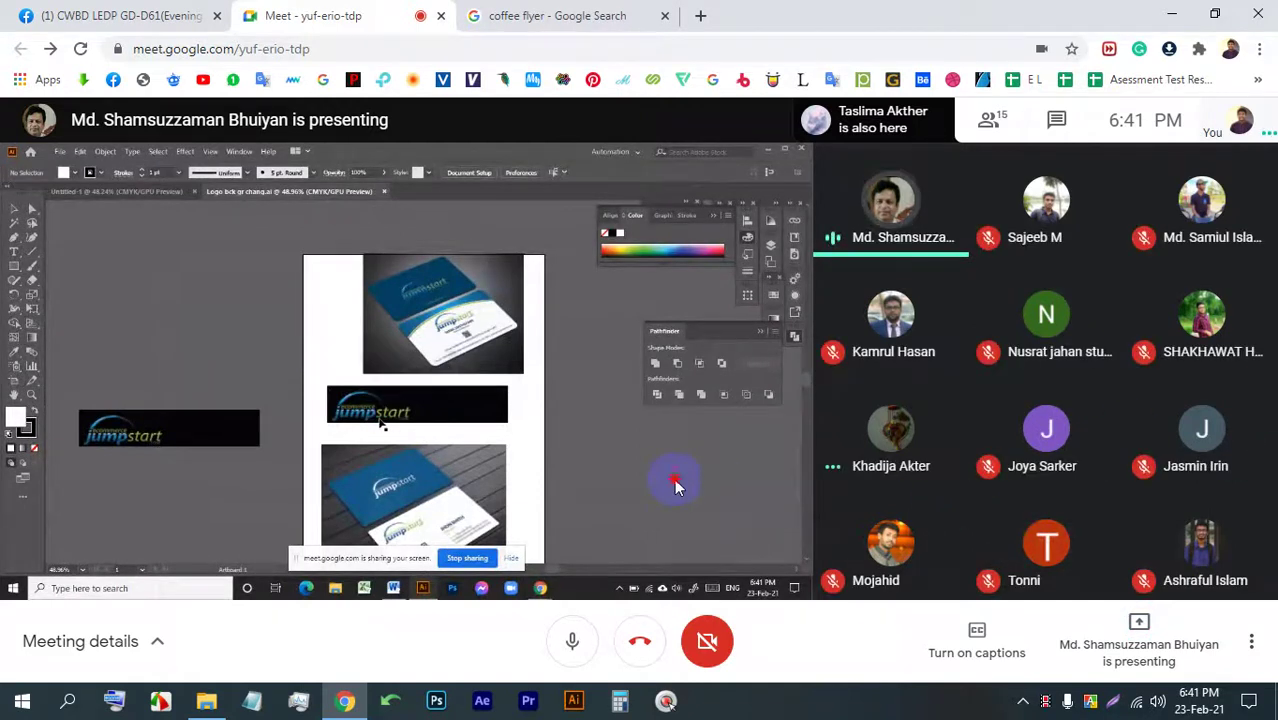
- Enlarge the shared presentation in the meeting and admit the participant waiting to join the call
double_click(674, 478)
left_click(425, 340)
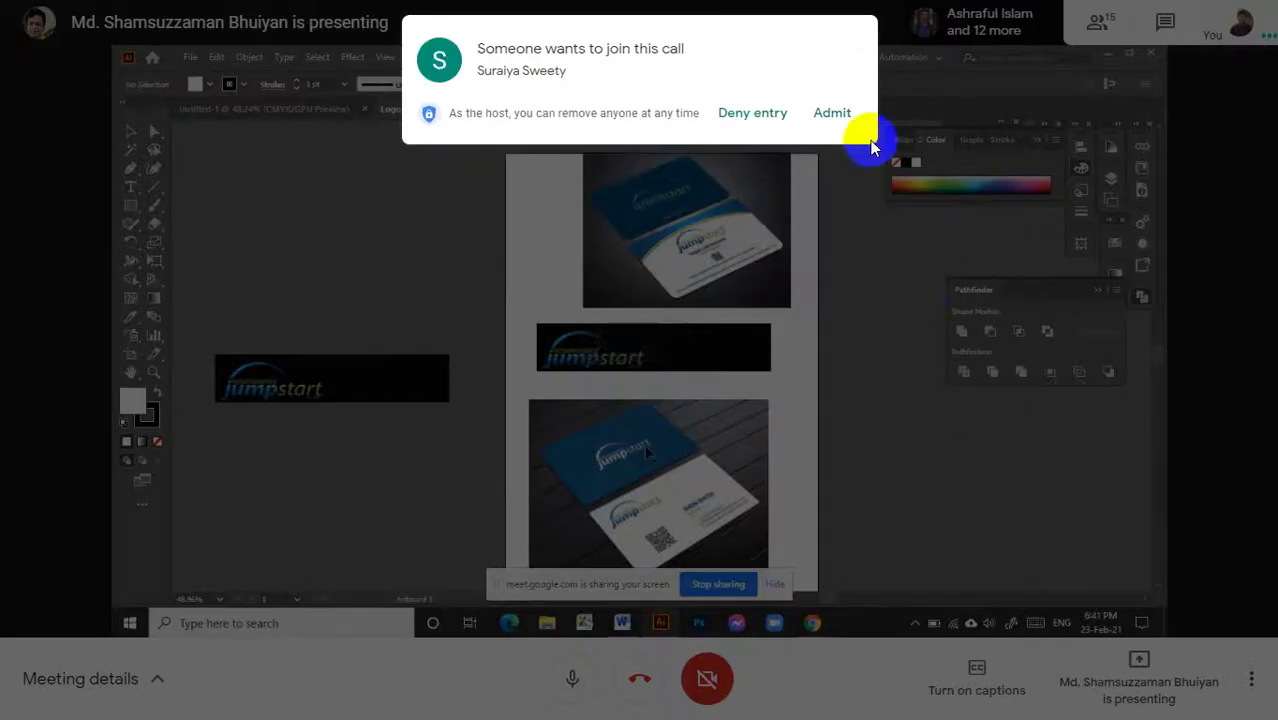
left_click(834, 113)
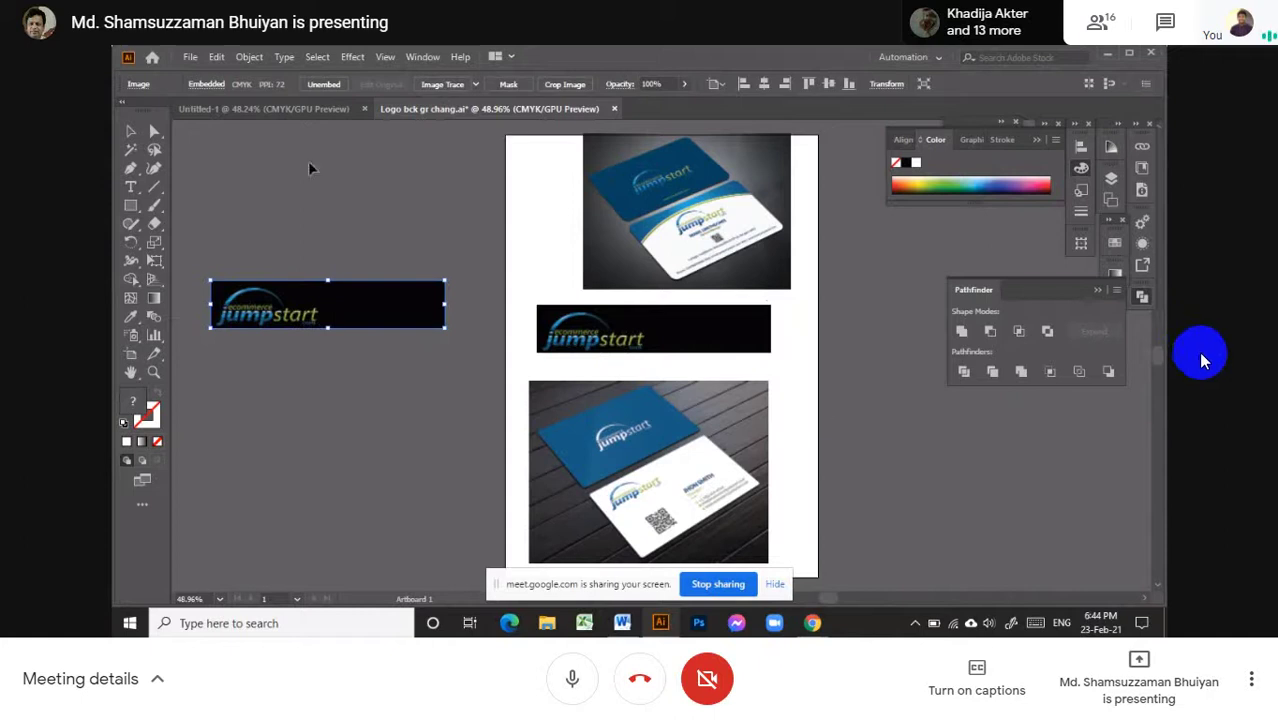
- Start presenting the entire screen to everyone in the meeting
left_click(643, 57)
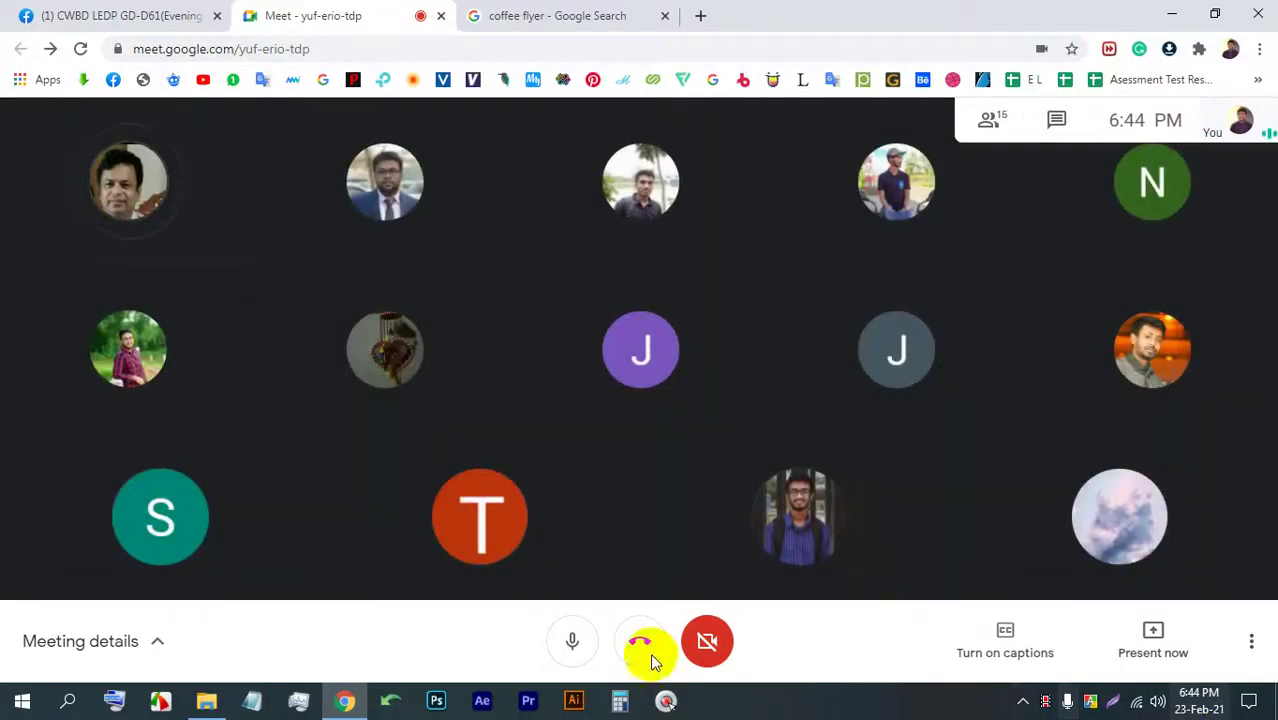
left_click(533, 425)
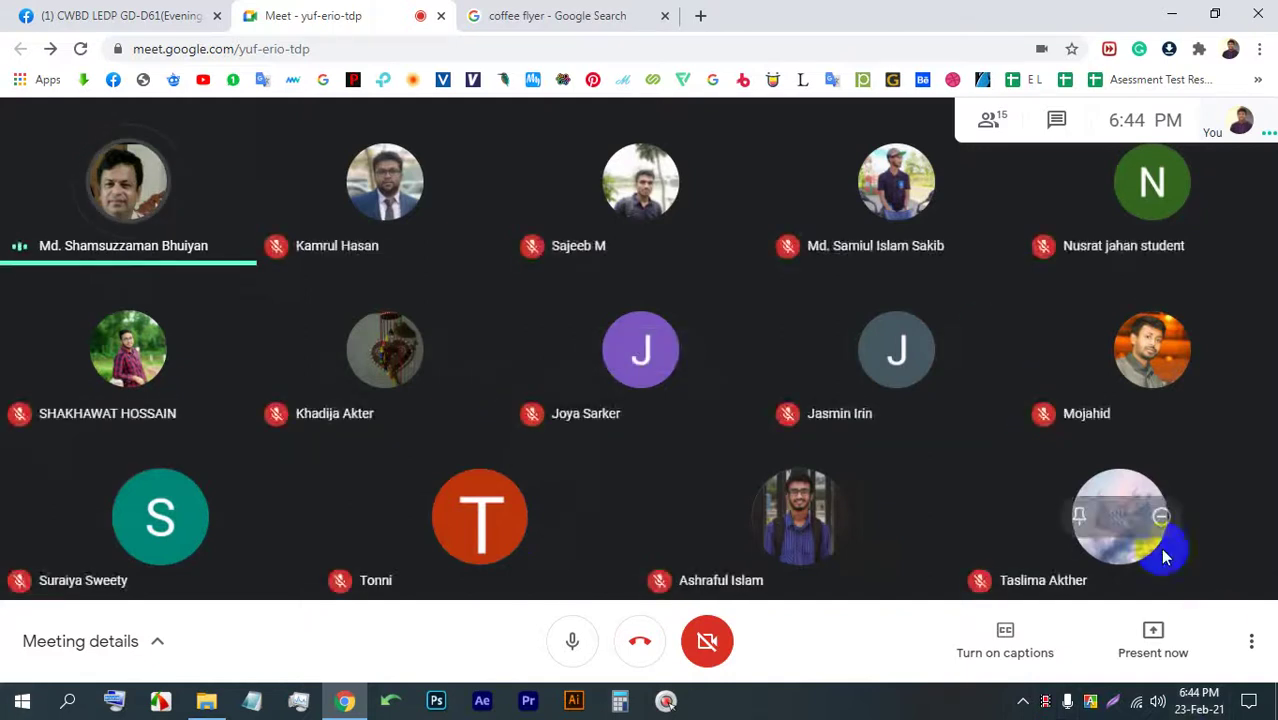
left_click(1153, 640)
left_click(1136, 477)
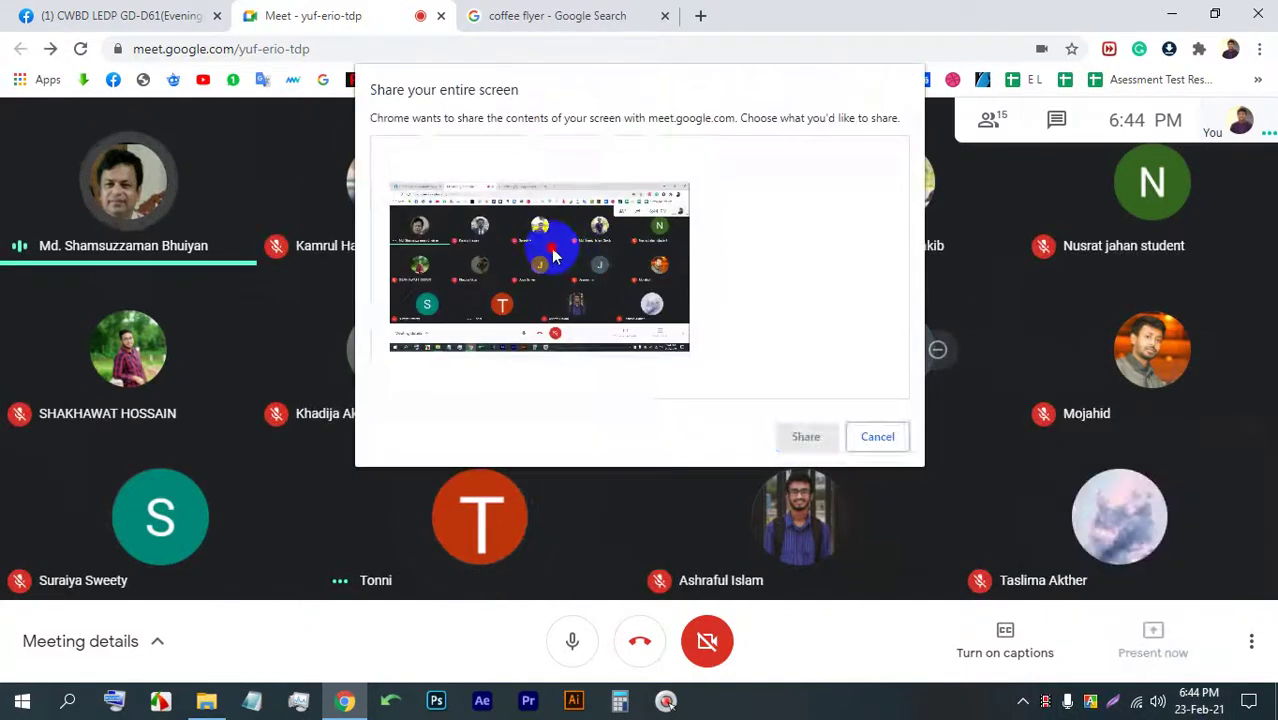
left_click(809, 438)
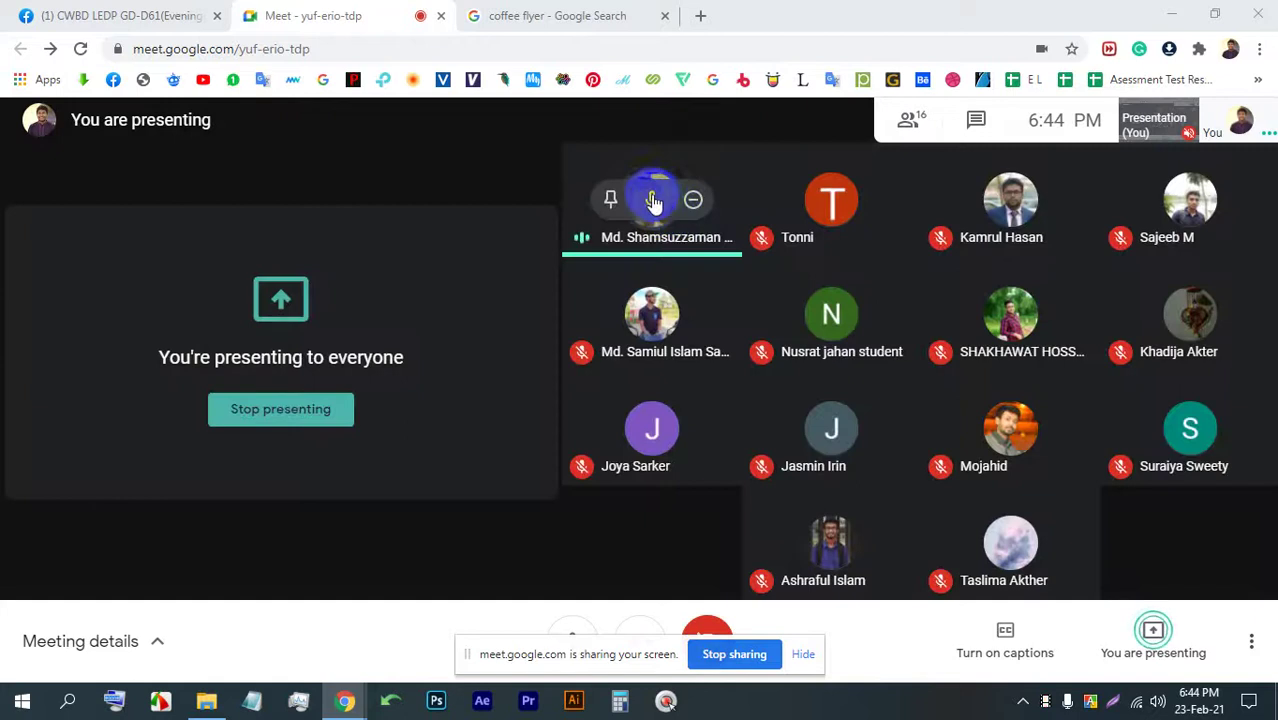
- Mute the previous presenter for everyone in the call and hide the screen-sharing notice
left_click(652, 202)
left_click(752, 434)
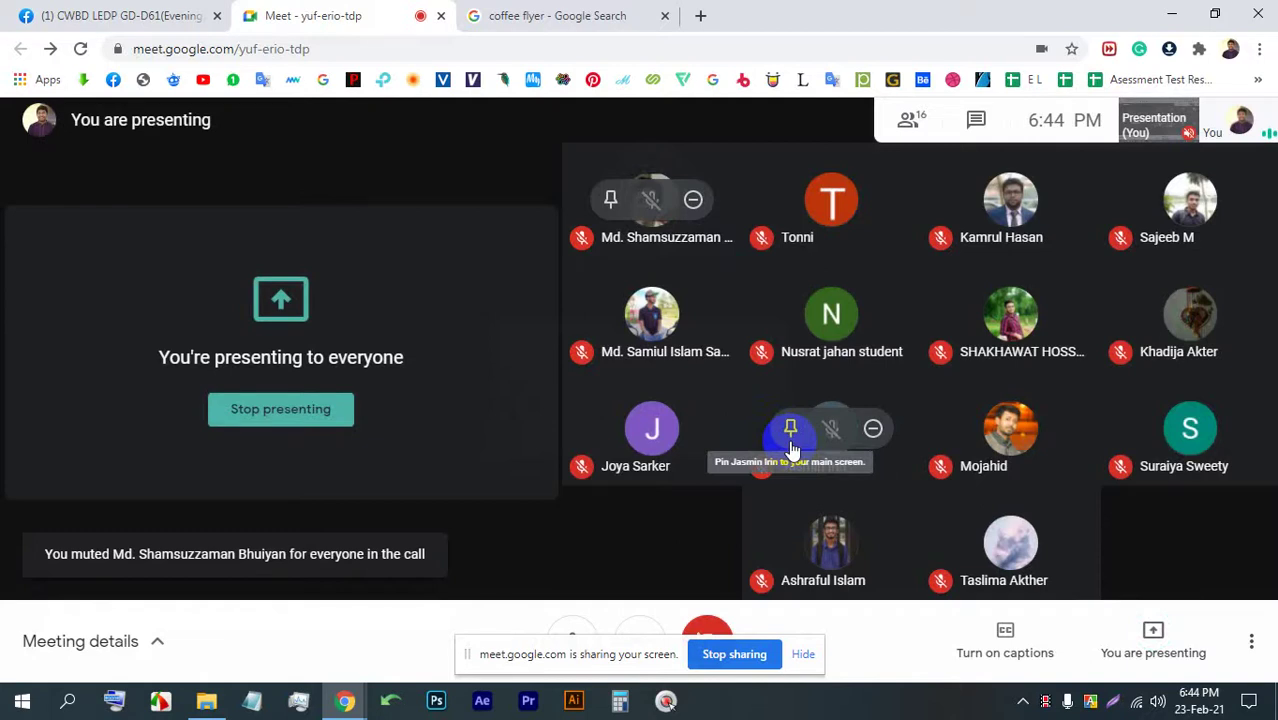
left_click(805, 652)
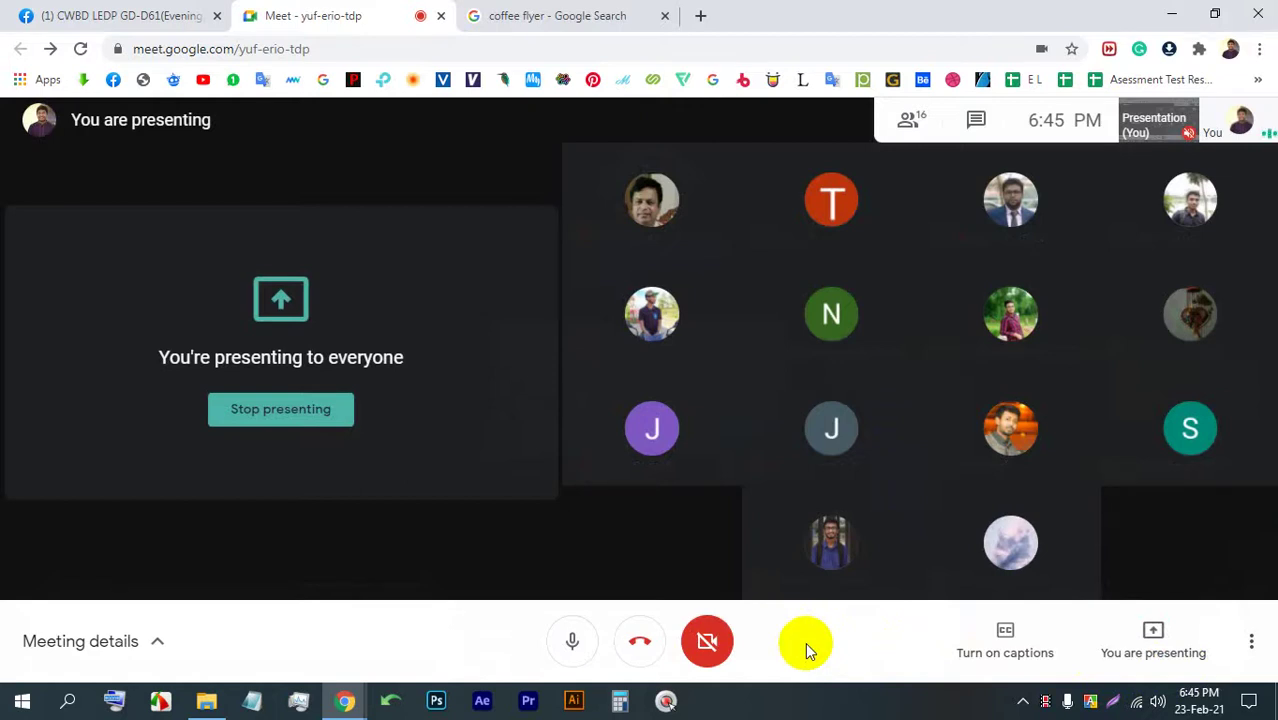
- Close the coffee flyer search page and admit the next participant waiting to join the call
left_click(598, 14)
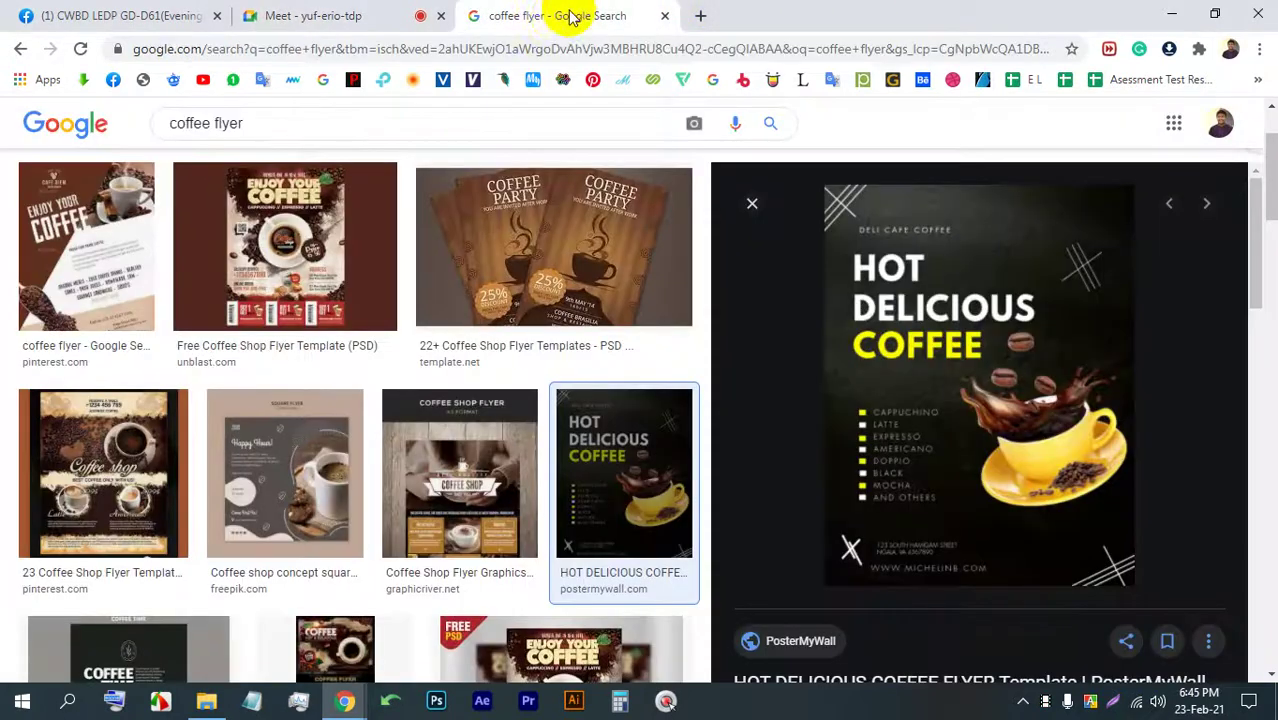
left_click(666, 16)
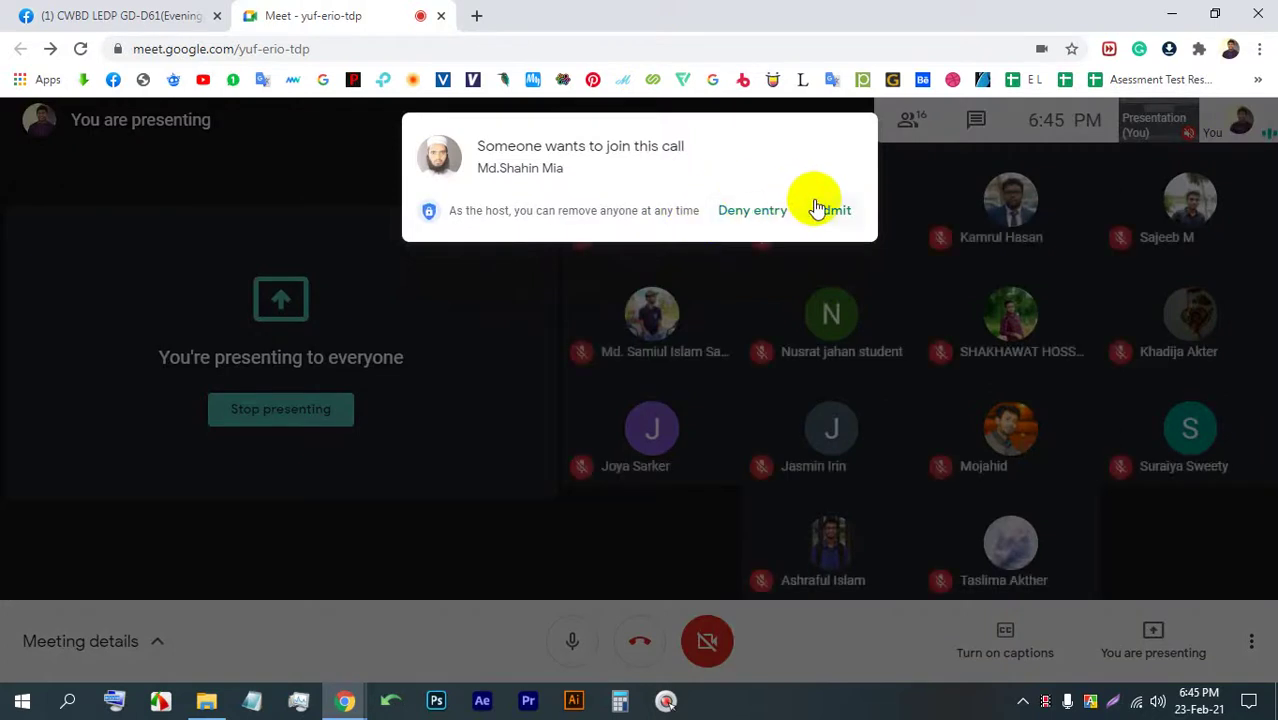
left_click(818, 207)
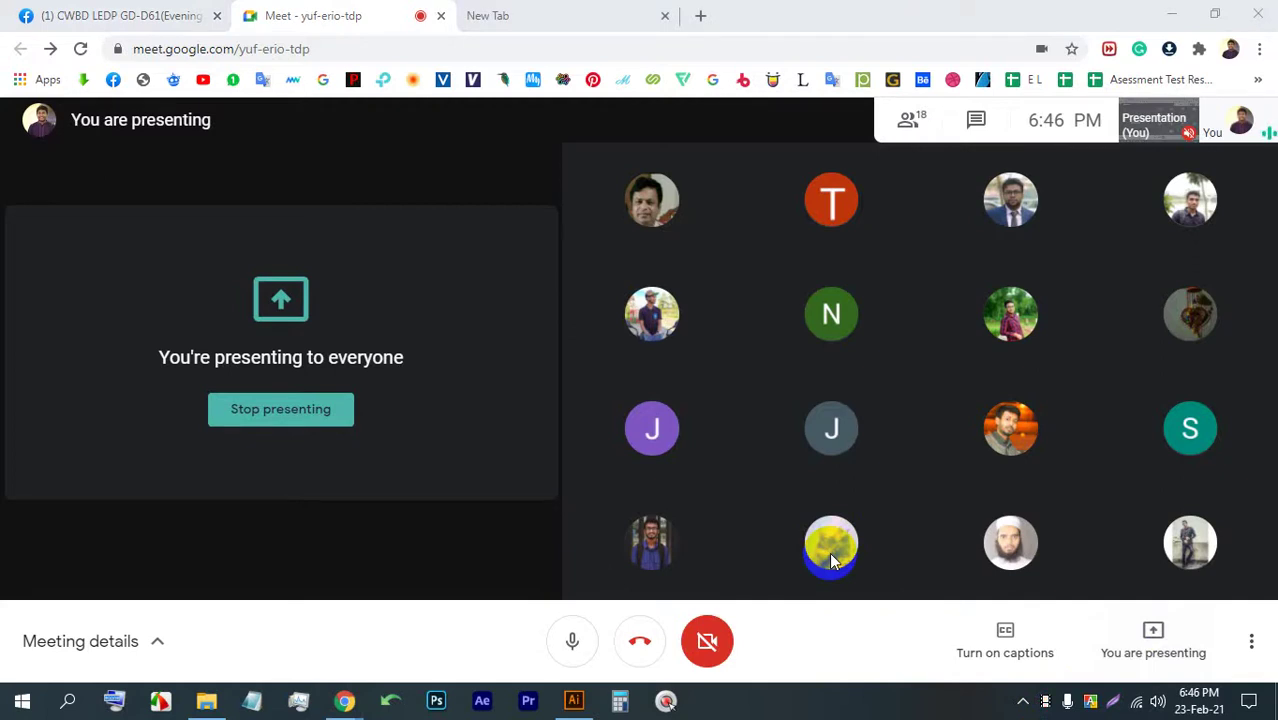
- Run a Google voice search from the new tab and correct the query to "bikas apps"
left_click(535, 16)
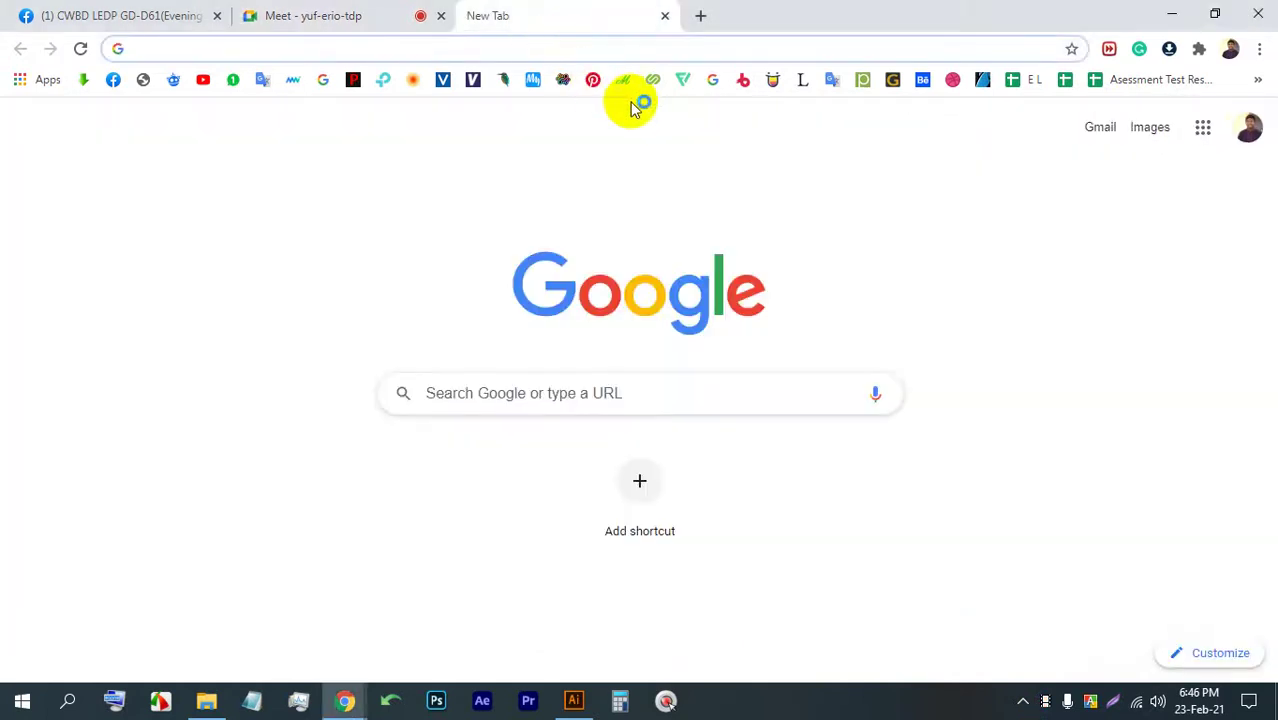
left_click(543, 58)
left_click(918, 549)
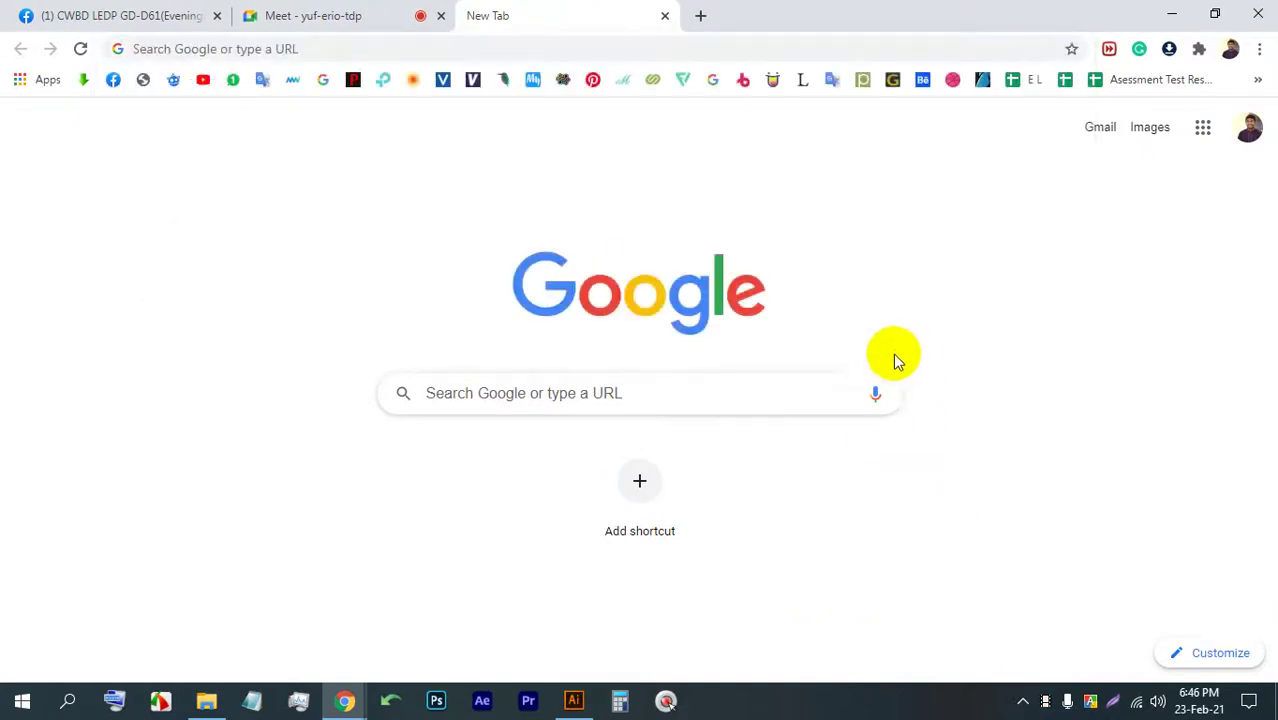
left_click(875, 393)
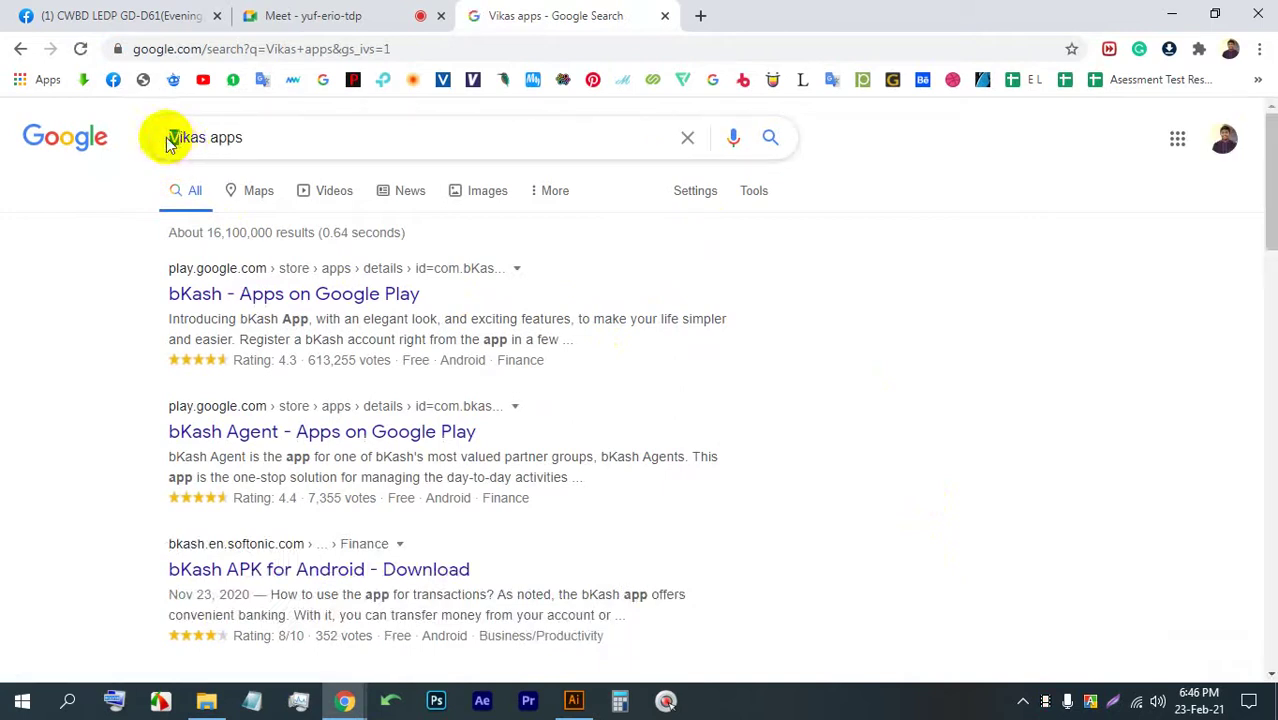
type("b")
key("Return")
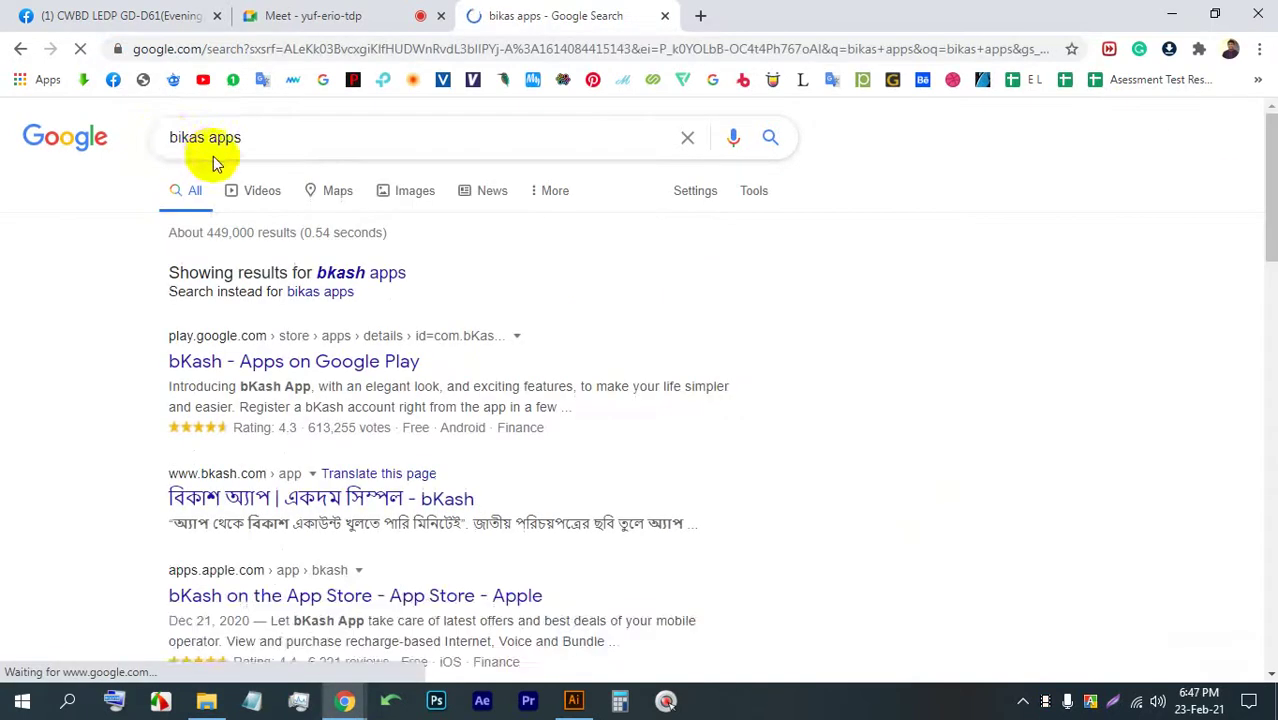
- Show the image results for bkash apps and preview the Dhaka Tribune picture of the app's home and menu screens
left_click(414, 192)
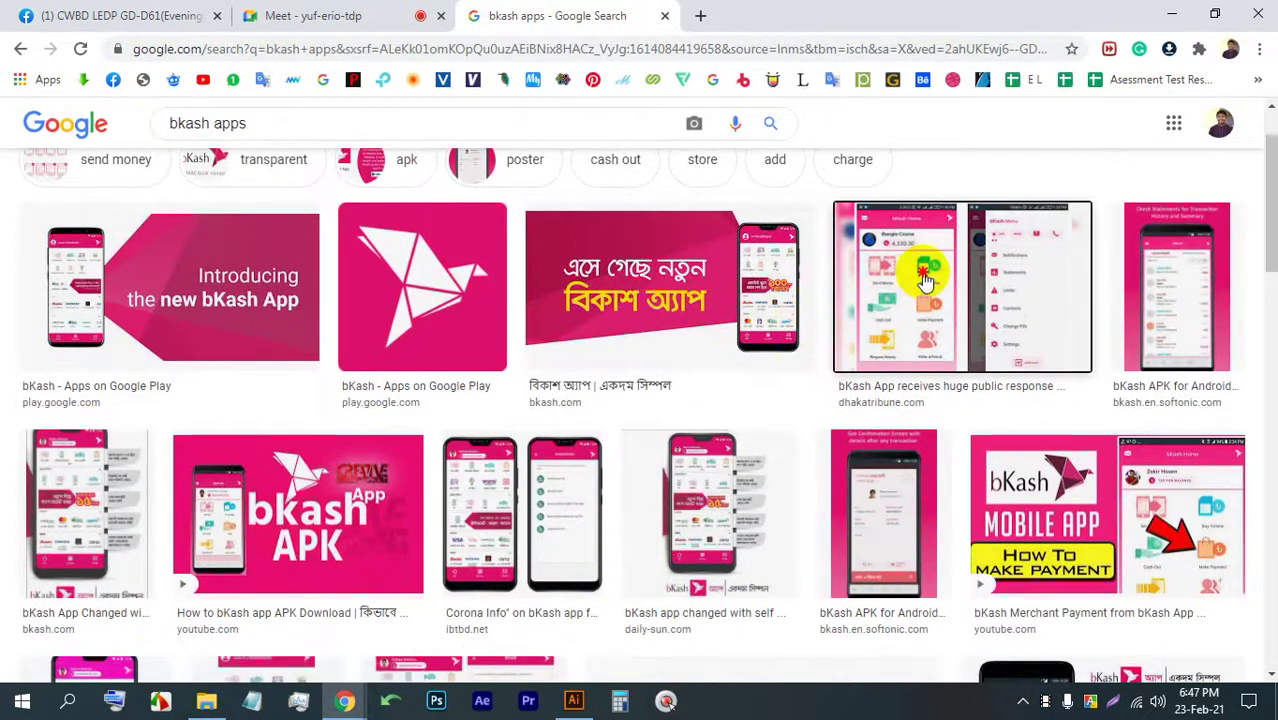
left_click(922, 275)
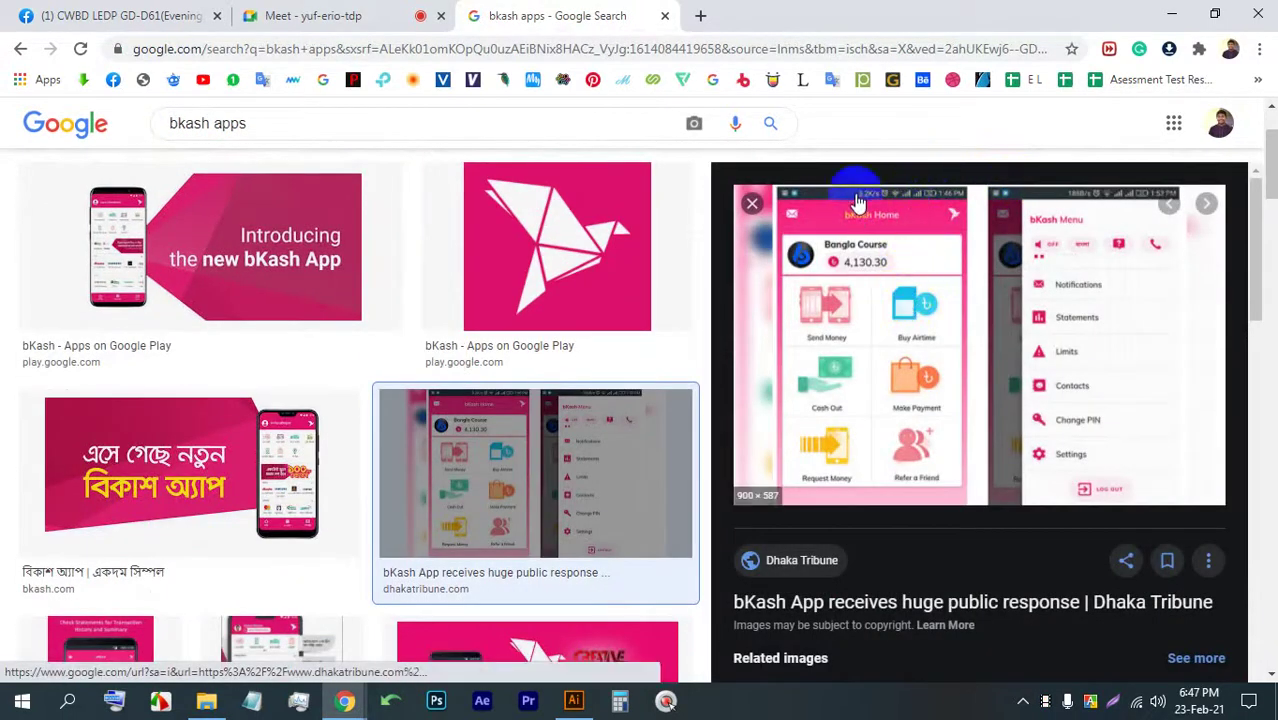
left_click(385, 15)
left_click(580, 15)
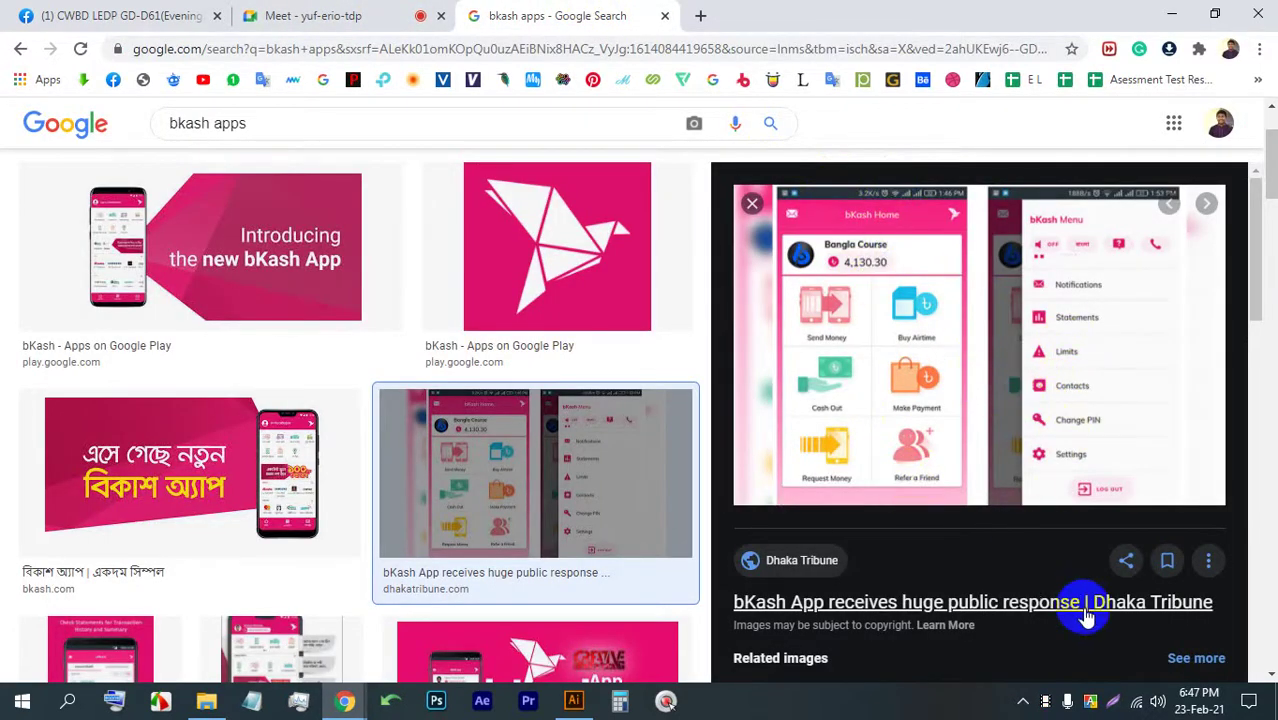
- Capture the area around the previewed app picture, draw freehand red arrows over the bKash menu, and discard the capture
key("Print")
left_click_drag(1238, 547, 718, 58)
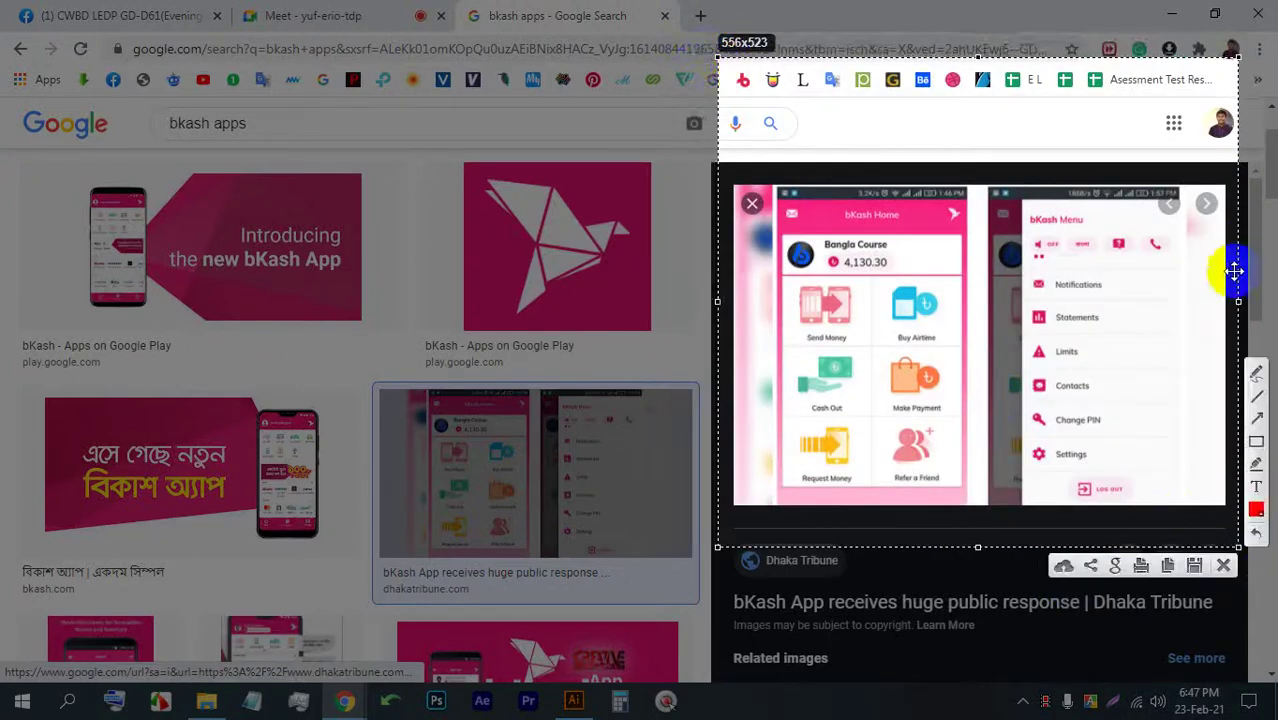
left_click(1256, 375)
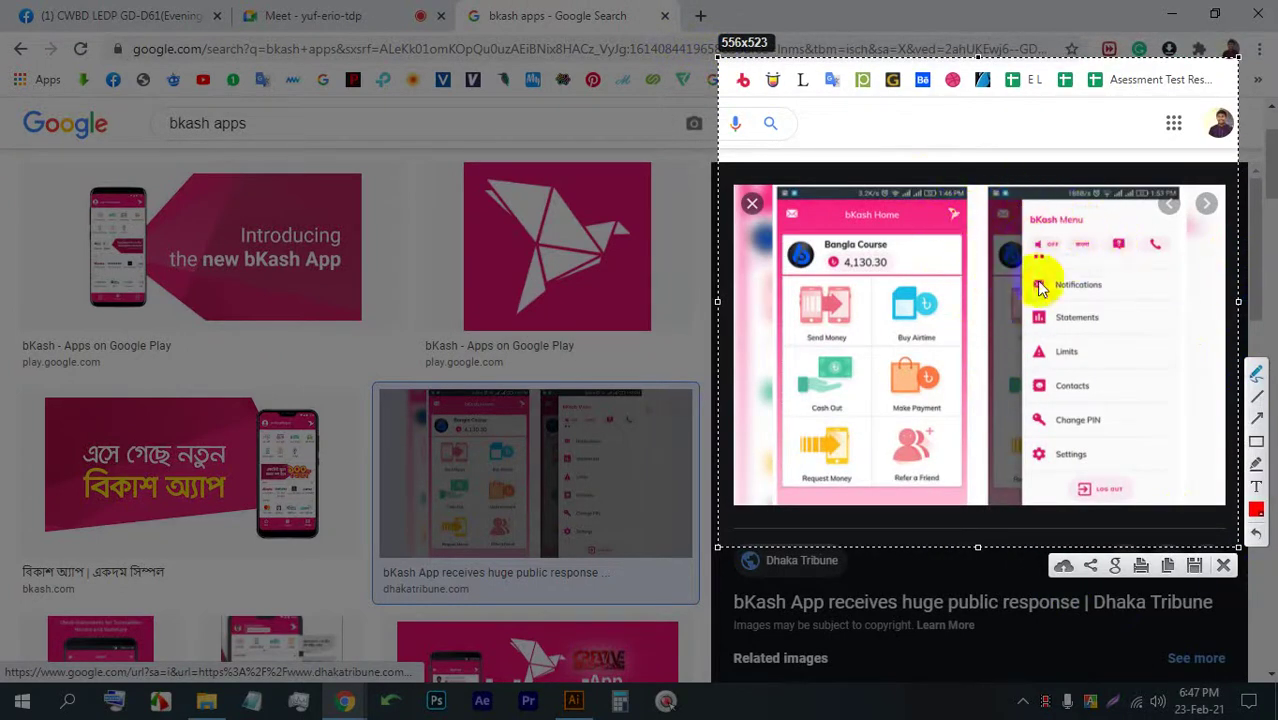
mouse_move(1187, 349)
left_mouse_down()
mouse_move(1071, 352)
mouse_move(1100, 330)
mouse_move(1063, 360)
mouse_move(1130, 376)
left_mouse_up()
mouse_move(1087, 188)
left_mouse_down()
mouse_move(1089, 309)
mouse_move(1038, 256)
left_mouse_up()
left_click_drag(1084, 306, 1128, 266)
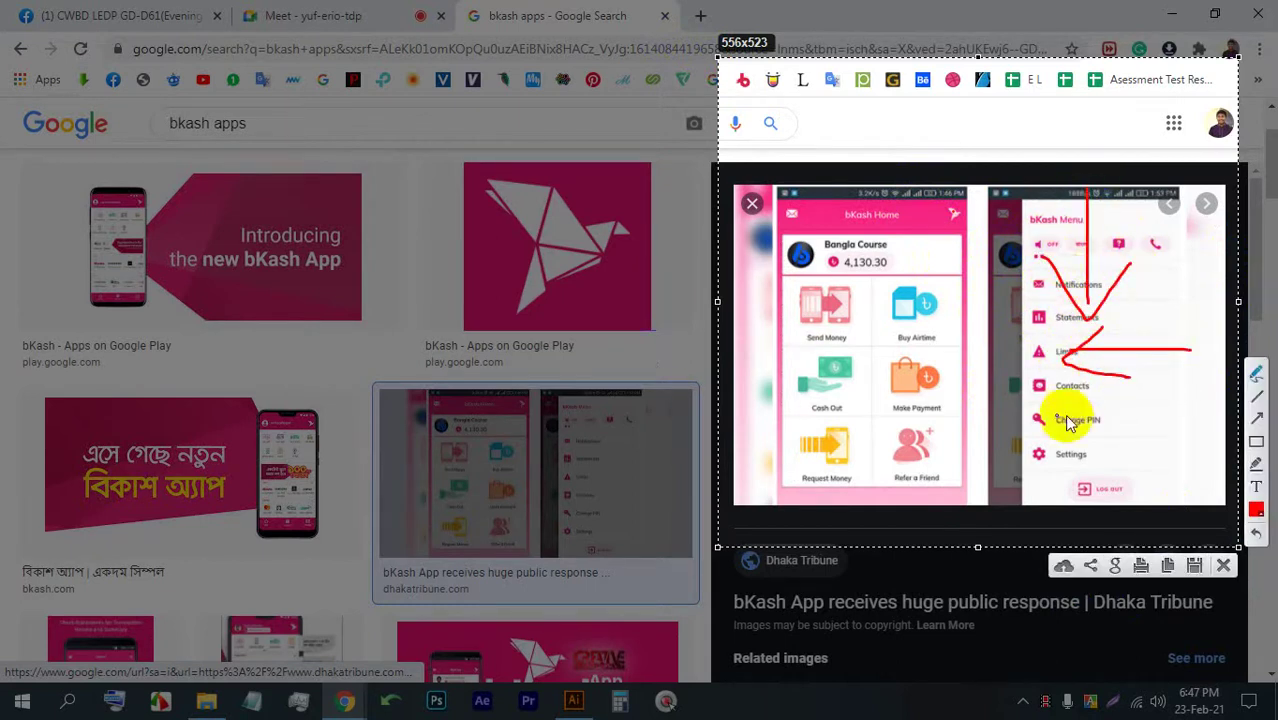
left_click(1224, 566)
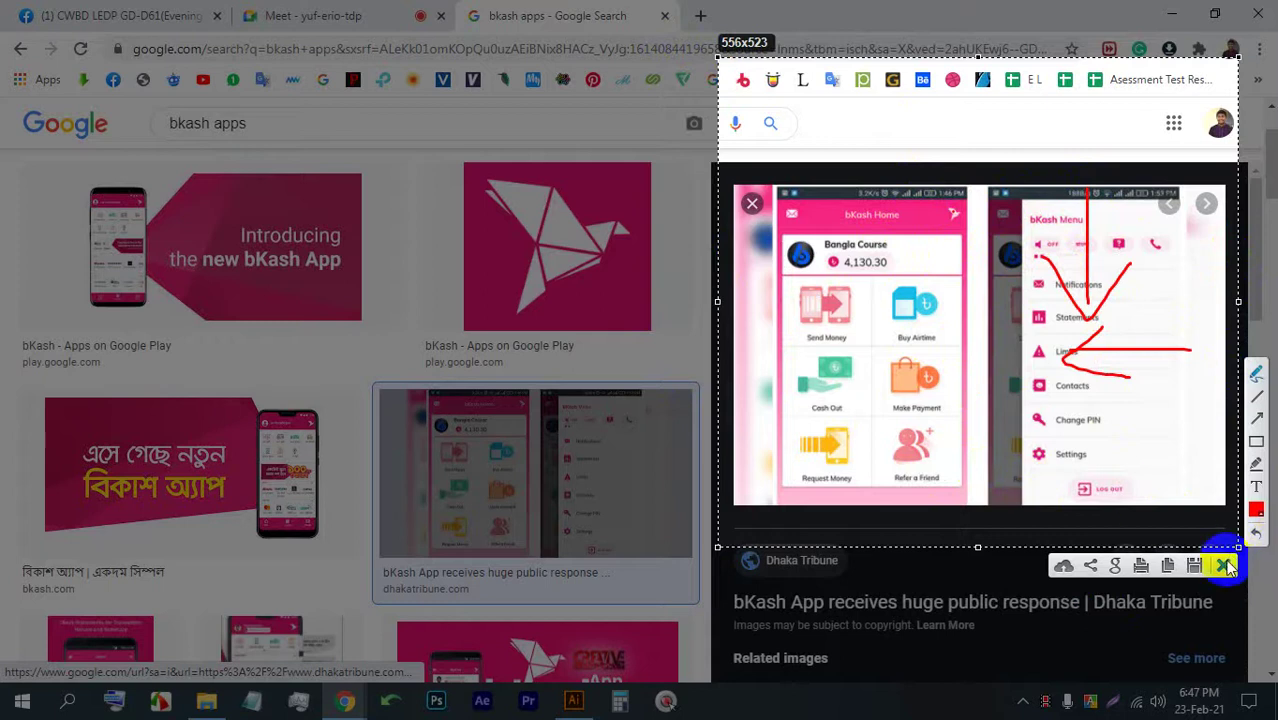
left_click(1226, 566)
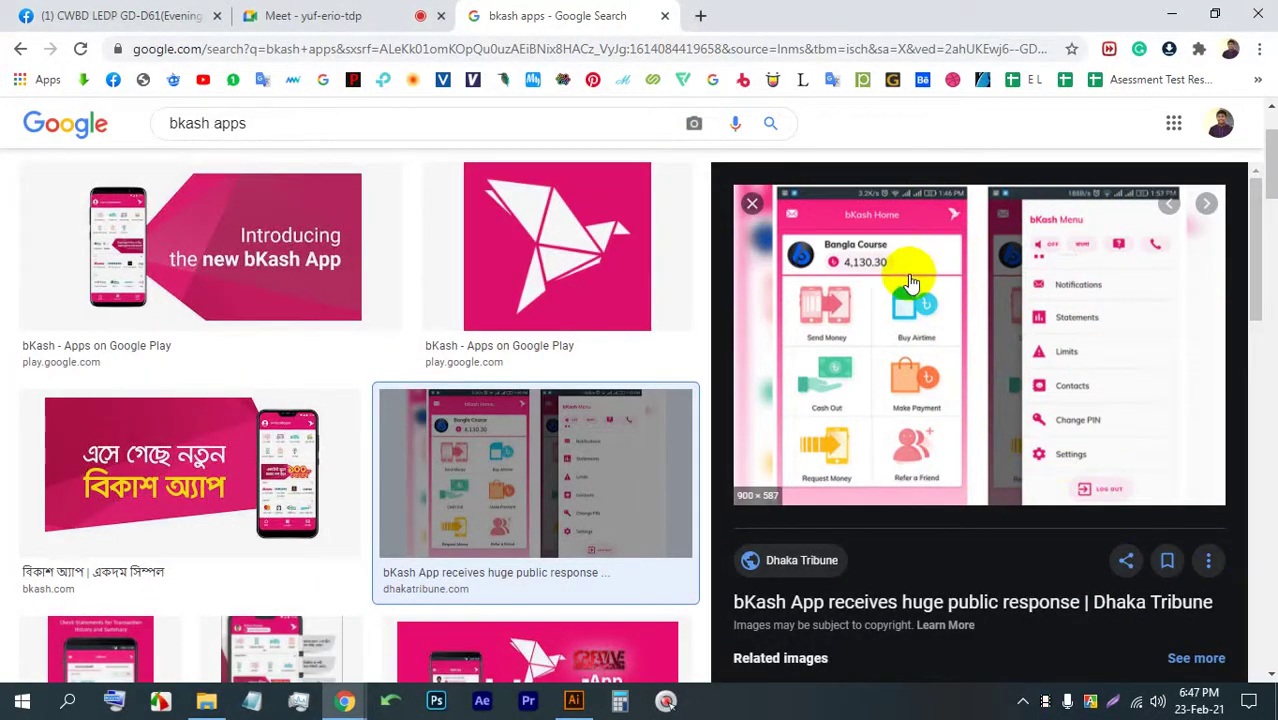
- Look at the Dhaka Tribune article behind the previewed bKash image and close it again
left_click(822, 320)
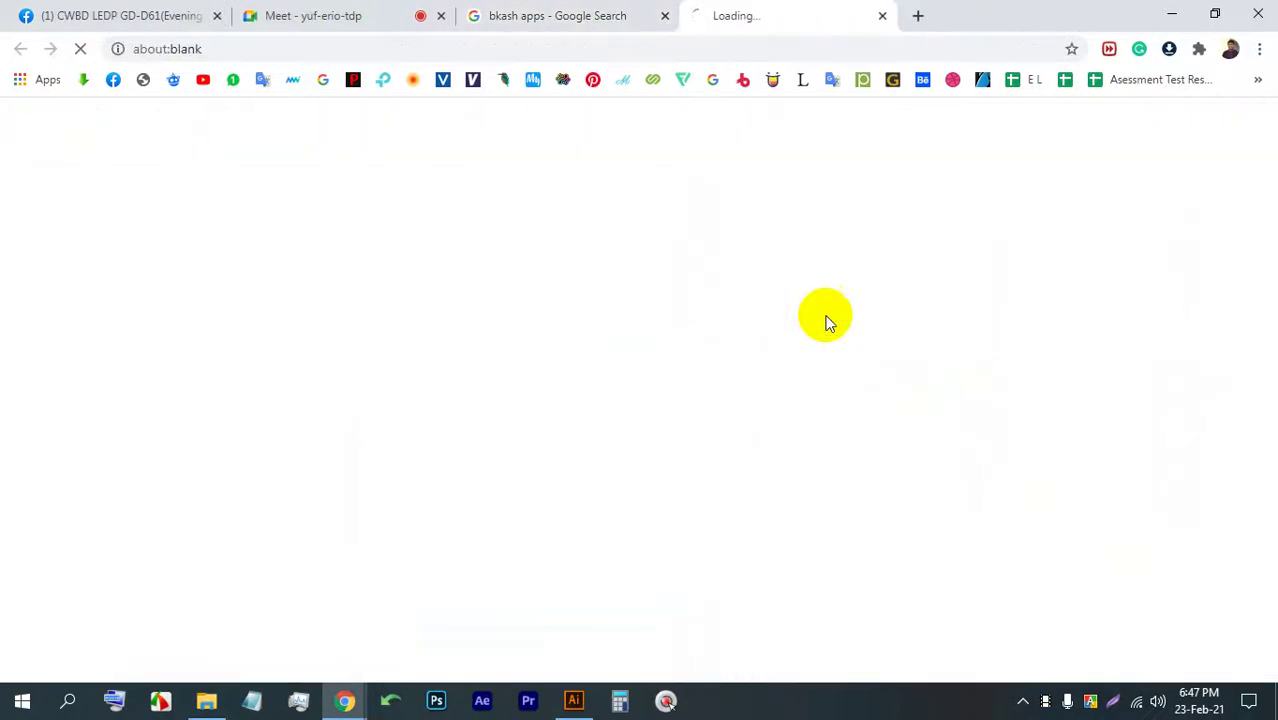
key("ctrl+shift+Tab")
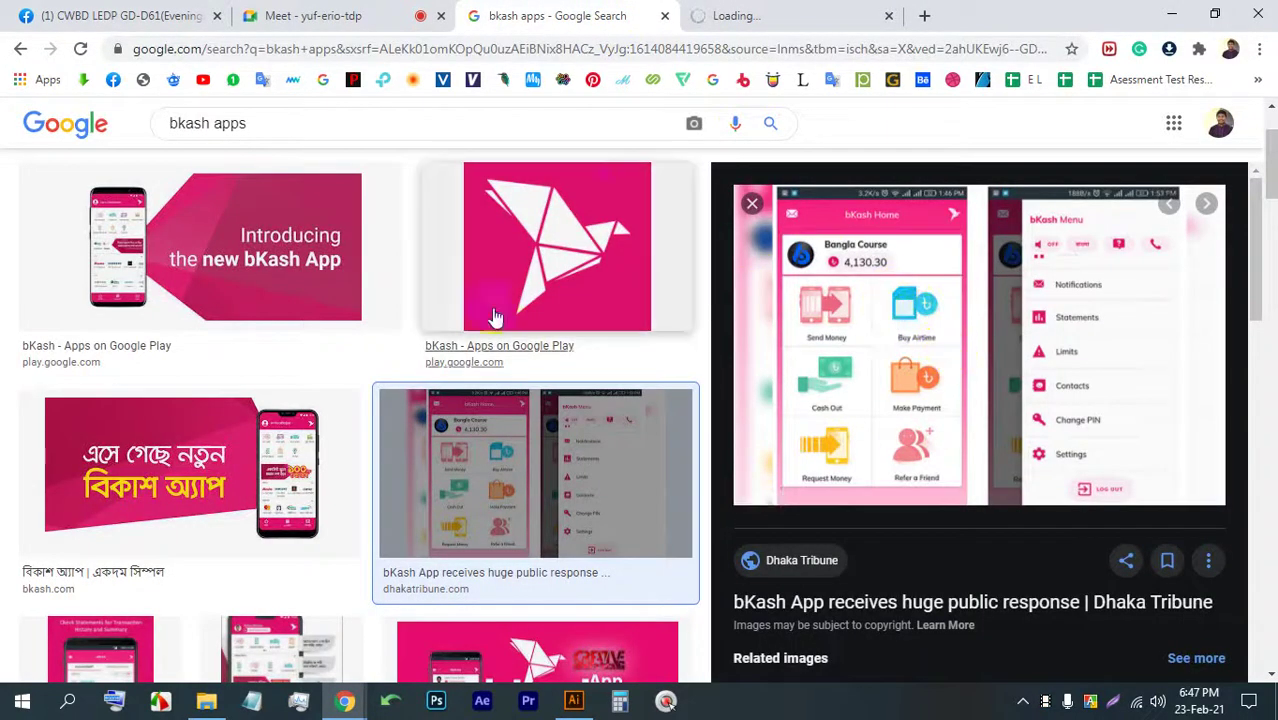
scroll(745, 345, "down", 2)
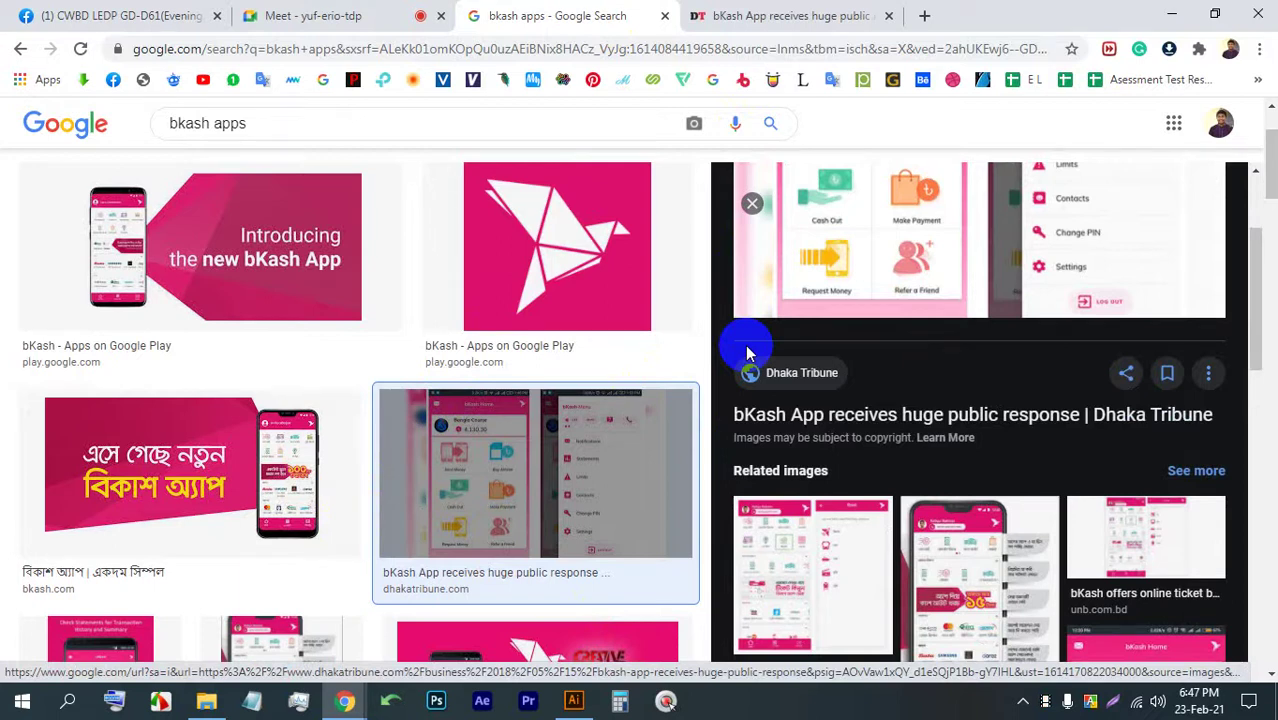
left_click(798, 18)
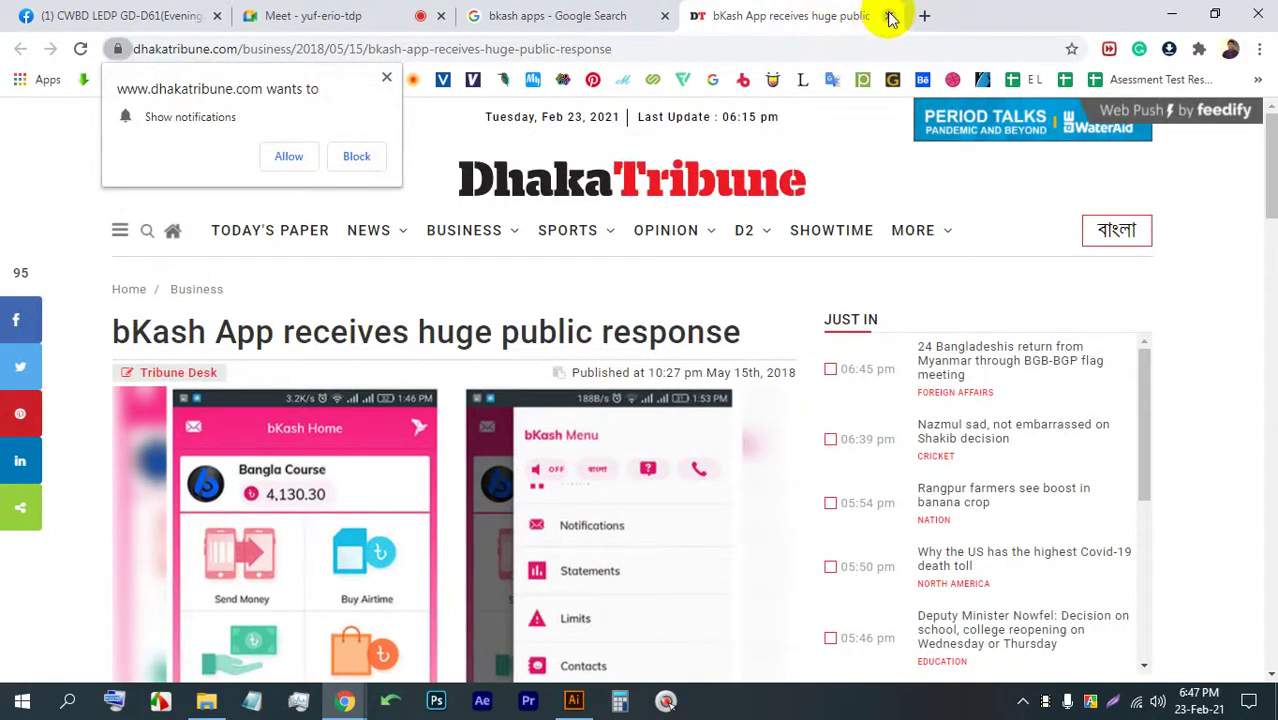
left_click(890, 18)
- Check the meeting and search Google Images for "login page"
left_click(399, 15)
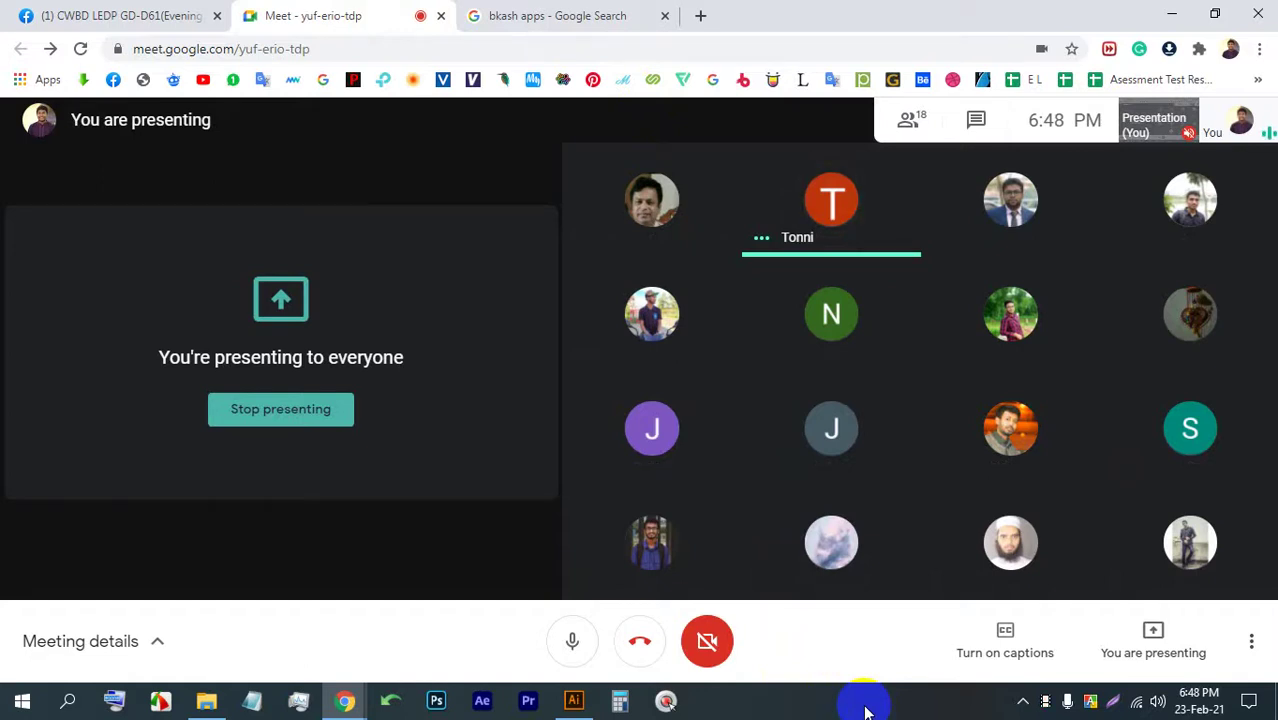
left_click(531, 14)
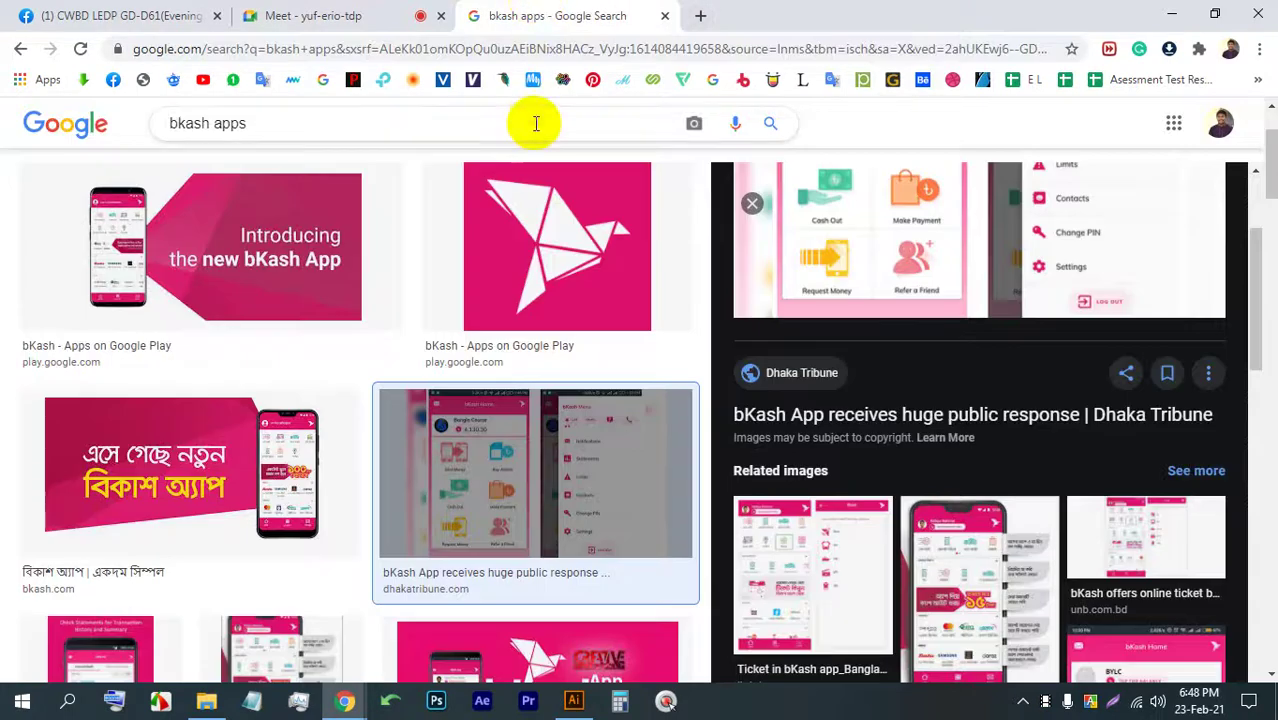
triple_click(538, 126)
type("login page")
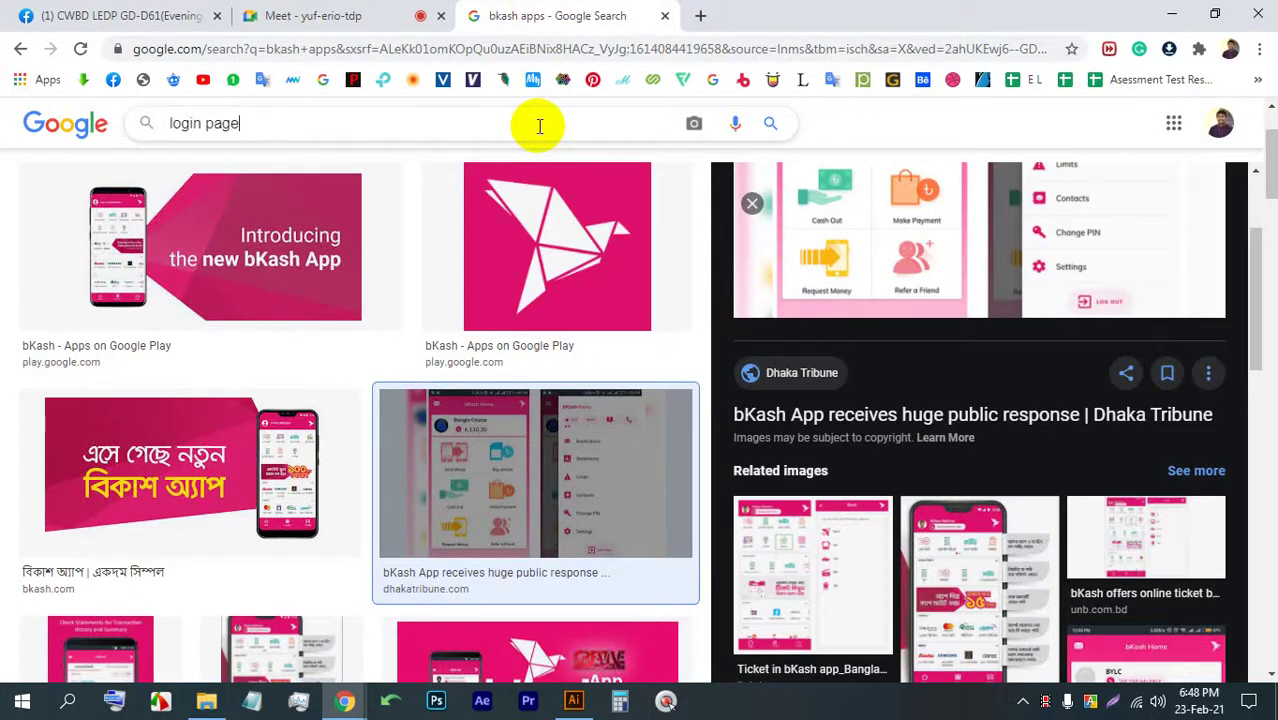
key("Return")
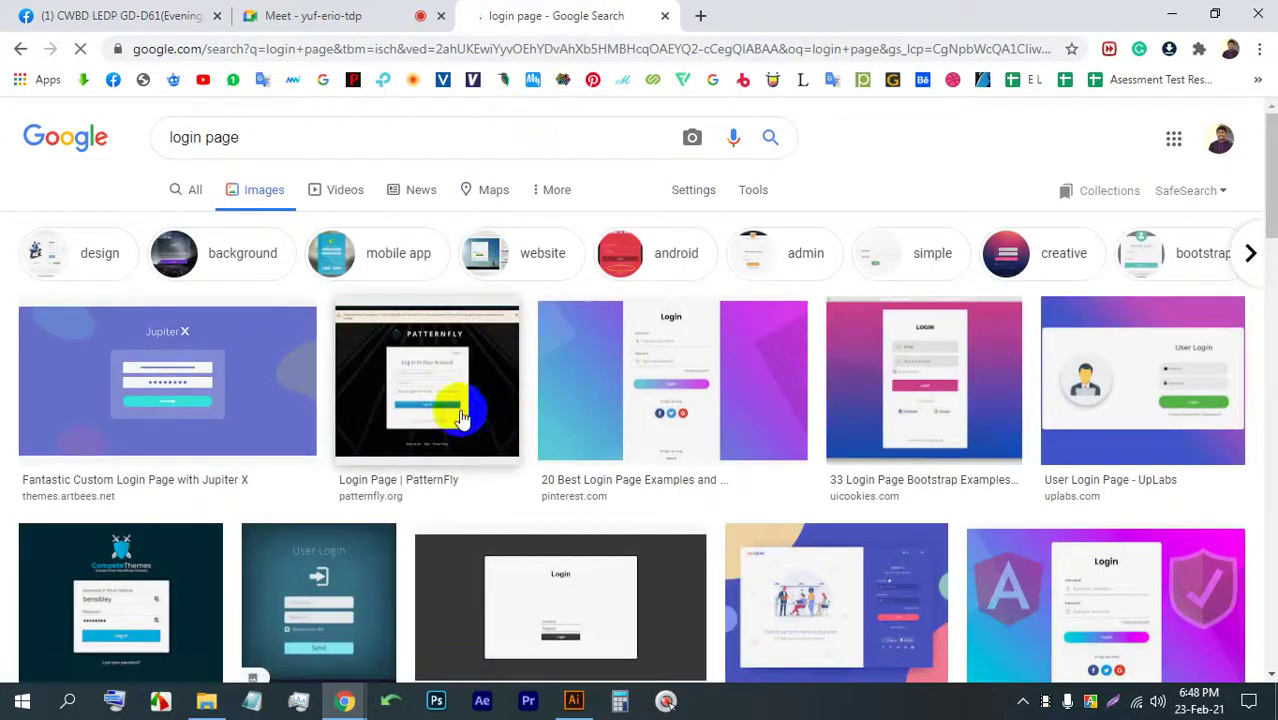
- Preview the Jupiter X login page image and open the related blue creative login page design from Pinterest
left_click(167, 369)
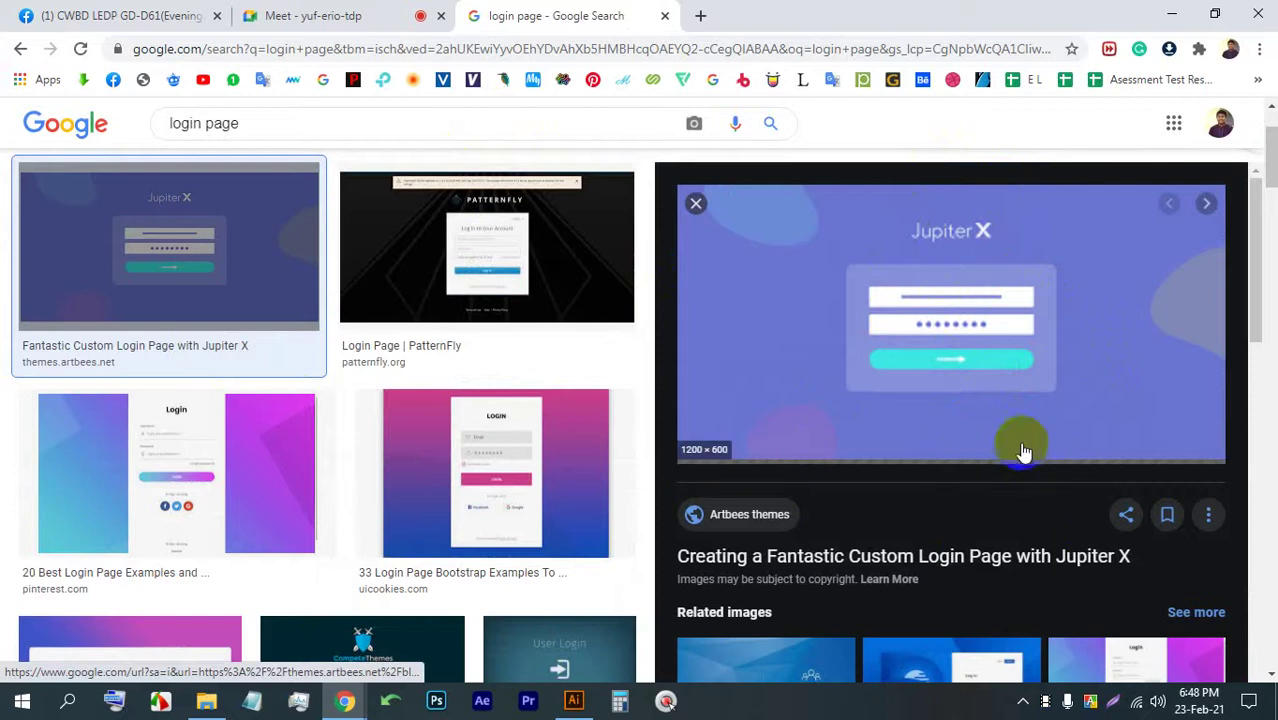
scroll(957, 397, "down", 3)
left_click(962, 412)
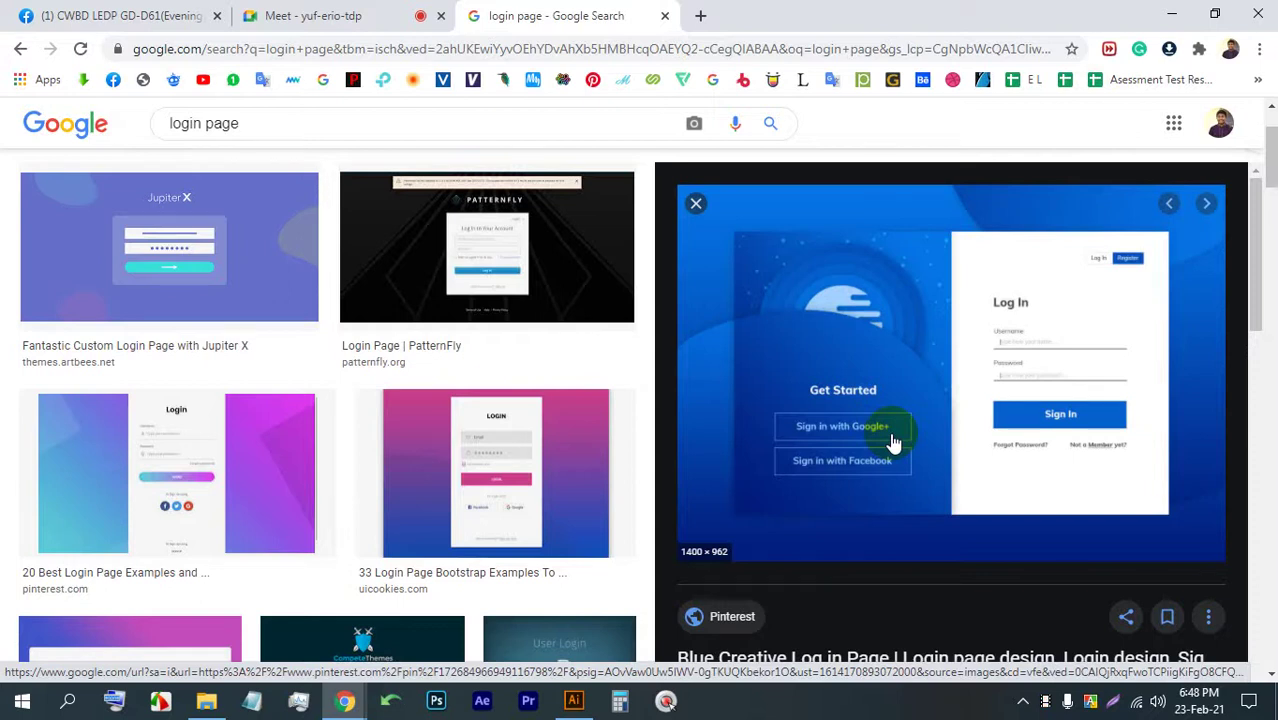
- Check the meeting, open the bookmarked ProDesignTools Adobe CC 2019 download page in a new tab, and look through it
left_click(314, 15)
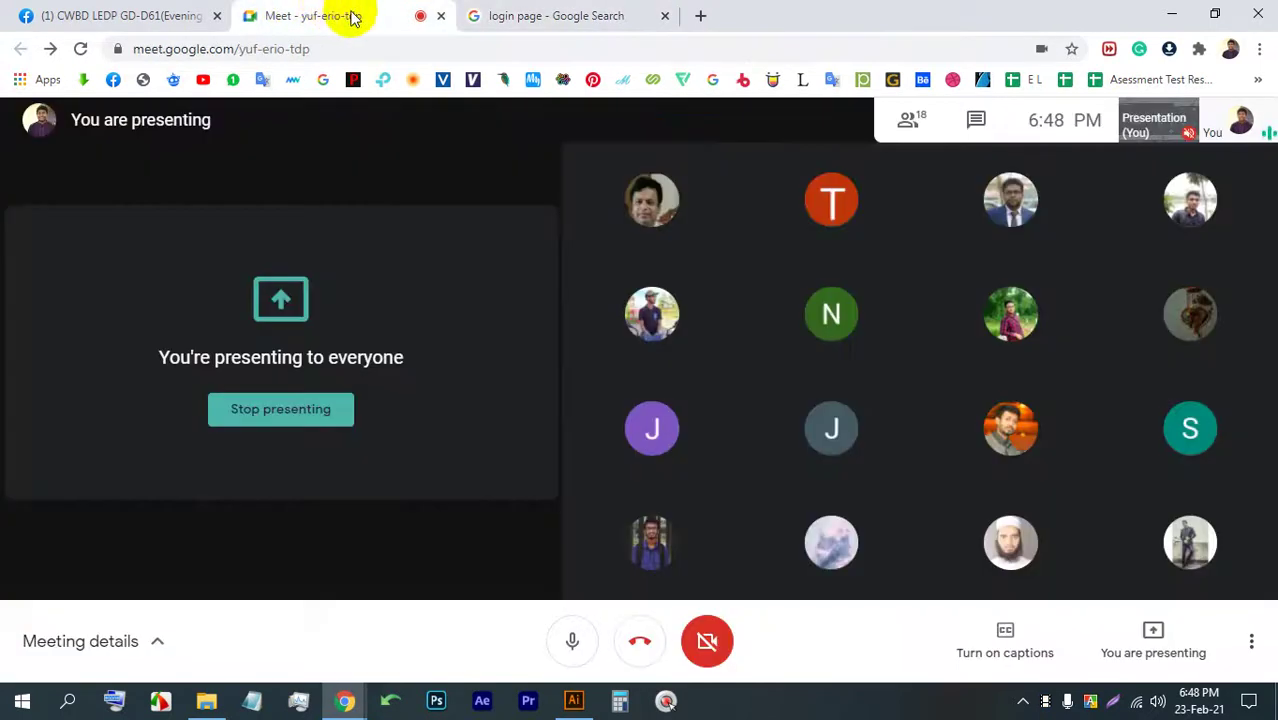
left_click(703, 15)
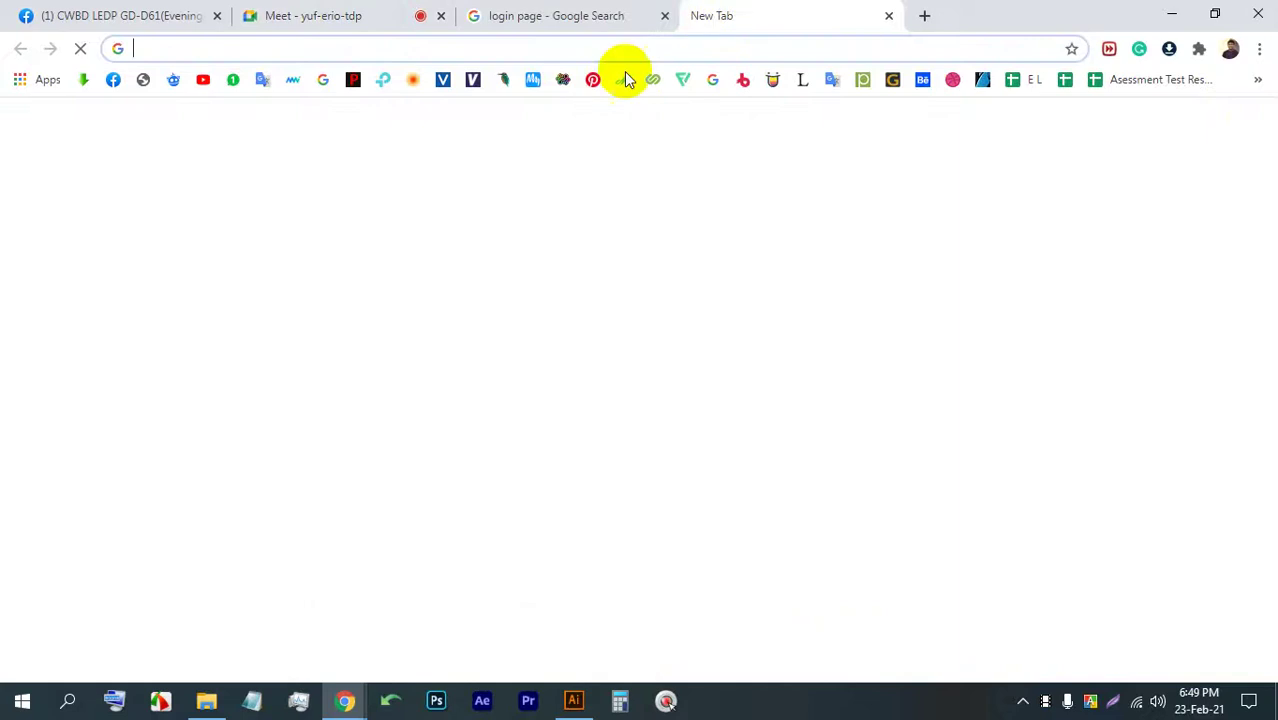
left_click(353, 79)
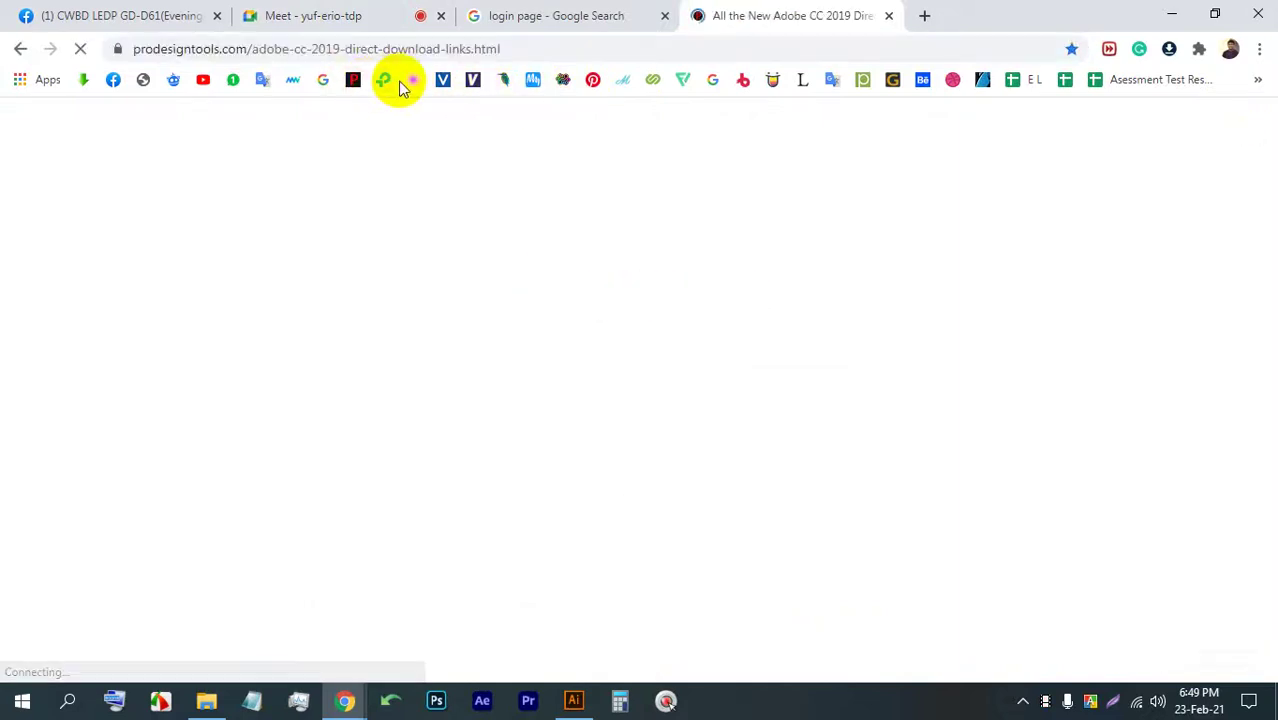
scroll(798, 355, "down", 5)
scroll(800, 350, "down", 10)
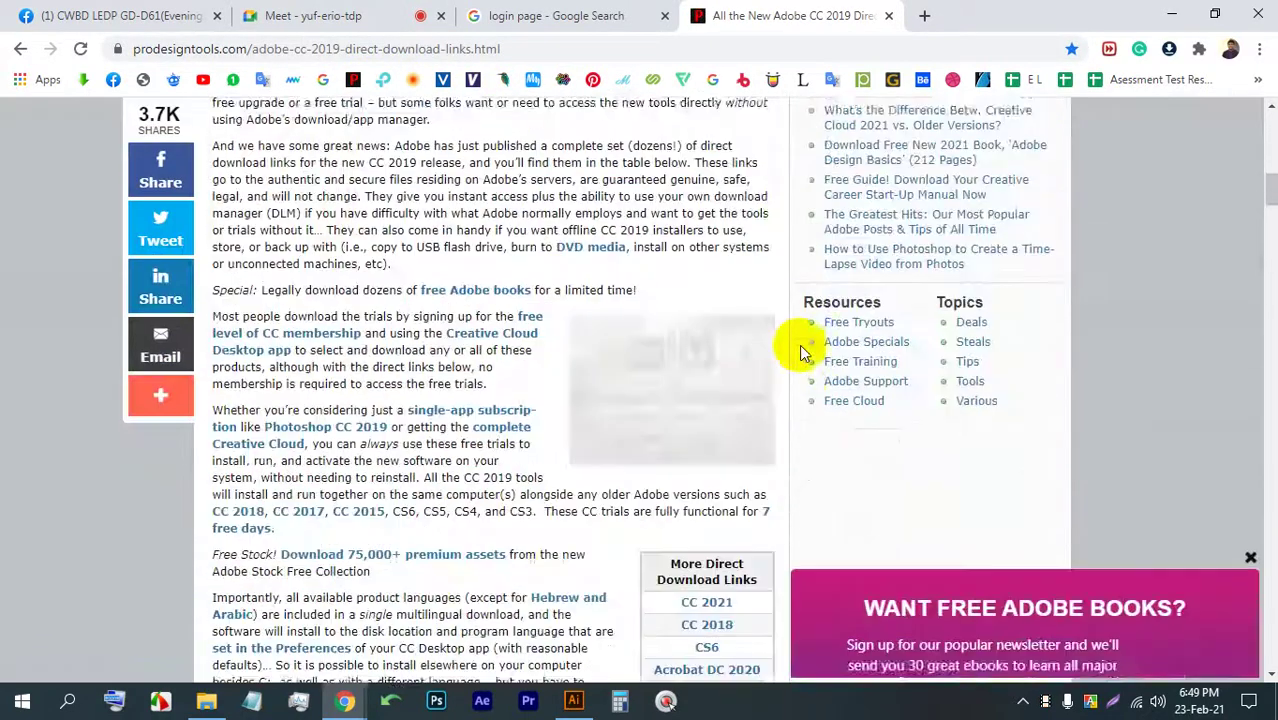
- Examine how the ProDesignTools page layout behaves at reduced browser zoom levels such as 25%, and restore the larger view
scroll(730, 327, "down", 2)
scroll(730, 327, "down", 3)
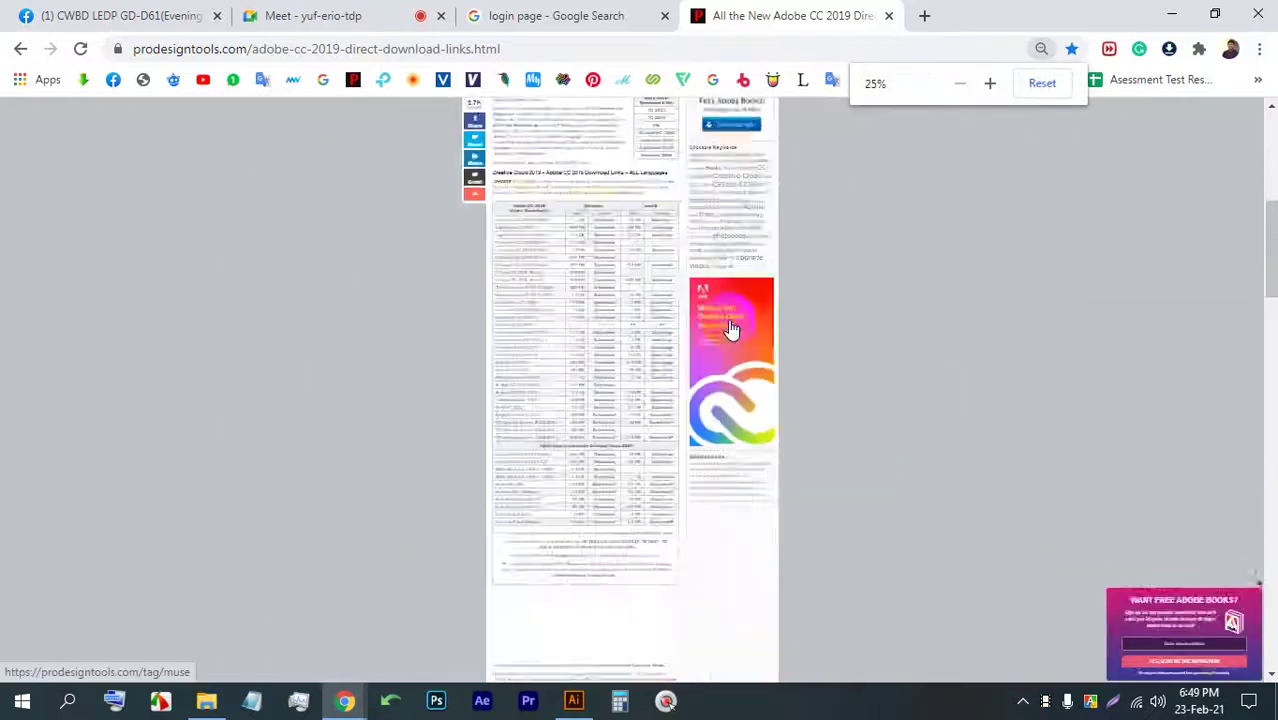
scroll(630, 272, "up", 4)
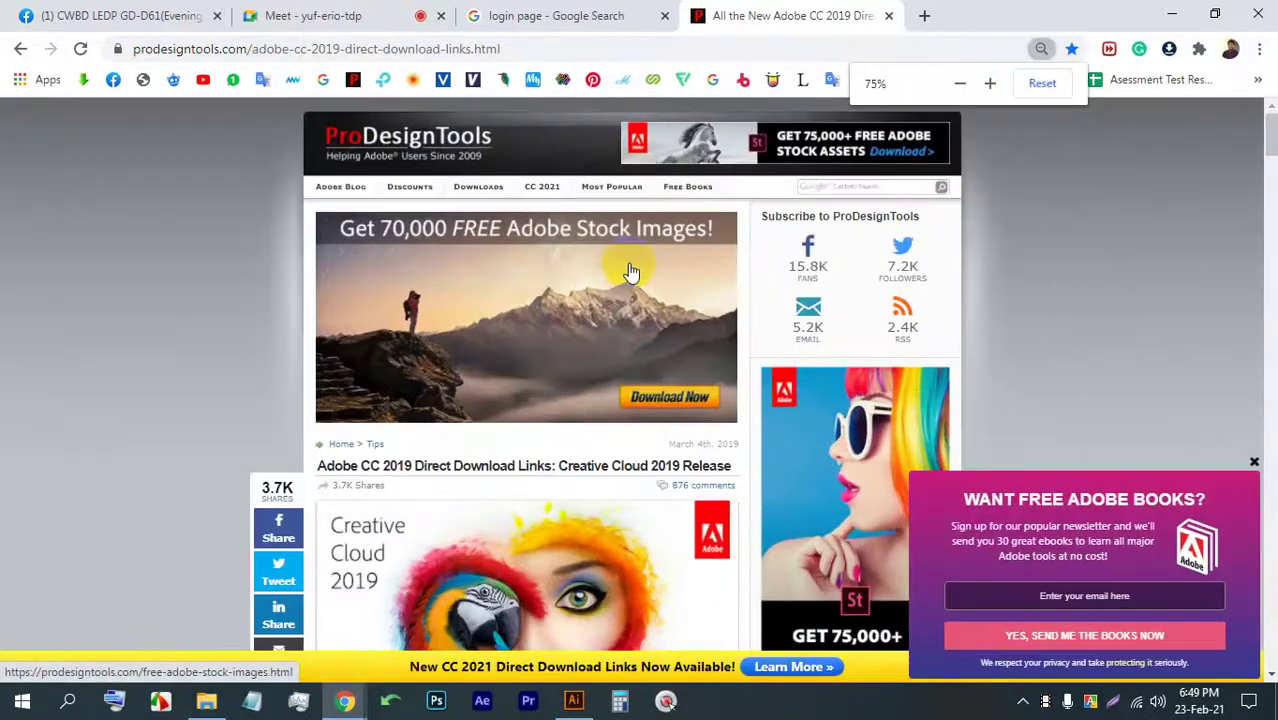
scroll(630, 243, "up", 4)
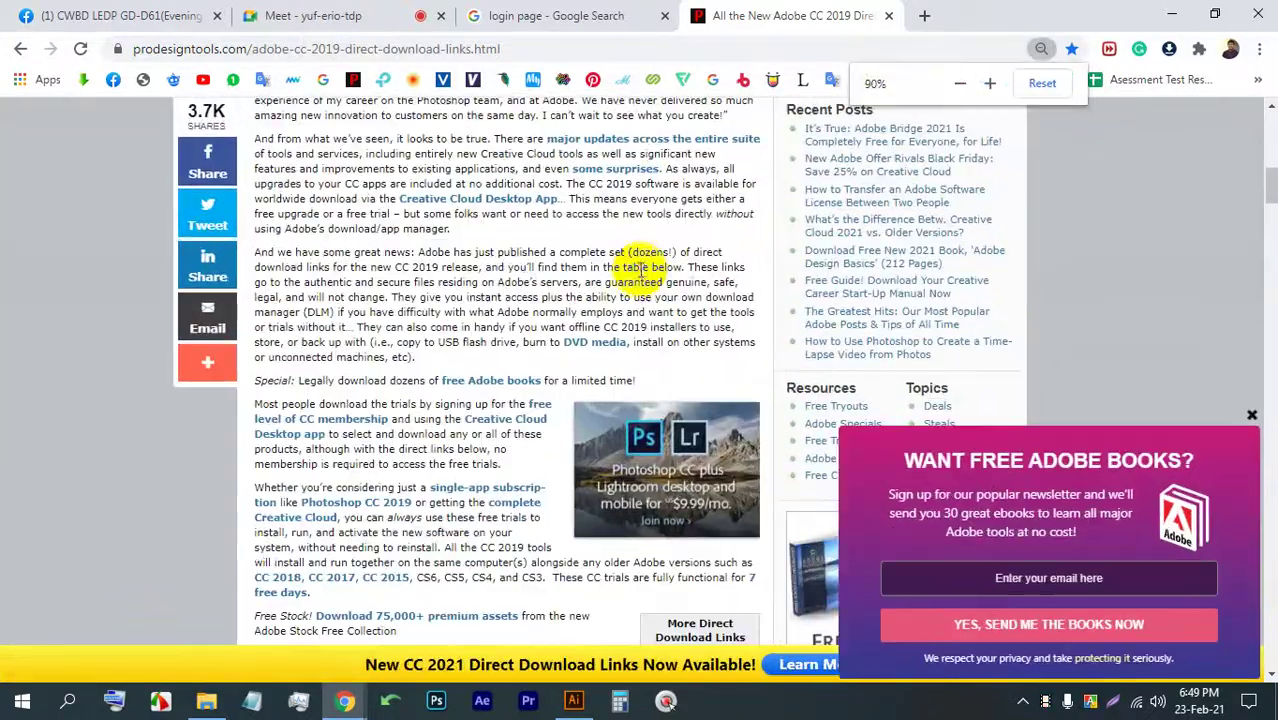
scroll(650, 275, "down", 20)
scroll(667, 278, "up", 6)
scroll(667, 278, "up", 15)
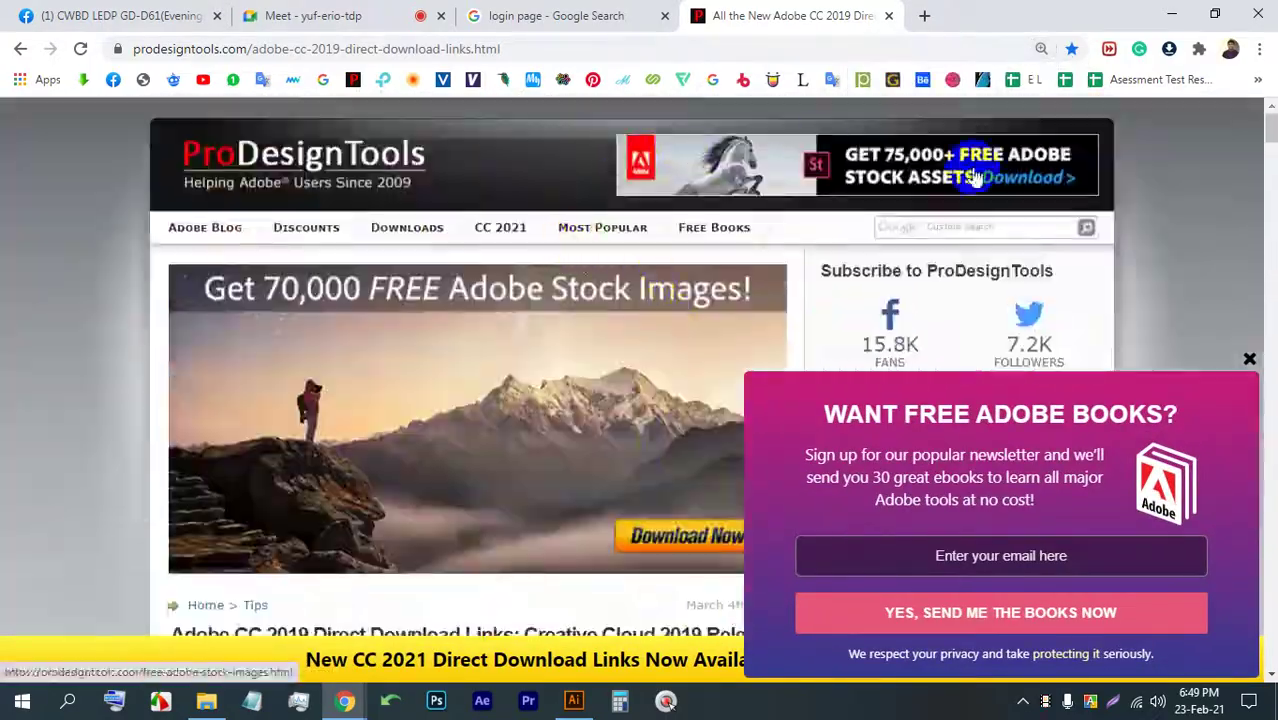
- Open the bookmarked Freepik home page in the same tab and look through its featured resources
left_click(174, 80)
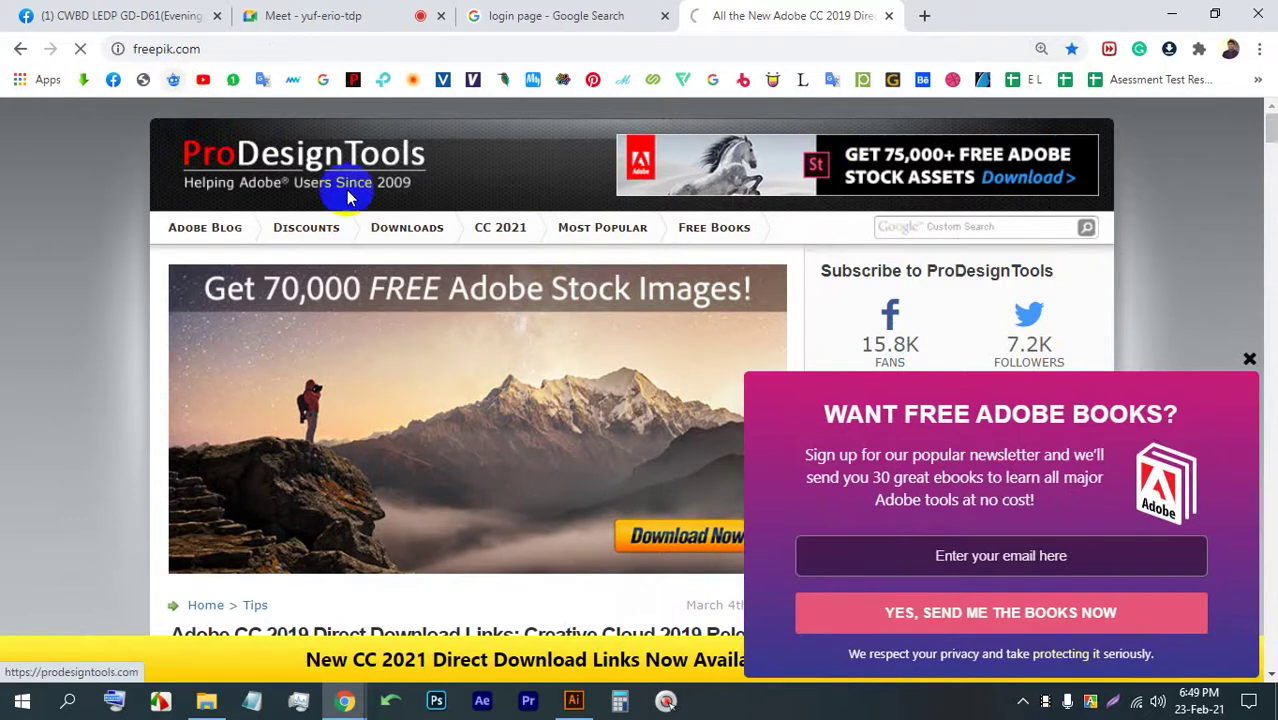
scroll(700, 295, "down", 7)
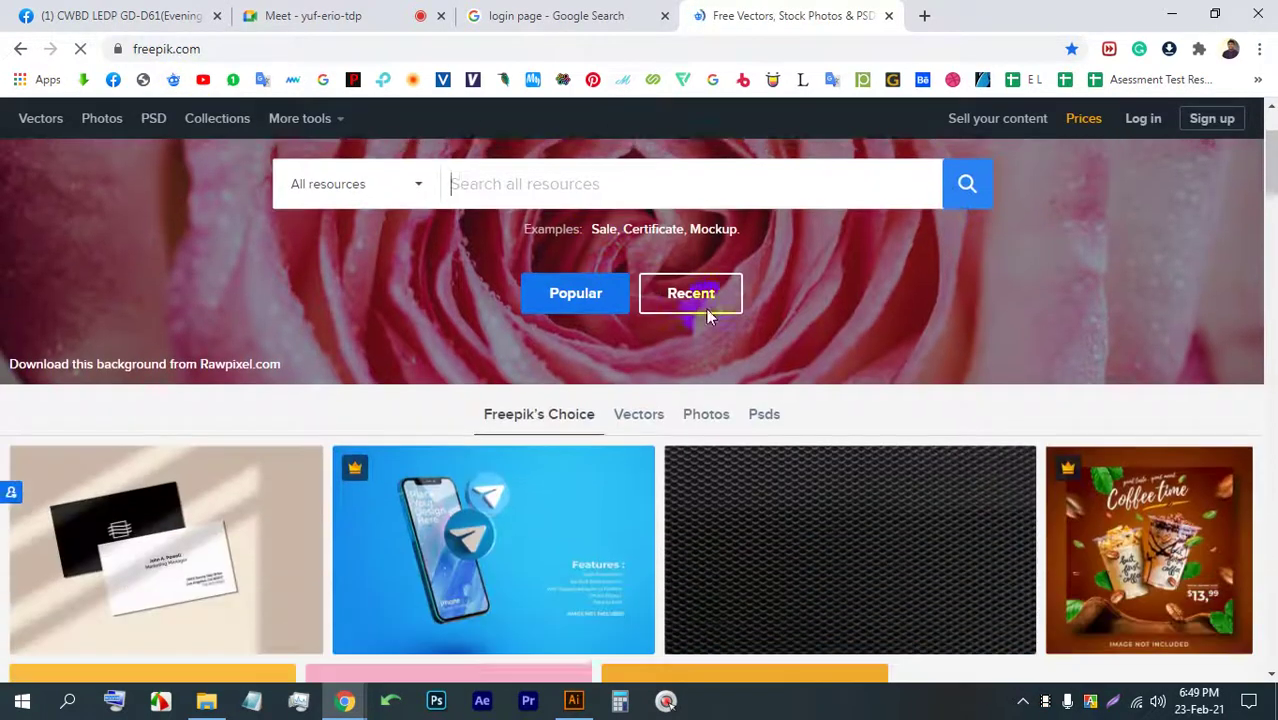
scroll(1226, 283, "down", 15)
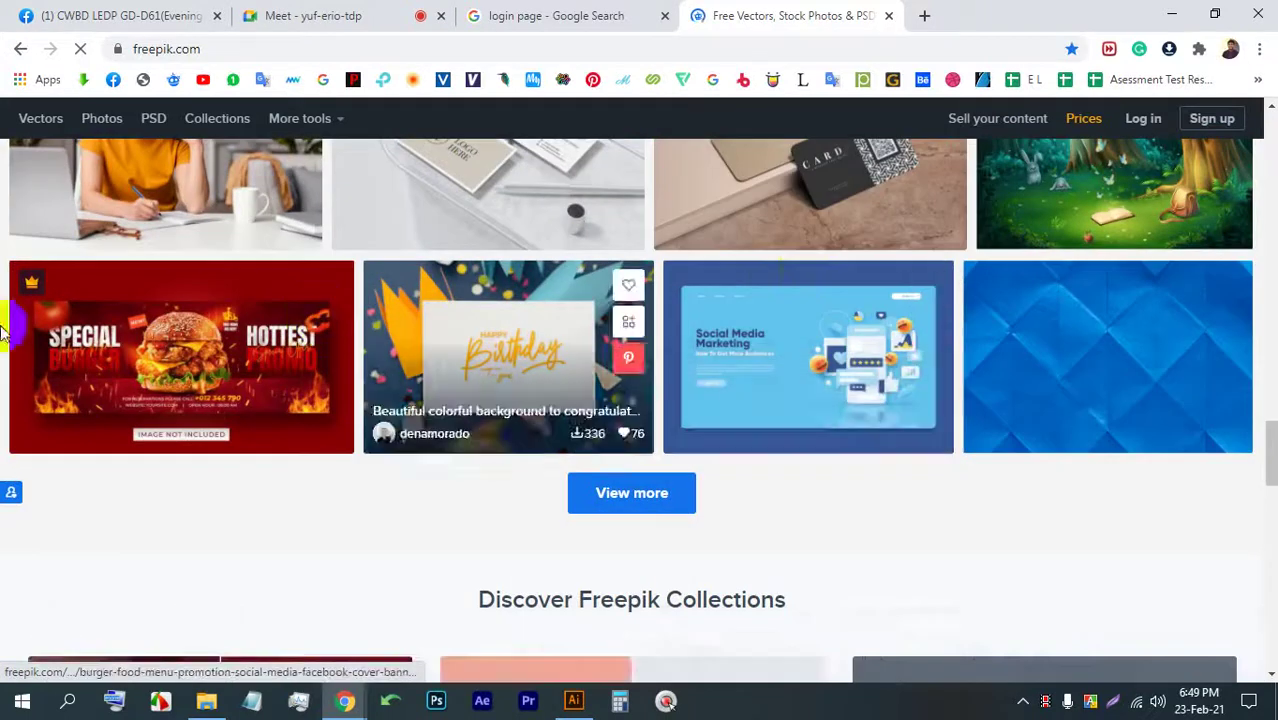
- Inspect the Freepik page in the responsive mobile view, reload it, and examine its phone layout
right_click(288, 500)
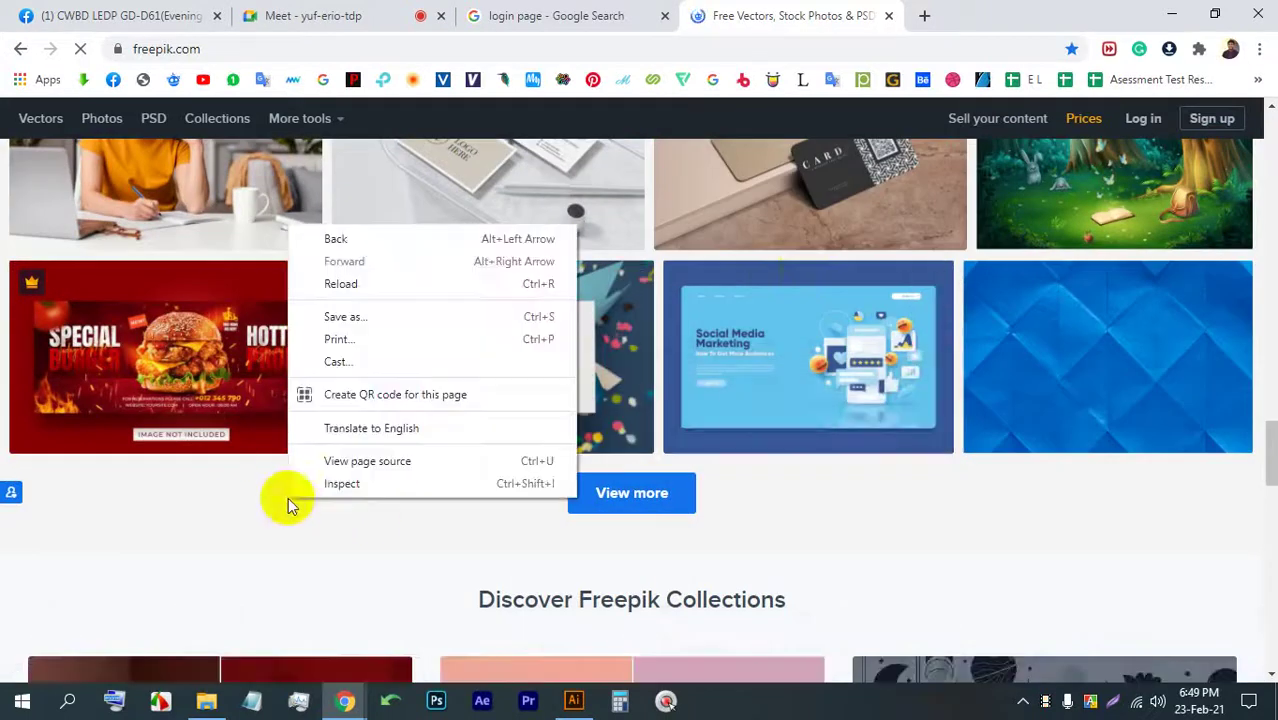
left_click(380, 478)
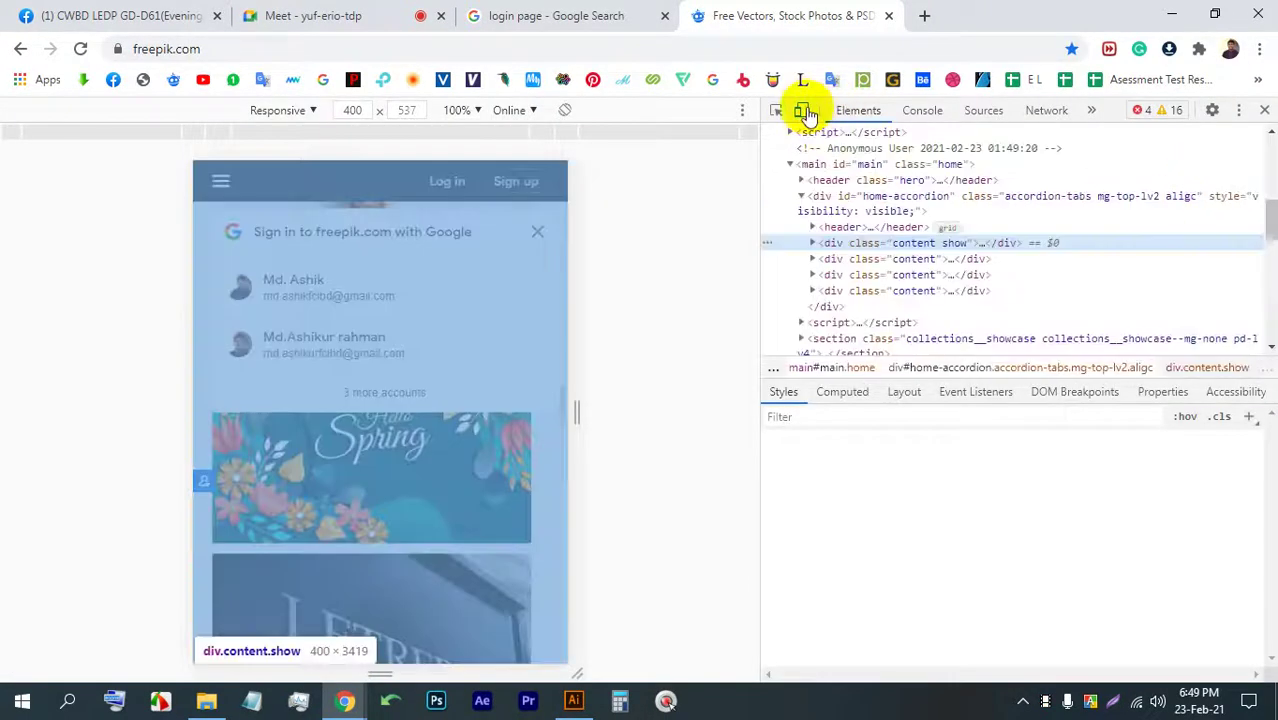
left_click(77, 49)
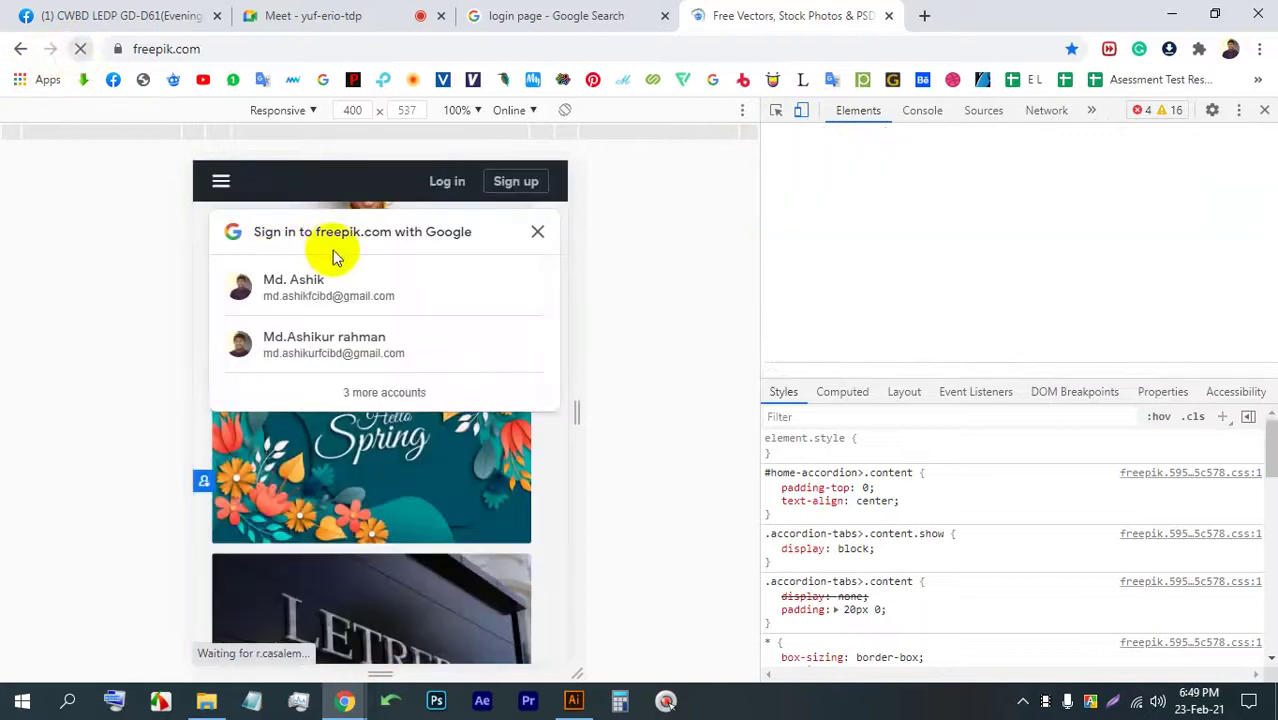
scroll(400, 350, "down", 10)
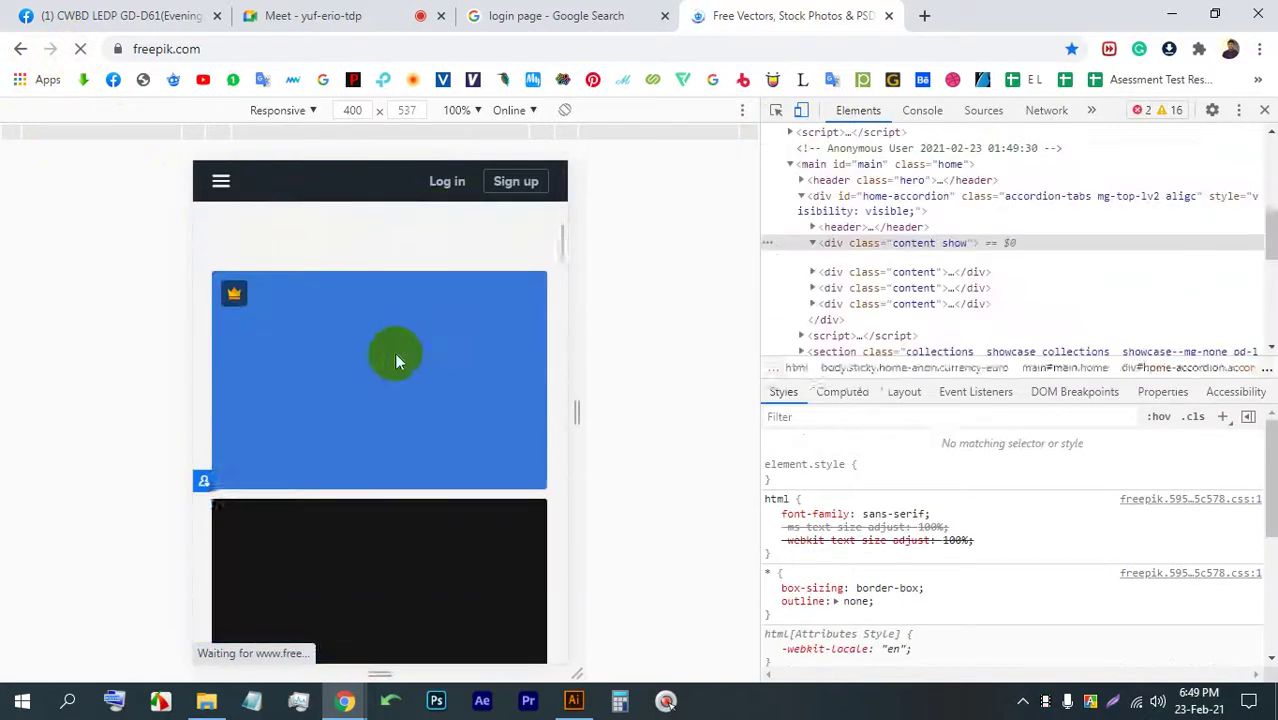
scroll(355, 347, "up", 10)
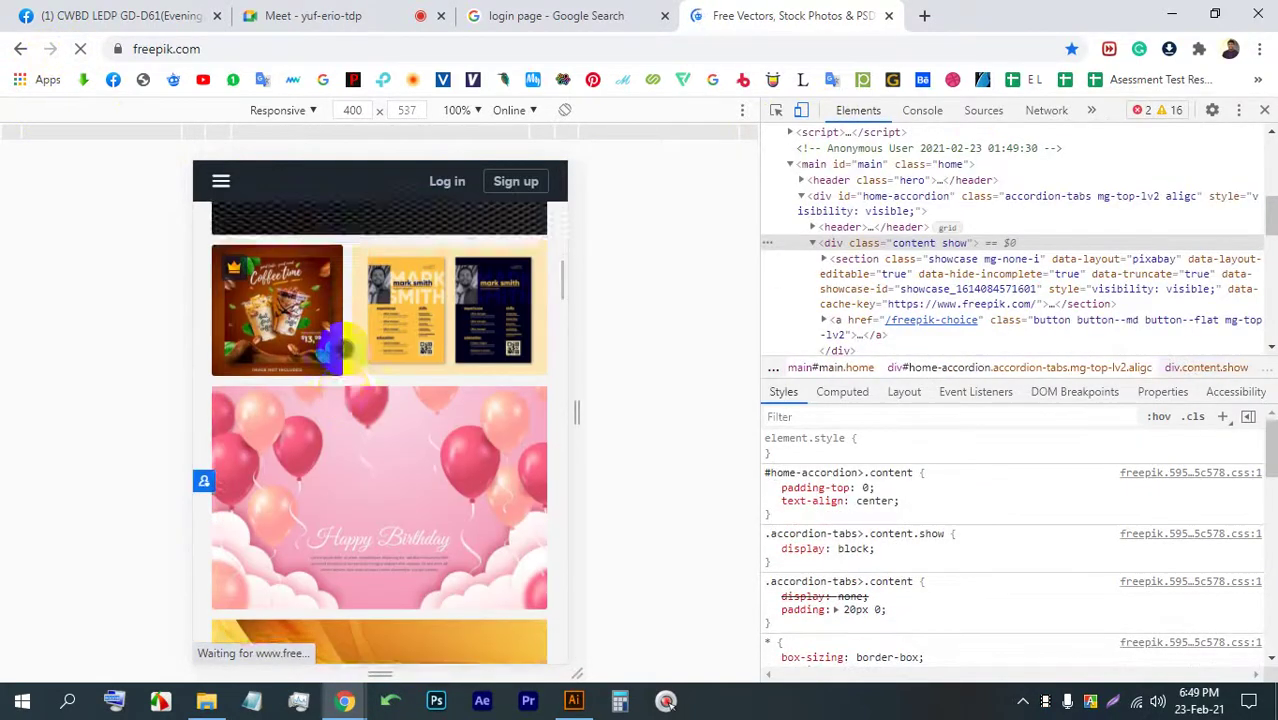
scroll(345, 350, "down", 5)
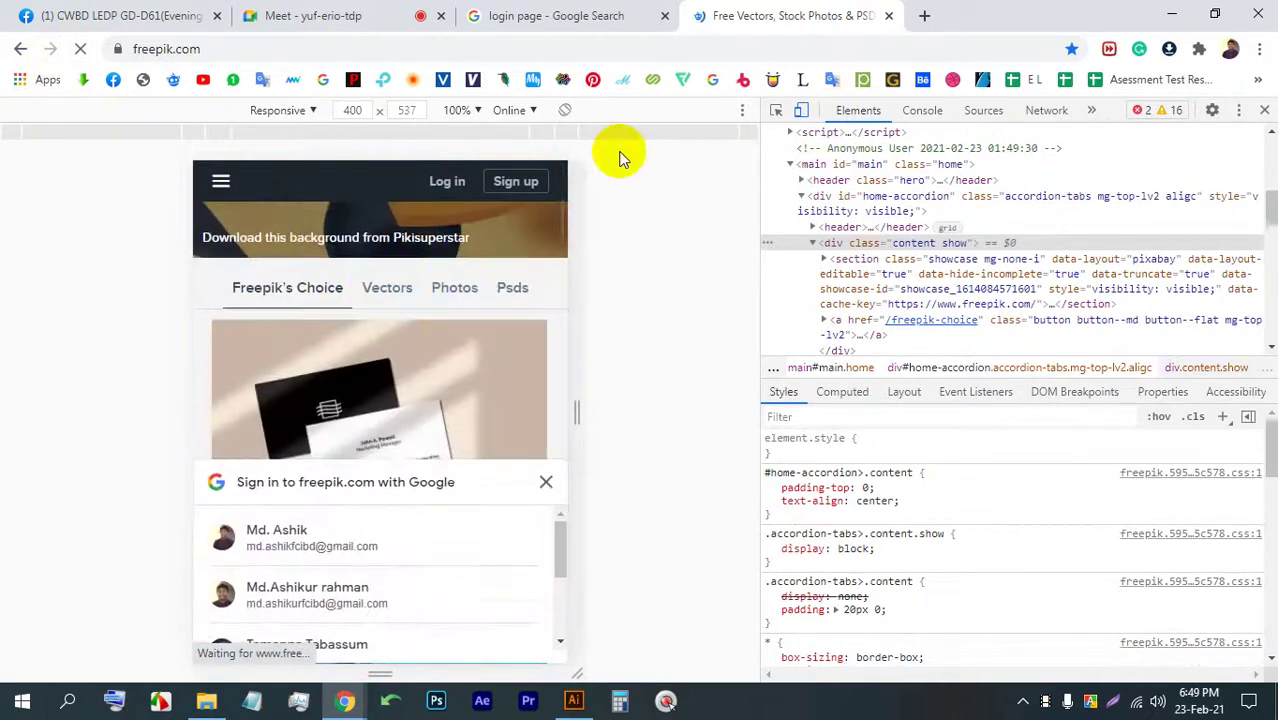
- Open the ProDesignTools page in another new tab, inspect it in the responsive mobile view, and reload it
left_click(921, 12)
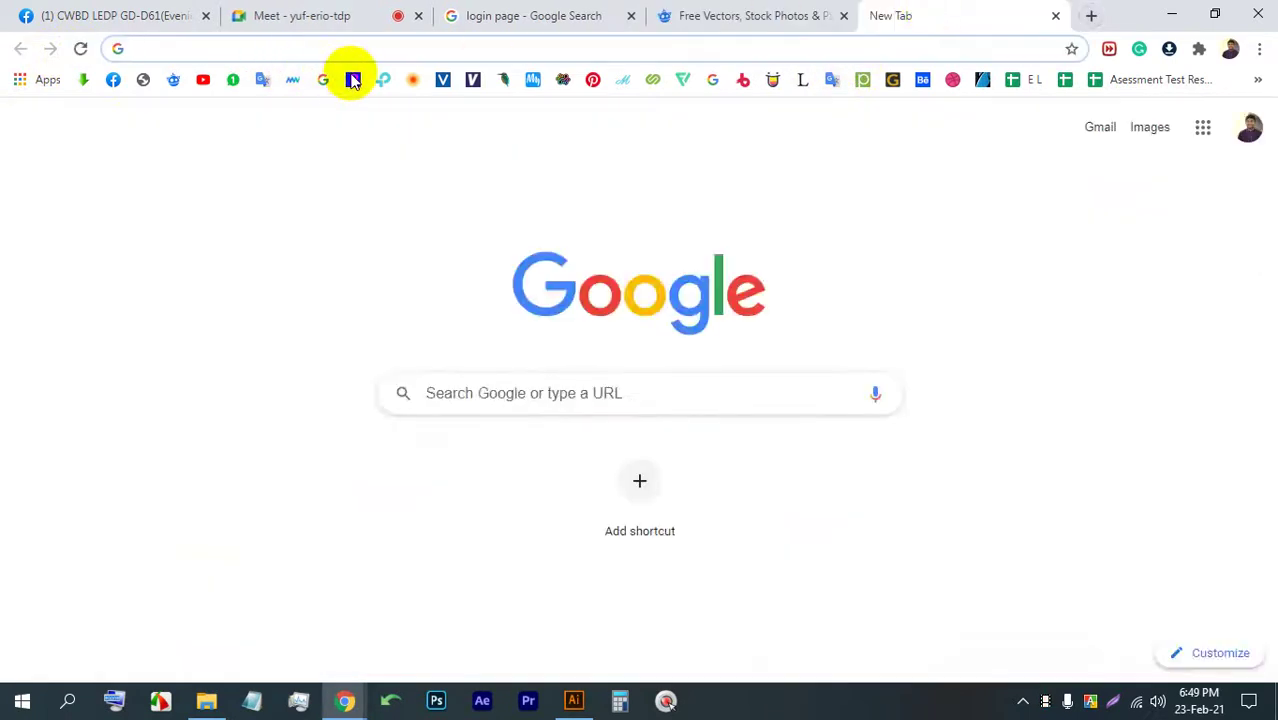
left_click(355, 79)
right_click(98, 331)
left_click(169, 588)
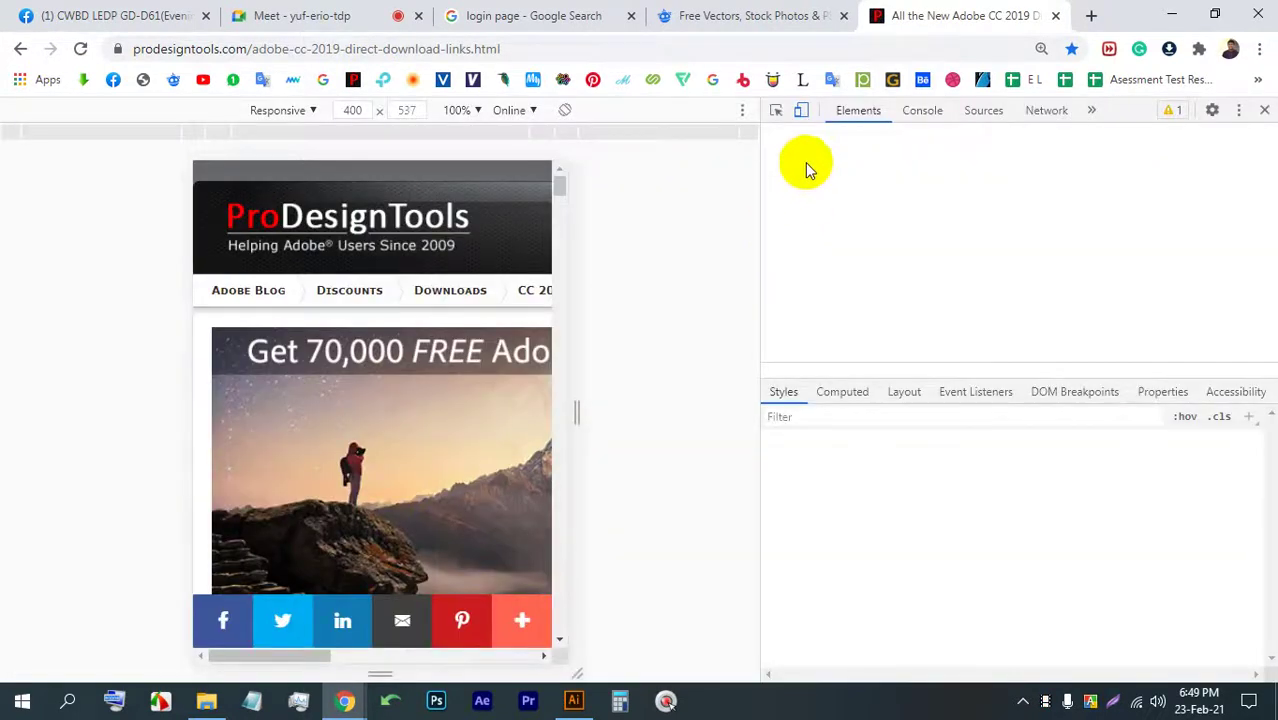
left_click(80, 48)
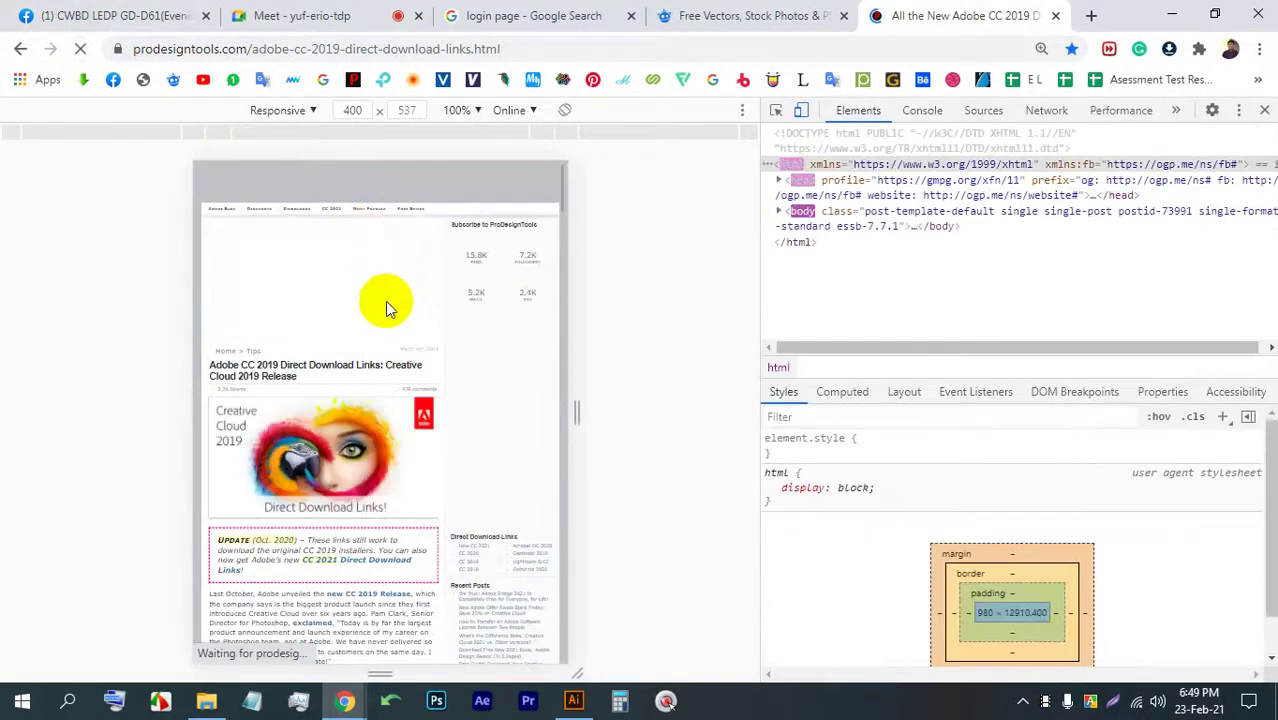
- Examine the ProDesignTools page's layout in the mobile view down to its comment form and footer
scroll(385, 300, "down", 15)
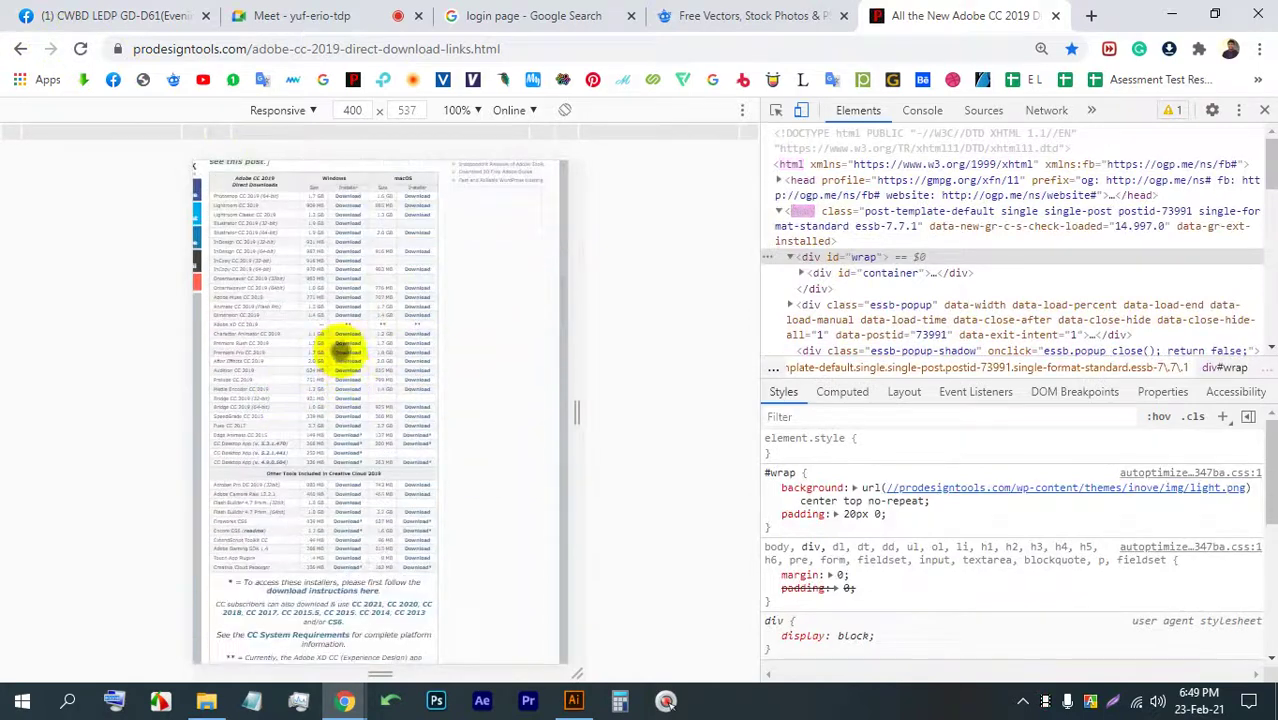
key("ctrl+plus")
key("ctrl+plus")
scroll(440, 284, "down", 20)
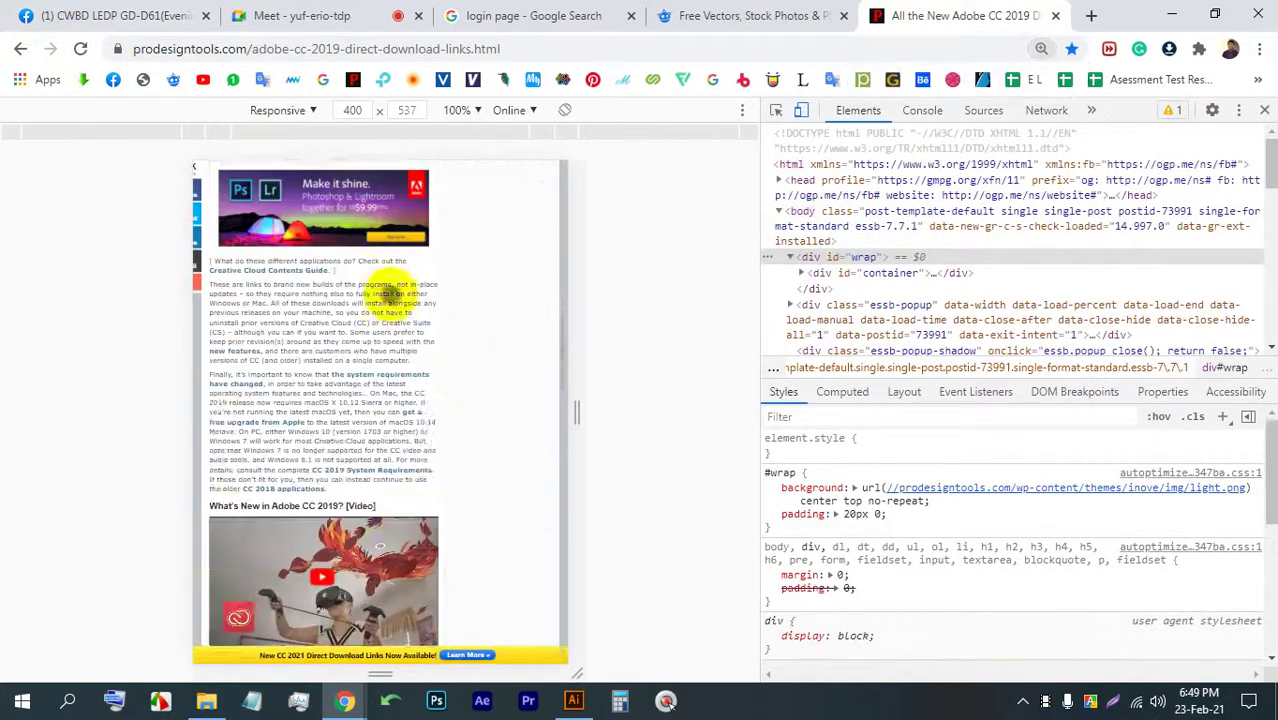
scroll(426, 363, "down", 5)
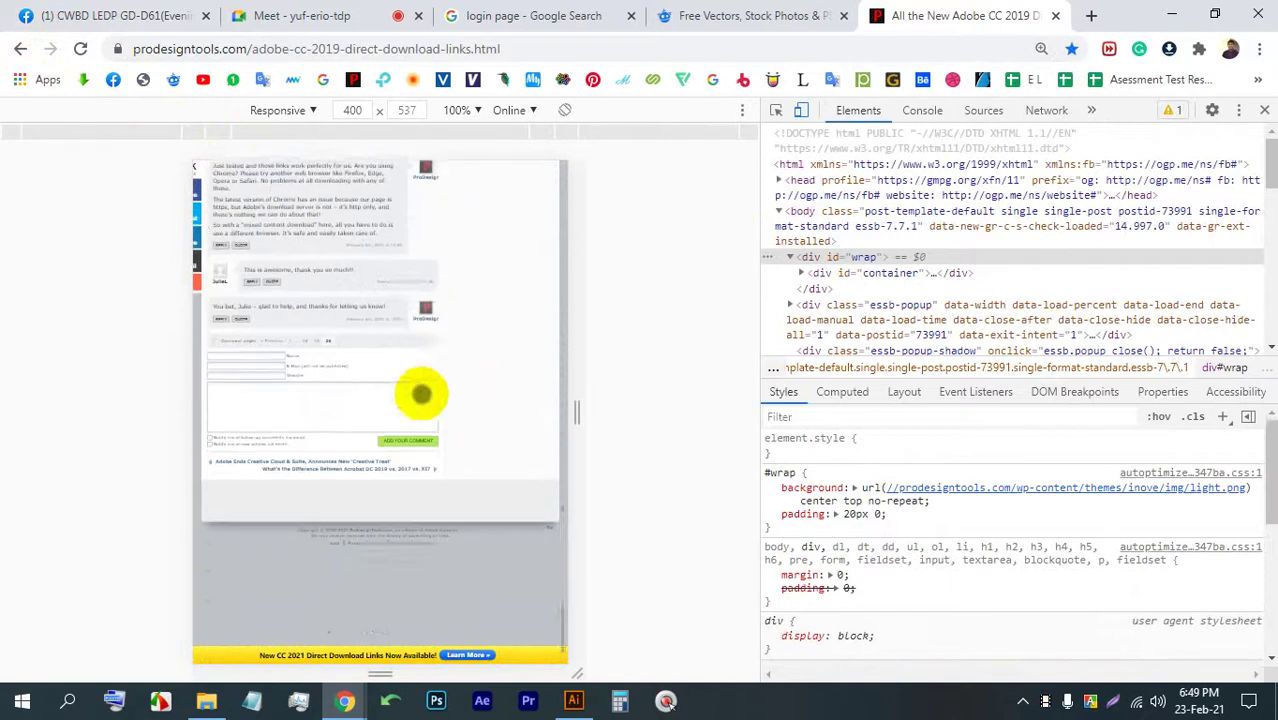
- Close the ProDesignTools and Freepik tabs and return to the login page image results
left_click(1058, 16)
left_click(889, 16)
left_click(440, 12)
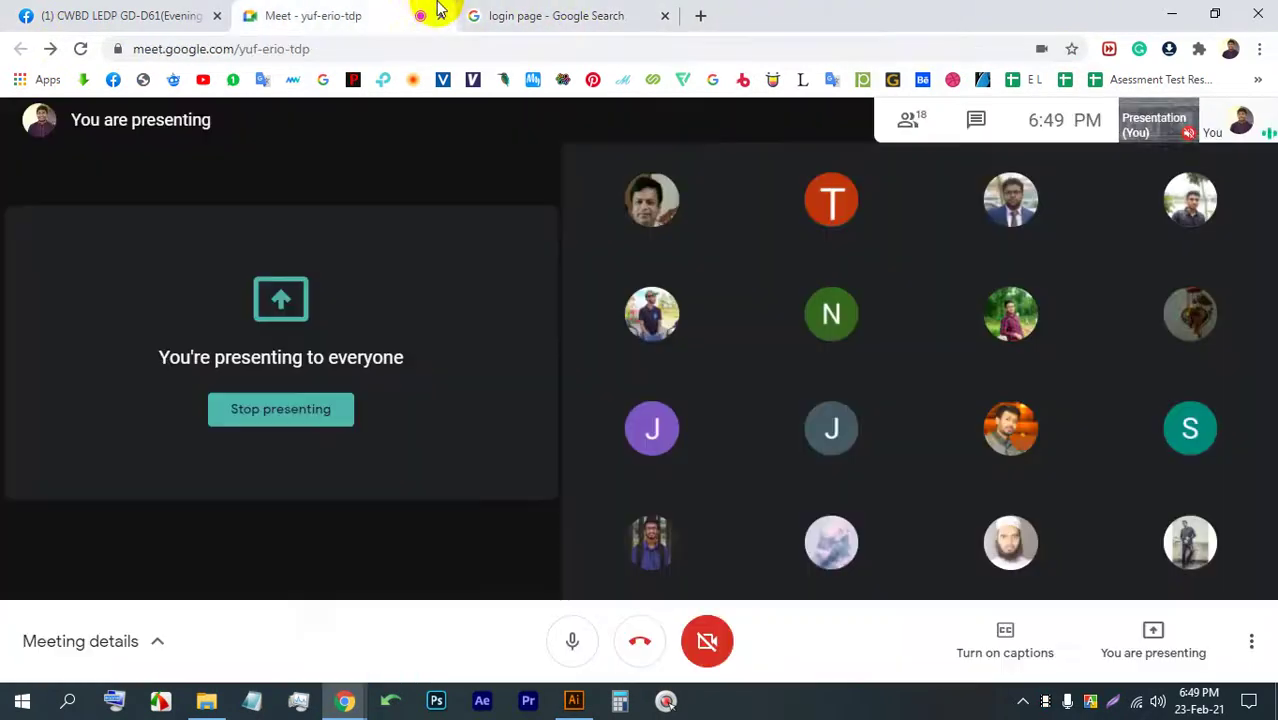
left_click(489, 10)
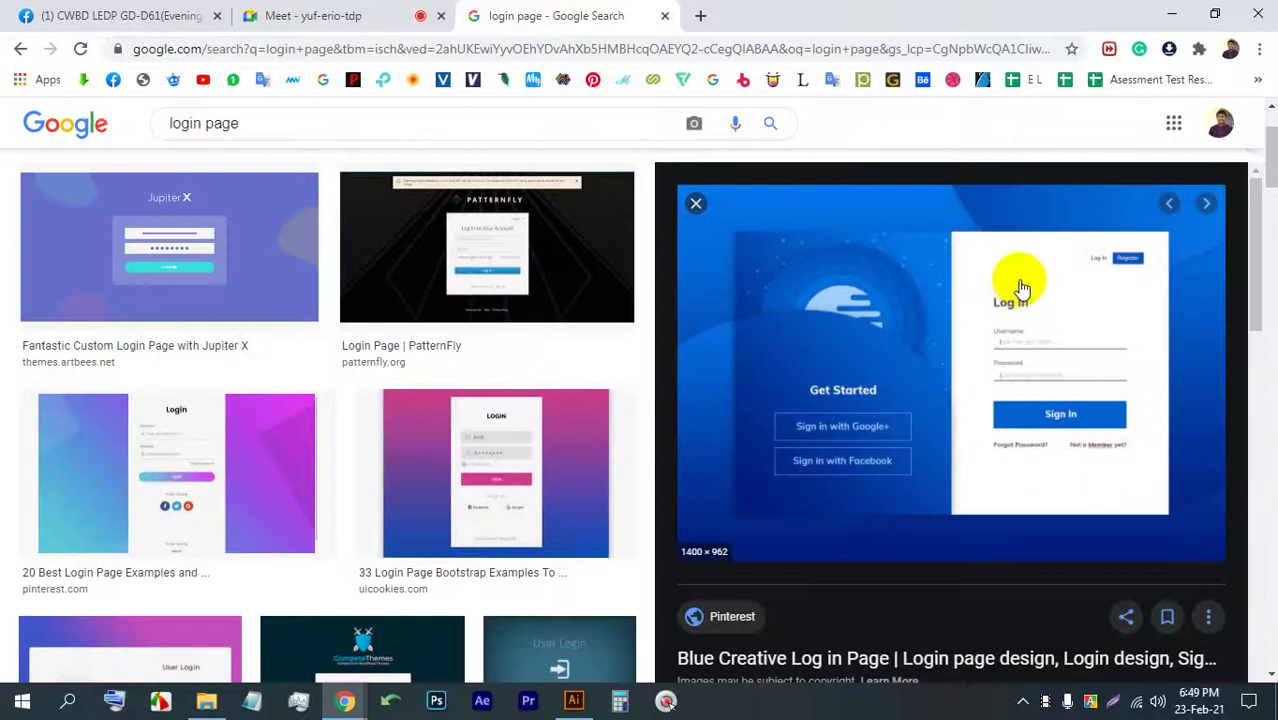
- Save the previewed blue login page image and open the download enlarged in Picasa Photo Viewer
right_click(976, 291)
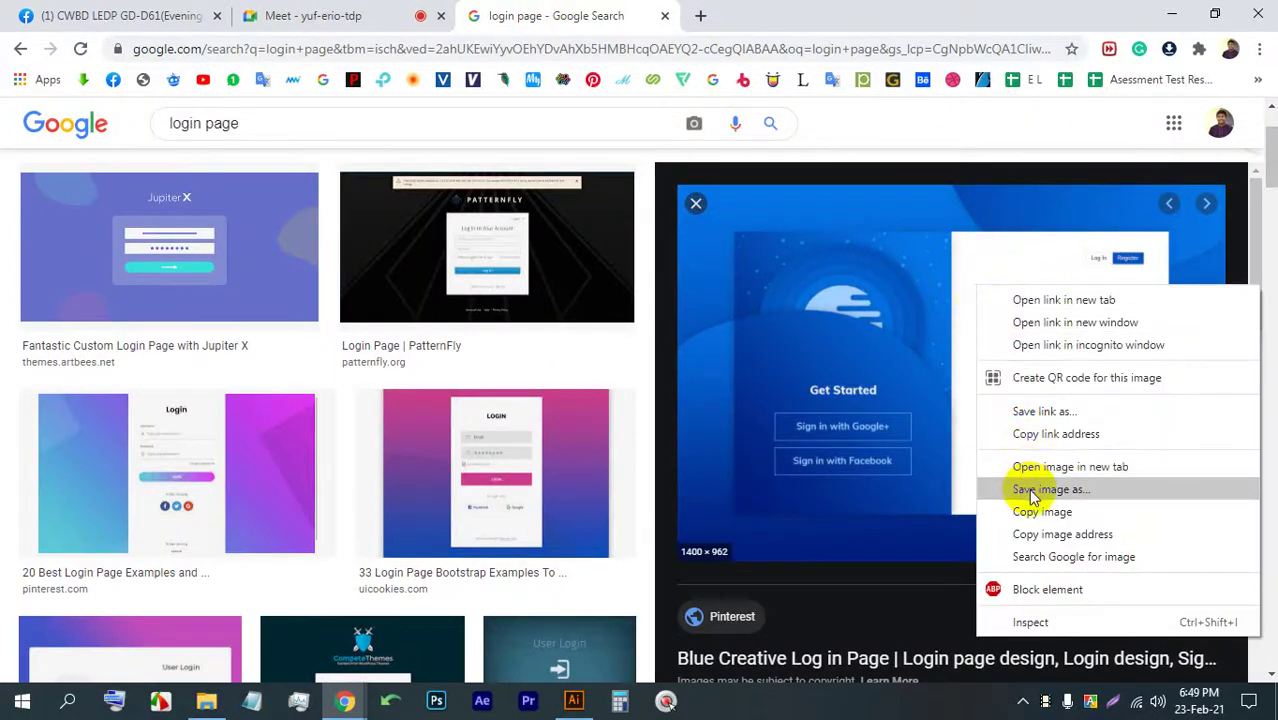
left_click(1028, 488)
key("Return")
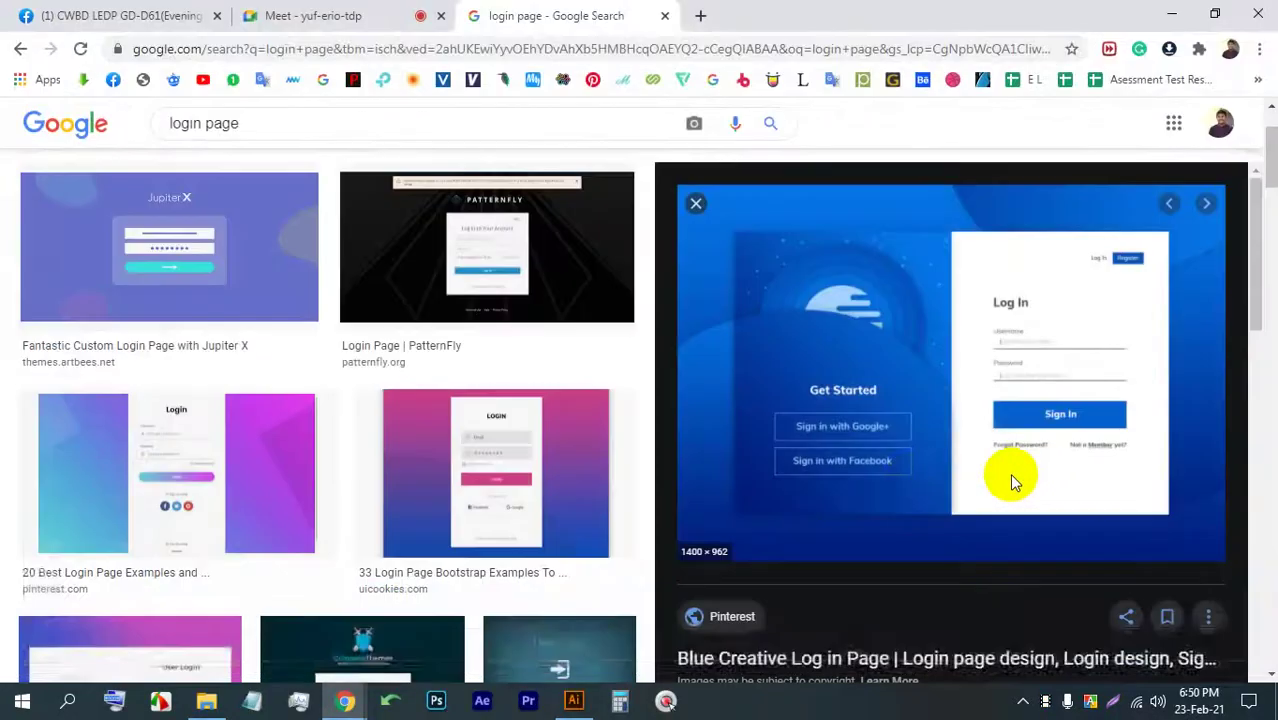
left_click(50, 655)
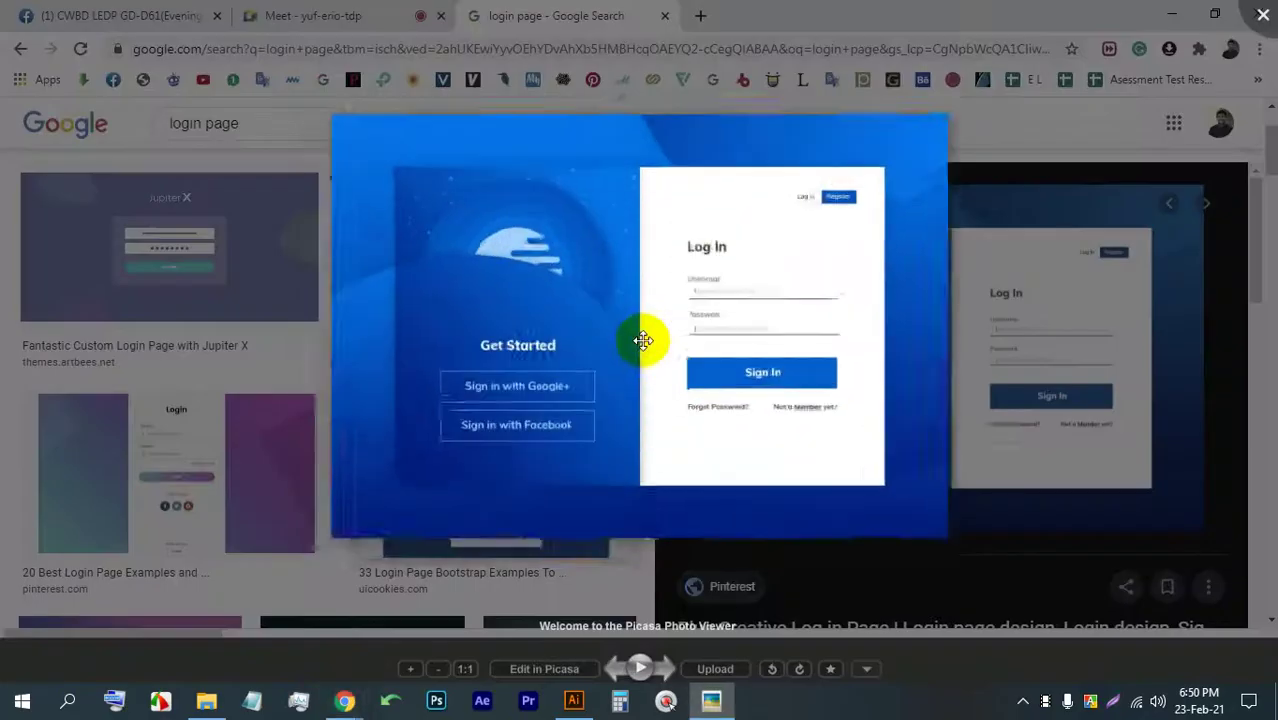
scroll(621, 262, "up", 2)
- Capture the area around the enlarged image, outline the login card with a red rectangle, and draw a vertical line between its halves
key("Print")
left_click_drag(1121, 535, 90, 0)
left_click_drag(1121, 535, 1158, 632)
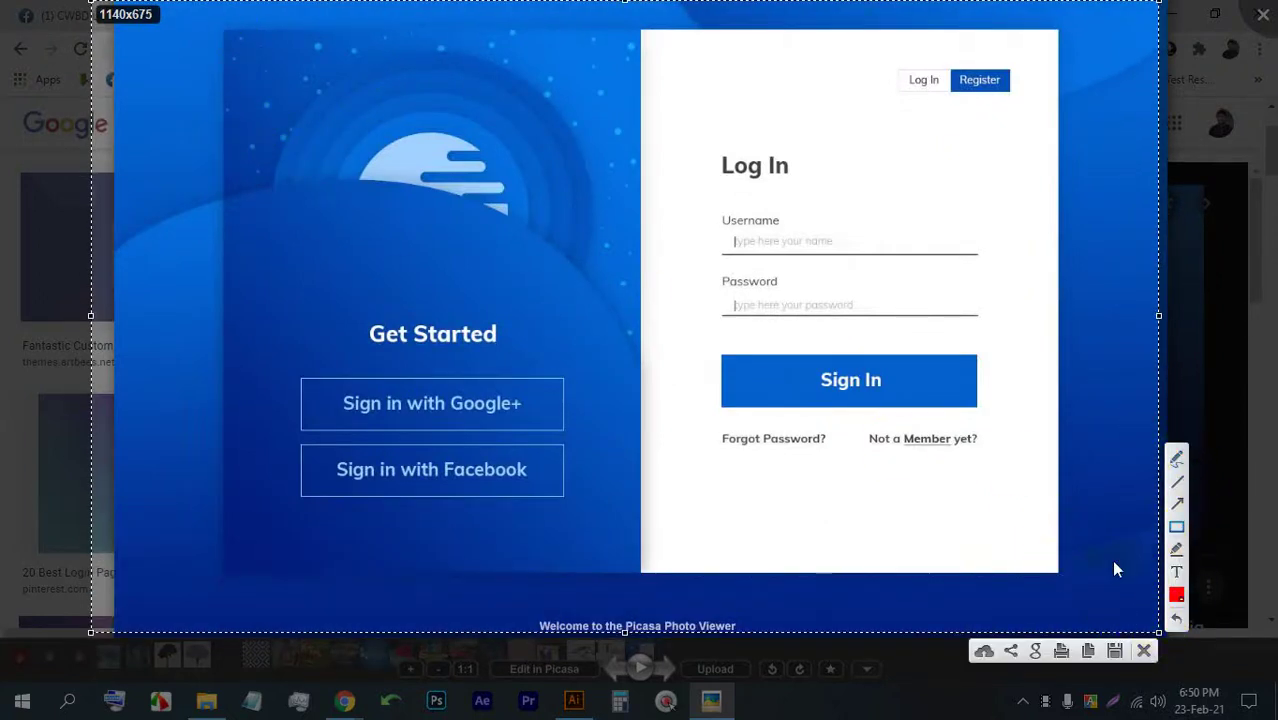
mouse_move(1061, 570)
left_mouse_down()
mouse_move(650, 337)
mouse_move(285, 51)
mouse_move(222, 34)
left_mouse_up()
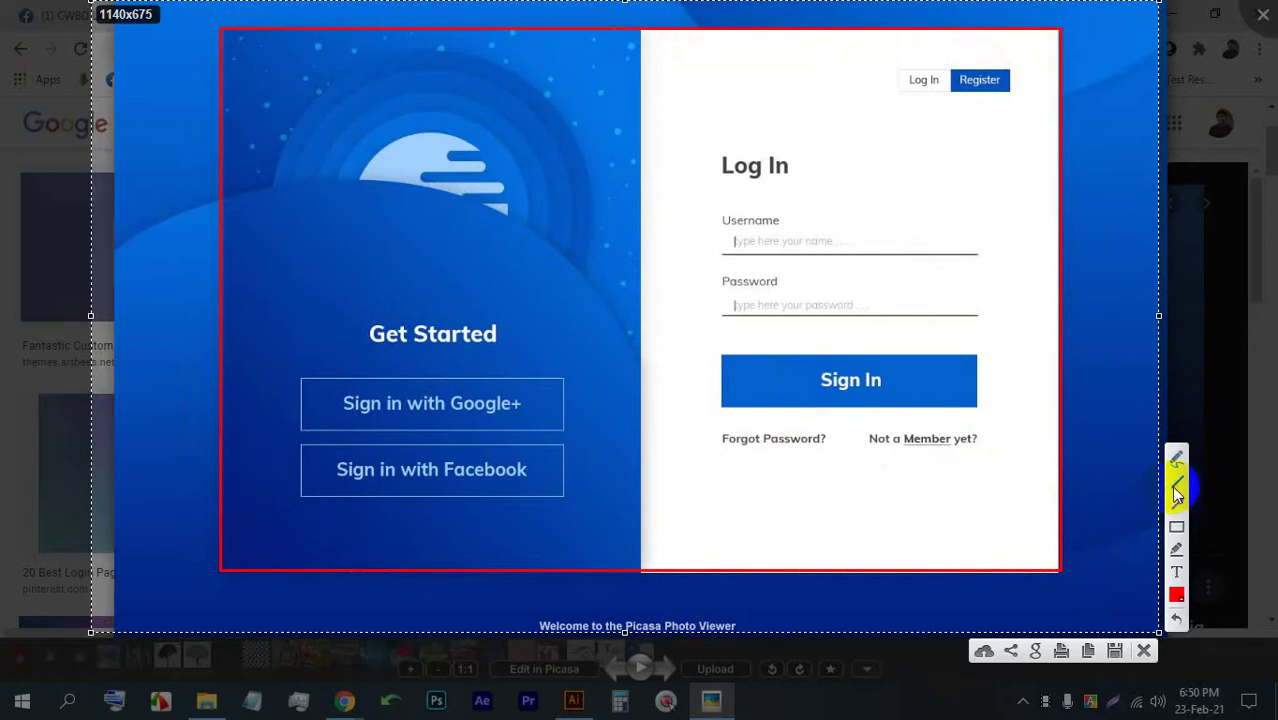
mouse_move(641, 37)
left_mouse_down()
mouse_move(625, 562)
mouse_move(638, 570)
left_mouse_up()
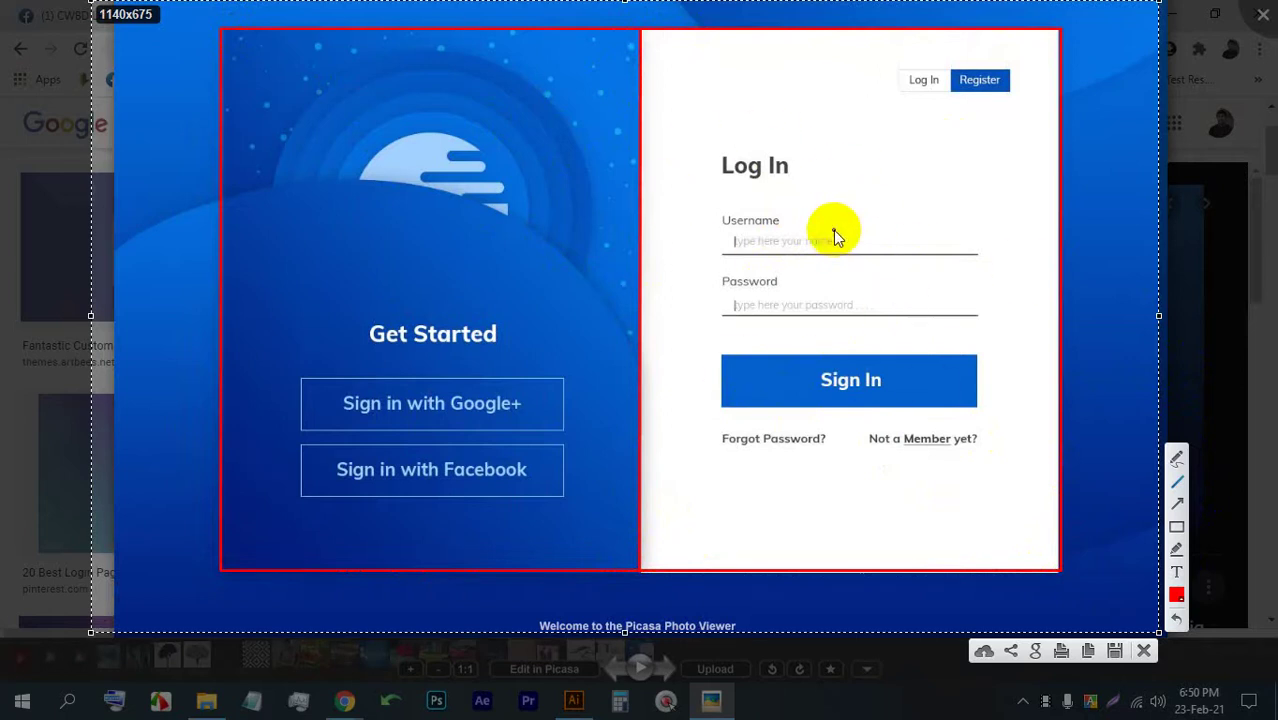
- Underline the Log In heading, Username and Password labels and both field lines in red freehand, and circle the username placeholder
mouse_move(723, 180)
left_mouse_down()
mouse_move(776, 191)
mouse_move(785, 140)
mouse_move(801, 174)
left_mouse_up()
left_click_drag(716, 187, 812, 182)
left_click_drag(722, 228, 778, 226)
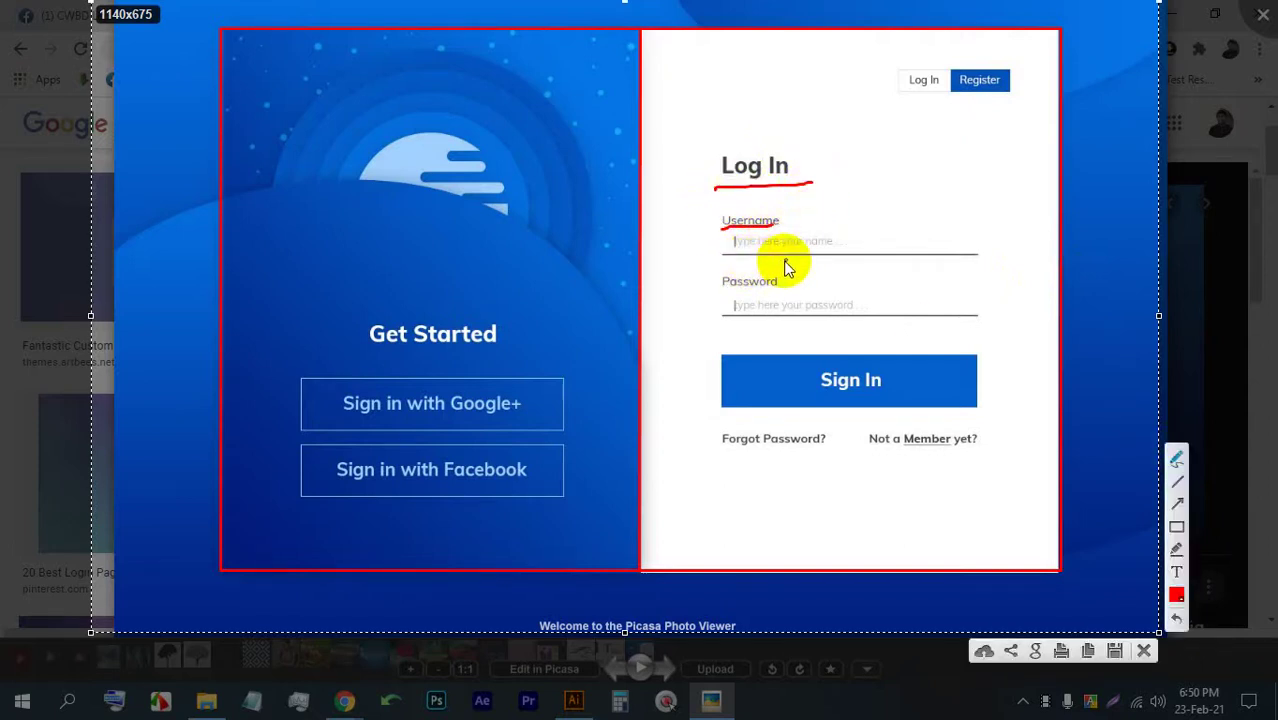
mouse_move(840, 247)
left_mouse_down()
mouse_move(776, 230)
mouse_move(728, 243)
mouse_move(838, 245)
left_mouse_up()
left_click_drag(727, 256, 958, 252)
left_click_drag(721, 284, 791, 282)
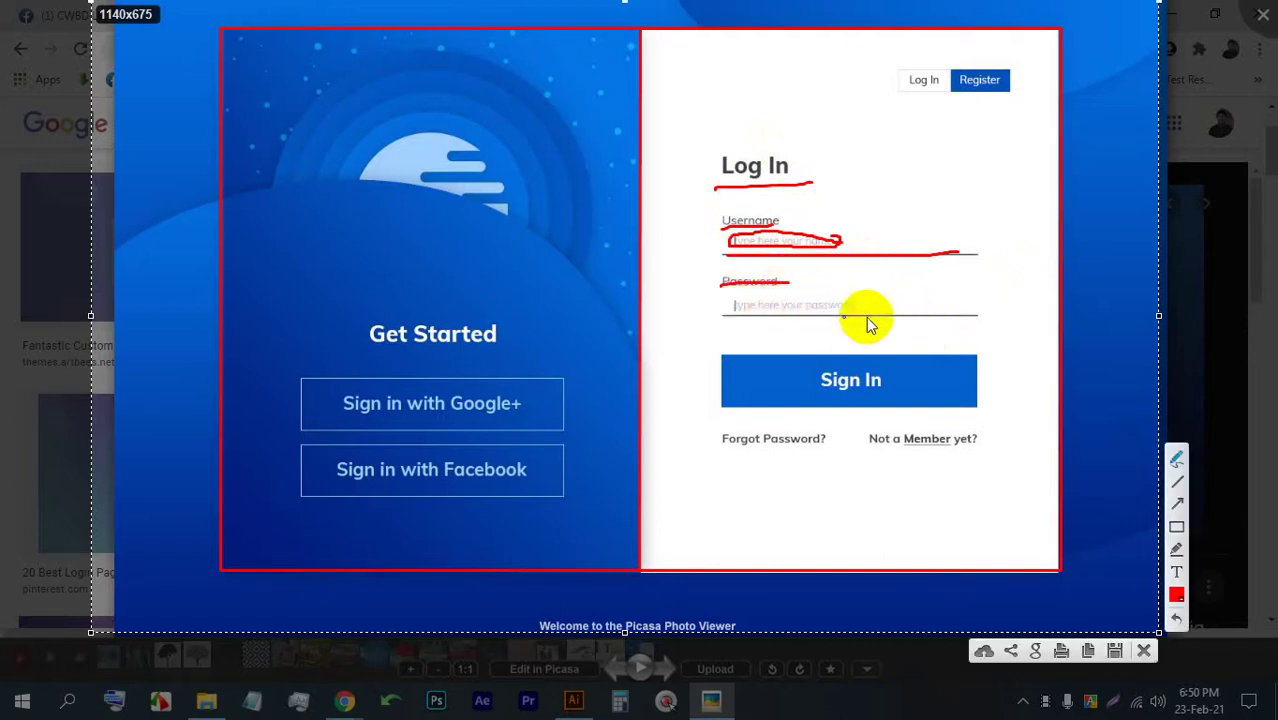
left_click_drag(722, 318, 980, 313)
- Outline the Sign In button and circle its text, and circle and underline the Log In and Register options in red freehand
mouse_move(724, 356)
left_mouse_down()
mouse_move(722, 406)
mouse_move(950, 406)
mouse_move(969, 403)
mouse_move(977, 382)
mouse_move(975, 348)
mouse_move(707, 348)
left_mouse_up()
mouse_move(818, 388)
left_mouse_down()
mouse_move(884, 388)
mouse_move(890, 368)
mouse_move(827, 360)
mouse_move(809, 378)
mouse_move(855, 395)
mouse_move(899, 376)
left_mouse_up()
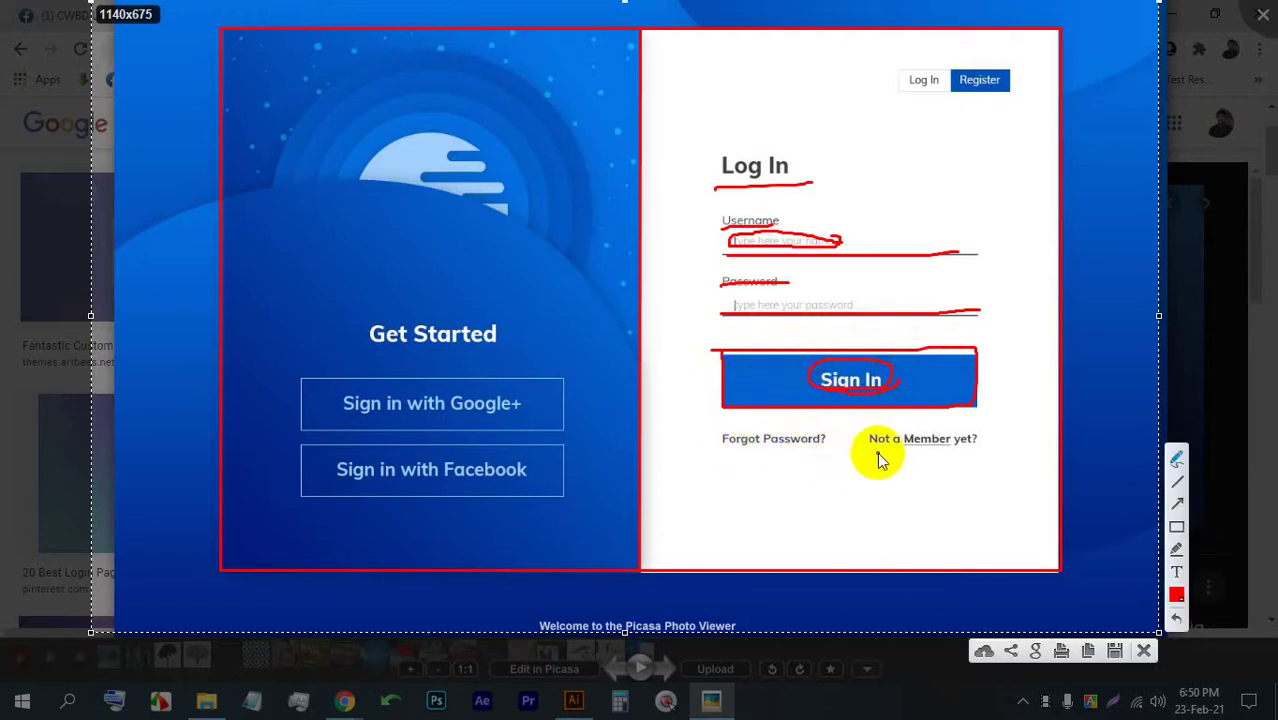
left_click_drag(888, 354, 903, 383)
mouse_move(913, 108)
left_mouse_down()
mouse_move(990, 100)
mouse_move(1004, 51)
mouse_move(893, 86)
mouse_move(985, 98)
left_mouse_up()
- Trace the curved hill and background shapes of the moon illustration above Get Started with red freehand strokes
mouse_move(224, 200)
left_mouse_down()
mouse_move(385, 163)
mouse_move(528, 230)
mouse_move(628, 342)
left_mouse_up()
mouse_move(448, 32)
left_mouse_down()
mouse_move(293, 34)
mouse_move(365, 211)
mouse_move(622, 362)
mouse_move(634, 82)
left_mouse_up()
left_click_drag(316, 352, 570, 186)
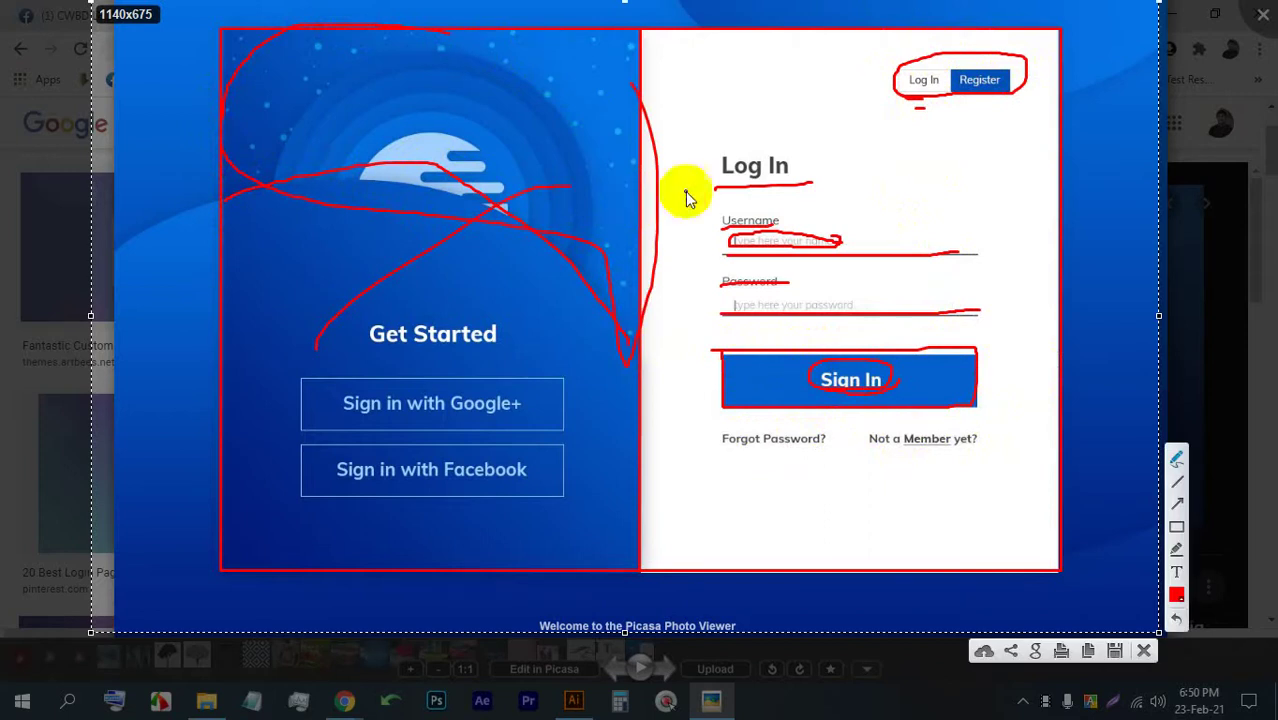
- Outline the Sign in with Google+ button in red freehand and draw along the top edge of the Facebook button
mouse_move(303, 379)
left_mouse_down()
mouse_move(300, 435)
mouse_move(333, 374)
mouse_move(536, 367)
mouse_move(570, 432)
left_mouse_up()
mouse_move(309, 458)
left_mouse_down()
mouse_move(454, 435)
mouse_move(572, 439)
mouse_move(568, 392)
left_mouse_up()
left_click_drag(363, 371, 365, 369)
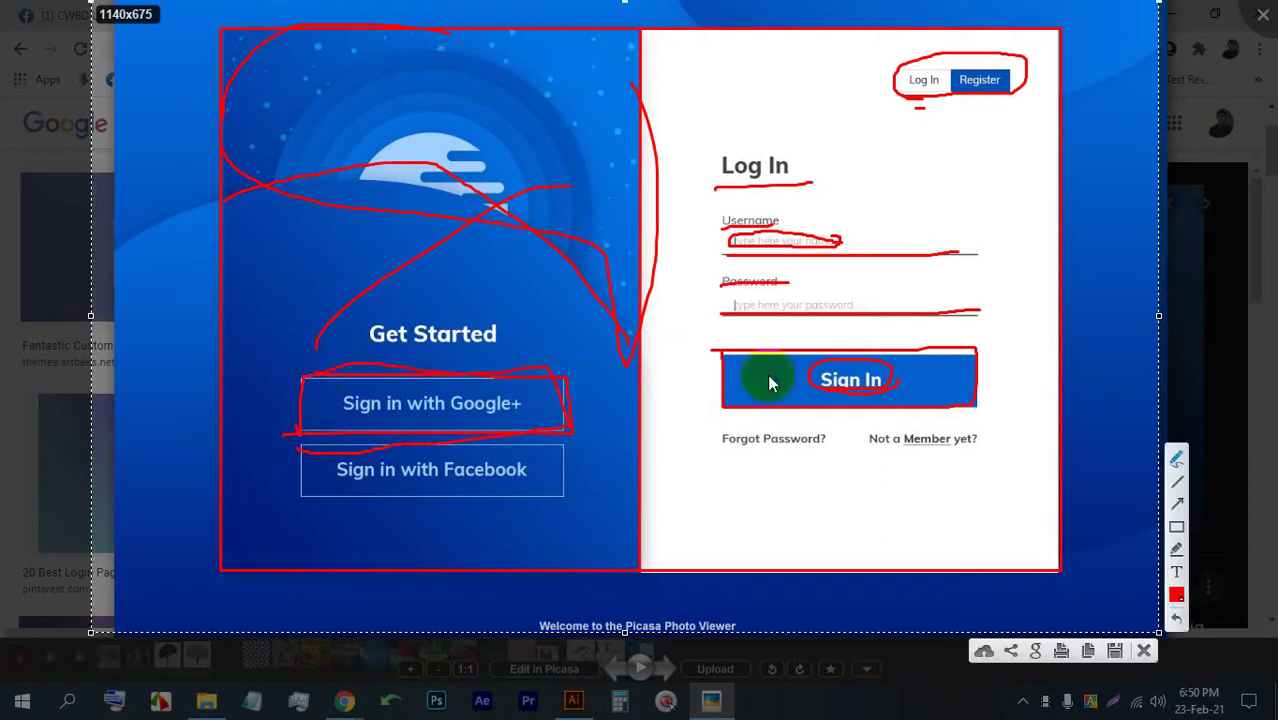
- Discard the annotated screen capture and close the enlarged login page image in the photo viewer
left_click(1145, 653)
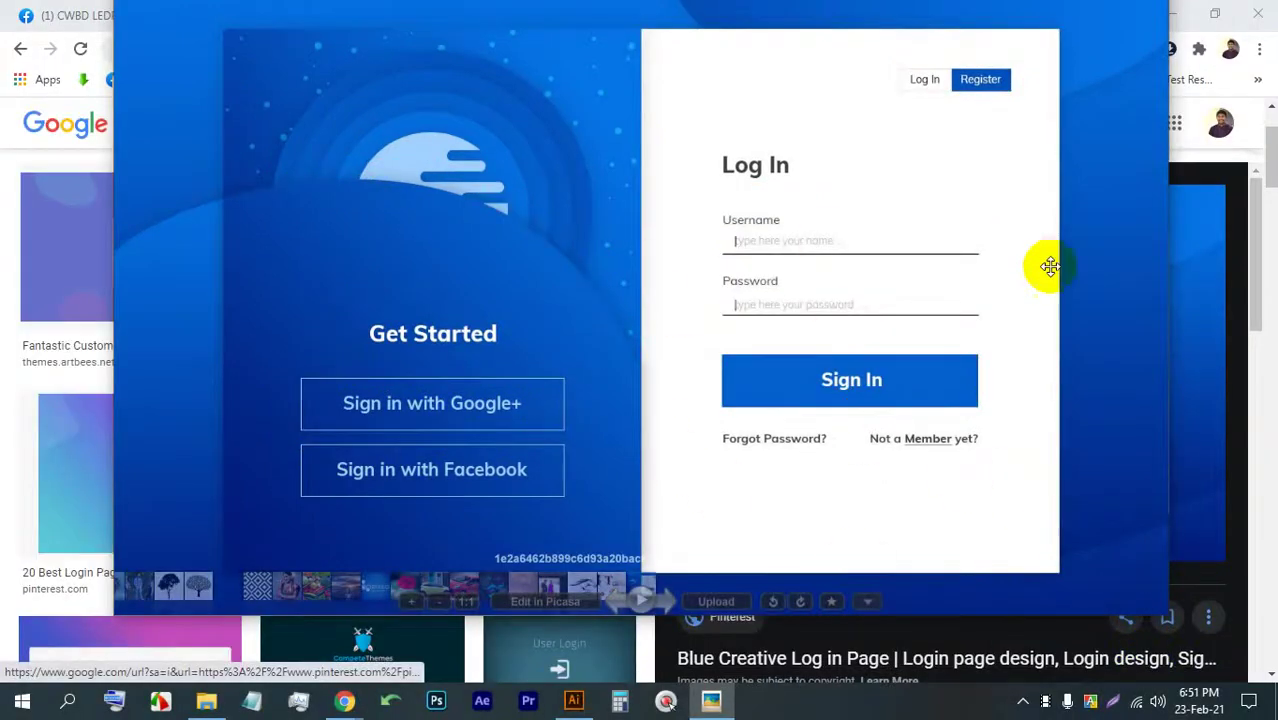
scroll(693, 253, "down", 3)
scroll(693, 253, "down", 1)
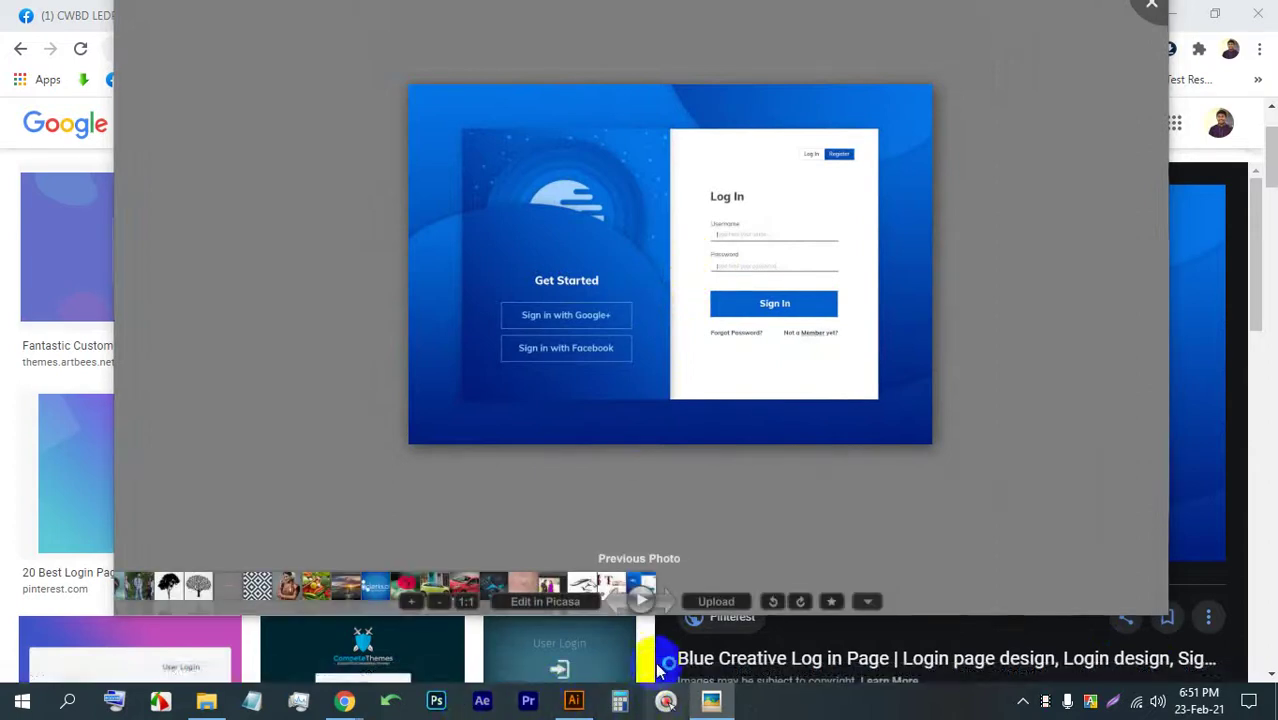
left_click(932, 157)
left_click(1151, 5)
- Preview the CompeteThemes WordPress login screen result and look through its related images
scroll(600, 385, "down", 1)
scroll(594, 388, "down", 1)
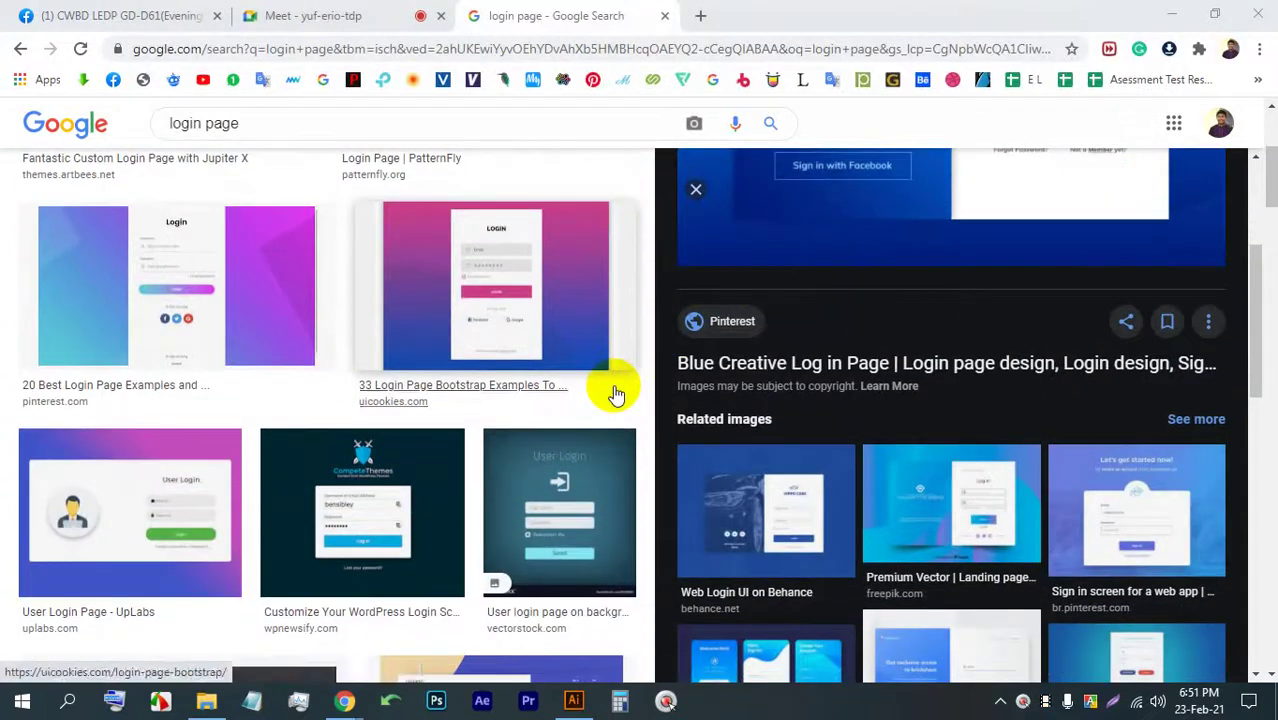
left_click(386, 500)
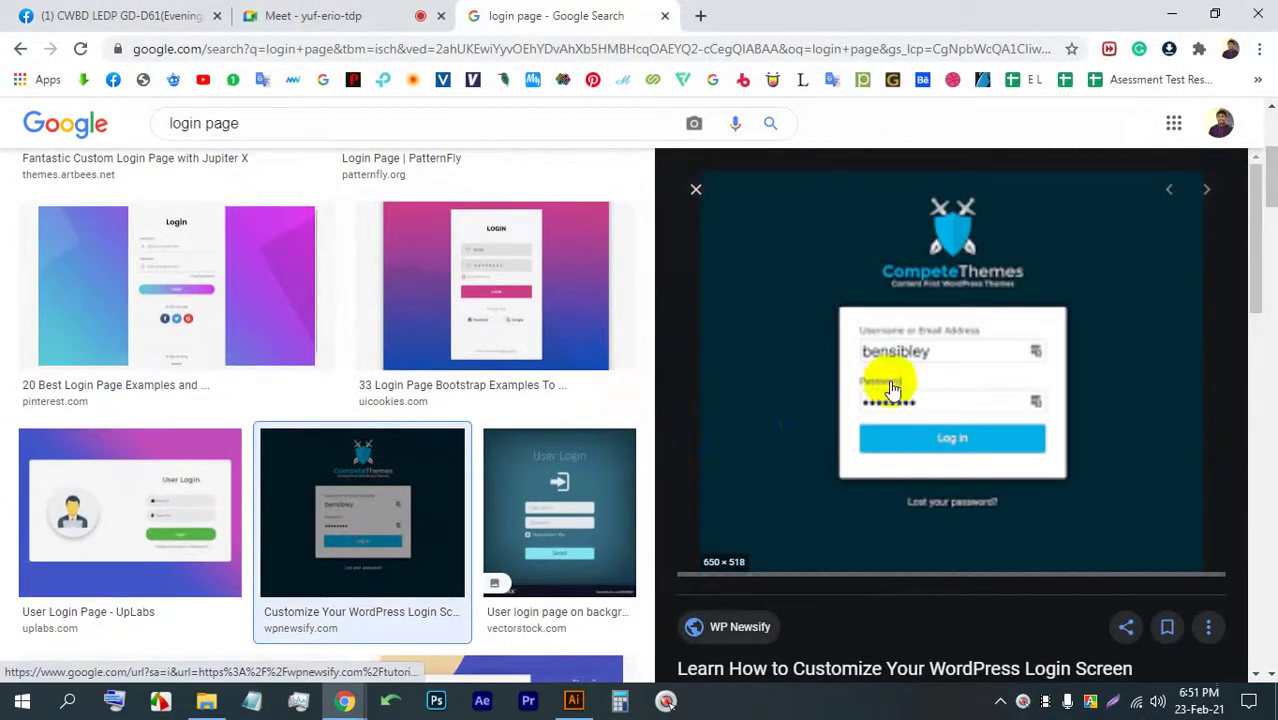
scroll(898, 376, "down", 3)
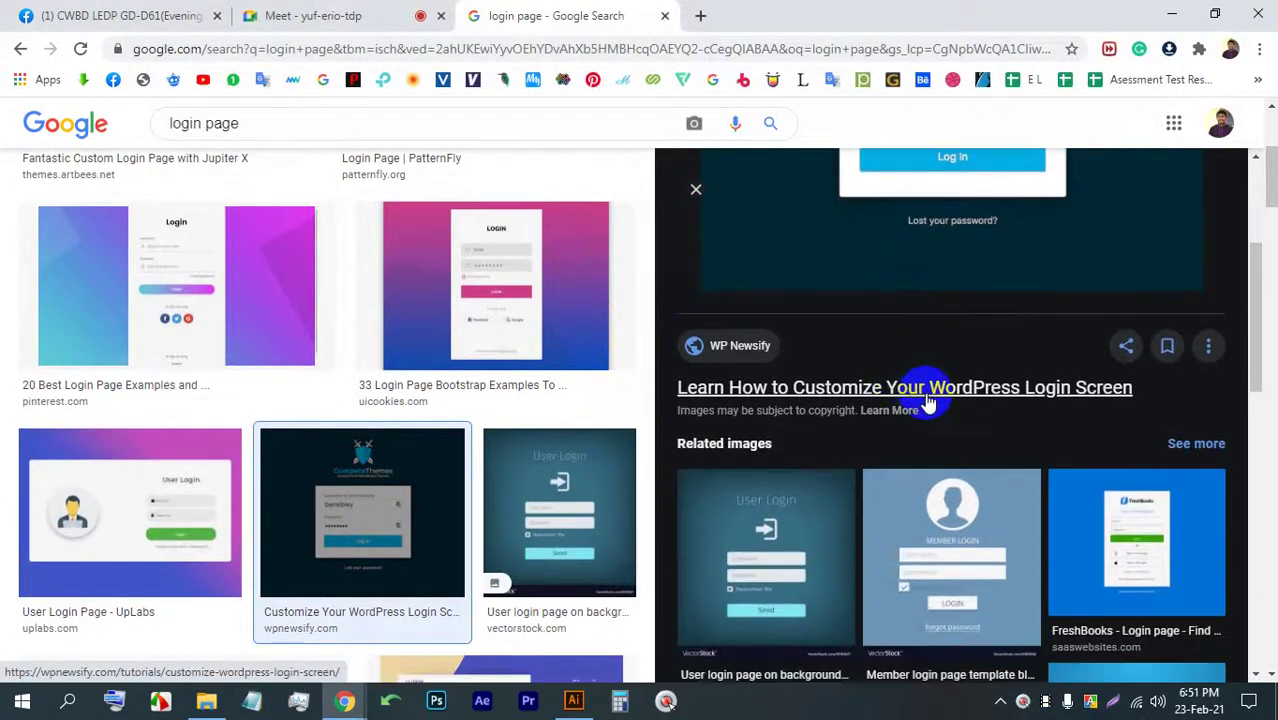
scroll(927, 403, "up", 3)
left_click(797, 412)
scroll(893, 425, "down", 5)
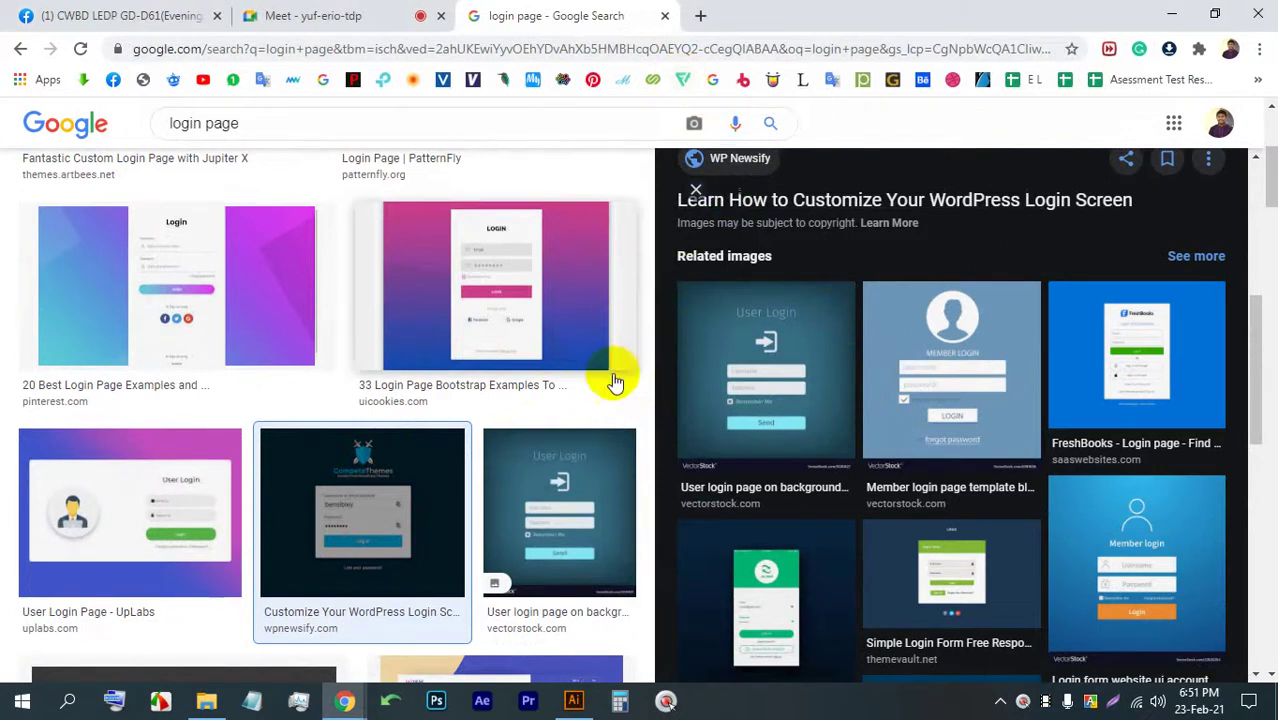
- Preview the HoTDESK login page and the w3CodePen HTML CSS login form among the image results
scroll(551, 377, "down", 5)
left_click(540, 213)
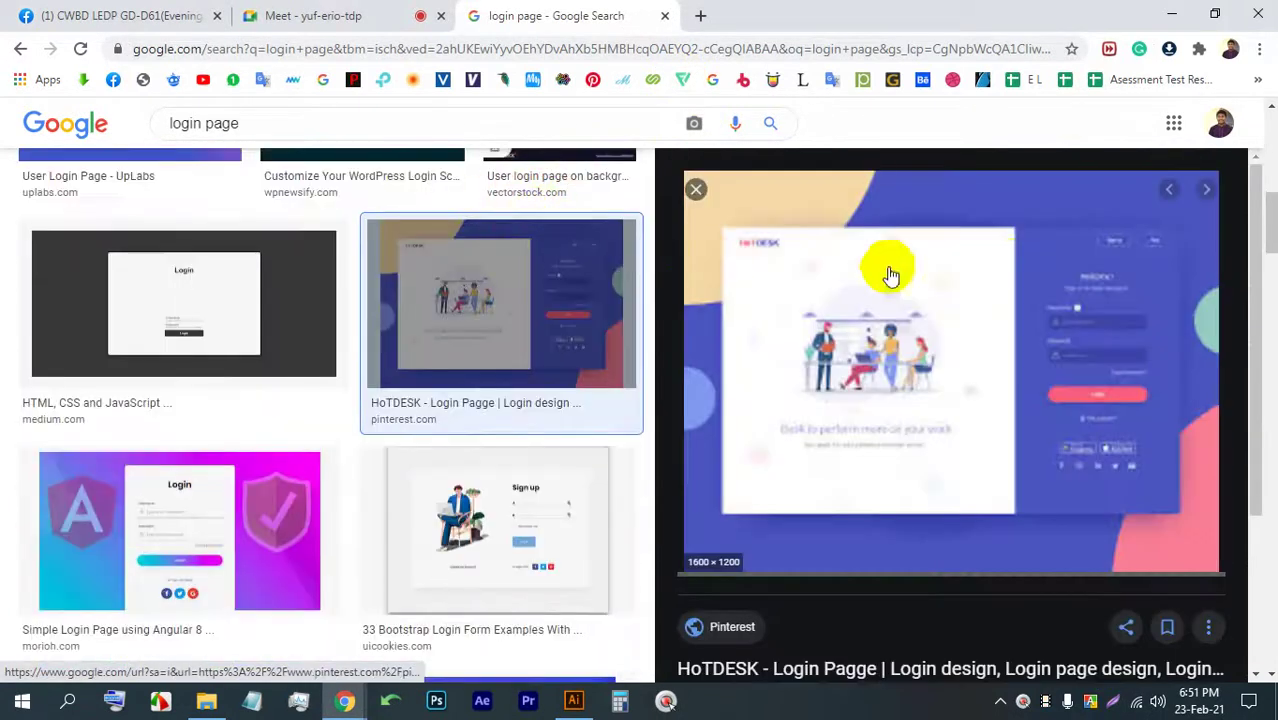
scroll(410, 500, "down", 4)
scroll(438, 458, "down", 3)
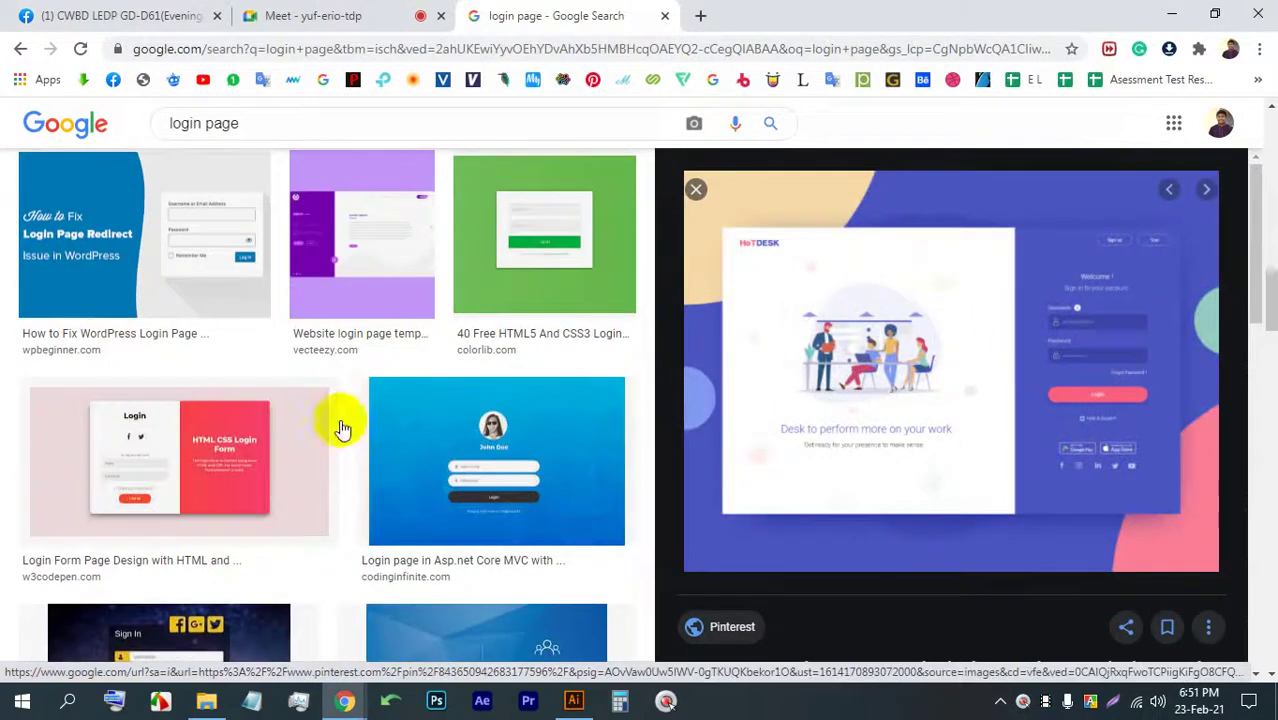
left_click(177, 422)
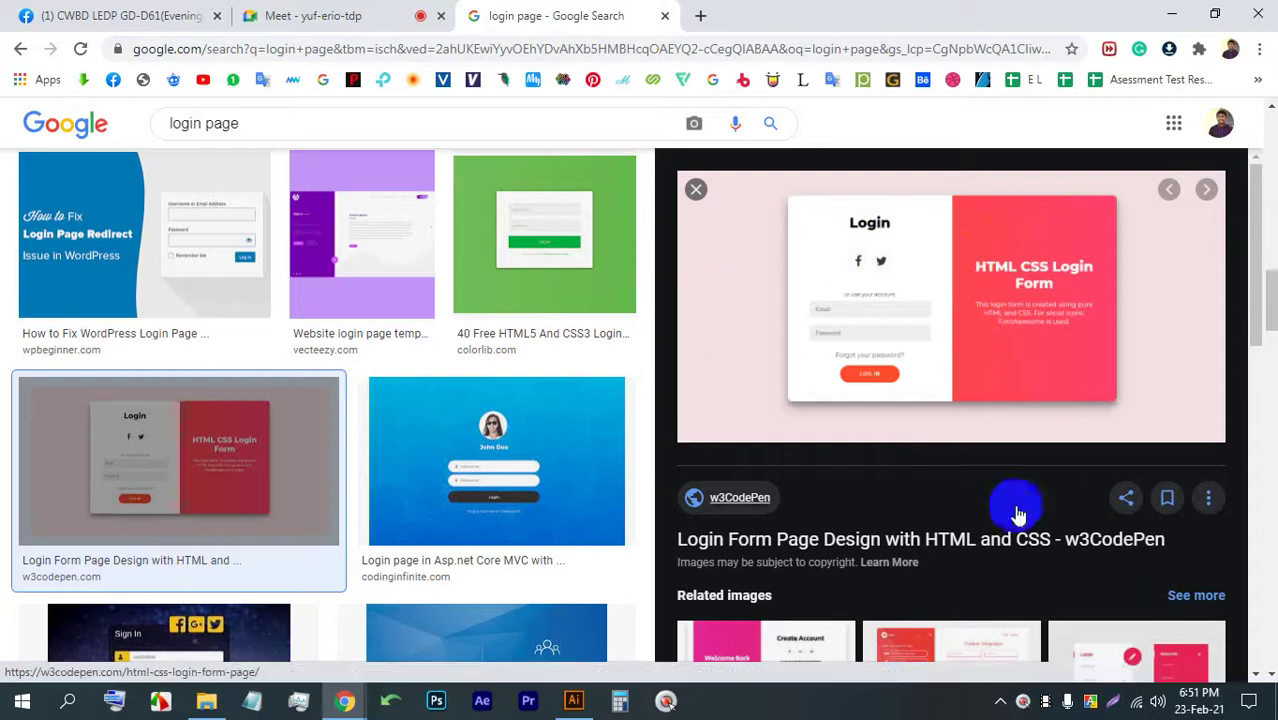
scroll(1000, 422, "down", 2)
scroll(630, 391, "down", 2)
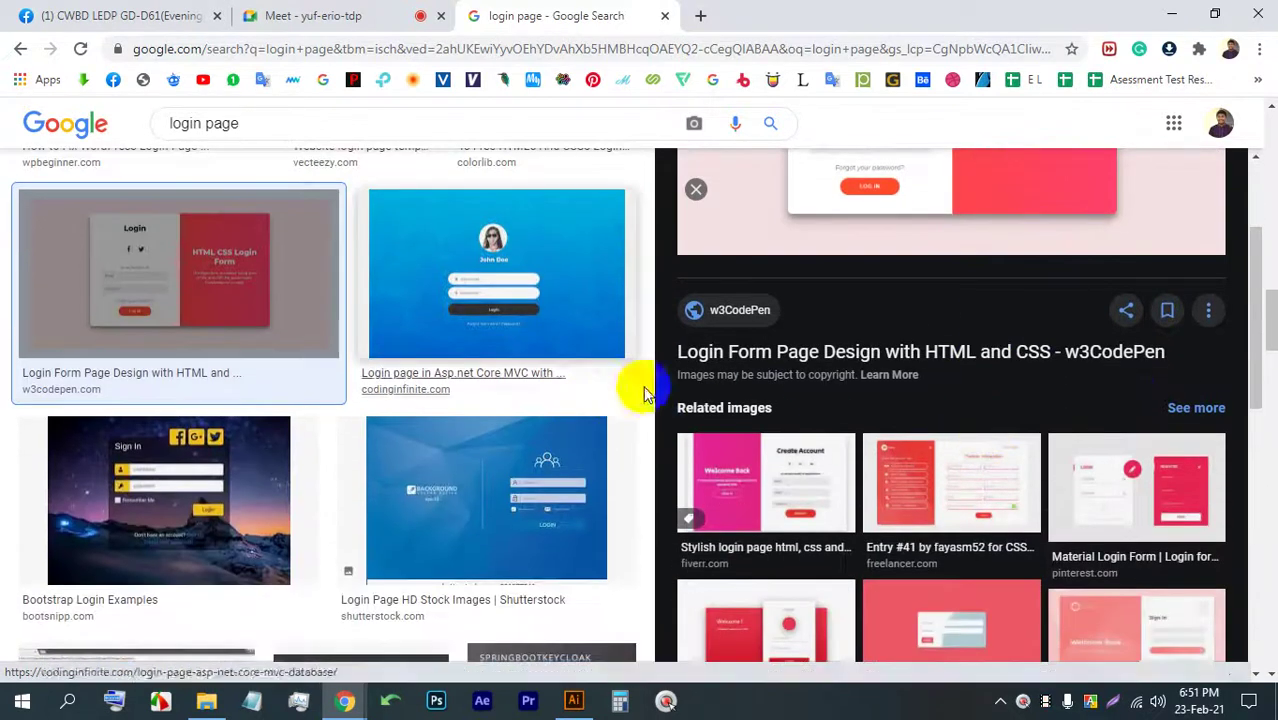
scroll(750, 451, "up", 2)
- Search Google for "login page size" in a new browser tab
double_click(288, 124)
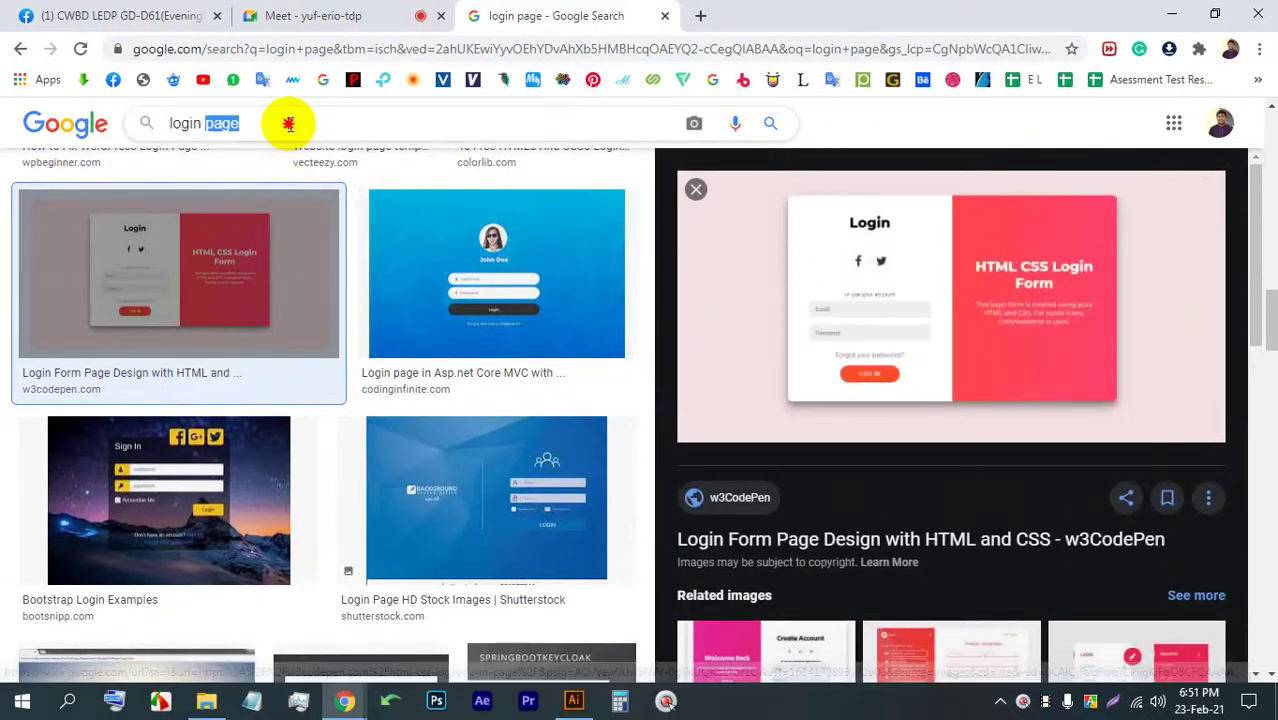
left_click(700, 15)
type("login page")
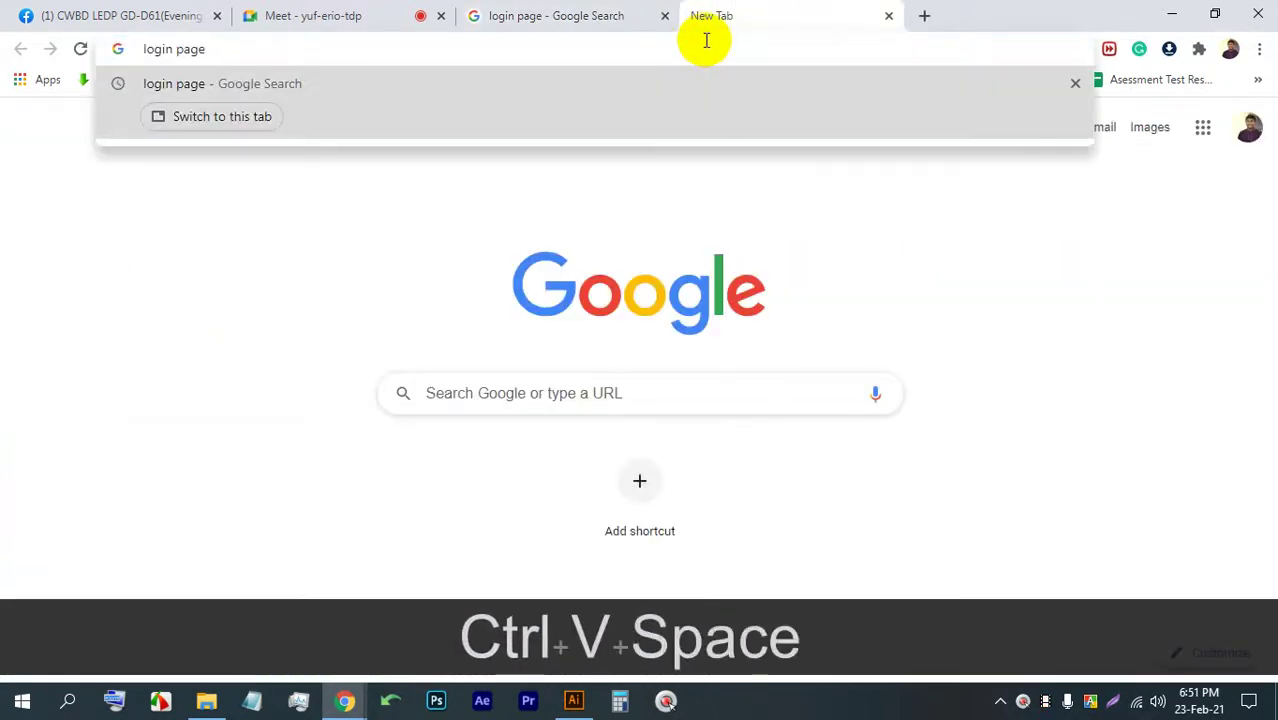
type("sixe")
key("BackSpace")
key("BackSpace")
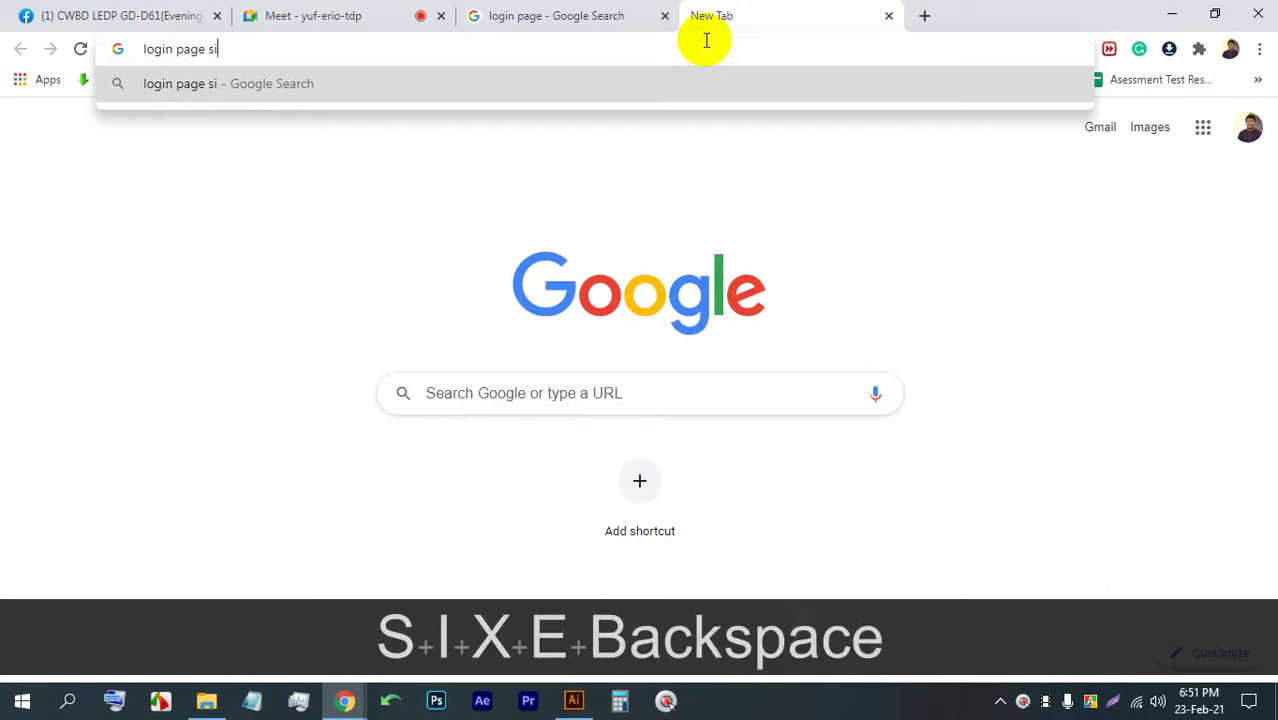
type("ze")
key("Return")
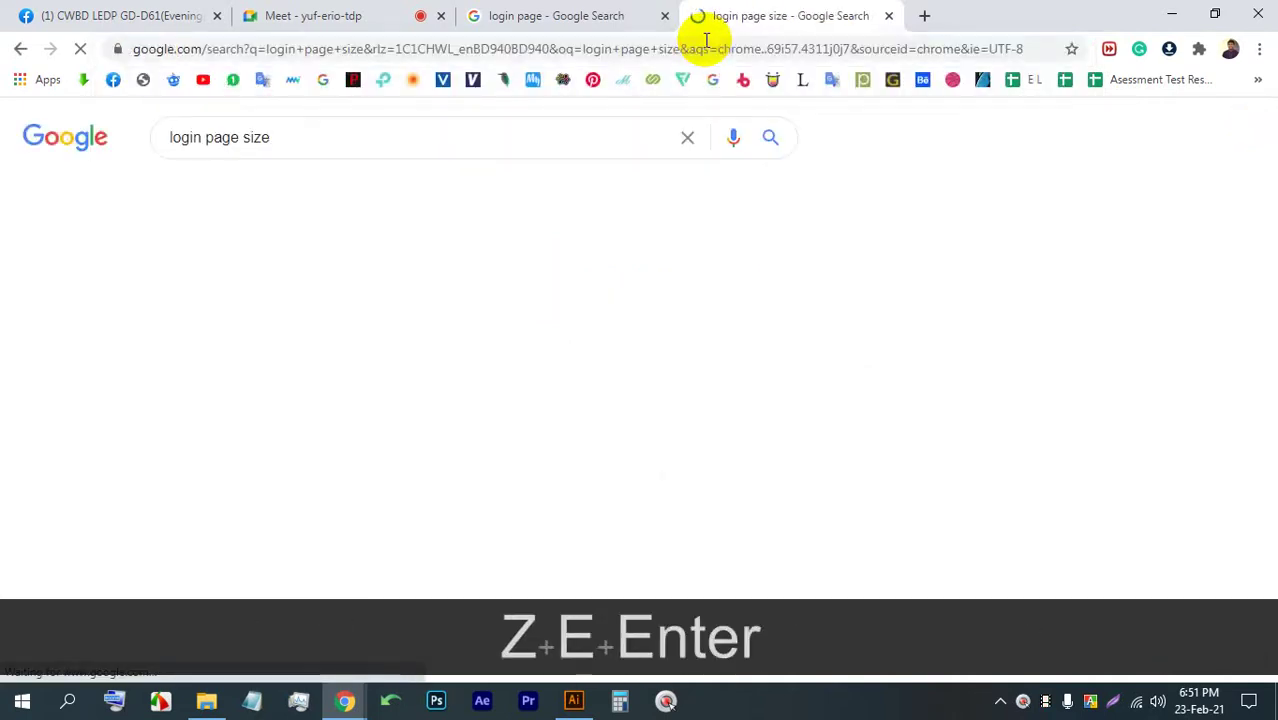
- Highlight the 1024 by 768 pixels dimensions in the Iteracy search result
scroll(448, 311, "down", 1)
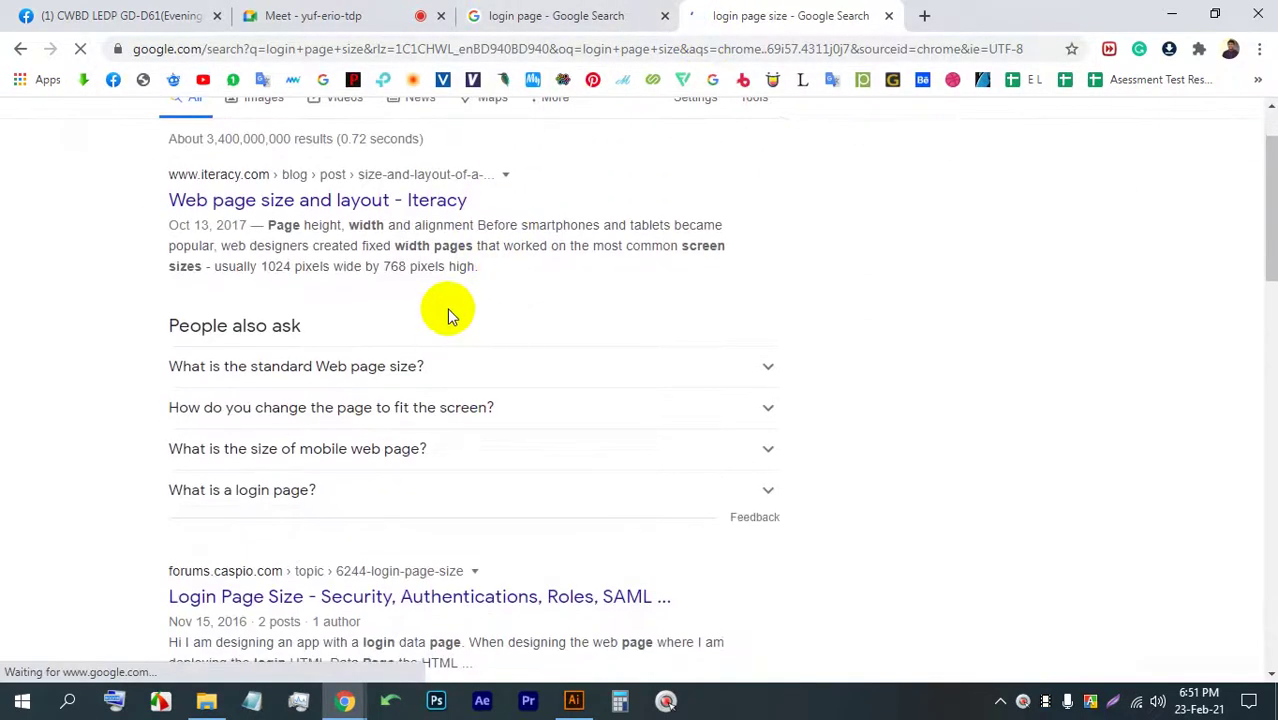
left_click_drag(190, 266, 380, 266)
left_click(452, 268)
left_click_drag(259, 266, 370, 268)
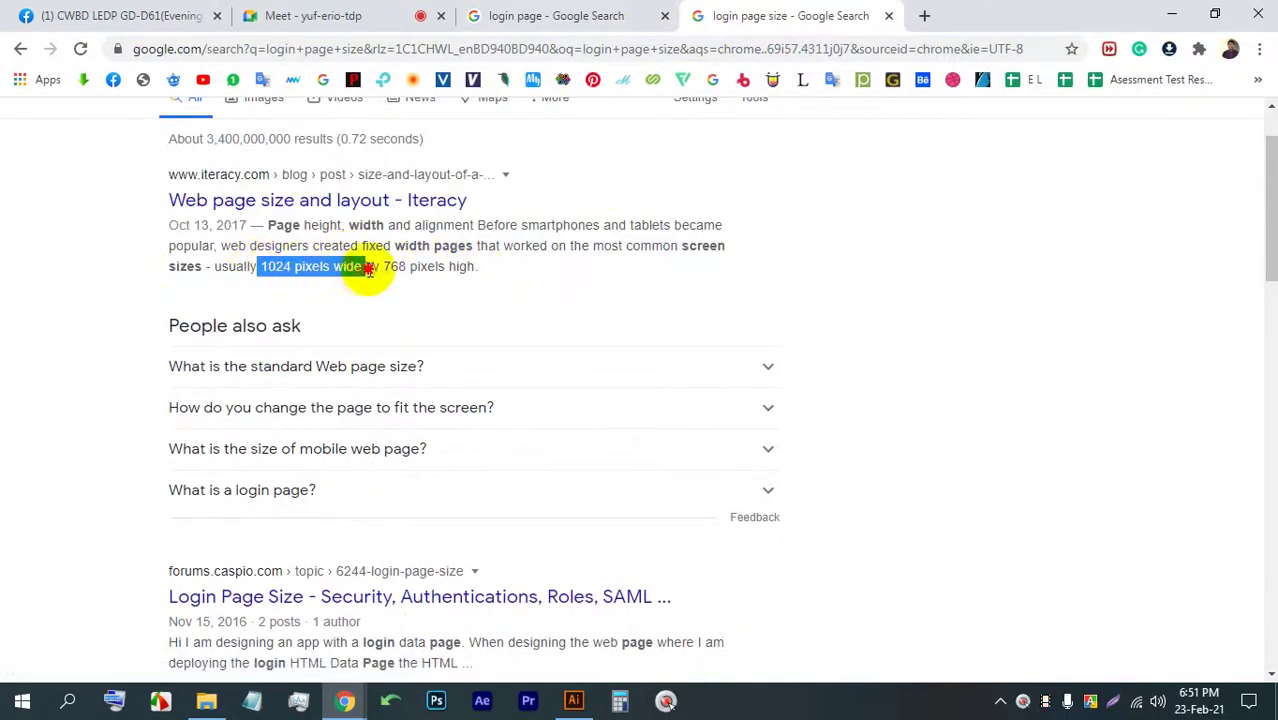
left_click_drag(465, 268, 290, 266)
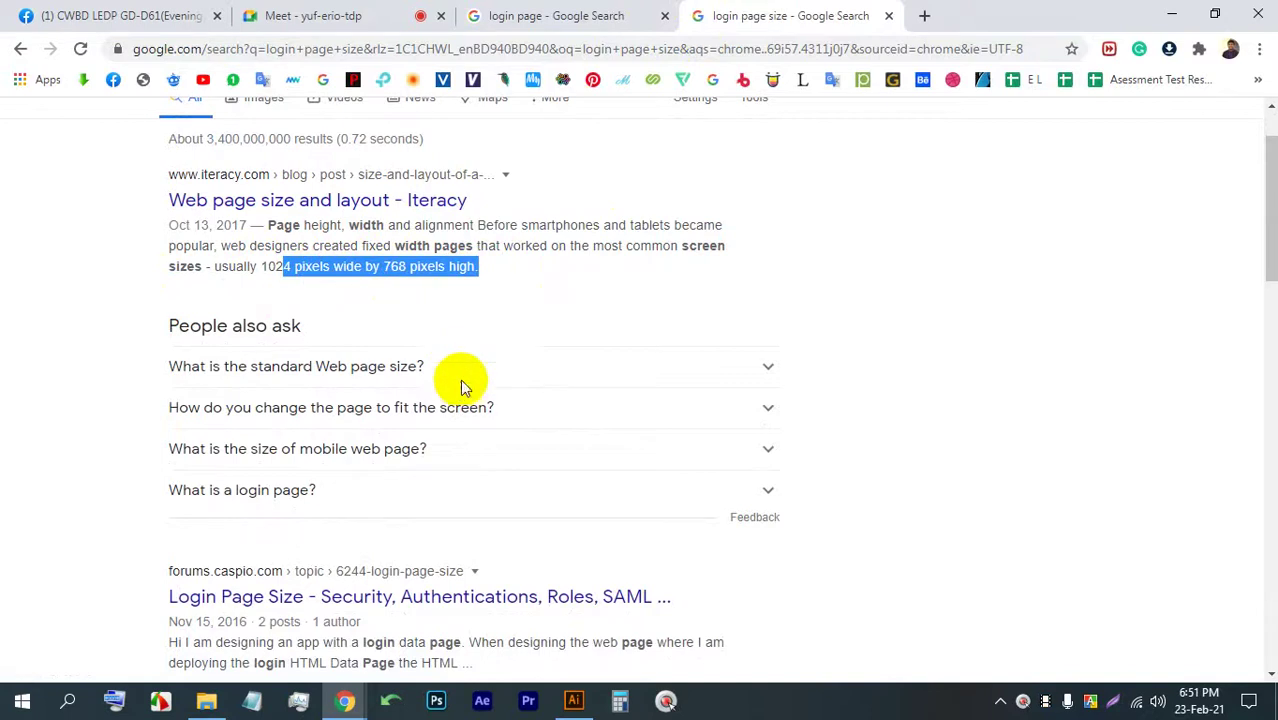
- Expand the questions on standard Web page size and fitting the page to the screen, highlighting the pixel dimensions in the first answer
left_click(480, 370)
scroll(505, 350, "down", 1)
left_click_drag(596, 378, 758, 382)
scroll(491, 309, "down", 1)
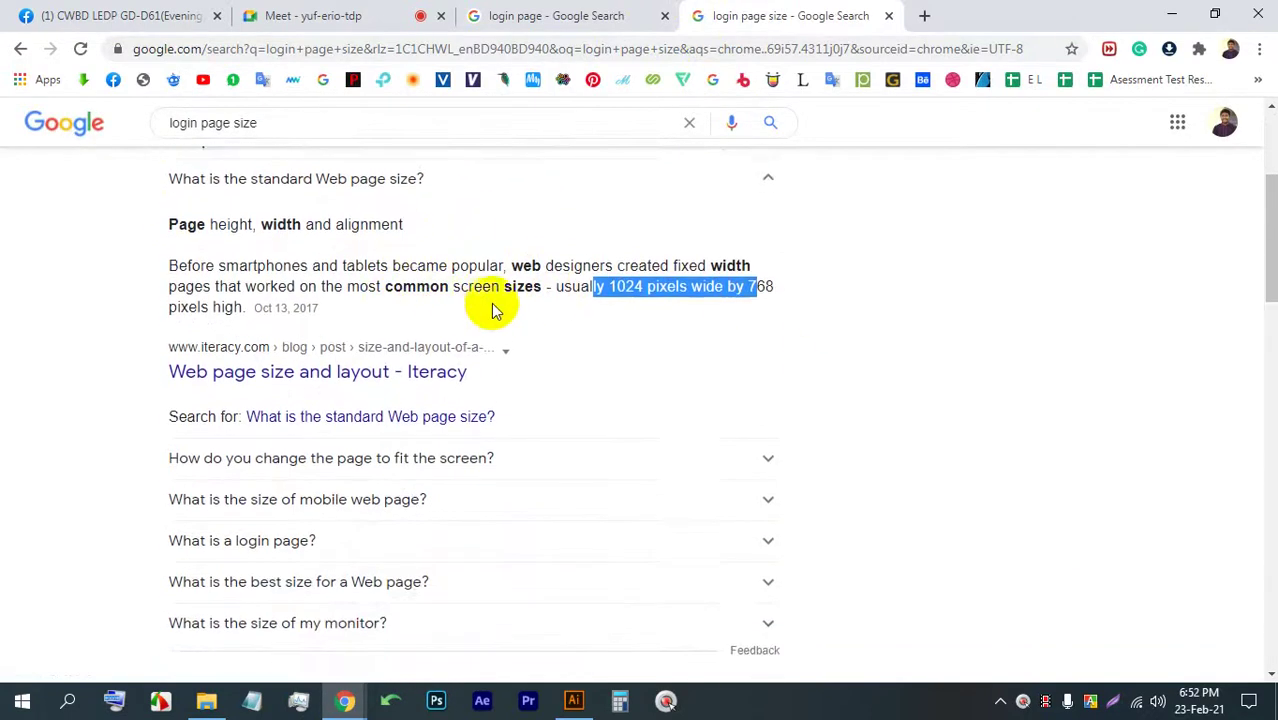
left_click(476, 462)
scroll(476, 408, "down", 2)
scroll(371, 348, "up", 2)
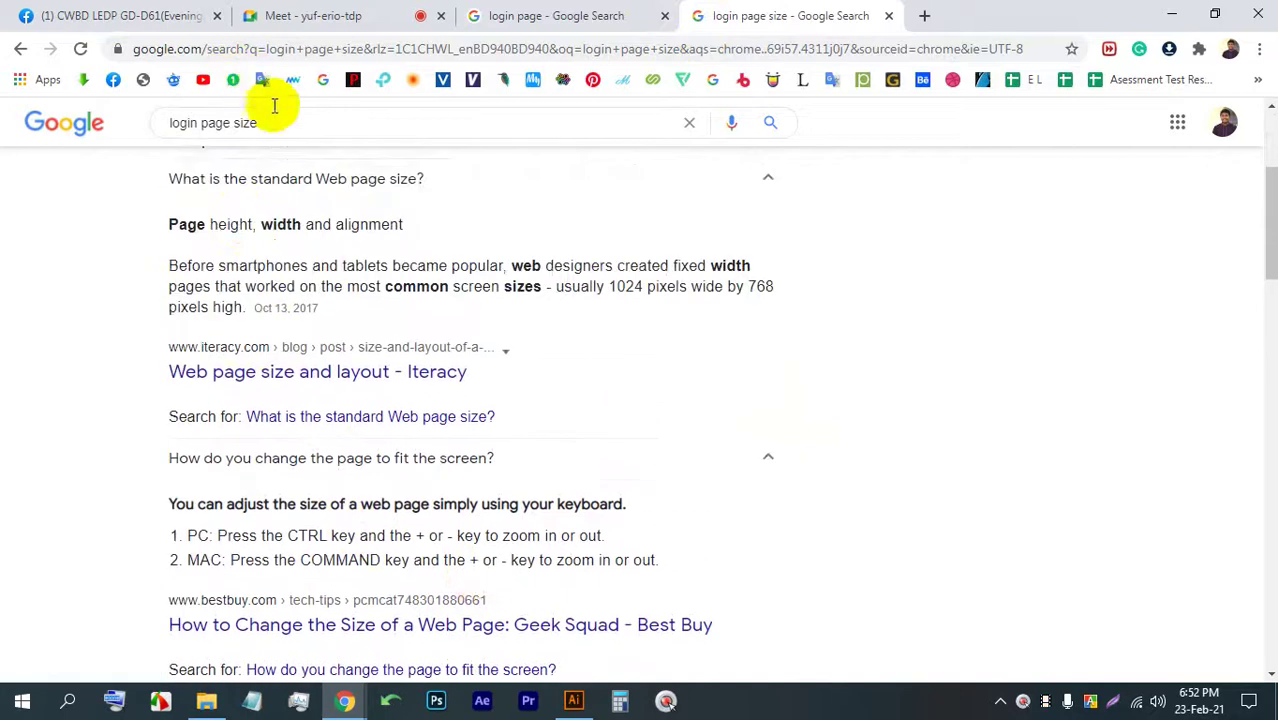
- Search Google for "login page size phone" and highlight the pixel dimensions in the first result
left_click(290, 118)
type("phon")
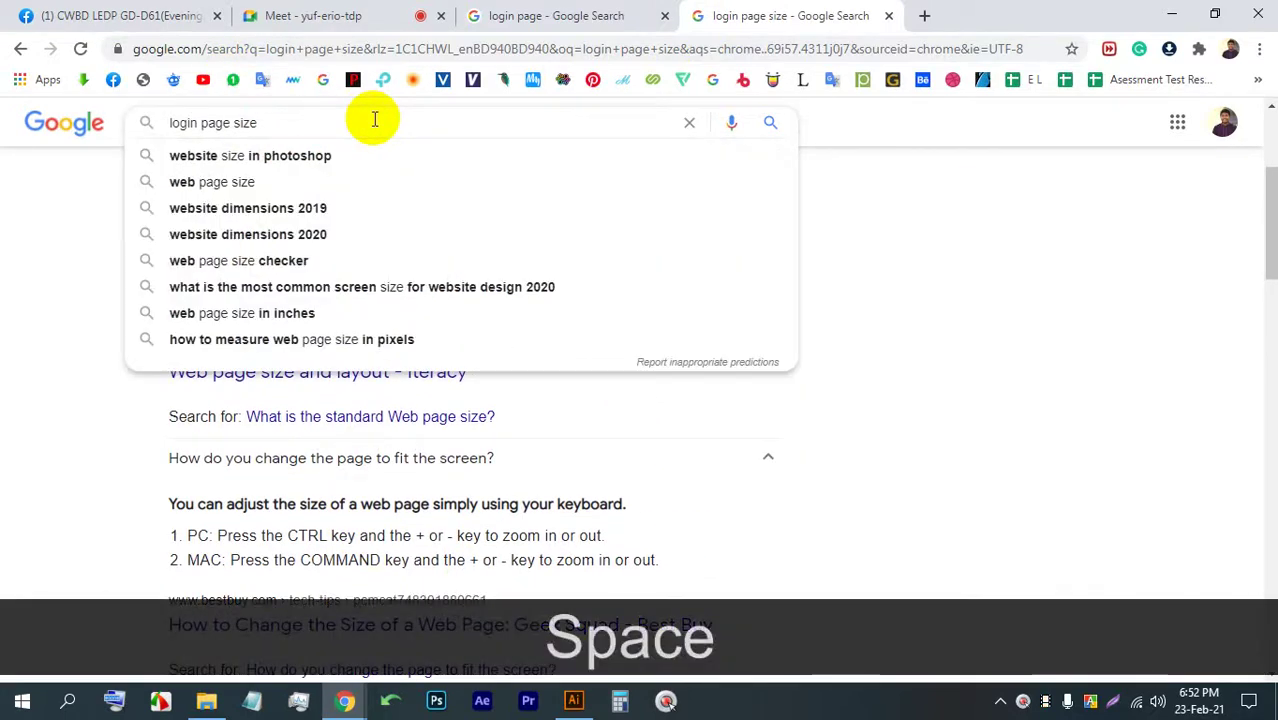
type("e")
key("Return")
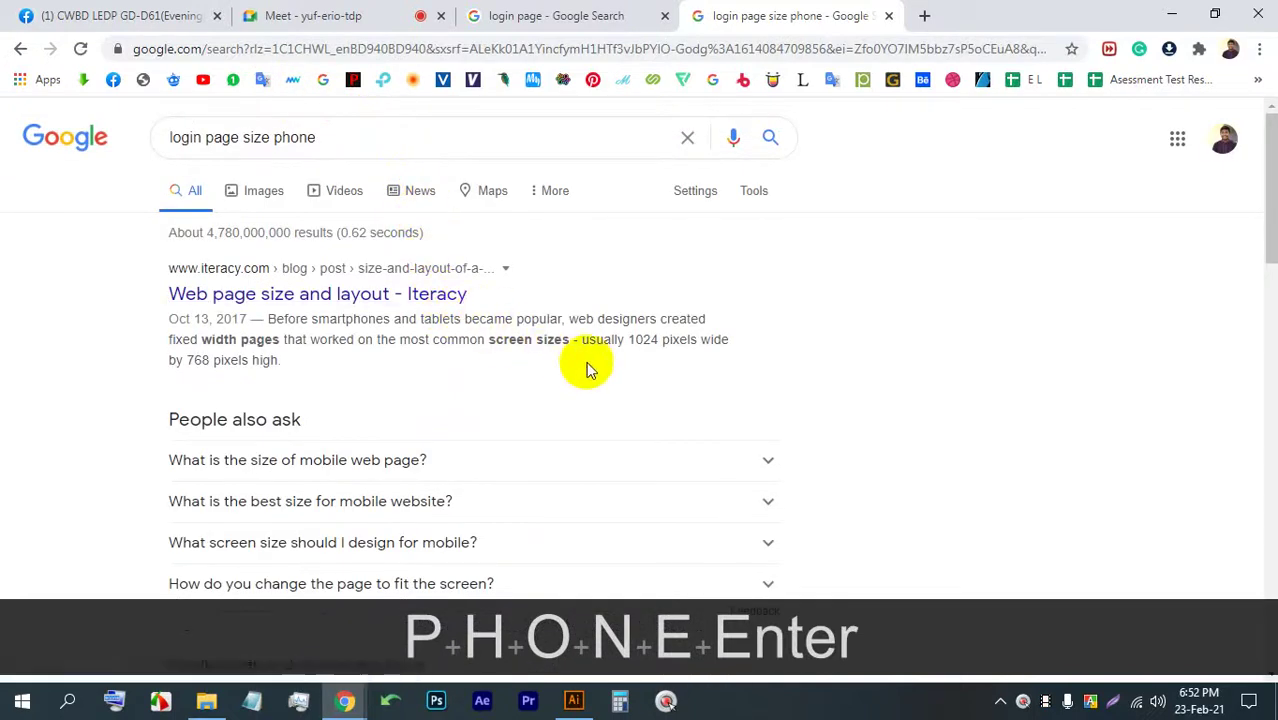
left_click_drag(625, 340, 628, 357)
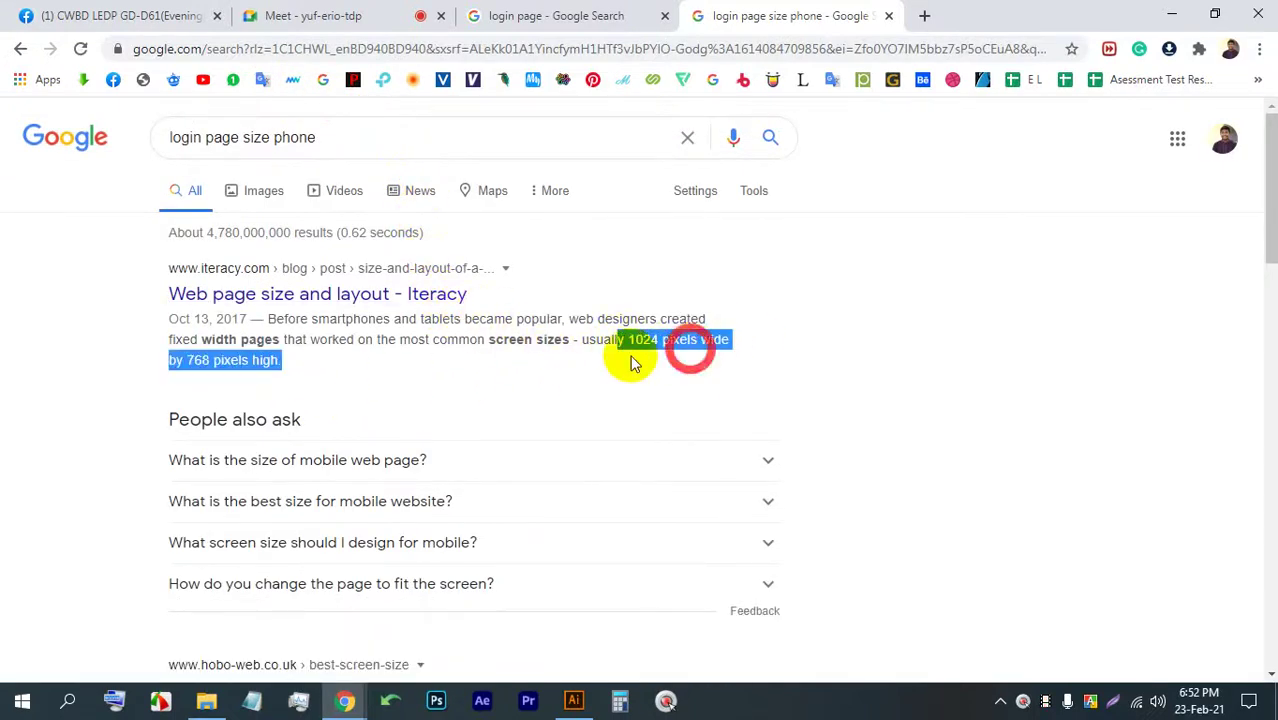
- Expand the question on the size of a mobile web page and highlight the 980px width in its answer
scroll(628, 357, "down", 2)
left_click(518, 272)
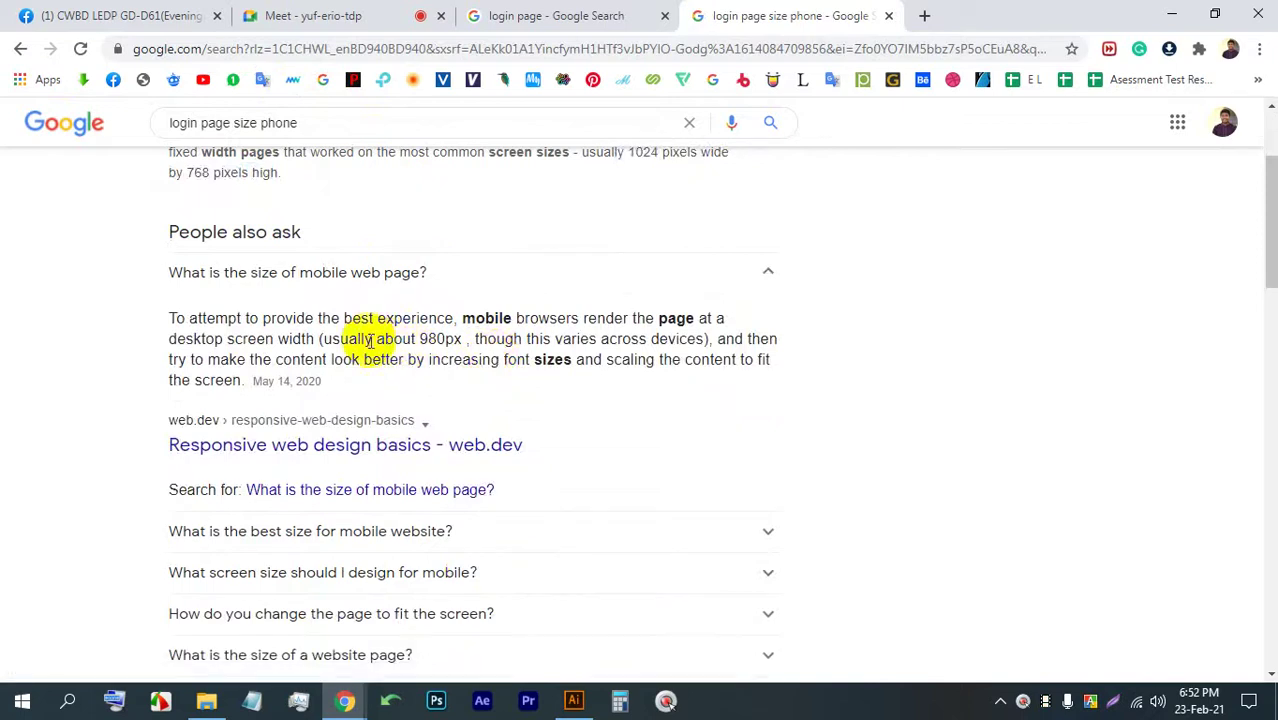
left_click_drag(419, 338, 599, 351)
left_click_drag(377, 338, 571, 360)
- Expand the question on the best size for a mobile website and highlight the pixel ranges in its answer
scroll(394, 391, "down", 2)
left_click(508, 340)
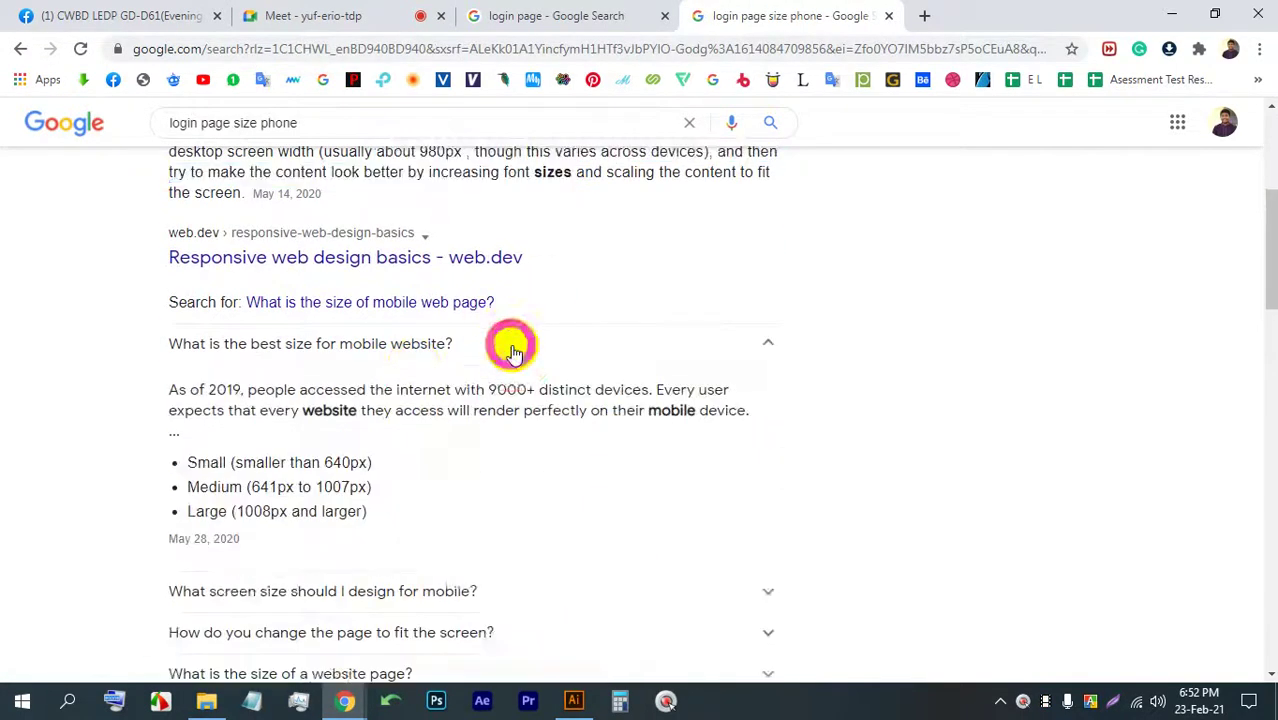
left_click_drag(268, 462, 372, 498)
scroll(538, 267, "down", 5)
- Check the Google Meet call, and run a voice search for "ad analysis" from the login page image results
left_click(558, 12)
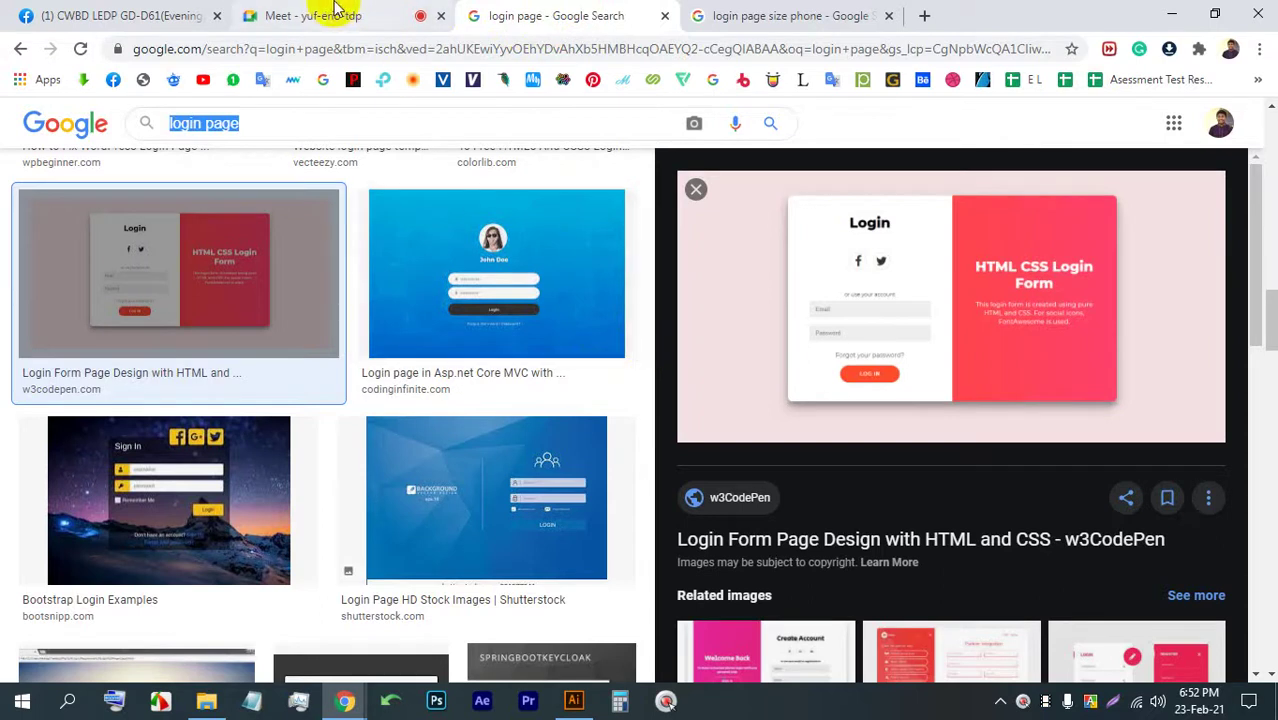
left_click(368, 10)
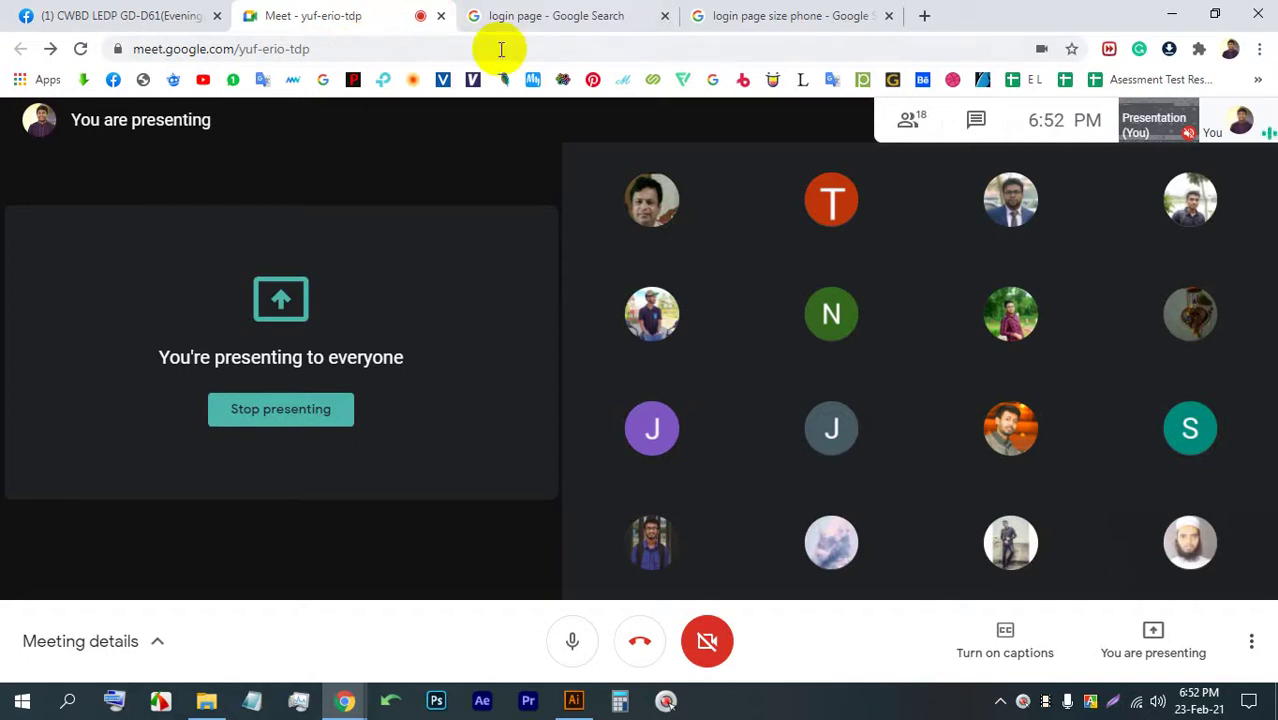
left_click(548, 12)
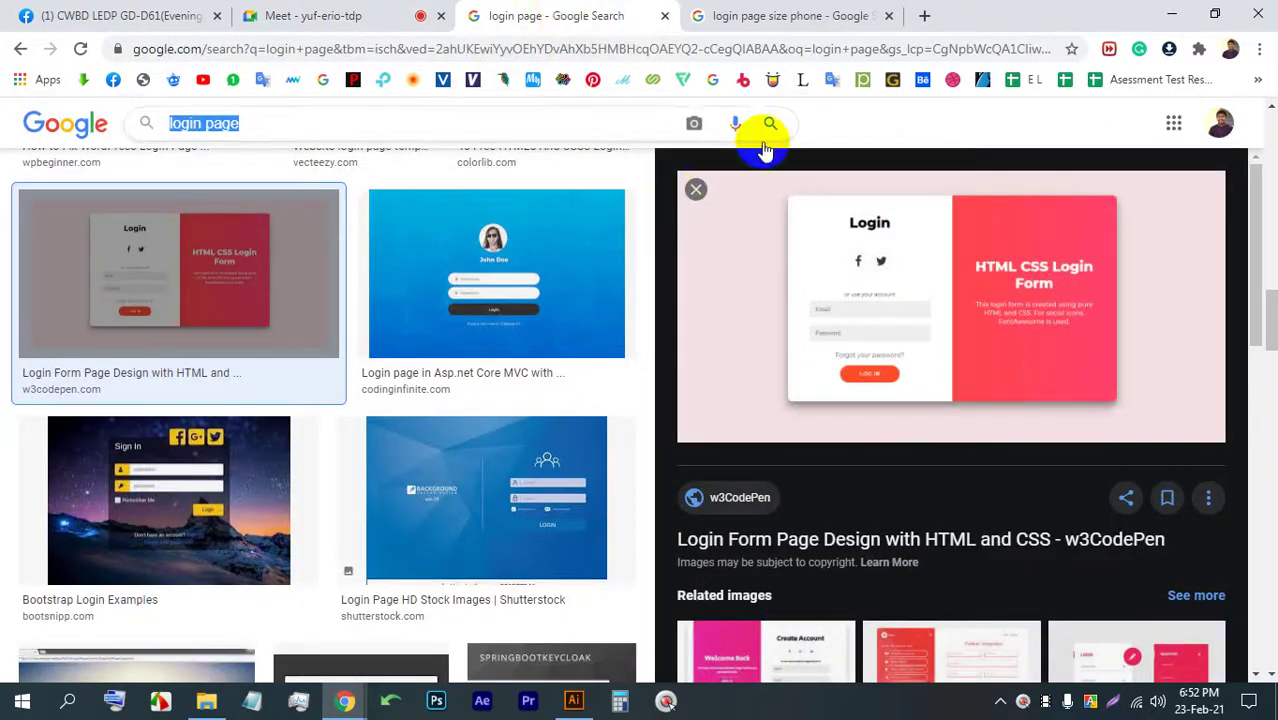
left_click(733, 128)
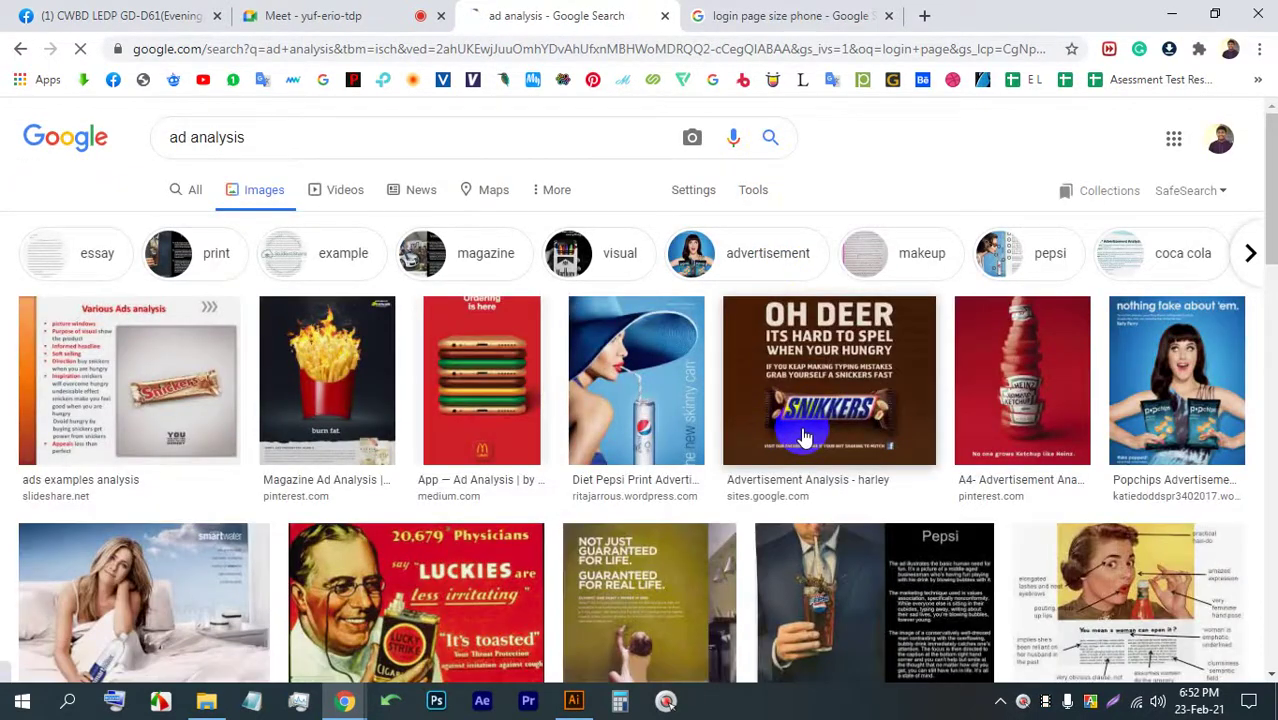
- Browse the ad analysis images and preview the Diet Pepsi print advertisement
scroll(500, 405, "down", 1)
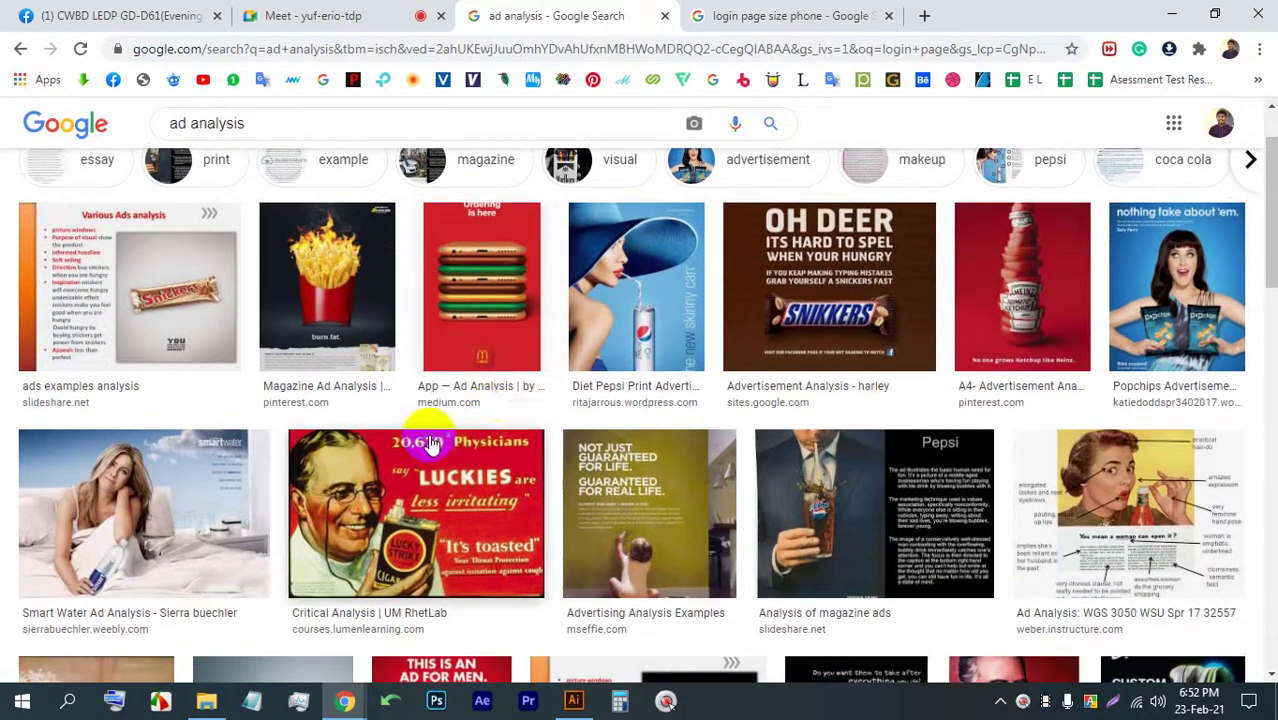
scroll(630, 500, "down", 5)
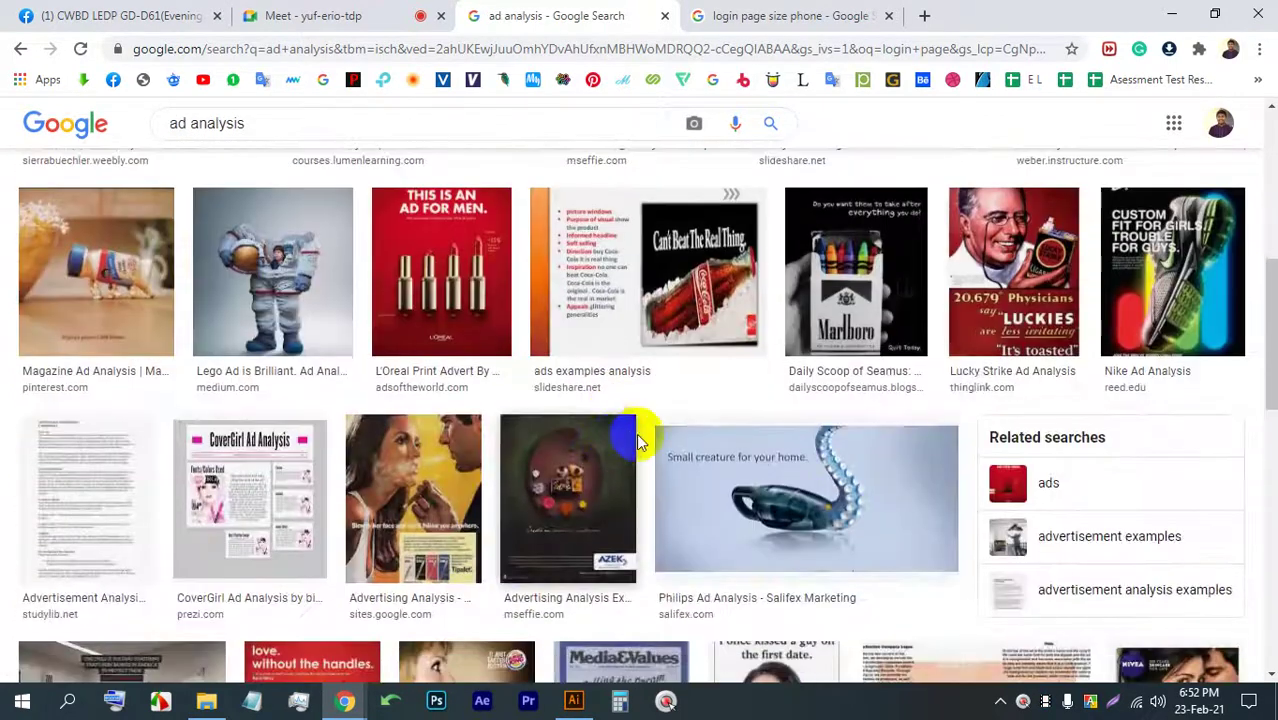
scroll(640, 443, "down", 2)
scroll(695, 413, "up", 7)
left_click(652, 350)
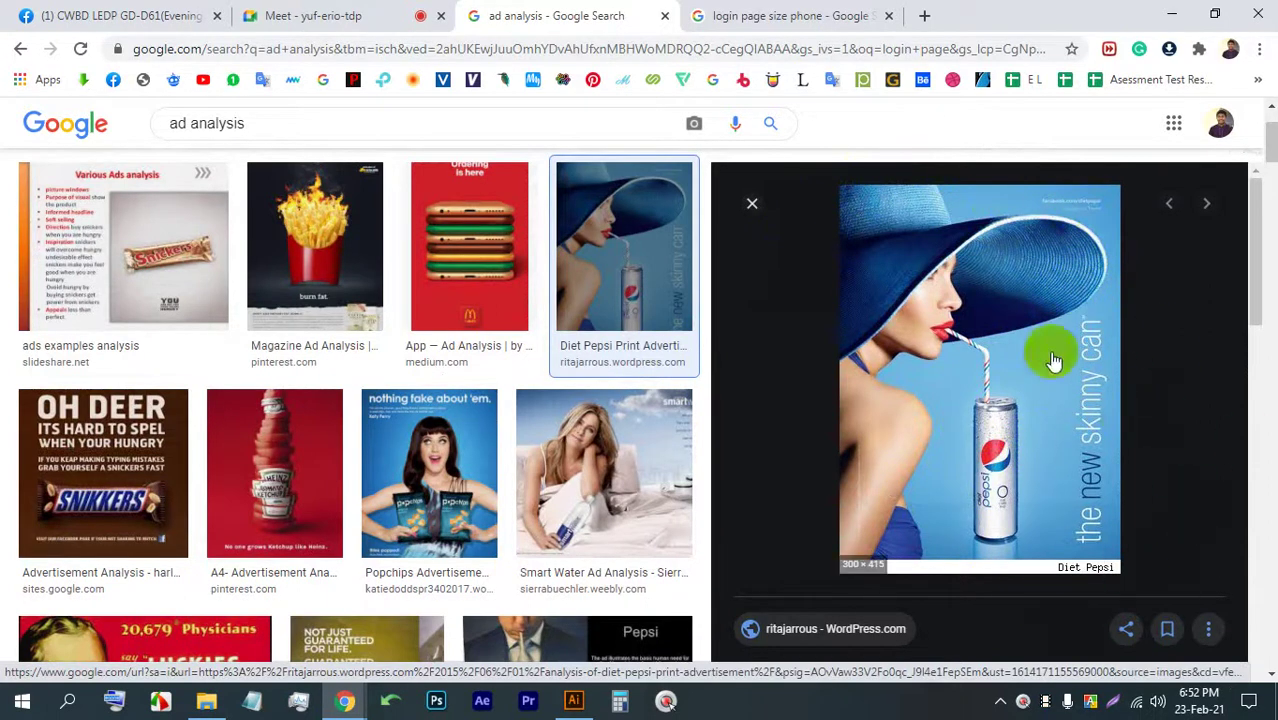
- Check the Google Meet call, return to the login page size search and open a new browser tab
left_click(375, 15)
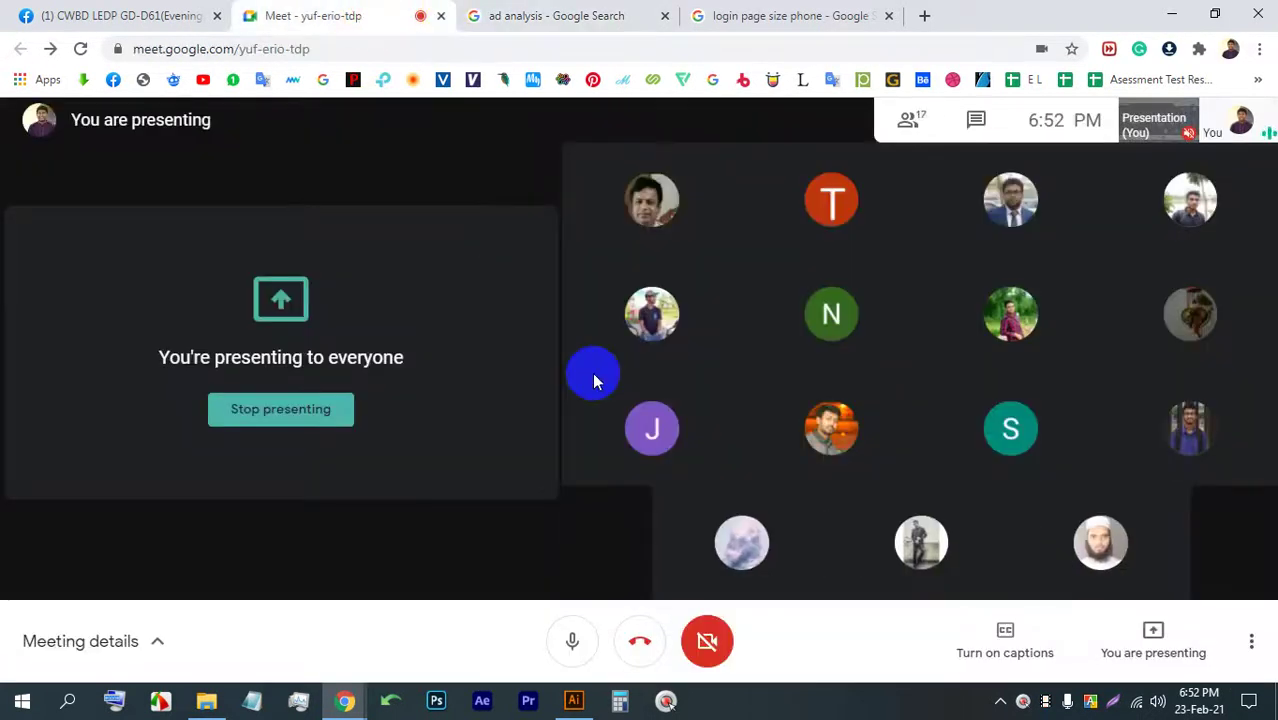
left_click(826, 12)
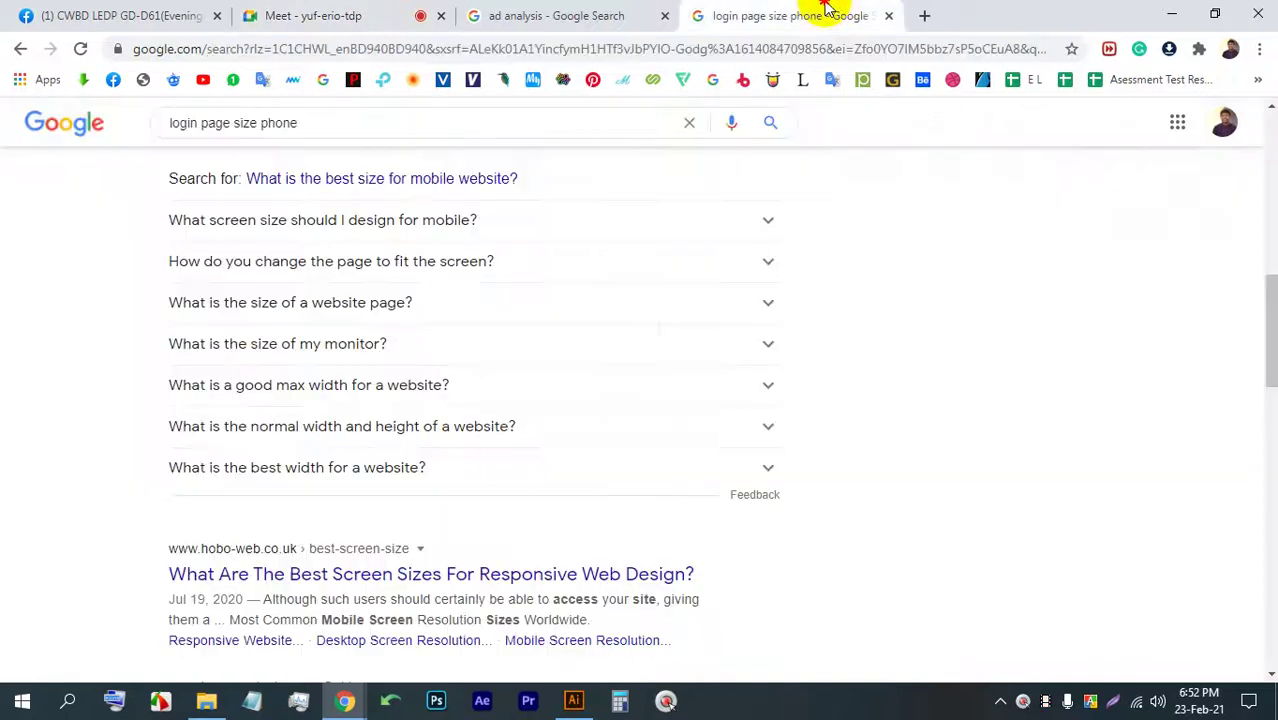
left_click(925, 15)
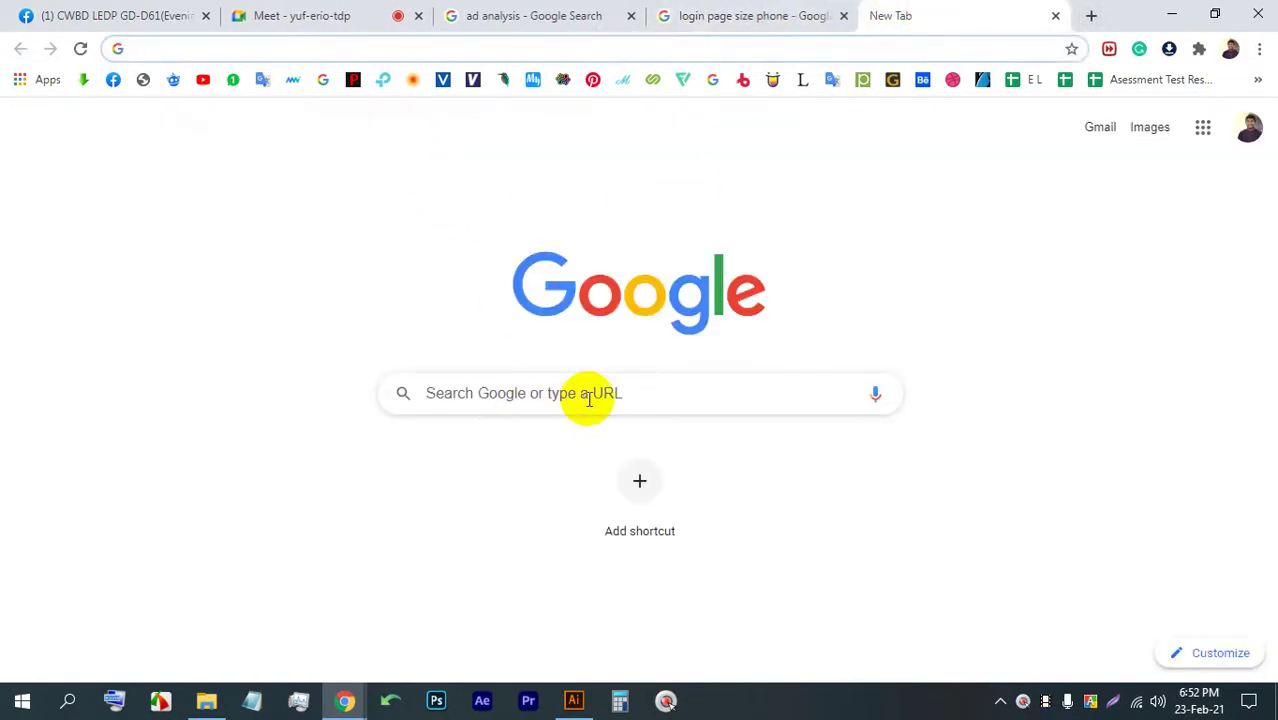
left_click(589, 397)
left_click(880, 400)
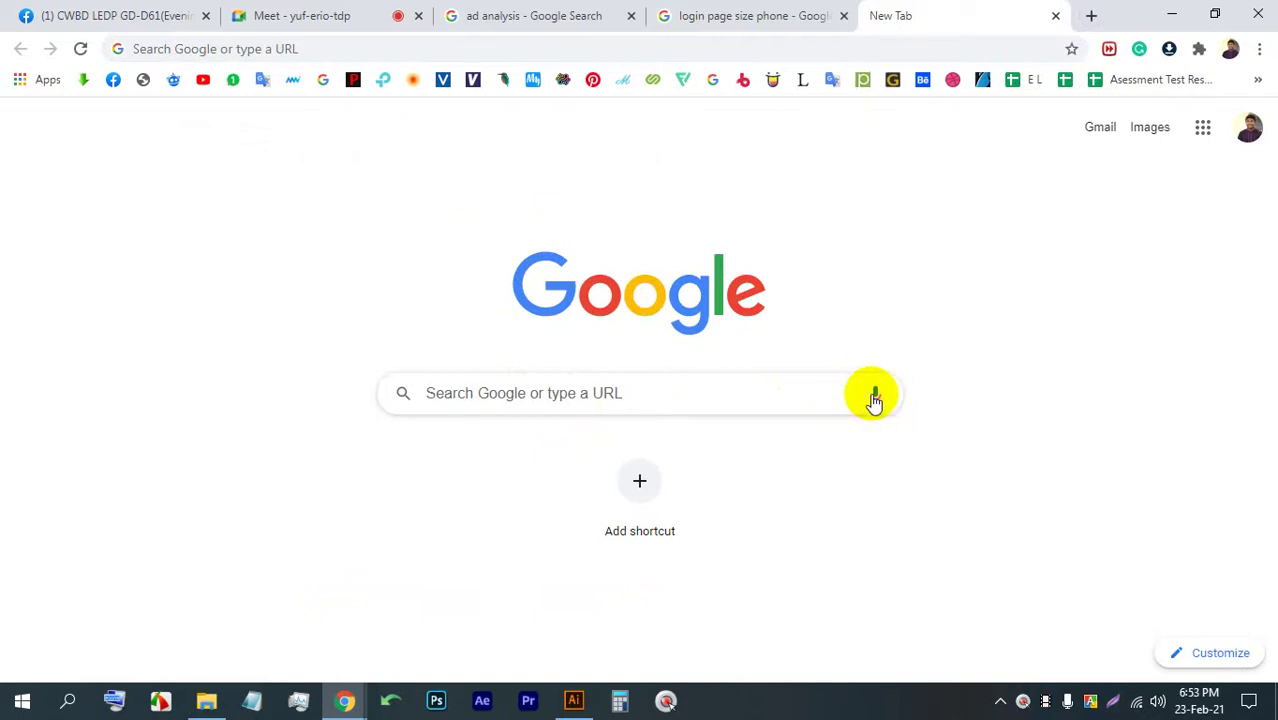
- Switch to File Explorer and select 818d6c6cb930952c5508a8eb53ee75cb.png in the Downloads folder
left_click(206, 700)
left_click(77, 398)
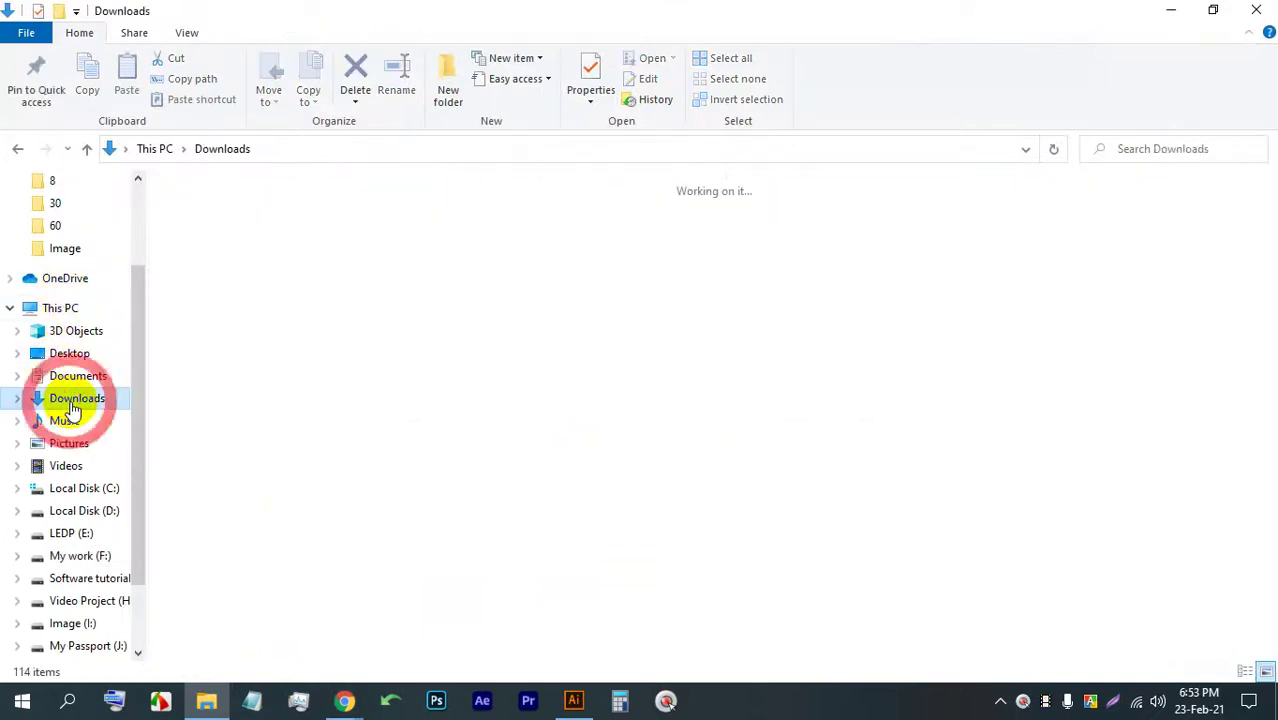
scroll(688, 445, "down", 5)
scroll(688, 445, "down", 5)
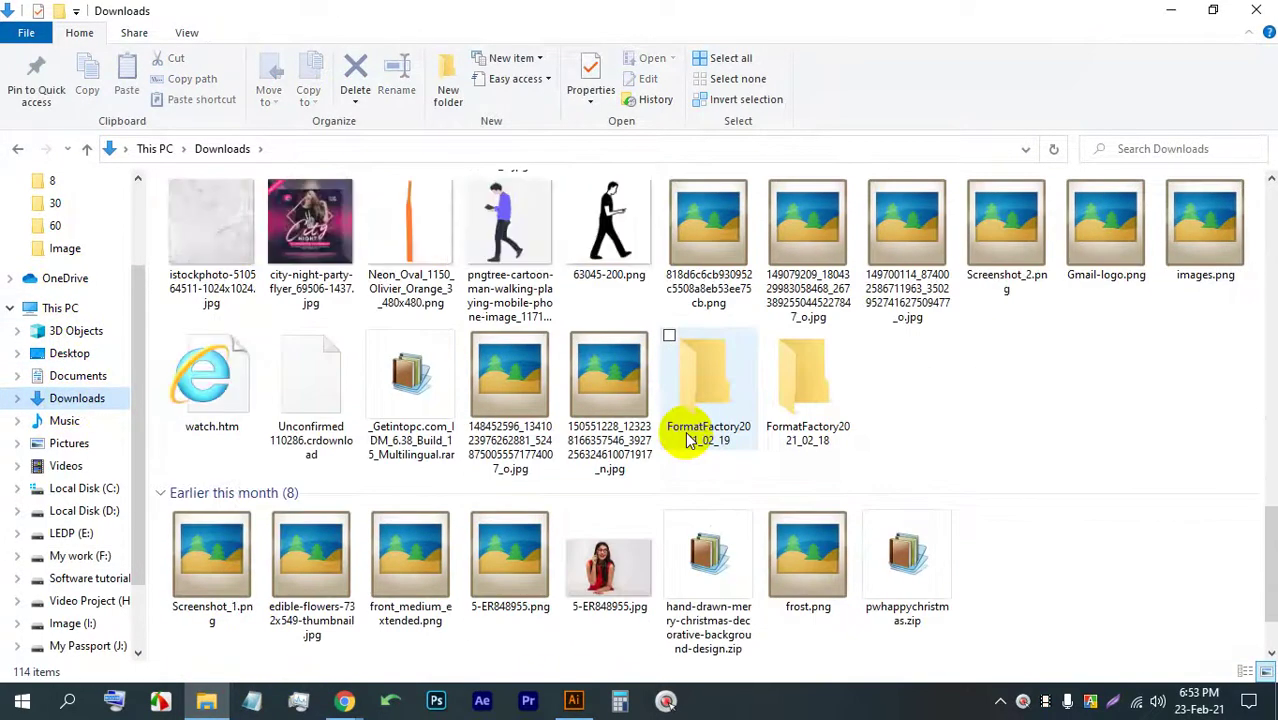
left_click(710, 245)
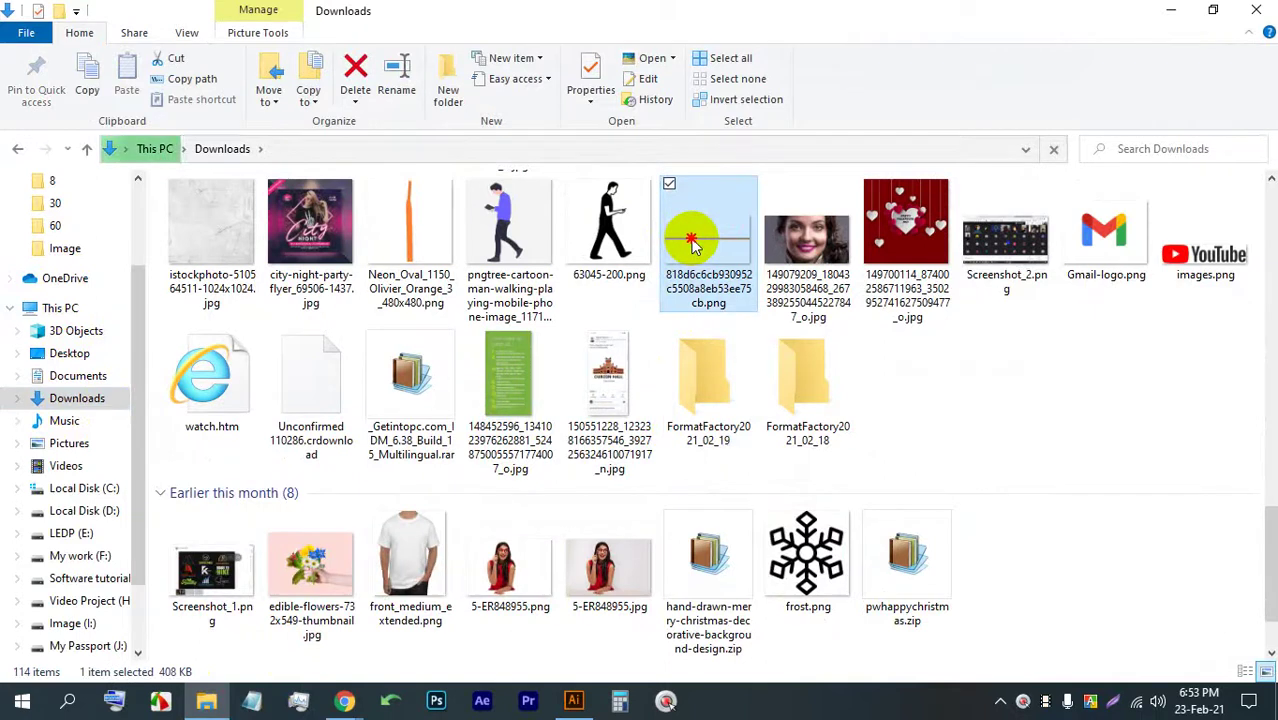
- Launch Photoshop, check the Google Meet call while it loads, and switch to the Photoshop window
left_click(435, 702)
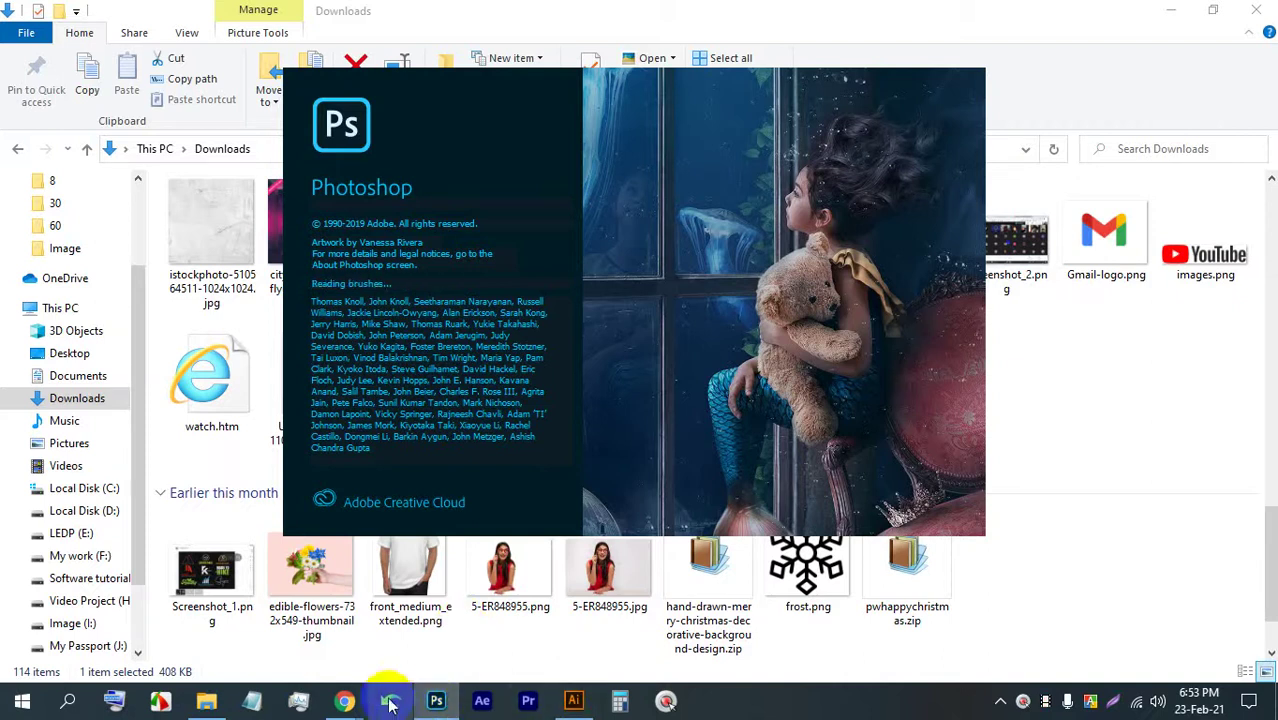
mouse_move(366, 700)
left_click(285, 653)
left_click(307, 12)
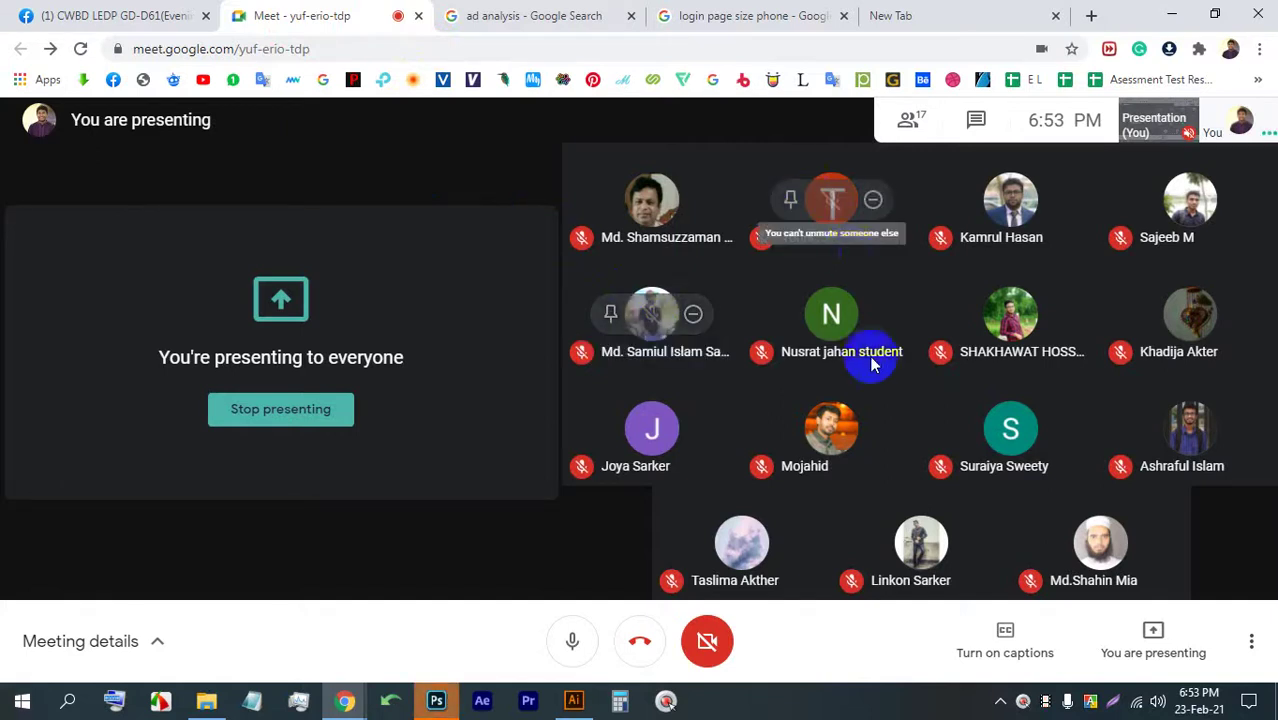
left_click(436, 700)
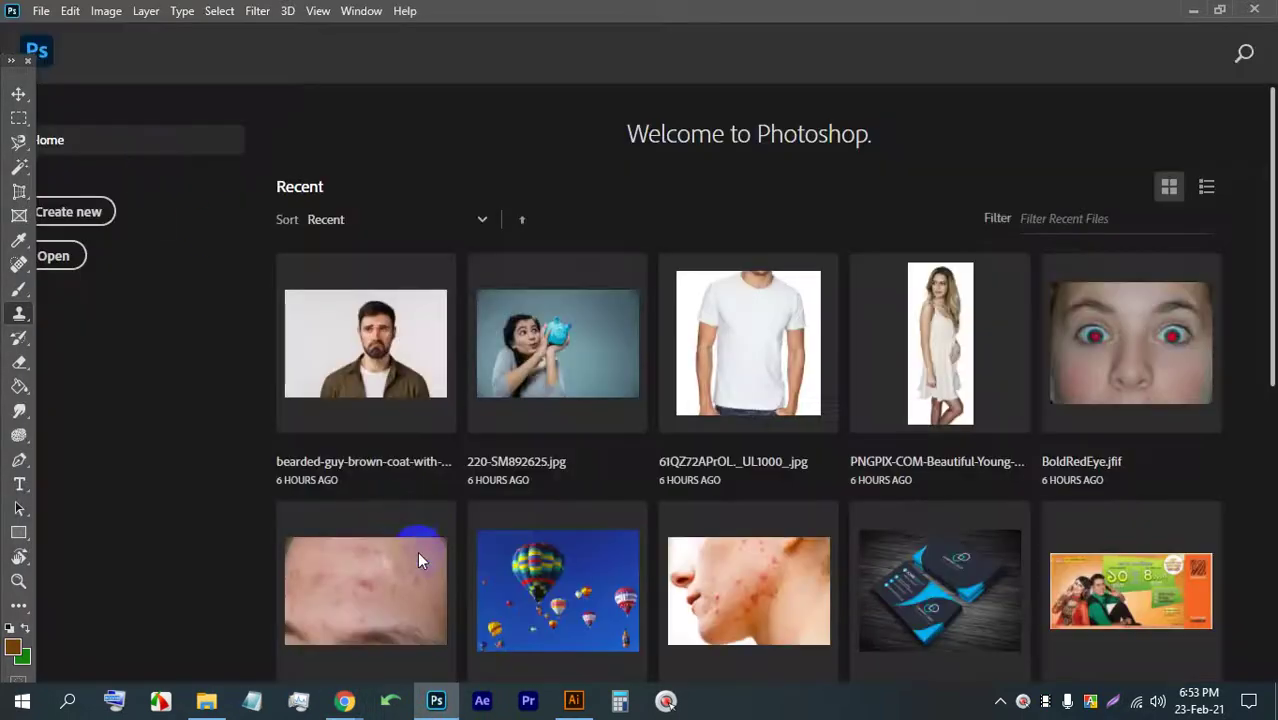
- Open the selected rope PNG from Downloads in Photoshop and move the rope slightly upward on the canvas
left_click(208, 703)
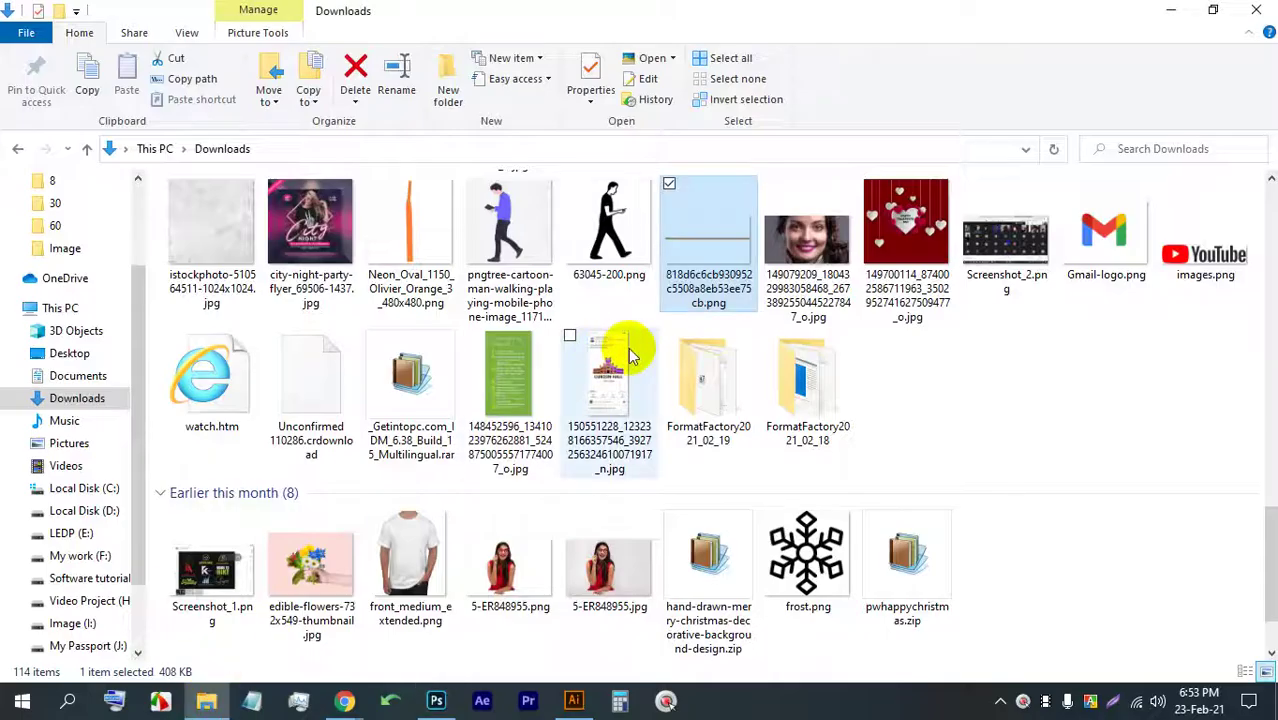
left_click_drag(705, 240, 514, 171)
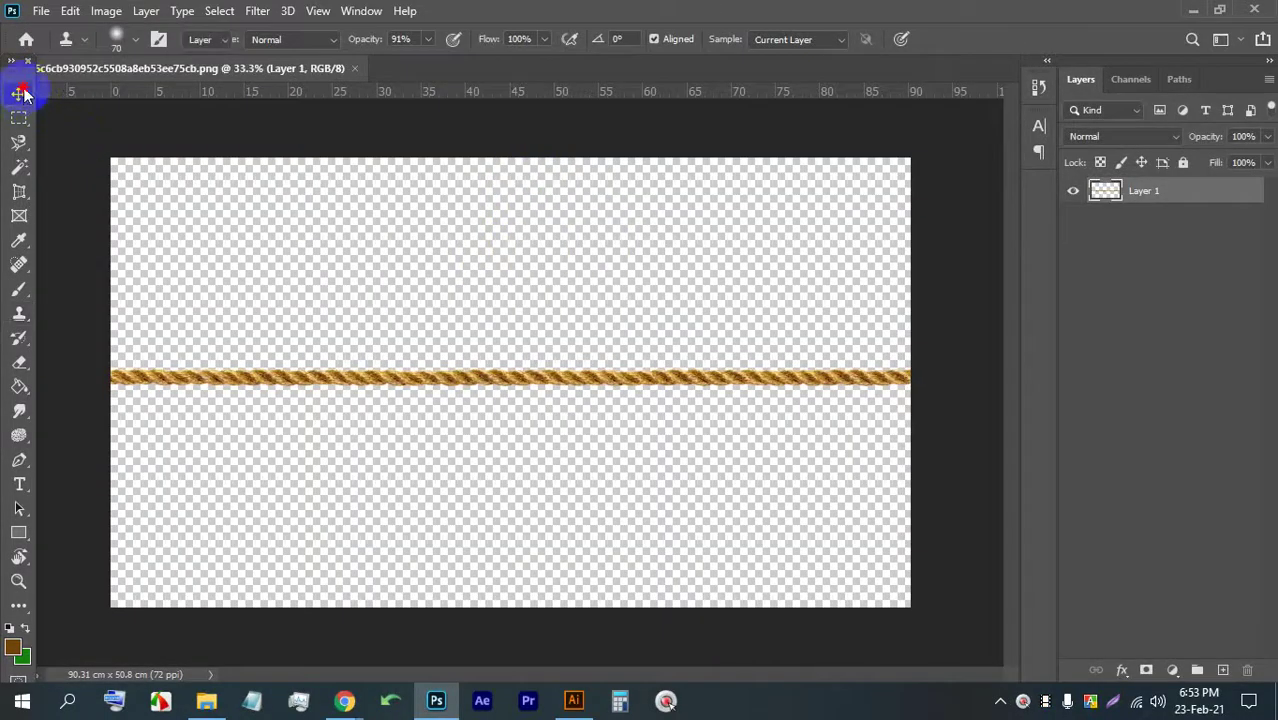
left_click(22, 93)
mouse_move(500, 362)
left_mouse_down()
mouse_move(516, 346)
mouse_move(419, 323)
mouse_move(507, 376)
mouse_move(490, 374)
left_mouse_up()
scroll(455, 374, "up", 2)
scroll(455, 378, "up", 1)
scroll(450, 370, "down", 2)
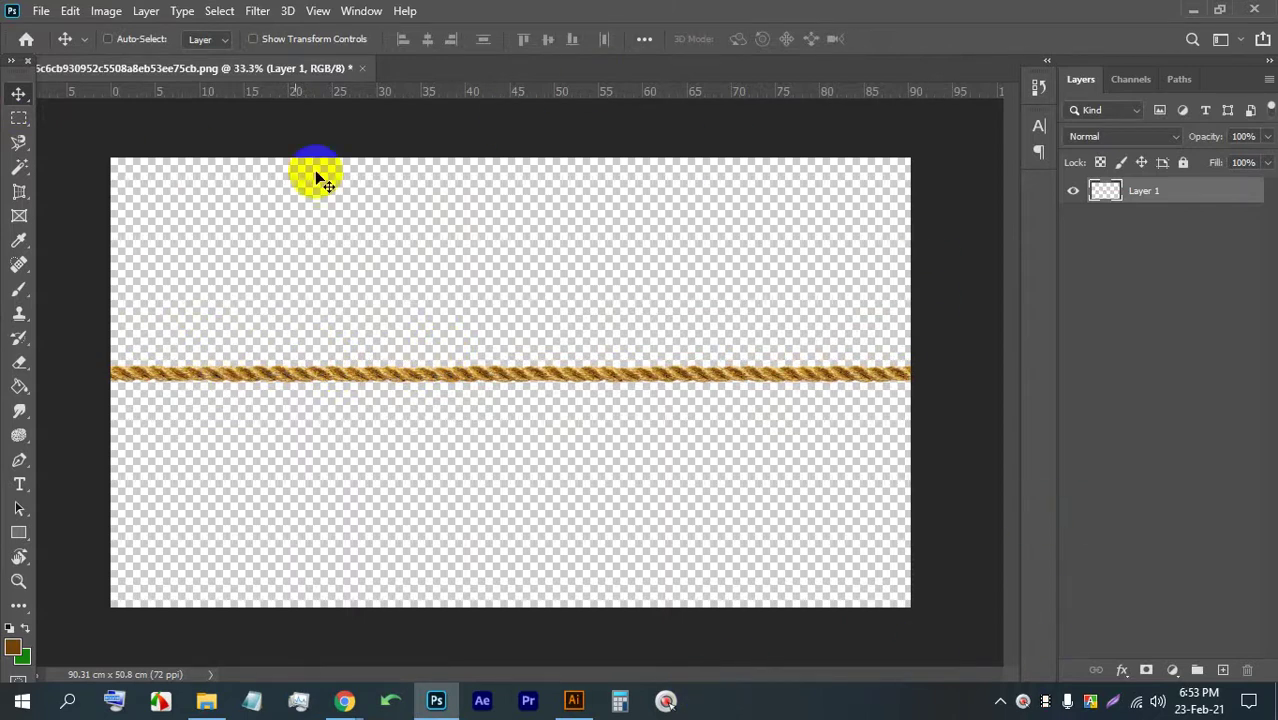
- Try bending the rope upward with the Warp option of Free Transform, and cancel the transform
key("ctrl+t")
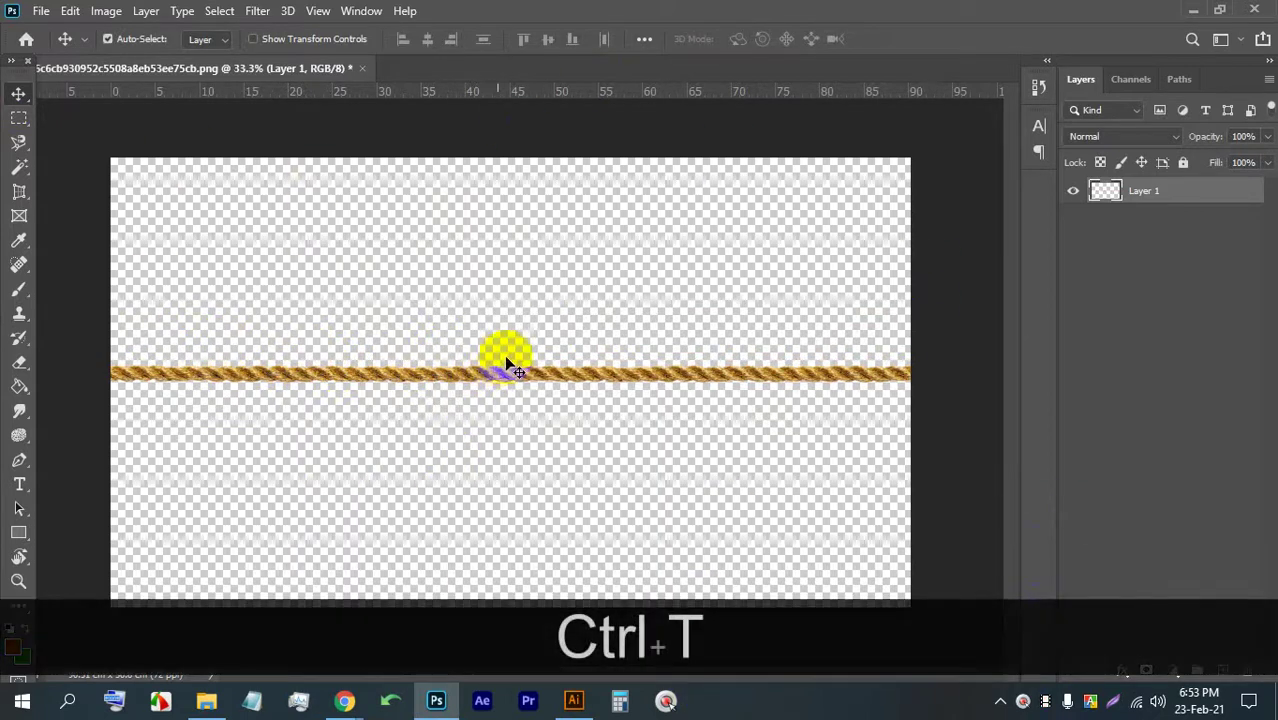
right_click(545, 377)
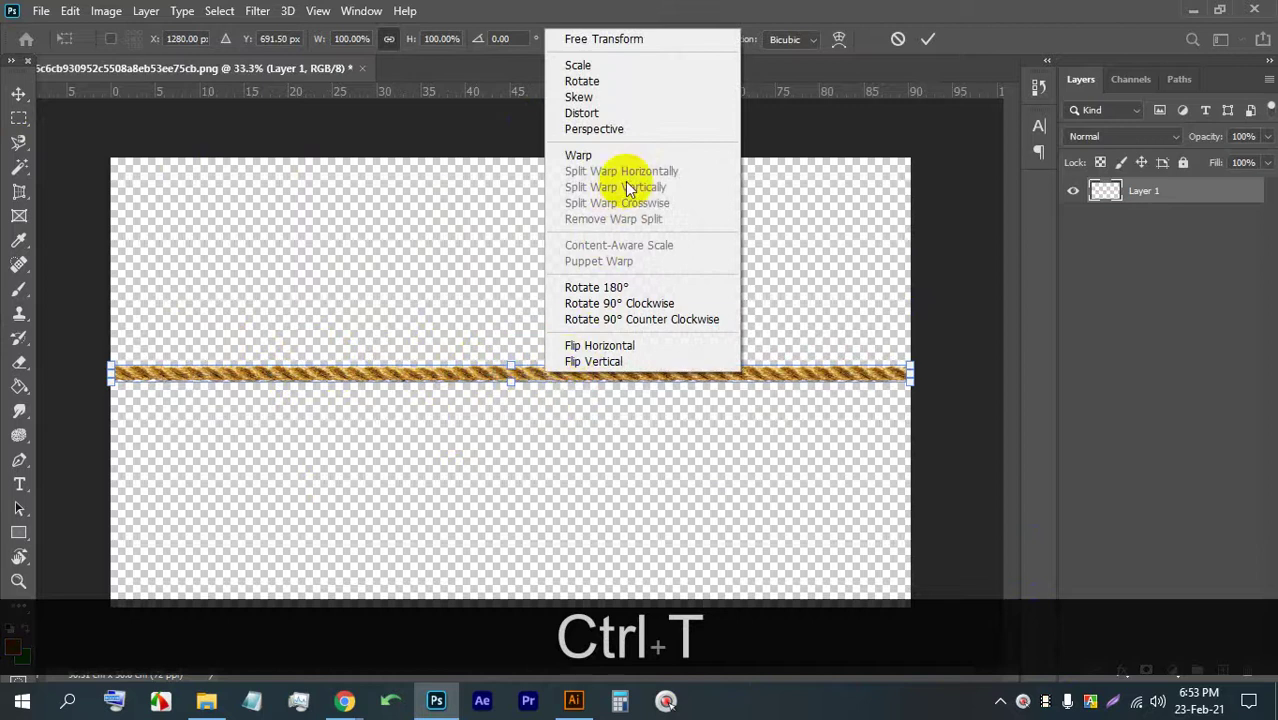
left_click(630, 158)
left_click_drag(826, 376, 574, 297)
left_click_drag(417, 278, 360, 310)
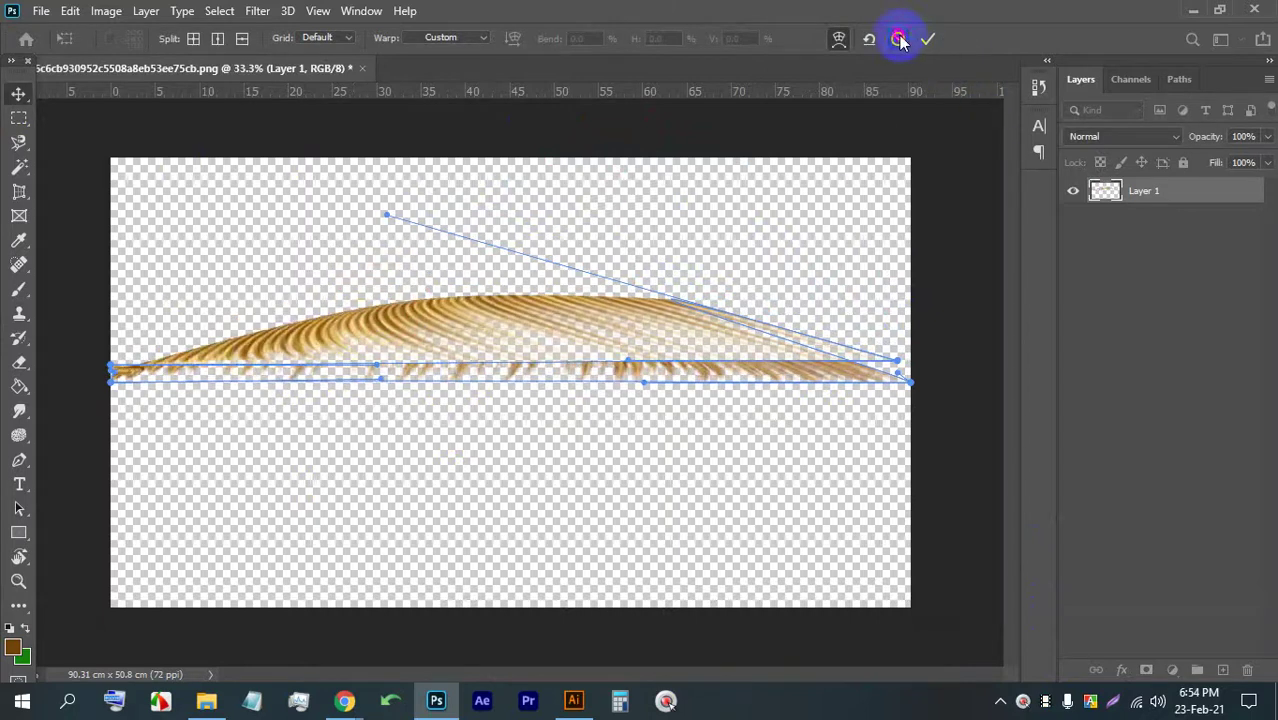
left_click(898, 39)
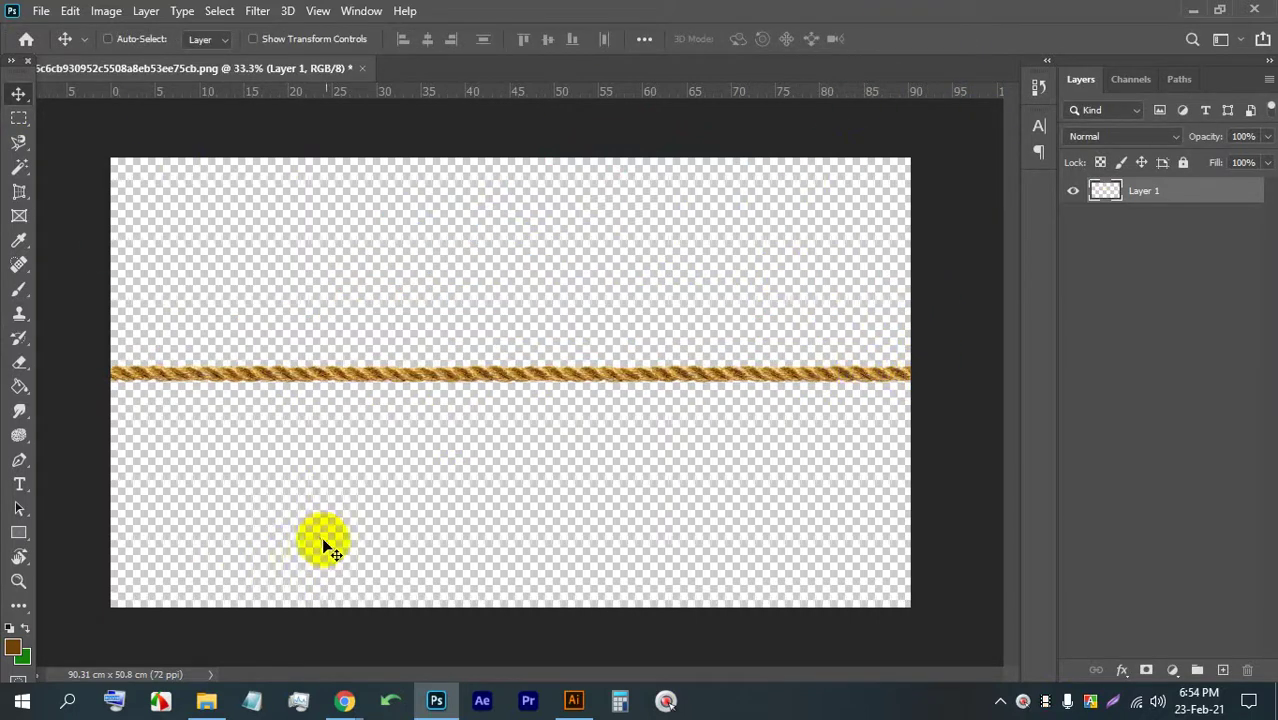
- Apply a Puppet Warp to the rope, pinning it along its length and folding both ends inward beneath the middle
mouse_move(544, 380)
left_mouse_down()
mouse_move(546, 362)
mouse_move(499, 337)
mouse_move(552, 367)
left_mouse_up()
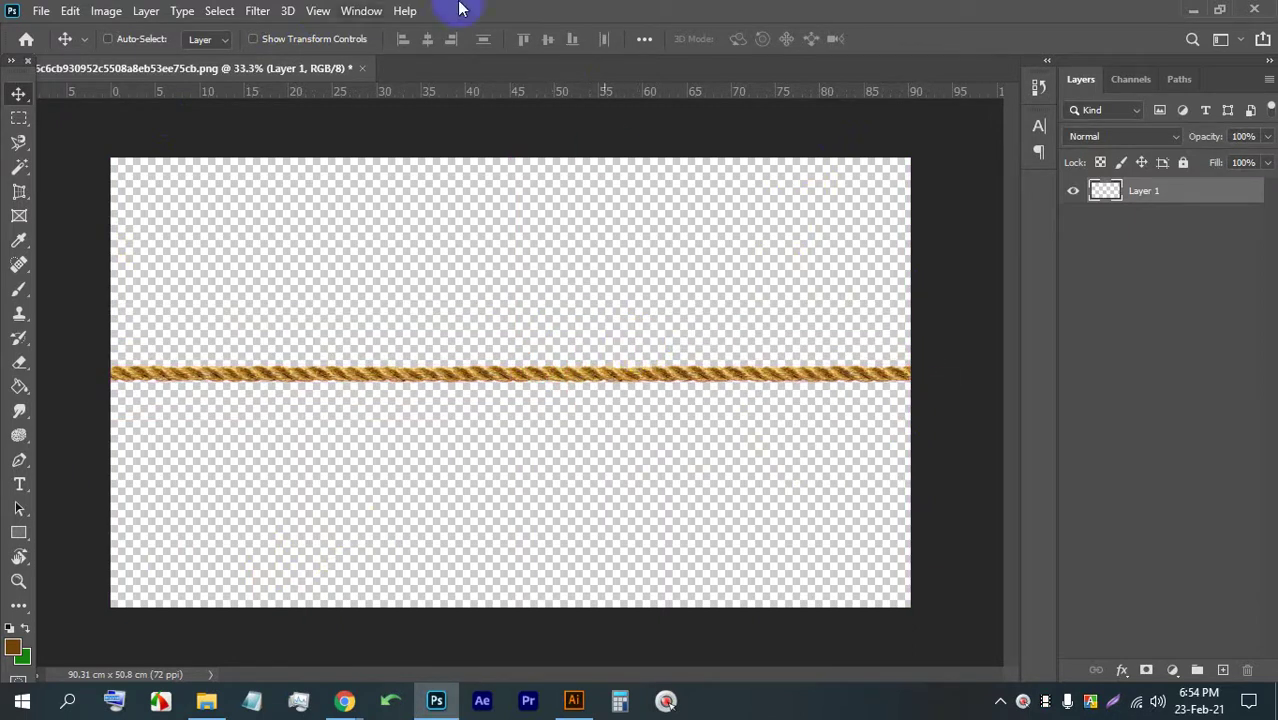
left_click(69, 11)
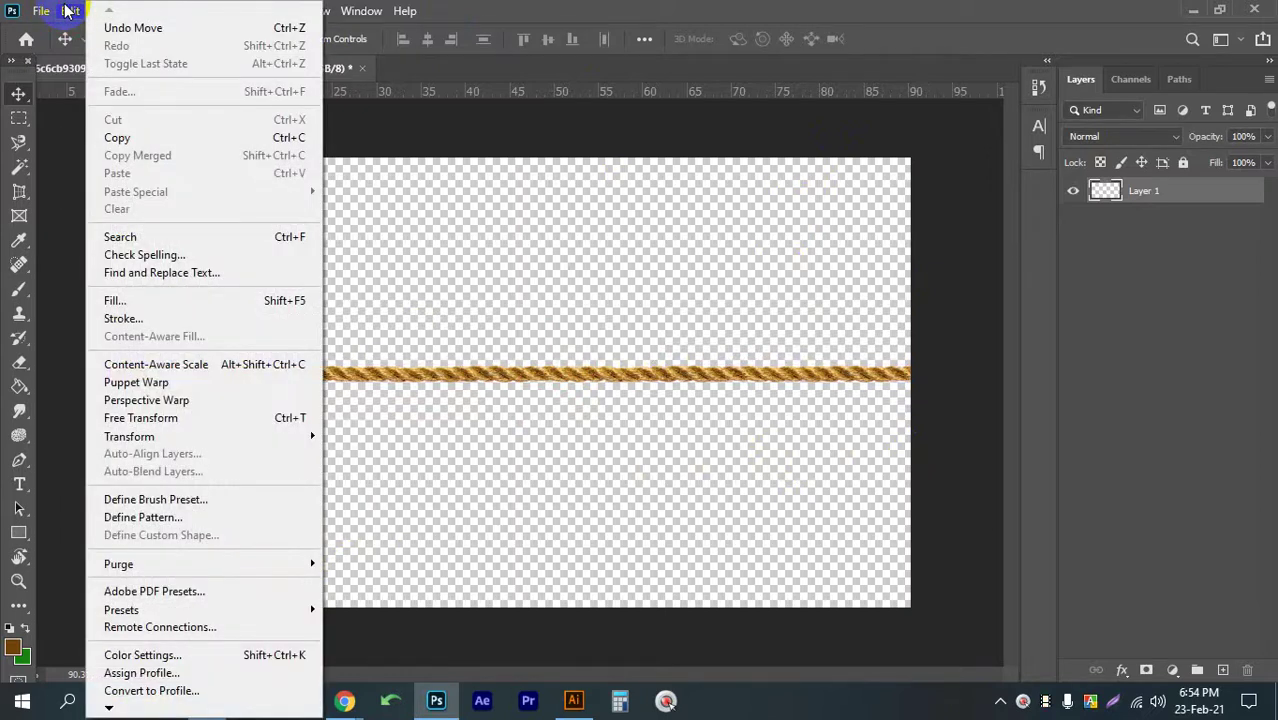
left_click(180, 388)
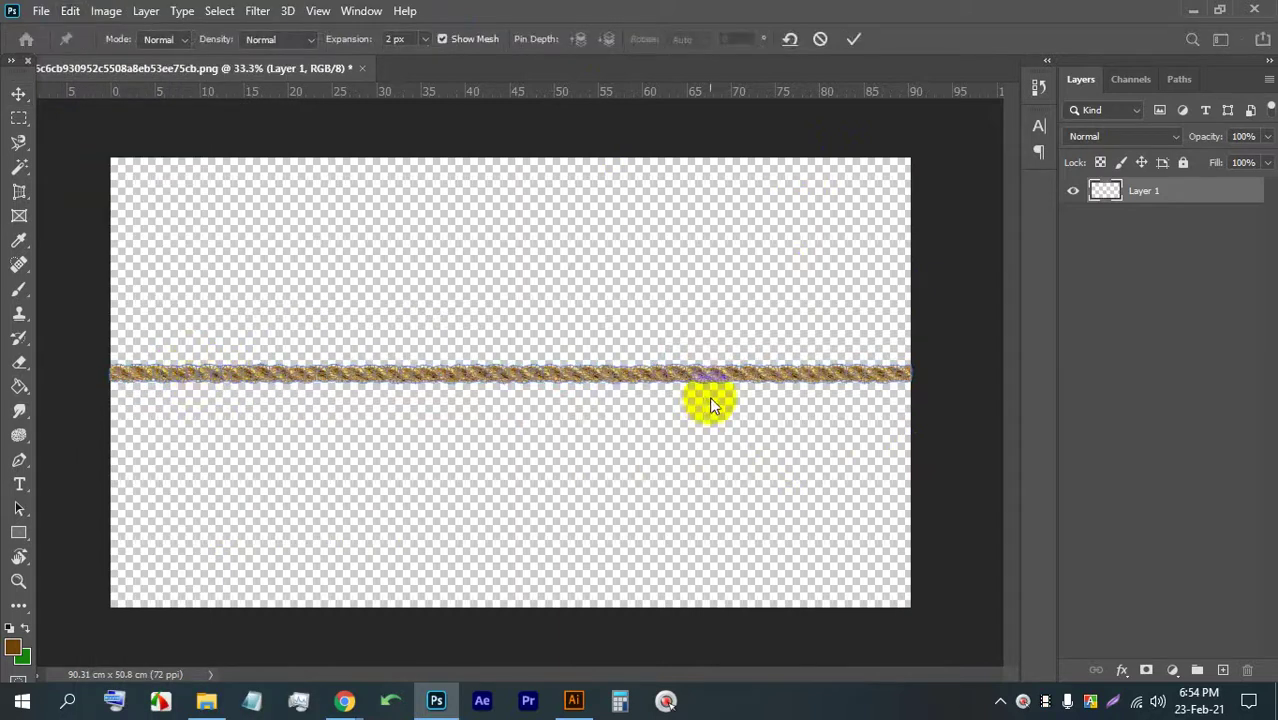
left_click(503, 377)
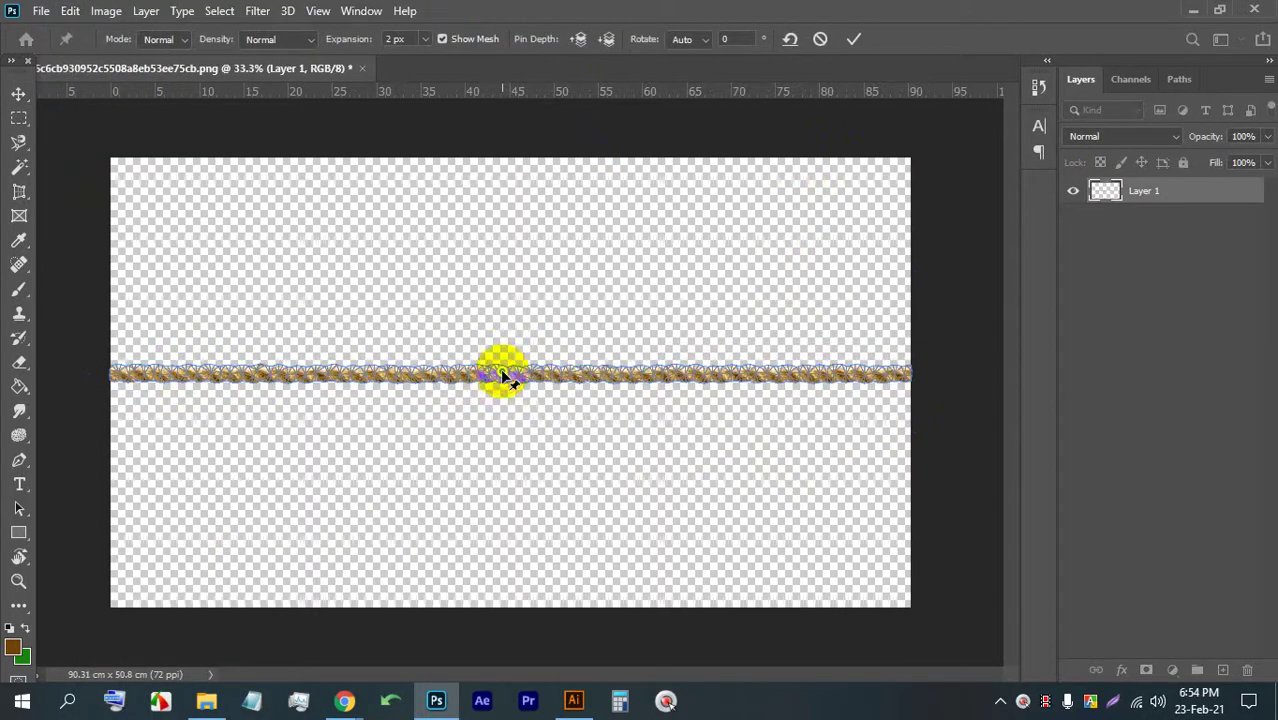
left_click(285, 372)
left_click_drag(175, 372, 410, 423)
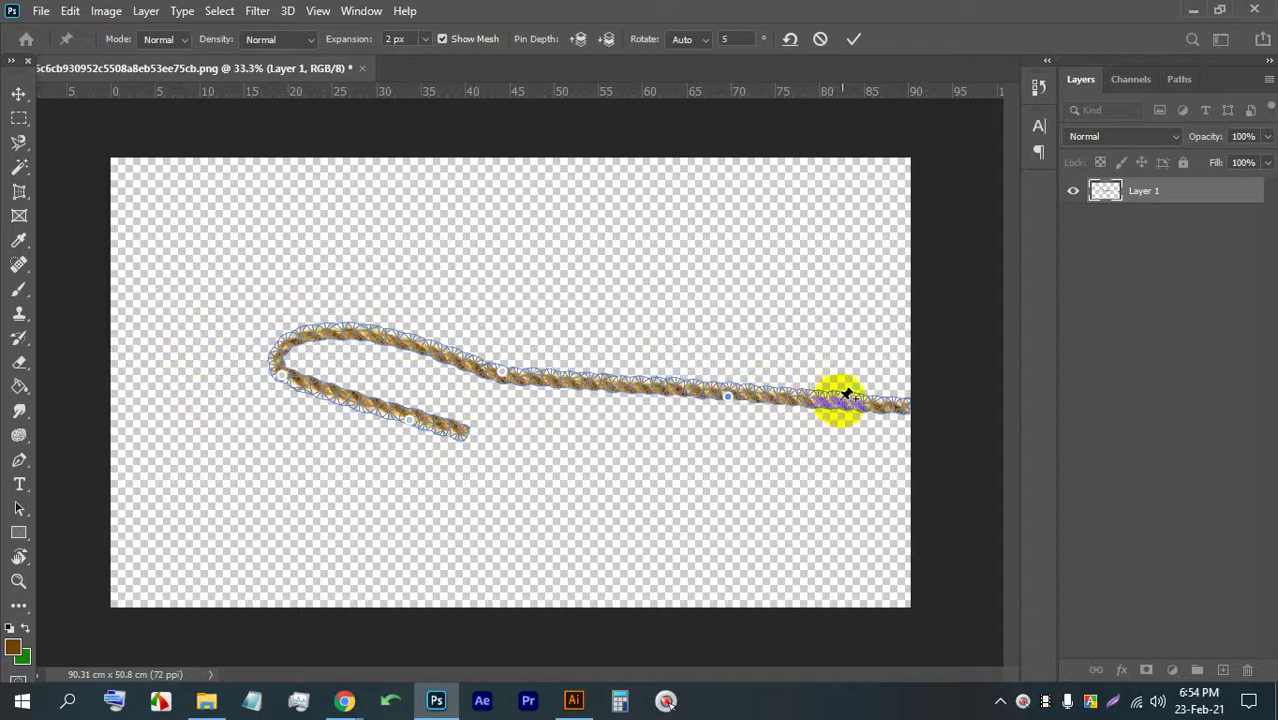
left_click_drag(868, 397, 590, 400)
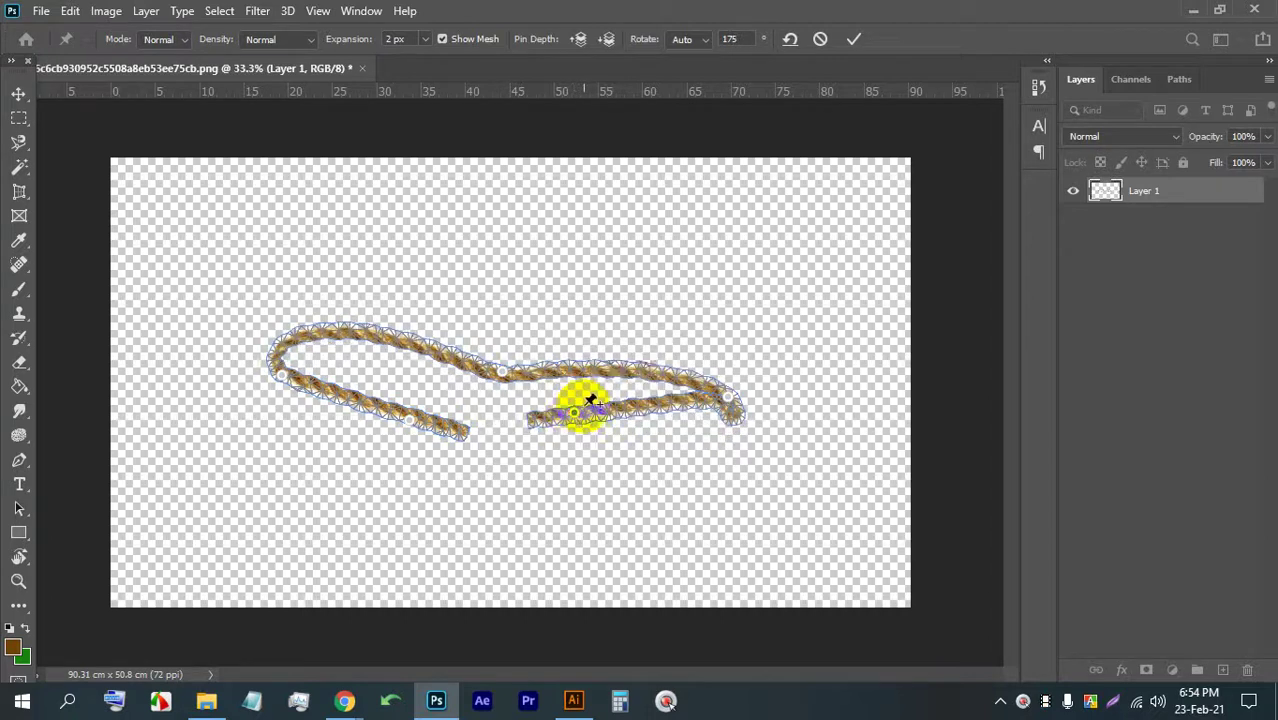
left_click(850, 40)
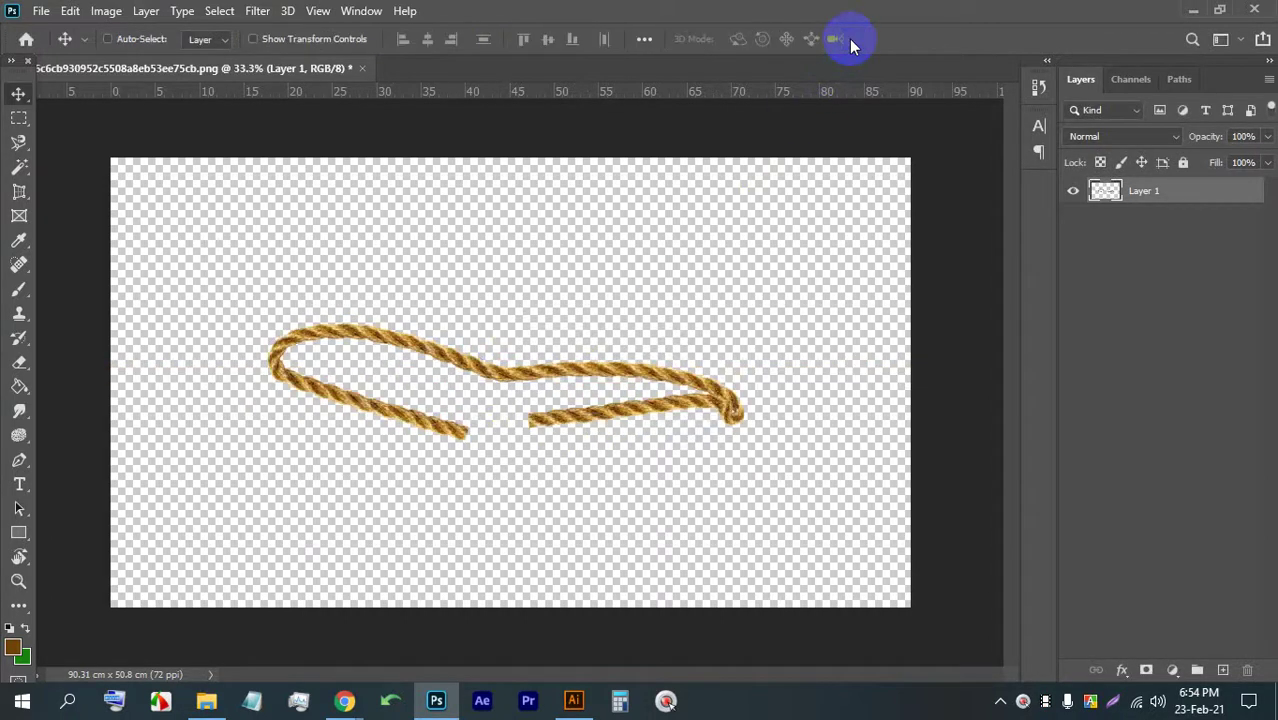
- Inspect the folded rope's bends up close and undo the Puppet Warp
scroll(940, 445, "up", 5)
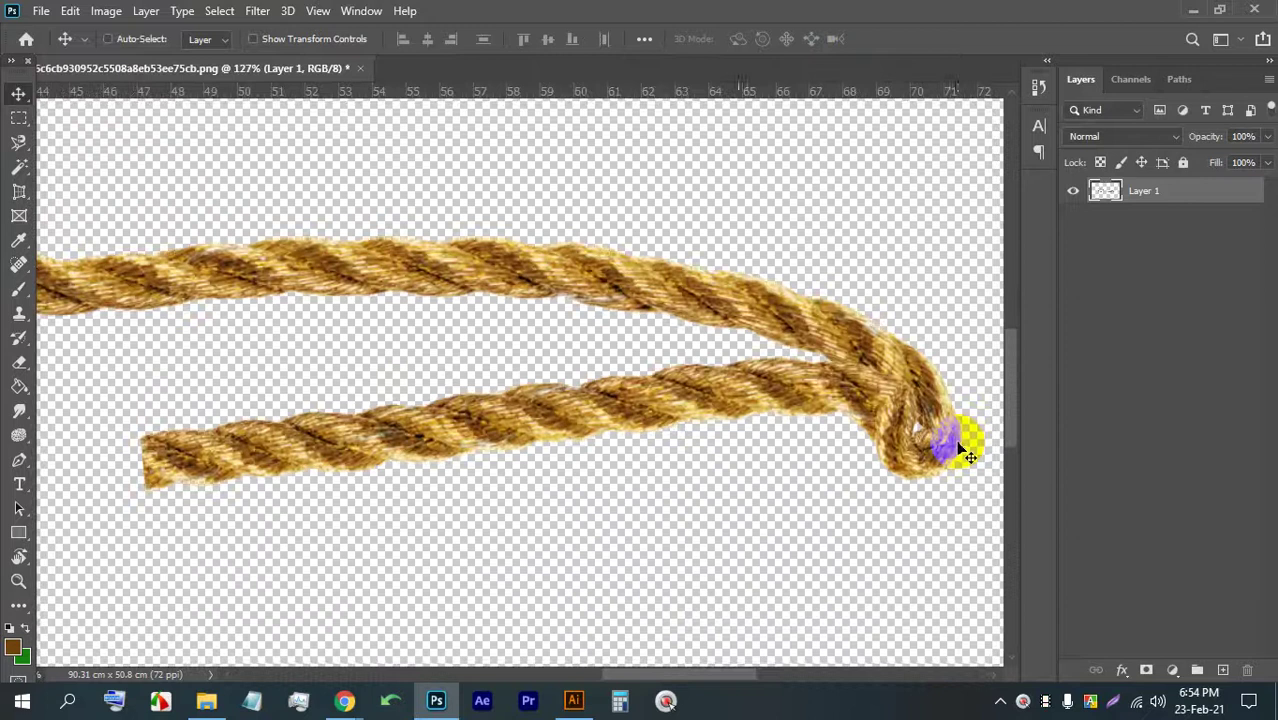
scroll(930, 435, "down", 4)
scroll(110, 228, "up", 2)
scroll(325, 270, "down", 3)
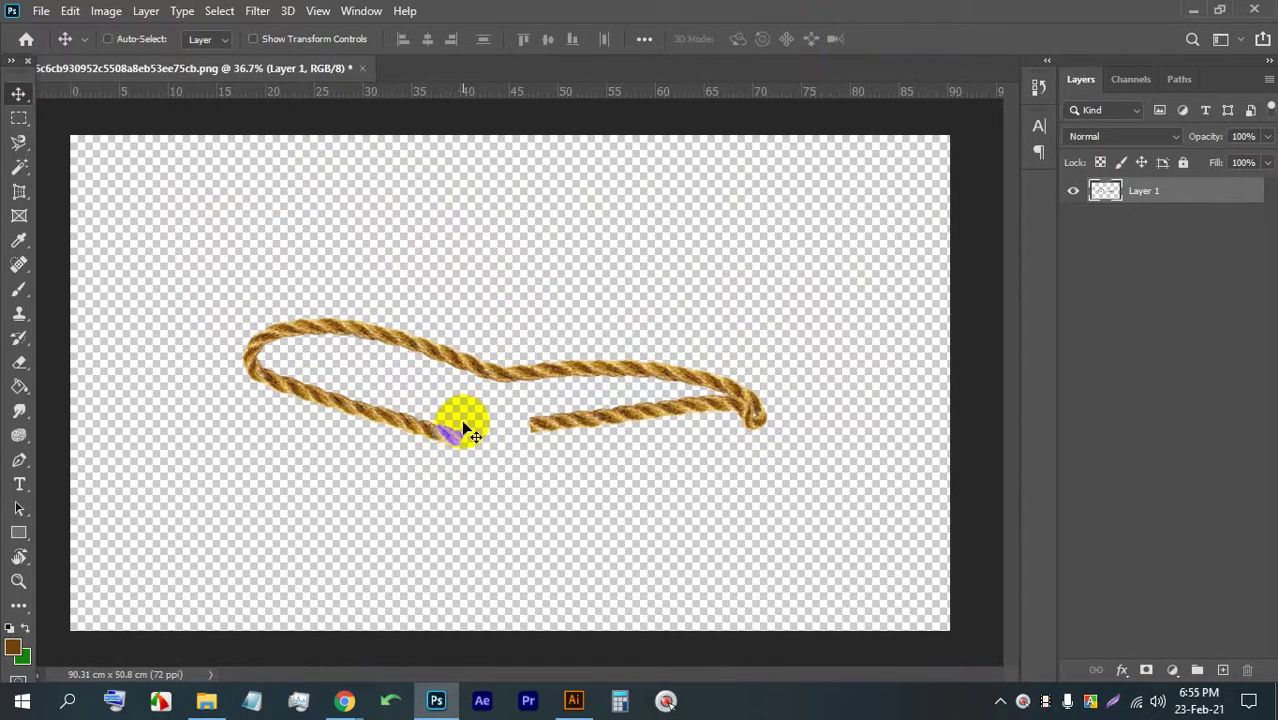
key("ctrl+z")
scroll(510, 440, "down", 2)
scroll(437, 437, "up", 1)
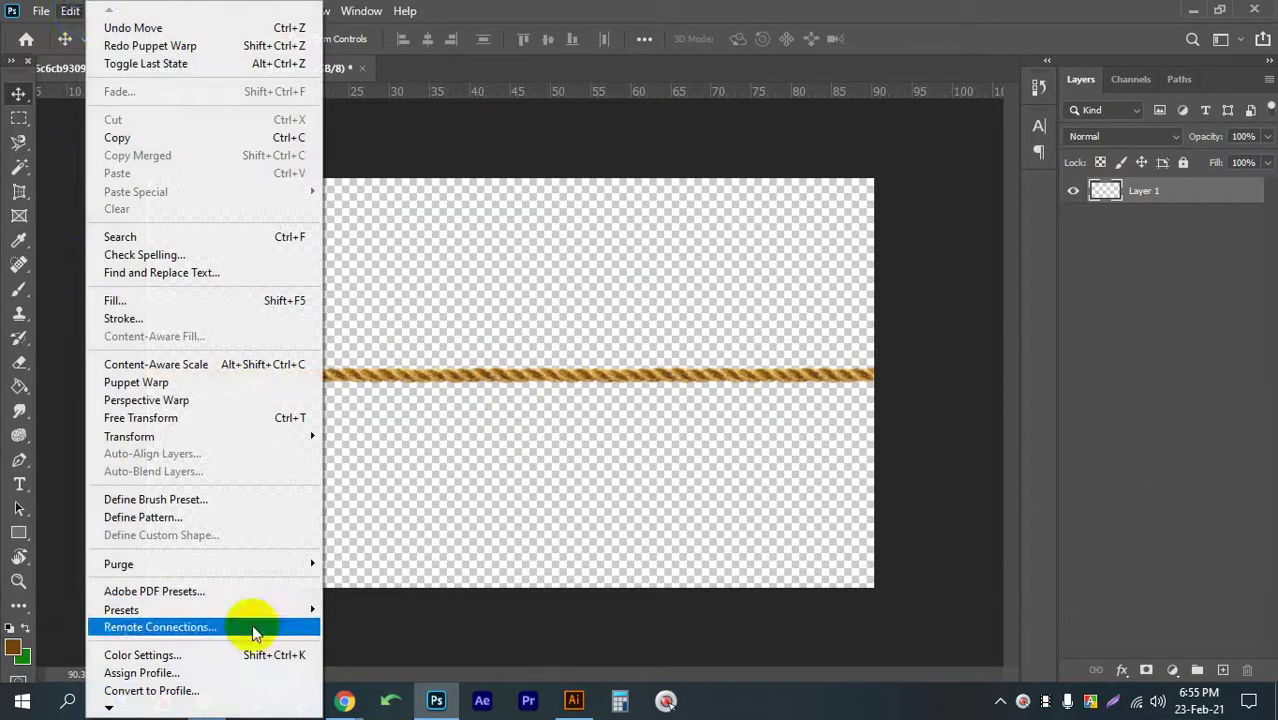
- Start Puppet Warp on the rope again, placing two pins on its left half and one right of the centre
left_click(218, 406)
left_click(210, 382)
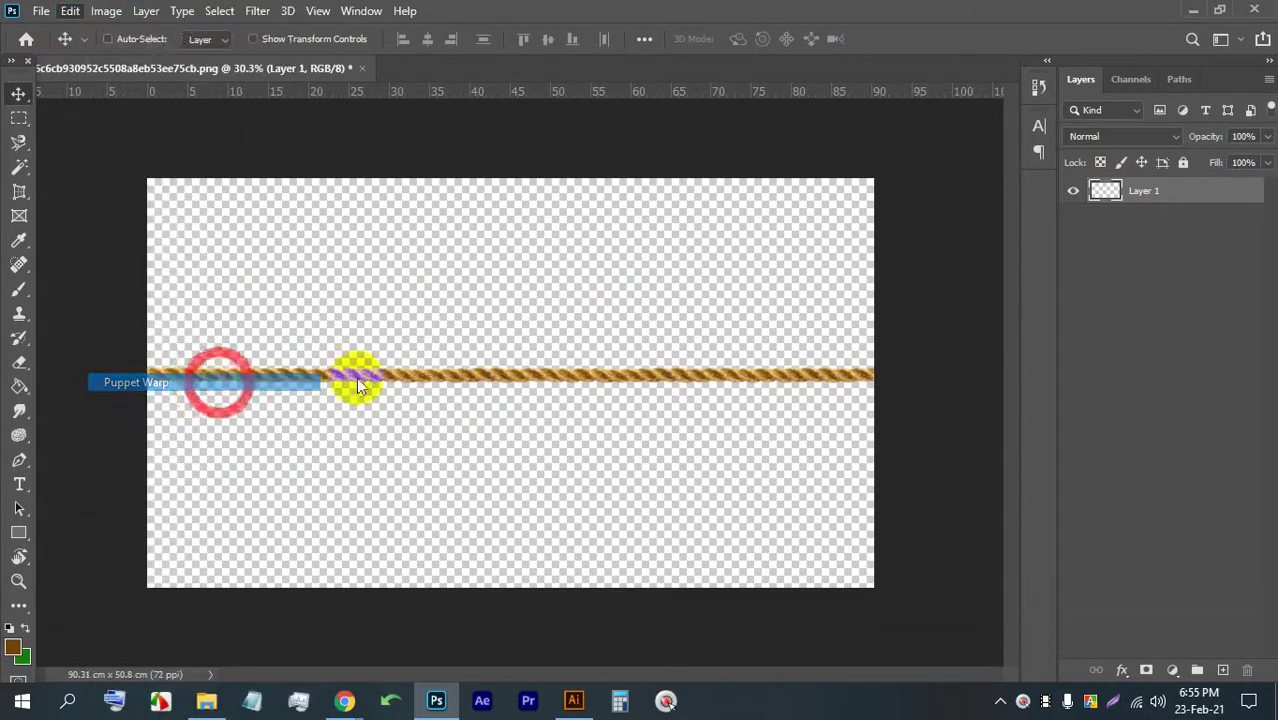
left_click(372, 374)
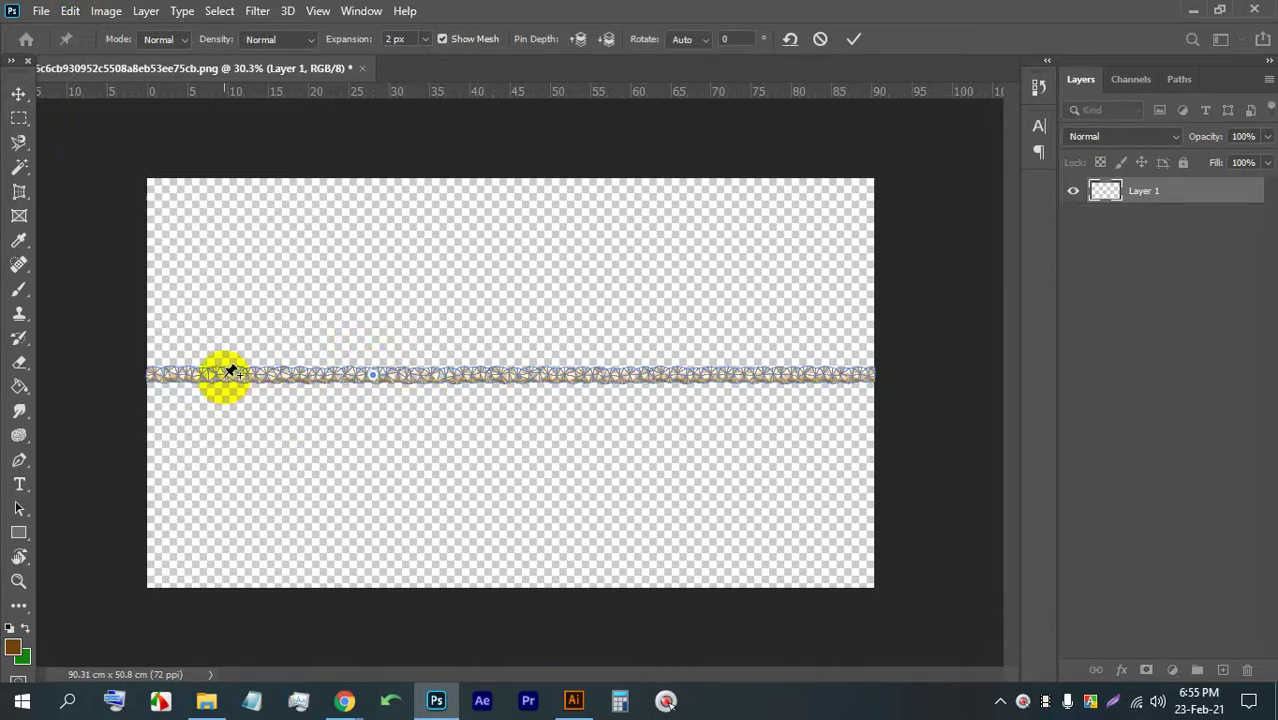
mouse_move(231, 374)
left_mouse_down()
mouse_move(305, 322)
mouse_move(410, 308)
mouse_move(335, 295)
mouse_move(265, 322)
mouse_move(230, 380)
mouse_move(238, 369)
left_mouse_up()
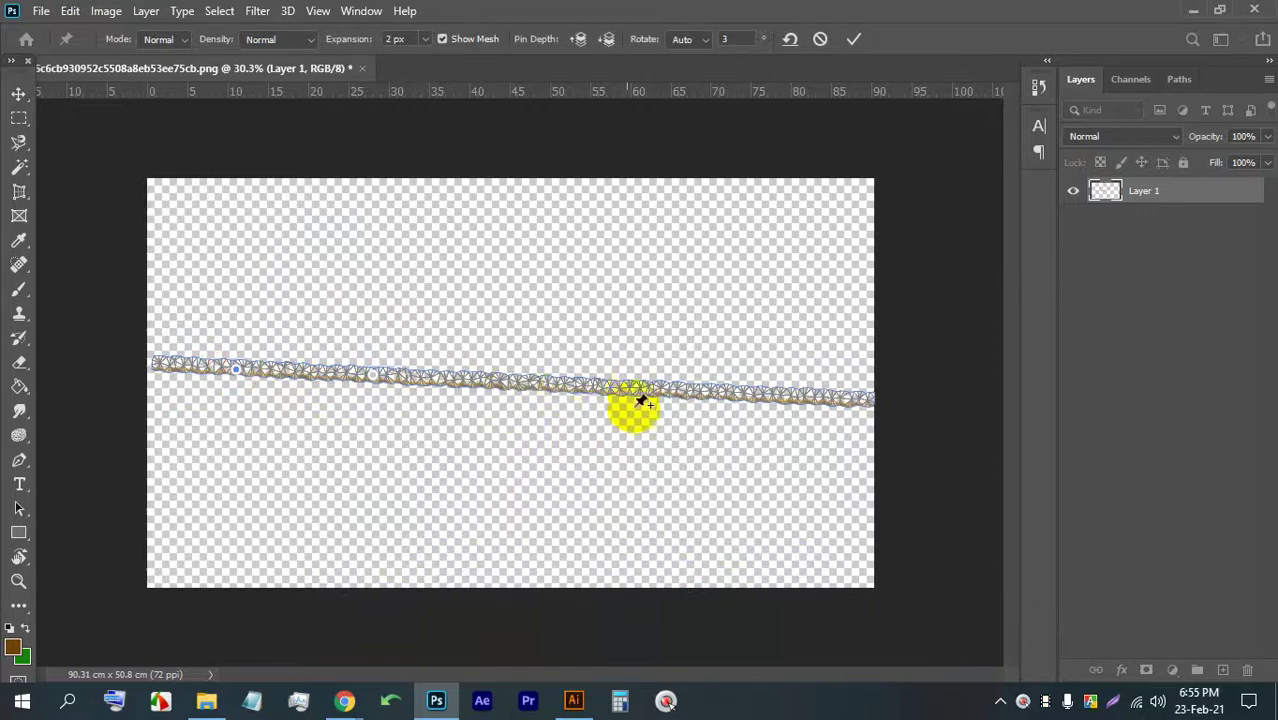
left_click(598, 388)
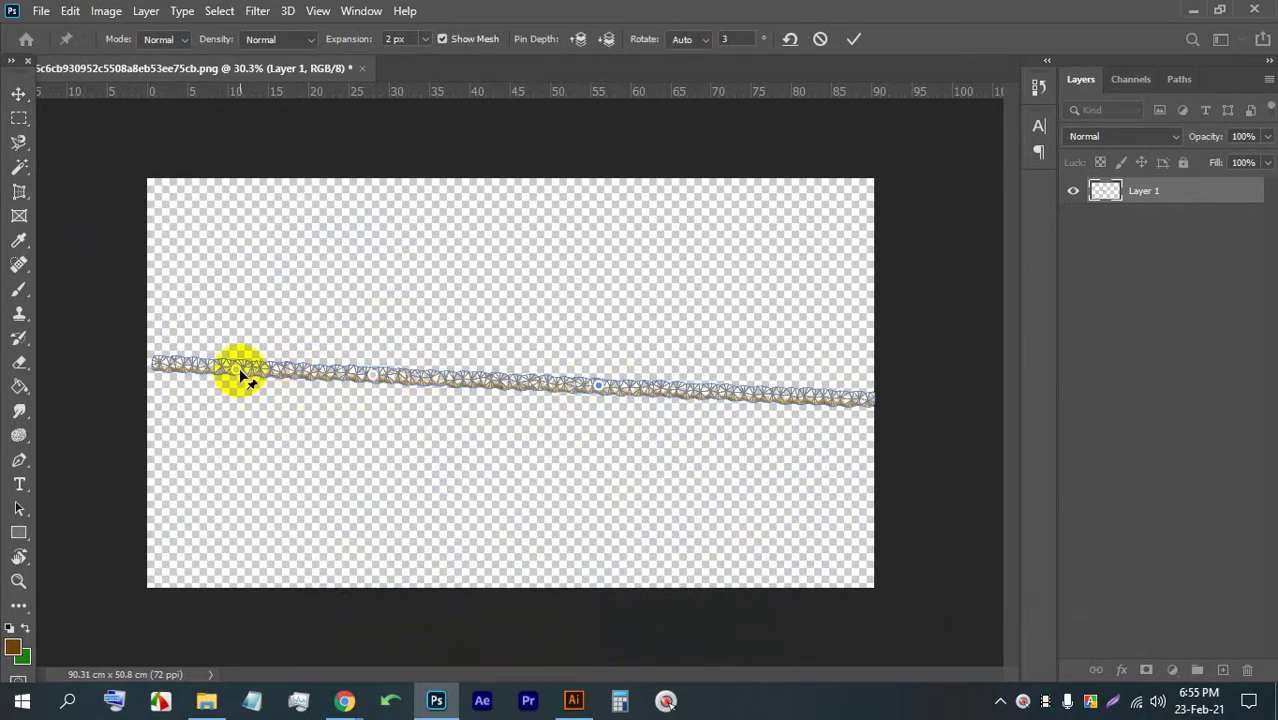
- Bend the rope's left end upward, fold its right end back toward the middle, and remove the pin nearest the left end
mouse_move(234, 365)
left_mouse_down()
mouse_move(208, 354)
mouse_move(262, 332)
mouse_move(210, 350)
mouse_move(228, 374)
mouse_move(208, 380)
mouse_move(224, 344)
mouse_move(250, 337)
mouse_move(234, 344)
left_mouse_up()
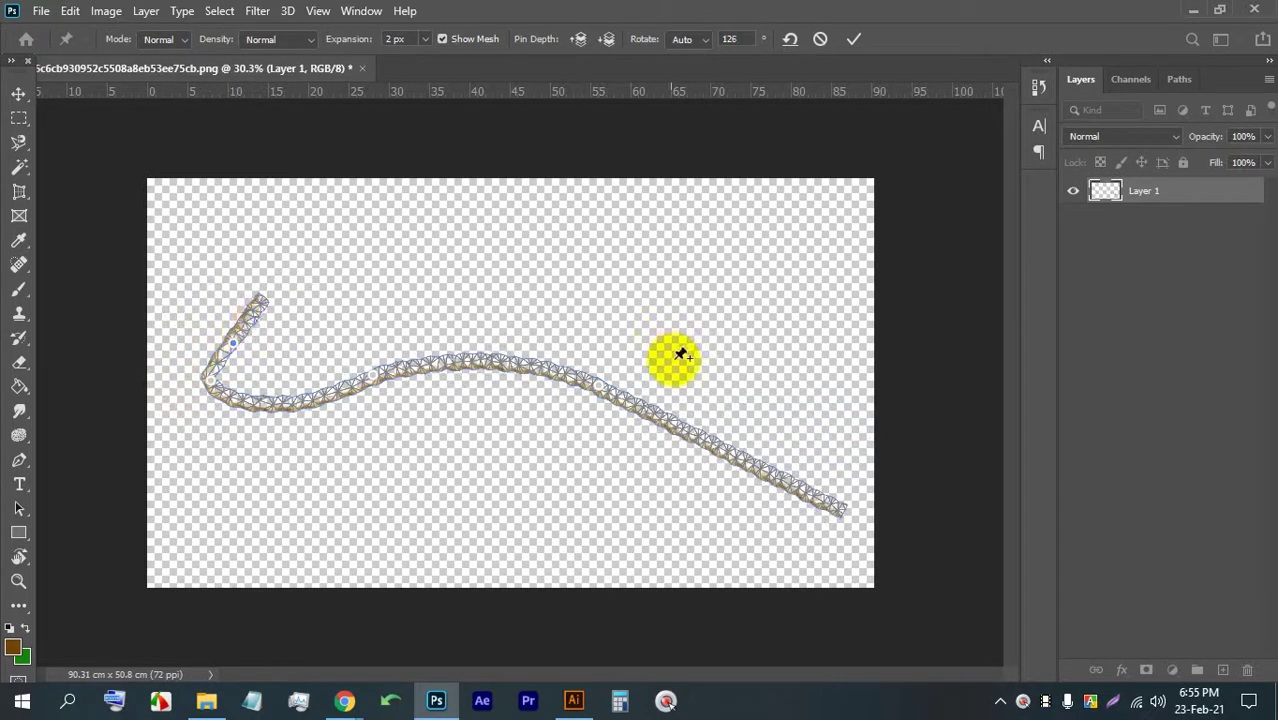
left_click_drag(817, 494, 512, 334)
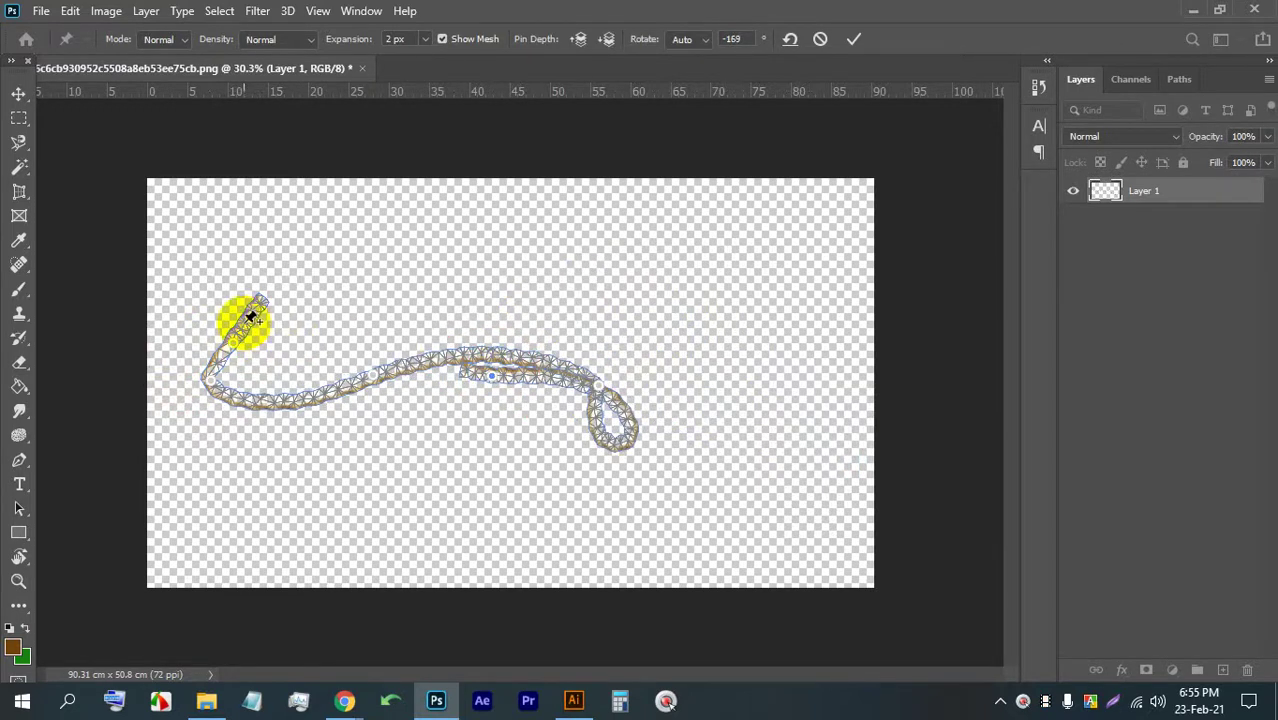
left_click(234, 343)
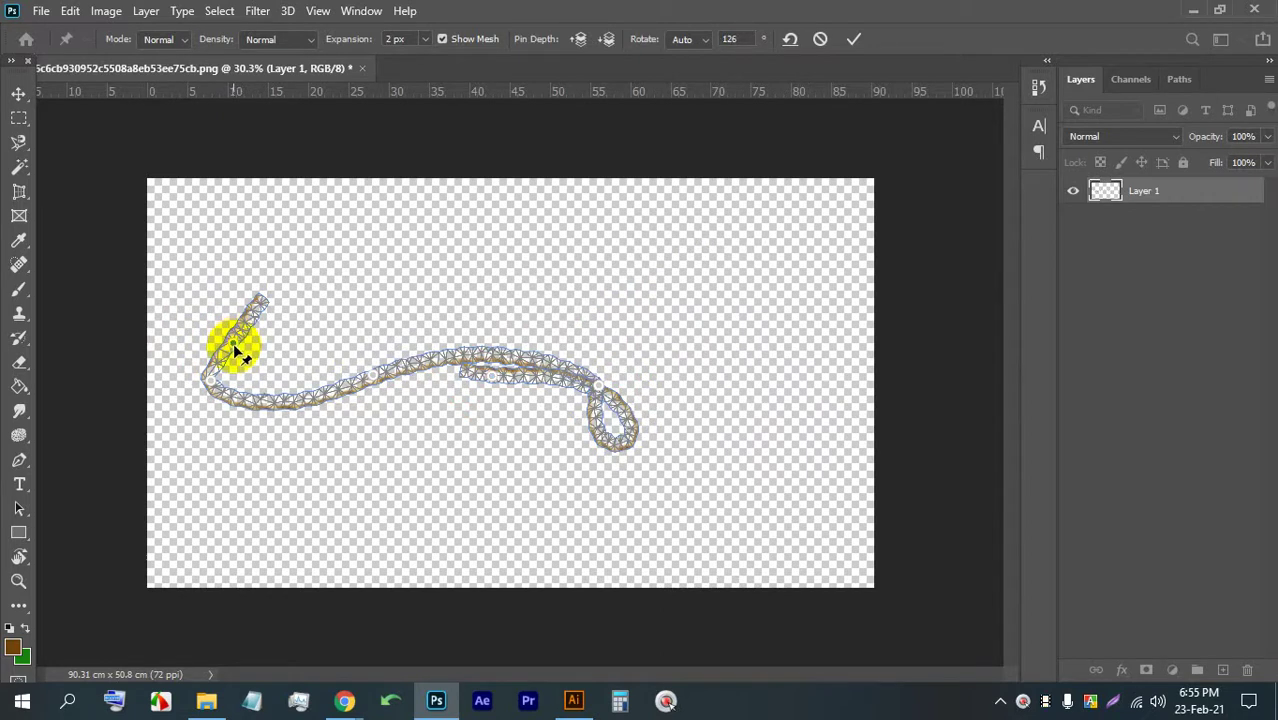
left_click(236, 343, "alt")
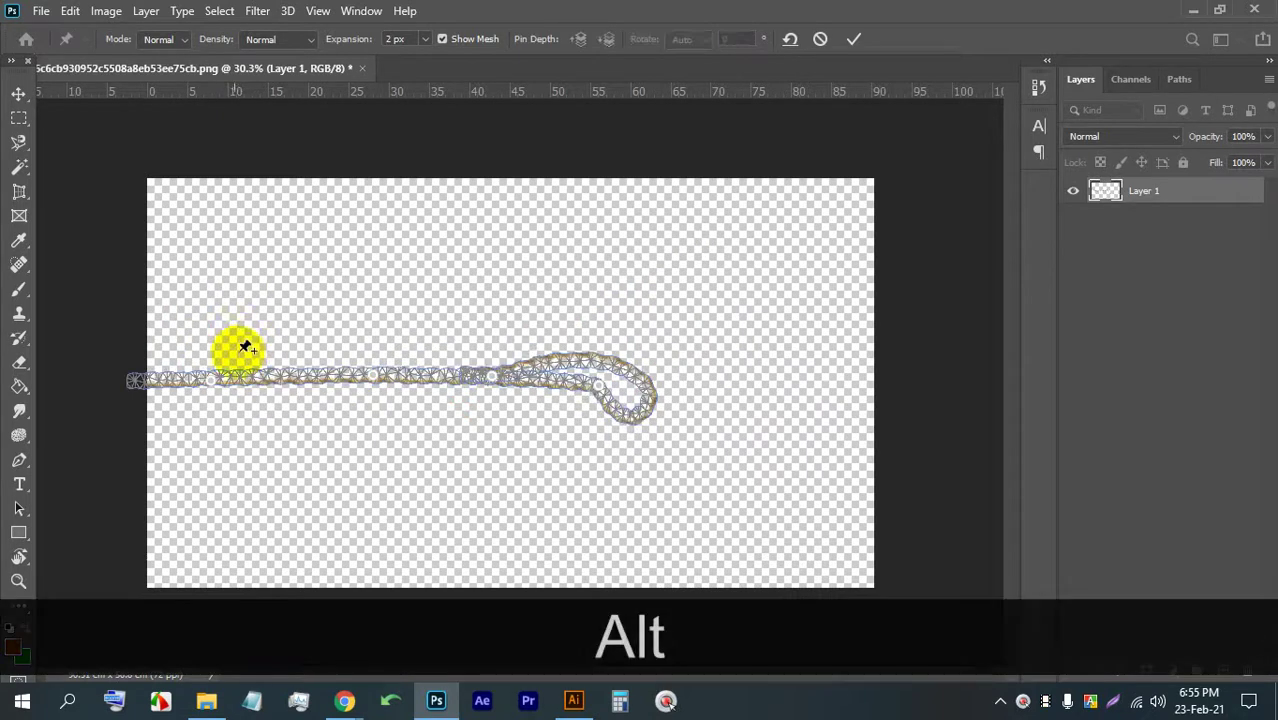
- Remove the leftmost pin, re-pin the rope's left part and fold it rightward across the already folded right half
left_click(215, 383, "alt")
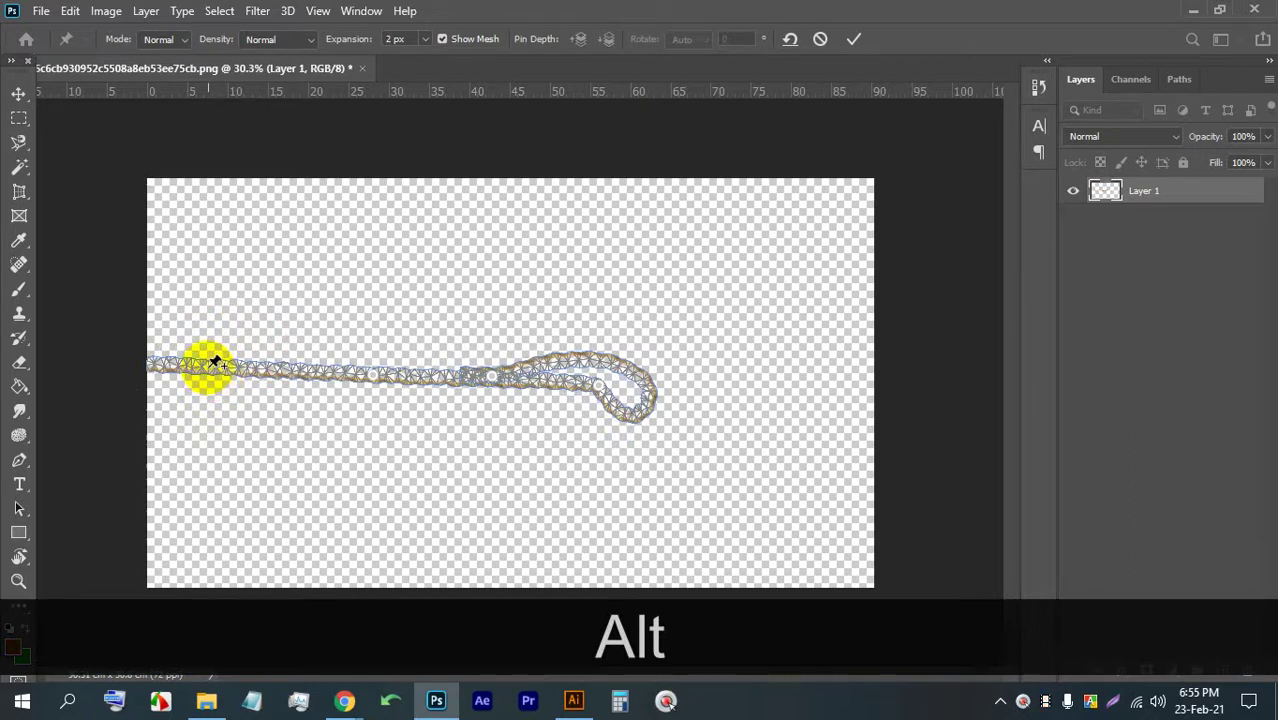
left_click_drag(210, 370, 586, 362)
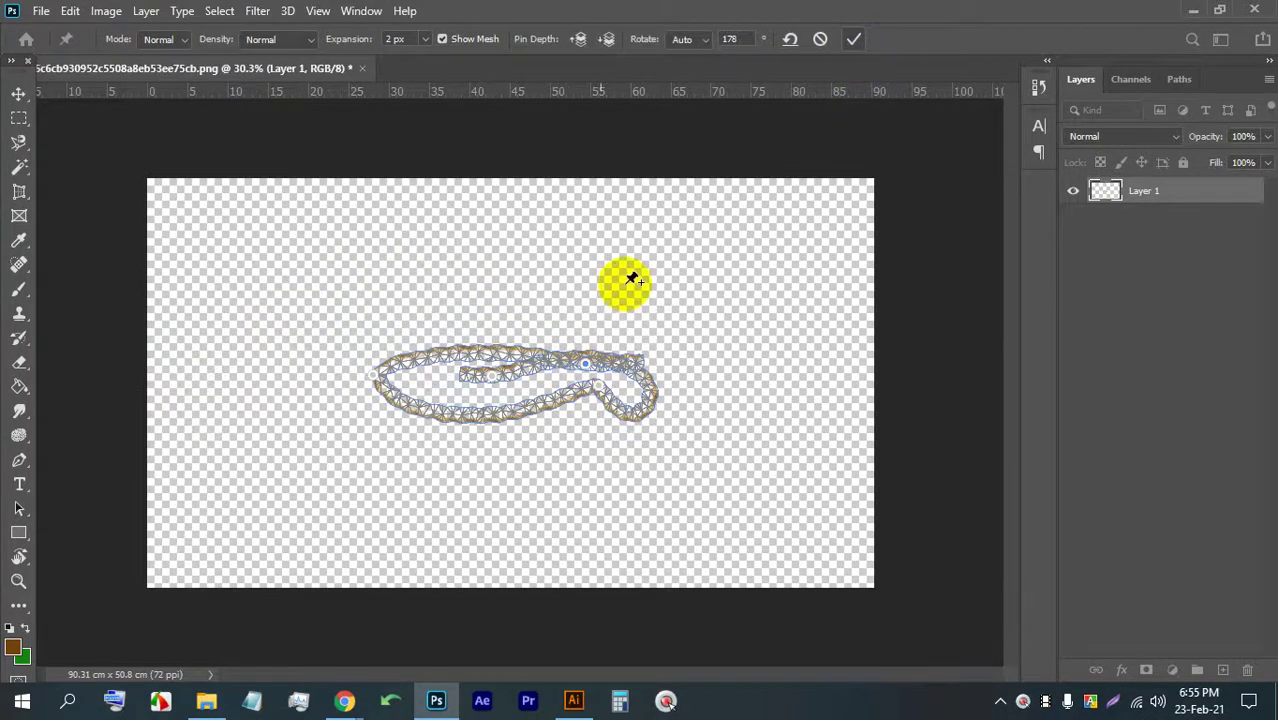
scroll(508, 362, "up", 10)
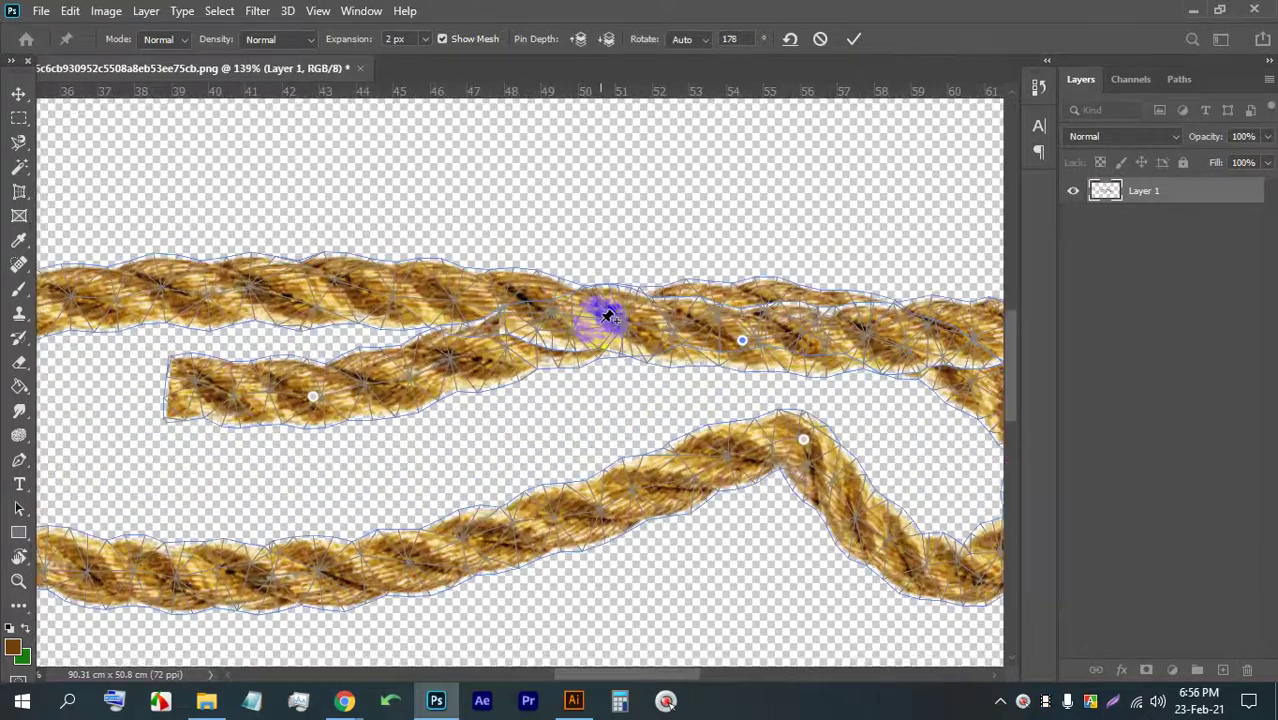
scroll(608, 316, "up", 1)
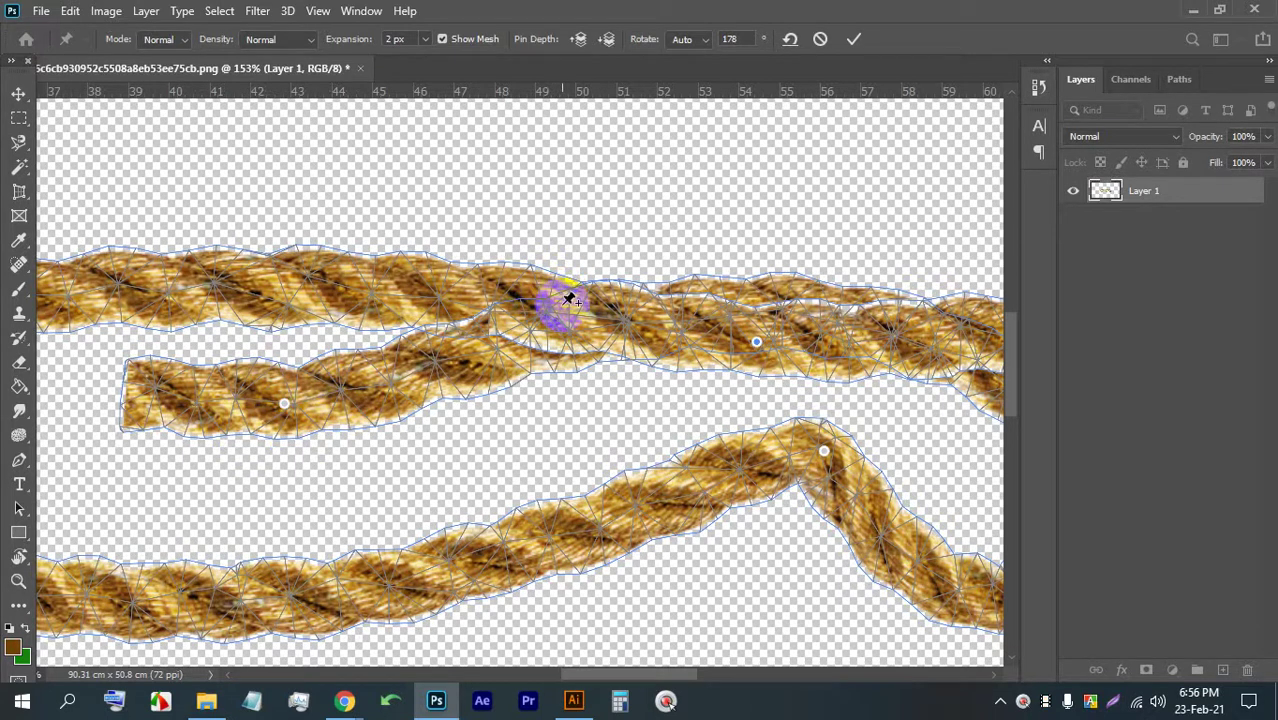
scroll(597, 319, "up", 2)
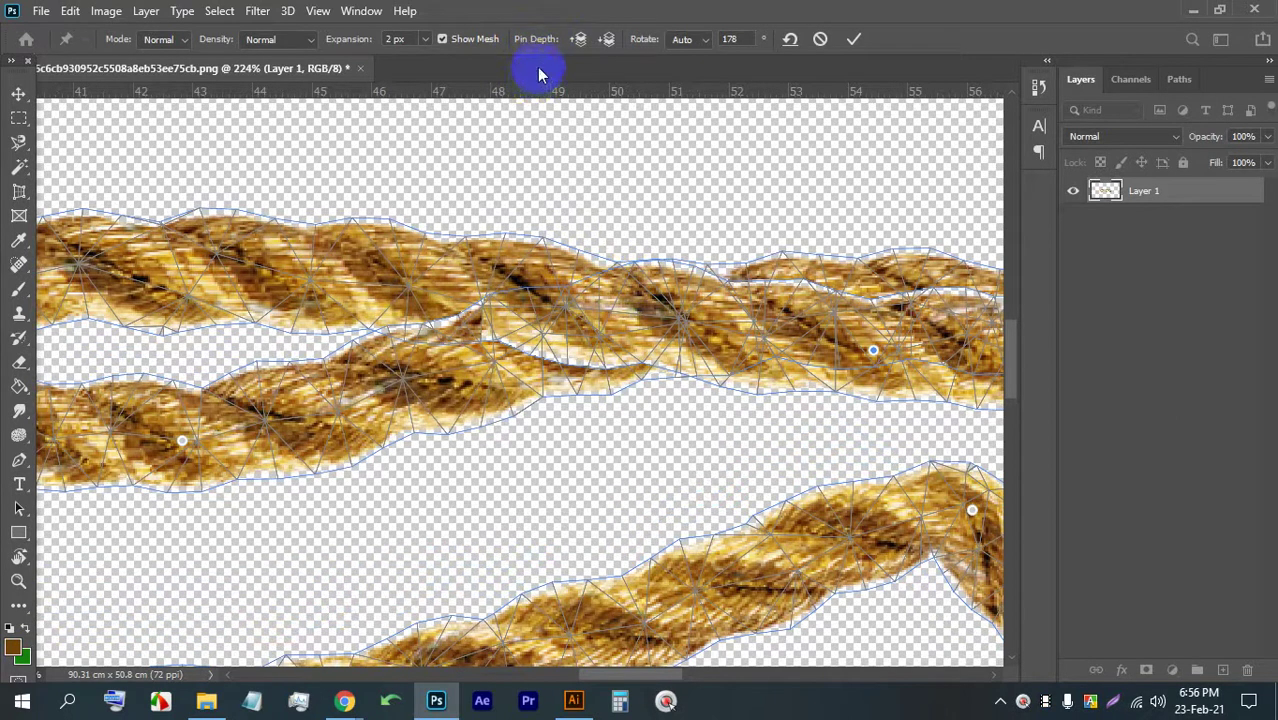
- Set the selected pin's depth backward where the rope strands cross and apply the Puppet Warp
left_click(607, 40)
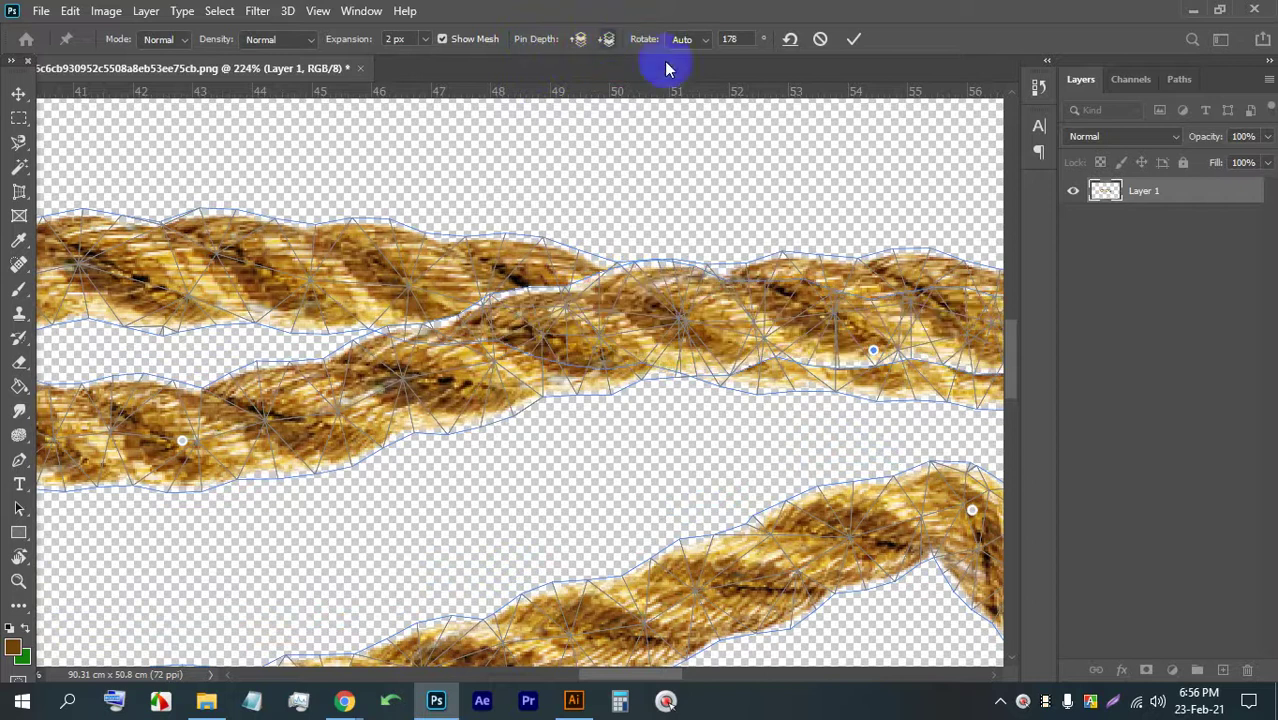
left_click(851, 41)
scroll(612, 292, "down", 5)
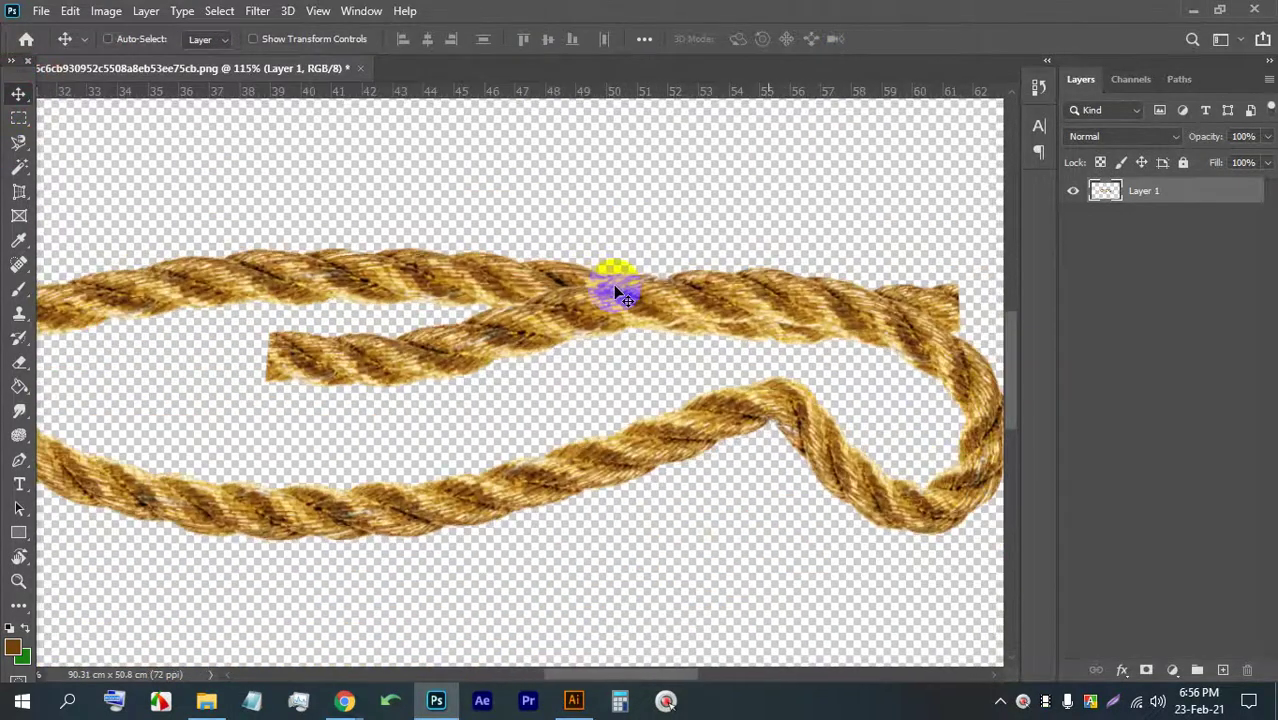
left_click_drag(578, 303, 604, 262)
- Open pngtree-cartoon-man-walking-playing-mobile-phone-image_1171200.jpg from the Downloads folder in Photoshop as a separate document
left_click(206, 700)
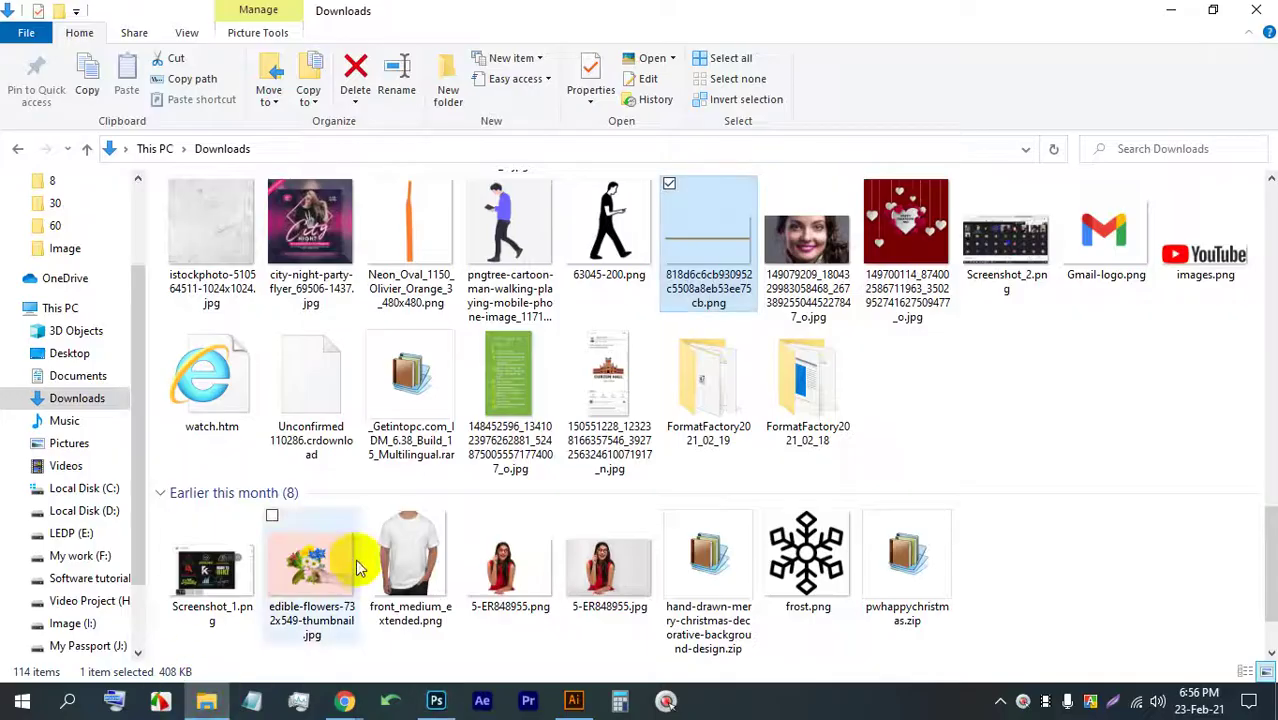
left_click_drag(555, 222, 740, 71)
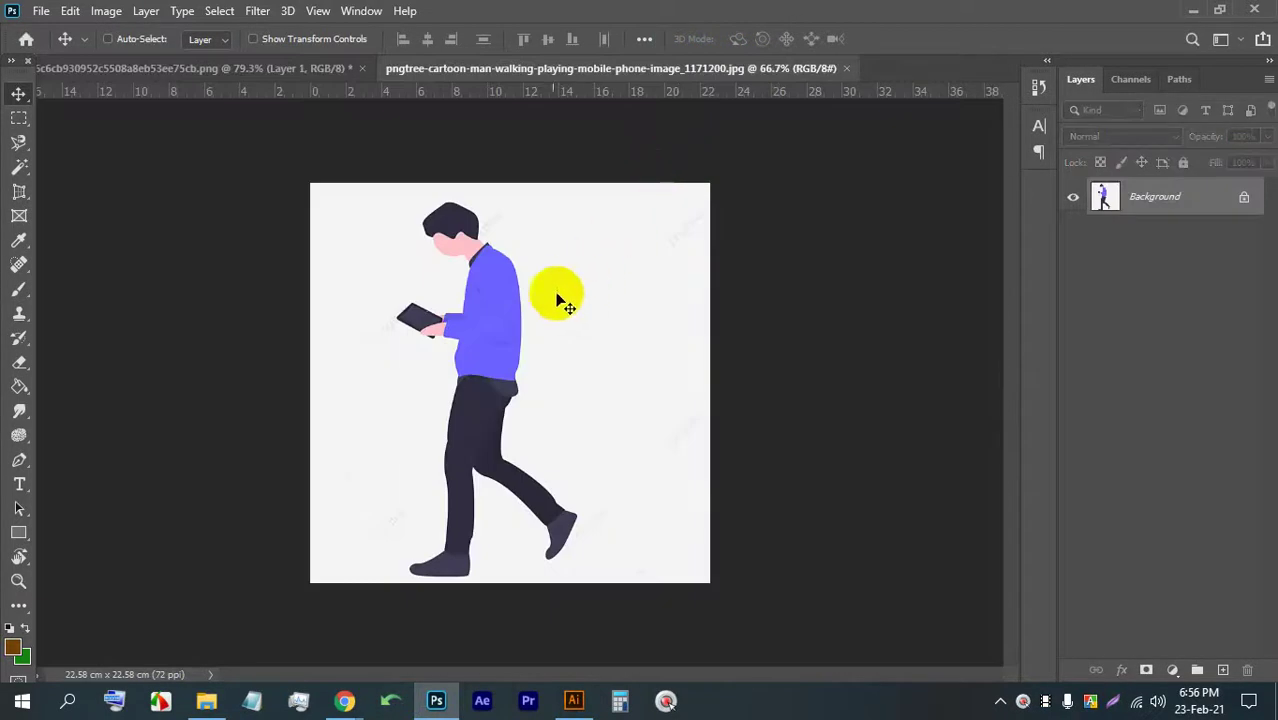
key("ctrl+plus")
- Create a new document from the Web Minimum preset, 1024 x 768 px at 72 ppi
key("ctrl+n")
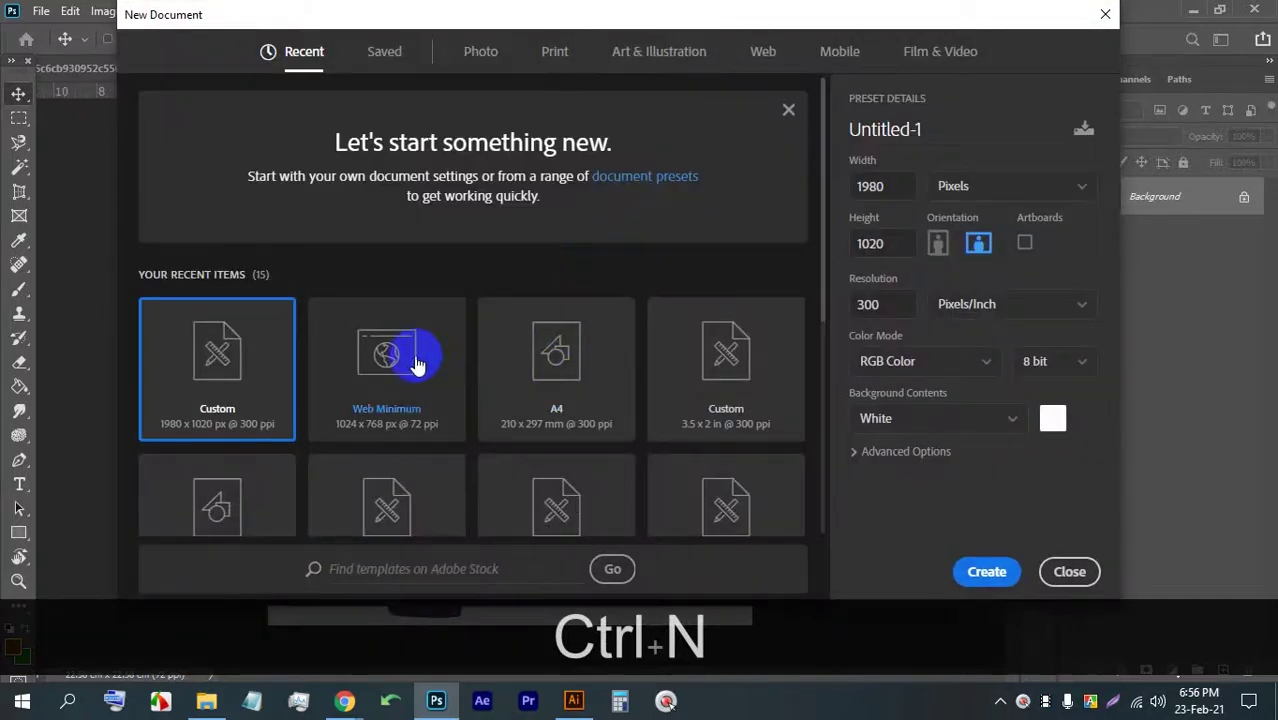
left_click(398, 353)
key("Return")
- Select the light background around the cartoon man in the pngtree image with the Magic Wand Tool
left_click(572, 70)
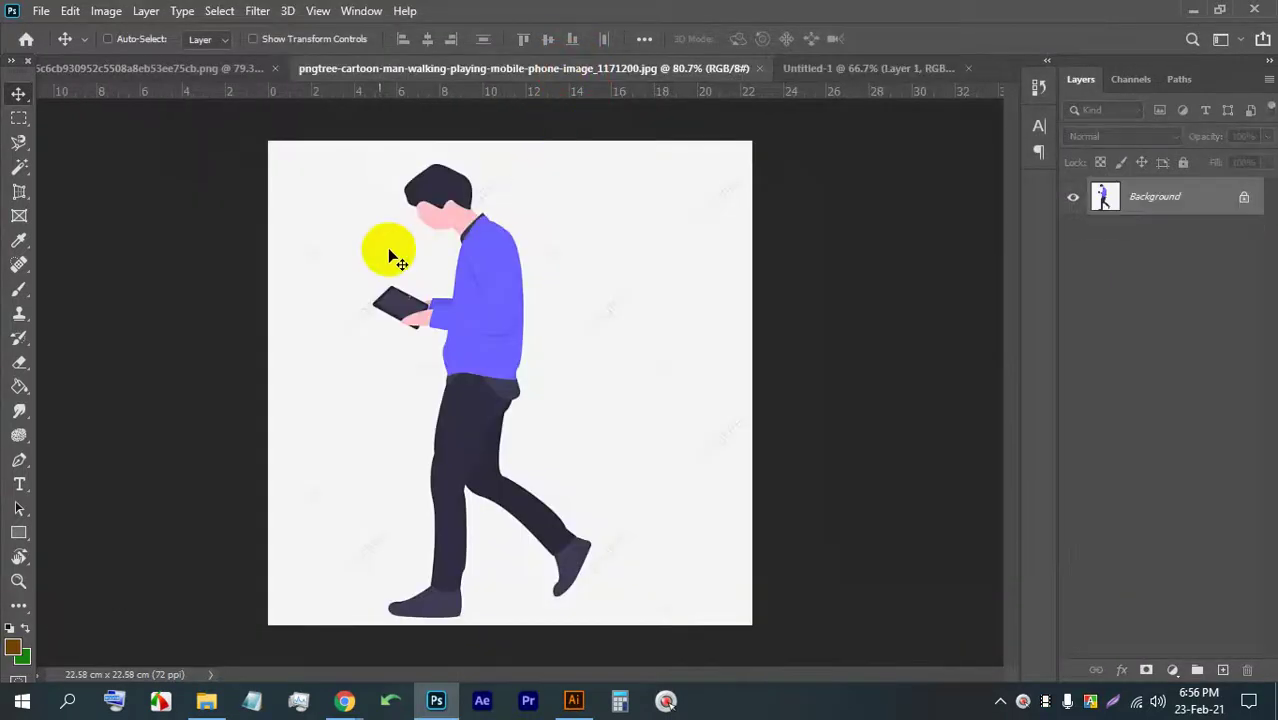
scroll(408, 222, "down", 1)
left_click(20, 164)
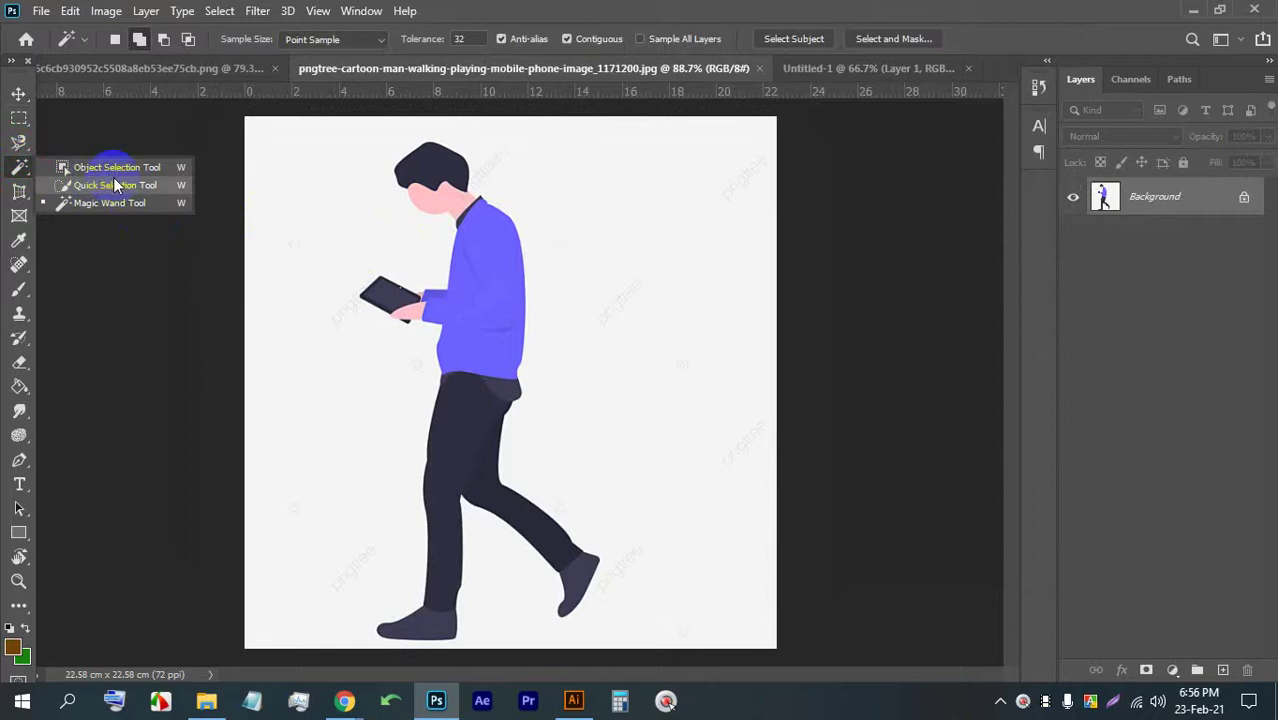
left_click(113, 203)
left_click(613, 195)
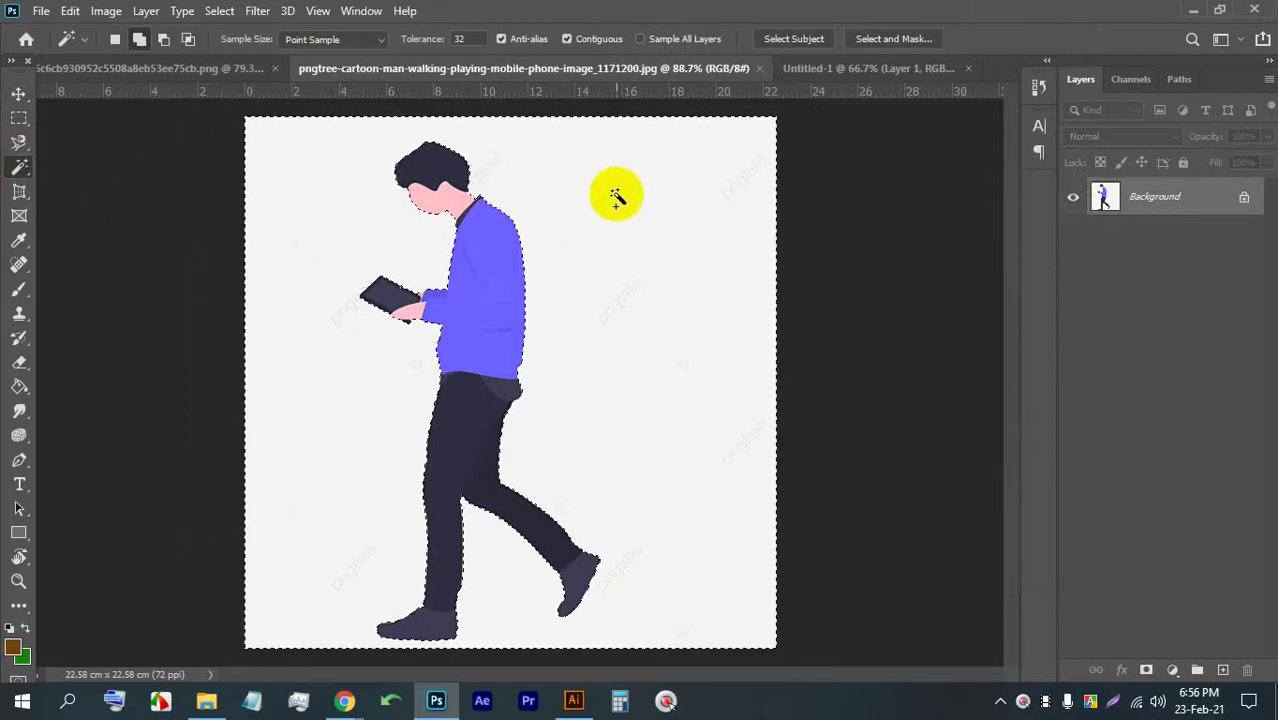
- Unlock the Background layer, then delete the selected backdrop around the man and deselect
key("BackSpace")
left_click(754, 167)
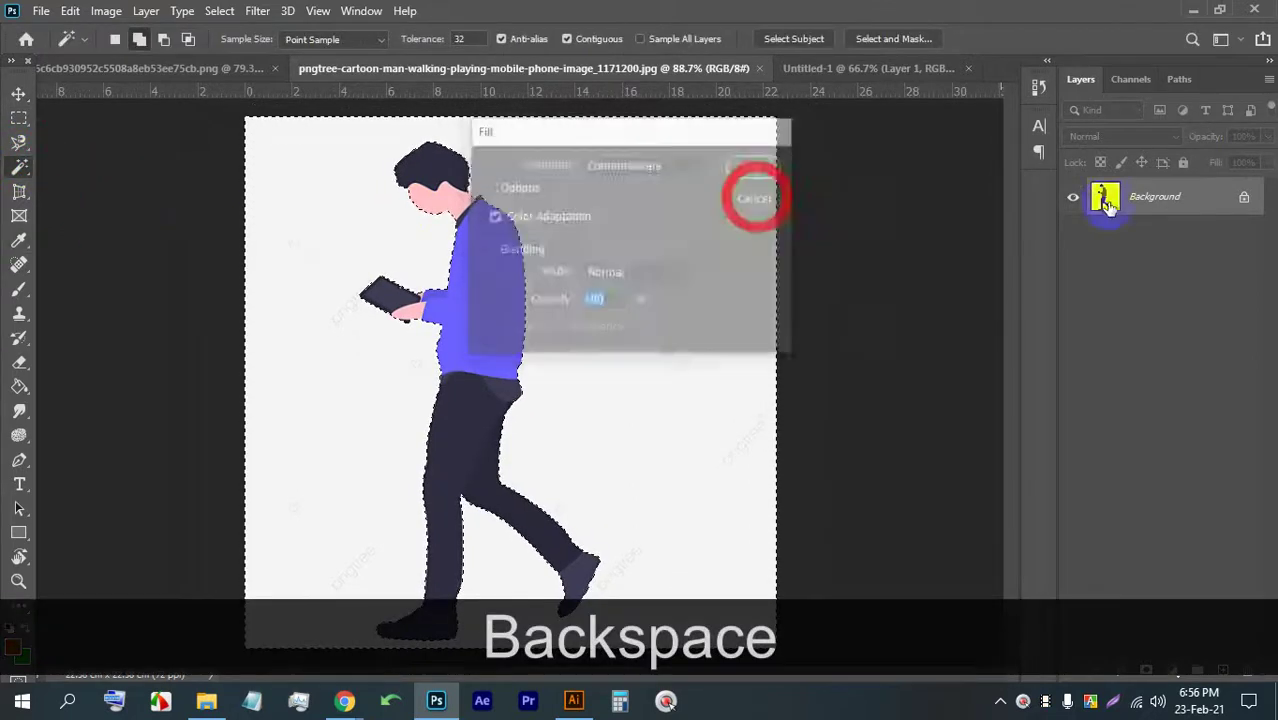
left_click(1241, 199)
key("BackSpace")
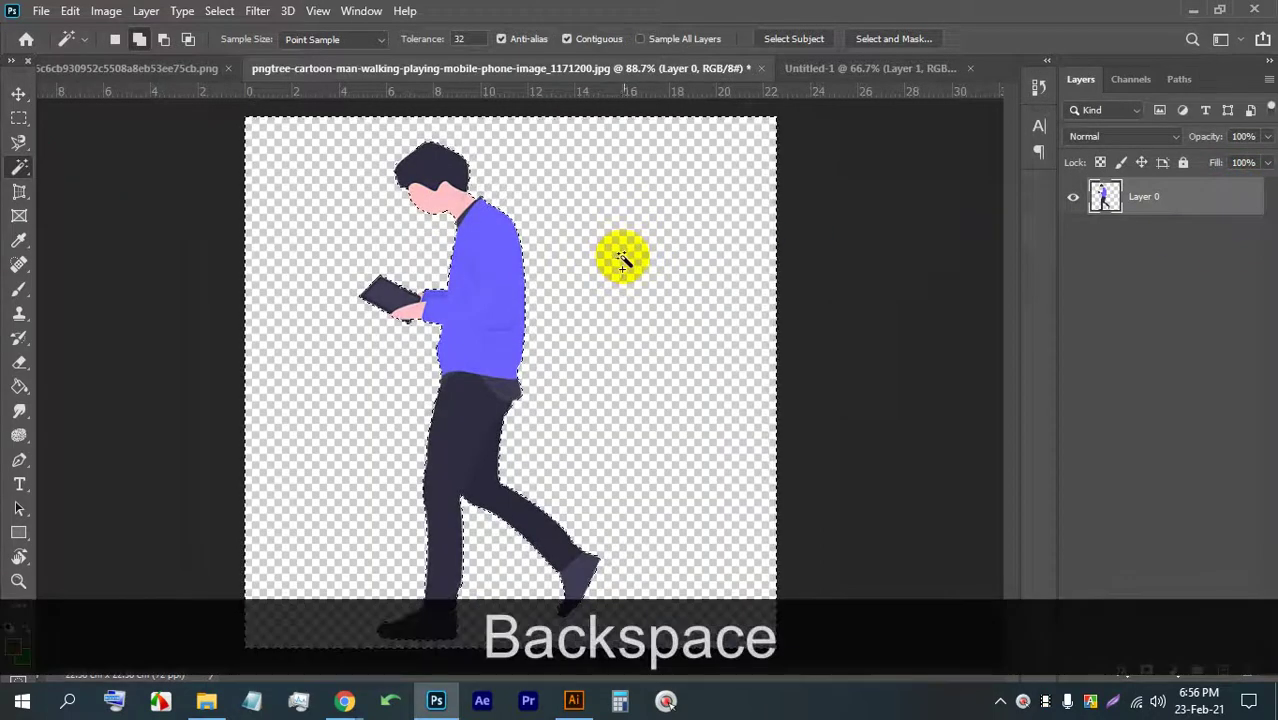
key("ctrl+d")
- Move the cut-out man into the Untitled-1 document and position him near the middle of the artboard
left_click(19, 93)
left_click_drag(471, 216, 531, 365)
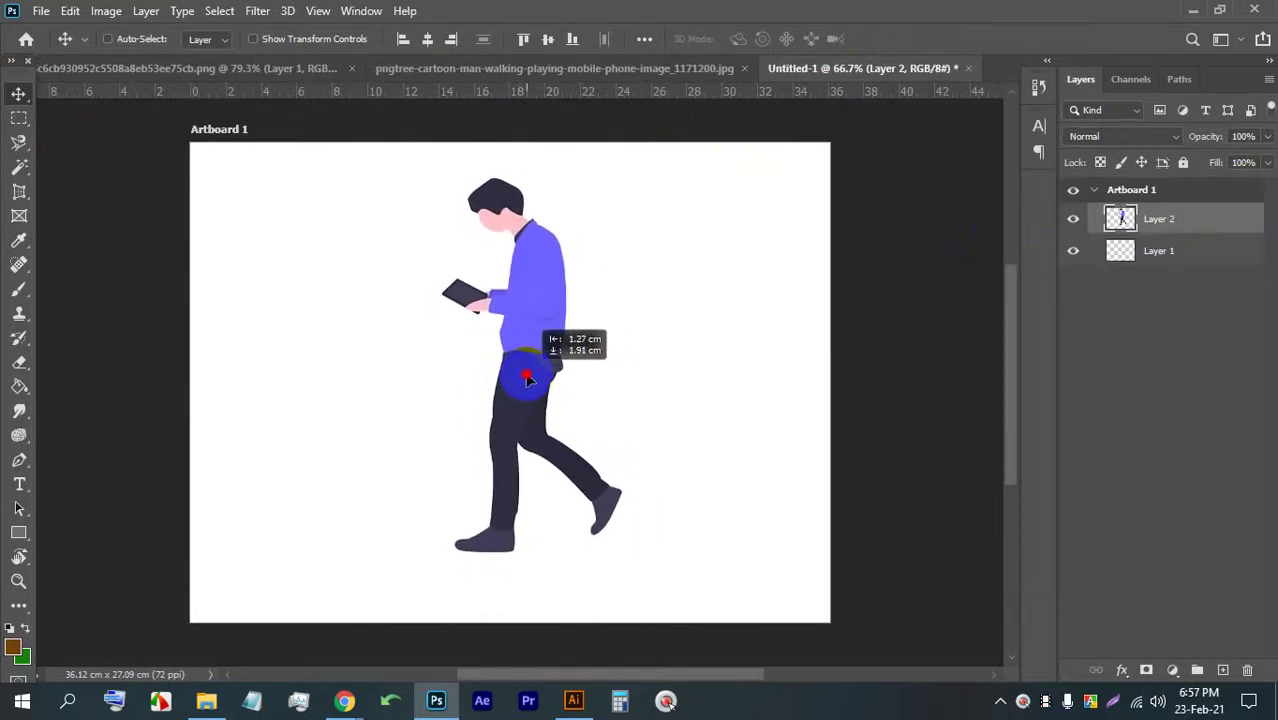
scroll(210, 272, "up", 1)
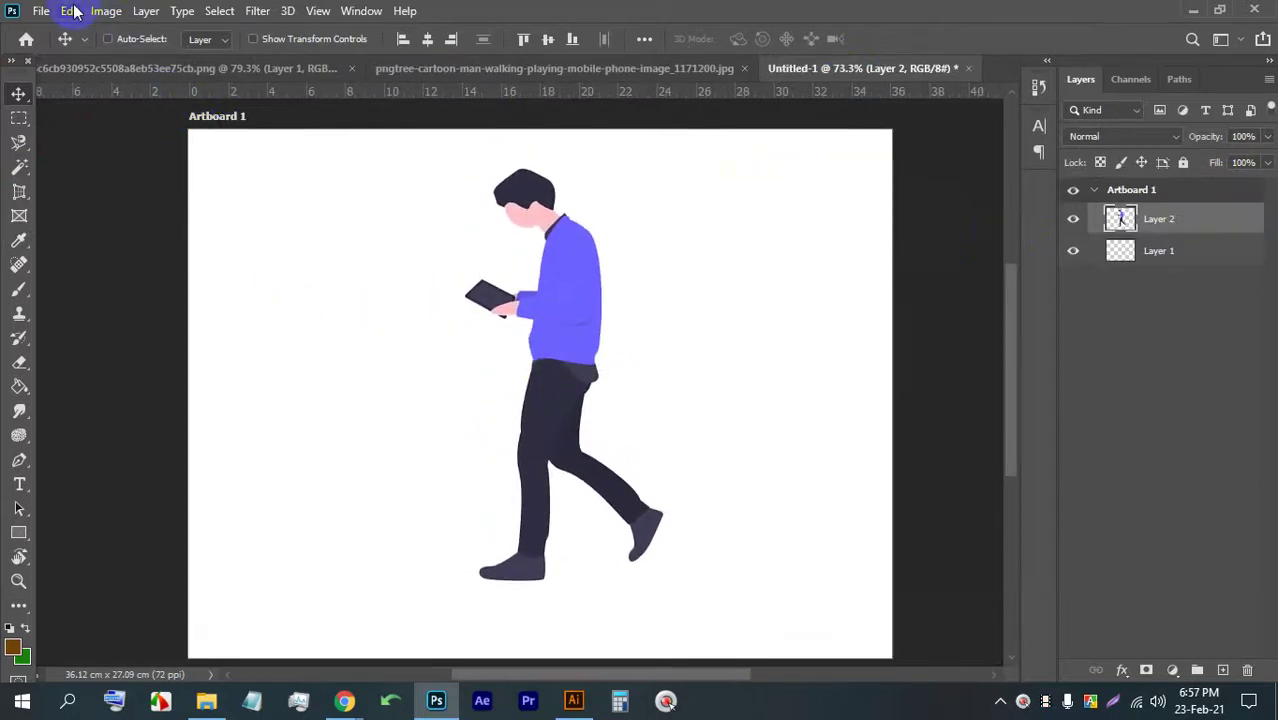
- Start Puppet Warp on the man's layer in the Untitled-1 document
left_click(72, 11)
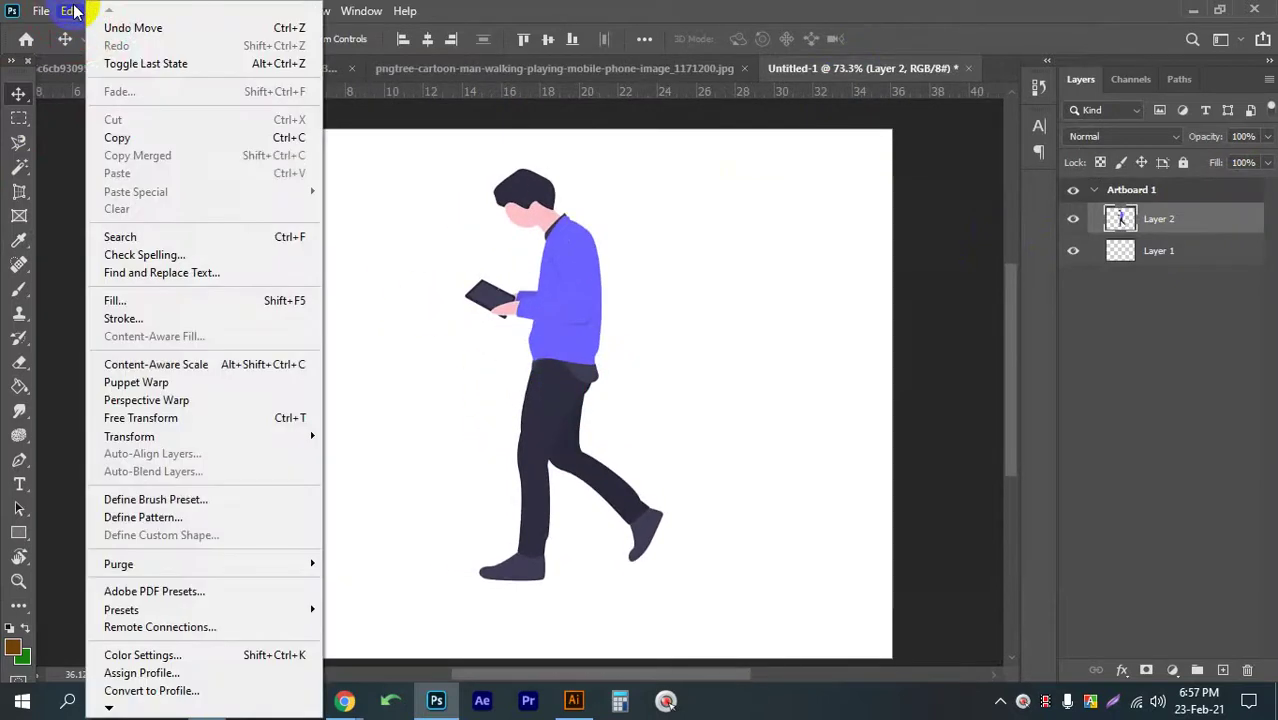
left_click(140, 383)
scroll(565, 135, "up", 2)
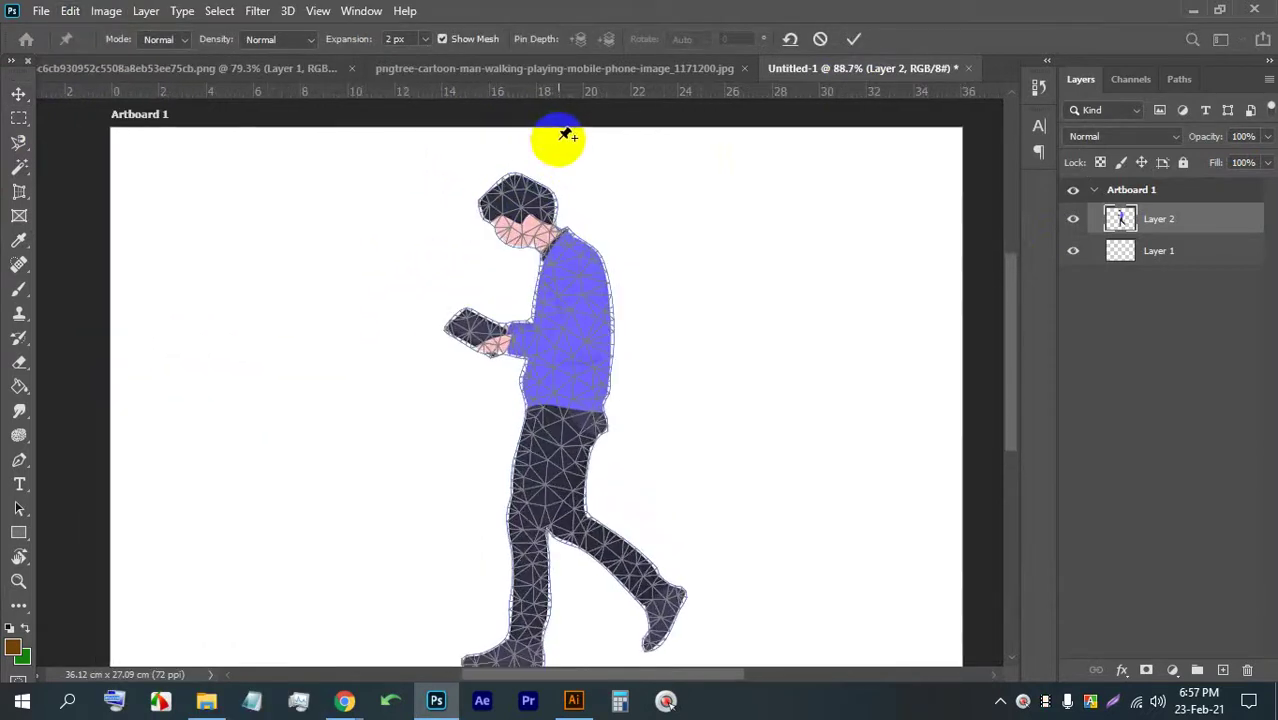
scroll(565, 135, "up", 2)
scroll(546, 210, "up", 3)
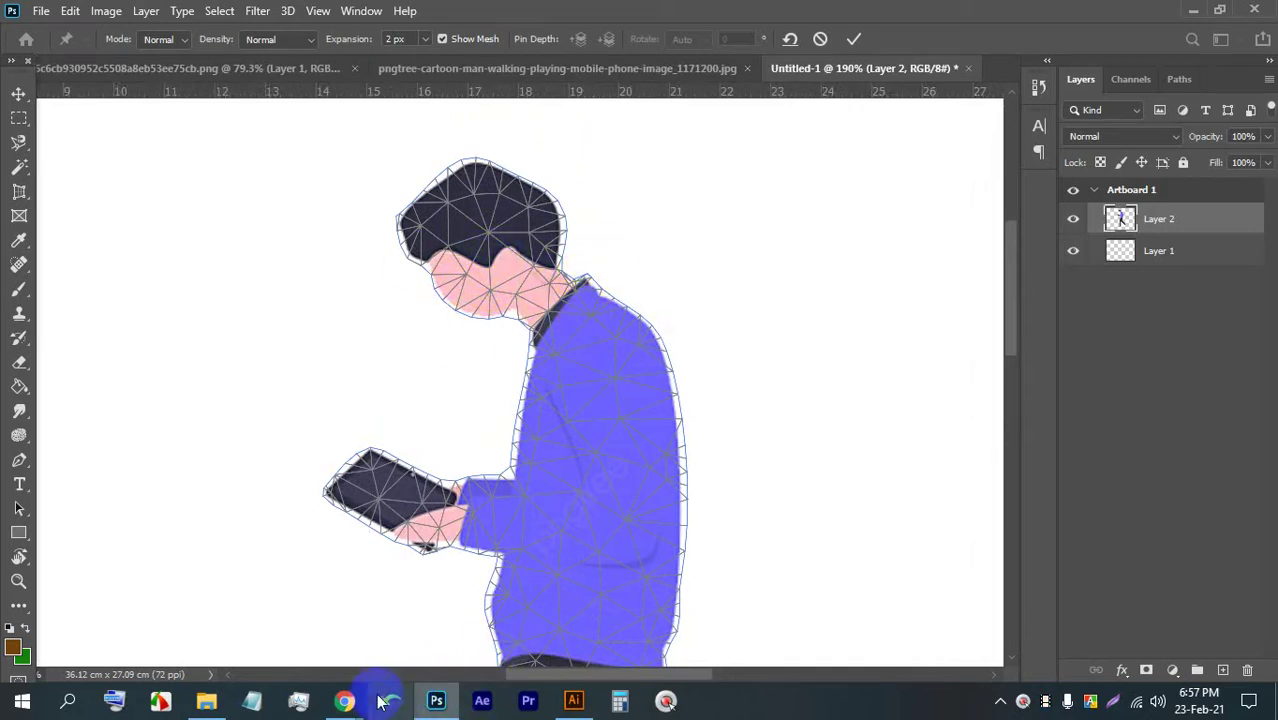
- Switch to the Google Meet call, admit the waiting participant, and return to Photoshop
mouse_move(344, 701)
left_click(243, 549)
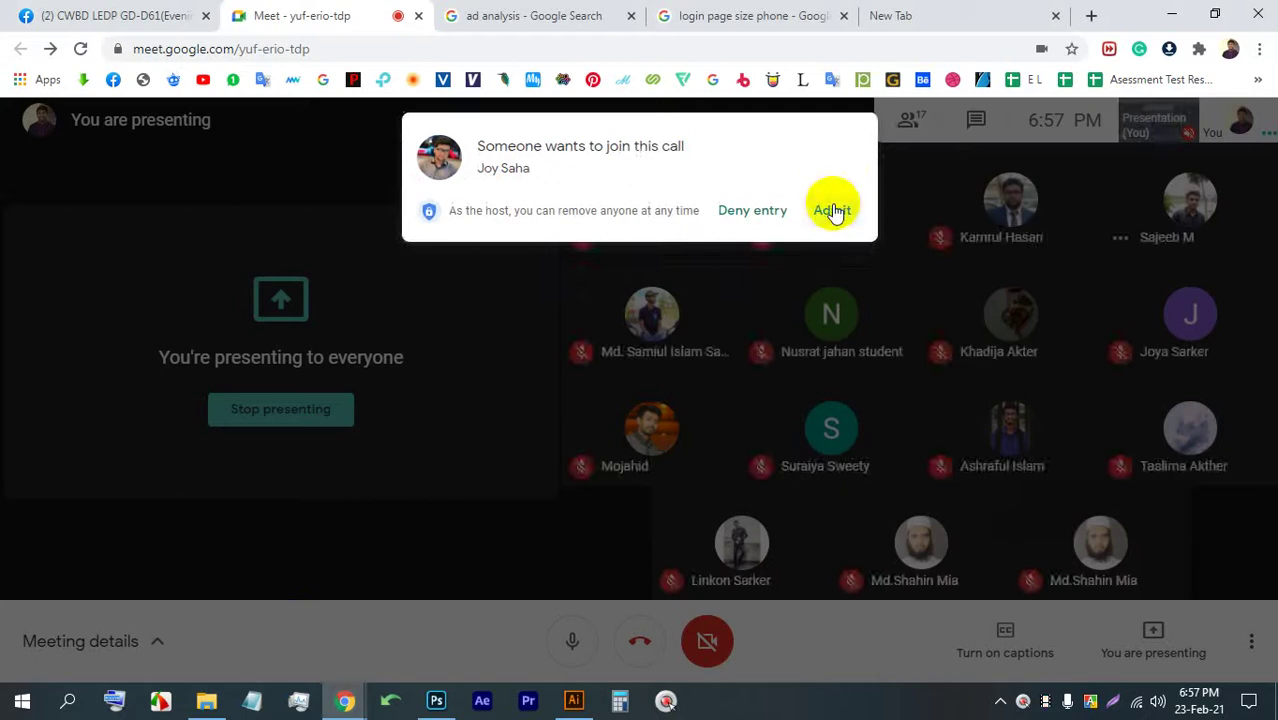
left_click(832, 210)
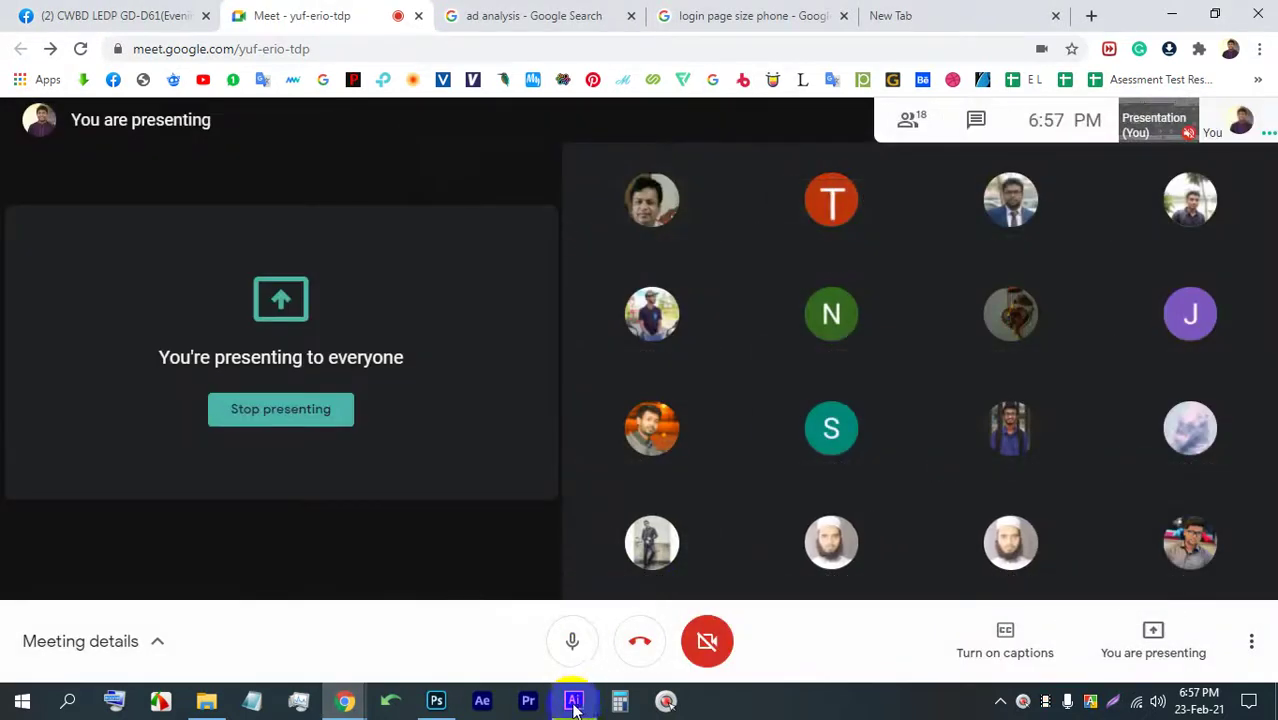
left_click(436, 701)
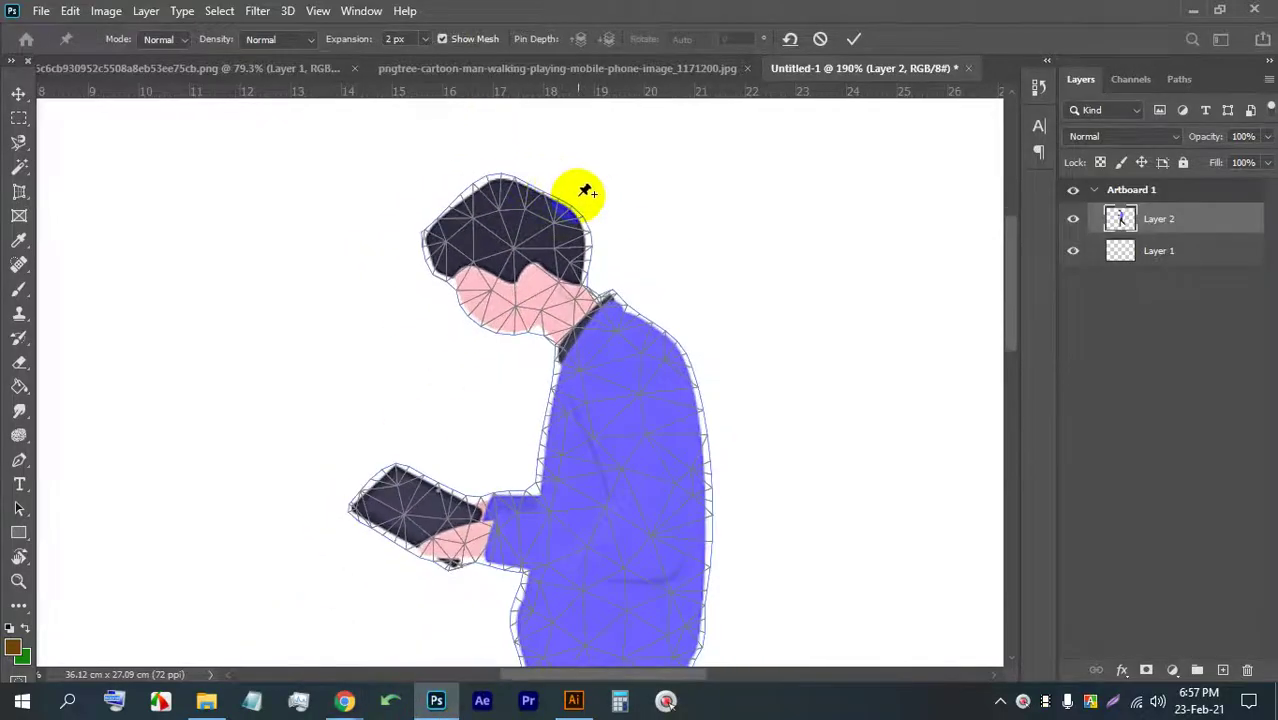
- Place a Puppet Warp pin on the man's upper back just below the collar
scroll(585, 190, "down", 3)
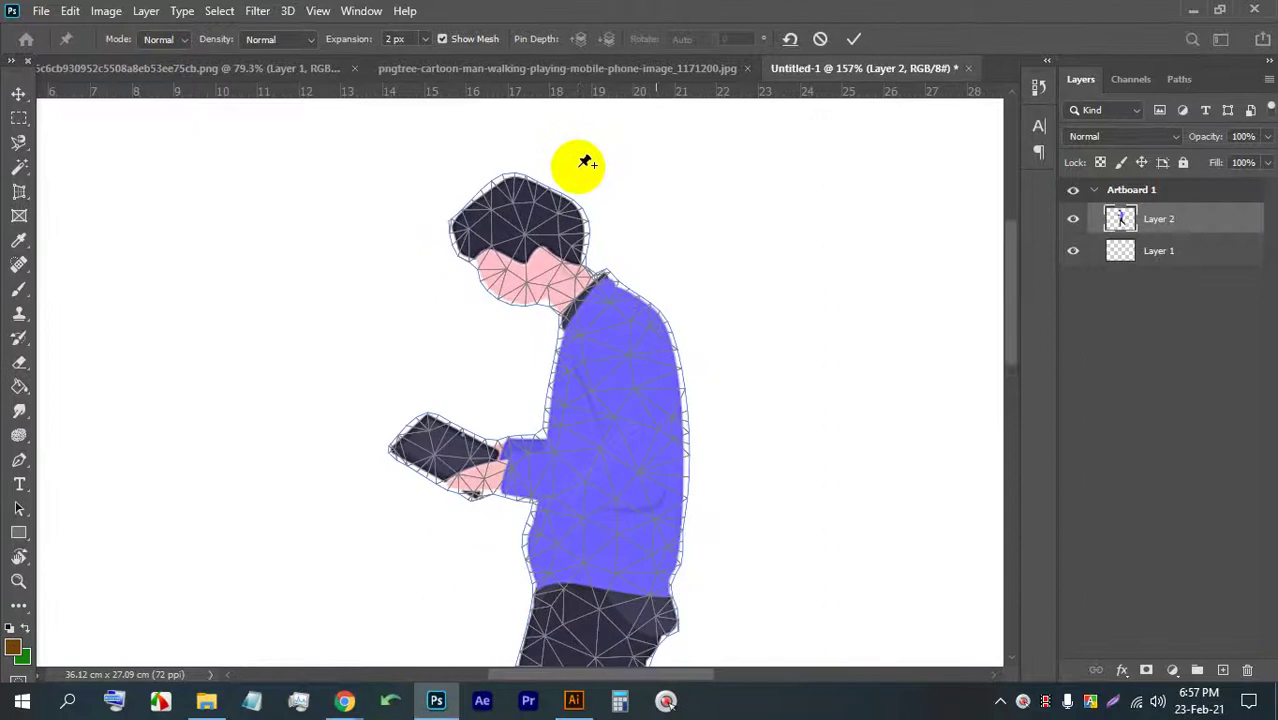
left_click(612, 300)
scroll(565, 215, "down", 2)
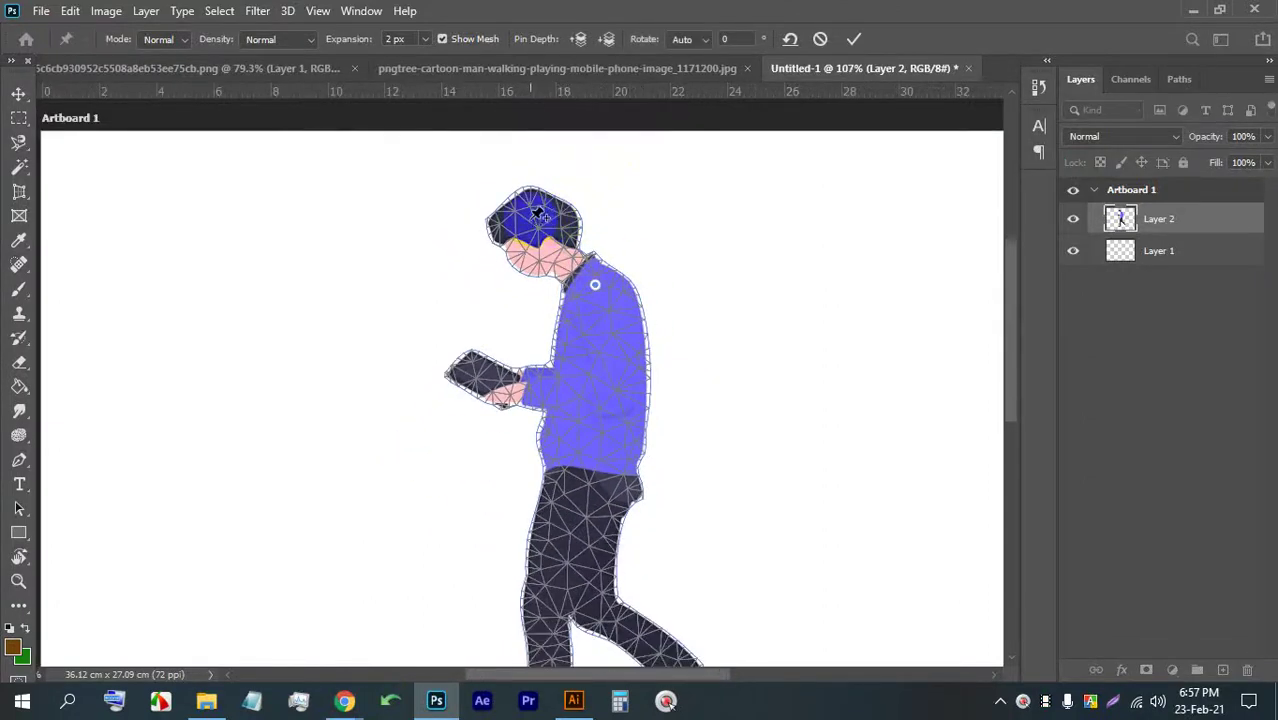
scroll(500, 183, "down", 1)
left_click(510, 201)
mouse_move(510, 201)
left_mouse_down()
mouse_move(563, 213)
mouse_move(516, 200)
left_mouse_up()
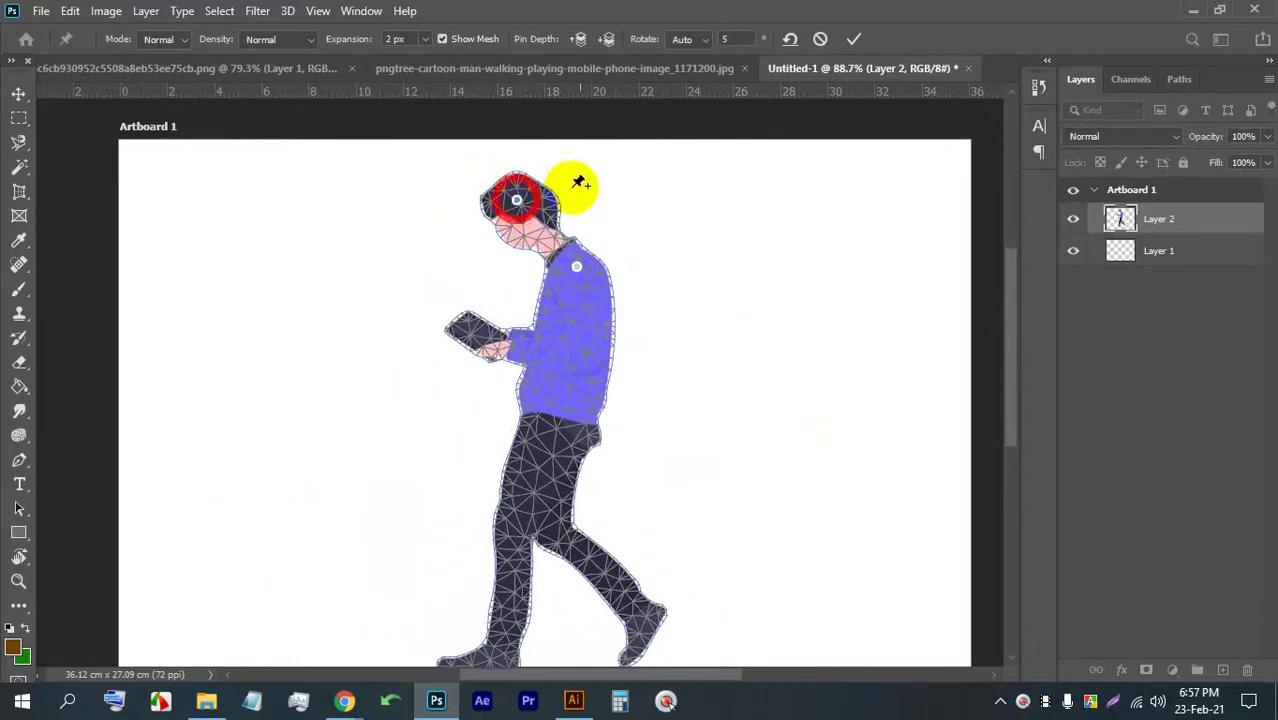
key("ctrl+z")
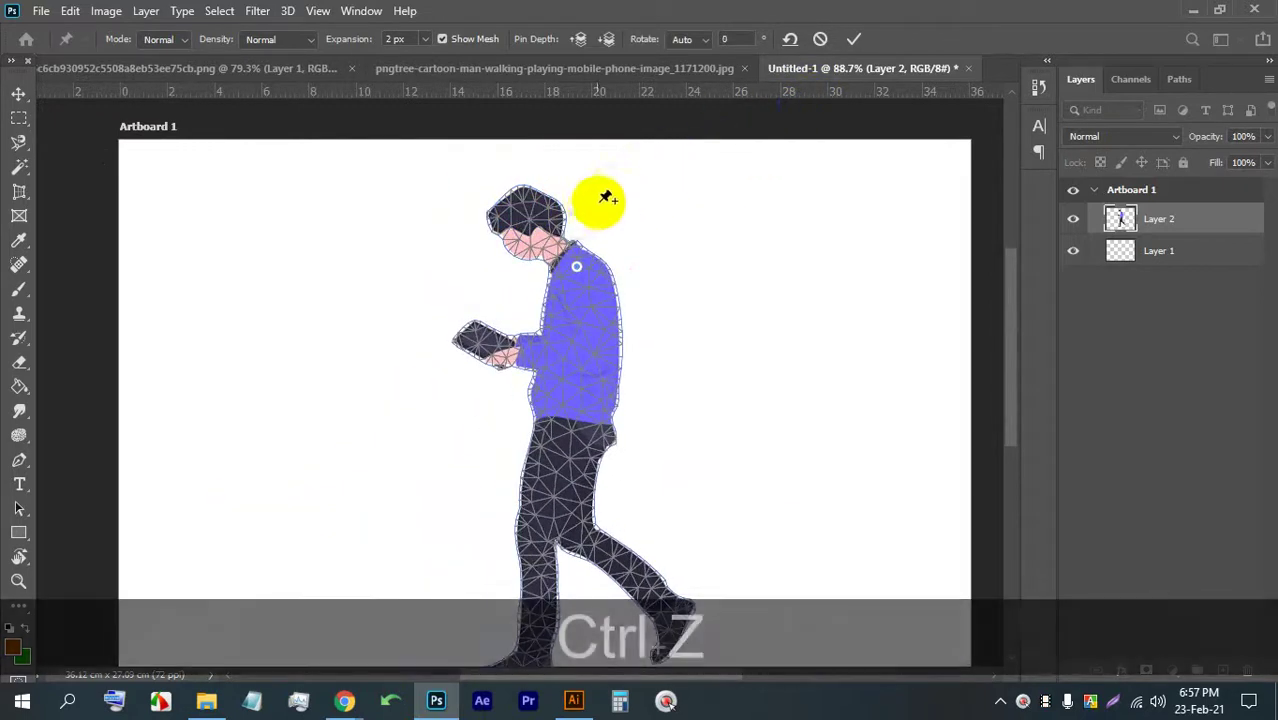
- Pin the man's waist, then pin his head and tilt it backward so he looks ahead
scroll(570, 240, "down", 1)
scroll(562, 278, "up", 4)
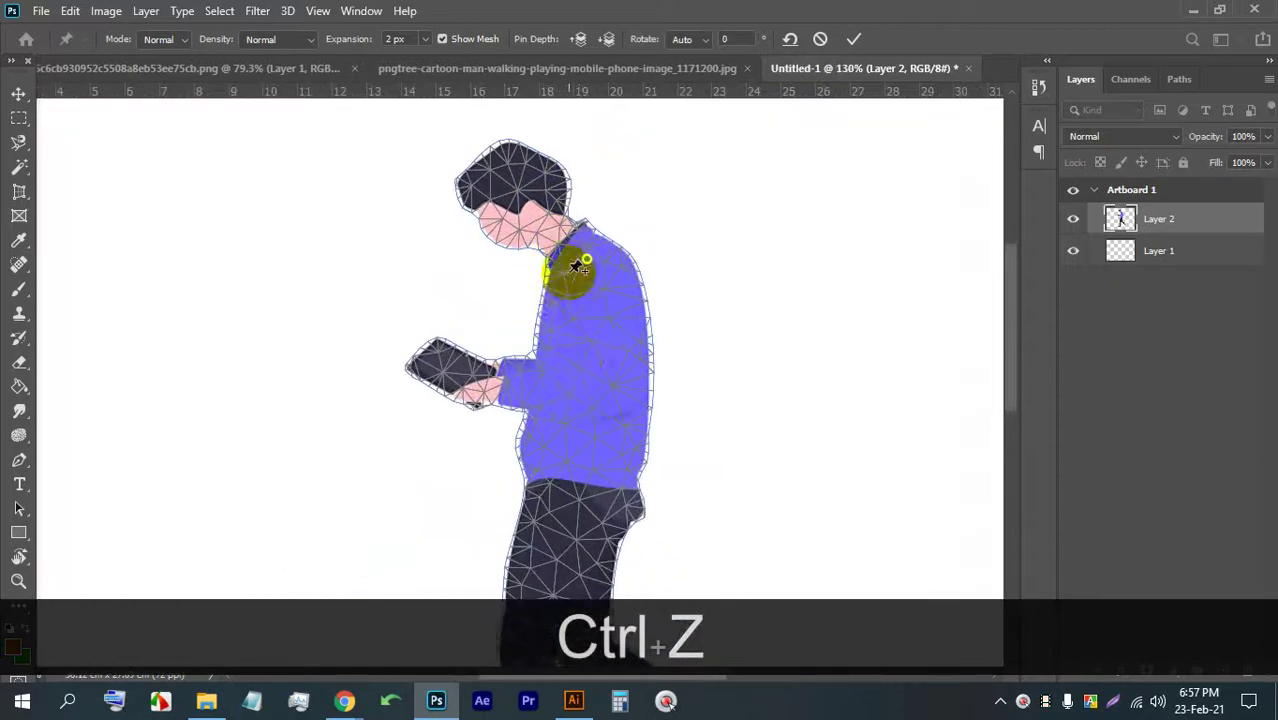
left_click(585, 466)
left_click_drag(520, 178, 550, 183)
scroll(583, 193, "down", 3)
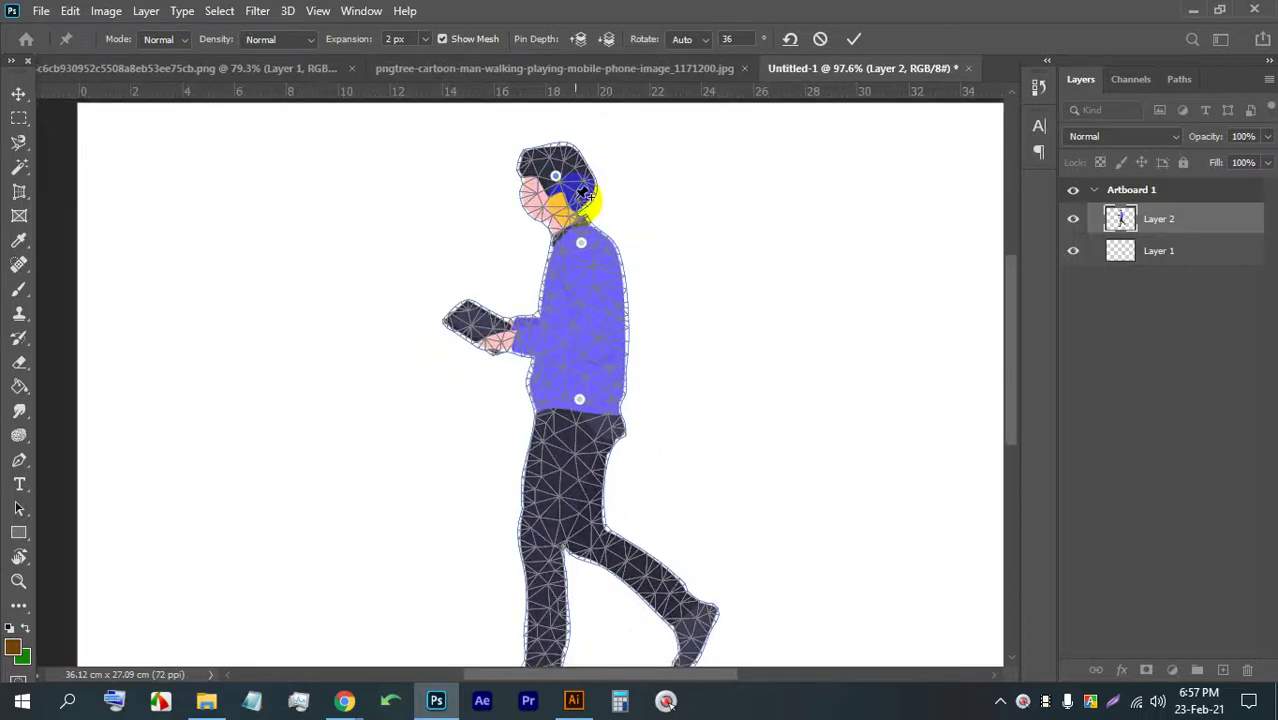
- Place a Puppet Warp pin on the upper part of the man's rear leg
scroll(583, 193, "down", 2)
scroll(590, 570, "up", 6)
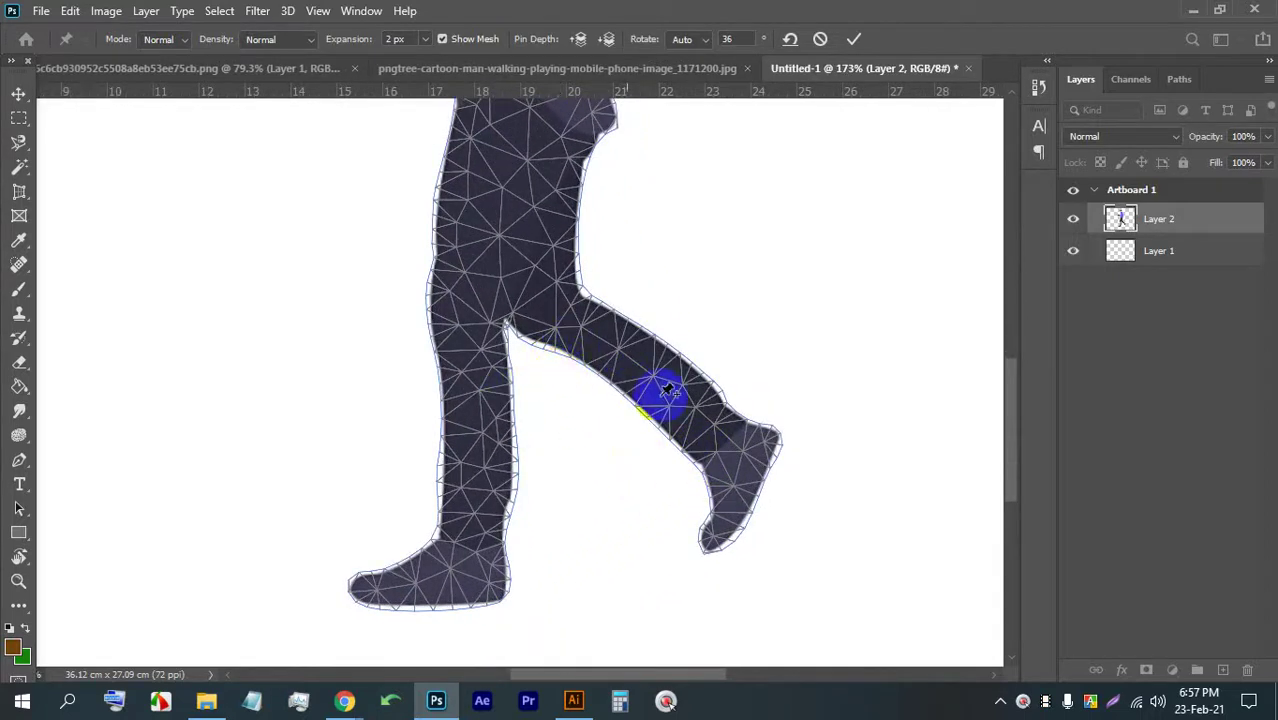
left_click(555, 310)
left_click_drag(728, 437, 741, 479)
left_click(730, 468)
key("ctrl+z")
key("ctrl+z")
key("ctrl+z")
key("ctrl+z")
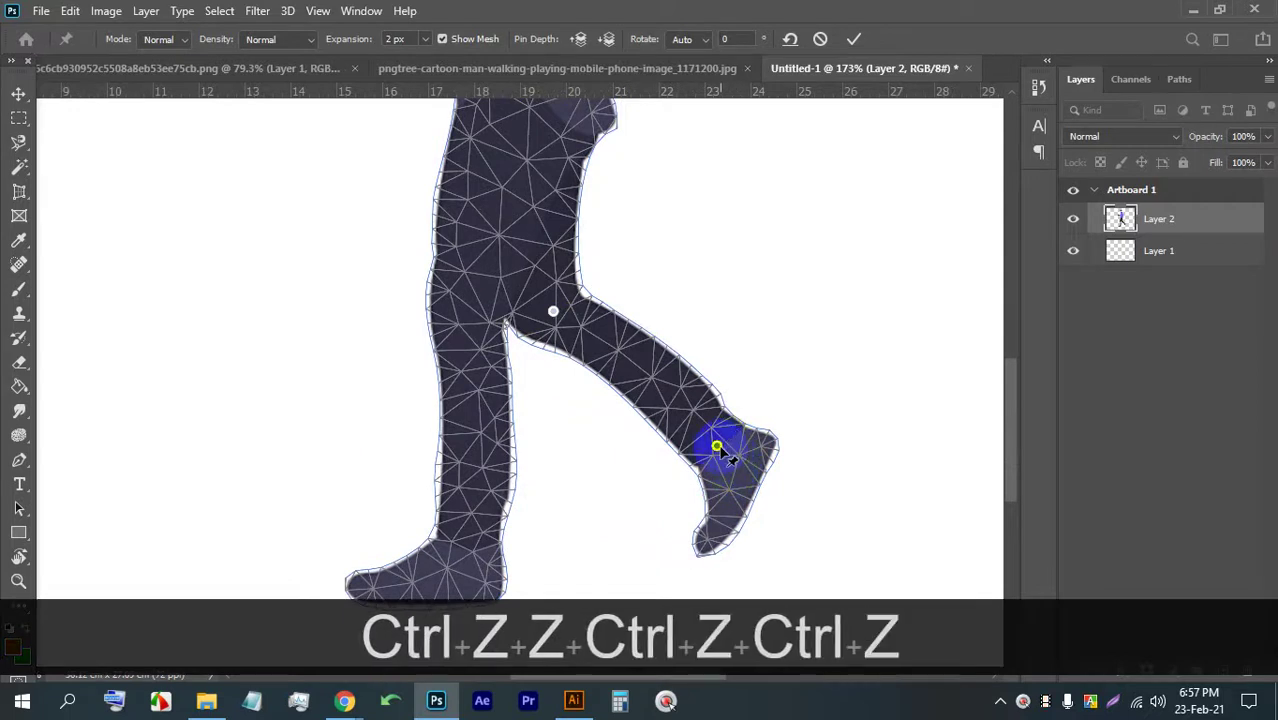
key("alt")
- Swing the man's rear foot down and forward beneath his body with a Puppet Warp ankle pin, and pin its toe
left_click_drag(745, 481, 576, 593)
scroll(639, 530, "down", 5)
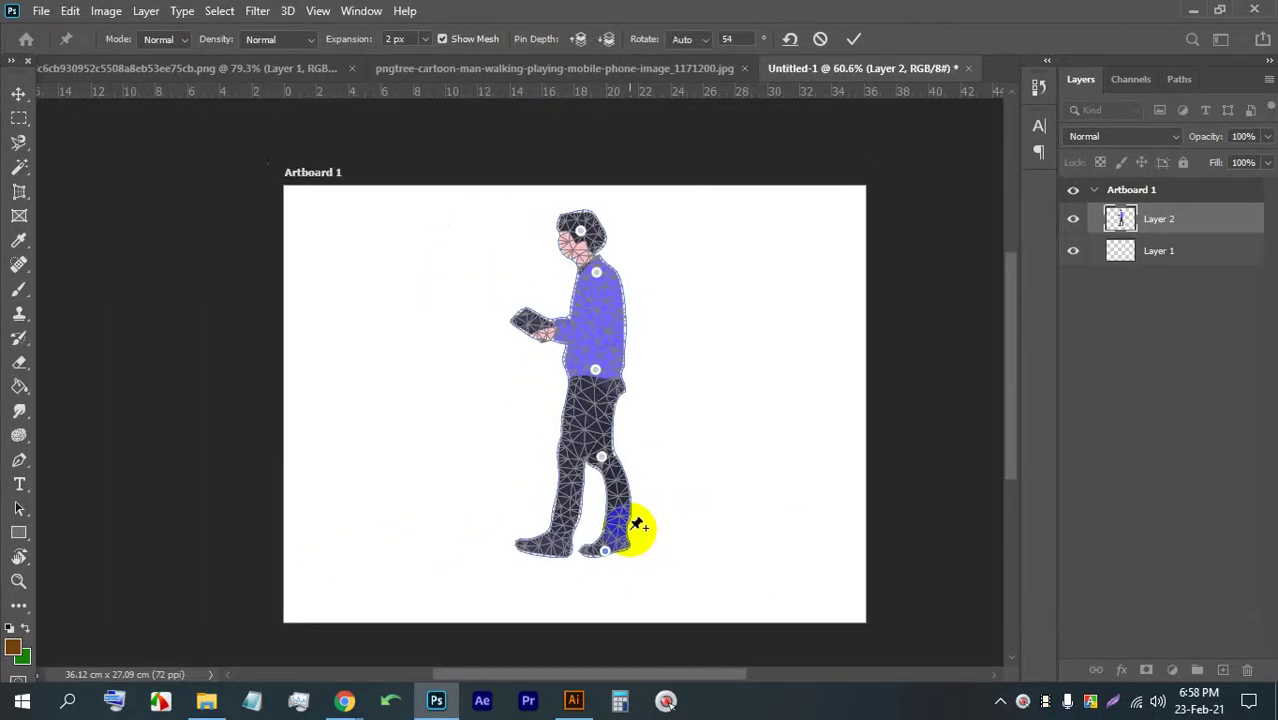
scroll(632, 536, "up", 5)
left_click_drag(628, 441, 617, 452)
left_click_drag(626, 536, 620, 563)
- Place a Puppet Warp pin on the man's rear lower leg and apply the warp
scroll(608, 562, "down", 5)
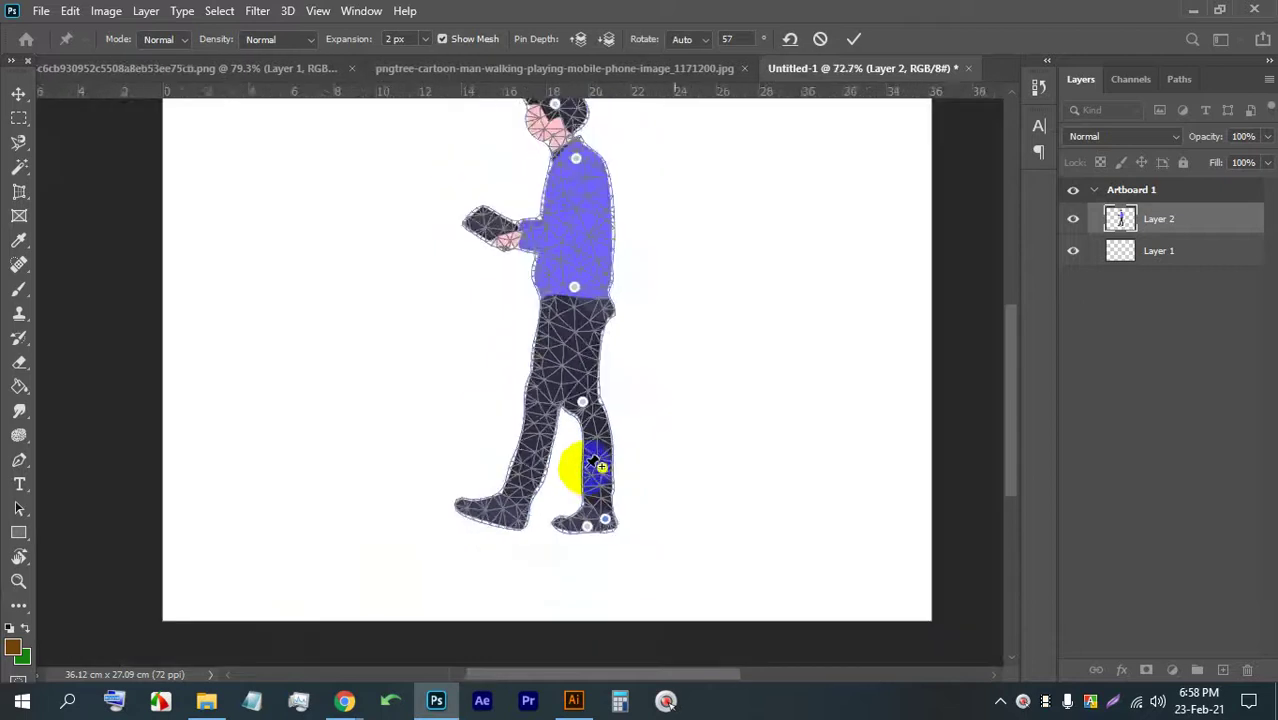
left_click(584, 413)
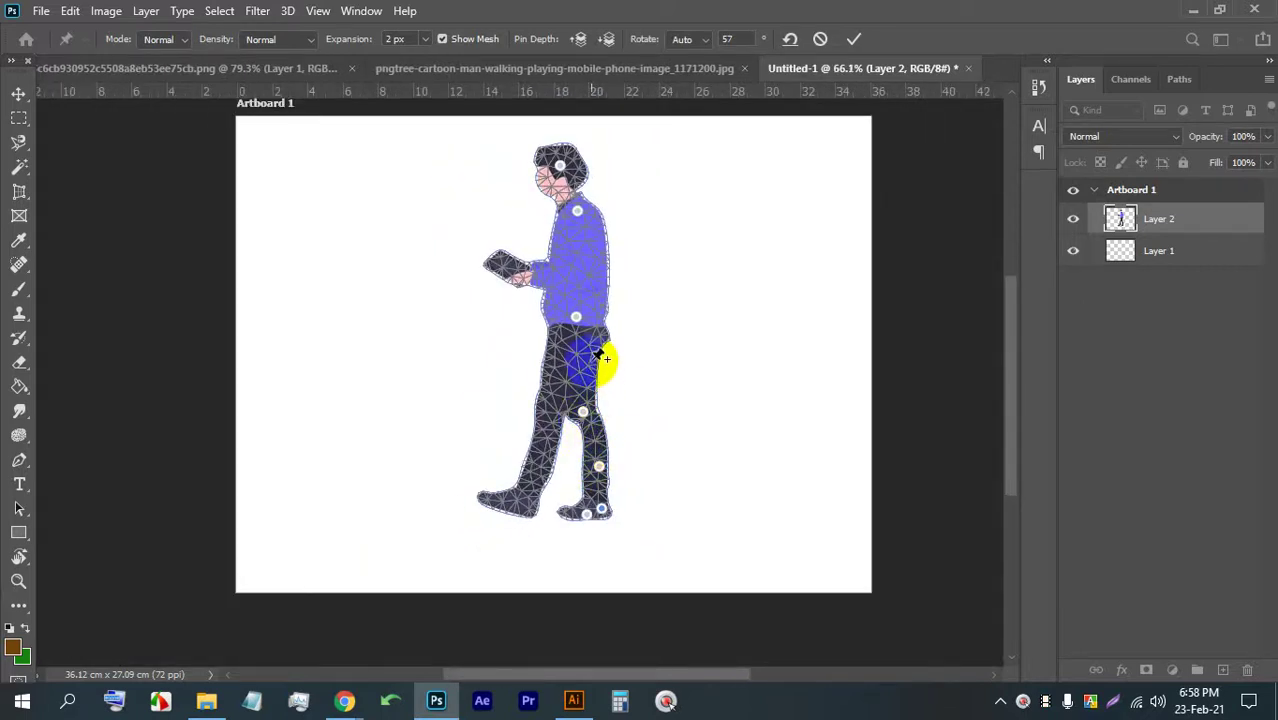
left_click(72, 12)
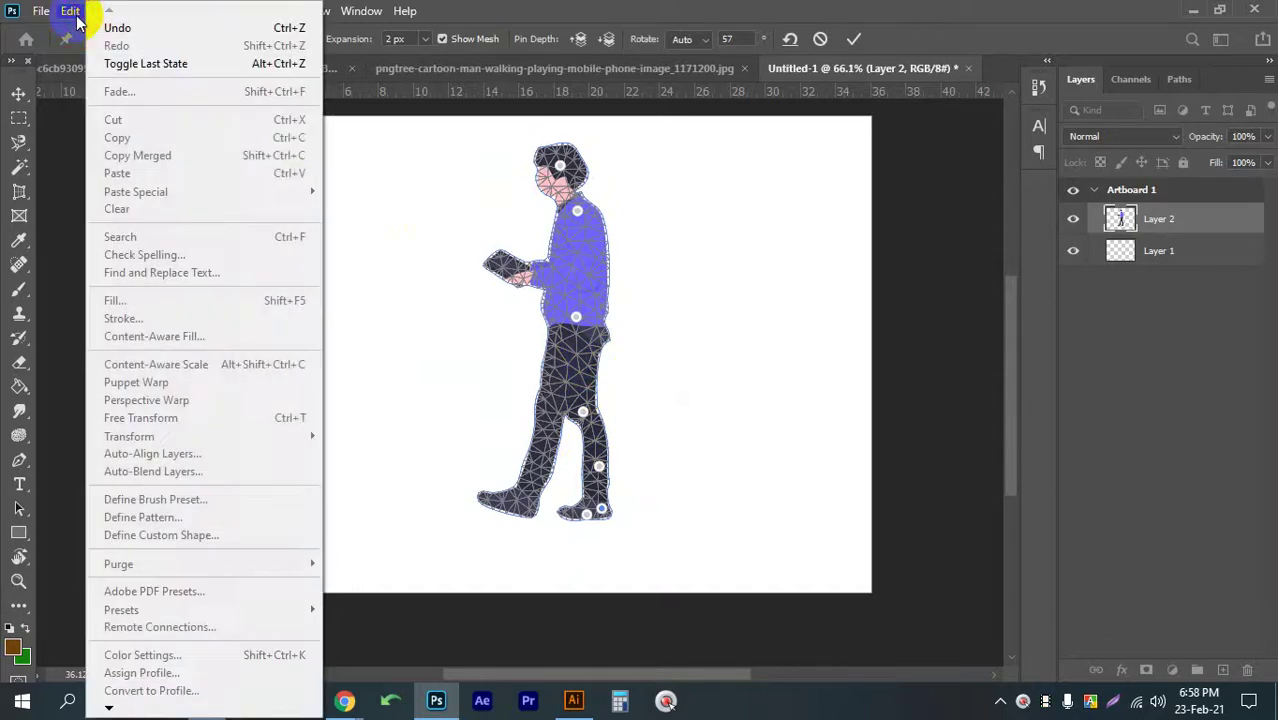
left_click(848, 40)
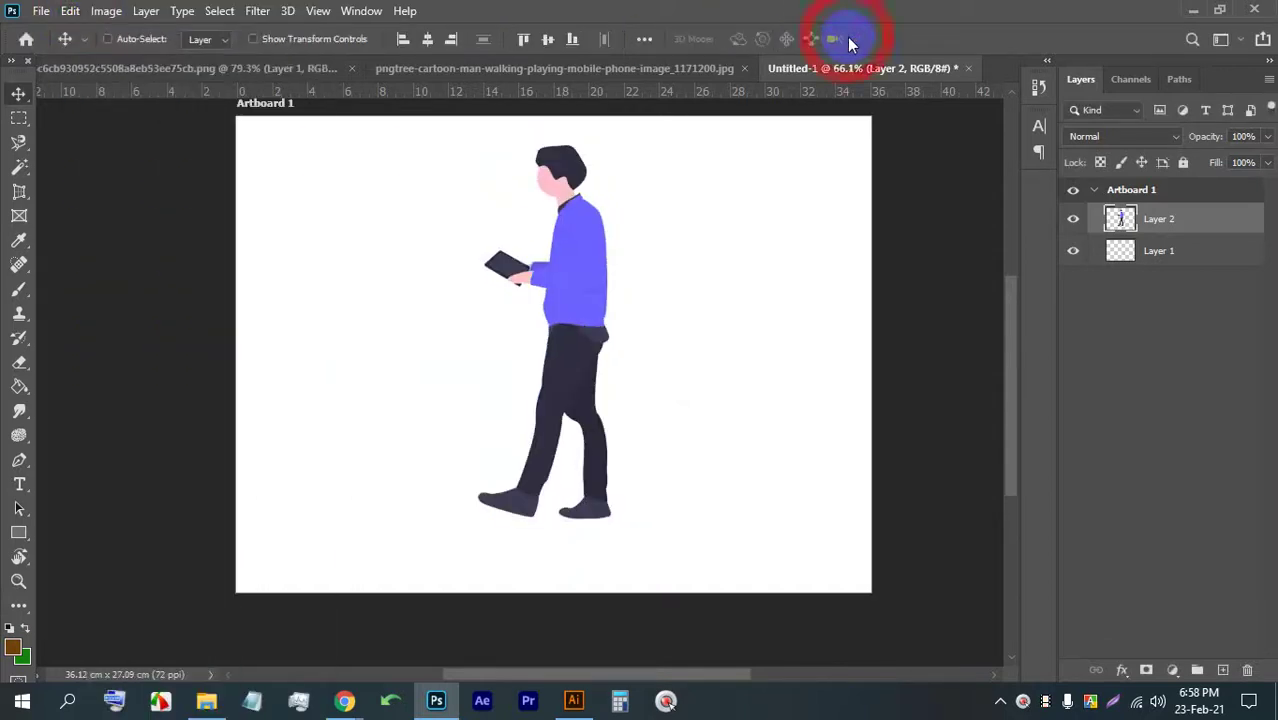
- Undo and redo the Puppet Warp to compare the man's original and new poses
left_click(71, 14)
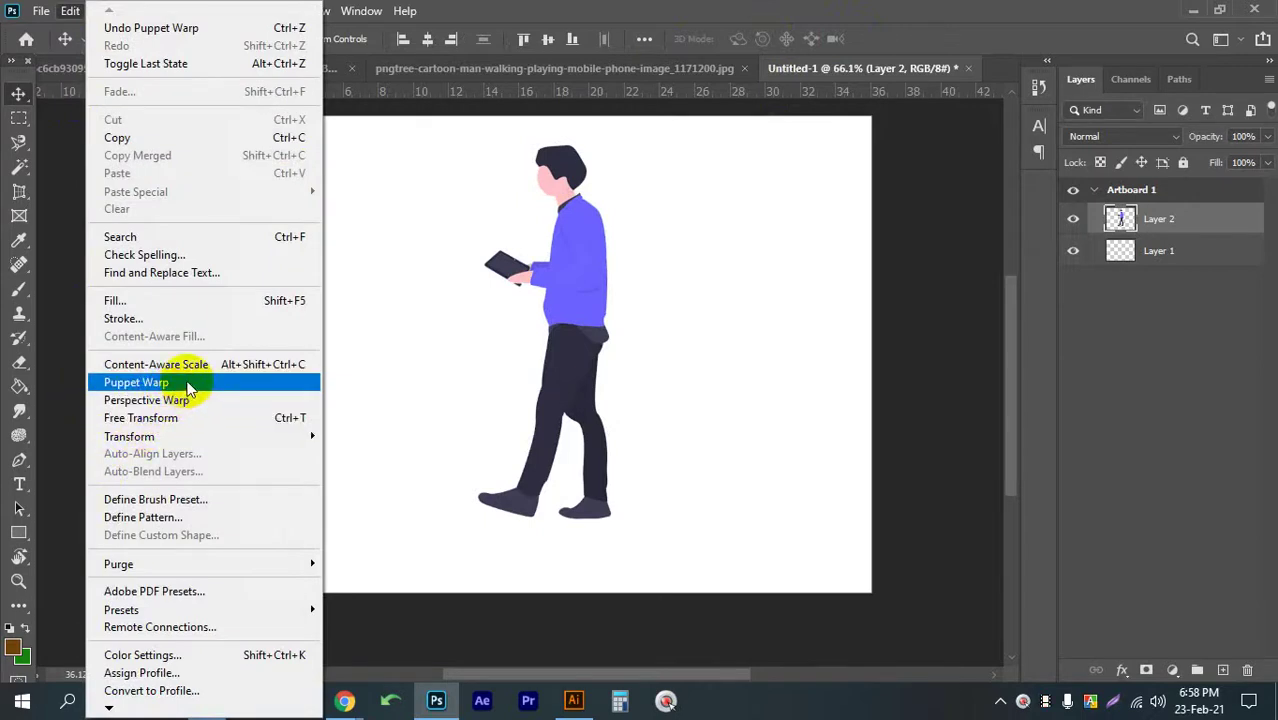
left_click(571, 279)
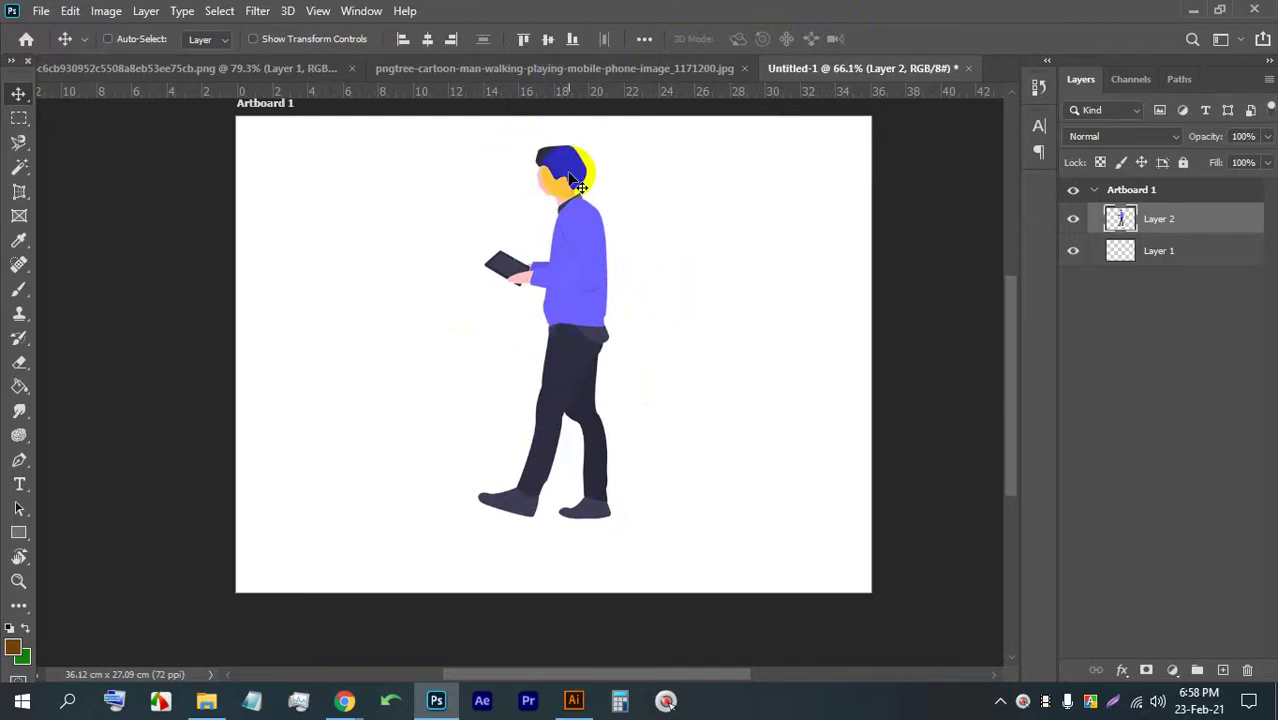
left_click(18, 338)
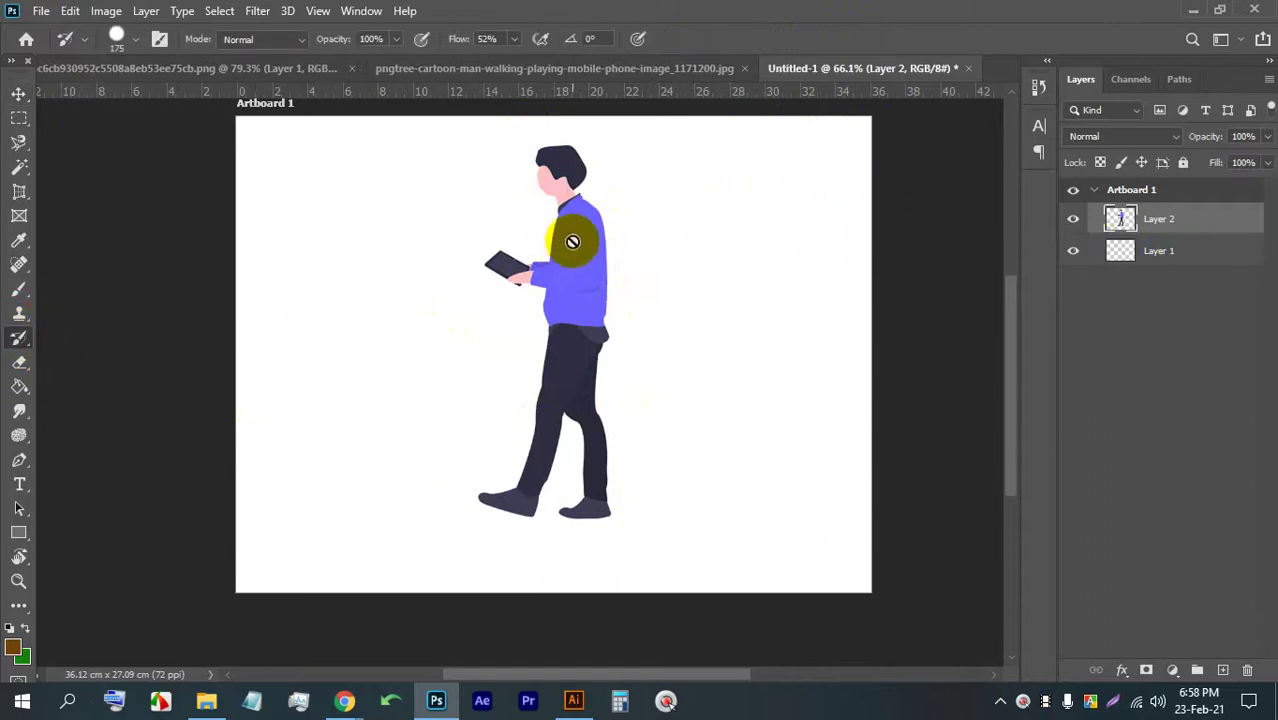
key("ctrl+z")
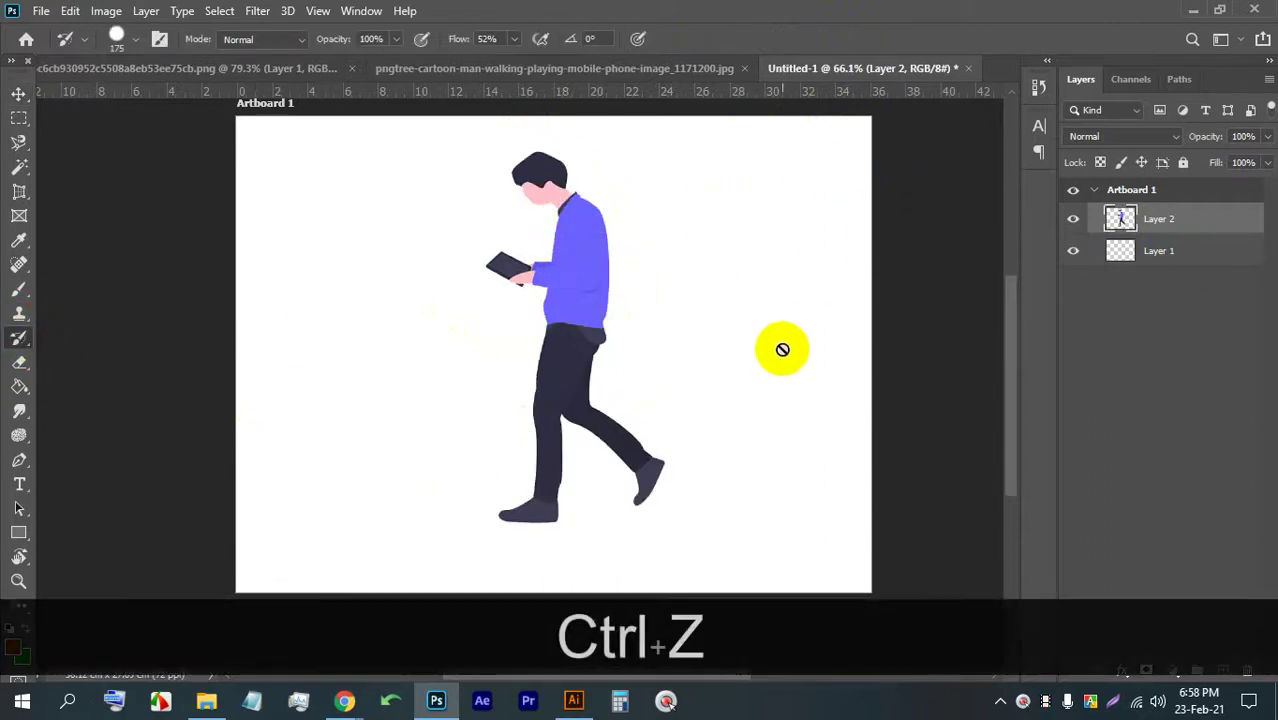
key("ctrl+shift+z")
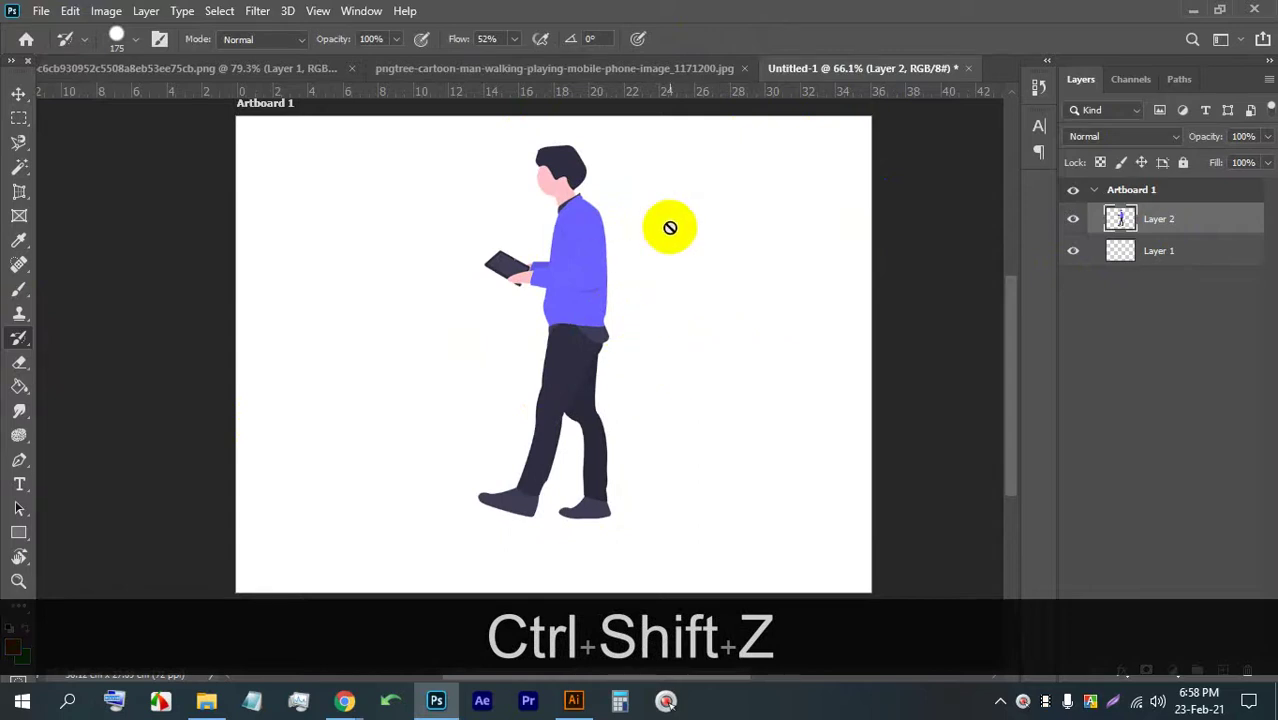
- Switch to Chrome and search Google Images for "model" from the new tab
mouse_move(342, 703)
left_click(313, 627)
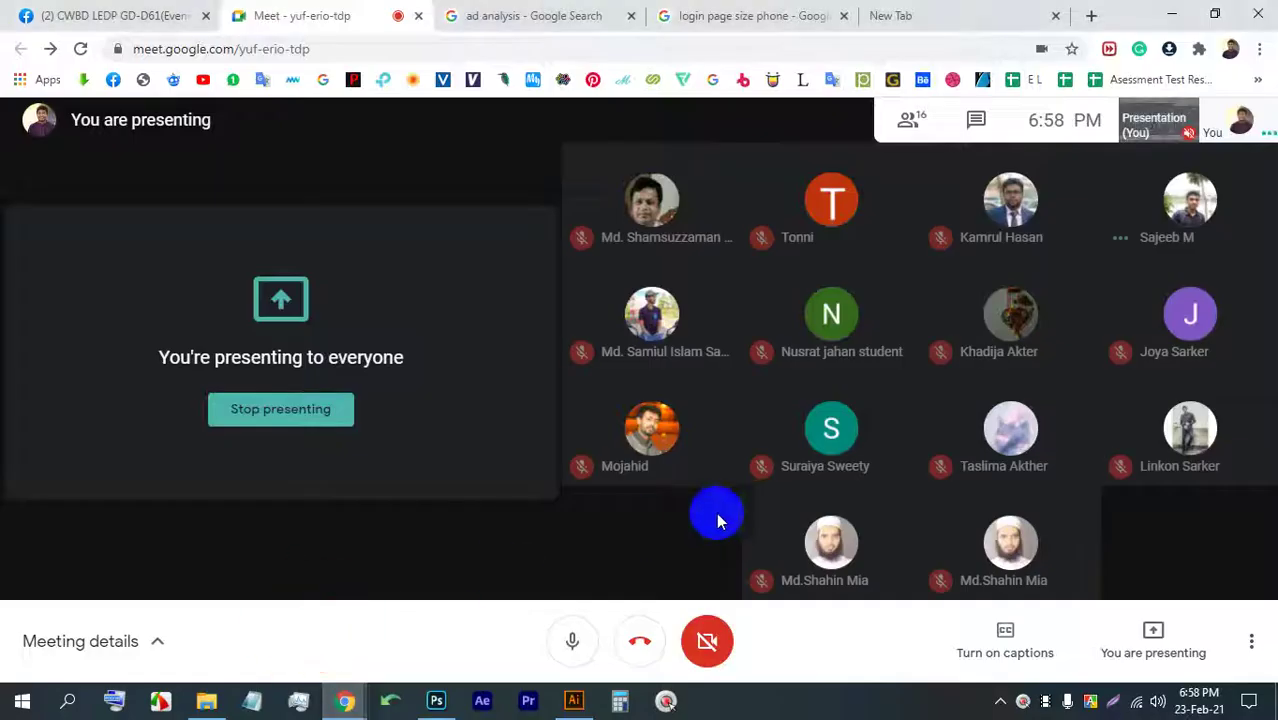
left_click(618, 18)
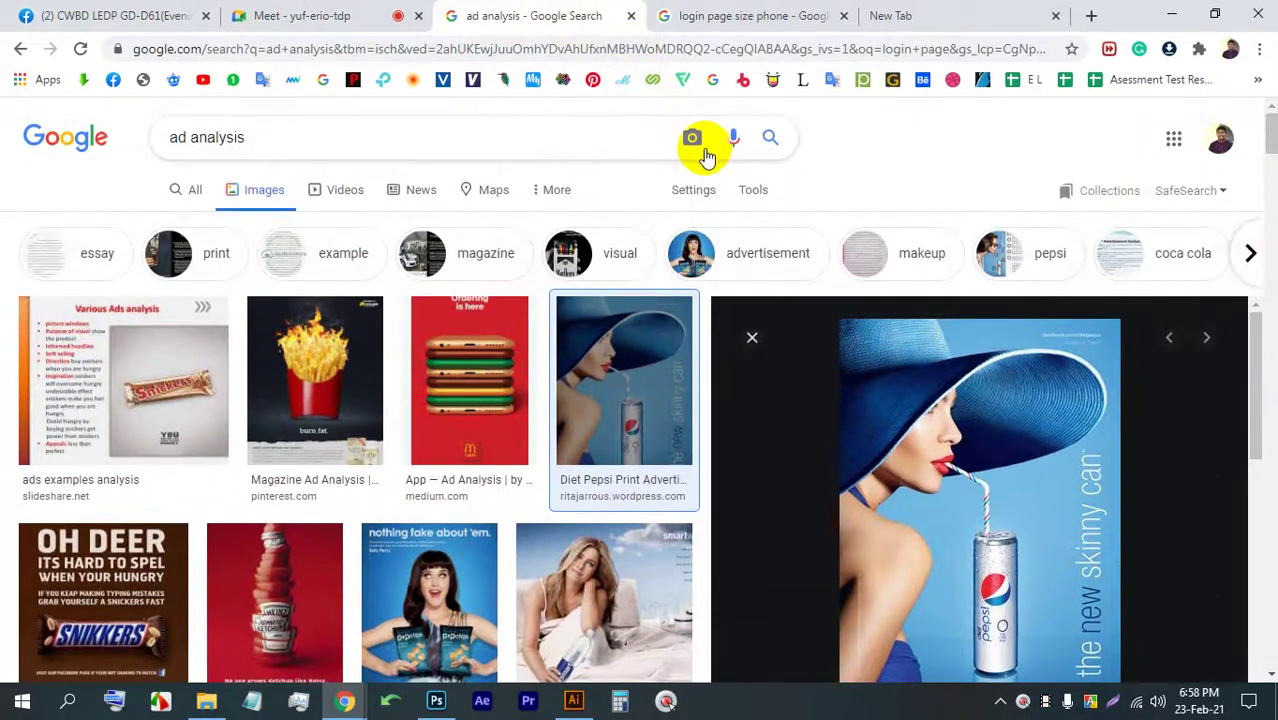
left_click(948, 10)
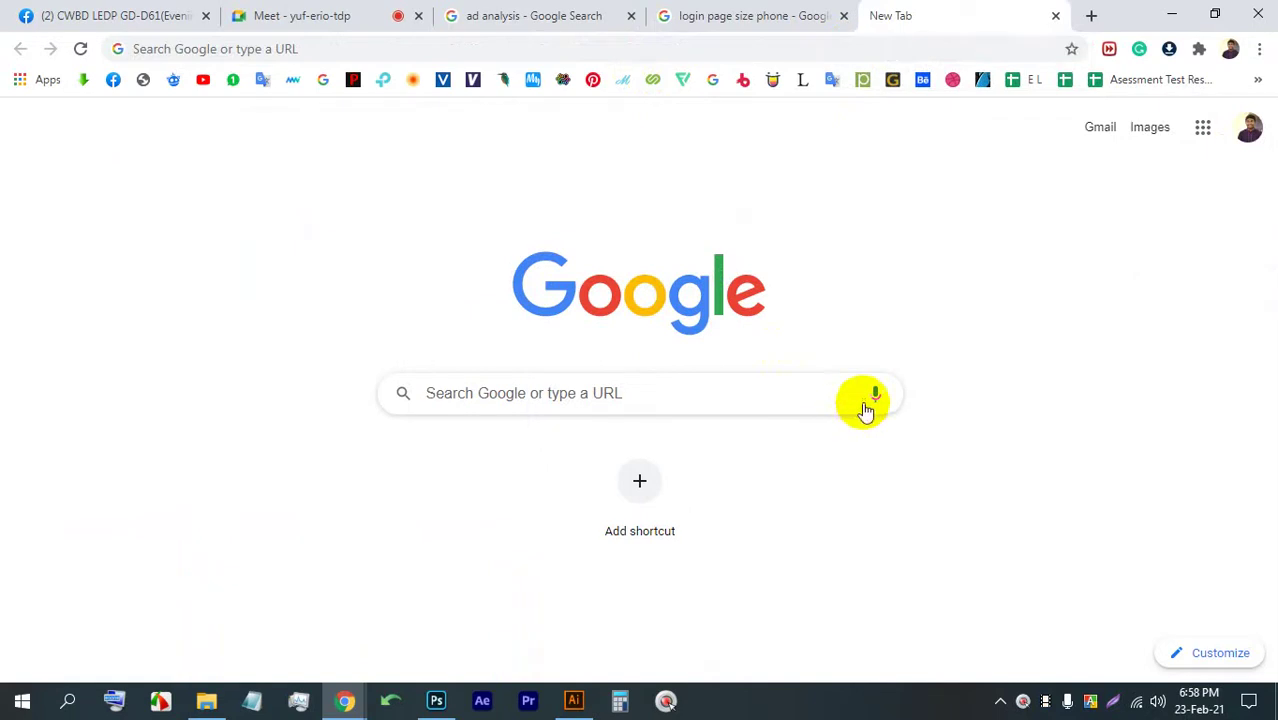
left_click(836, 396)
type("model")
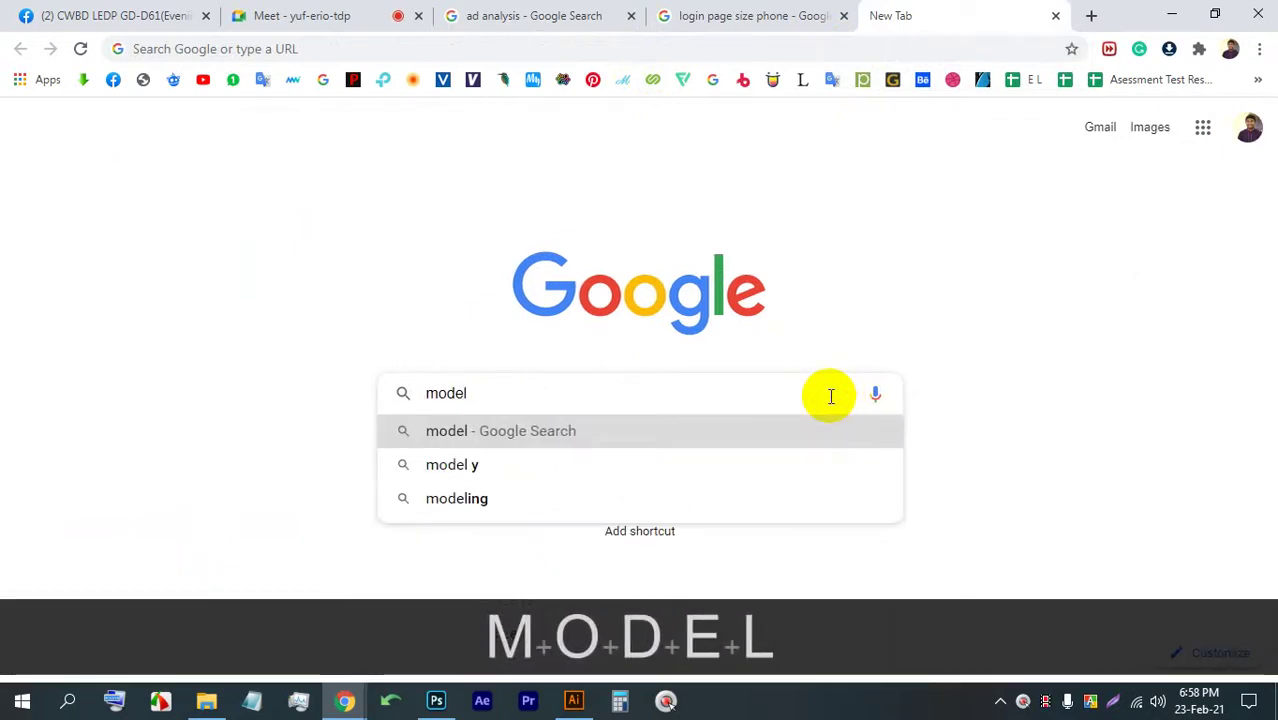
key("Return")
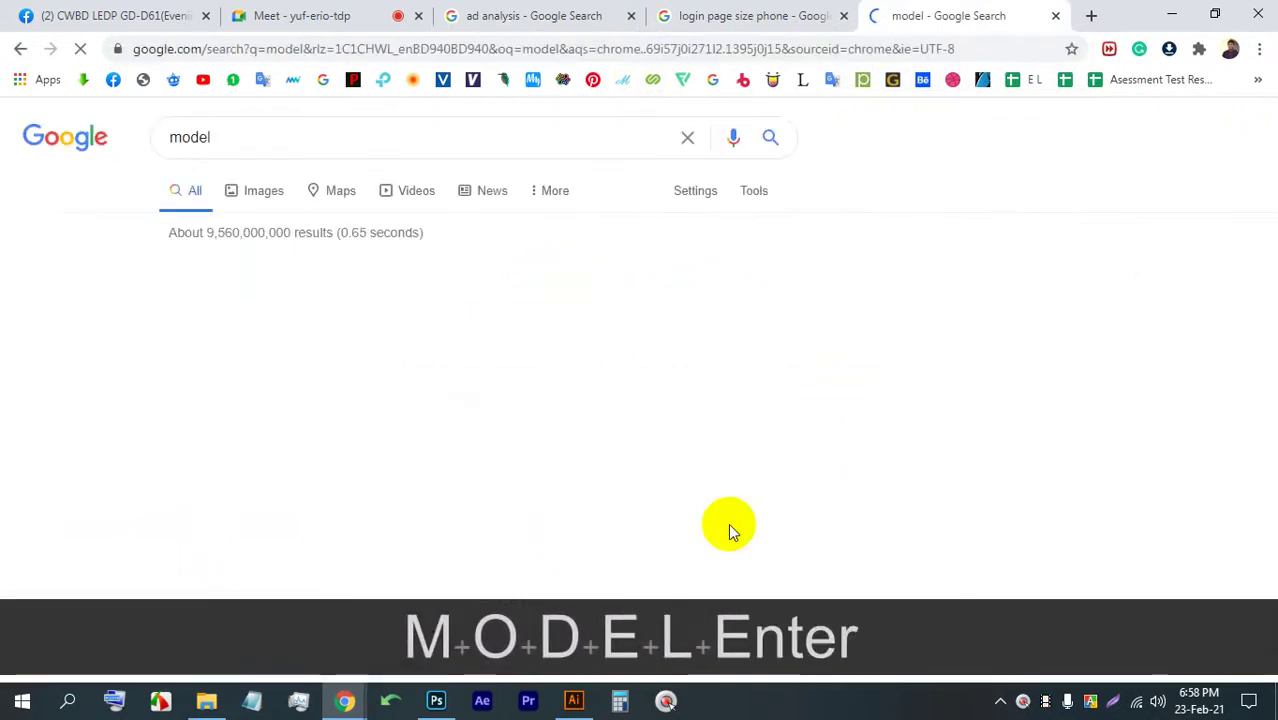
left_click(254, 187)
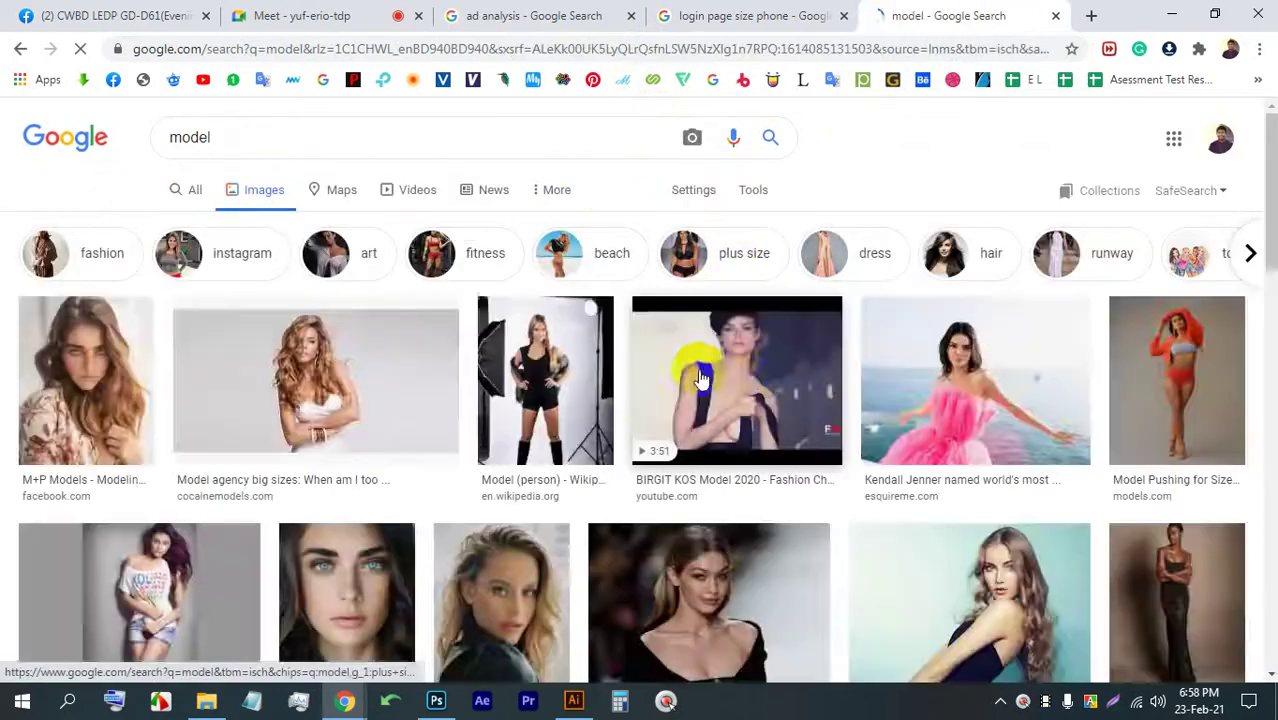
- Preview the male model in jeans from the image results and look through its related images
scroll(850, 385, "down", 7)
scroll(715, 383, "down", 6)
scroll(645, 390, "up", 3)
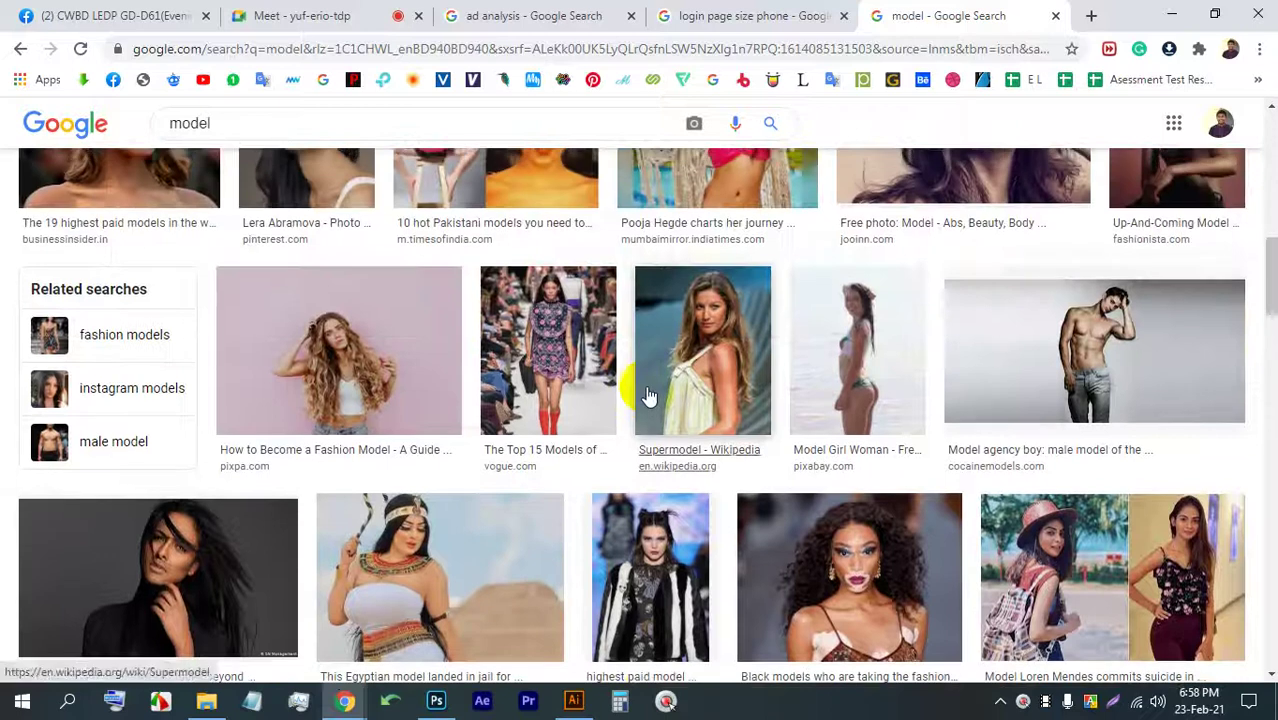
scroll(656, 371, "down", 1)
left_click(1091, 256)
scroll(1041, 337, "down", 5)
scroll(958, 405, "up", 2)
scroll(1013, 375, "down", 5)
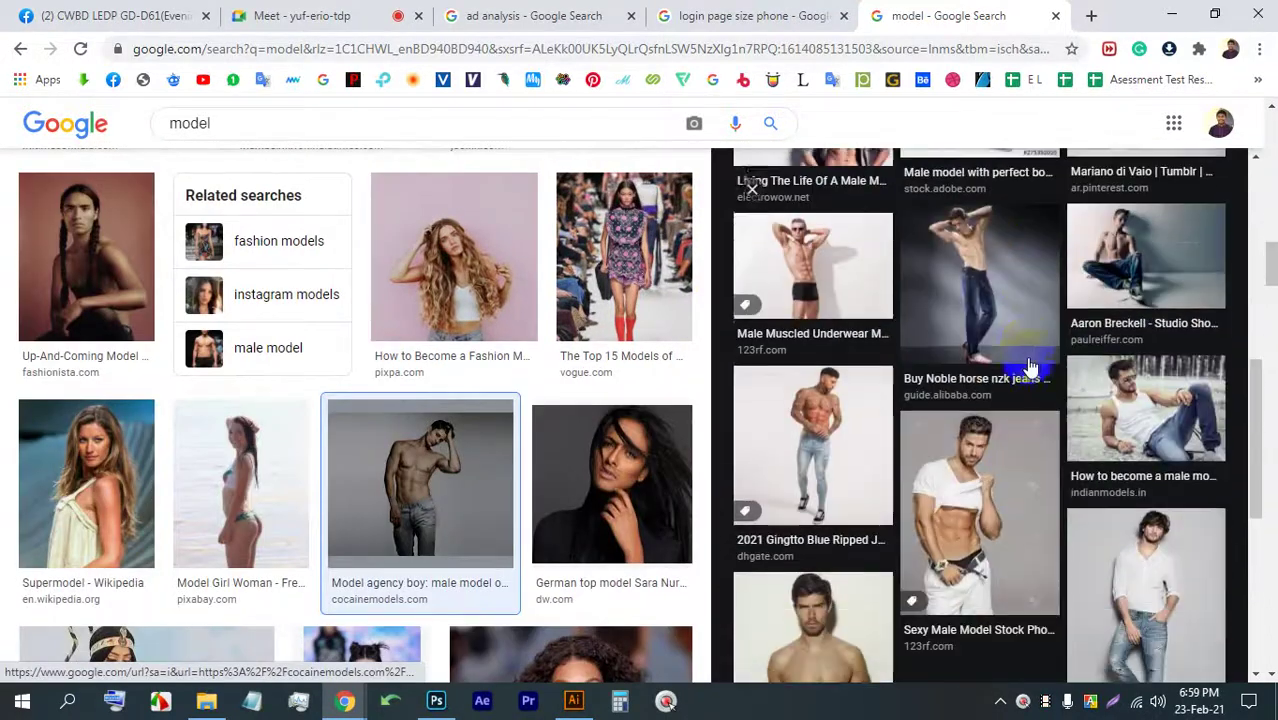
scroll(414, 371, "down", 10)
scroll(418, 372, "down", 5)
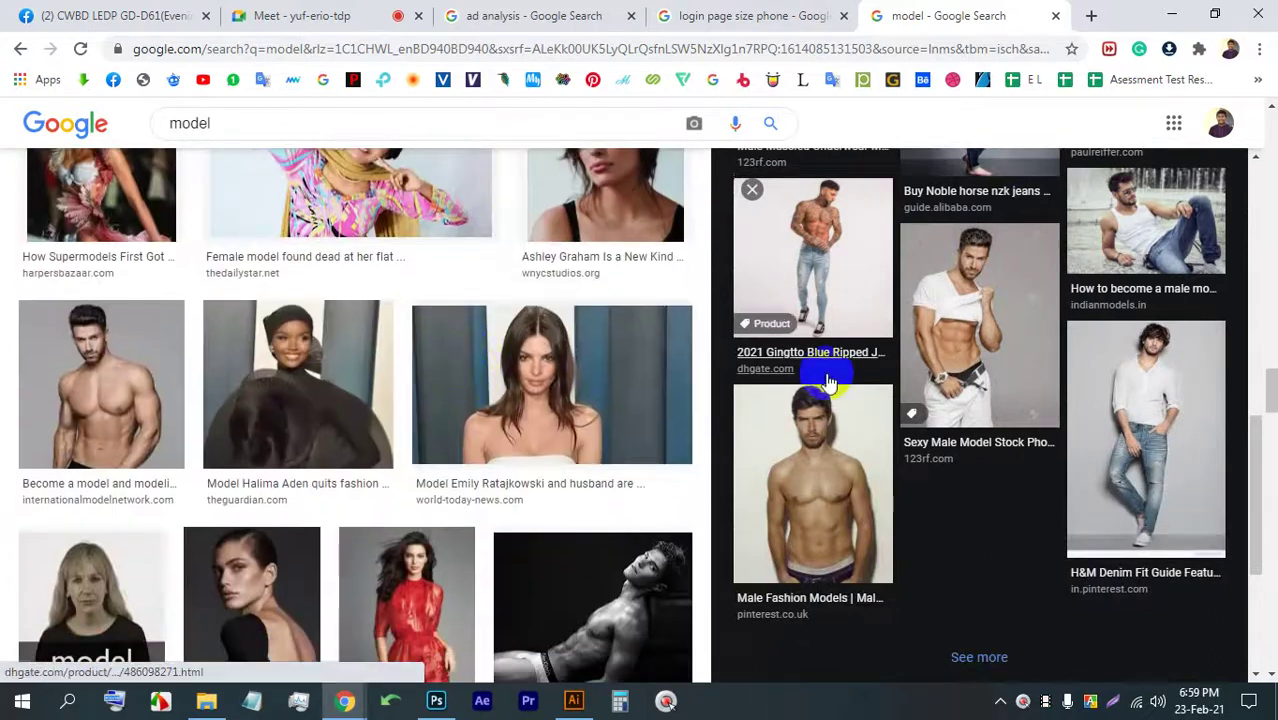
- Examine the remaining "model" image results for a suitable photo of a person
scroll(840, 370, "down", 3)
scroll(856, 374, "up", 2)
scroll(735, 370, "down", 1)
scroll(735, 370, "down", 2)
scroll(442, 379, "down", 6)
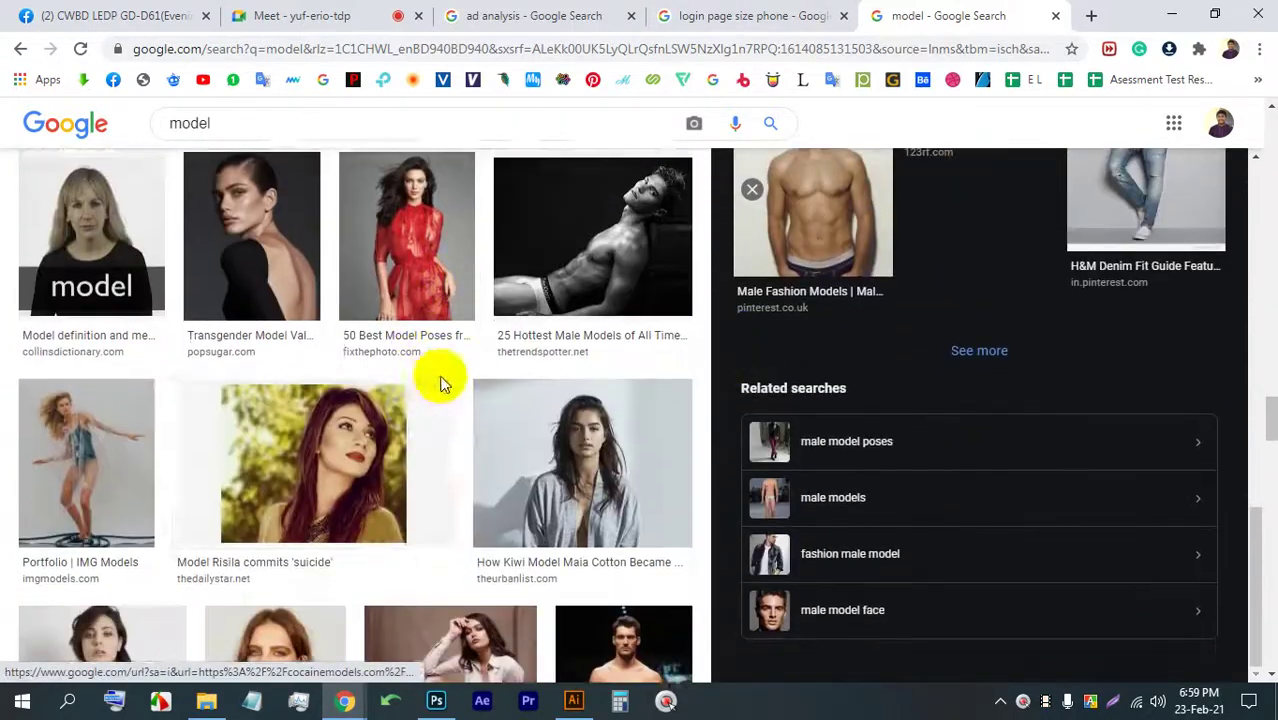
scroll(422, 372, "down", 4)
scroll(413, 375, "down", 10)
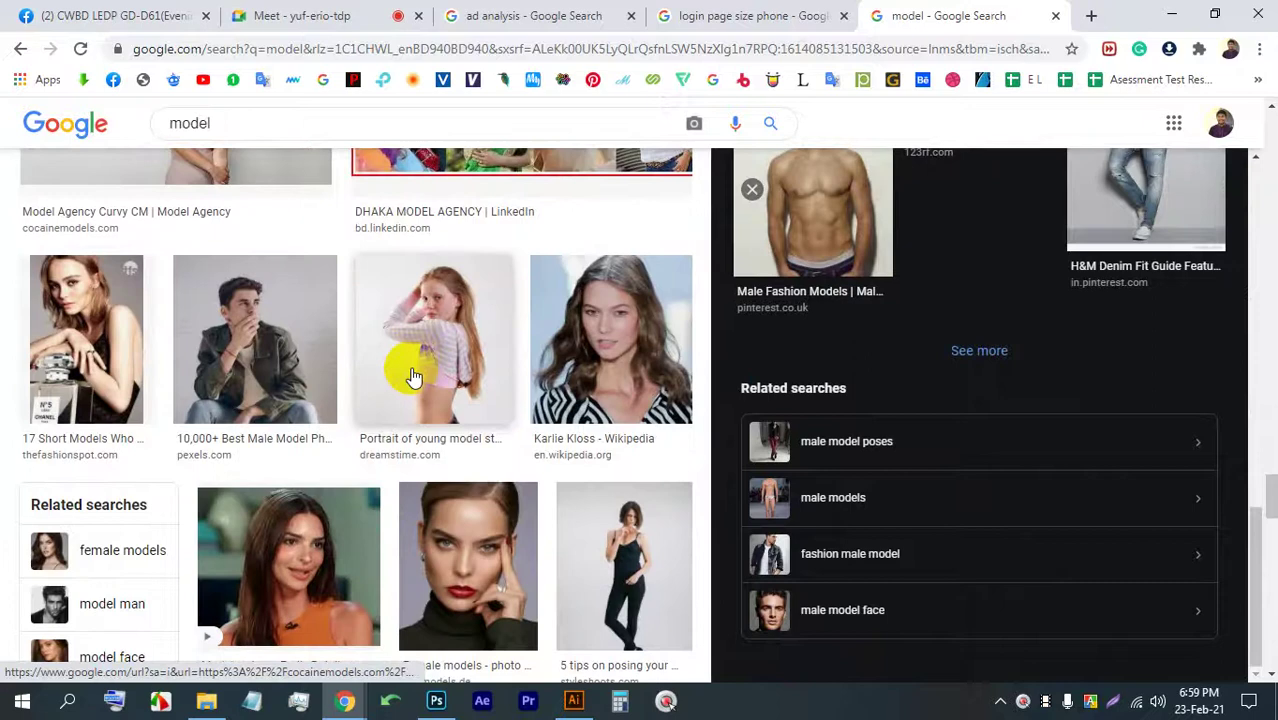
scroll(366, 366, "down", 10)
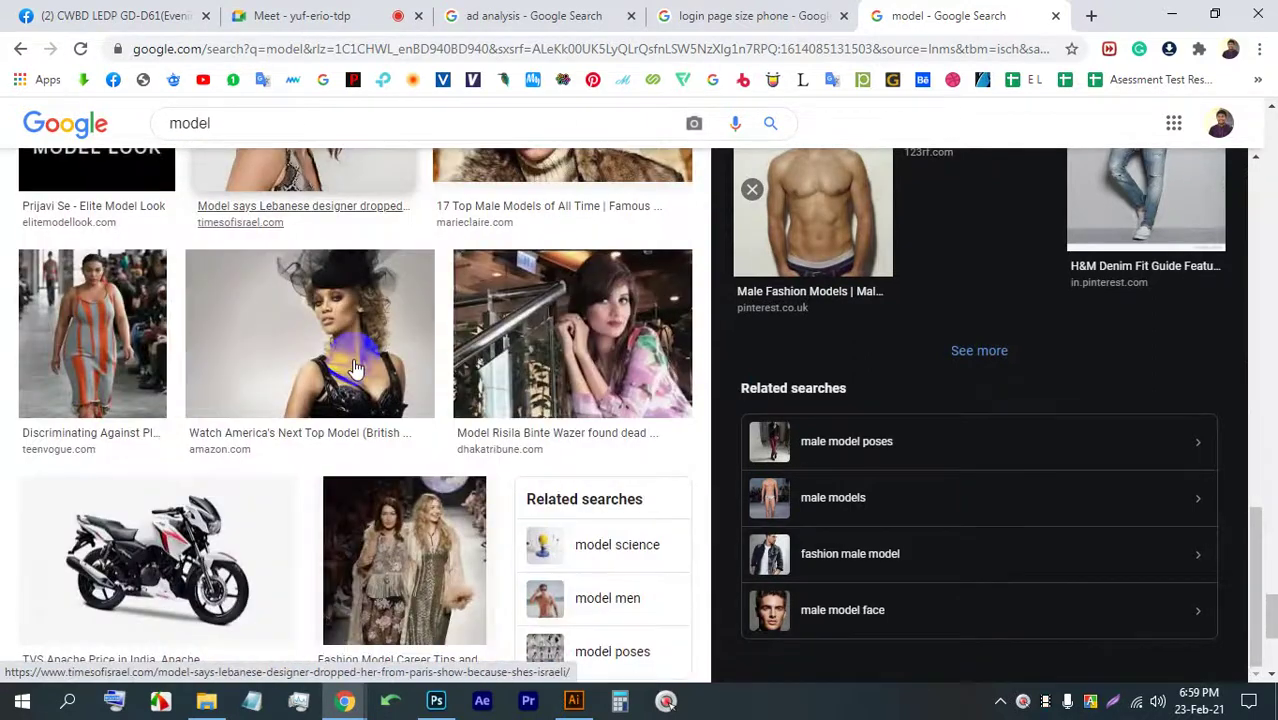
scroll(451, 397, "down", 10)
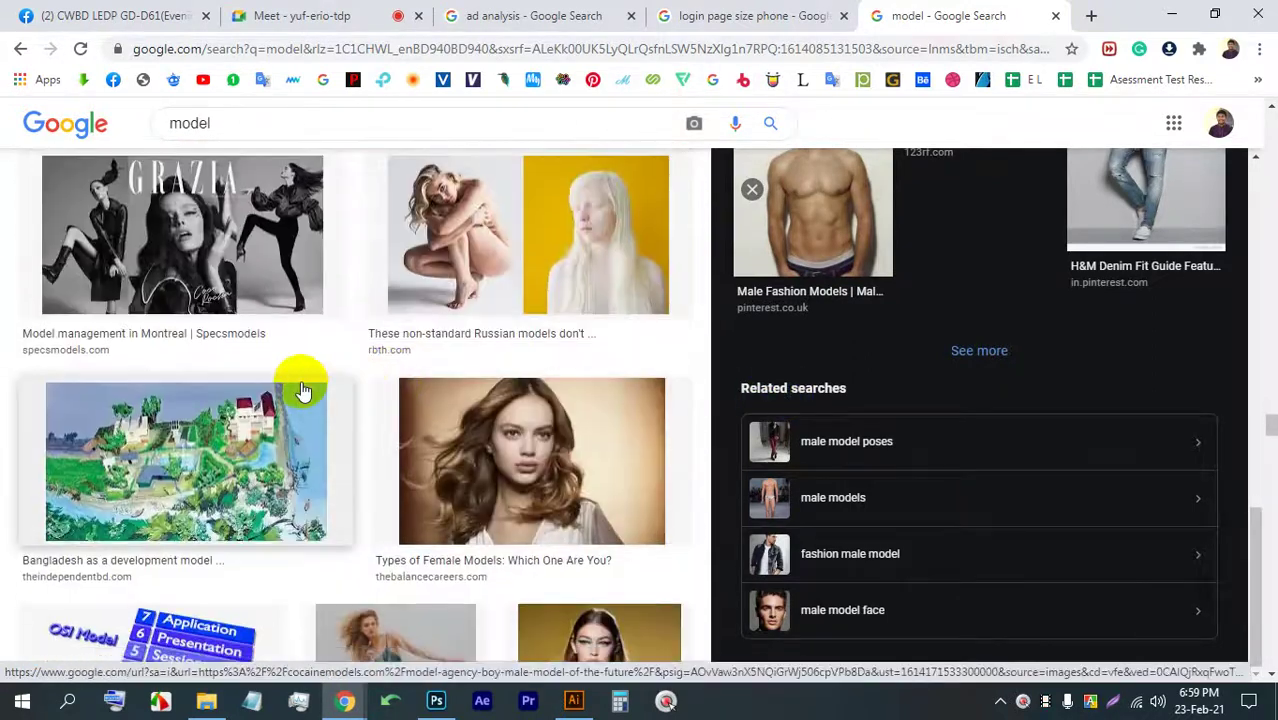
scroll(303, 381, "down", 4)
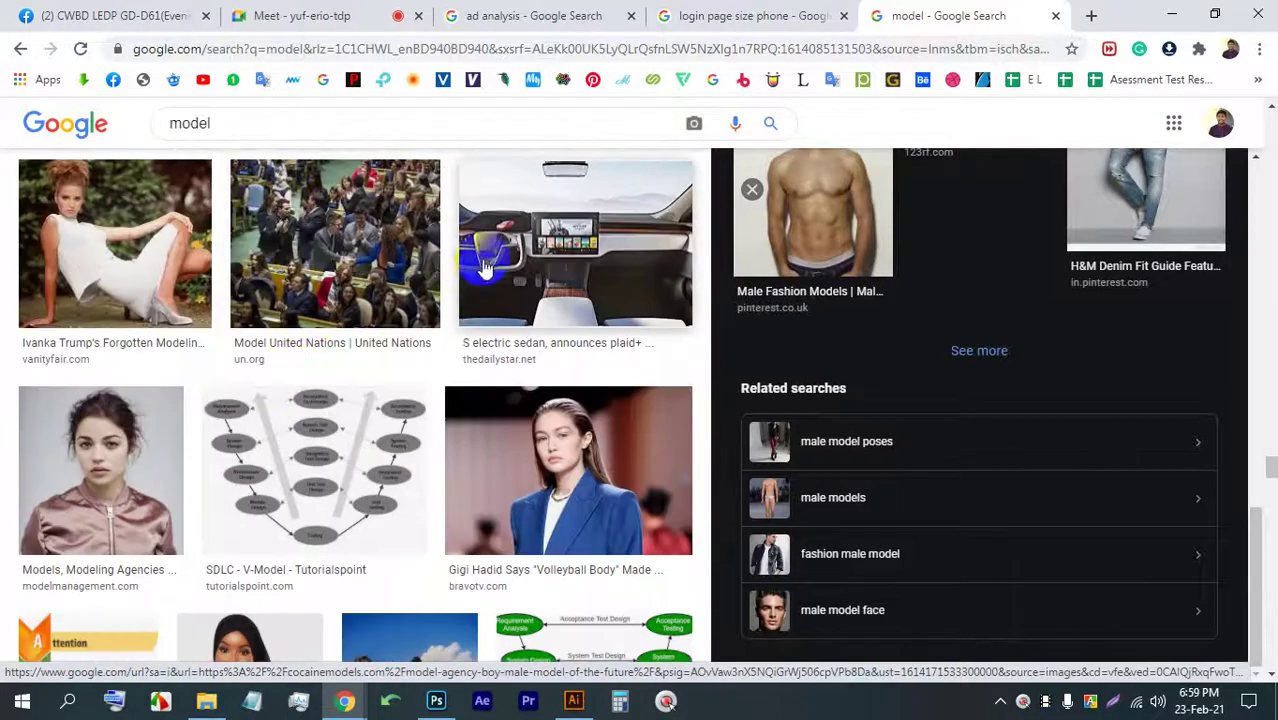
- Refine the image search to "model man"
left_click(363, 120)
type("man")
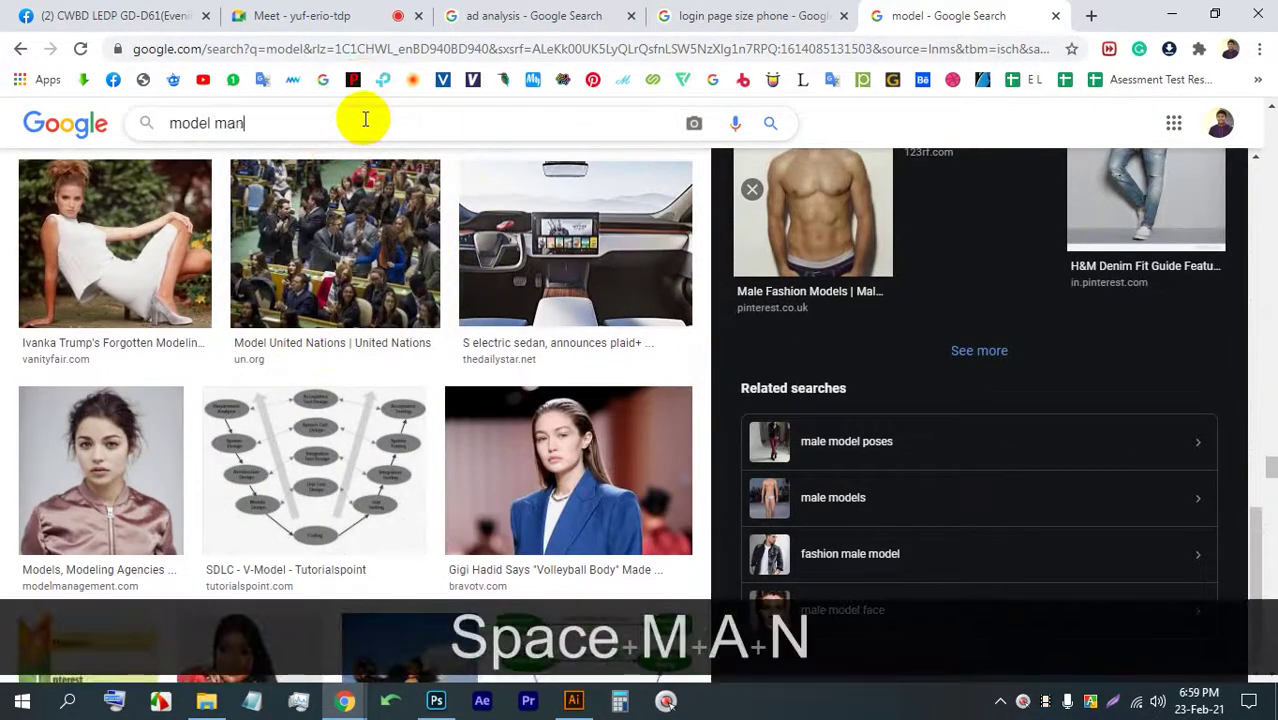
key("Return")
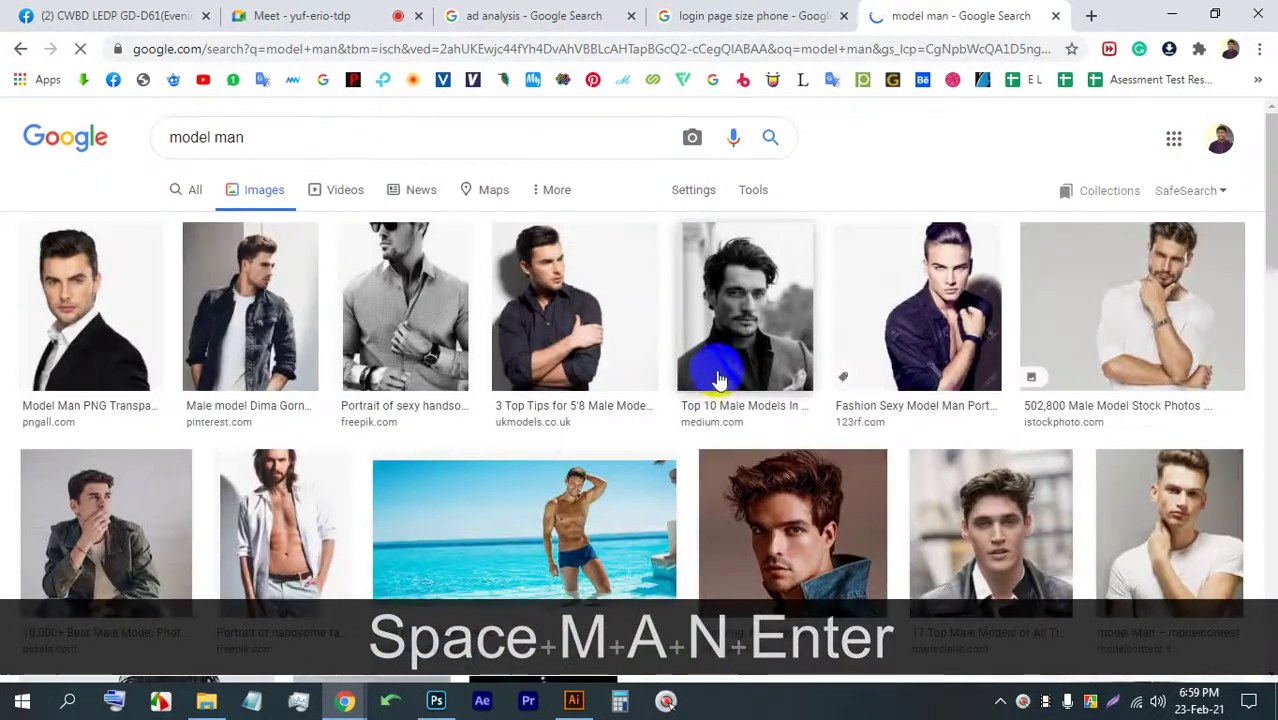
- Preview the blond male model photo, and open the related Dreamstime portrait of the bearded man in a blue shirt
scroll(340, 320, "down", 2)
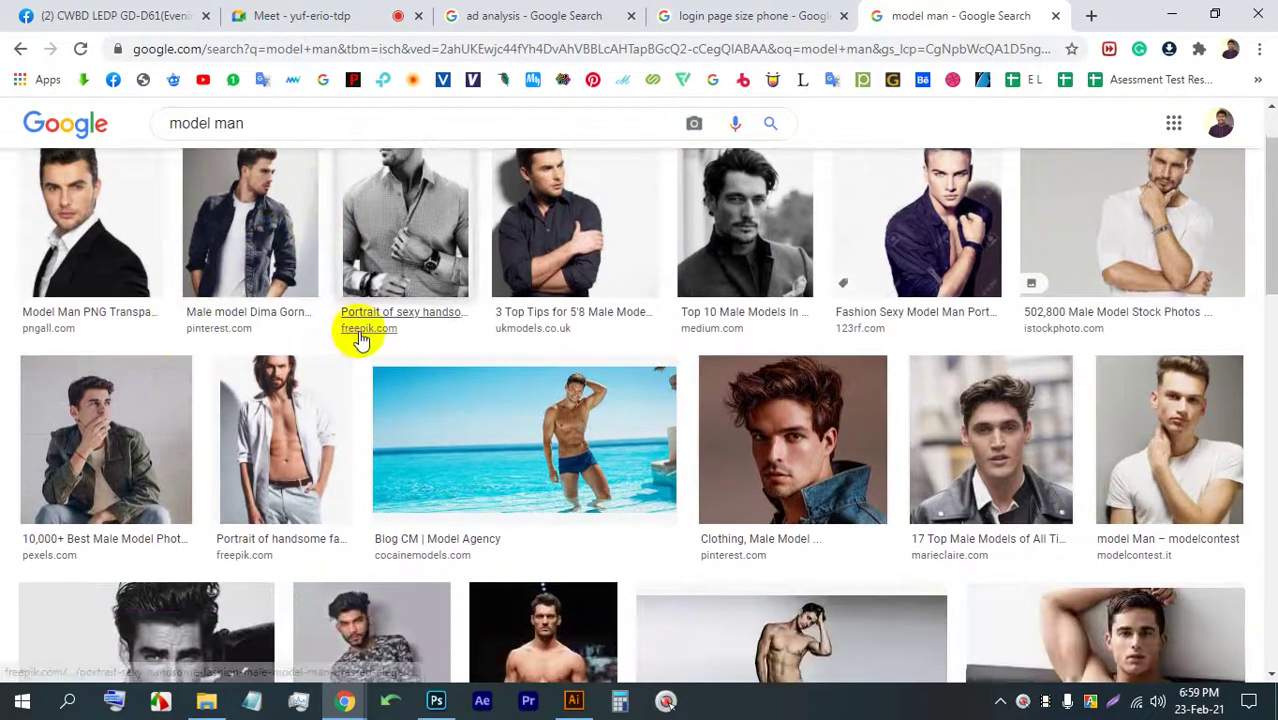
scroll(660, 360, "down", 4)
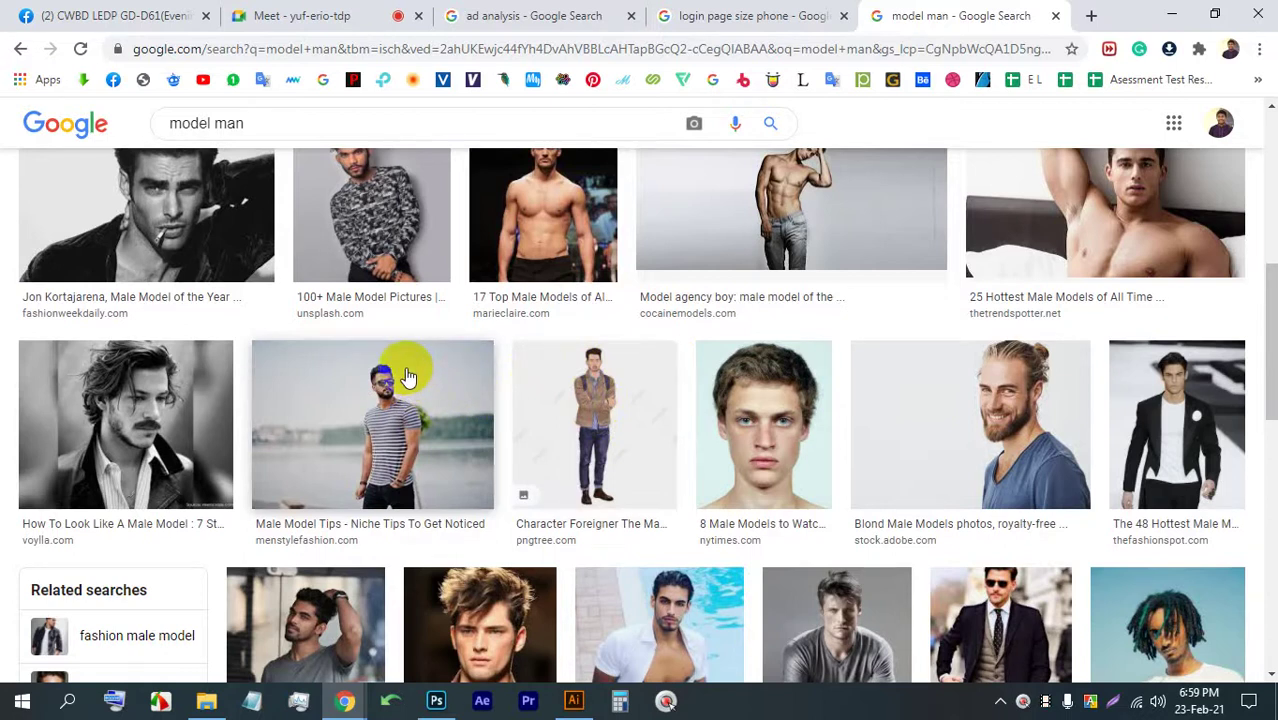
left_click(960, 386)
scroll(1020, 385, "down", 5)
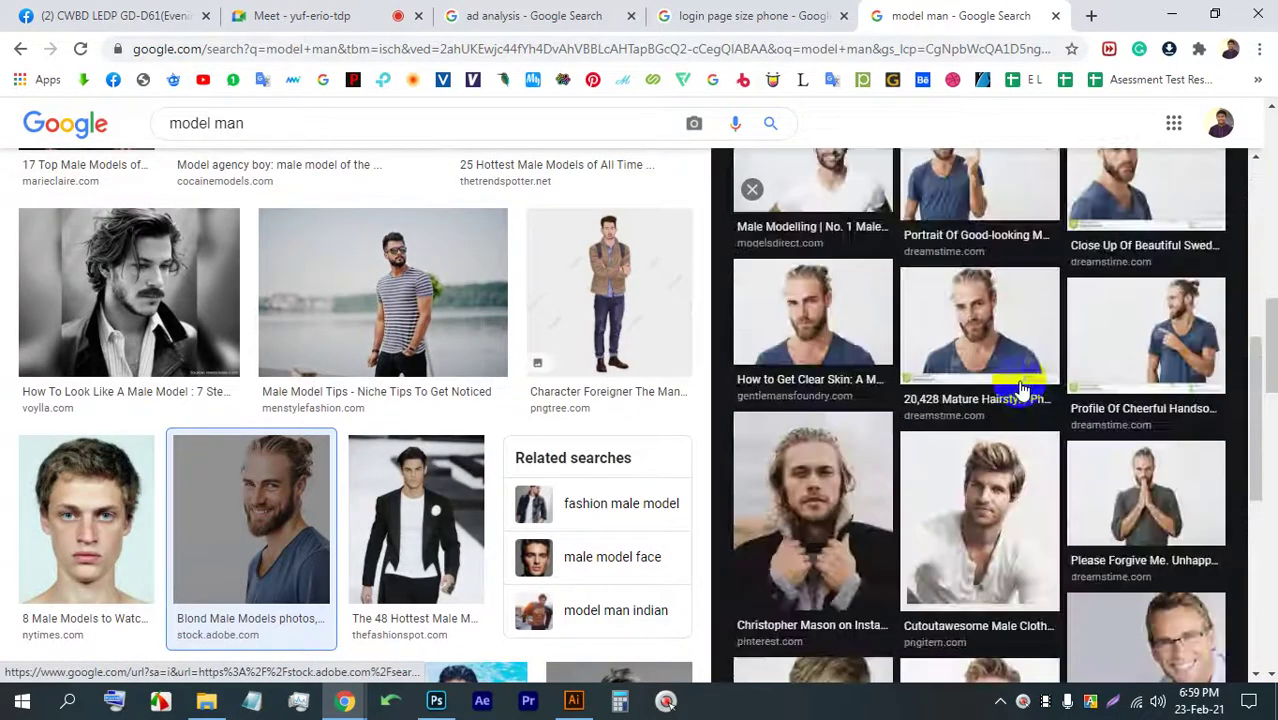
scroll(975, 340, "up", 1)
scroll(860, 340, "down", 3)
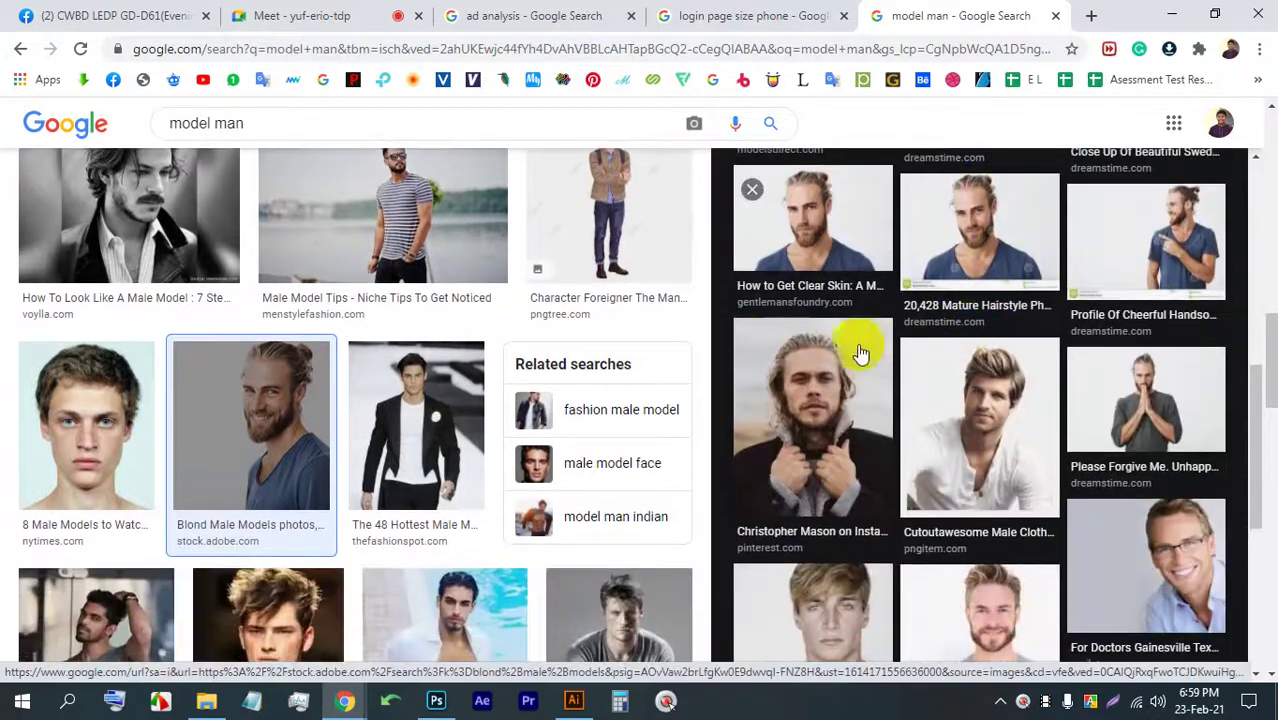
left_click(995, 212)
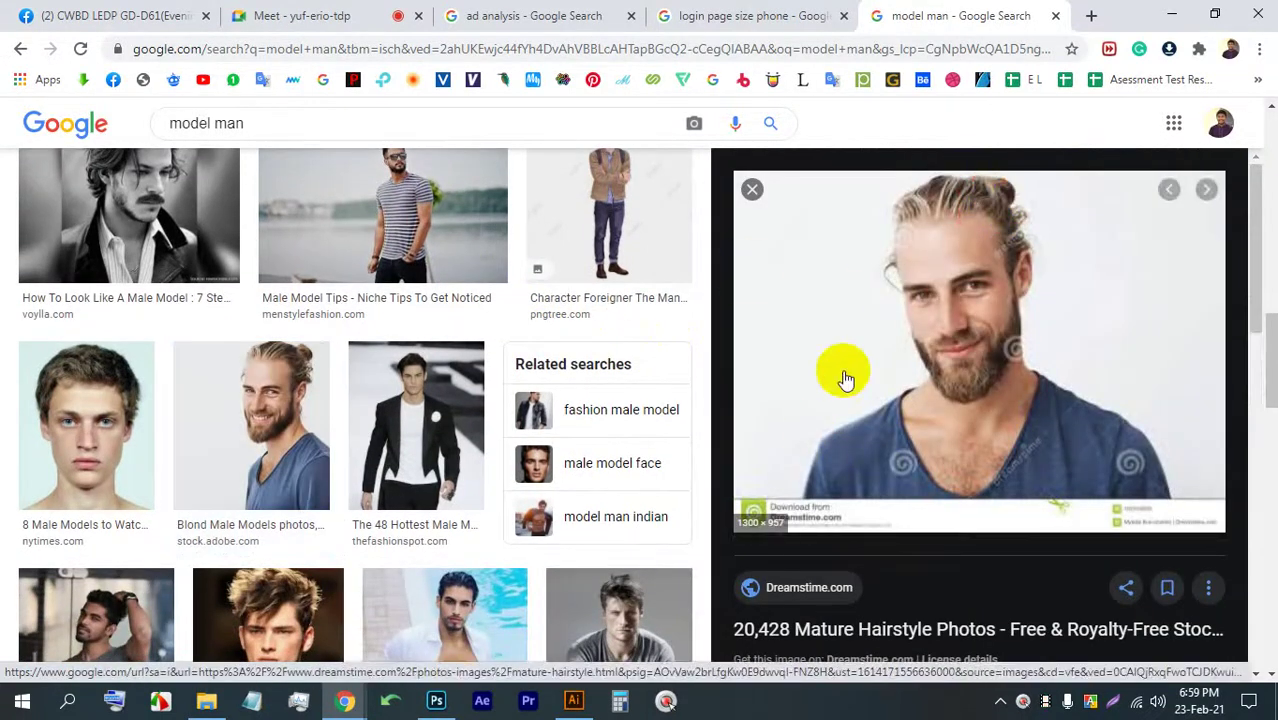
- Examine the bearded man's related images and the remaining "model man" results for a suitable photo
scroll(925, 386, "down", 5)
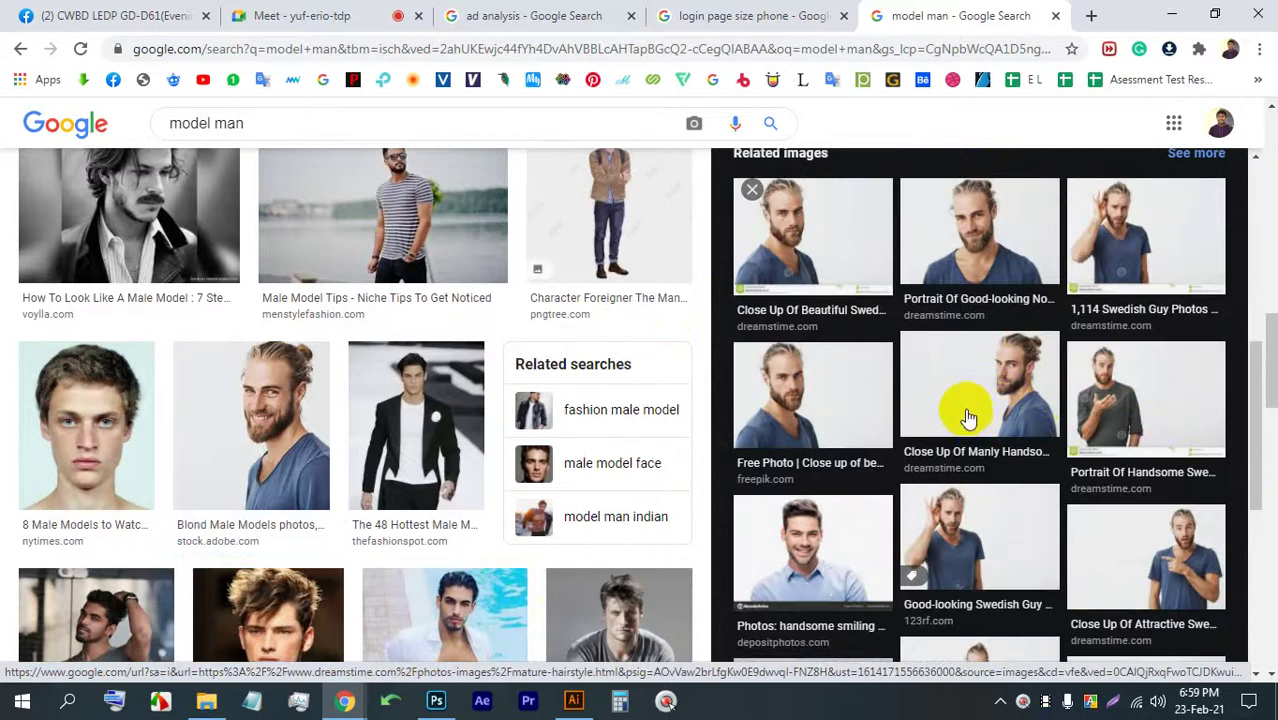
scroll(970, 388, "down", 5)
scroll(425, 370, "down", 7)
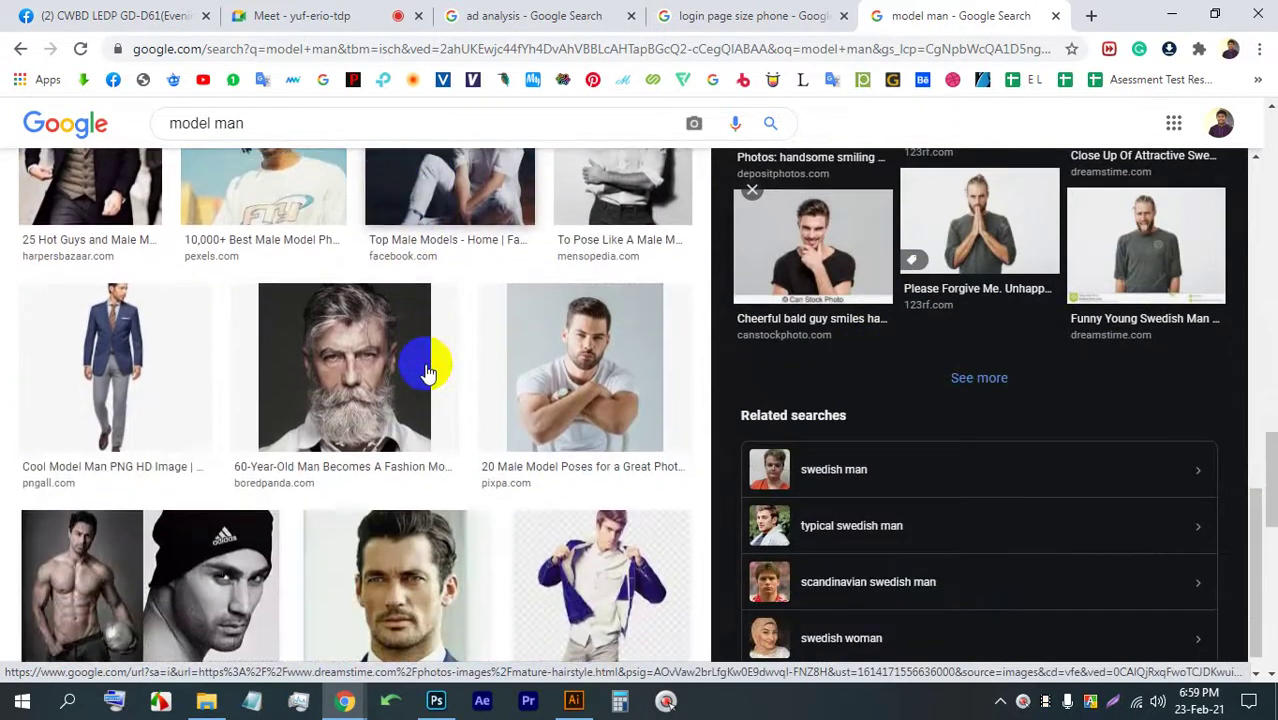
scroll(447, 370, "down", 5)
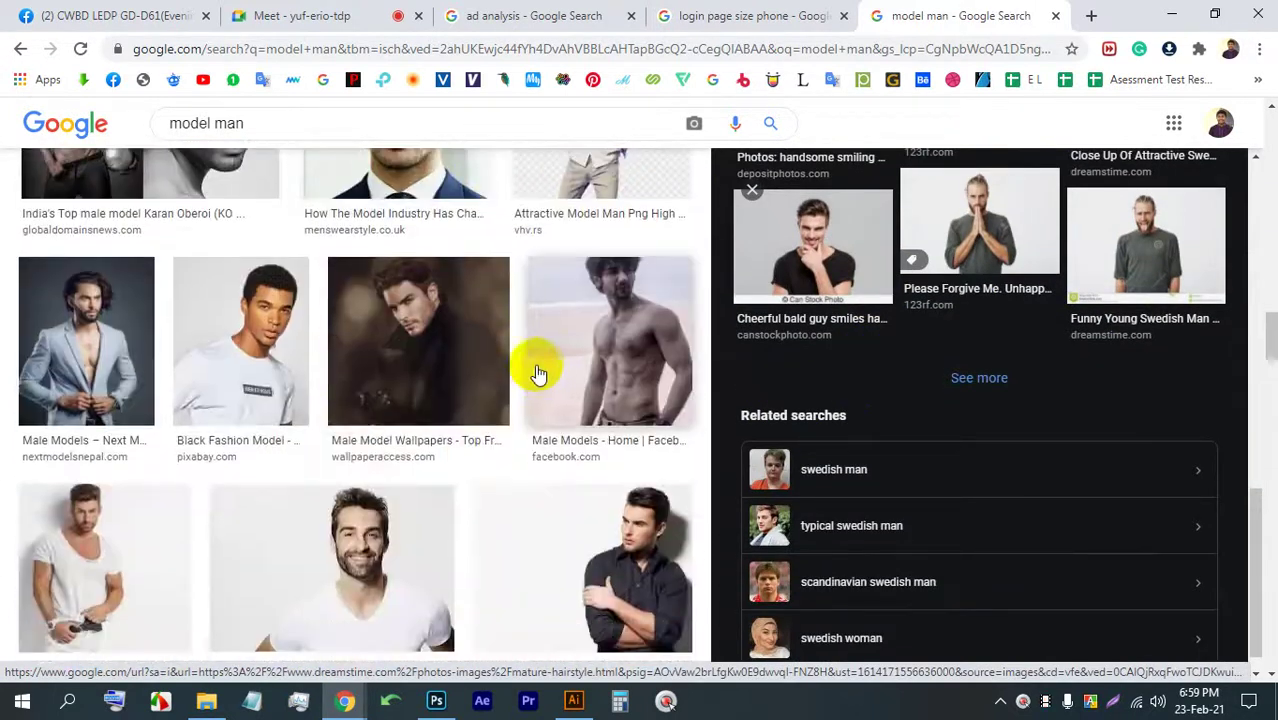
scroll(335, 350, "down", 8)
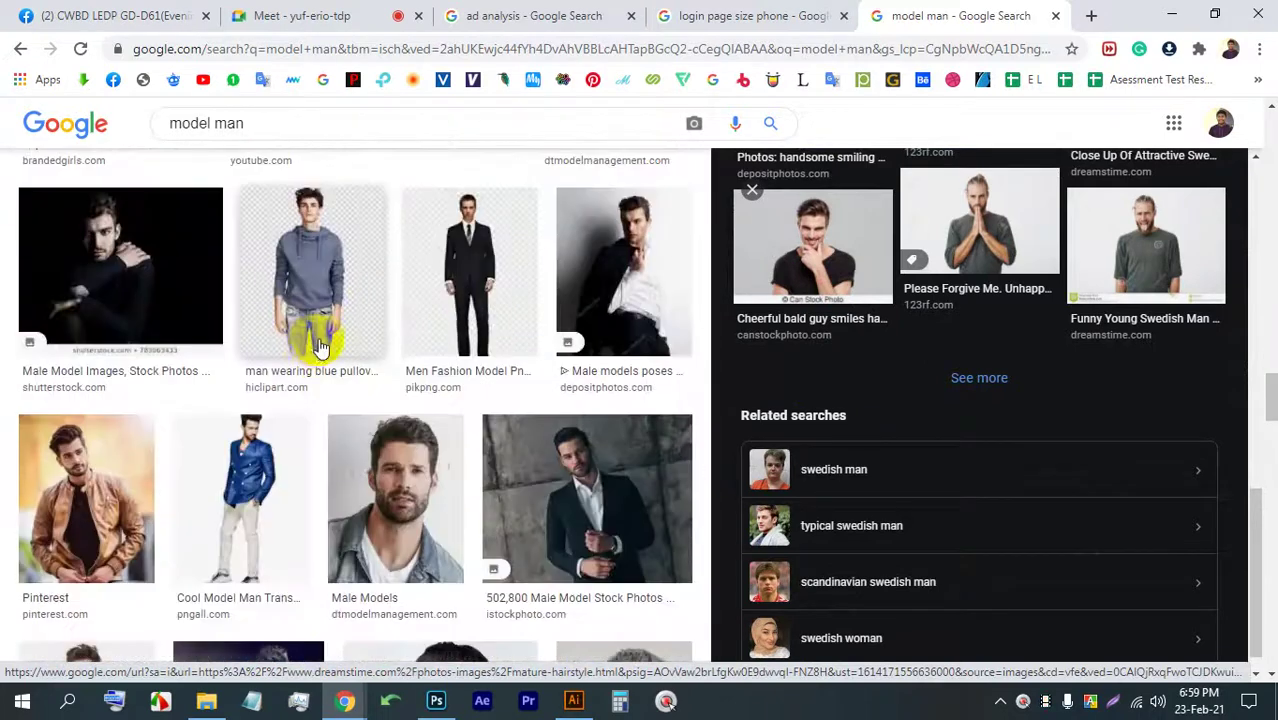
scroll(330, 350, "down", 8)
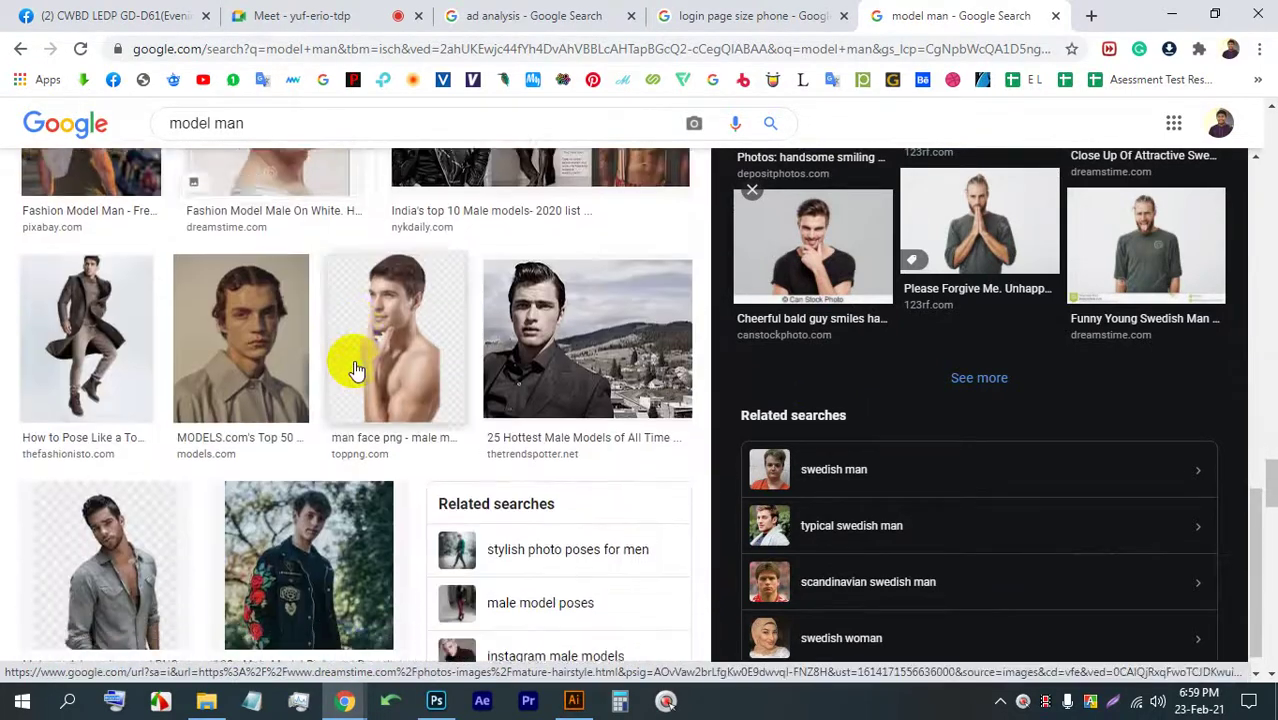
scroll(356, 357, "down", 3)
scroll(365, 225, "up", 3)
- Change the image search to "model with phone"
left_click(355, 123)
key("BackSpace")
key("BackSpace")
key("BackSpace")
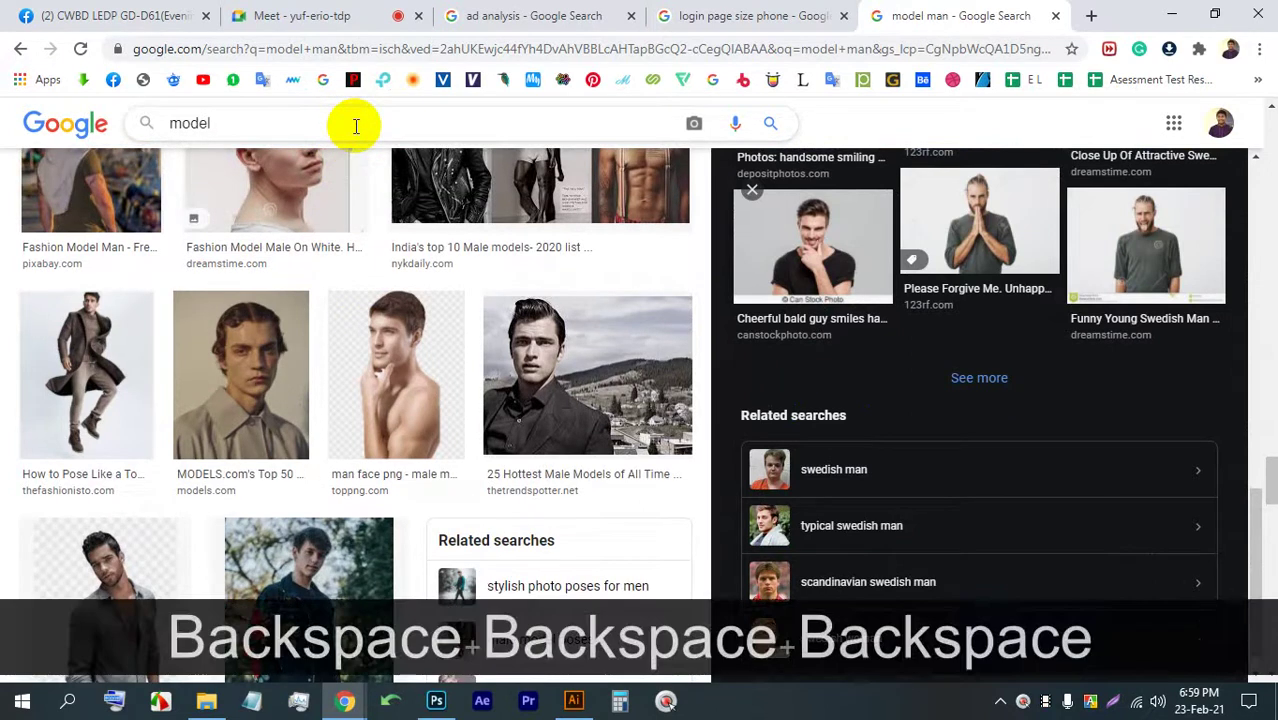
type("whith")
key("BackSpace")
key("BackSpace")
key("BackSpace")
key("BackSpace")
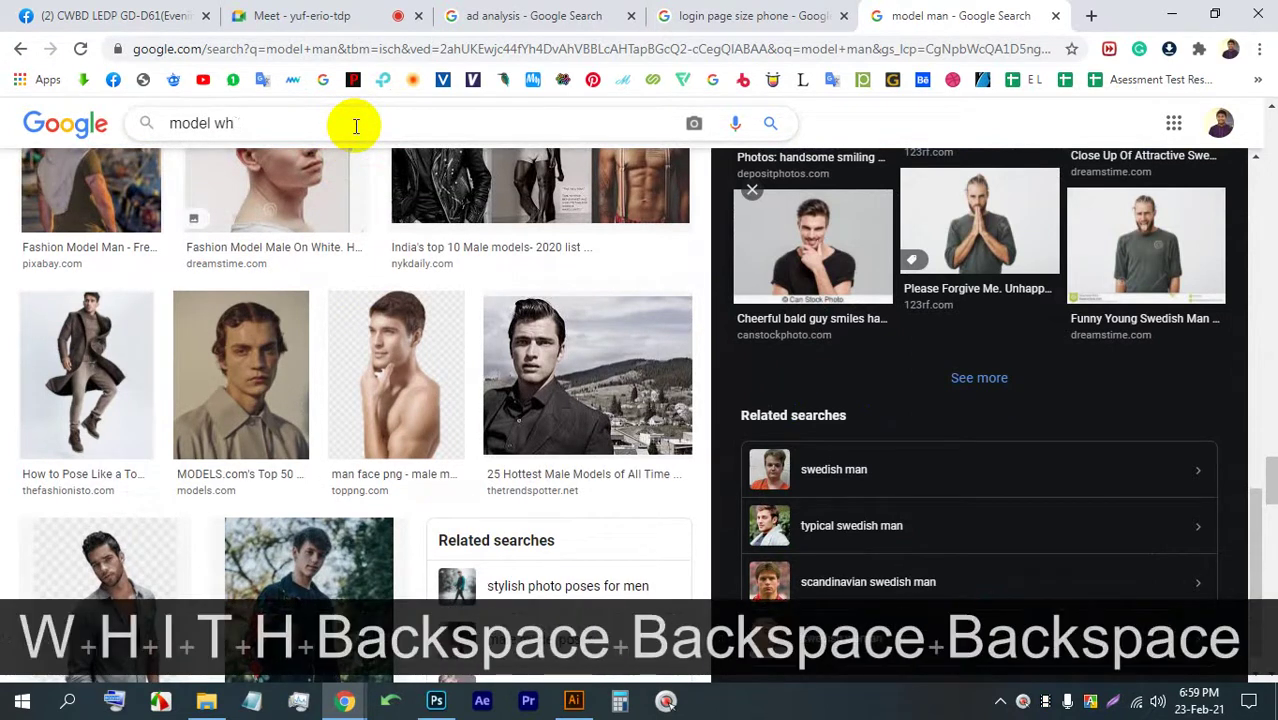
type("ith phone")
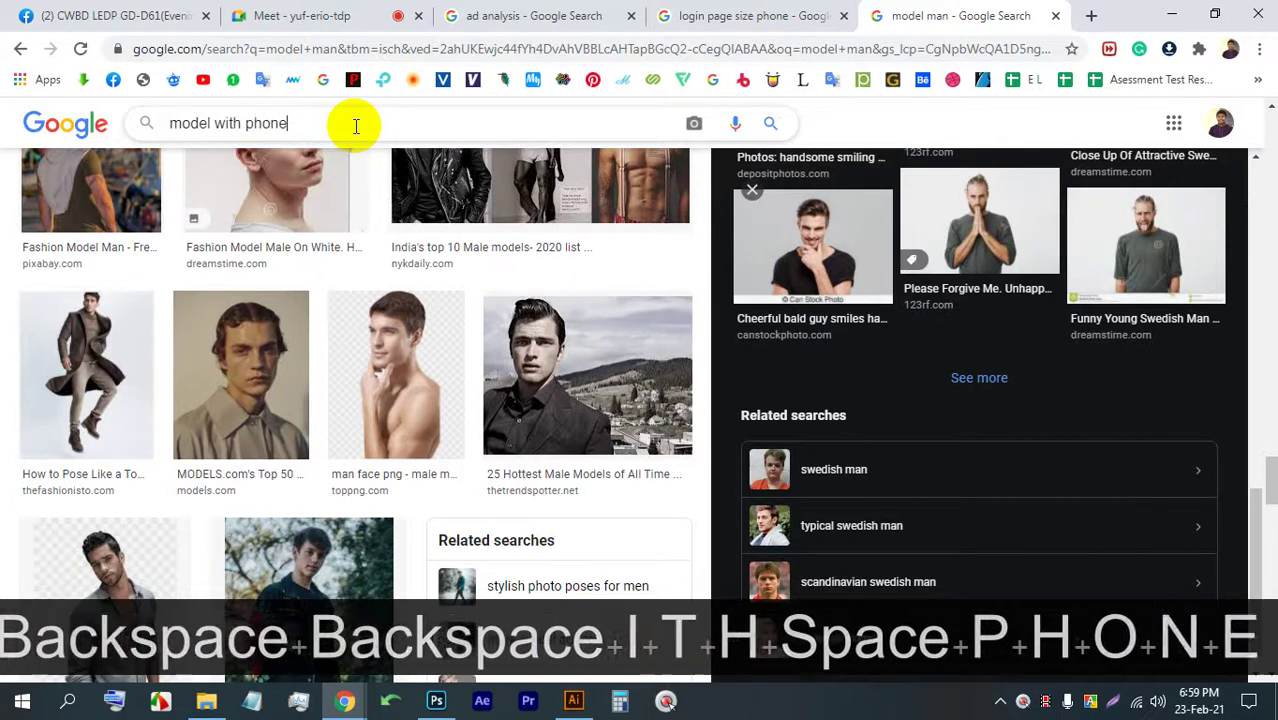
key("Return")
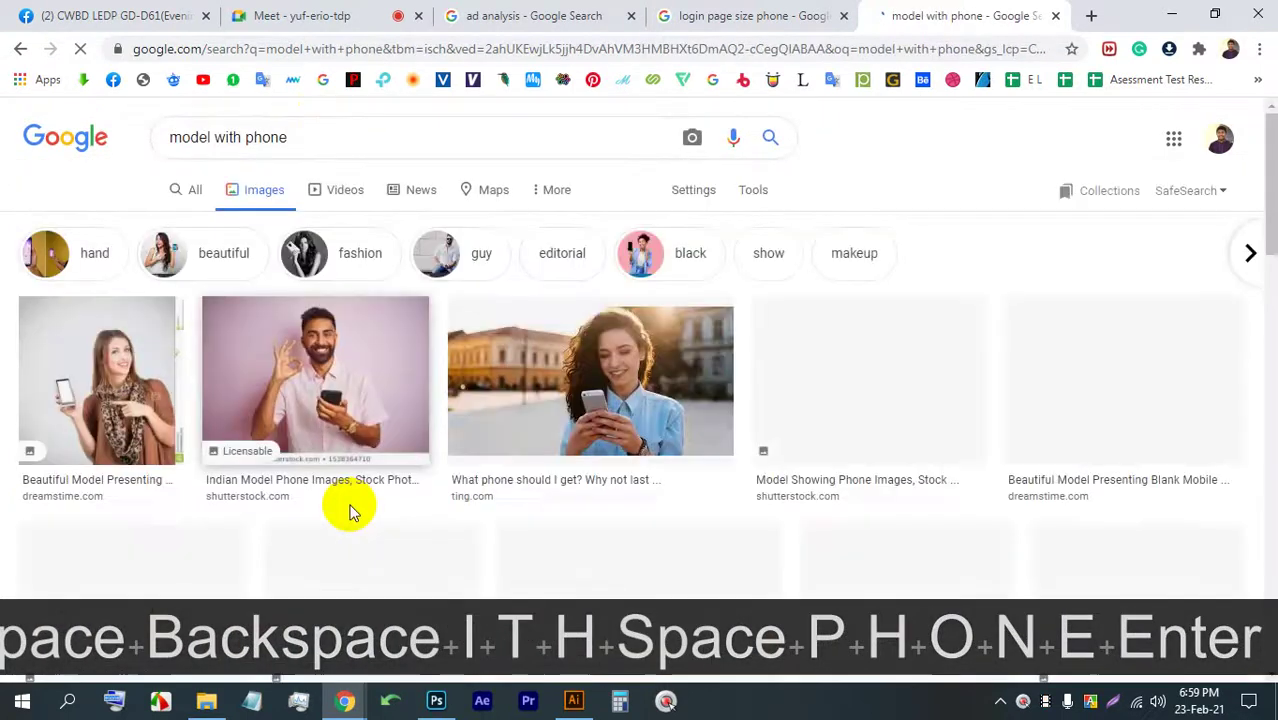
- Preview the PxHere photo of the bearded man looking at his phone and save it as images.jpg
scroll(766, 430, "down", 4)
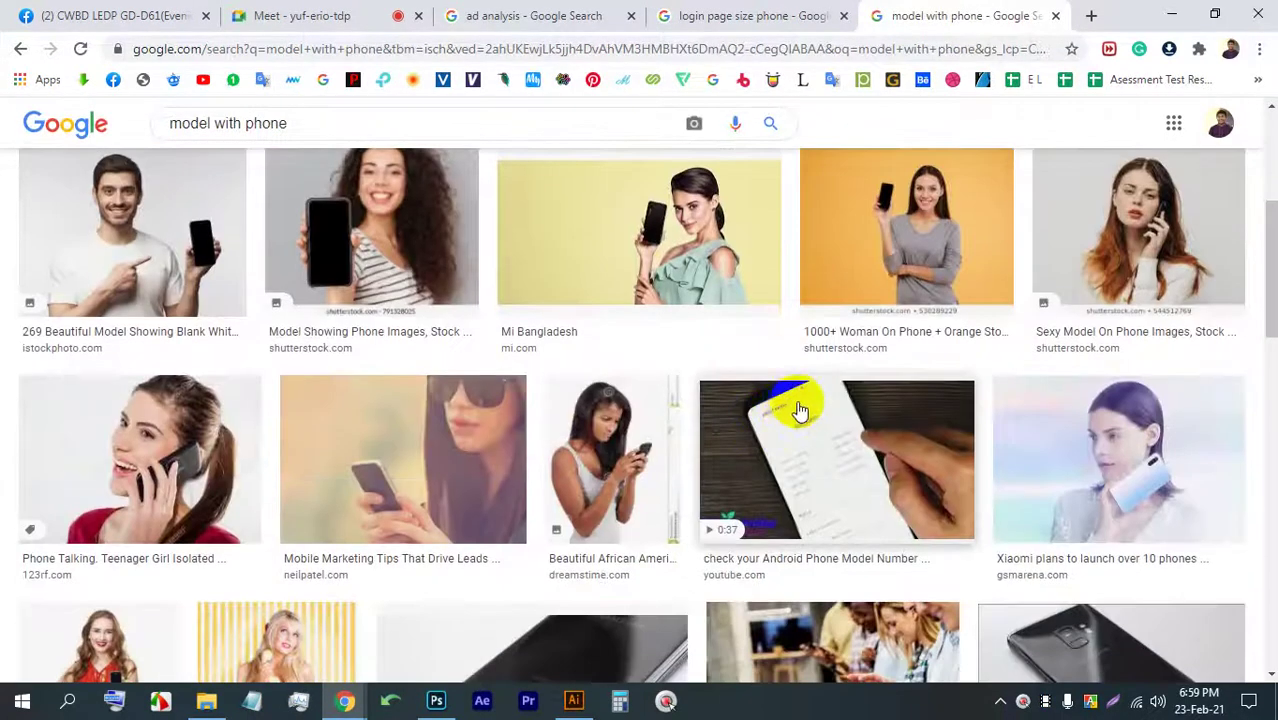
scroll(799, 408, "down", 5)
scroll(828, 368, "down", 8)
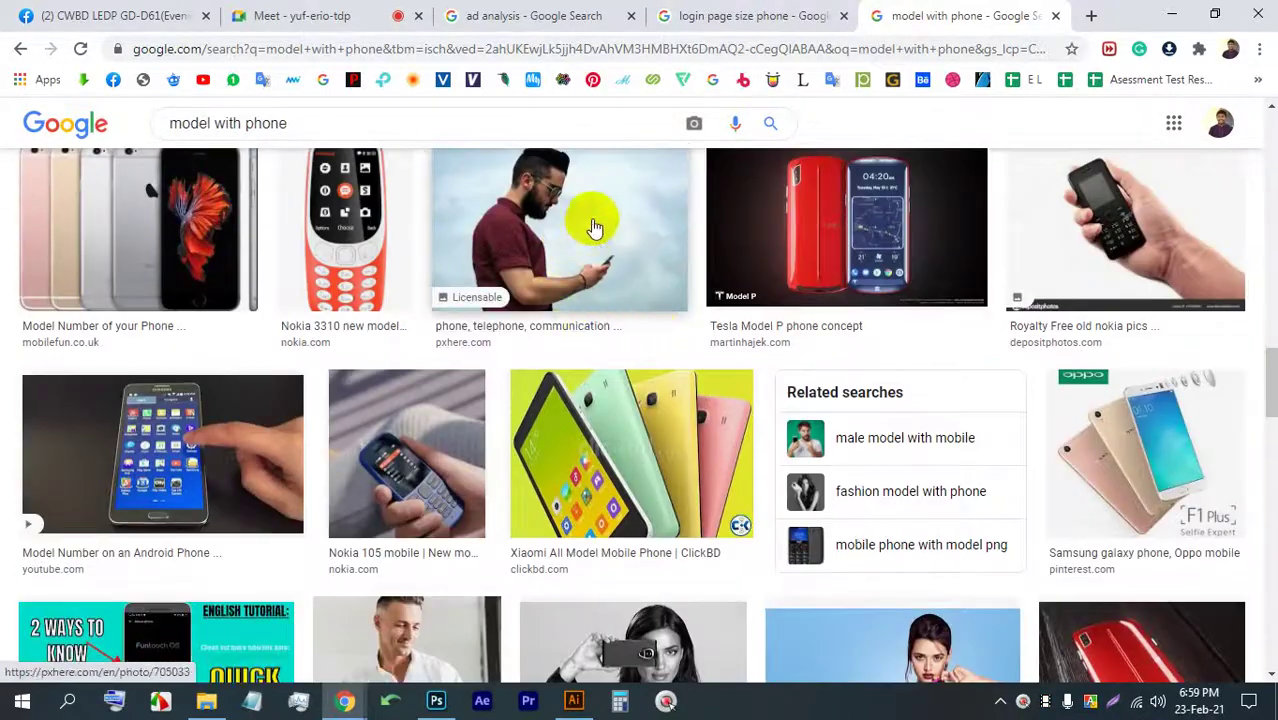
left_click(594, 228)
scroll(946, 416, "down", 6)
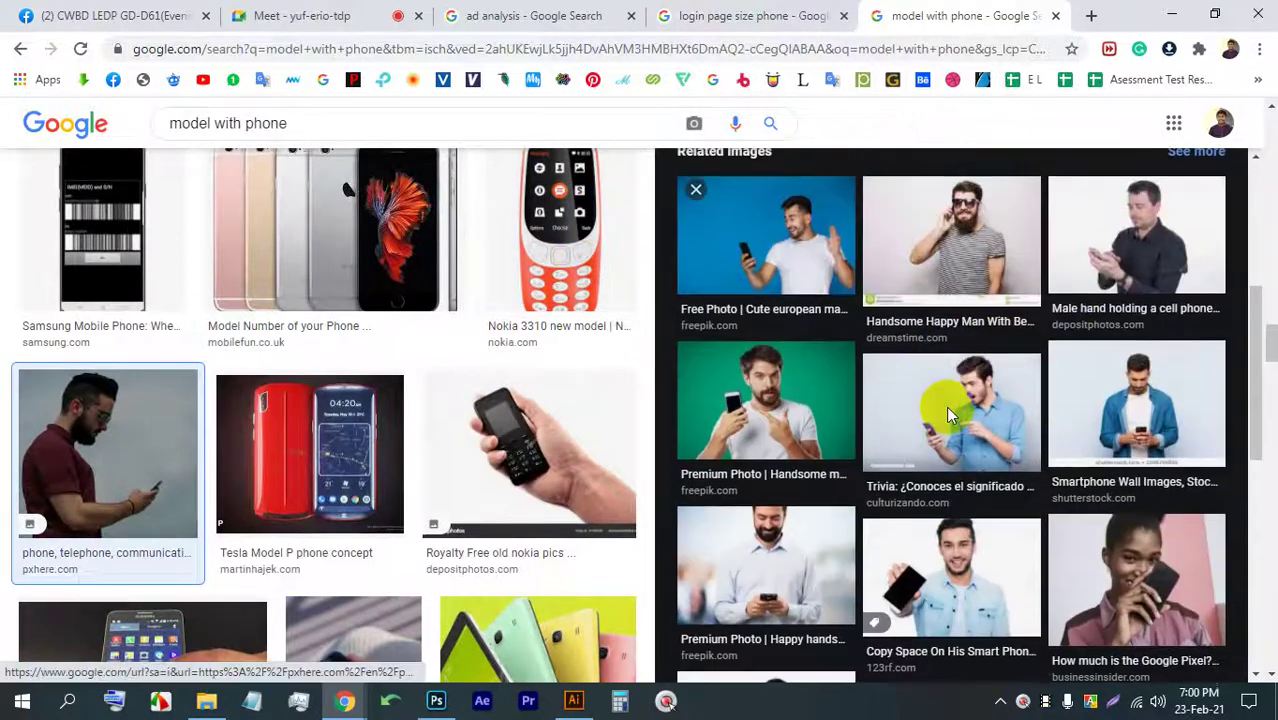
scroll(983, 494, "up", 6)
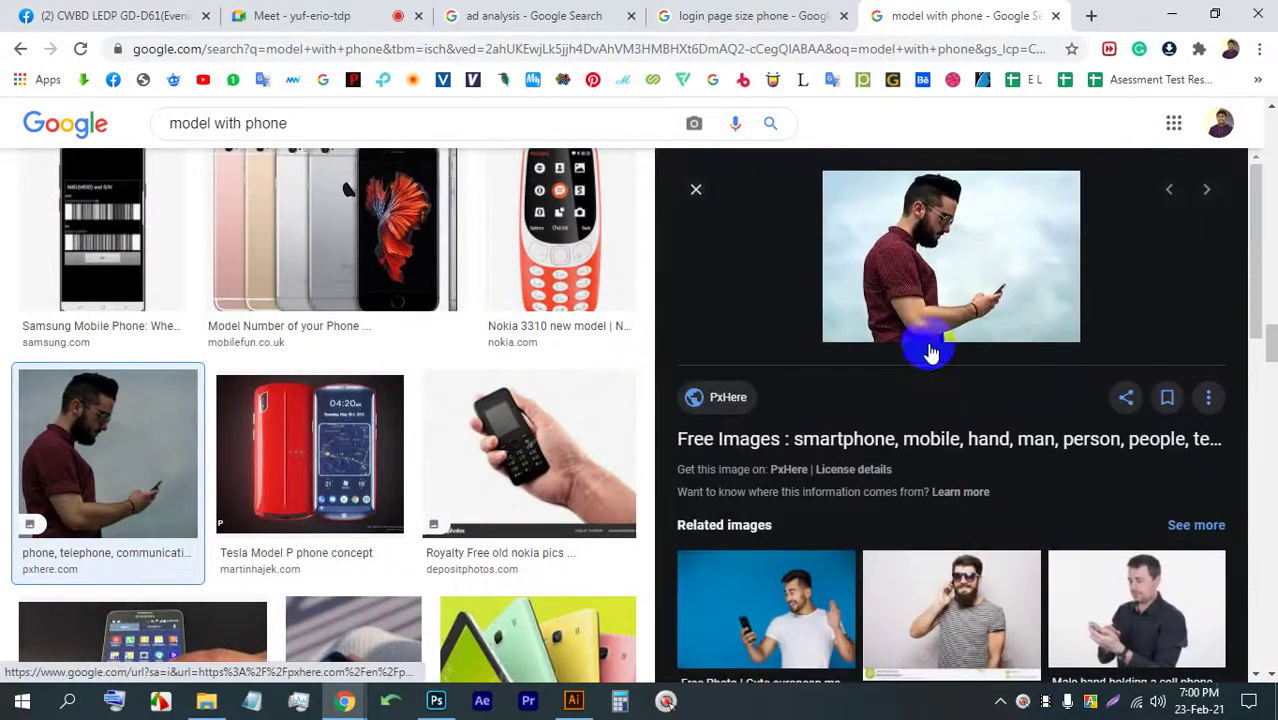
right_click(930, 230)
left_click(993, 423)
key("Return")
- Open the related McKee & Andrews Insurance photo of the man with a phone and save it
scroll(984, 419, "down", 10)
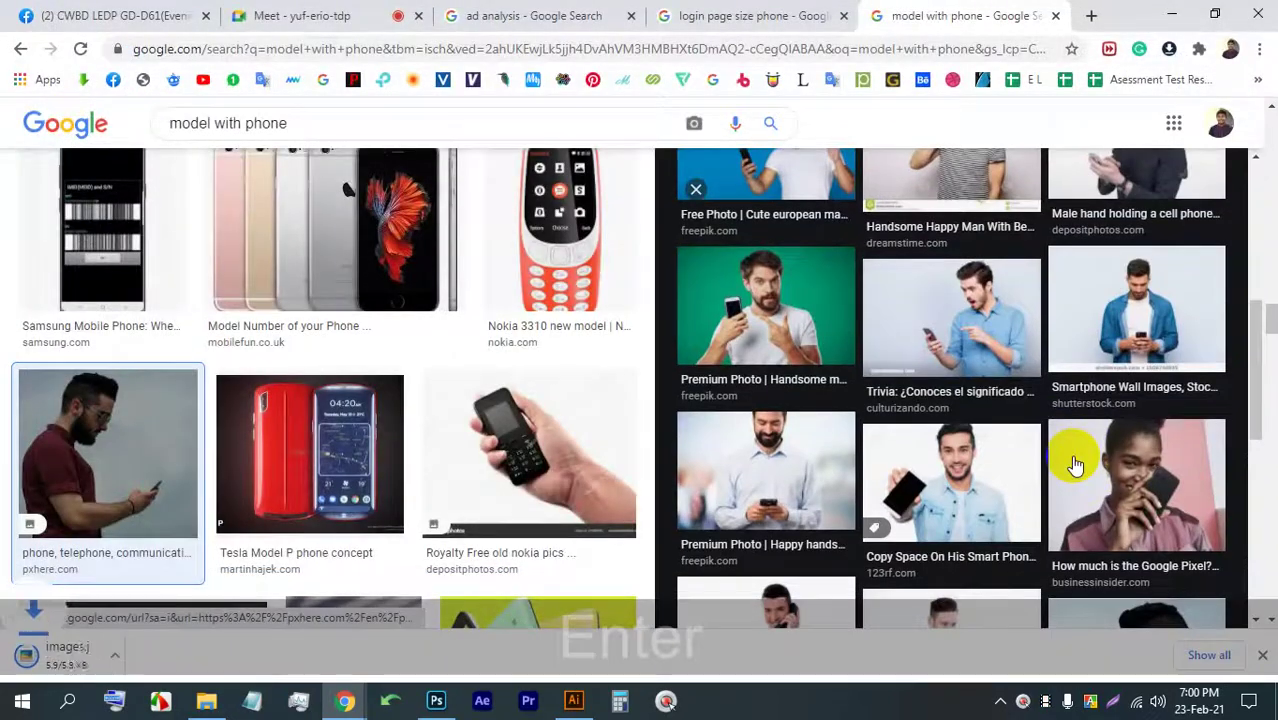
left_click(1145, 280)
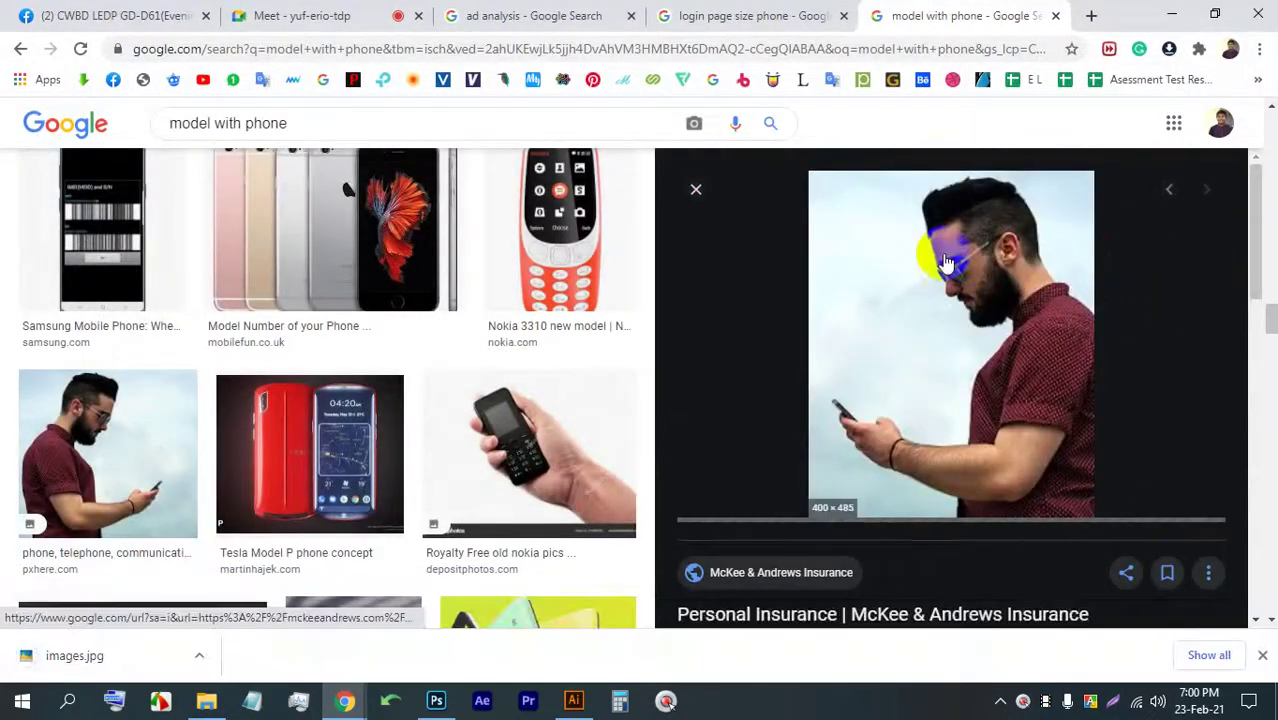
right_click(944, 237)
left_click(984, 441)
key("Return")
- Open another related photo and look through its related images for more men with phones
scroll(960, 400, "down", 5)
scroll(951, 343, "up", 2)
left_click(798, 293)
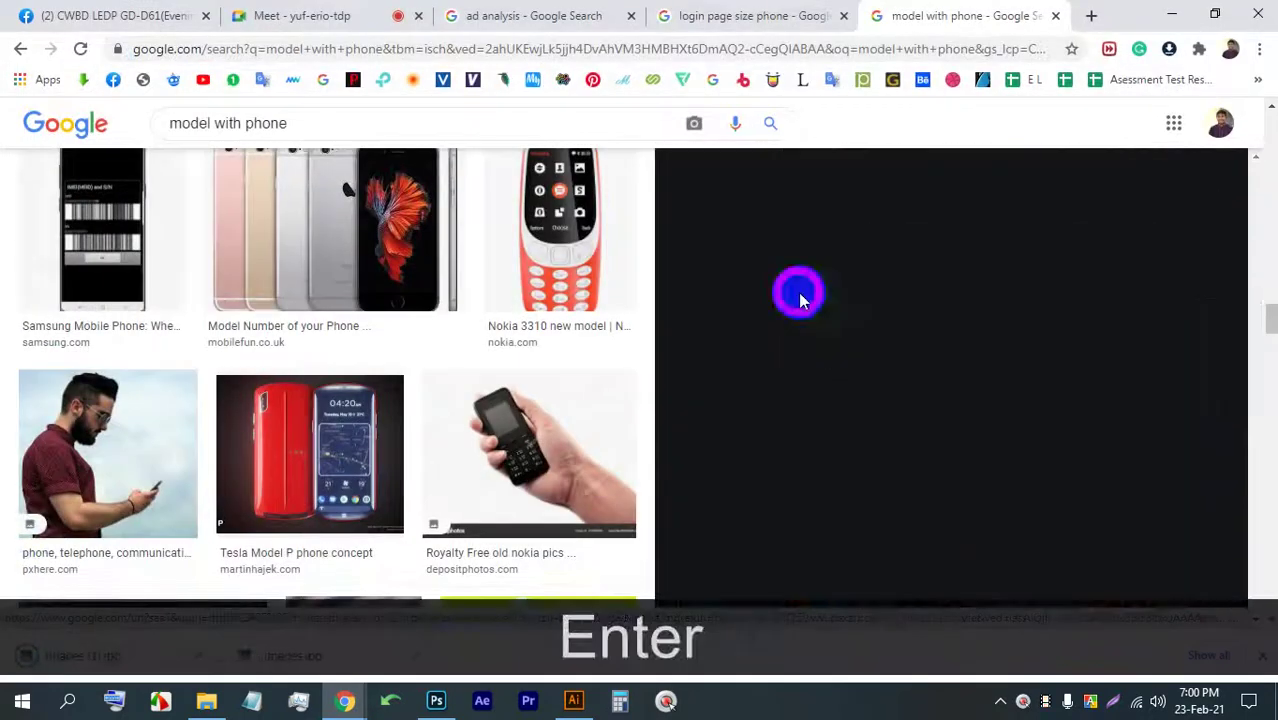
scroll(920, 340, "down", 5)
scroll(918, 340, "down", 3)
scroll(336, 355, "down", 8)
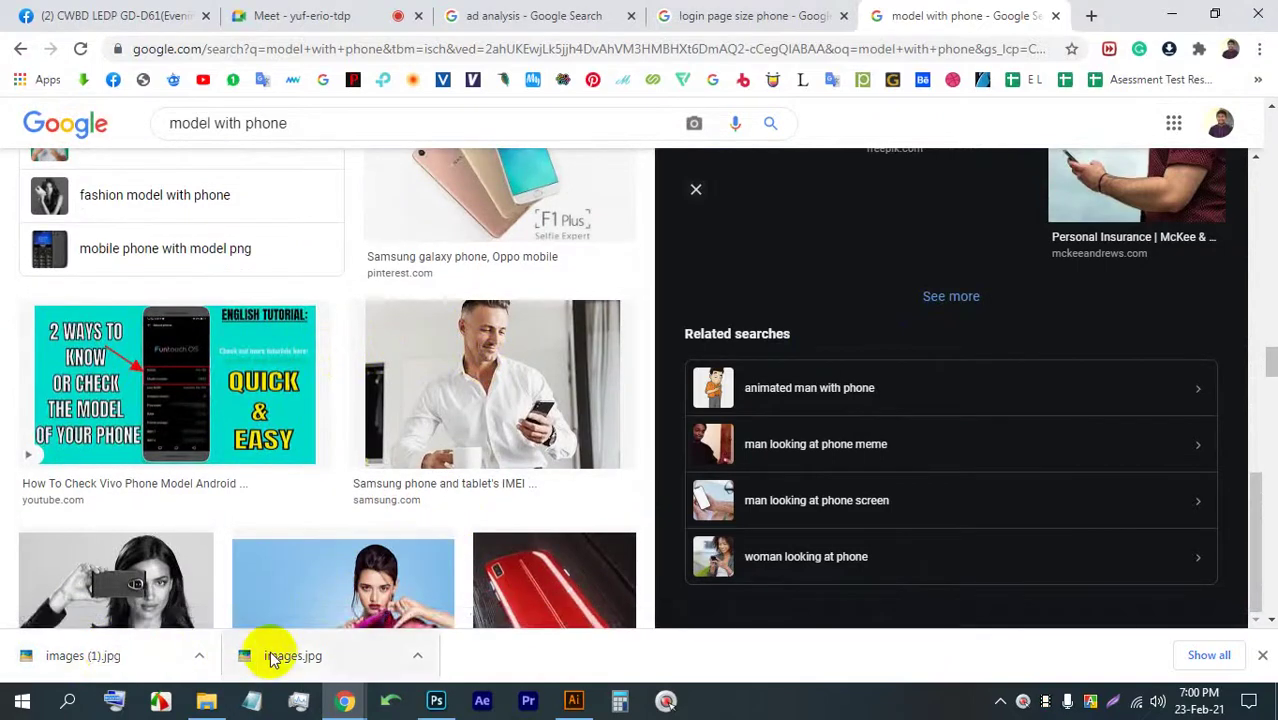
- Open the downloaded images.jpg as a new document in Photoshop
left_click_drag(271, 662, 486, 657)
left_click_drag(437, 701, 730, 29)
key("ctrl+plus")
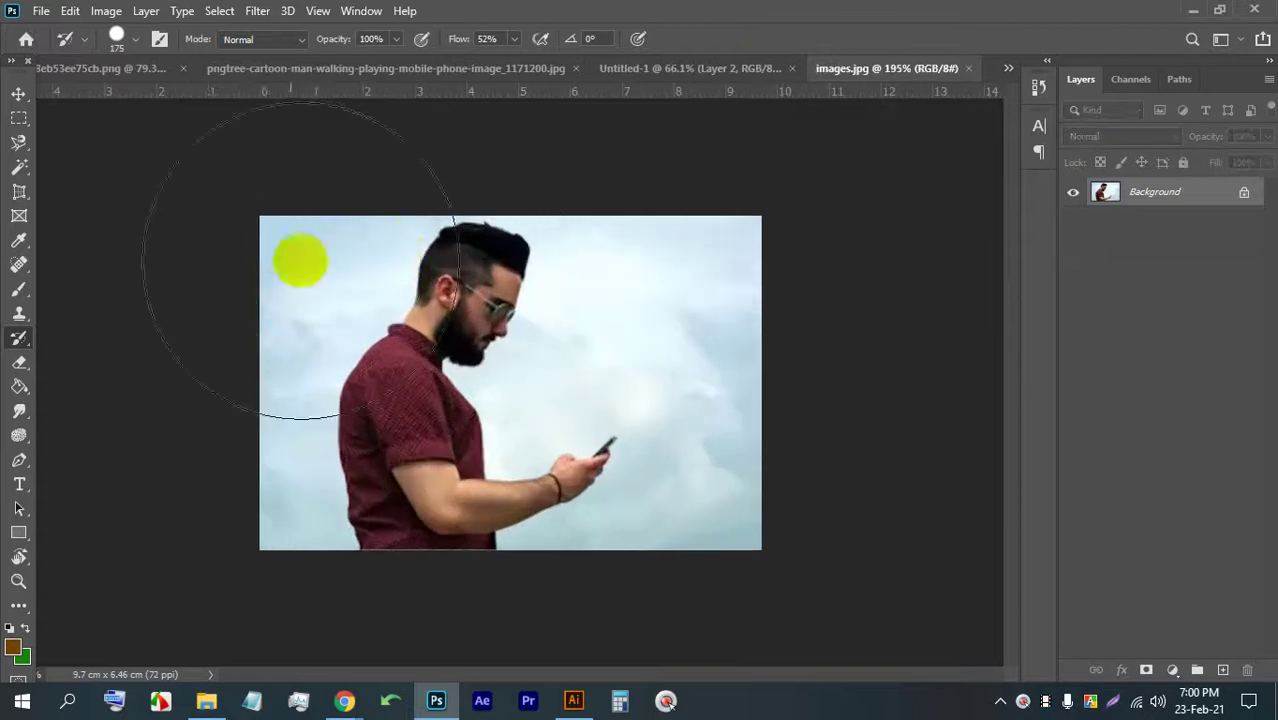
- Select the sky around the man with the Magic Wand, and add the missed sky areas with the Quick Selection tool
left_click(16, 169)
left_click(727, 319)
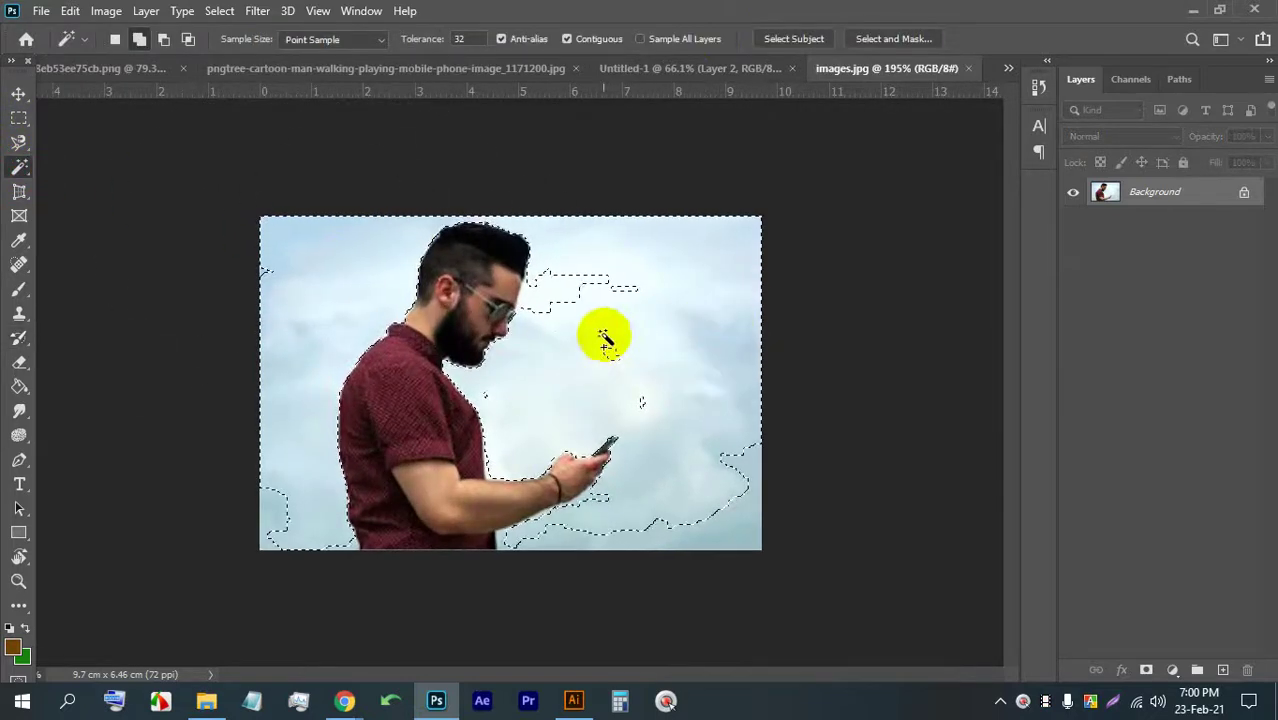
left_click_drag(27, 165, 90, 180)
left_click(618, 283)
scroll(571, 457, "up", 3)
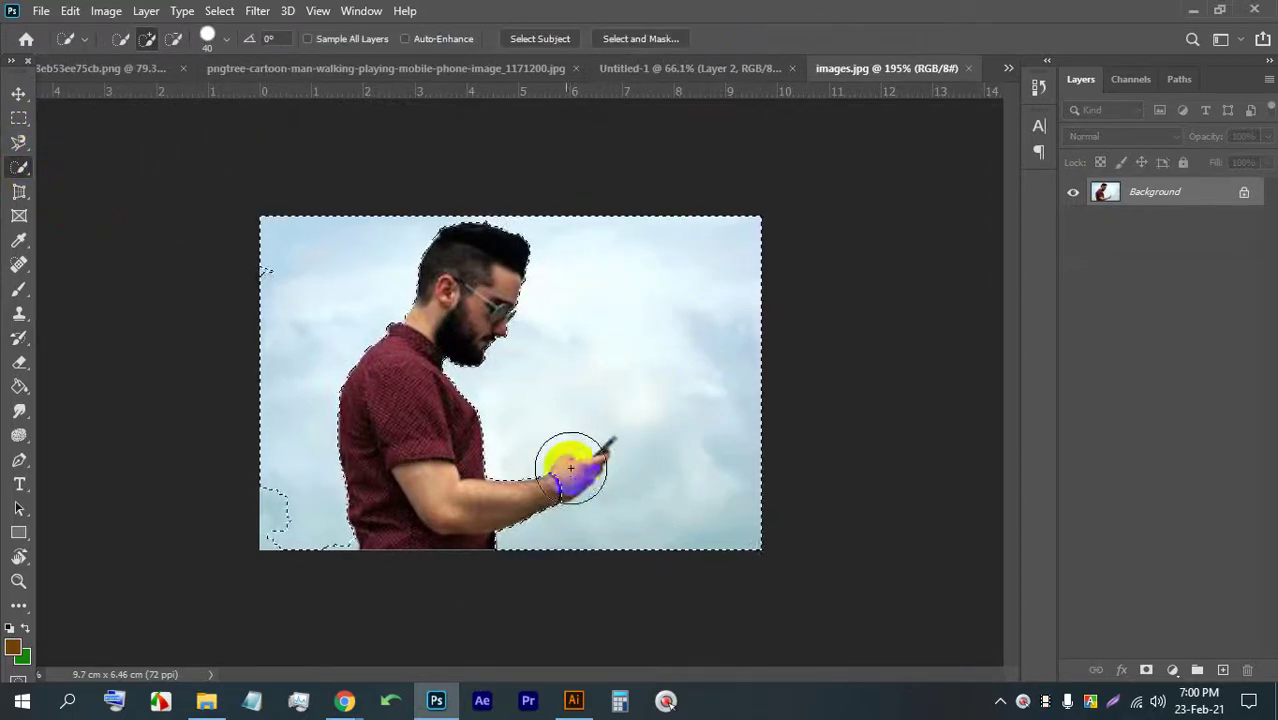
- Refine the selection with a smaller Quick Selection brush, subtracting the man's hand and adding the leftover sky behind his back
key("bracketleft")
key("bracketleft")
key("bracketleft")
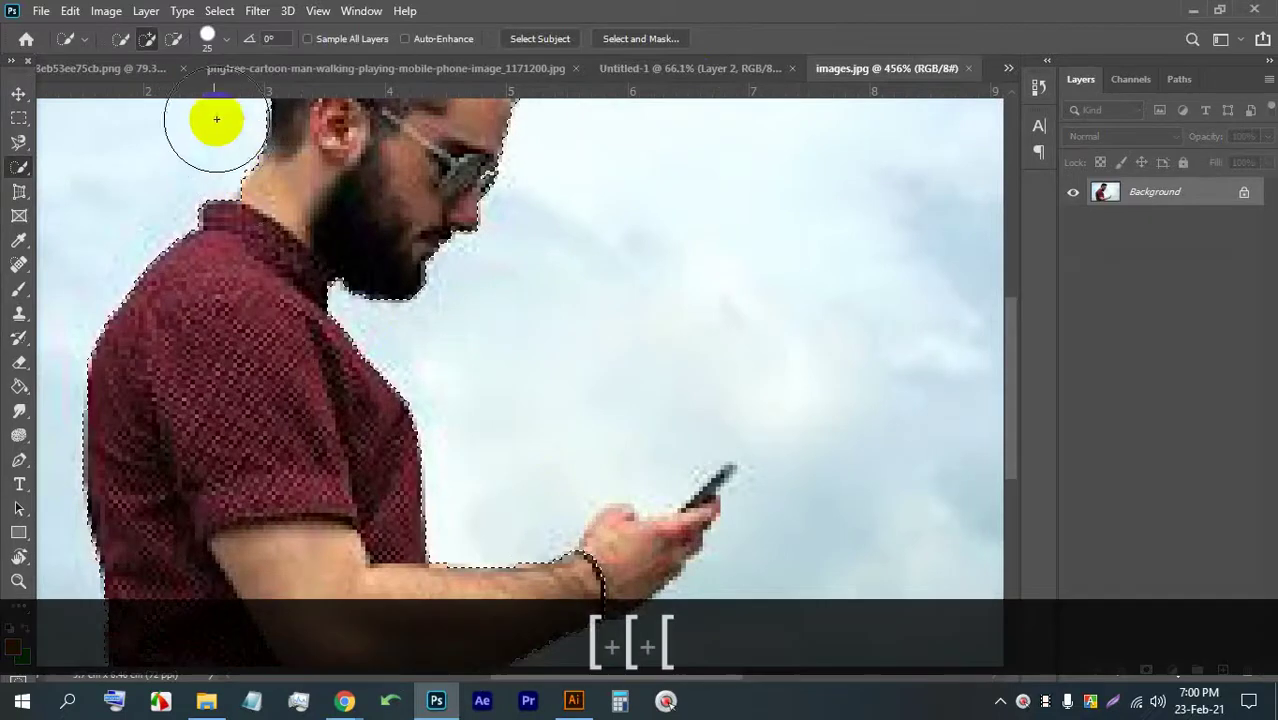
scroll(650, 483, "up", 2)
left_click_drag(642, 477, 639, 302)
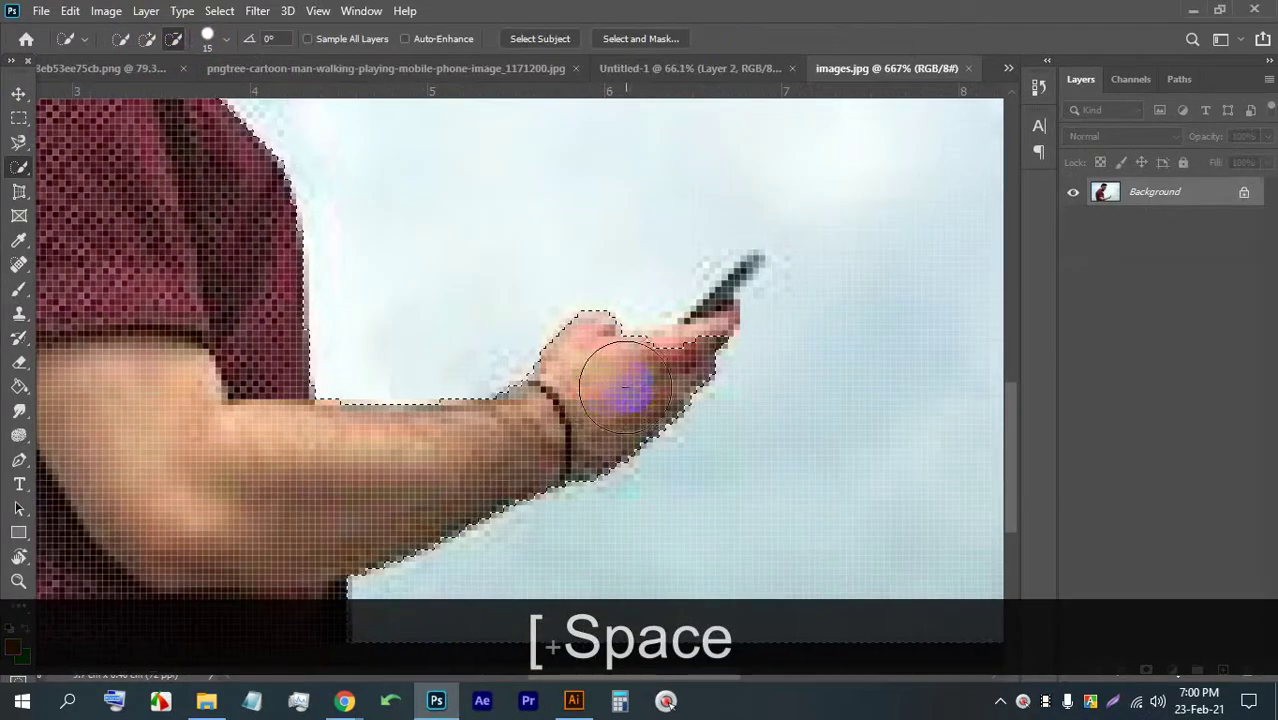
key("bracketleft")
key("bracketleft")
key("bracketleft")
key("bracketleft")
key("bracketleft")
key("bracketleft")
scroll(730, 300, "up", 3)
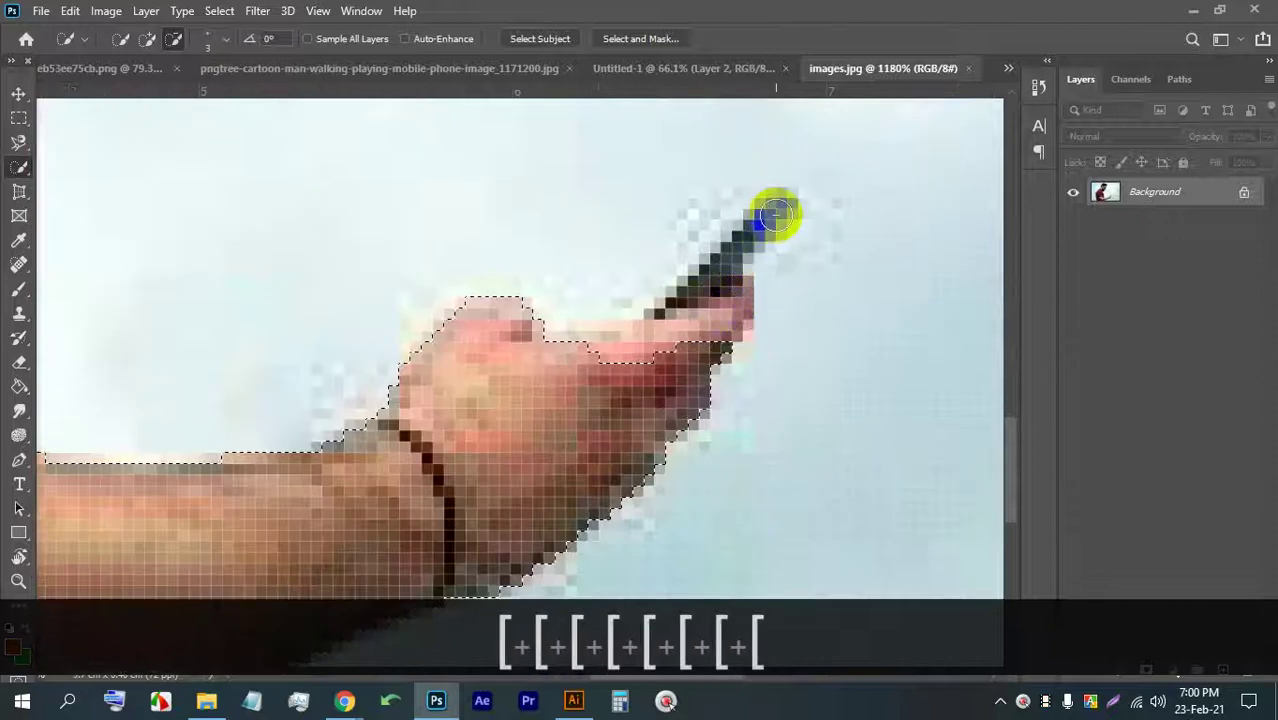
key("bracketleft")
scroll(694, 307, "down", 6)
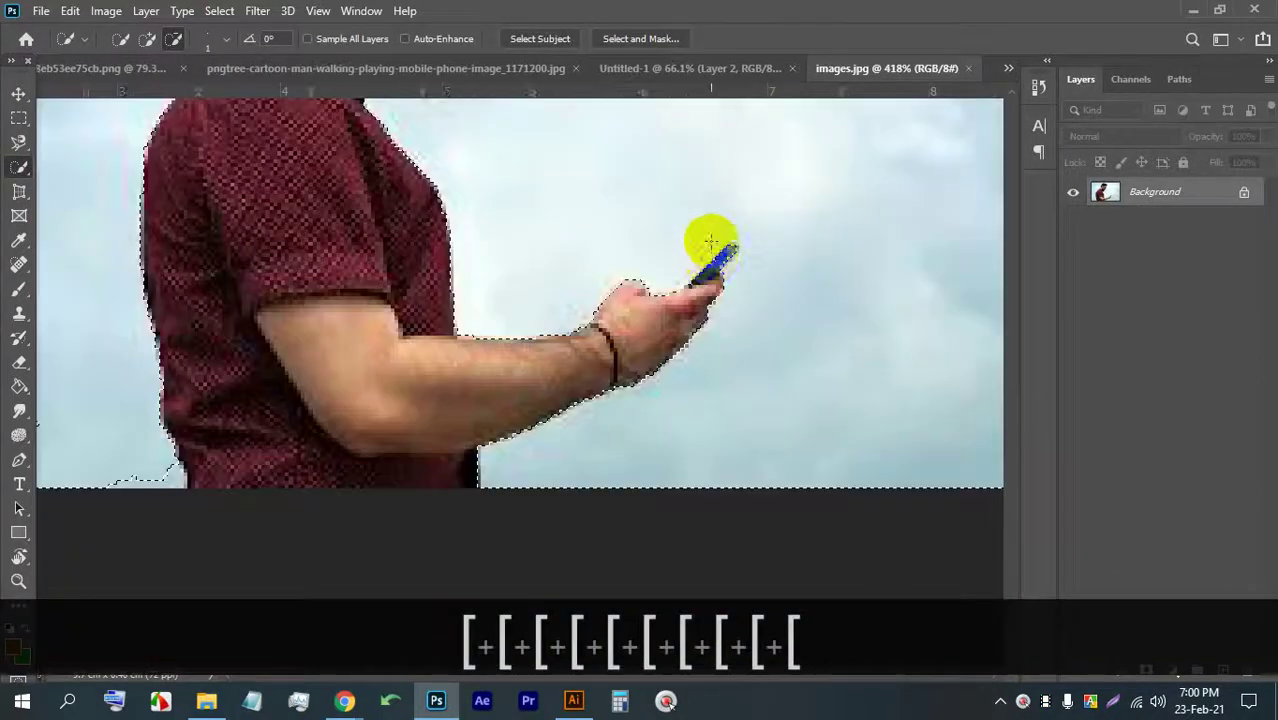
left_click(147, 38)
left_click_drag(295, 502, 269, 523)
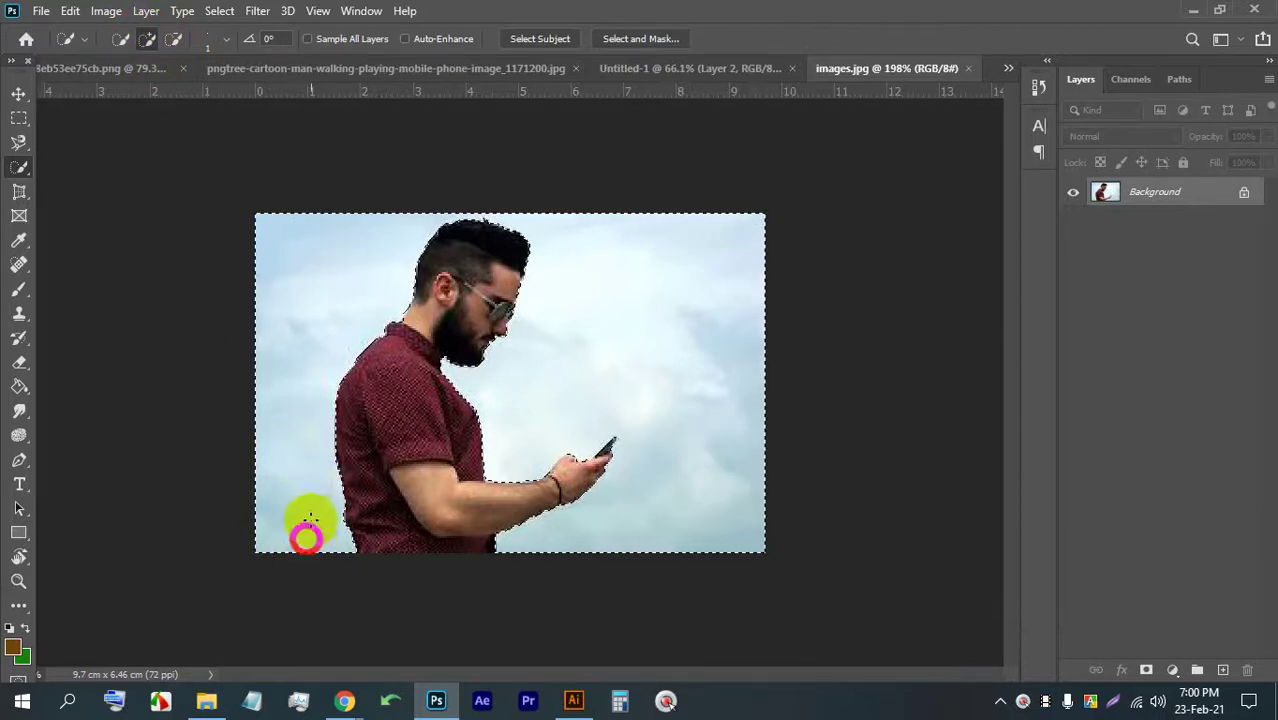
- Unlock the photo's Background layer, delete the selected sky from it and deselect
scroll(471, 357, "down", 2)
left_click(1244, 197)
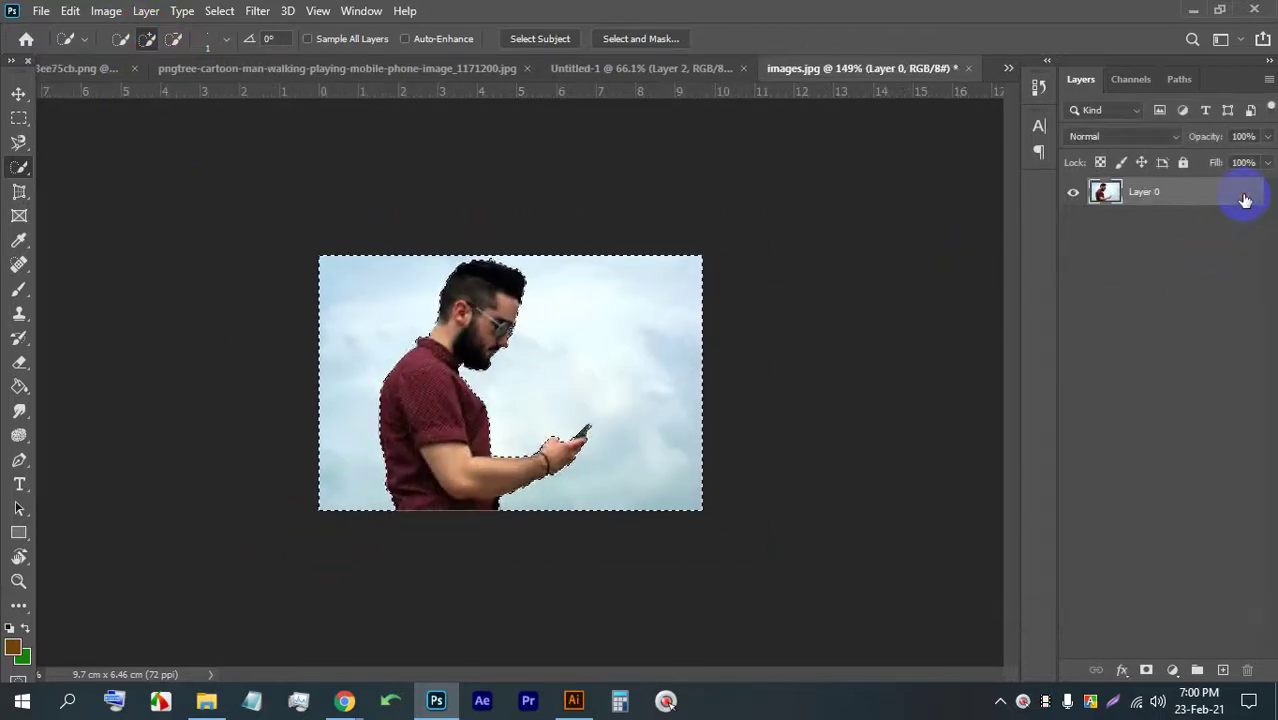
key("BackSpace")
key("ctrl+d")
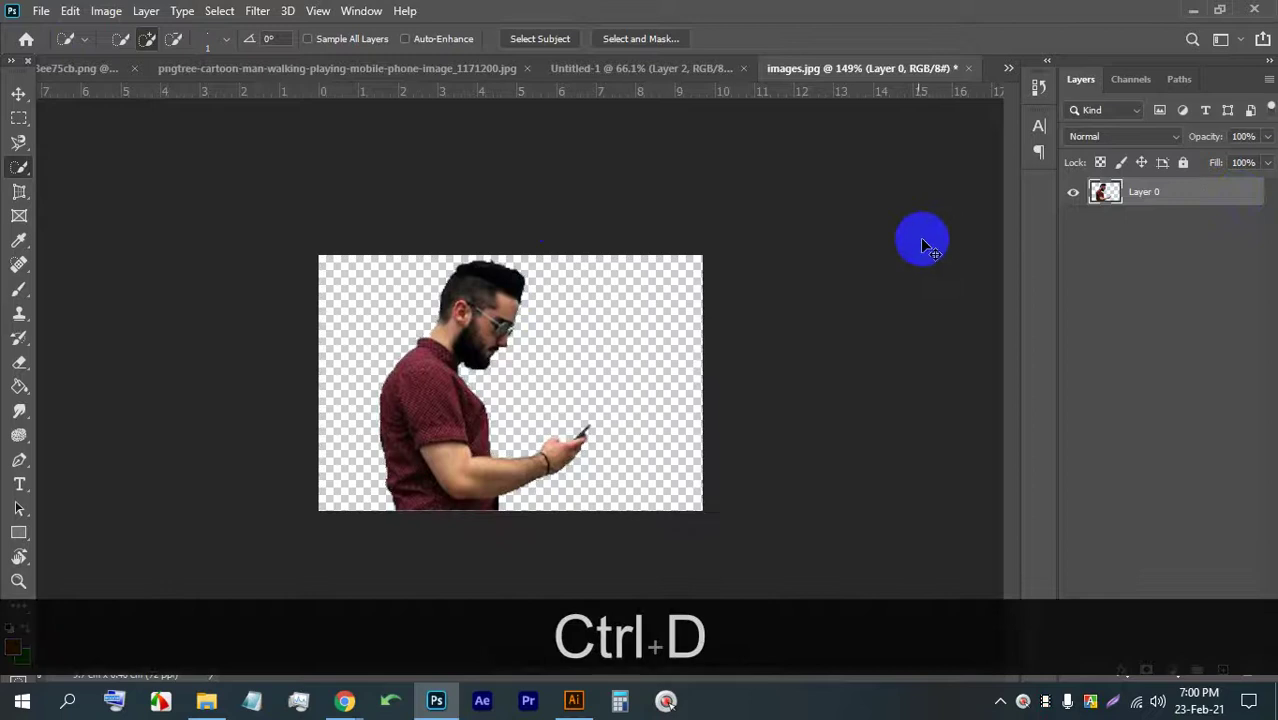
- Move the cut-out man onto the artboard in Untitled-1 and hide Layer 2 with the cartoon man
left_click(19, 93)
left_click_drag(436, 295, 469, 51)
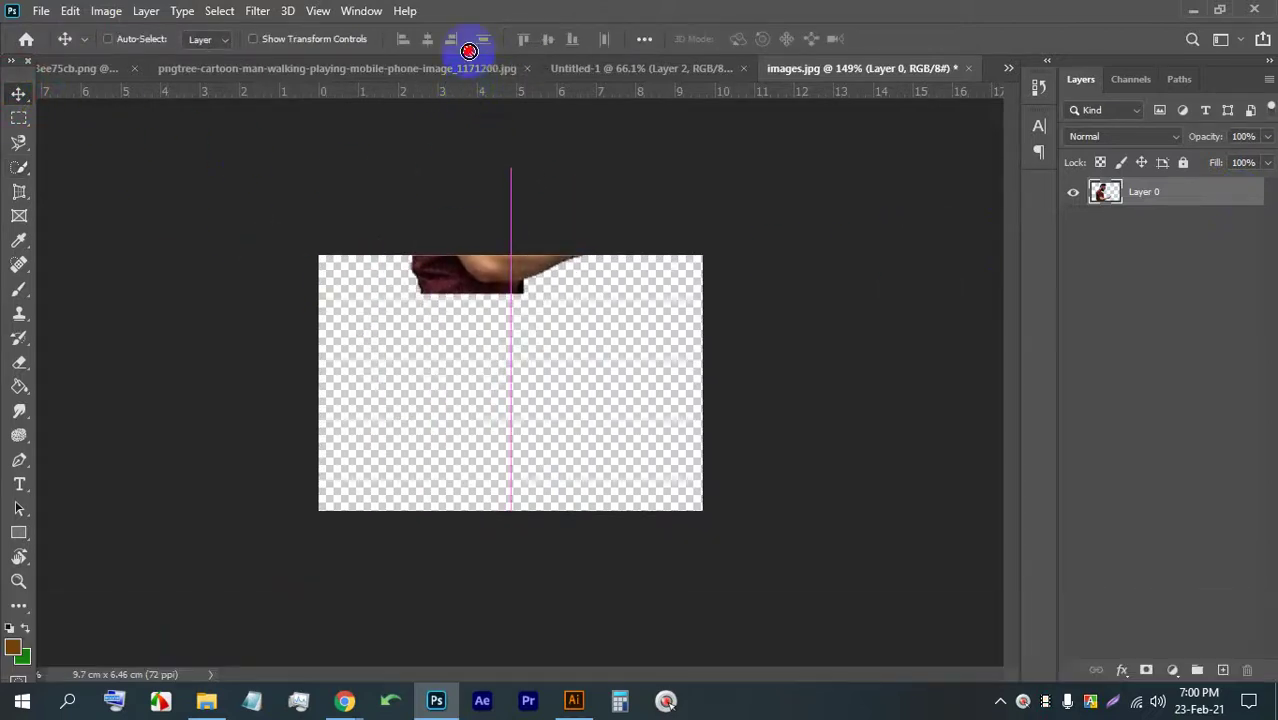
left_click_drag(641, 67, 573, 340)
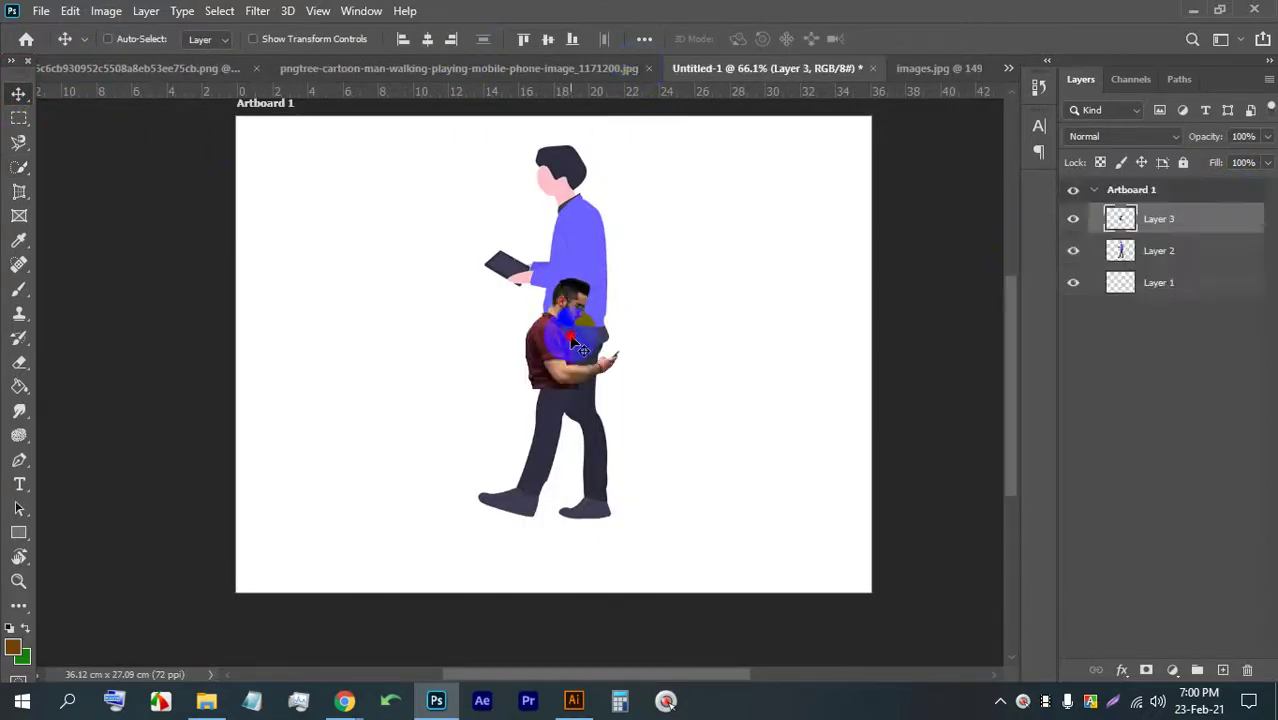
left_click(1172, 341)
left_click(1073, 252)
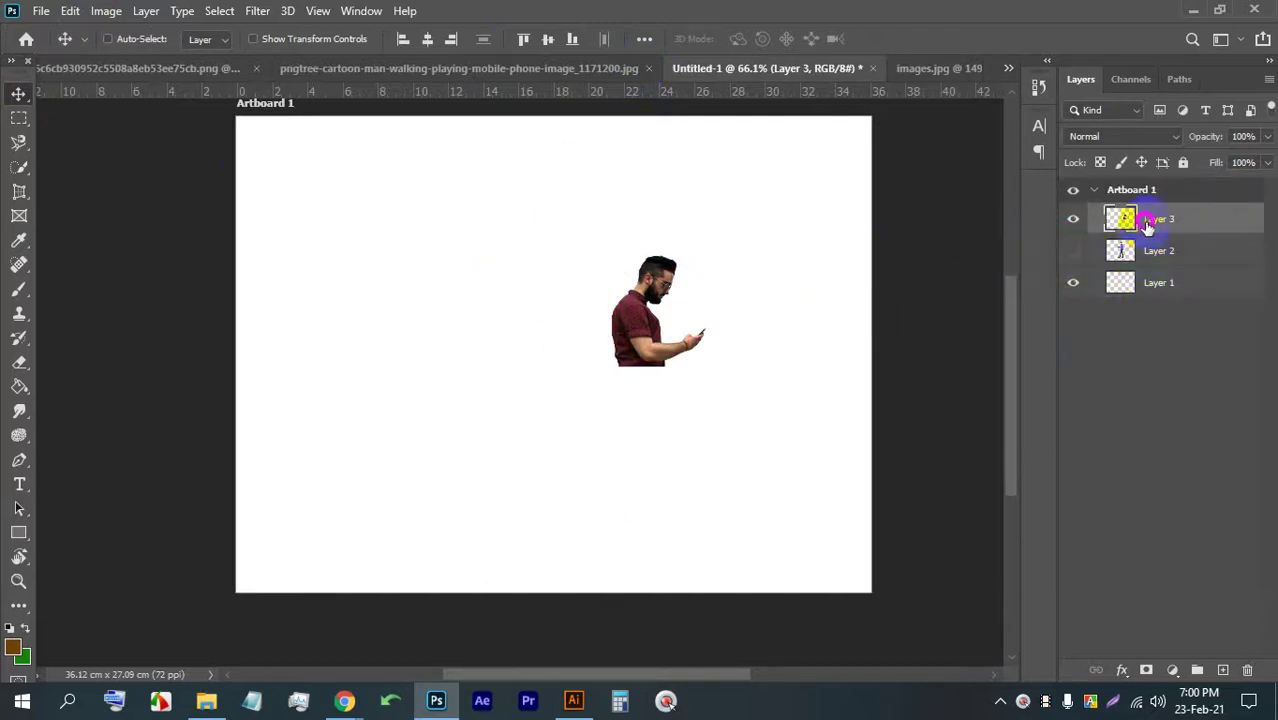
- Scale the man on Layer 3 up to 382.20% with Free Transform and position him to fill the artboard's height
key("ctrl+t")
left_click_drag(658, 367, 656, 559)
left_click_drag(625, 420, 512, 317)
left_click_drag(548, 465, 545, 568)
left_click_drag(476, 428, 496, 420)
left_click(928, 39)
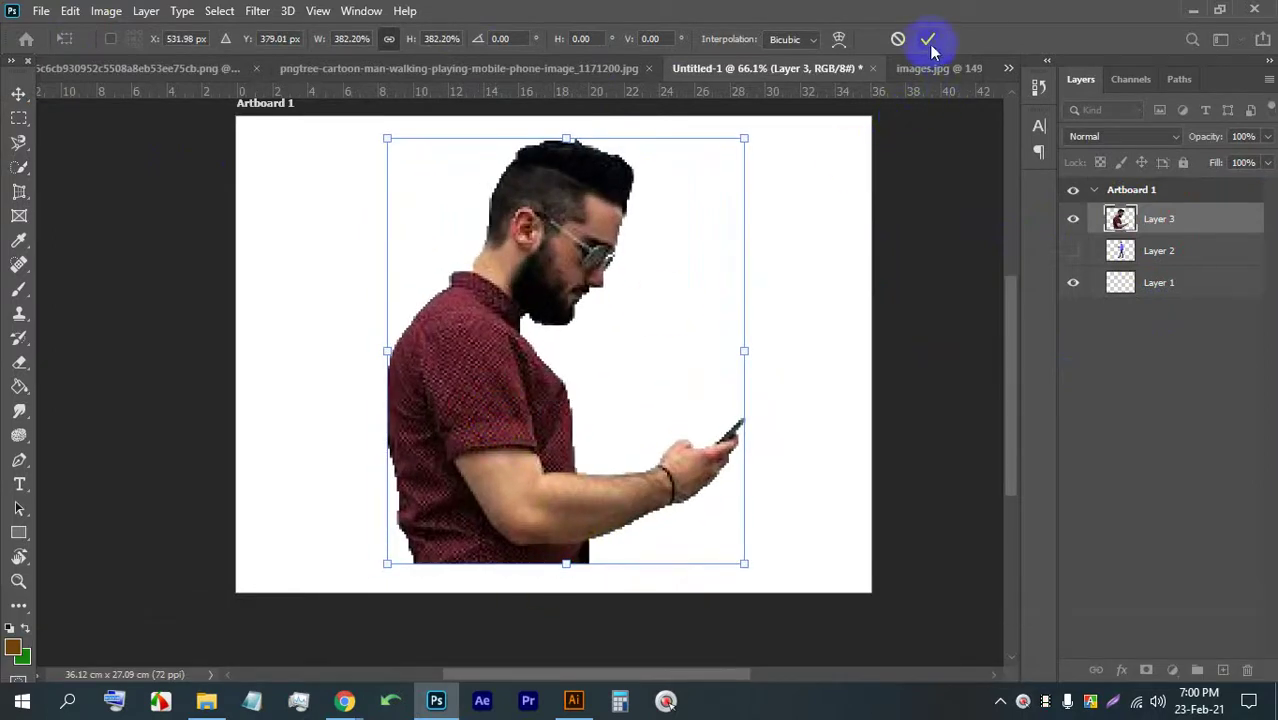
- Start Puppet Warp on the man in Layer 3, pin the shoulder, lower shirt and elbow, and pull the head back upright
scroll(621, 262, "down", 3)
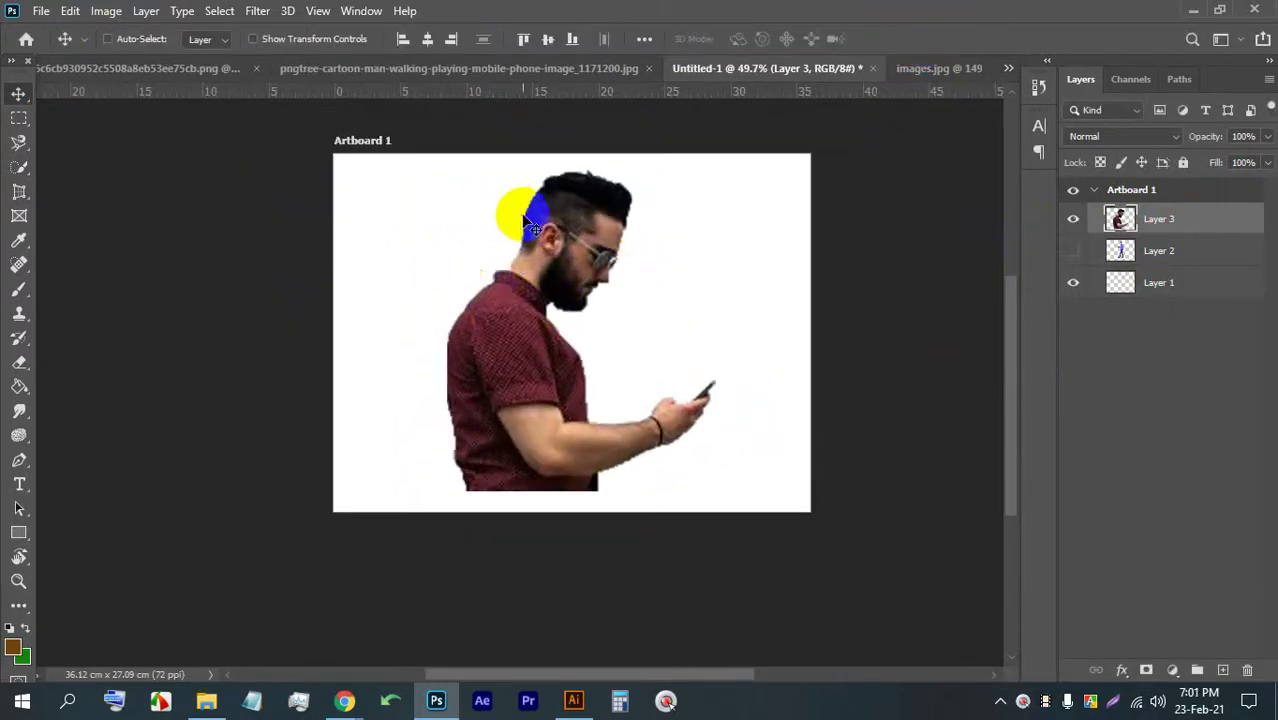
scroll(405, 225, "up", 2)
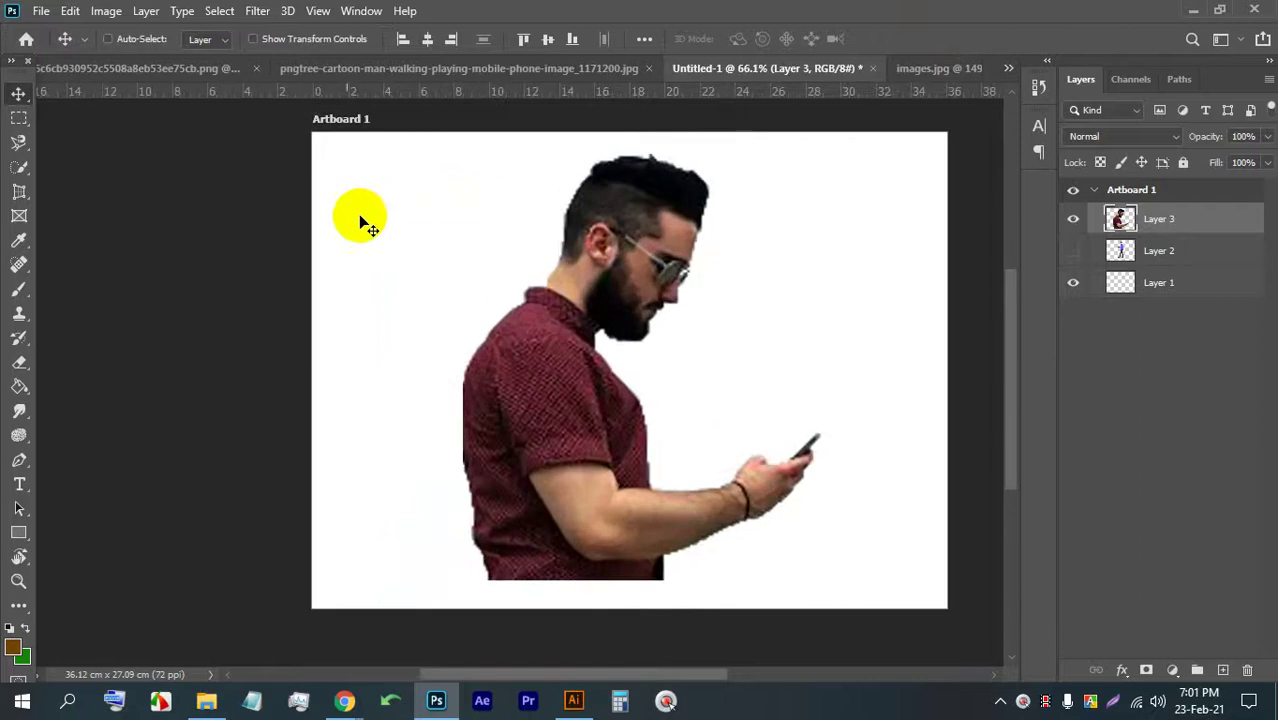
left_click(72, 12)
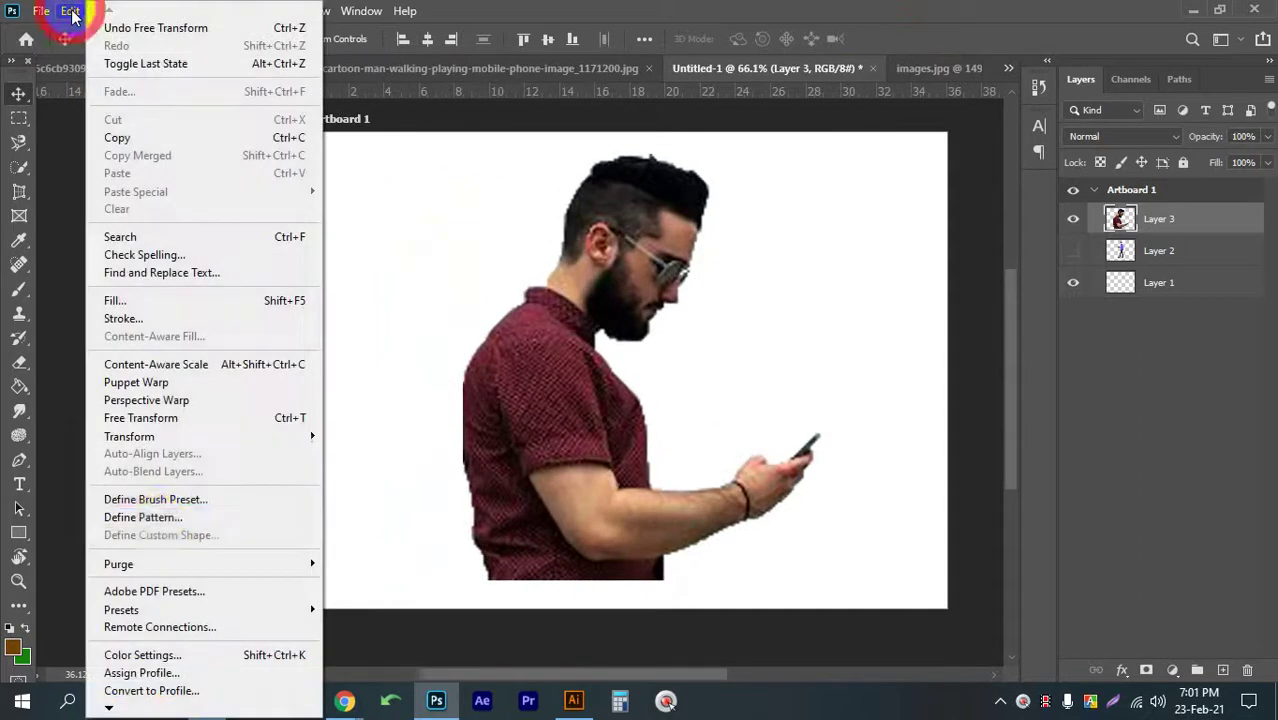
left_click(135, 382)
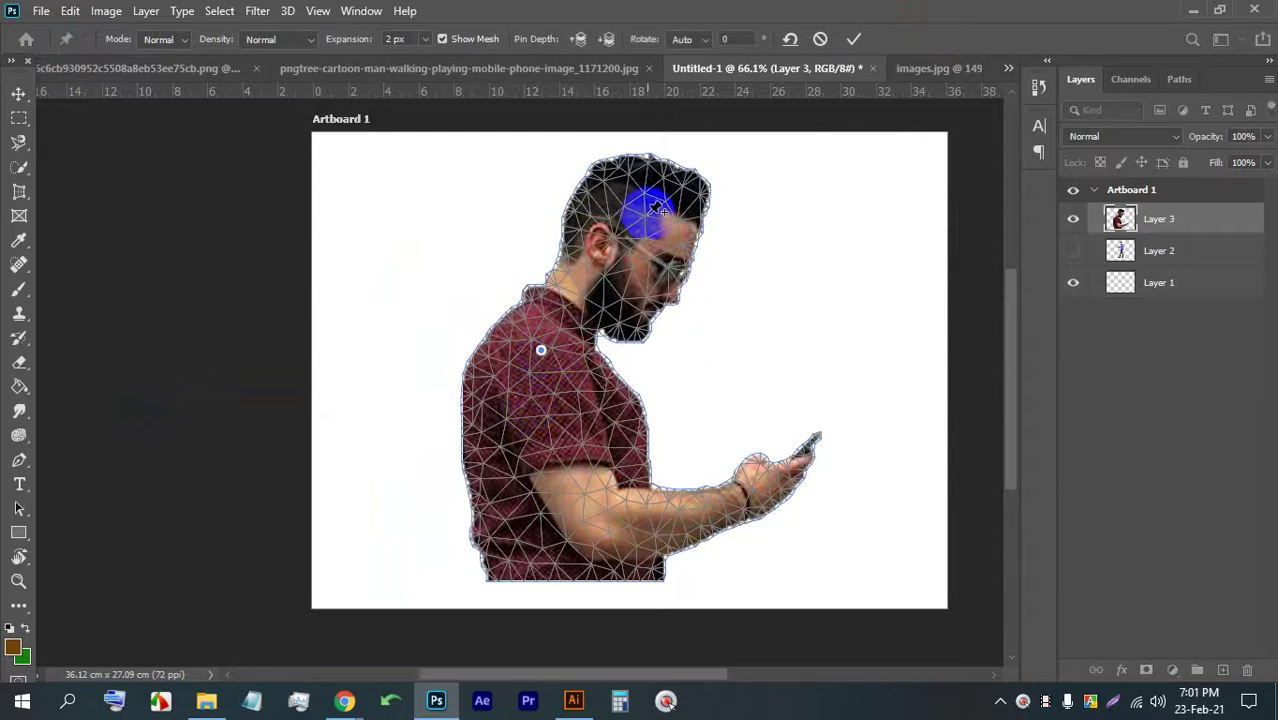
left_click_drag(665, 200, 550, 207)
key("ctrl+z")
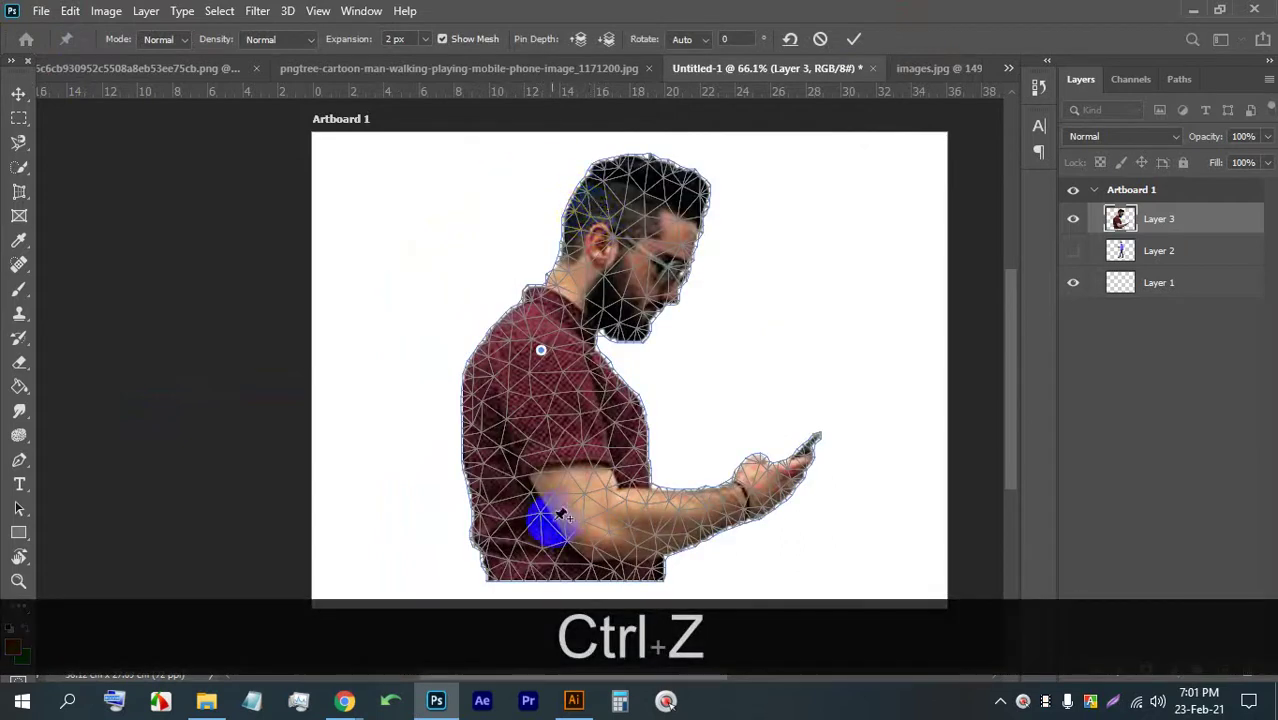
left_click(526, 523)
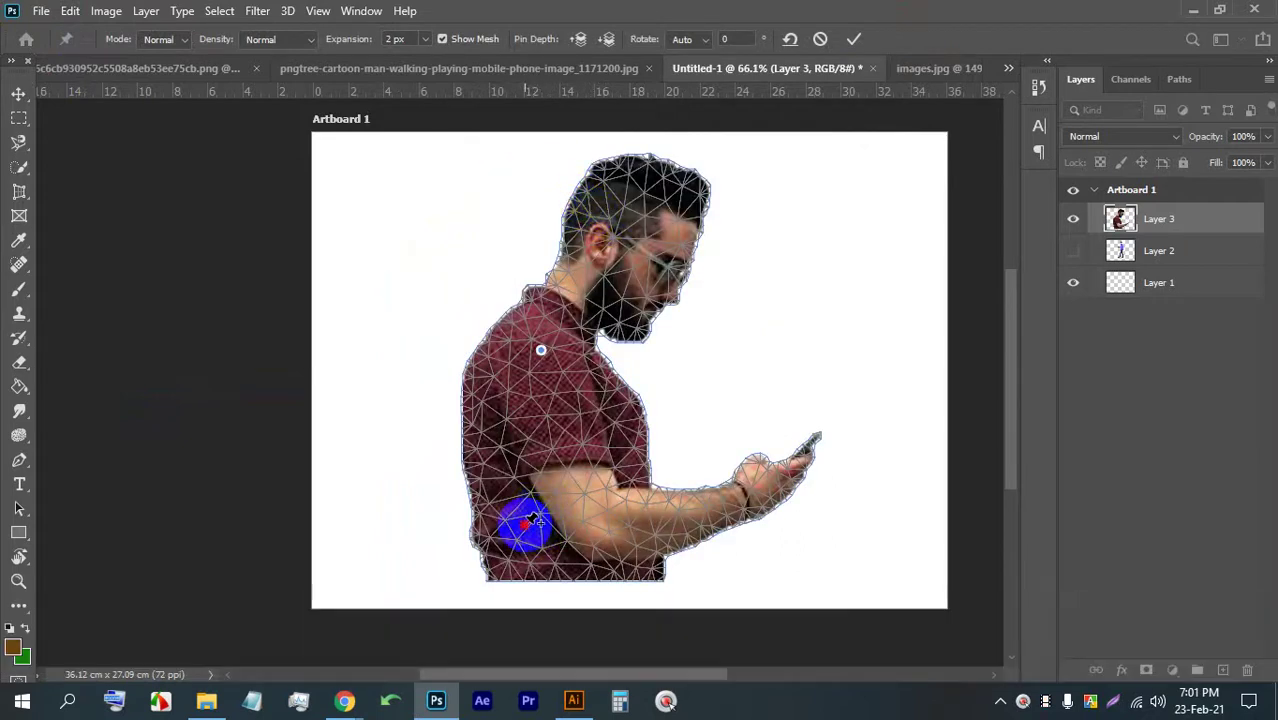
left_click_drag(652, 206, 592, 203)
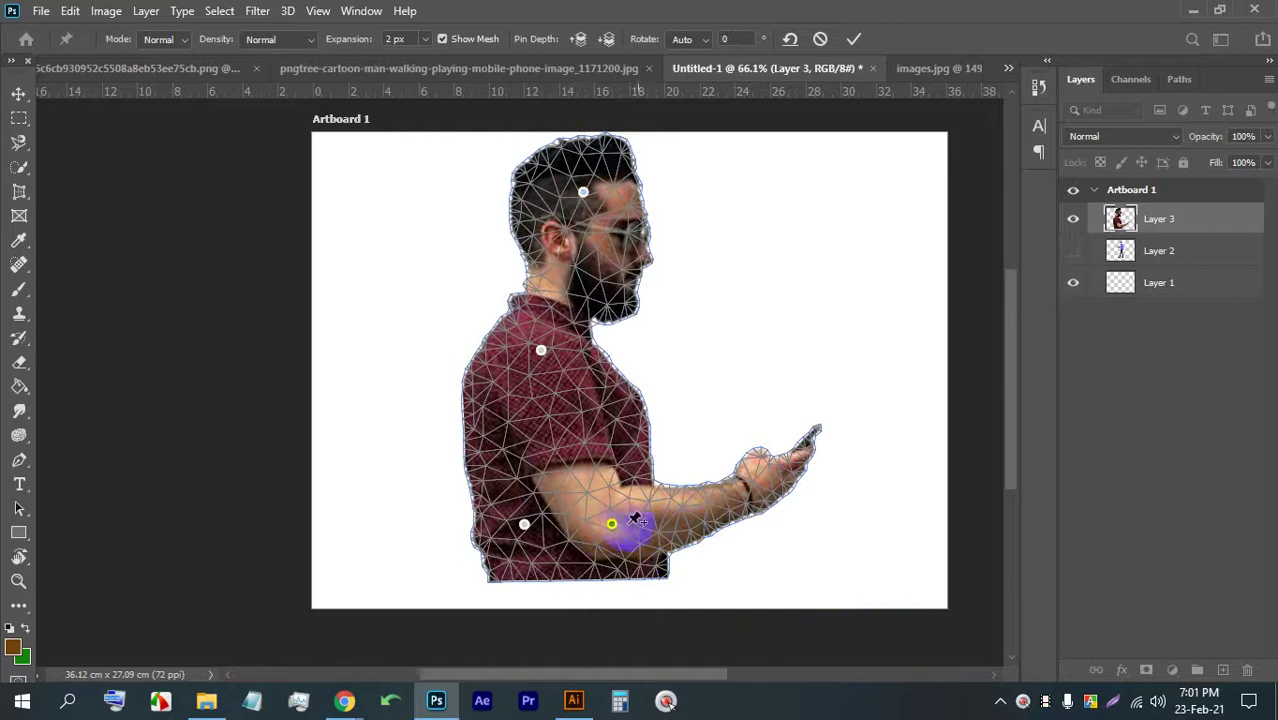
- Try to bend the man's forearm upward using pins on the wrist and hand
left_click_drag(789, 478, 786, 413)
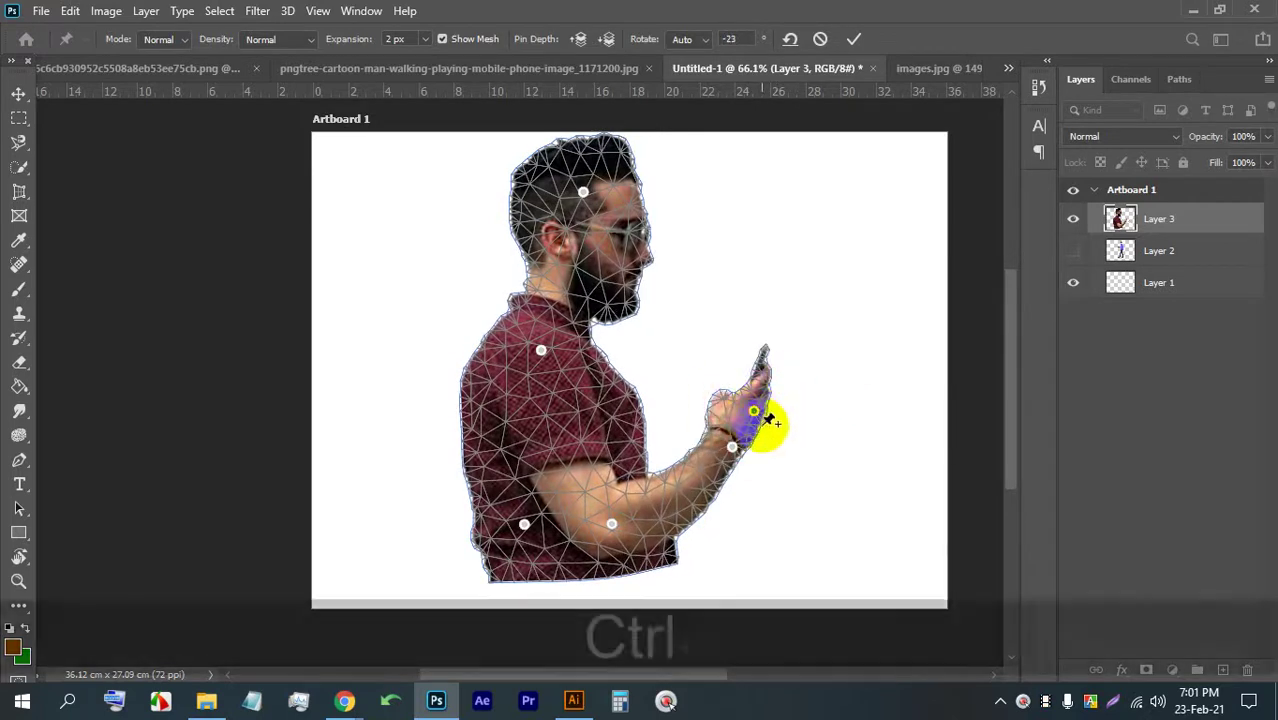
key("ctrl+z")
key("ctrl+z")
key("alt")
- Warp the forearm with a single pin on the hand, bringing the phone up and closer to the man's chest
left_click_drag(733, 446, 773, 432)
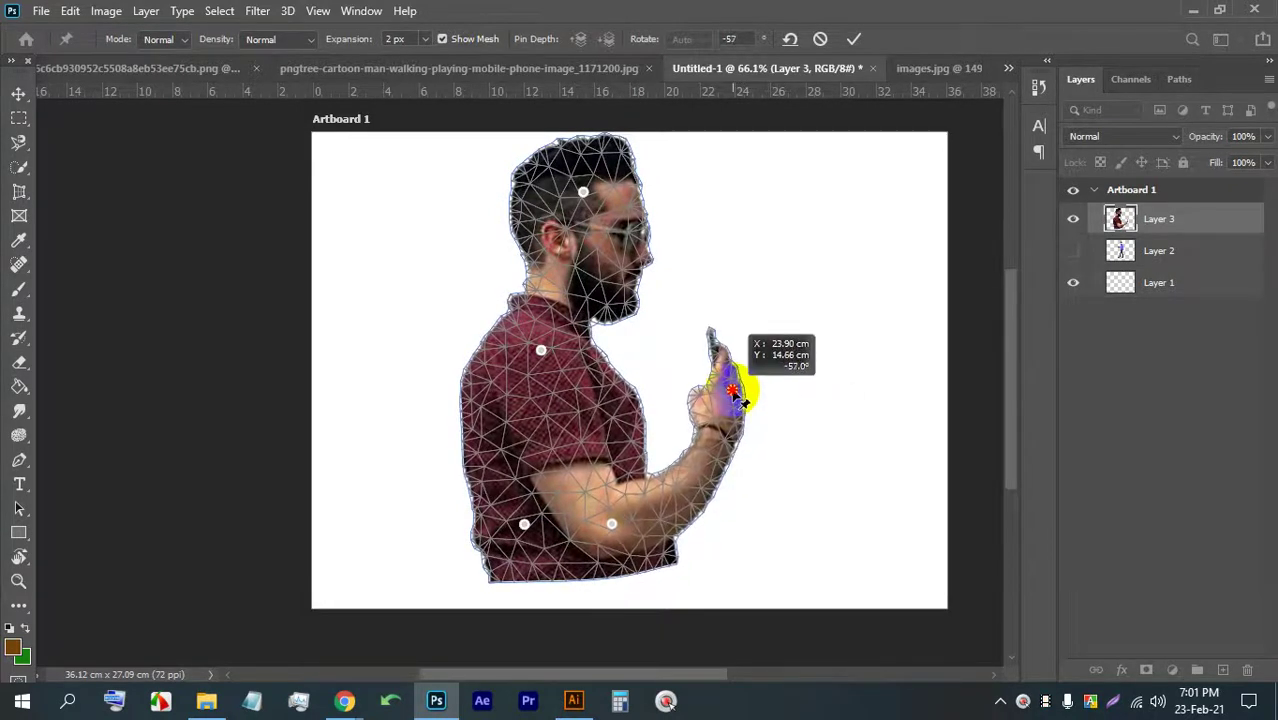
left_click_drag(791, 466, 745, 372)
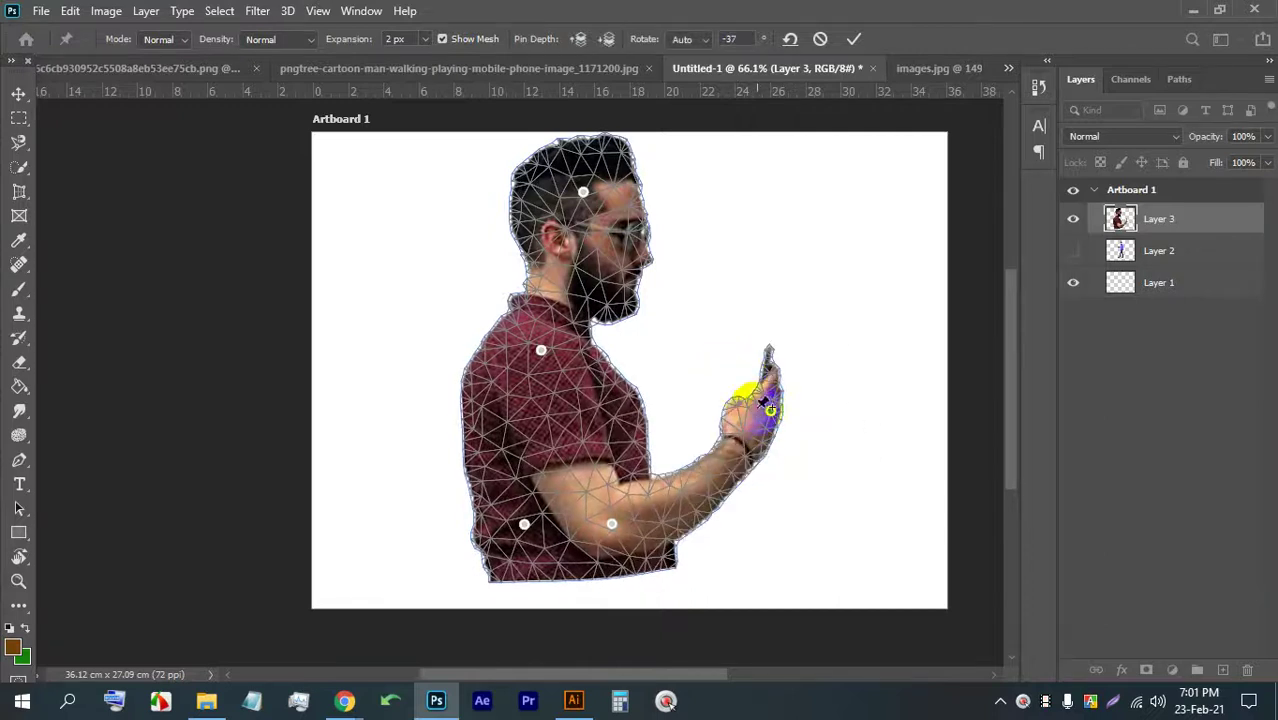
left_click_drag(767, 405, 740, 470)
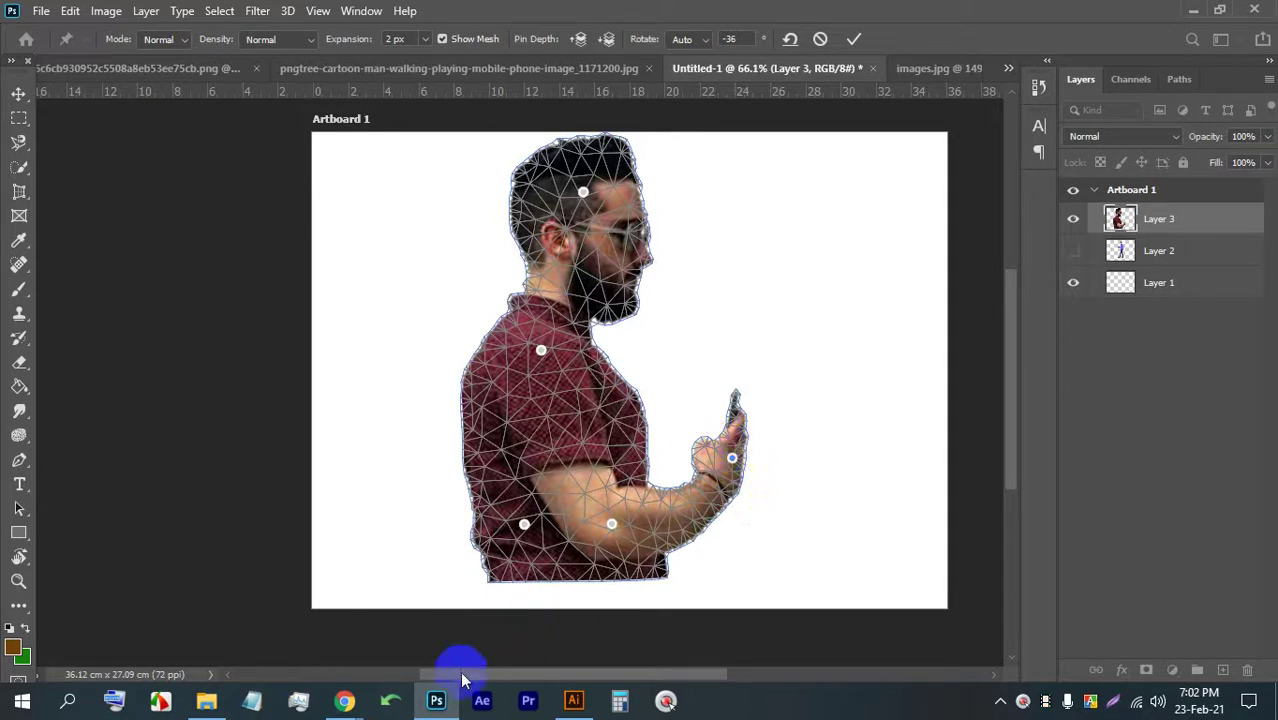
- Switch to the Google Meet call in Chrome to check on the class, and return to Photoshop
mouse_move(346, 697)
left_click(243, 615)
left_click(300, 16)
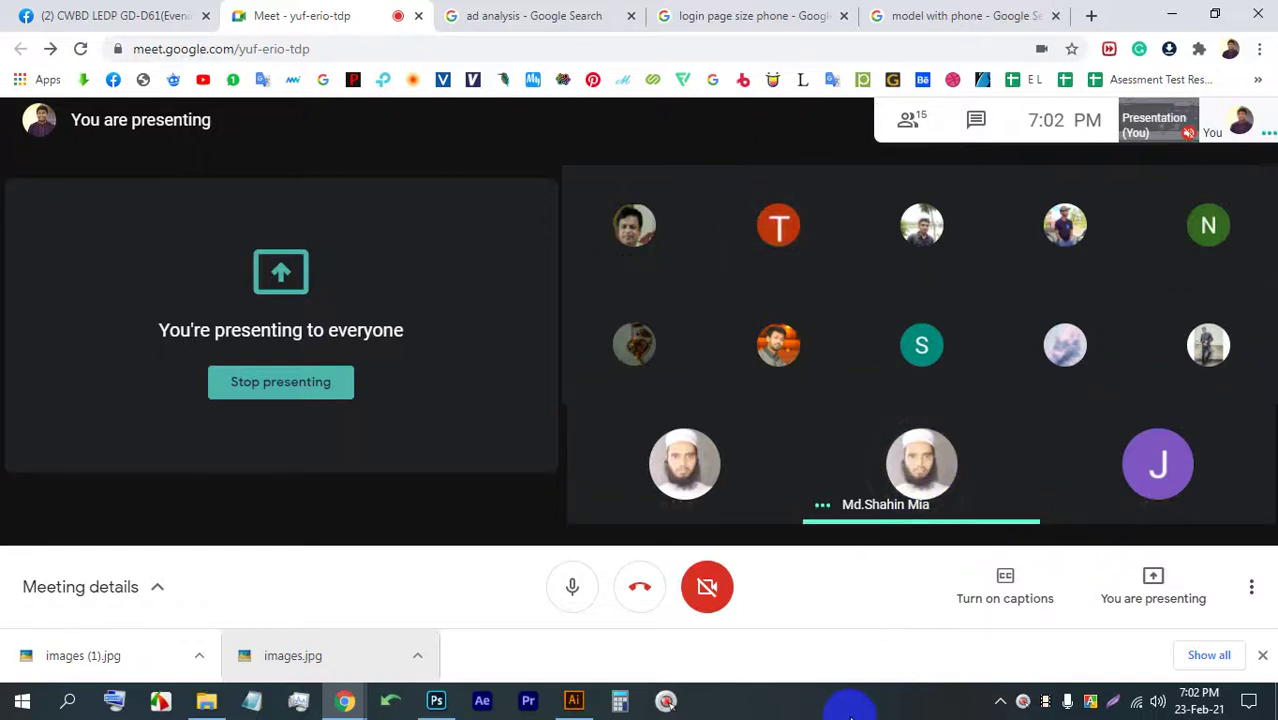
left_click(436, 700)
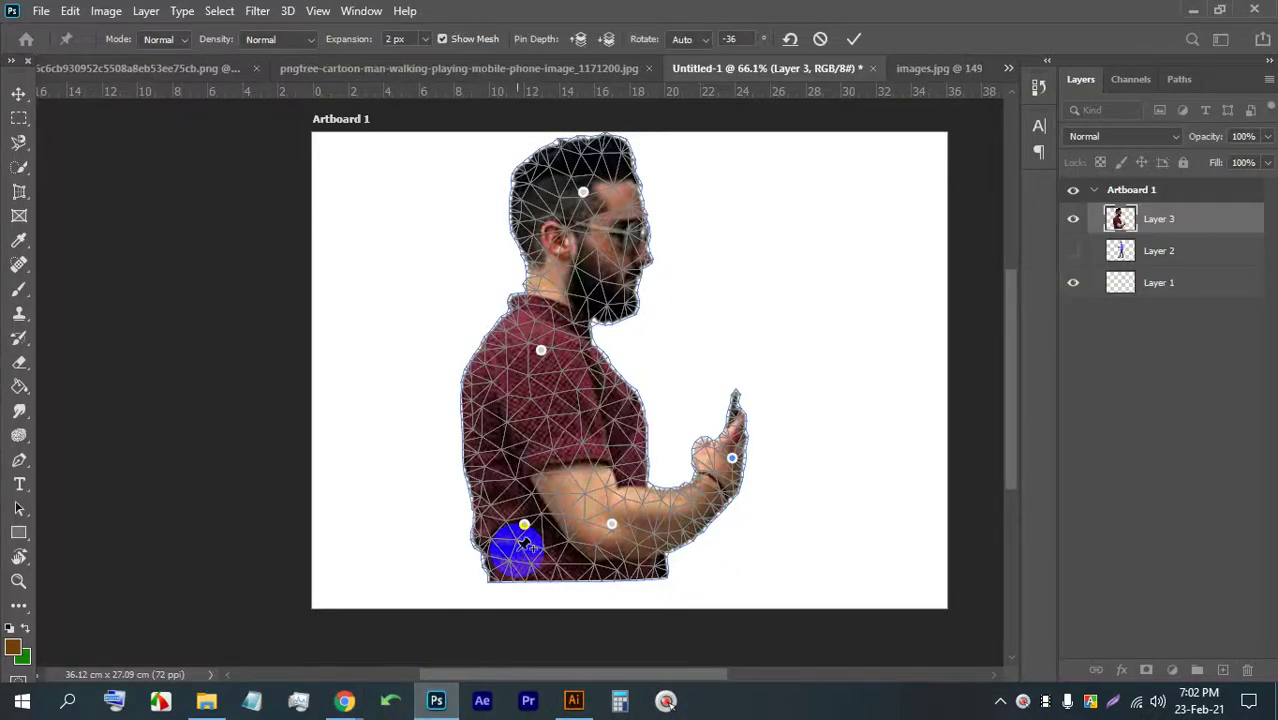
- Move the hand pin outward and slightly down so the forearm extends forward from the body again
scroll(540, 210, "up", 2)
scroll(616, 270, "down", 5)
scroll(622, 258, "up", 2)
scroll(622, 262, "up", 1)
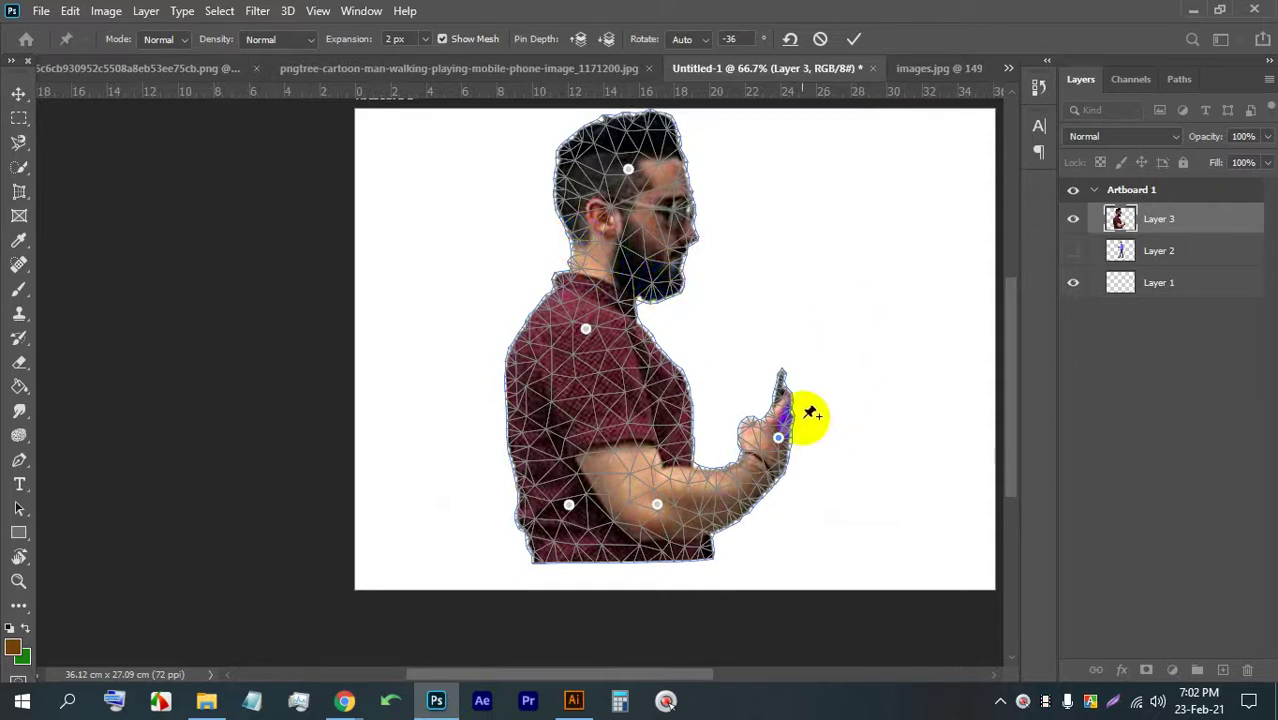
left_click_drag(778, 440, 823, 452)
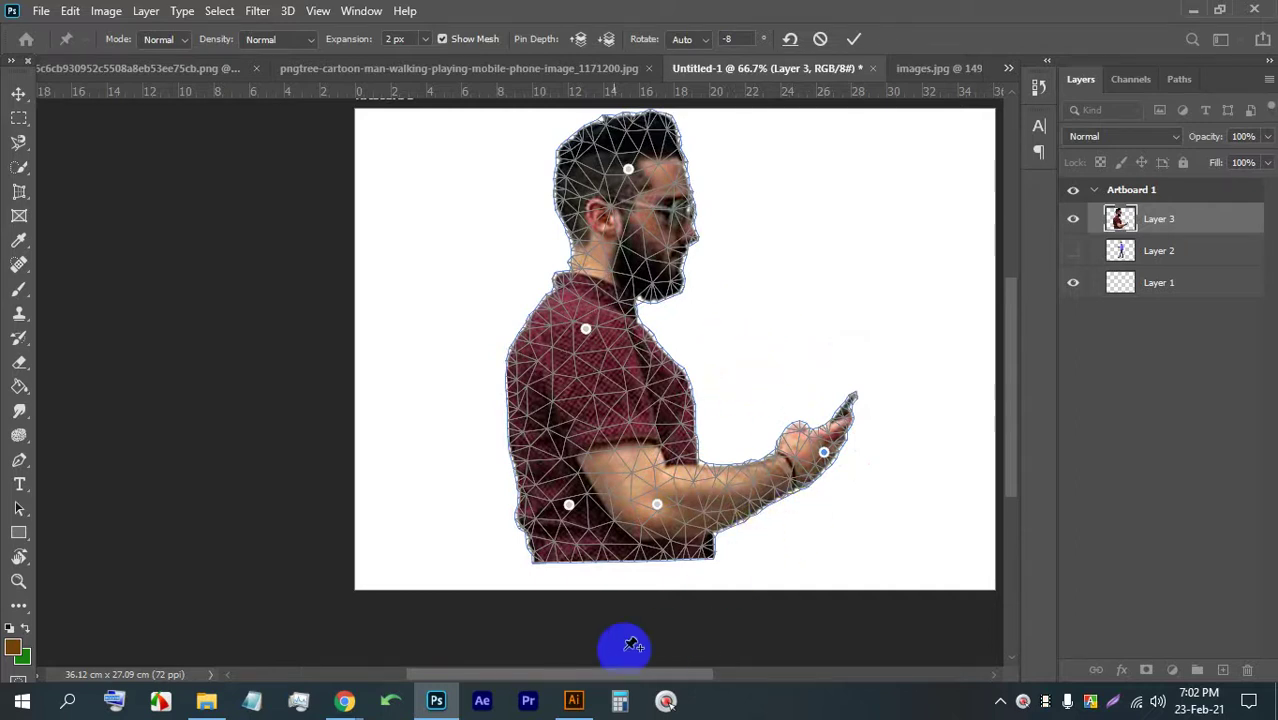
- Check the Google Meet class again and point out Puppet Warp among Photoshop's edit commands
mouse_move(360, 695)
left_click(280, 600)
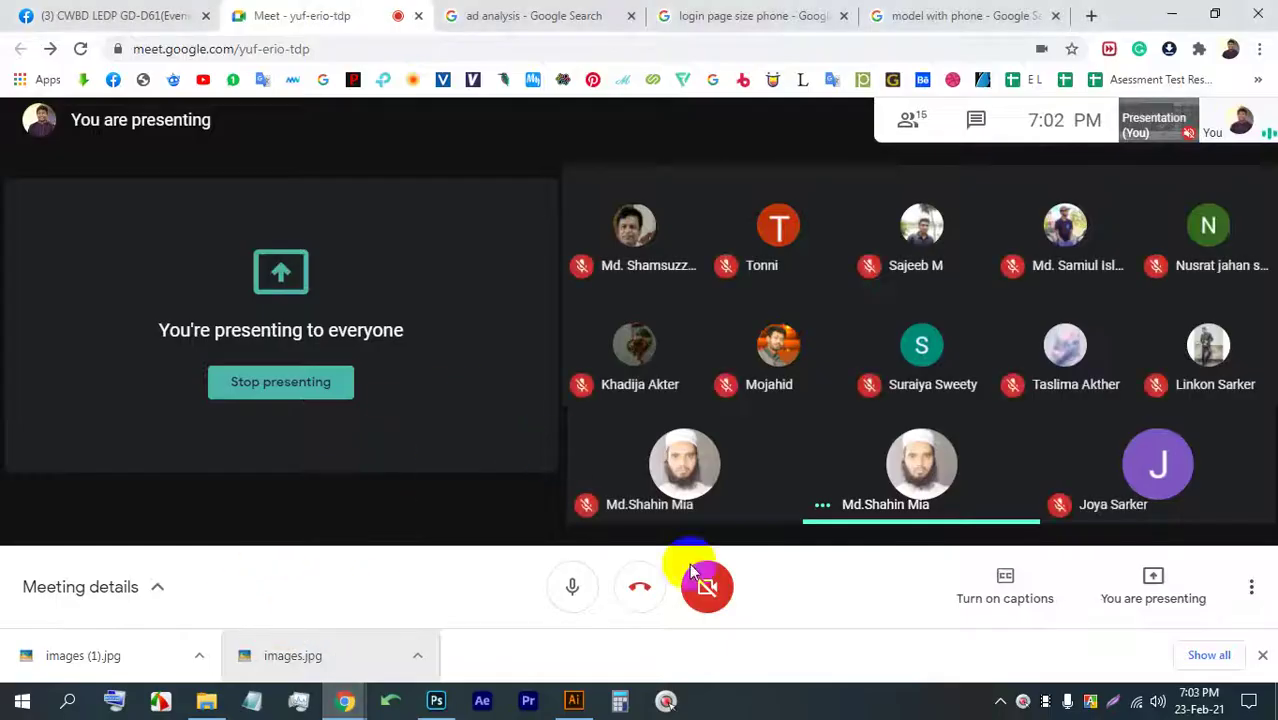
left_click(436, 700)
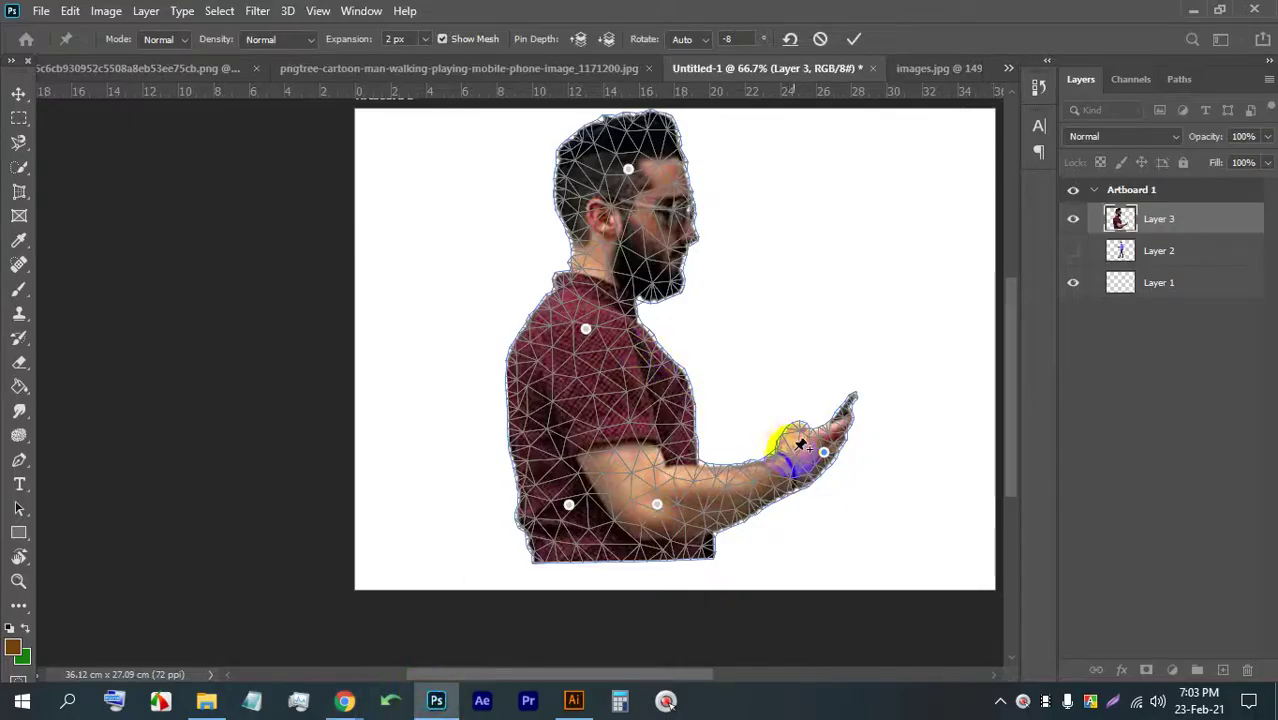
left_click(72, 12)
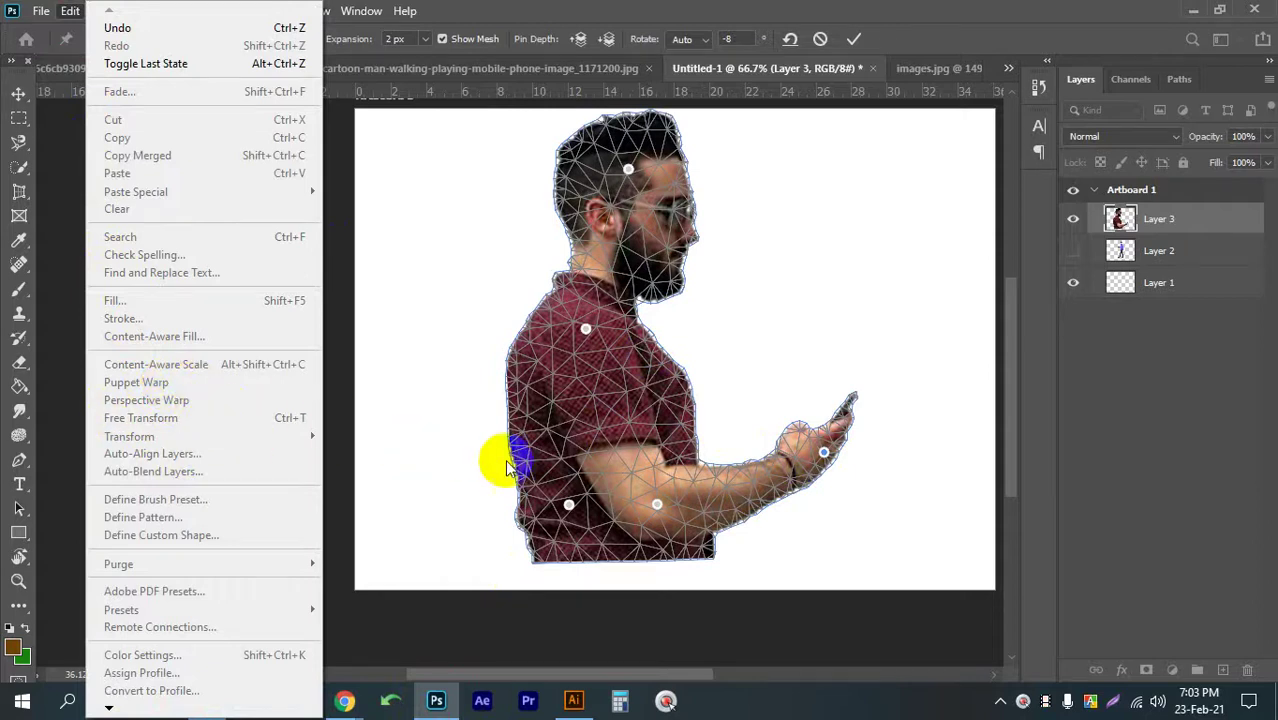
left_click(827, 452)
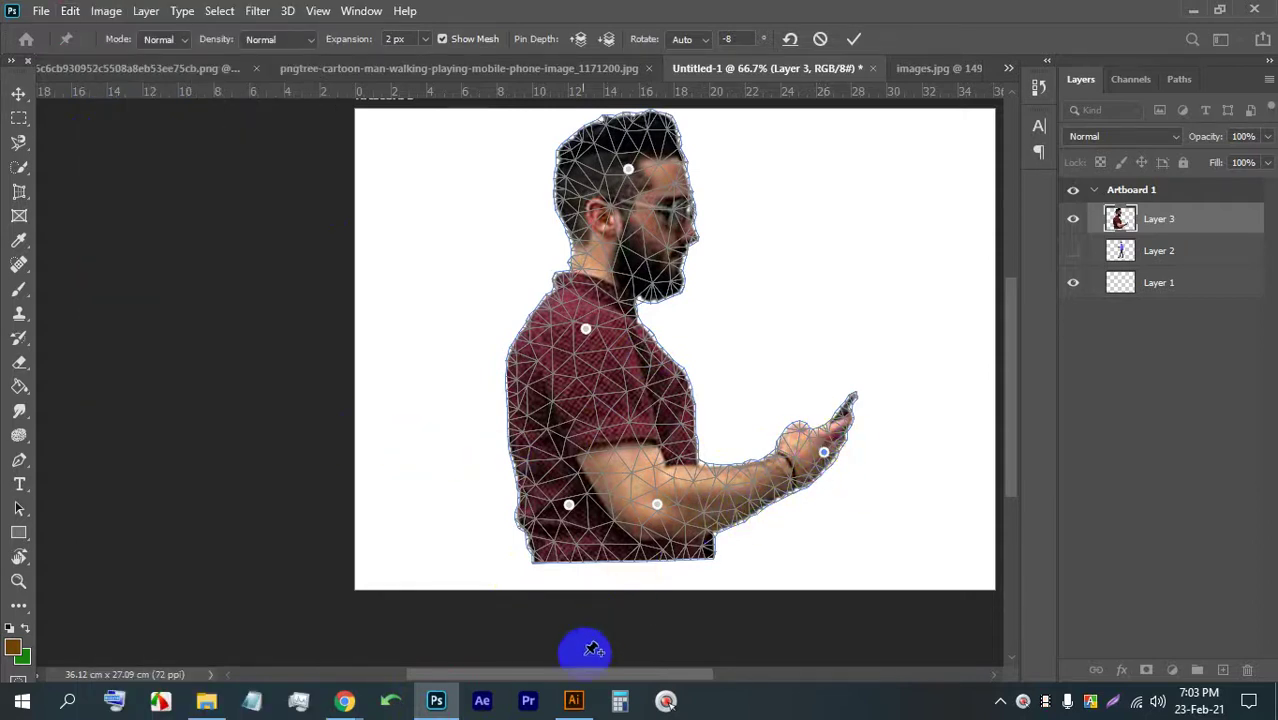
- Glance at Illustrator and bring up the Google Meet window to view the participants
left_click(574, 700)
left_click(436, 700)
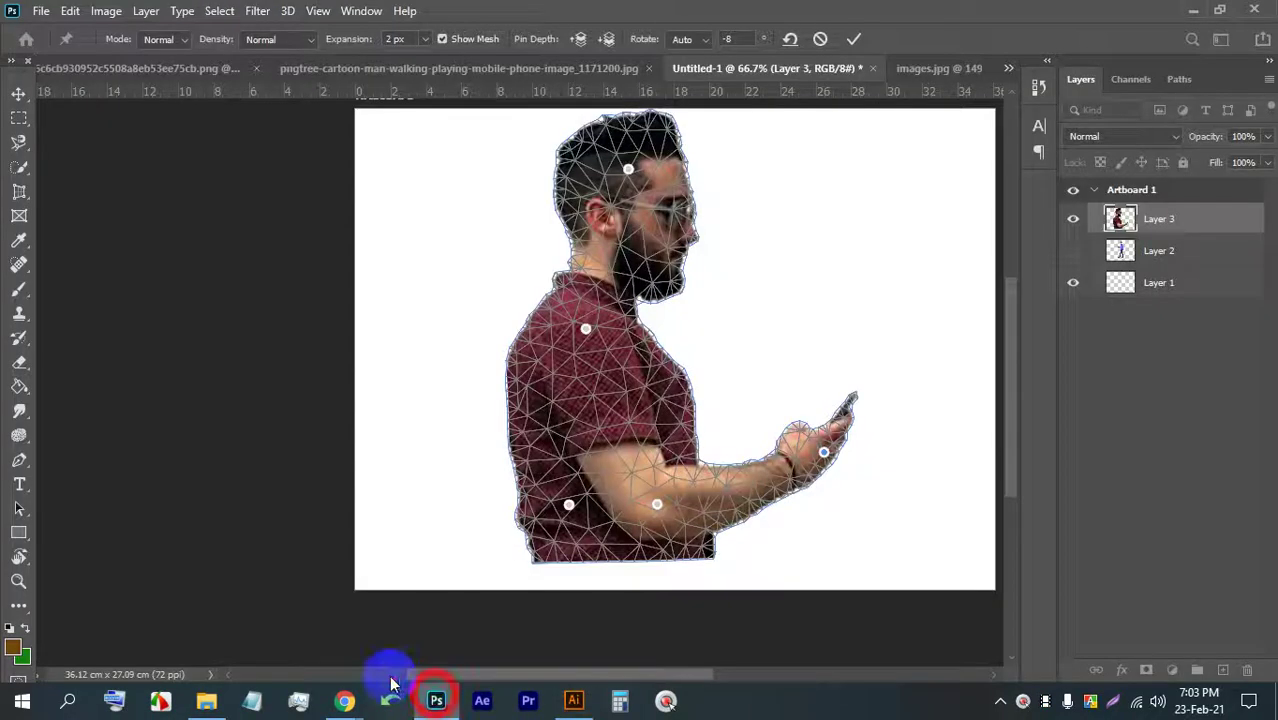
left_click(343, 700)
left_click(255, 605)
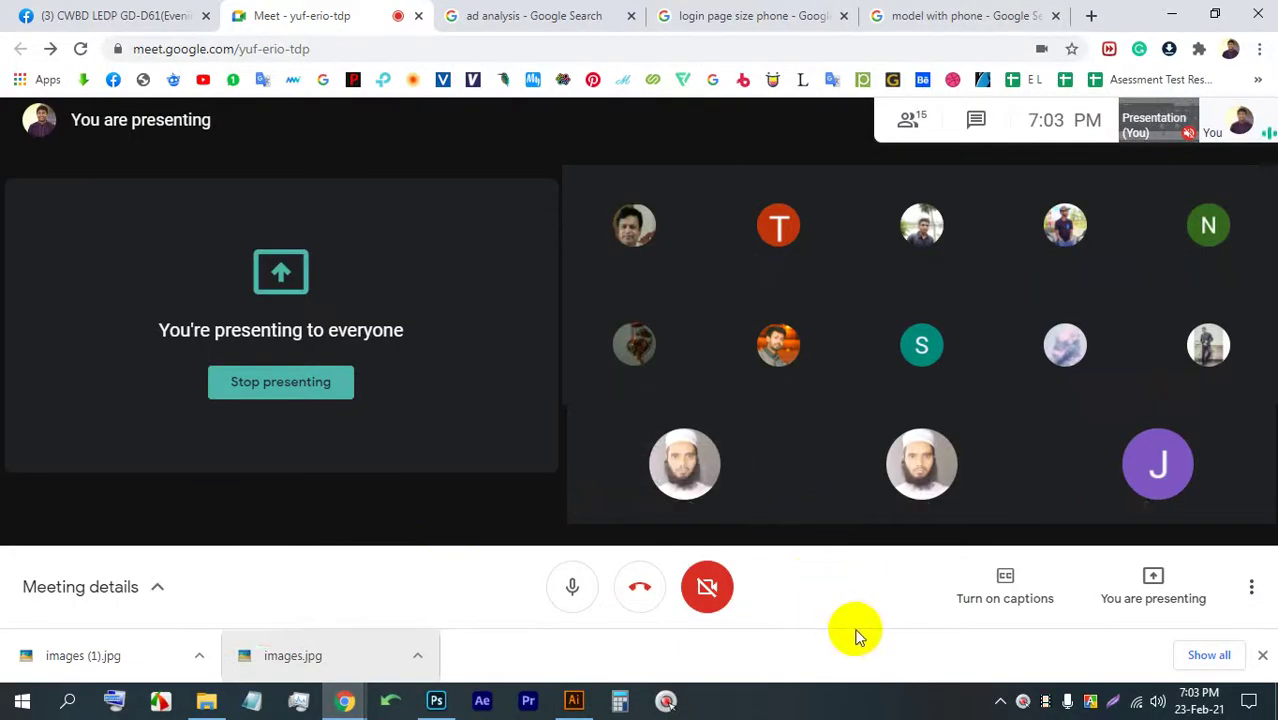
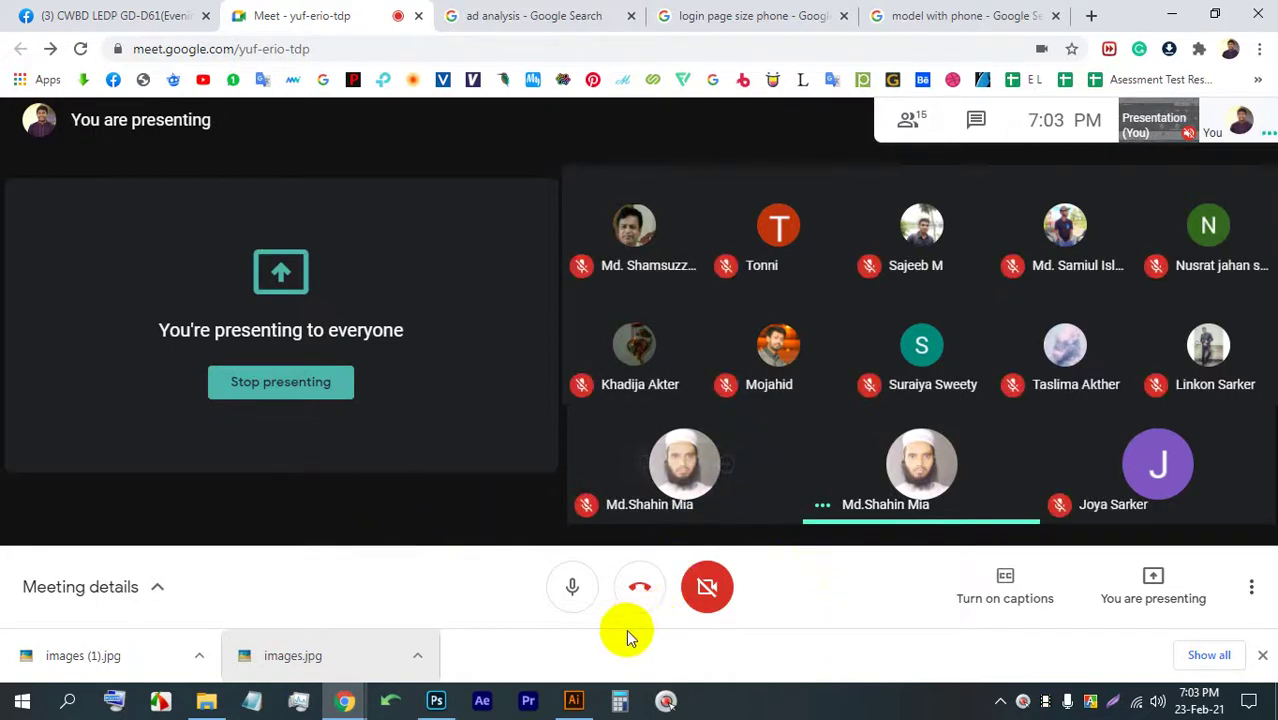
- Switch to the Untitled-1 document in Illustrator and activate the Puppet Warp Tool
left_click(573, 700)
left_click(716, 310)
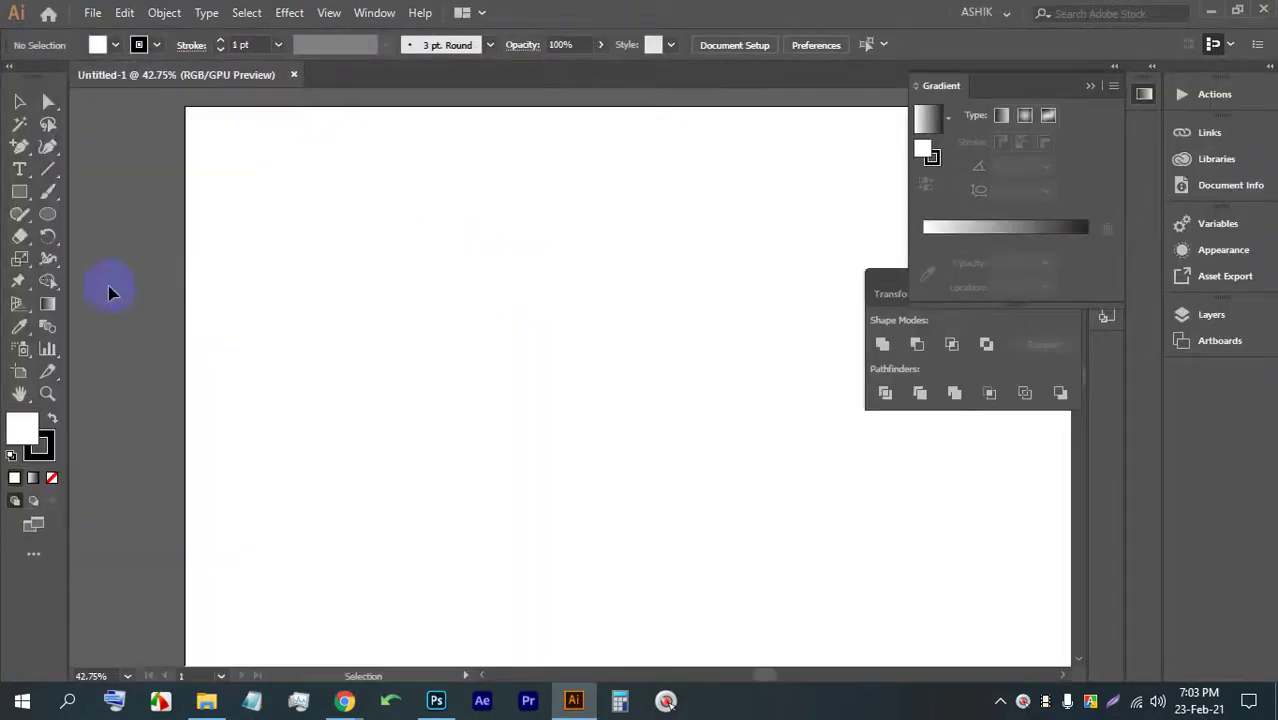
left_click(21, 283)
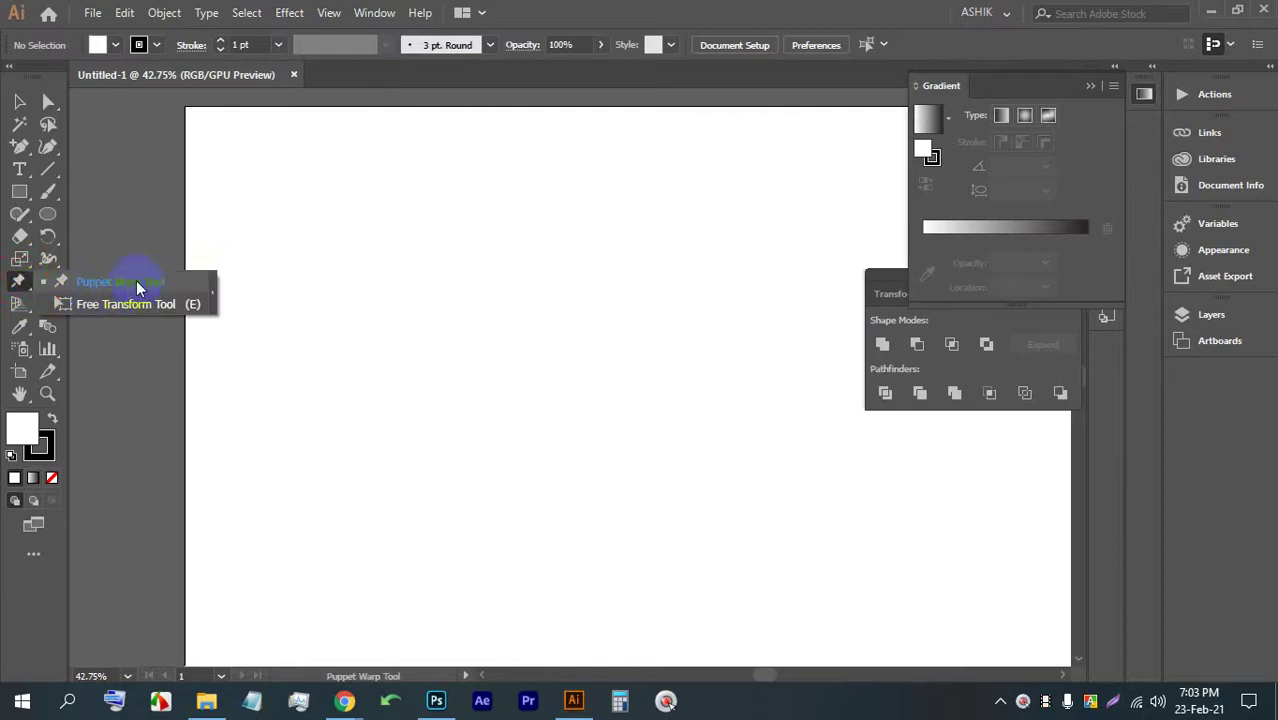
- Place the walking man image 63045-200.png from Downloads on the upper part of the artboard
left_click(92, 12)
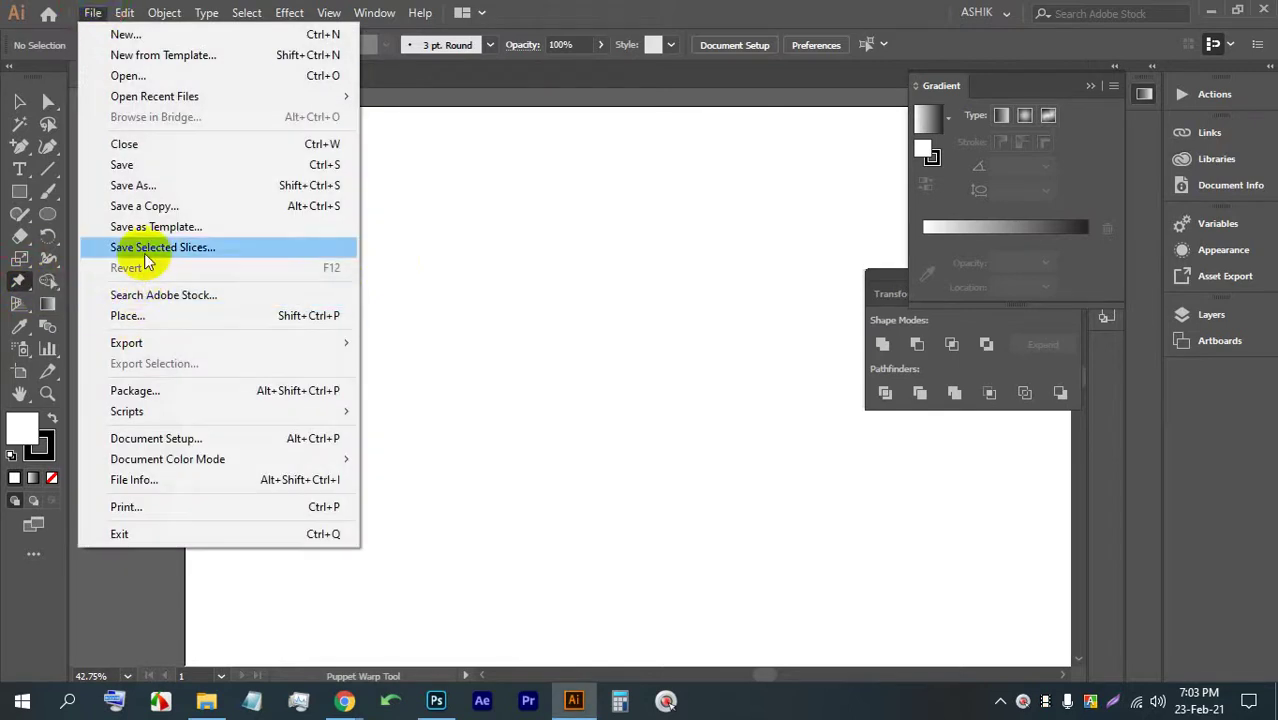
left_click(135, 315)
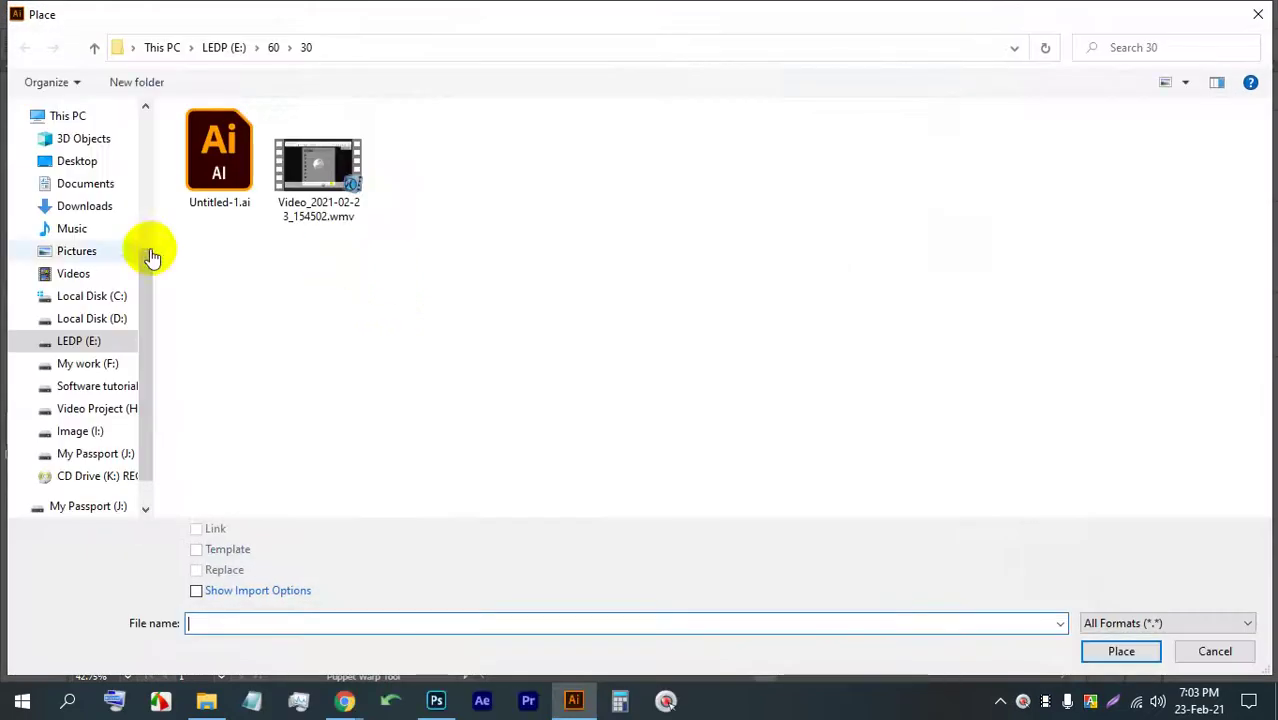
left_click(82, 206)
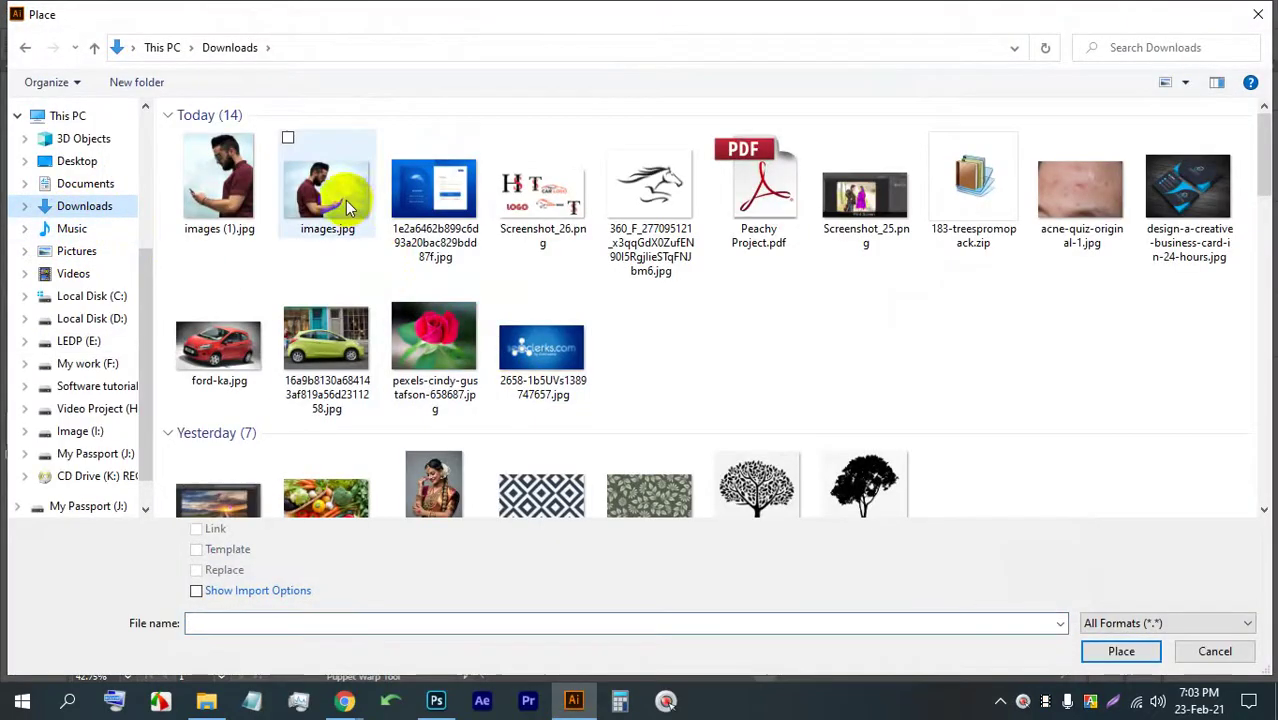
scroll(585, 356, "down", 10)
scroll(752, 378, "down", 2)
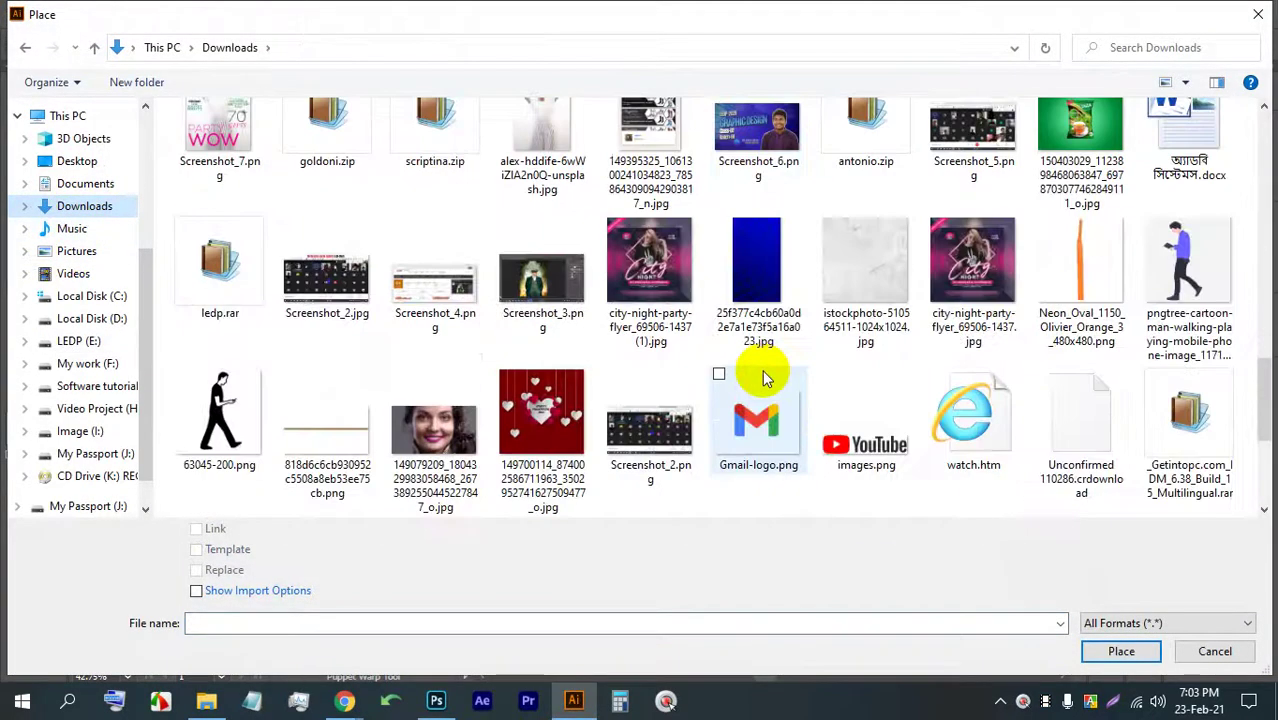
left_click(225, 410)
double_click(225, 410)
left_click(403, 192)
left_click(797, 376)
- Enlarge the placed walking man proportionally to more than three times its size, reposition it on the artboard and embed it
left_click(19, 101)
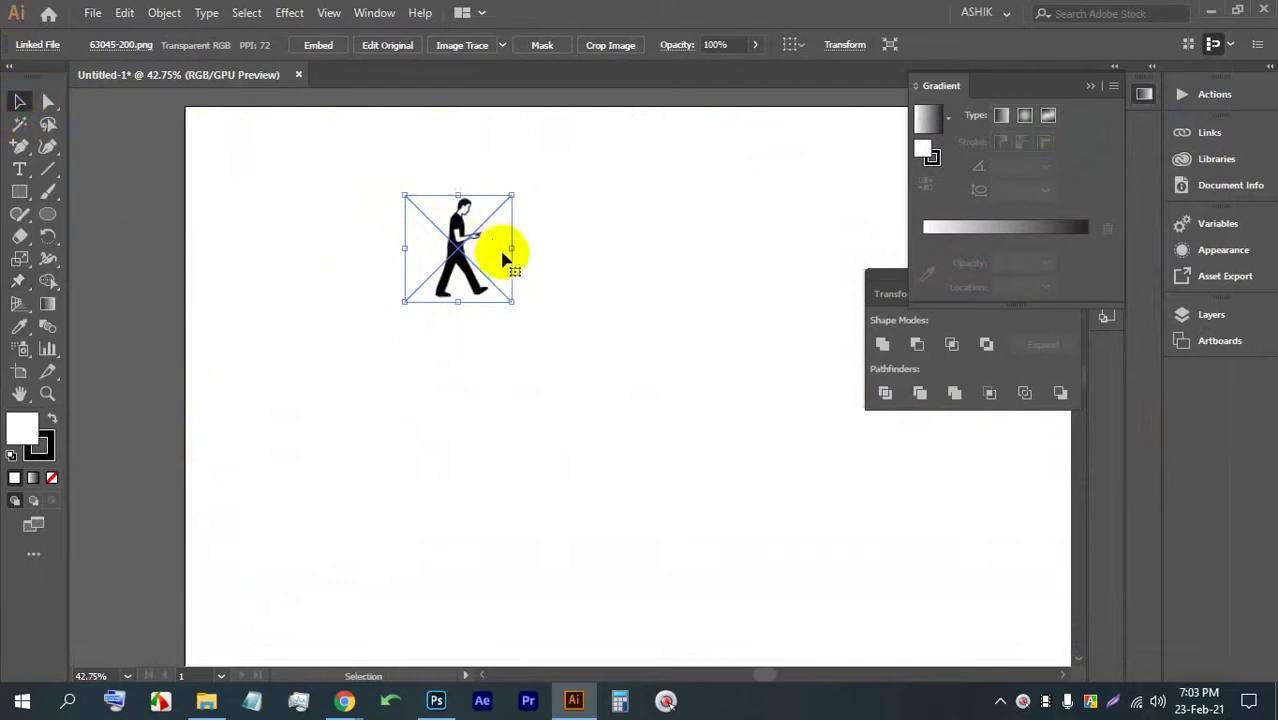
left_click_drag(512, 301, 762, 497)
left_click_drag(613, 457, 548, 368)
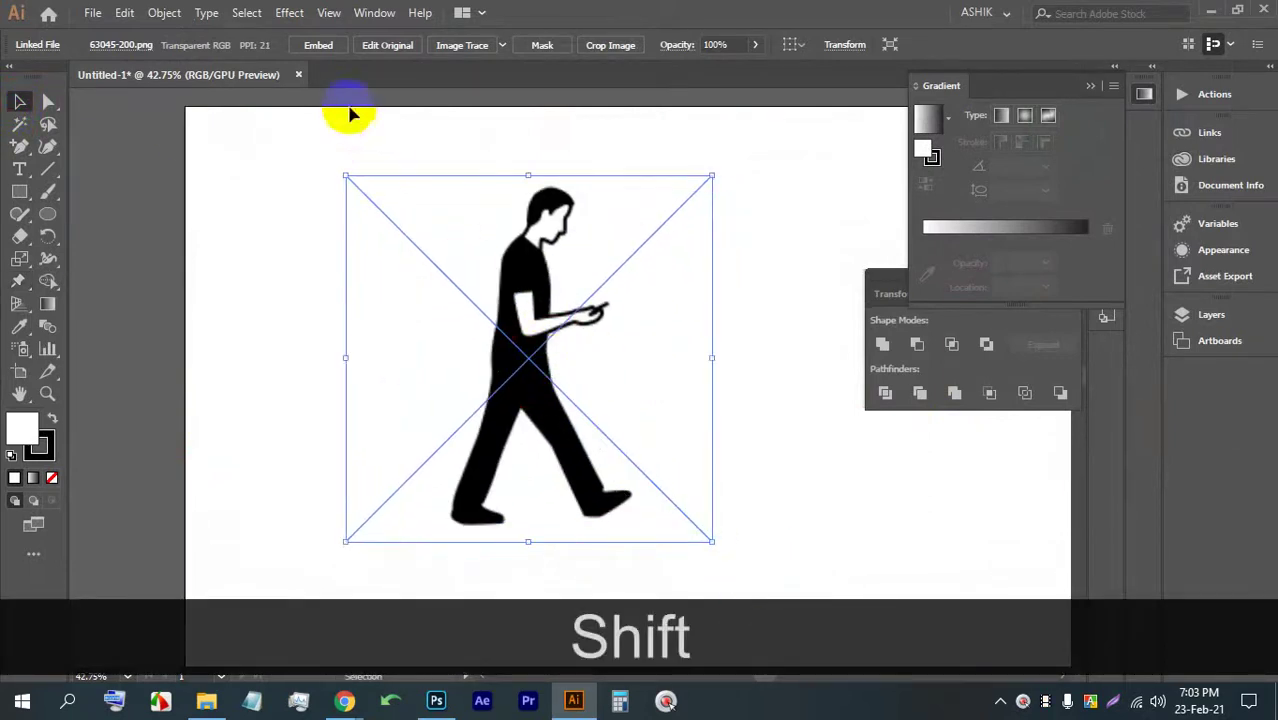
left_click(316, 45)
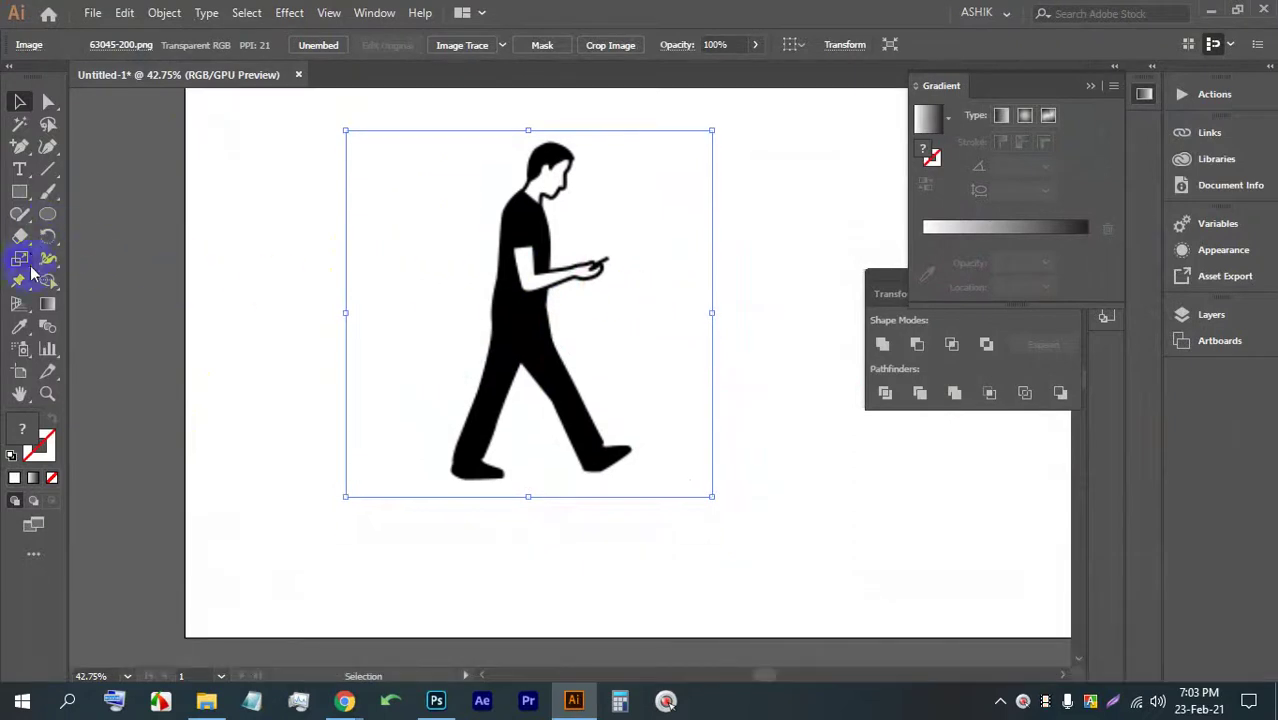
- Try the Puppet Warp Tool on the embedded walking man, moving the image to the artboard's left edge between attempts
left_click(528, 414)
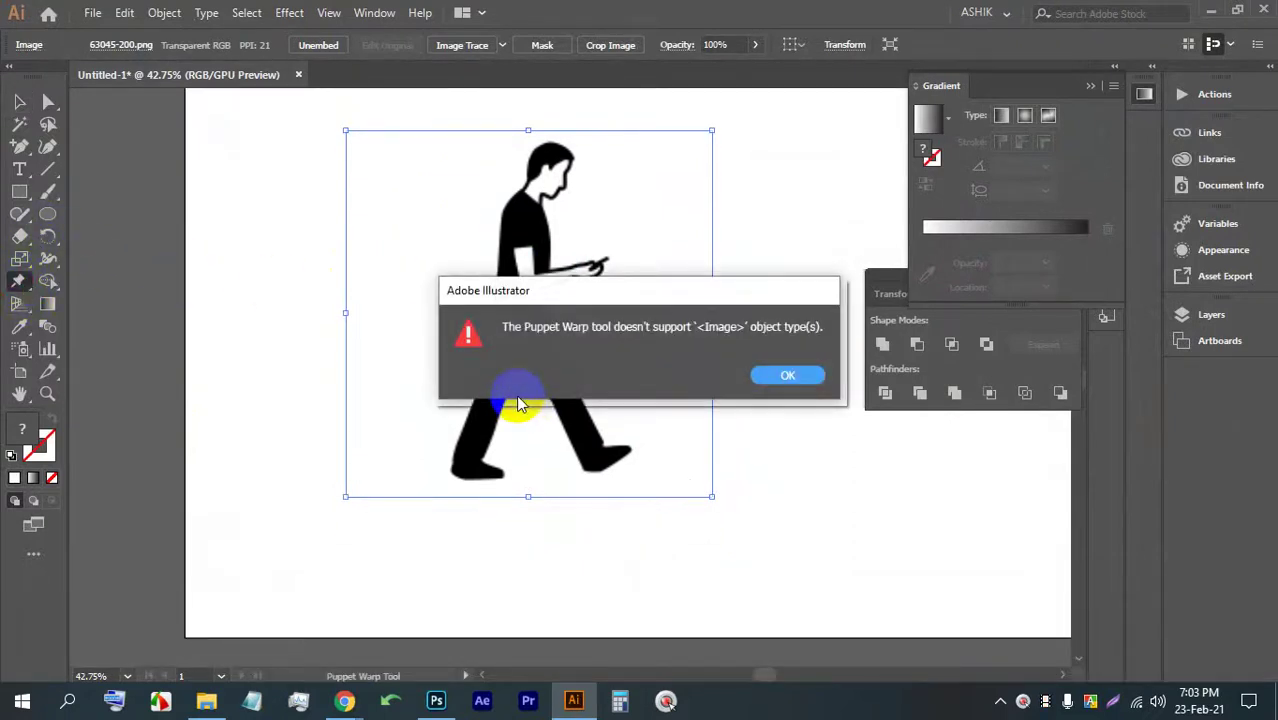
left_click(778, 378)
left_click(19, 101)
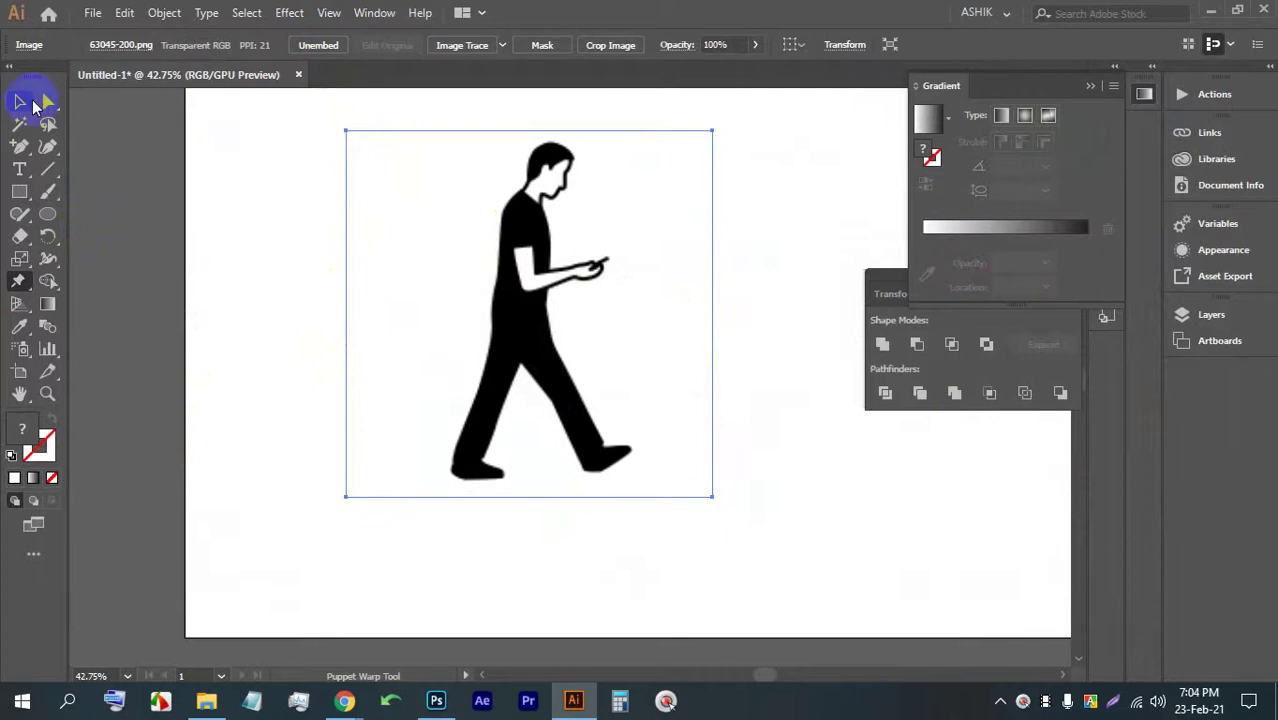
left_click_drag(614, 275, 384, 274)
left_click(19, 281)
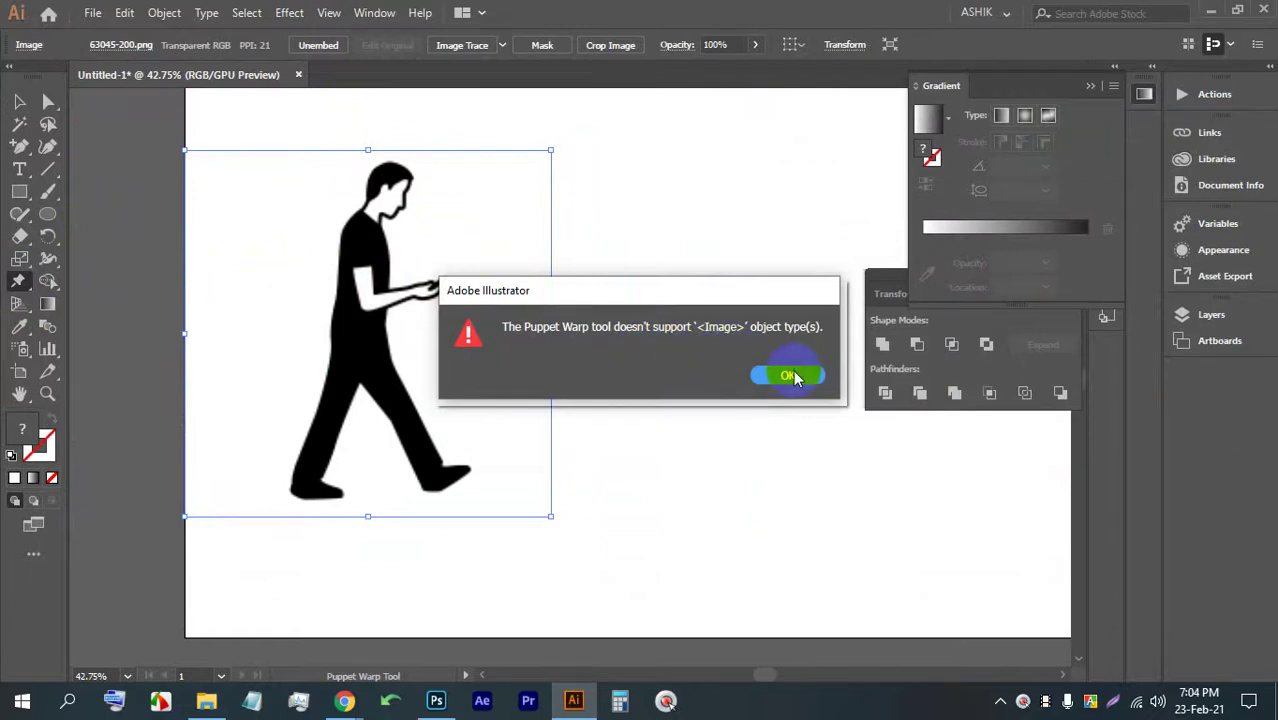
left_click(788, 376)
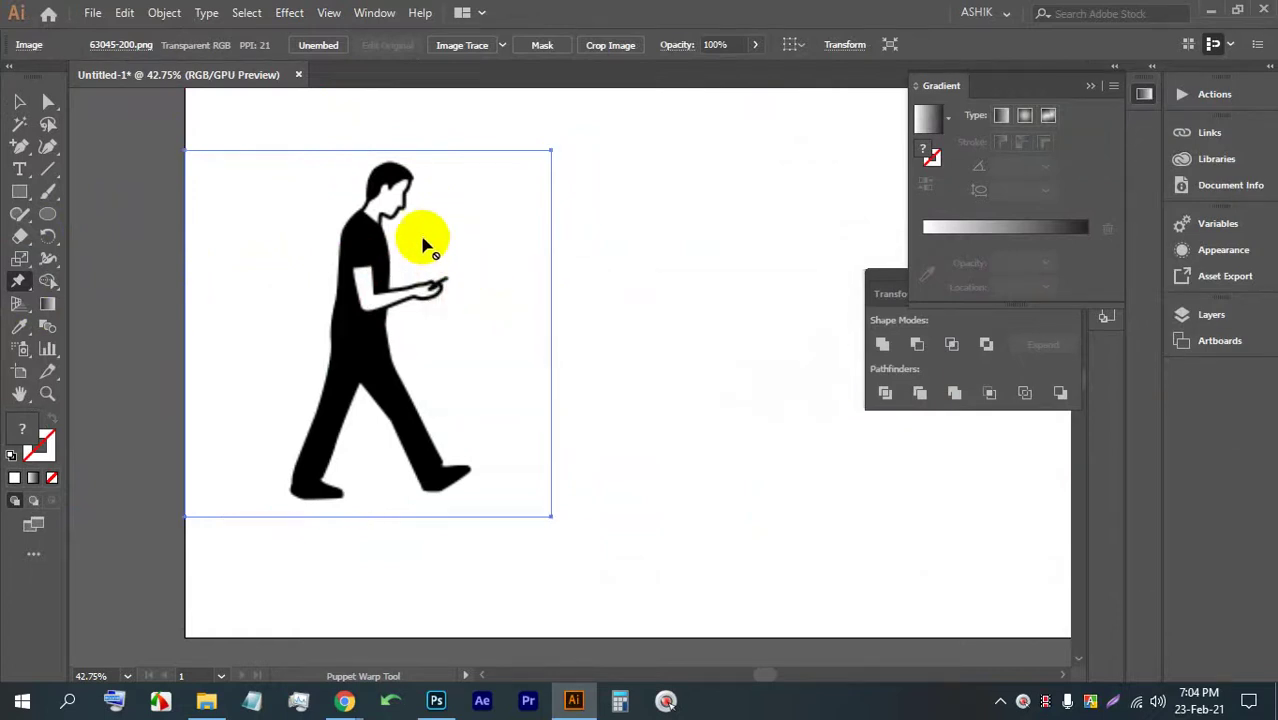
- Trace the embedded walking man with the default Image Trace and expand the tracing into vector paths
left_click(465, 52)
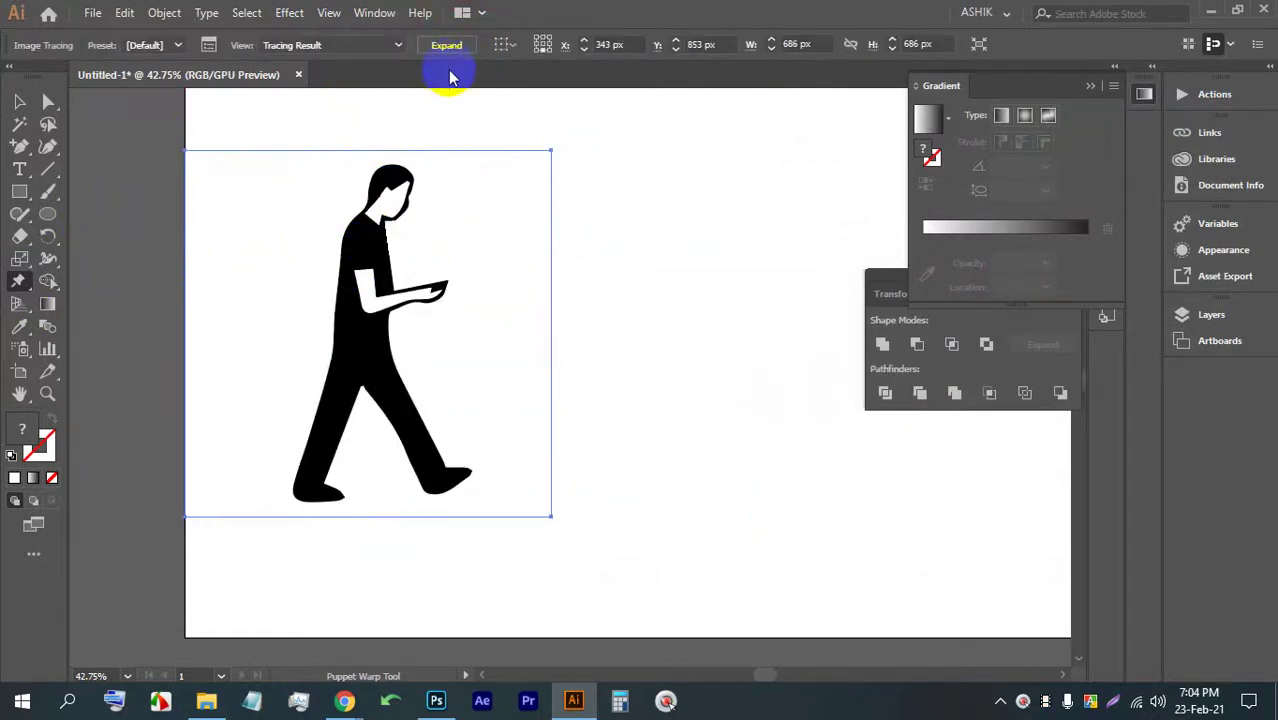
left_click(663, 311)
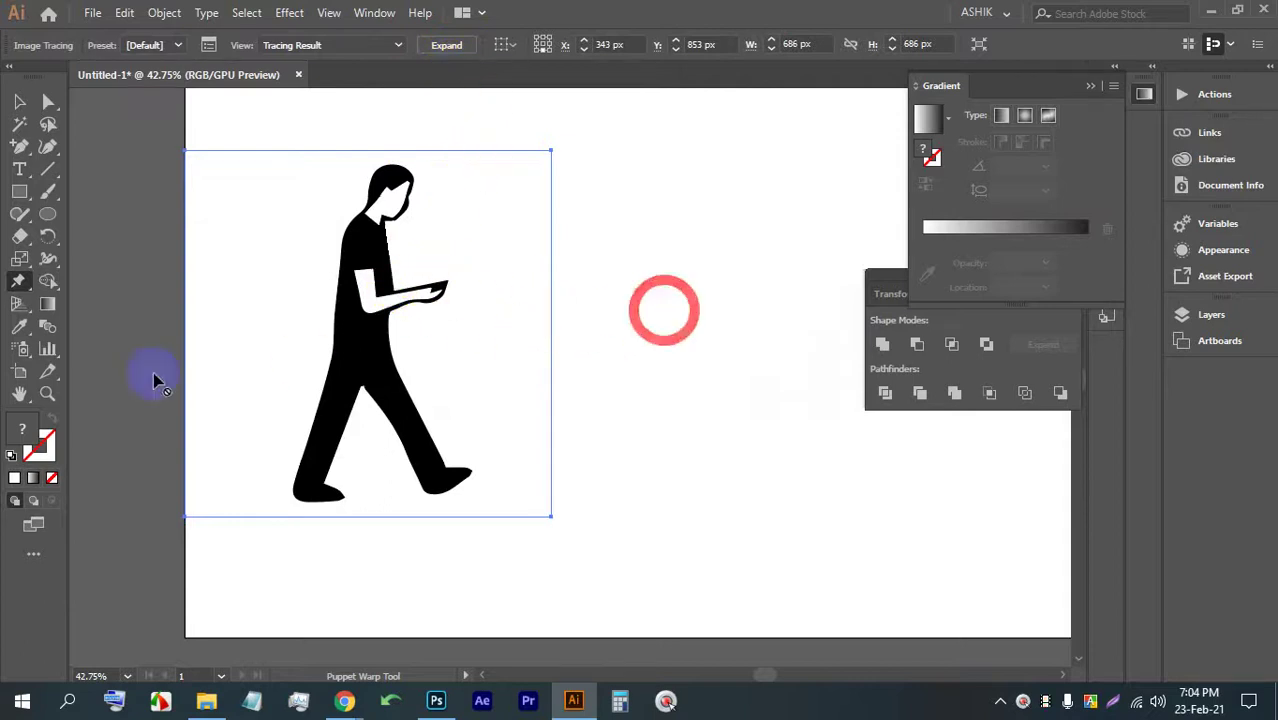
left_click(18, 285)
left_click(385, 385)
left_click(780, 375)
left_click(446, 45)
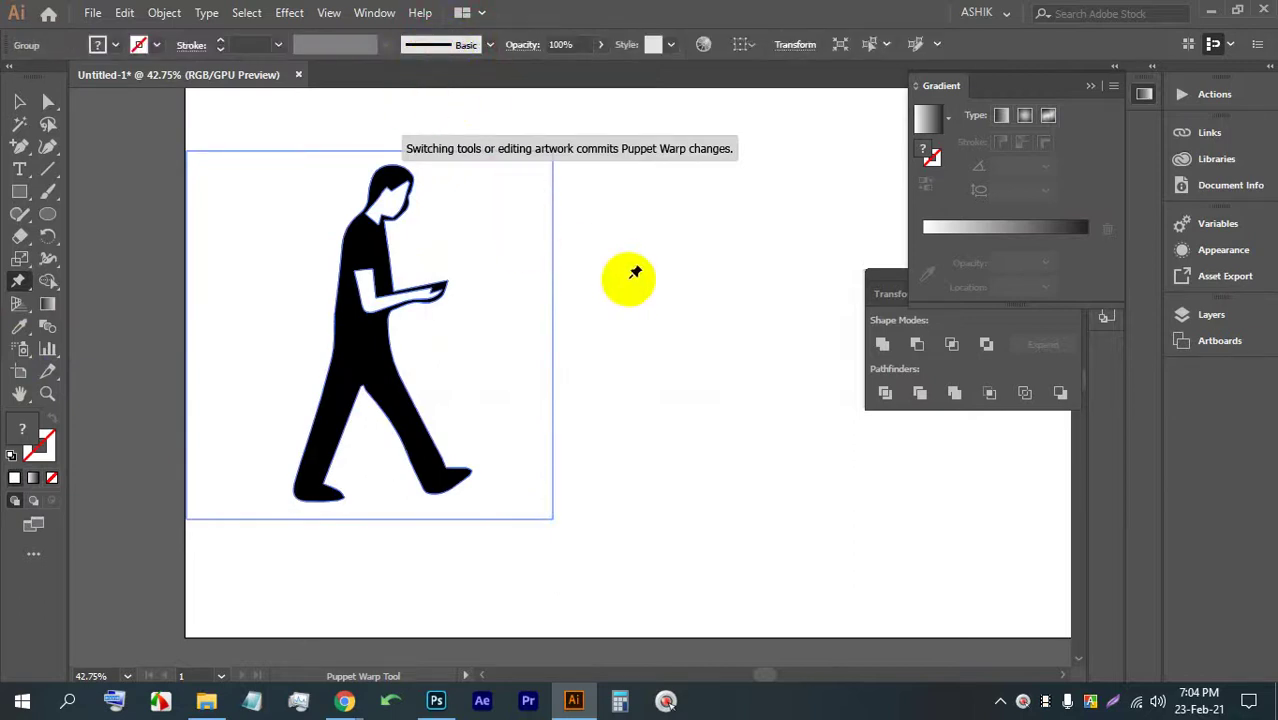
- Pin the expanded walking man at the thigh, lower leg and head with Puppet Warp and warp it slightly
left_click(405, 390)
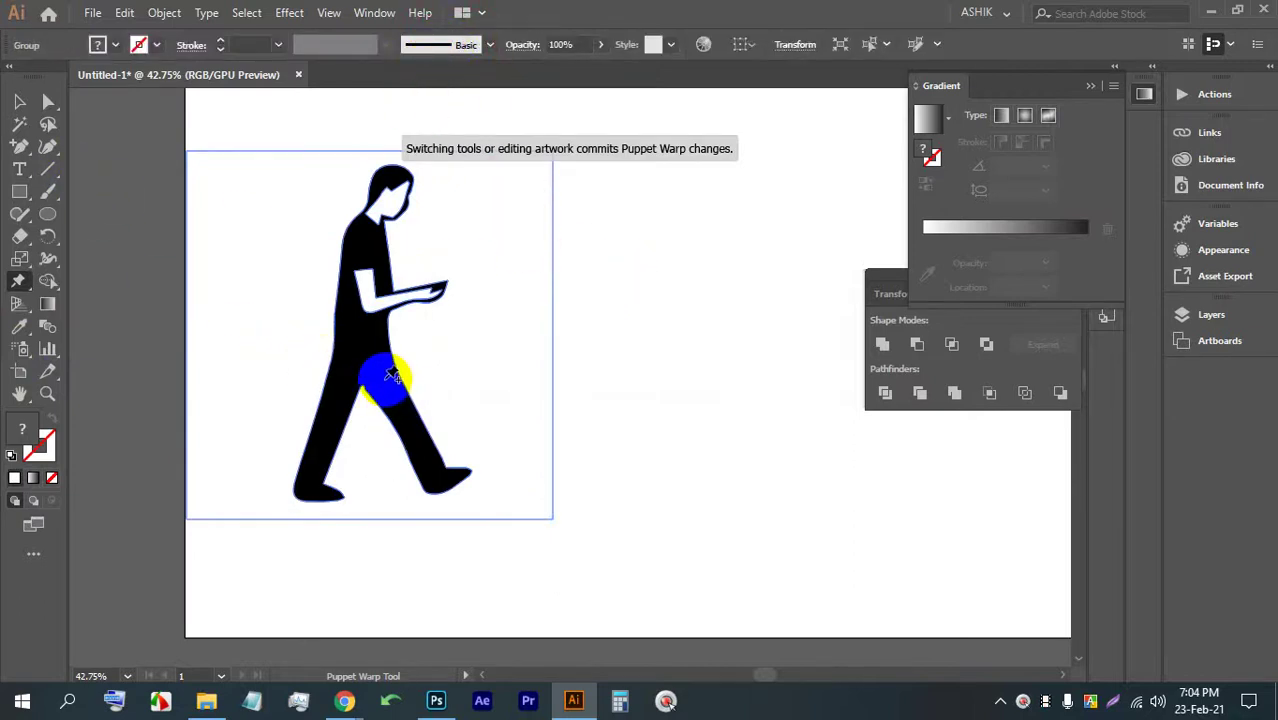
left_click(415, 426)
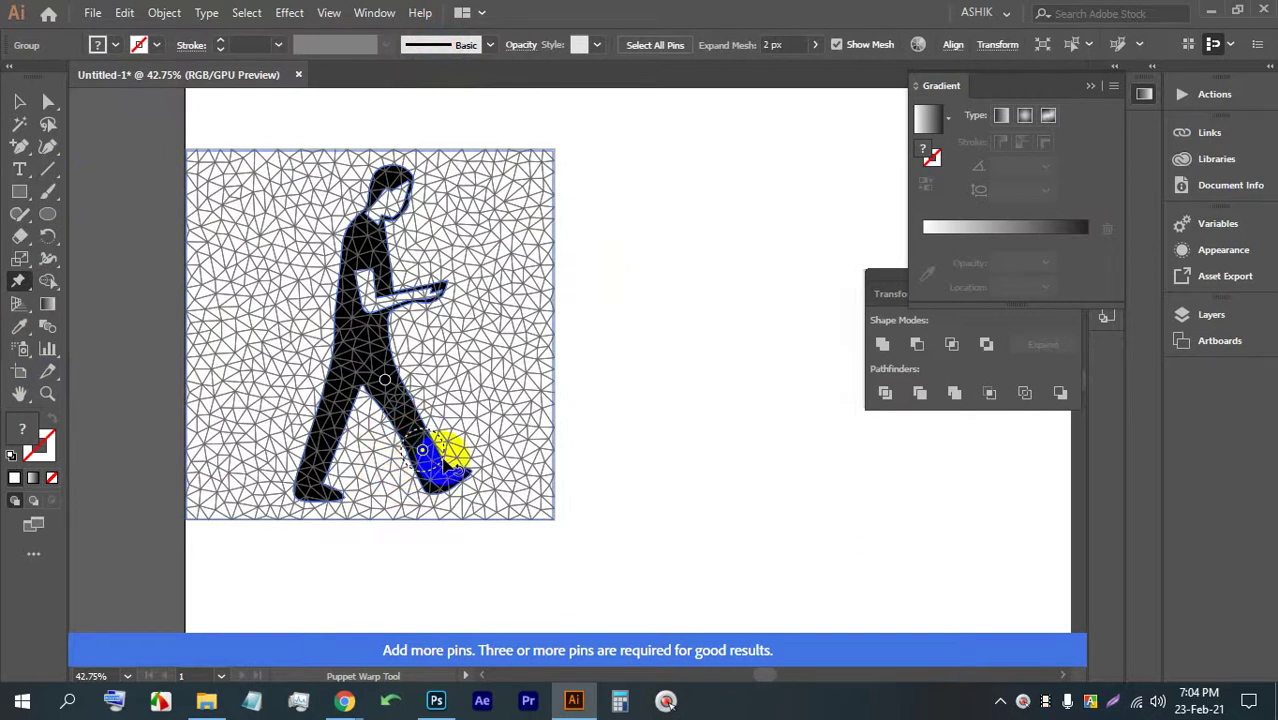
mouse_move(433, 462)
left_mouse_down()
mouse_move(419, 456)
mouse_move(430, 459)
mouse_move(428, 436)
mouse_move(414, 465)
mouse_move(430, 459)
mouse_move(428, 436)
mouse_move(422, 456)
mouse_move(438, 468)
left_mouse_up()
left_click(388, 190)
mouse_move(388, 190)
left_mouse_down()
mouse_move(388, 157)
mouse_move(390, 200)
left_mouse_up()
- Commit the warp, select the whole walking man and delete it from the artboard
key("v")
left_click(525, 205)
left_click_drag(690, 316, 463, 245)
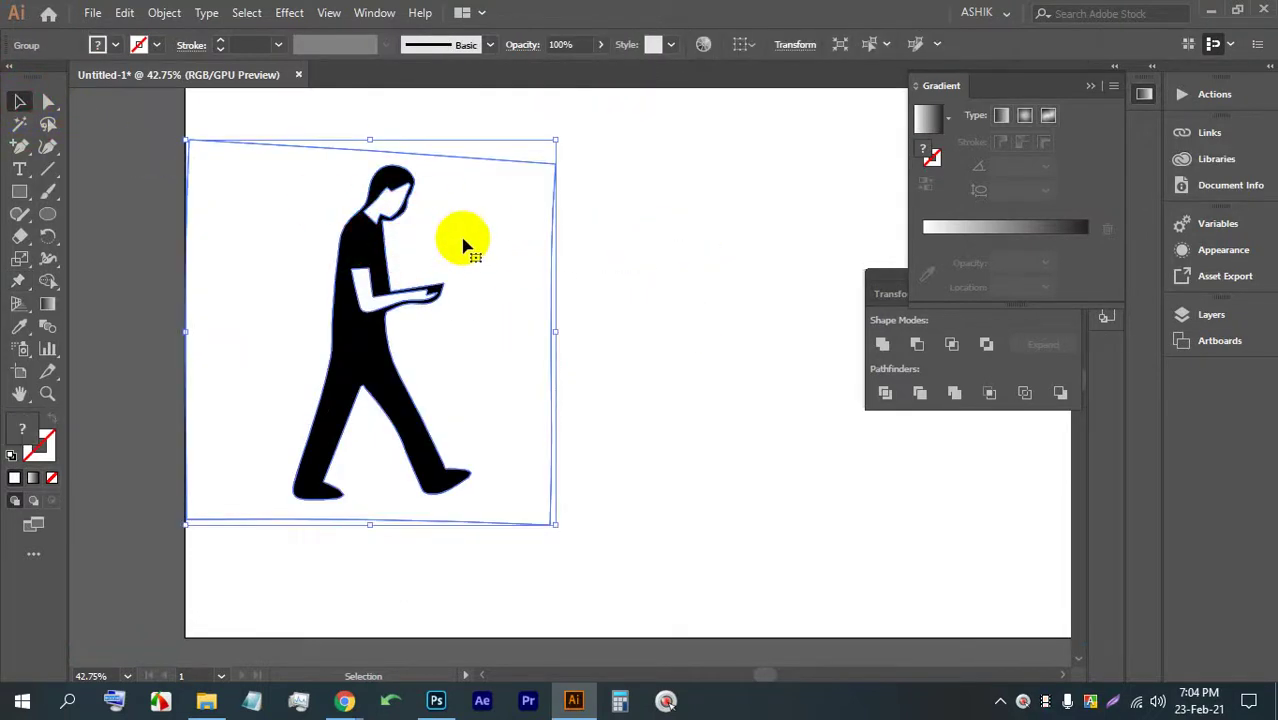
left_click_drag(733, 388, 322, 222)
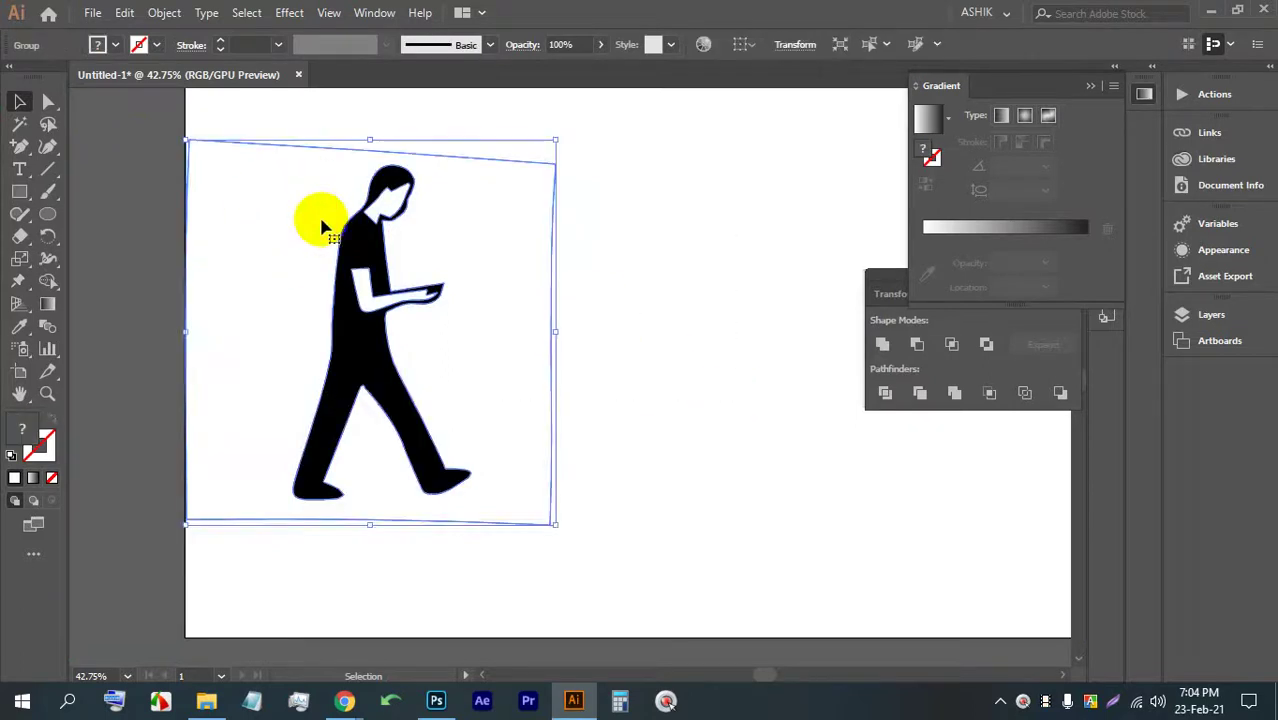
key("BackSpace")
- Place the Salman-Khan-PNG-Photos image from Downloads as an embedded image, positioned around the middle of the artboard's left half
left_click(92, 12)
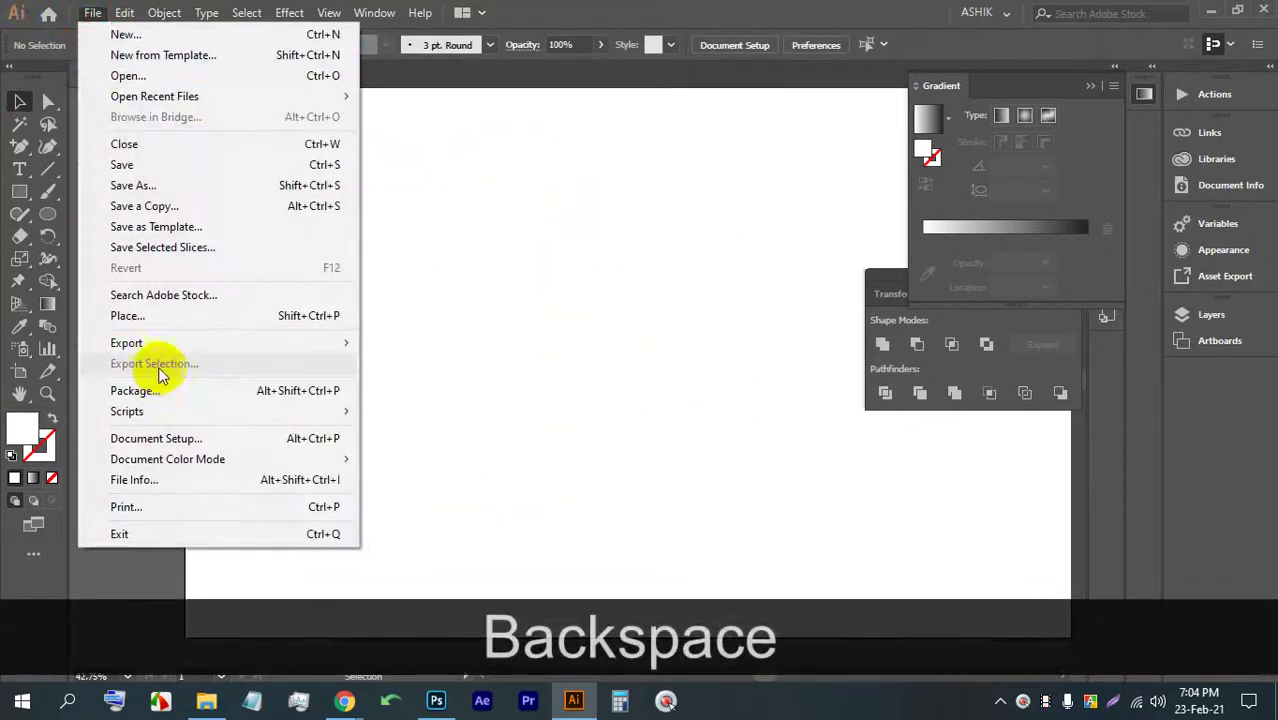
left_click(141, 318)
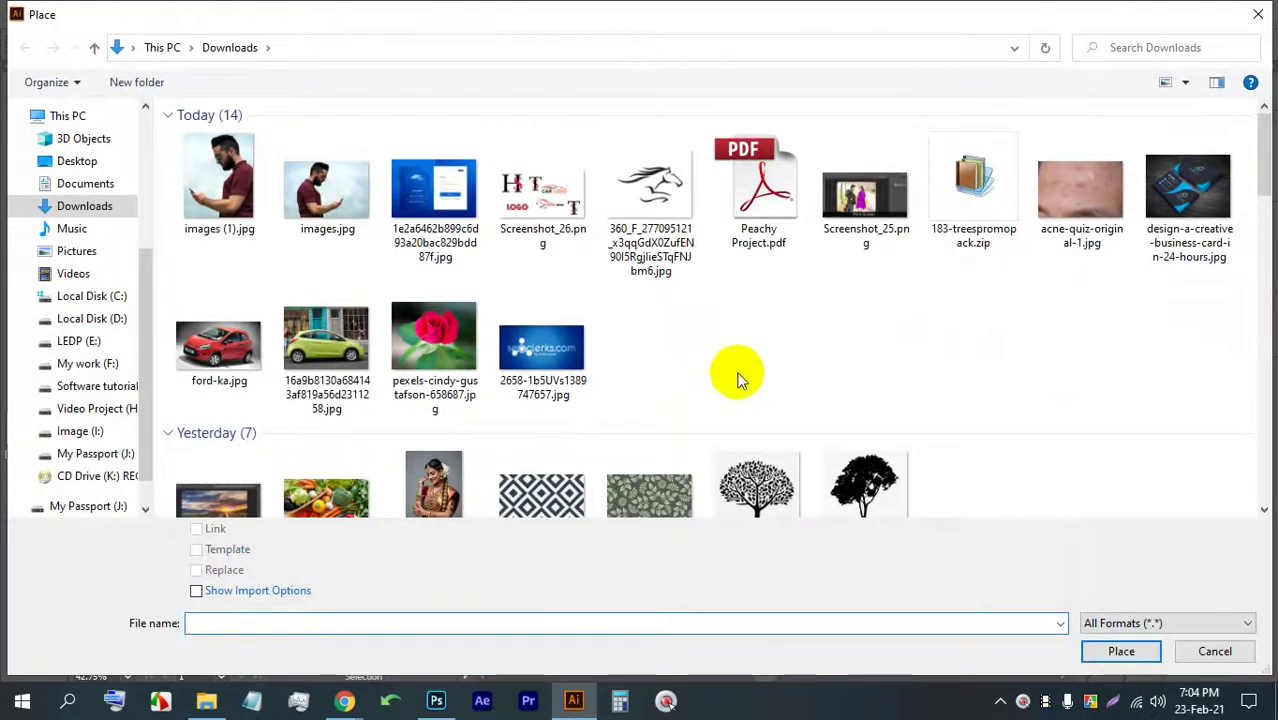
scroll(737, 372, "down", 5)
scroll(737, 372, "down", 10)
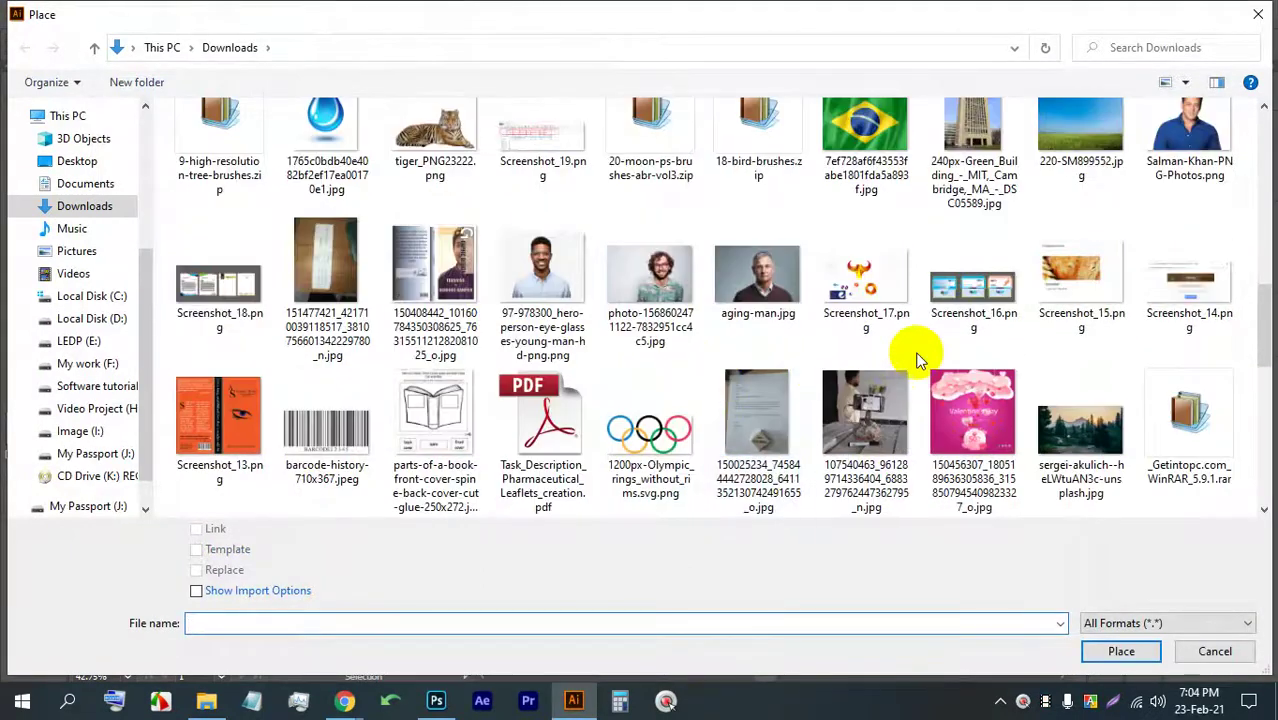
double_click(1160, 205)
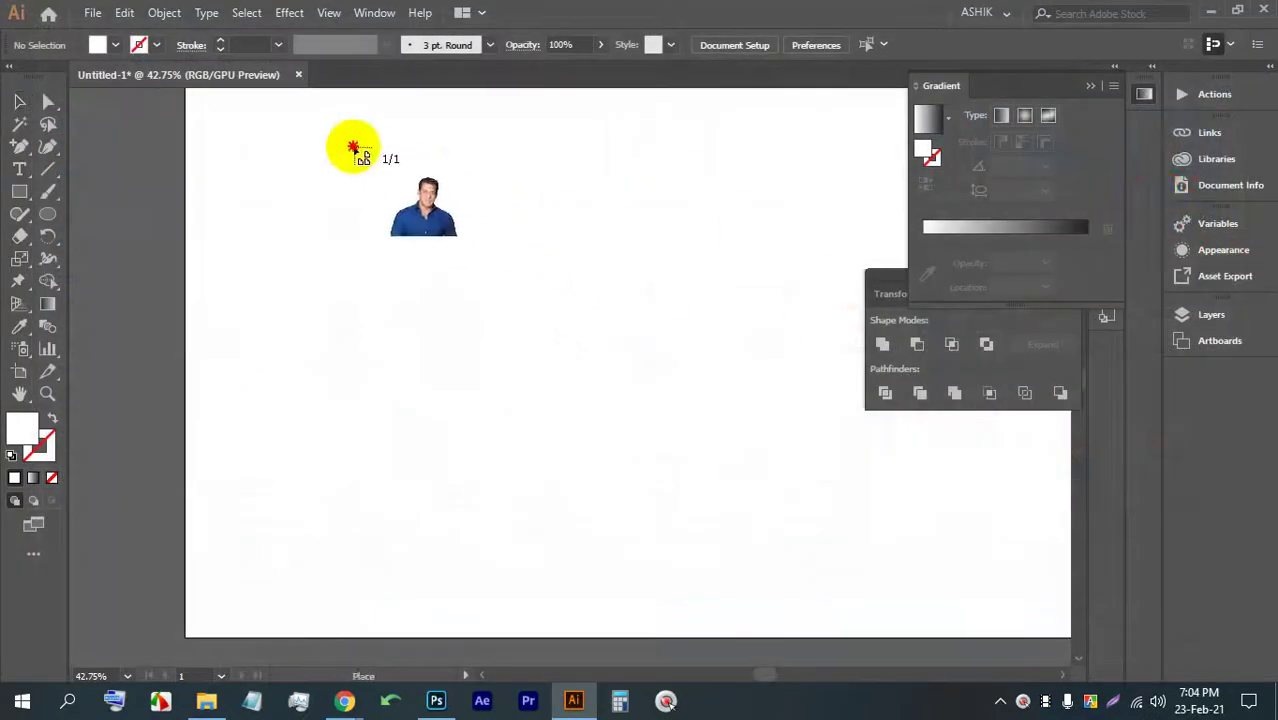
left_click(352, 146)
left_click(368, 44)
left_click_drag(560, 224, 485, 372)
- Try the Puppet Warp Tool on the embedded portrait, and convert it to vector paths with default Image Trace and Expand
left_click(19, 280)
left_click(365, 337)
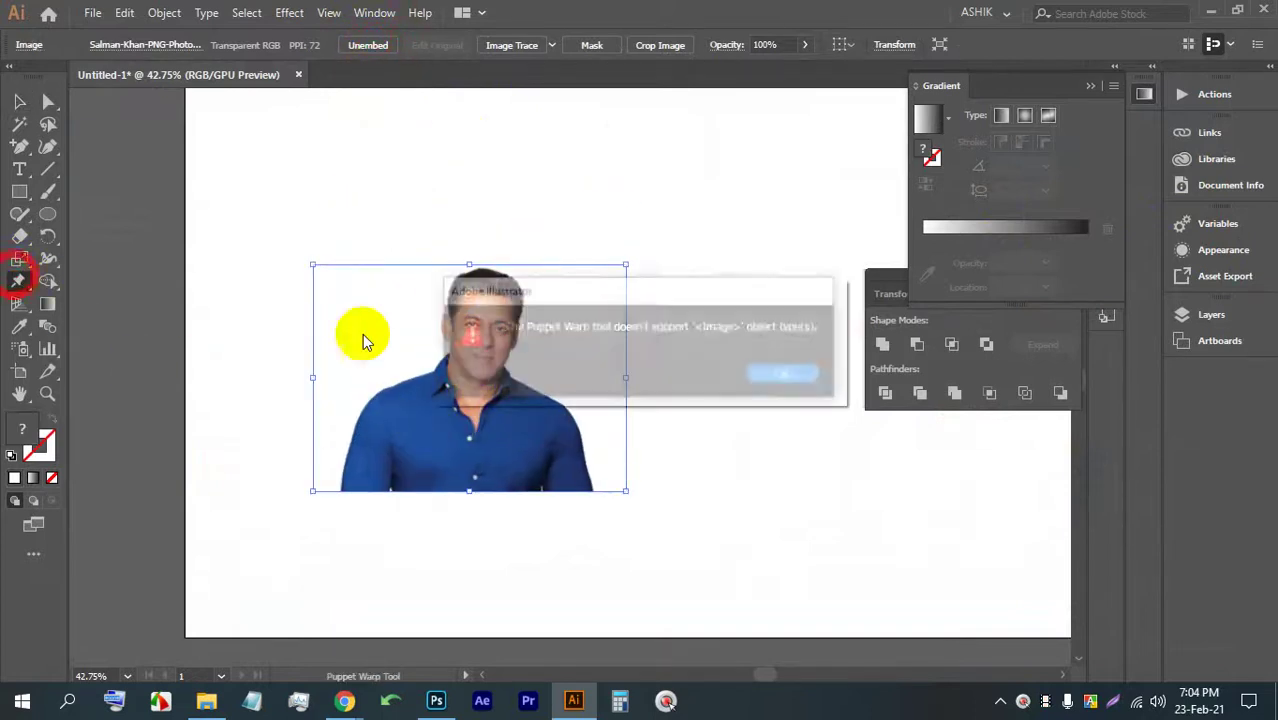
left_click(776, 371)
left_click(516, 45)
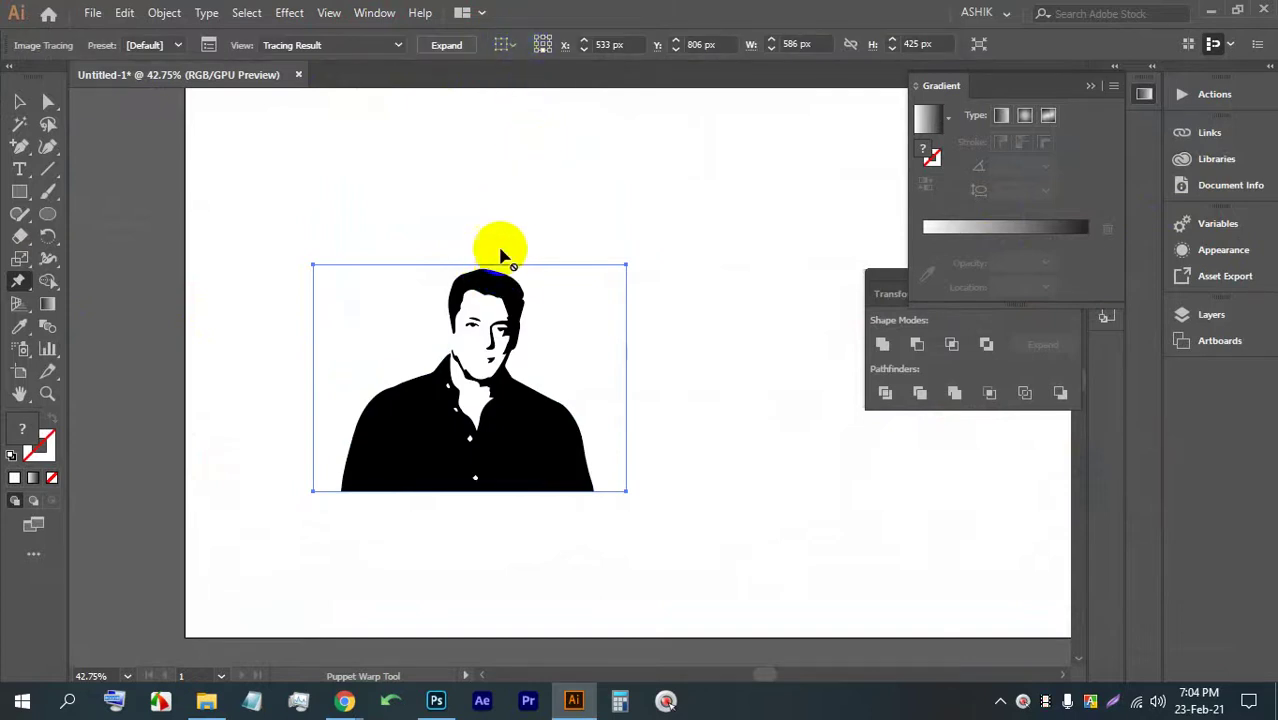
left_click(446, 45)
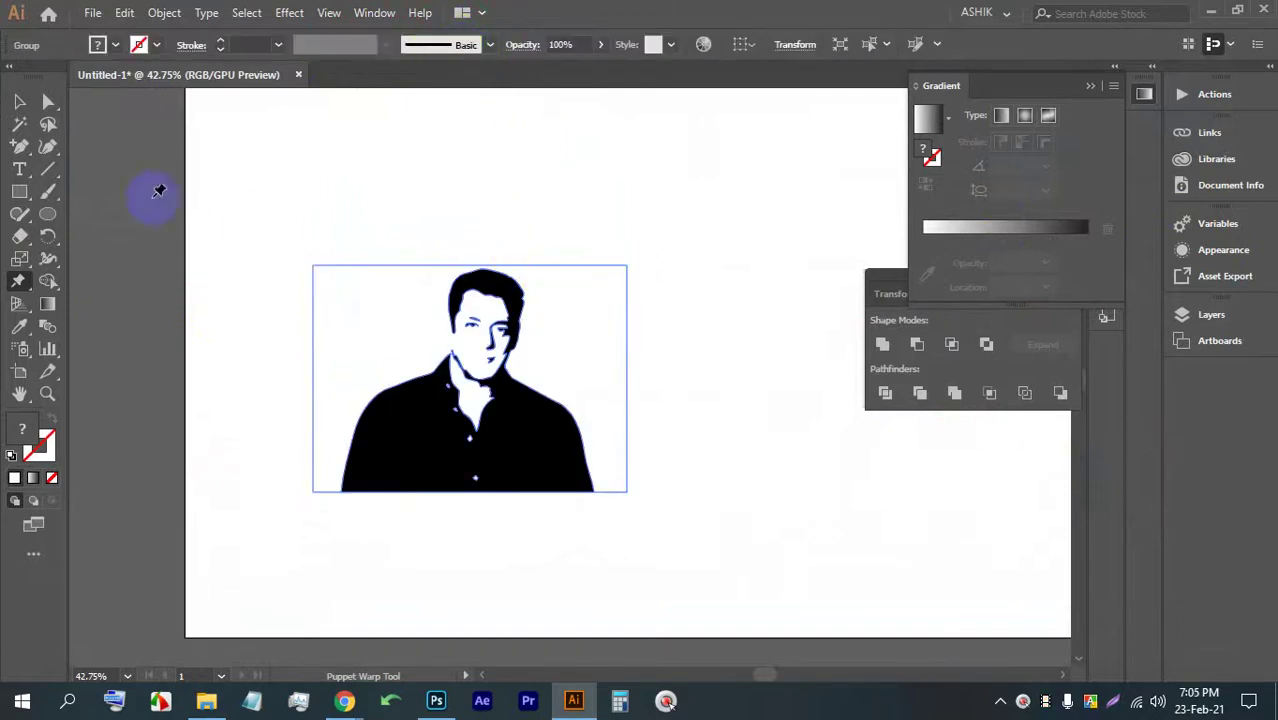
- Pin the traced portrait at the collar with Puppet Warp, try bending the head with a second pin, and undo the head changes
left_click(490, 398)
left_click(488, 311)
left_click_drag(483, 300, 493, 310)
key("ctrl")
key("ctrl+z")
key("ctrl+z")
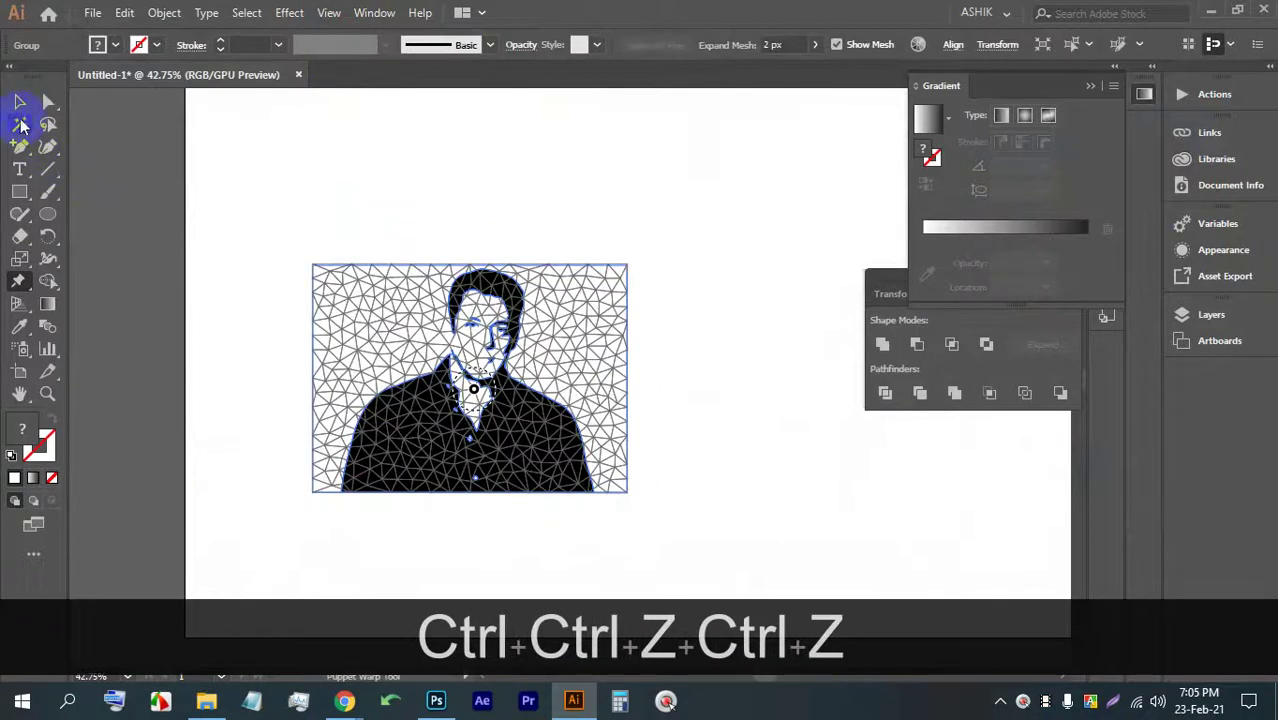
- Leave Puppet Warp and delete the black-and-white traced portrait from the artboard
left_click(19, 101)
left_click(528, 180)
left_click(366, 367)
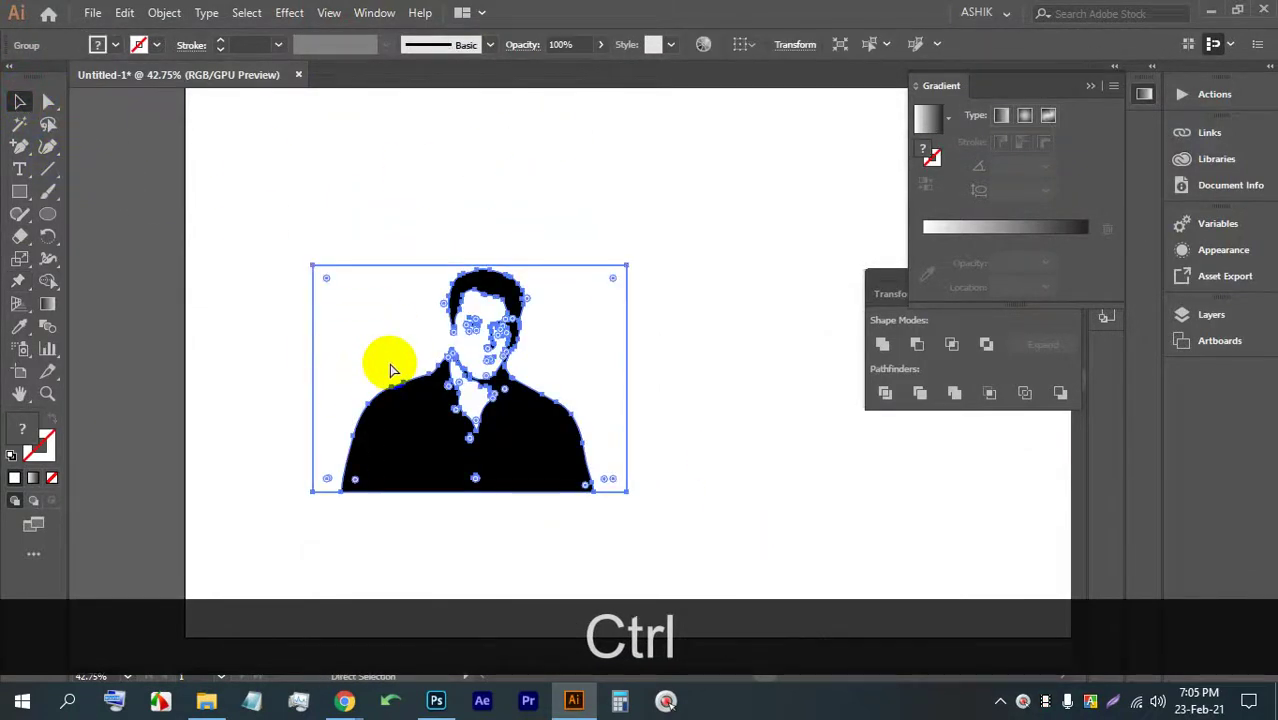
key("ctrl+z")
left_click(718, 530)
left_click(368, 354)
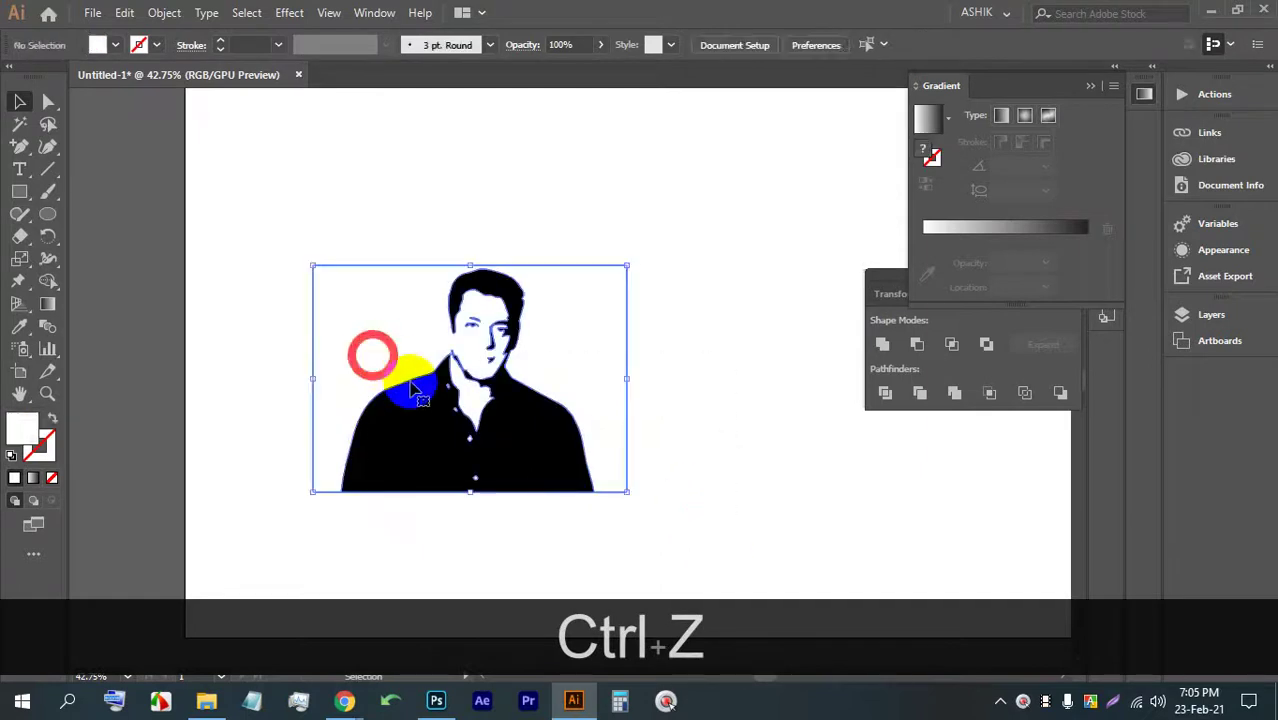
key("BackSpace")
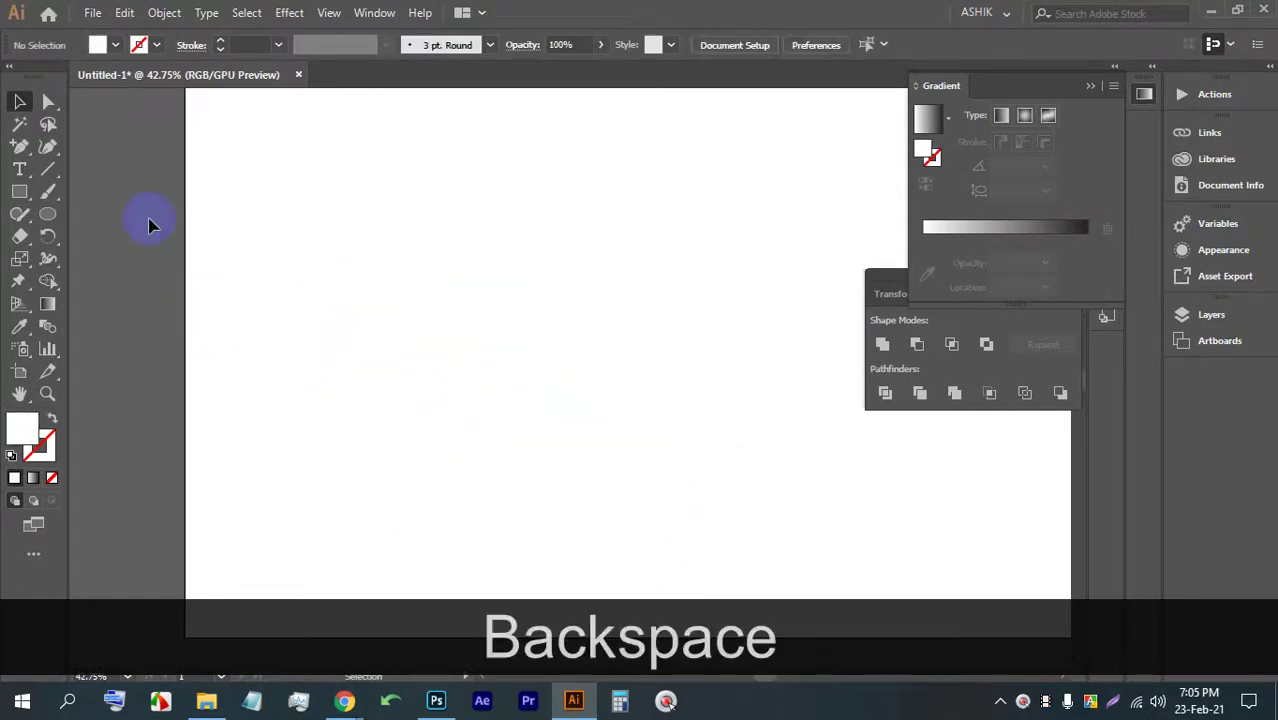
- Switch to Photoshop, cancel the puppet warp on Layer 3, and bring up the Google Meet call in Chrome
left_click(436, 699)
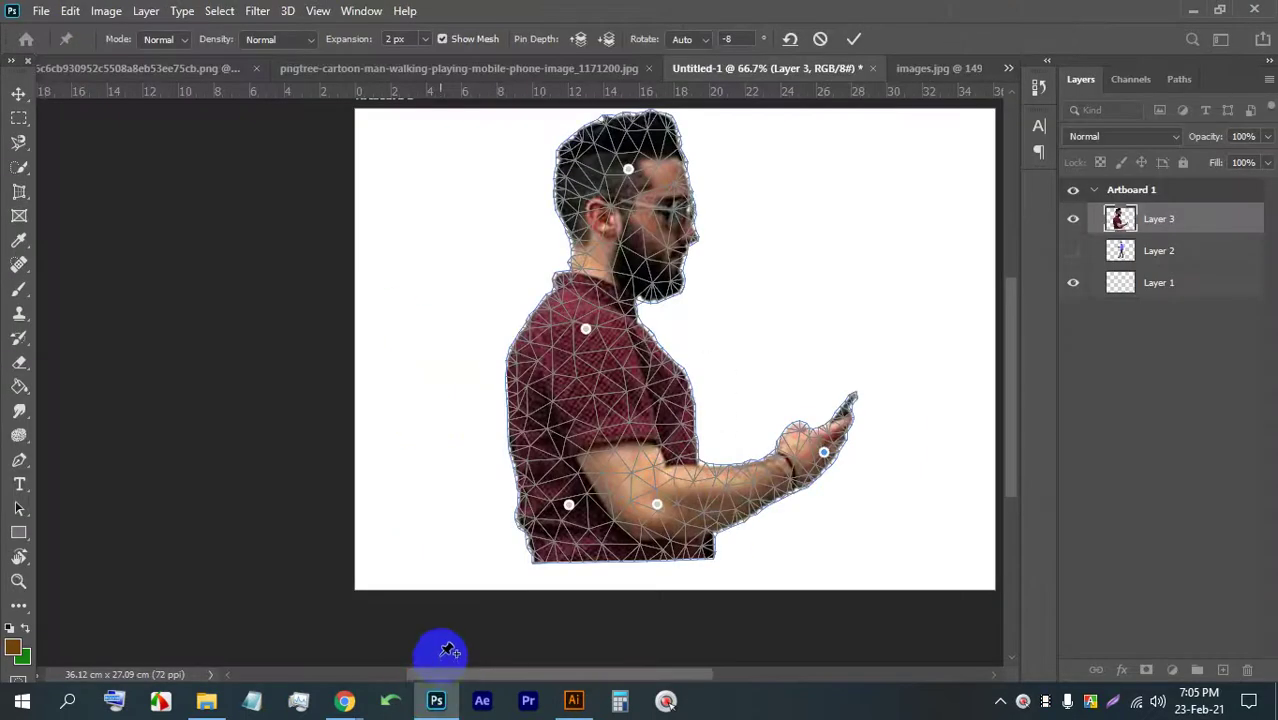
left_click(820, 39)
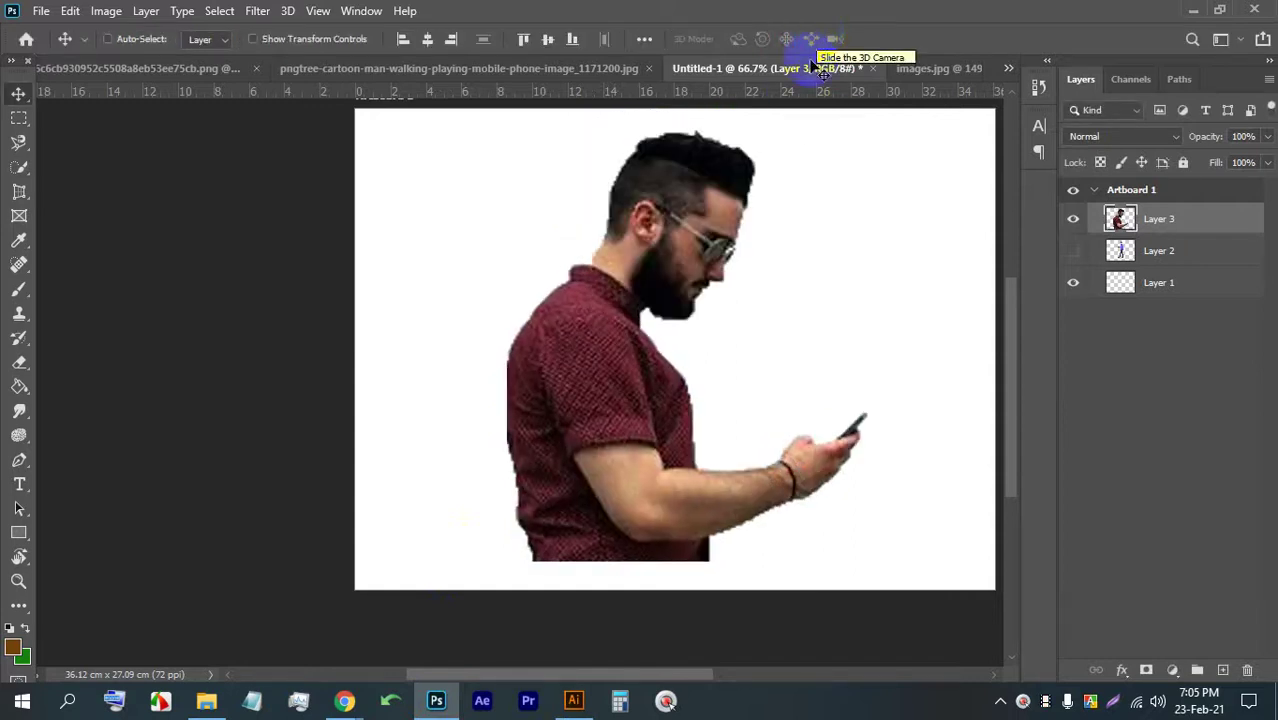
mouse_move(344, 698)
left_click(316, 645)
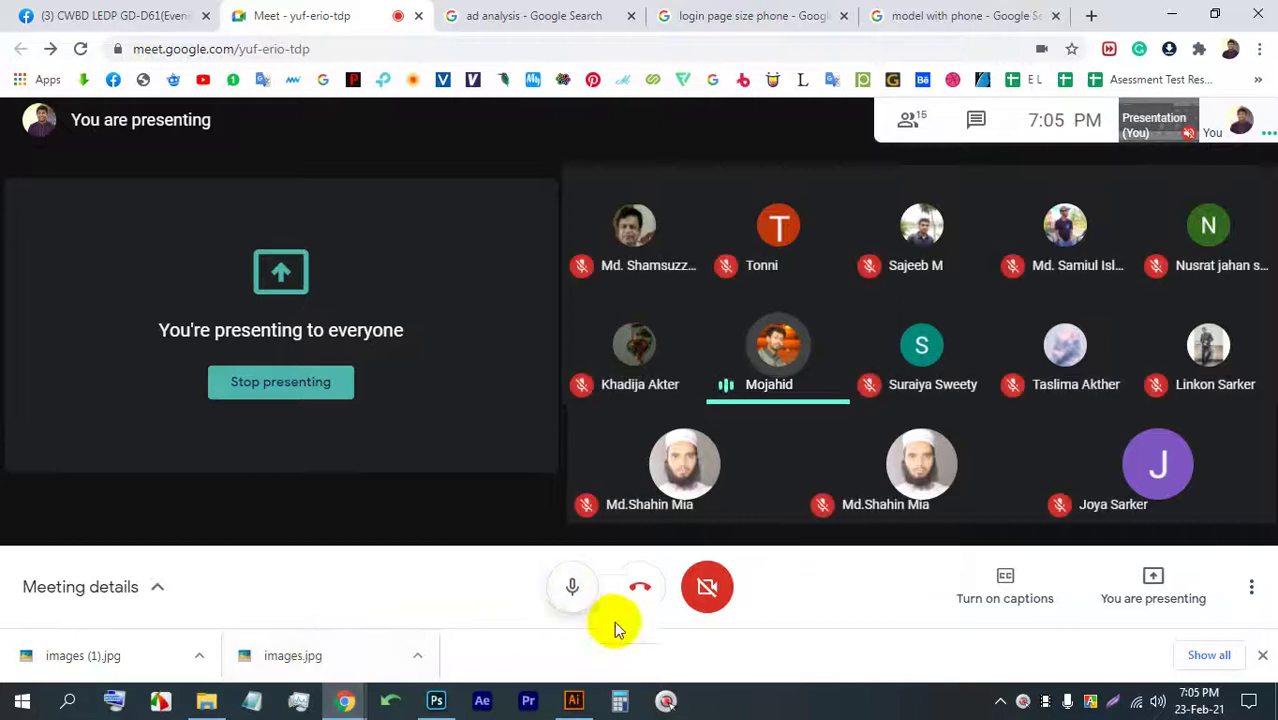
- Switch to Illustrator, place Salman-Khan-PNG-Photos.png from Downloads in the upper part of the artboard, and embed it
left_click(575, 701)
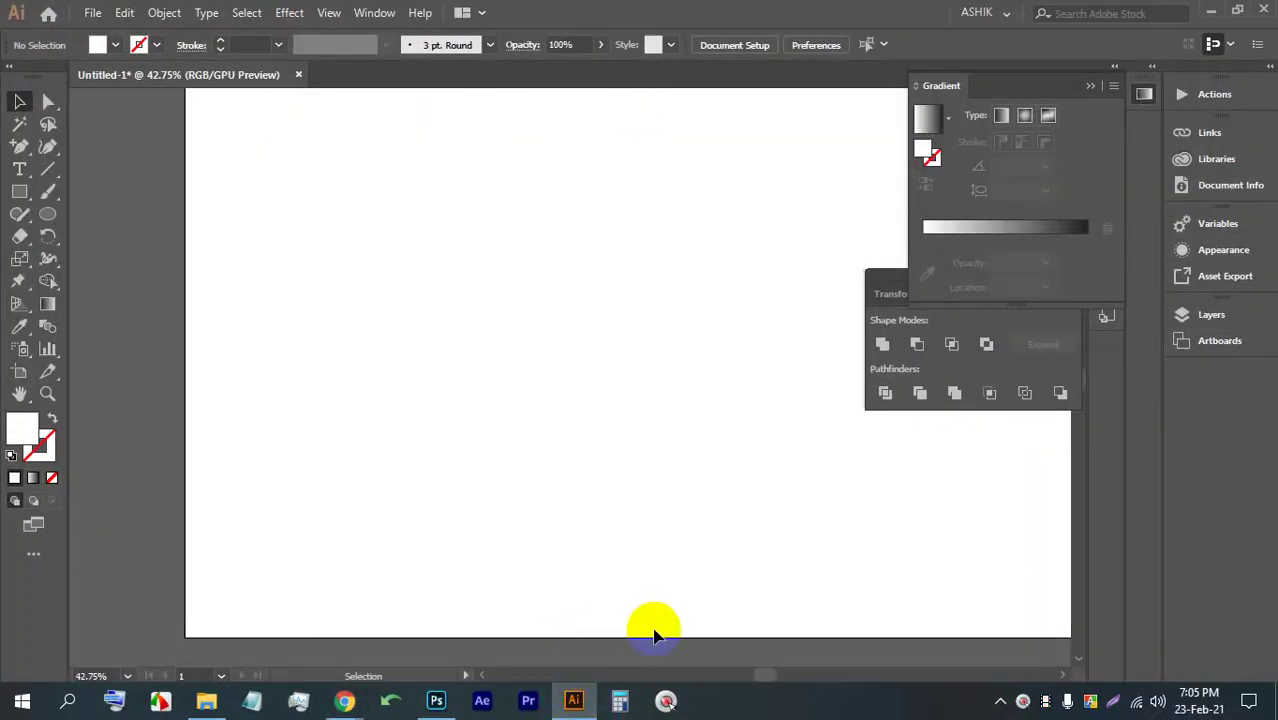
left_click(92, 12)
left_click(175, 316)
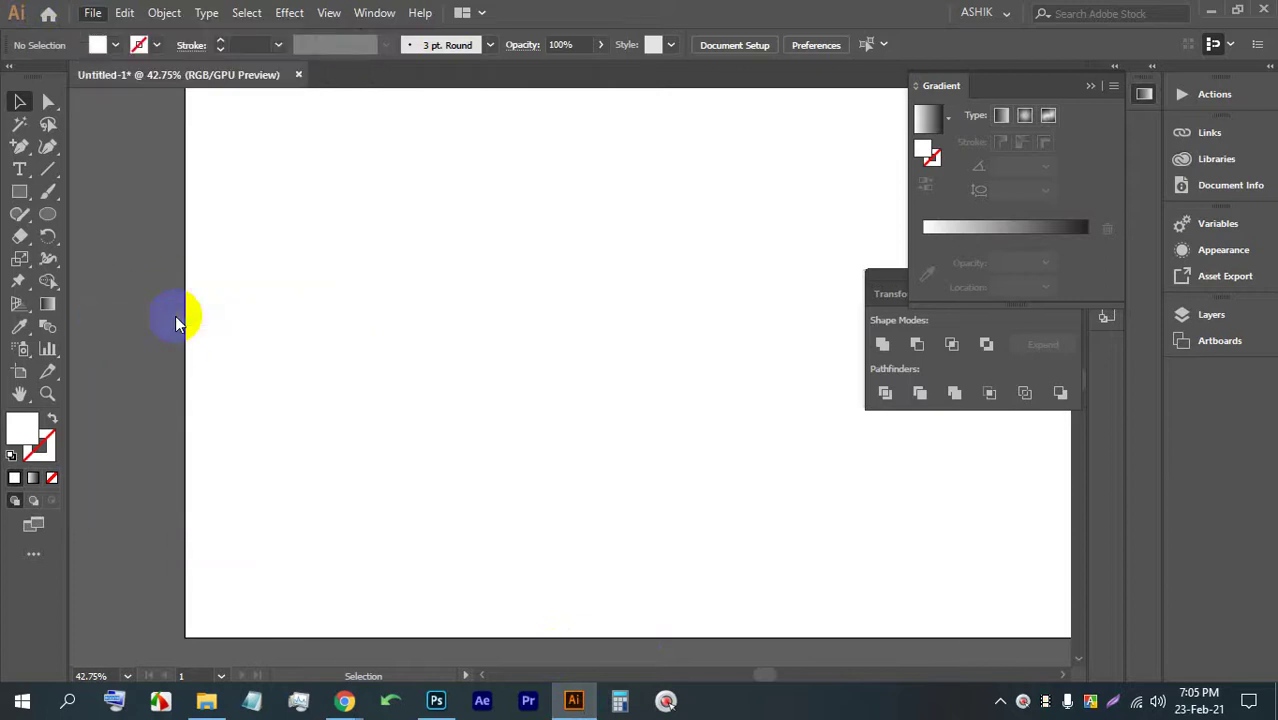
scroll(705, 392, "down", 6)
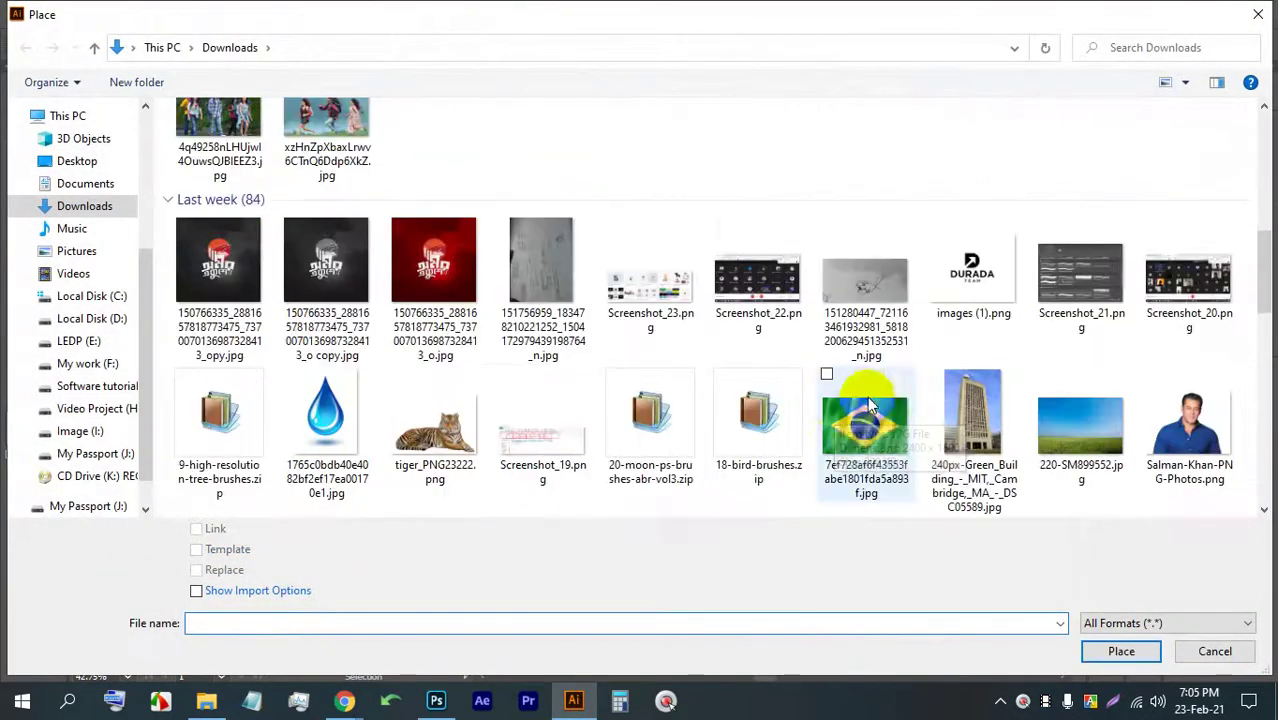
double_click(1188, 425)
left_click(131, 228)
left_click_drag(322, 365, 220, 345)
left_click(366, 46)
left_click(118, 148)
left_click_drag(214, 337, 425, 367)
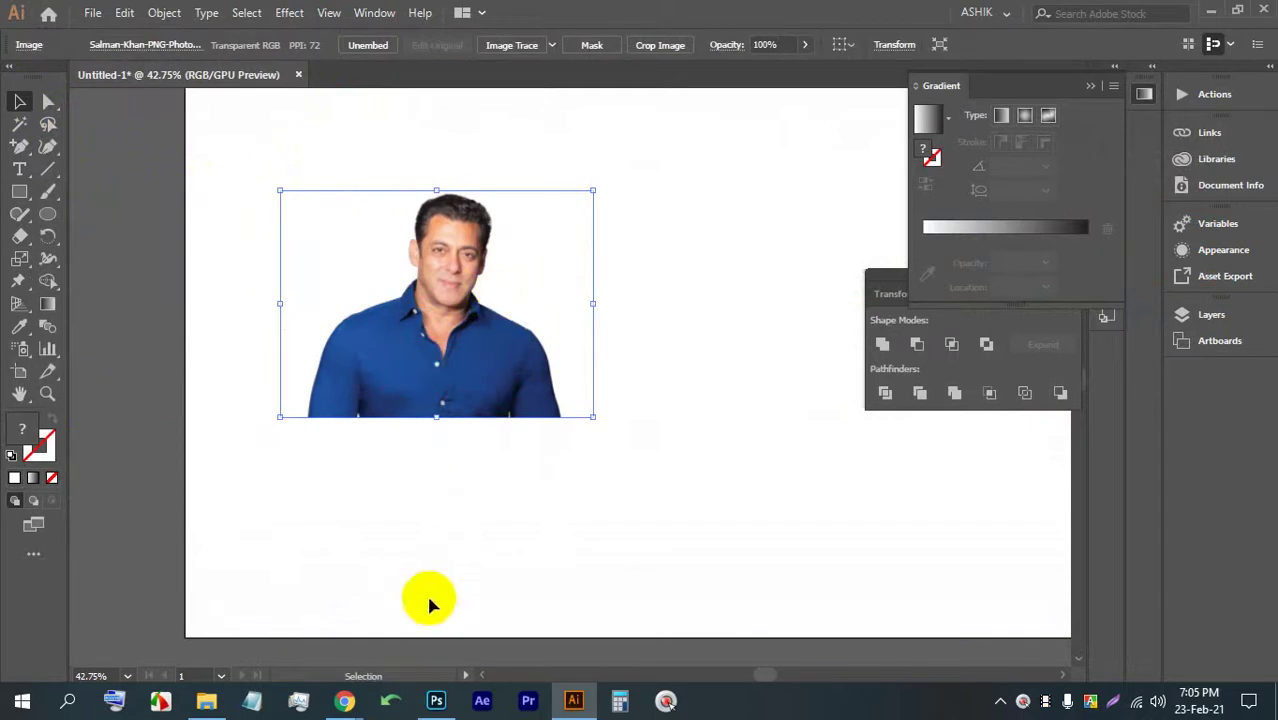
- Switch to Photoshop and move the man on Layer 3 about 0.6 cm left and 1.6 cm down
left_click(437, 701)
left_click_drag(528, 491, 616, 413)
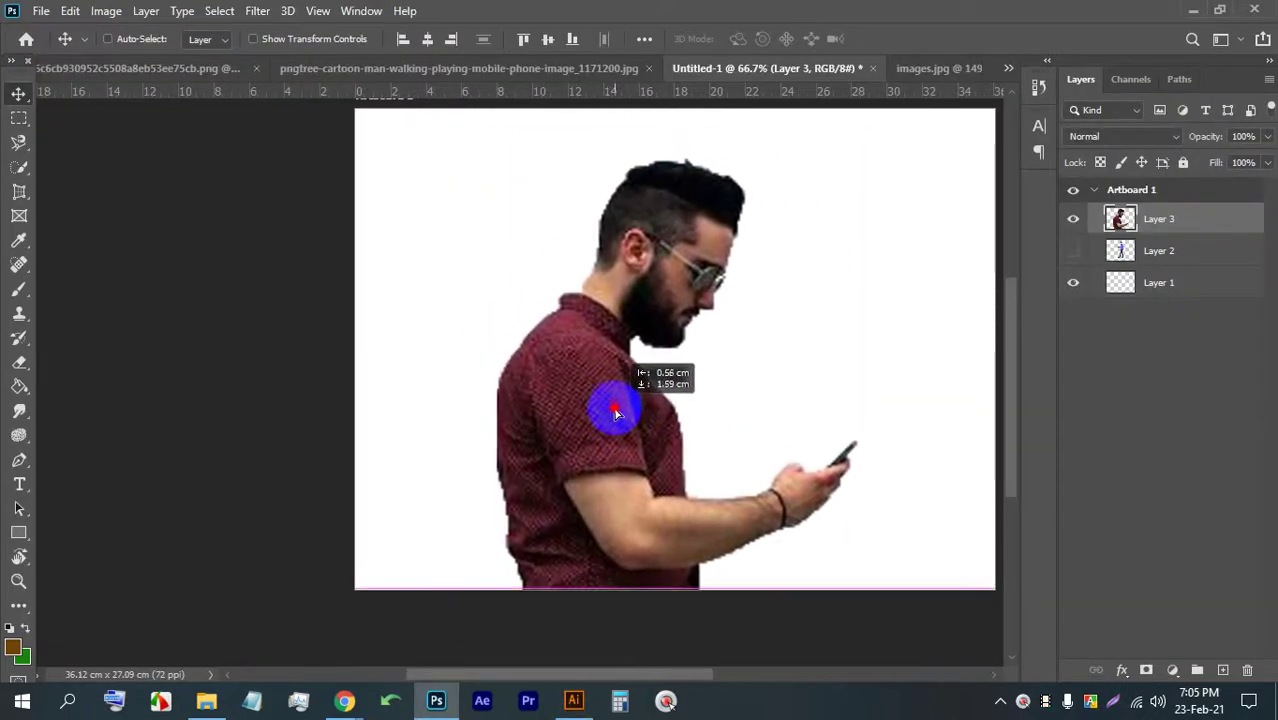
scroll(693, 262, "down", 2)
scroll(508, 251, "up", 5)
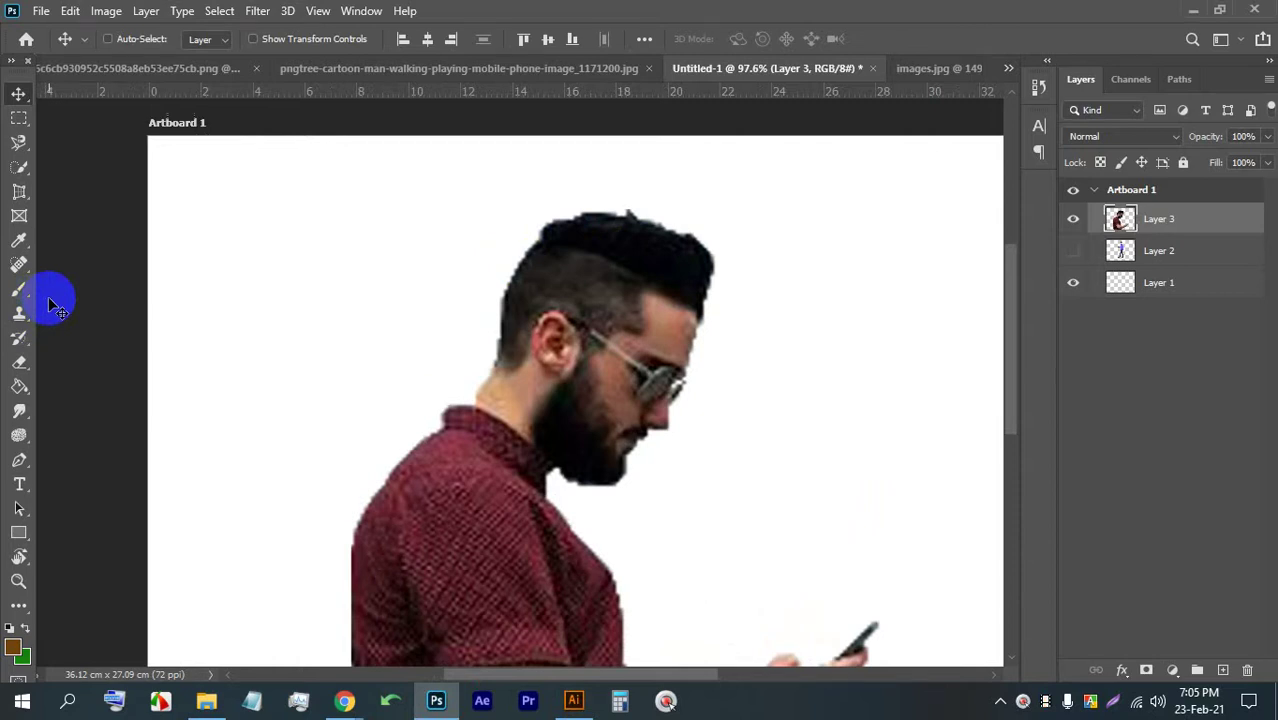
left_click(468, 418)
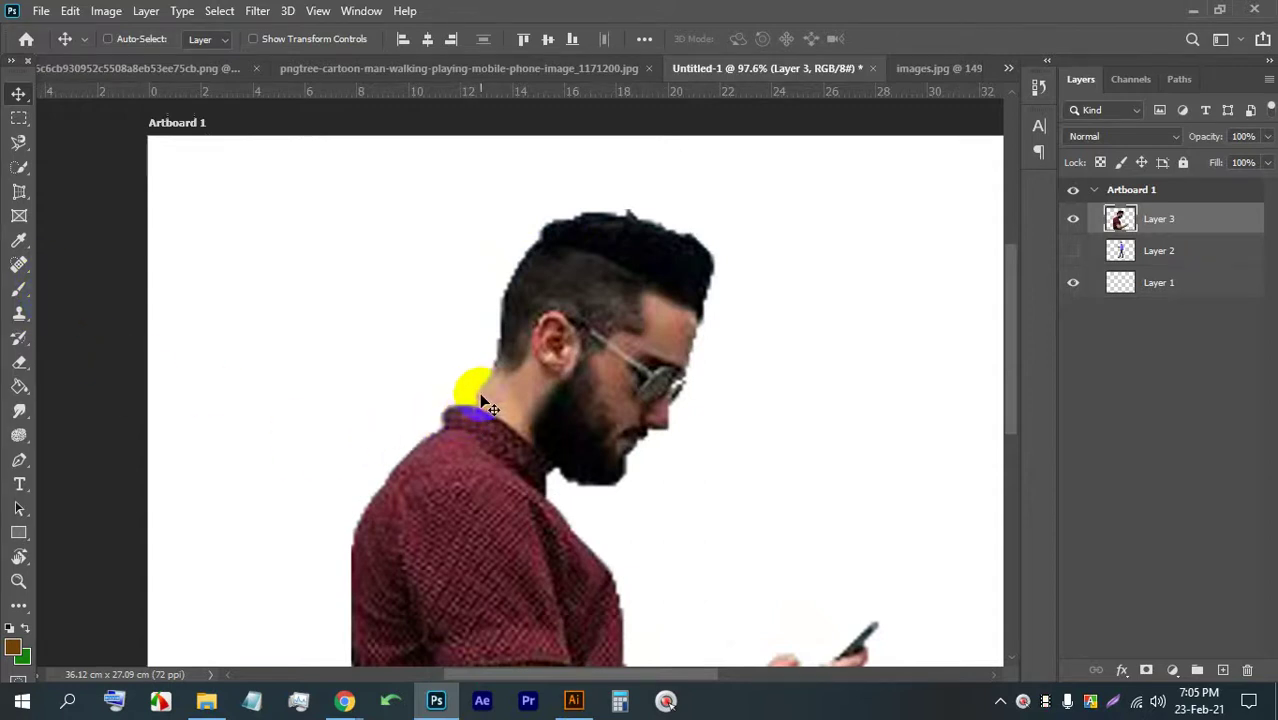
scroll(481, 402, "down", 1)
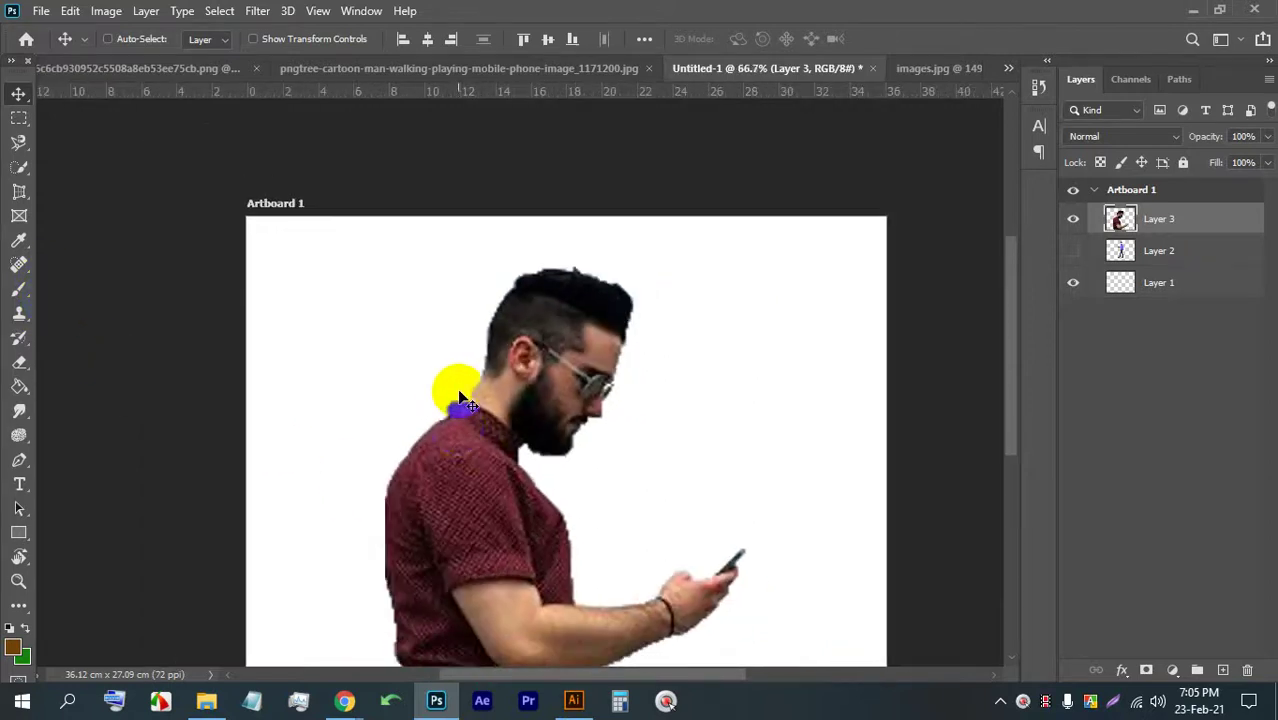
- Switch to Illustrator, move the placed portrait below the artboard, and trace it with the 6 Colors preset
left_click(572, 703)
left_click_drag(428, 428, 494, 608)
scroll(462, 476, "down", 3)
left_click_drag(491, 288, 505, 495)
left_click(547, 46)
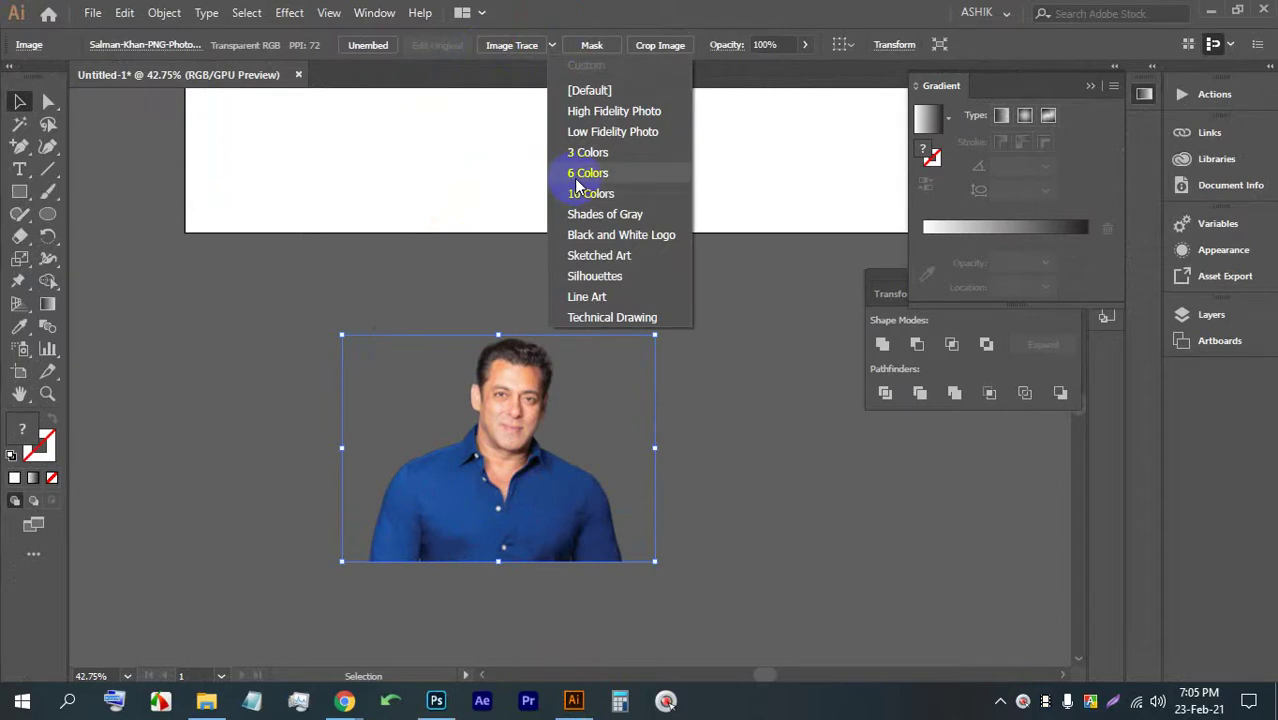
left_click(578, 175)
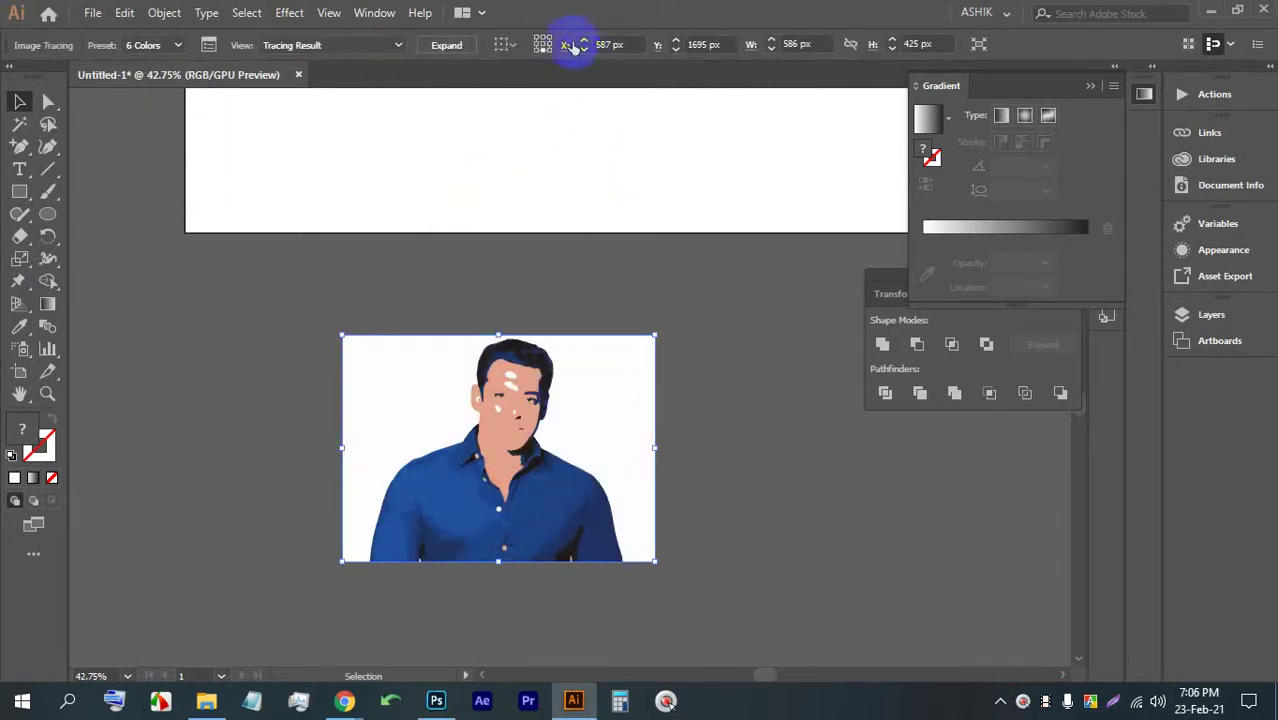
- Expand and ungroup the traced portrait, and delete its white background shape
left_click(447, 46)
right_click(583, 401)
left_click(642, 248)
left_click(719, 362)
right_click(637, 381)
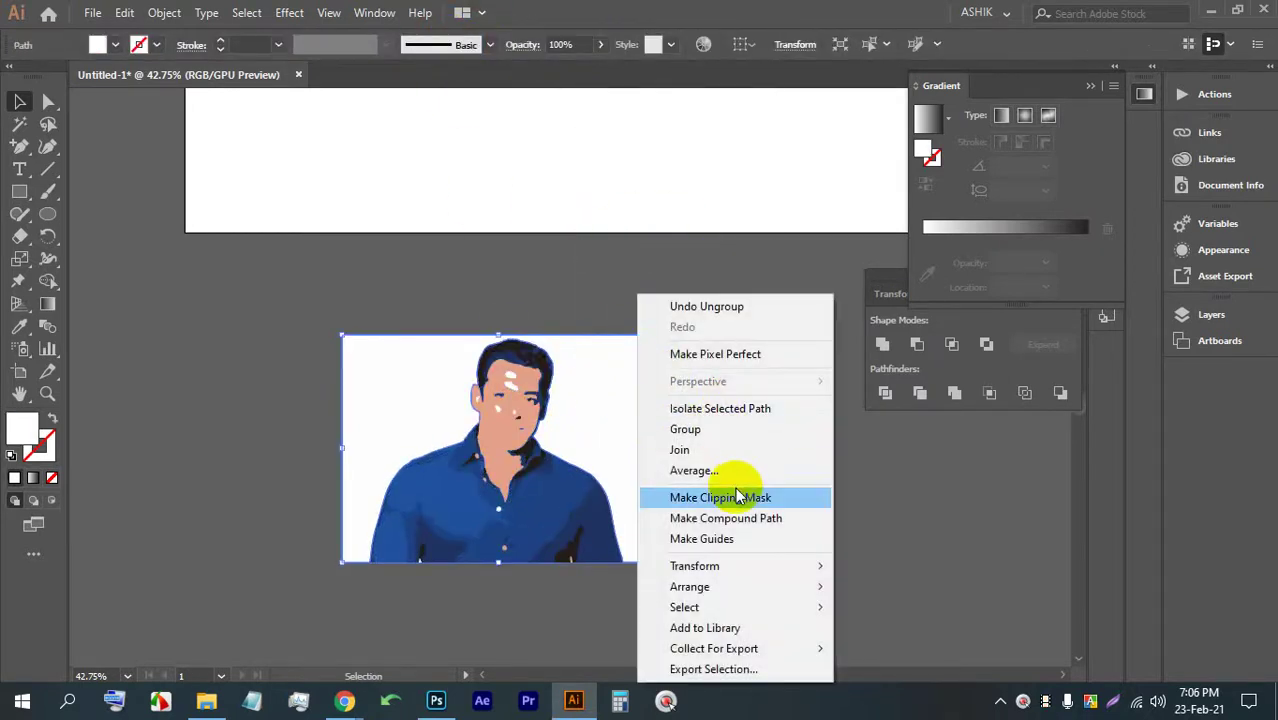
left_click(559, 280)
left_click(591, 355)
key("BackSpace")
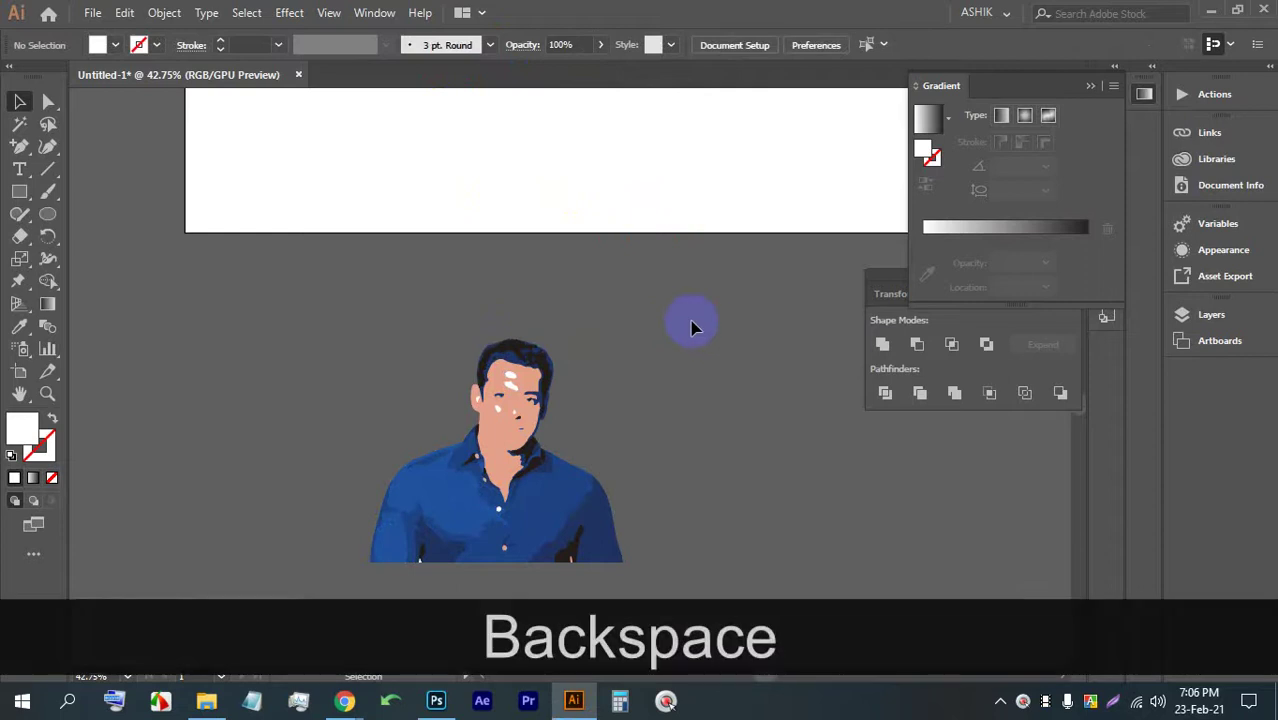
- Select all shapes of the portrait and add Puppet Warp pins on the neck and forehead
scroll(693, 322, "down", 3)
left_click_drag(670, 442, 370, 265)
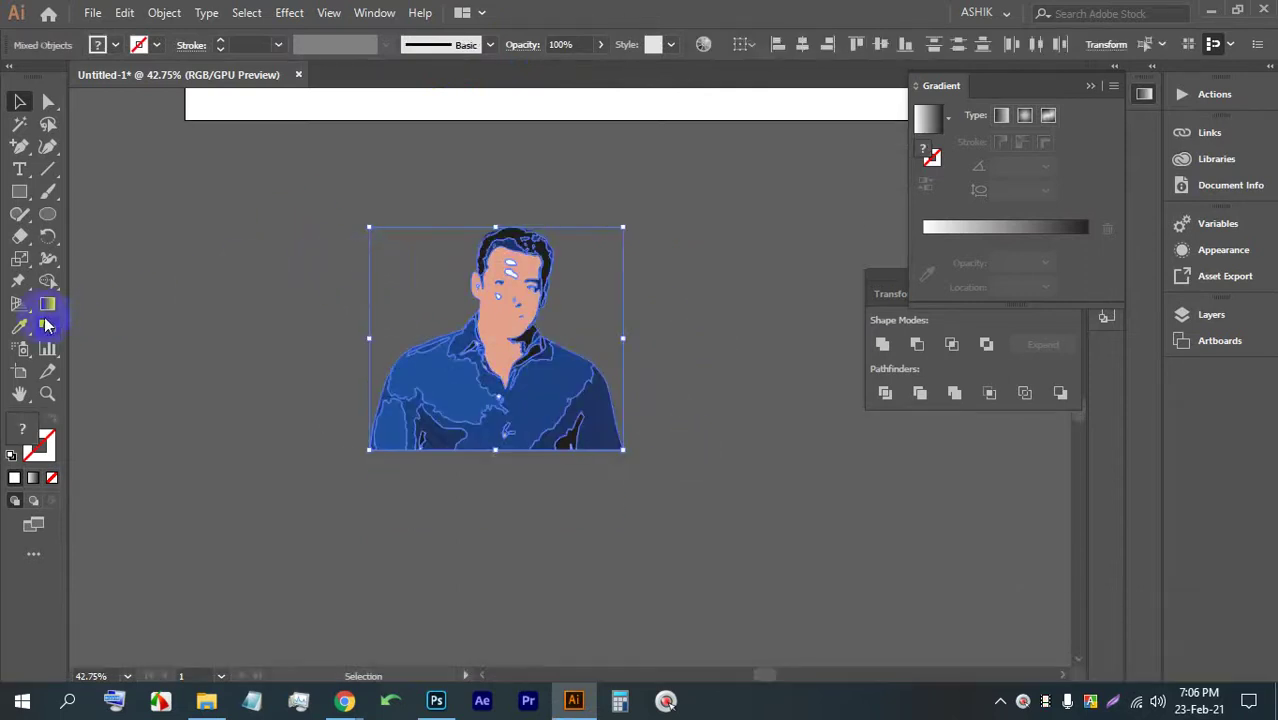
left_click(499, 346)
left_click(518, 261)
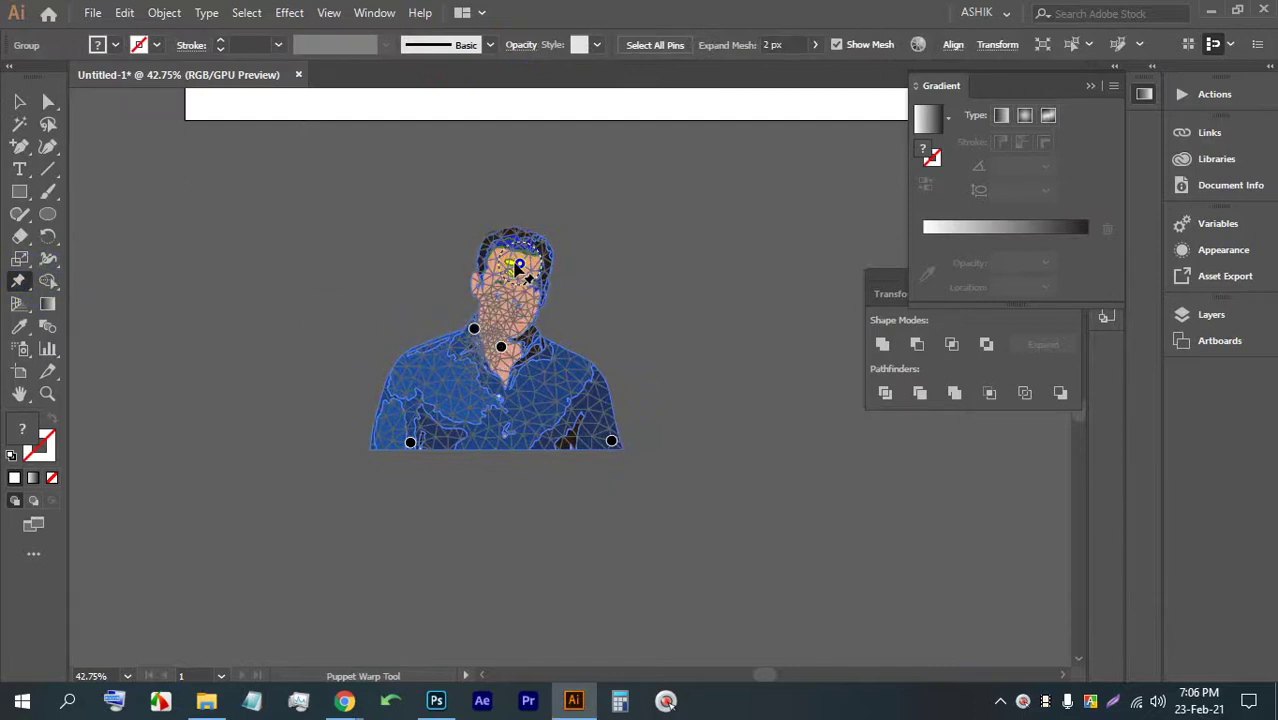
left_click(534, 246)
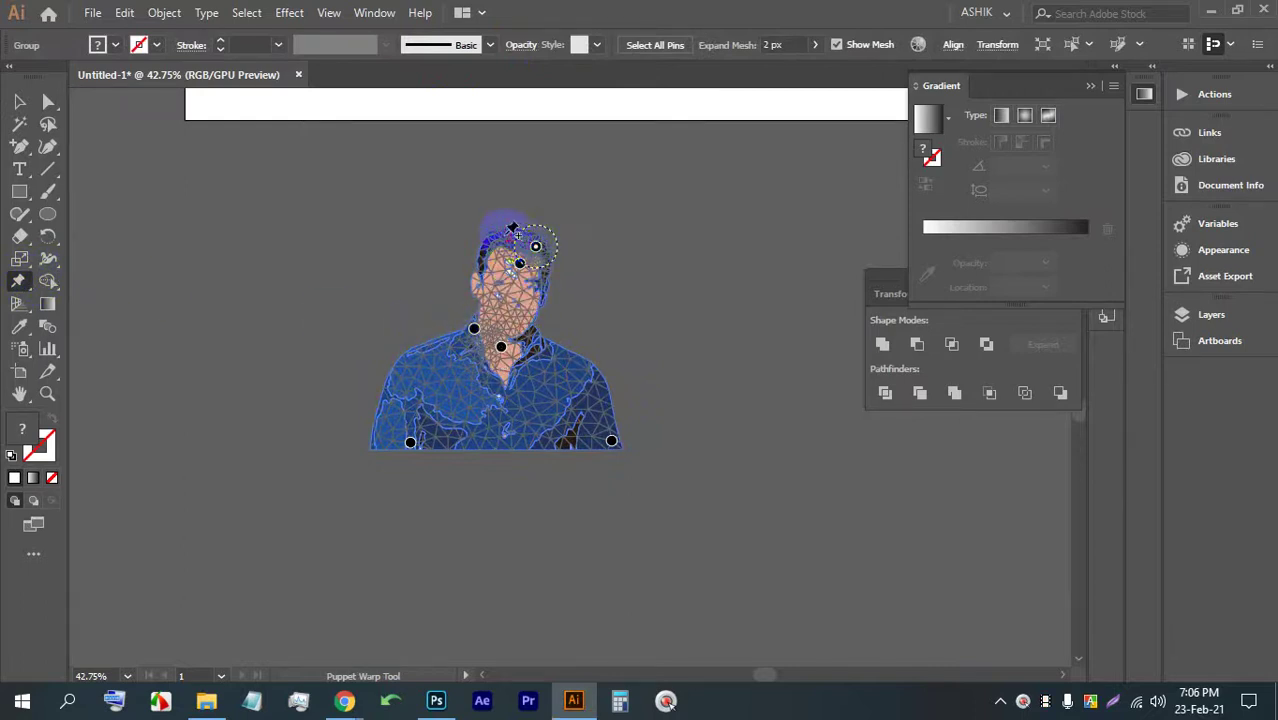
key("ctrl+z")
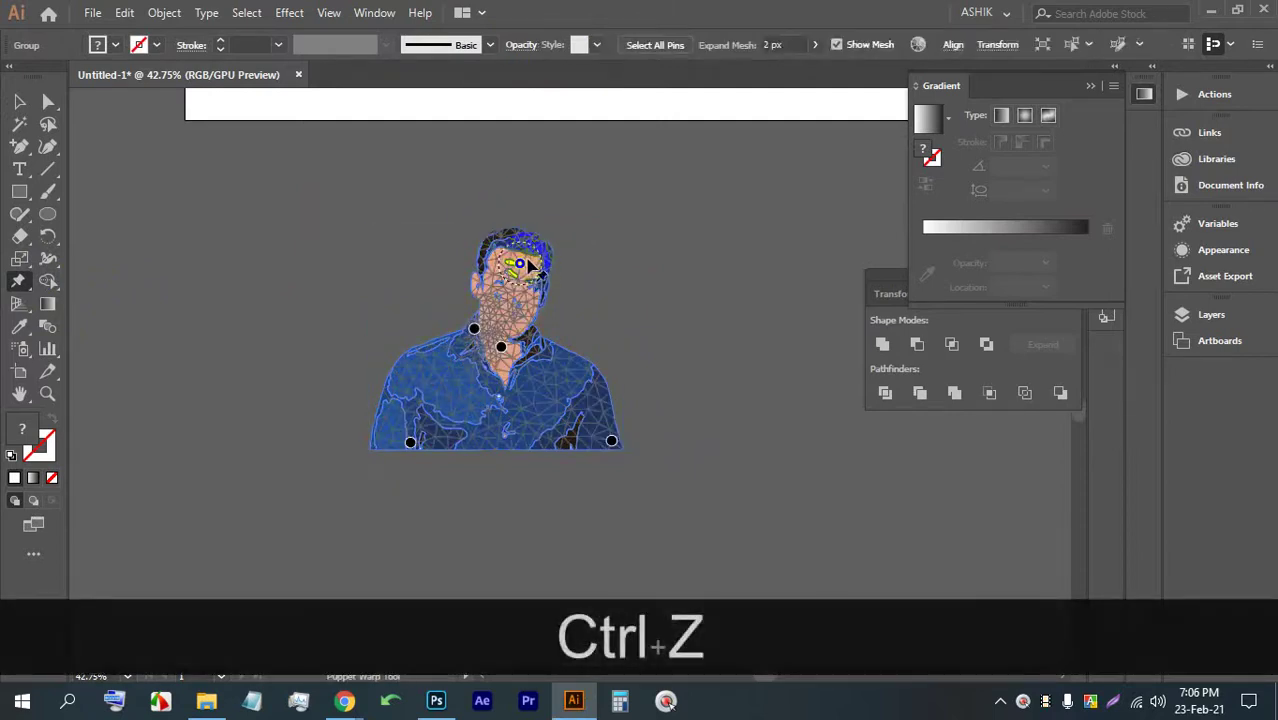
- Warp the head by moving the forehead pin, and add an anchoring pin on the shirt near the shoulder
left_click_drag(519, 266, 502, 261)
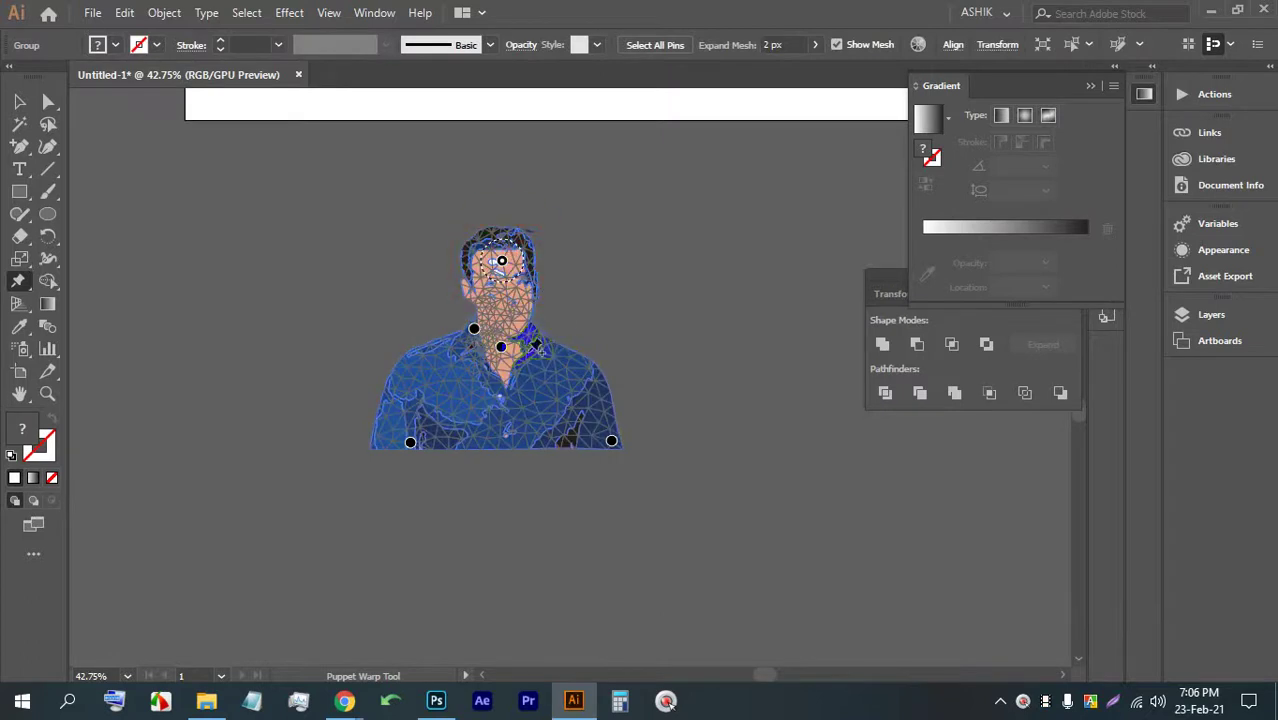
left_click(421, 377)
left_click_drag(503, 263, 514, 266)
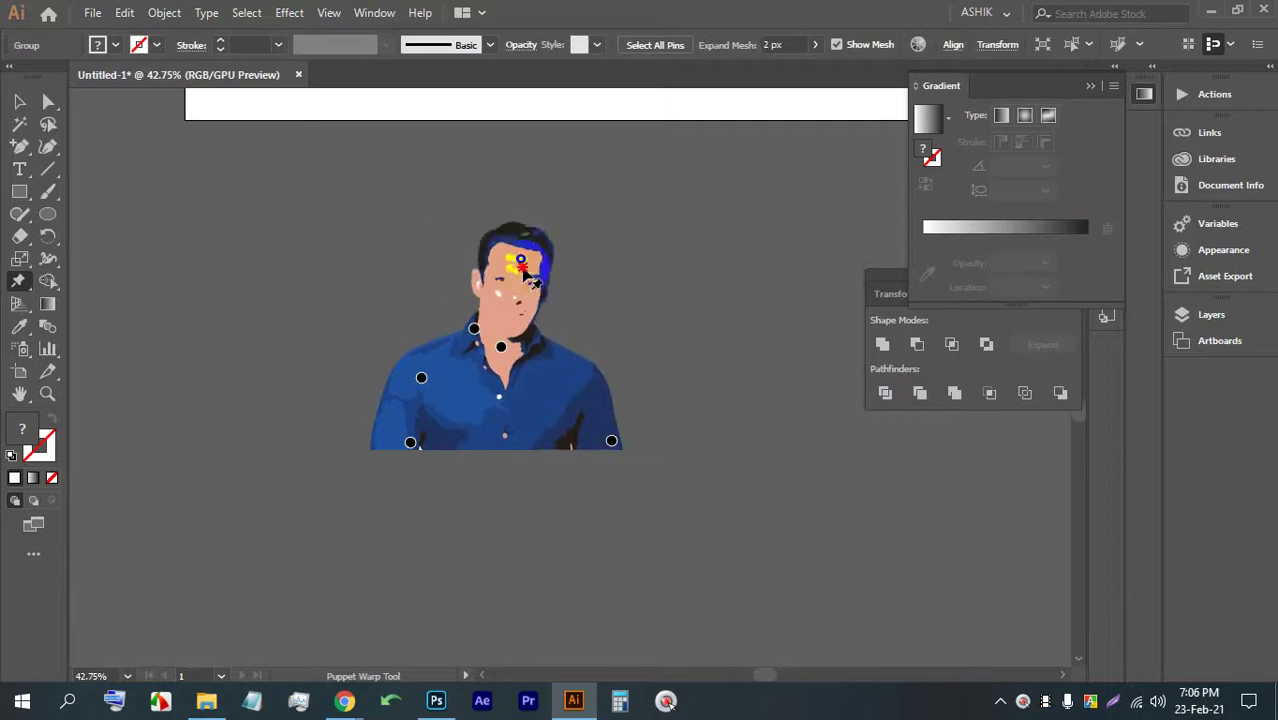
left_click_drag(537, 258, 523, 248)
- Leave Puppet Warp and delete the whole warped portrait below the artboard
left_click(375, 12)
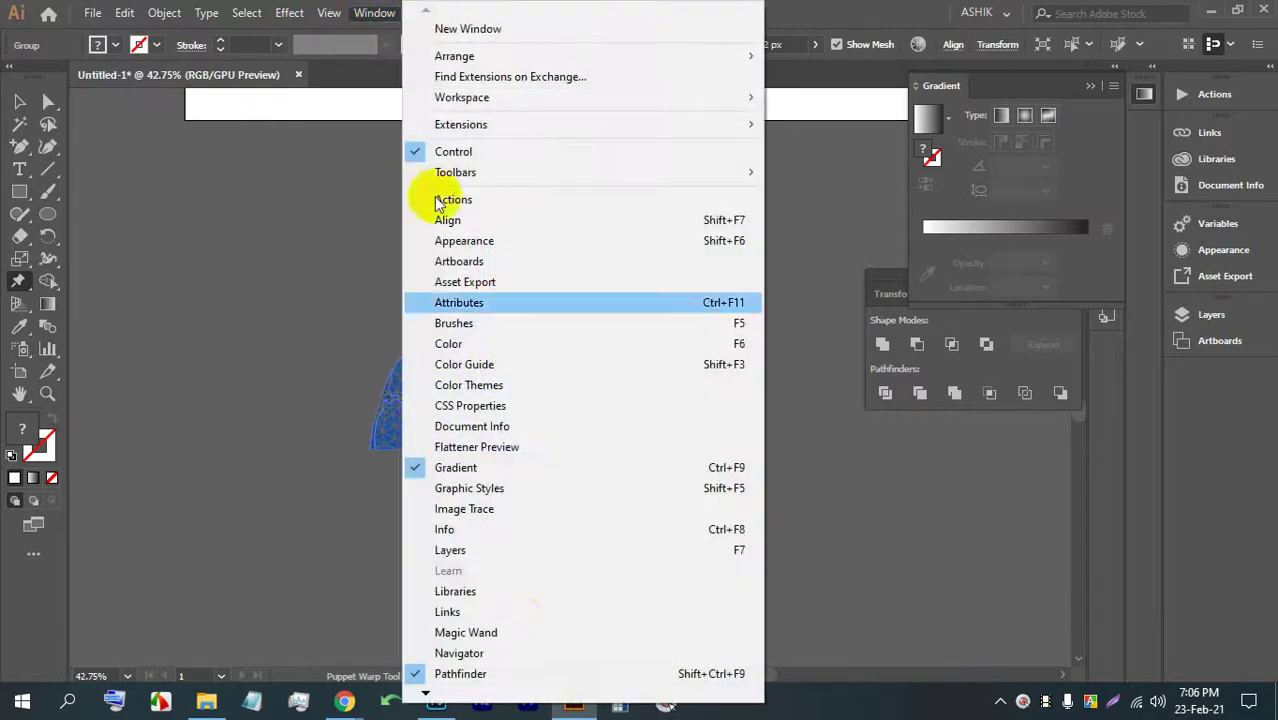
mouse_move(424, 695)
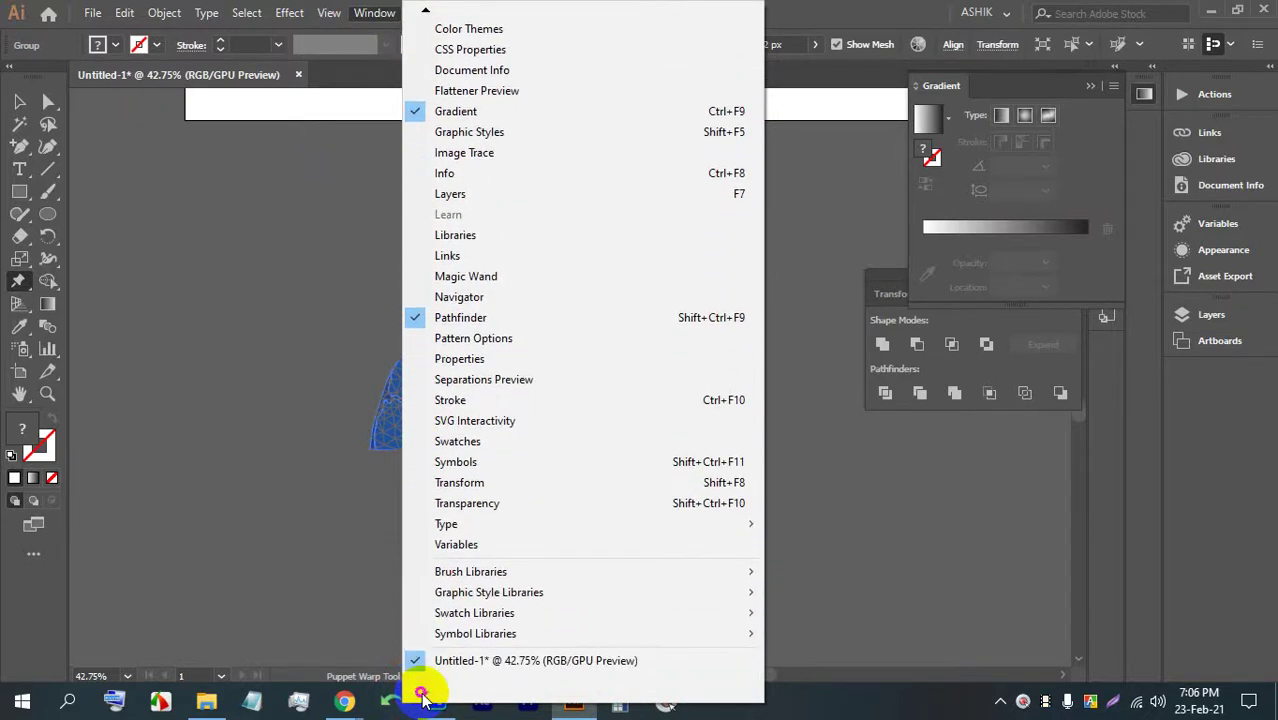
left_click(19, 102)
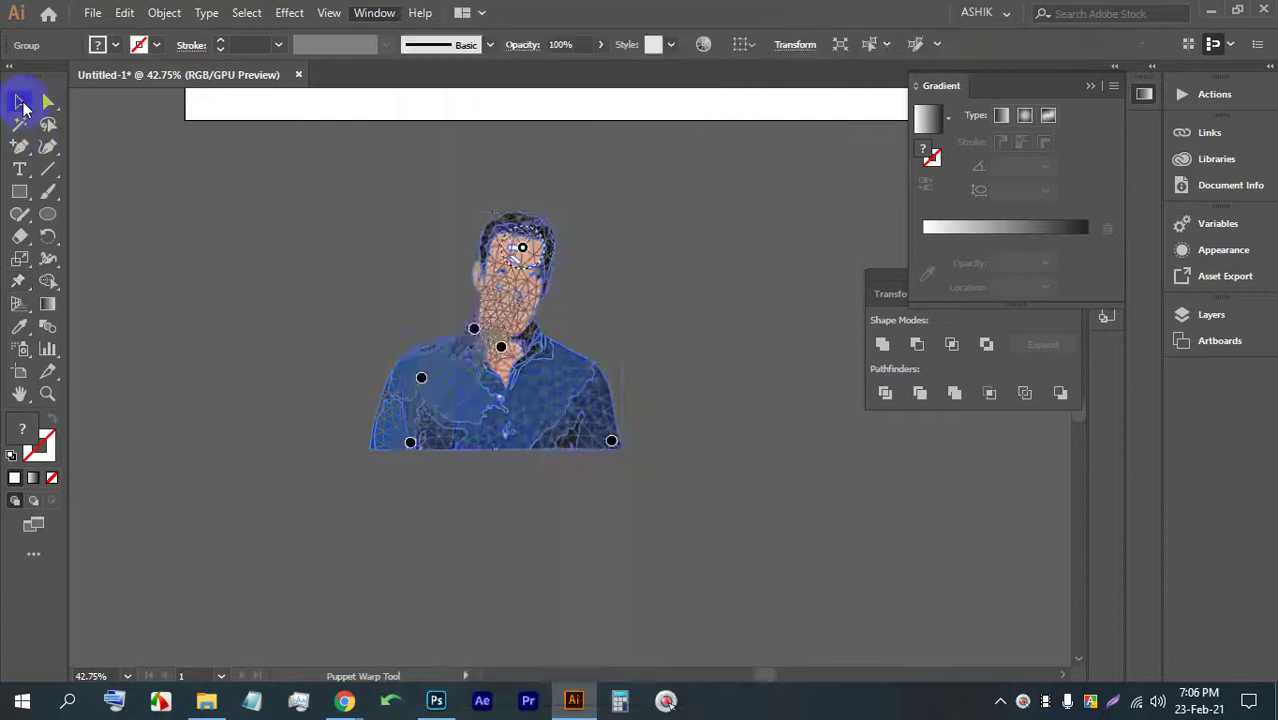
left_click(622, 309)
scroll(620, 404, "down", 3)
left_click_drag(620, 404, 442, 205)
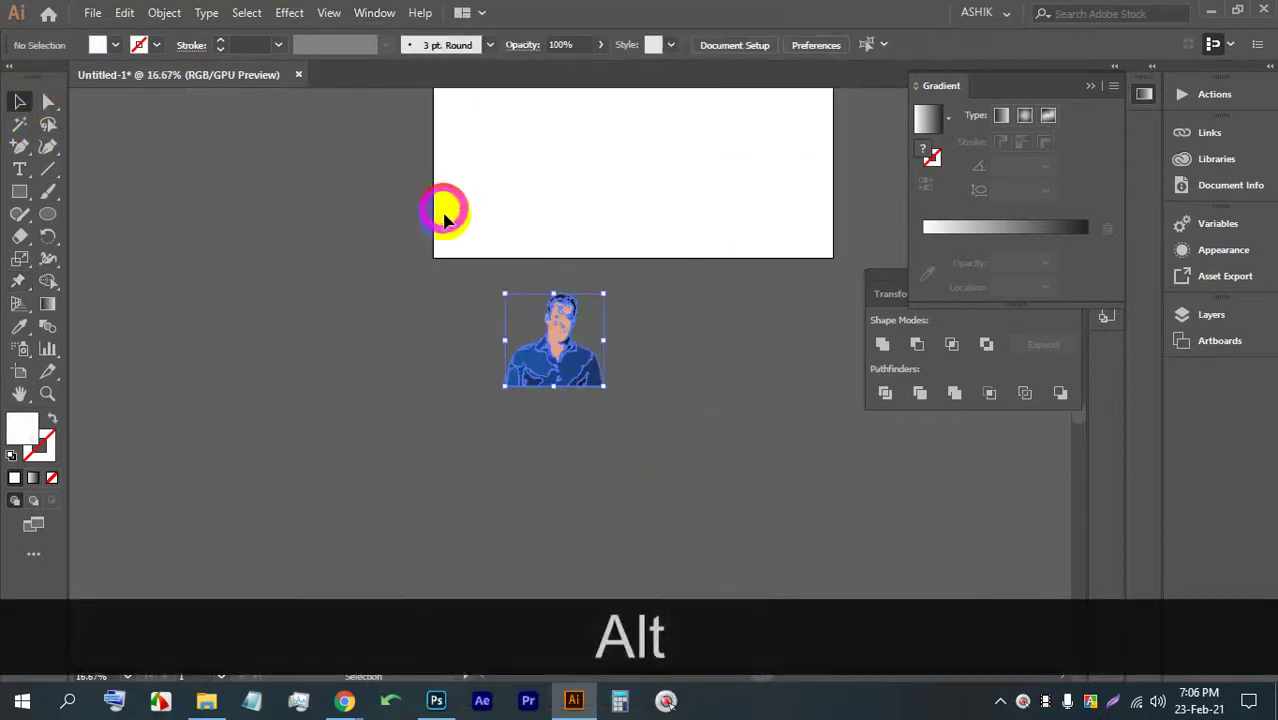
key("BackSpace")
- Show the Symbols panel and enlarge it so all rows of symbols fit
scroll(603, 373, "up", 3)
scroll(603, 373, "up", 3)
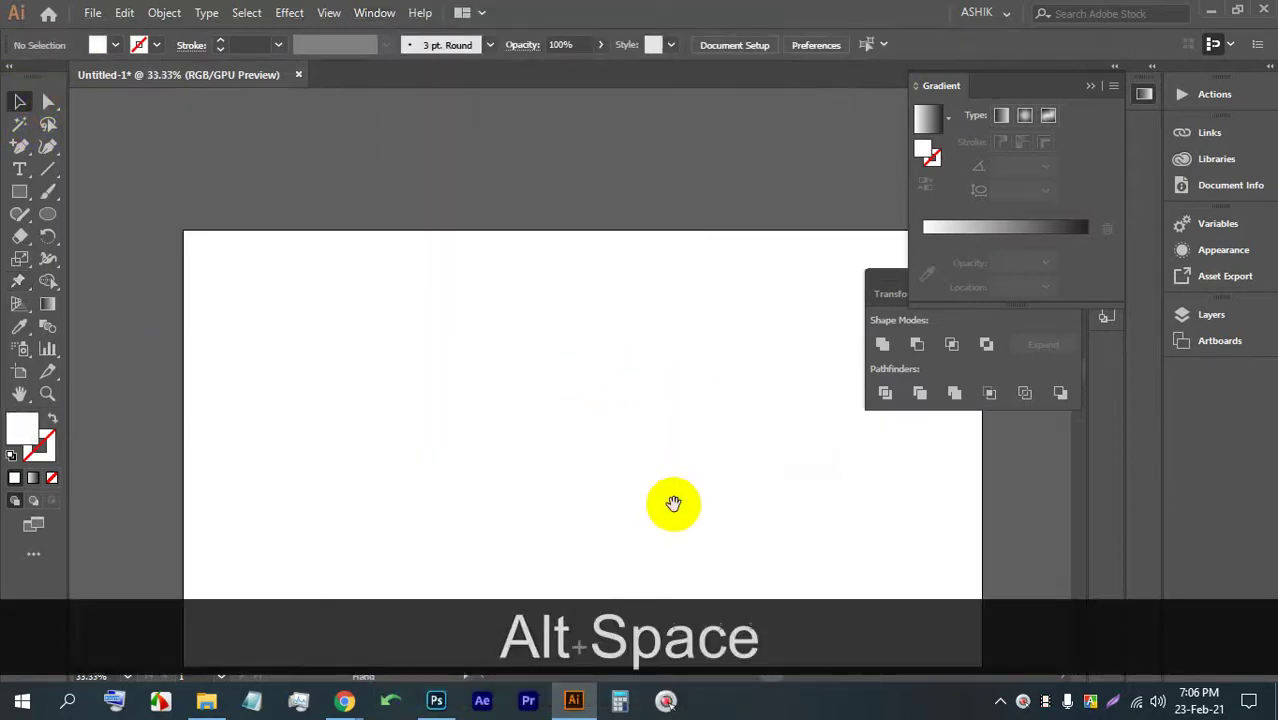
left_click_drag(608, 455, 531, 337)
left_click(374, 12)
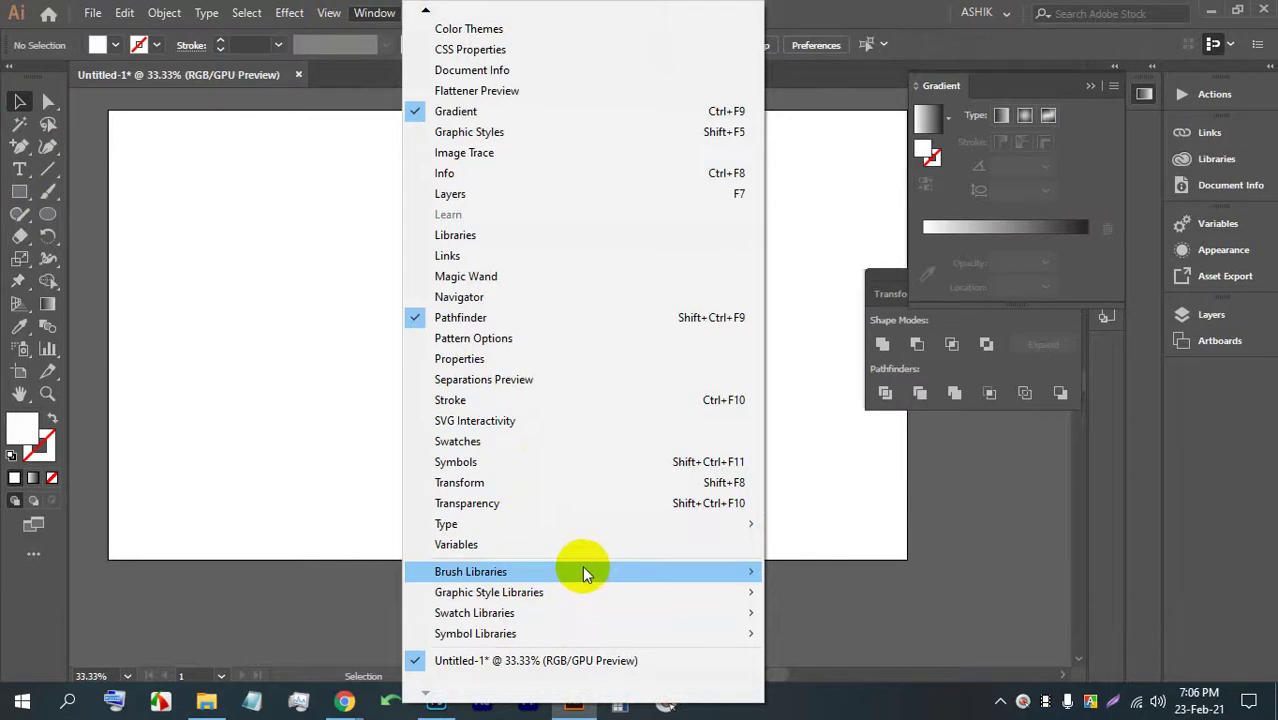
mouse_move(585, 571)
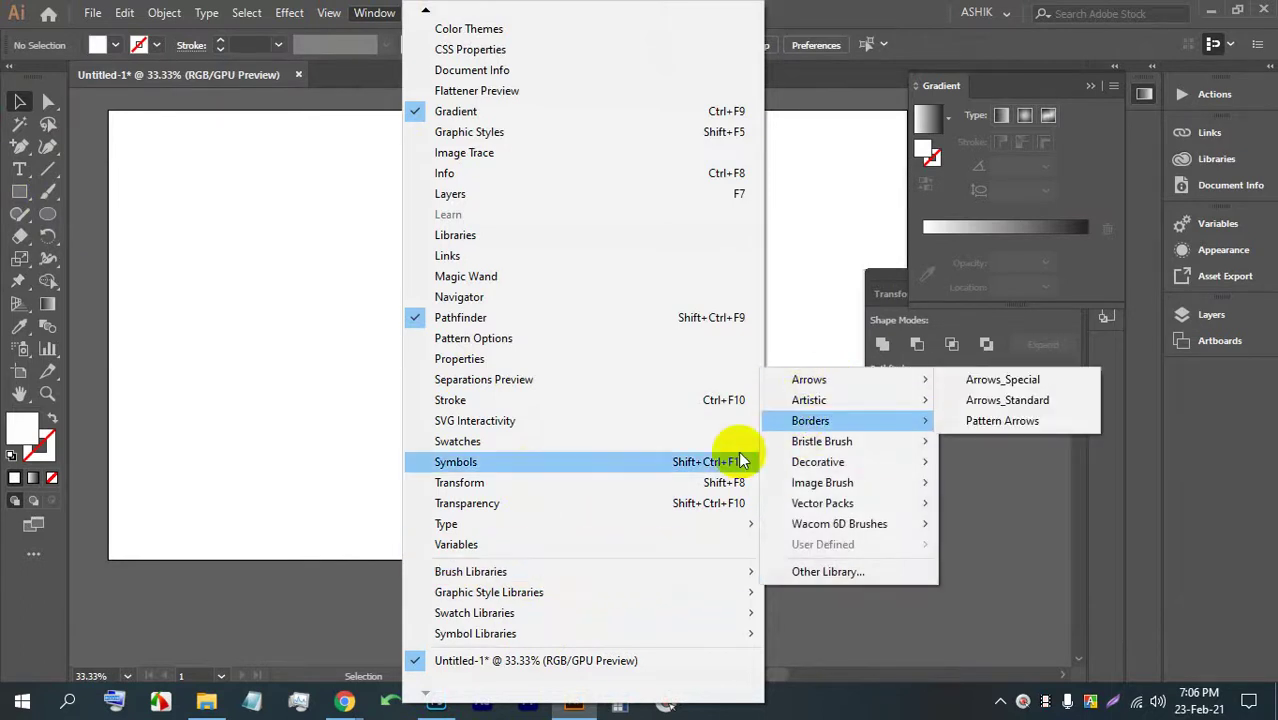
left_click(650, 462)
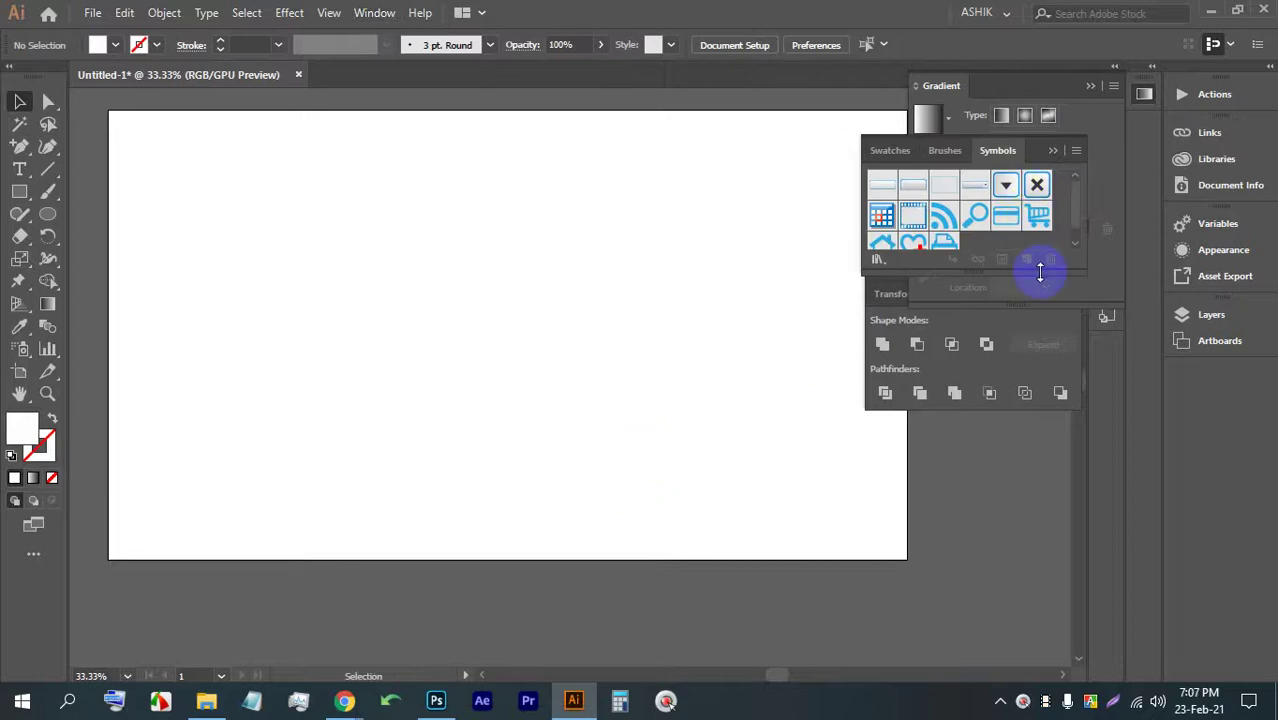
left_click_drag(1040, 275, 1060, 297)
- Open the Flowers symbol library
left_click(290, 12)
mouse_move(367, 12)
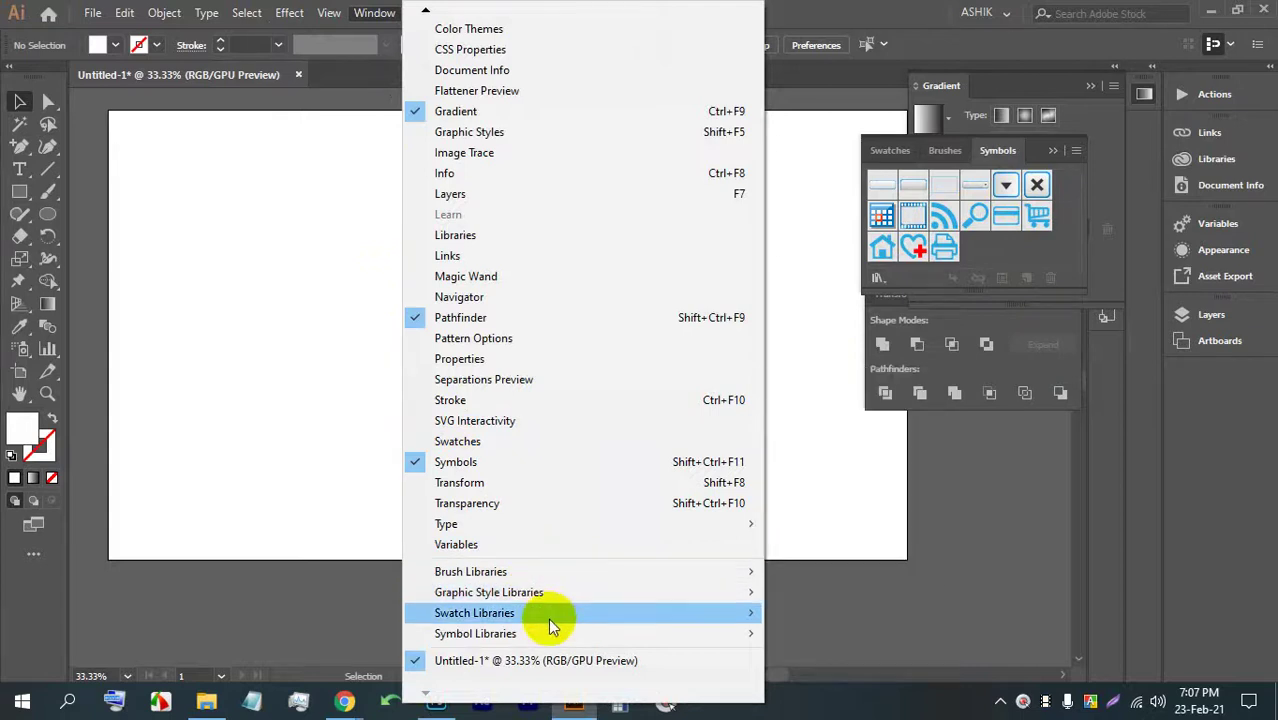
mouse_move(540, 633)
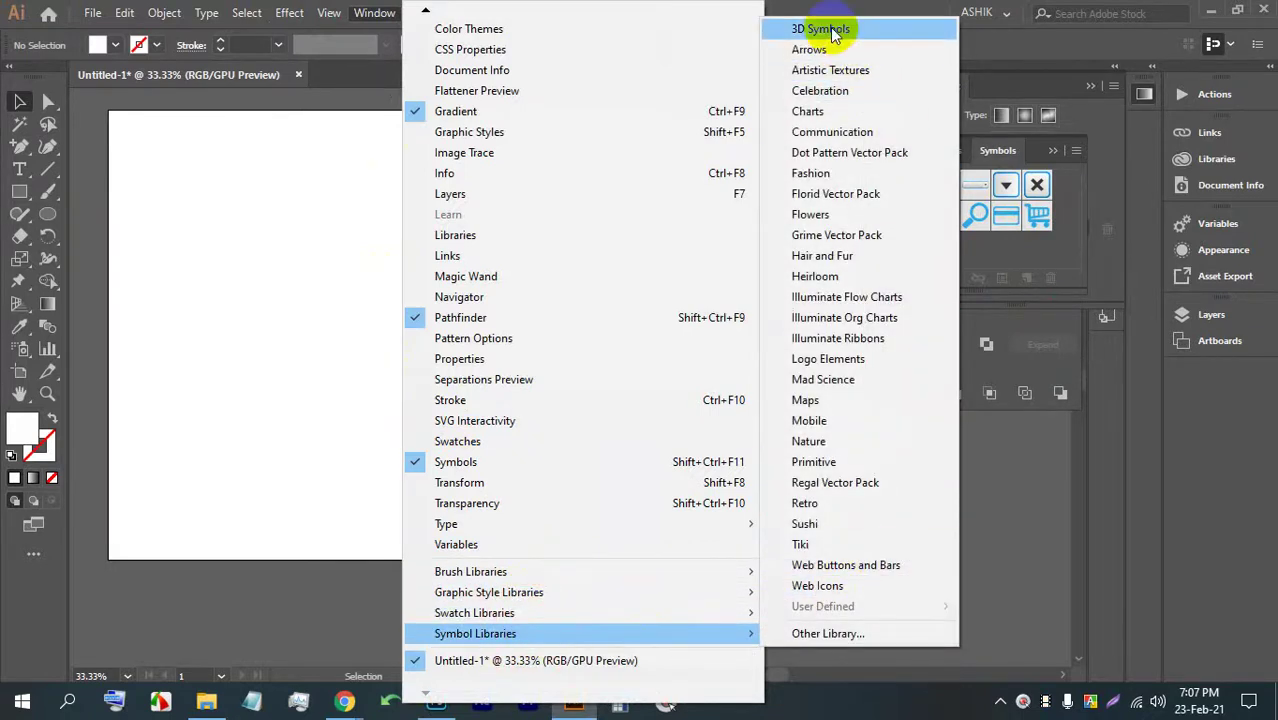
left_click(844, 216)
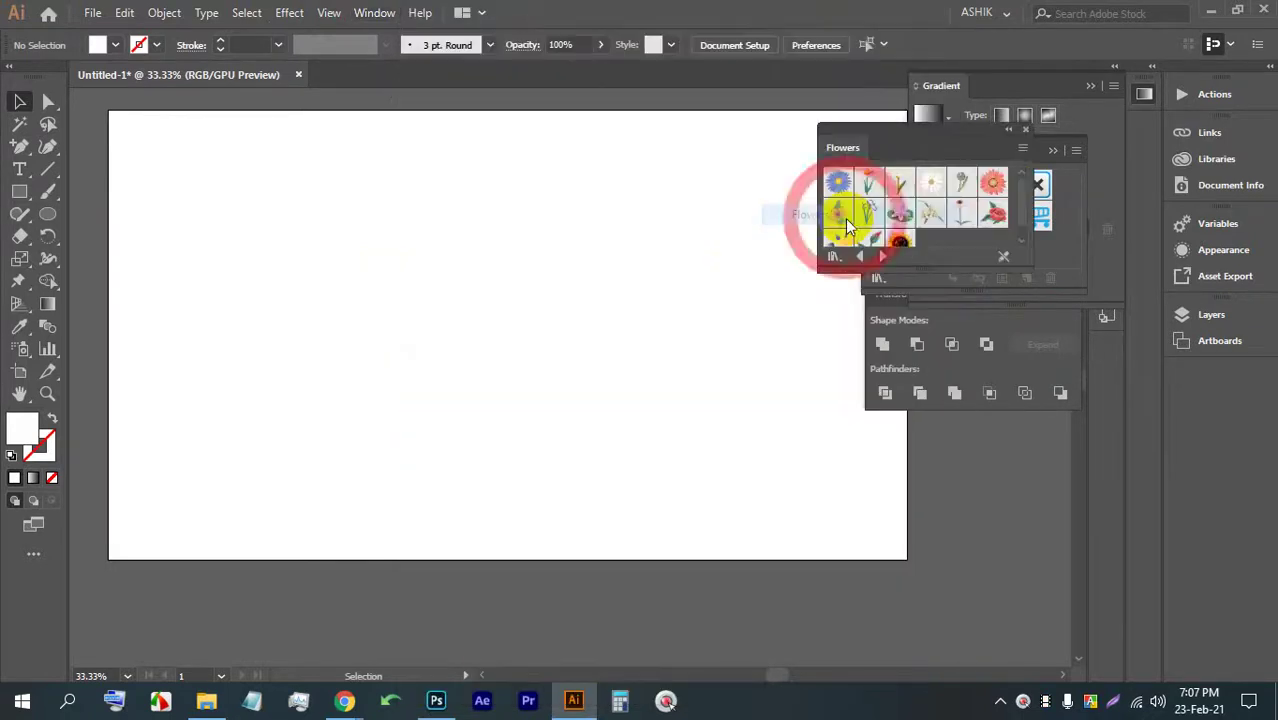
- Enlarge the Flowers library to show all its symbols, and place a large sunflower on the artboard's left side
mouse_move(956, 276)
left_mouse_down()
mouse_move(961, 331)
mouse_move(960, 292)
left_mouse_up()
left_click_drag(519, 276, 685, 545)
left_click_drag(568, 471, 316, 375)
- Place an enlarged Bird of Paradise beside the sunflower and a large Aster to its right
left_click_drag(866, 186, 720, 455)
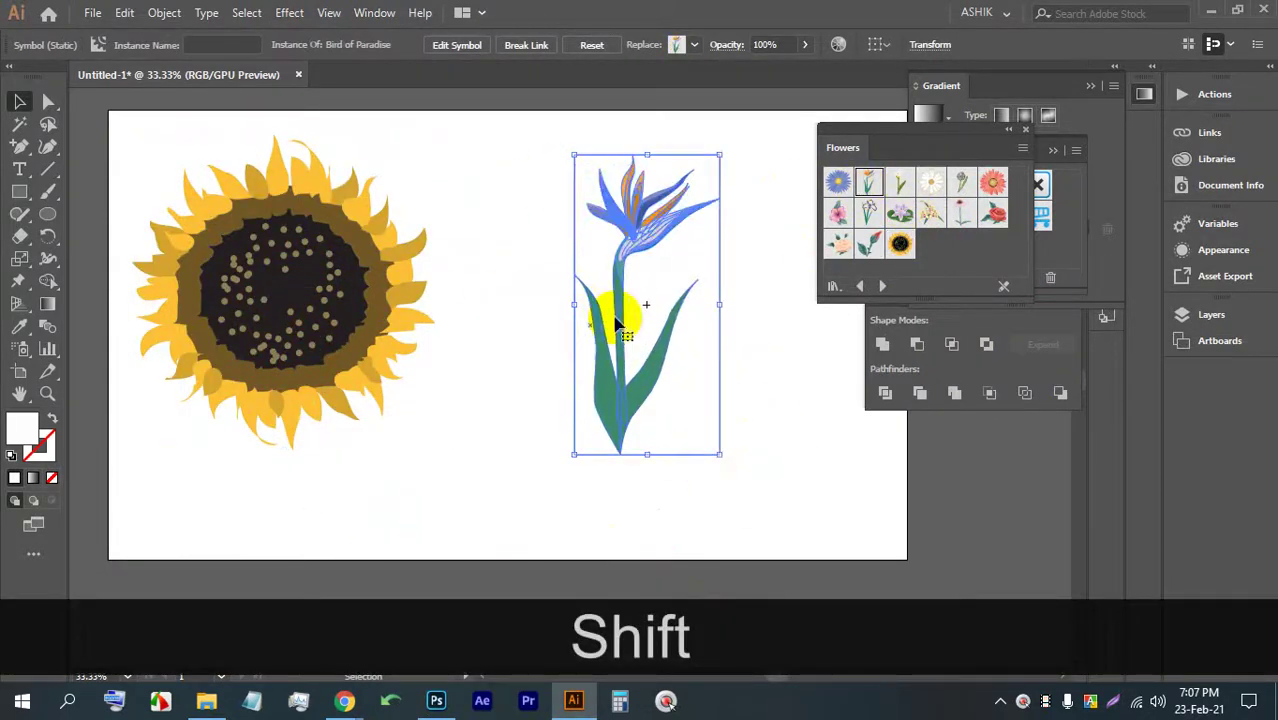
left_click_drag(614, 312, 502, 296)
left_click_drag(838, 183, 751, 300)
left_click_drag(672, 243, 683, 265)
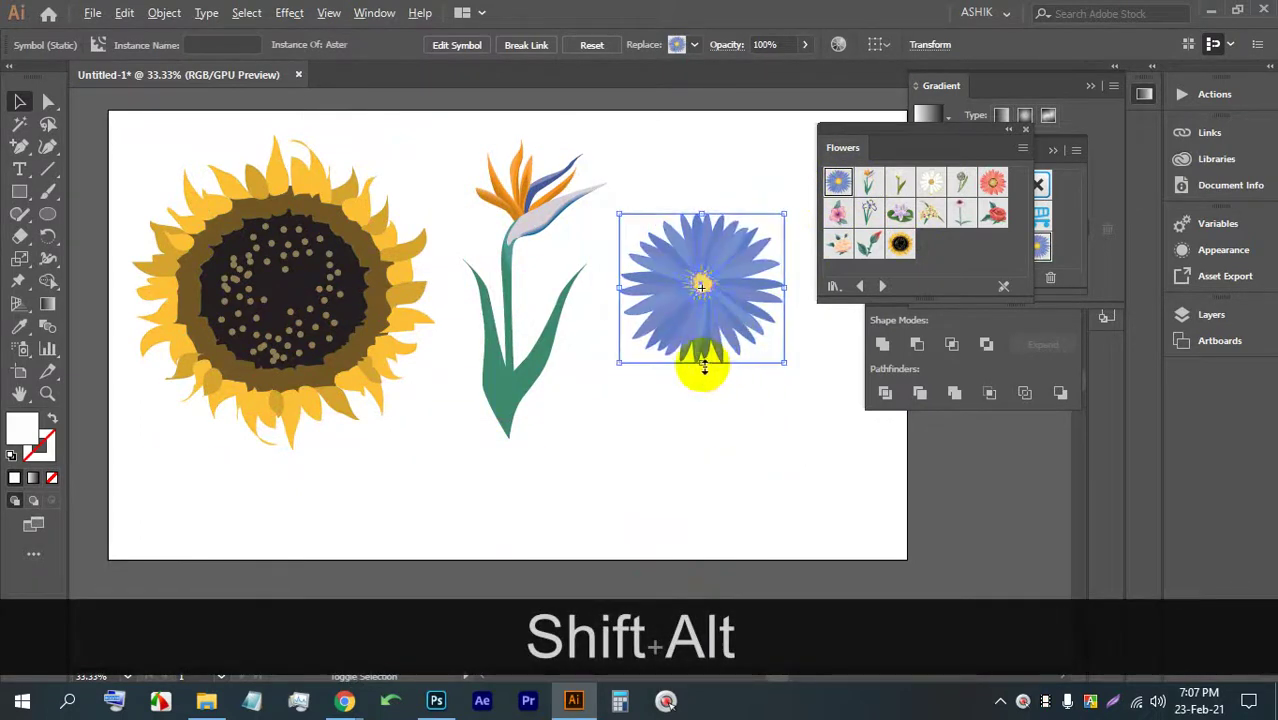
left_click_drag(701, 352, 700, 441)
- Place a Daisy symbol enlarged over the lower edge of the artboard, and check the Flowers library's options
left_click_drag(387, 442, 552, 323)
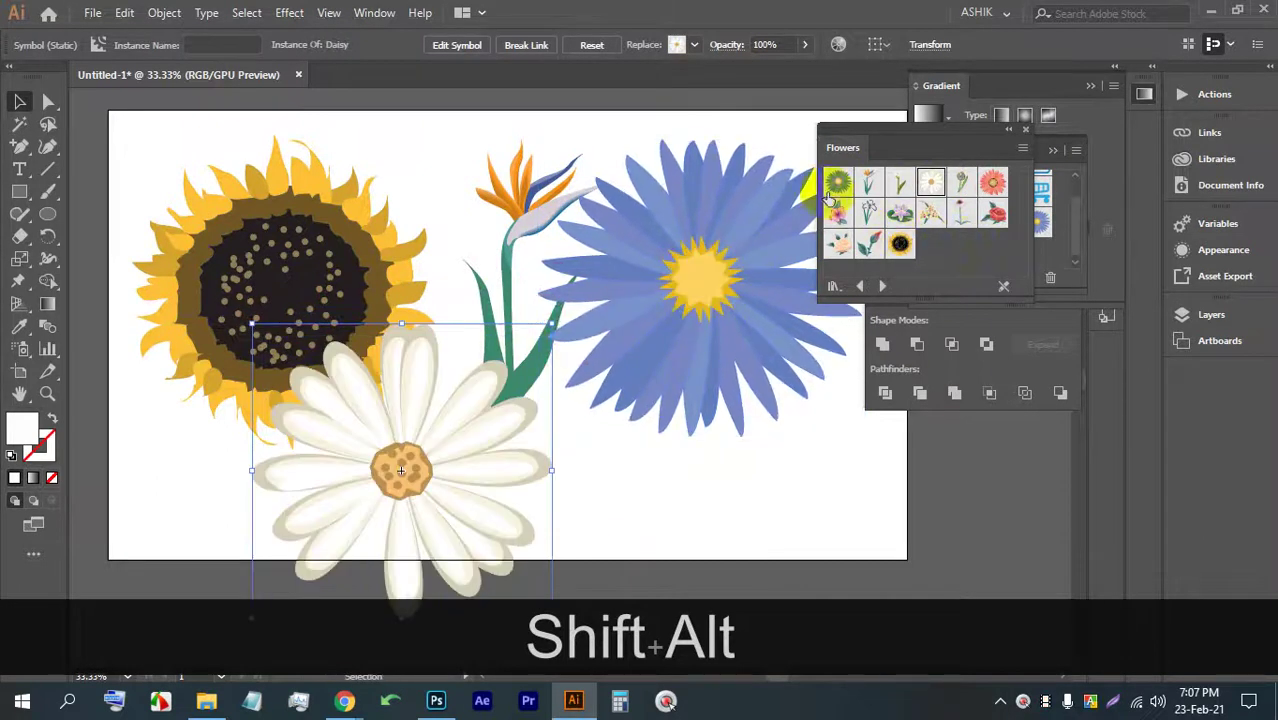
left_click(1022, 149)
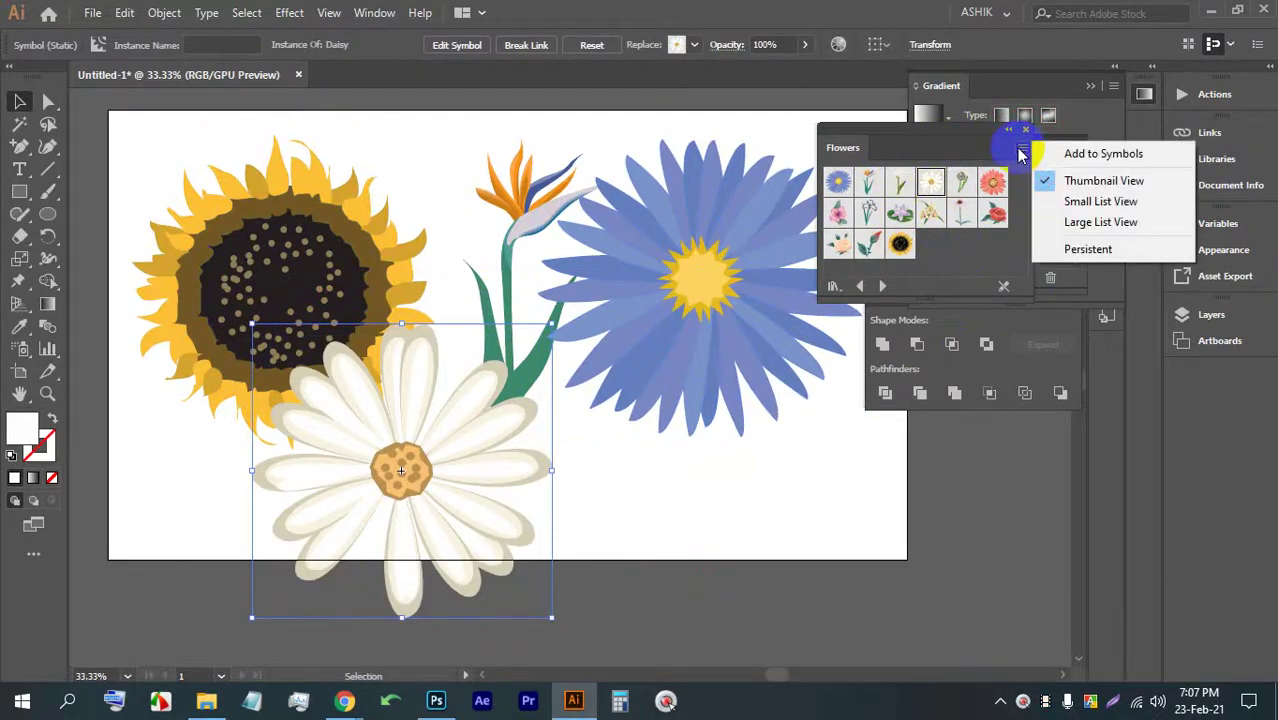
left_click(980, 245)
- Open the Mobile symbol library and look through its symbols
left_click(374, 12)
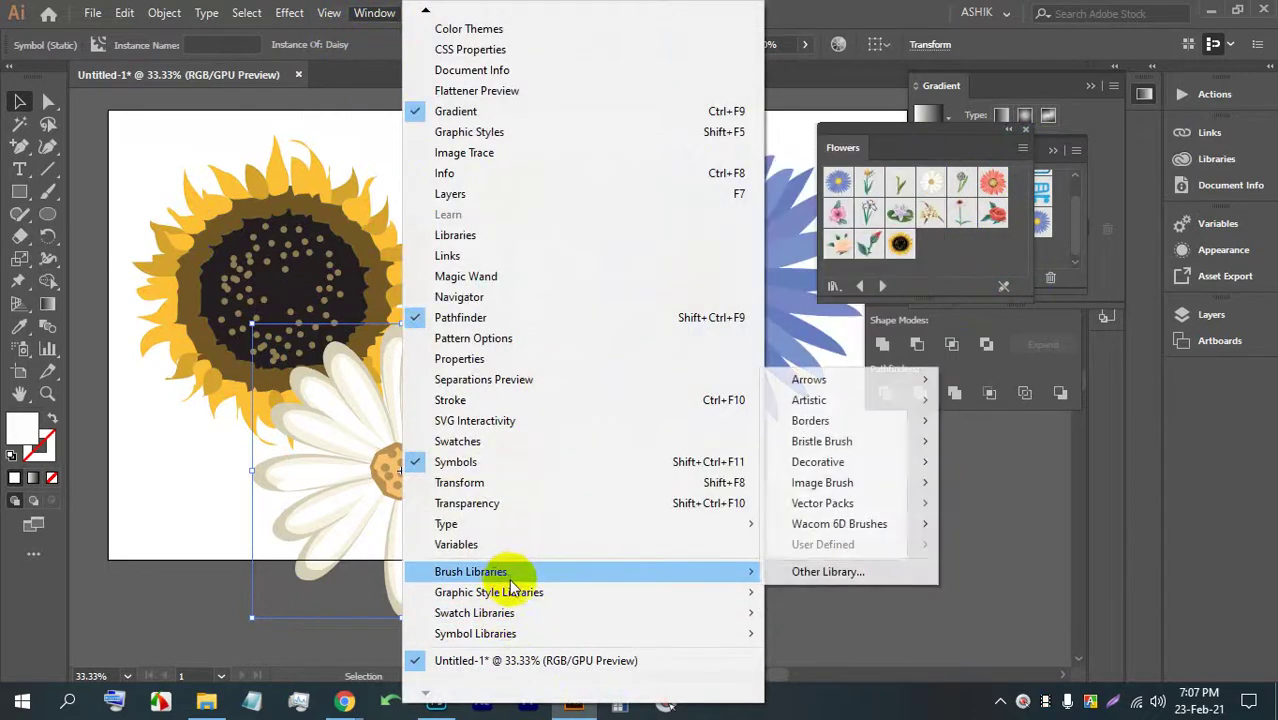
mouse_move(533, 635)
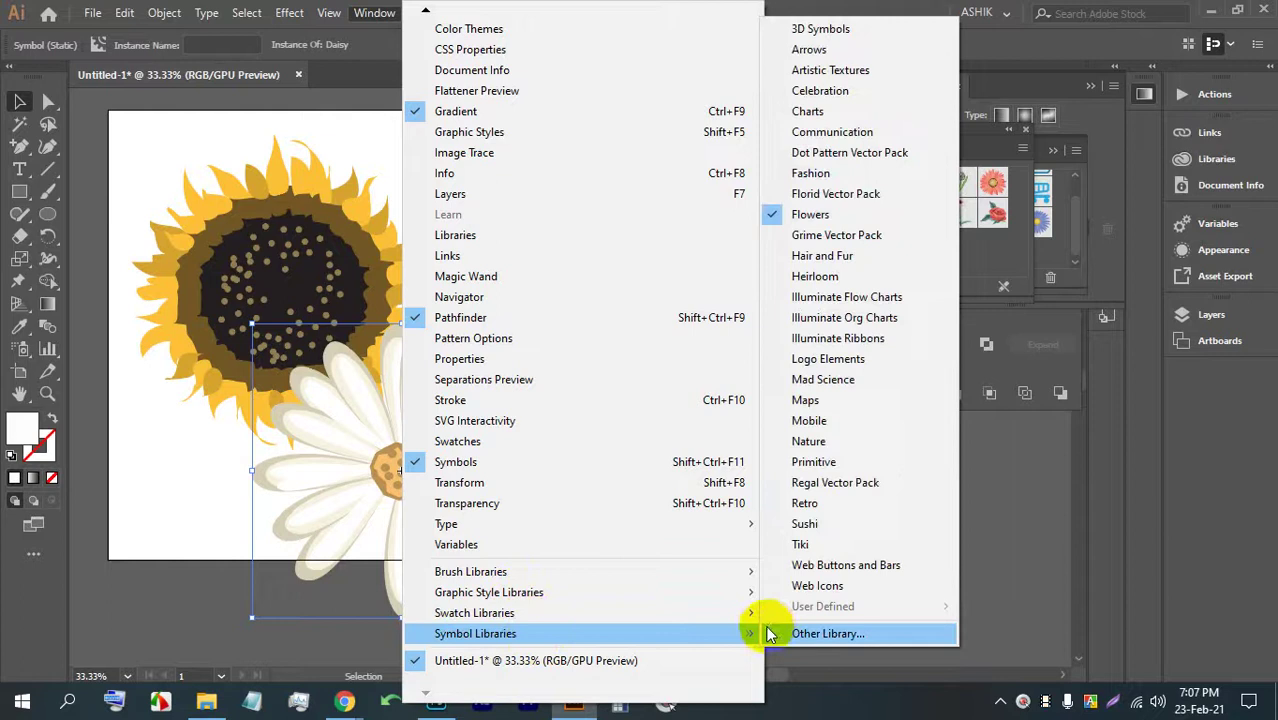
left_click(840, 420)
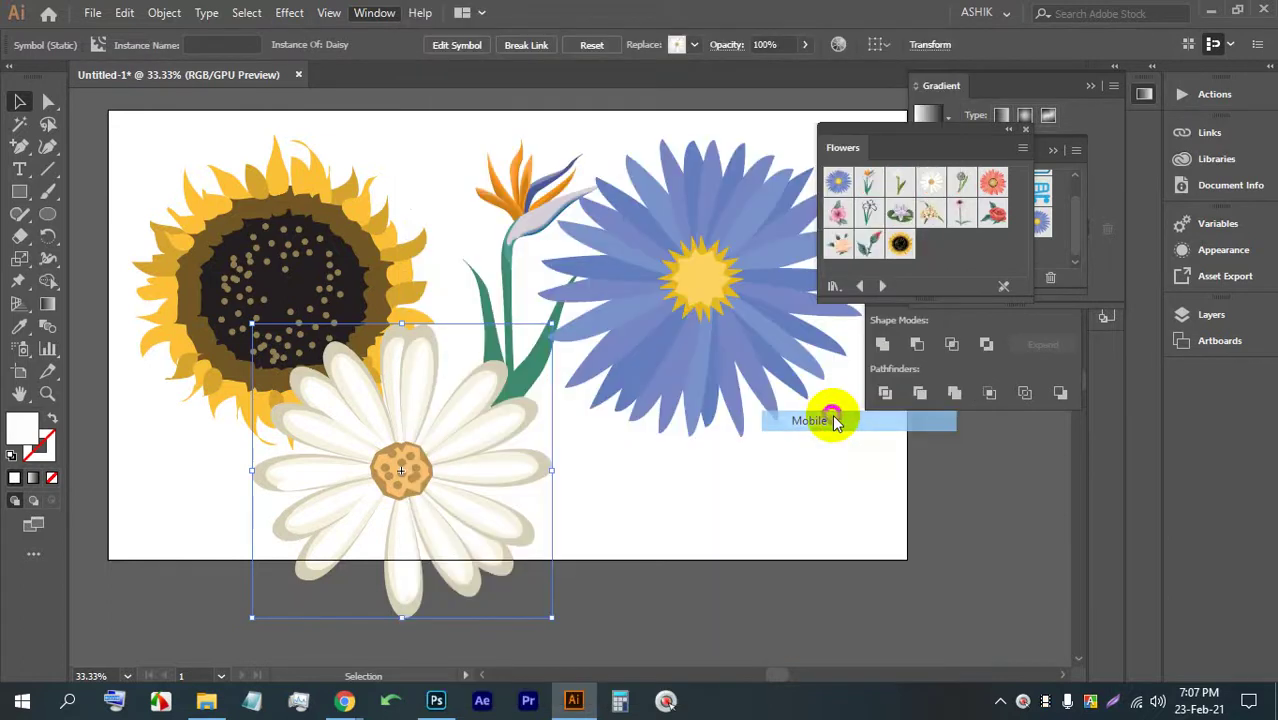
scroll(903, 210, "down", 5)
scroll(920, 218, "up", 5)
- Place the yellow plus-sign symbol from the Mobile library below the aster and enlarge it
left_click_drag(908, 192, 672, 455)
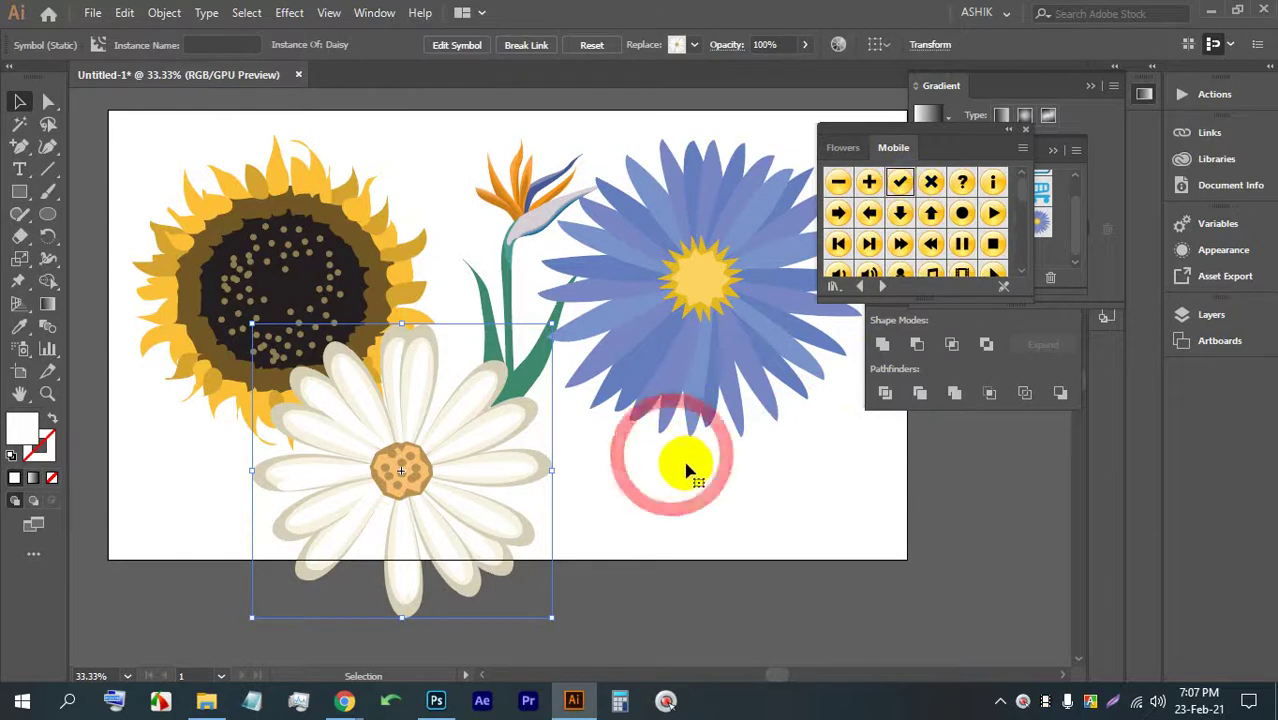
left_click_drag(785, 355, 840, 600)
scroll(665, 452, "down", 3)
scroll(665, 452, "down", 2)
left_click_drag(705, 357, 675, 410)
- Select all the placed flower and plus-sign symbols and delete them
scroll(640, 400, "down", 4)
left_click_drag(792, 507, 530, 277)
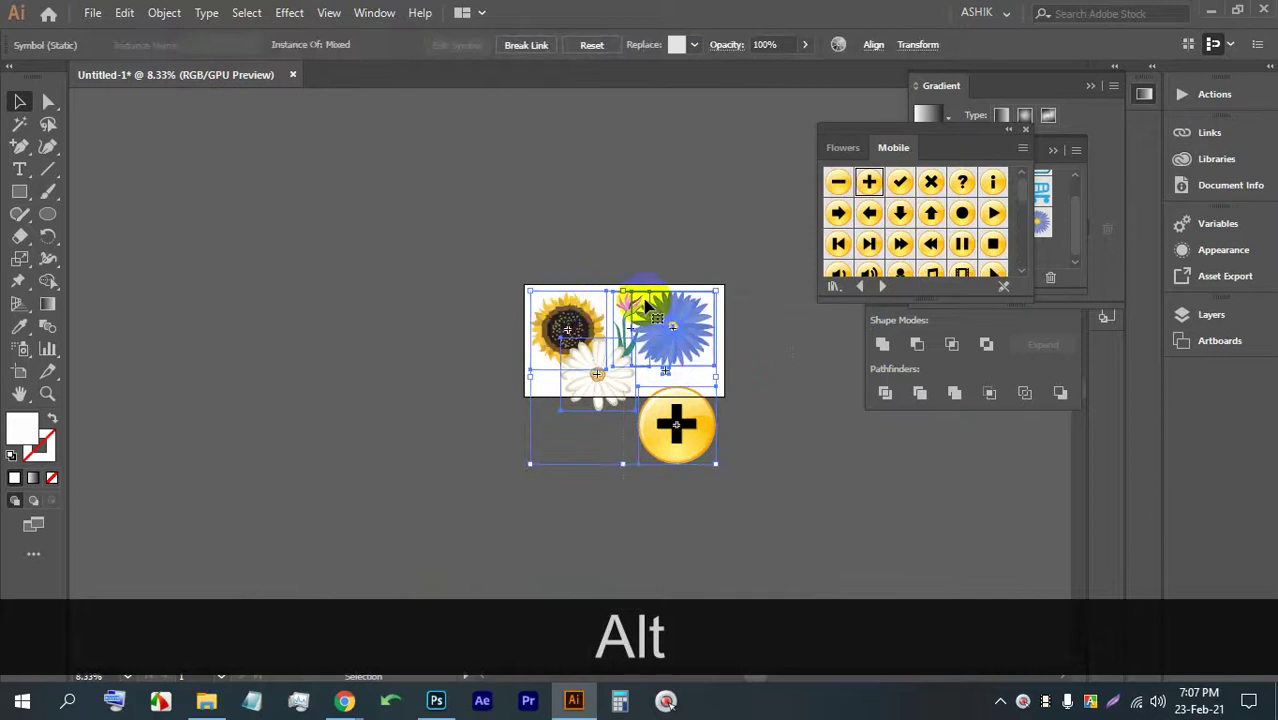
left_click(778, 410)
key("BackSpace")
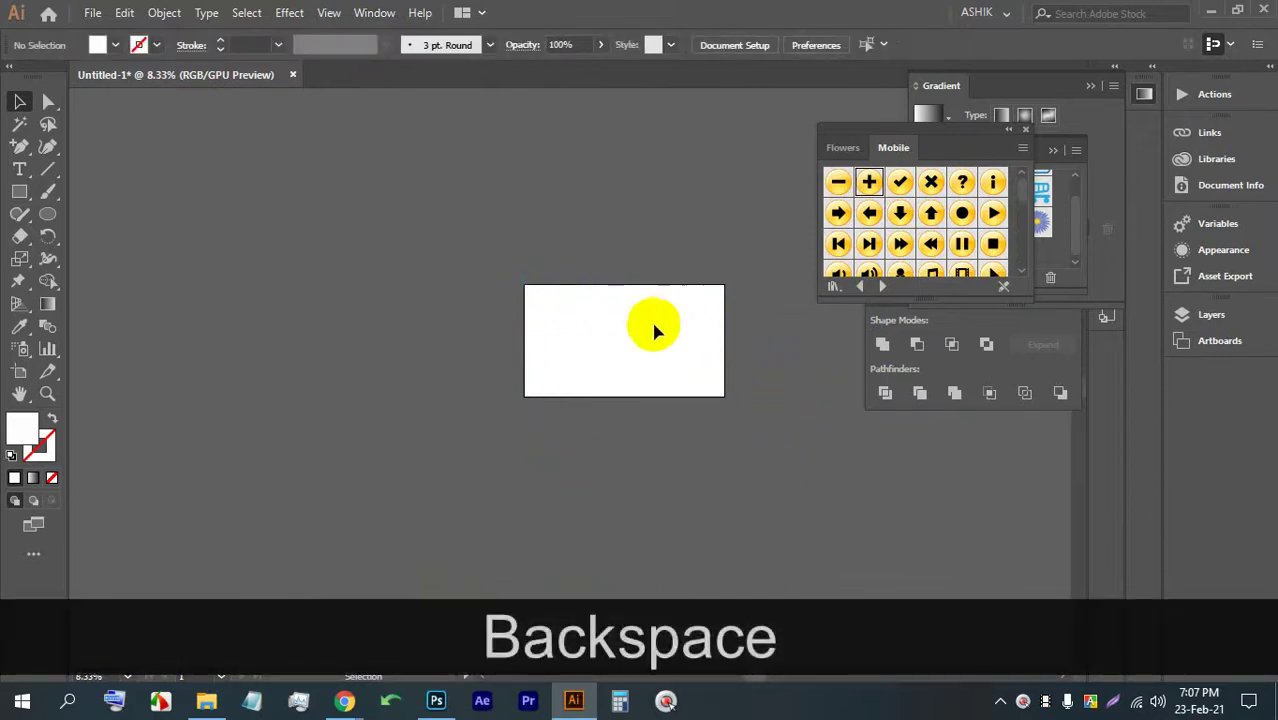
- Open the Nature symbol library
scroll(651, 319, "up", 1)
left_click(374, 12)
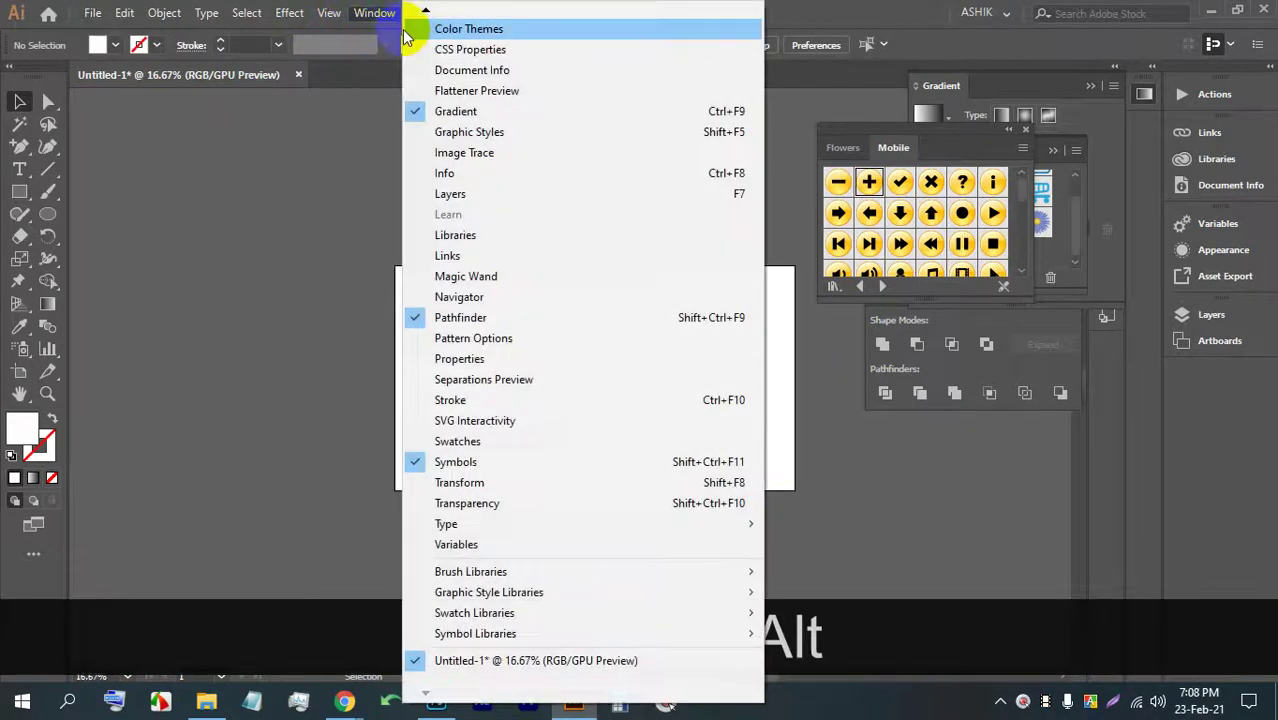
mouse_move(512, 636)
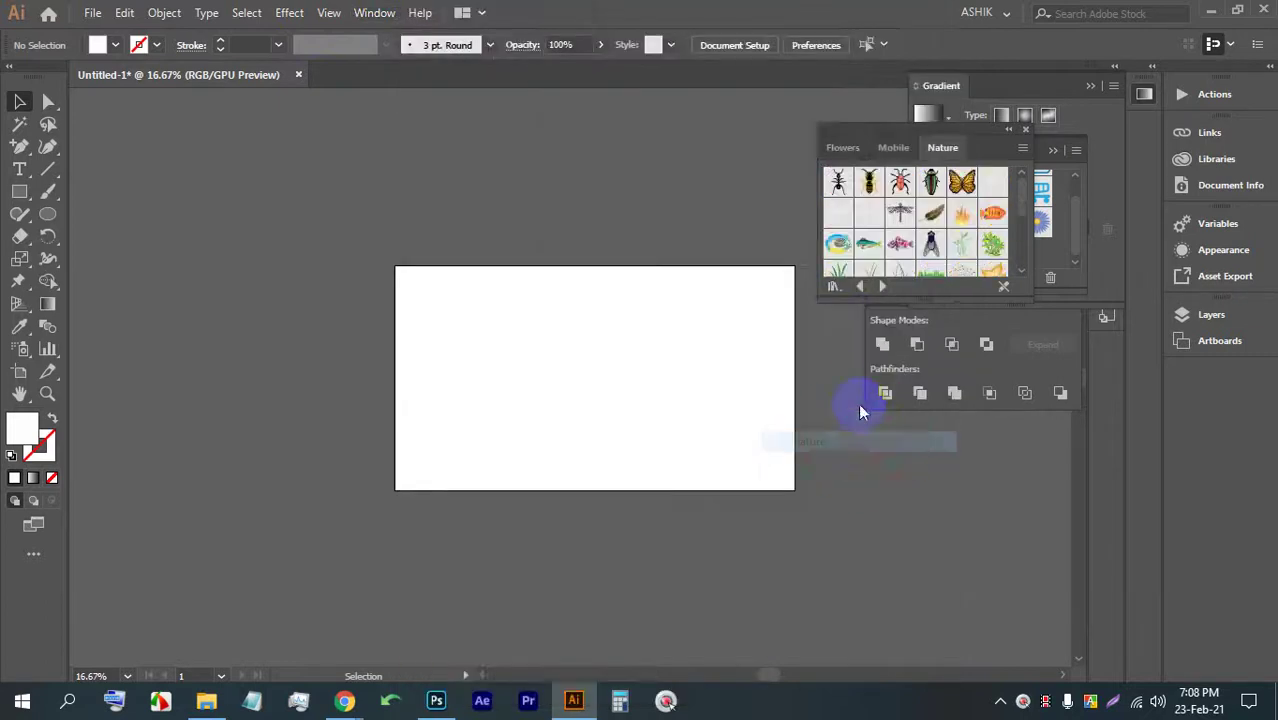
left_click(861, 441)
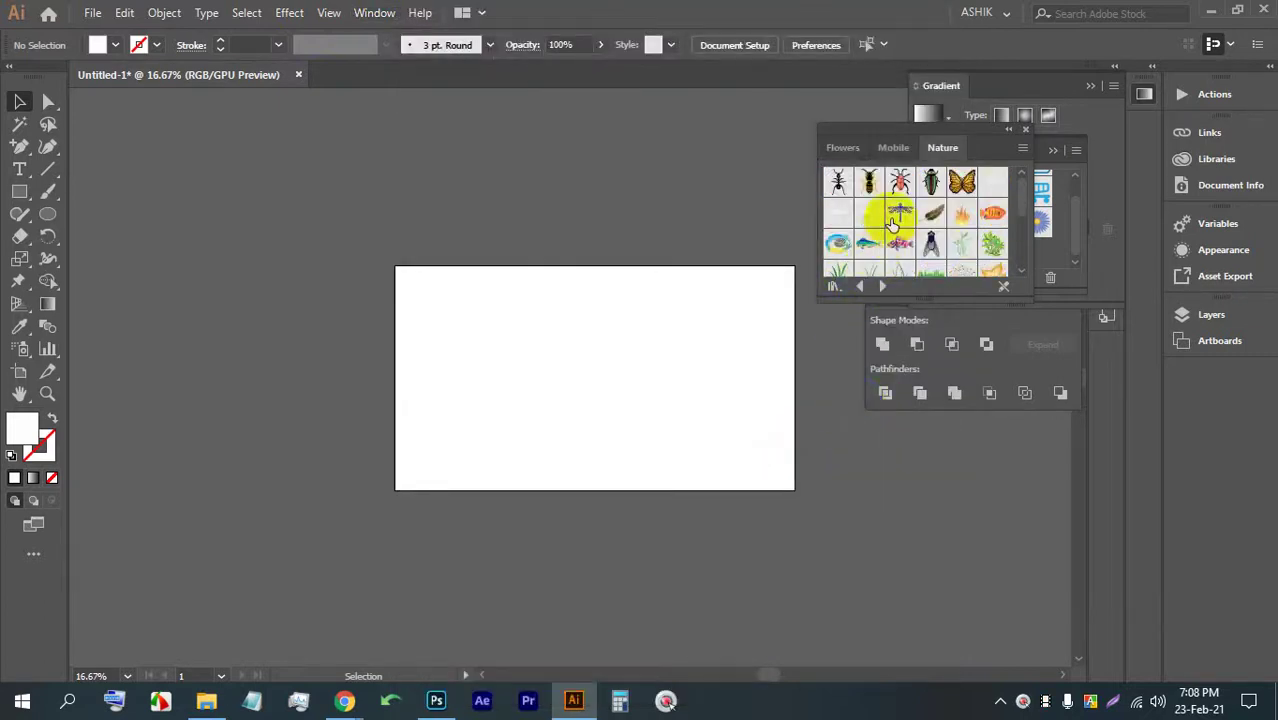
- Place the ant symbol from the Nature library, enlarge it and position it at the artboard's left side
left_click_drag(822, 214, 593, 442)
scroll(548, 312, "up", 3)
scroll(575, 315, "down", 2)
left_click_drag(575, 316, 422, 291)
left_click_drag(432, 380, 394, 350)
- Place the purple-and-red fish beside the ant and the Fly symbol below the fish, enlarging both
left_click_drag(899, 244, 588, 374)
left_click_drag(670, 332, 602, 246)
left_click_drag(950, 248, 750, 556)
scroll(650, 336, "down", 2)
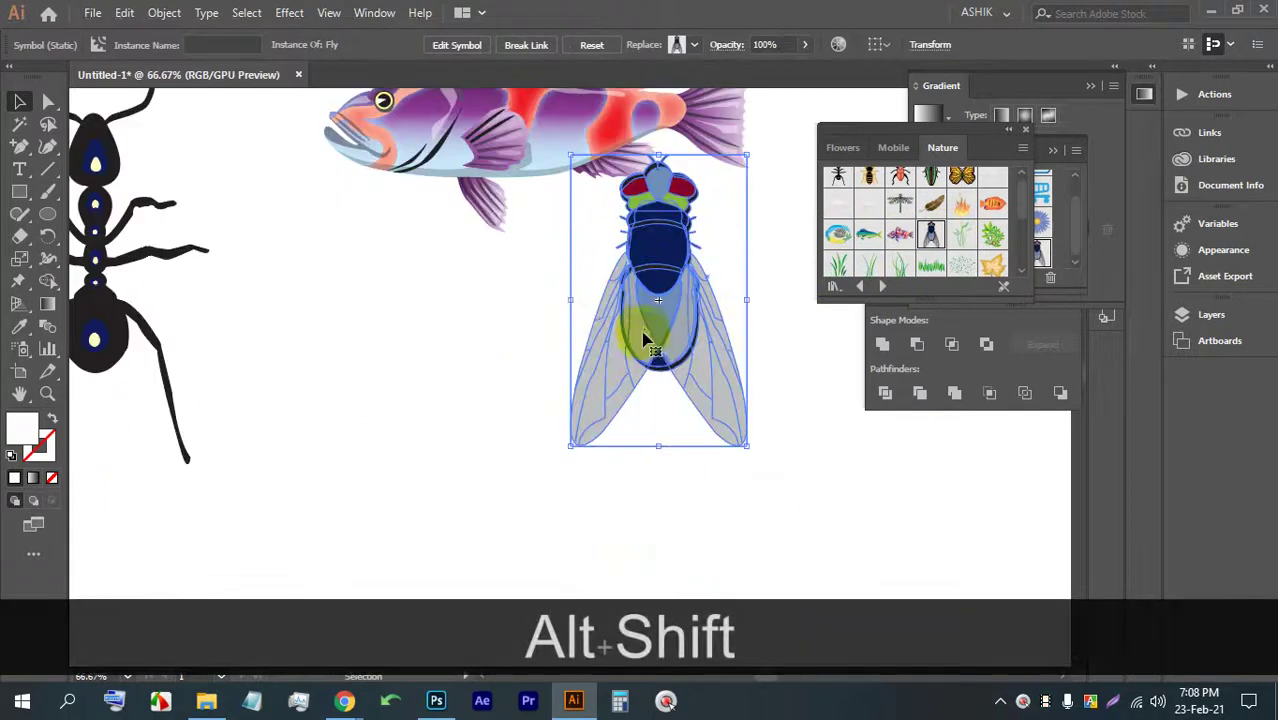
scroll(650, 399, "down", 2)
scroll(657, 392, "up", 5)
- Try Reset Transformation on the Fly symbol instance and undo the reset
right_click(613, 337)
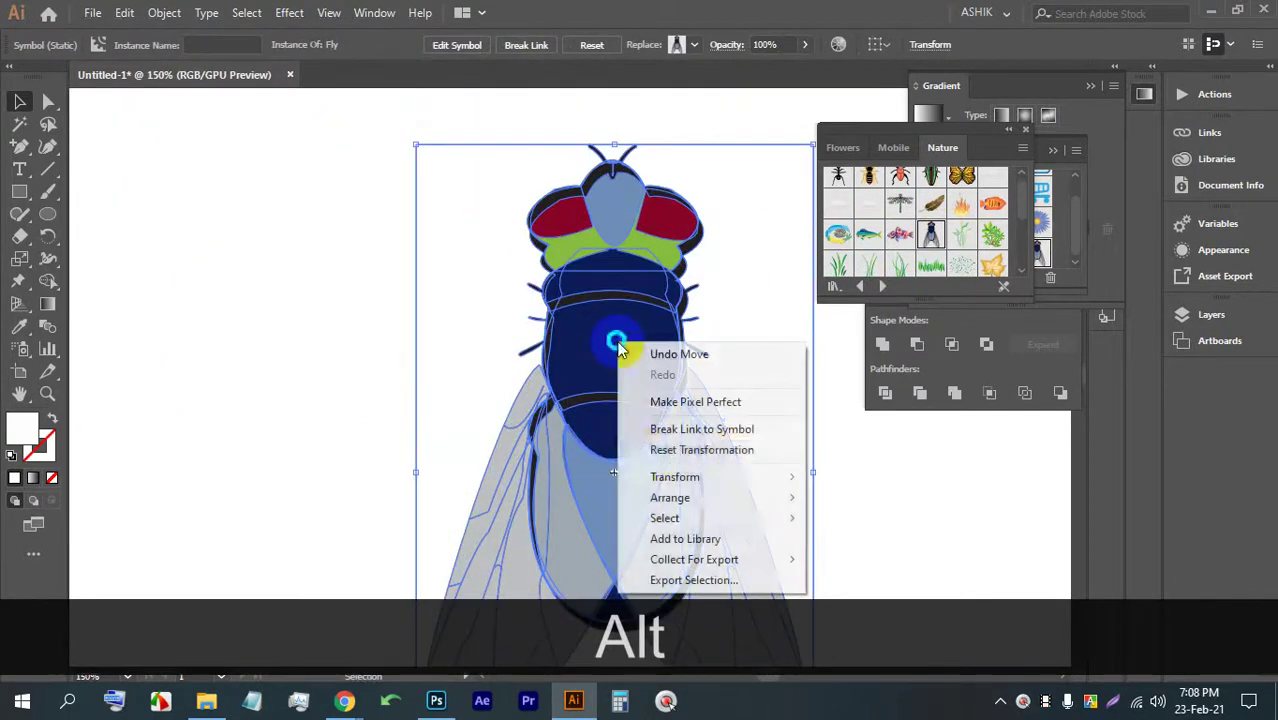
left_click(442, 399)
right_click(655, 398)
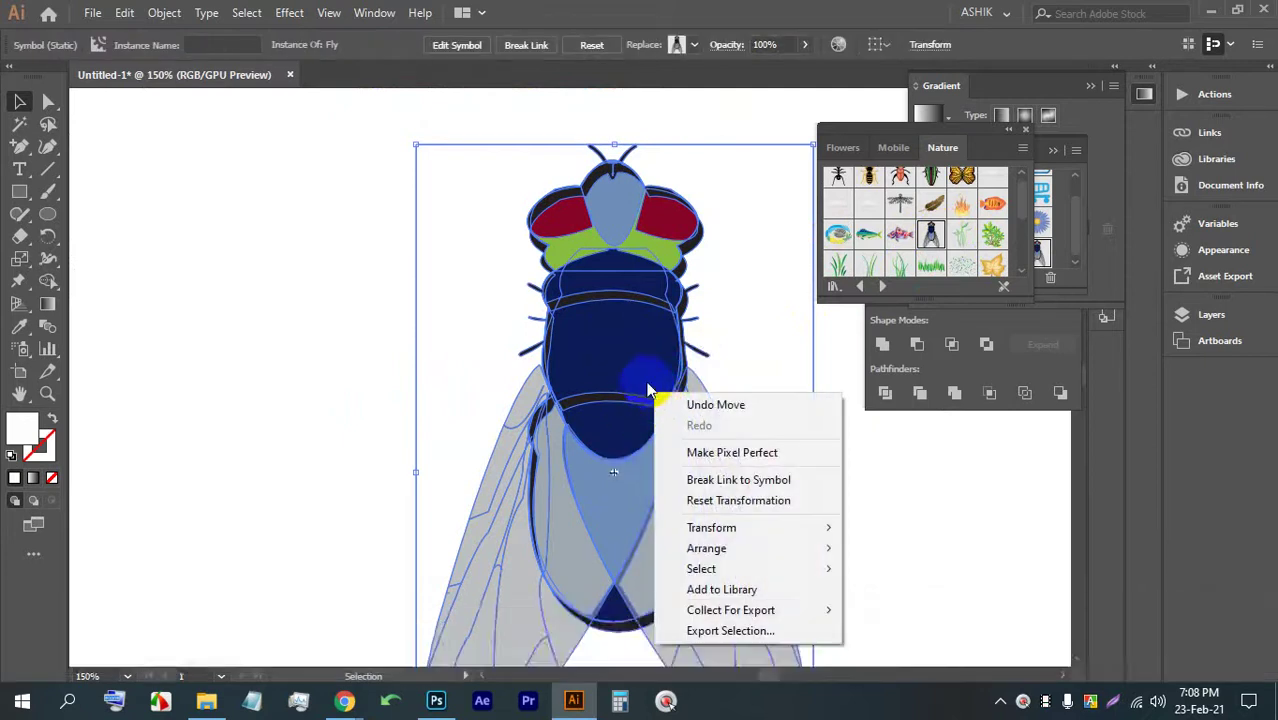
left_click(705, 500)
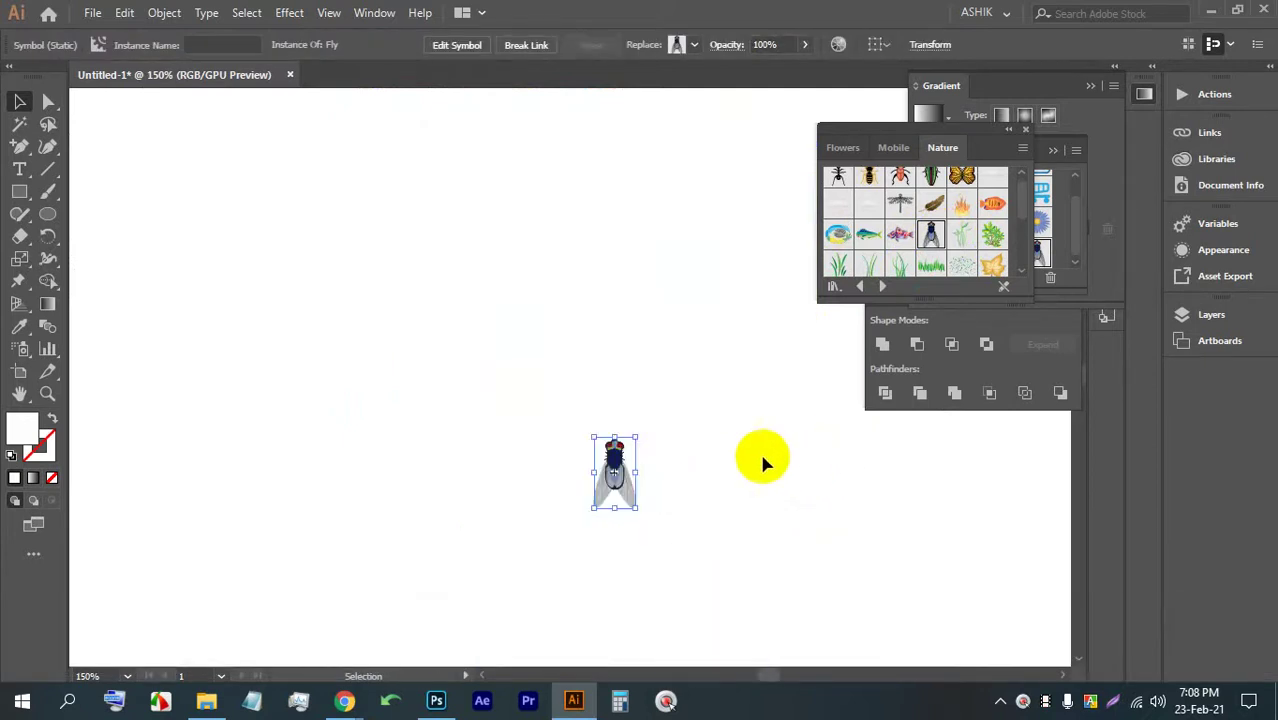
scroll(655, 445, "down", 3)
scroll(600, 432, "up", 3)
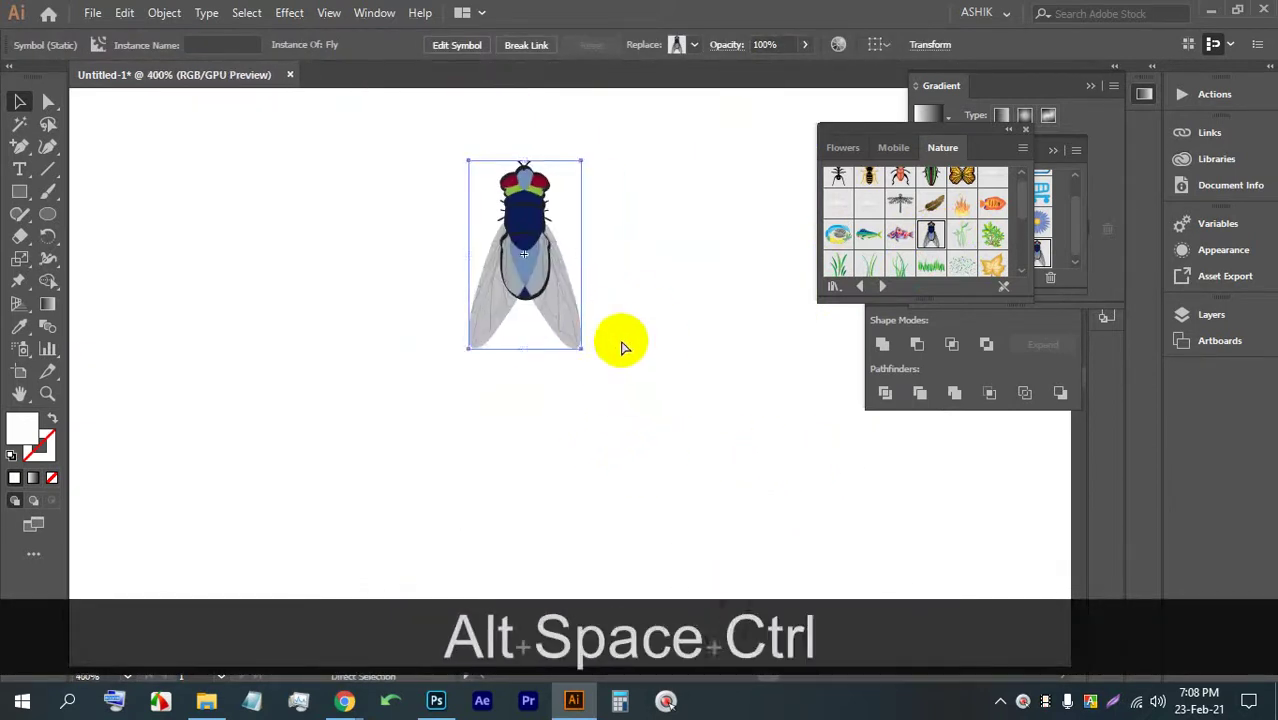
key("ctrl+z")
- Open the Fly symbol for editing and isolate its nested inner group
left_click(756, 348)
double_click(571, 257)
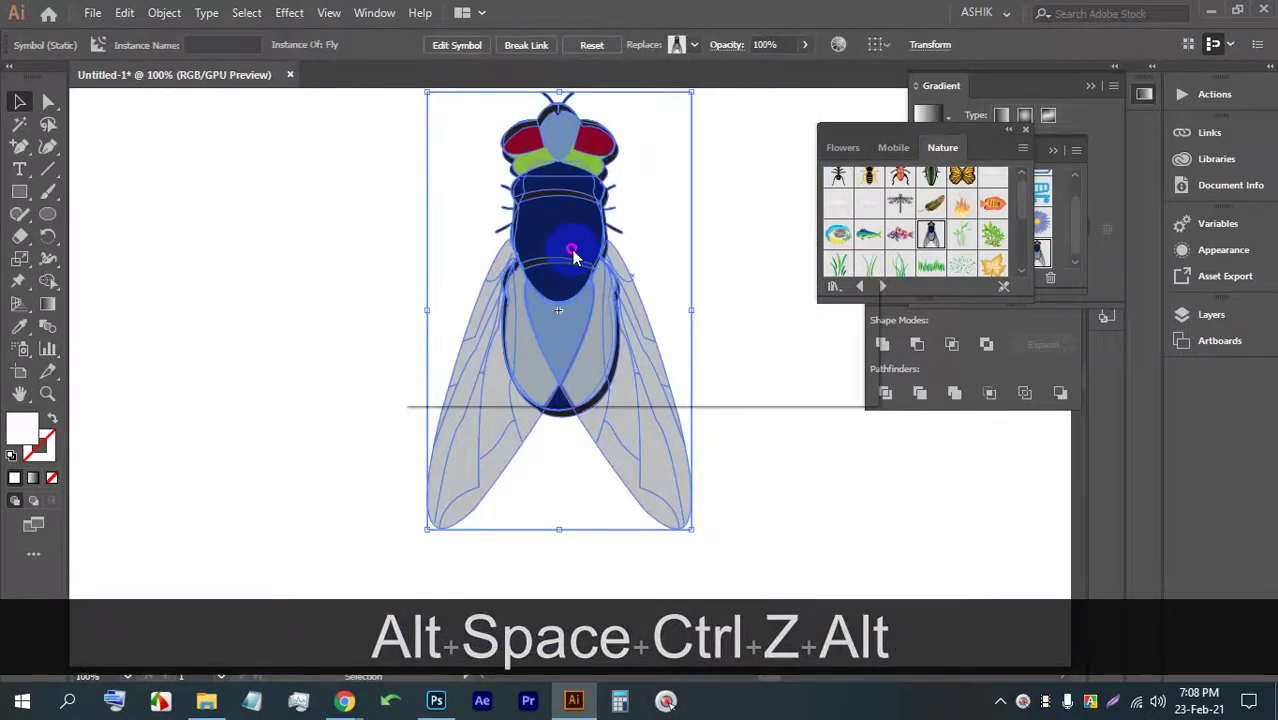
left_click(735, 375)
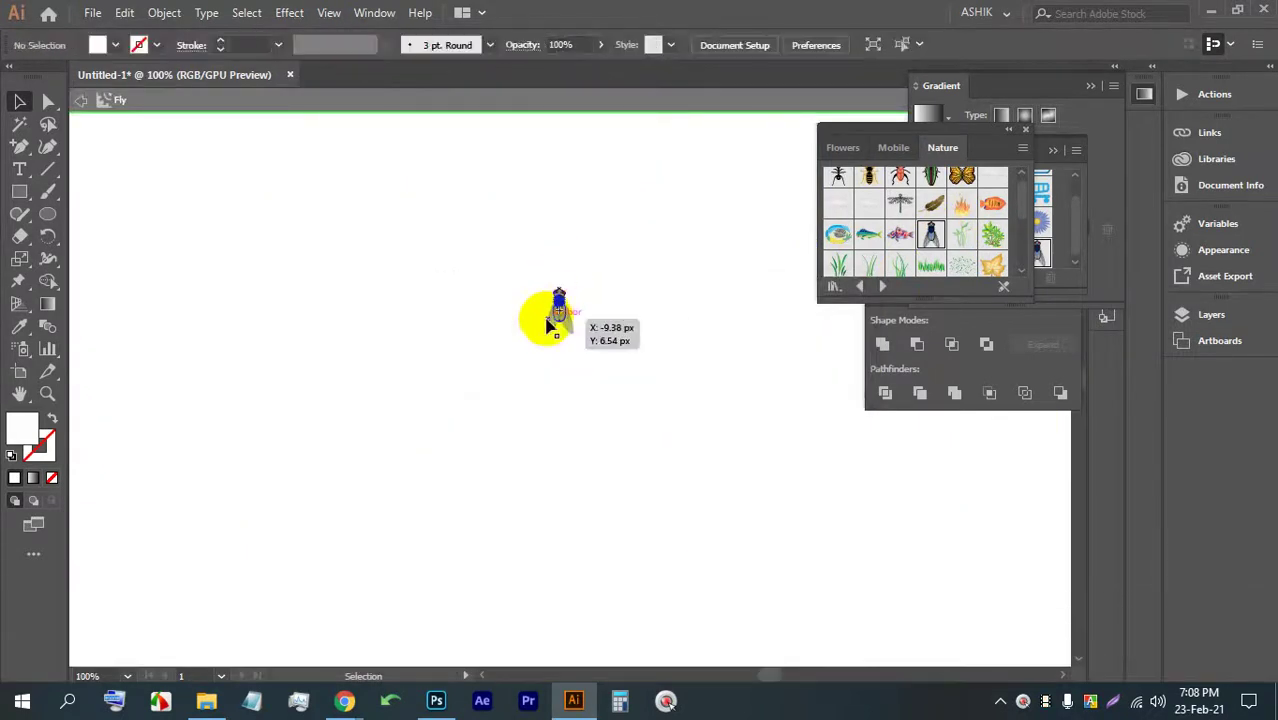
scroll(578, 305, "up", 3)
double_click(590, 272)
left_click(590, 270)
double_click(590, 270)
scroll(590, 270, "up", 1)
left_click(590, 270)
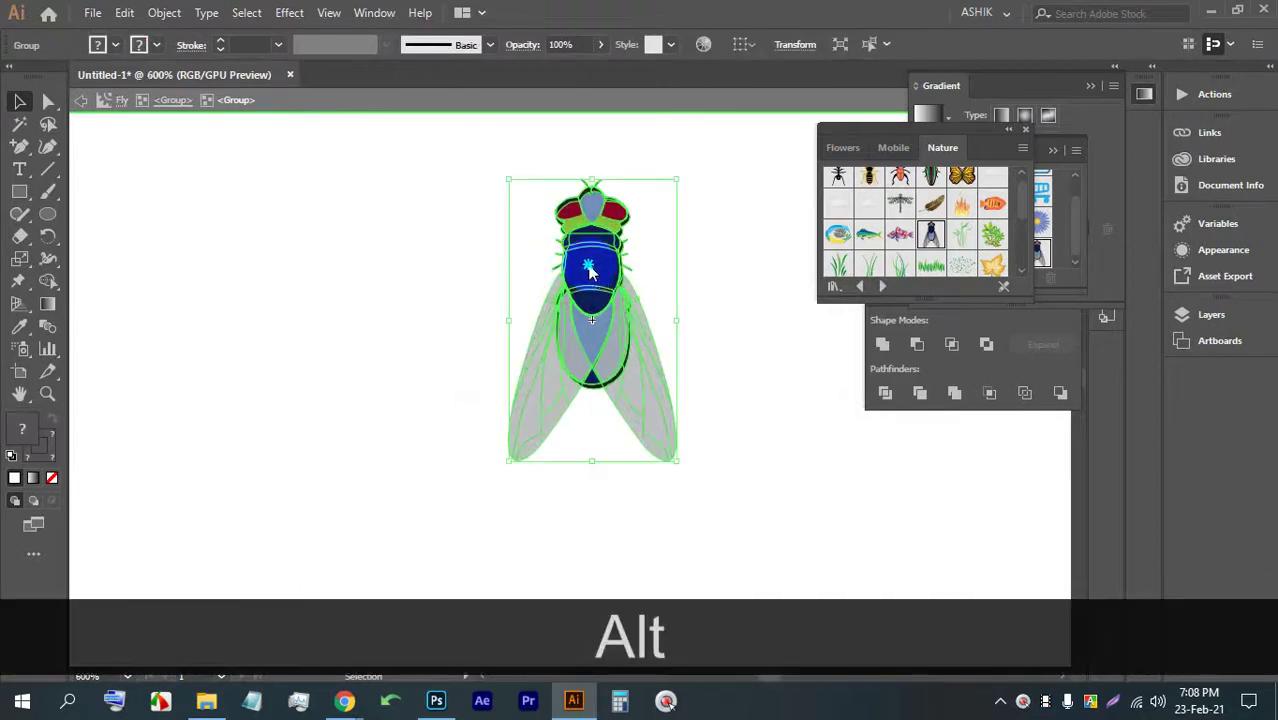
- Ungroup the fly artwork inside the isolated group and deselect it
right_click(590, 272)
left_click(643, 441)
left_click(727, 308)
left_click(597, 283)
right_click(597, 283)
left_click(633, 448)
left_click(727, 320)
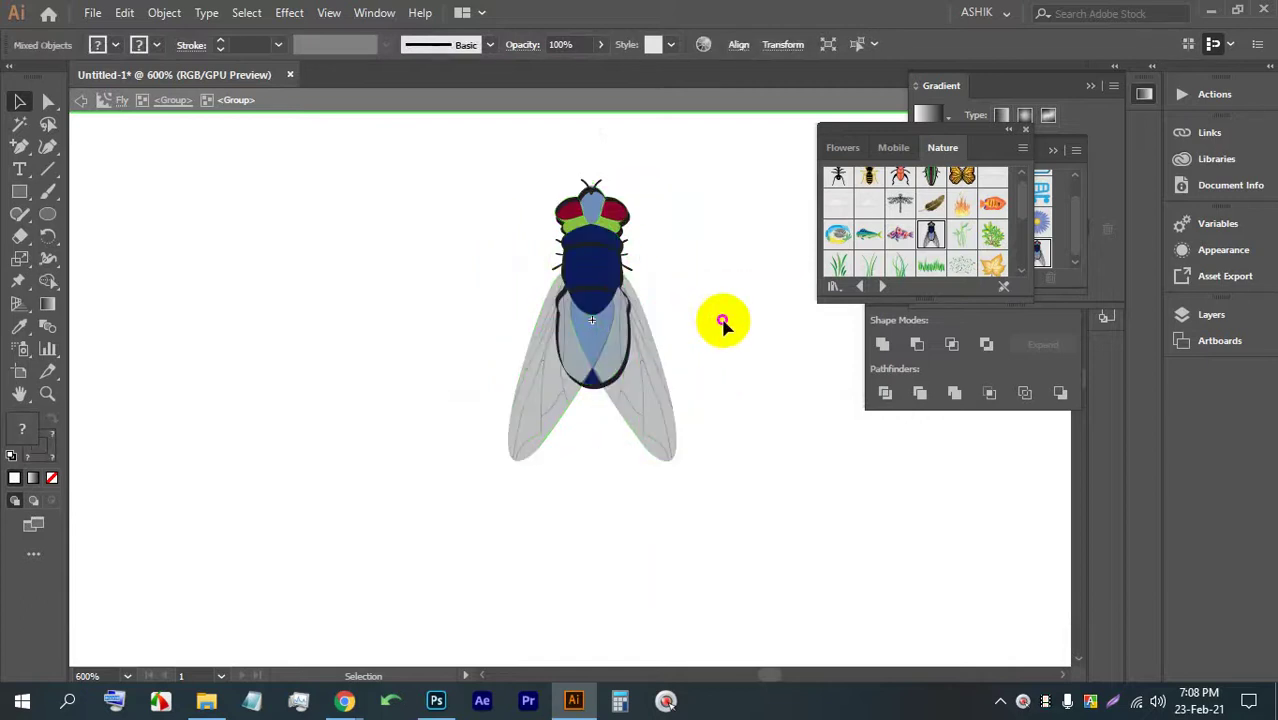
- Isolate the dark blue body path of the fly, fill it with yellow and leave symbol editing
left_click(594, 298)
double_click(594, 298)
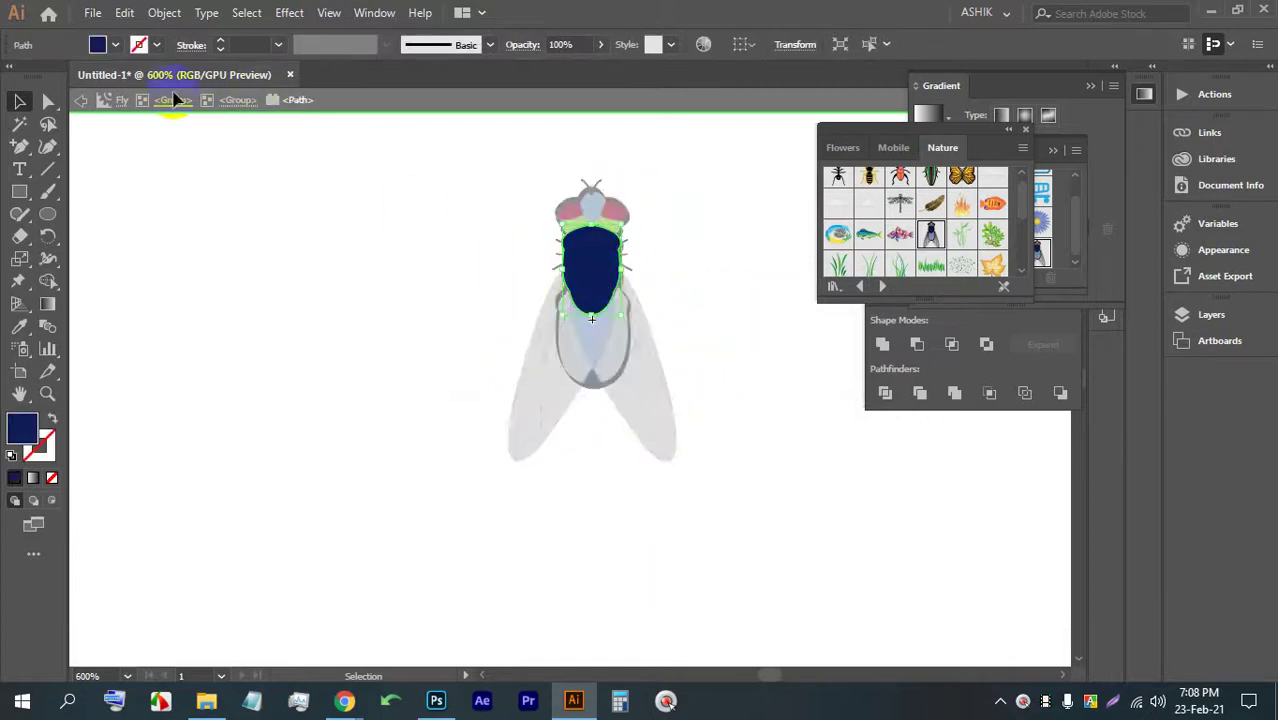
left_click(114, 45)
left_click(25, 89)
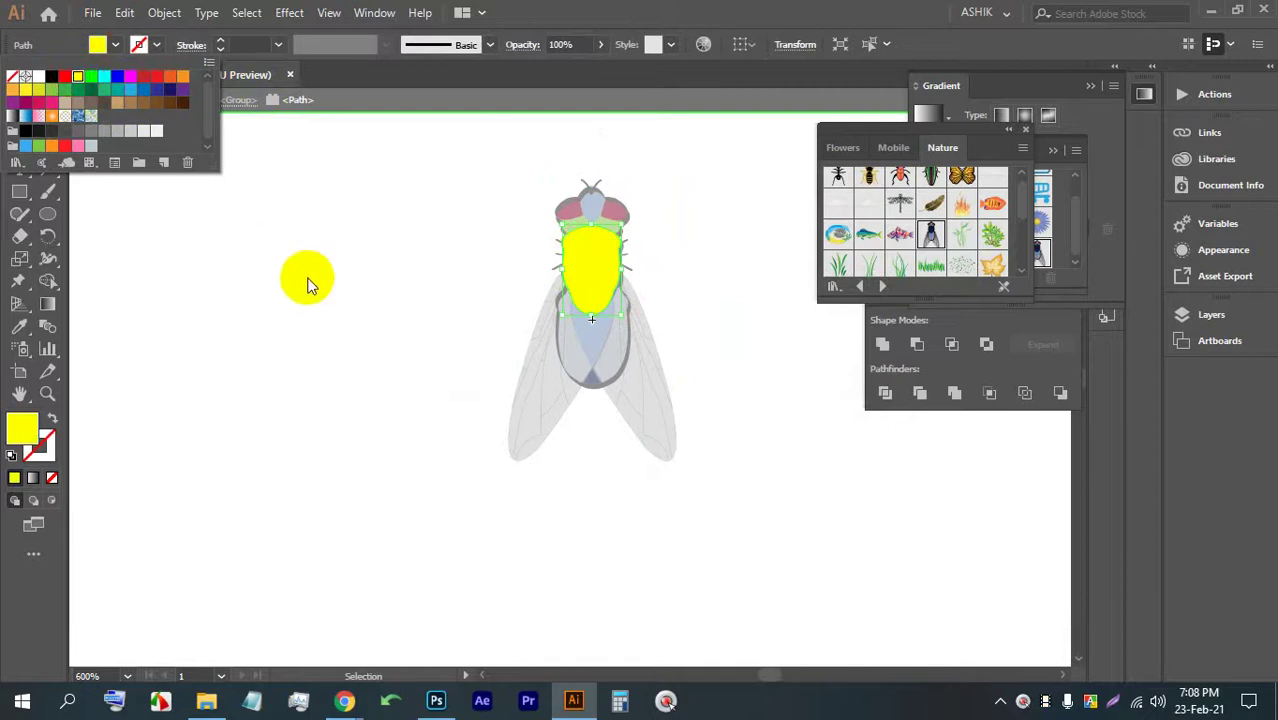
double_click(318, 285)
scroll(646, 316, "down", 3)
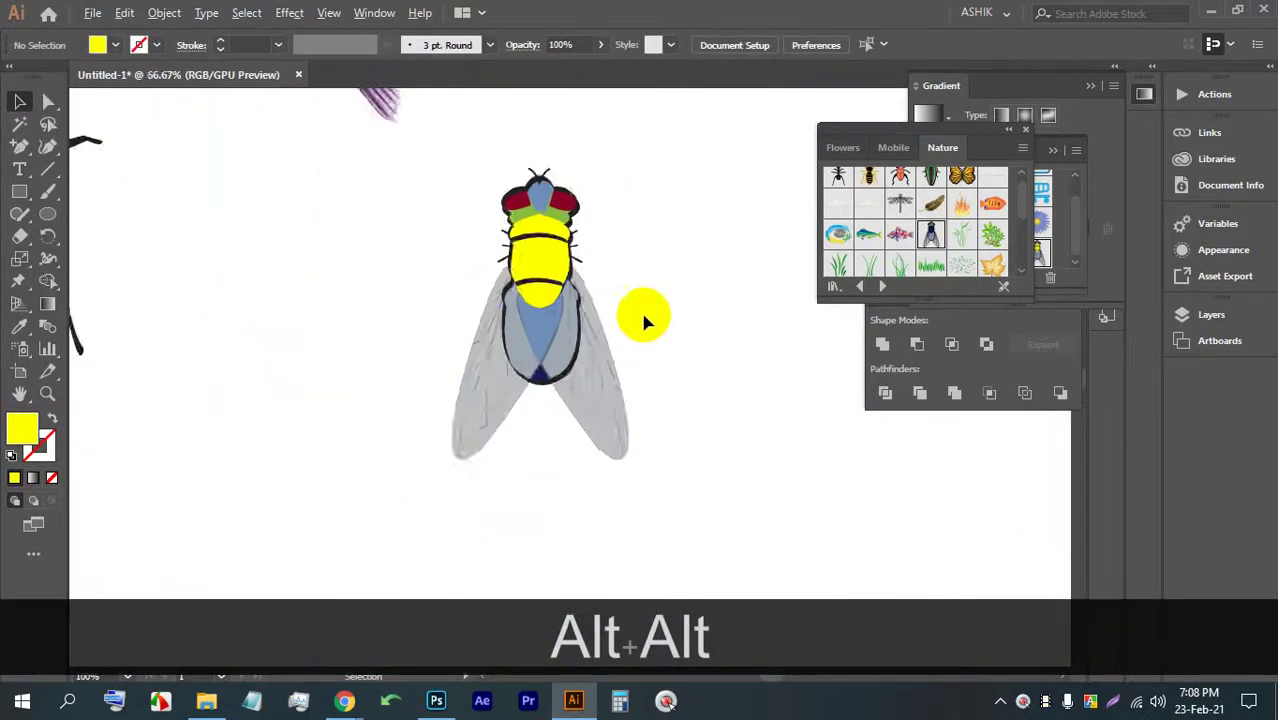
- Reopen the Fly symbol for editing and select its whole artwork
right_click(563, 303)
left_click(676, 260)
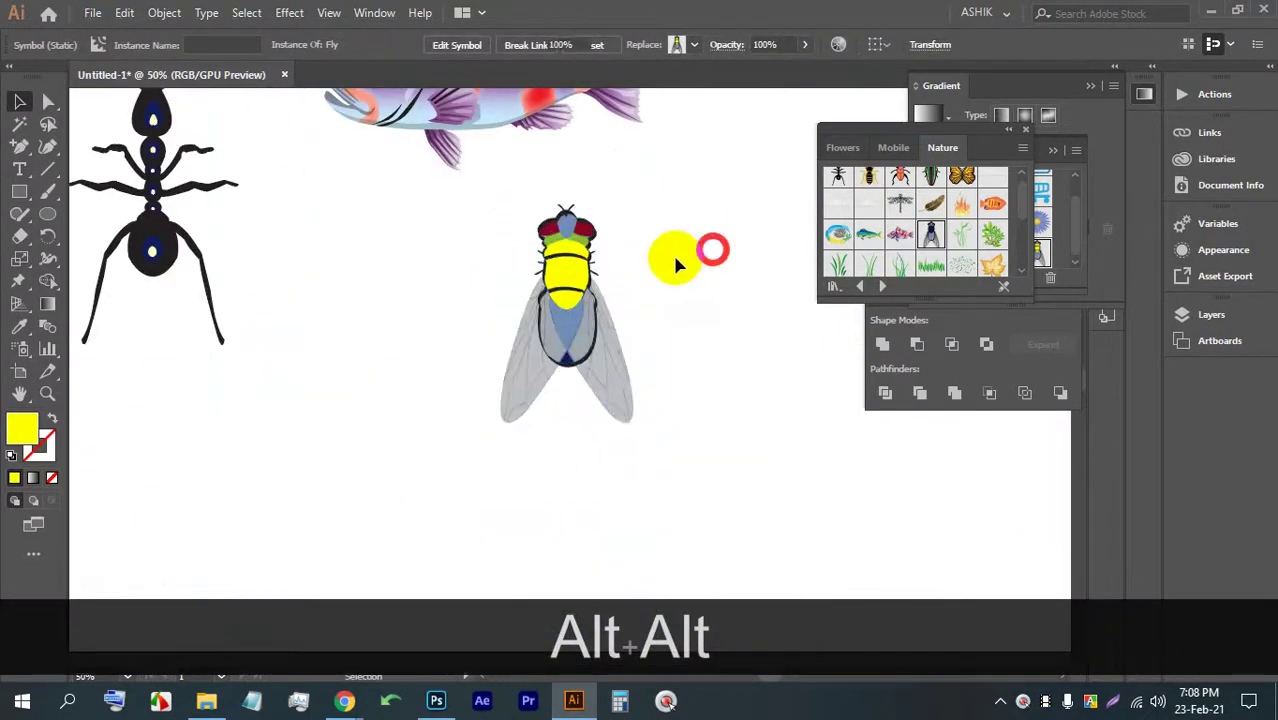
double_click(562, 280)
left_click(731, 378)
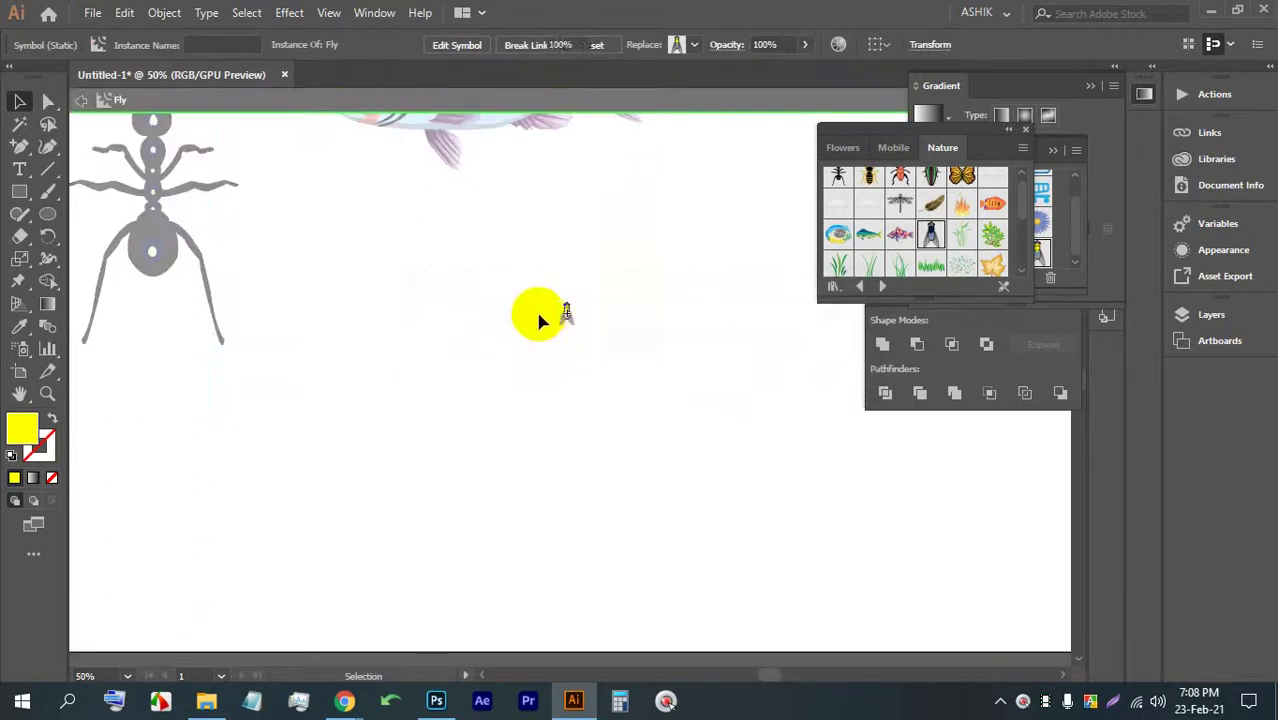
scroll(465, 288, "up", 3)
scroll(662, 334, "down", 3)
scroll(657, 322, "up", 6)
left_click(640, 294)
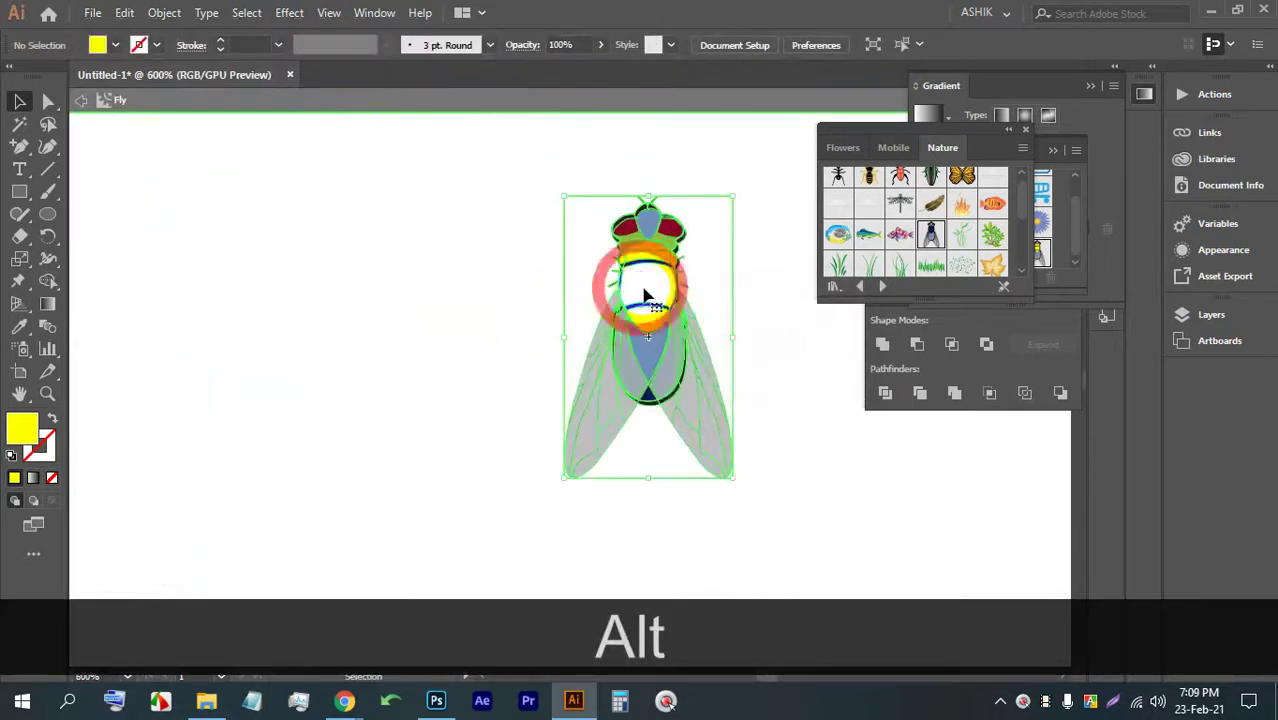
- Isolate the fly's group, select its wings and abdomen parts individually, and exit symbol editing
right_click(650, 292)
left_click(562, 450)
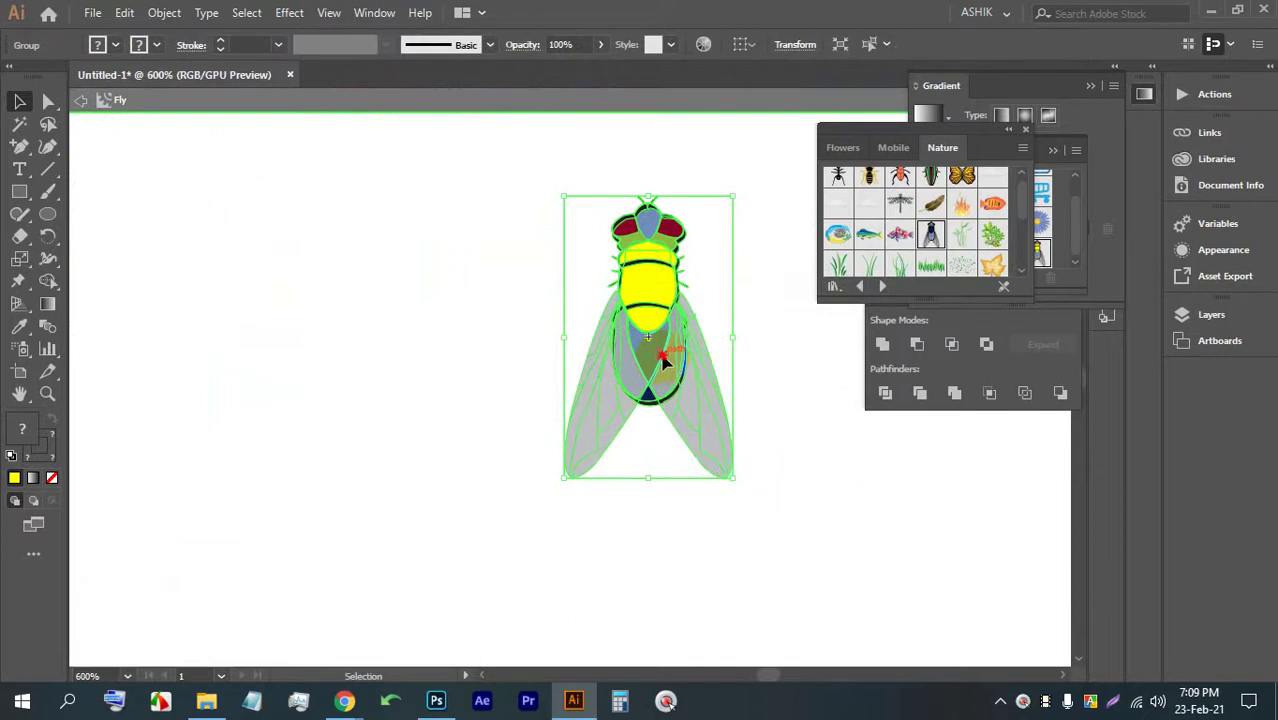
double_click(705, 348)
left_click(705, 348)
left_click(620, 402)
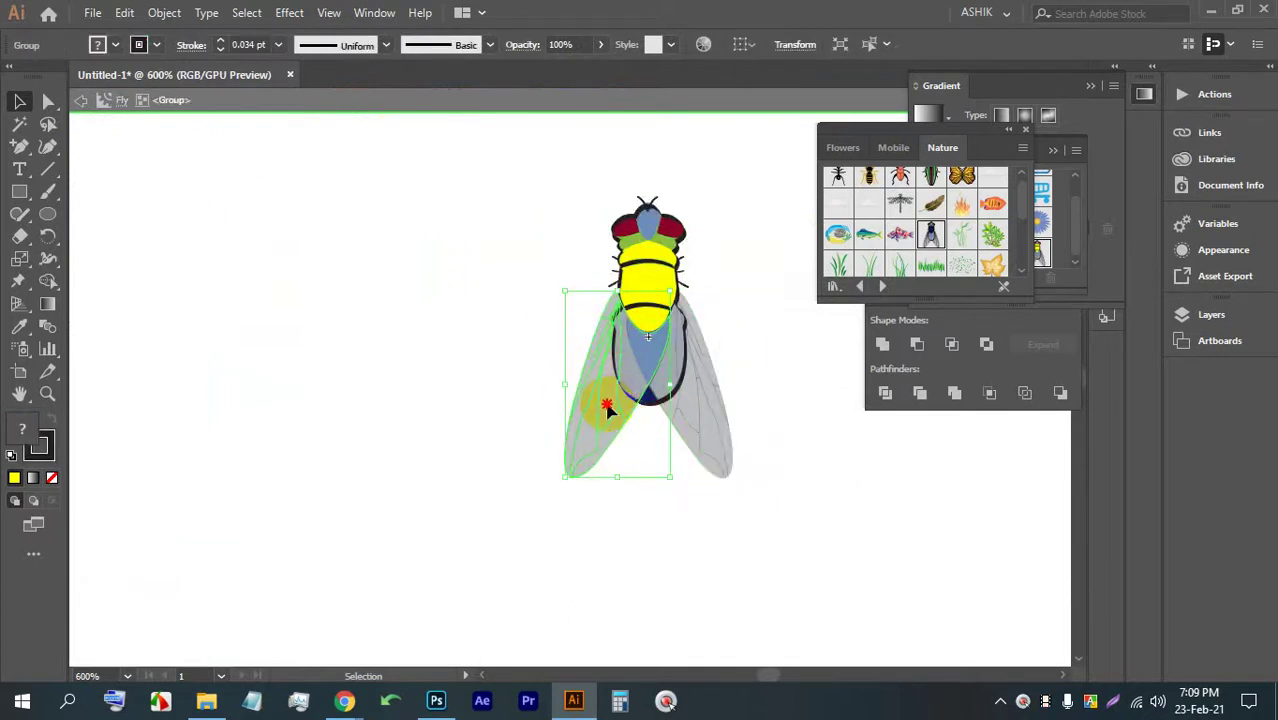
left_click(596, 403)
left_click(668, 355)
left_click(688, 392)
scroll(692, 392, "down", 6)
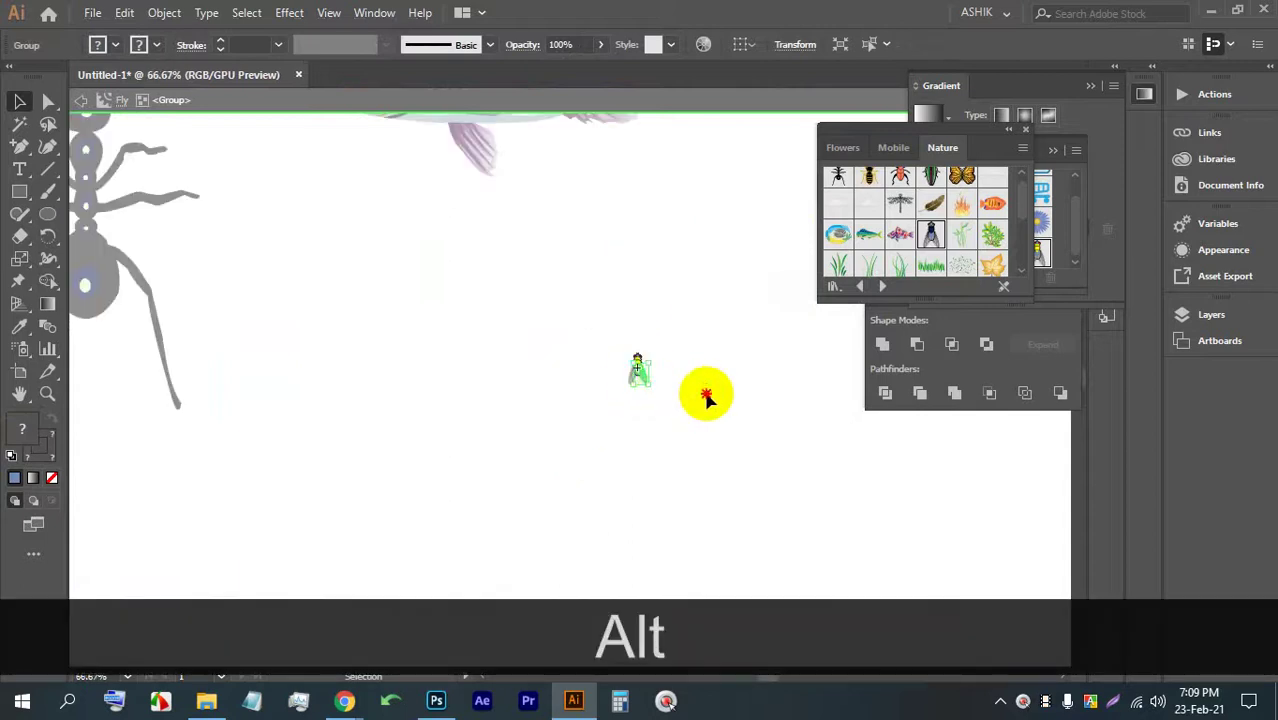
scroll(680, 398, "down", 3)
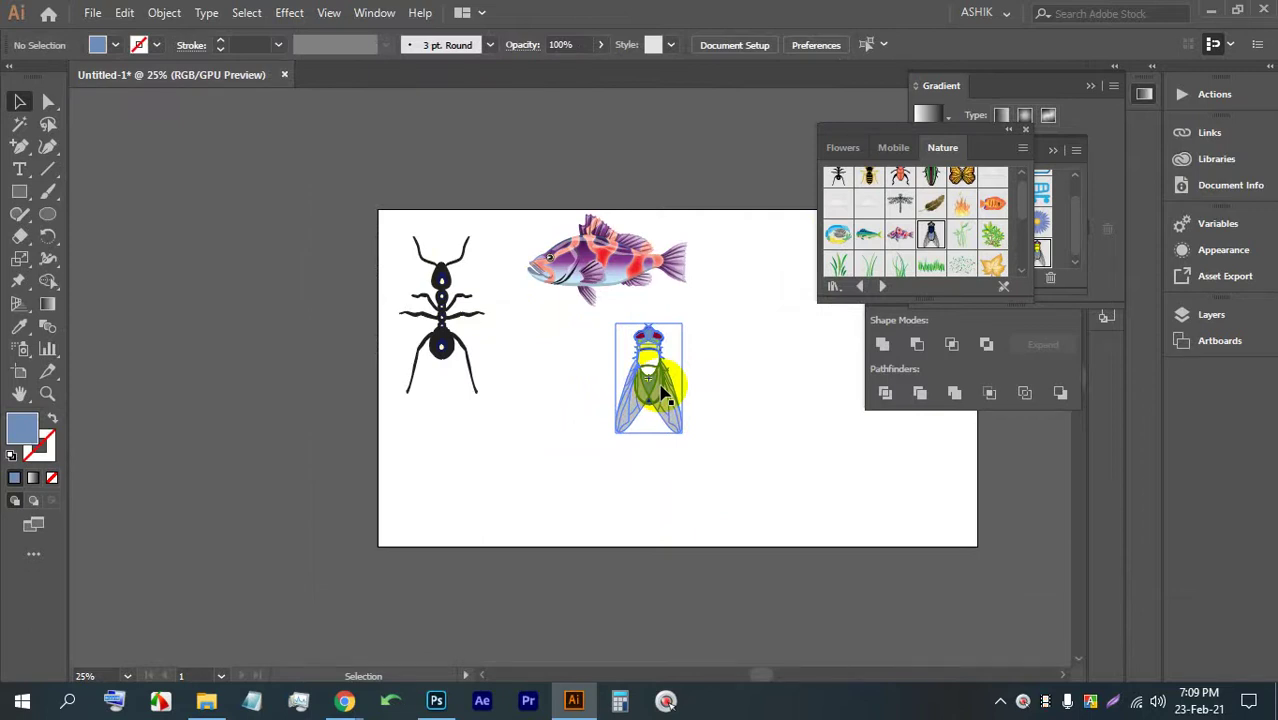
- Select the ant, fish and fly symbols together and delete them
key("space")
left_click_drag(639, 422, 537, 393)
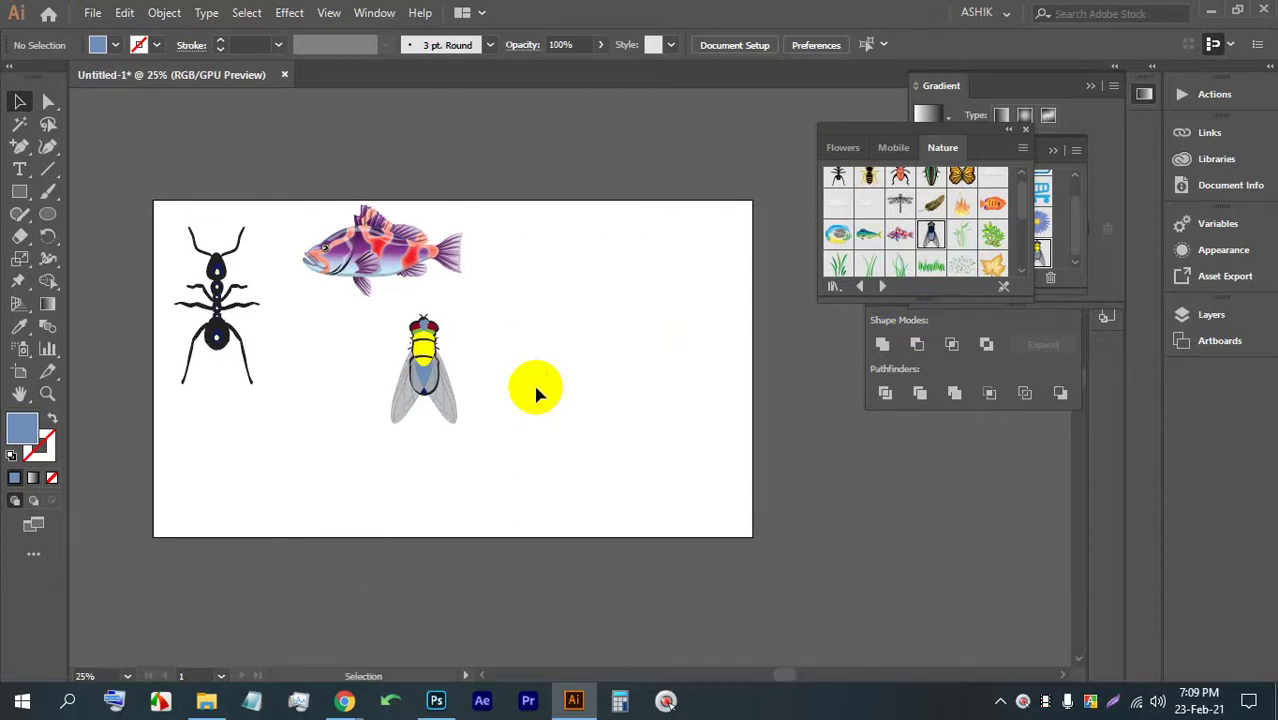
left_click_drag(548, 442, 285, 228)
key("BackSpace")
- Draw a rectangle that covers the whole empty artboard
scroll(568, 334, "down", 2)
key("space")
left_click_drag(366, 340, 414, 349)
left_click(47, 212)
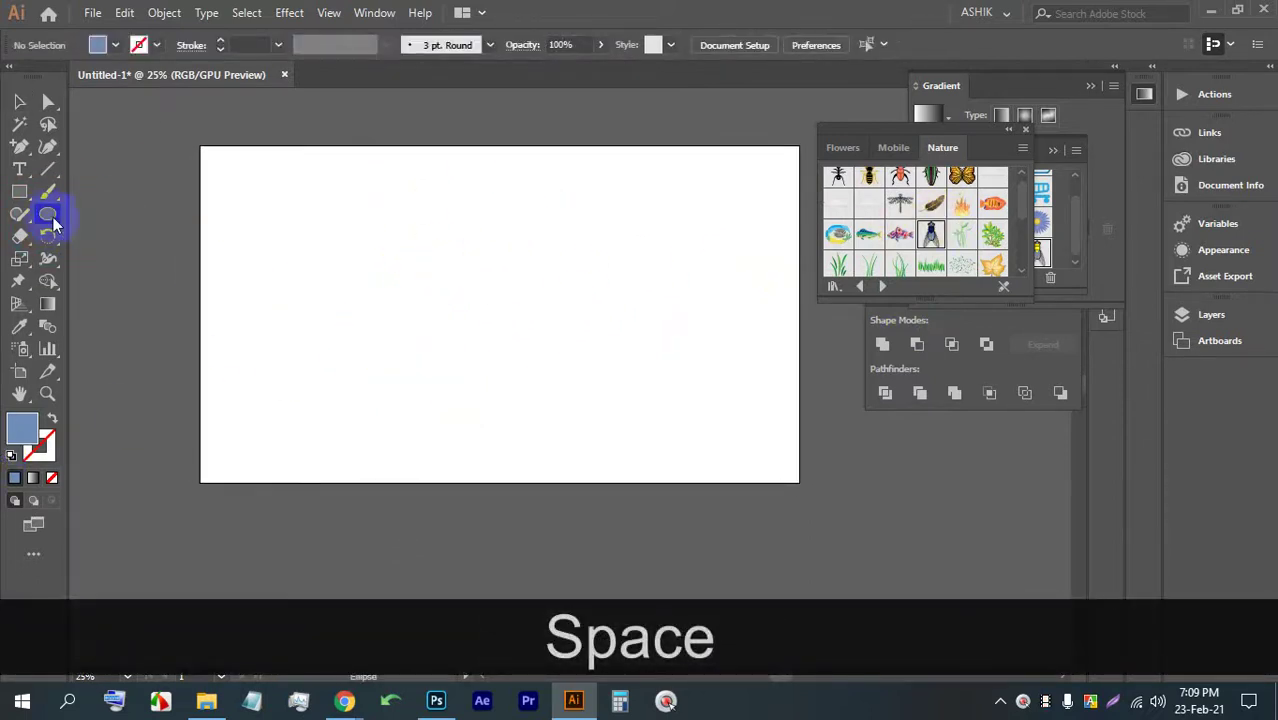
left_click_drag(20, 192, 83, 191)
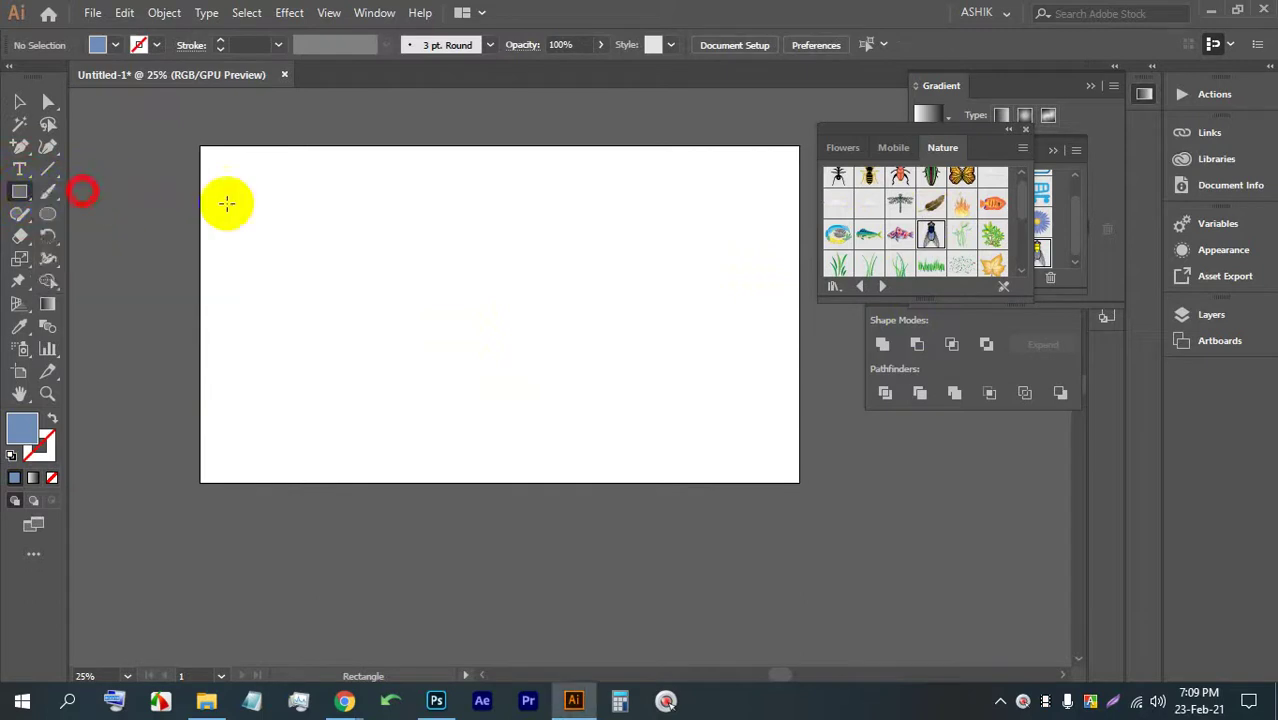
left_click_drag(201, 147, 799, 482)
- Fill the rectangle with a light-to-dark blue gradient running vertically from its upper edge to its lower edge
left_click(115, 44)
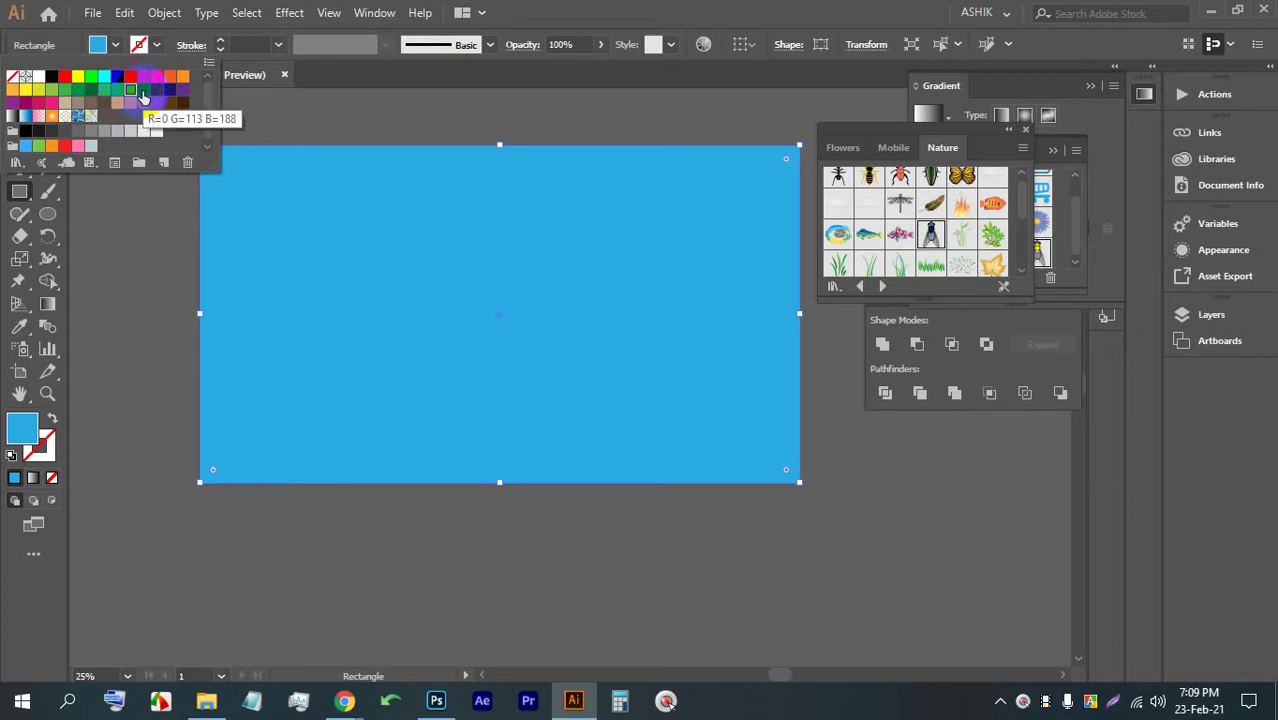
left_click(26, 145)
left_click(625, 20)
left_click(47, 303)
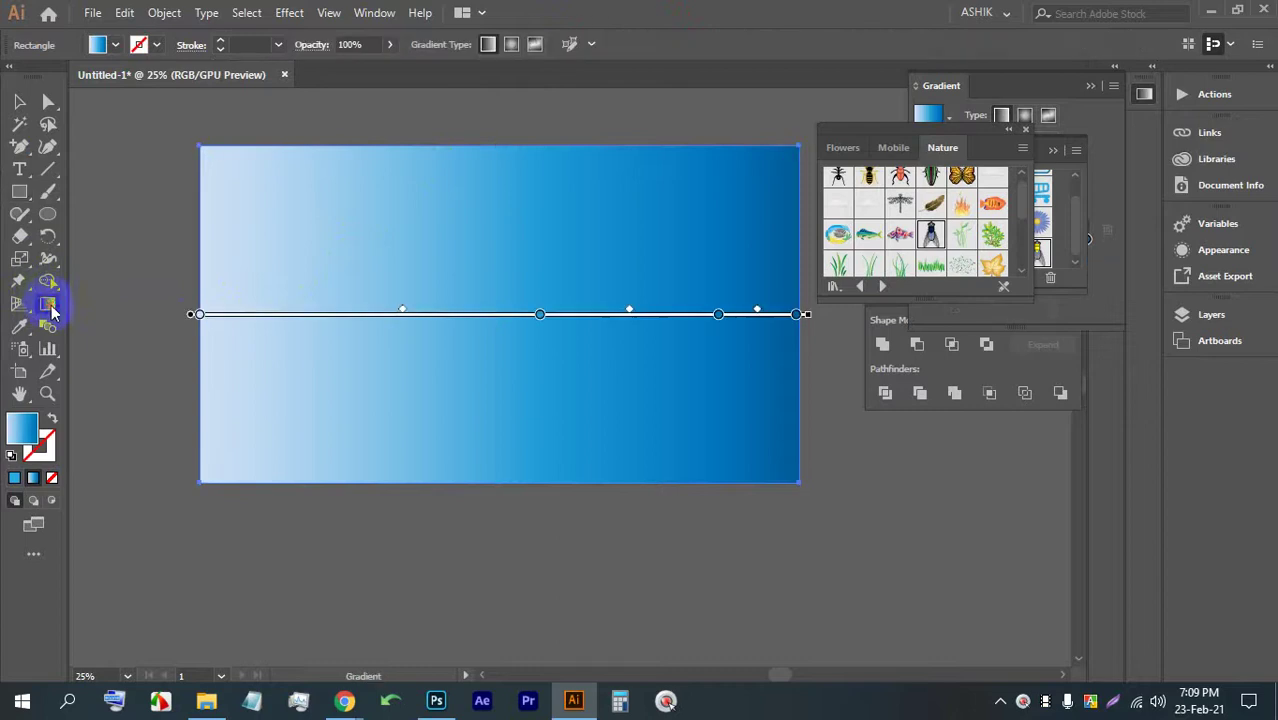
mouse_move(565, 147)
left_mouse_down()
mouse_move(448, 297)
mouse_move(481, 456)
mouse_move(560, 486)
left_mouse_up()
- Lock the gradient background and place an enlarged Grass 3 symbol at the artboard's lower-left corner
left_click(20, 101)
left_click(438, 100)
scroll(884, 261, "down", 3)
left_click_drag(907, 195, 702, 513)
left_click_drag(628, 400, 357, 437)
key("ctrl+z")
key("ctrl+2")
left_click(676, 302)
scroll(252, 434, "up", 2)
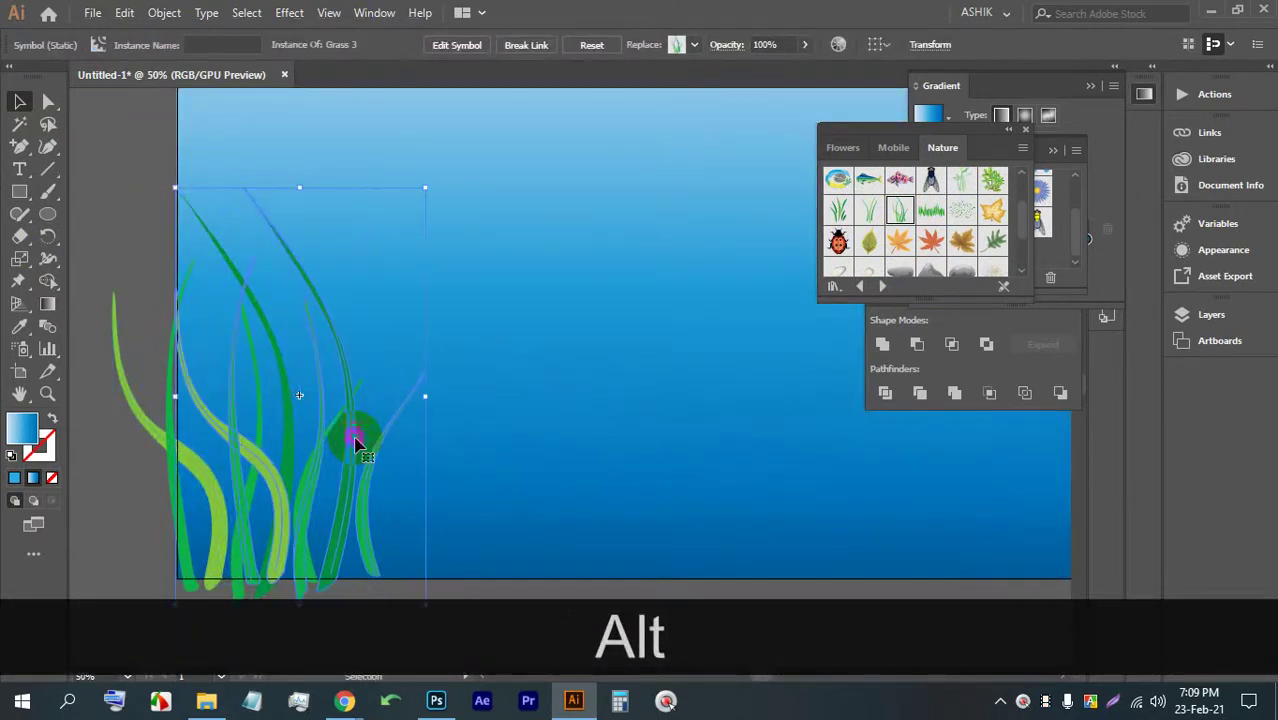
- Try an enlarged Grass 4 symbol along the lower edge of the scene and delete it
scroll(315, 390, "down", 2)
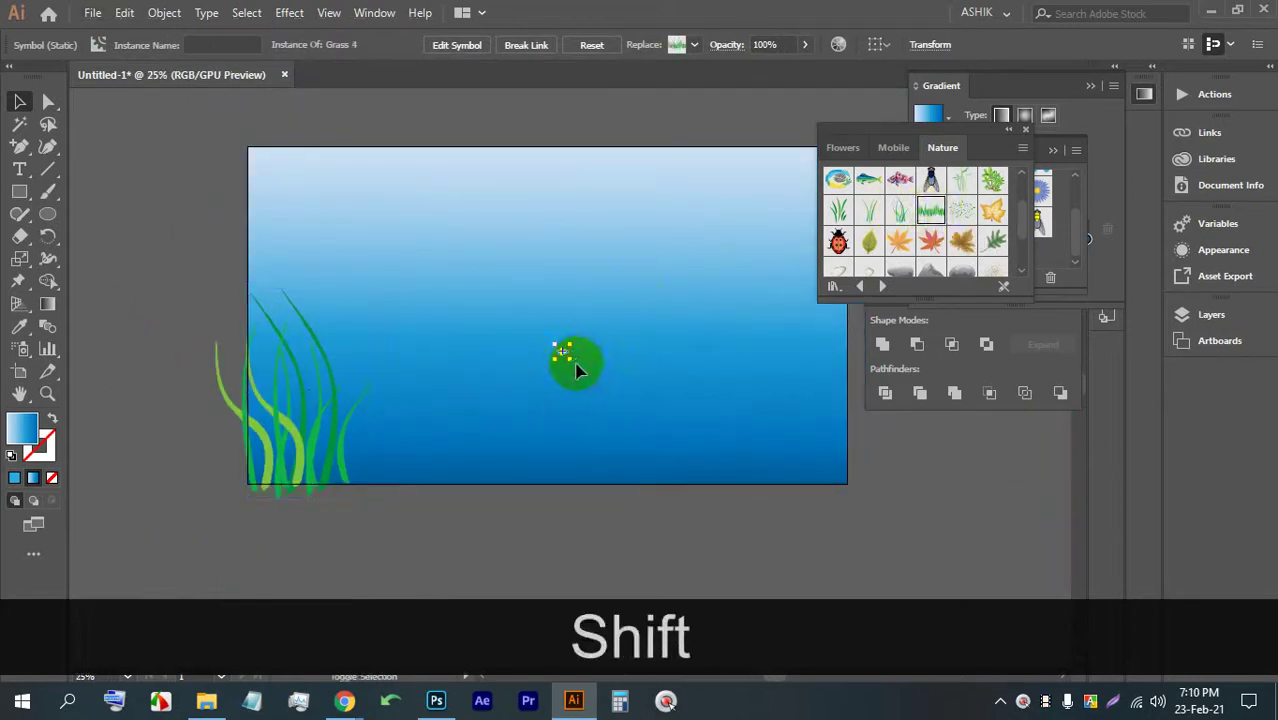
left_click_drag(575, 367, 472, 443)
scroll(472, 443, "up", 2)
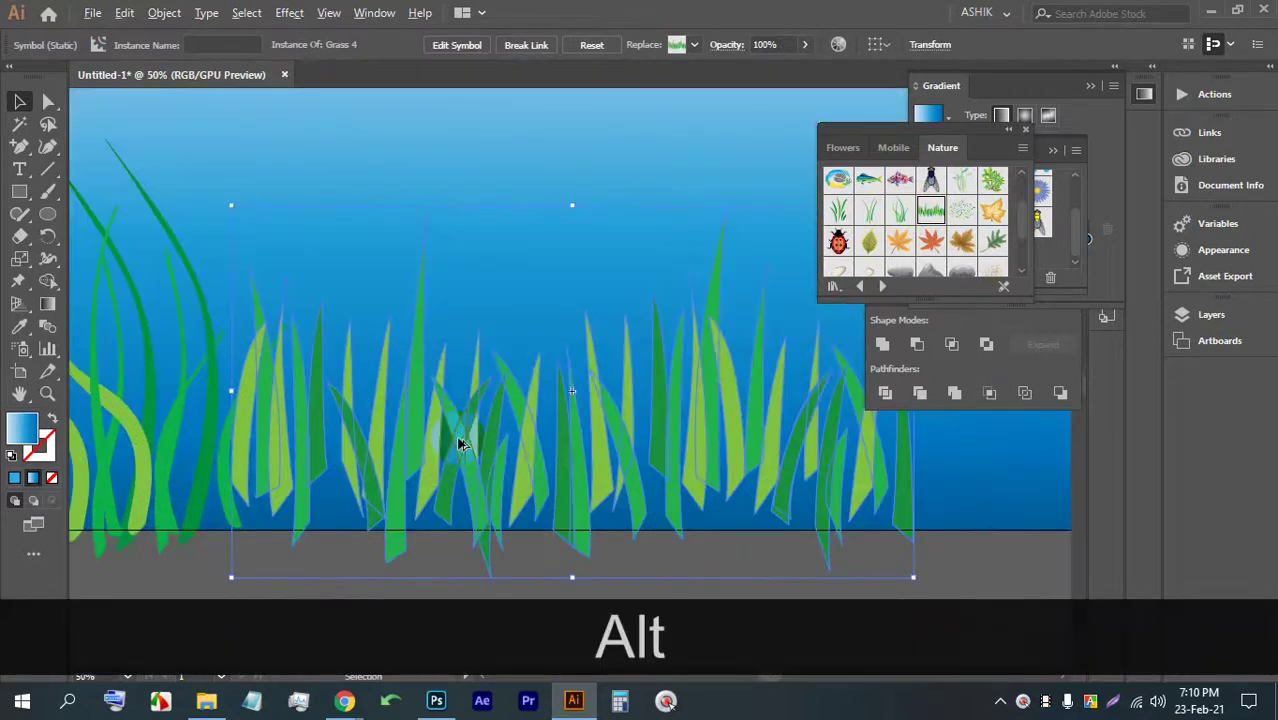
key("BackSpace")
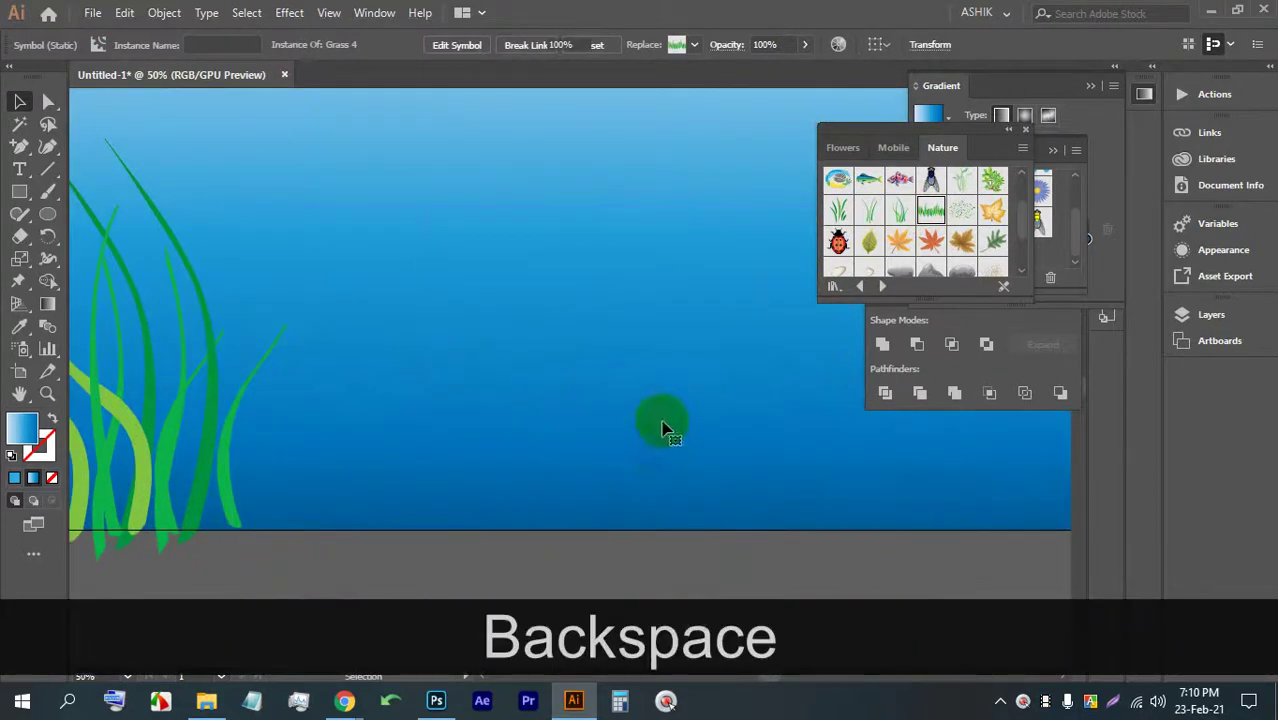
- Place an enlarged Grass 1 symbol beside the tall grass on the artboard's lower edge
left_click_drag(843, 208, 585, 572)
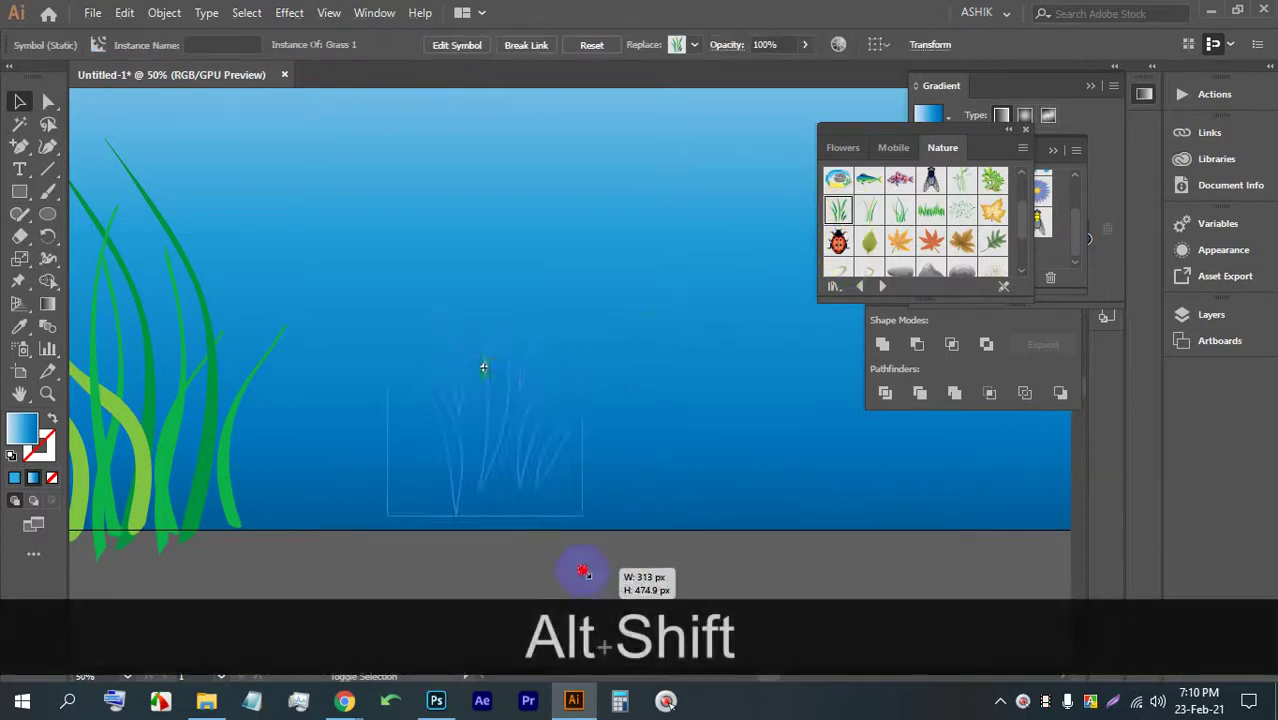
scroll(477, 383, "down", 1)
left_click_drag(483, 377, 390, 410)
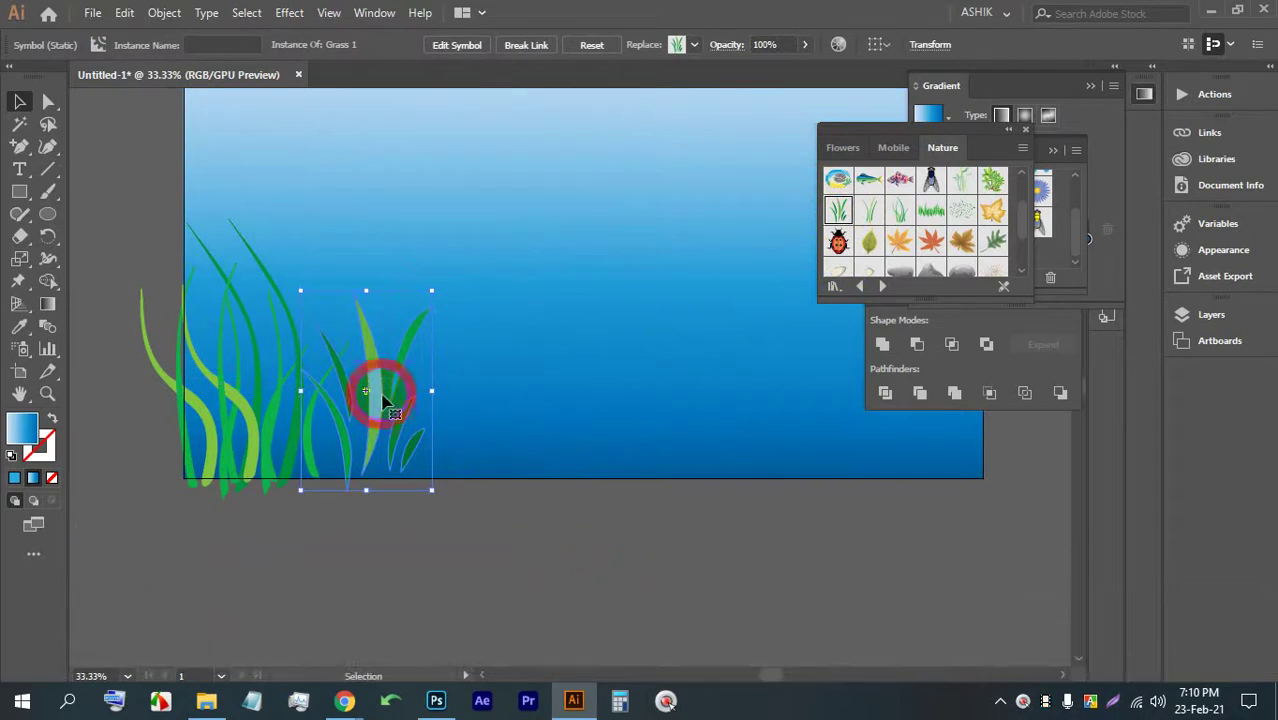
- Duplicate the Grass 1 and Grass 3 symbols in an overlapping row along the artboard's lower edge
key("shift")
key("alt")
left_click_drag(366, 390, 484, 388)
key("ctrl+alt+shift+z")
left_click(383, 378)
key("shift")
key("alt")
left_click_drag(338, 352, 616, 345)
scroll(560, 360, "down", 3)
key("alt")
key("alt")
key("alt")
scroll(608, 400, "up", 1)
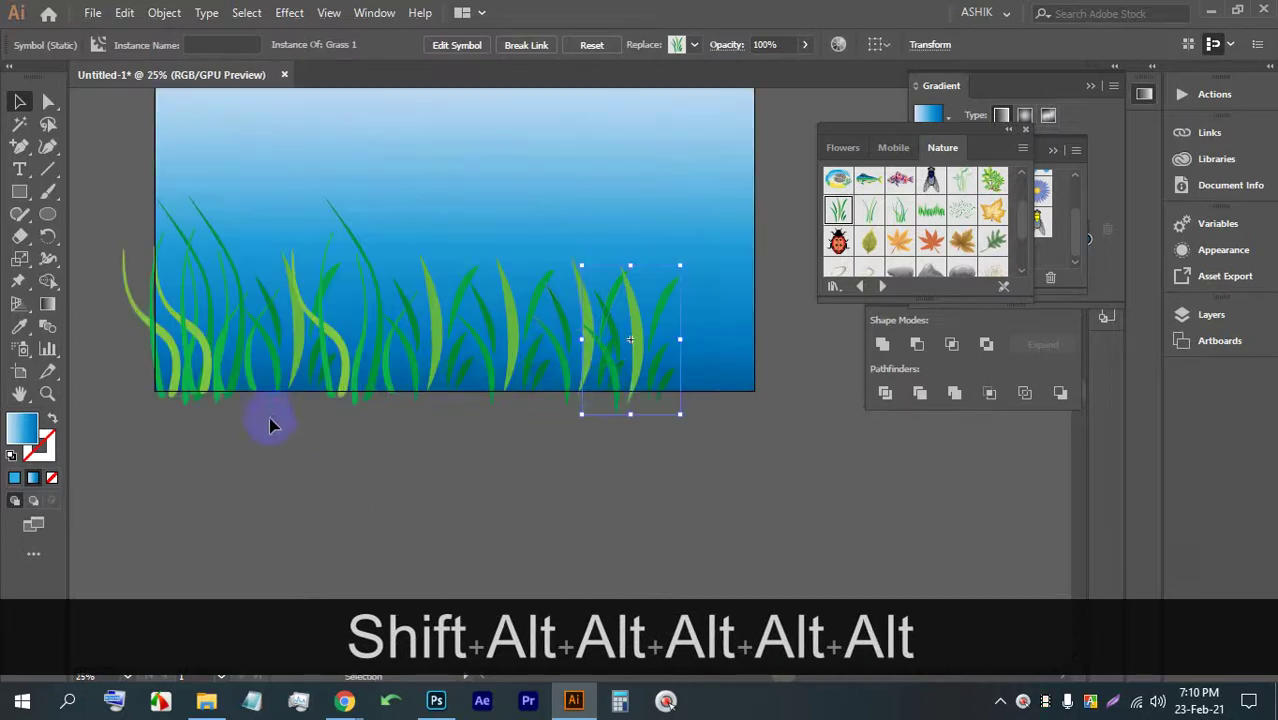
- Copy the tall Grass 3 clumps from the lower-left corner to the artboard's lower-right corner
left_click(238, 432)
key("alt")
left_click_drag(167, 397, 707, 337)
left_click(402, 271)
scroll(385, 262, "up", 2)
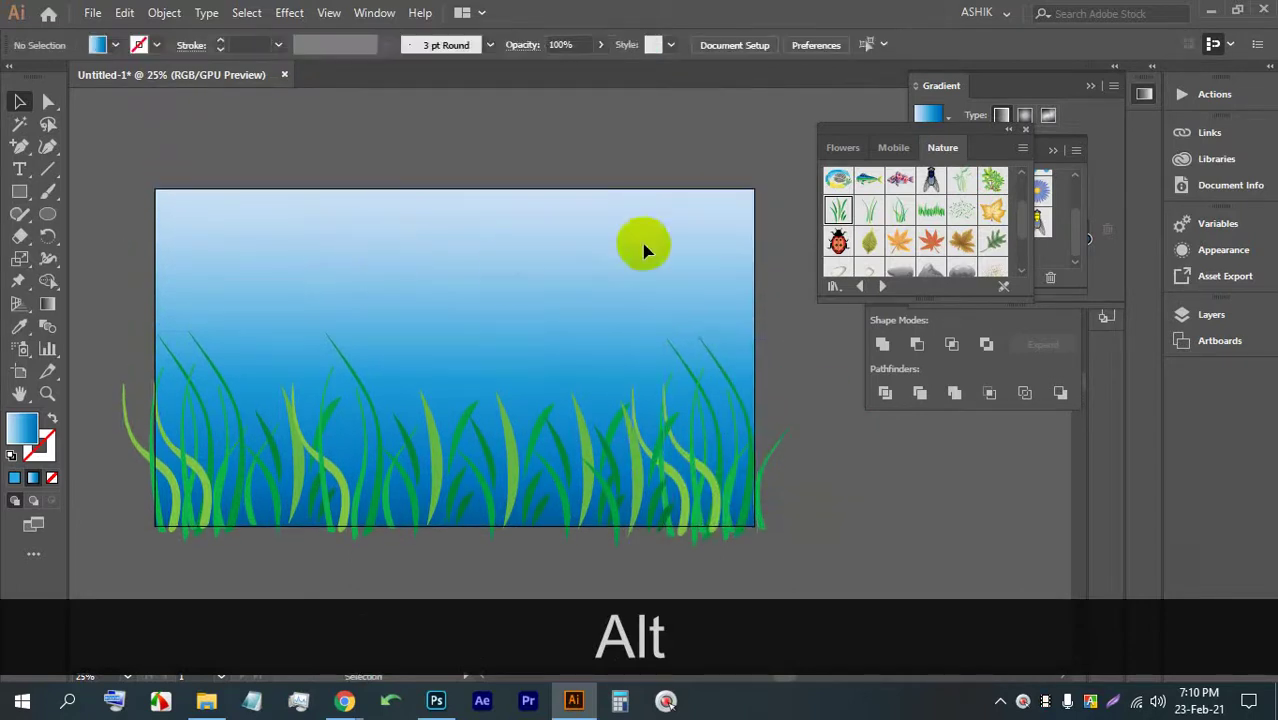
- Place the green fish with the yellow tail in the middle of the water and enlarge it
scroll(648, 246, "up", 1)
scroll(720, 200, "down", 1)
left_click_drag(868, 180, 459, 285)
left_click_drag(353, 248, 312, 312)
- Place the purple fish in the upper right of the scene and an enlarged Fish 2 in the upper left
left_click(897, 183)
left_click_drag(900, 183, 633, 267)
left_click_drag(361, 238, 200, 218)
left_click_drag(265, 192, 491, 205)
left_click_drag(405, 228, 400, 294)
left_click_drag(343, 227, 370, 242)
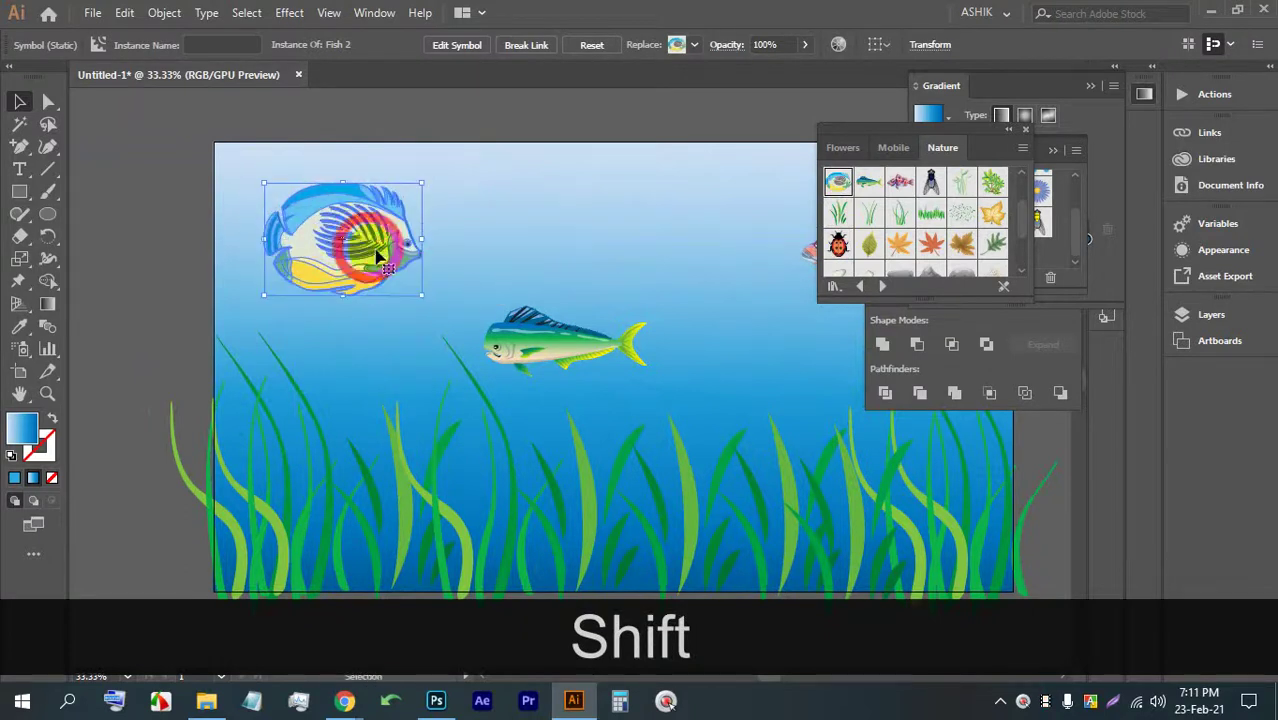
scroll(367, 238, "down", 1)
left_click(490, 223)
- Place the scattered-leaves symbol, enlarge it and move it across the artboard's upper edge near the purple fish
scroll(490, 223, "up", 1)
scroll(890, 240, "up", 3)
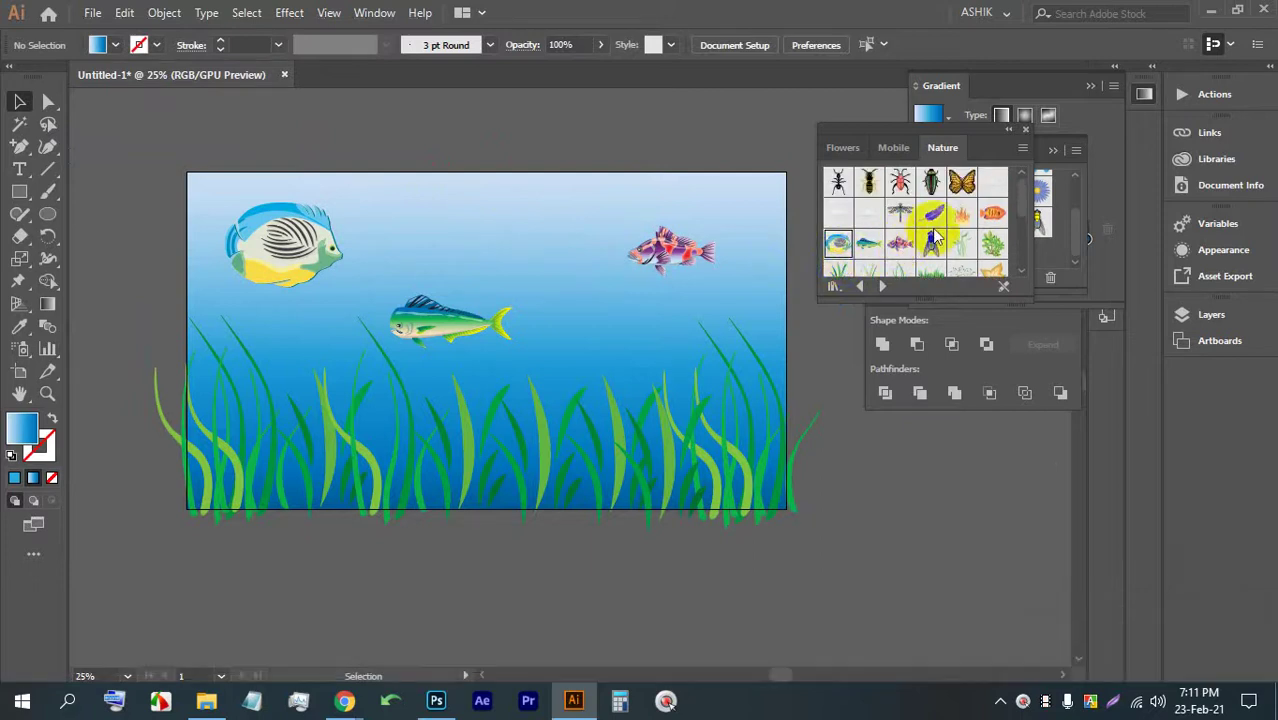
scroll(965, 255, "down", 2)
left_click_drag(967, 226, 522, 237)
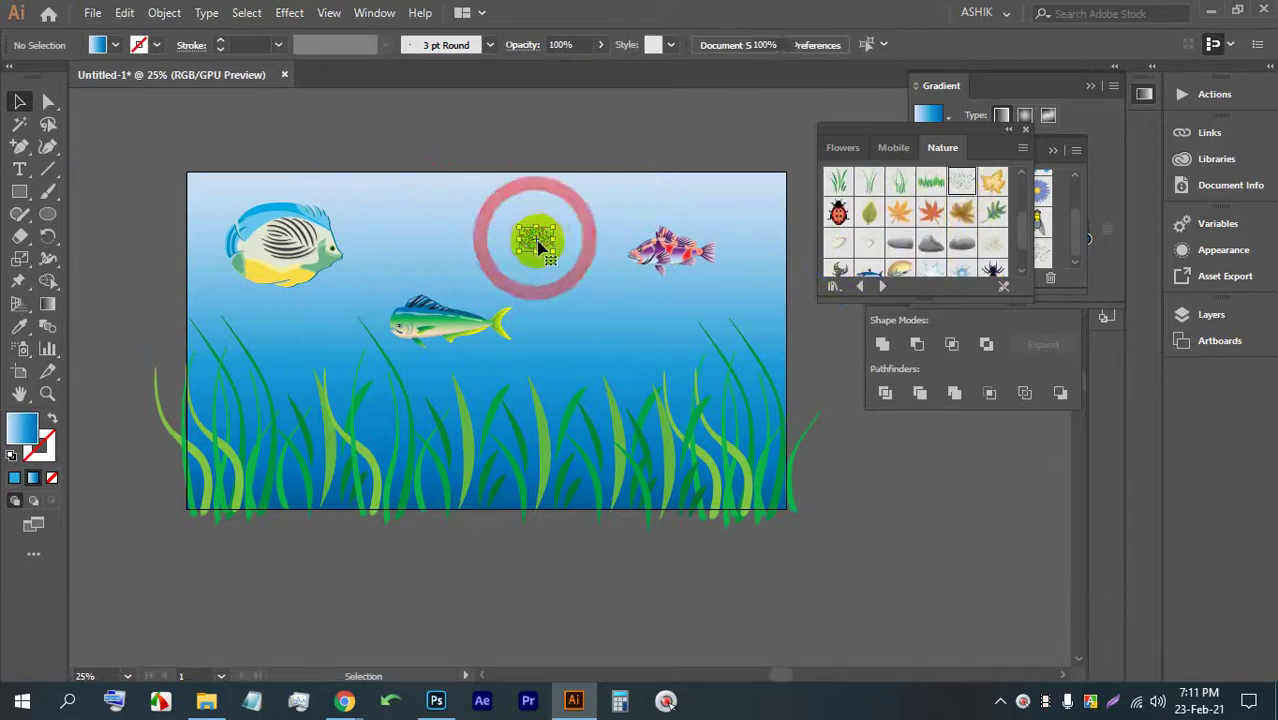
left_click_drag(602, 287, 605, 200)
left_click(738, 152)
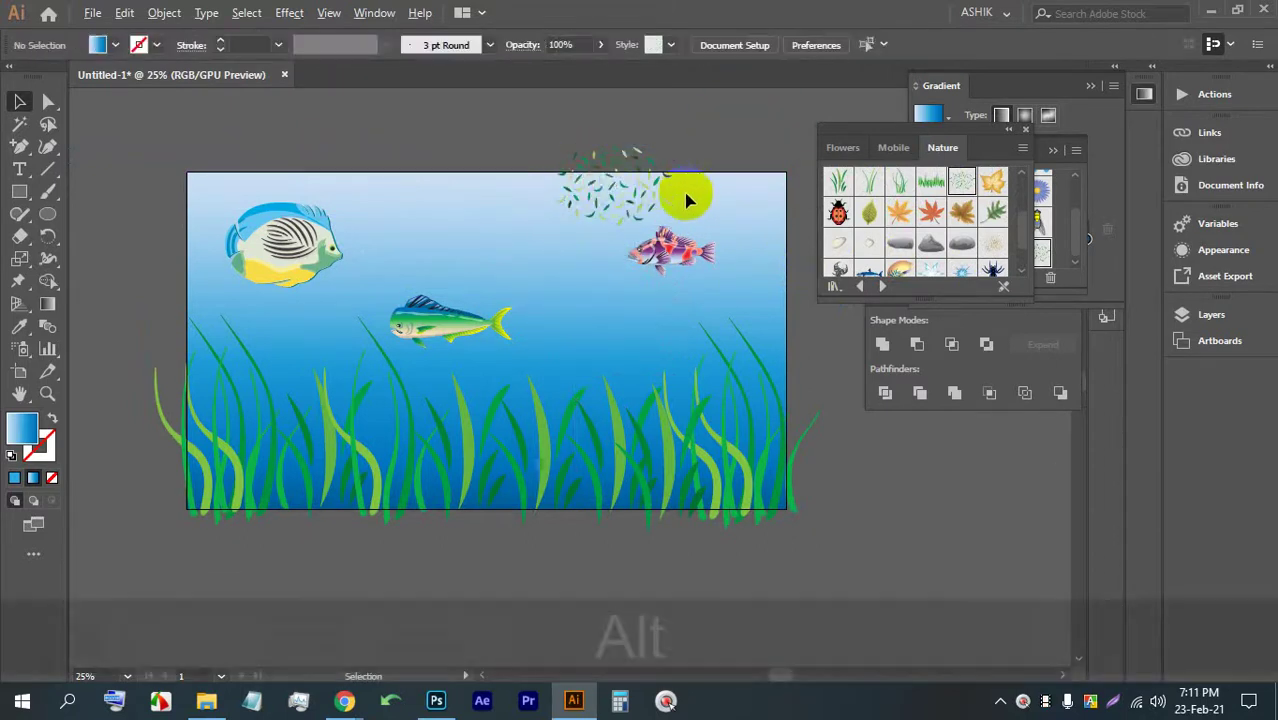
- Place an enlarged Scorpion symbol among the grass near the artboard's lower edge
scroll(685, 194, "up", 1, "alt")
scroll(926, 250, "down", 2)
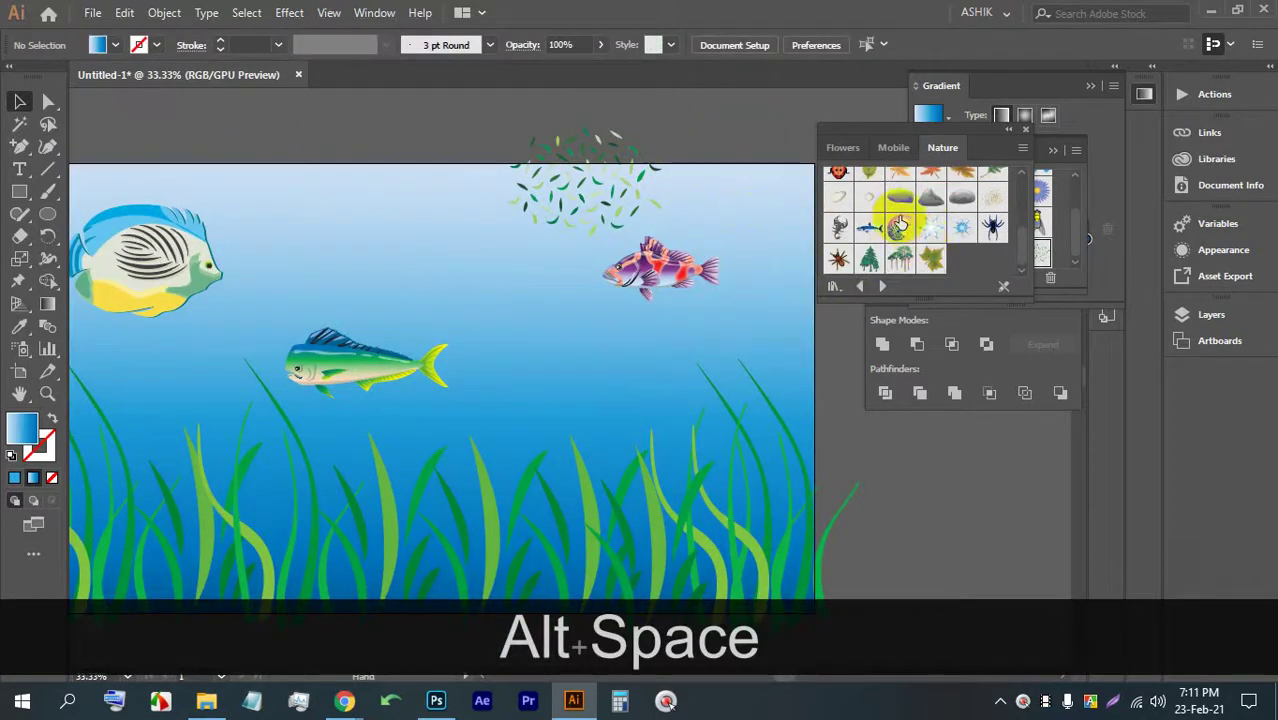
left_click_drag(838, 226, 652, 418)
left_click_drag(586, 373, 548, 505)
scroll(548, 505, "down", 2)
left_click_drag(548, 330, 538, 413)
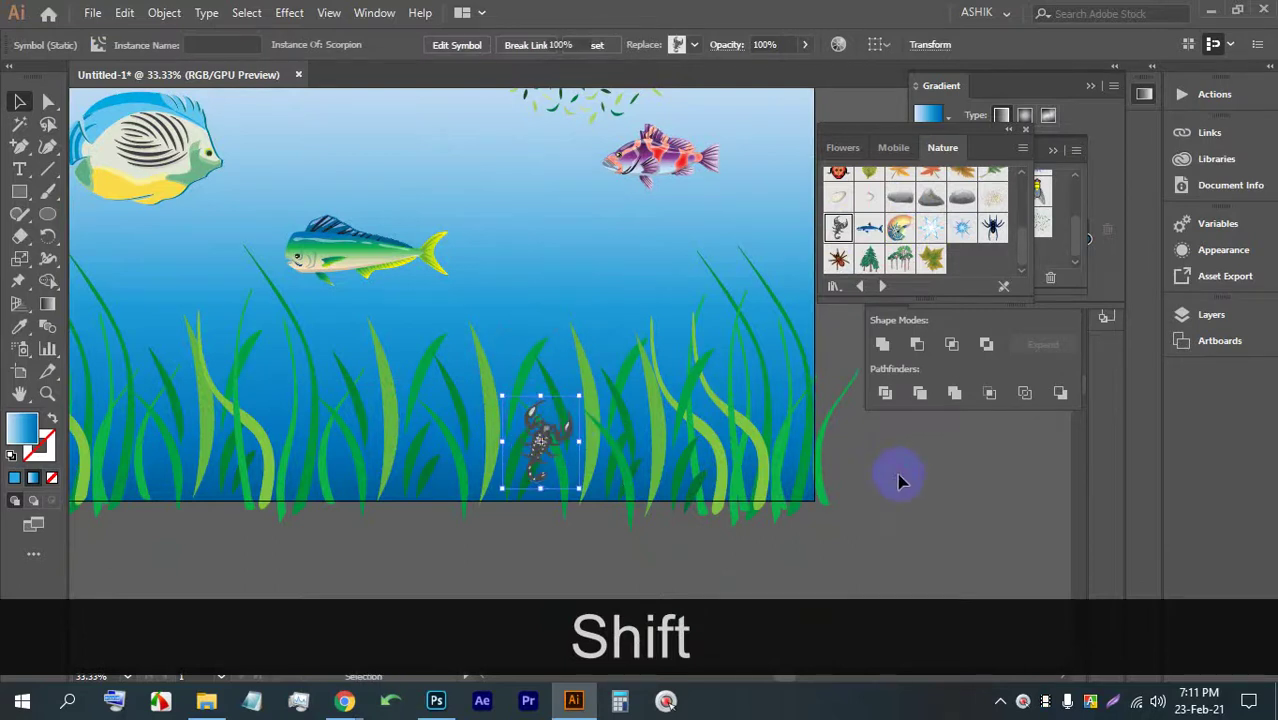
left_click(898, 482)
- Place the shell symbol, resize it and move it into the grass on the left of the scene
left_click_drag(898, 482, 812, 462)
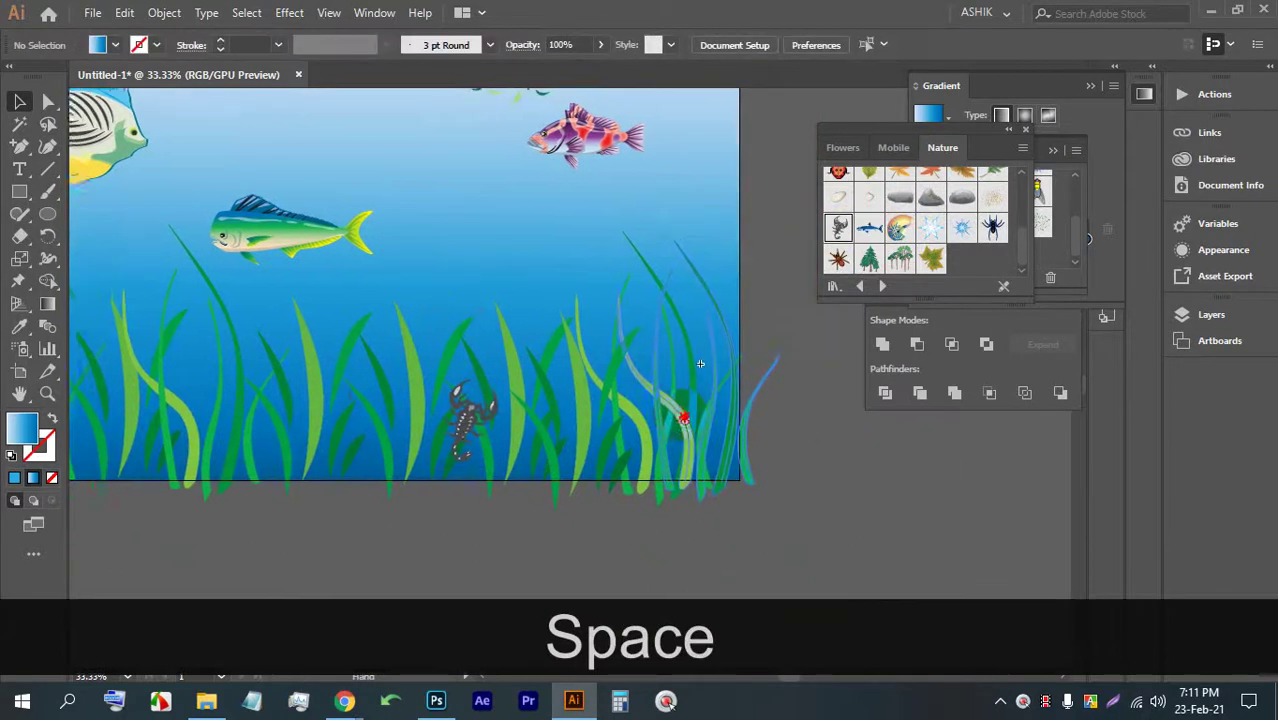
left_click(898, 228)
left_click_drag(552, 290, 641, 381)
left_click_drag(573, 333, 131, 456)
left_click(377, 538)
scroll(377, 540, "down", 2)
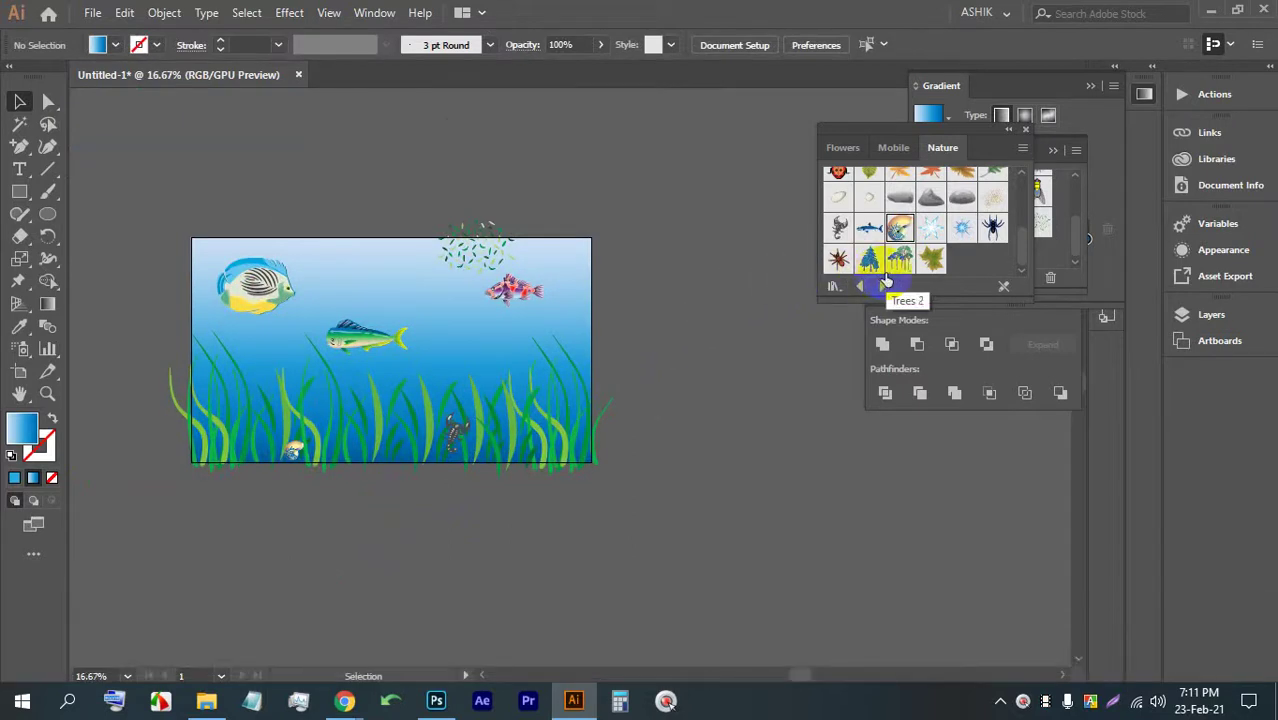
- Load the Regal Vector Pack library and place enlarged wings, a flame-like ornament and the Regal Vector Pack 08 frame beside the artboard
left_click(876, 284)
left_click(879, 284)
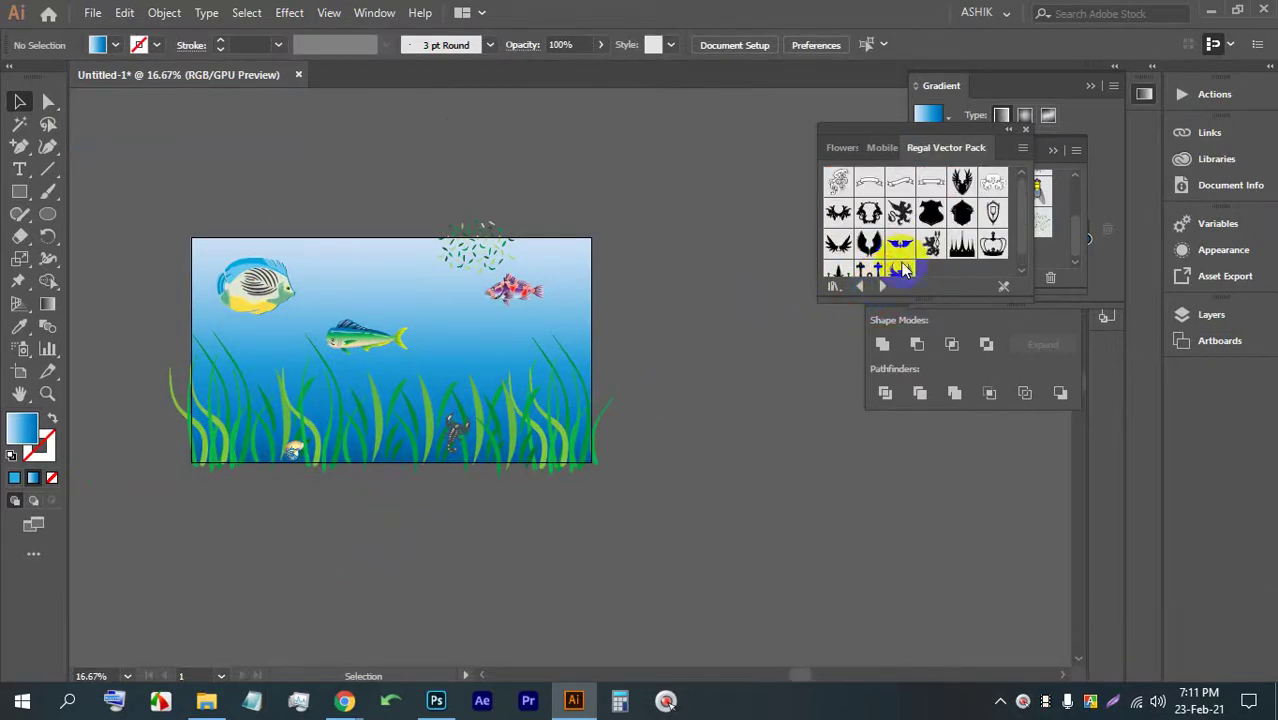
left_click(885, 148)
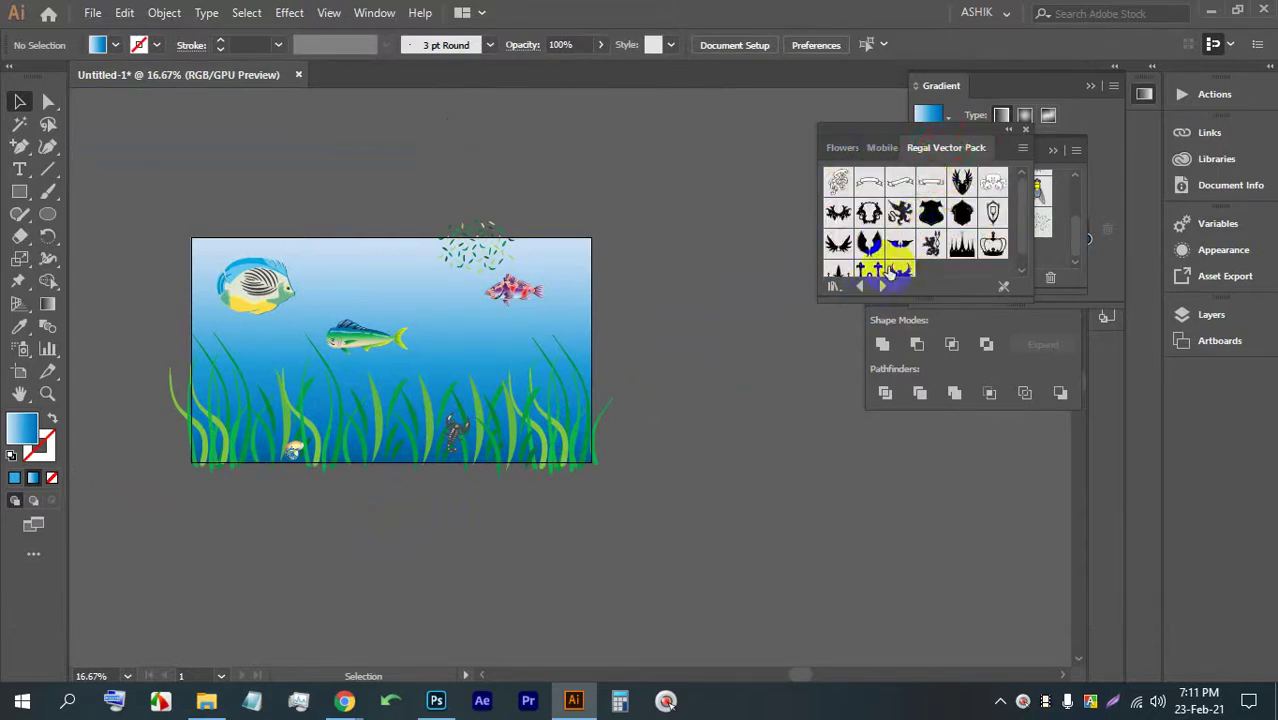
left_click_drag(705, 470, 582, 395)
left_click_drag(795, 258, 710, 325)
left_click_drag(868, 212, 661, 503)
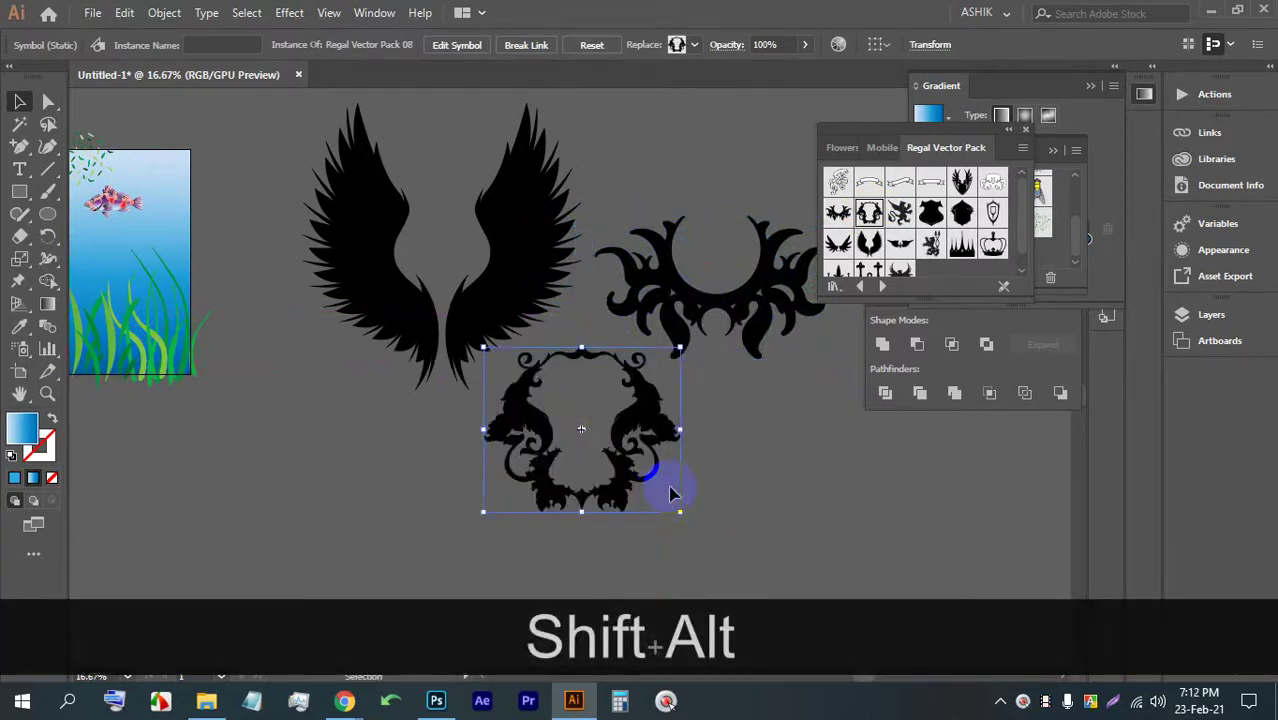
- Check the Google Meet call in Chrome and return to Illustrator
mouse_move(344, 710)
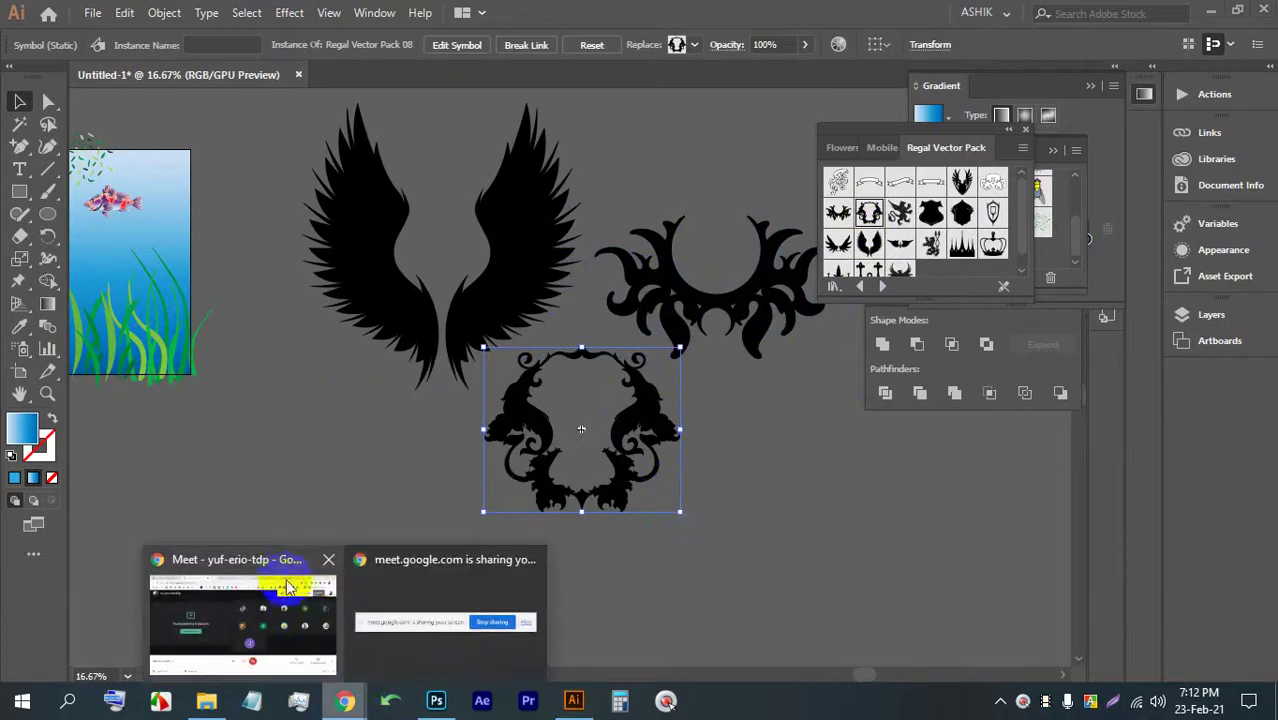
left_click(452, 575)
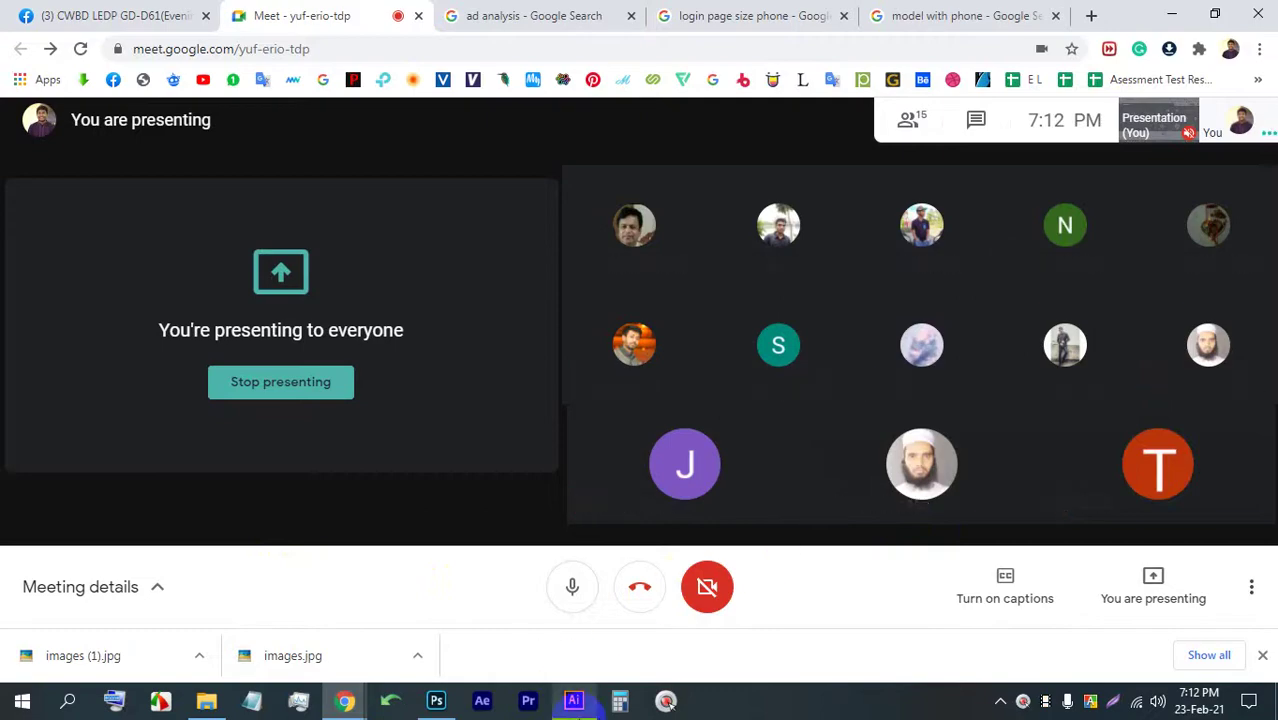
left_click(574, 700)
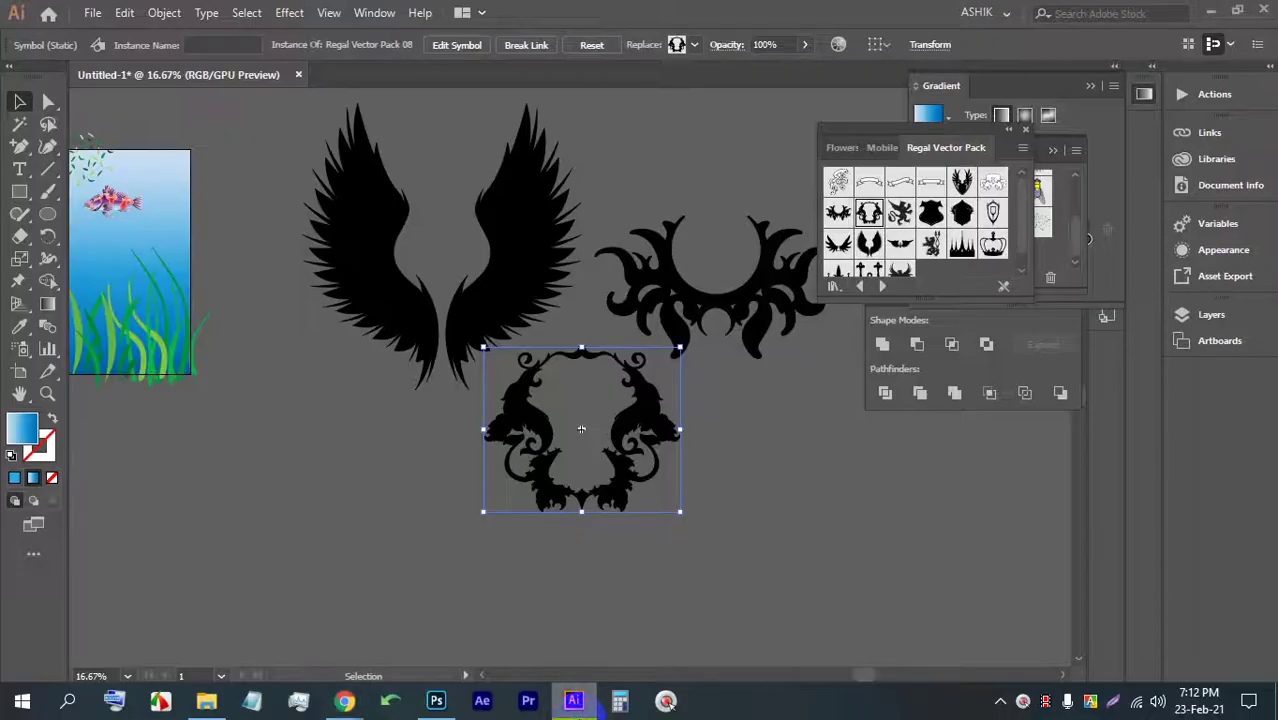
- Move the Regal Vector Pack 08 frame to the right and place an enlarged black shield below the wings
left_click(772, 485)
left_click_drag(637, 424, 696, 424)
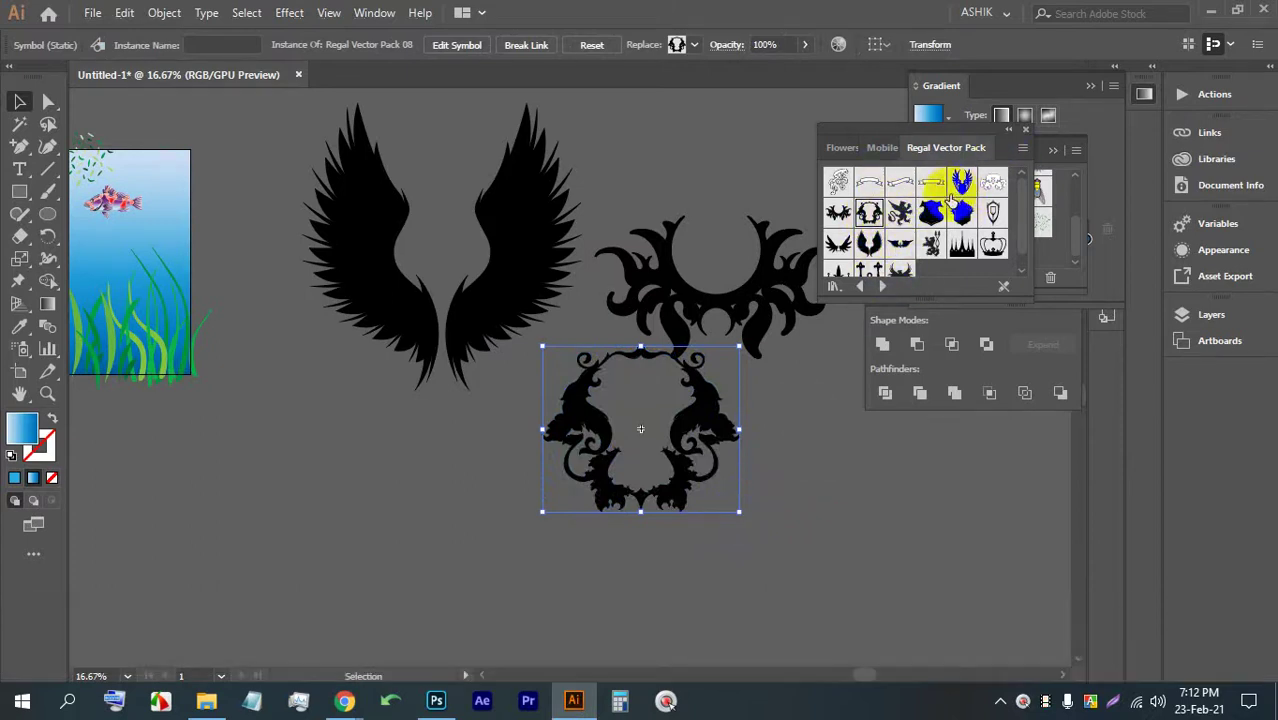
left_click_drag(440, 467, 508, 545)
scroll(452, 480, "up", 1)
left_click_drag(900, 470, 407, 377)
- Place the spiked crown to the right of the frame and an enlarged Regal Vector Pack 16 lion below it
left_click_drag(961, 250, 798, 410)
left_click_drag(930, 235, 807, 522)
scroll(685, 476, "down", 3)
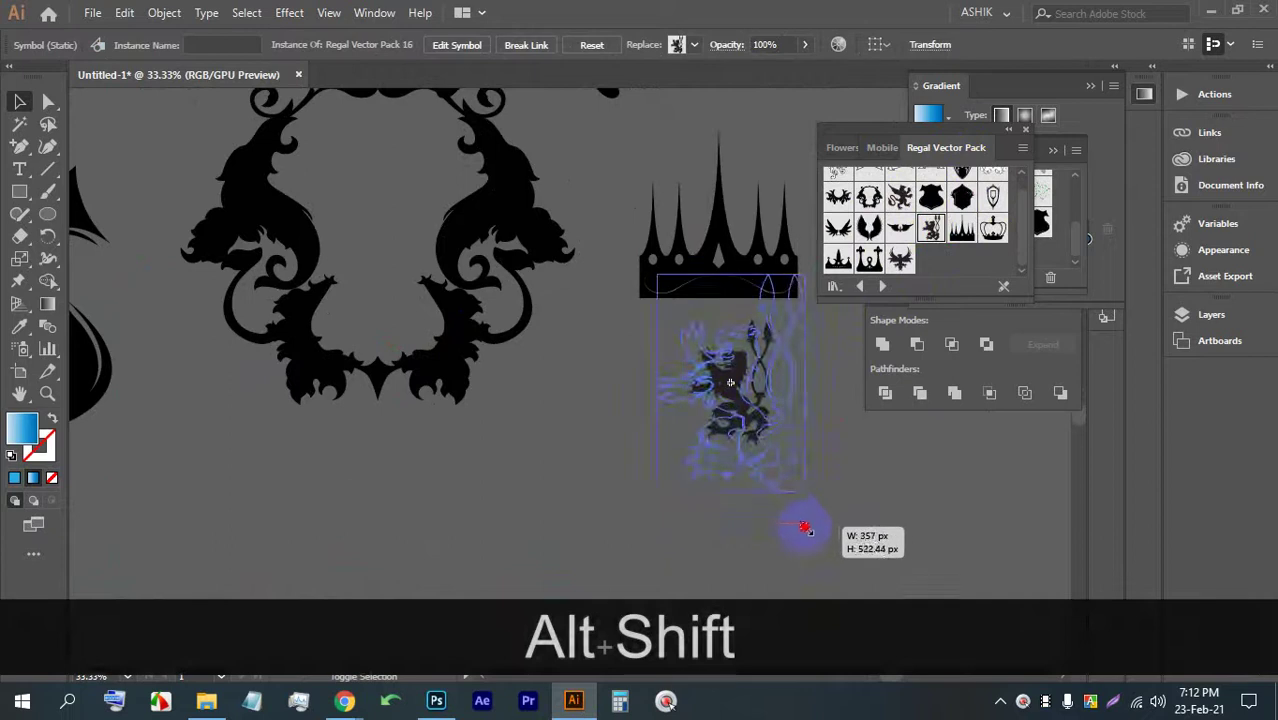
scroll(725, 385, "down", 4)
left_click_drag(727, 291, 661, 384)
scroll(678, 282, "up", 2)
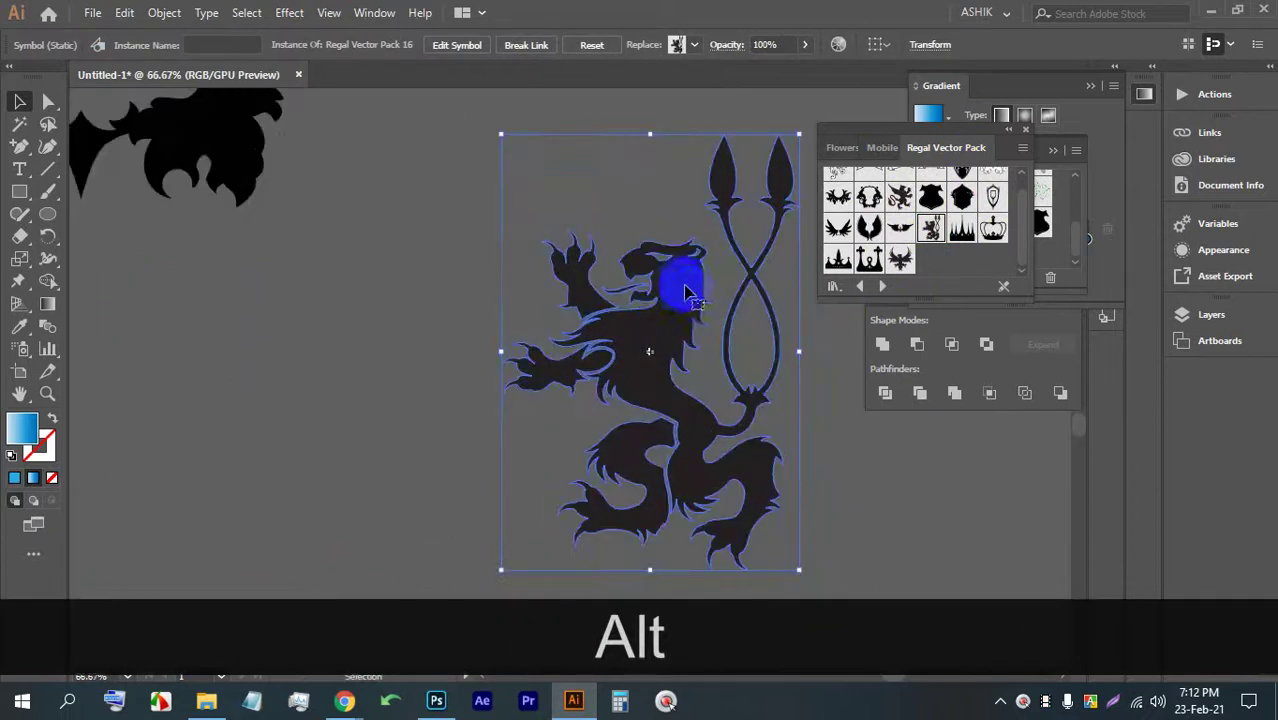
- Place an enlarged Regal Vector Pack 20 crown beside the lion and the Regal Vector Pack 12 shield above them
left_click_drag(868, 255, 325, 462)
scroll(383, 364, "up", 4)
scroll(903, 265, "up", 1)
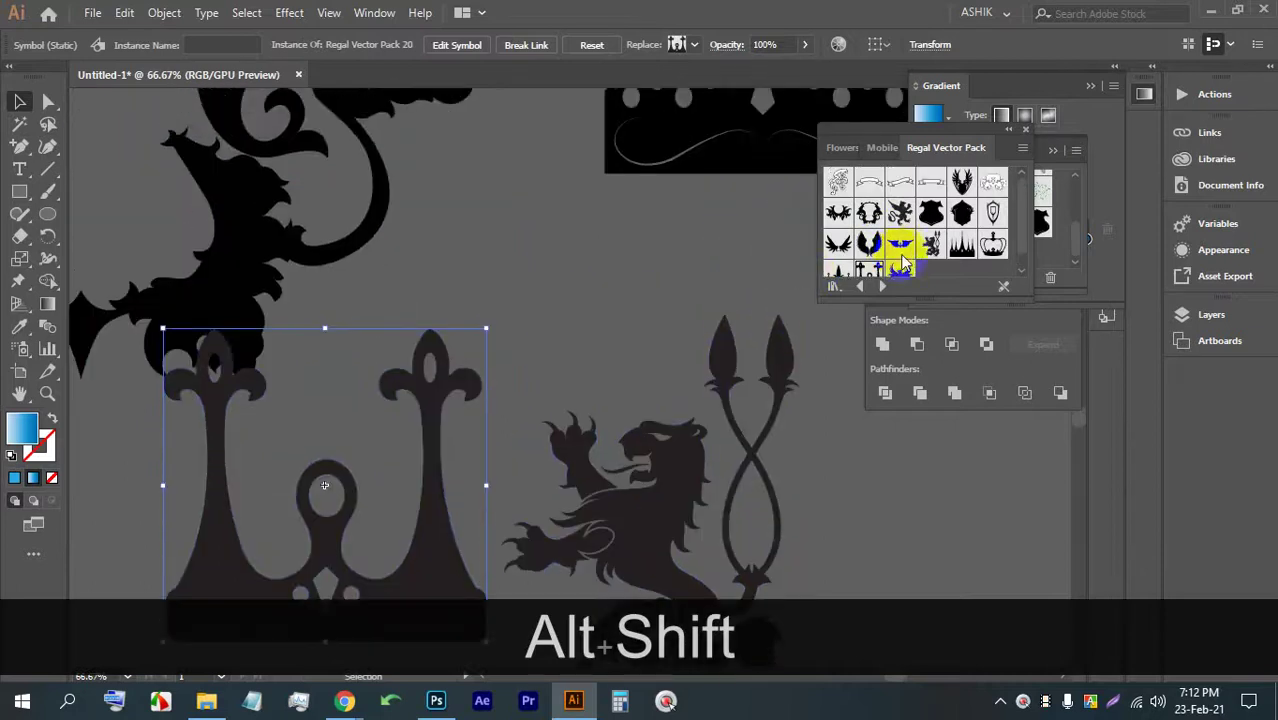
left_click_drag(993, 212, 560, 252)
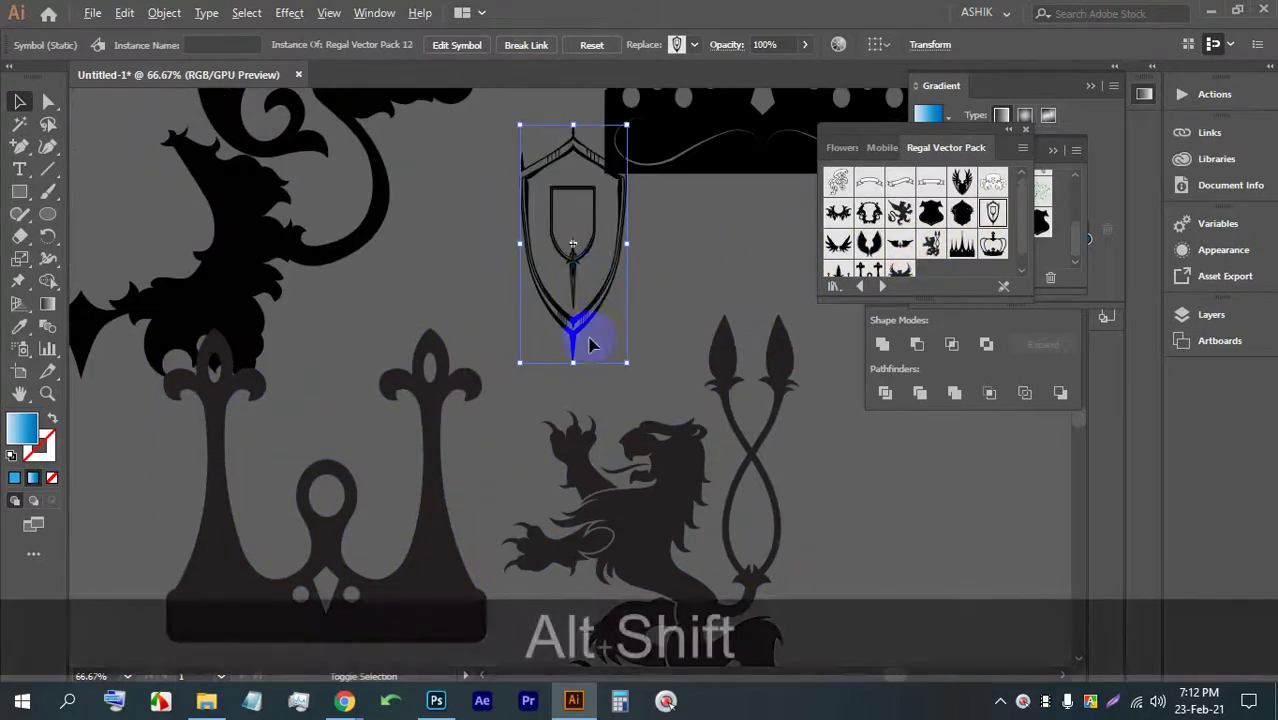
scroll(650, 234, "down", 2)
- Place the Regal Vector Pack 01 ribbon, move it above the spiked crown and inspect its detail up close
scroll(805, 237, "up", 2)
left_click_drag(840, 183, 619, 222)
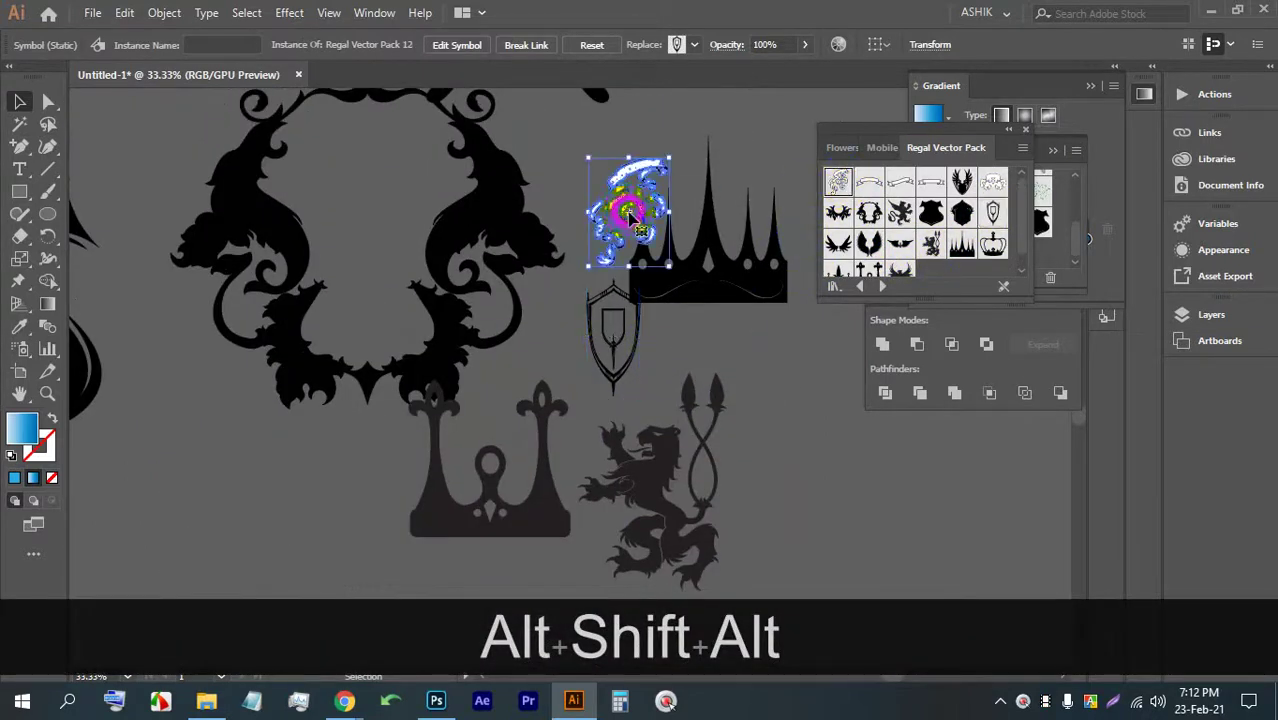
scroll(633, 285, "up", 4)
left_click(699, 222)
left_click_drag(651, 361, 722, 245)
scroll(722, 242, "up", 4)
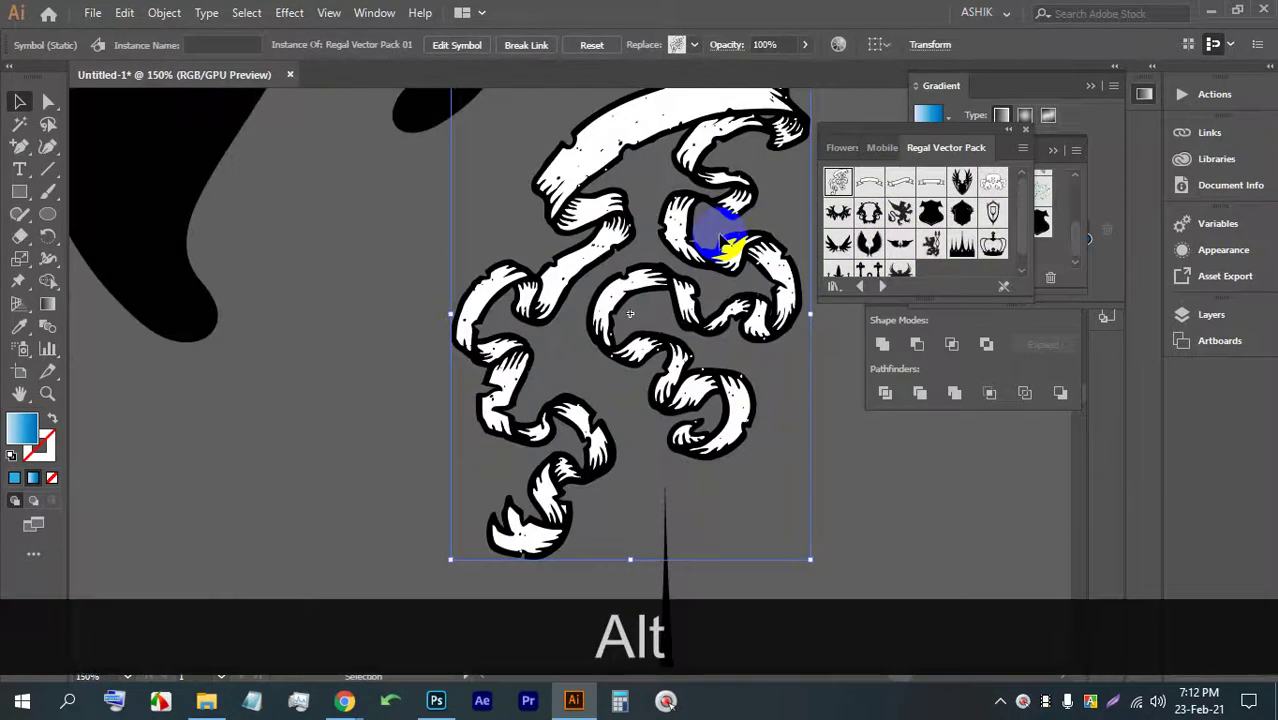
scroll(680, 236, "down", 2)
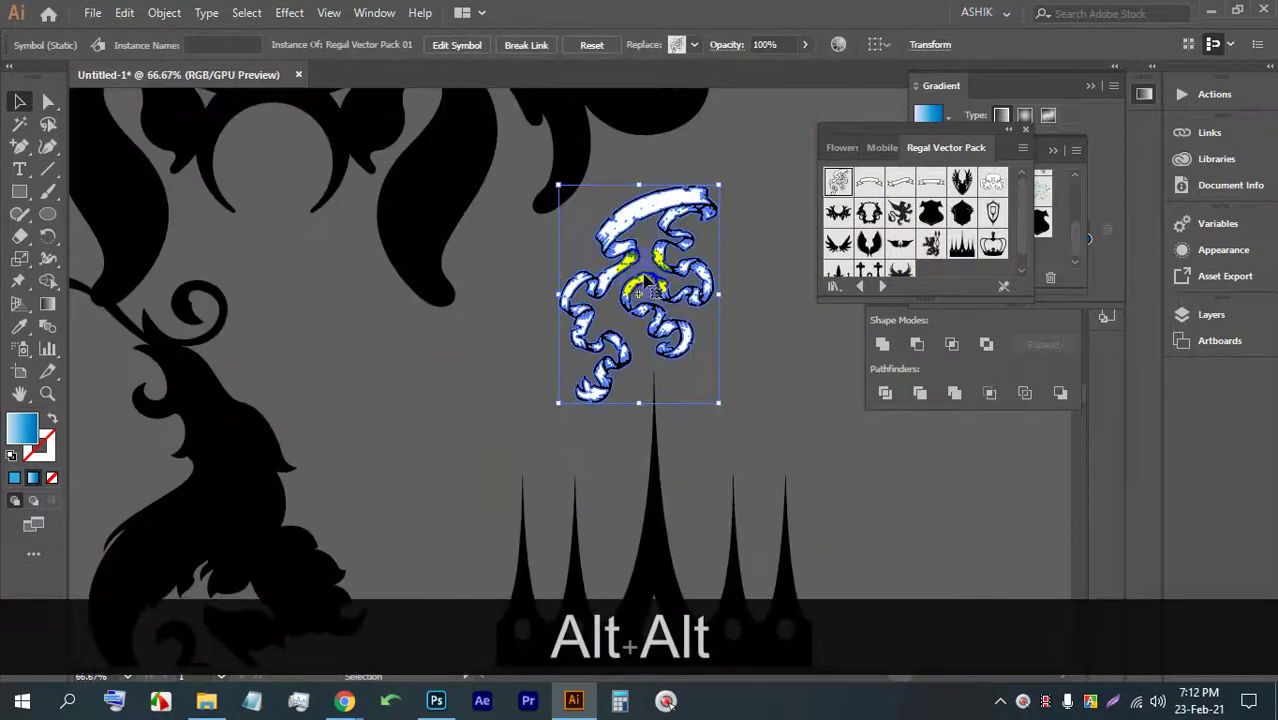
left_click(880, 148)
left_click(952, 148)
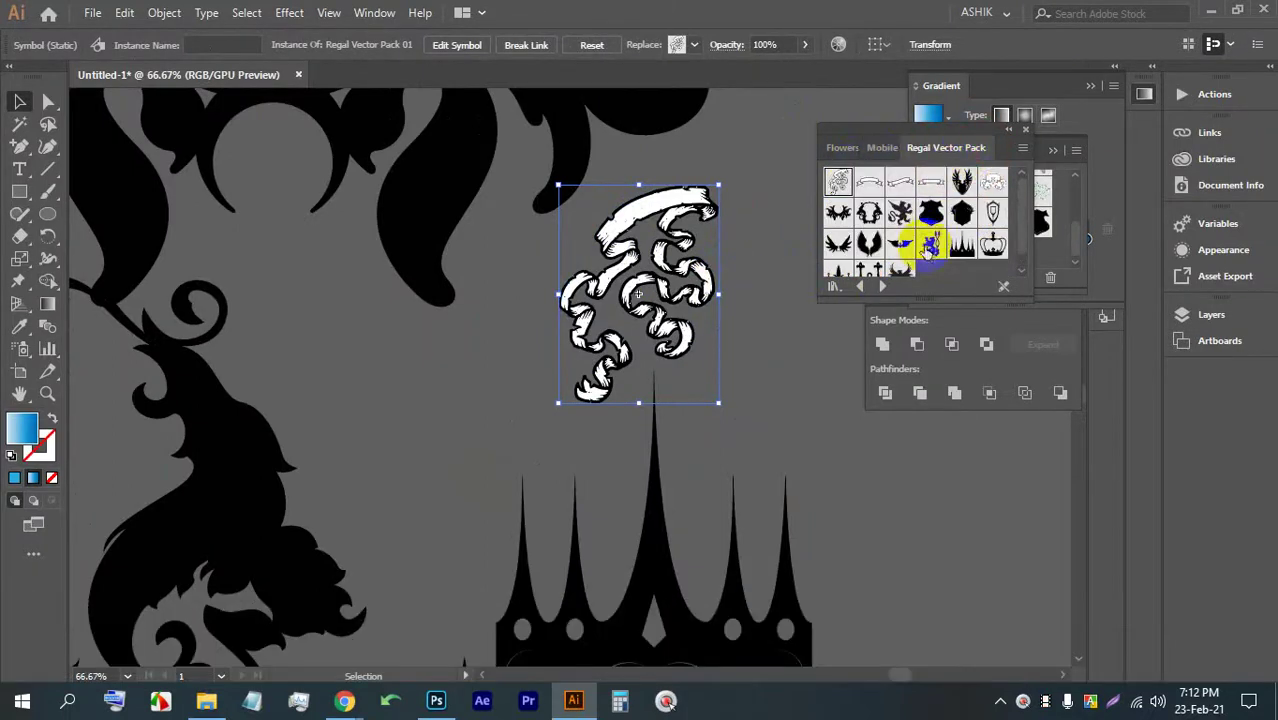
- Browse to the Primitive symbol library and place a Bird symbol in the empty area beside the regal ornaments
left_click(884, 148)
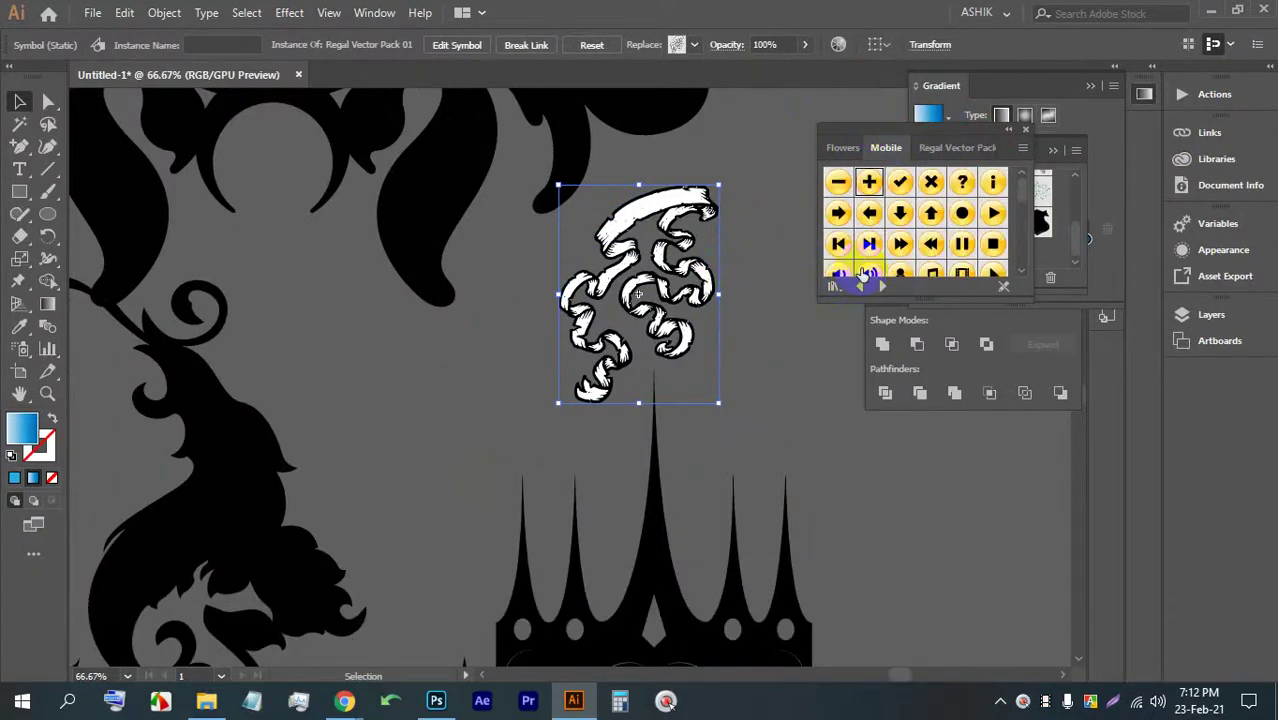
left_click(885, 289)
left_click(882, 289)
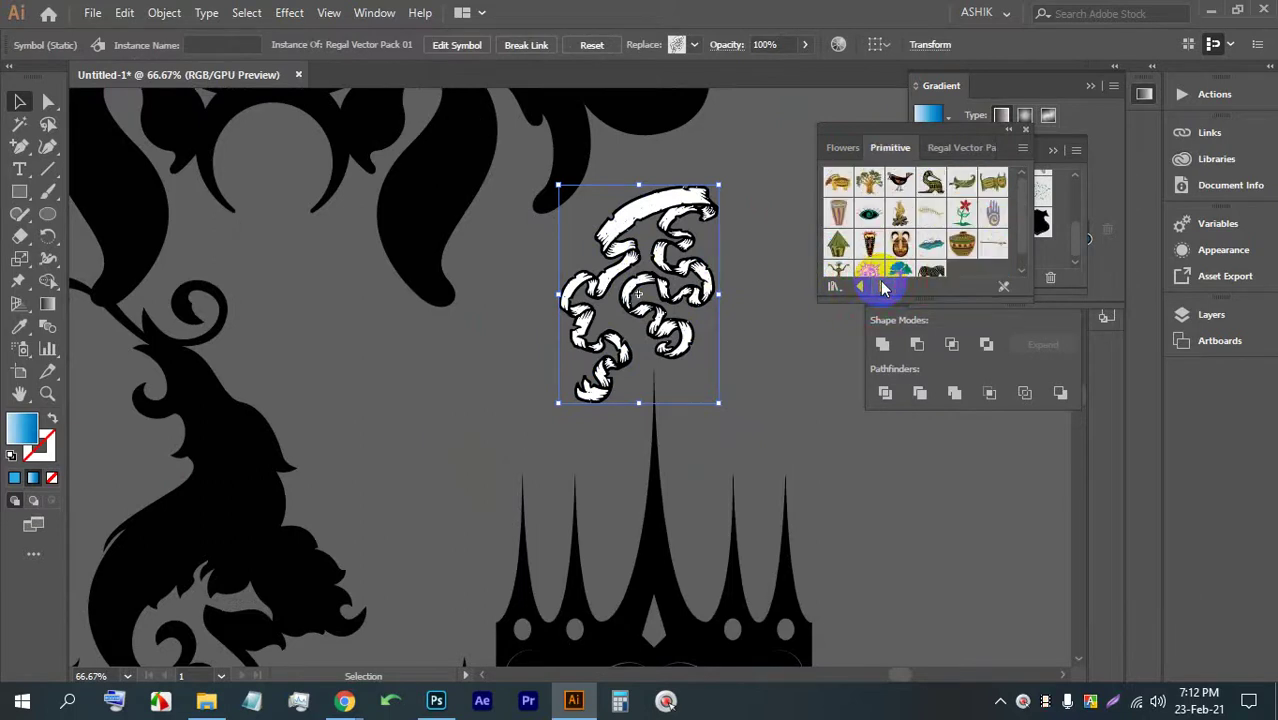
left_click(882, 289)
left_click(882, 289)
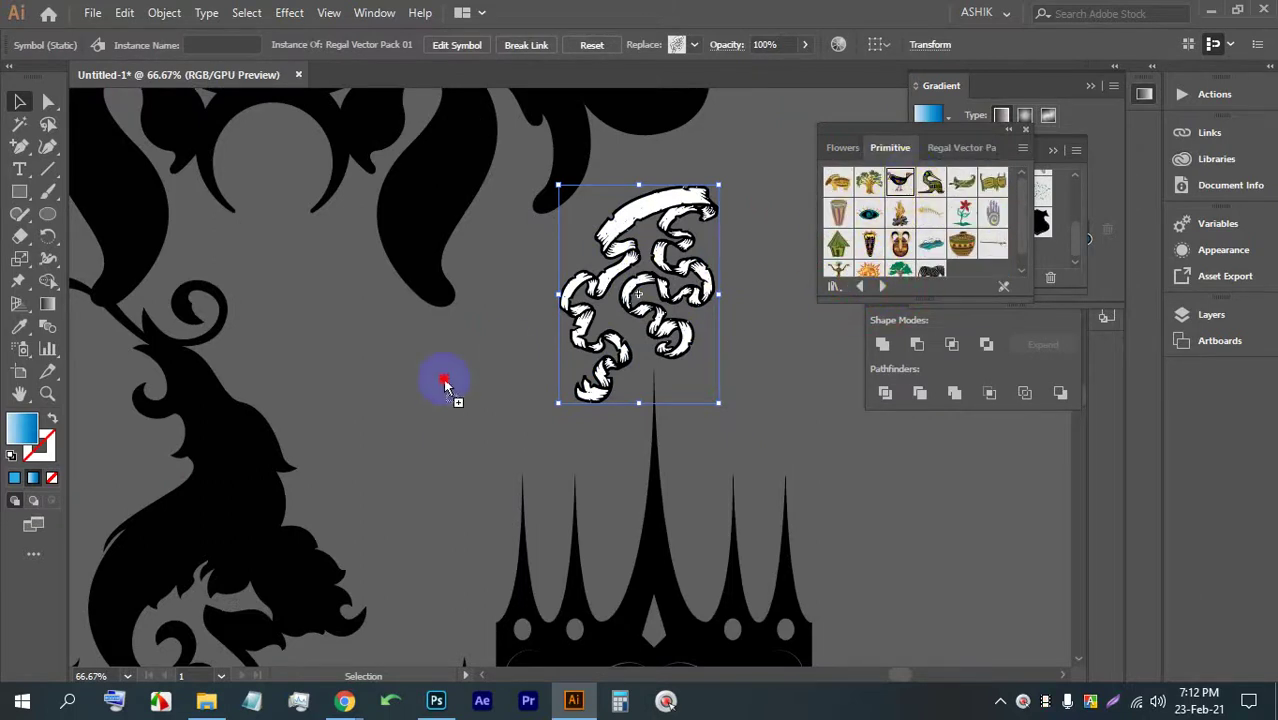
left_click_drag(466, 395, 571, 542)
scroll(490, 455, "down", 5)
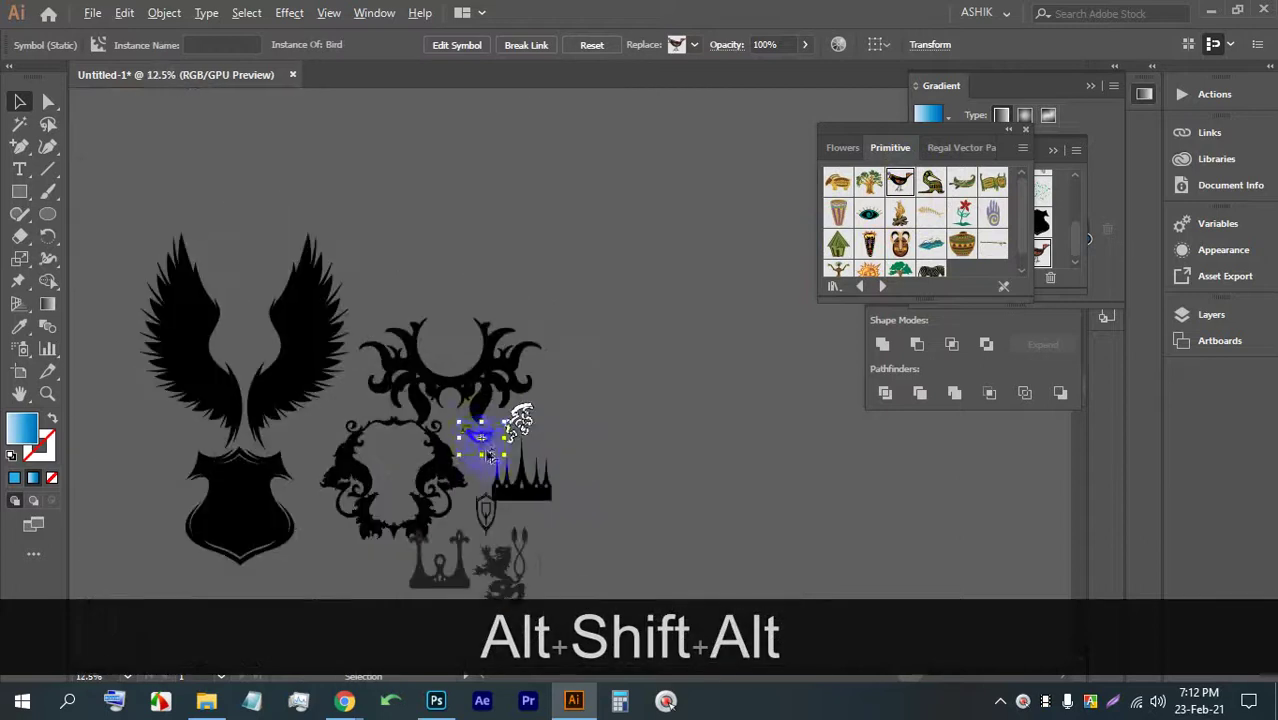
left_click_drag(483, 452, 641, 342)
scroll(641, 342, "up", 3)
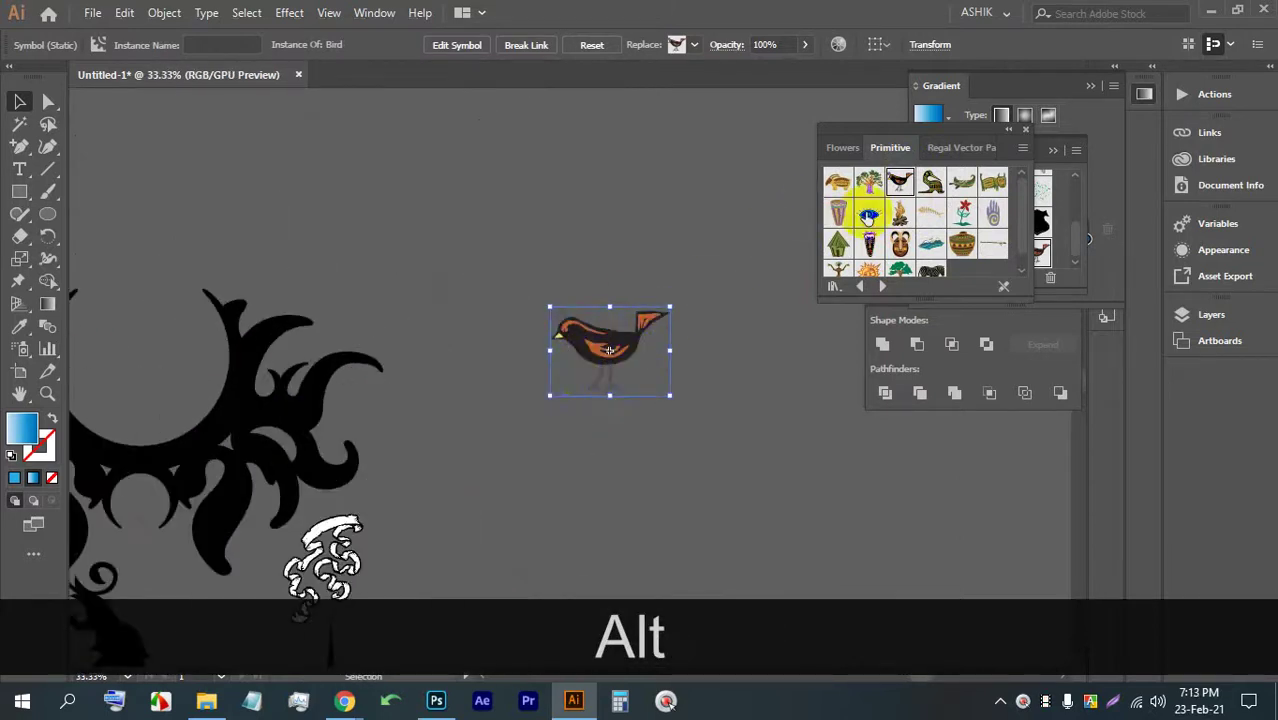
- Place an enlarged spiral eye symbol and an enlarged Mask 2 symbol around the bird
left_click_drag(434, 243, 537, 285)
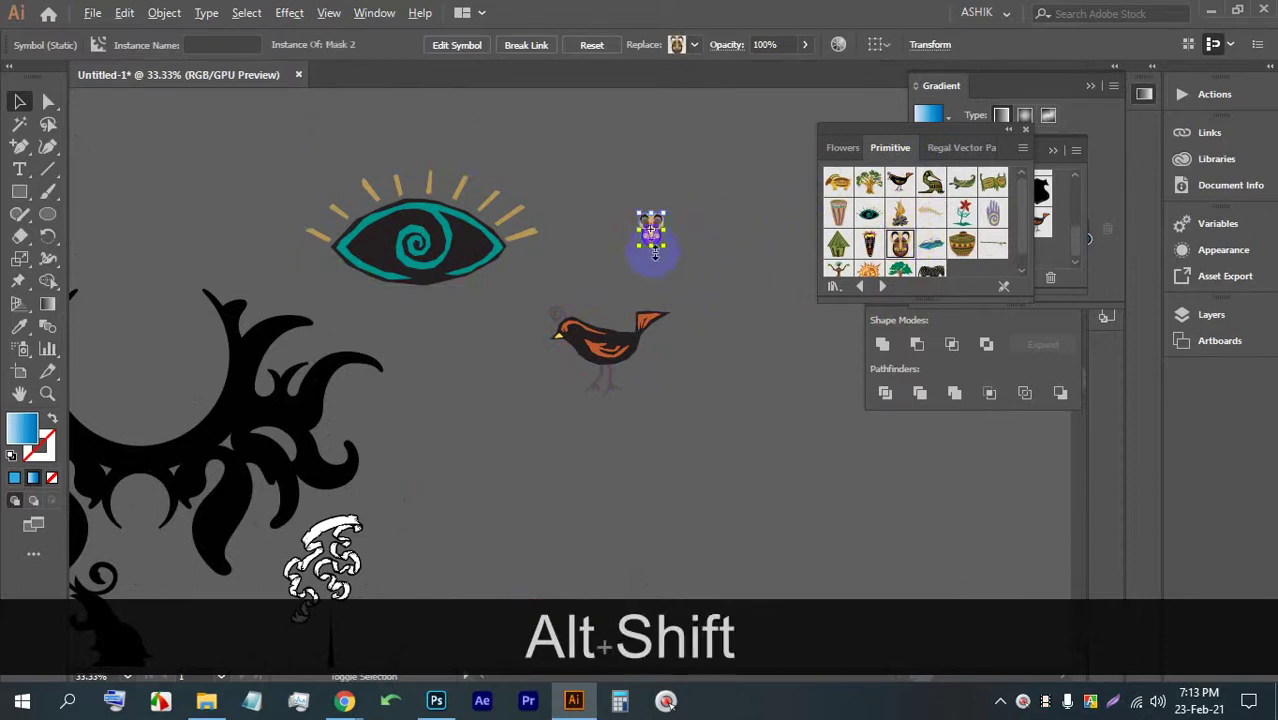
left_click_drag(651, 249, 656, 342)
scroll(693, 255, "down", 4)
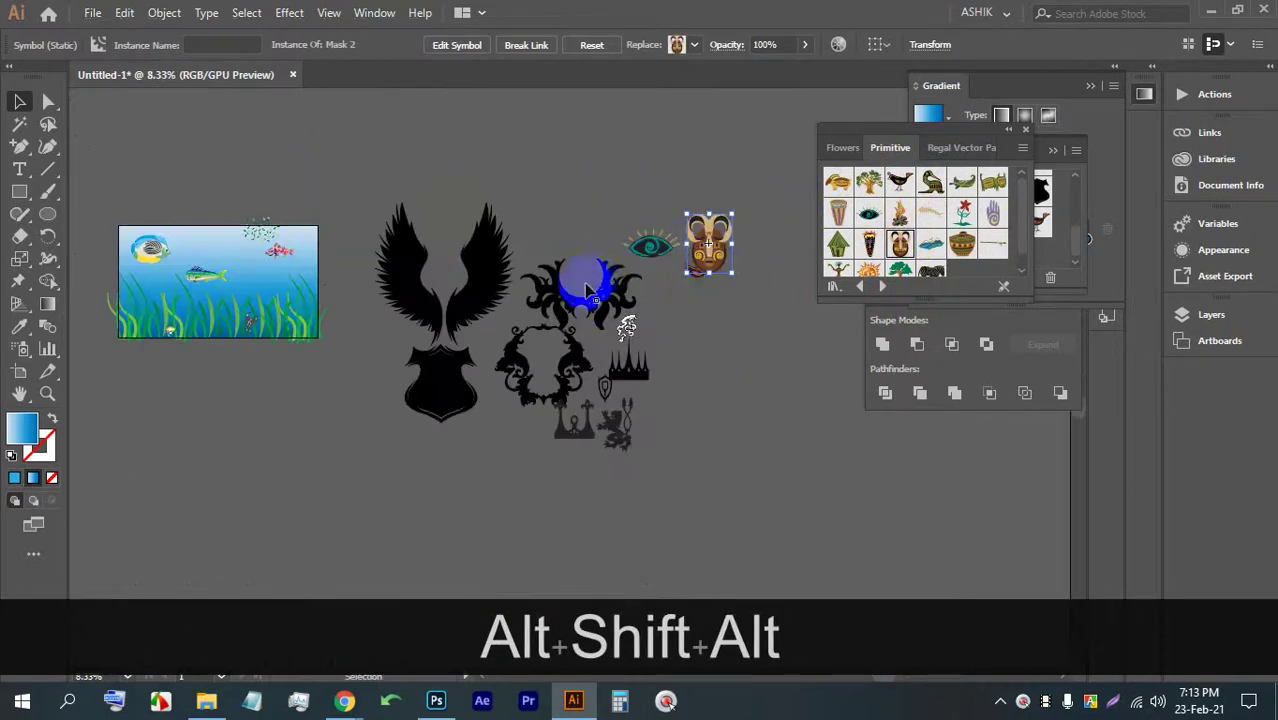
- Place an enlarged Flower symbol below the underwater scene and an enlarged Mountains symbol beneath it
left_click_drag(962, 212, 262, 391)
scroll(255, 400, "up", 5)
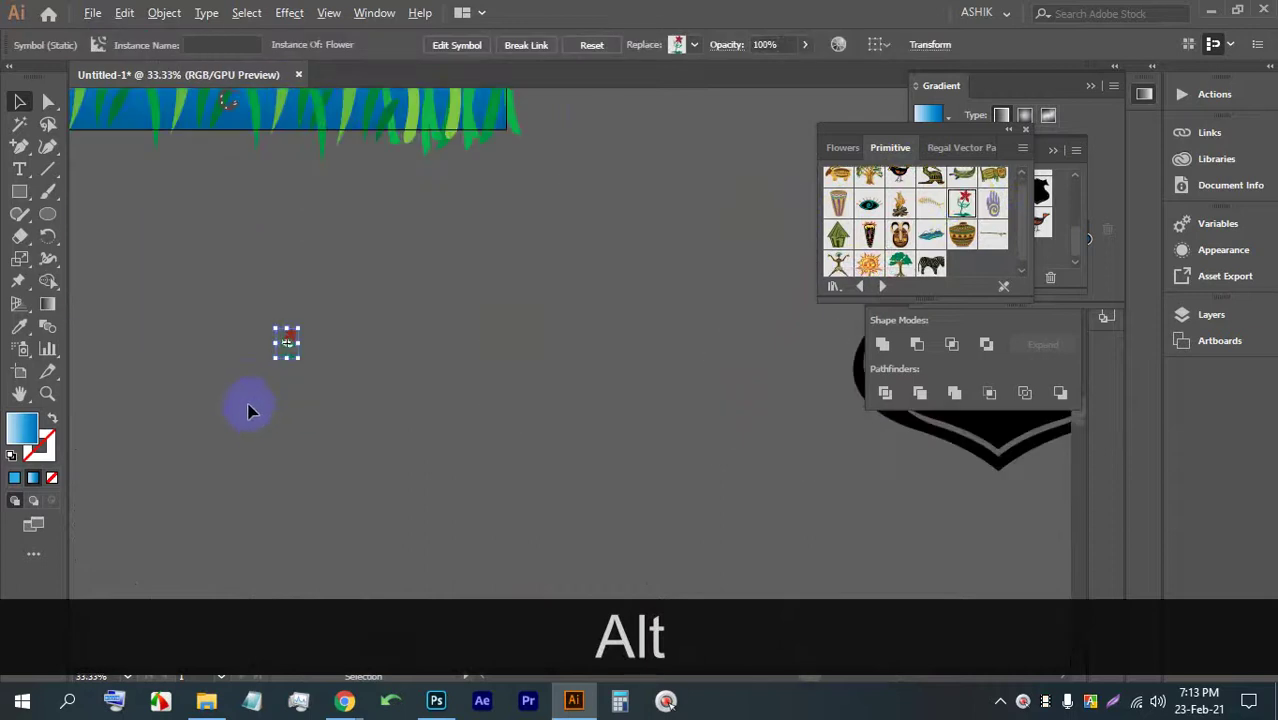
scroll(360, 300, "up", 2)
left_click_drag(290, 337, 636, 100)
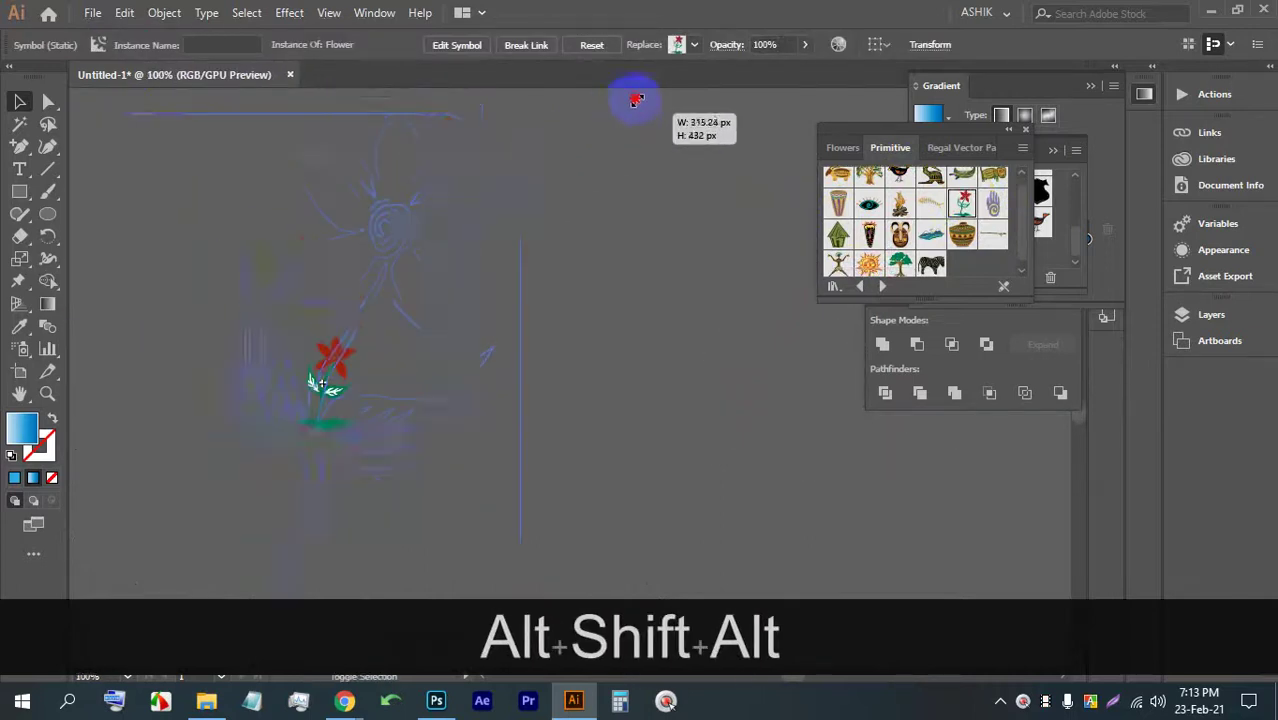
scroll(520, 200, "down", 3)
left_click(607, 260)
scroll(533, 325, "down", 4)
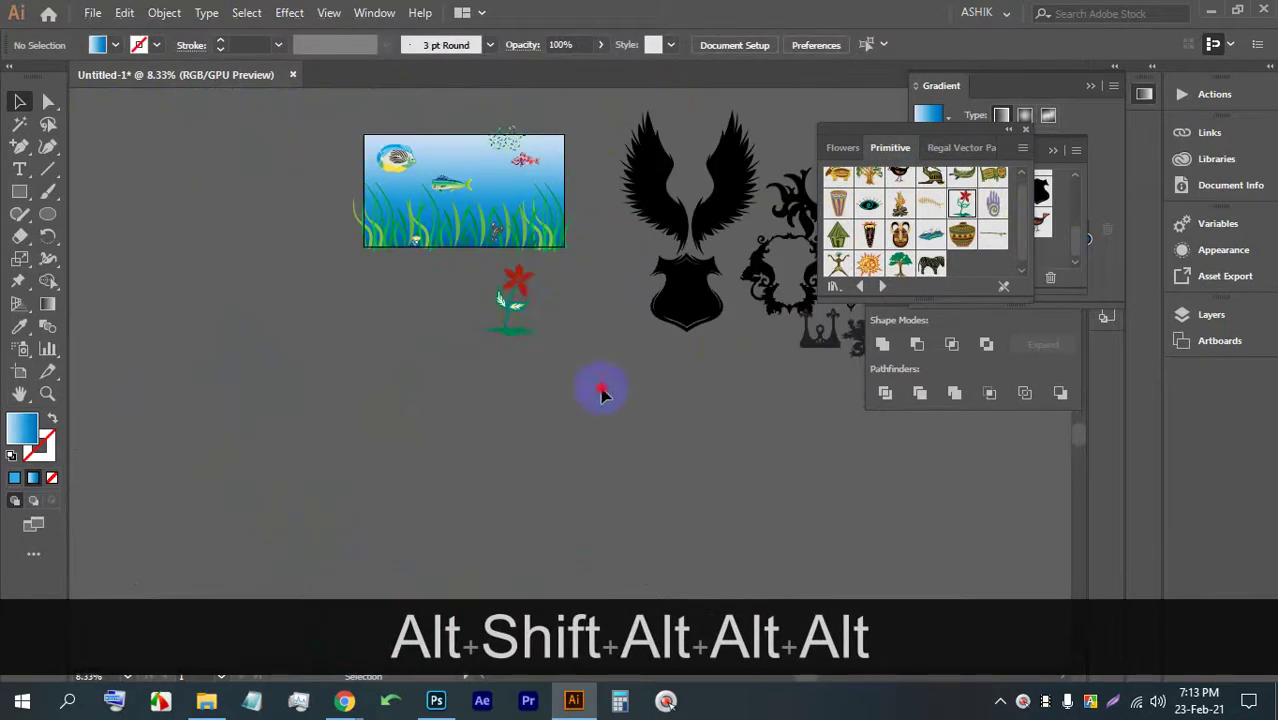
key("space")
left_click_drag(601, 393, 474, 343)
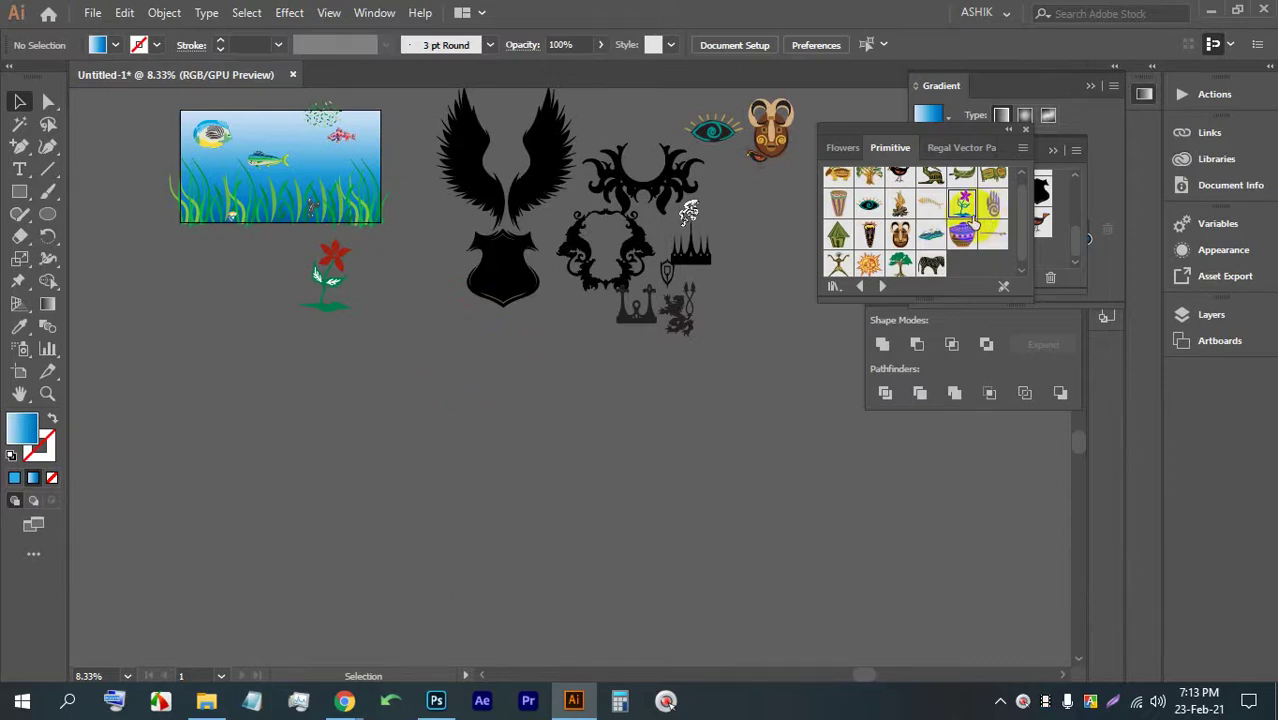
left_click_drag(418, 378, 556, 440)
- Switch to the Google Meet call in Chrome to check the participants, and return to Illustrator
left_click(344, 700)
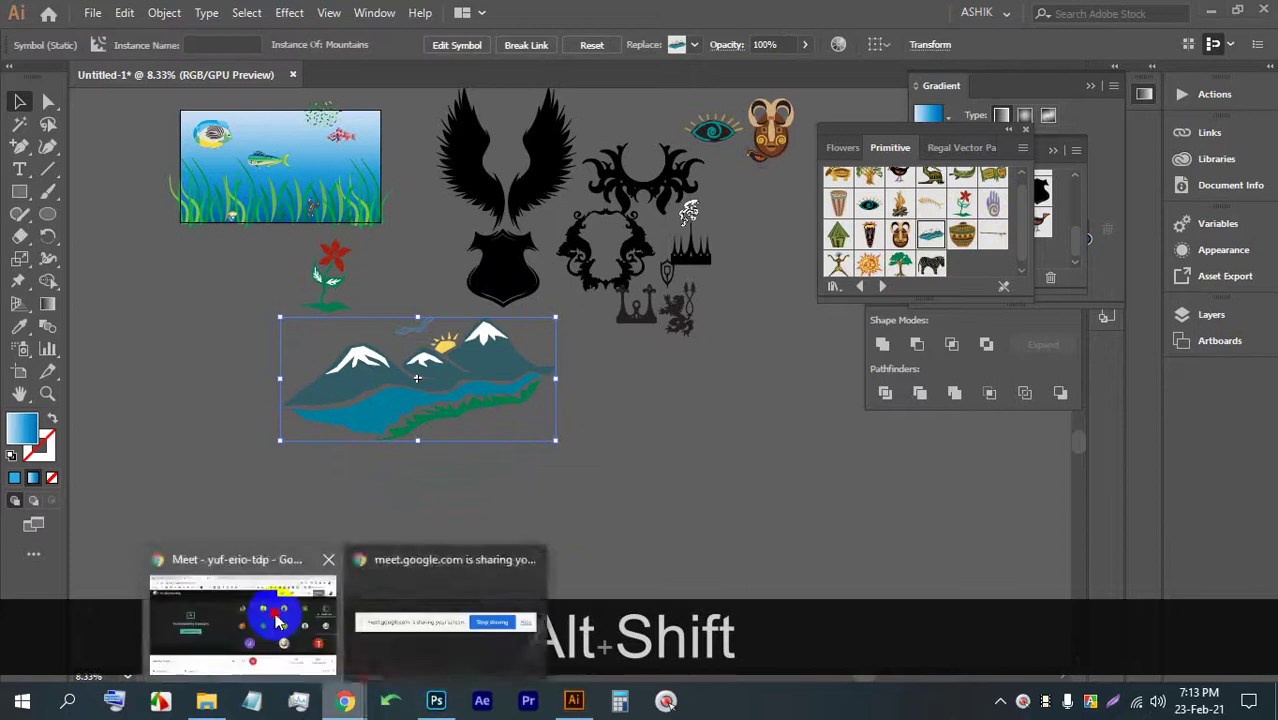
left_click(272, 608)
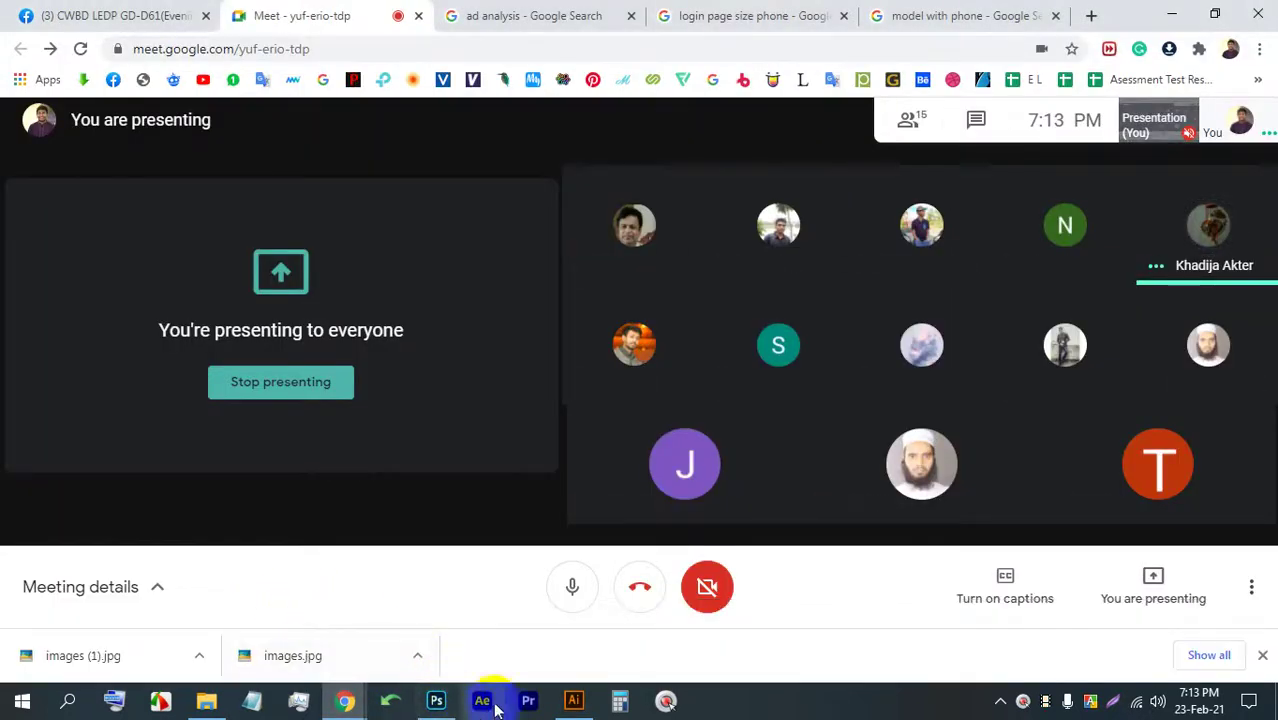
left_click(572, 700)
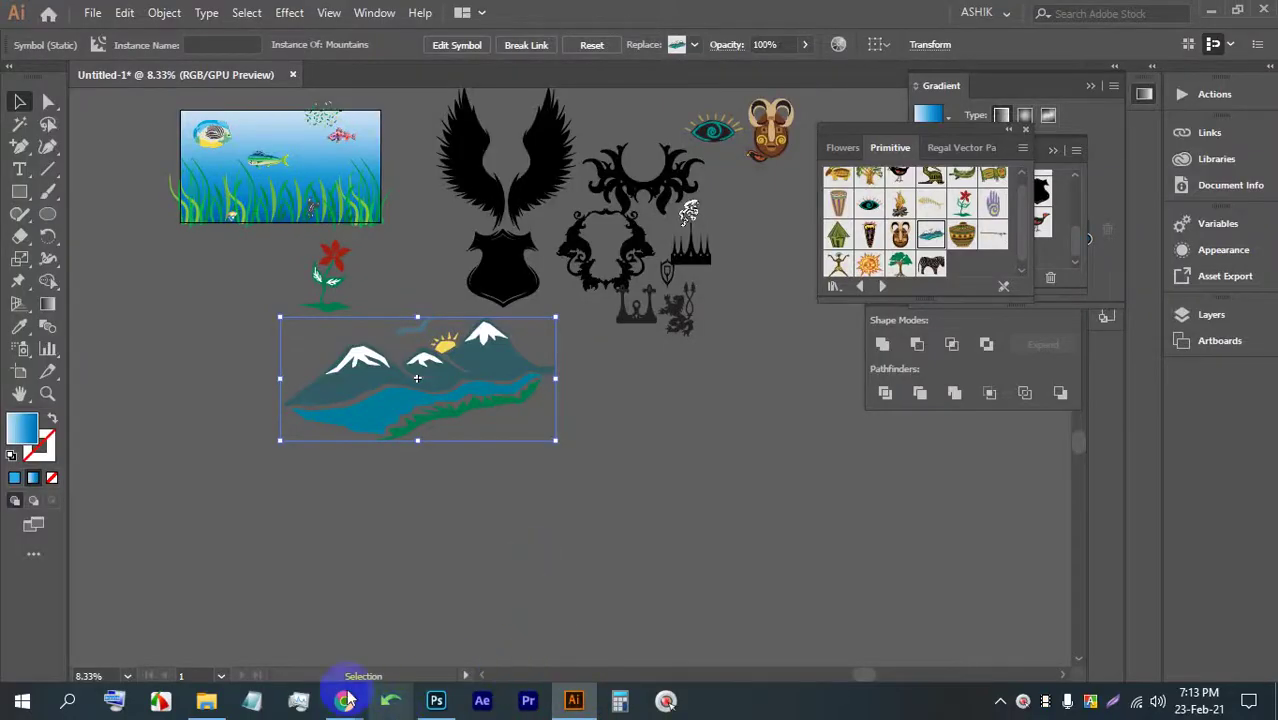
mouse_move(344, 693)
left_click(290, 610)
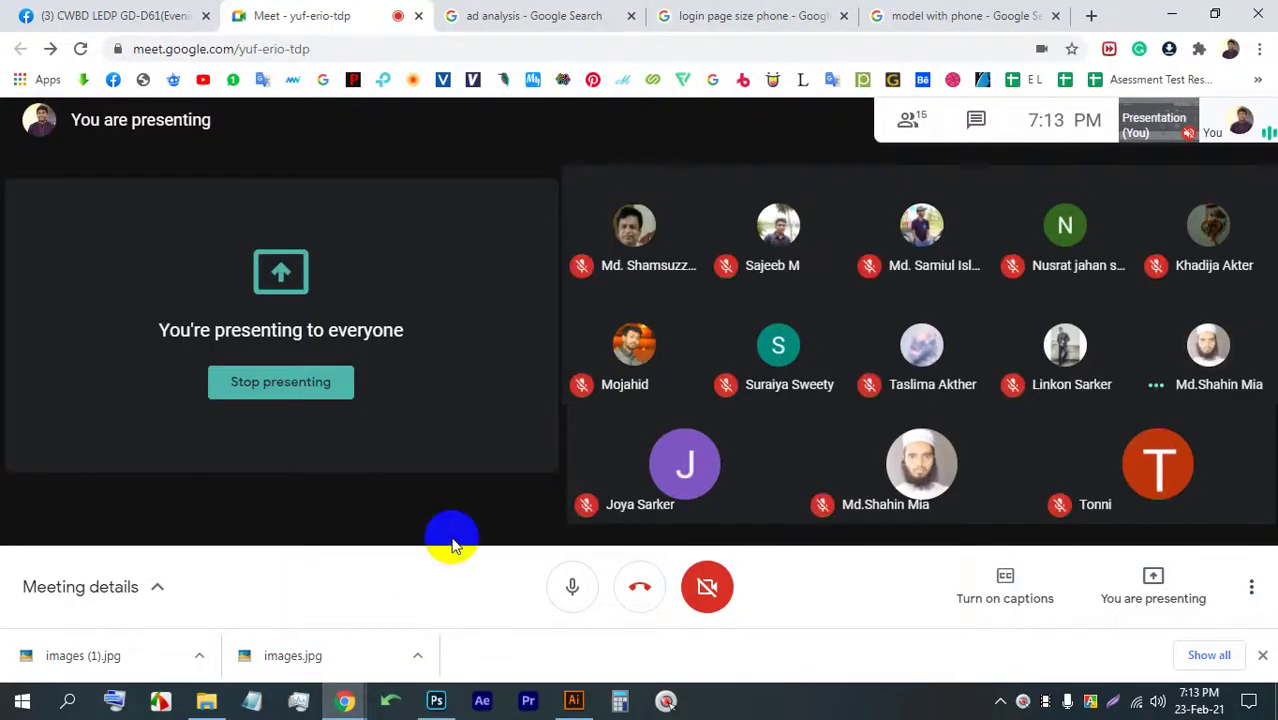
left_click(586, 703)
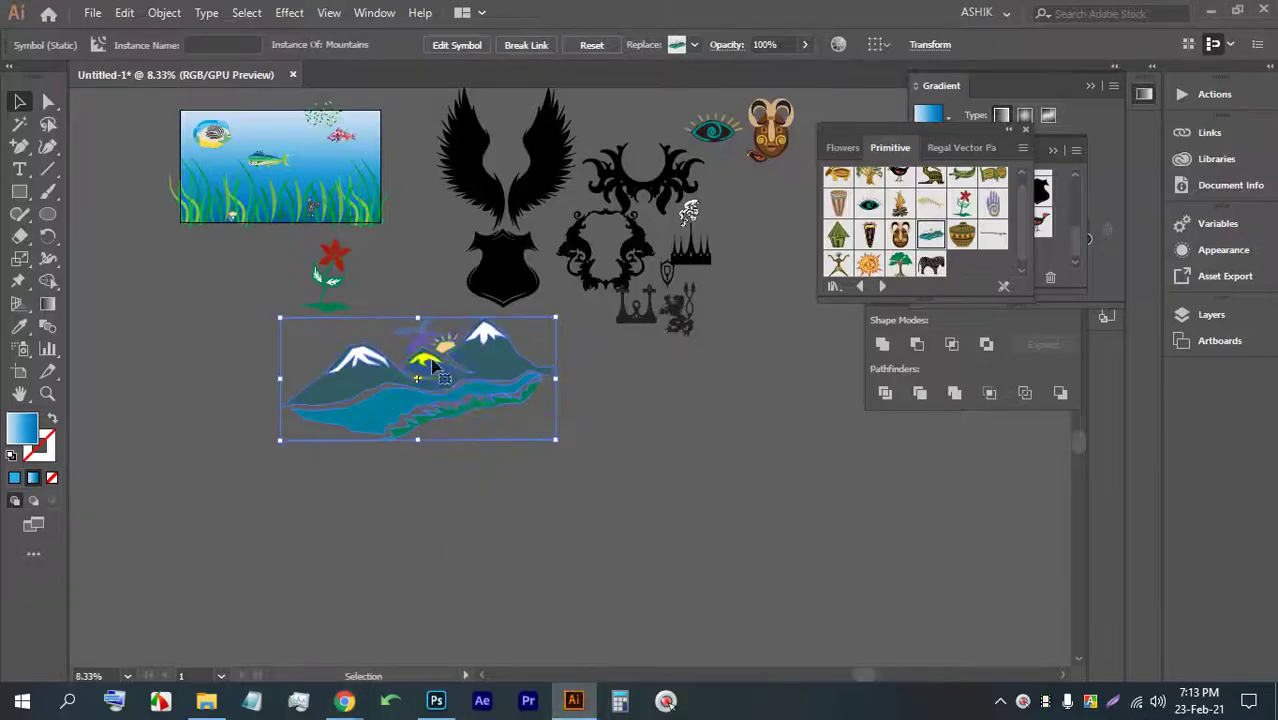
- Enlarge the Mountains symbol further below the flower and ornaments, and deselect everything
left_click_drag(554, 440, 648, 521)
scroll(428, 380, "down", 5)
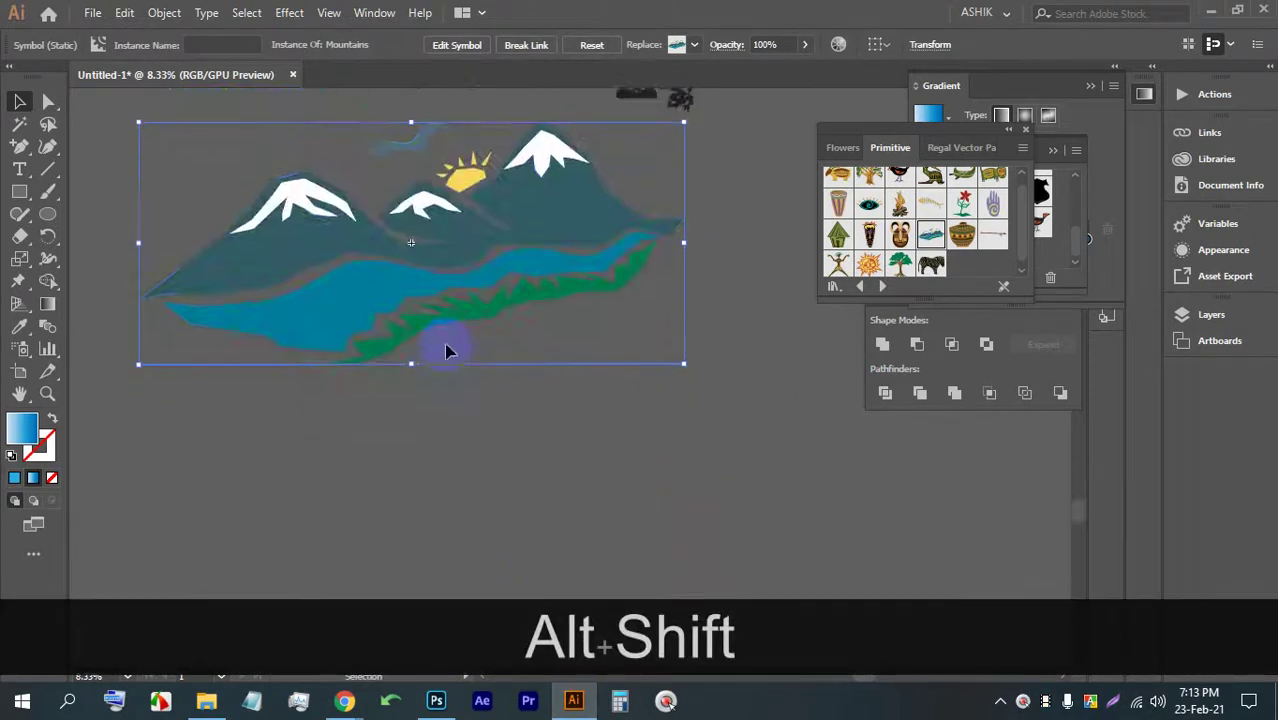
scroll(450, 350, "up", 3)
scroll(479, 342, "down", 3)
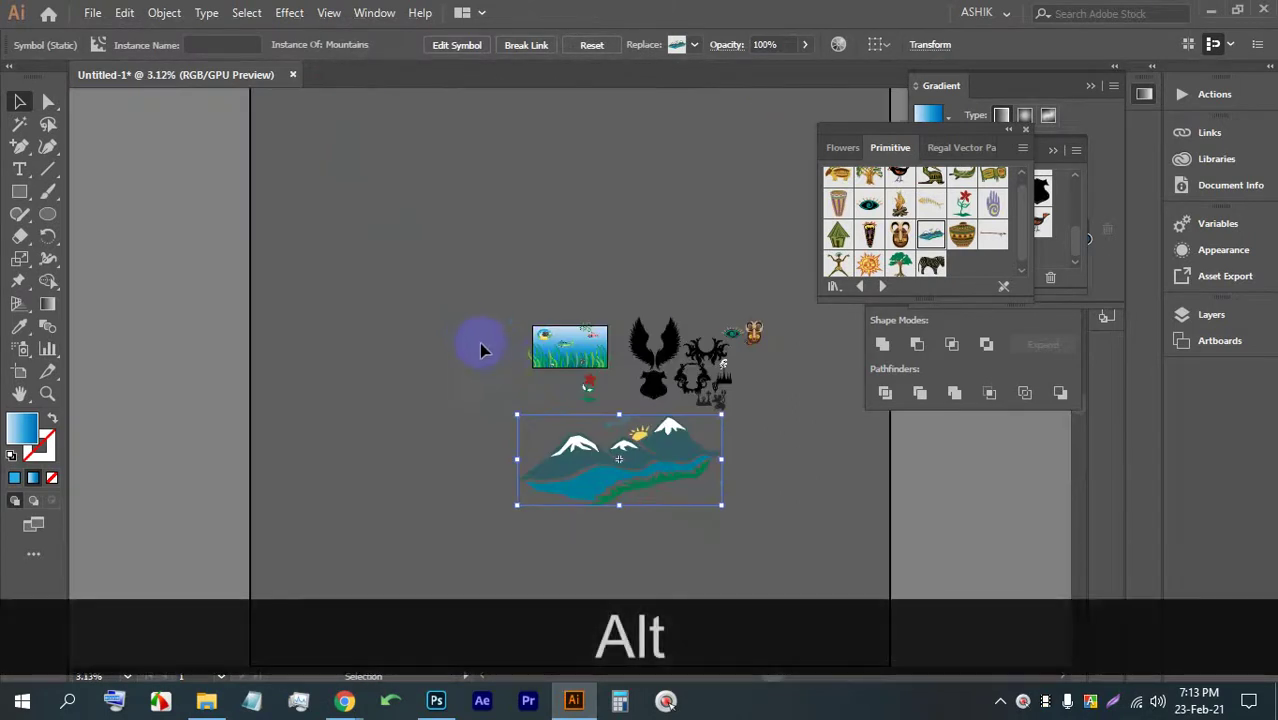
scroll(728, 440, "up", 2)
left_click_drag(728, 440, 542, 442)
left_click(693, 414)
left_click_drag(733, 516, 177, 285)
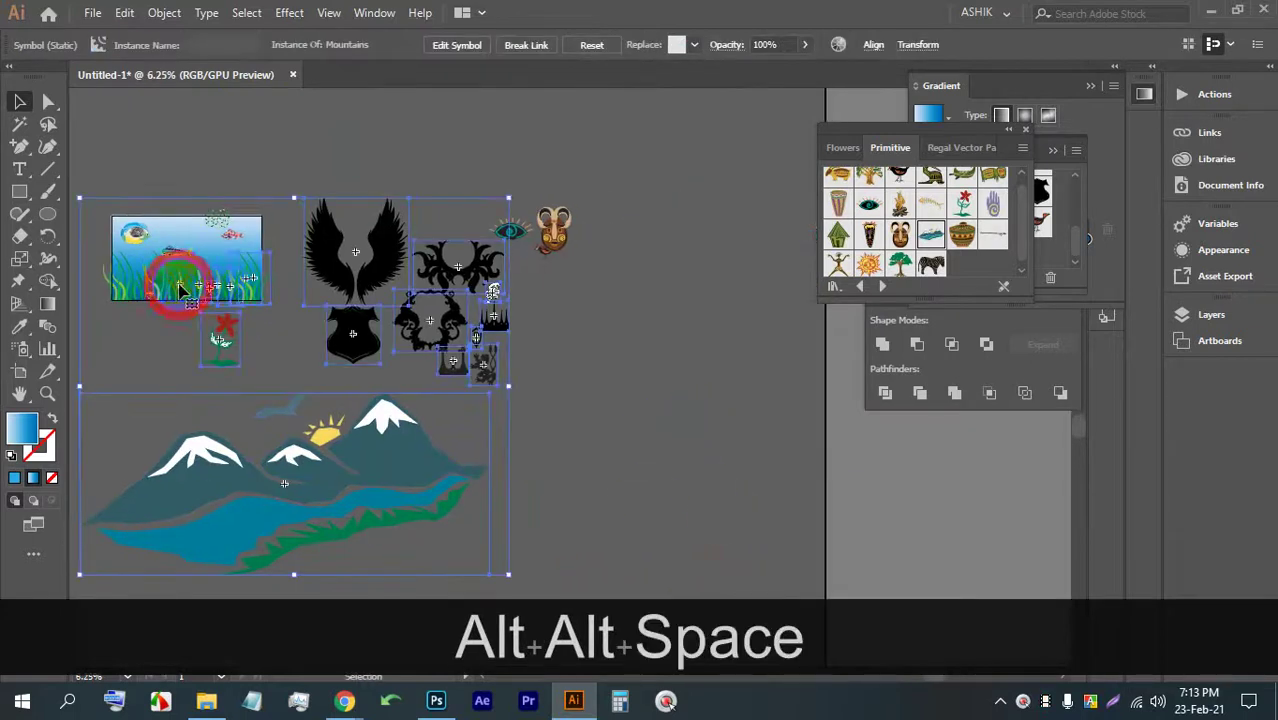
left_click_drag(385, 347, 481, 358)
left_click(685, 357)
scroll(688, 390, "down", 2)
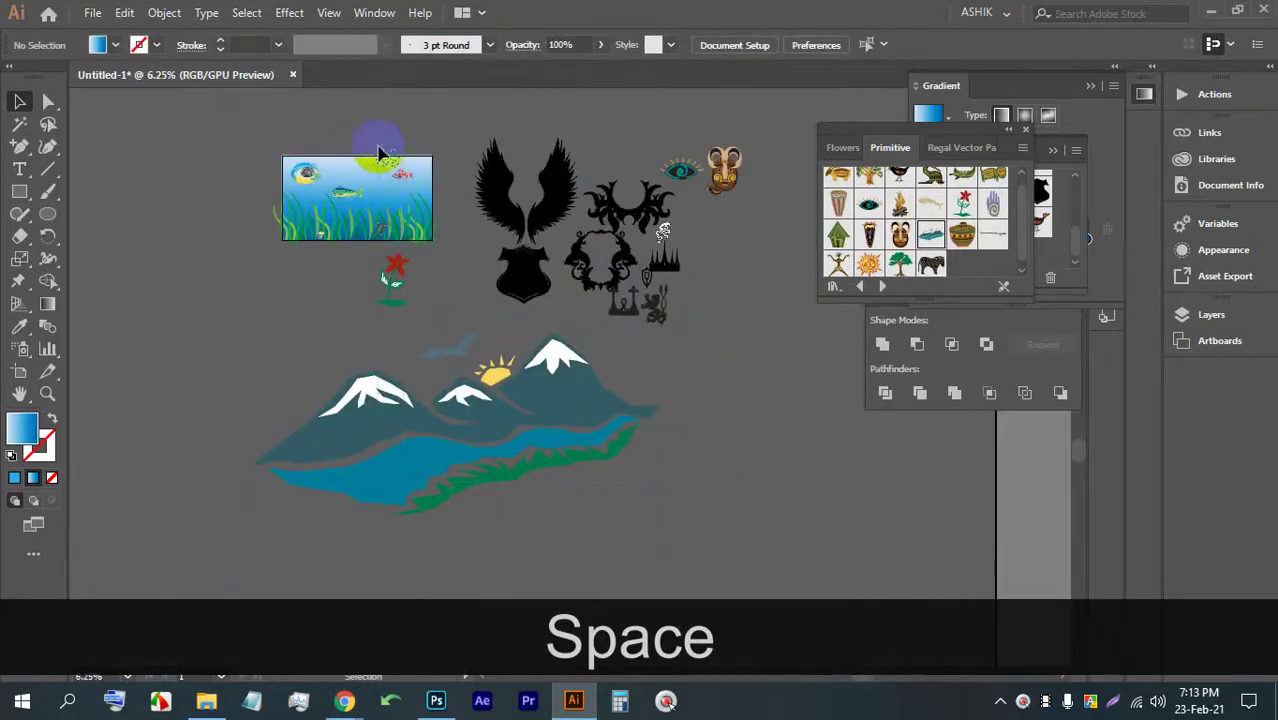
- Delete all placed symbols, unlock the locked objects and delete the rest of the underwater scene with its background
key("ctrl+a")
key("BackSpace")
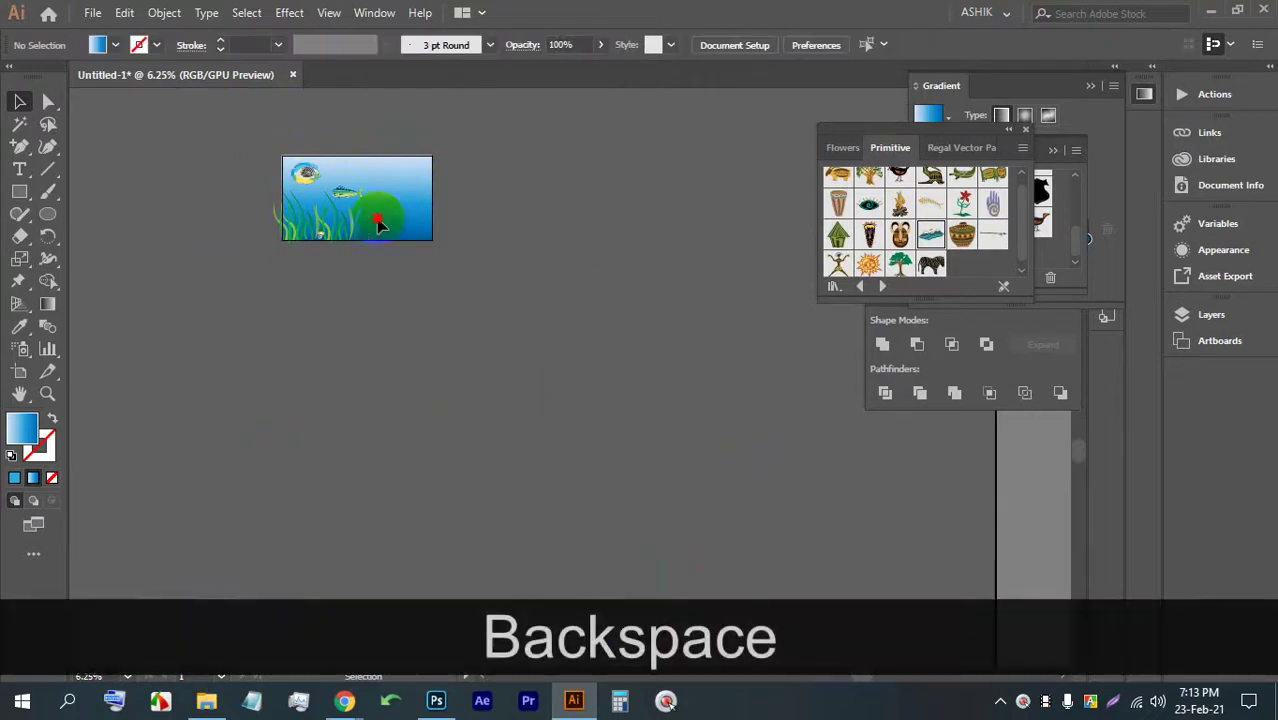
key("BackSpace")
key("ctrl+alt+2")
left_click(436, 251)
left_click(371, 180)
key("BackSpace")
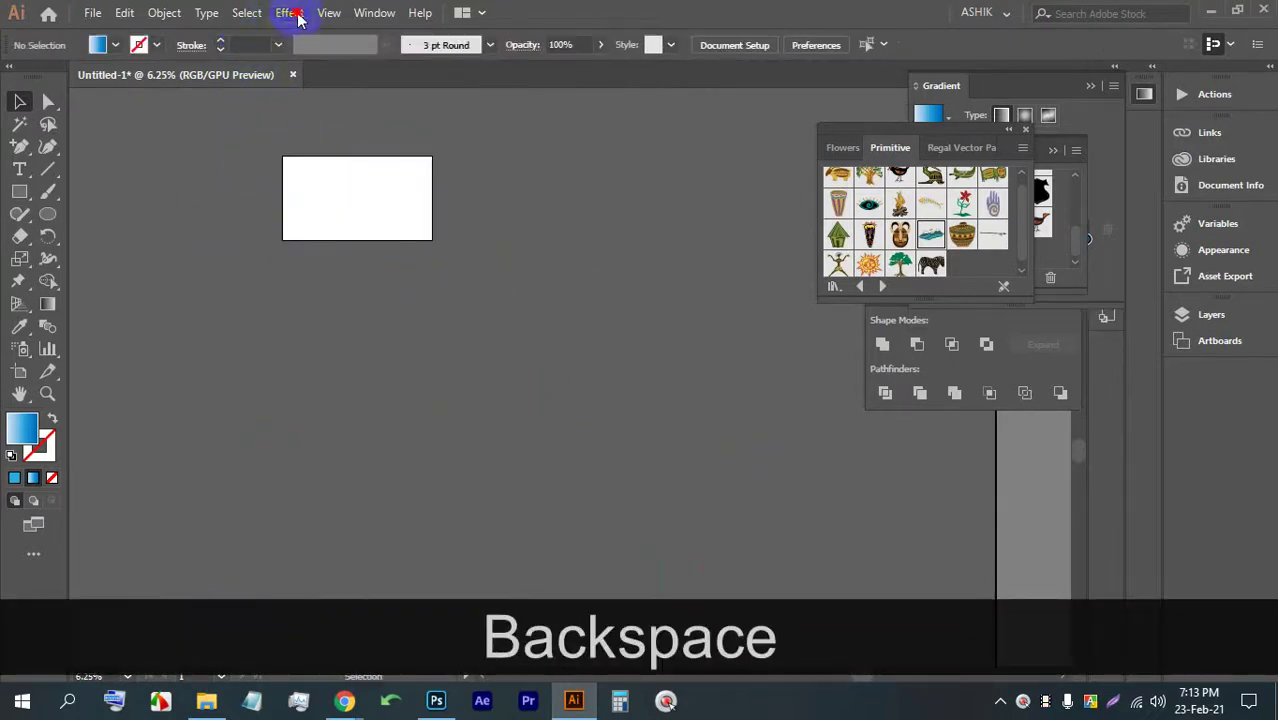
- Open the Sushi symbol library and place an enlarged Toro symbol to the right of the artboard
left_click(289, 12)
left_click(329, 12)
left_click(374, 12)
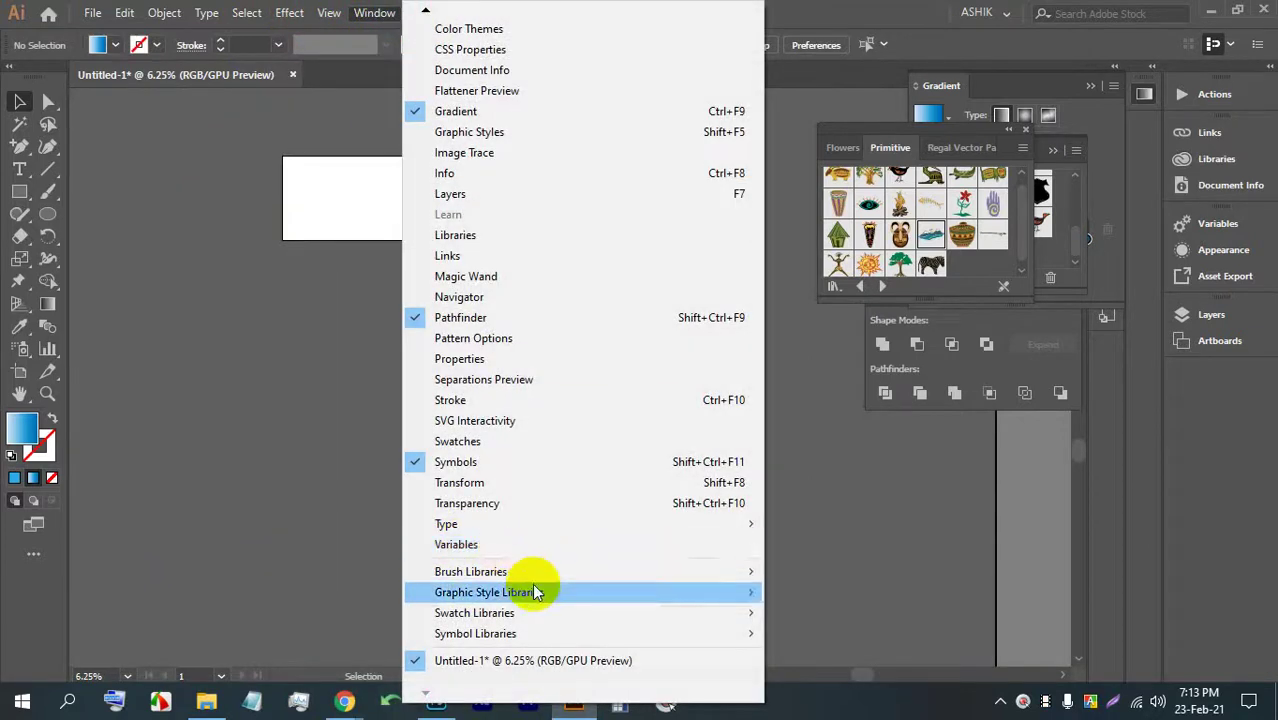
left_click(530, 637)
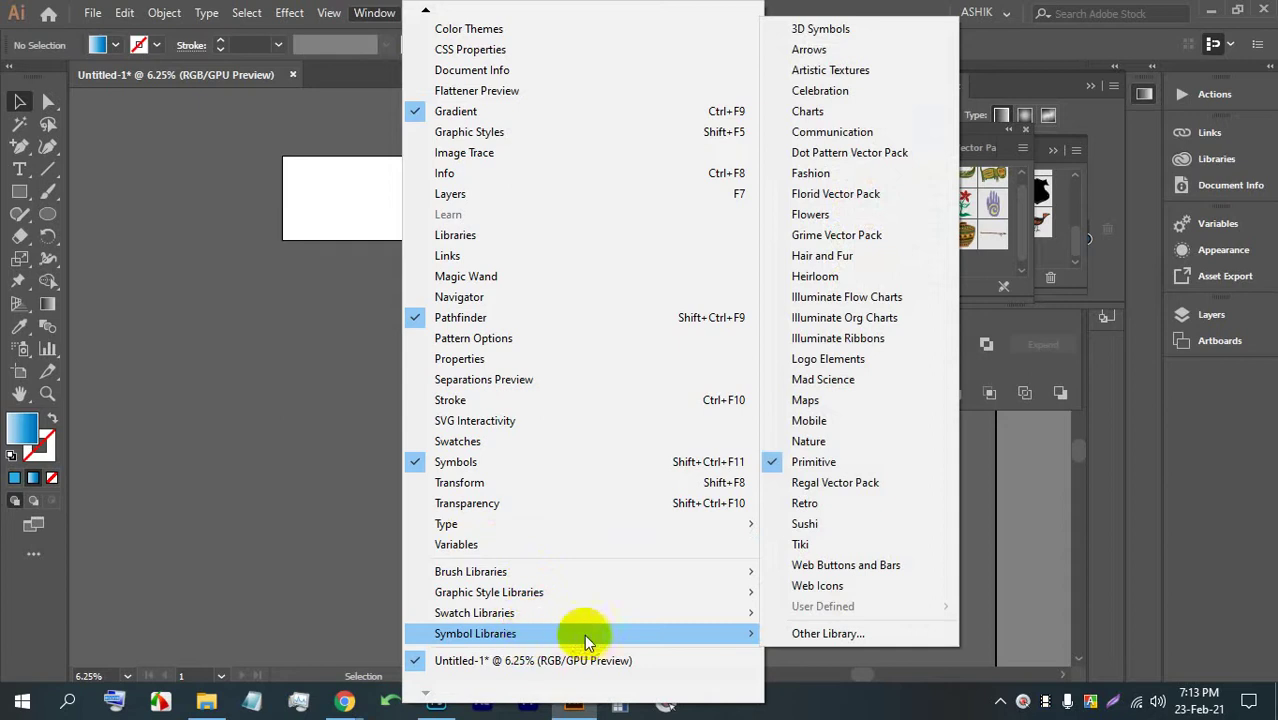
left_click(806, 521)
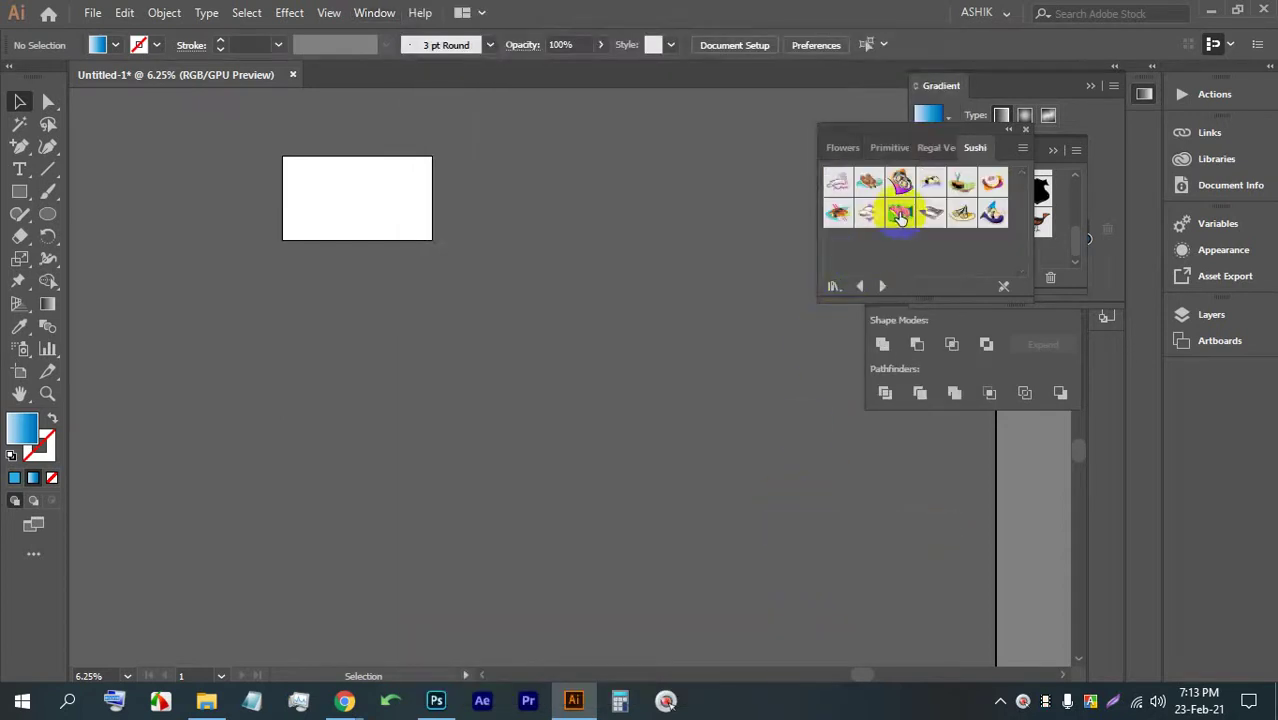
left_click_drag(543, 258, 728, 348)
scroll(588, 393, "up", 1)
left_click(747, 450)
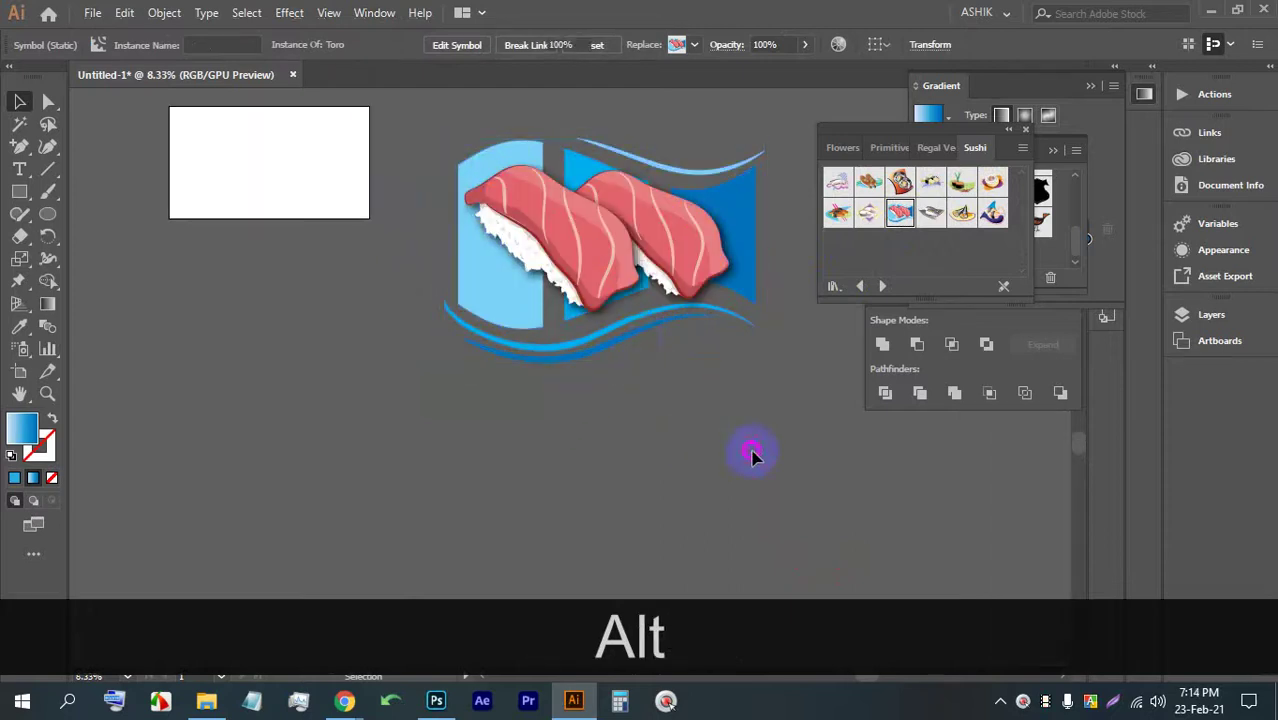
- Place an enlarged Futo symbol and move it to the left of the Toro sushi, overlapping the artboard
scroll(707, 291, "up", 3)
scroll(755, 210, "down", 3)
left_click_drag(413, 265, 542, 485)
left_click_drag(410, 287, 345, 257)
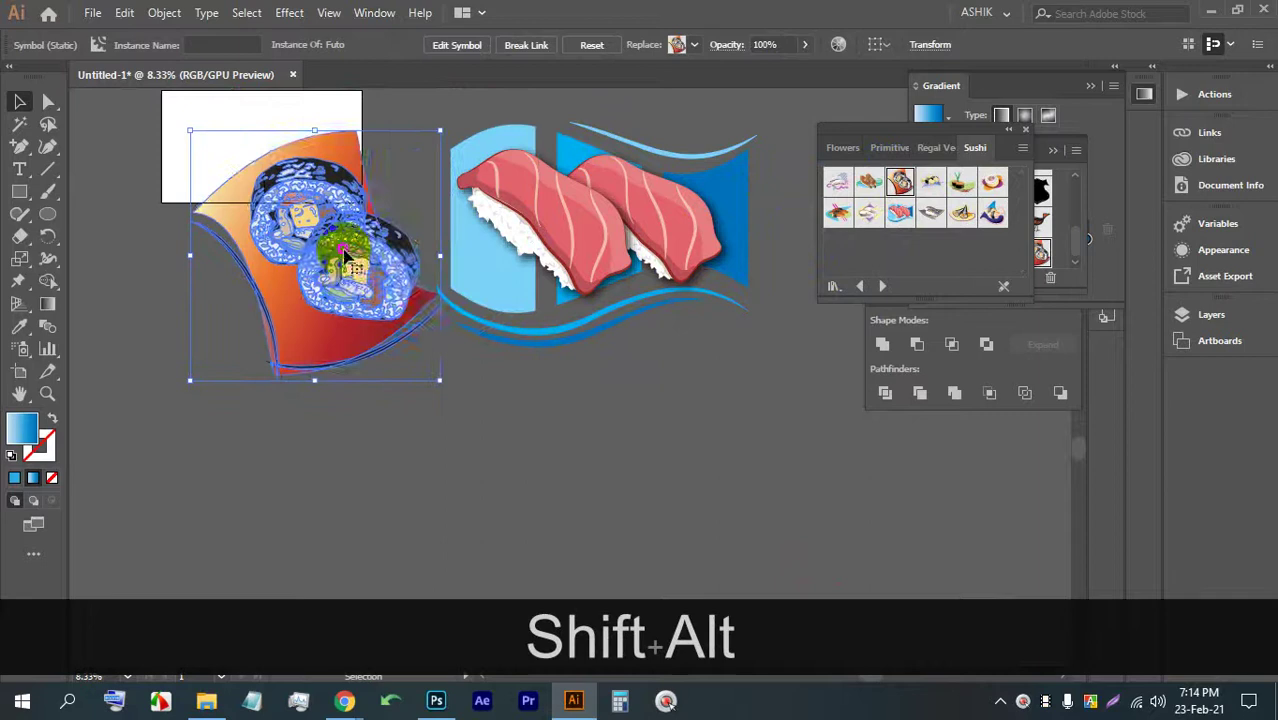
left_click(599, 442)
- Place an enlarged Unagi symbol below the Toro sushi, select it and delete it
left_click_drag(628, 455, 760, 520)
left_click(880, 525)
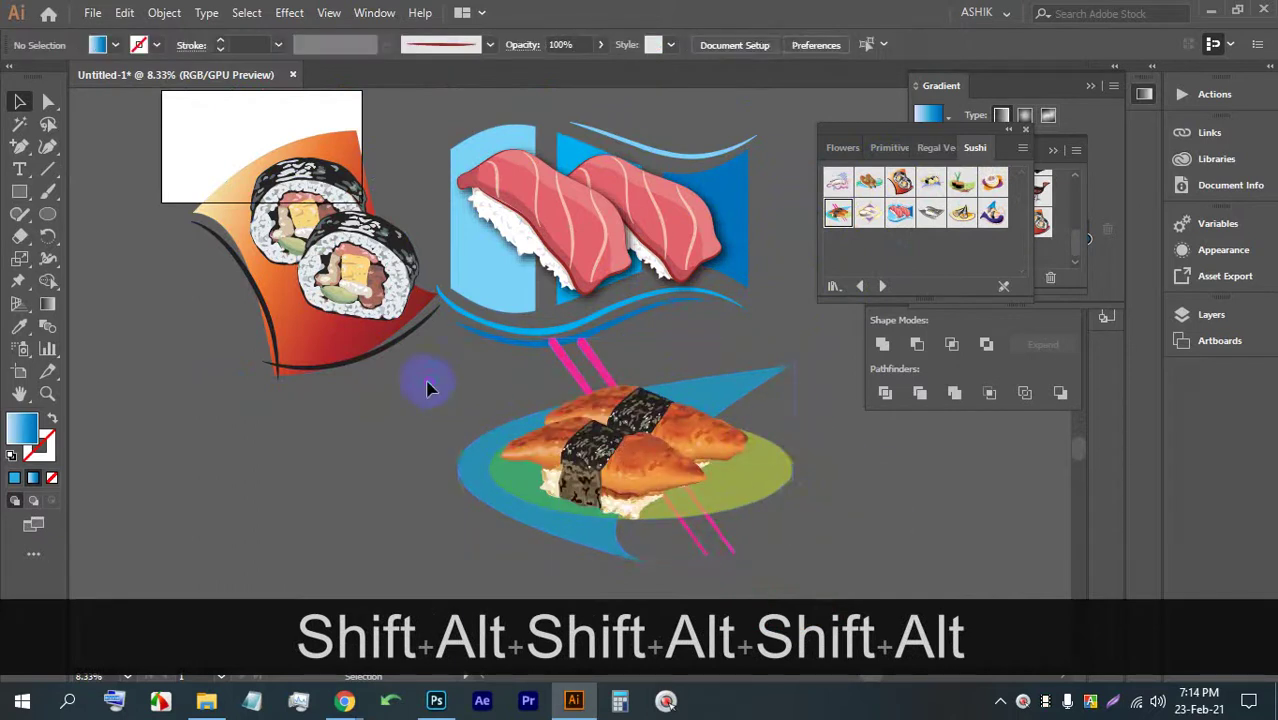
left_click(590, 409)
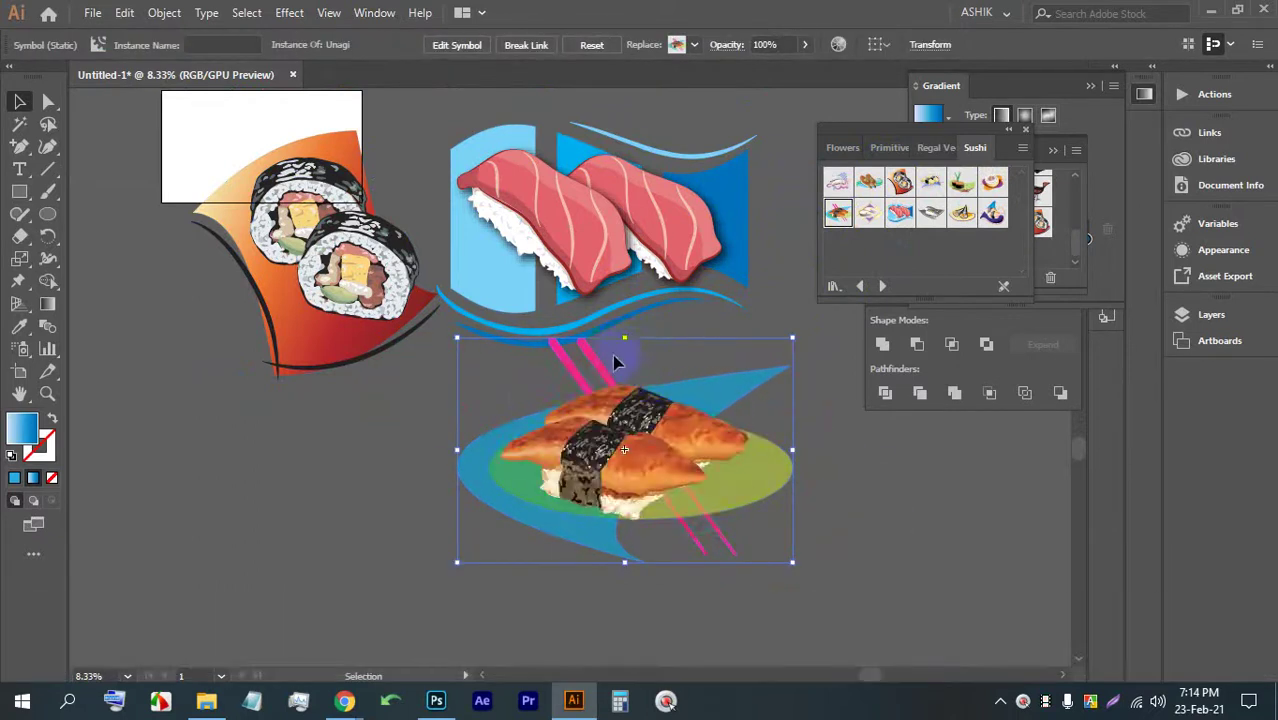
key("BackSpace")
key("BackSpace")
- Examine the Toro sushi illustration up close, including its backdrop shapes and the wavy lines beneath it
scroll(560, 205, "up", 1)
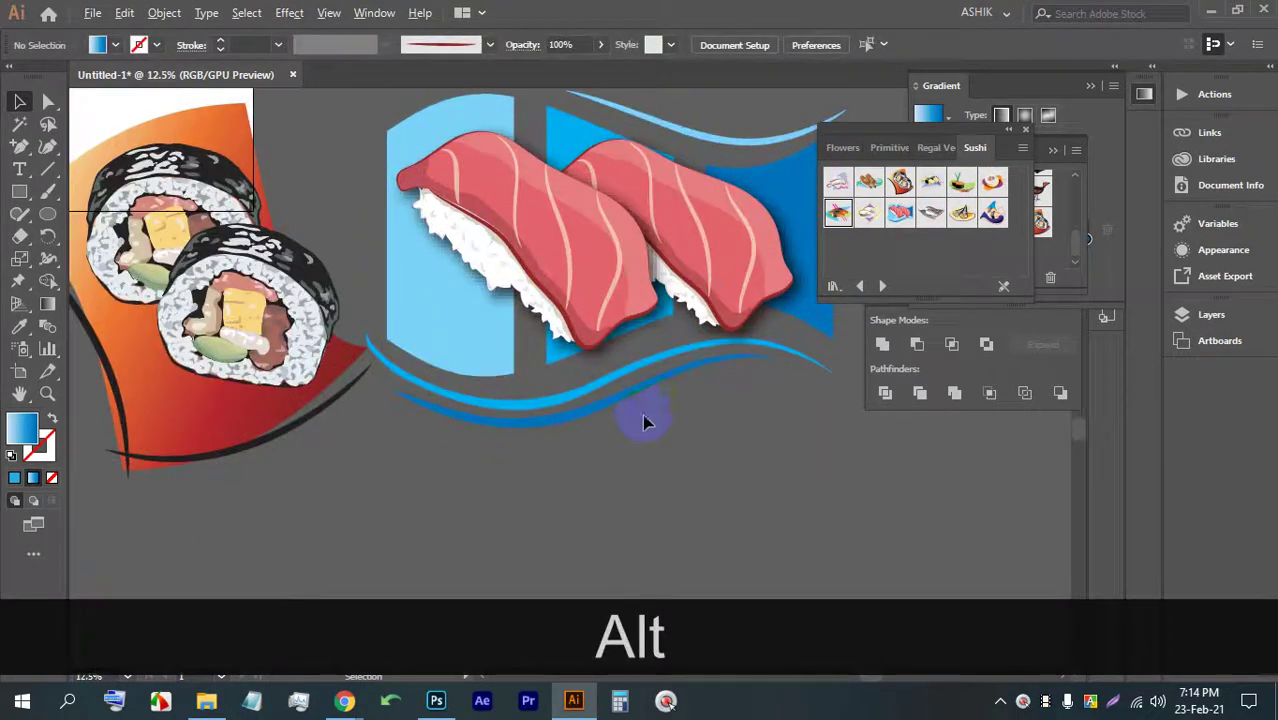
left_click_drag(643, 421, 553, 376)
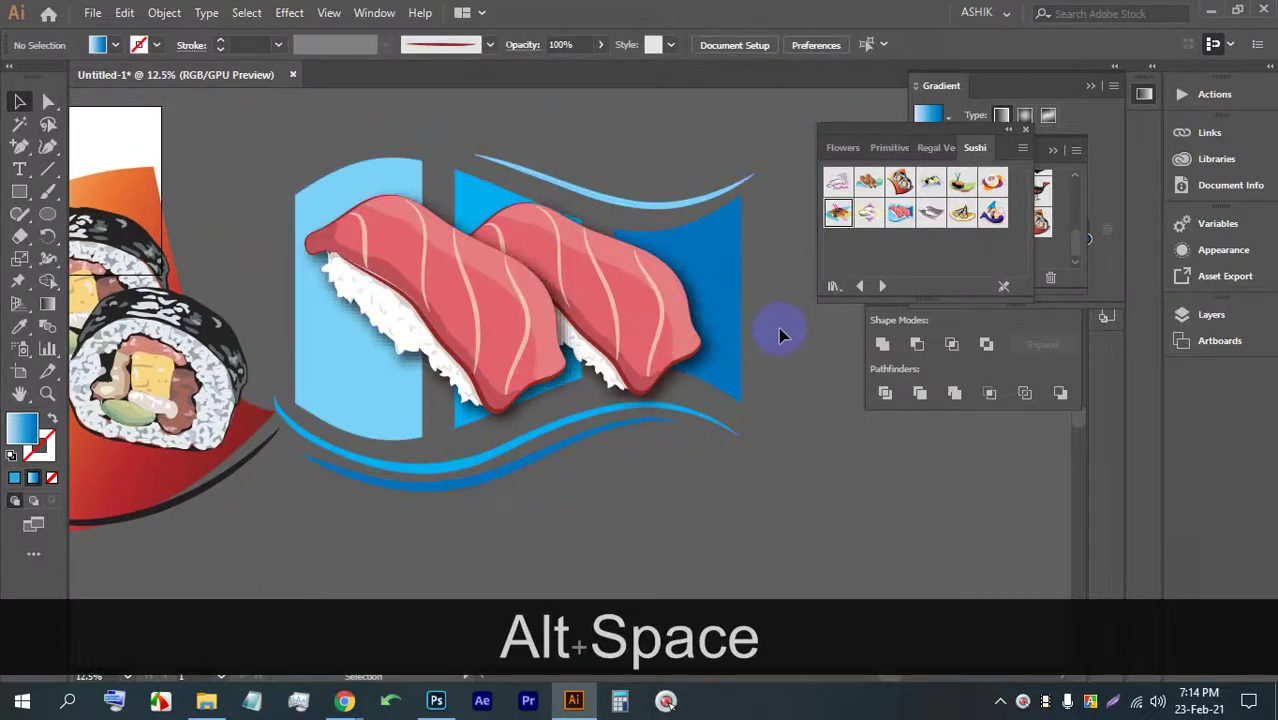
scroll(510, 270, "up", 1)
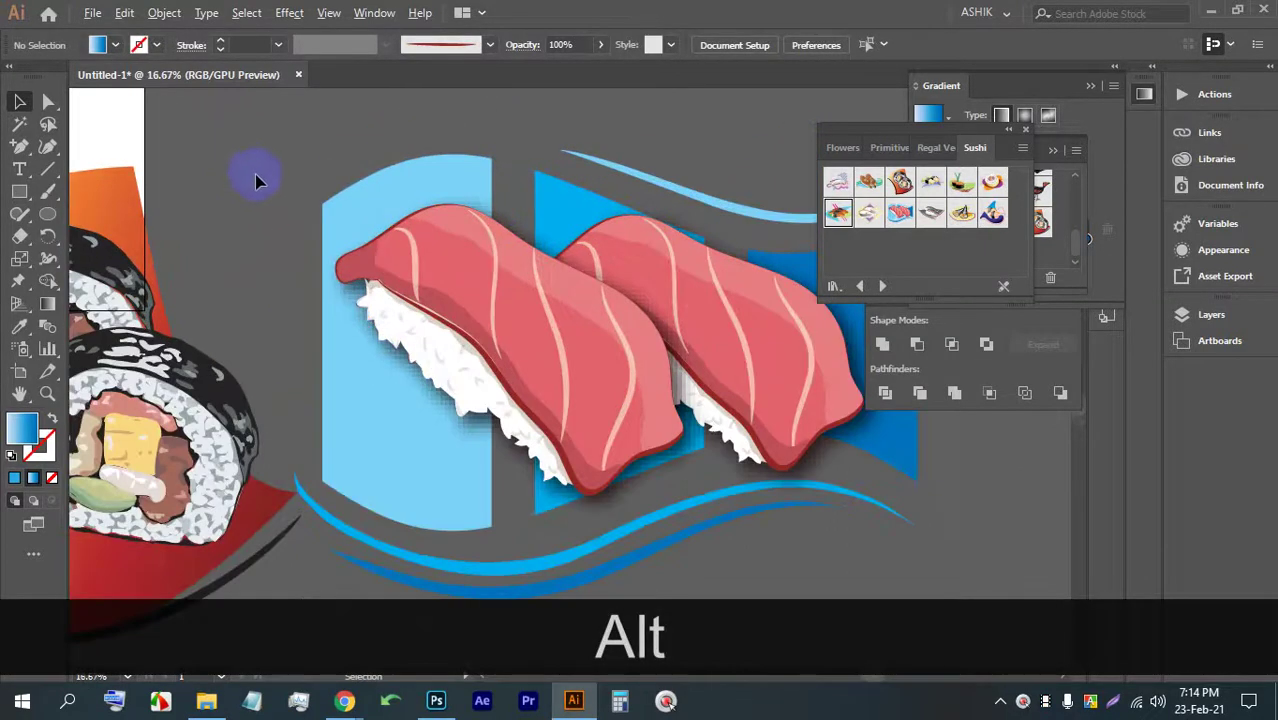
scroll(699, 428, "up", 2)
scroll(927, 508, "up", 1)
scroll(873, 485, "down", 3)
scroll(845, 465, "down", 2)
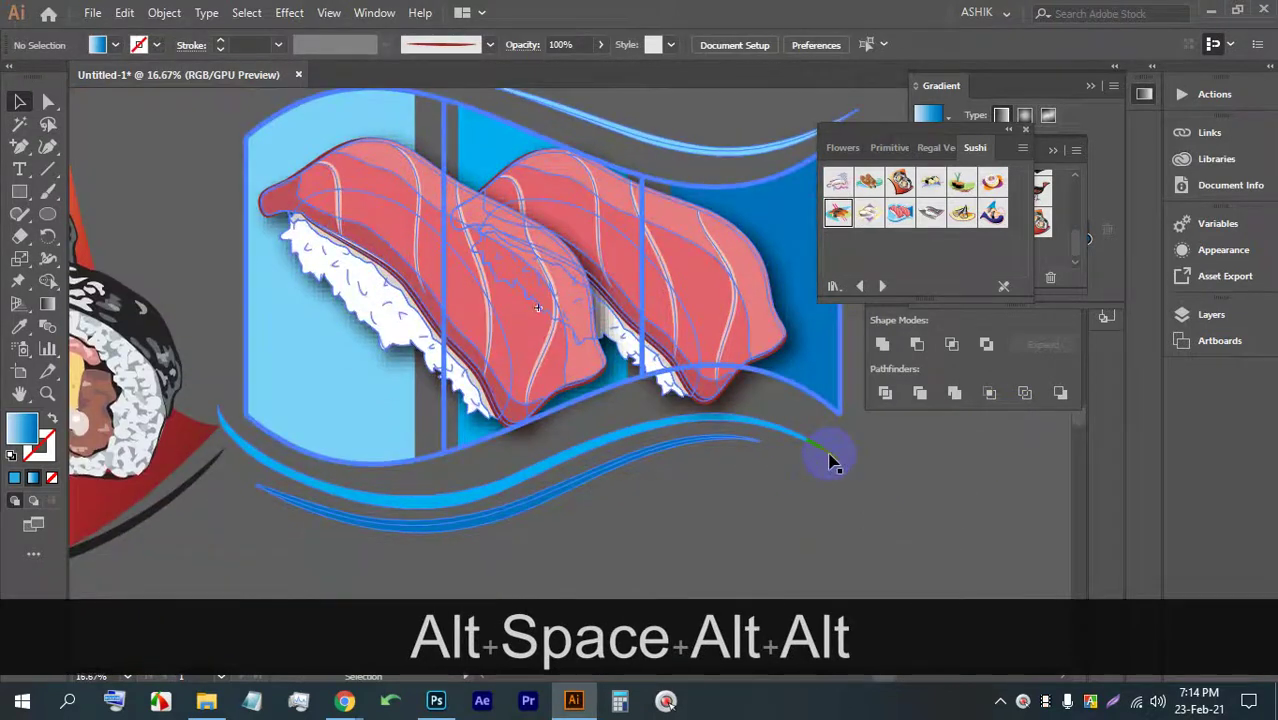
left_click_drag(442, 508, 522, 514)
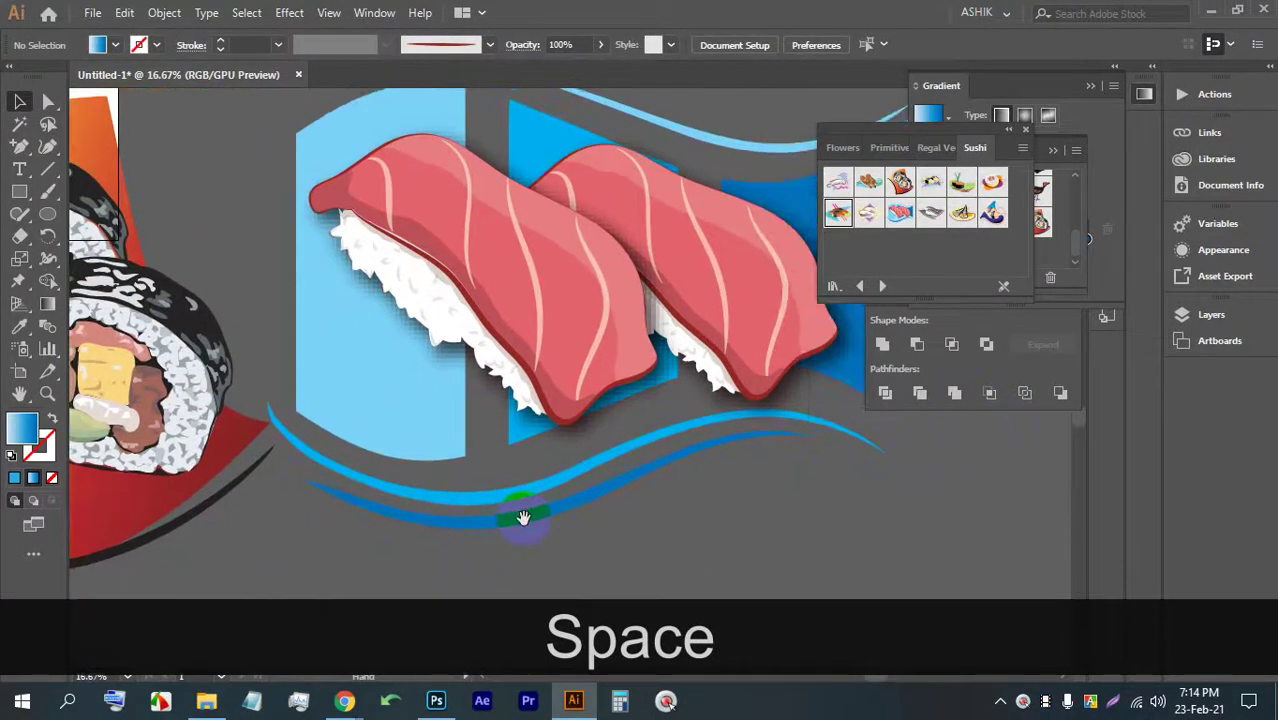
left_click_drag(815, 507, 724, 508)
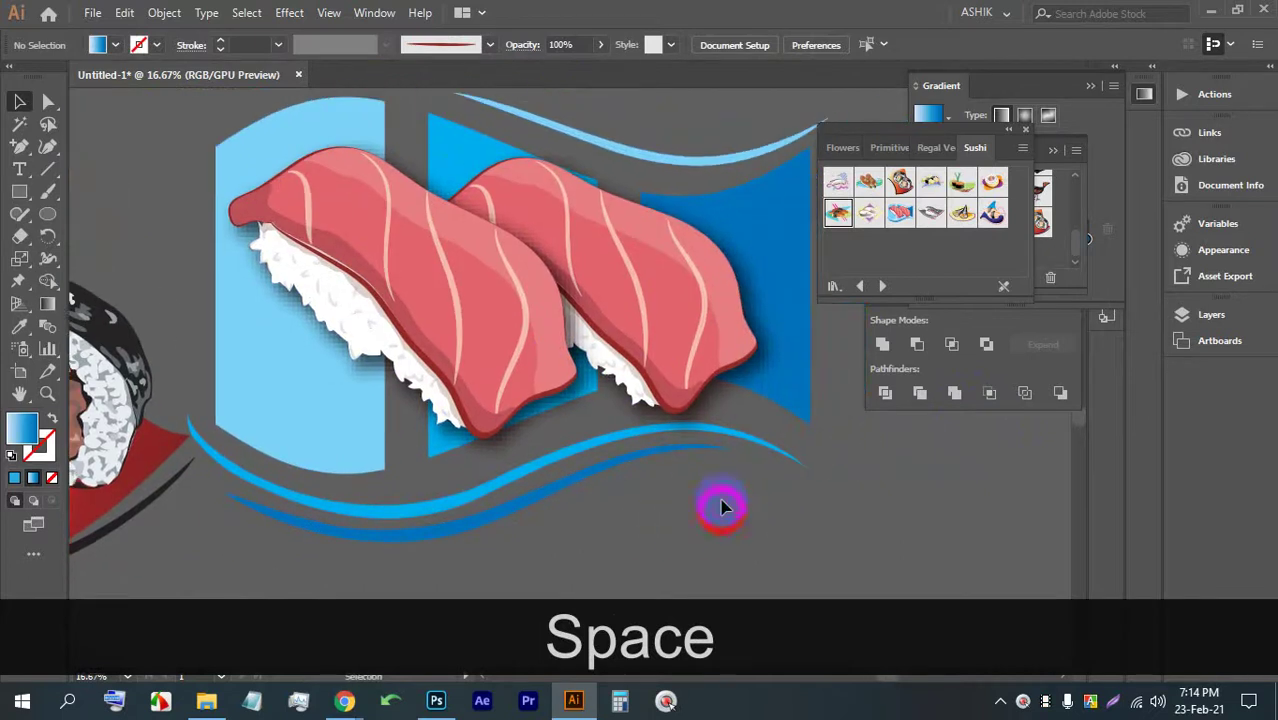
- Select the placed Toro and Futo sushi symbols together and delete them, leaving an empty artboard
left_click(418, 405)
scroll(613, 333, "down", 2)
left_click_drag(348, 433, 577, 437)
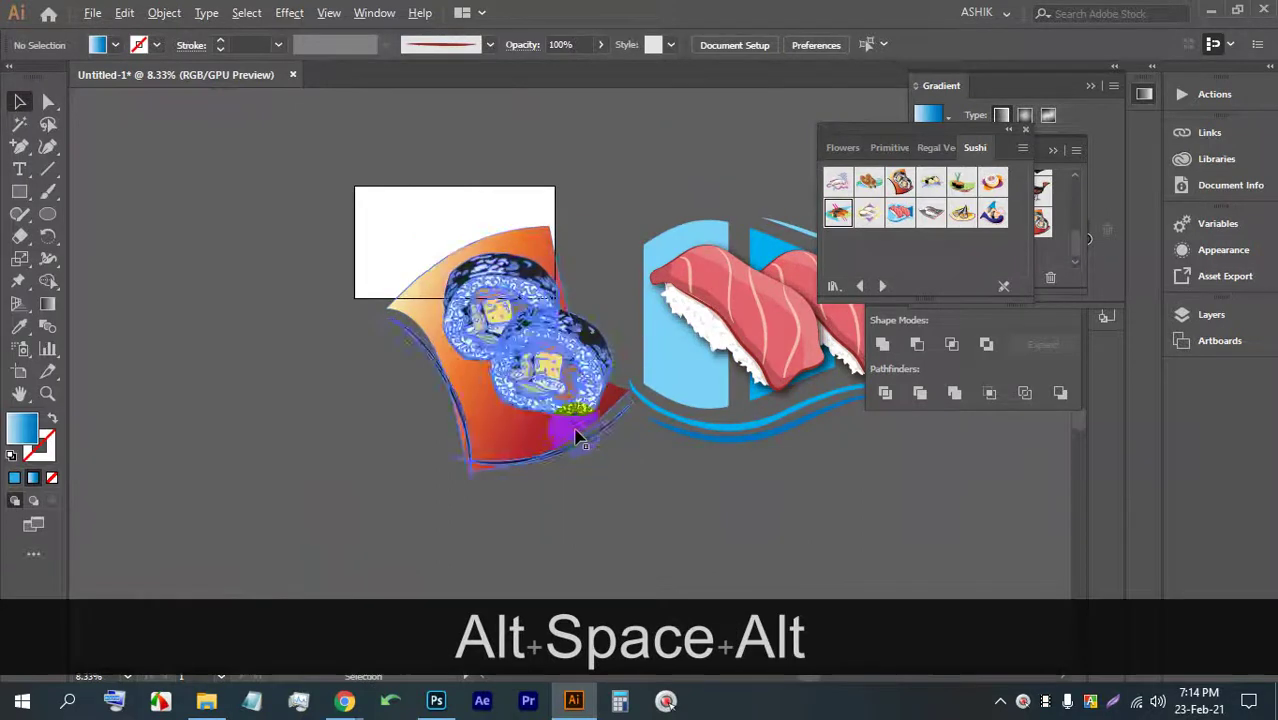
scroll(577, 437, "up", 2)
scroll(762, 508, "down", 2)
left_click_drag(762, 508, 797, 435)
left_click_drag(418, 262, 590, 371)
left_click(684, 538)
left_click_drag(485, 163, 577, 358)
left_click(689, 479)
left_click_drag(689, 479, 492, 222)
key("BackSpace")
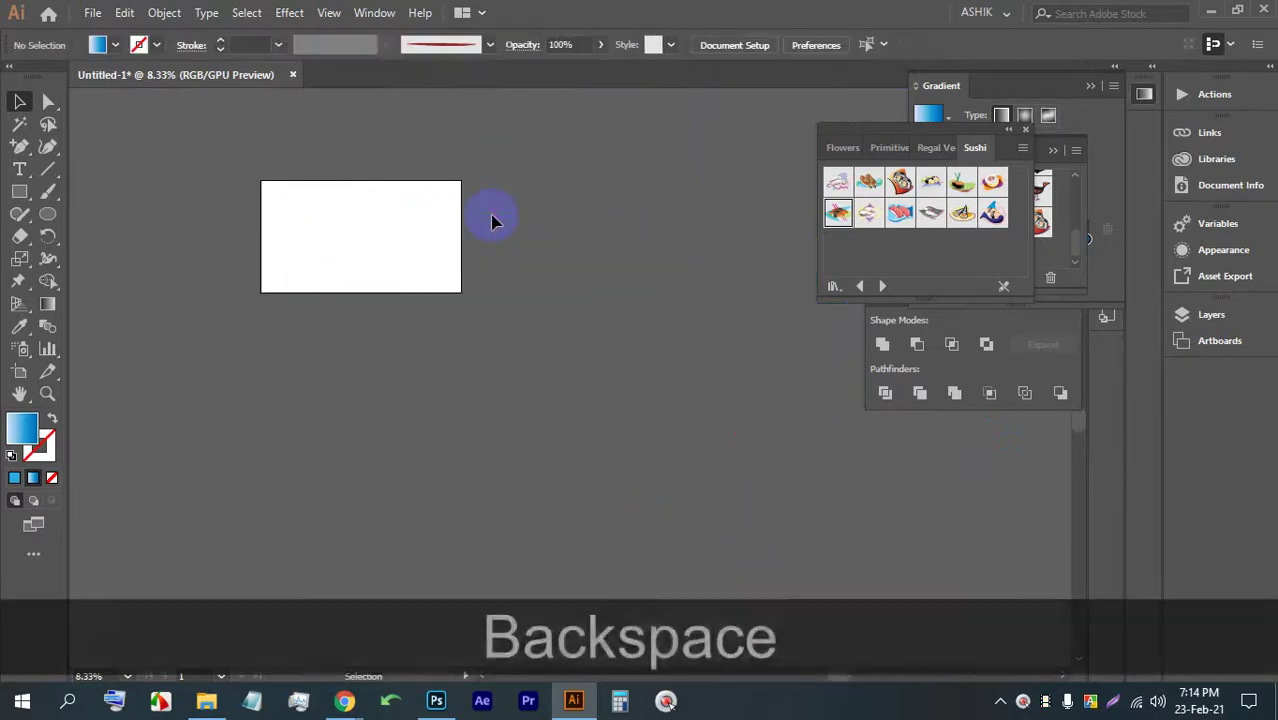
scroll(334, 146, "up", 4)
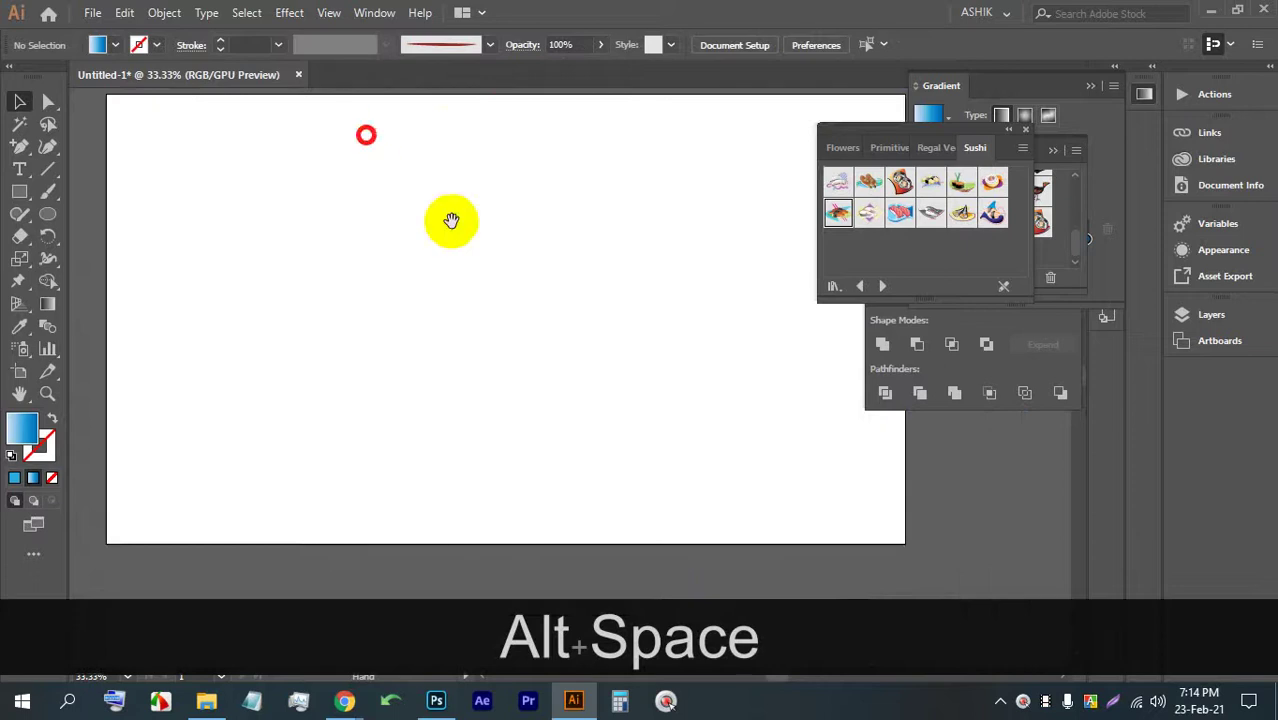
- Switch to File Explorer and open Screenshot_26.png from today's files in the Downloads folder
left_click(436, 700)
mouse_move(344, 700)
left_click(262, 645)
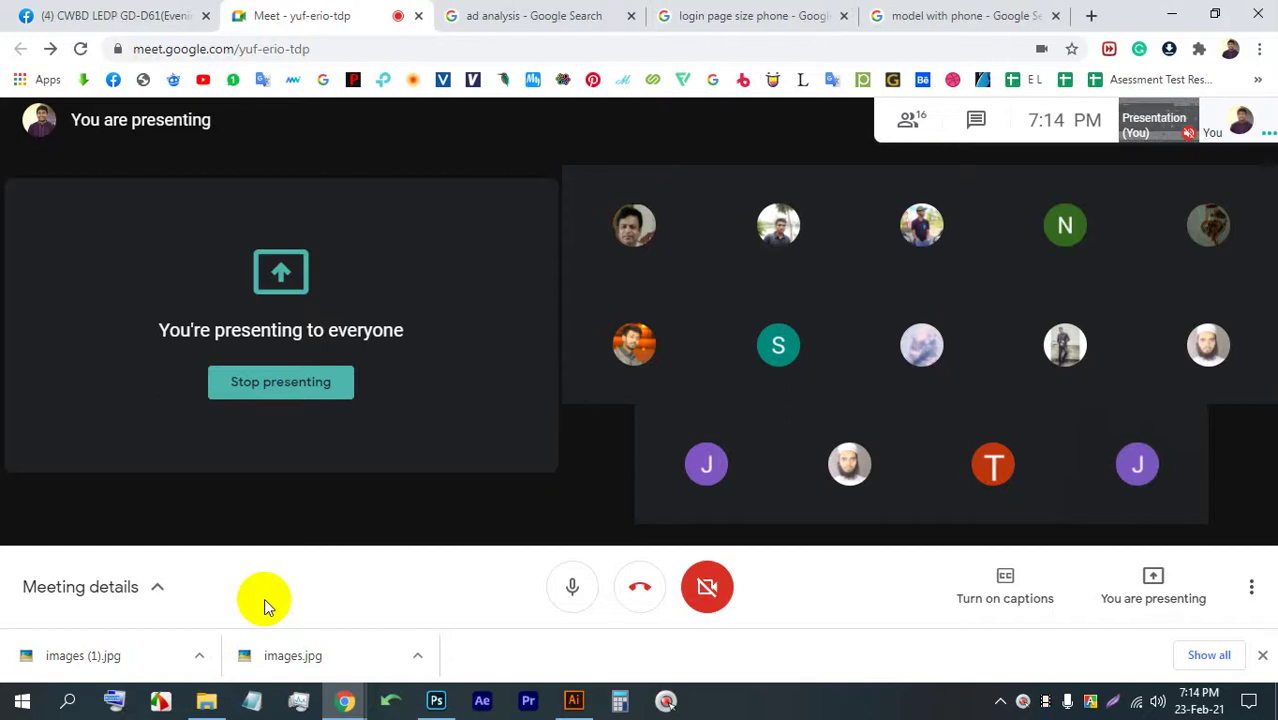
mouse_move(186, 708)
left_click(205, 630)
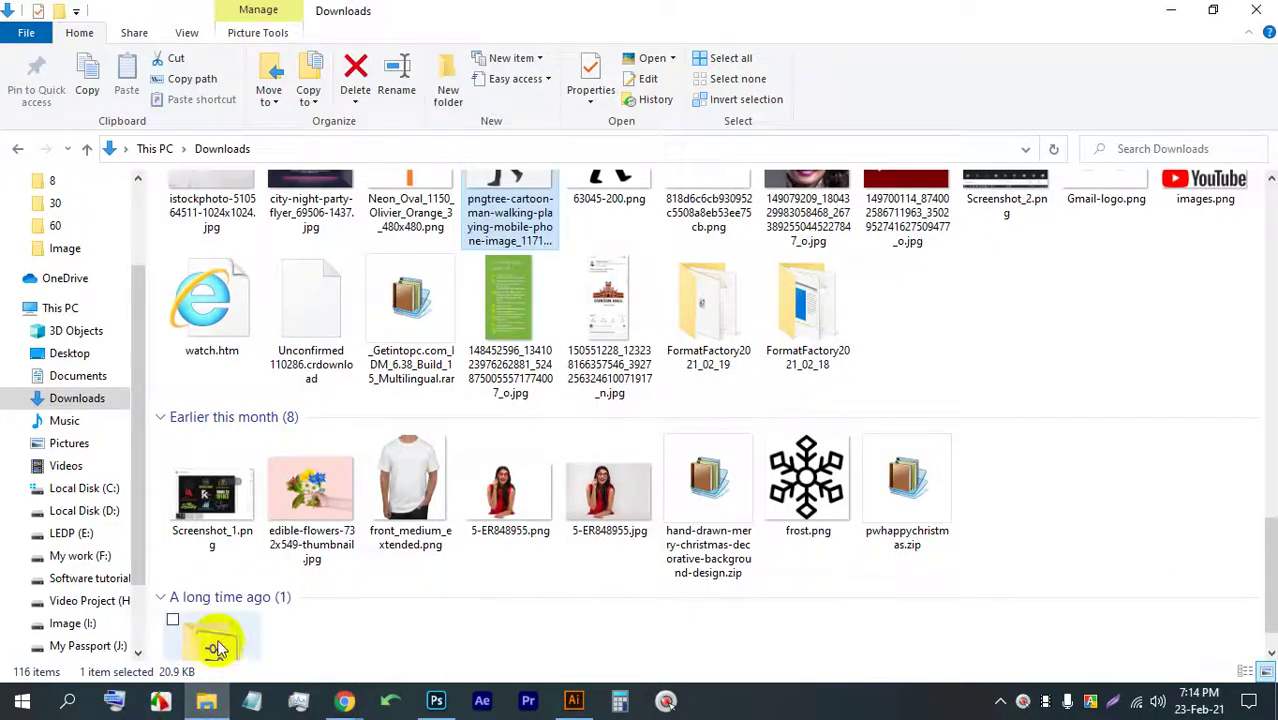
scroll(280, 360, "up", 5)
scroll(274, 350, "up", 15)
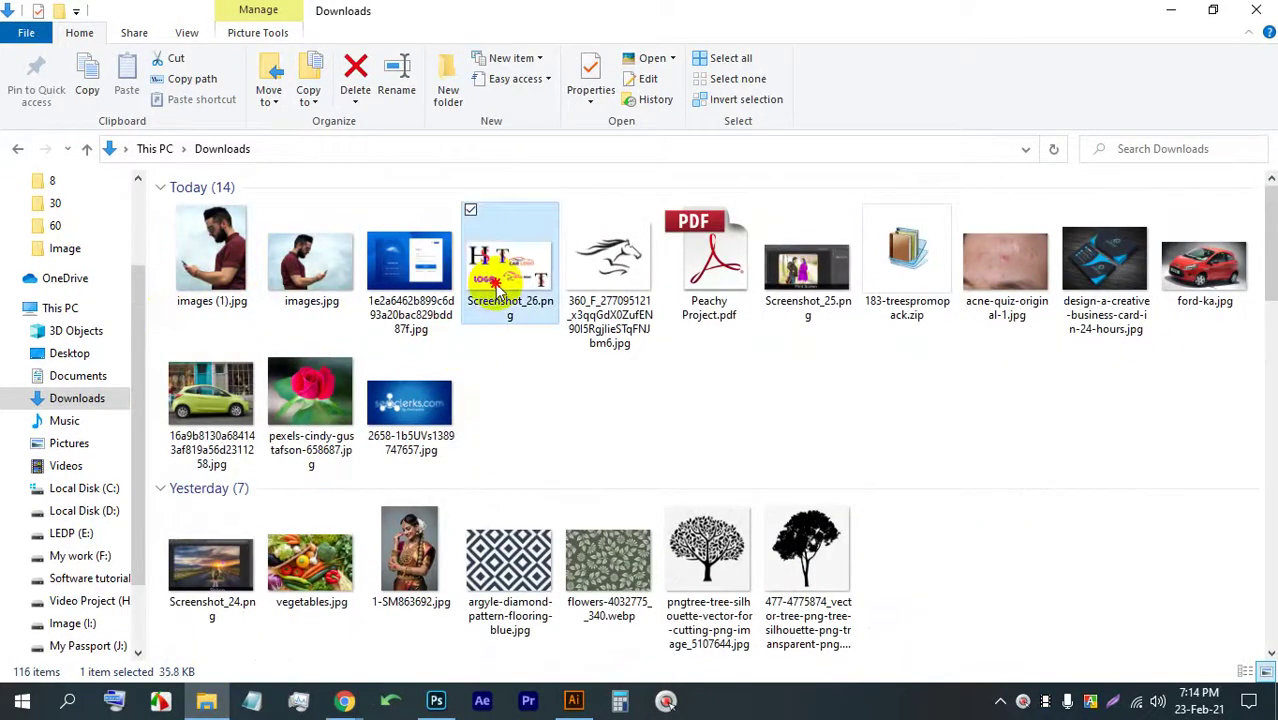
double_click(495, 268)
- Examine the interlaced H and S letter logo in the image up close, and close the image viewer
scroll(573, 268, "up", 8)
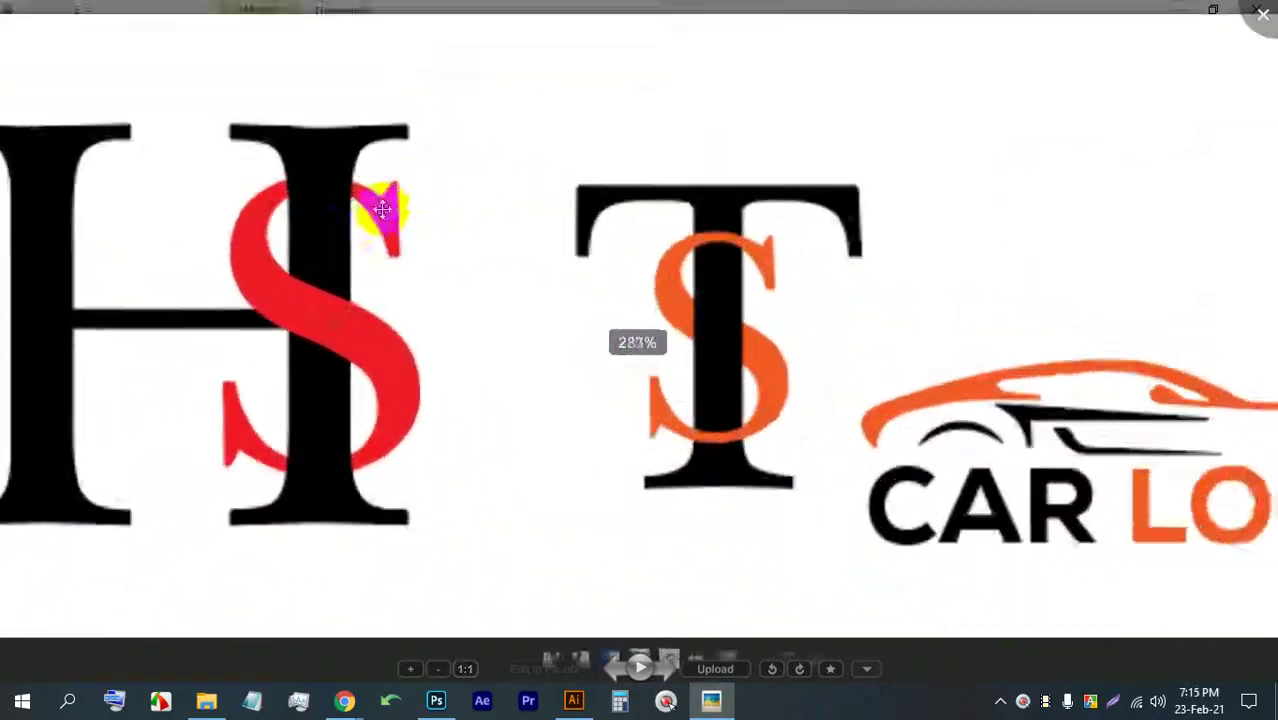
scroll(484, 220, "up", 1)
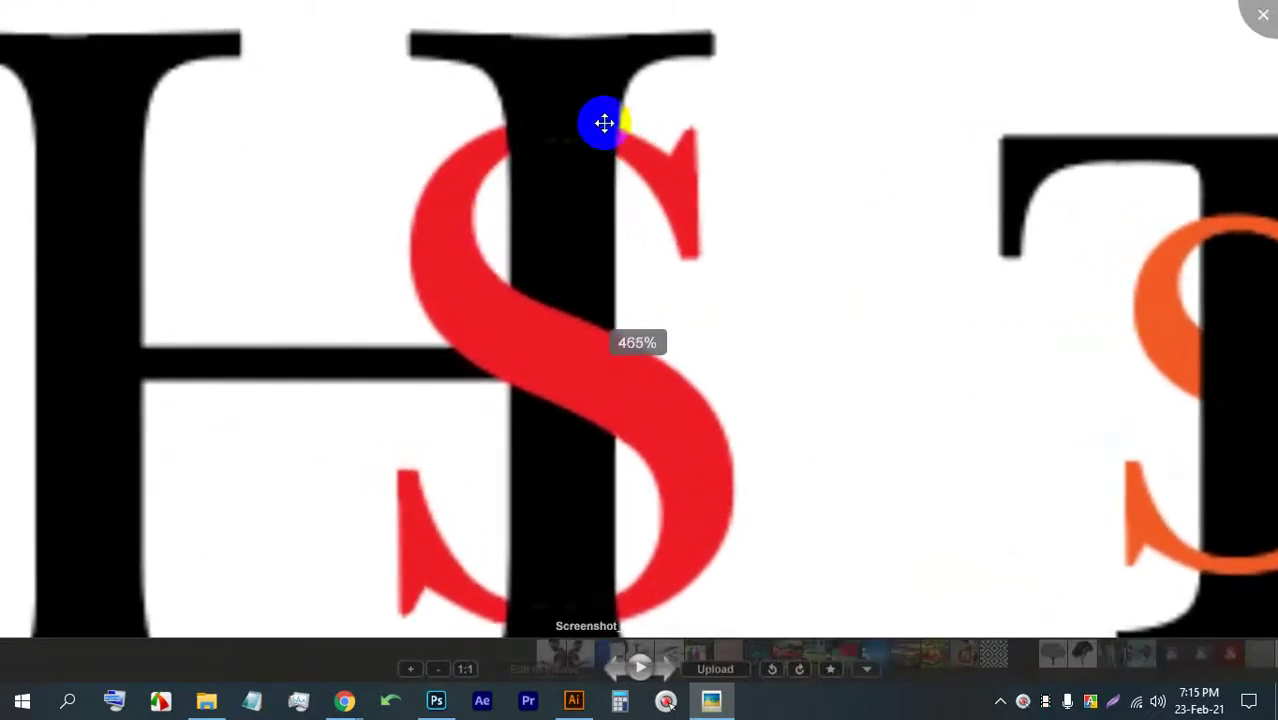
scroll(675, 490, "down", 1)
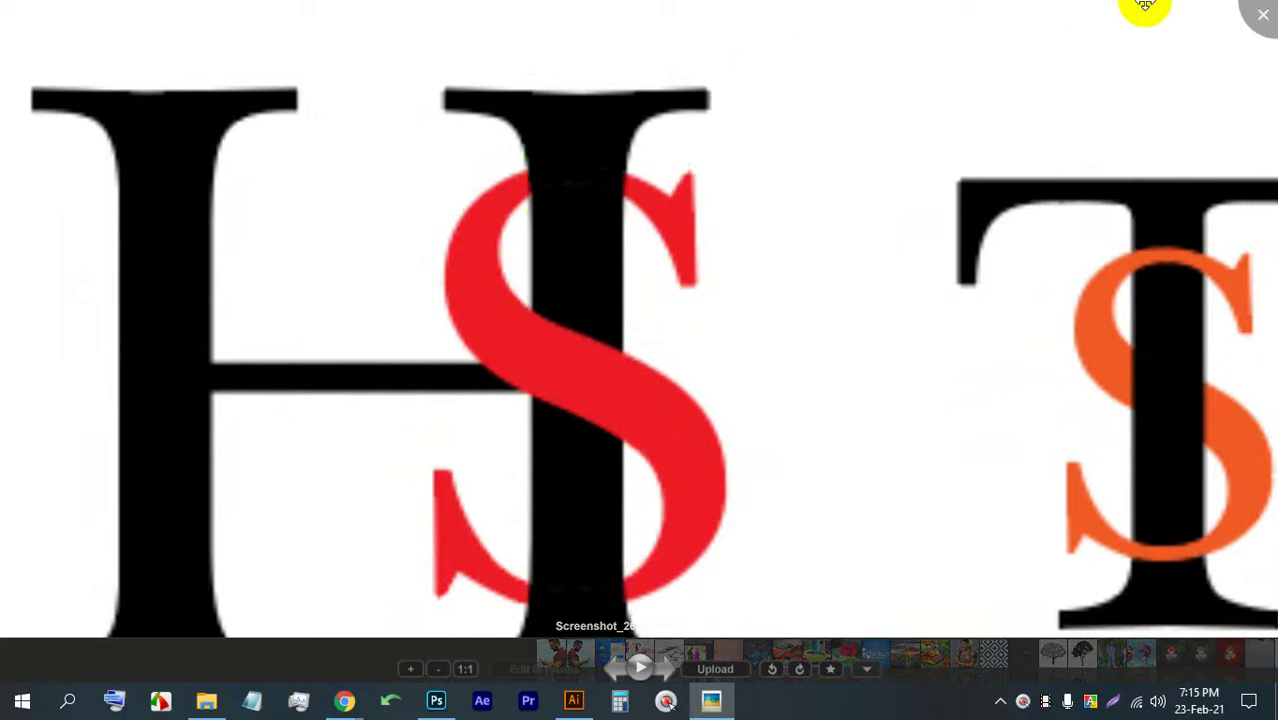
left_click(1263, 14)
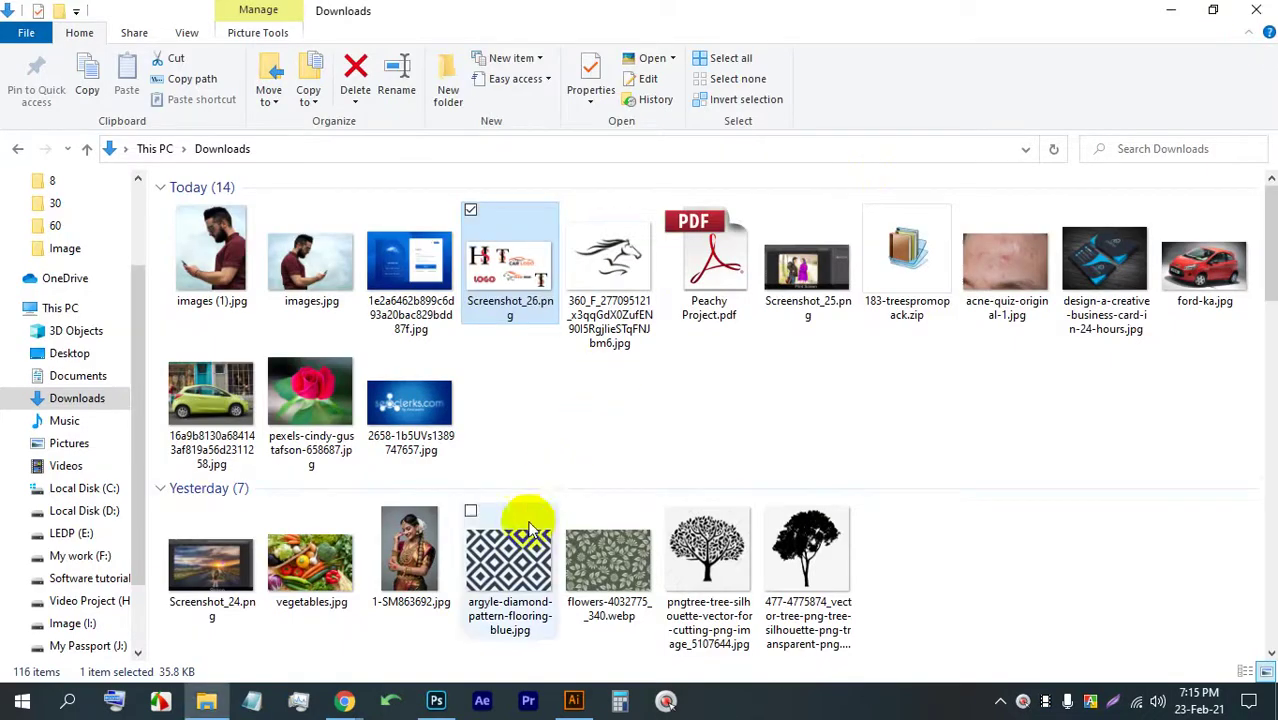
- Switch to the Google Meet window in Chrome and close the browser's downloads bar
left_click(343, 696)
left_click(296, 618)
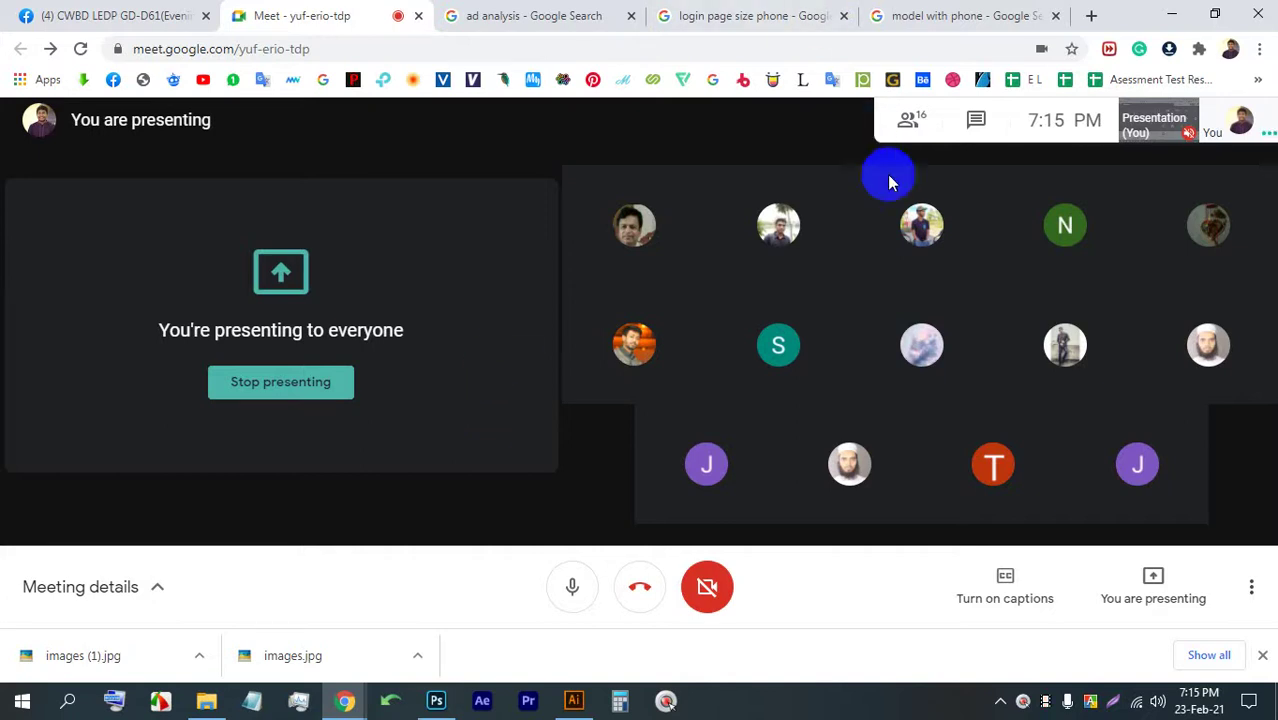
left_click(1003, 567)
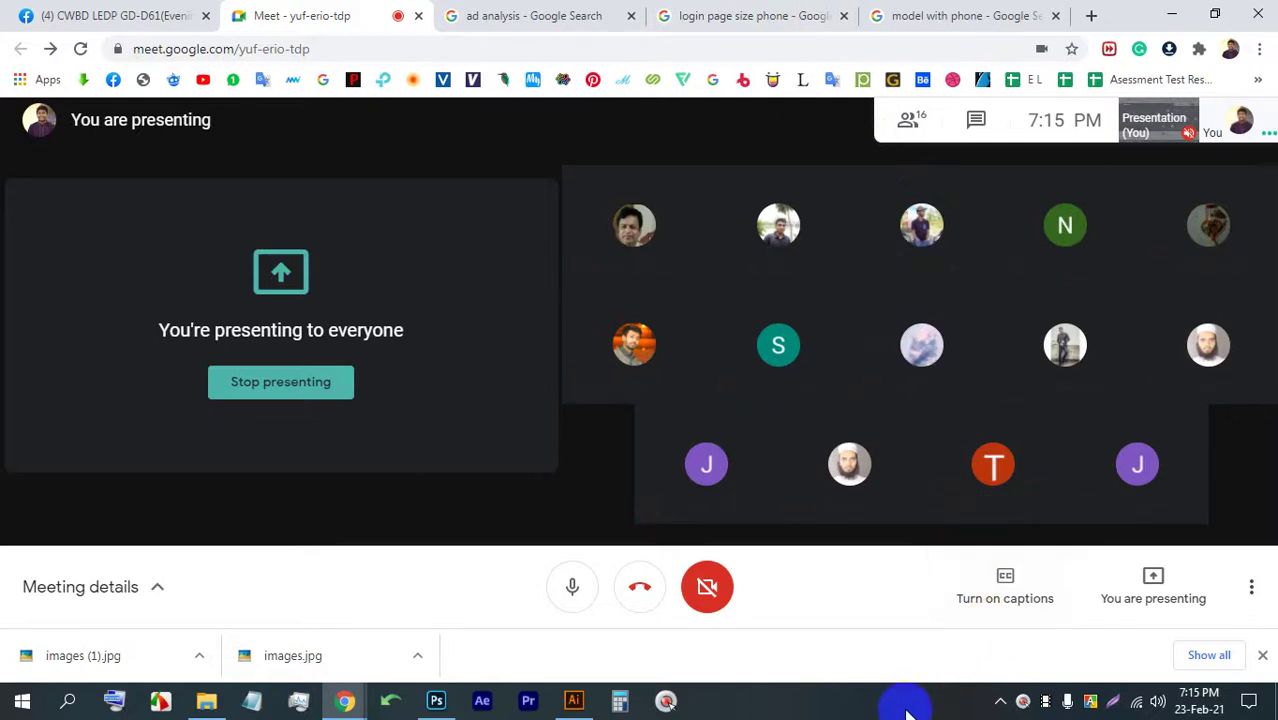
left_click(829, 566)
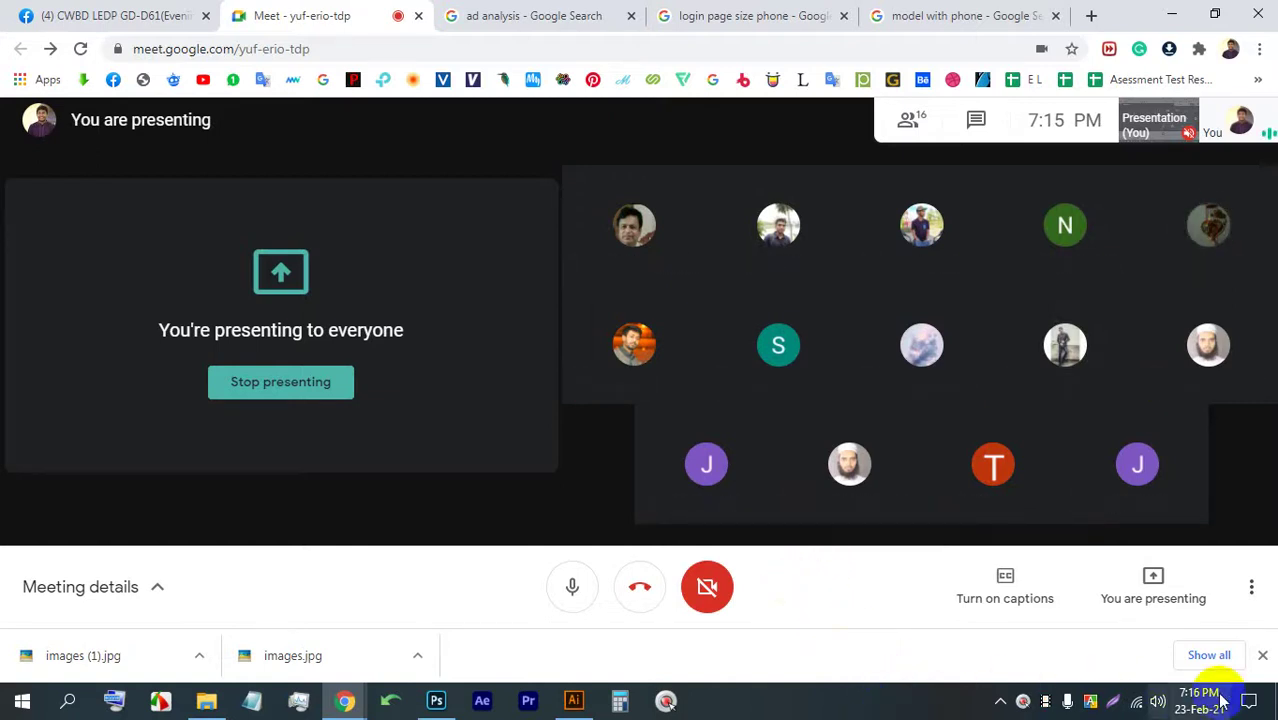
left_click(1261, 656)
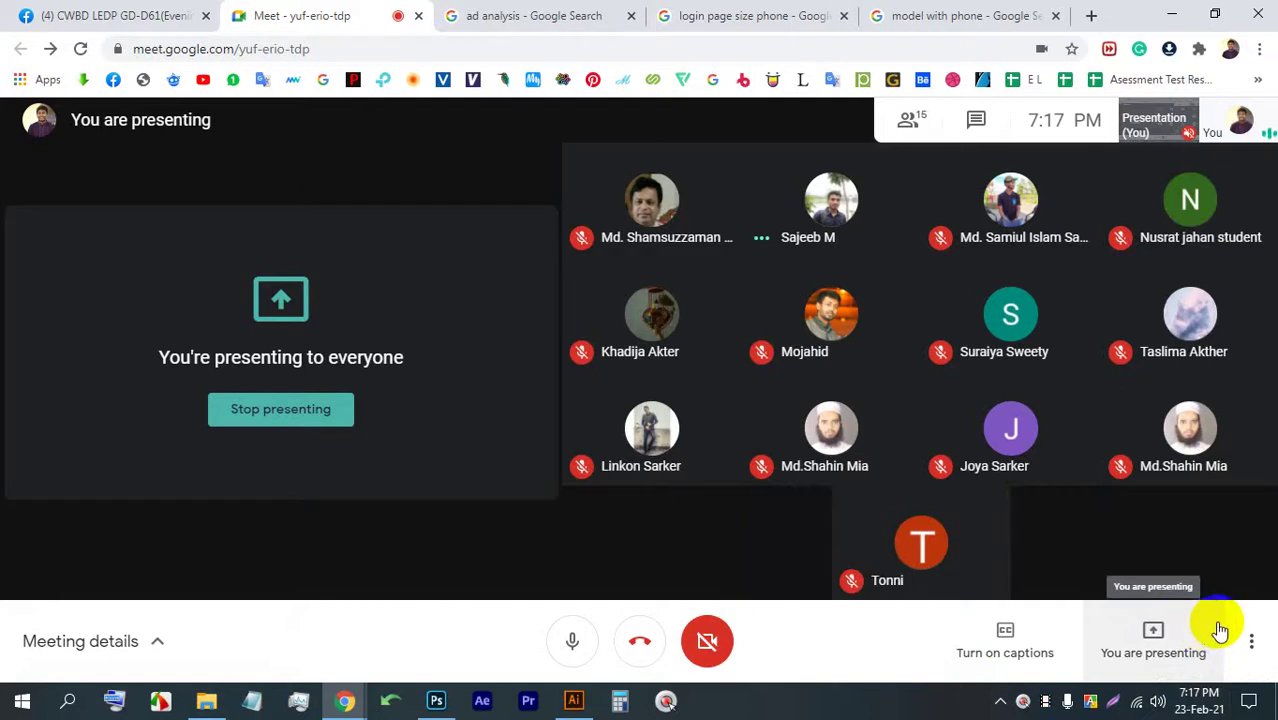
- Replace the "model with phone" image search with "logotype" and browse the resulting logo images
left_click(985, 15)
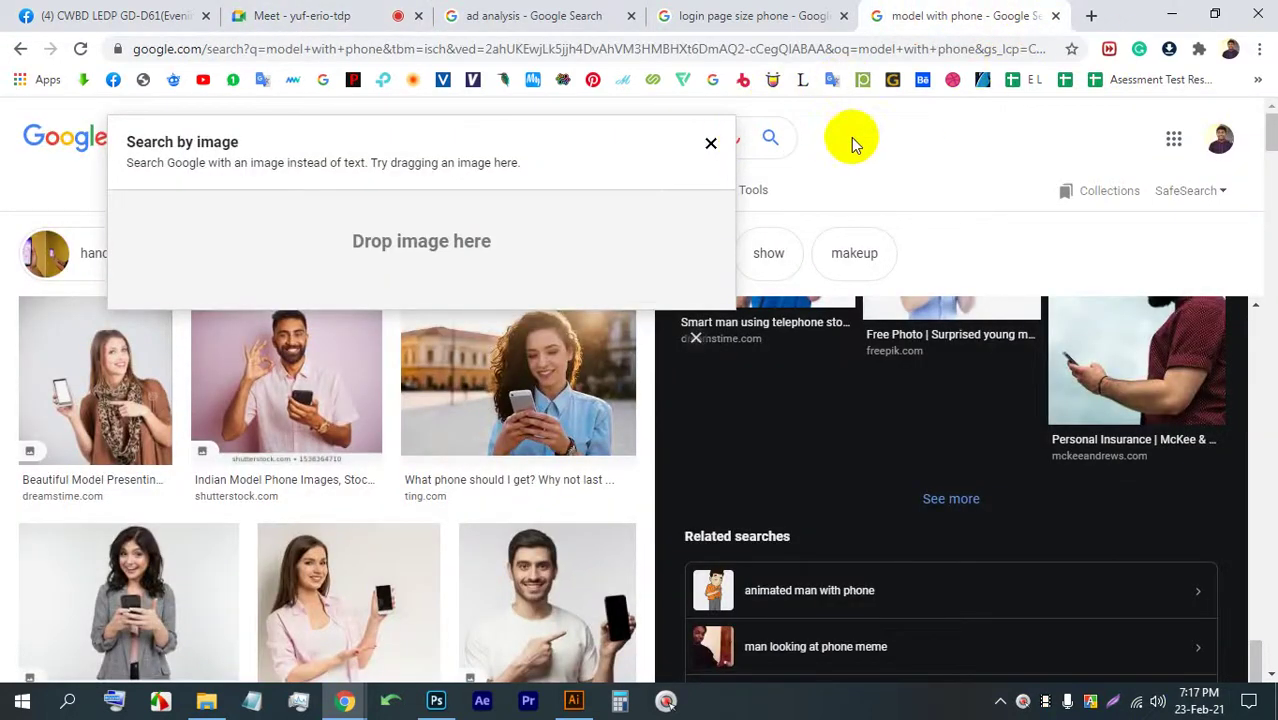
left_click(800, 138)
left_click(733, 138)
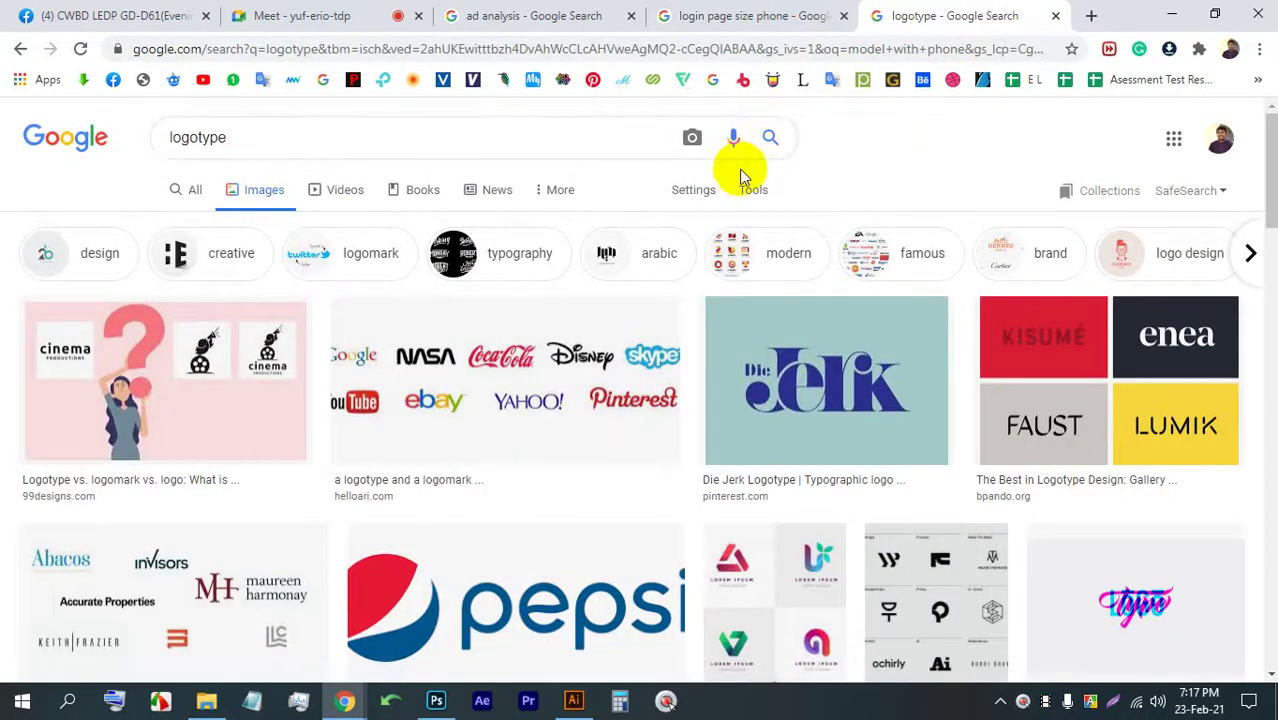
scroll(727, 275, "down", 3)
scroll(724, 272, "down", 2)
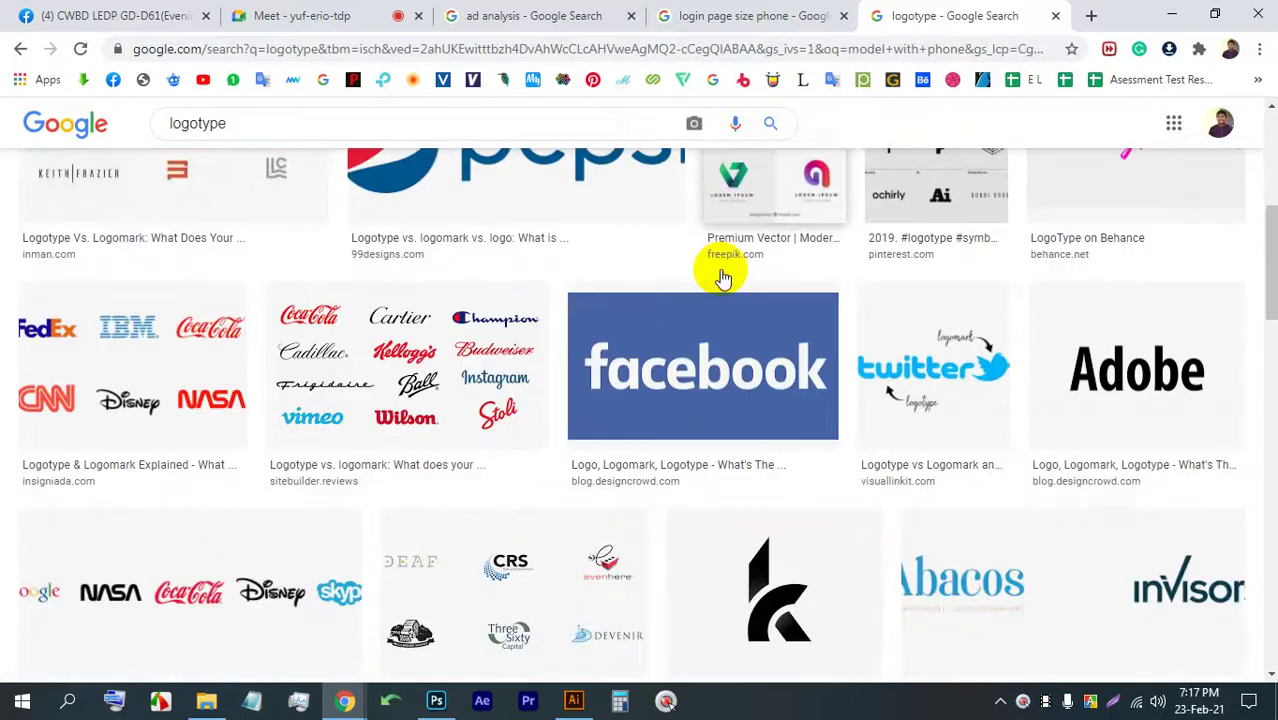
scroll(724, 270, "up", 4)
scroll(724, 268, "up", 1)
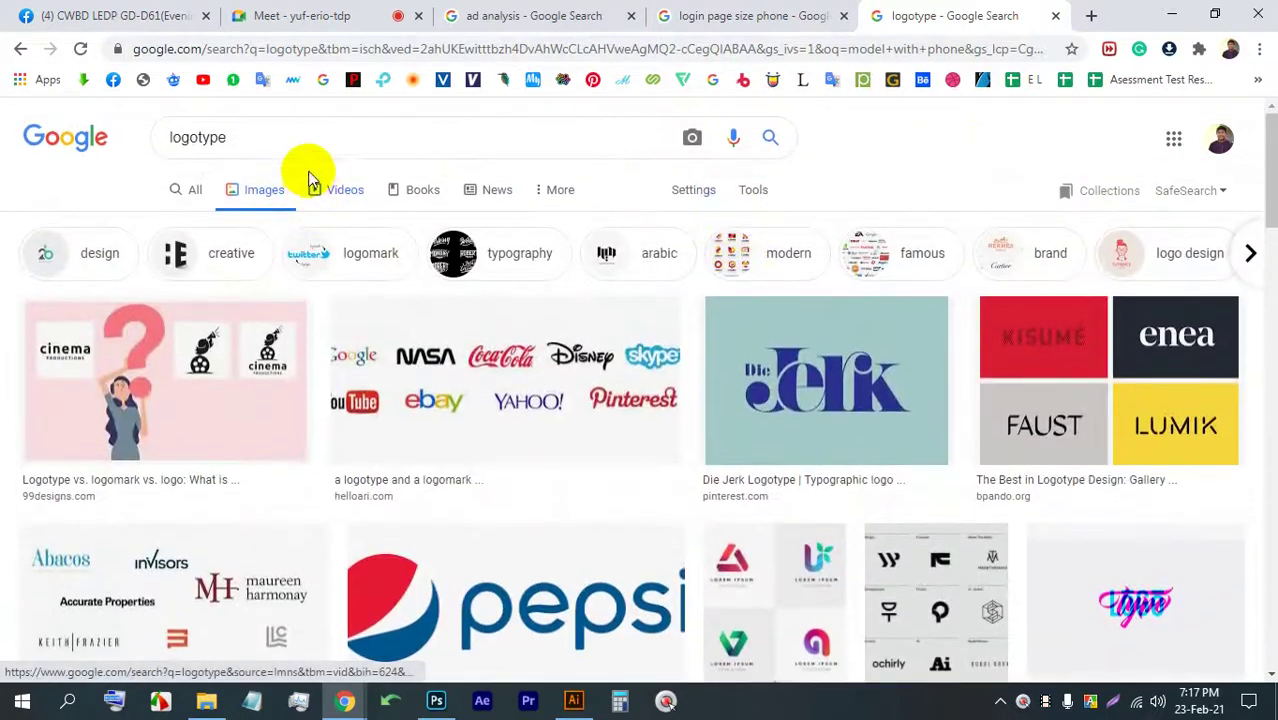
- Reuse the "logotype" search term in a new browser tab, change it to "logo type" and run a web search
double_click(322, 134)
key("ctrl+c")
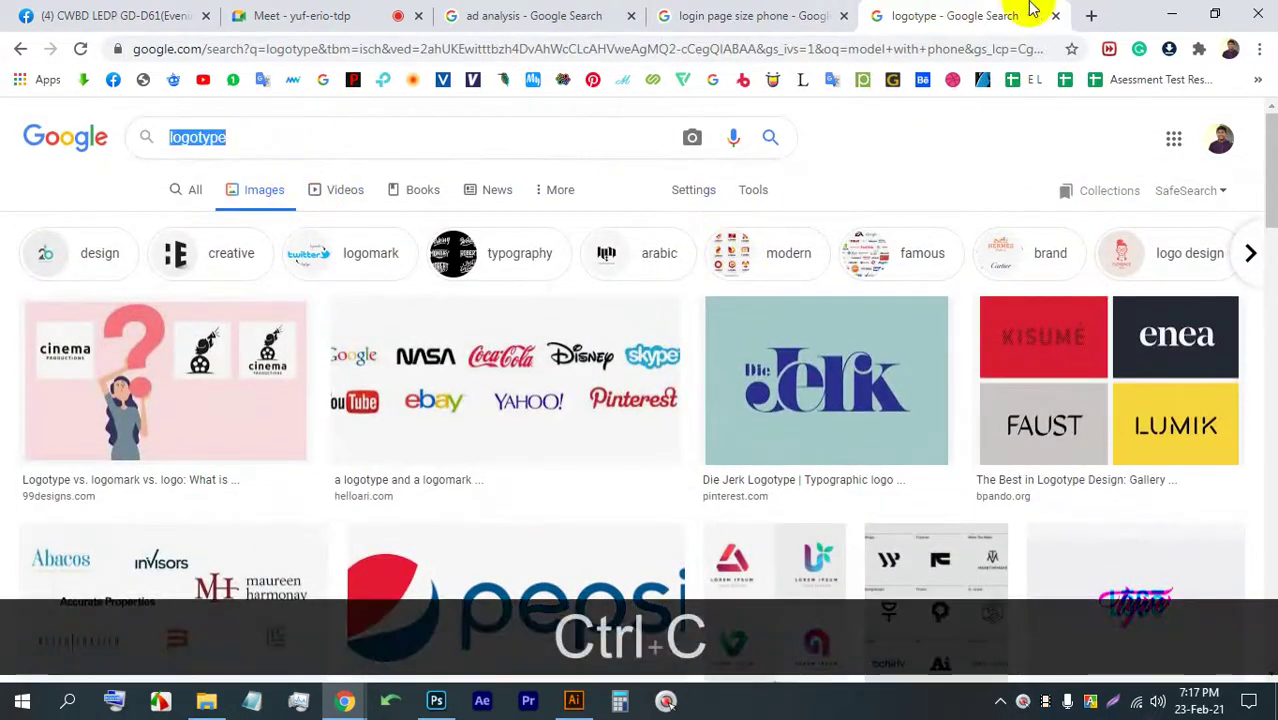
left_click(1090, 14)
left_click(552, 394)
key("ctrl+v")
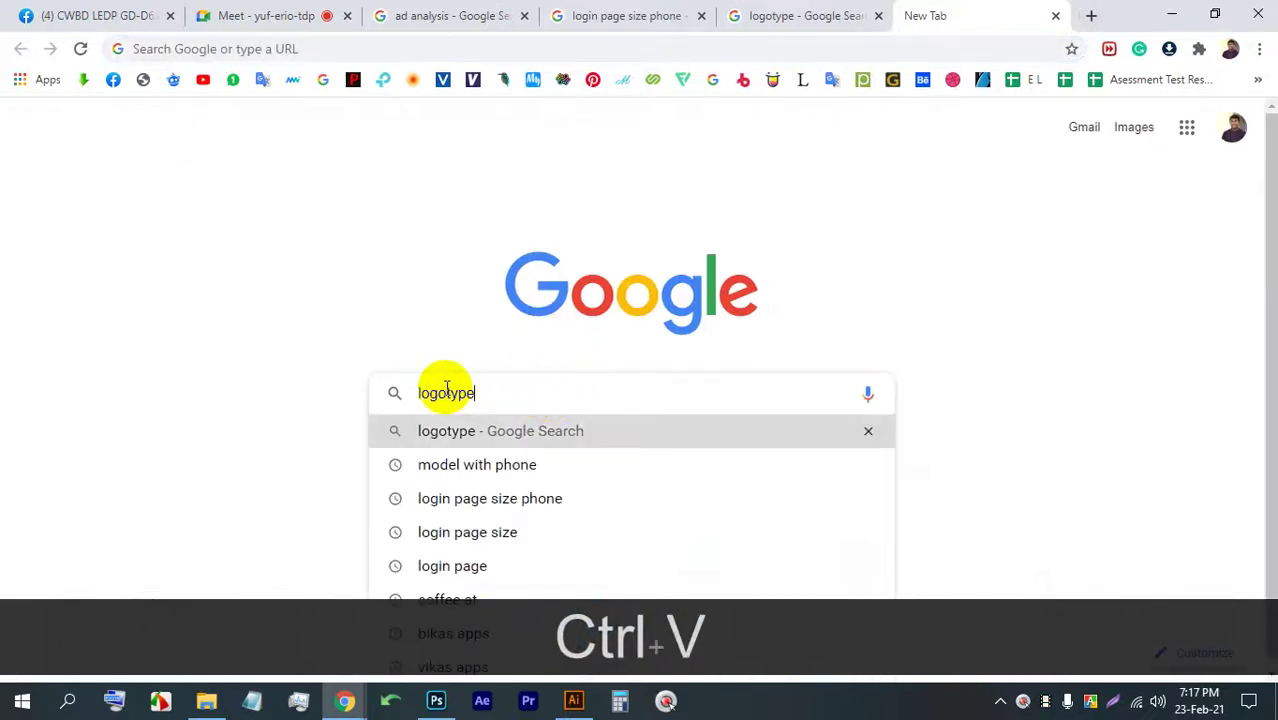
left_click(452, 393)
key("Return")
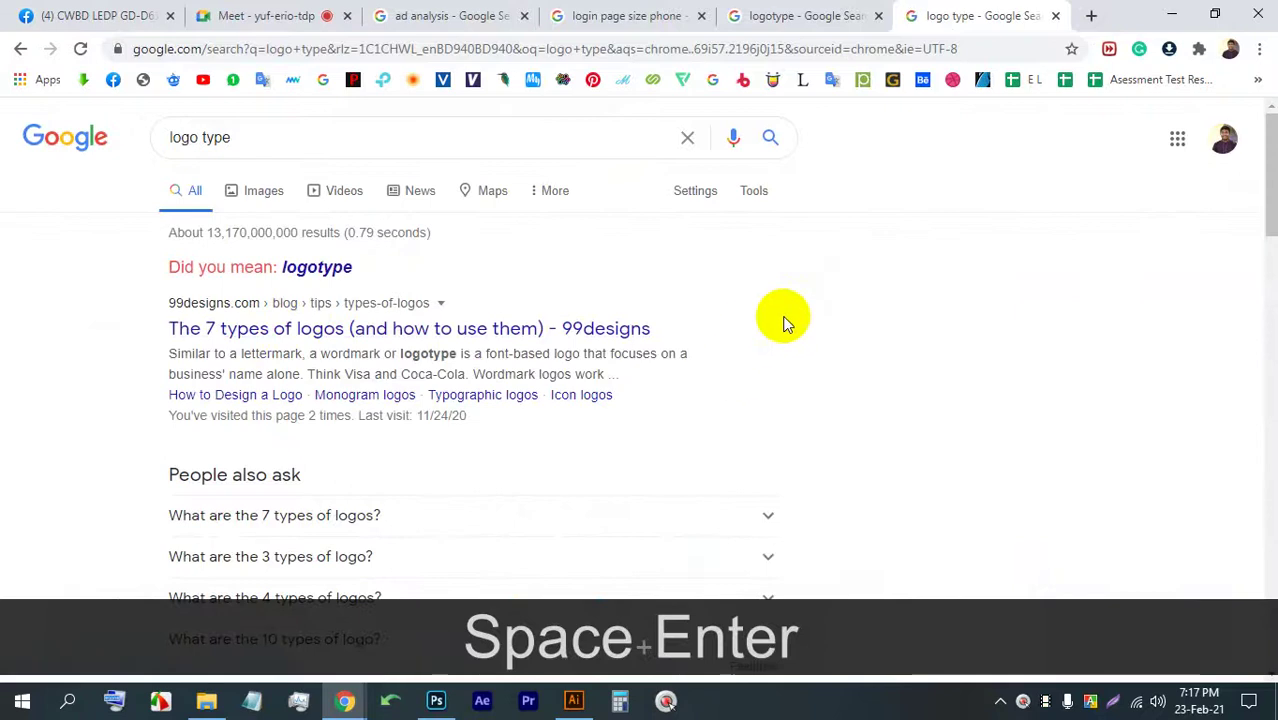
- Expand the related question "What are the 10 types of logo?" in the search results
scroll(782, 314, "down", 1)
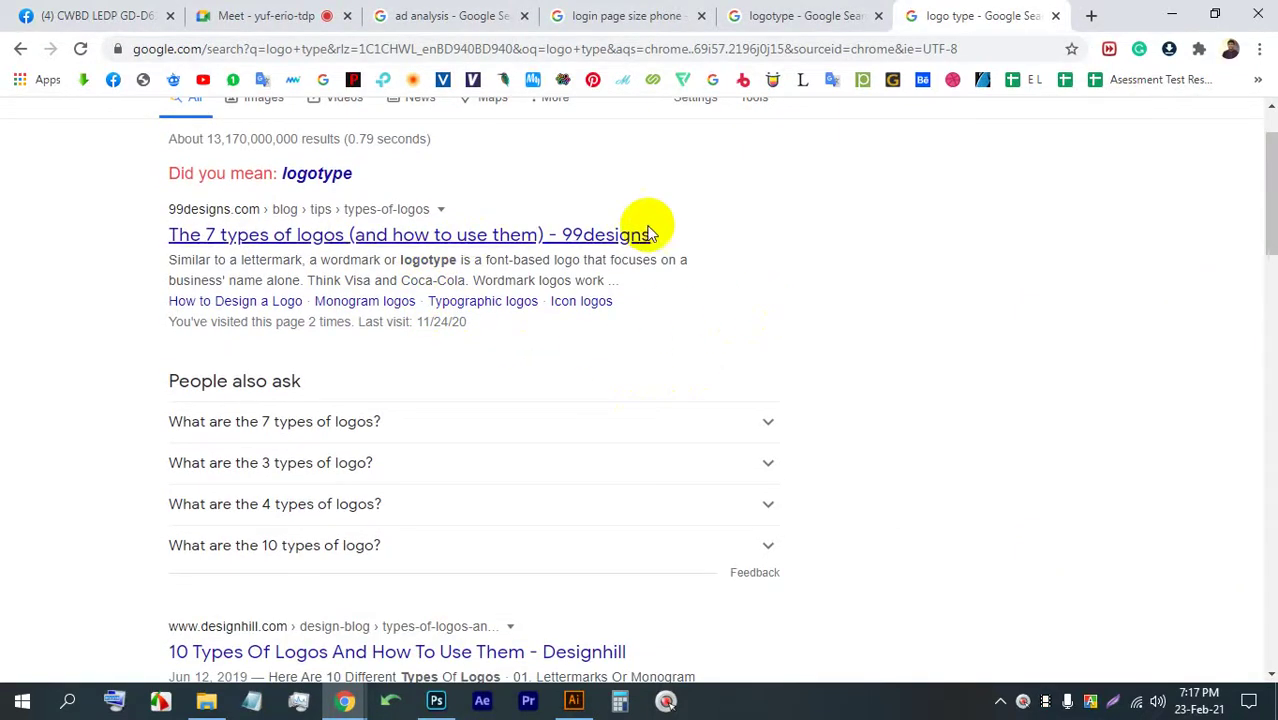
scroll(771, 289, "down", 1)
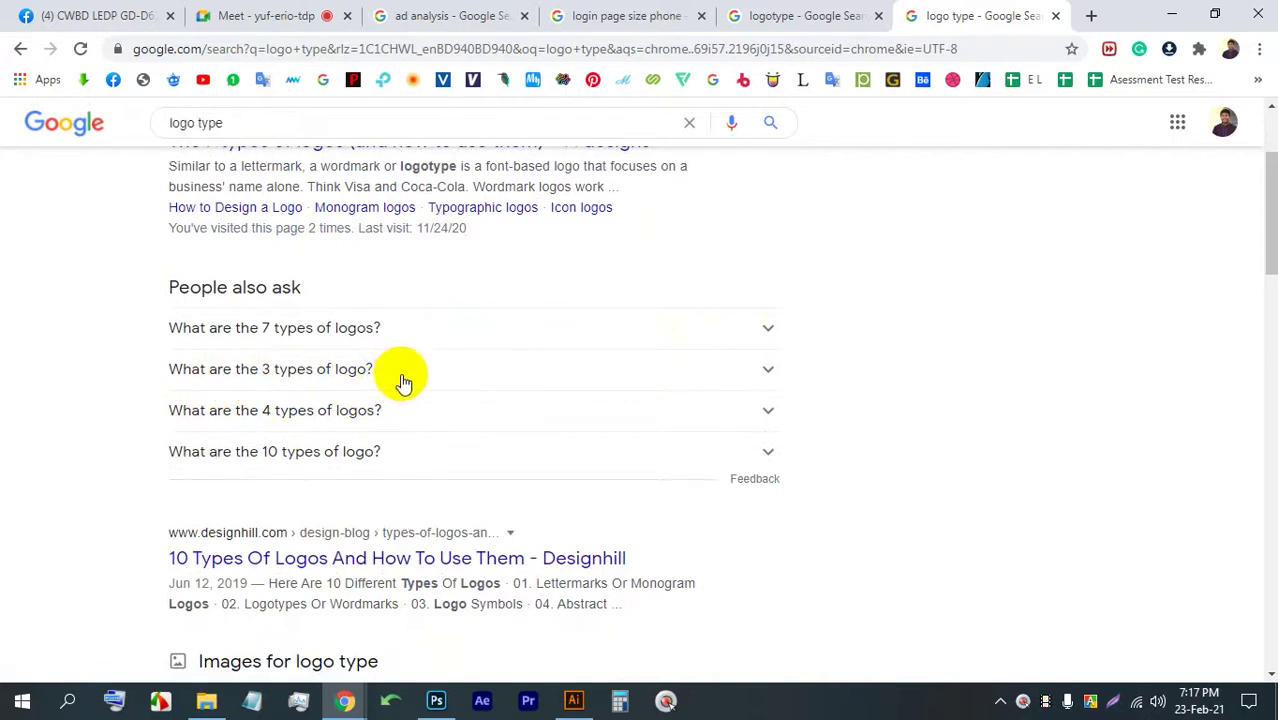
scroll(403, 383, "down", 1)
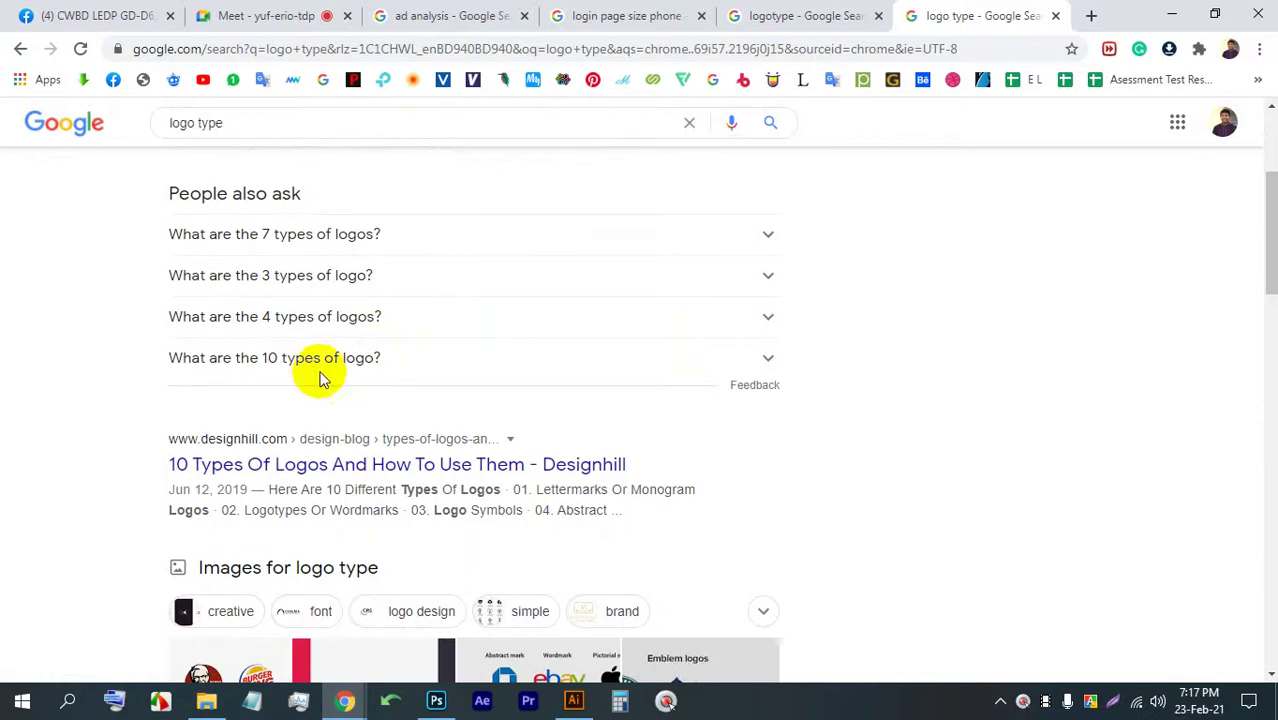
left_click(320, 372)
scroll(400, 430, "down", 1)
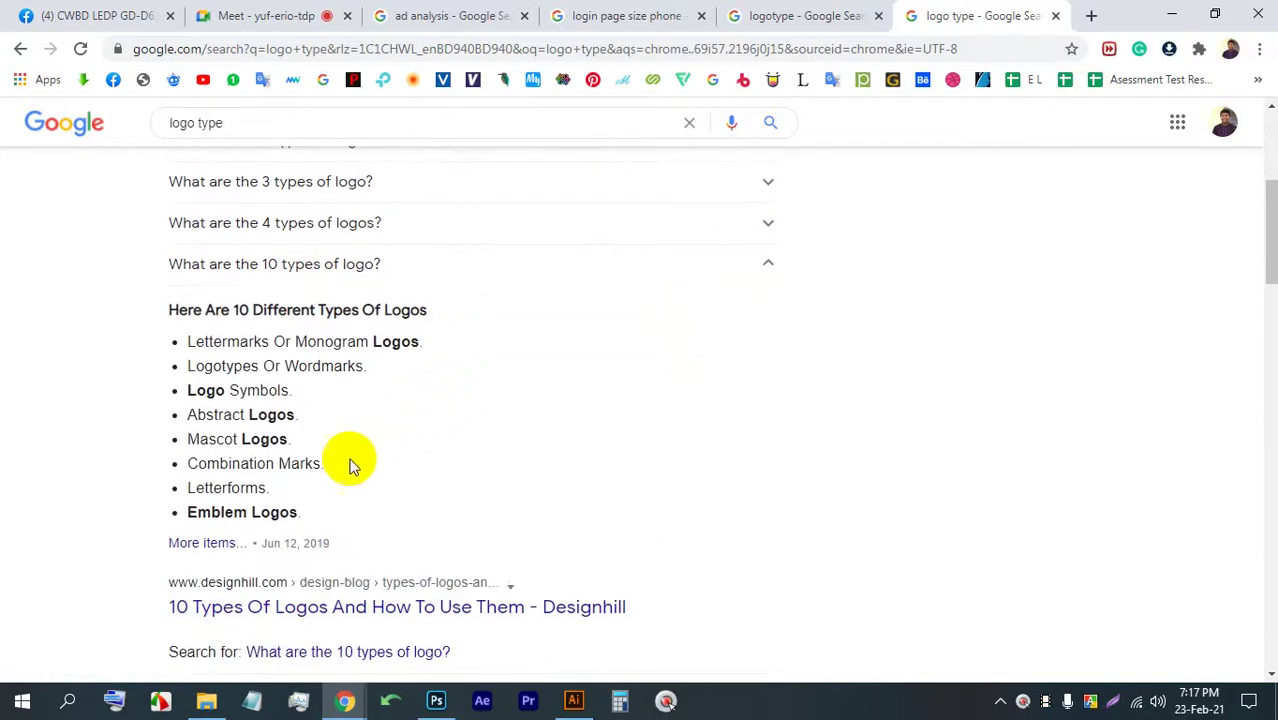
- Highlight the bulleted list of logo types in the expanded answer, from Letterforms up to Lettermarks Or Monogram Logos
left_click_drag(324, 512, 157, 320)
left_click(242, 365)
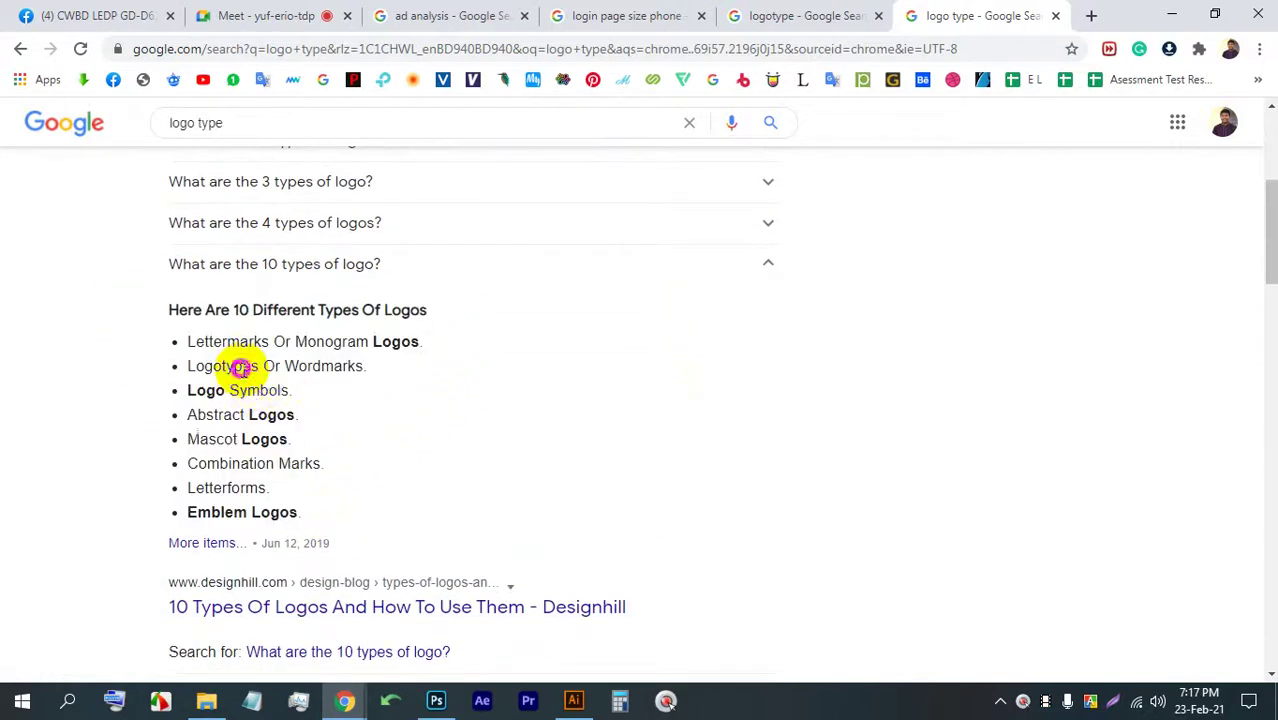
left_click_drag(338, 512, 165, 325)
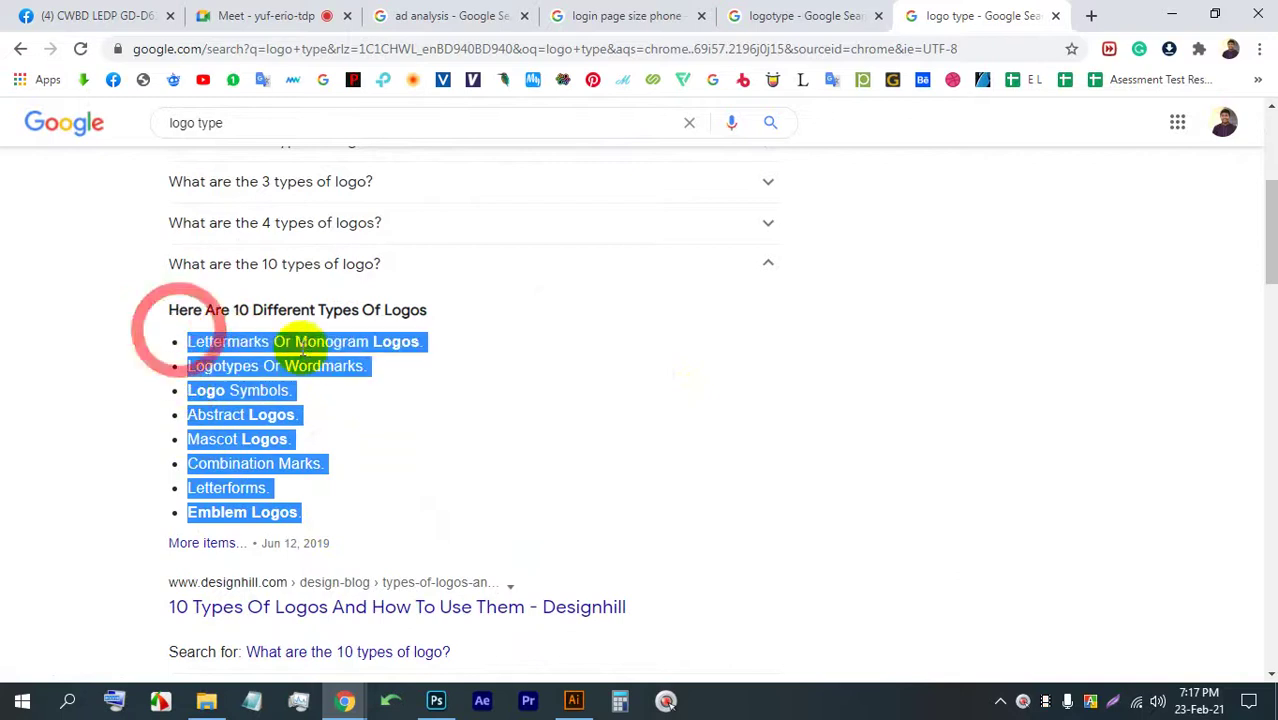
left_click(243, 337)
left_click_drag(243, 337, 305, 442)
left_click_drag(342, 516, 165, 351)
left_click(362, 386)
left_click_drag(340, 516, 200, 342)
left_click_drag(428, 476, 196, 342)
- Open the "What are the 10 types of logo?" search in a new tab and view its list of logo types
scroll(369, 449, "down", 2)
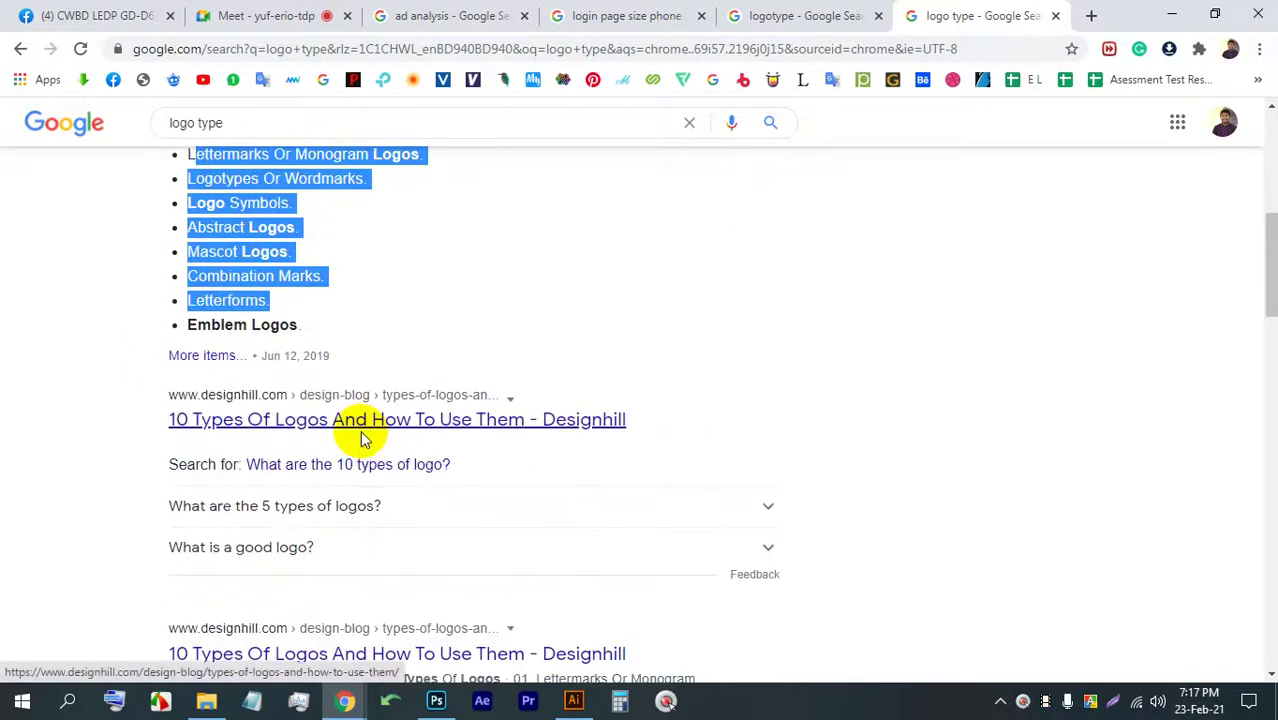
right_click(390, 478)
left_click(456, 488)
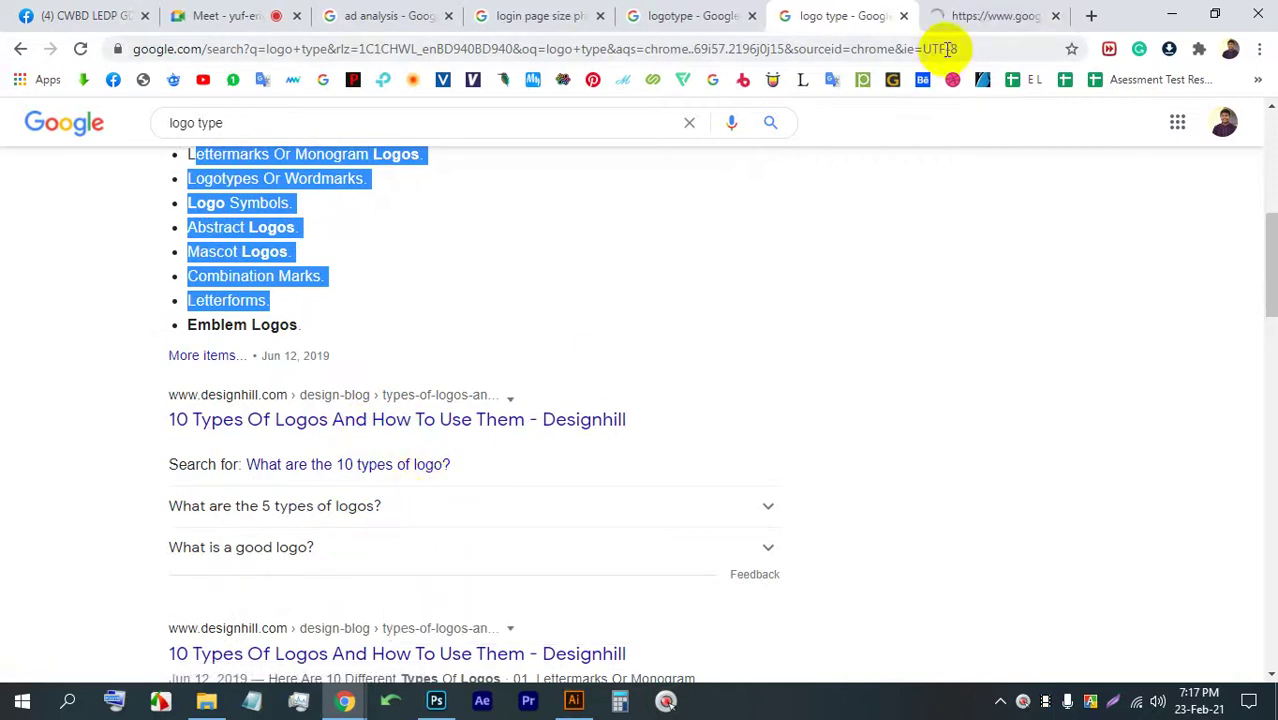
left_click(947, 15)
scroll(480, 350, "down", 1)
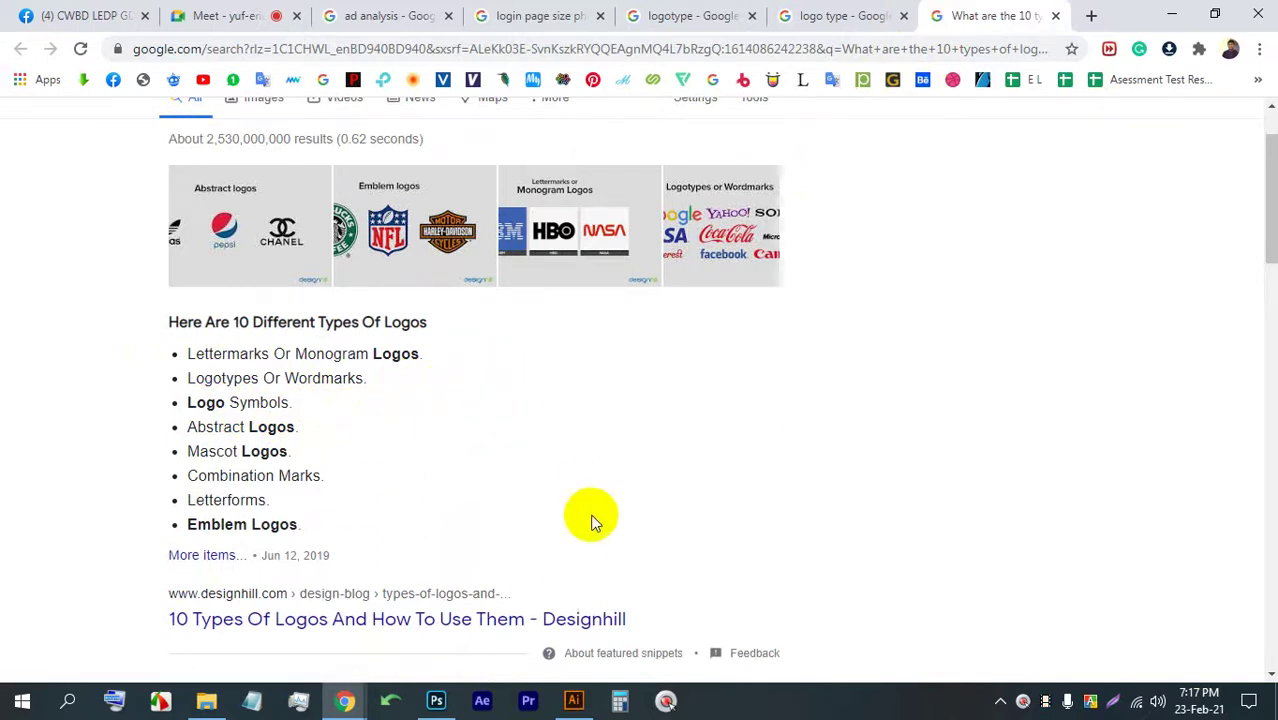
scroll(590, 516, "up", 1)
- Return to the Google Meet tab and check the meeting participants
left_click(830, 15)
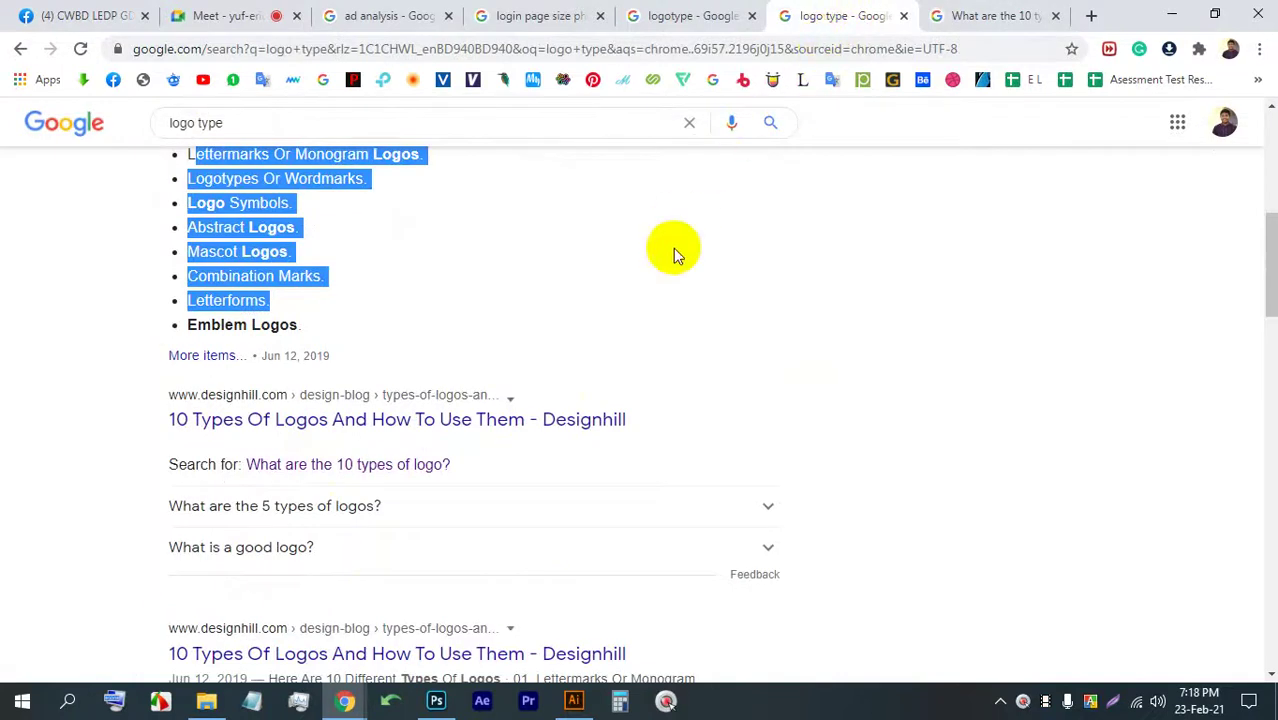
scroll(670, 251, "up", 3)
left_click(222, 12)
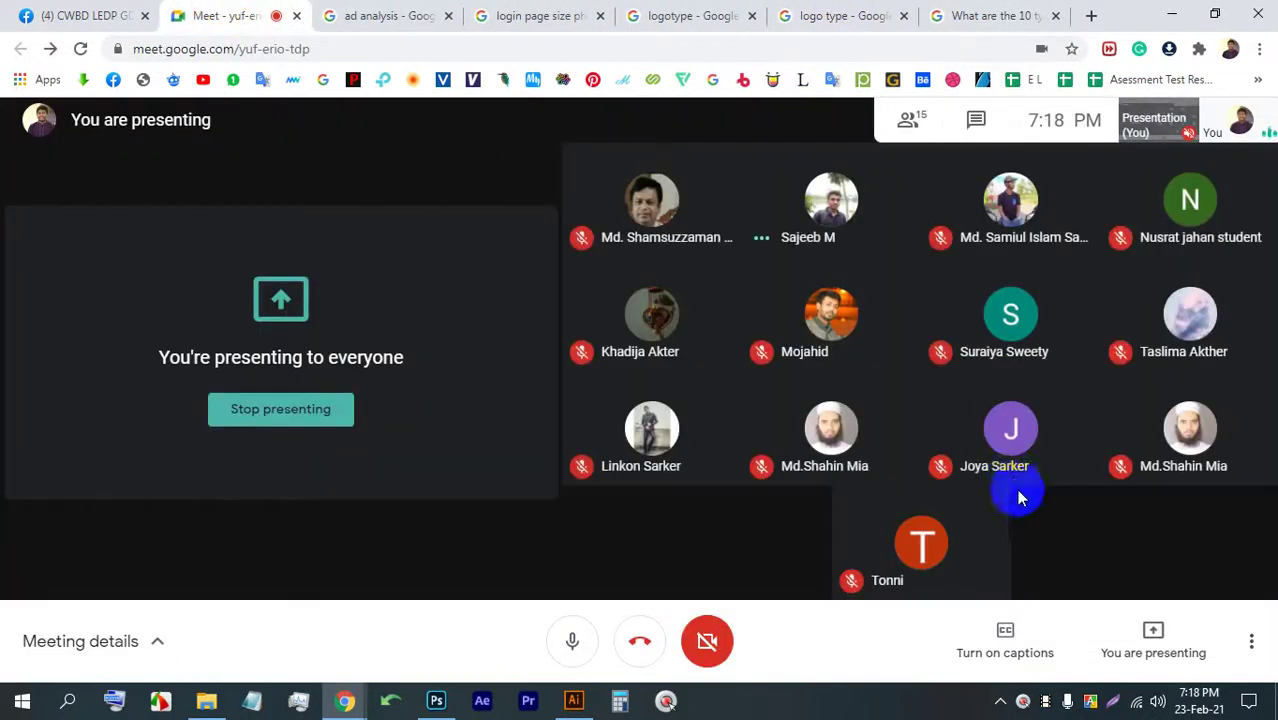
mouse_move(1013, 477)
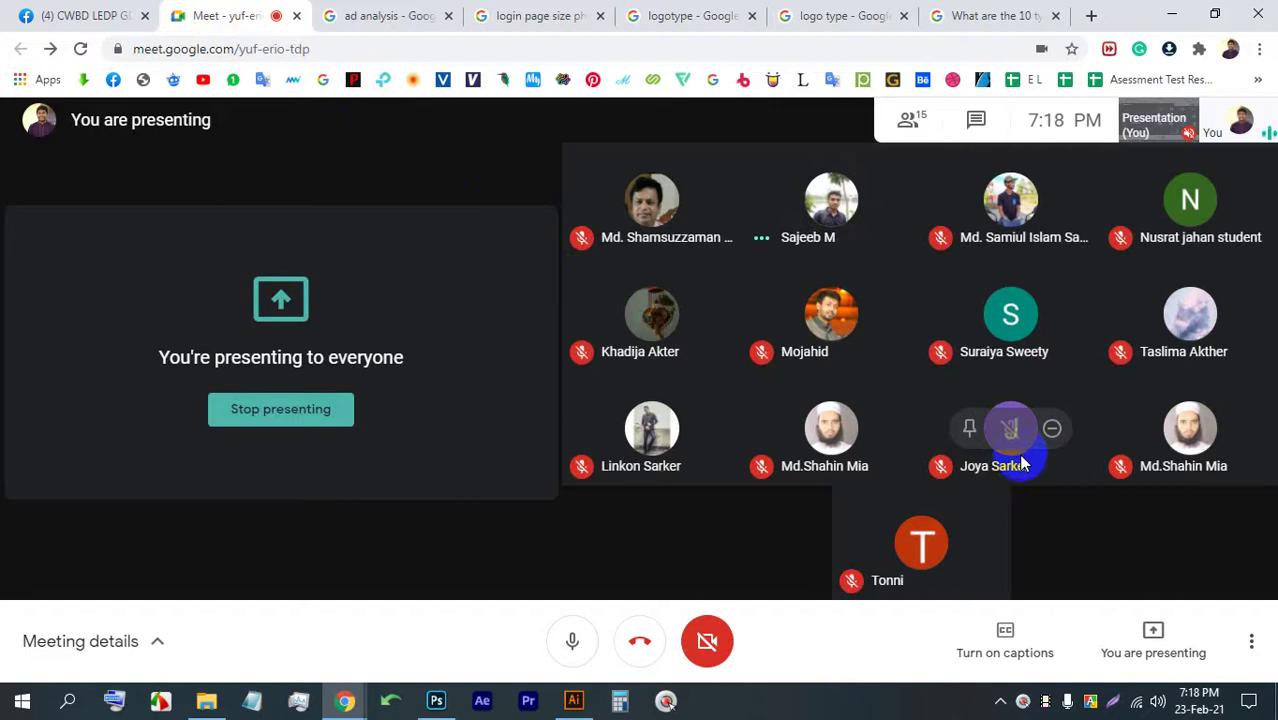
- Return to the "logotype" image results and open the preview of the black K monogram logo
left_click(862, 15)
left_click(670, 12)
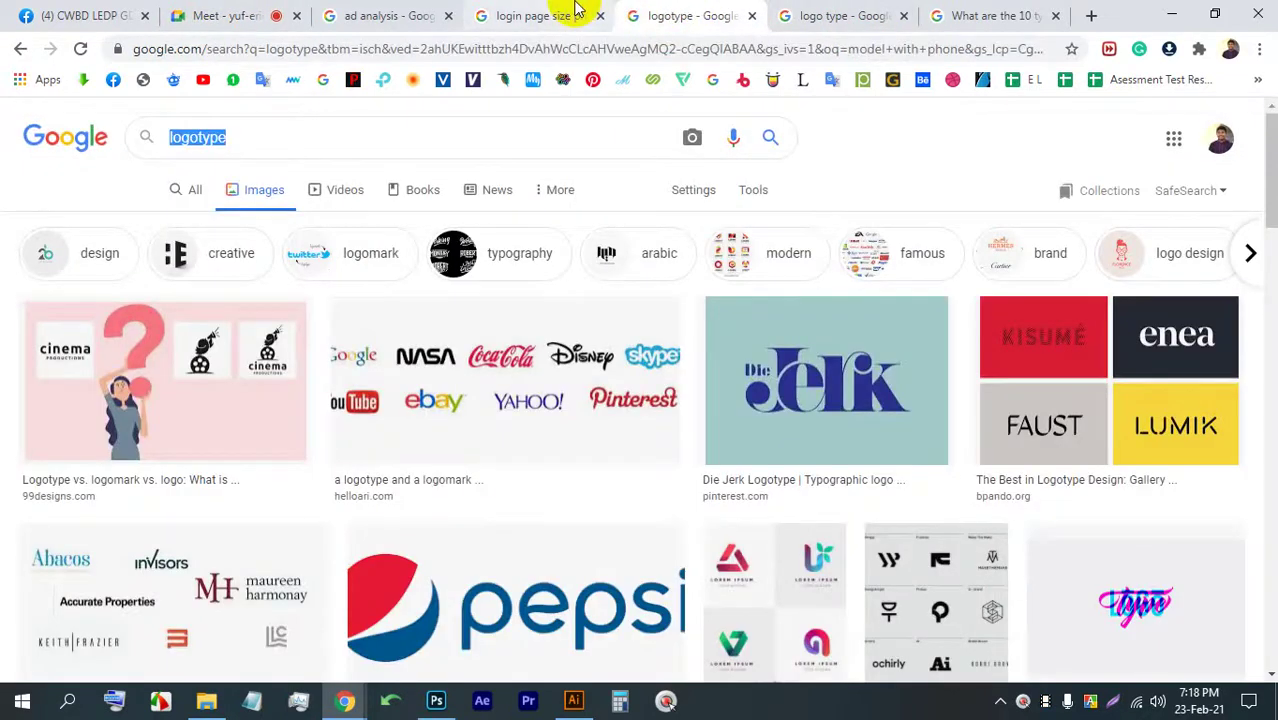
scroll(436, 297, "down", 6)
scroll(725, 345, "up", 2)
scroll(750, 340, "down", 2)
left_click(798, 364)
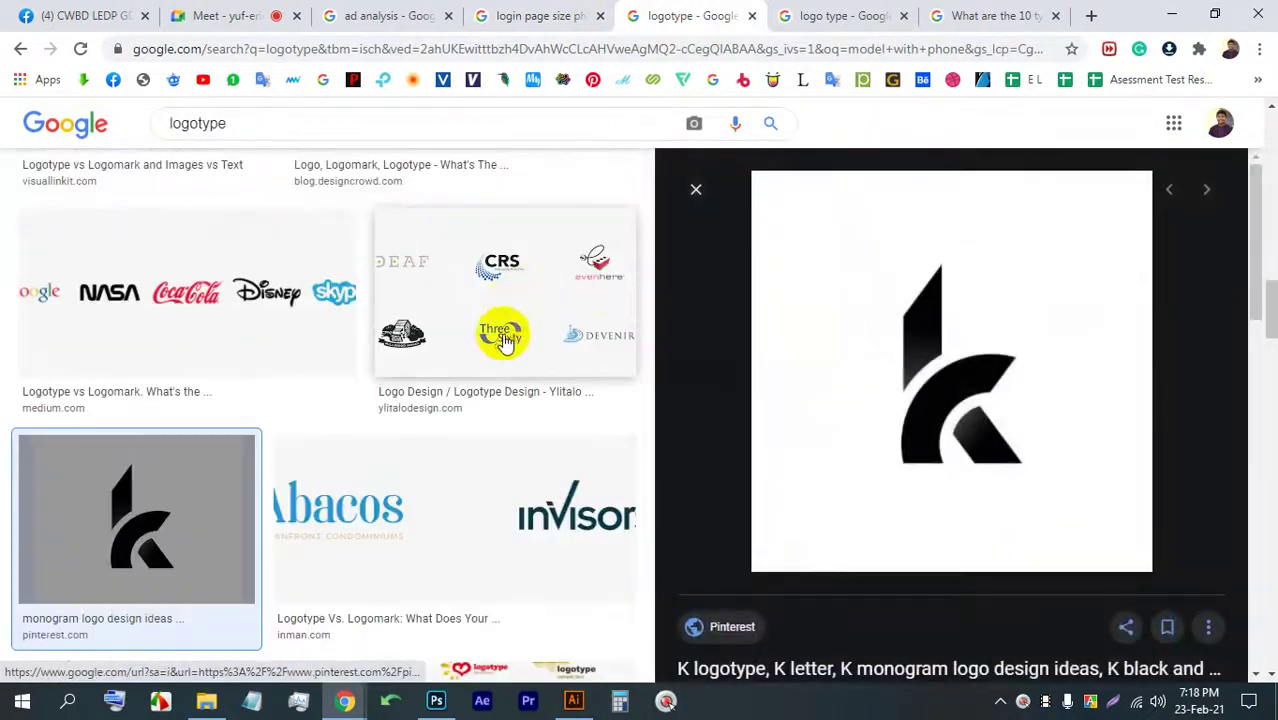
- Preview the Ylitalo Design and Inman (Abacos and Invisors) logotype images, then return to the Google Meet tab
left_click(500, 272)
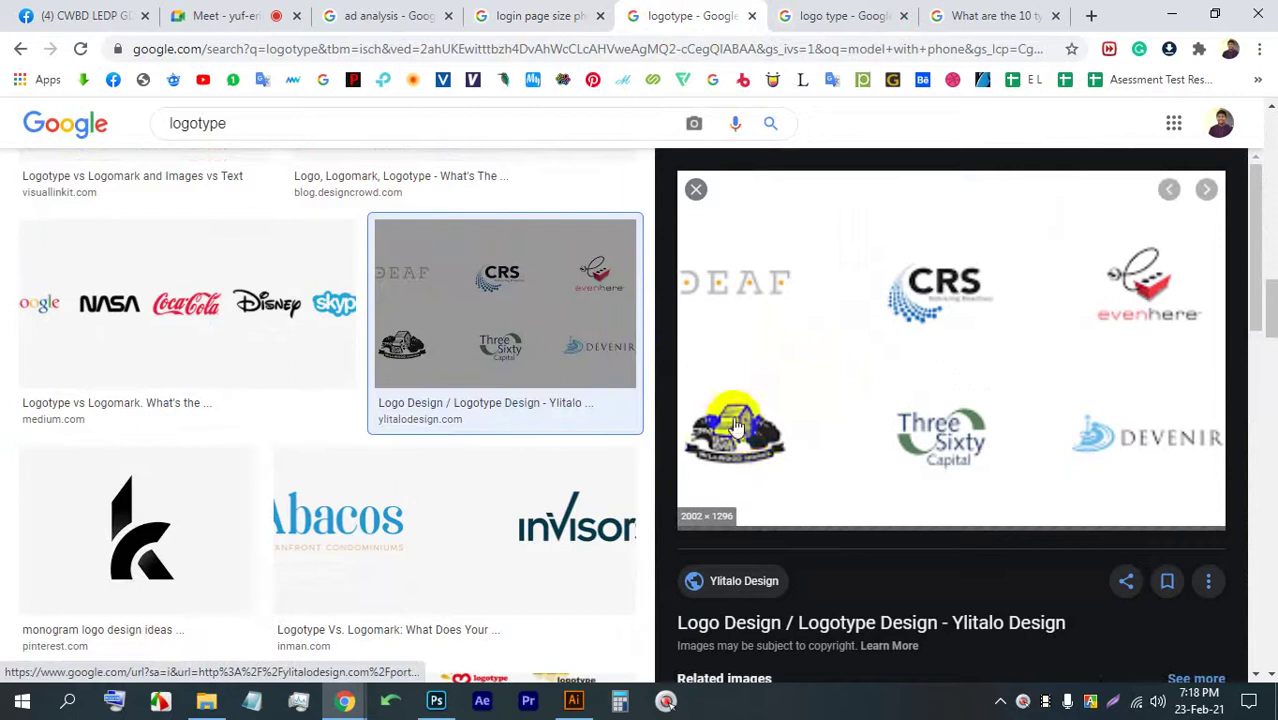
scroll(390, 493, "down", 3)
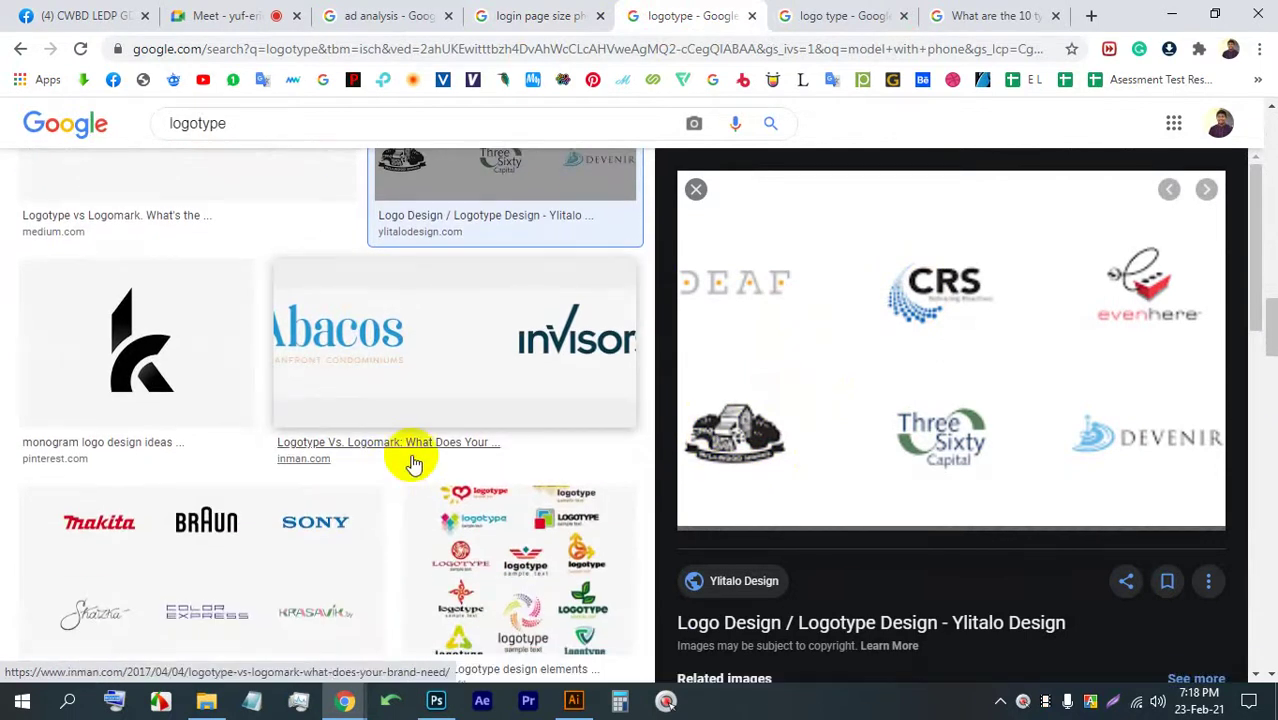
left_click(399, 334)
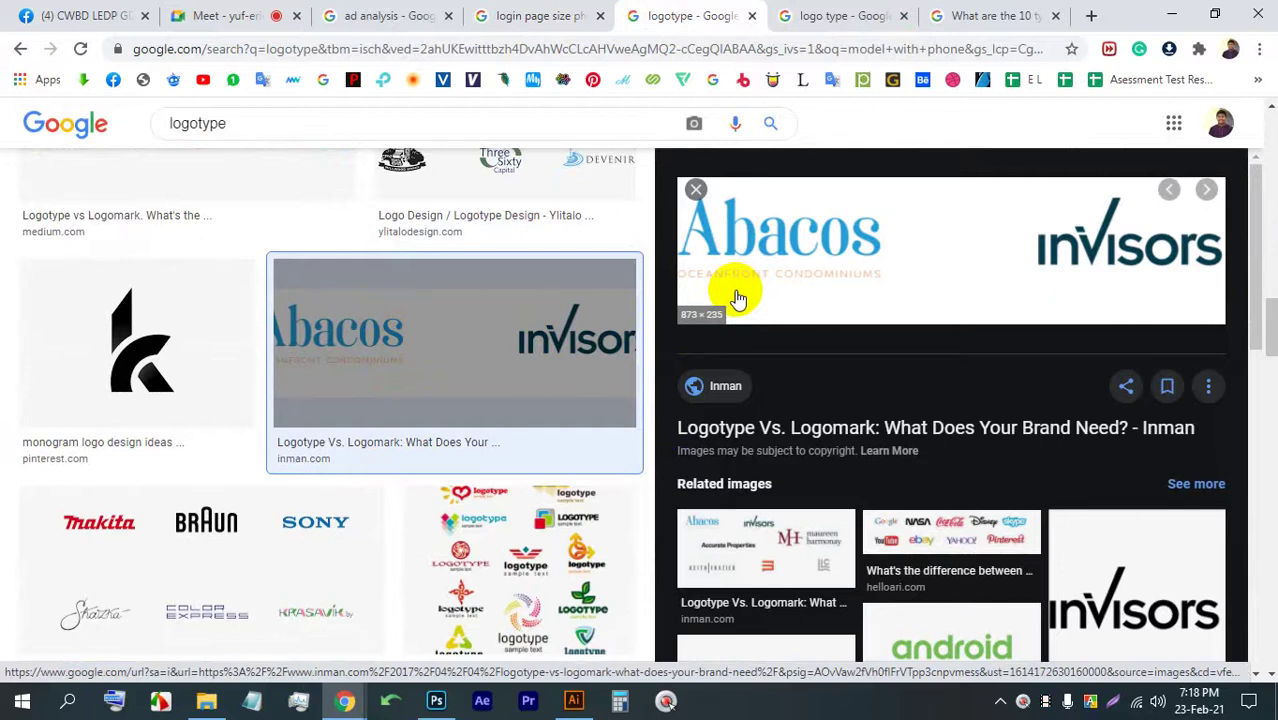
left_click(210, 15)
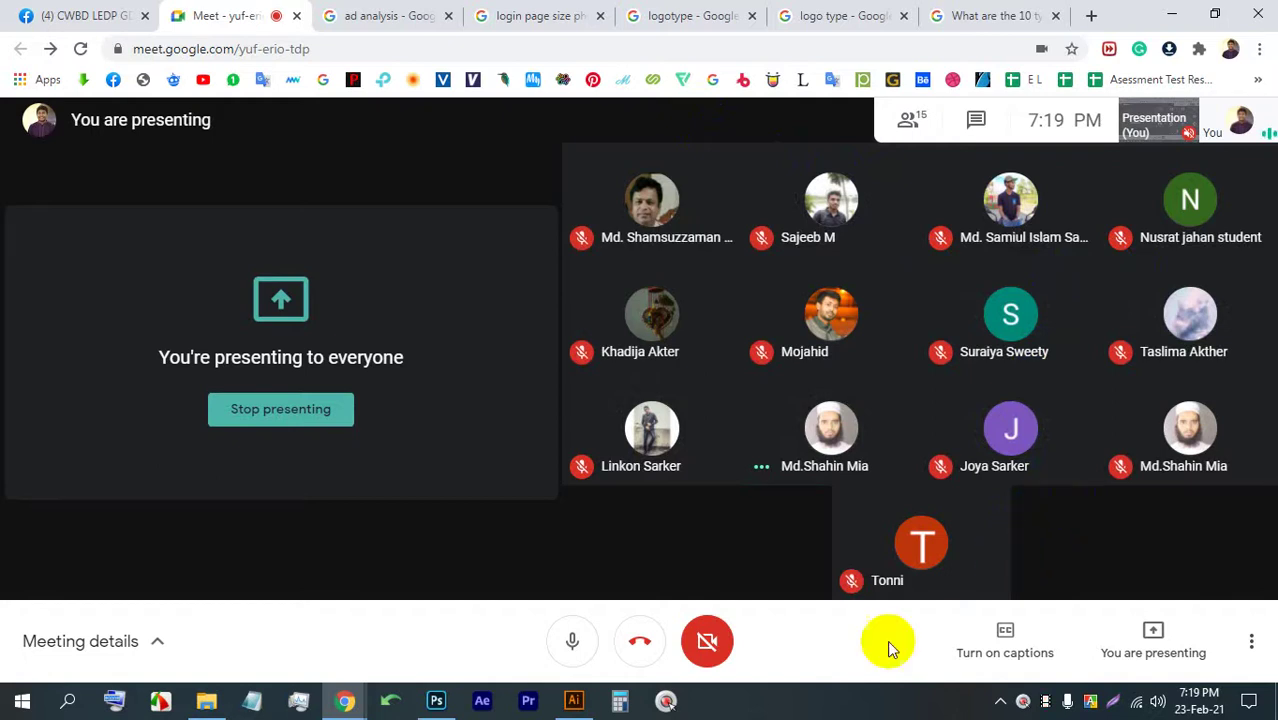
- Switch to Illustrator and place the Unagi symbol from the Sushi library on the artboard, then delete it
left_click(572, 703)
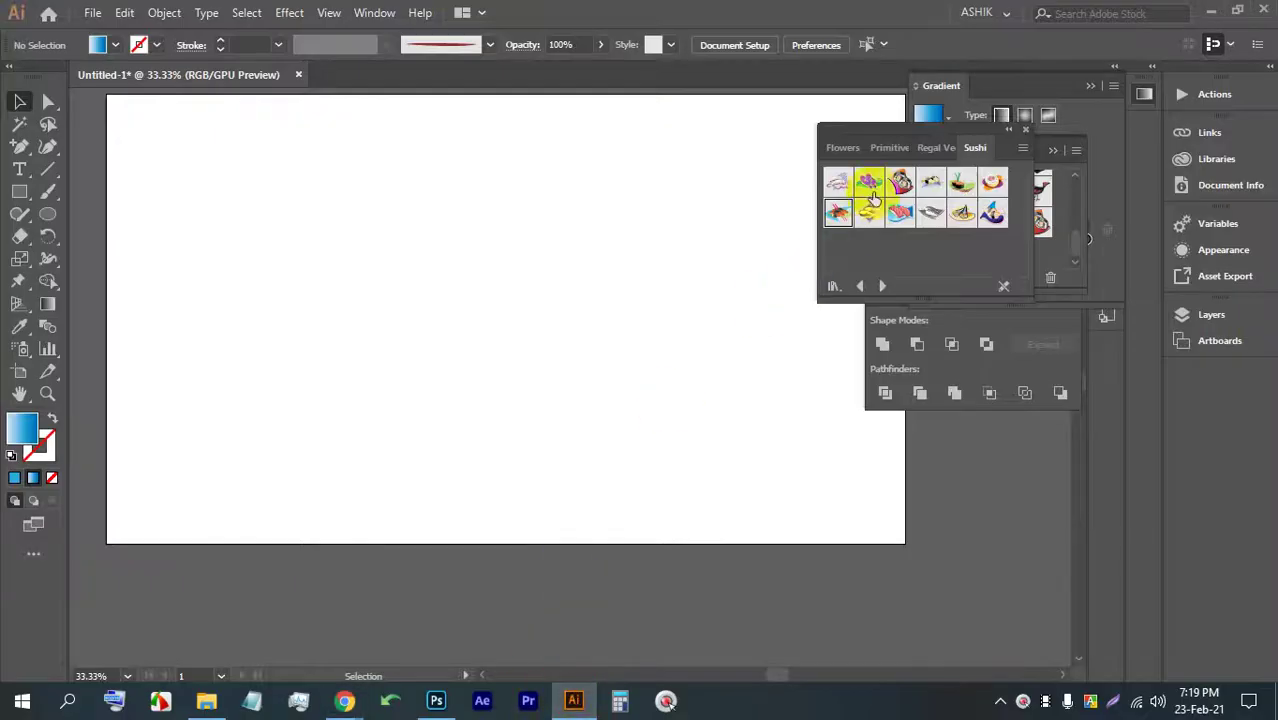
key("space")
left_click_drag(394, 300, 471, 257)
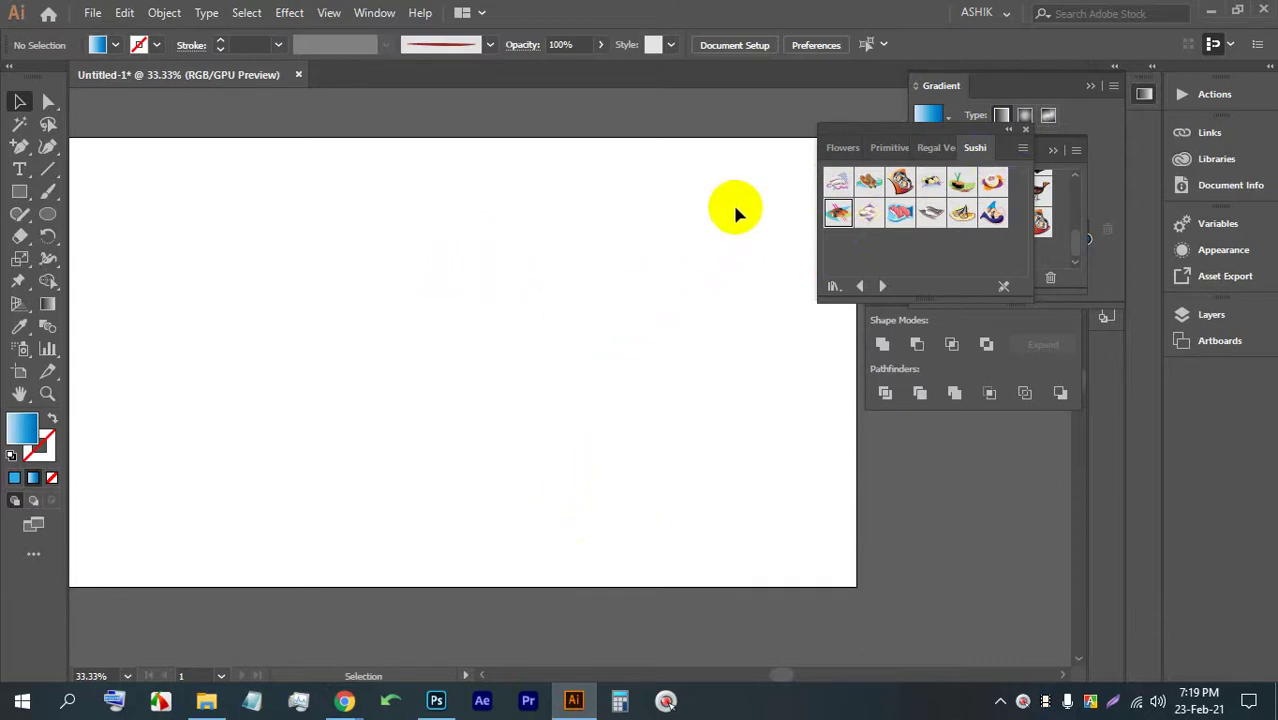
left_click_drag(822, 212, 425, 280)
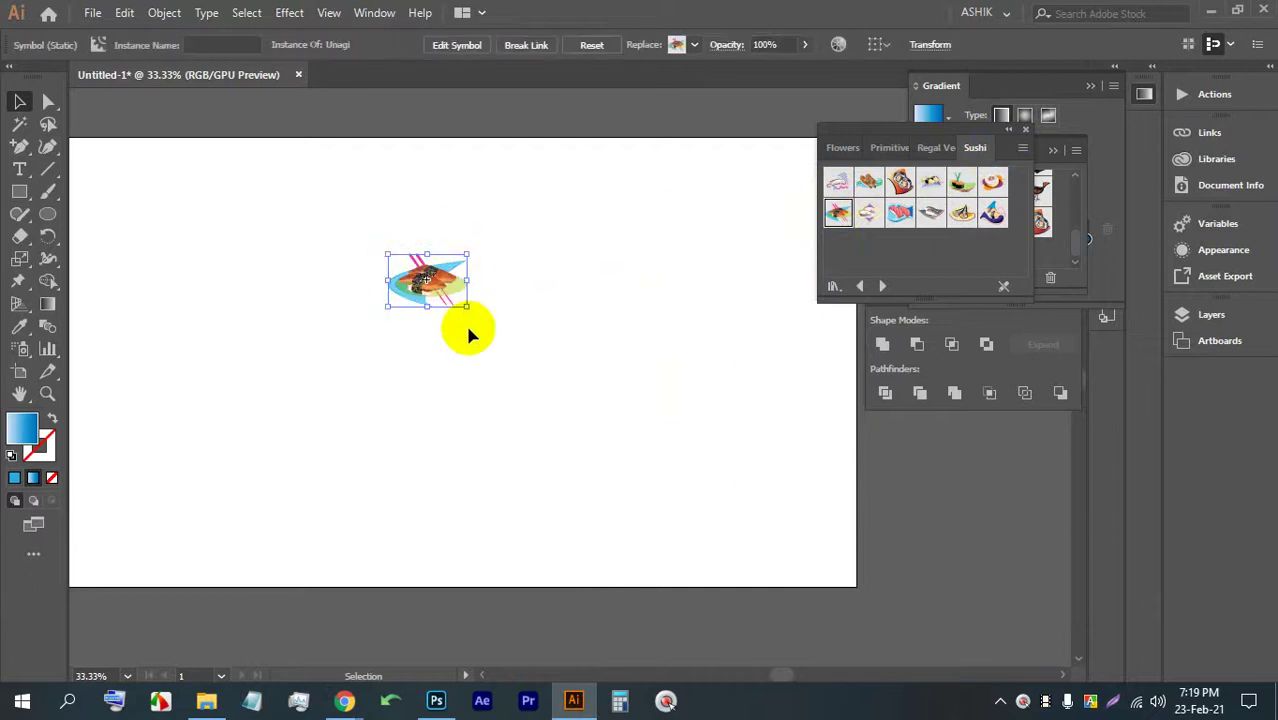
key("BackSpace")
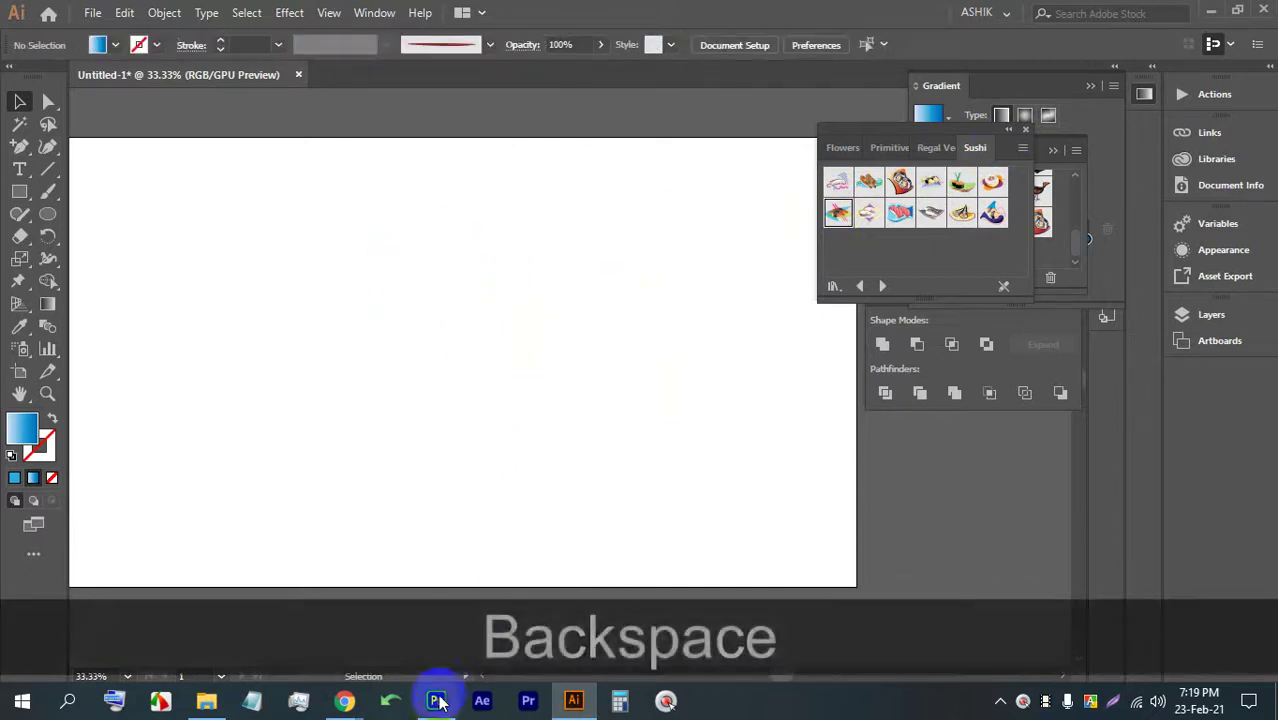
- Switch back to Chrome and replace the ten-logo-types query with a voice search for "flower", viewing its image results
mouse_move(345, 703)
left_click(248, 603)
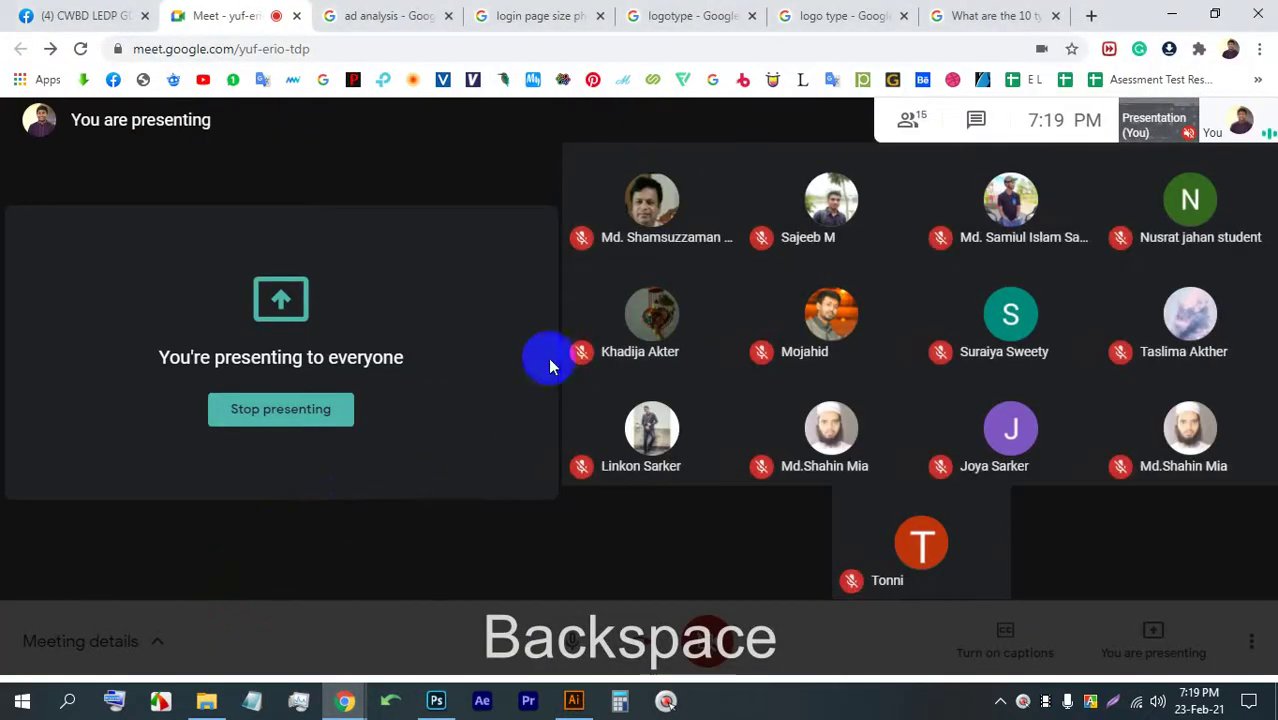
left_click(975, 15)
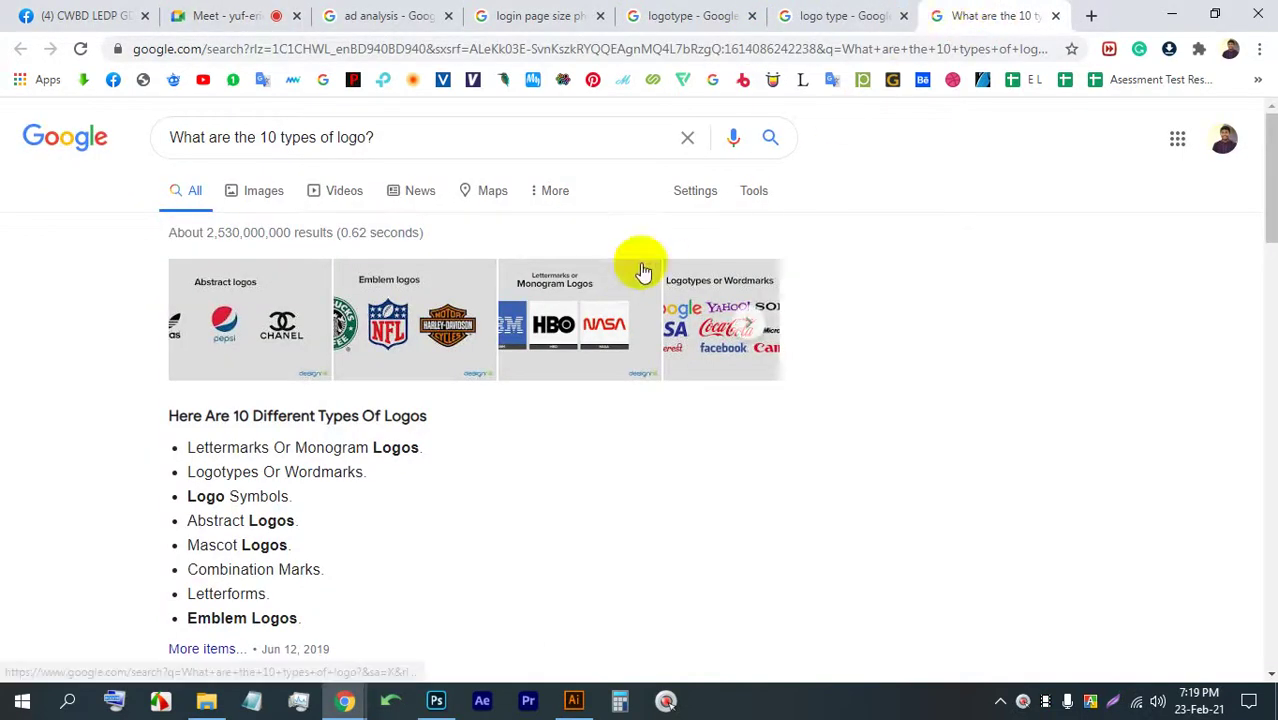
left_click(536, 123)
key("ctrl+a")
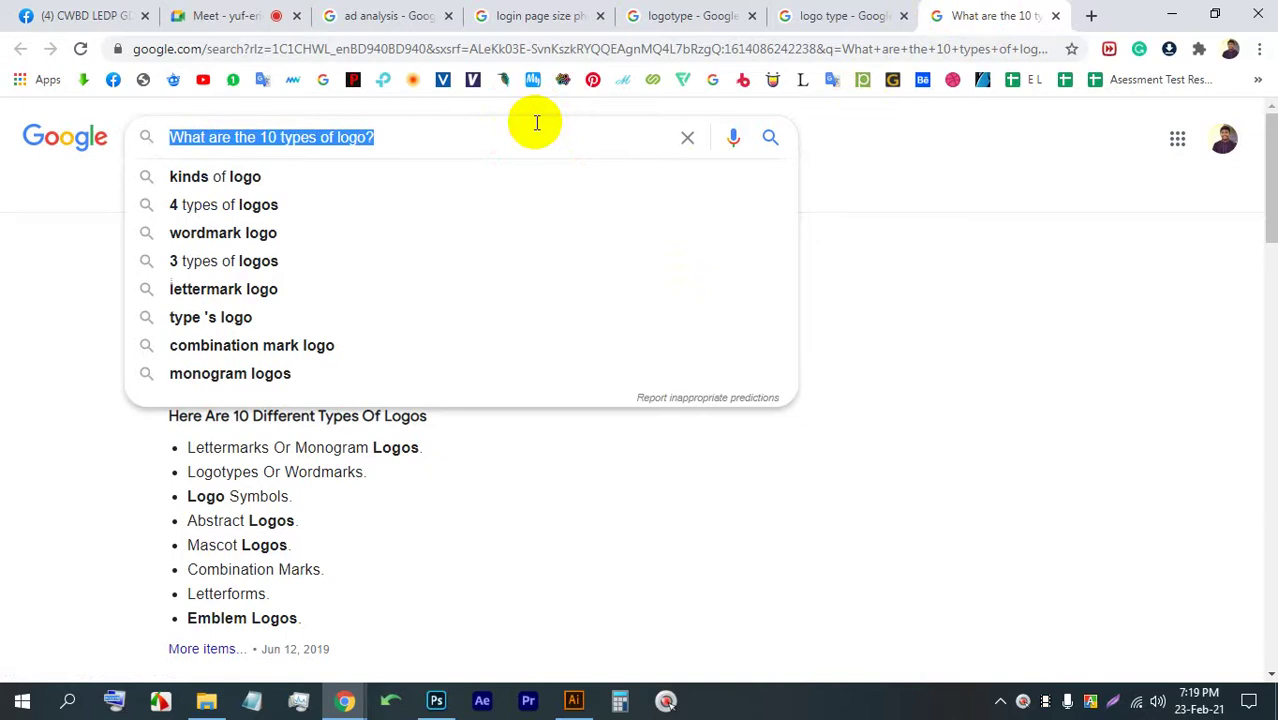
left_click(732, 136)
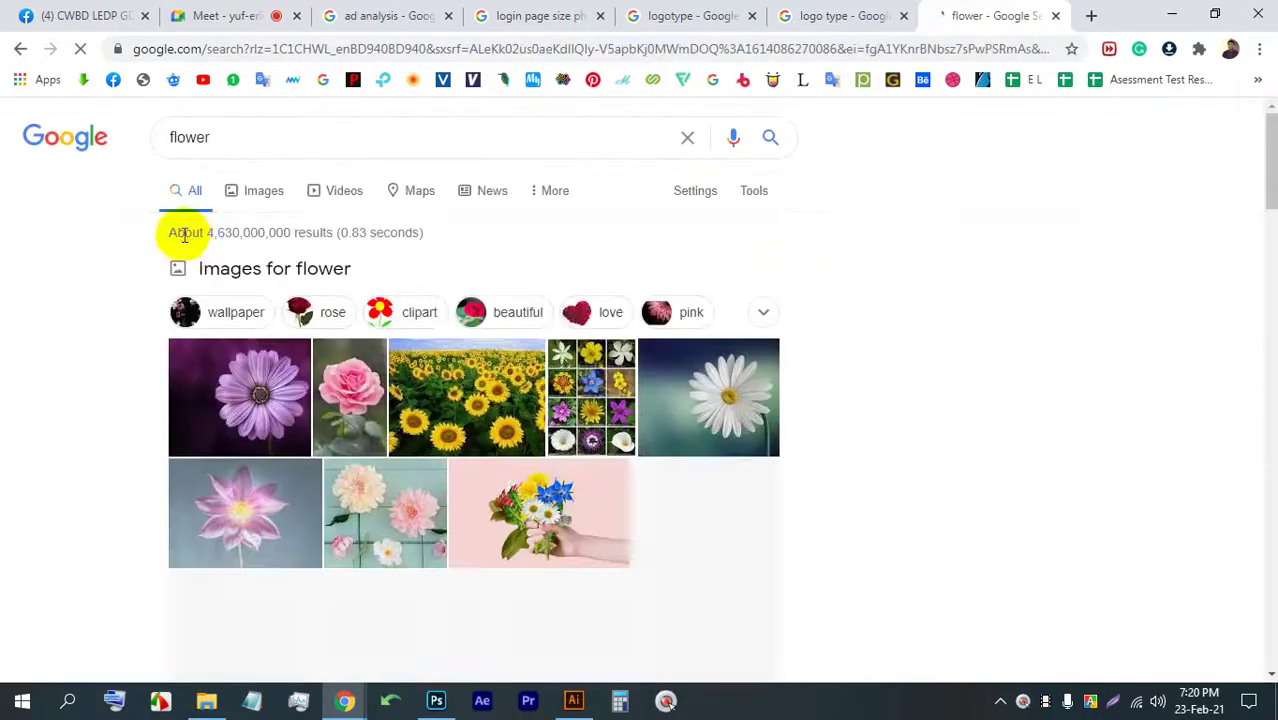
left_click(263, 180)
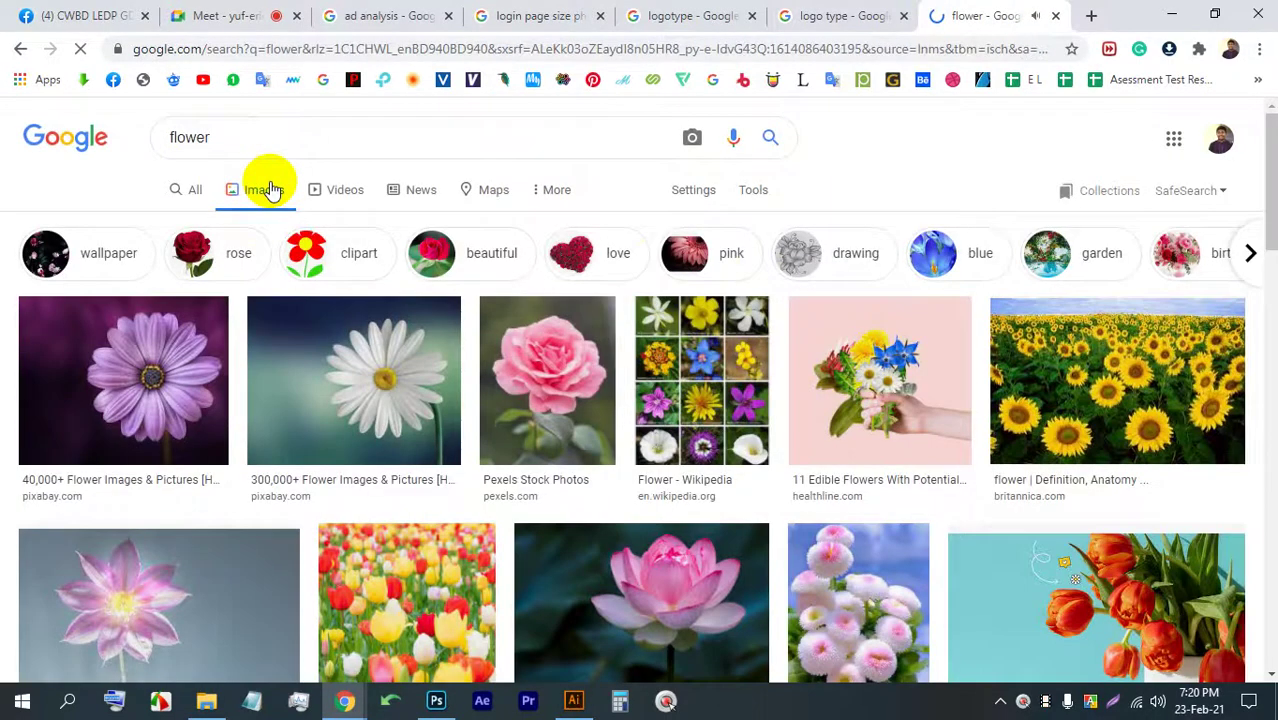
scroll(450, 200, "down", 4)
scroll(447, 185, "up", 4)
- Search for "flower logo" in a new tab, reusing the copied word "flower", and show the image results
left_click(262, 128)
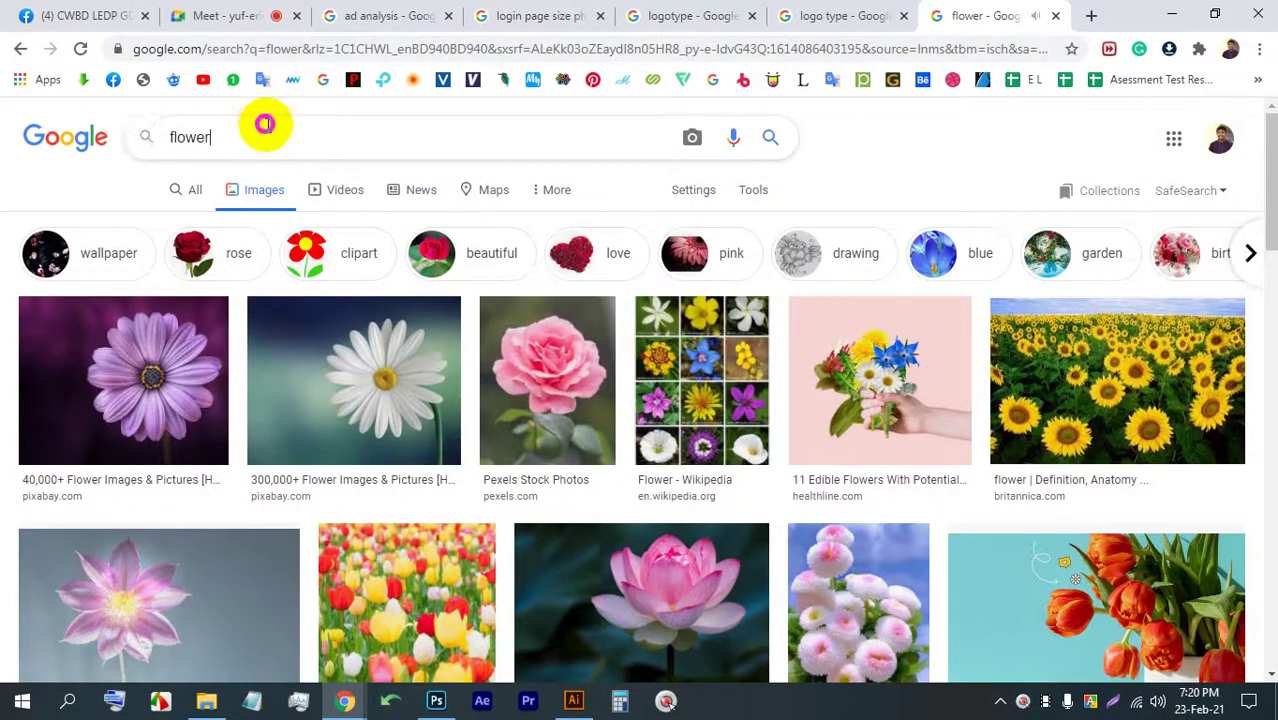
key("ctrl+a")
key("ctrl+c")
left_click(1091, 15)
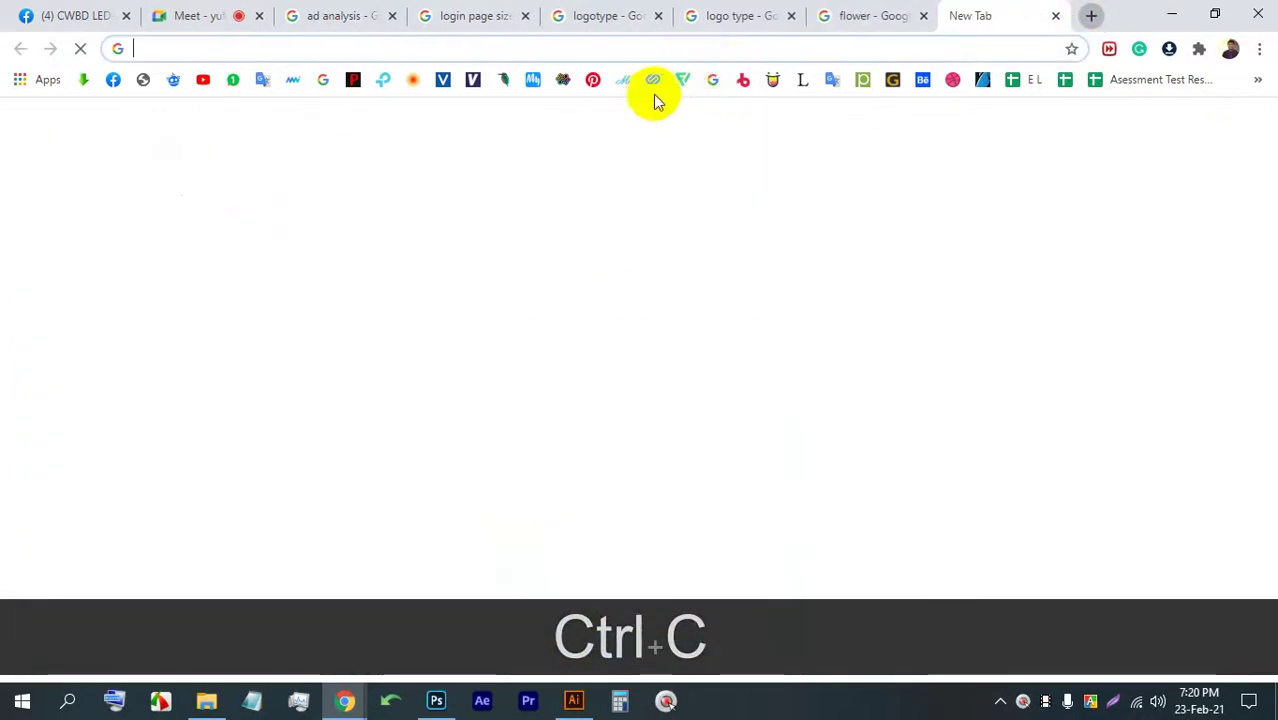
key("ctrl+v")
type("logo")
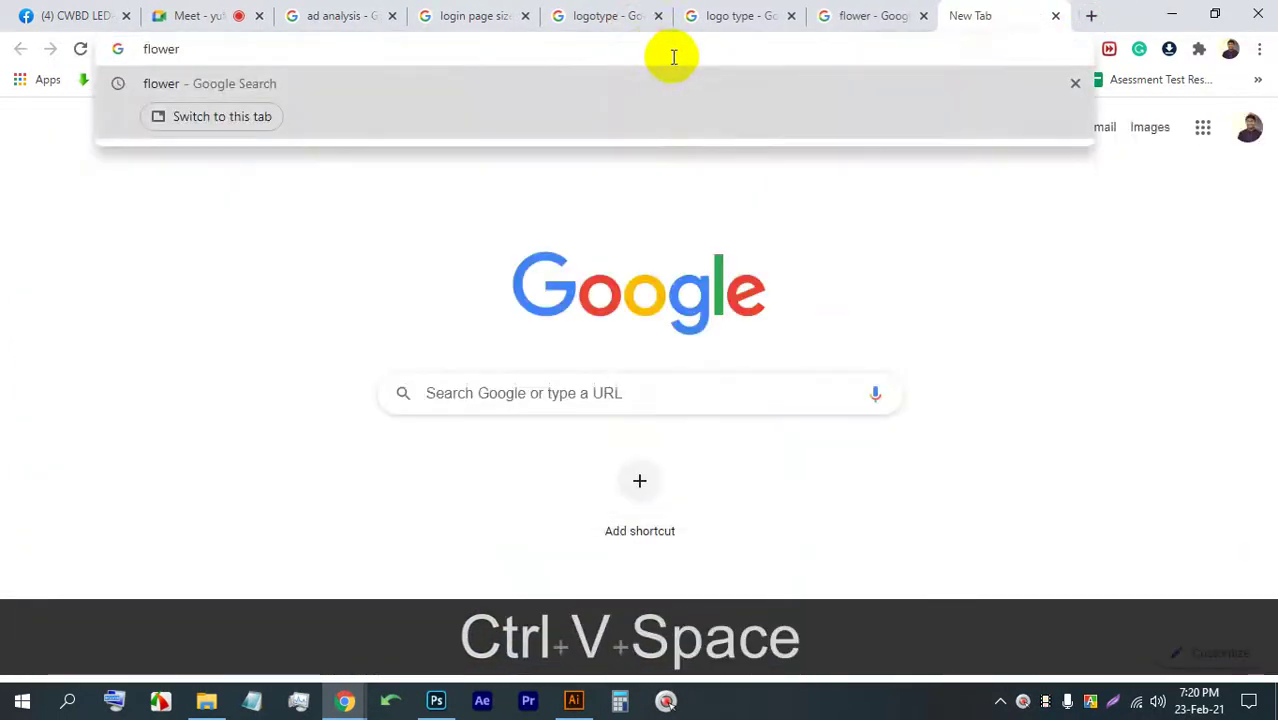
key("Return")
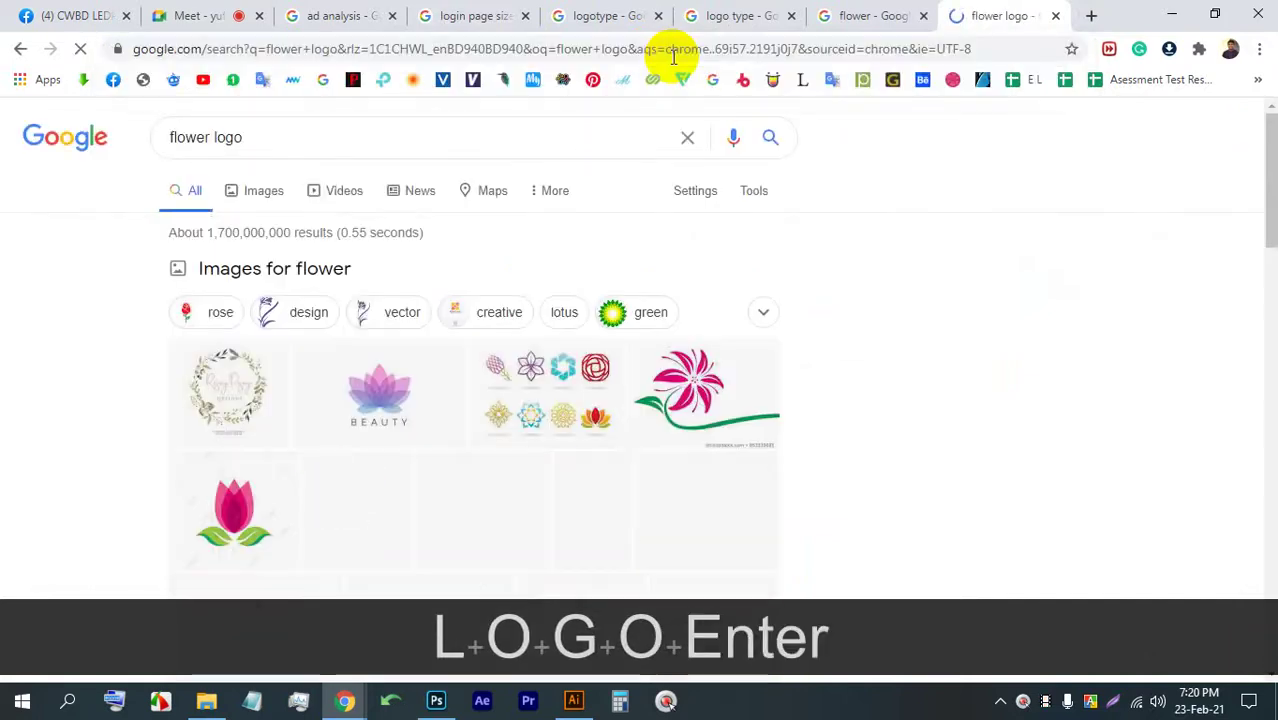
left_click(262, 191)
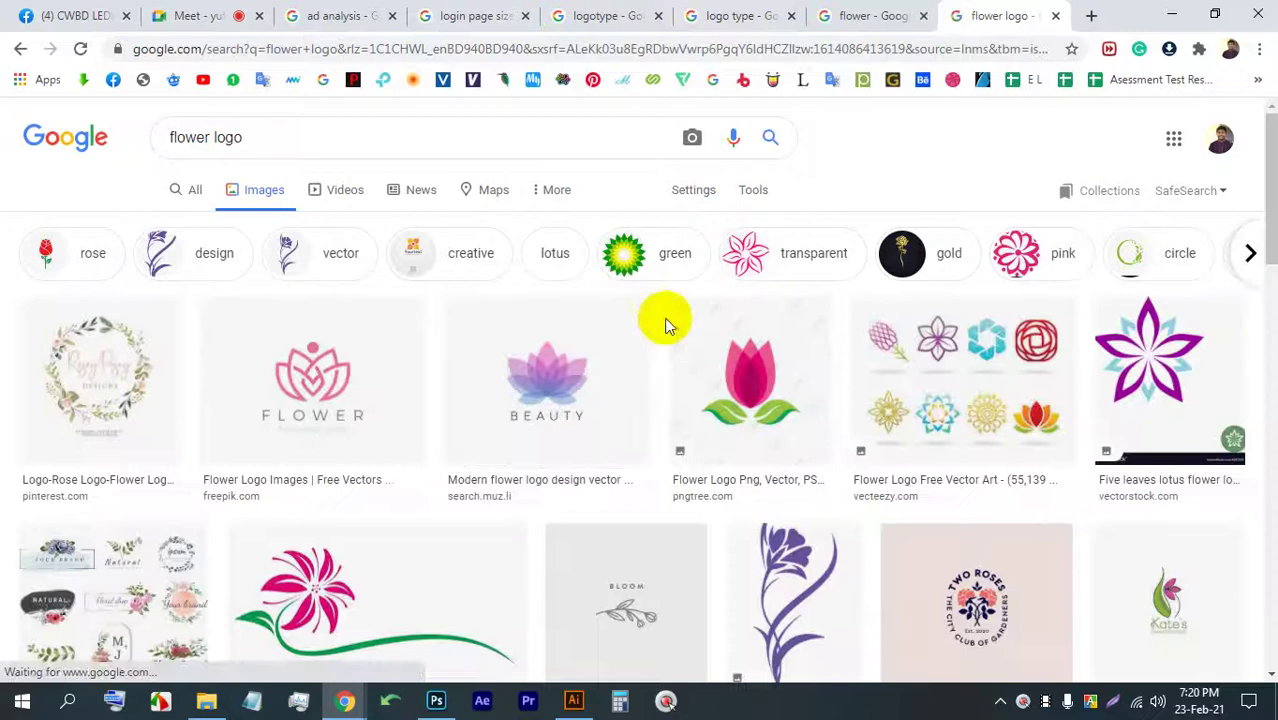
- Check the Google Meet tab and open the preview of the red-and-green Logofound logo in the flower logo results
left_click(225, 15)
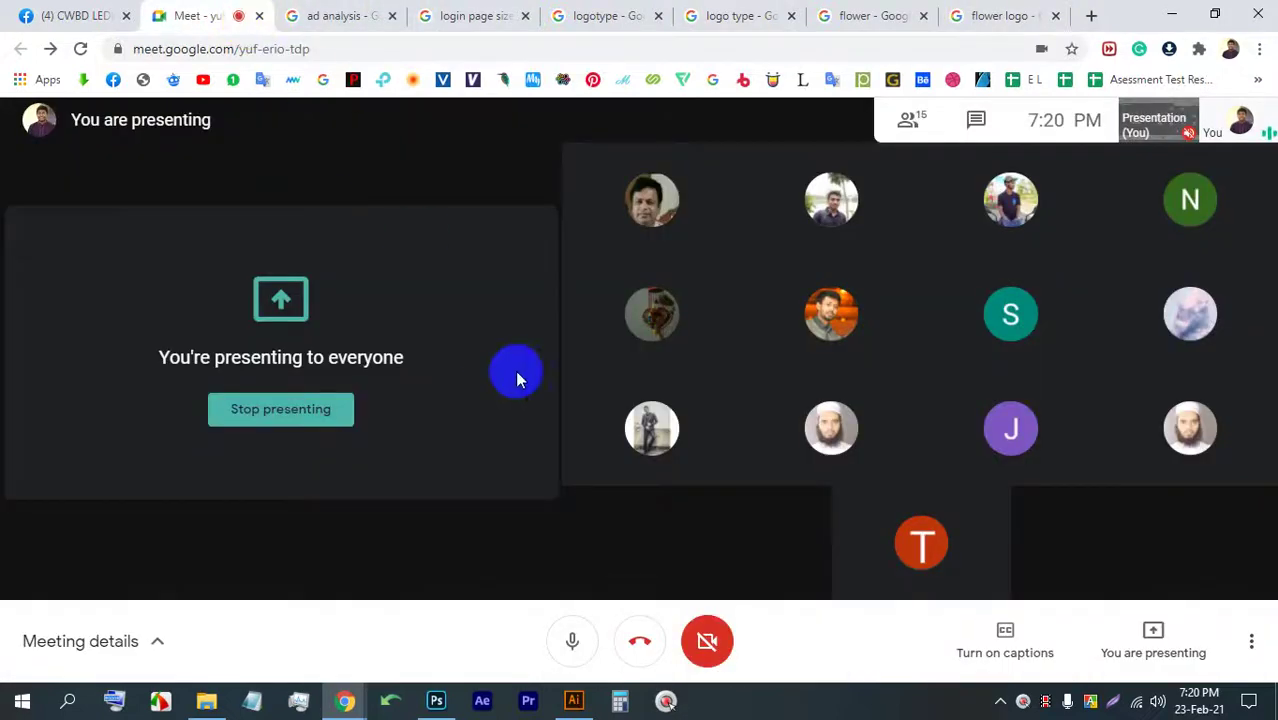
left_click(1000, 15)
scroll(671, 445, "down", 3)
scroll(660, 440, "down", 10)
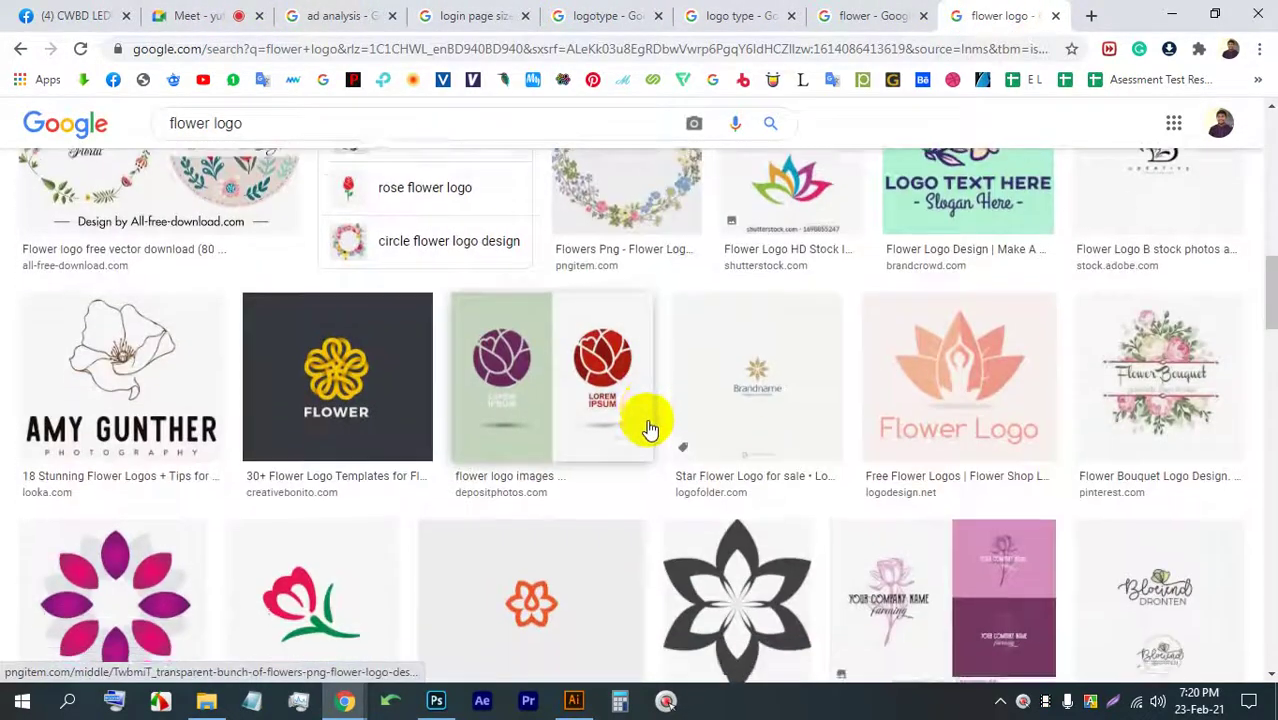
left_click(330, 245)
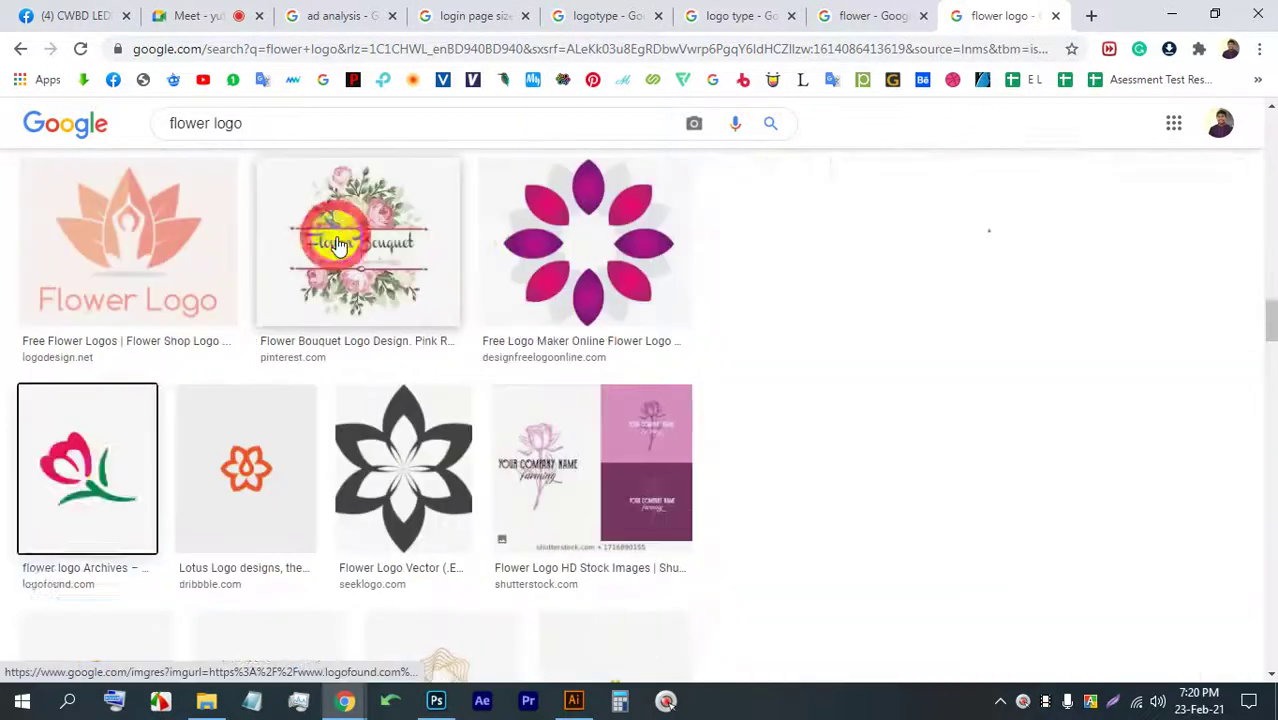
- Examine the related images of the Logofound flower logo and the surrounding flower logo results for simplified flower shapes
scroll(884, 455, "down", 10)
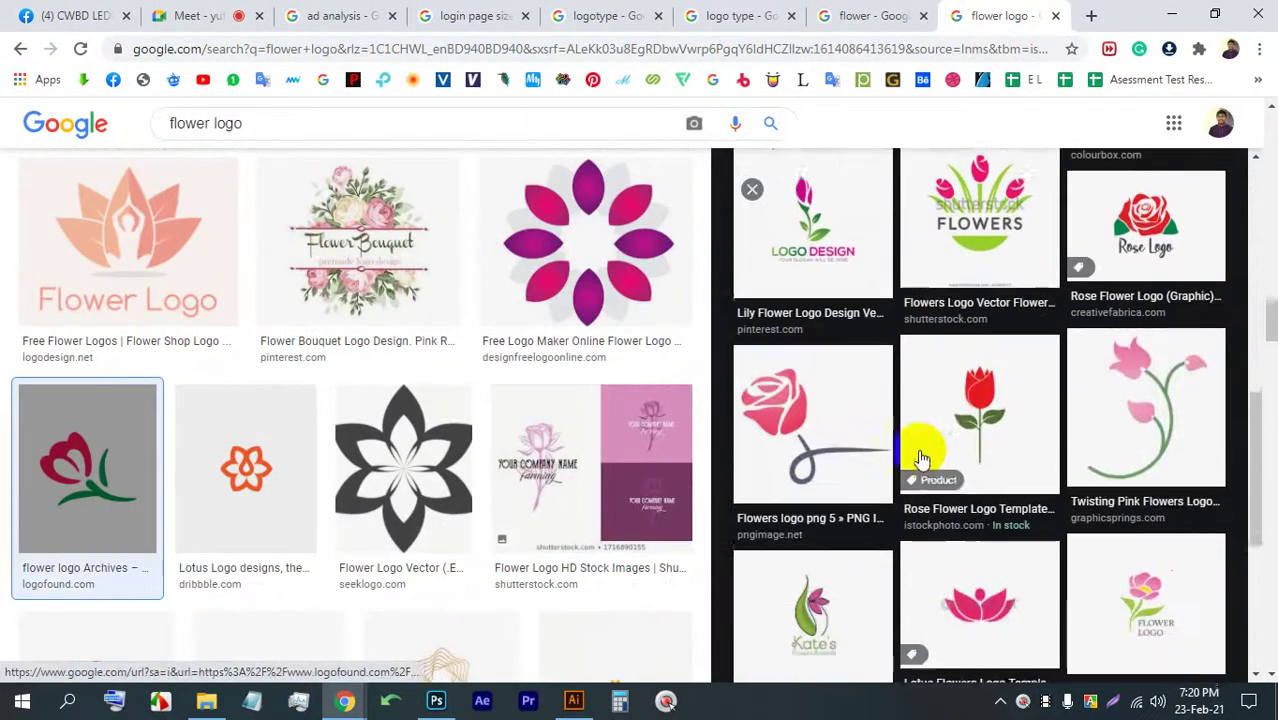
scroll(945, 430, "down", 10)
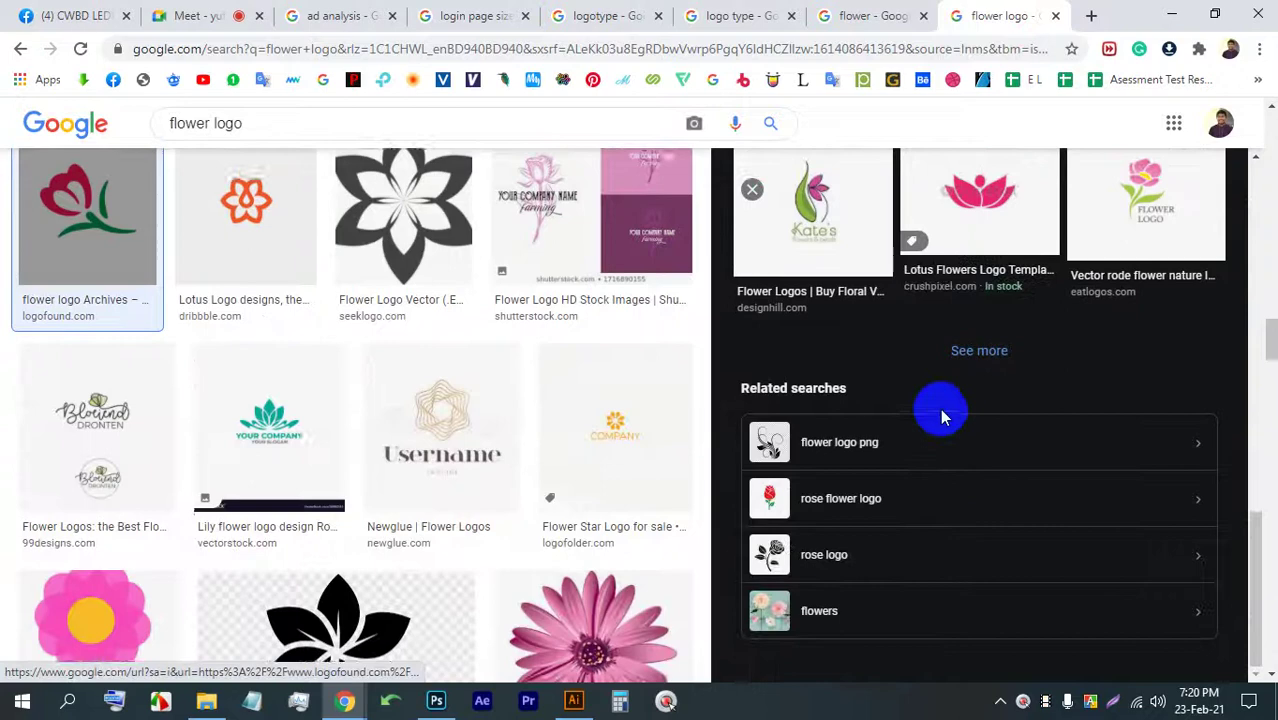
scroll(415, 480, "down", 4)
scroll(422, 462, "up", 8)
scroll(422, 465, "up", 8)
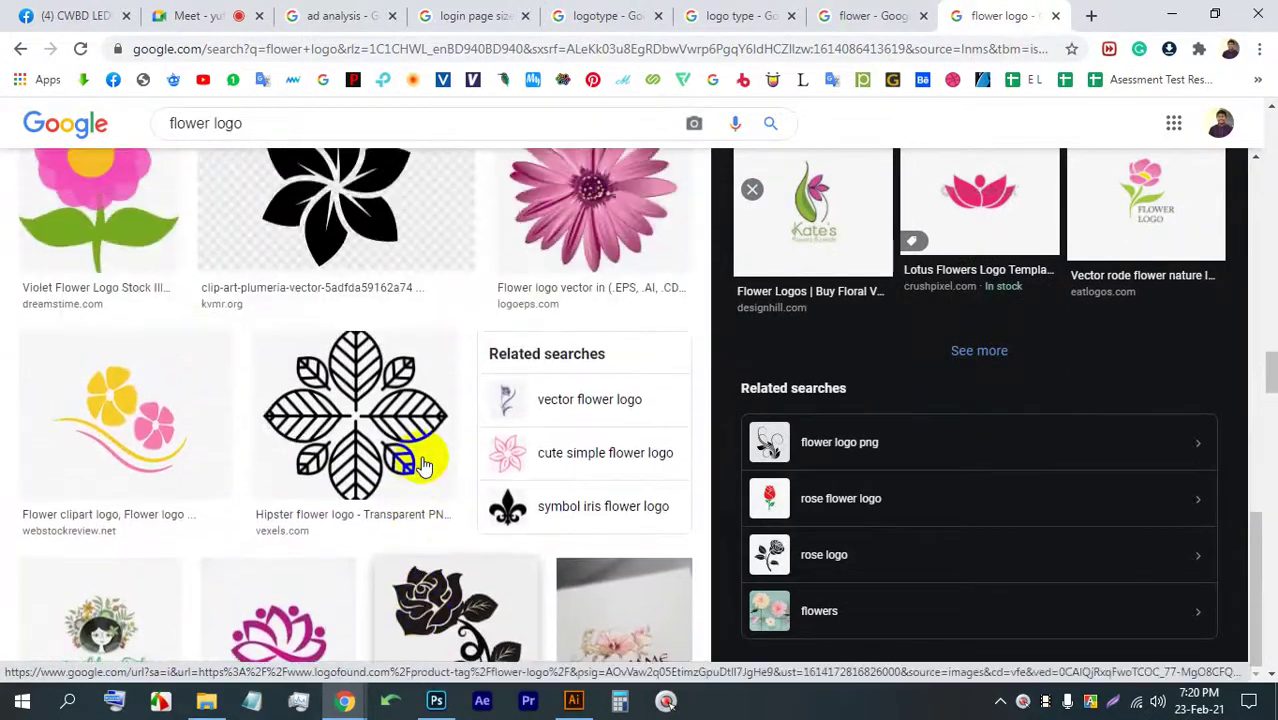
scroll(422, 468, "down", 10)
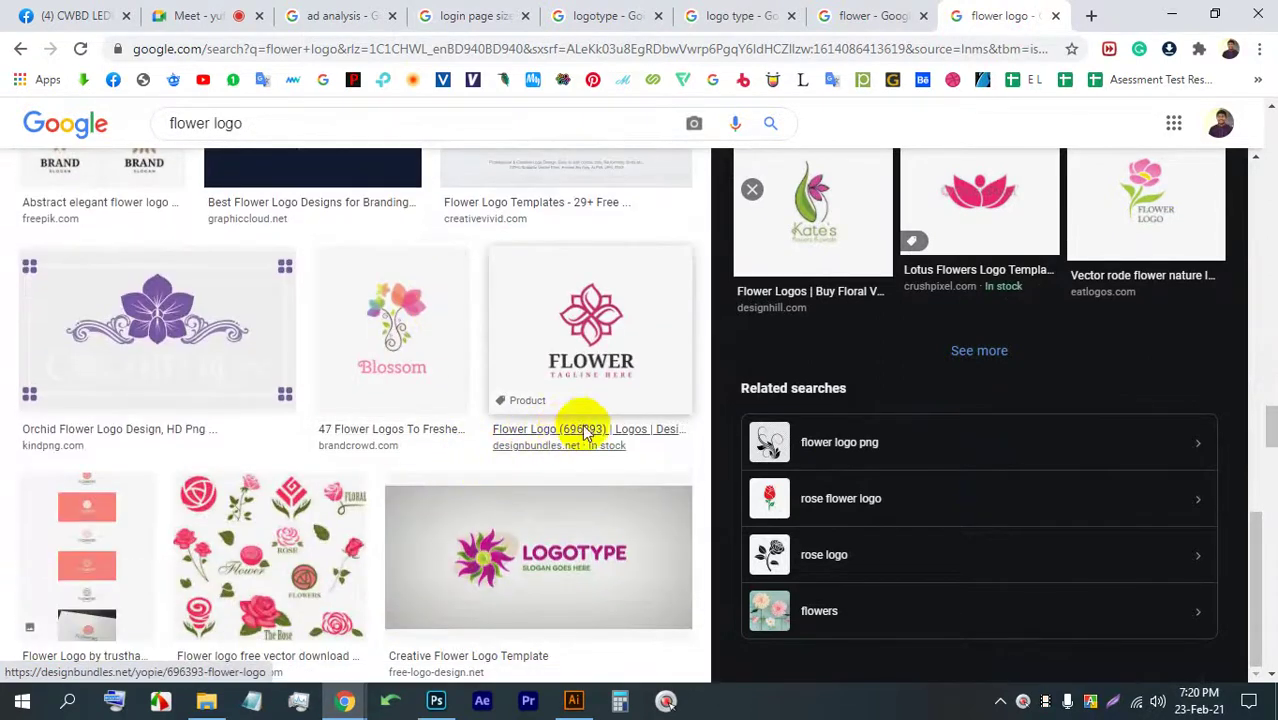
scroll(618, 340, "up", 8)
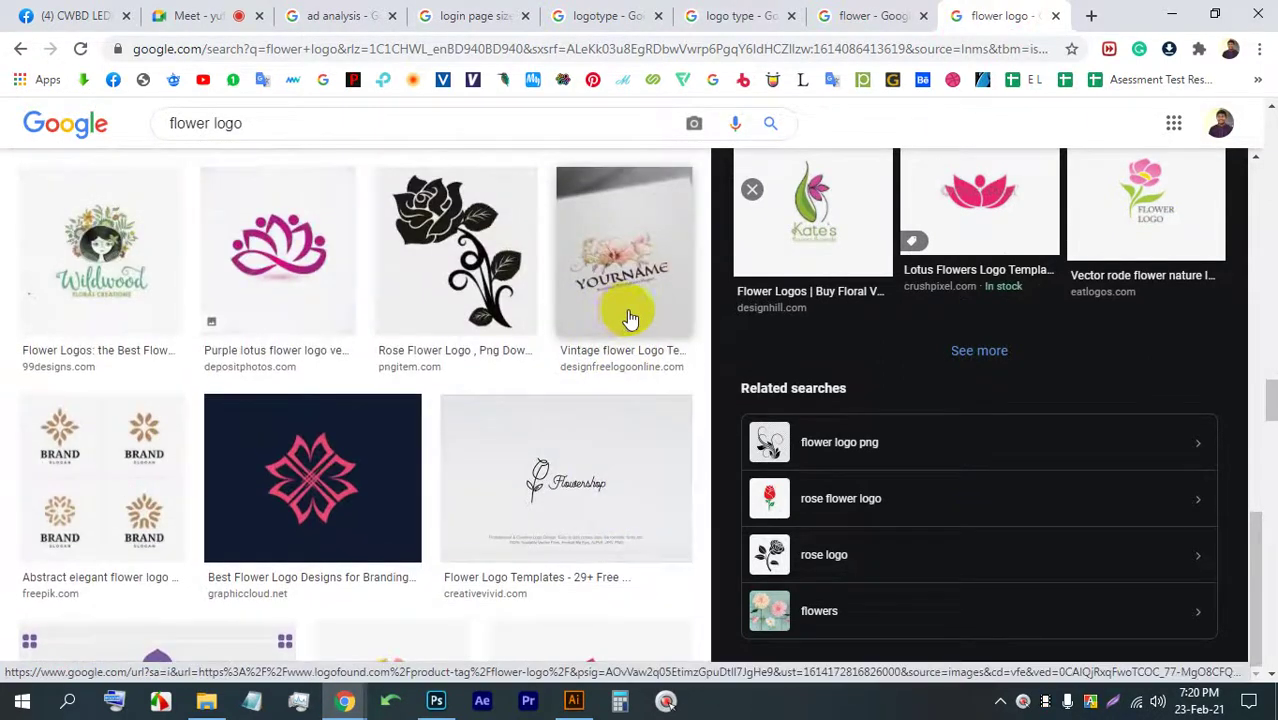
scroll(737, 268, "up", 5)
scroll(522, 328, "up", 8)
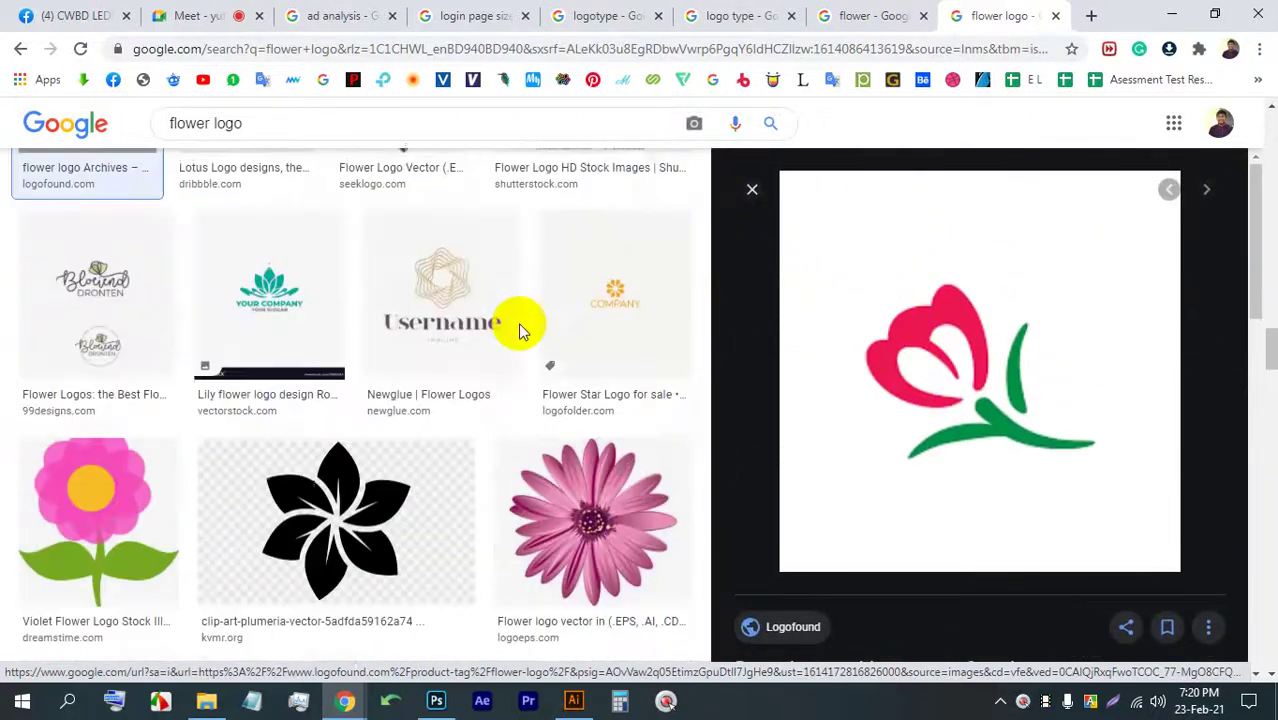
- Check the Google Meet tab again, return to the flower logo results and close the Logofound logo preview
left_click(200, 16)
left_click(1000, 16)
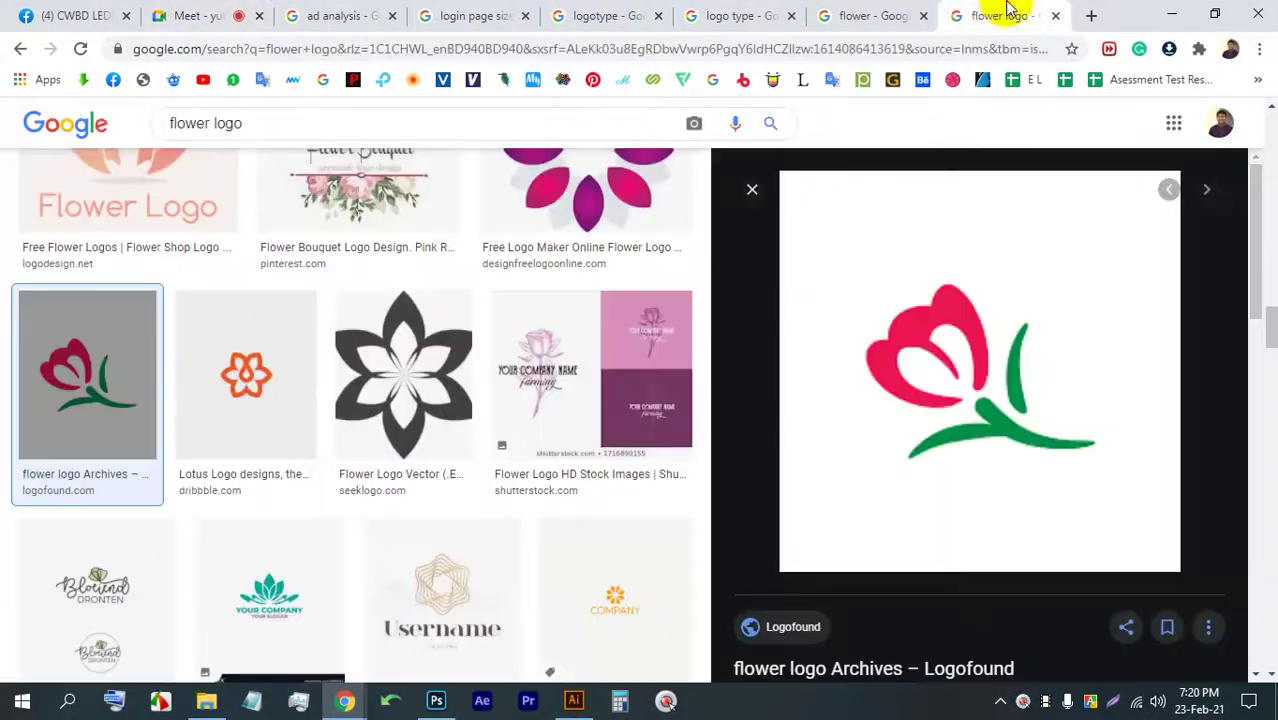
scroll(845, 297, "down", 4)
scroll(590, 323, "down", 5)
scroll(590, 323, "down", 10)
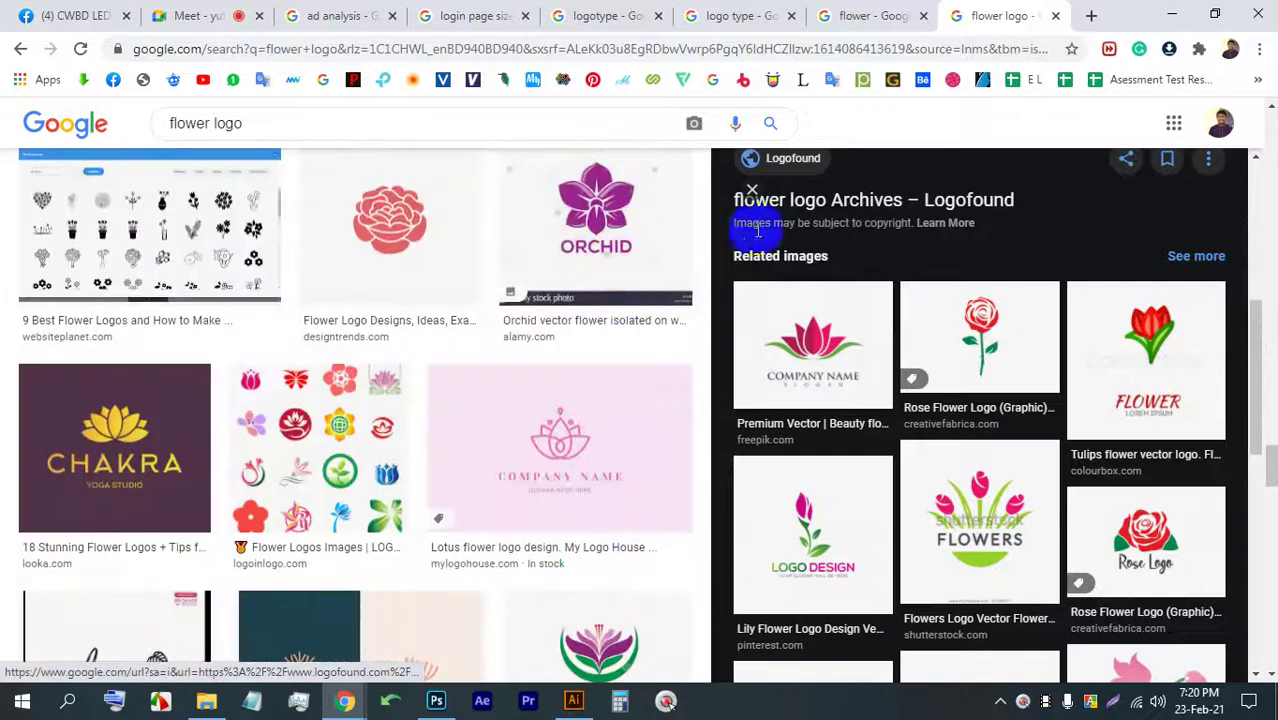
left_click(751, 189)
- Browse more flower logo results and open the preview of the pink-and-blue BUSINESS flower logo from Webneel
scroll(814, 450, "down", 10)
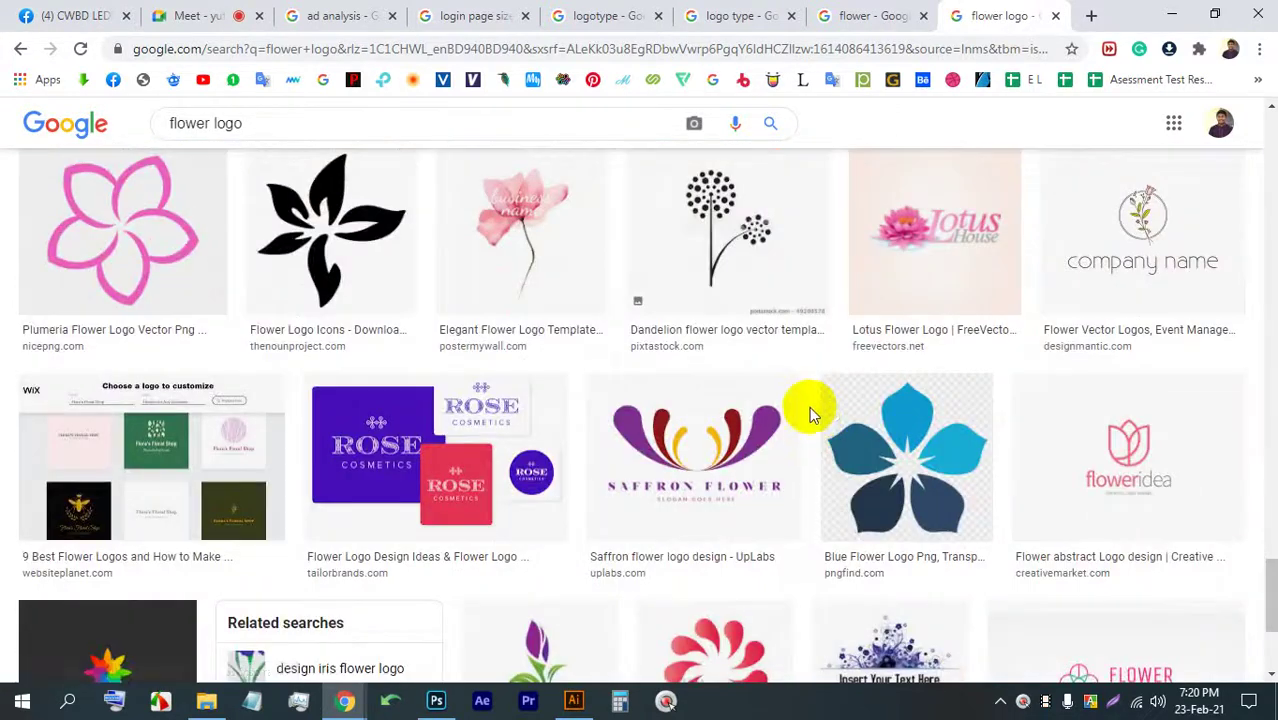
scroll(645, 415, "down", 4)
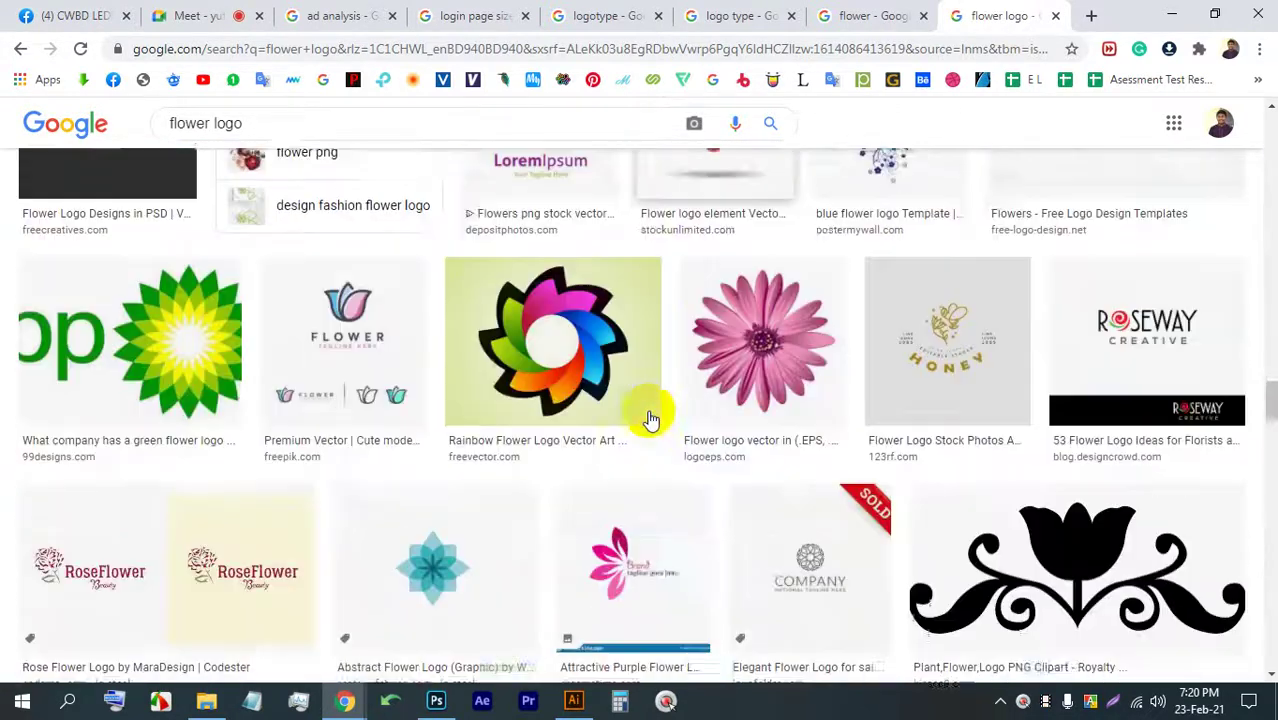
scroll(641, 420, "down", 4)
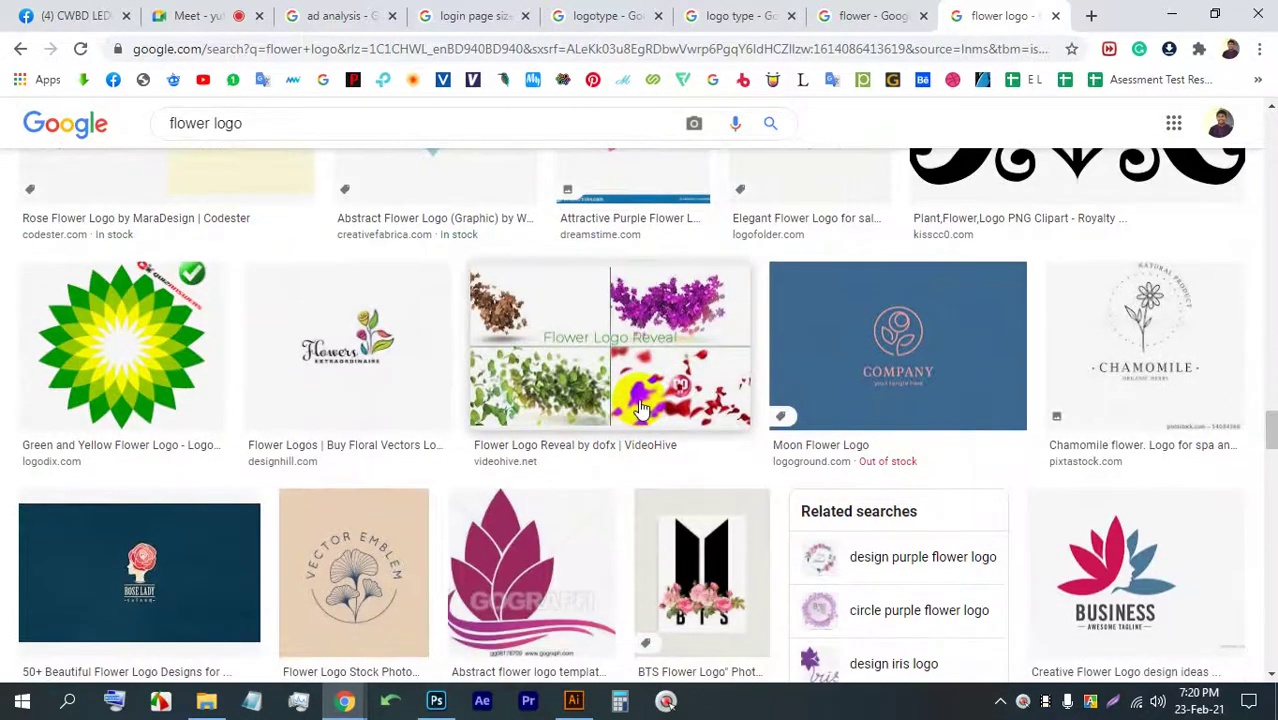
scroll(652, 400, "down", 4)
left_click(1066, 212)
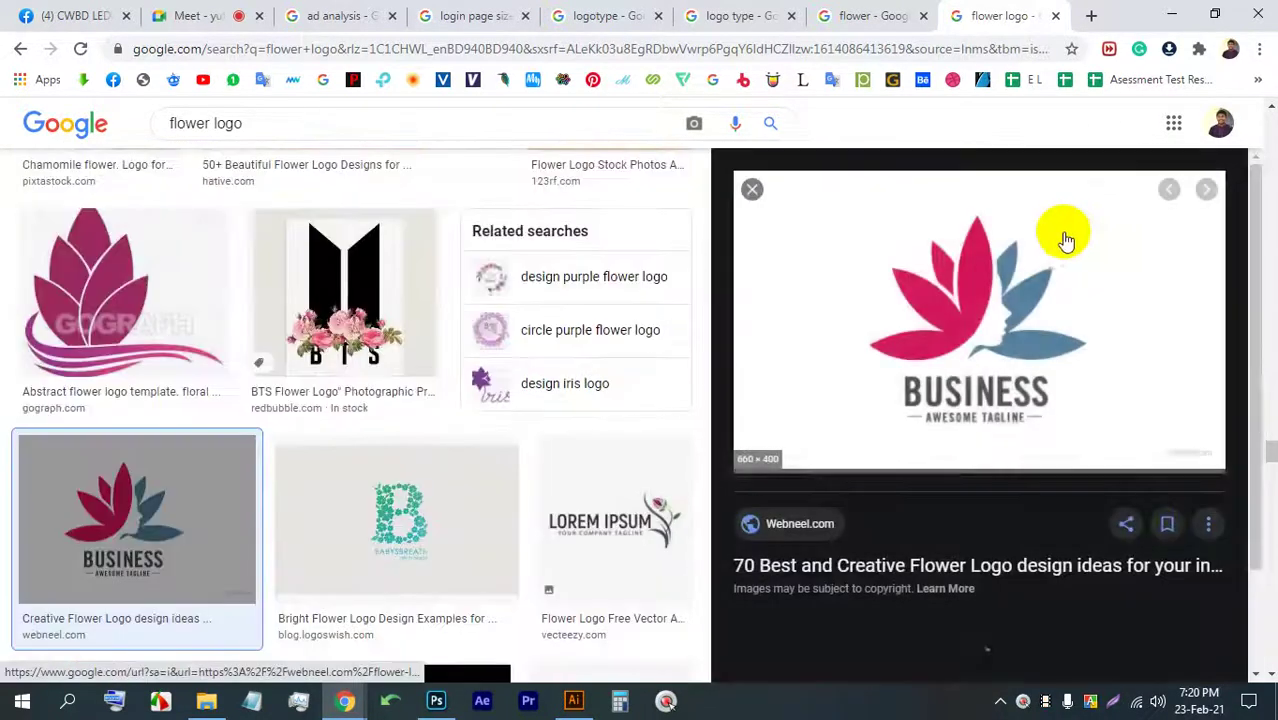
- Revisit the "flower" photo results for comparison and return to the Google Meet tab
left_click(856, 13)
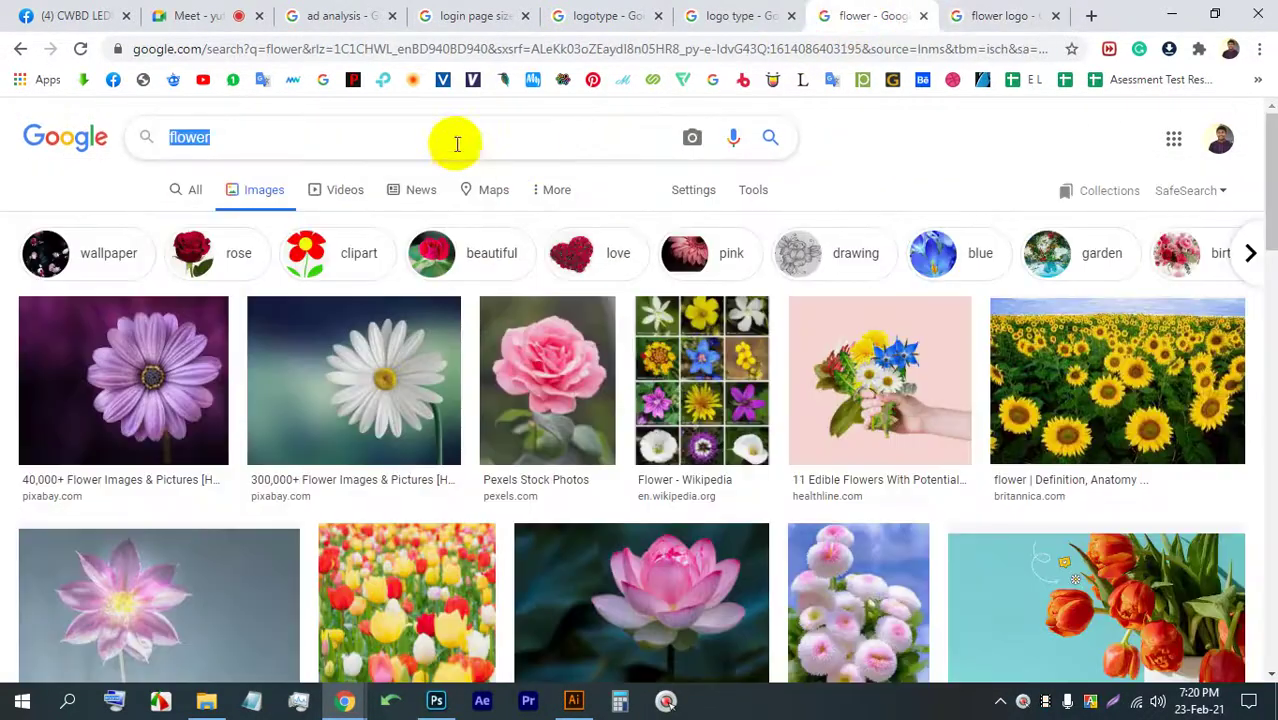
left_click(228, 13)
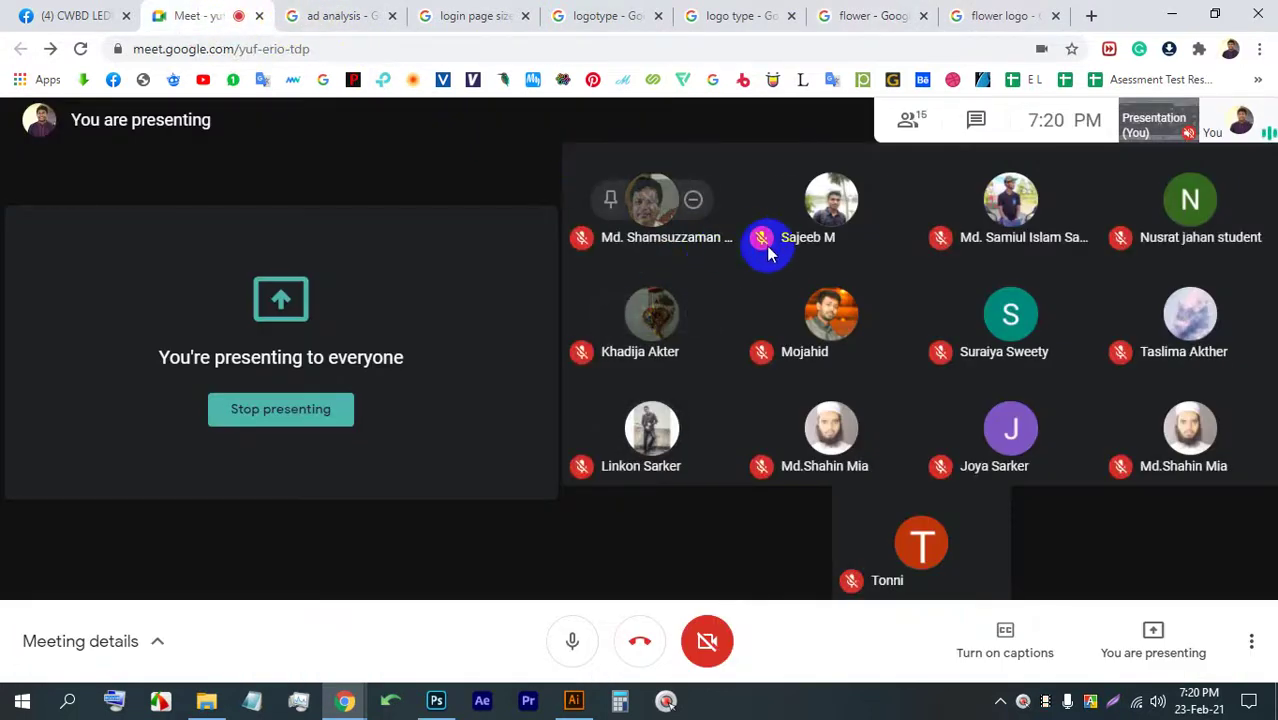
- Return to the "flower" photo results, browse more of them and open the preview of the ProFlowers white vase photo
left_click(876, 14)
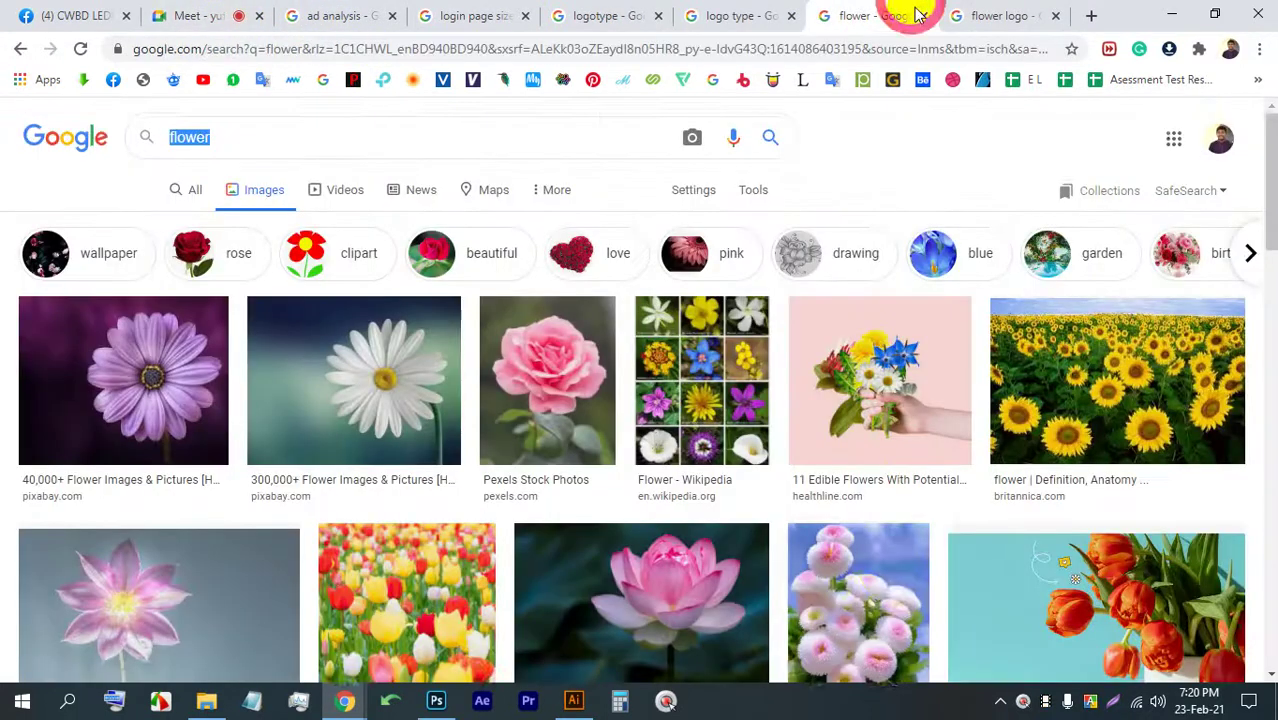
scroll(727, 460, "down", 10)
scroll(719, 443, "down", 12)
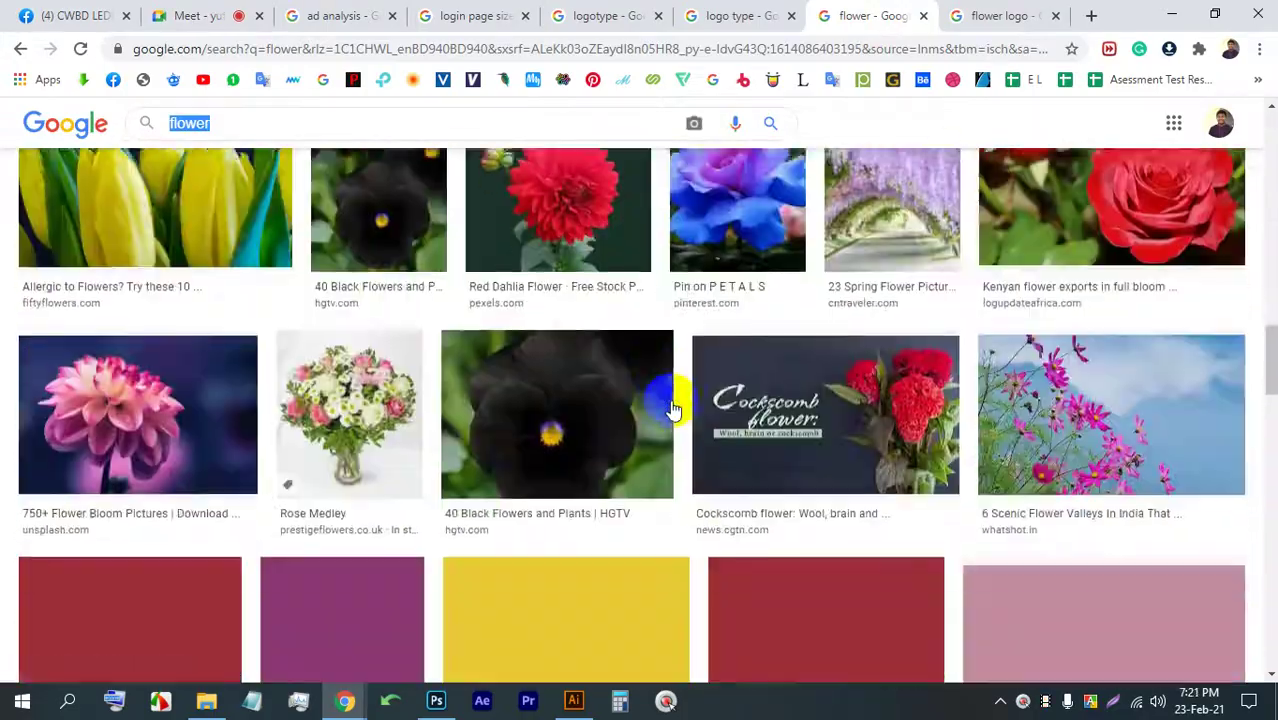
scroll(668, 410, "down", 12)
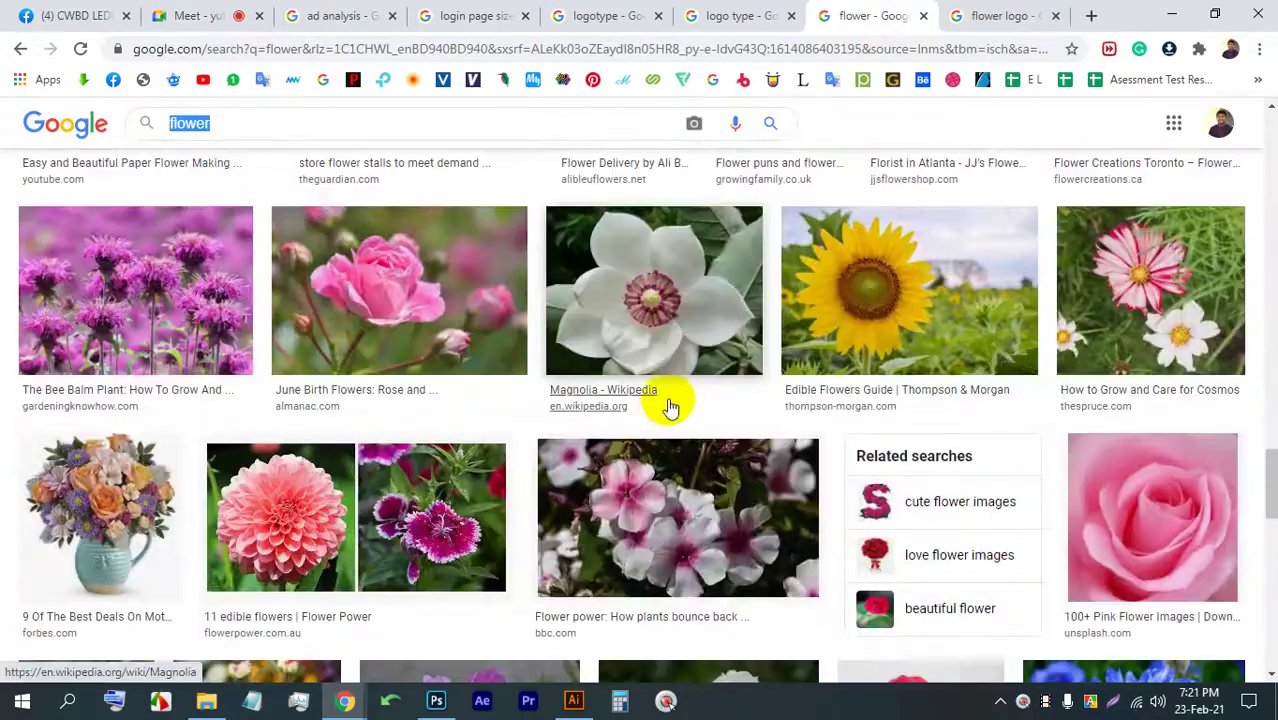
scroll(685, 408, "down", 5)
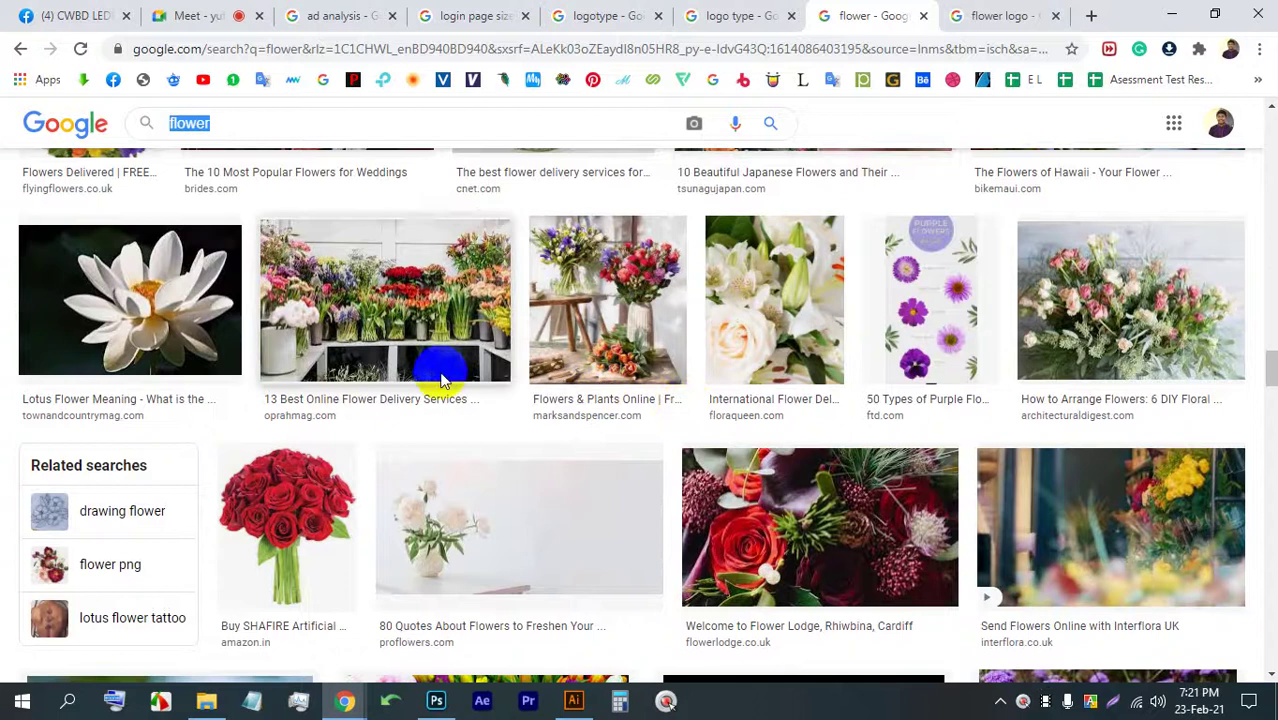
left_click(584, 300)
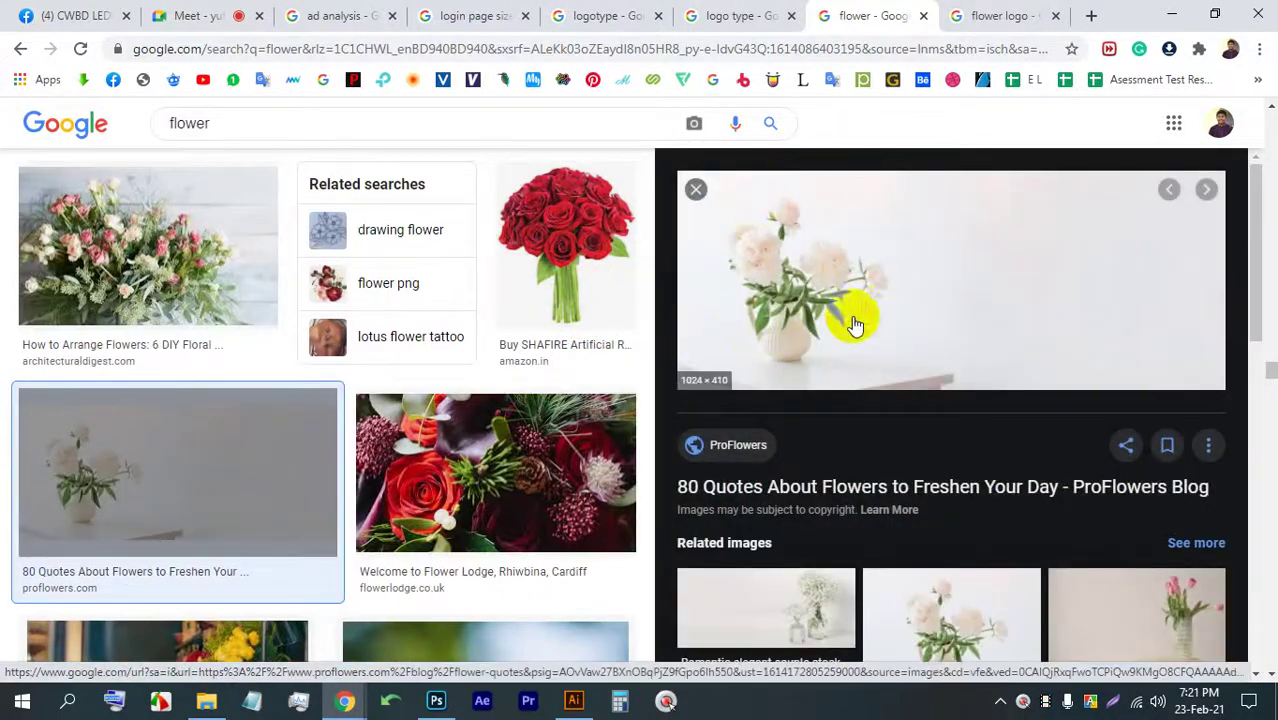
- Search Google for "Bird" by voice in a new tab and show the image results
left_click(1090, 12)
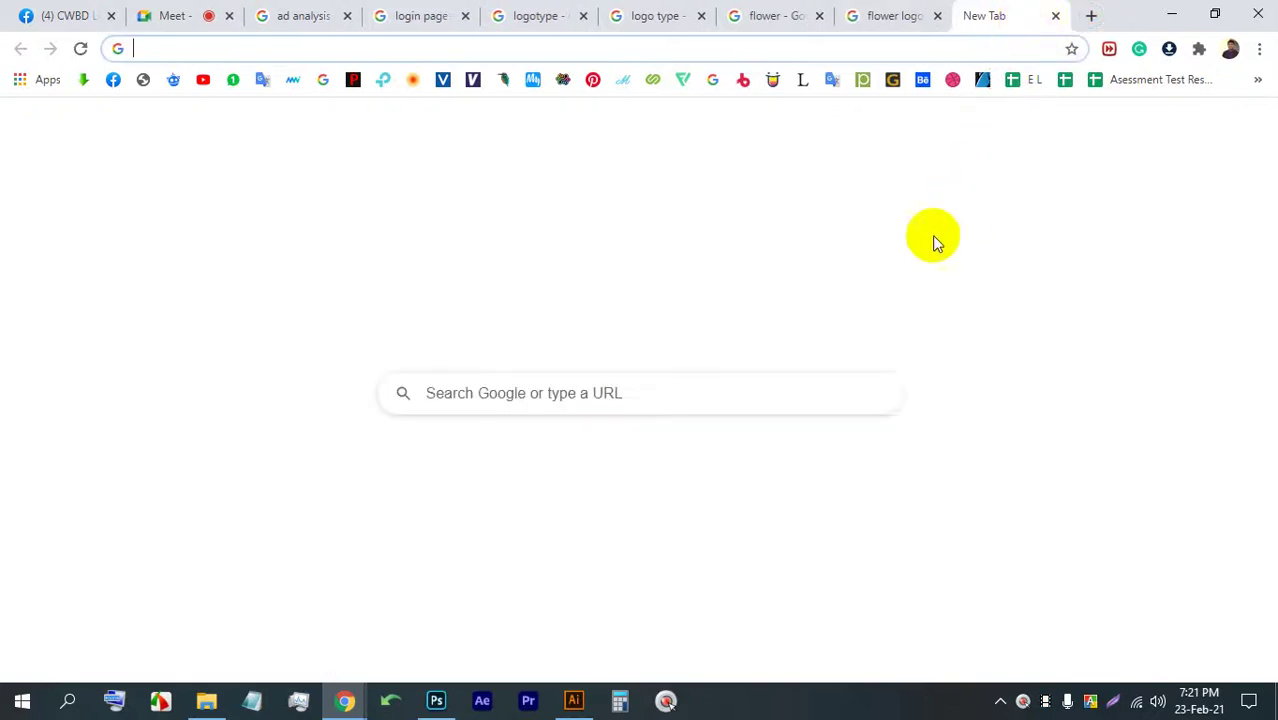
left_click(866, 387)
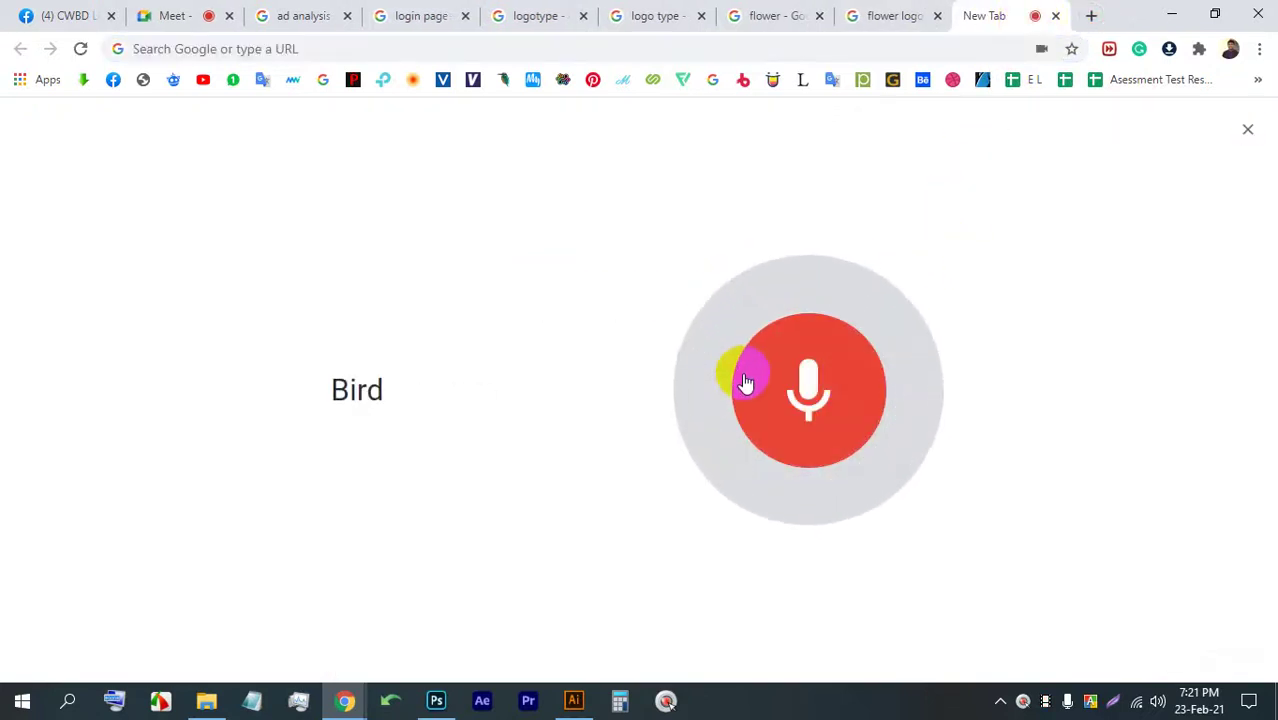
left_click(237, 188)
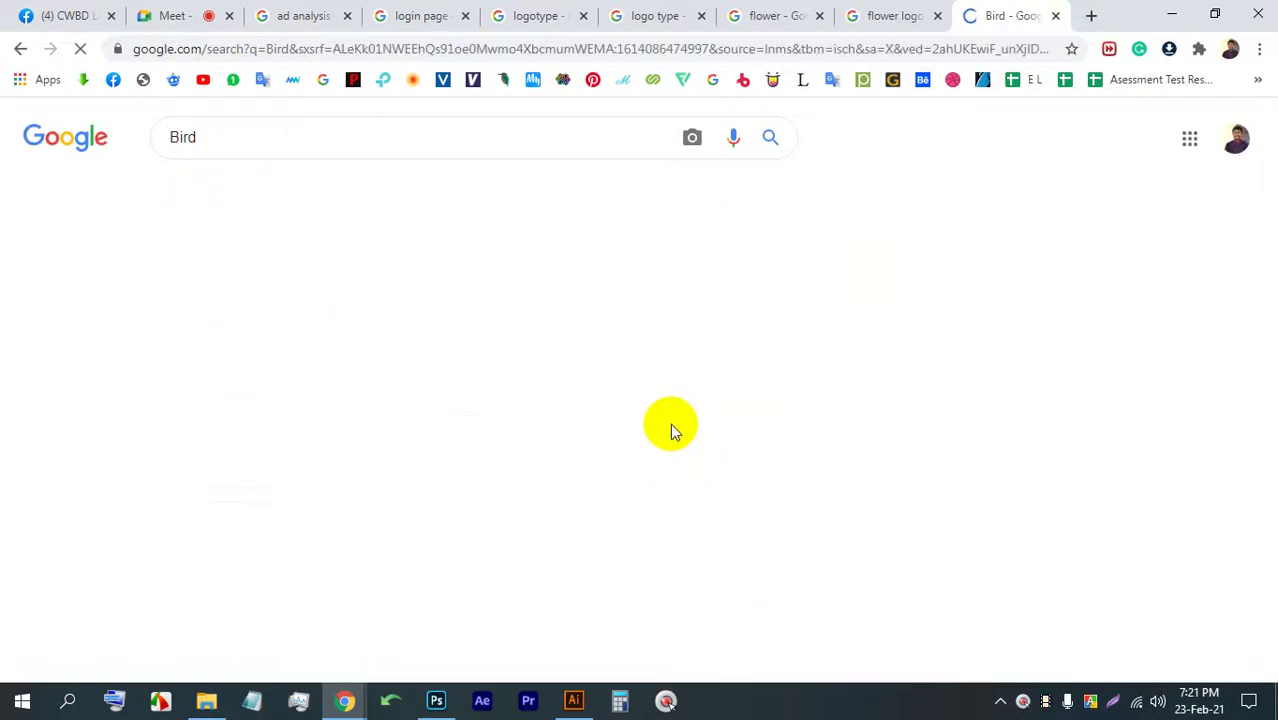
- Examine the bird photo results for a bird with a clear shape suited to simplifying into a logo
scroll(790, 420, "down", 3)
scroll(790, 420, "down", 10)
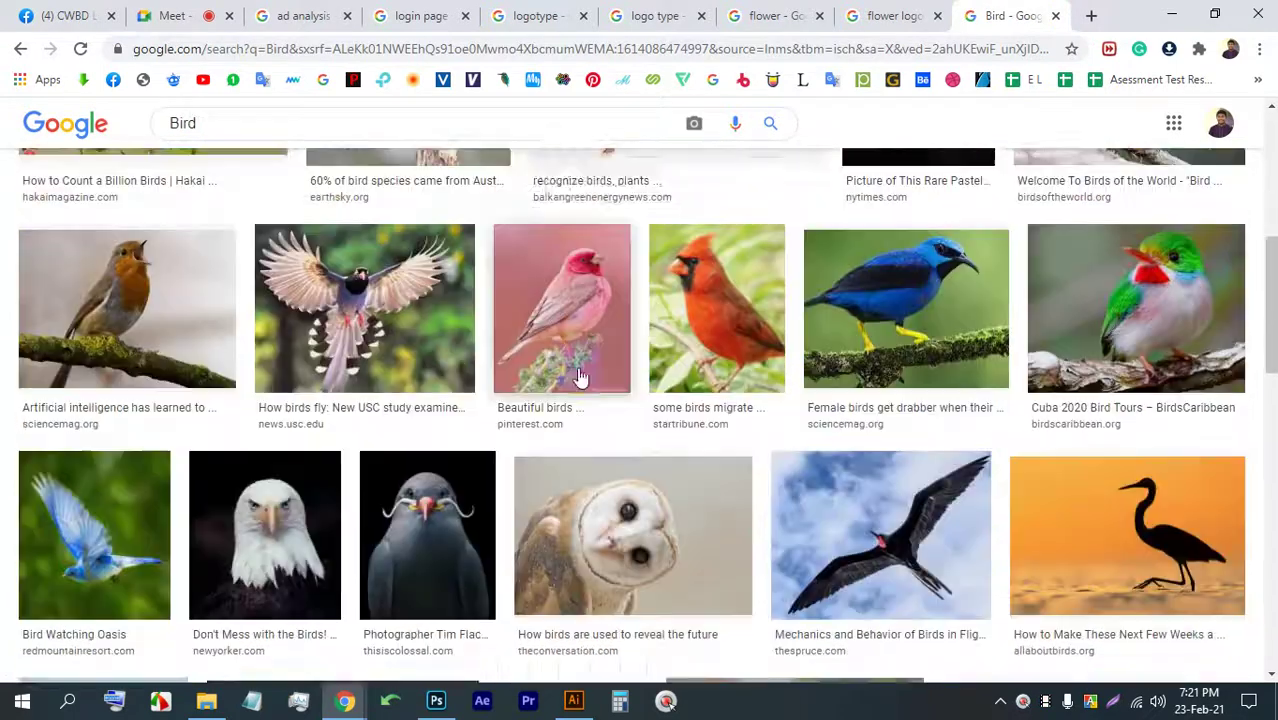
scroll(624, 411, "down", 10)
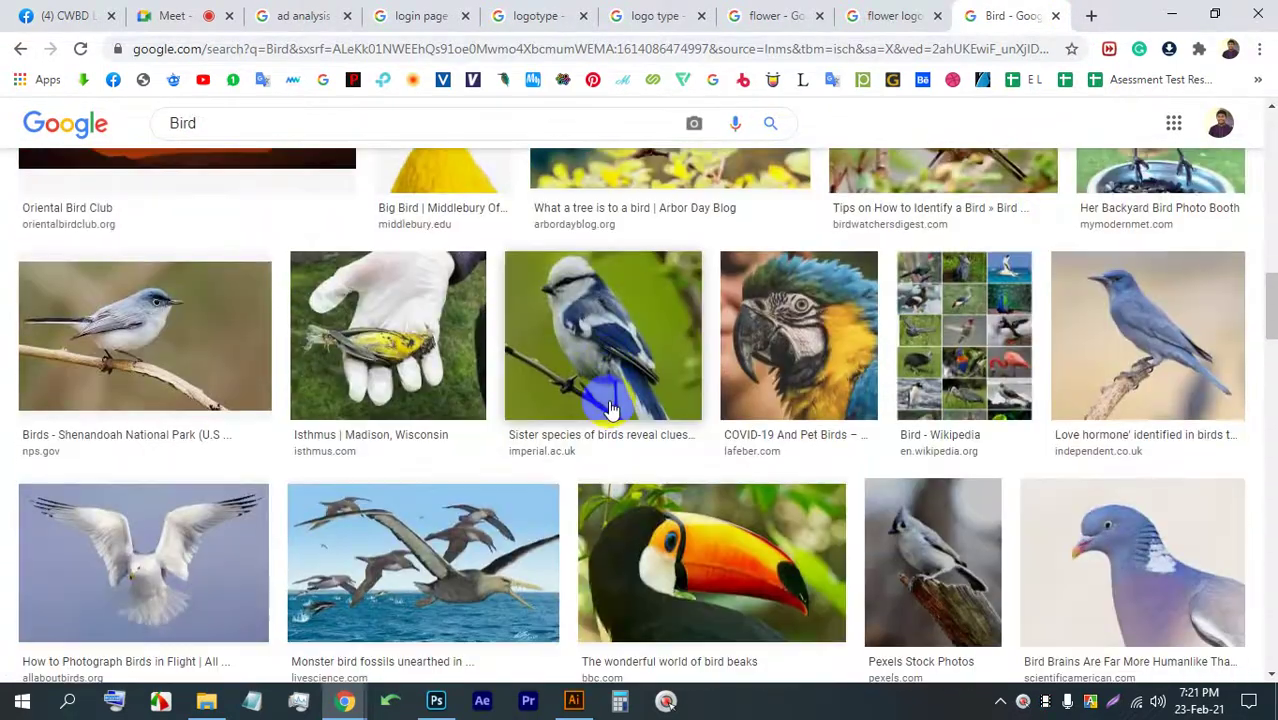
scroll(608, 400, "down", 10)
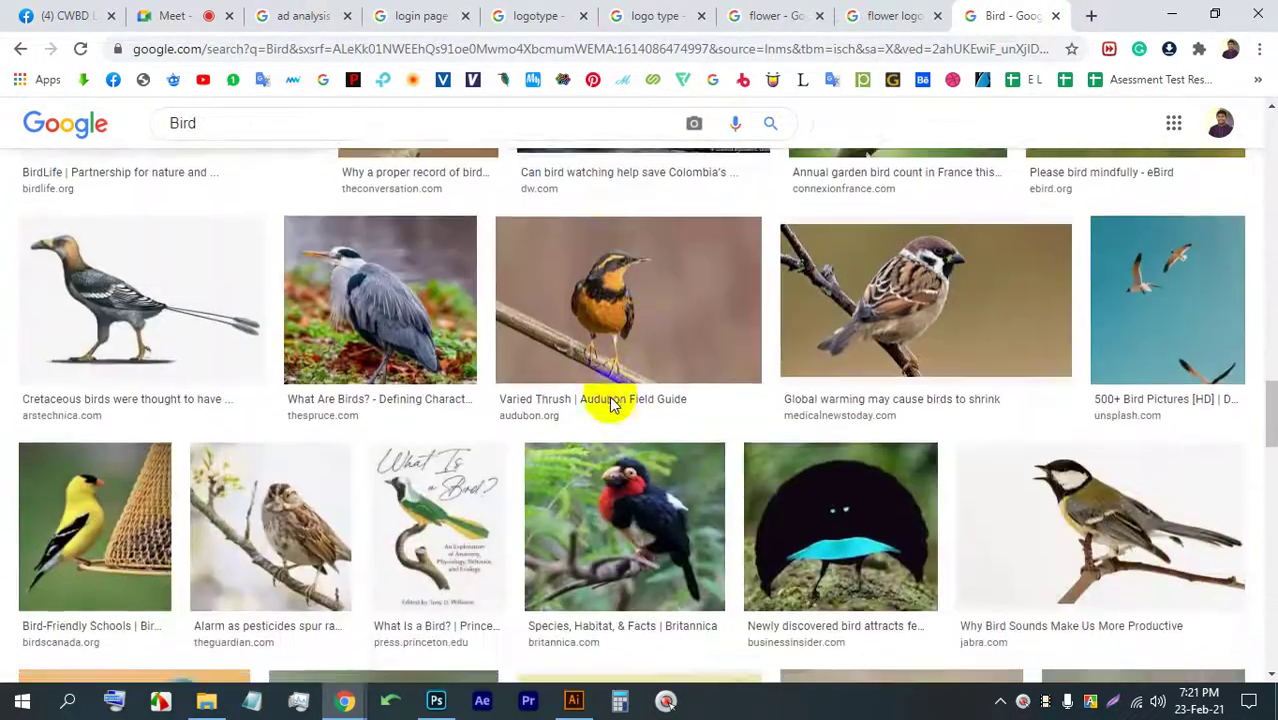
scroll(608, 402, "down", 8)
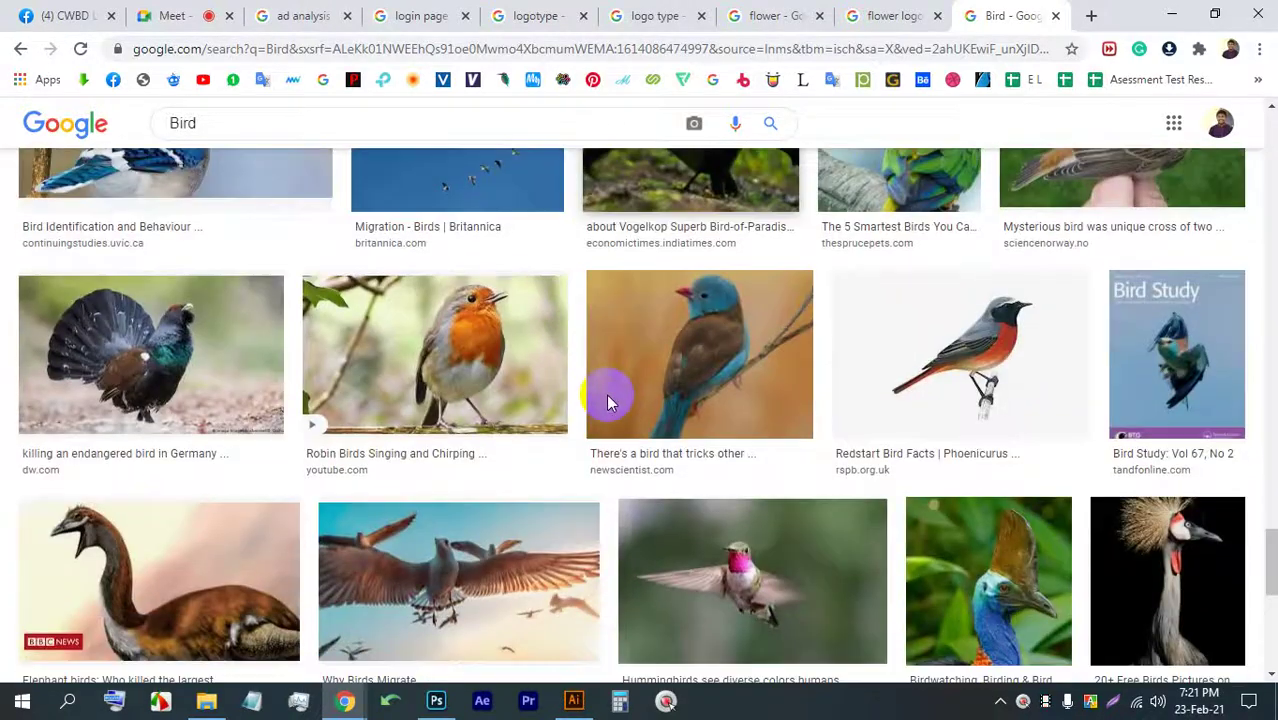
scroll(607, 390, "up", 5)
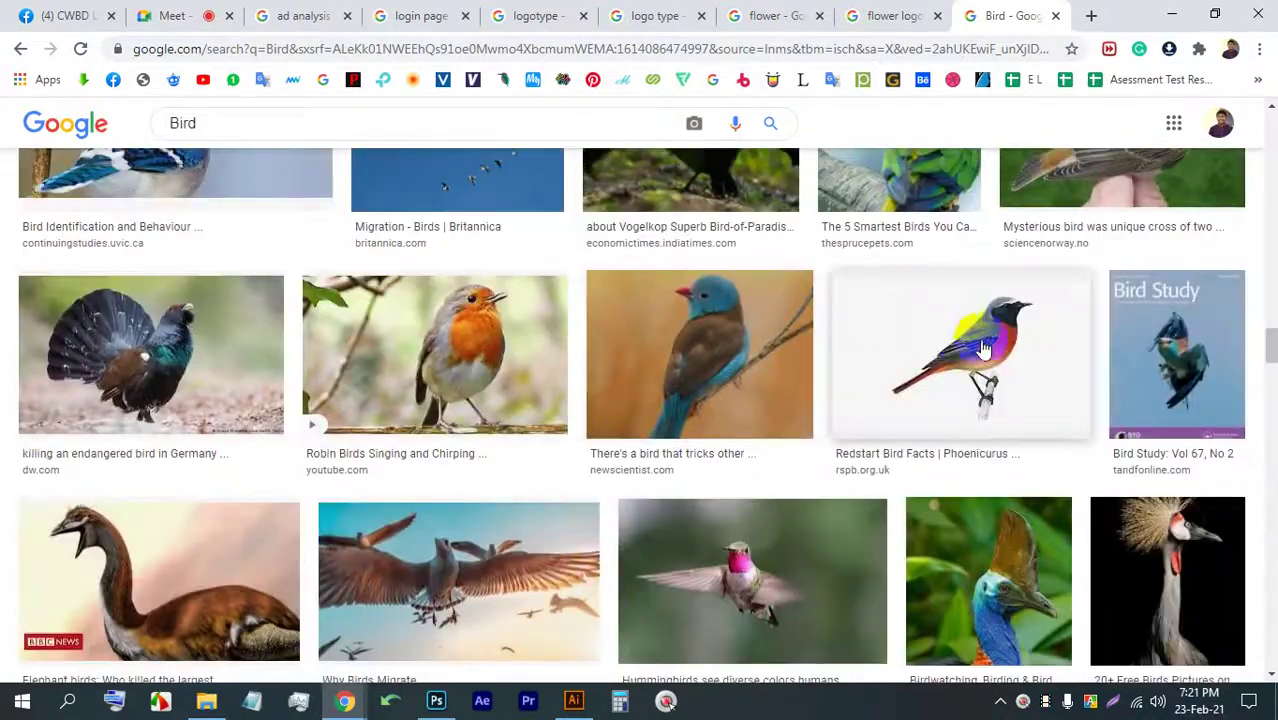
scroll(650, 337, "down", 3)
scroll(579, 294, "up", 2)
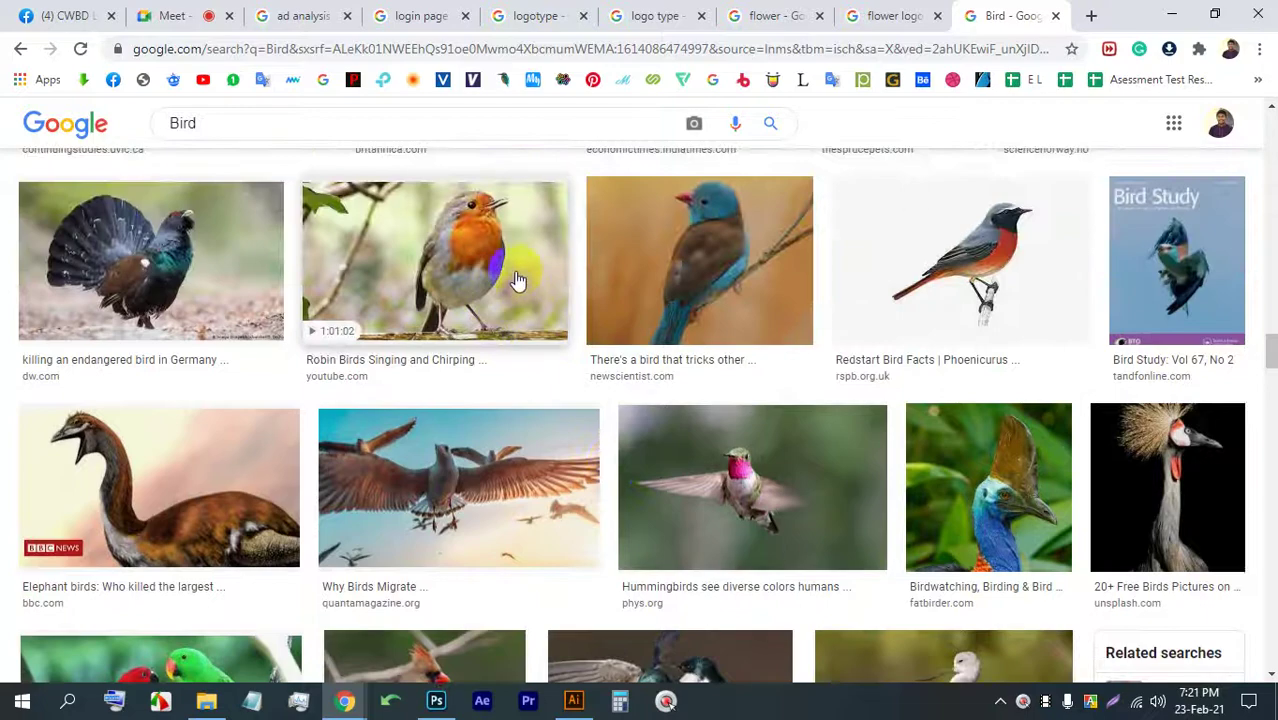
scroll(614, 278, "down", 3)
scroll(745, 442, "down", 8)
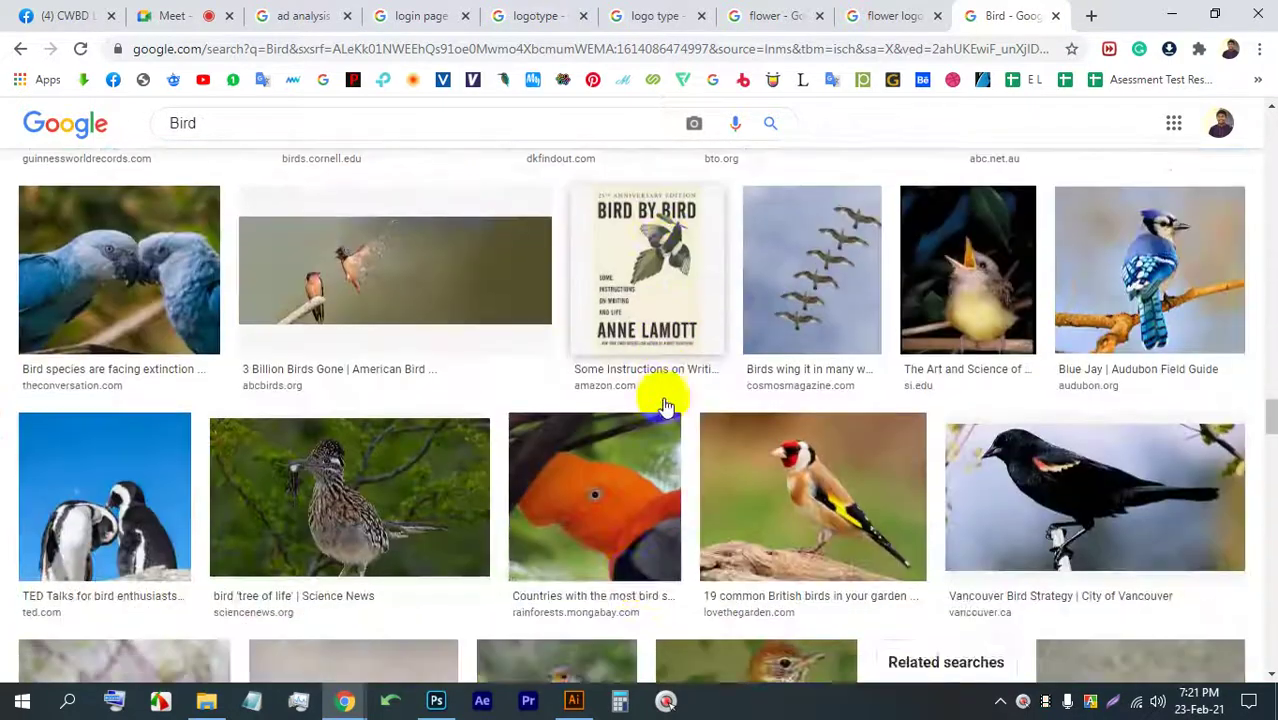
scroll(627, 399, "down", 10)
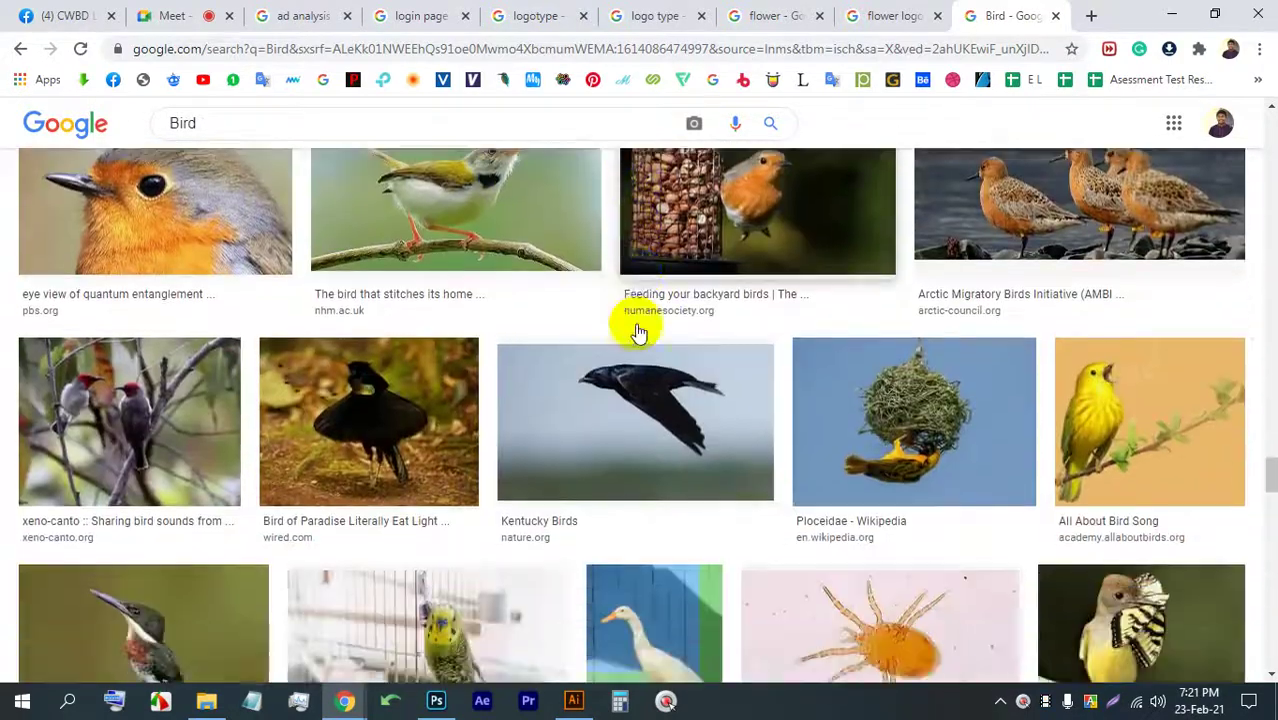
scroll(692, 333, "down", 10)
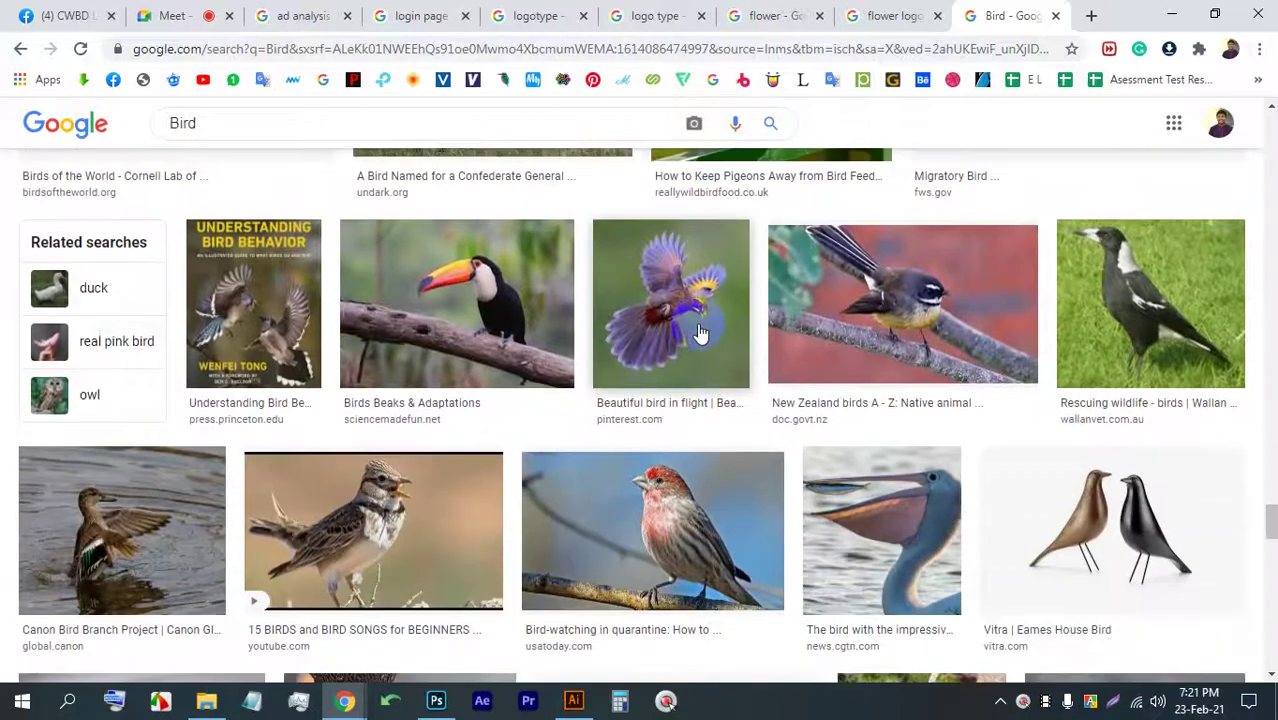
scroll(685, 330, "down", 10)
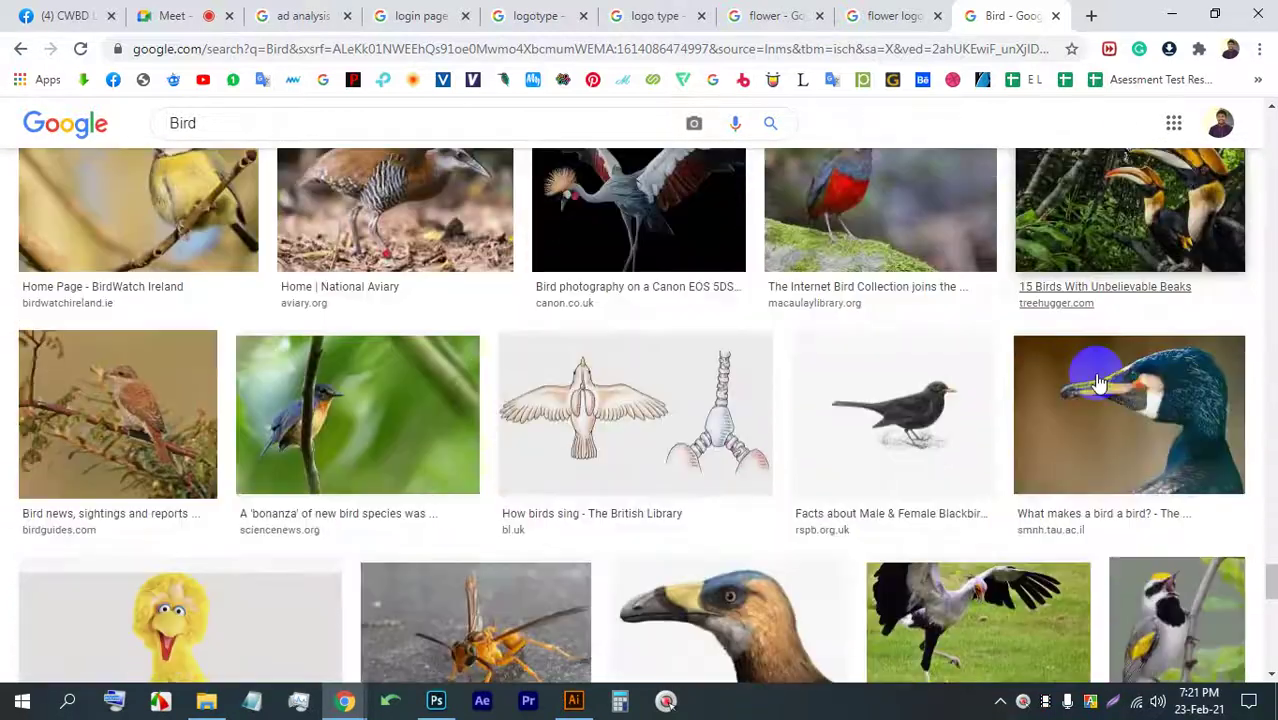
scroll(1268, 590, "down", 10)
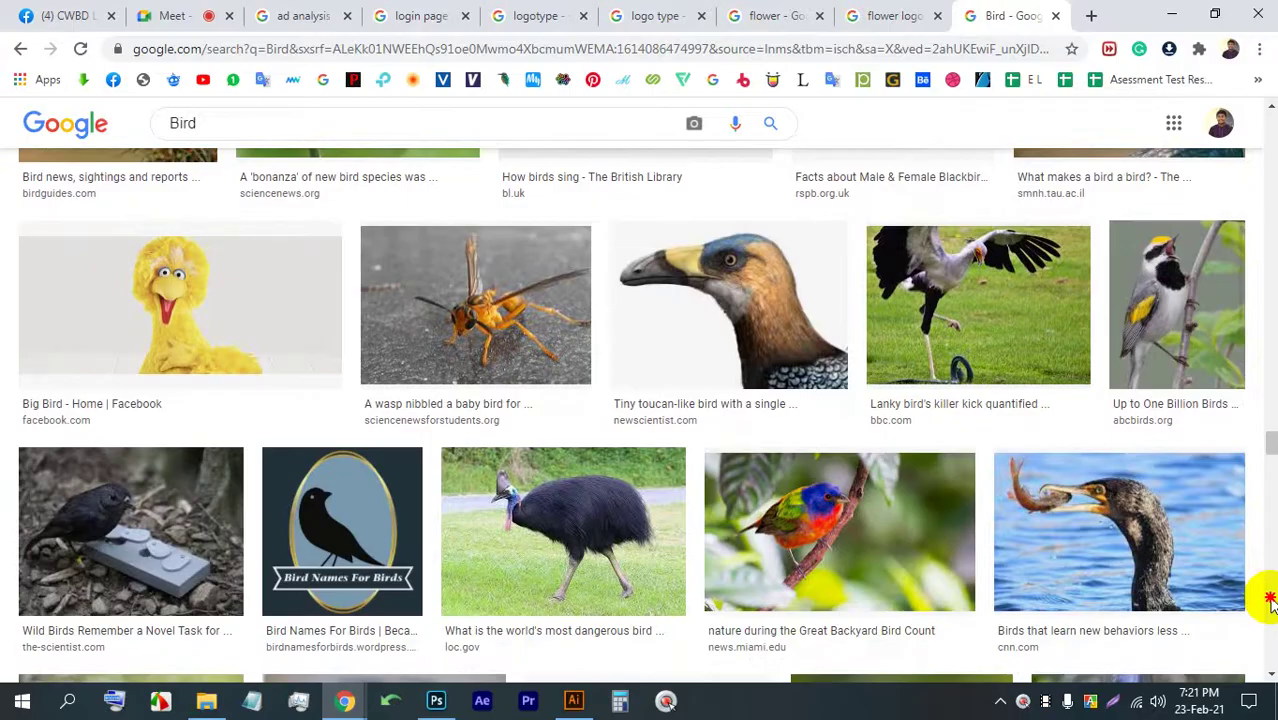
scroll(585, 385, "down", 10)
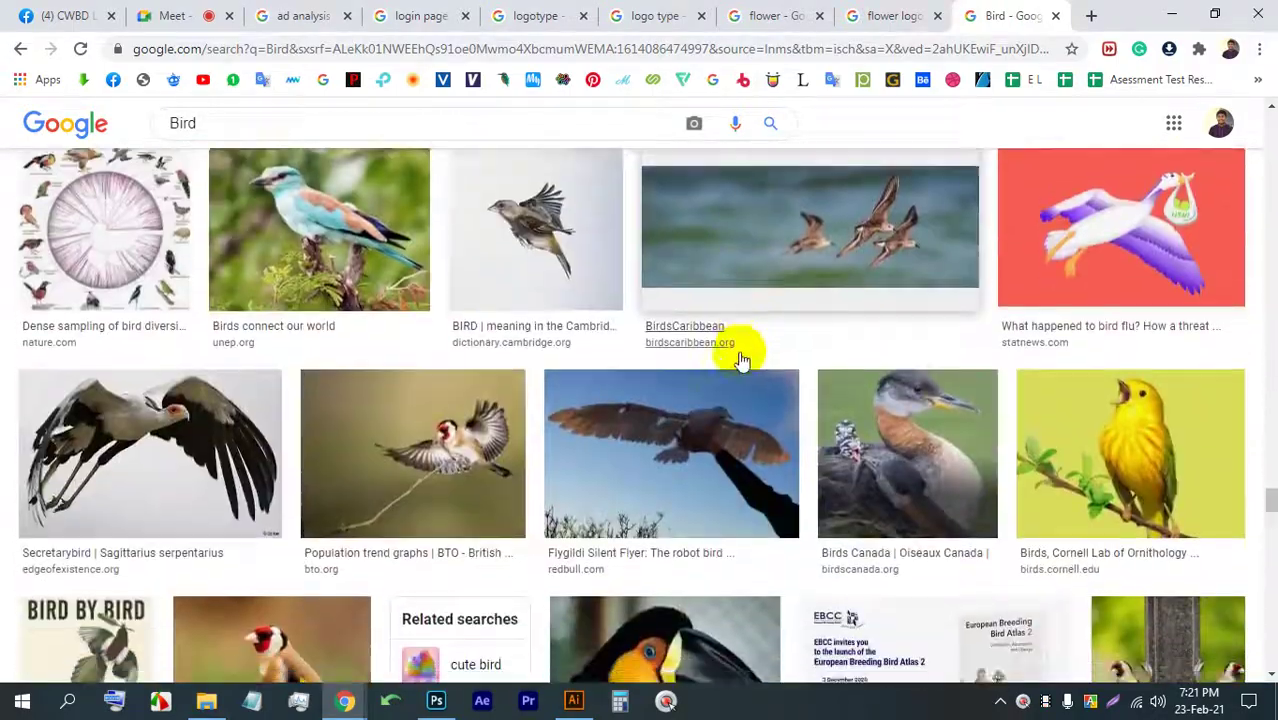
scroll(603, 345, "down", 5)
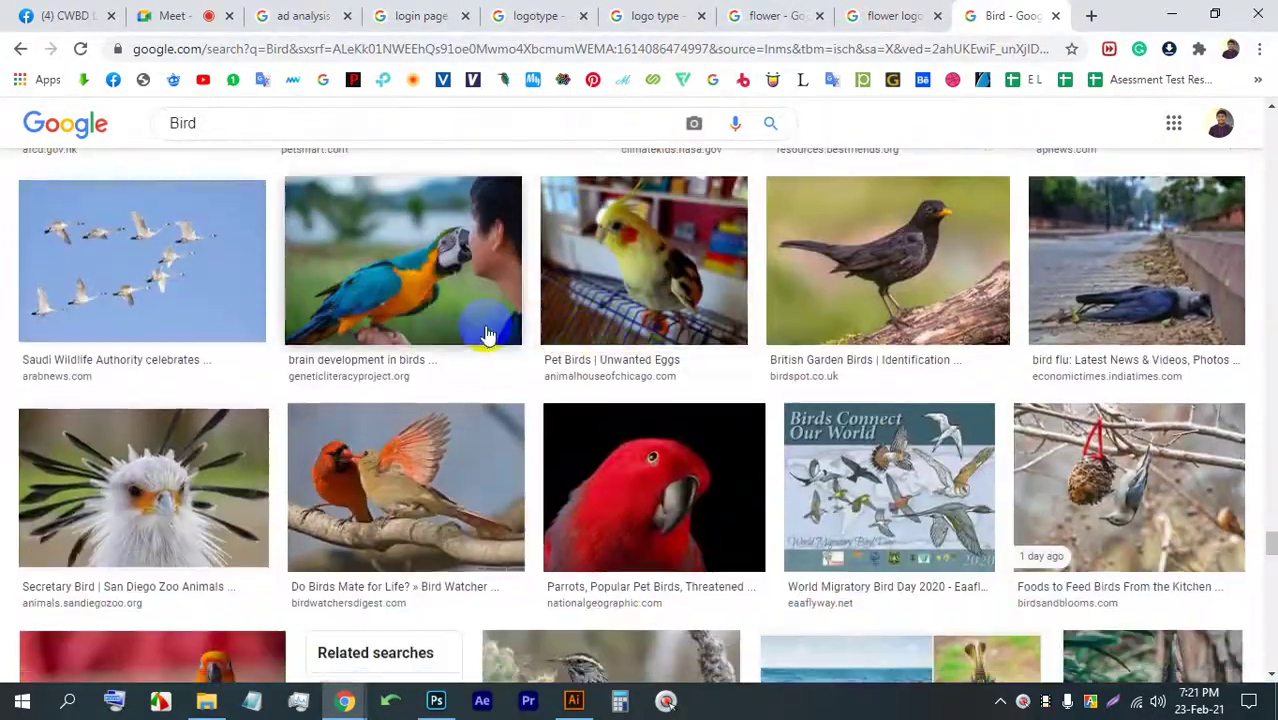
scroll(565, 322, "down", 5)
scroll(580, 310, "down", 2)
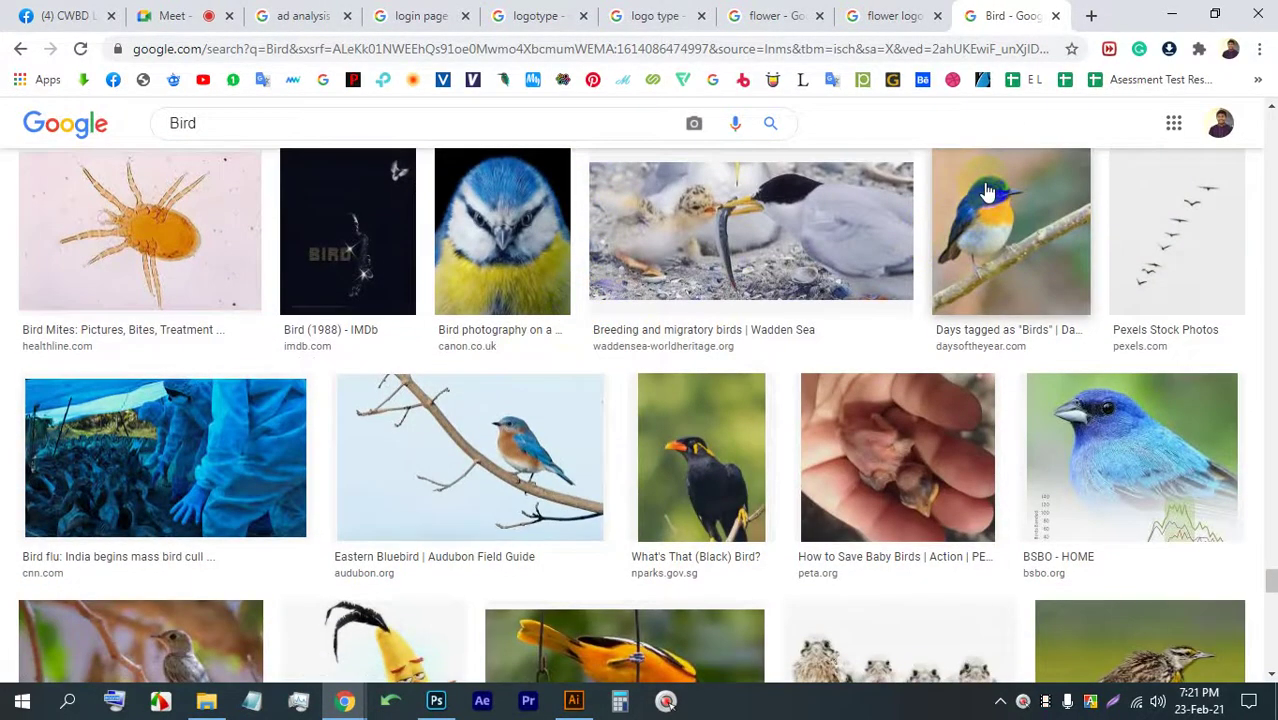
- Open the preview of the blue-and-orange perched bird from Days Of The Year and show its full picture
left_click(987, 192)
scroll(730, 325, "down", 3)
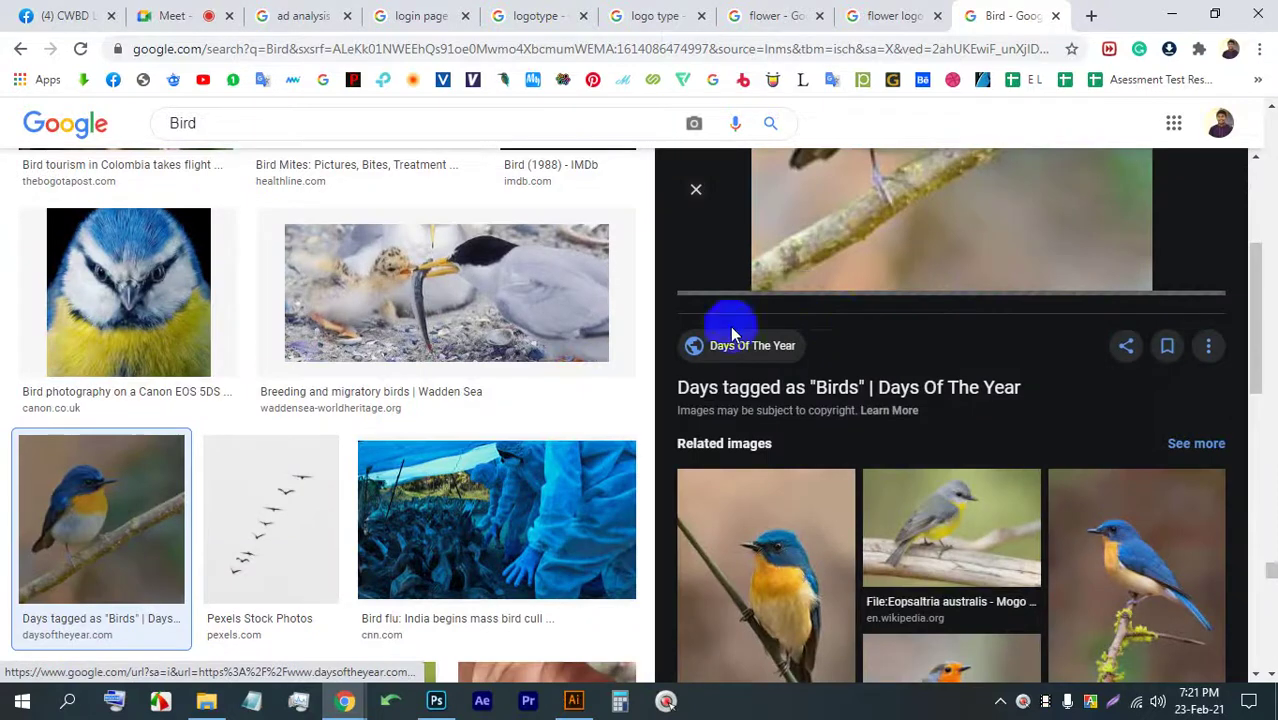
scroll(850, 280, "up", 3)
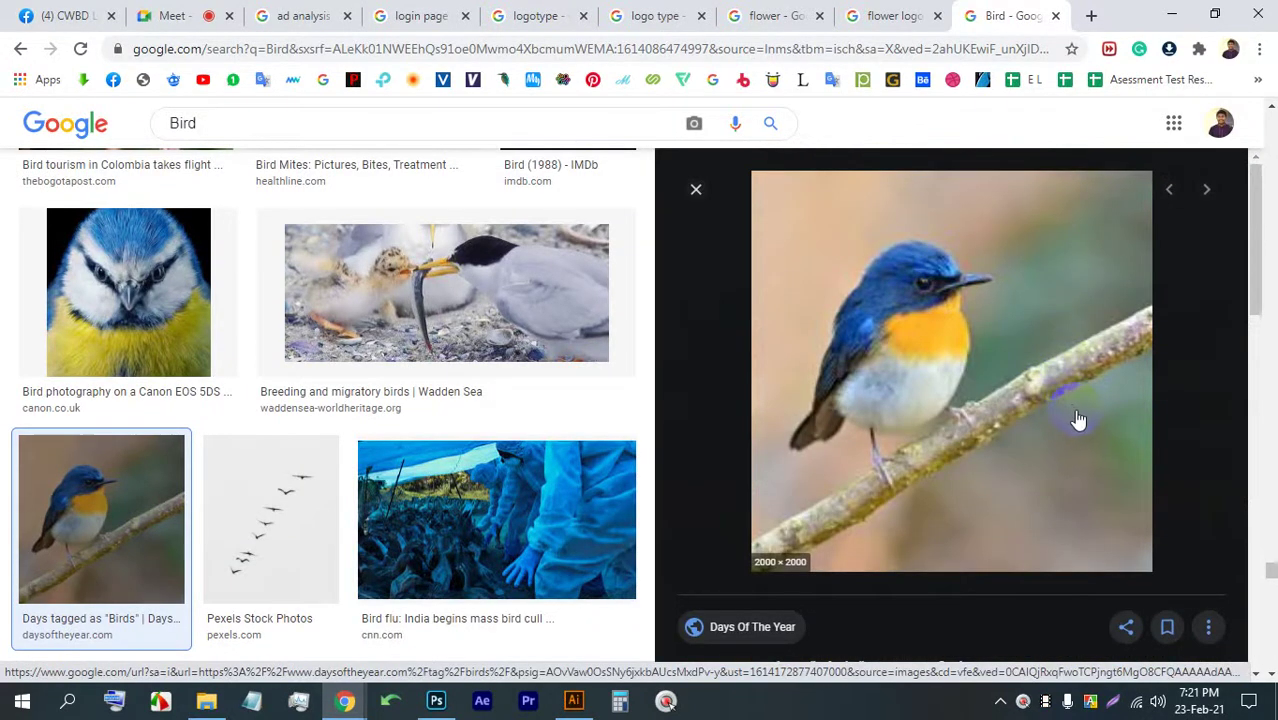
- Capture a screen area of about 514x454 around the bird photo and trace the bird's outline freehand in red
key("Print")
left_click_drag(1172, 541, 690, 115)
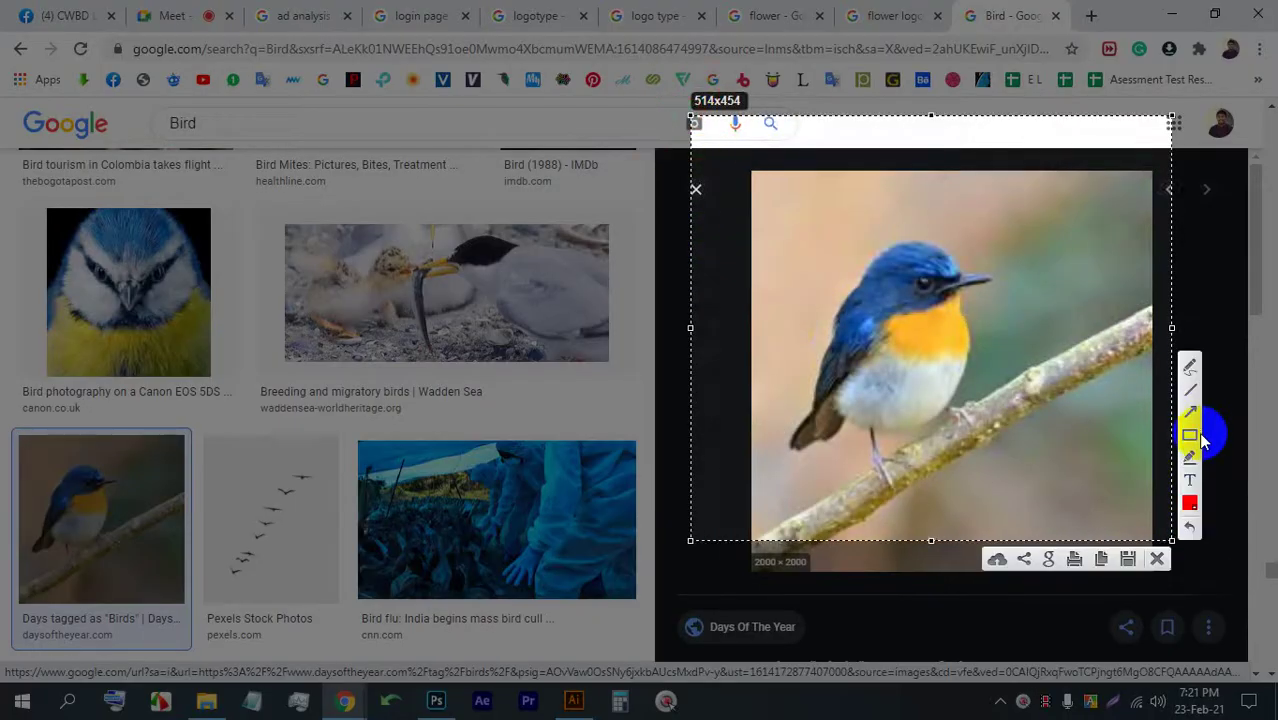
left_click(1190, 368)
mouse_move(942, 272)
left_mouse_down()
mouse_move(988, 270)
mouse_move(956, 267)
mouse_move(934, 240)
mouse_move(880, 247)
mouse_move(835, 319)
mouse_move(791, 445)
mouse_move(853, 441)
left_mouse_up()
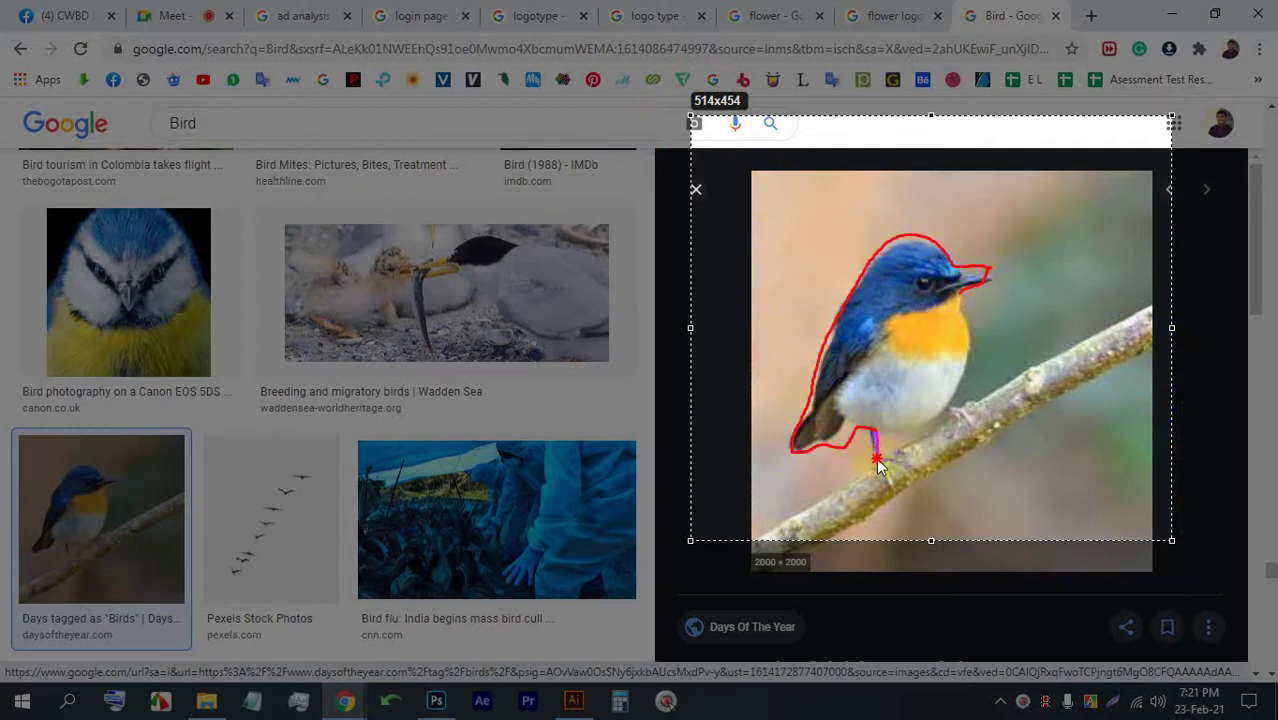
mouse_move(934, 438)
left_mouse_down()
mouse_move(974, 425)
mouse_move(986, 407)
mouse_move(956, 394)
mouse_move(960, 285)
left_mouse_up()
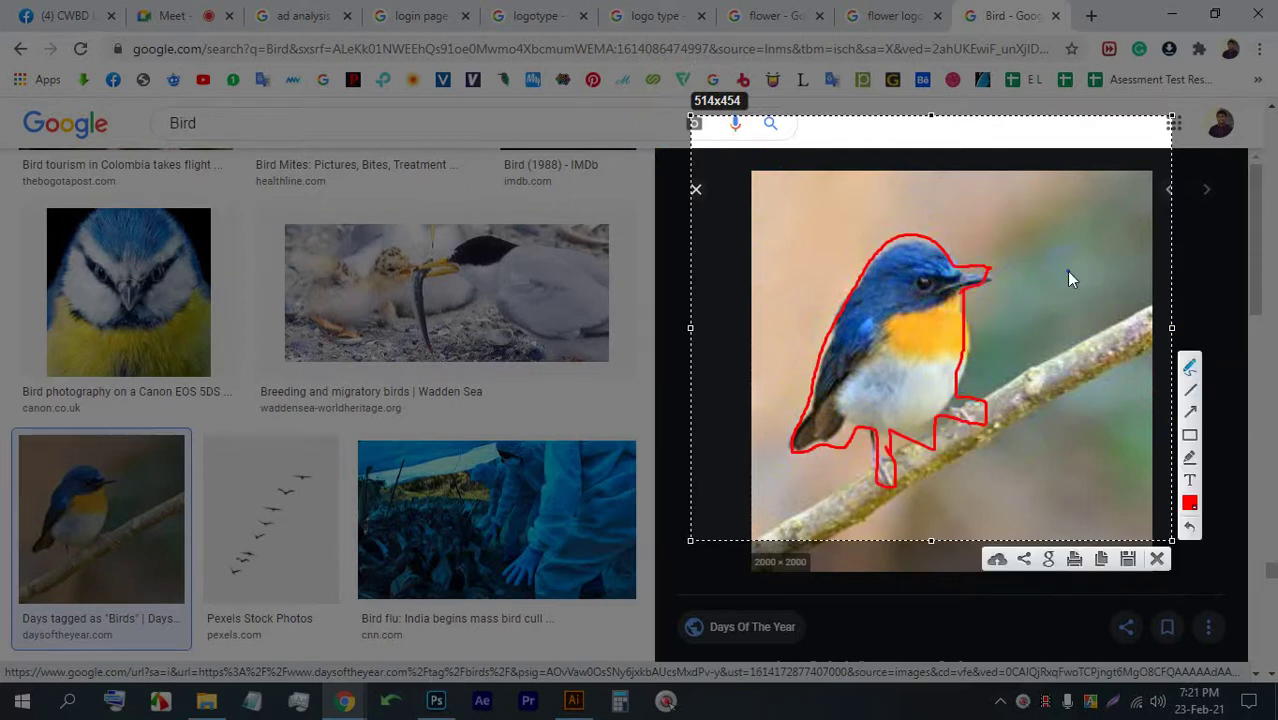
- Sketch a larger red freehand bird outline with an eye beside the photo, then discard the annotated screen capture
mouse_move(428, 268)
left_mouse_down()
mouse_move(486, 259)
mouse_move(416, 243)
left_mouse_up()
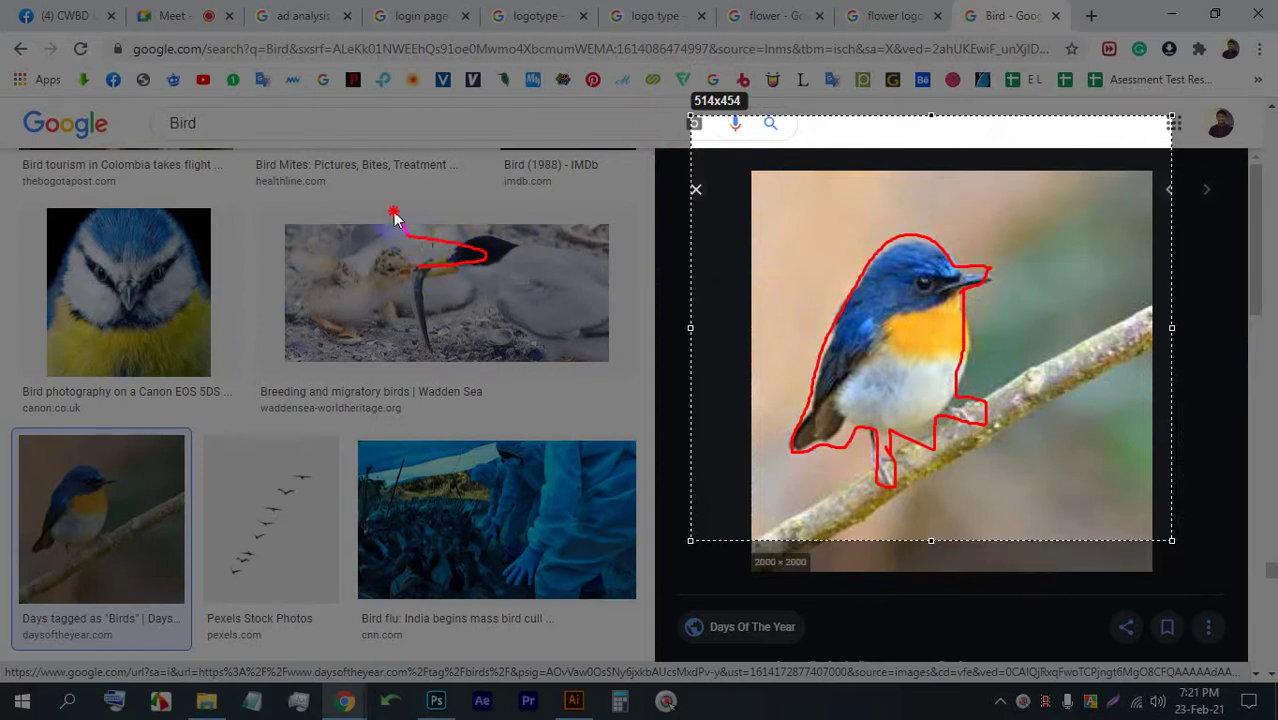
mouse_move(199, 447)
left_mouse_down()
mouse_move(170, 492)
mouse_move(249, 461)
left_mouse_up()
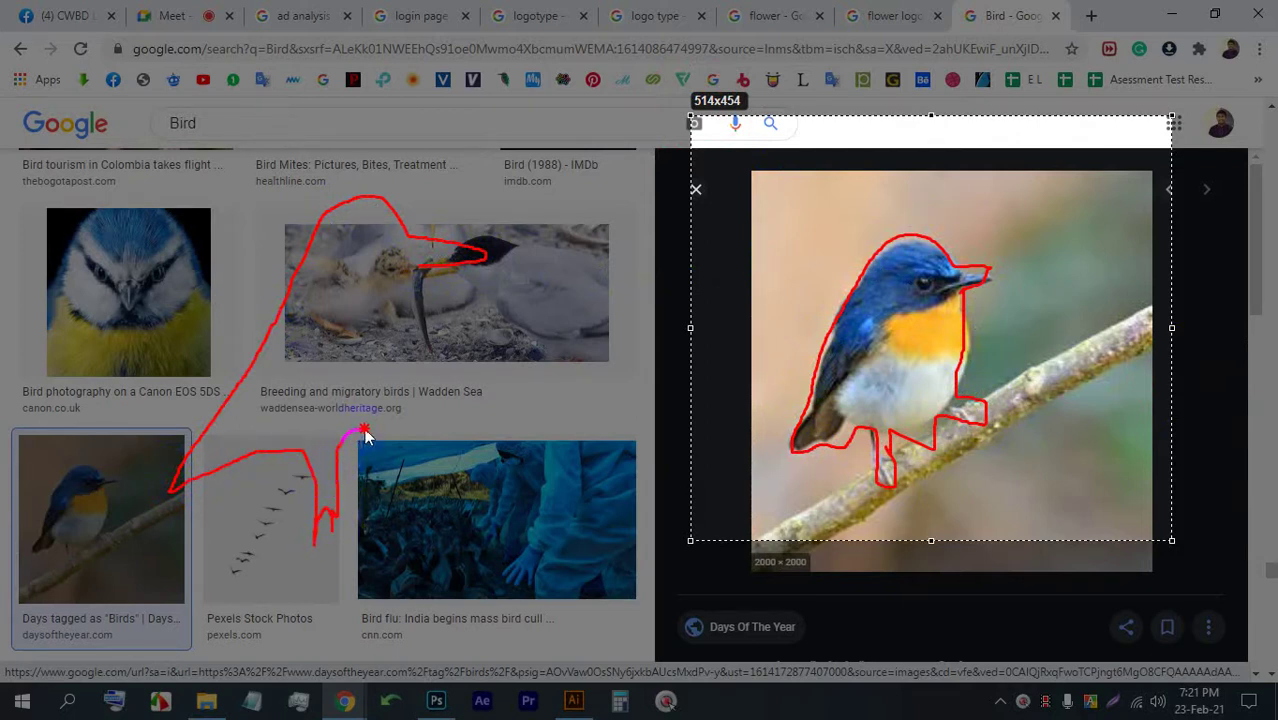
mouse_move(397, 432)
left_mouse_down()
mouse_move(396, 322)
mouse_move(426, 258)
mouse_move(374, 242)
left_mouse_up()
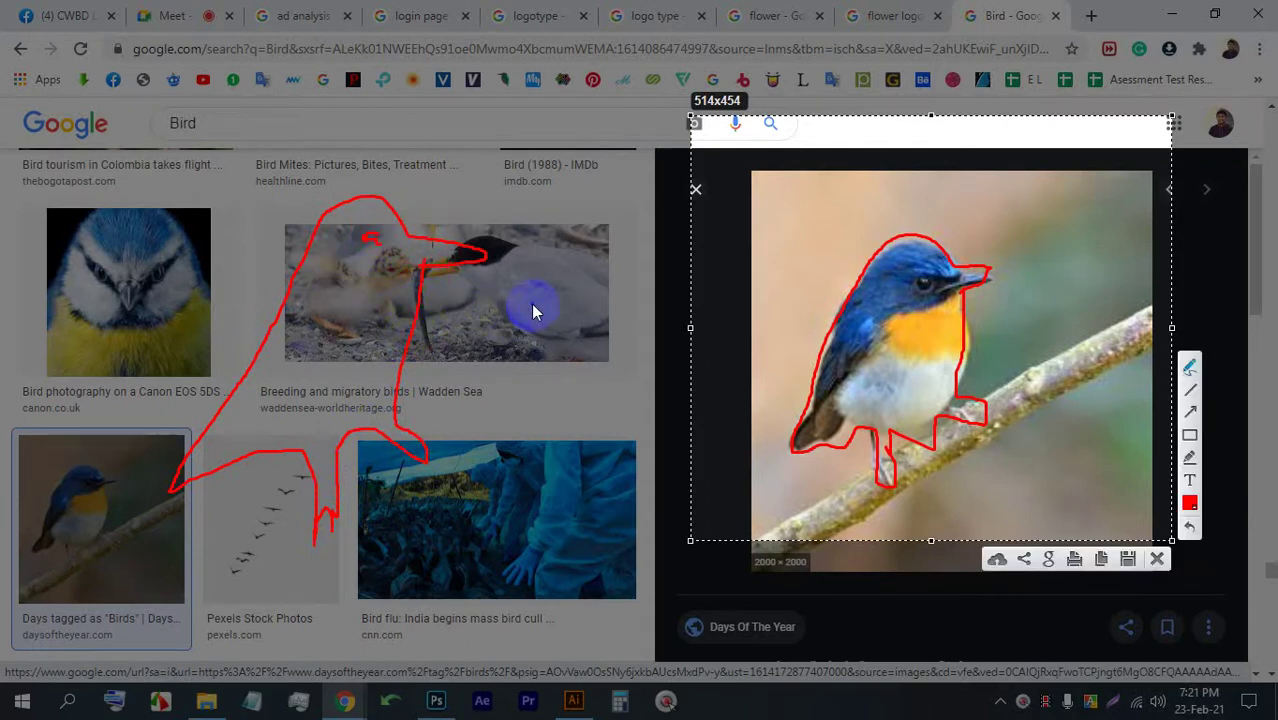
left_click(1156, 558)
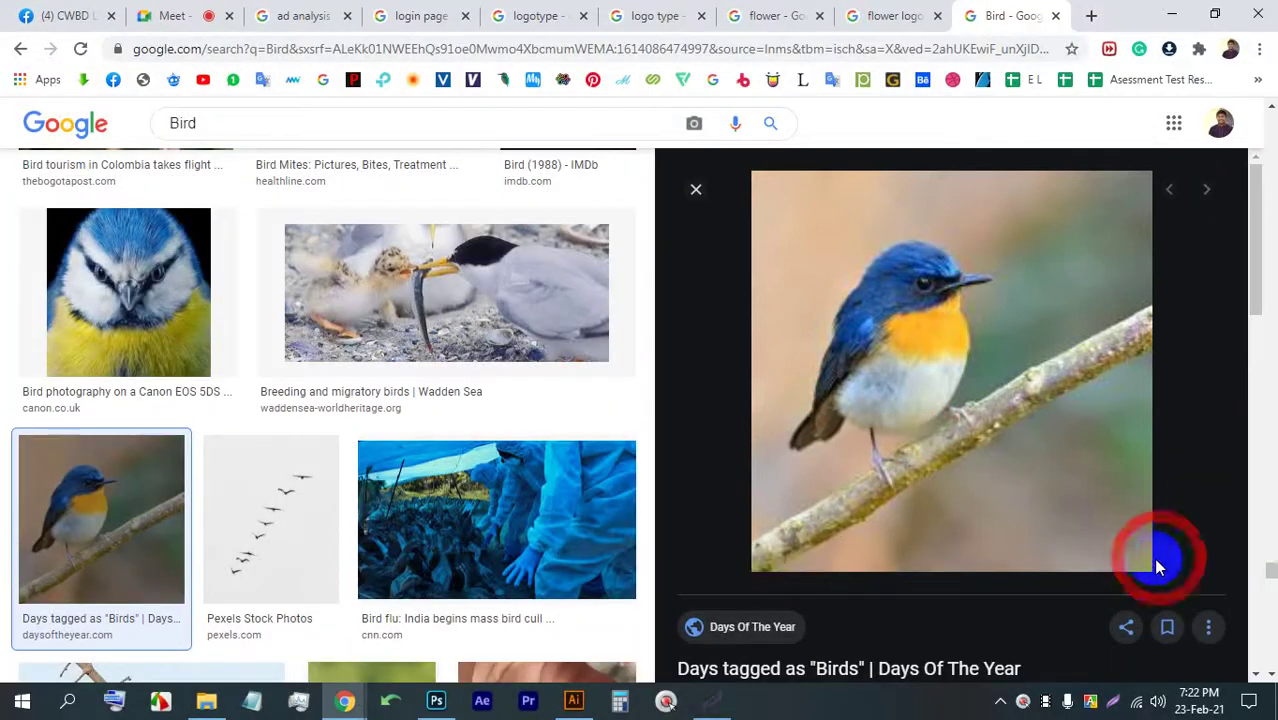
left_click_drag(871, 428, 866, 453)
left_click_drag(965, 279, 984, 273)
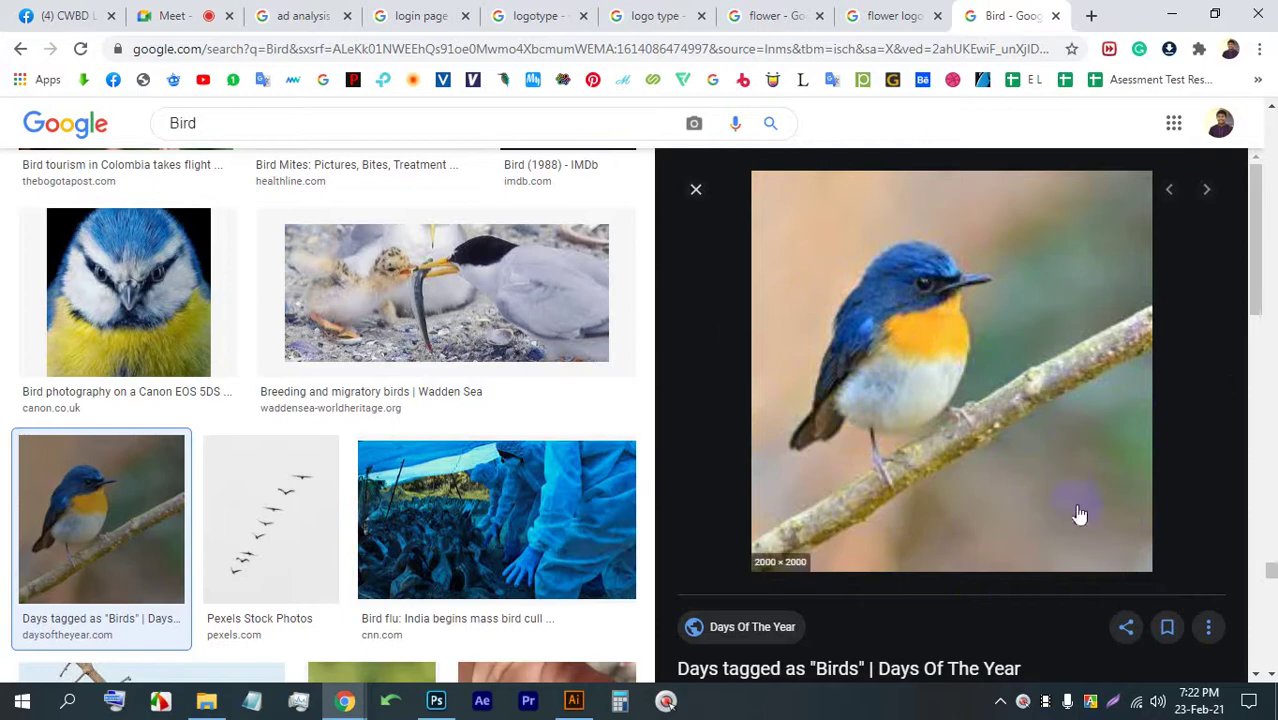
- Capture a screen area of about 518x544 around the bird photo and draw a straight red line along the bird's back
left_click(1113, 703)
left_click_drag(1184, 578, 699, 75)
left_click(1203, 418)
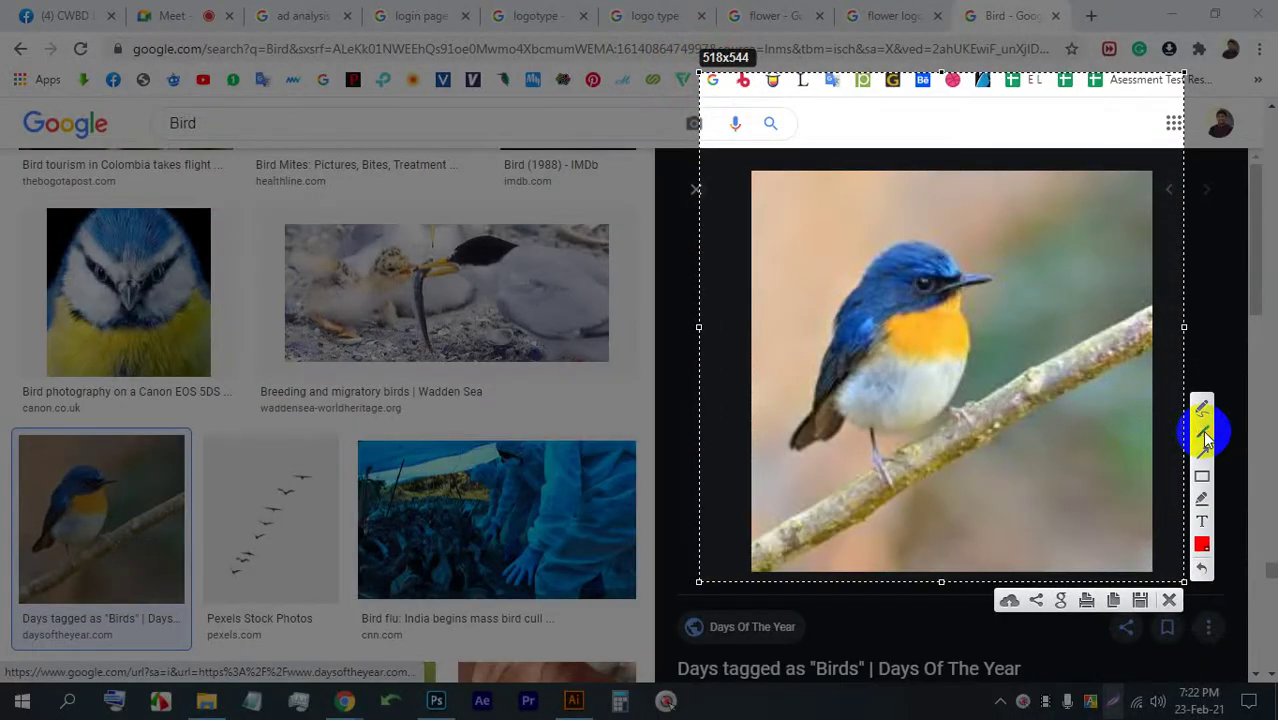
left_click_drag(930, 252, 950, 262)
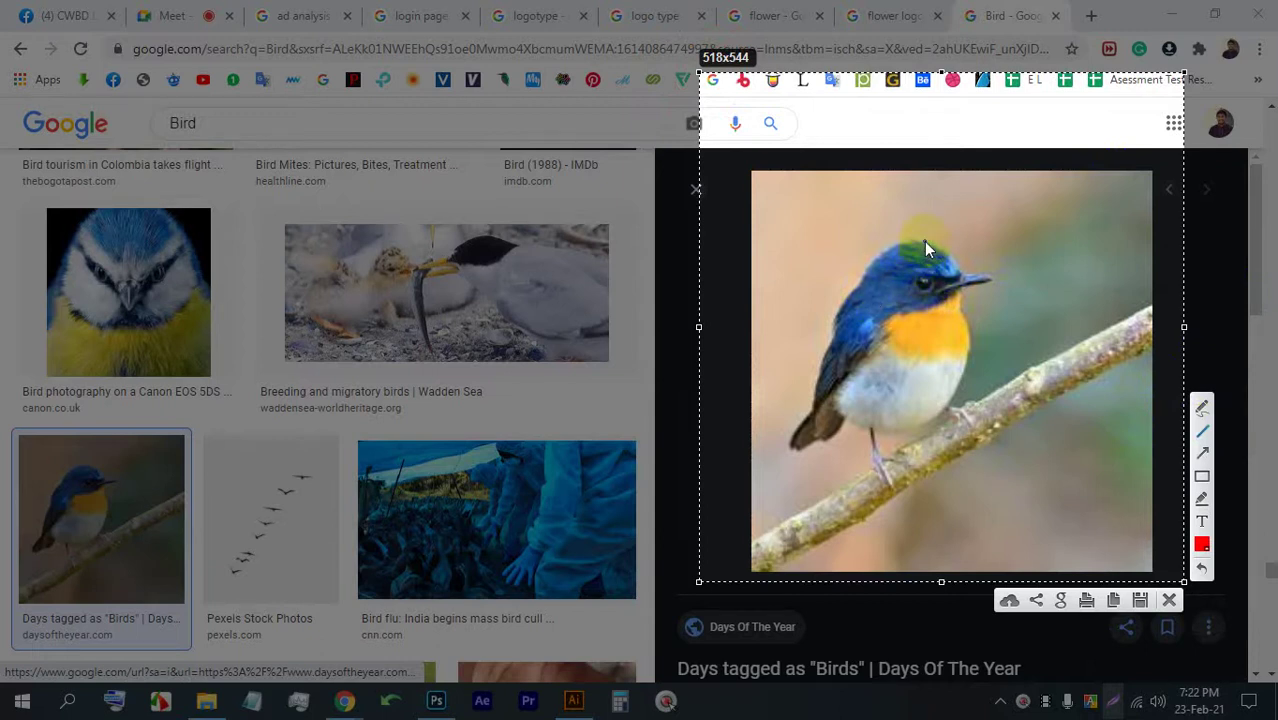
left_click_drag(935, 215, 775, 464)
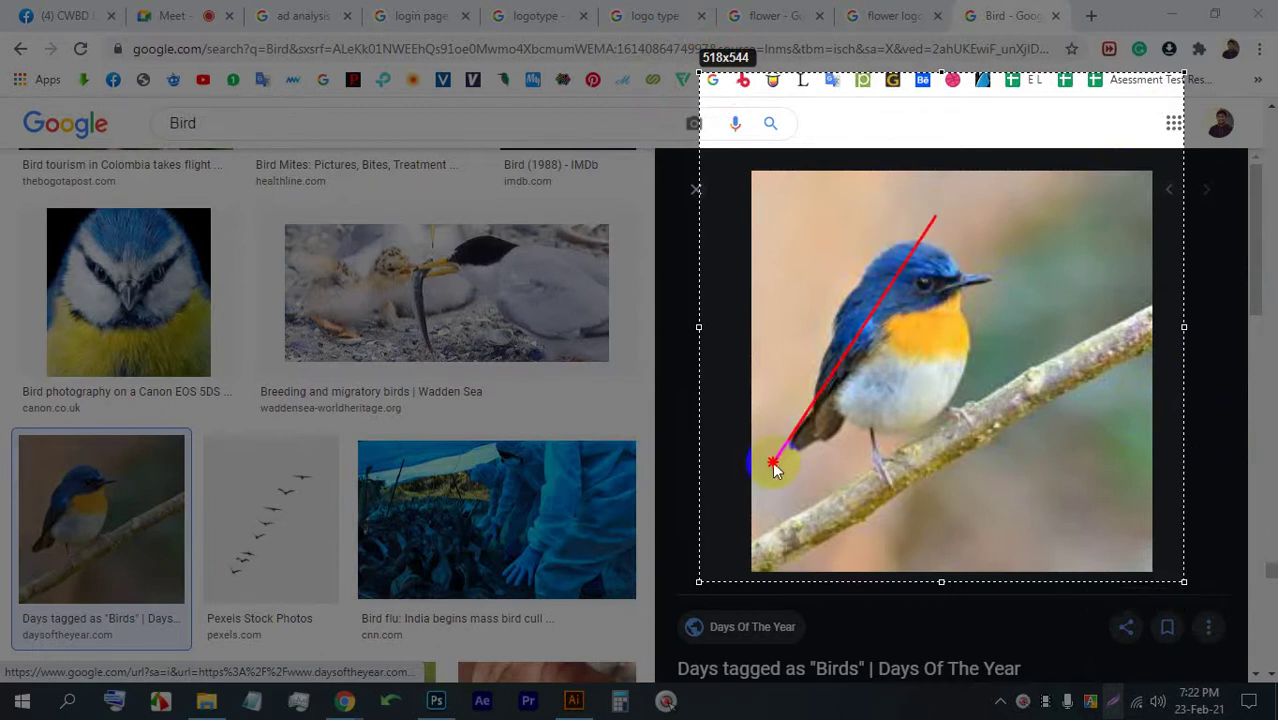
- Trace the bird's rounded breast and belly, head and beak freehand in red over the photo
left_click(1203, 410)
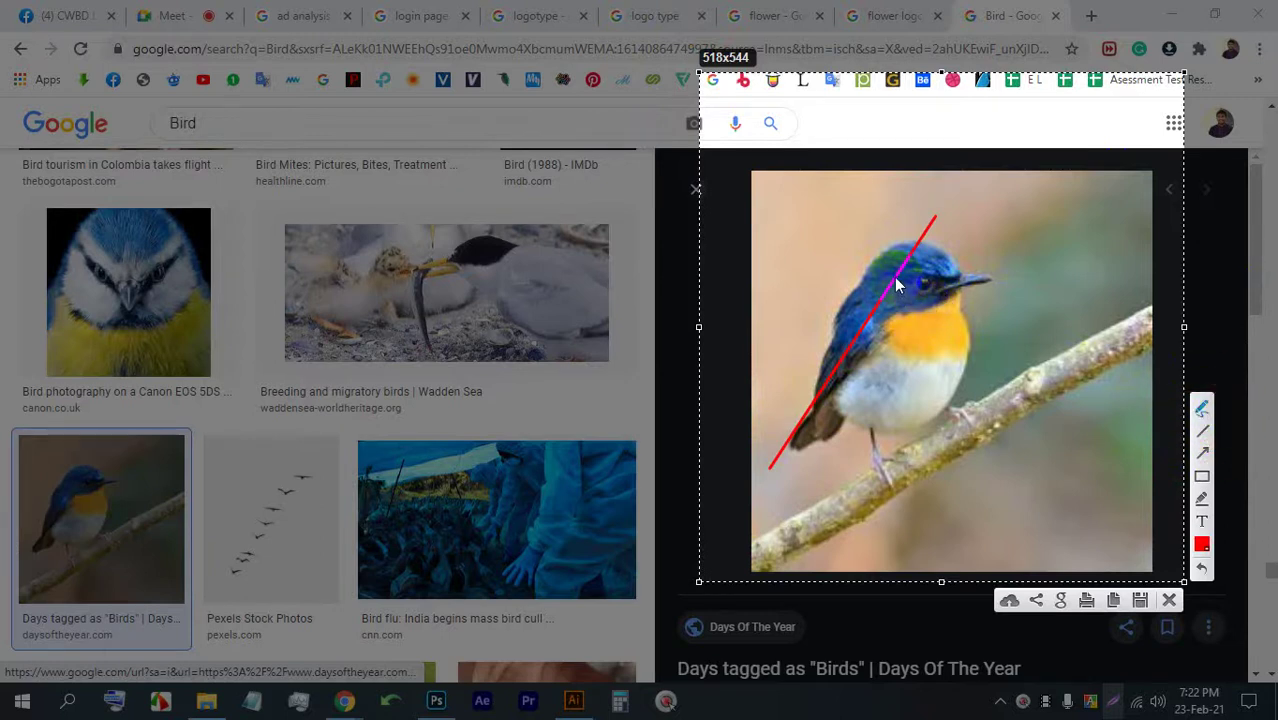
left_click_drag(896, 282, 965, 318)
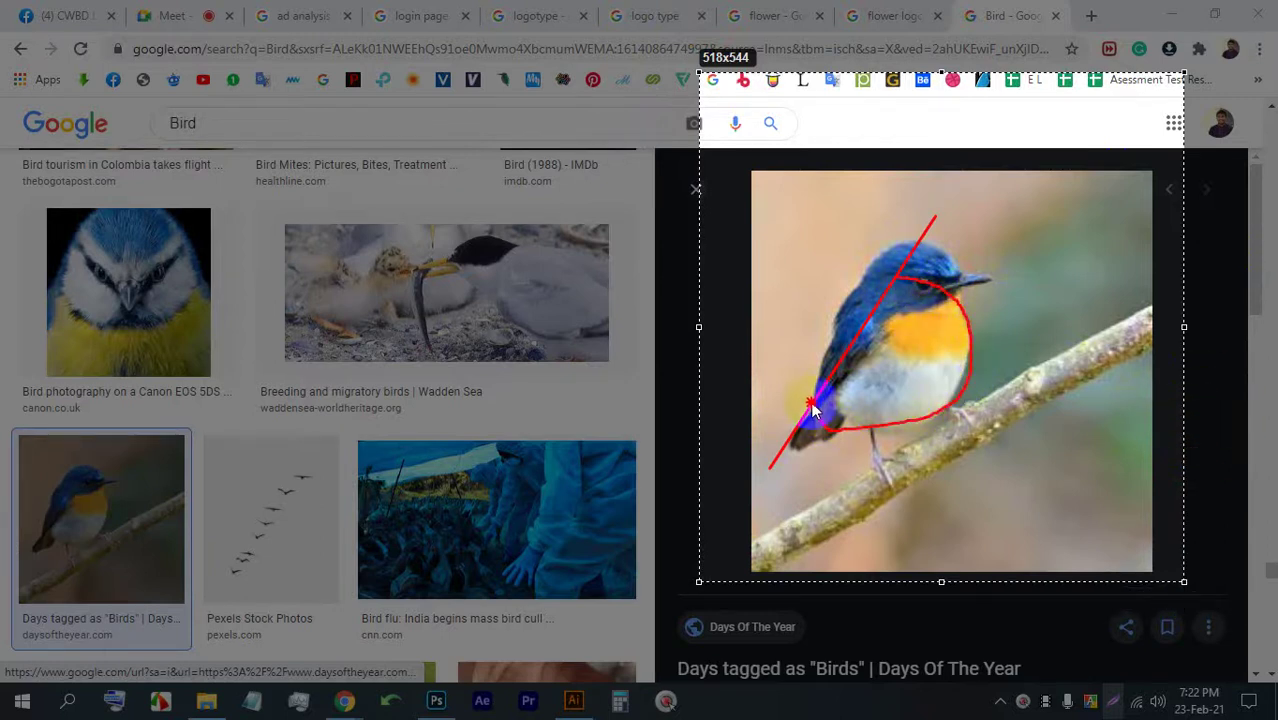
left_click_drag(812, 410, 811, 404)
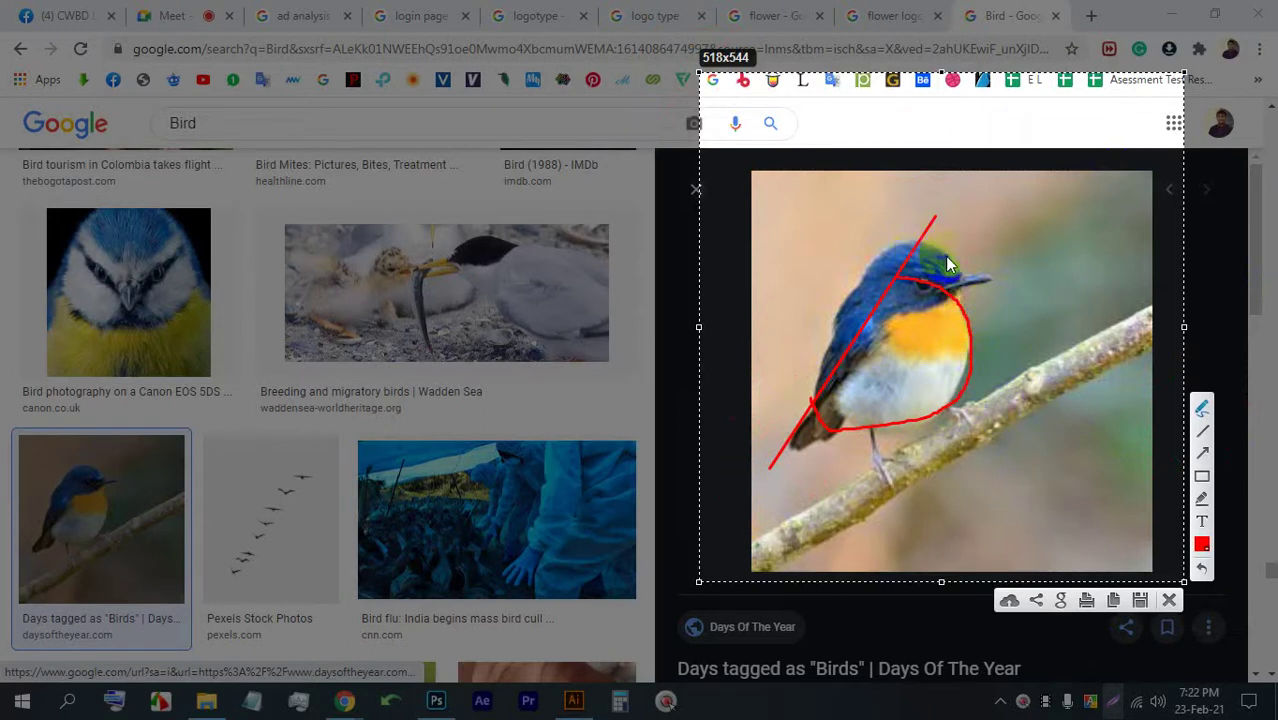
mouse_move(945, 252)
left_mouse_down()
mouse_move(914, 242)
mouse_move(913, 282)
mouse_move(964, 281)
mouse_move(955, 250)
mouse_move(932, 242)
mouse_move(913, 244)
mouse_move(915, 270)
mouse_move(928, 283)
mouse_move(972, 281)
left_mouse_up()
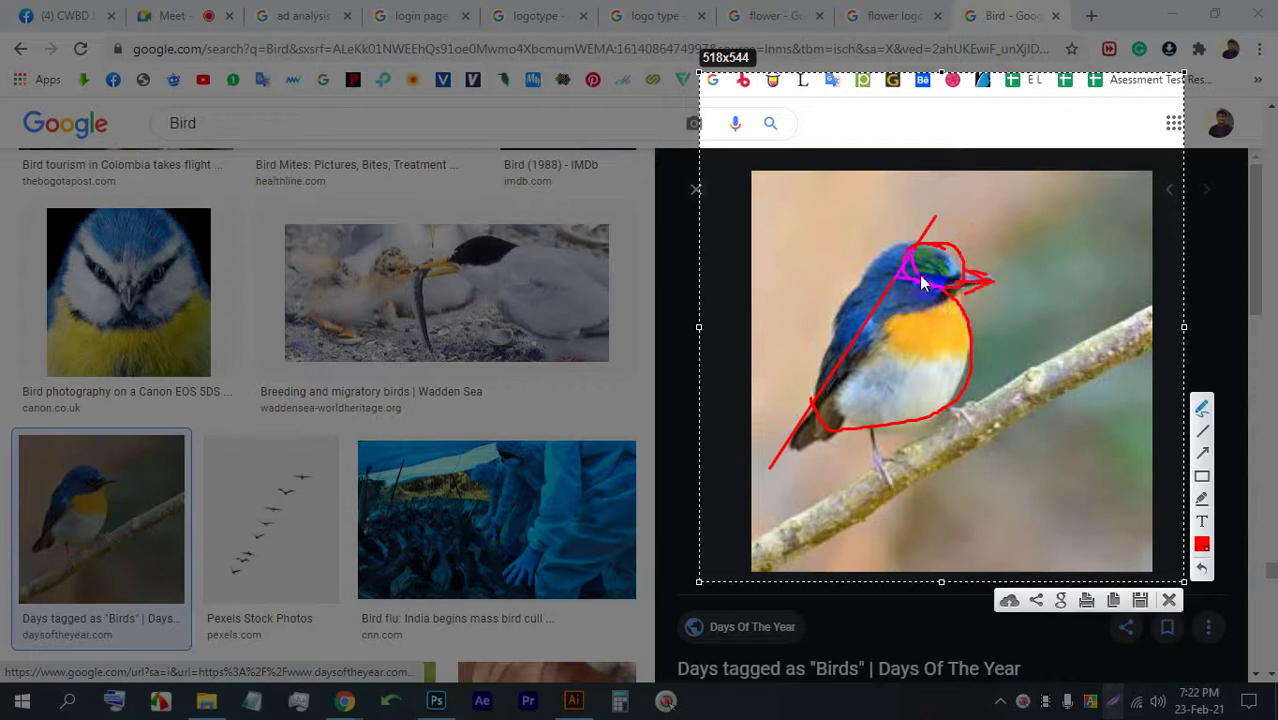
- Sketch the bird's tail, legs, breast, belly and wing sections freehand in red, and discard the annotated capture
mouse_move(816, 437)
left_mouse_down()
mouse_move(821, 422)
mouse_move(826, 455)
mouse_move(871, 460)
left_mouse_up()
left_click_drag(928, 412, 930, 470)
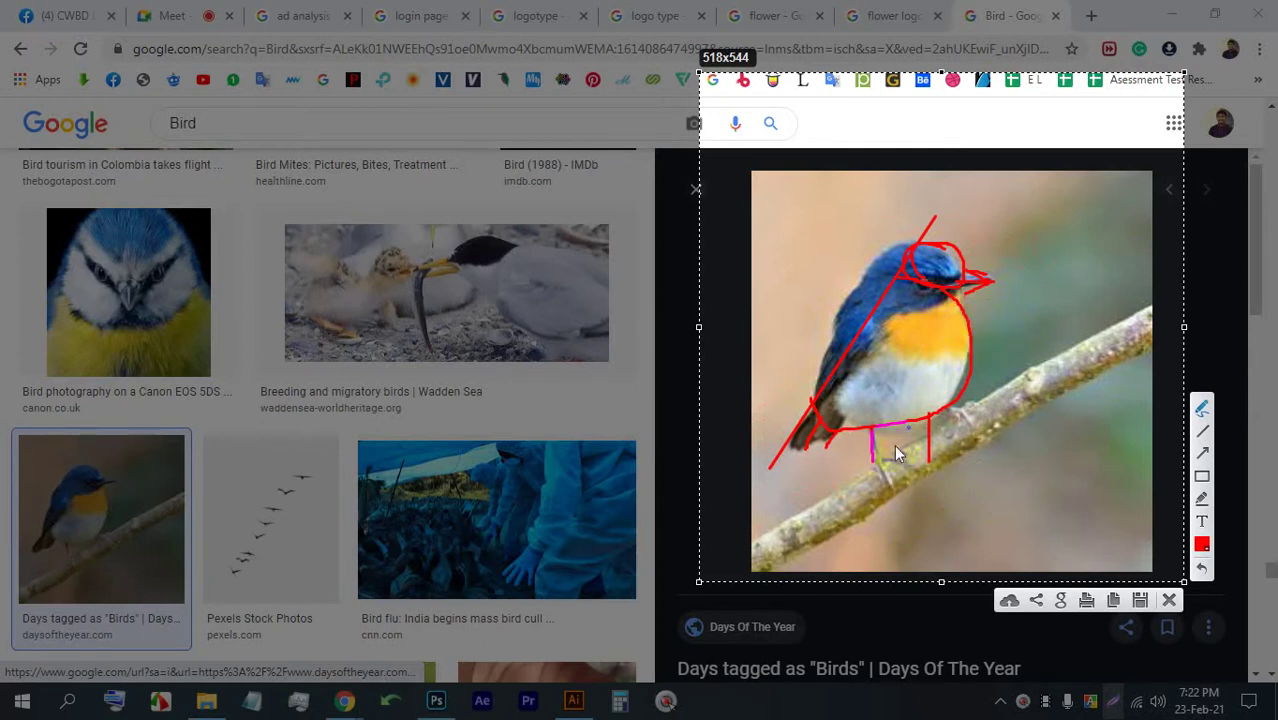
mouse_move(958, 296)
left_mouse_down()
mouse_move(876, 334)
mouse_move(928, 362)
mouse_move(968, 356)
mouse_move(863, 368)
left_mouse_up()
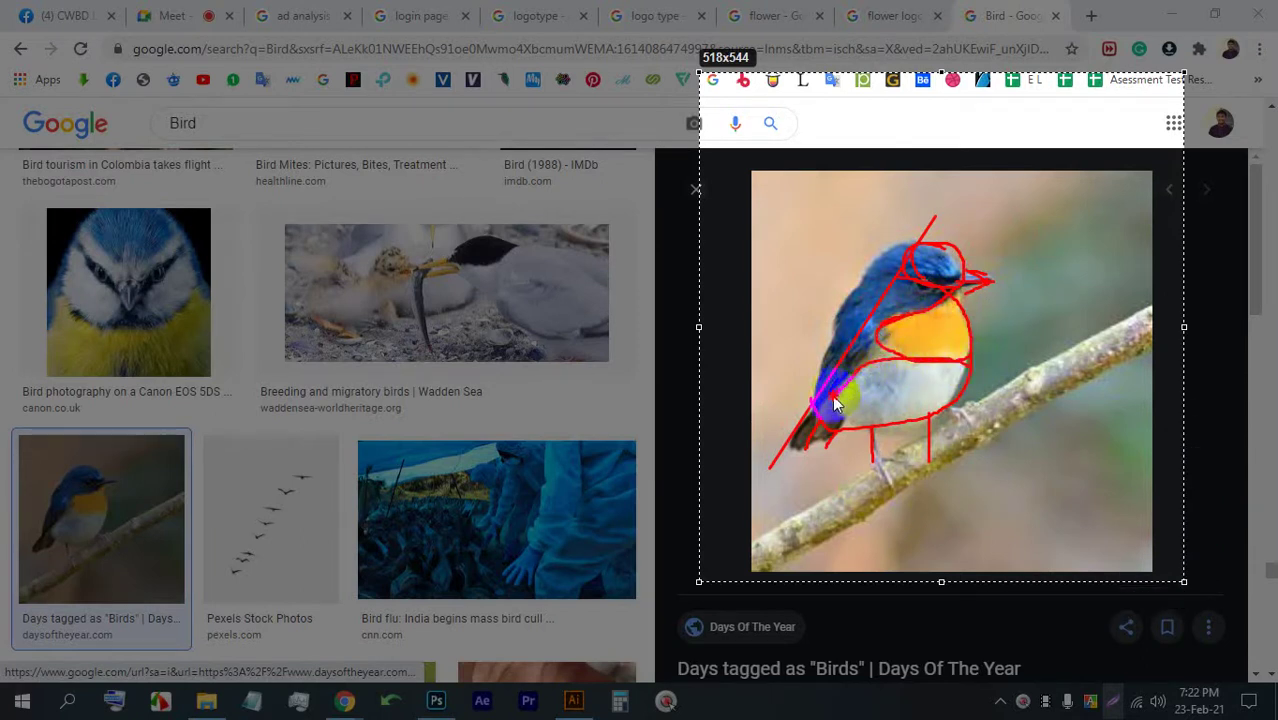
left_click_drag(826, 432, 936, 436)
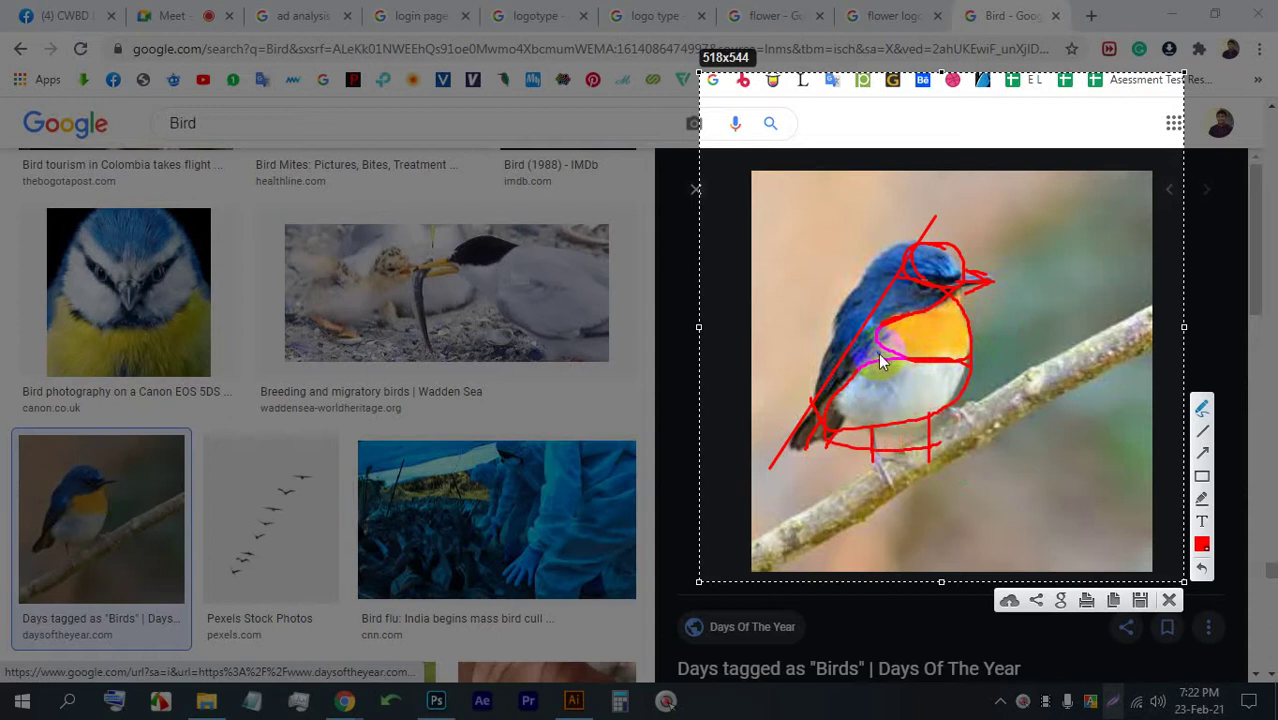
left_click_drag(862, 346, 853, 349)
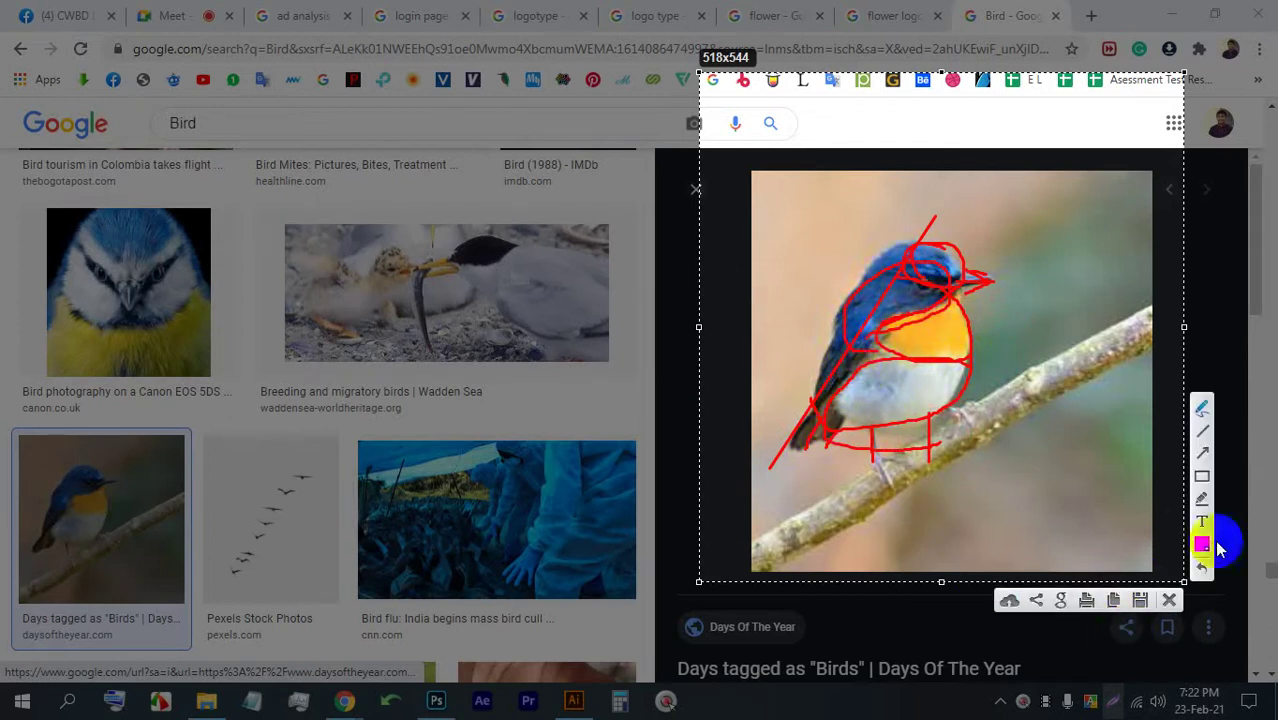
left_click(1170, 600)
- Search Google Images for "Bird logo" and browse the results for simplified bird shapes
left_click(316, 120)
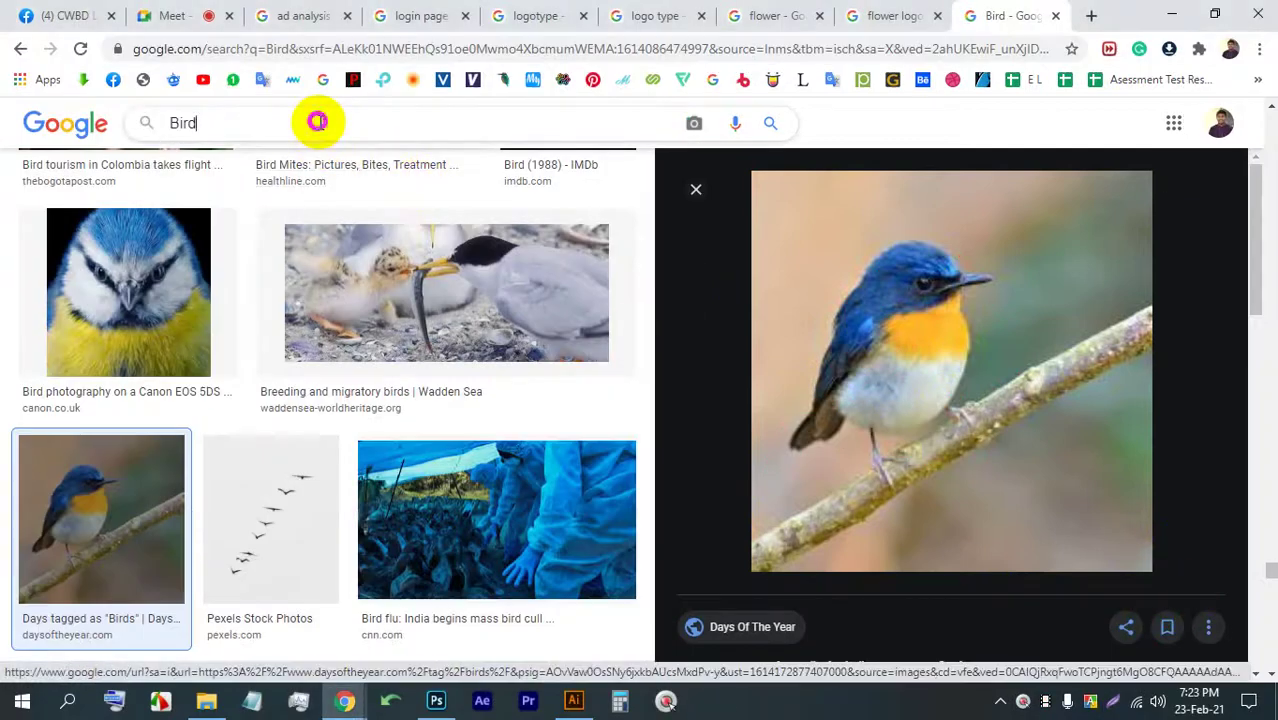
type("logo")
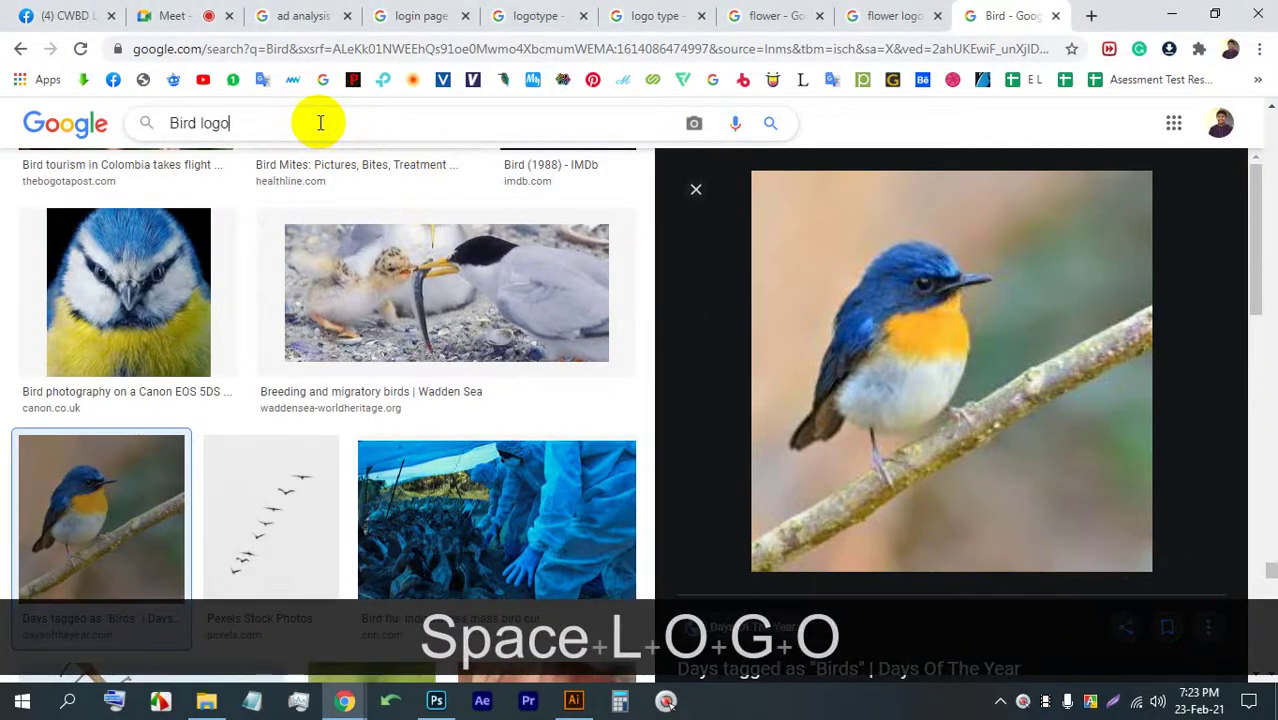
key("Return")
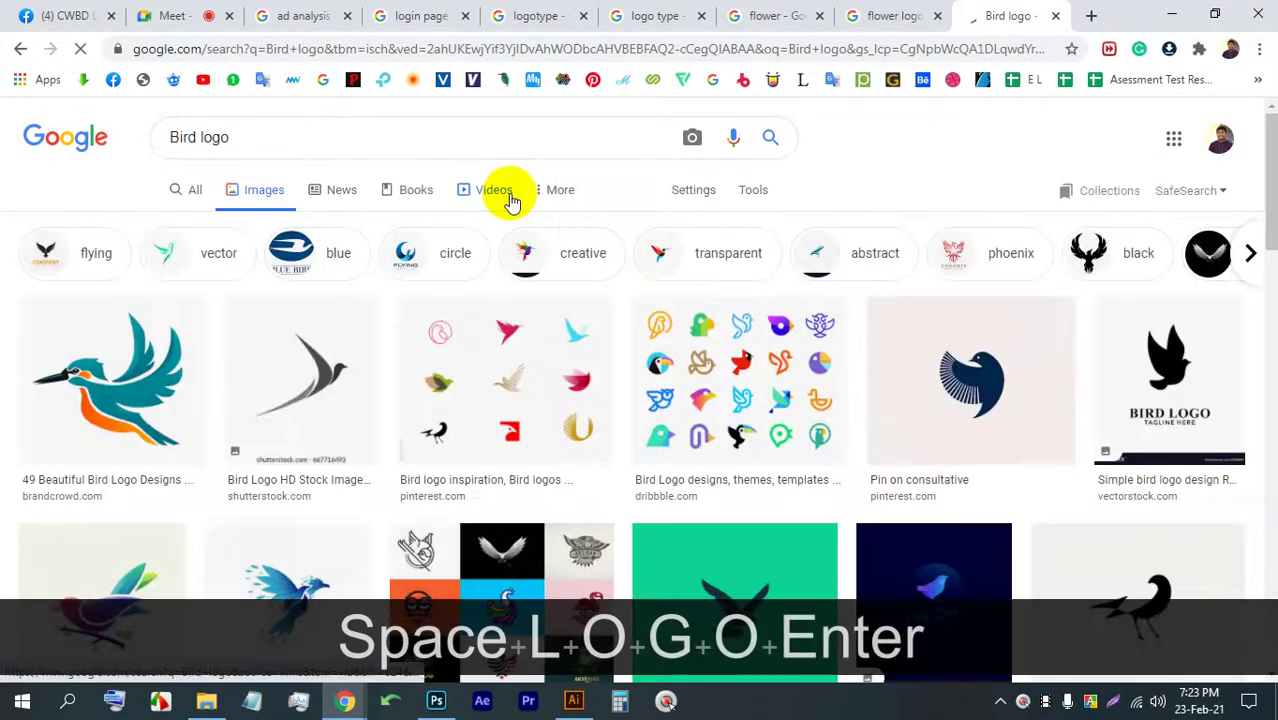
scroll(342, 386, "down", 3)
scroll(770, 400, "up", 3)
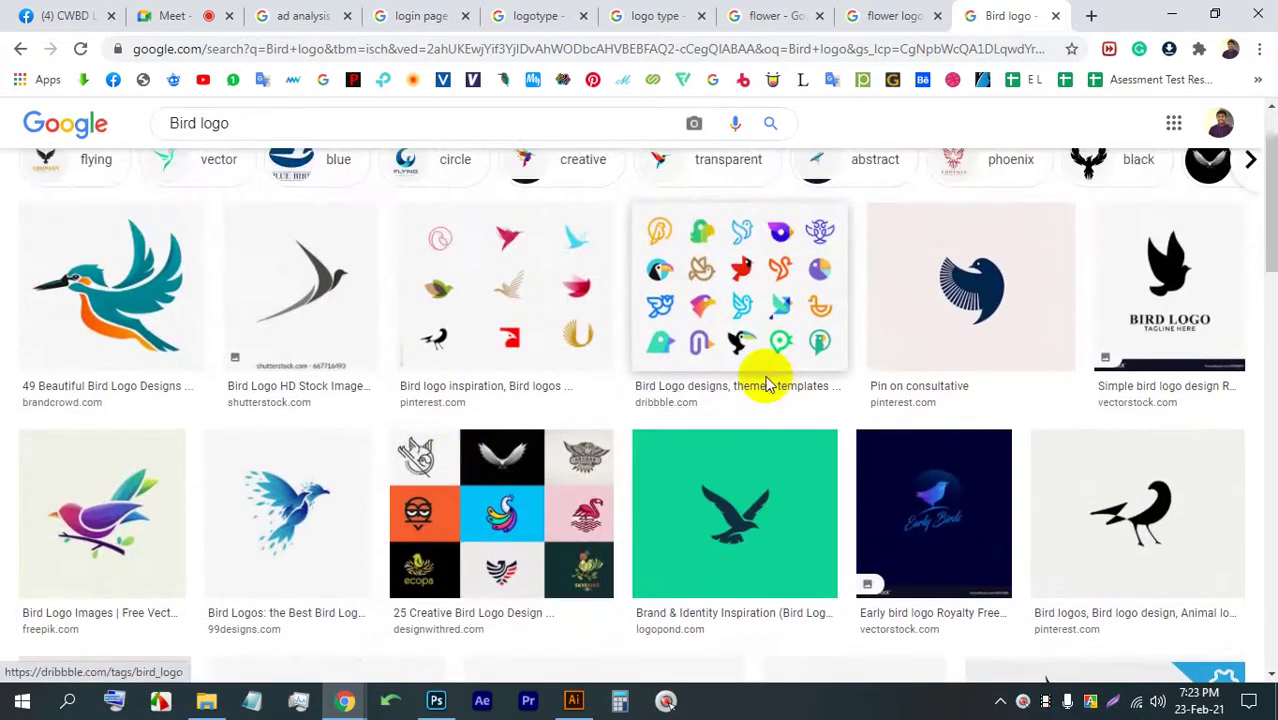
scroll(760, 413, "down", 4)
scroll(760, 413, "down", 2)
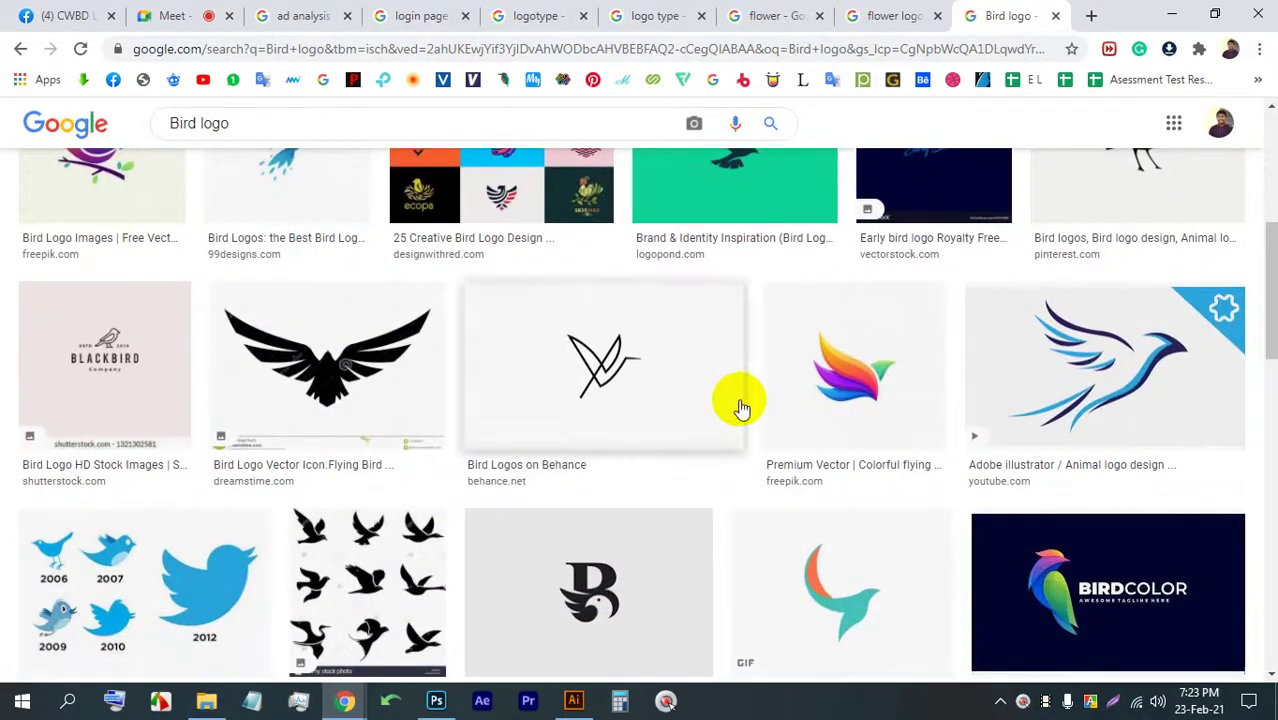
- Preview Freepik's colourful bird-on-a-branch logo, capture a 413x411 area around it to point out its shapes, and discard the capture
left_click(117, 185)
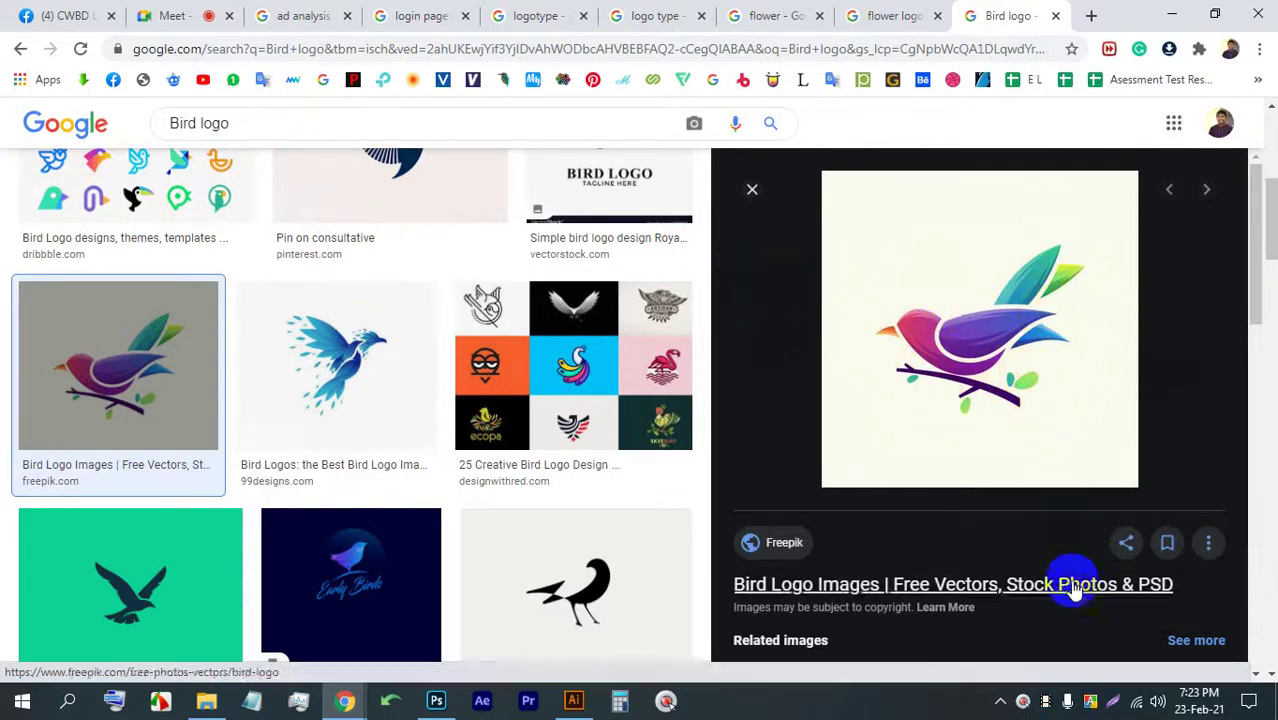
key("Print")
mouse_move(1180, 522)
left_mouse_down()
mouse_move(812, 240)
mouse_move(793, 138)
left_mouse_up()
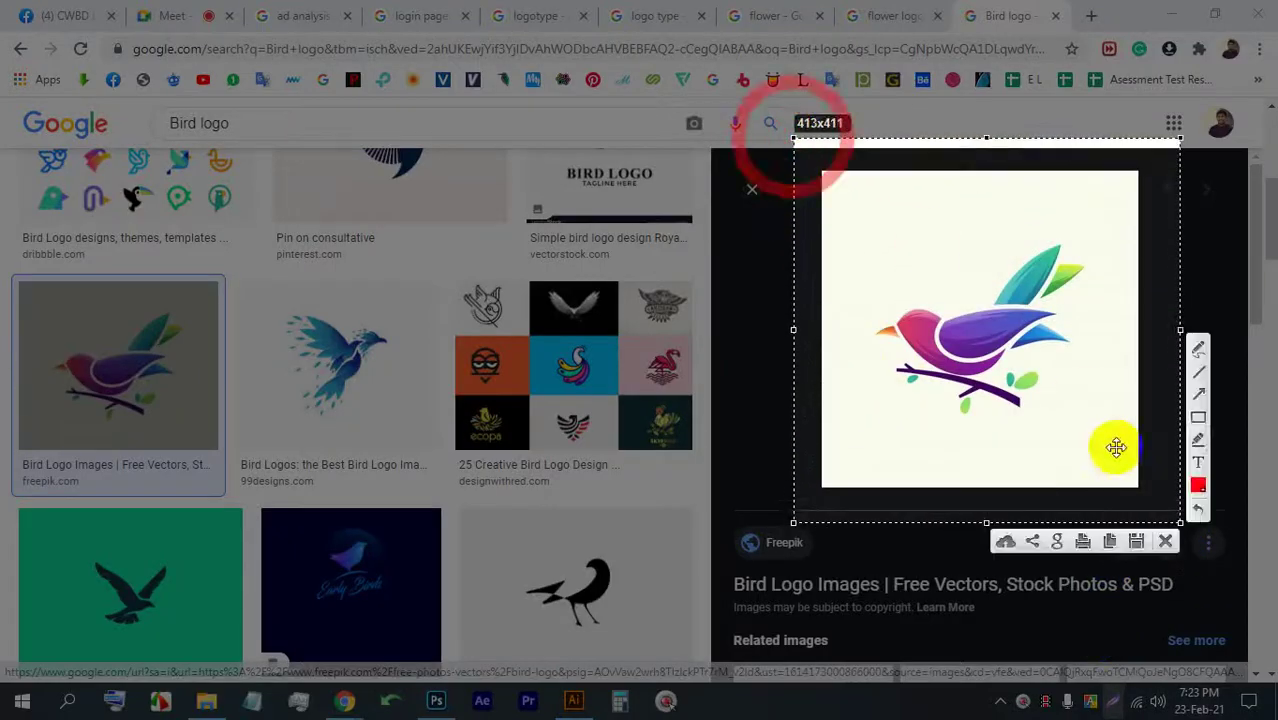
mouse_move(956, 339)
left_mouse_down()
mouse_move(1000, 330)
mouse_move(963, 348)
left_mouse_up()
left_click_drag(907, 388, 1182, 445)
left_click(1168, 537)
- View Freepik's related colourful bird logo with the LOREMIPSUM text, and close its preview
scroll(935, 484, "down", 5)
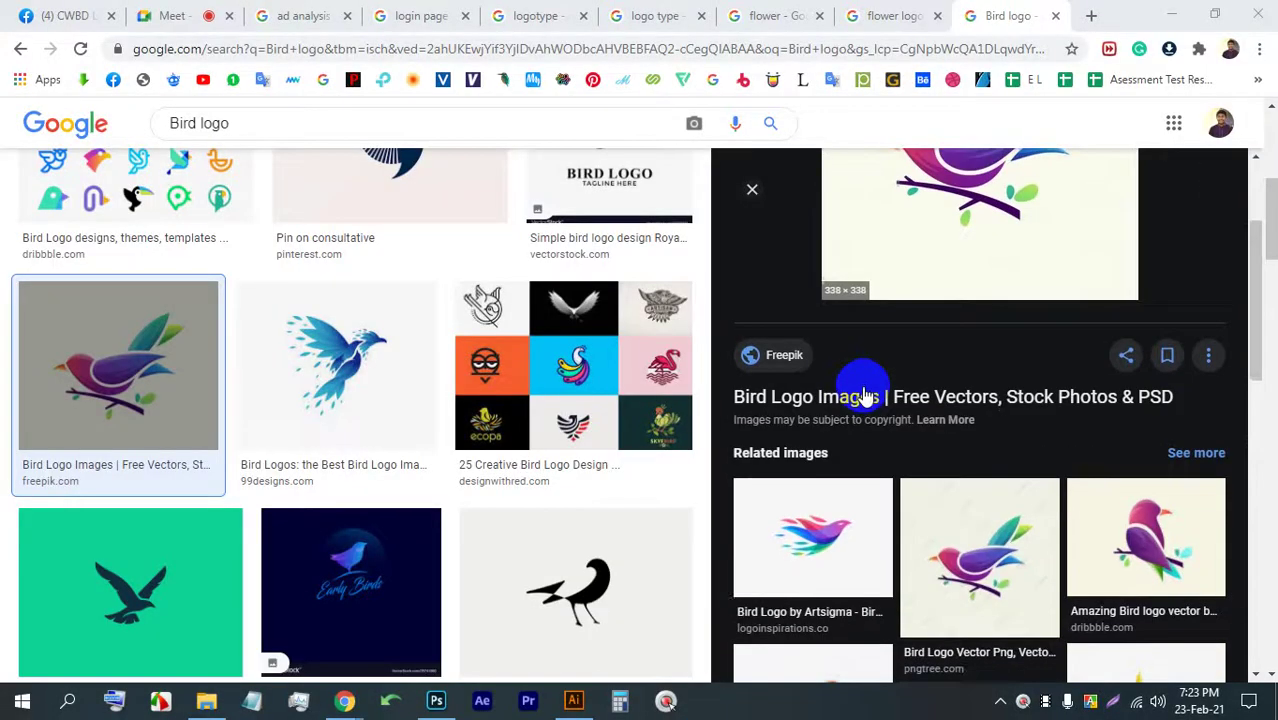
left_click(874, 458)
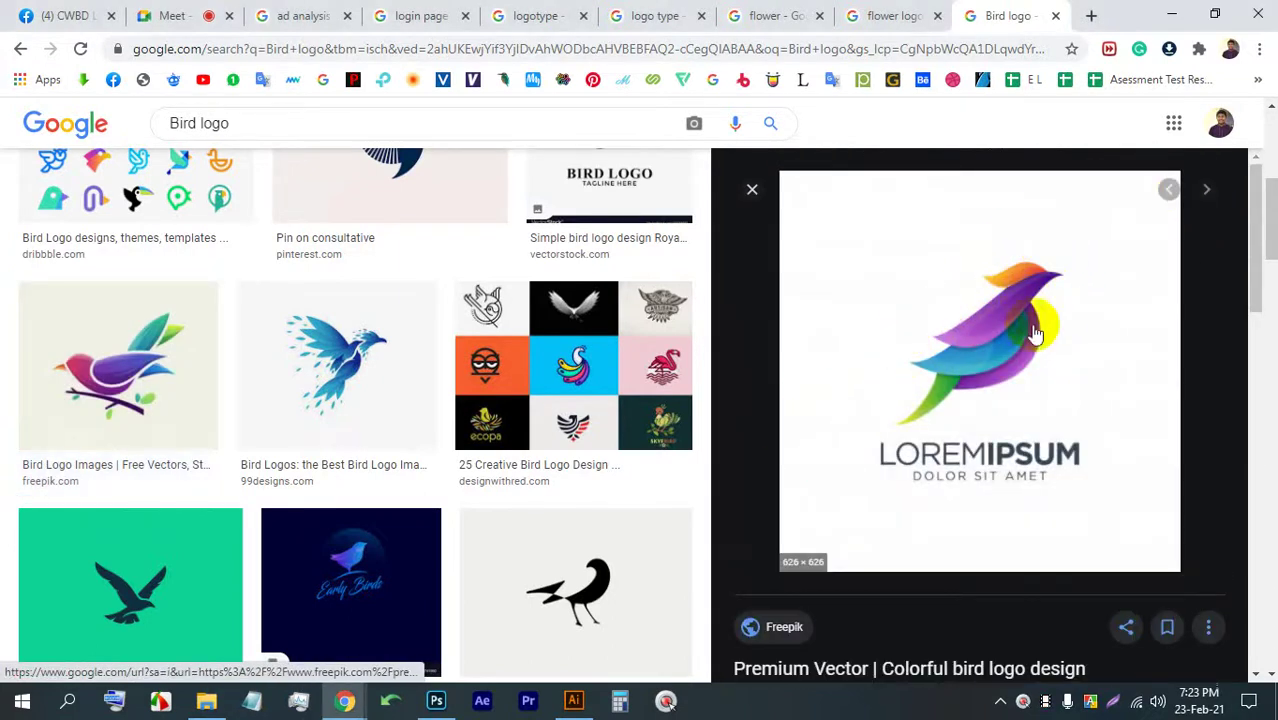
left_click(754, 190)
- Find the black, grey and red bird logo from Pinterest among the results and examine its shapes in the preview
scroll(793, 402, "down", 4)
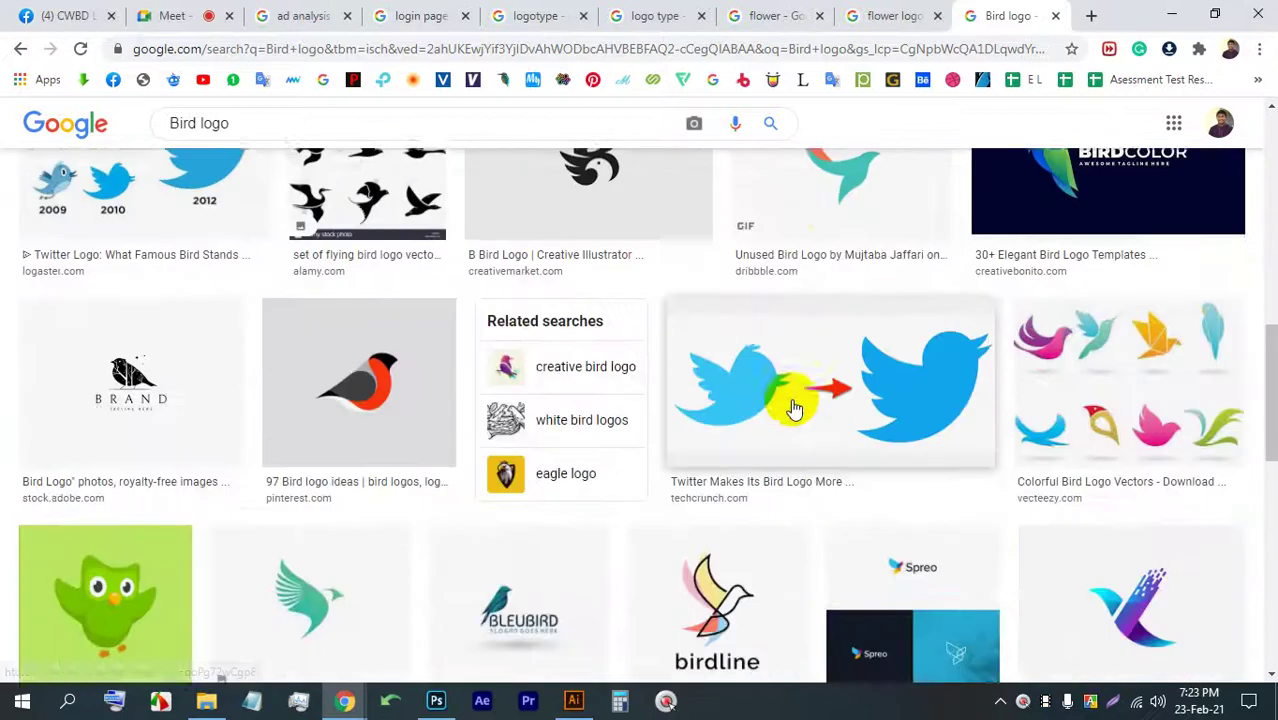
scroll(456, 274, "down", 4)
scroll(378, 350, "up", 4)
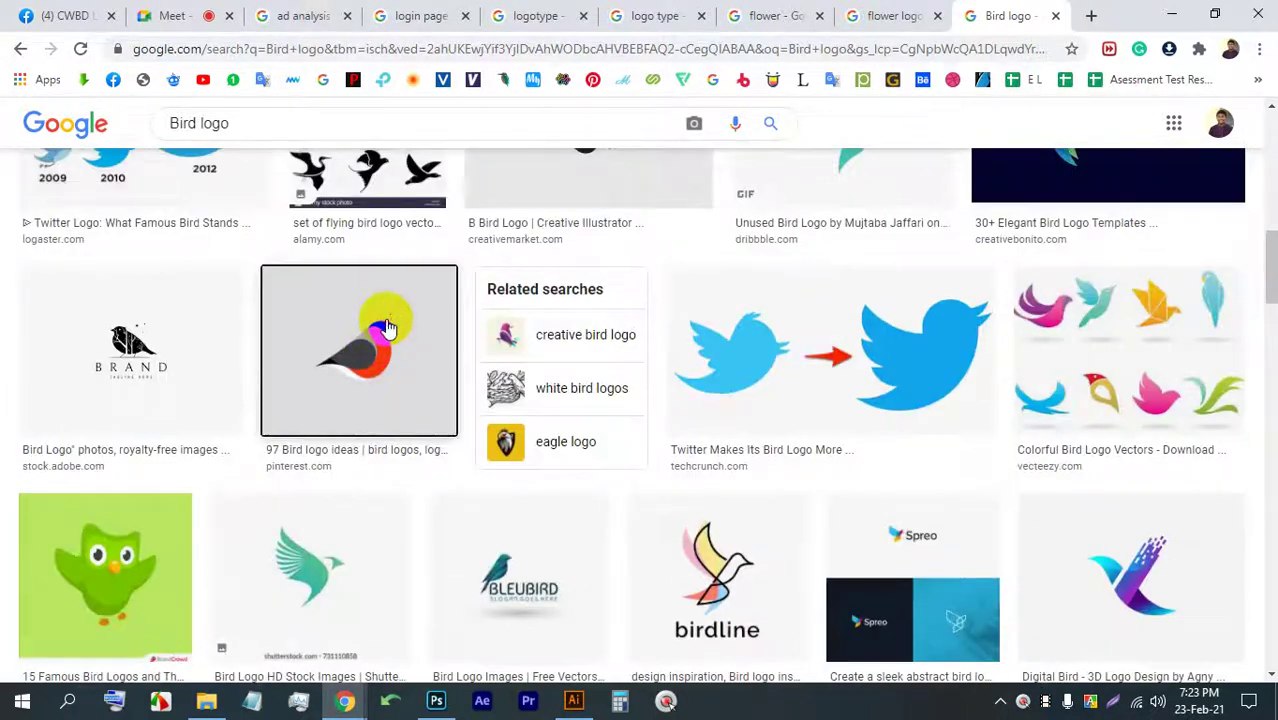
left_click(378, 348)
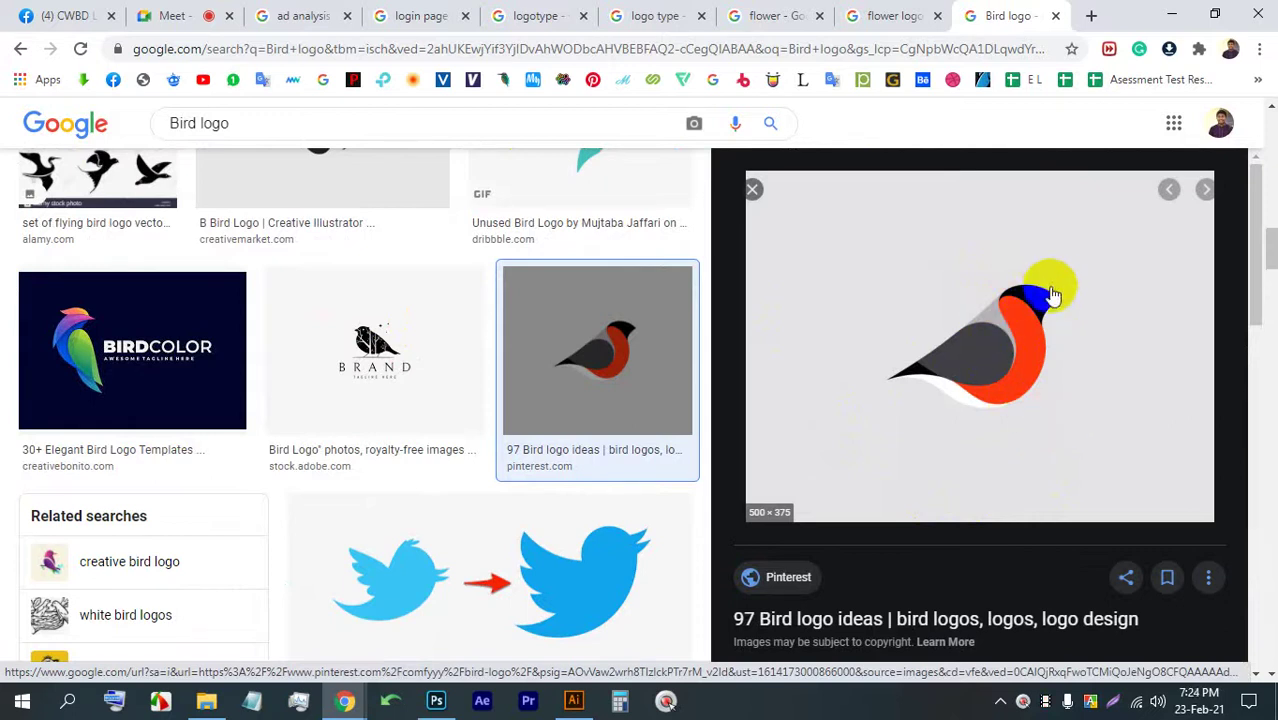
left_click(991, 317)
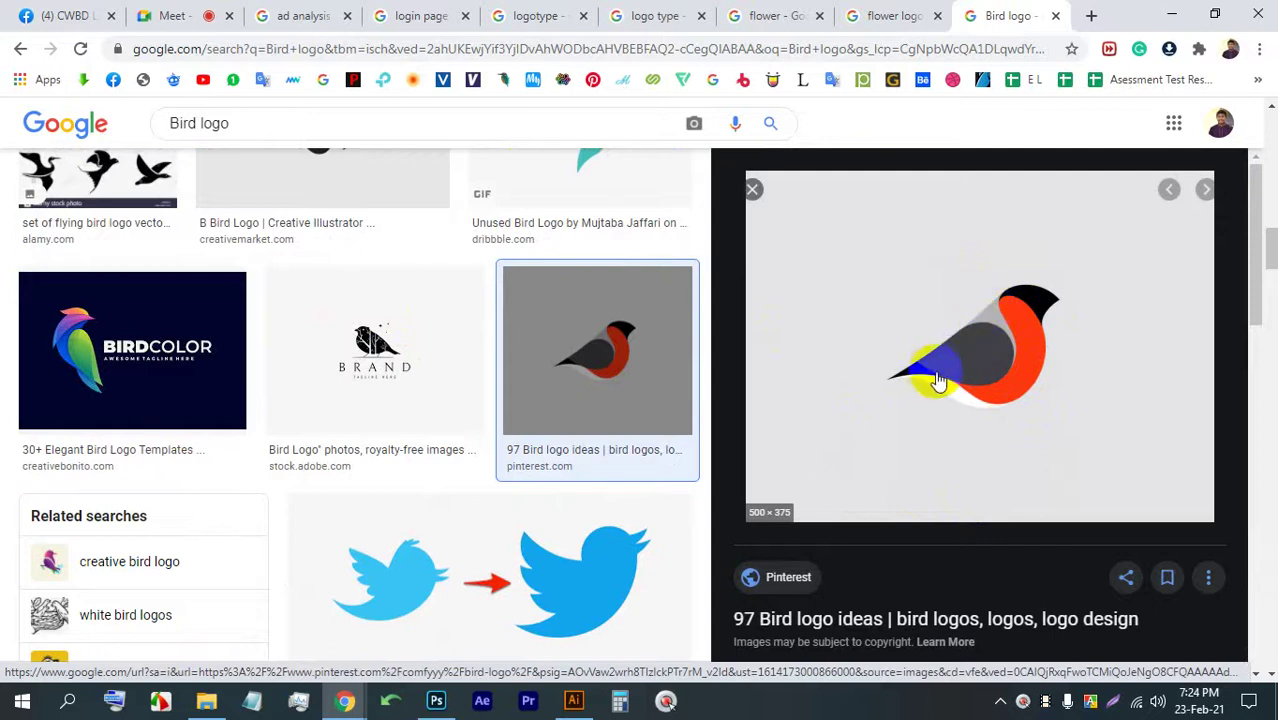
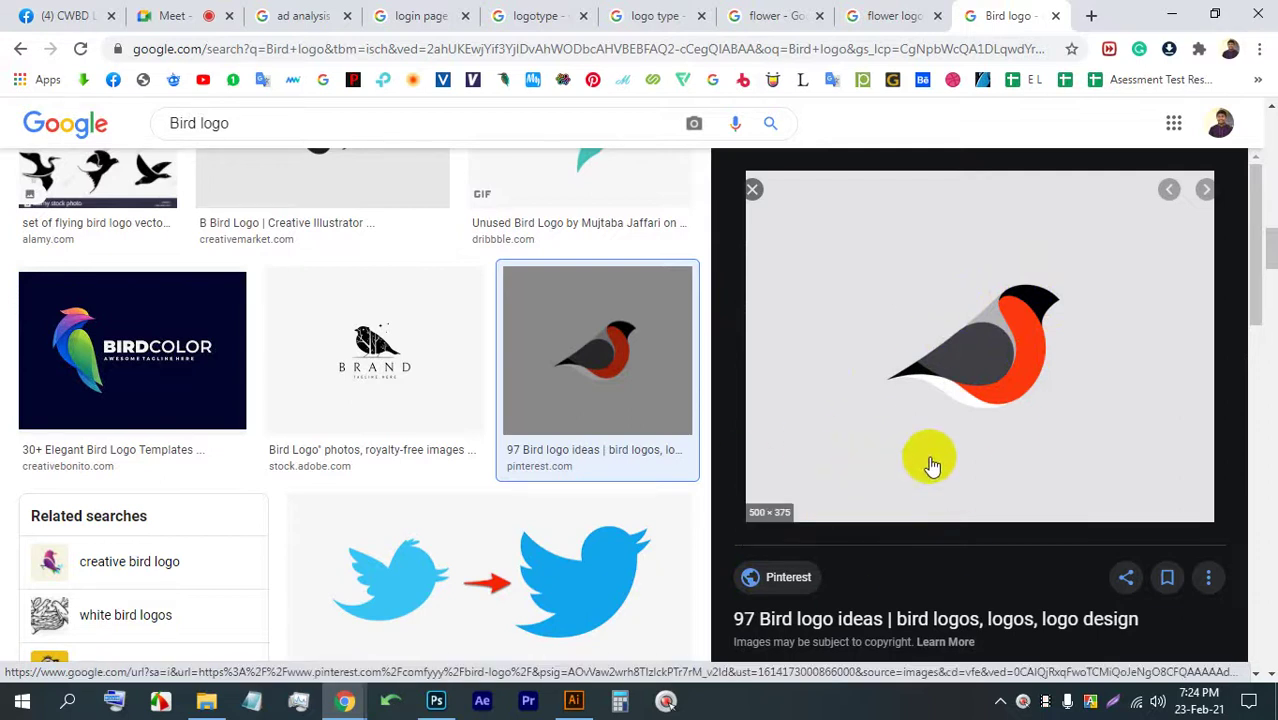
- View the related black-and-red bird logo from Logopond and the Bullfinch logo from Dreamstime
scroll(1061, 336, "down", 5)
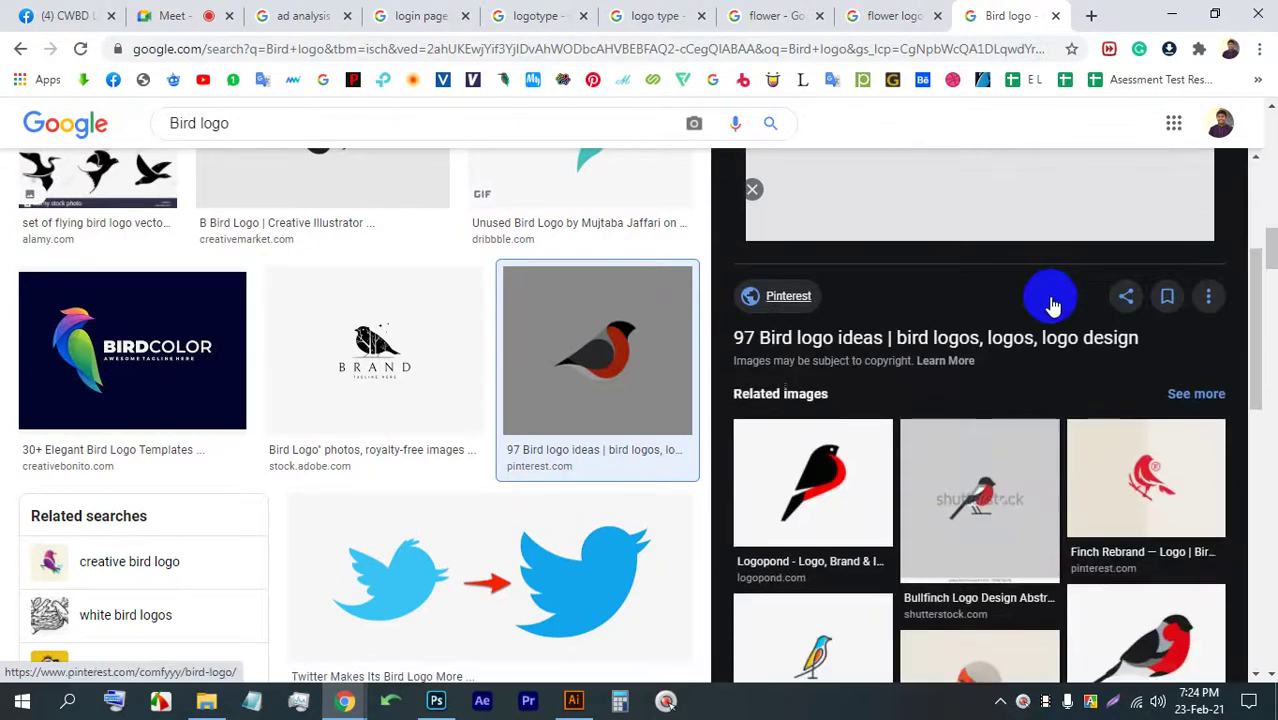
left_click(850, 313)
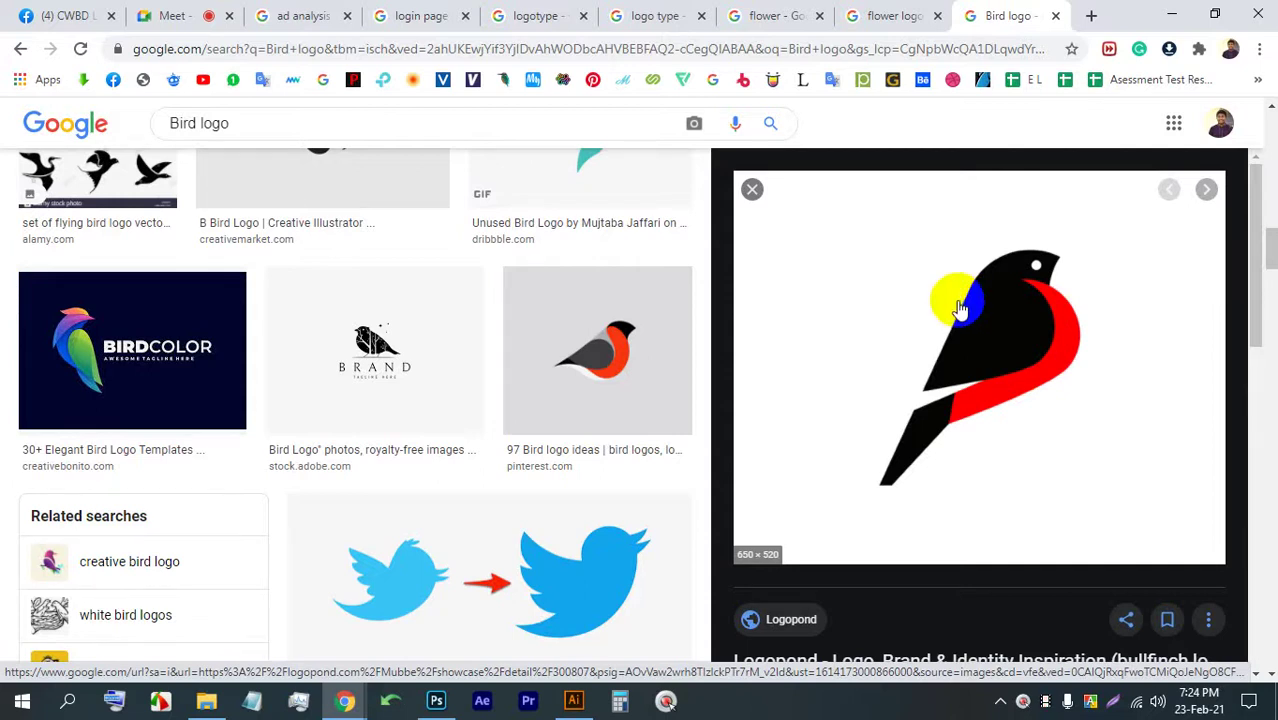
scroll(960, 320, "down", 5)
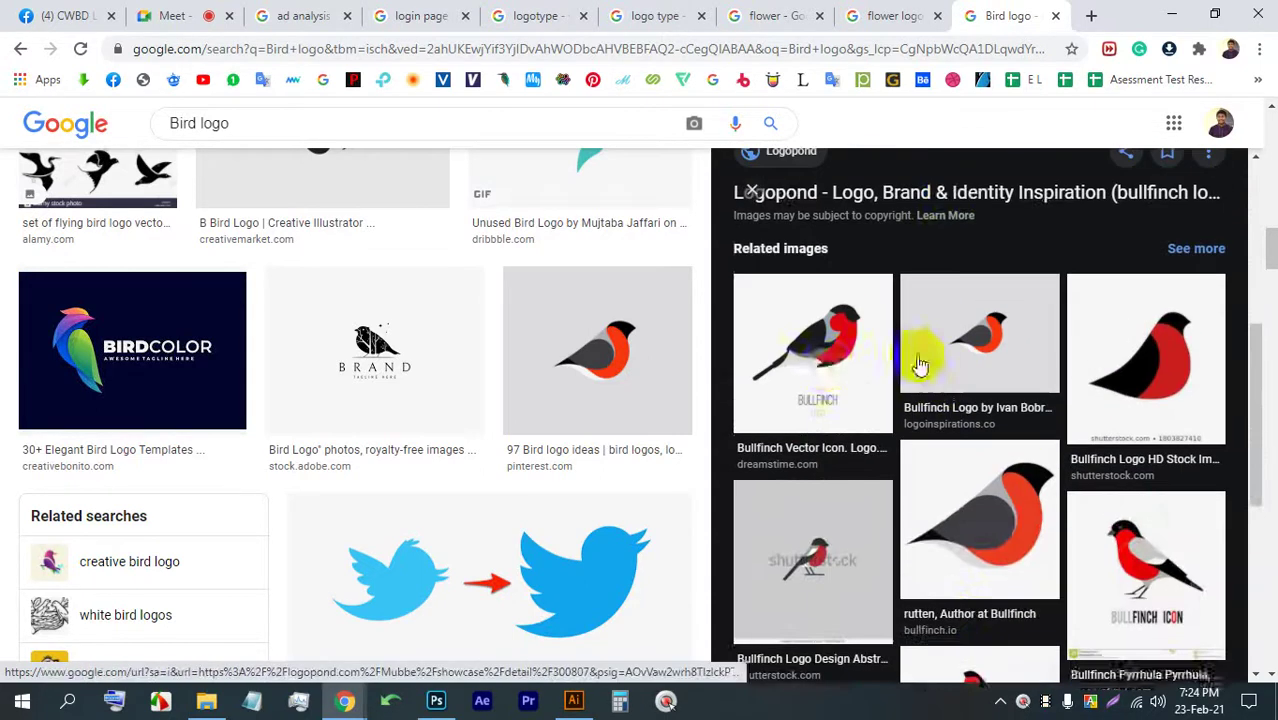
left_click(807, 349)
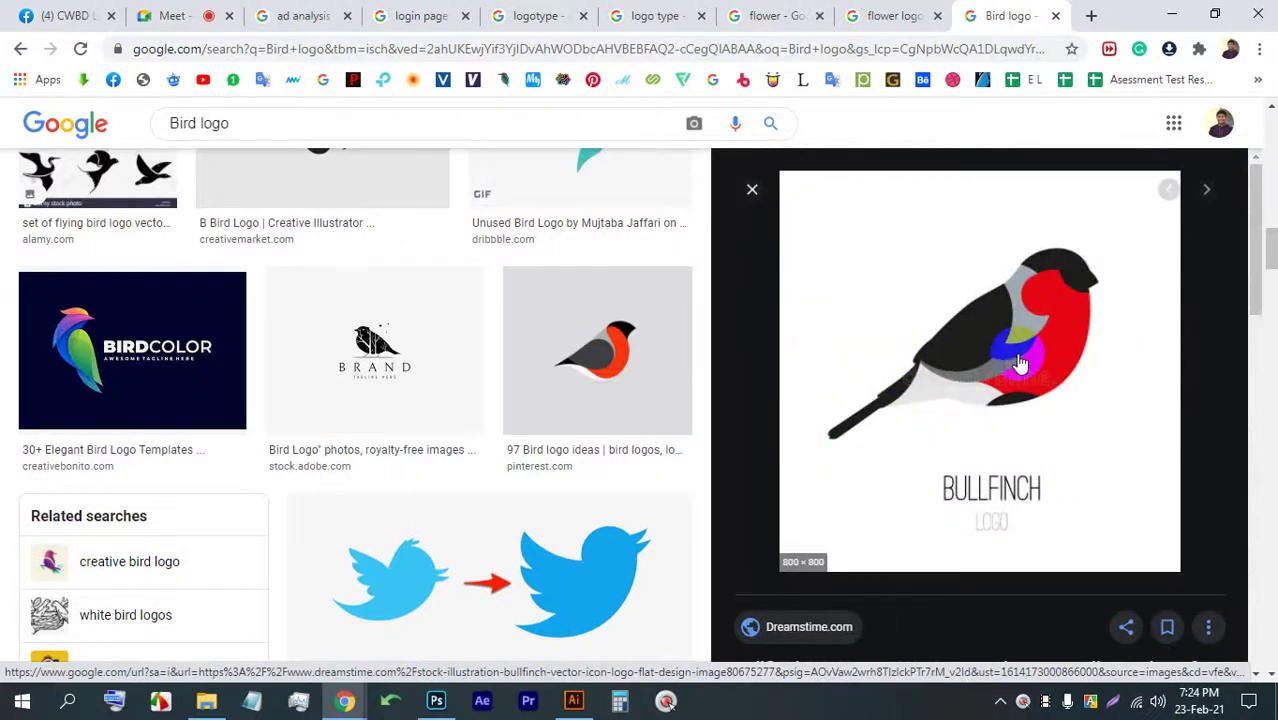
scroll(342, 222, "down", 3)
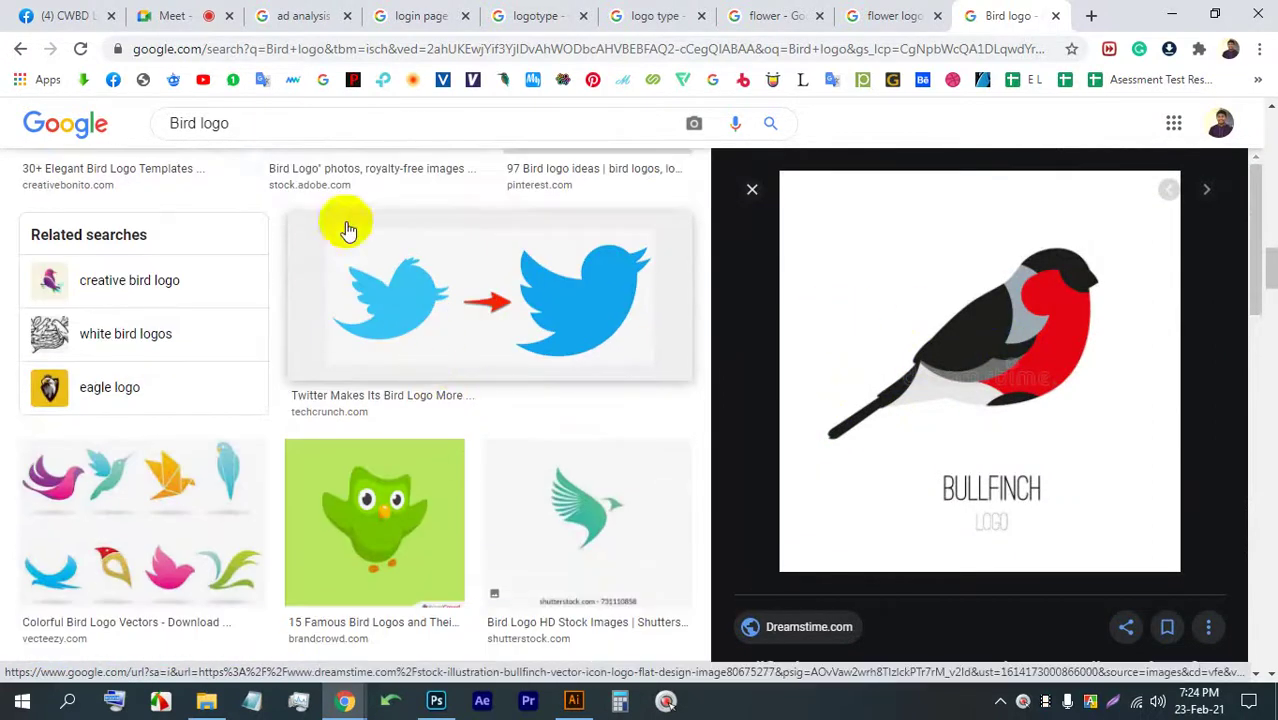
- Check the Google Meet call briefly, and preview Vecteezy's Colorful Bird Logo Vectors with its related images
left_click(208, 10)
left_click(980, 14)
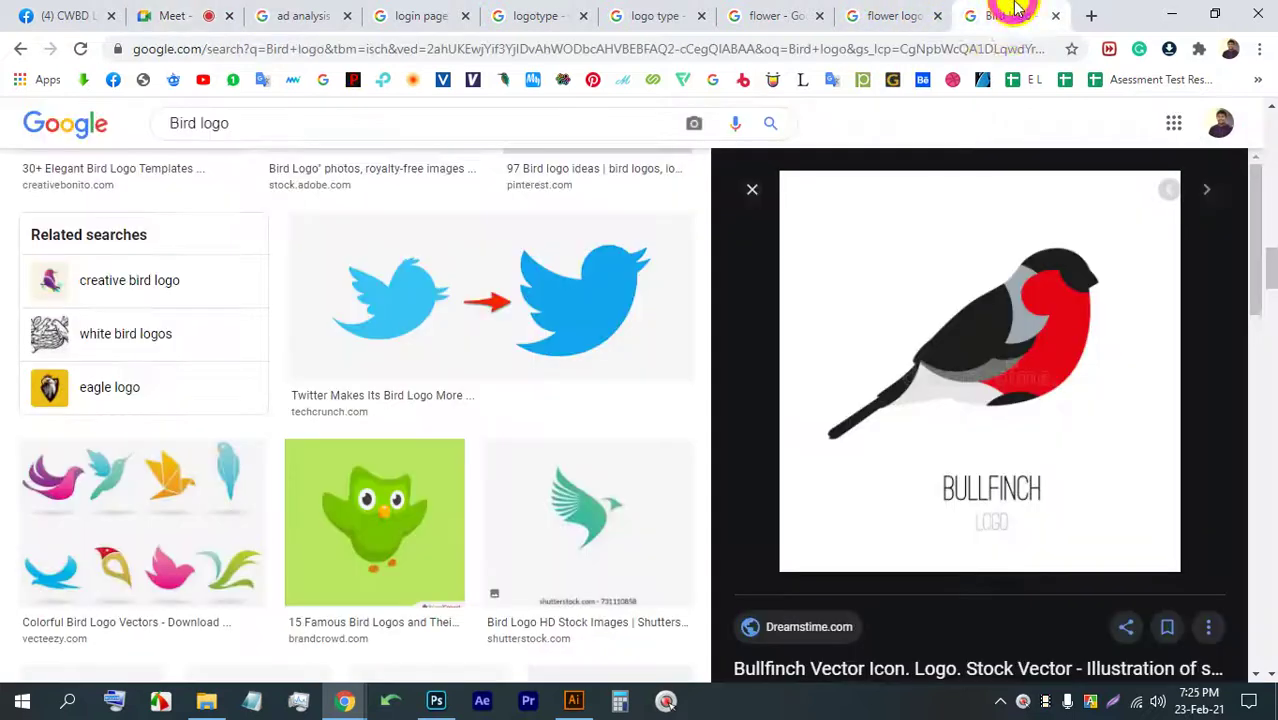
scroll(870, 375, "down", 4)
scroll(865, 382, "down", 3)
scroll(485, 475, "down", 2)
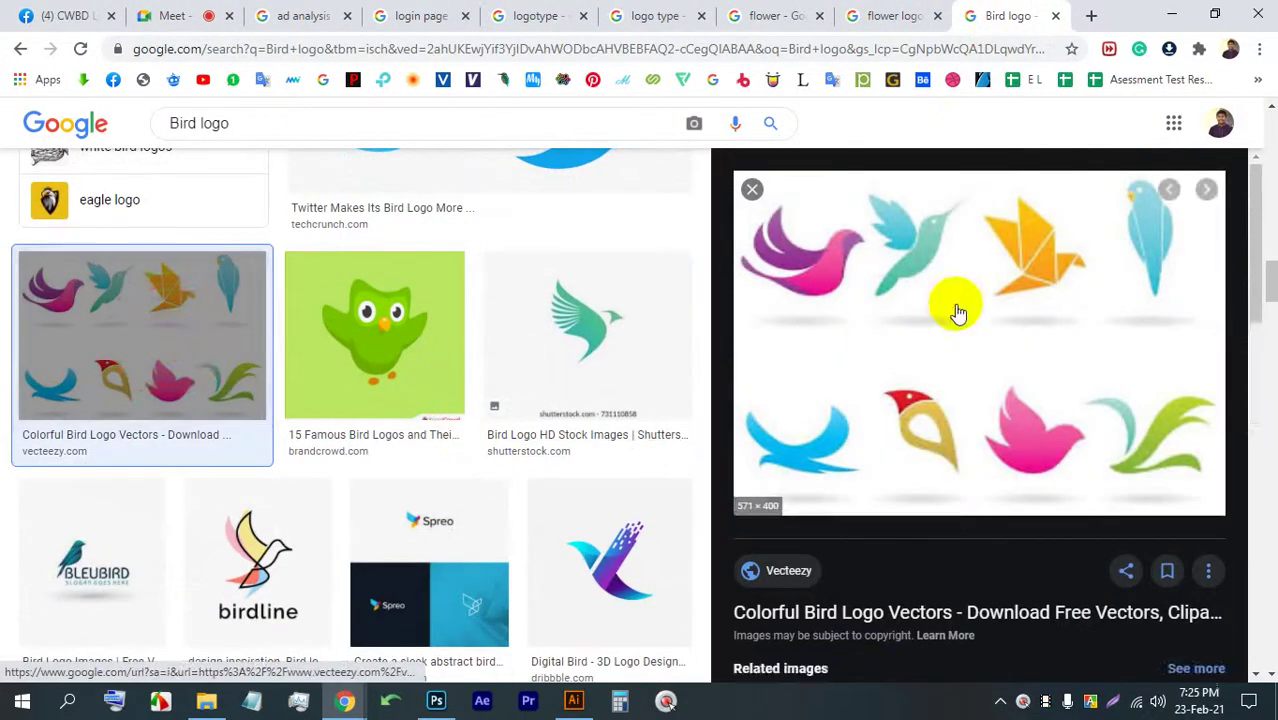
scroll(1040, 375, "down", 2)
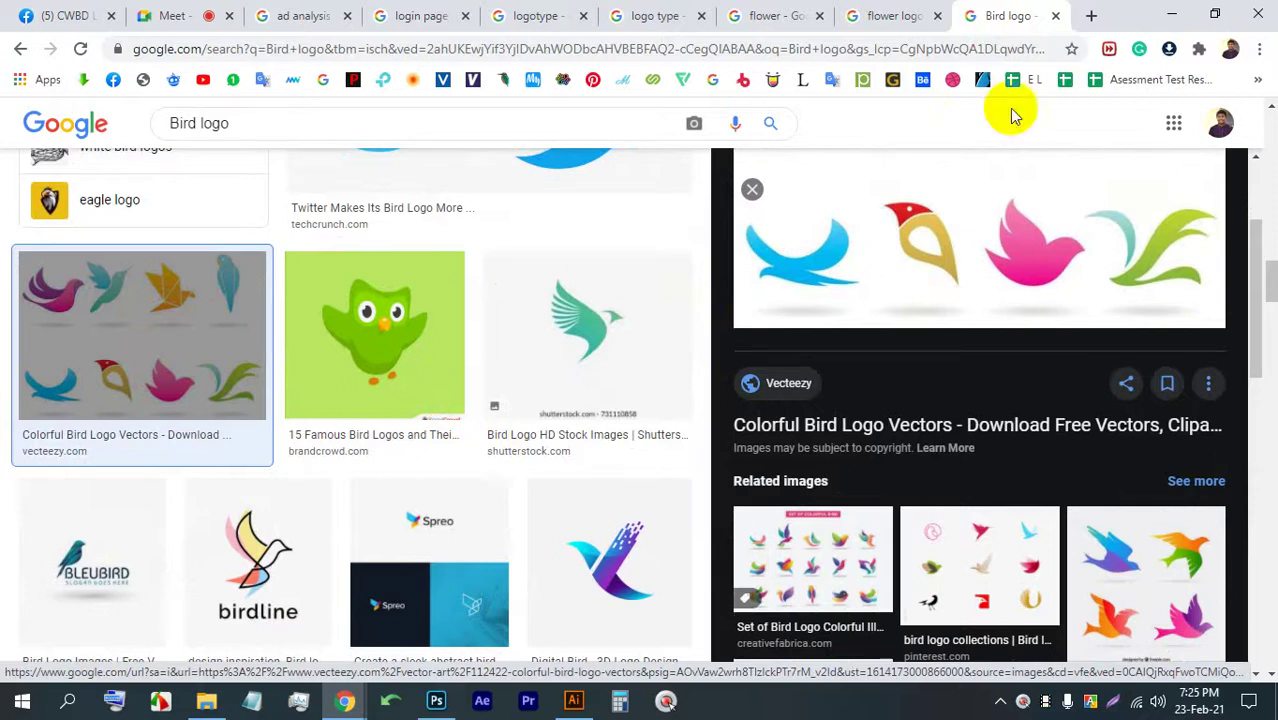
- Revisit the flower logo results and the Google Meet call, and switch to the blank Untitled-1 artboard in Illustrator
left_click(905, 16)
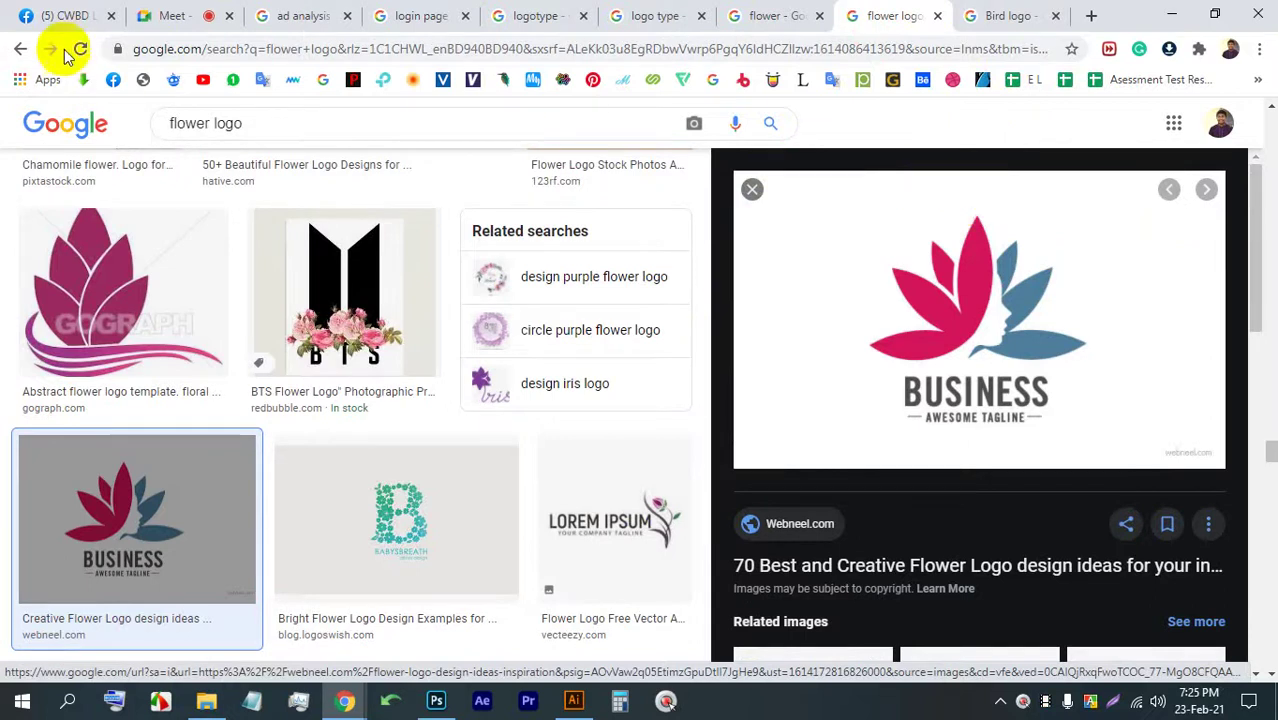
left_click(165, 15)
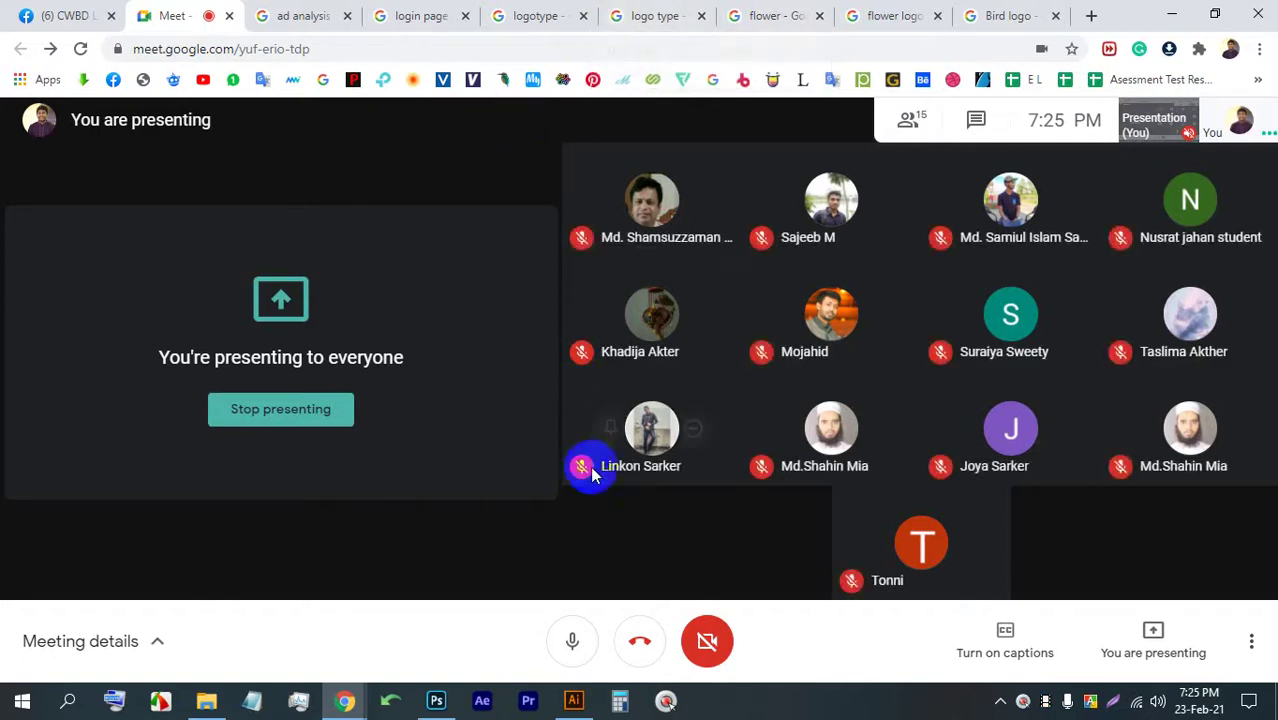
left_click(594, 703)
scroll(468, 334, "down", 3)
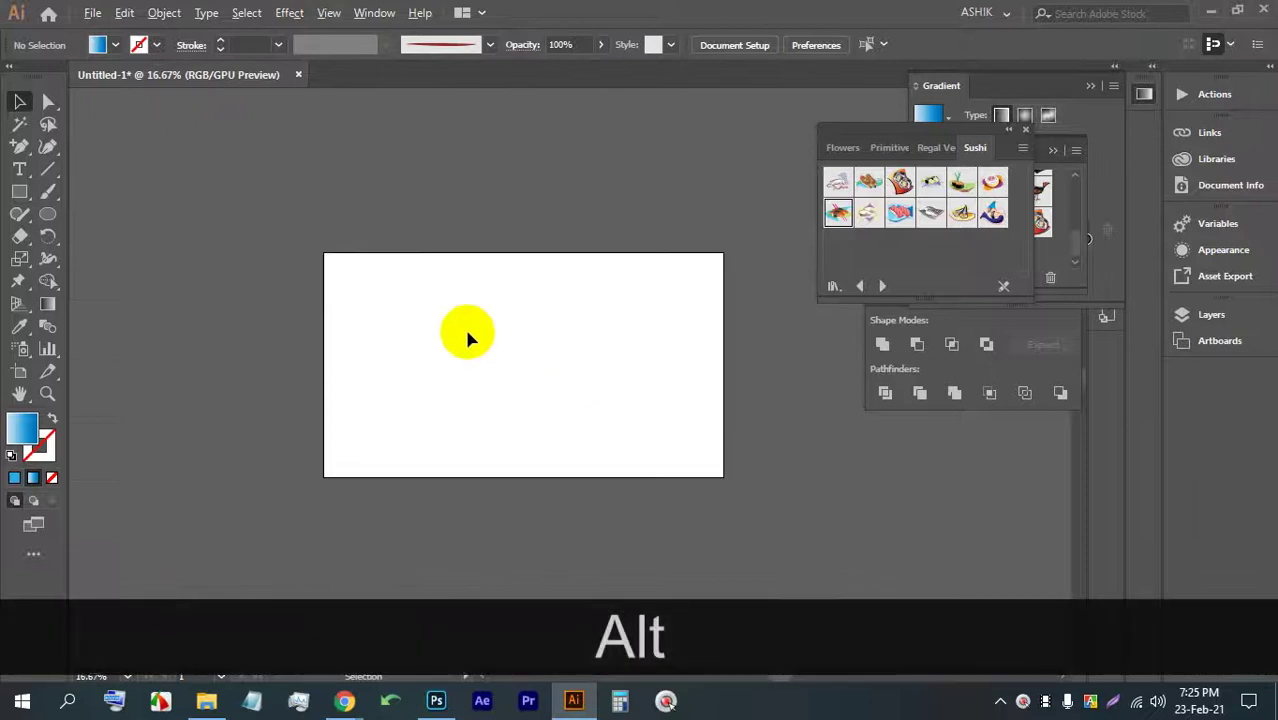
scroll(447, 333, "up", 4)
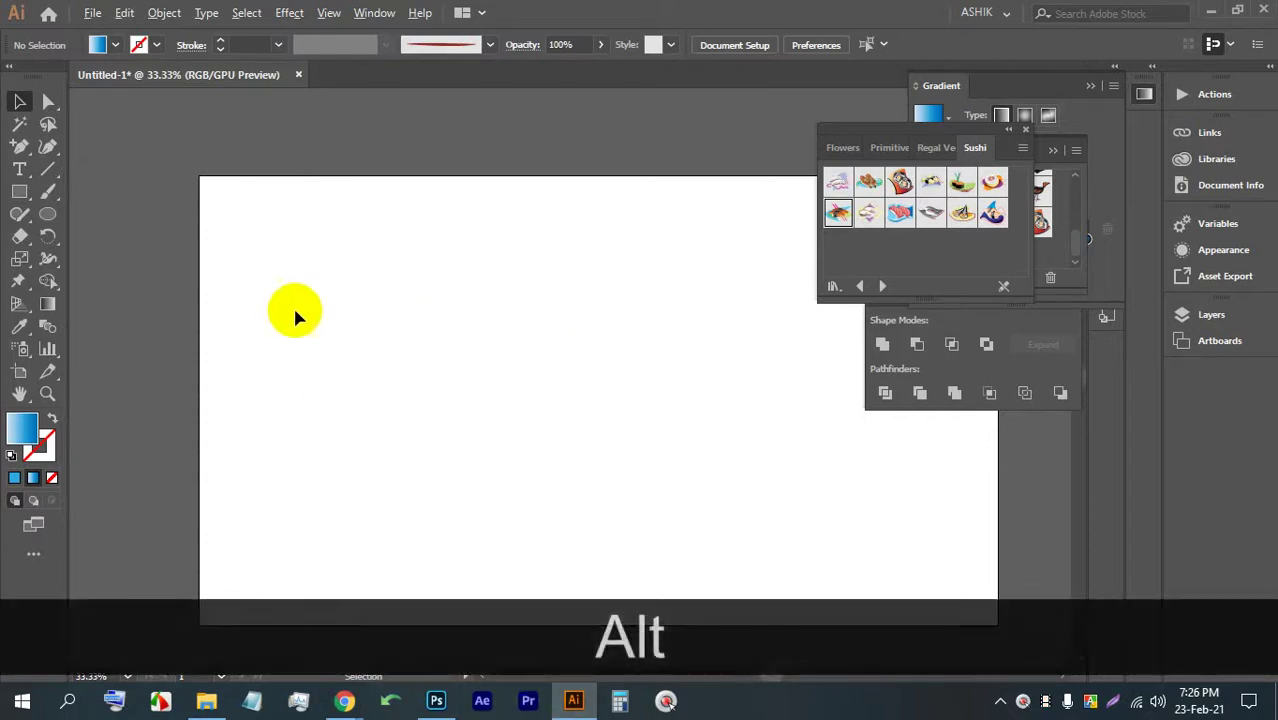
- Draw a square with the blue gradient fill on the artboard using the Rectangle tool
scroll(297, 314, "up", 2)
left_click(370, 253)
left_click_drag(19, 191, 125, 198)
left_click_drag(242, 148, 476, 428)
left_click_drag(276, 256, 471, 251)
scroll(498, 251, "up", 1)
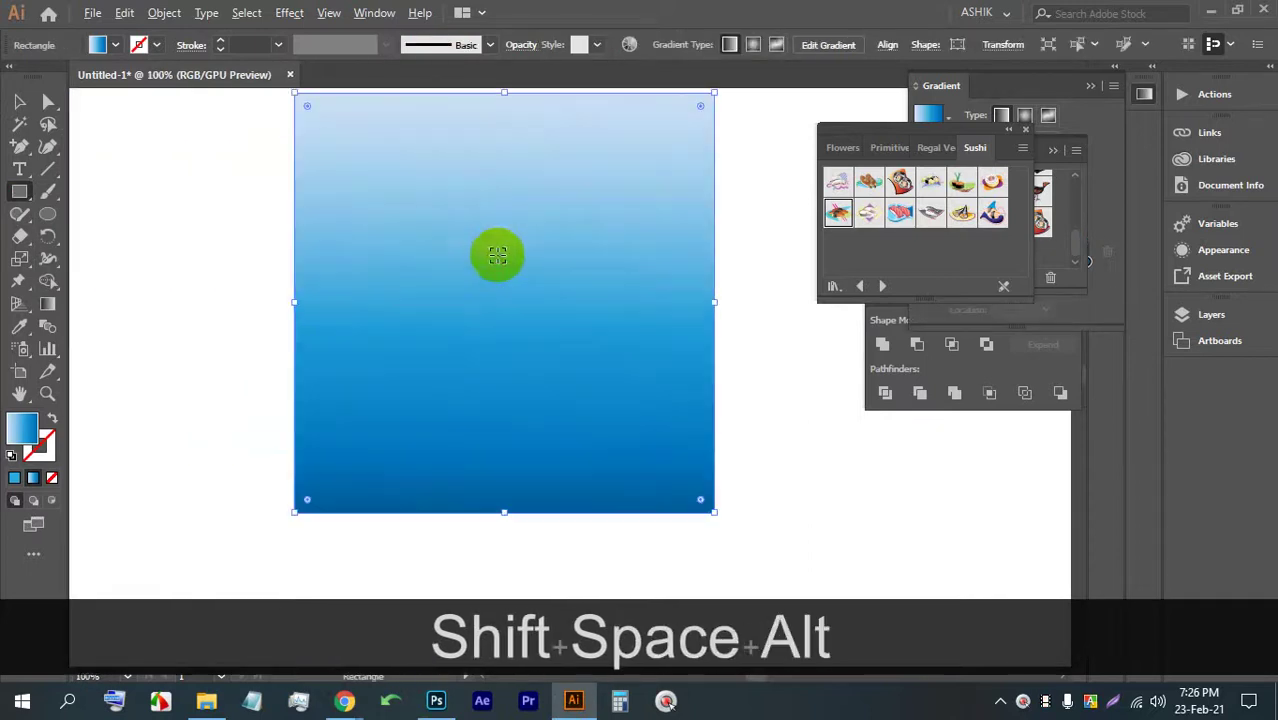
- Move the gradient square off the artboard and change its fill to solid white
left_click(113, 46)
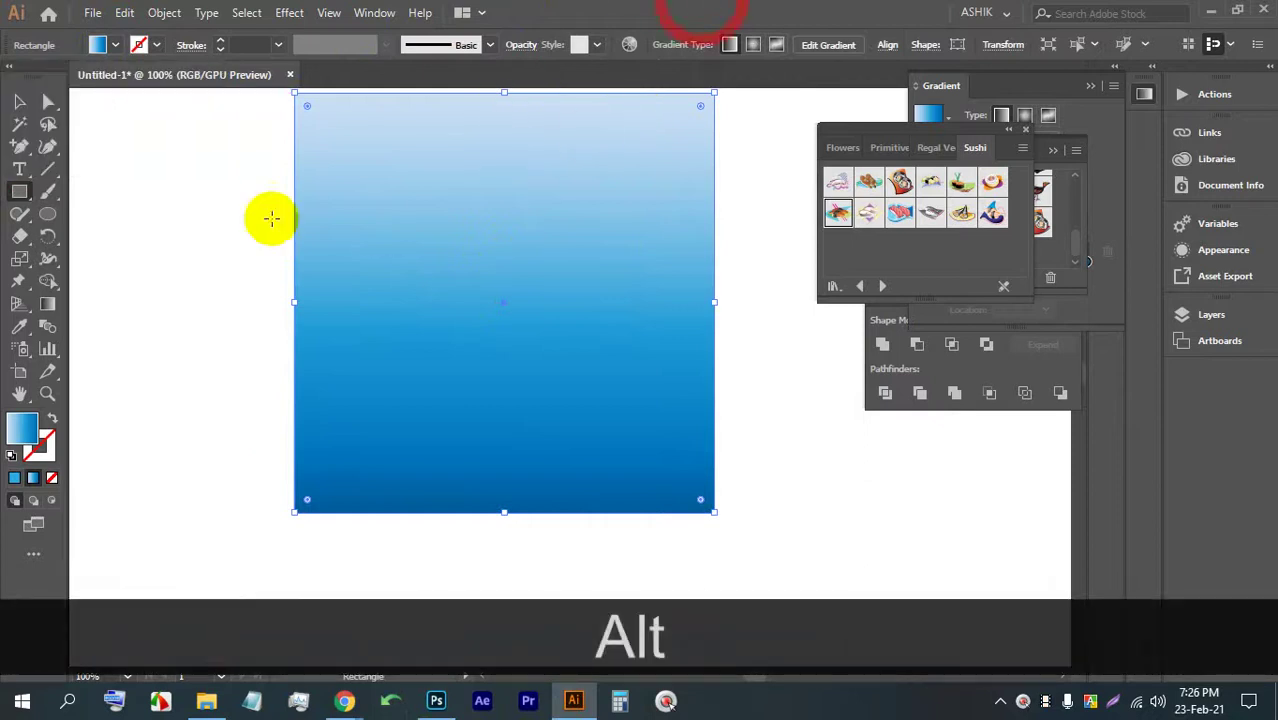
scroll(190, 160, "down", 4)
left_click_drag(400, 236, 779, 281)
left_click(19, 101)
left_click_drag(588, 228, 194, 178)
scroll(194, 170, "up", 3)
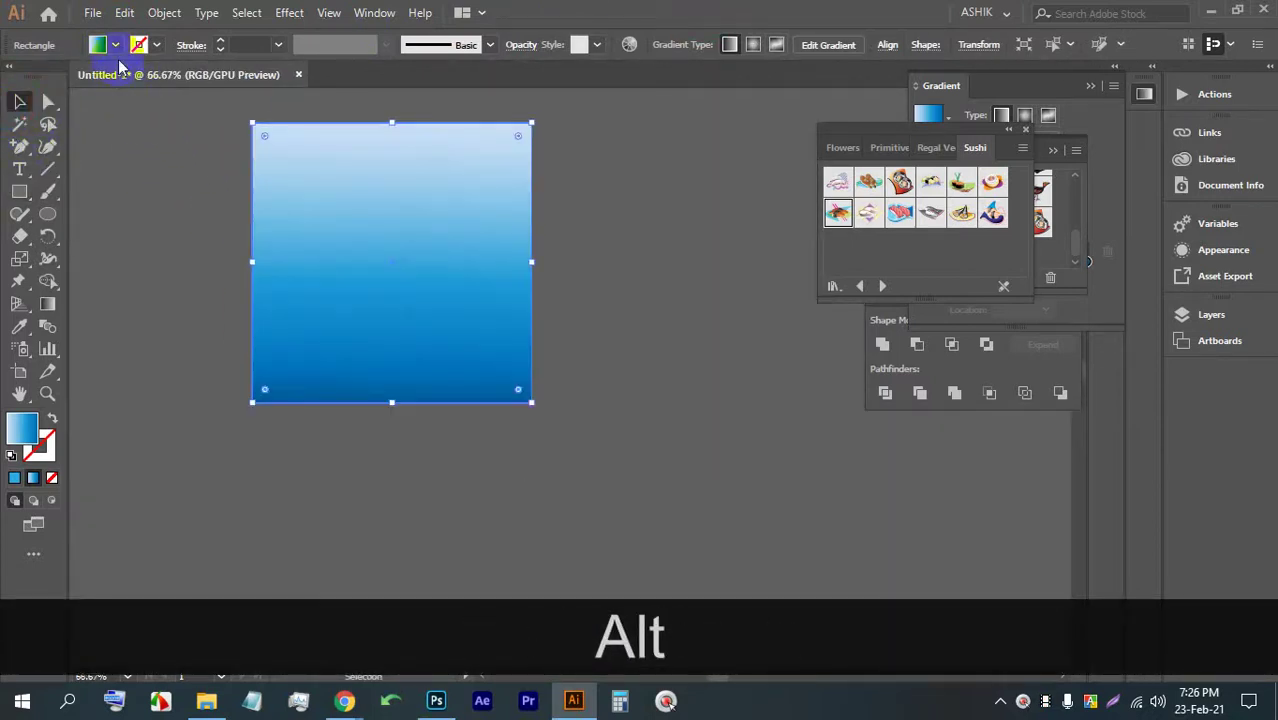
left_click(115, 45)
left_click(38, 78)
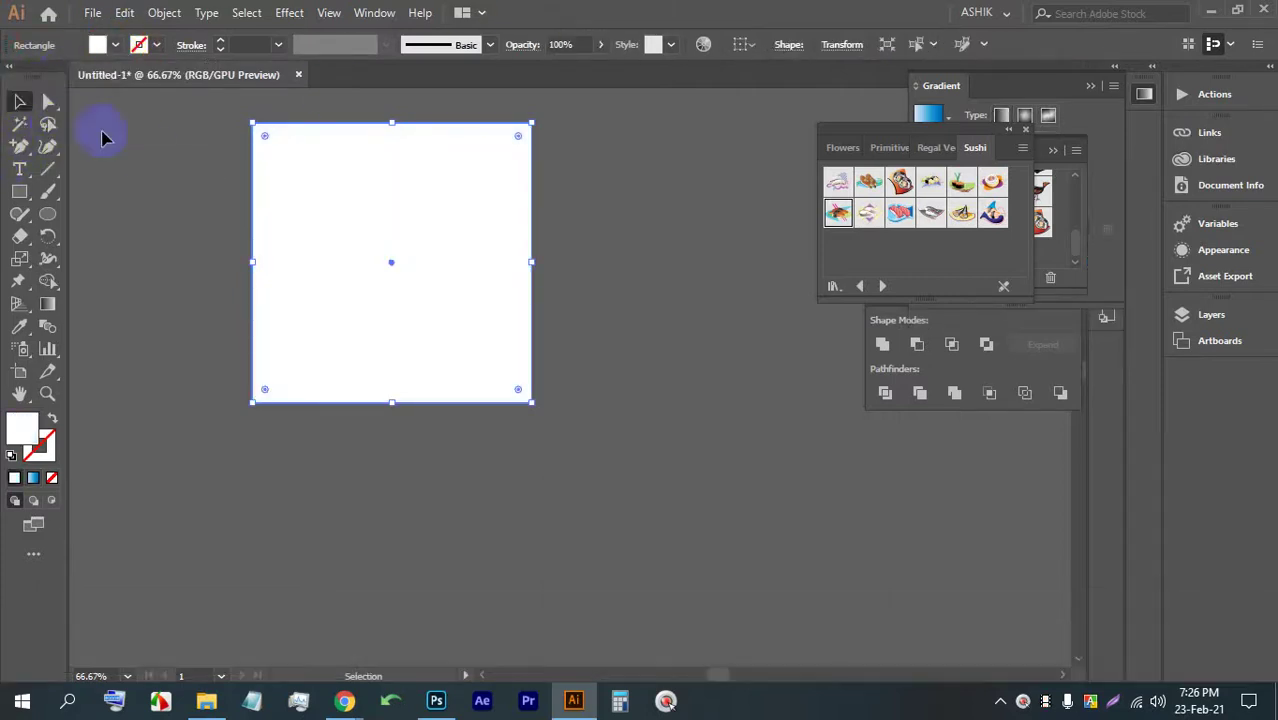
- Duplicate the white square and place the copy diagonally below and to the left of the original
scroll(216, 212, "down", 1)
left_click_drag(348, 257, 699, 256)
scroll(557, 211, "up", 2)
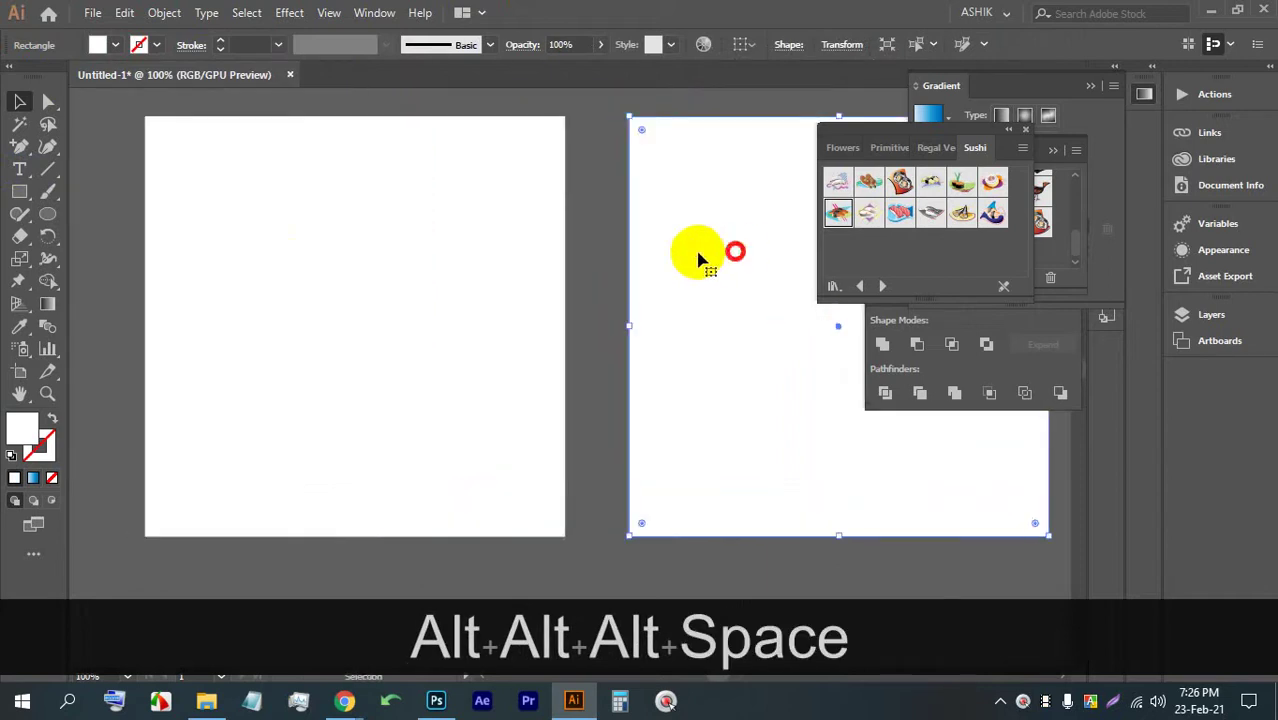
scroll(579, 222, "down", 3)
left_click_drag(579, 222, 240, 491)
left_click_drag(590, 331, 488, 390)
- Draw a long 45-degree line past the upper square's top-left corner and give it a 0.5 pt black stroke
left_click(45, 168)
left_click_drag(122, 435, 531, 129)
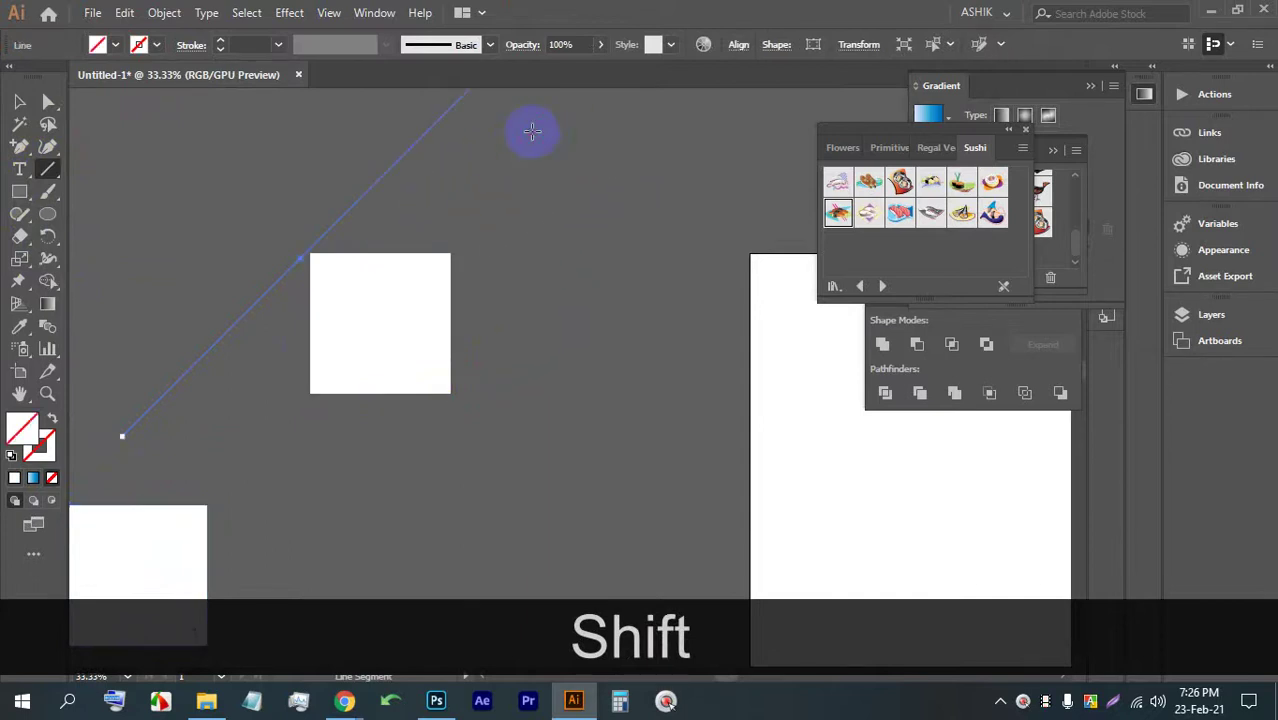
left_click(222, 40)
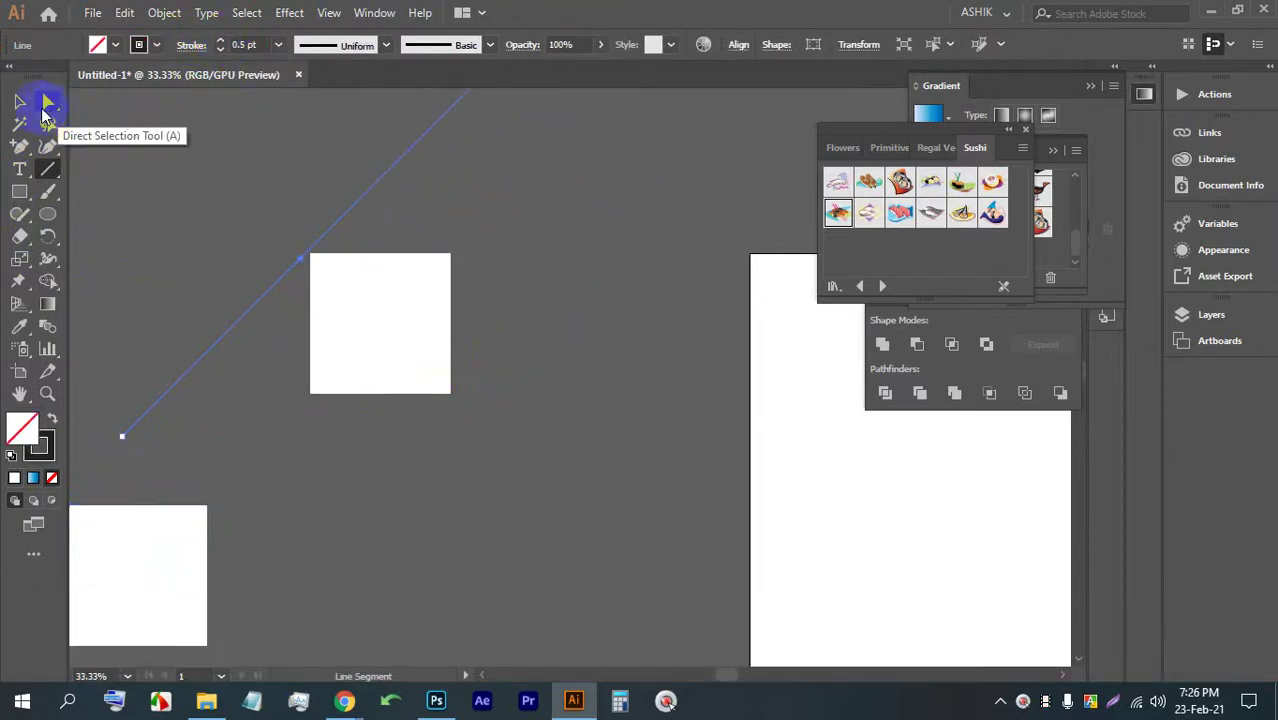
left_click(20, 101)
left_click(496, 188)
- Copy the diagonal line a short distance away, toward the upper square's top-left corner
scroll(310, 257, "up", 1)
scroll(310, 256, "up", 4)
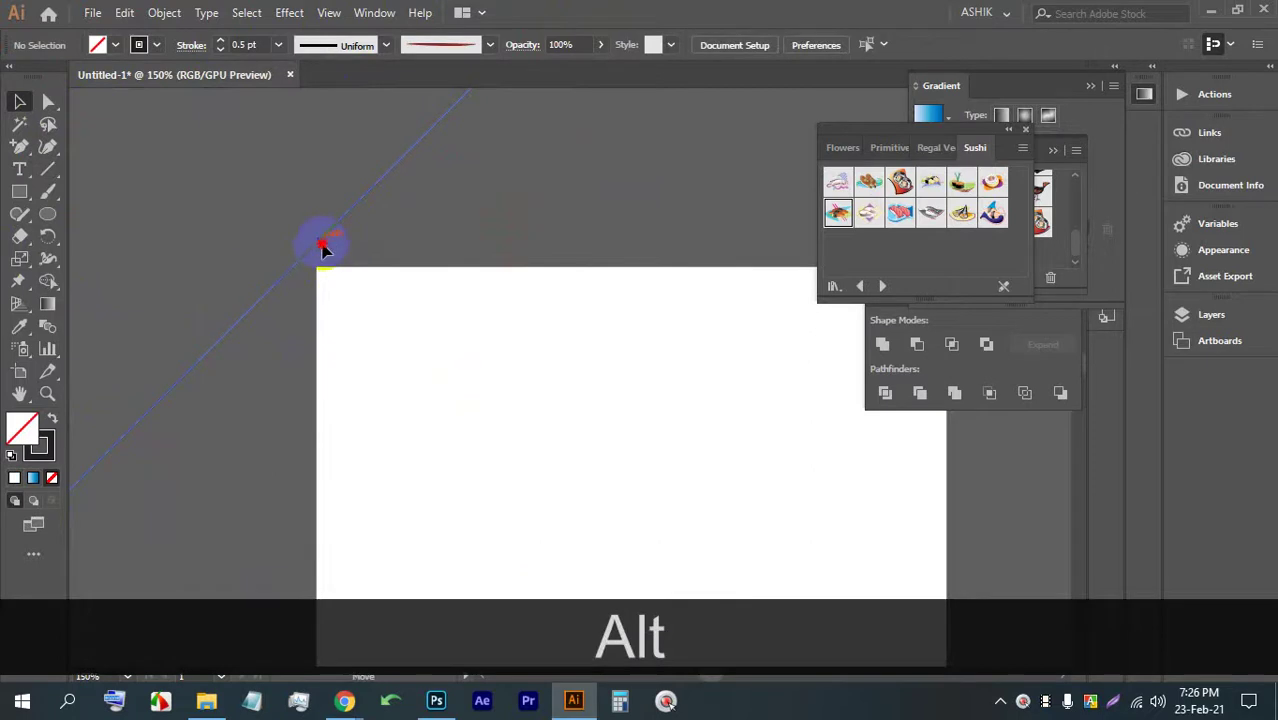
left_click_drag(328, 251, 357, 274)
key("alt")
scroll(357, 274, "down", 4)
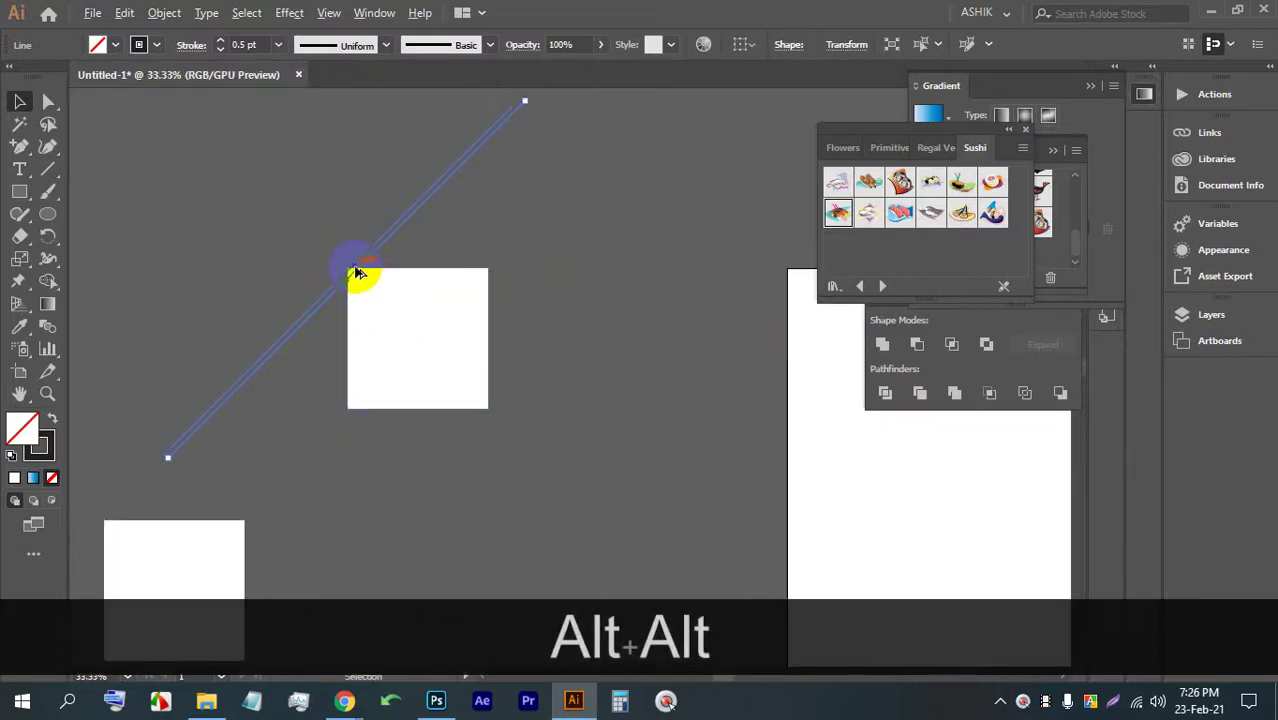
- Repeat the line duplication until evenly spaced diagonal lines cover the whole upper square
key("ctrl+d")
key("ctrl+d")
key("ctrl+d")
key("ctrl+d")
key("ctrl+d")
key("ctrl+d")
key("ctrl+d")
key("ctrl+d")
key("ctrl+d")
key("ctrl+d")
key("ctrl+d")
key("ctrl+d")
key("ctrl+d")
- Try to make a clipping mask from the ungrouped diagonal lines and the upper square, and undo it
left_click(19, 101)
left_click_drag(340, 203, 582, 440)
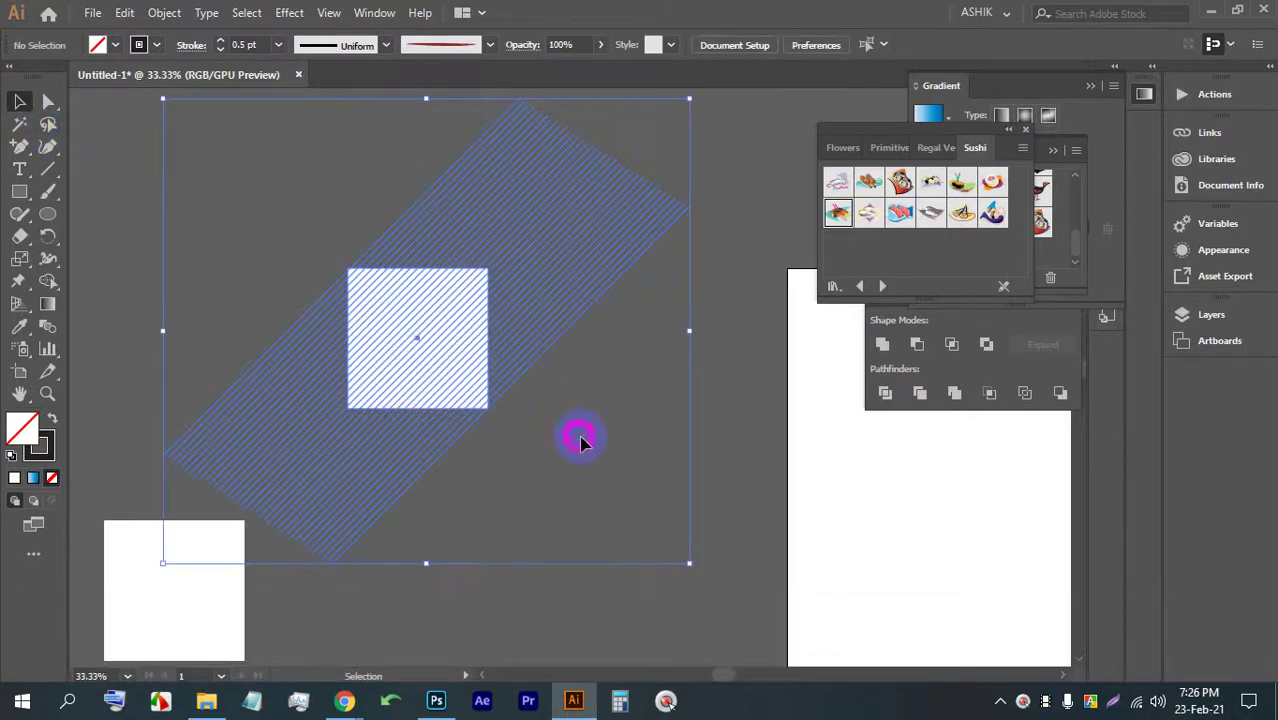
key("ctrl+7")
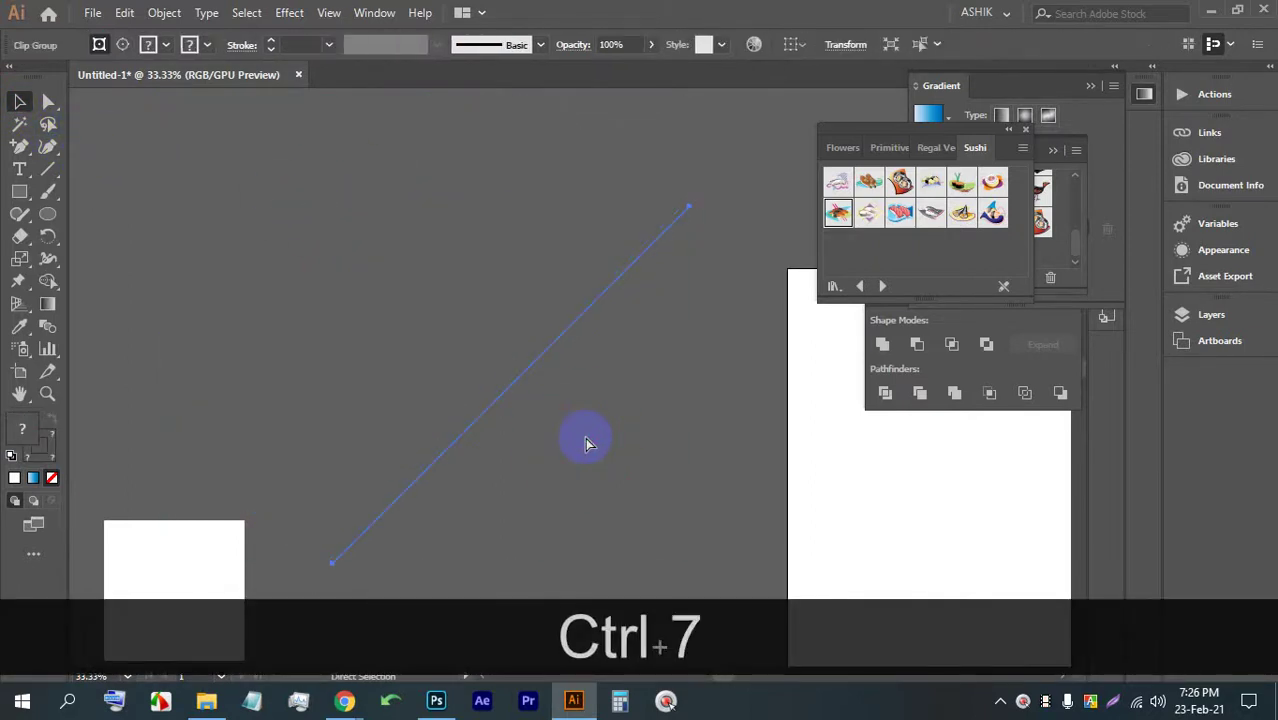
key("ctrl+z")
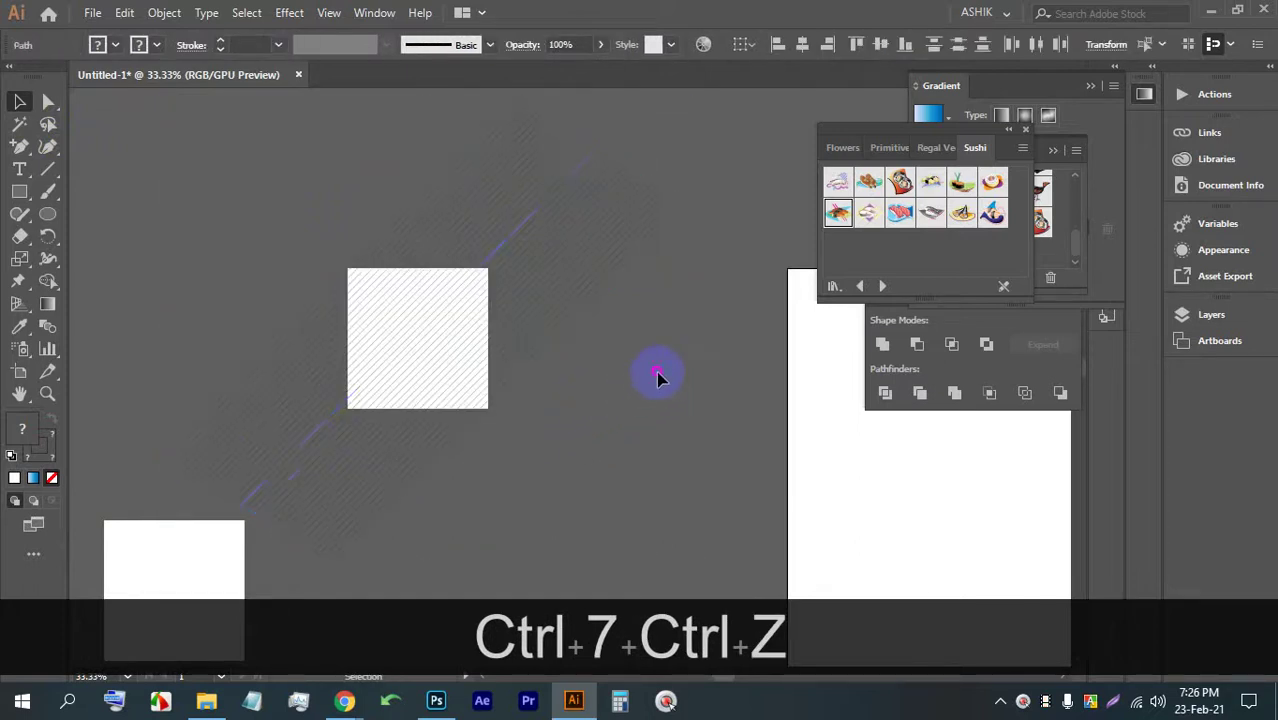
left_click(657, 377)
- Group all the diagonal lines and send the group behind the upper white square
scroll(424, 287, "up", 3)
scroll(396, 286, "down", 1)
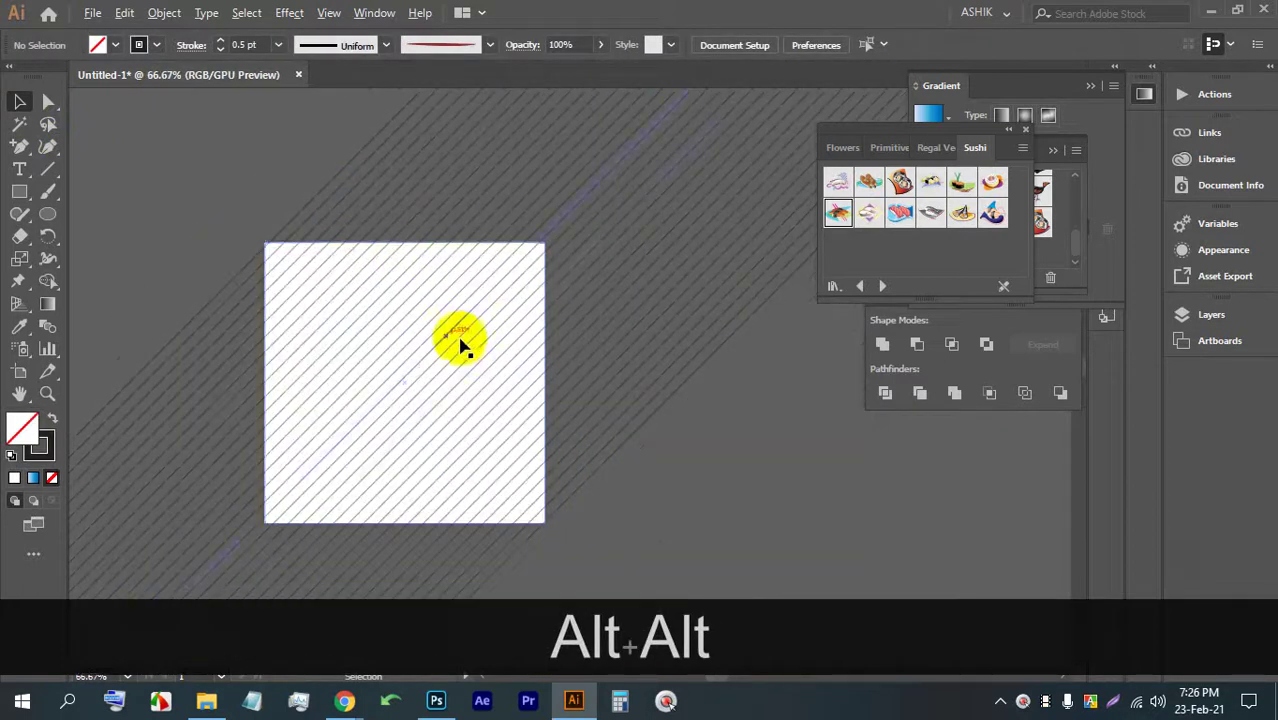
scroll(460, 343, "down", 1)
scroll(442, 313, "up", 1)
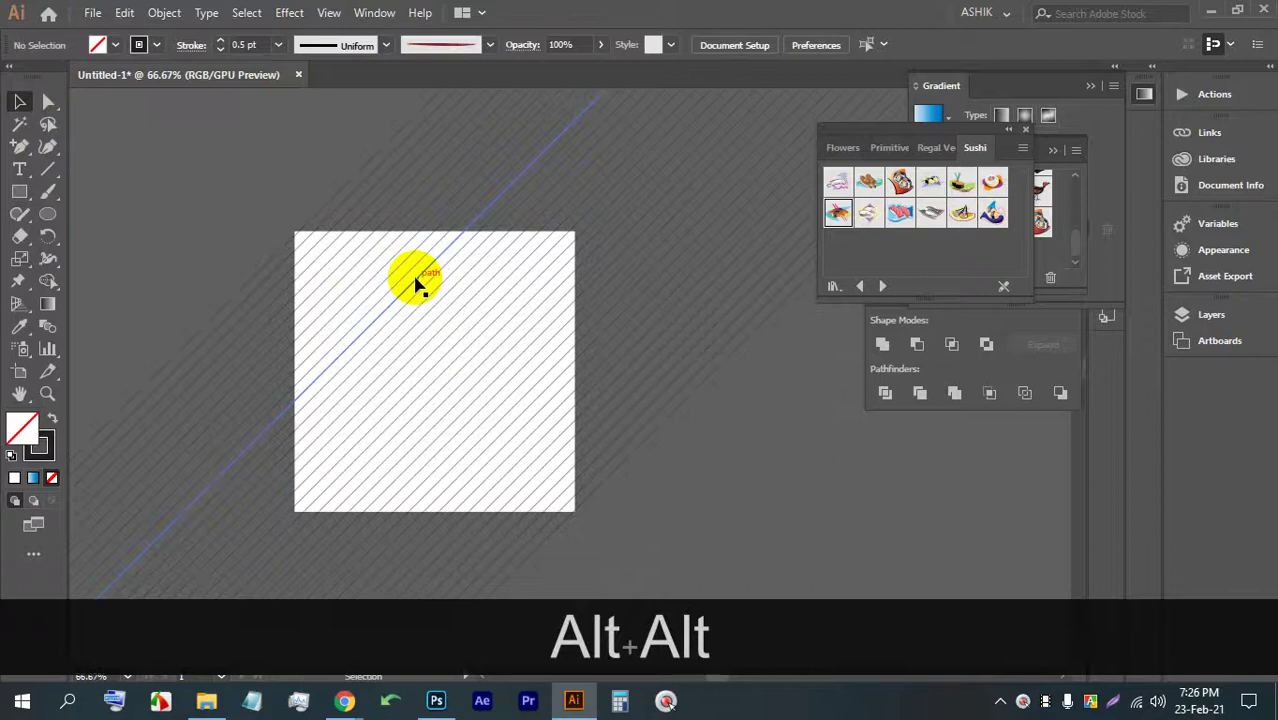
scroll(447, 283, "down", 2)
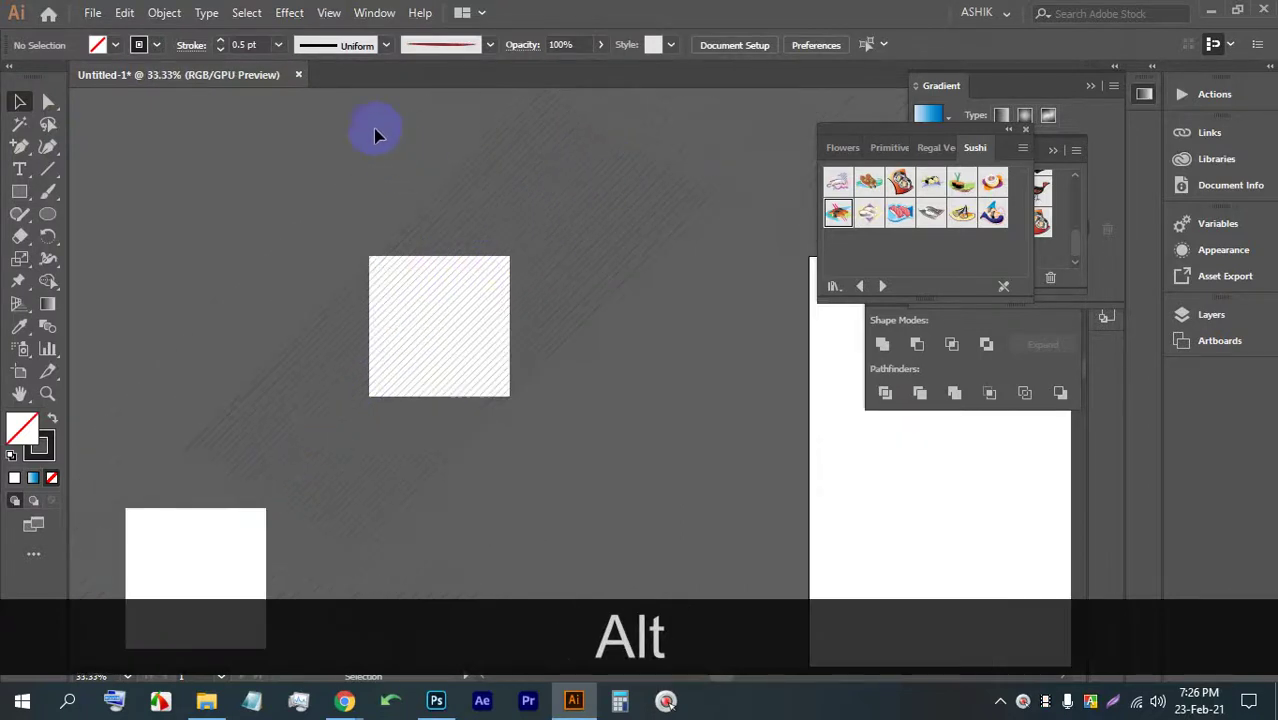
left_click(697, 203)
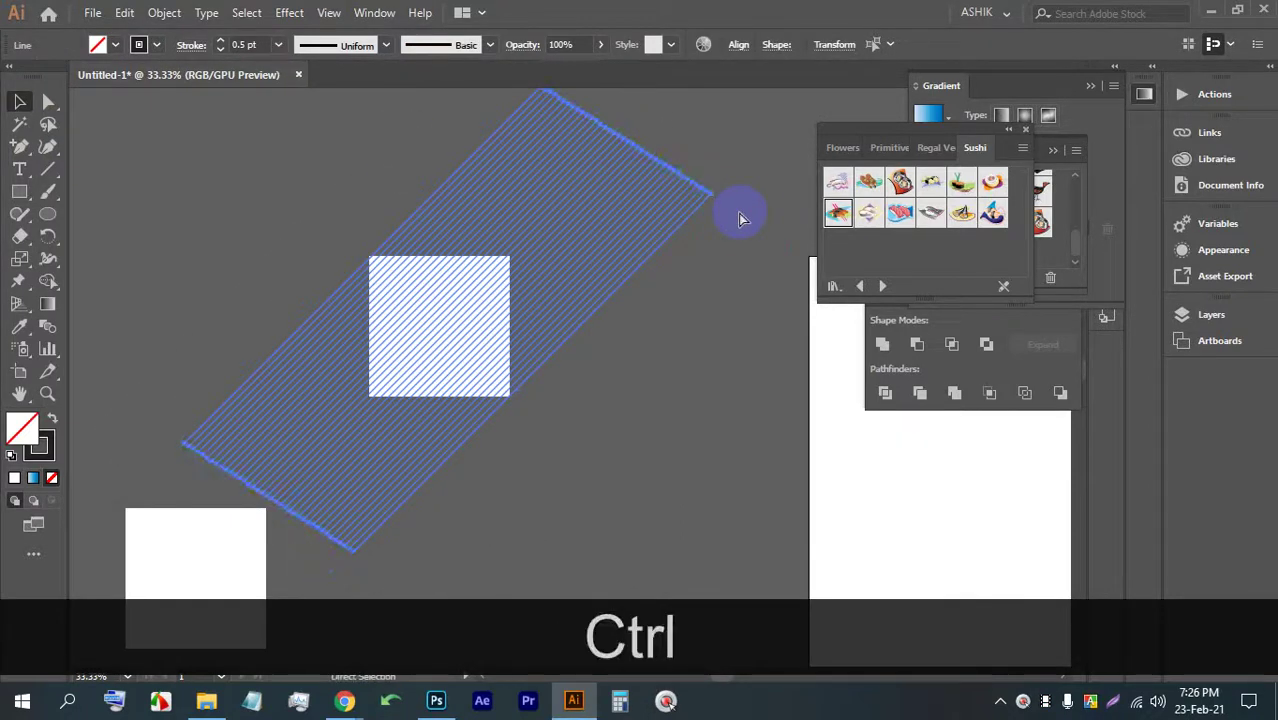
key("ctrl+g")
right_click(550, 208)
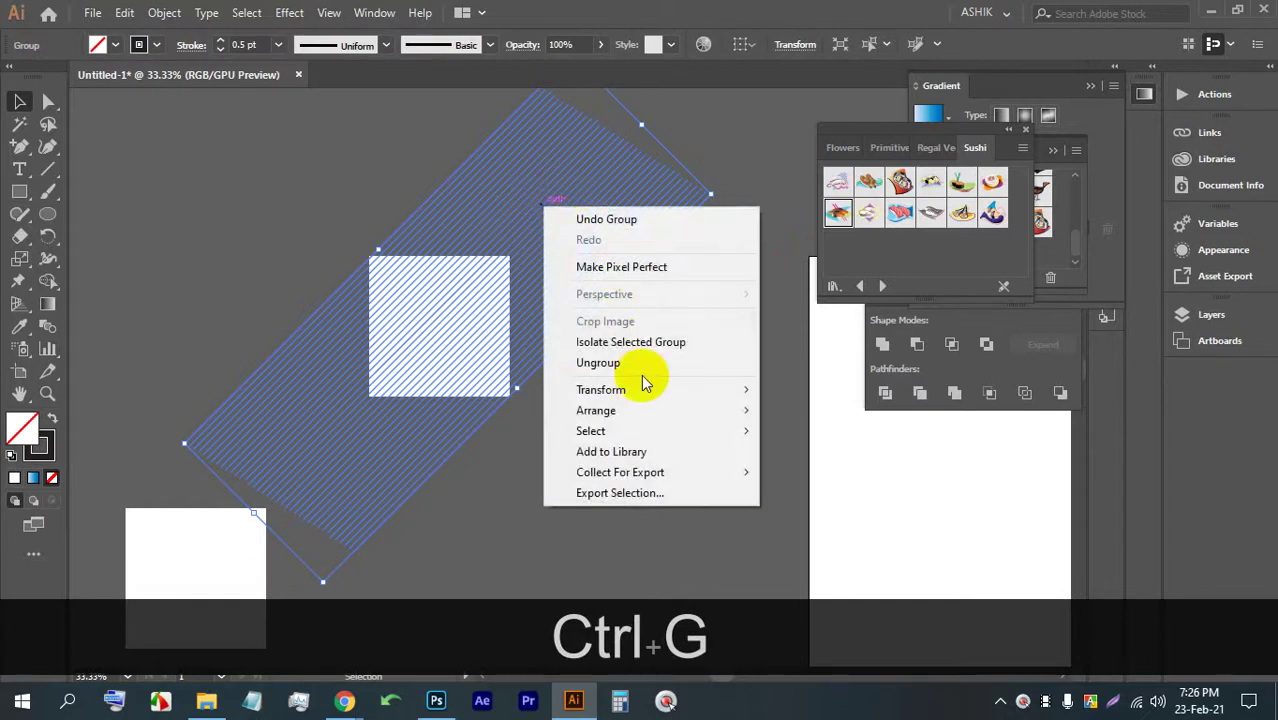
mouse_move(648, 390)
mouse_move(700, 410)
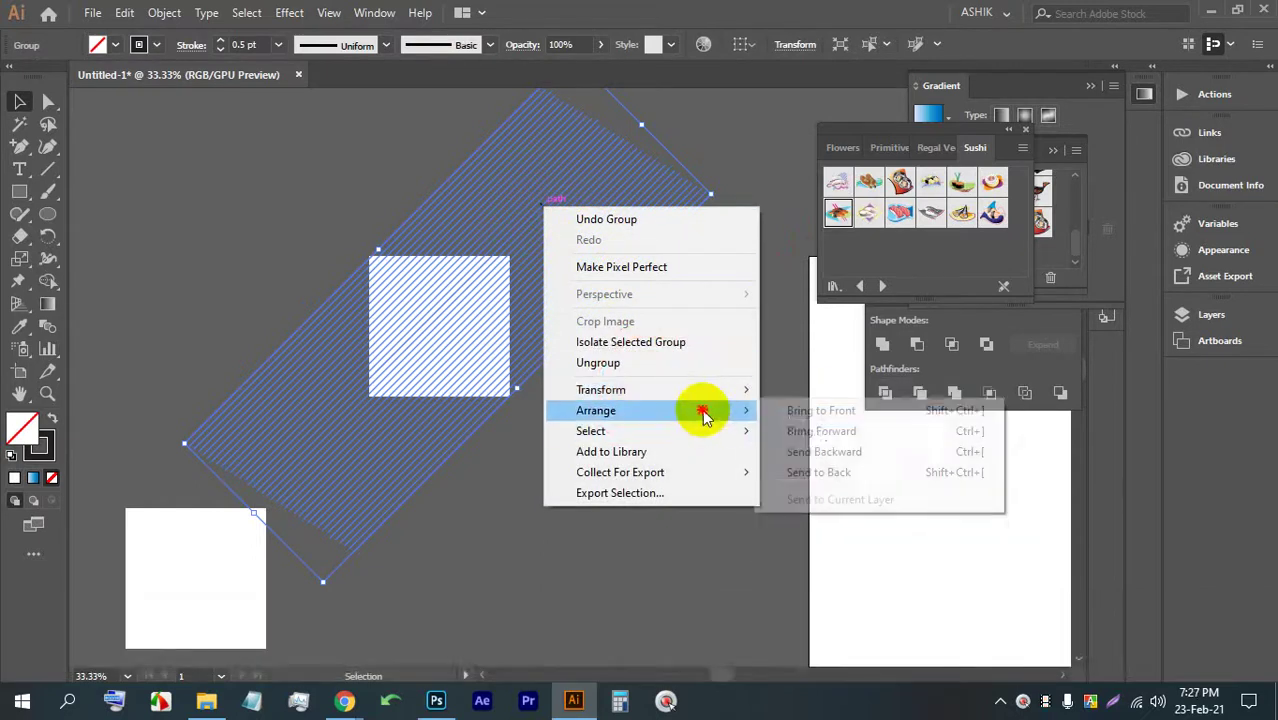
left_click(822, 474)
left_click(618, 427)
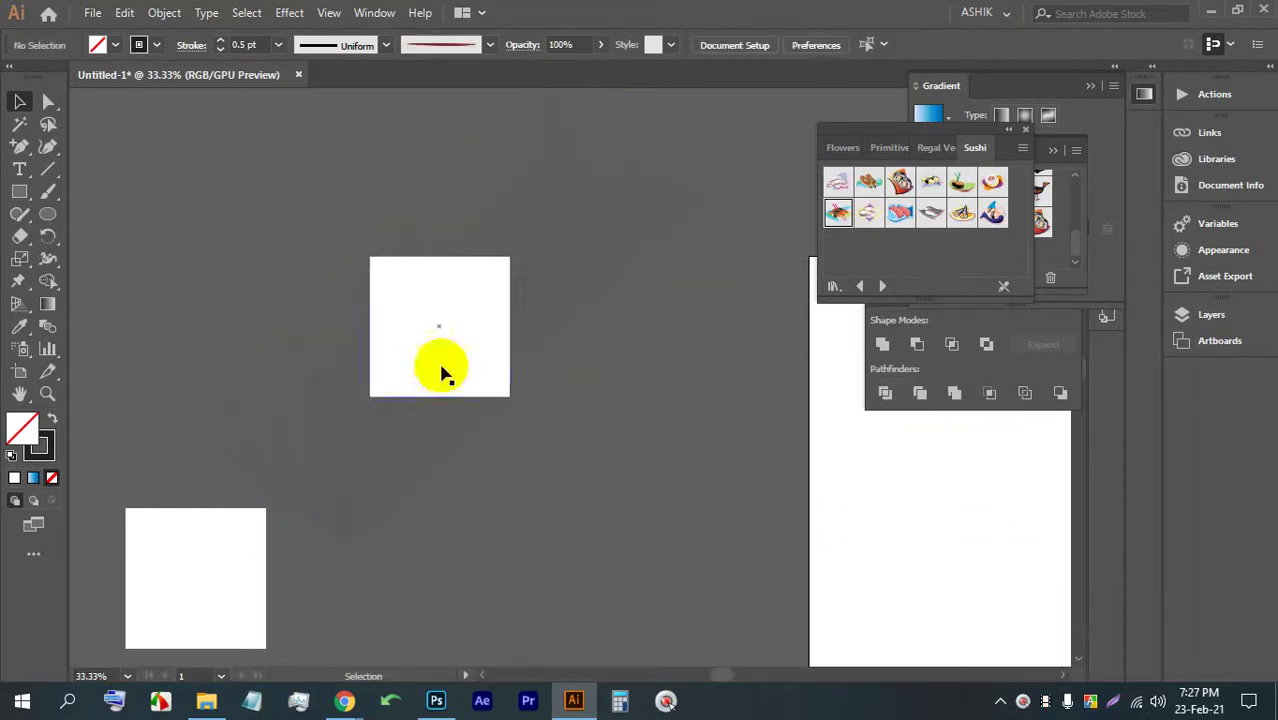
- Clip the grouped diagonal lines to the upper square with a clipping mask
scroll(479, 336, "up", 2)
left_click(408, 266)
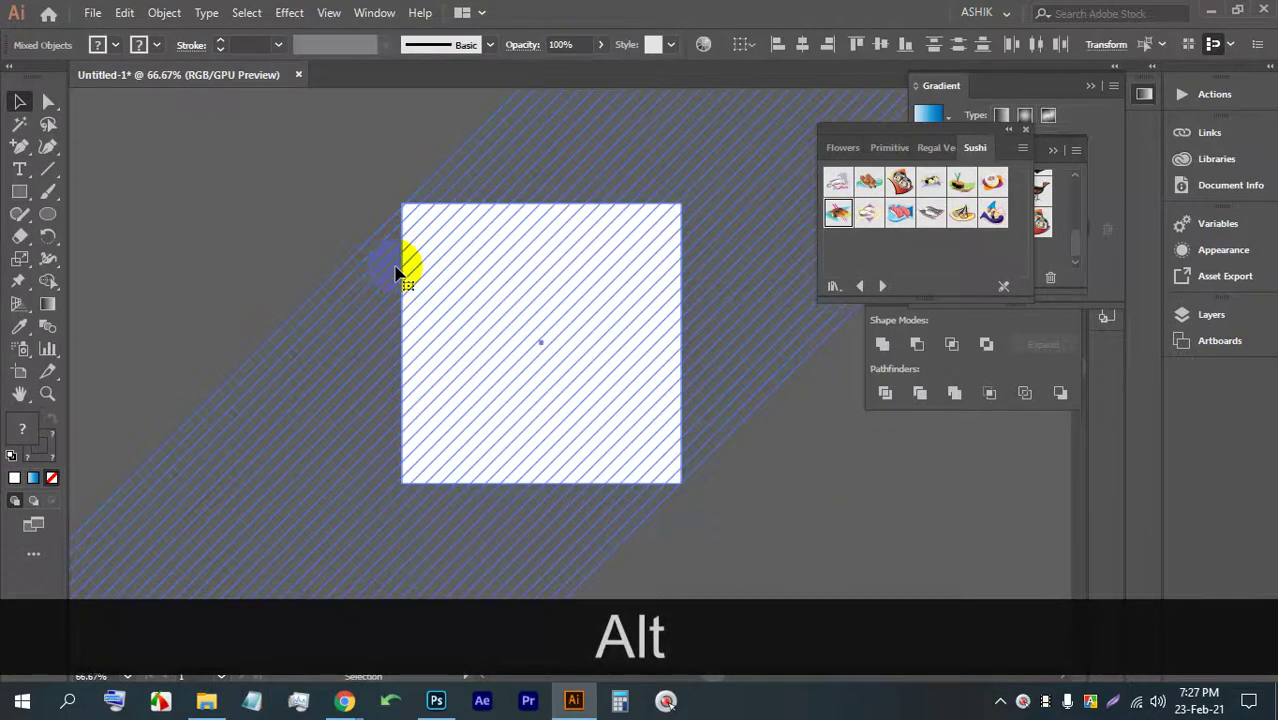
key("ctrl+7")
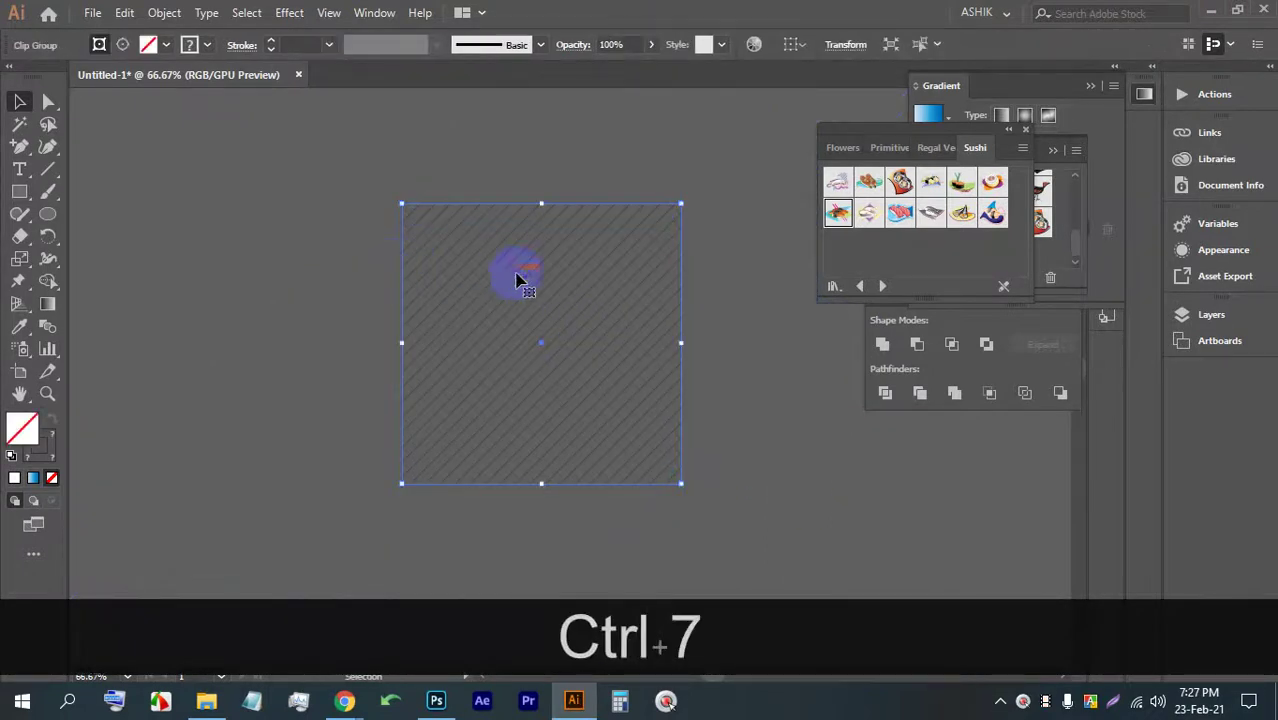
left_click(700, 278)
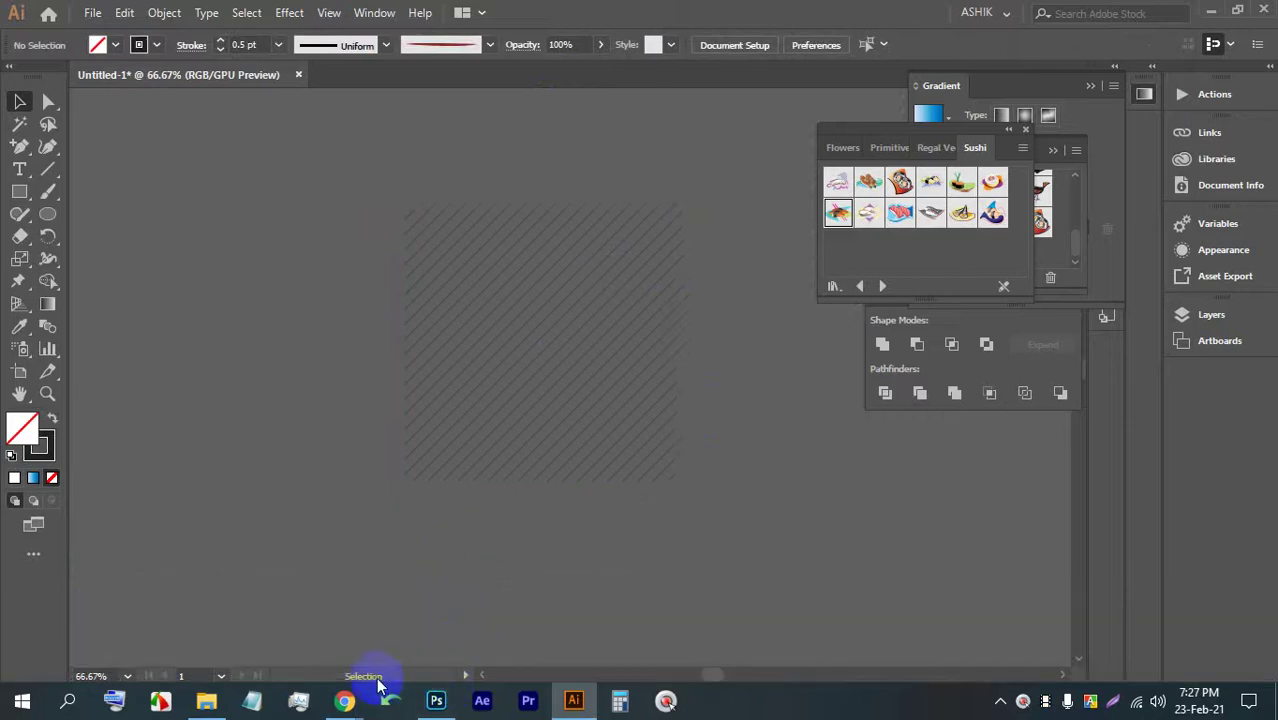
- Switch to the Google Meet call in Chrome, admit the waiting participant and return to Illustrator
mouse_move(344, 700)
left_click(287, 632)
left_click(825, 207)
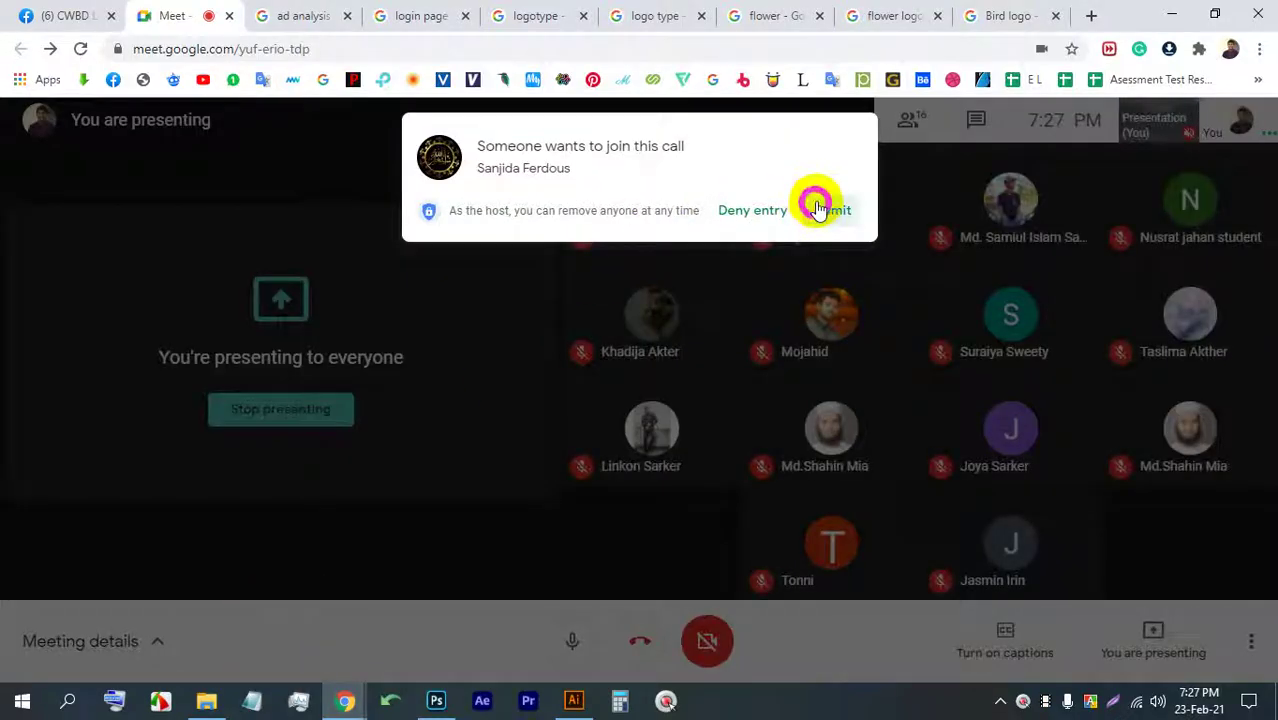
left_click(572, 702)
key("alt")
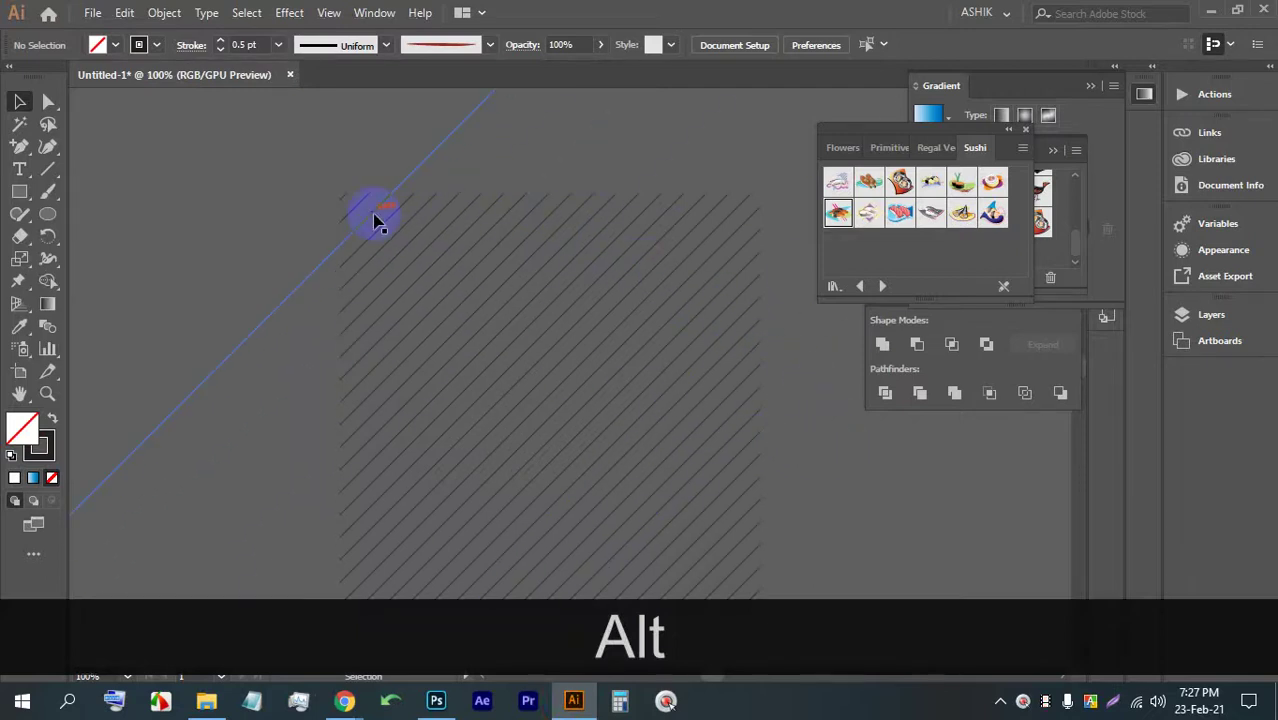
scroll(571, 205, "down", 1)
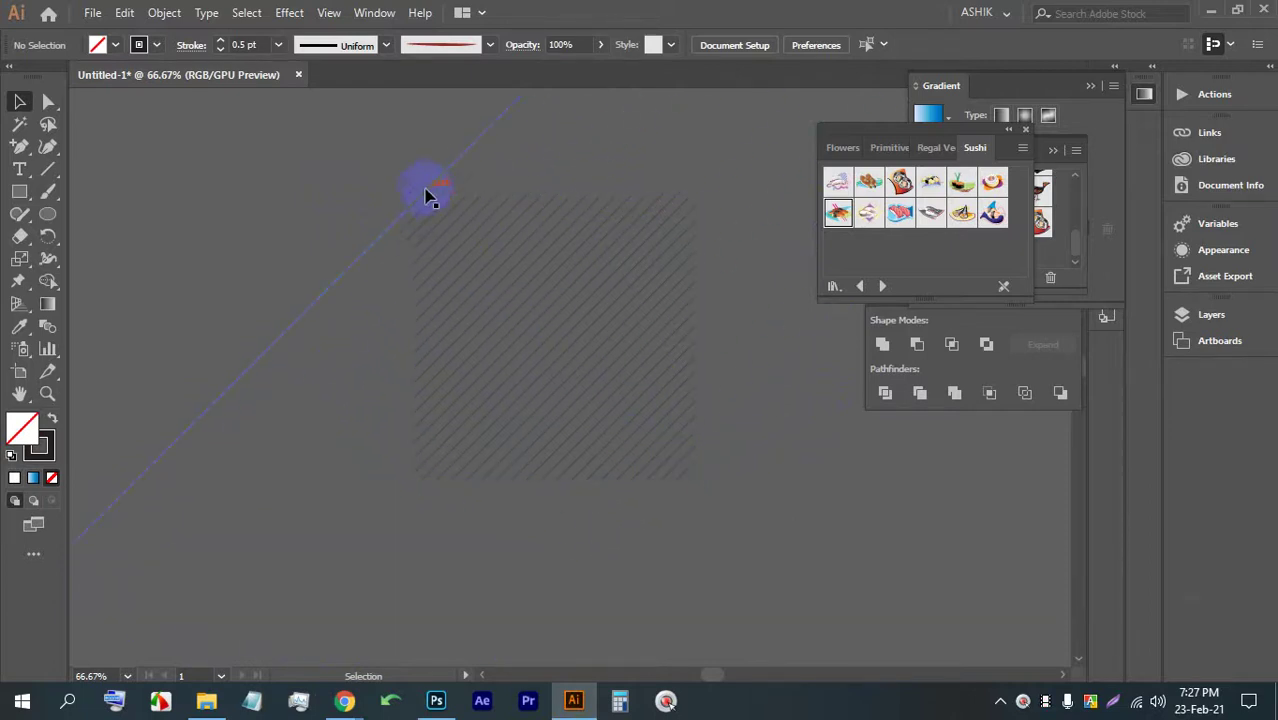
mouse_move(670, 462)
left_mouse_down()
mouse_move(696, 485)
mouse_move(608, 420)
mouse_move(628, 394)
left_mouse_up()
left_click(738, 358)
left_click(277, 188)
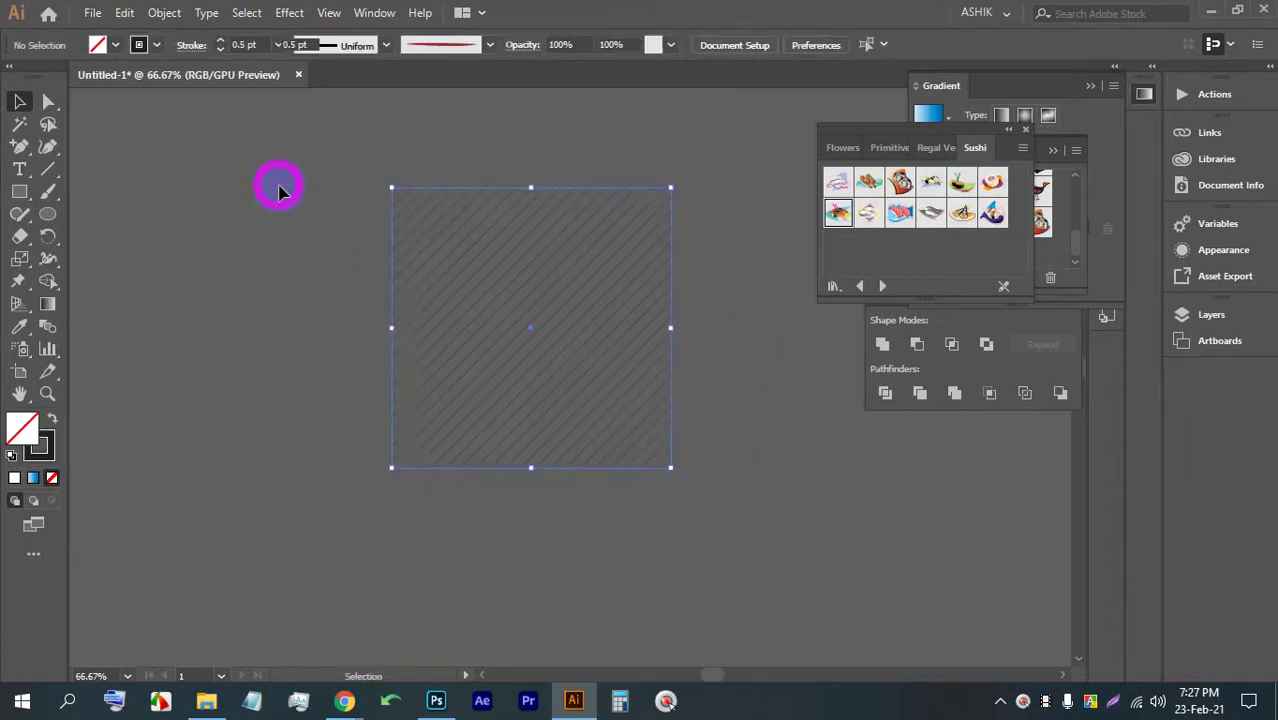
left_click(727, 267)
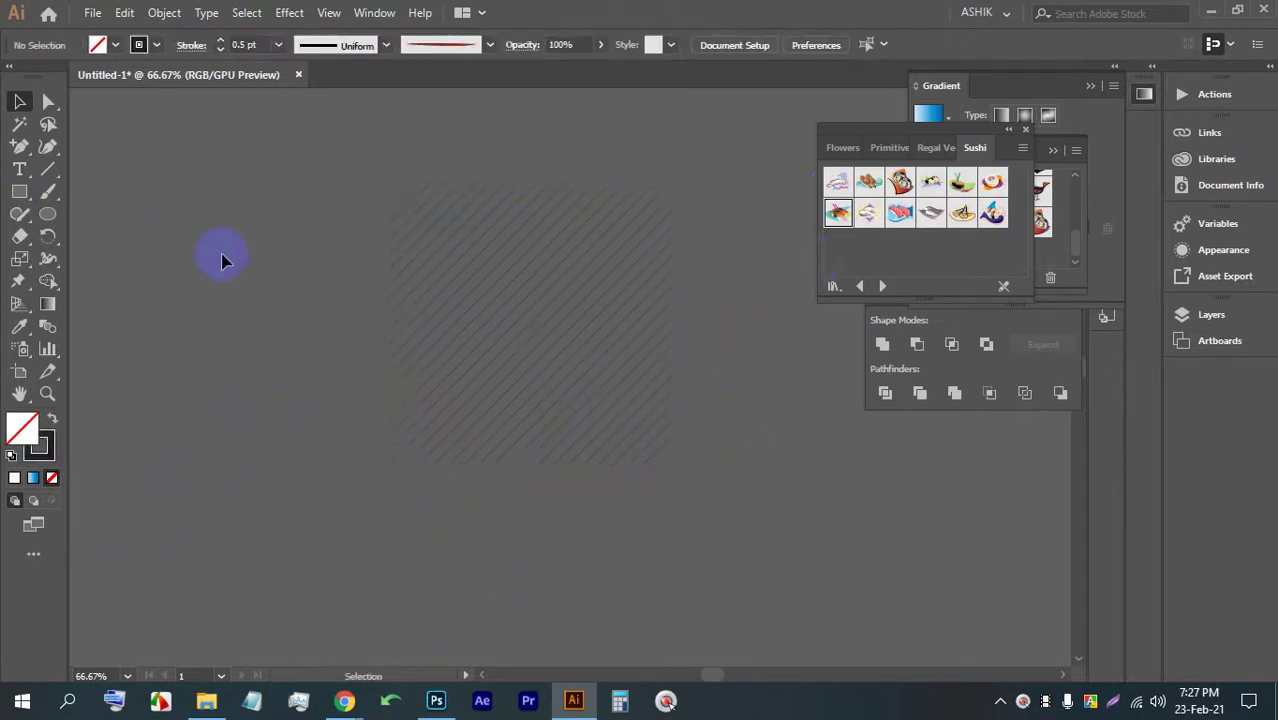
- Draw a trial grid beside the striped square with the Rectangular Grid tool and delete it
left_click_drag(48, 167, 113, 240)
left_click_drag(183, 187, 385, 389)
left_click(17, 99)
left_click(277, 148)
left_click(240, 237)
key("BackSpace")
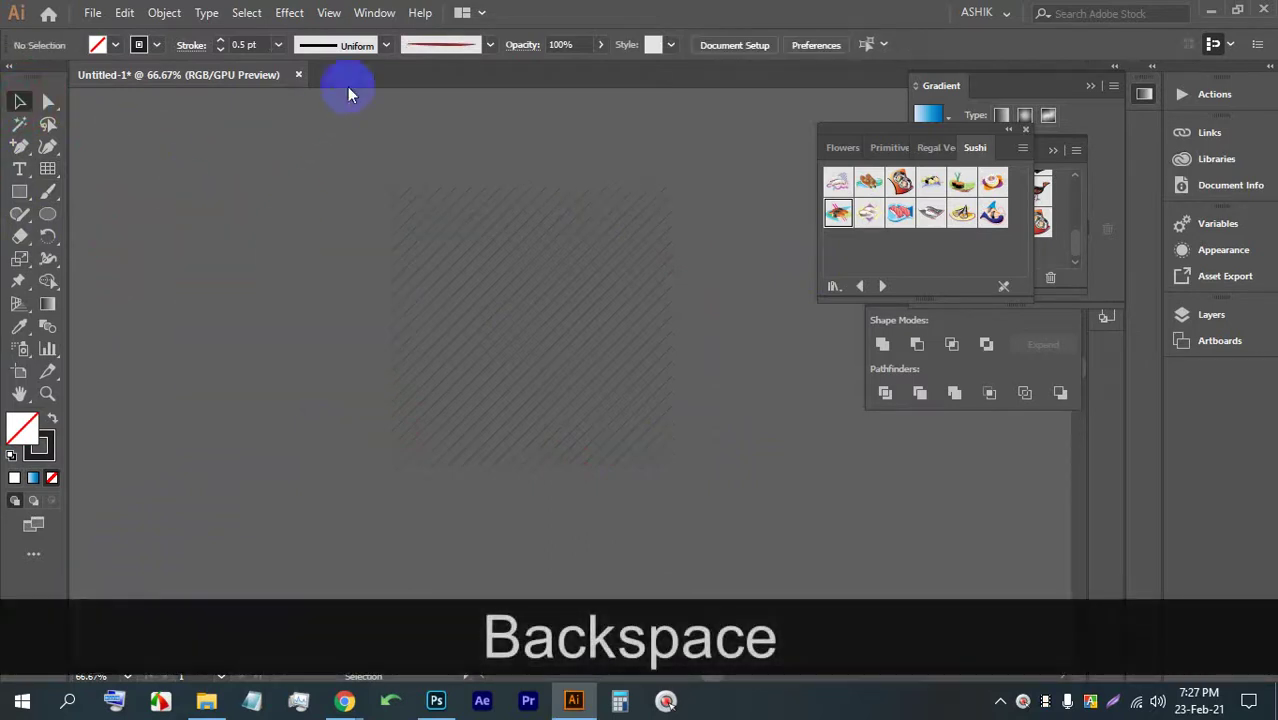
- Open the Basic Graphics_Textures pattern swatch library
left_click(367, 12)
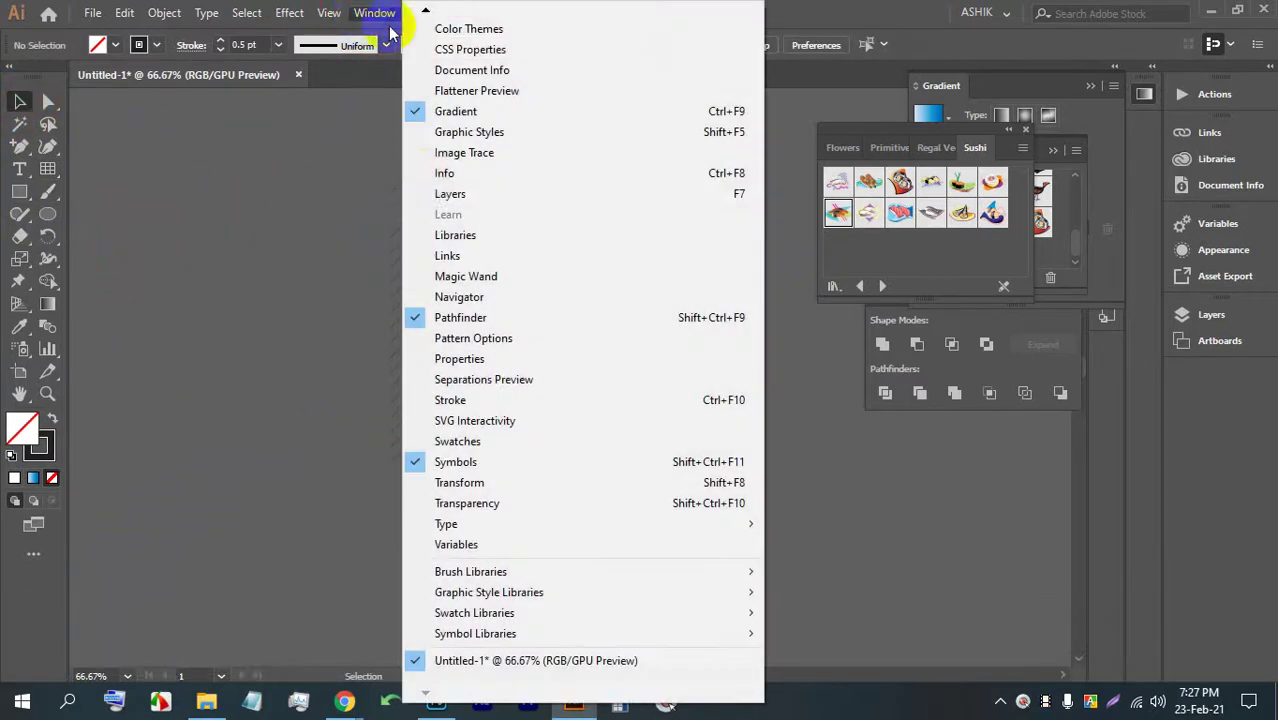
mouse_move(538, 568)
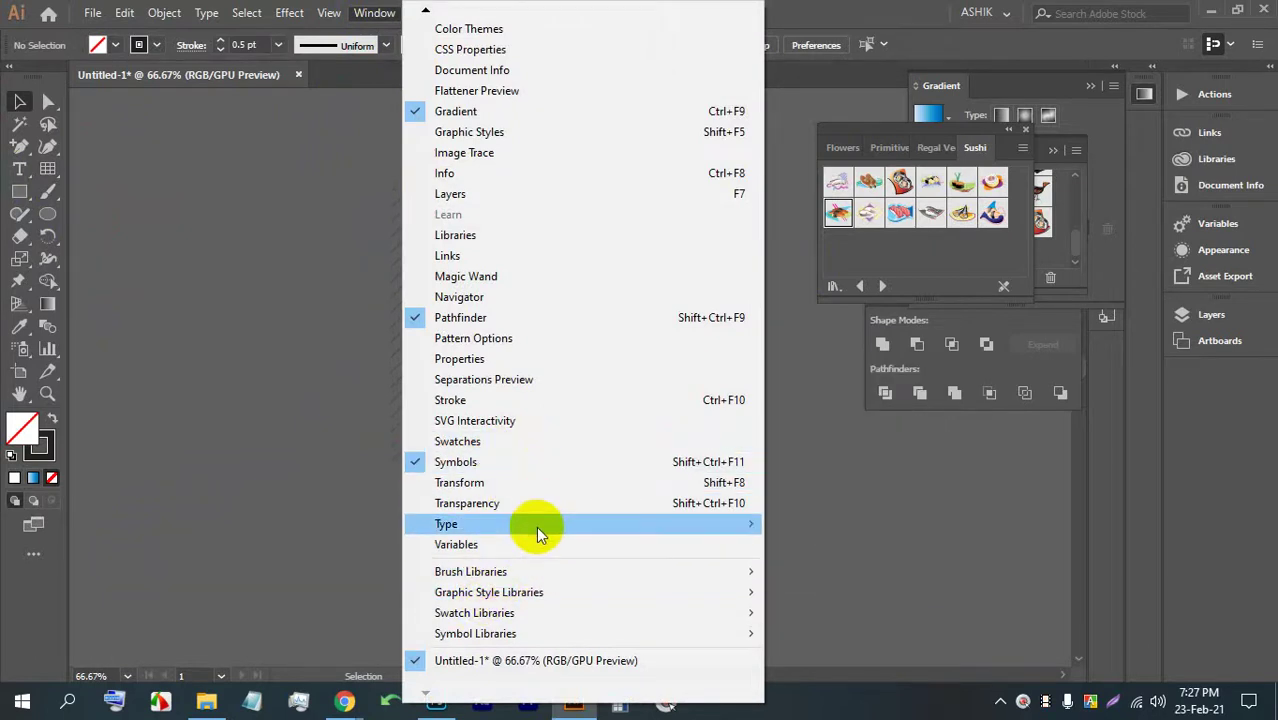
mouse_move(531, 620)
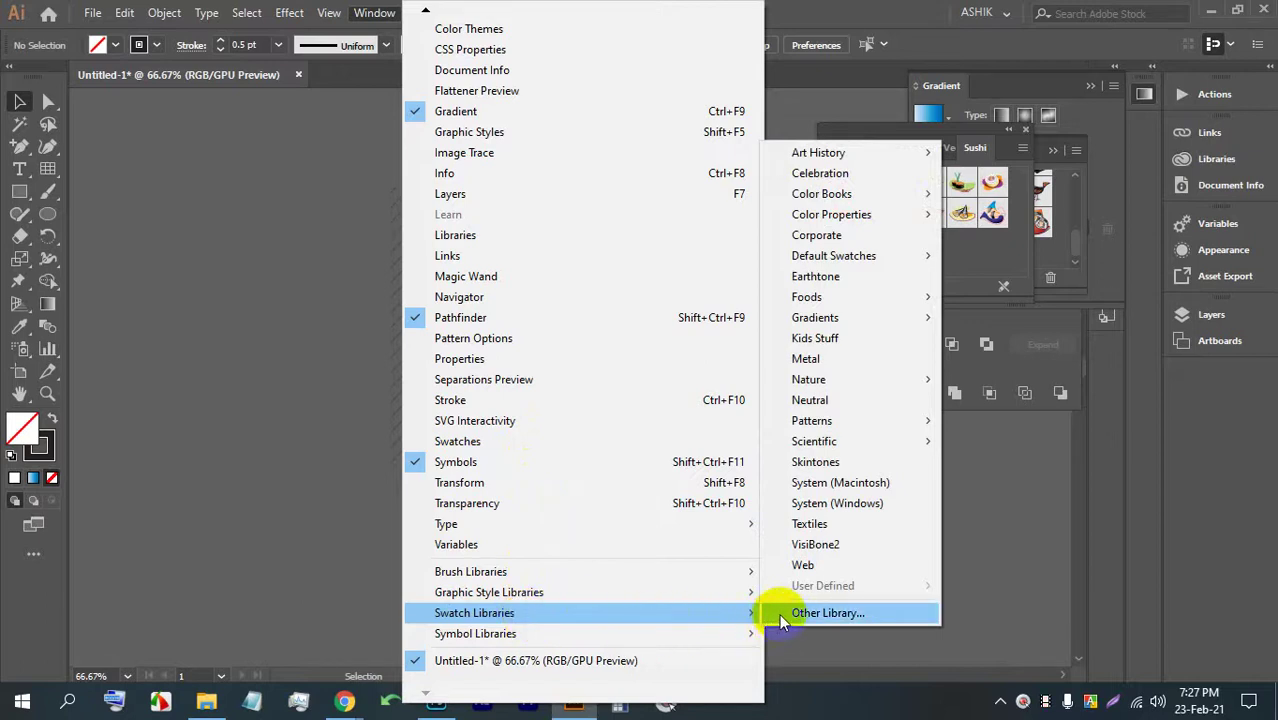
mouse_move(882, 421)
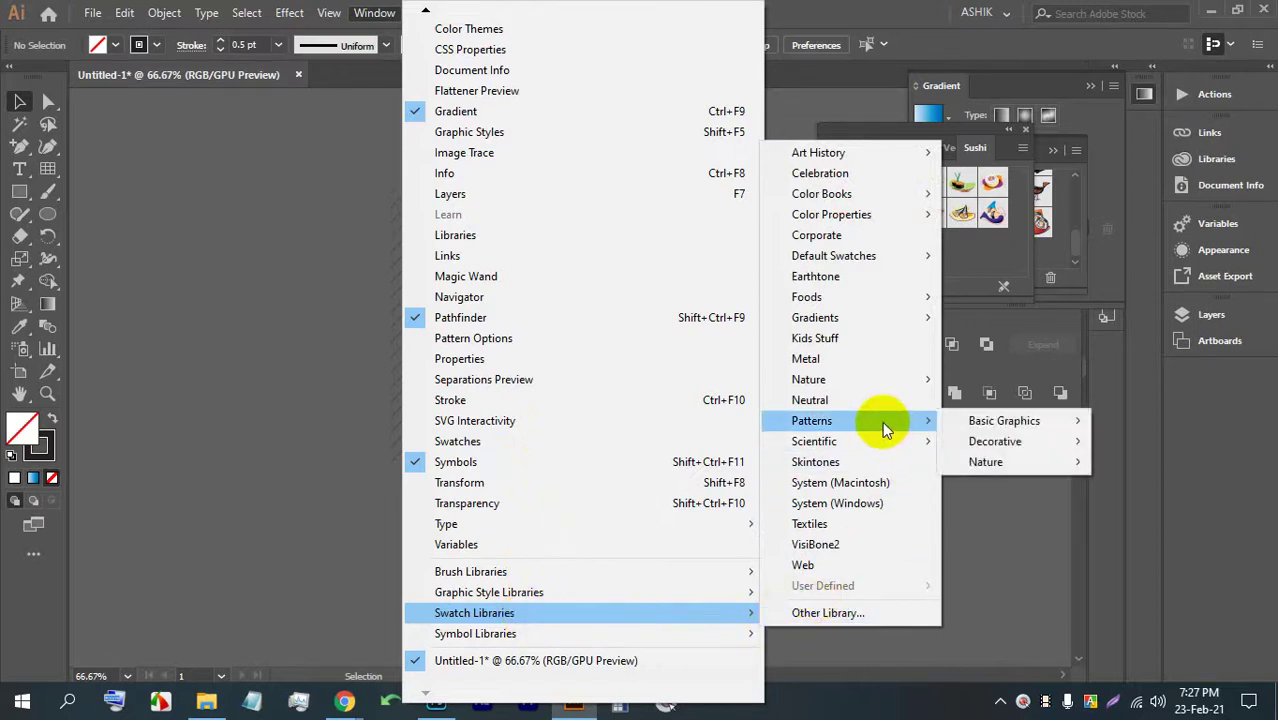
mouse_move(1015, 424)
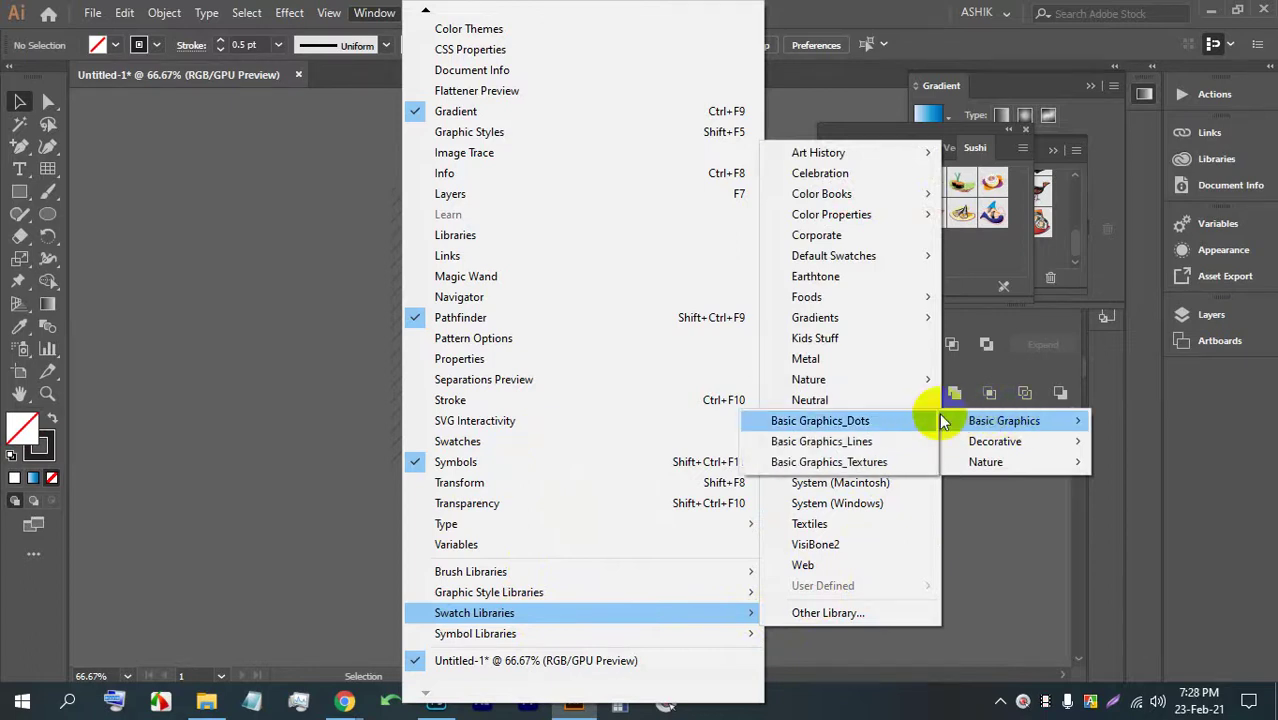
left_click(880, 464)
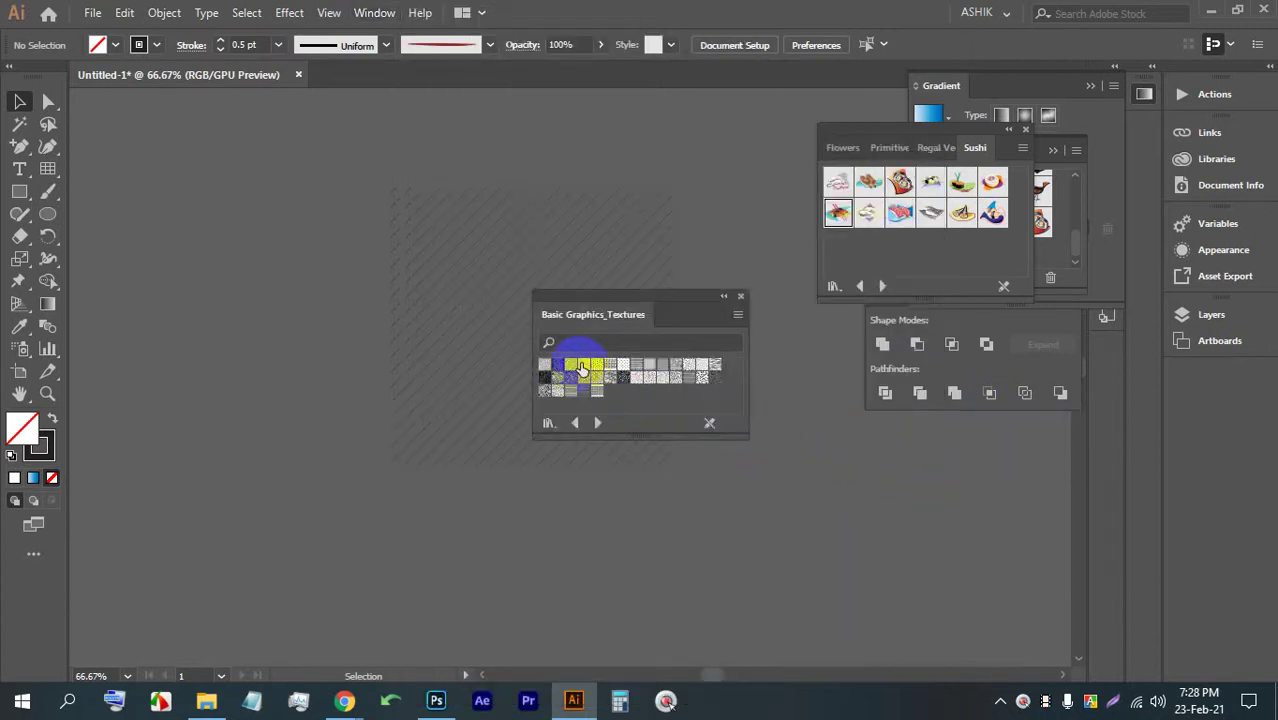
- Place circle, plus-sign and horizontal-line texture patterns from the Basic Graphics_Textures library around the striped square
left_click_drag(598, 363, 368, 389)
left_click_drag(623, 370, 334, 567)
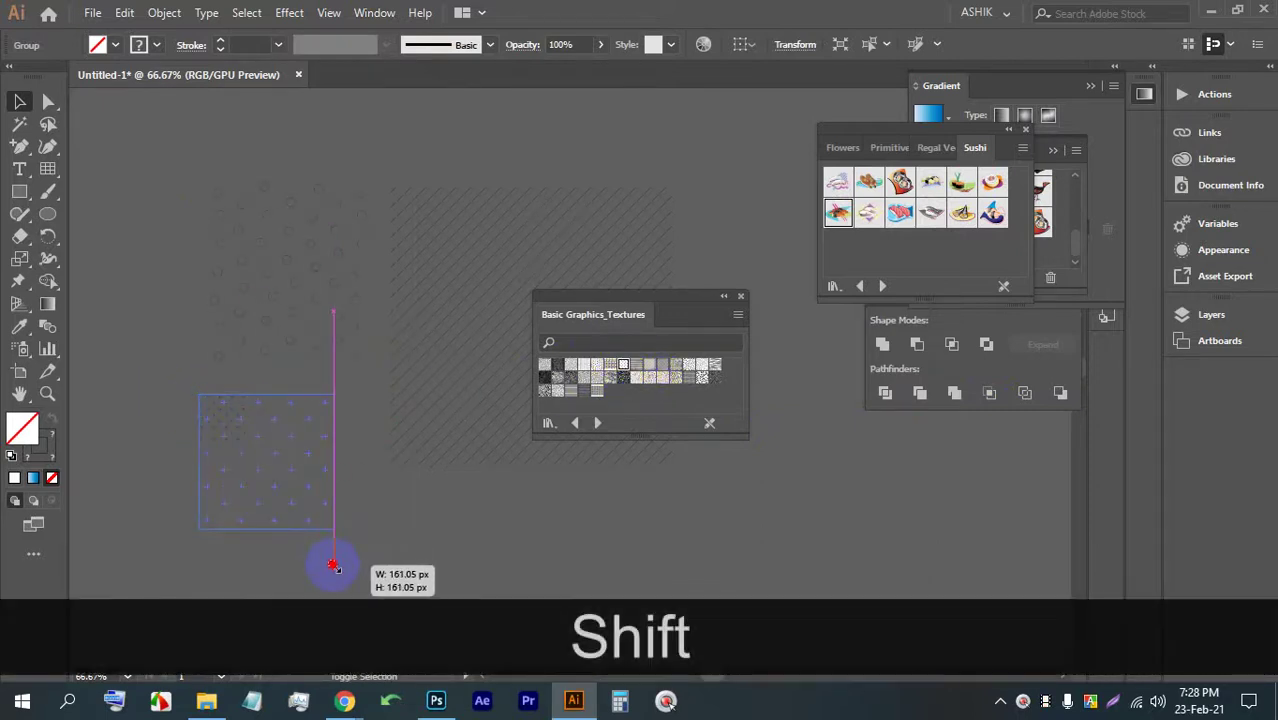
left_click_drag(637, 365, 819, 500)
left_click_drag(819, 452, 813, 420)
left_click(927, 526)
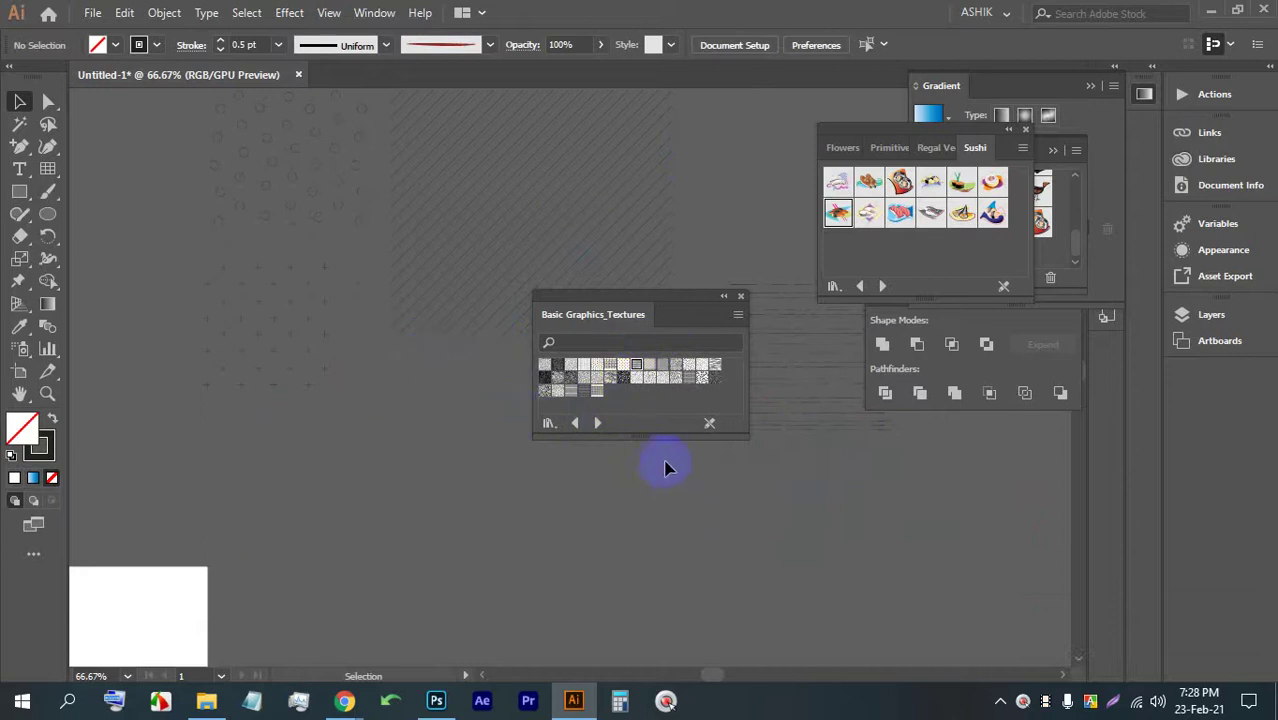
- Close the texture swatch library and delete the placed texture patterns around the striped square
left_click(740, 298)
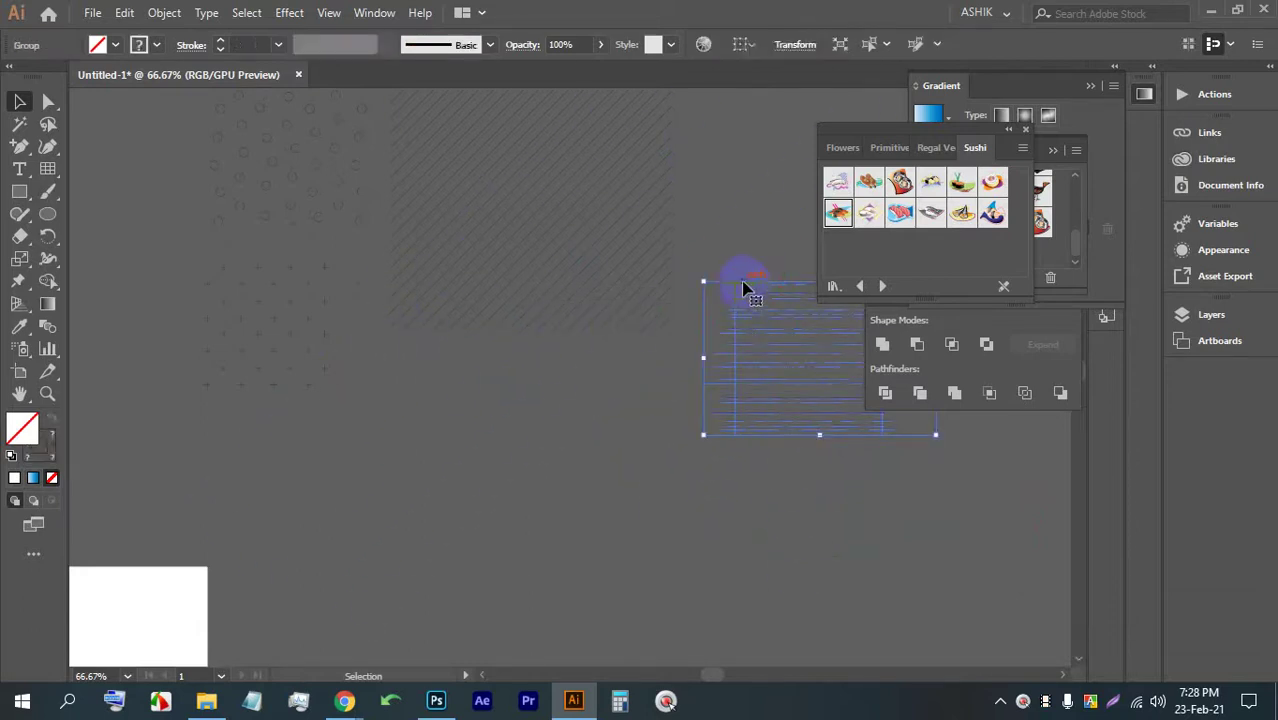
key("BackSpace")
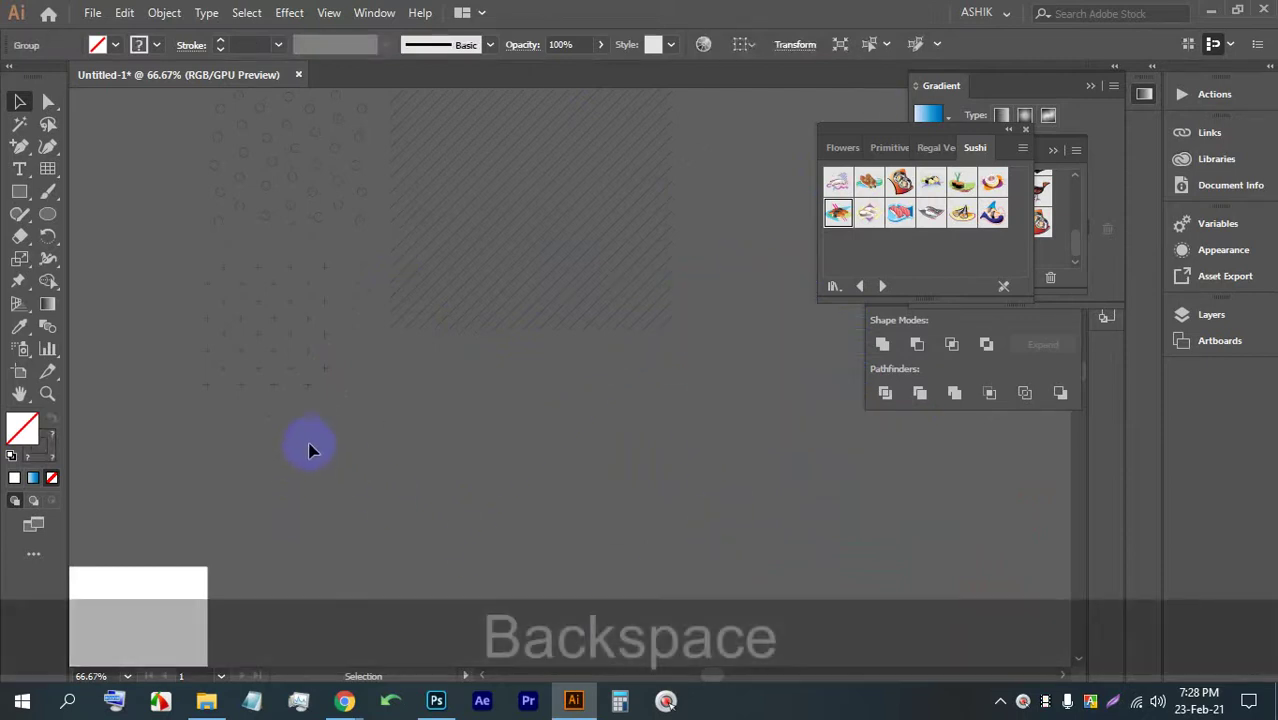
left_click(245, 320)
key("BackSpace")
key("BackSpace")
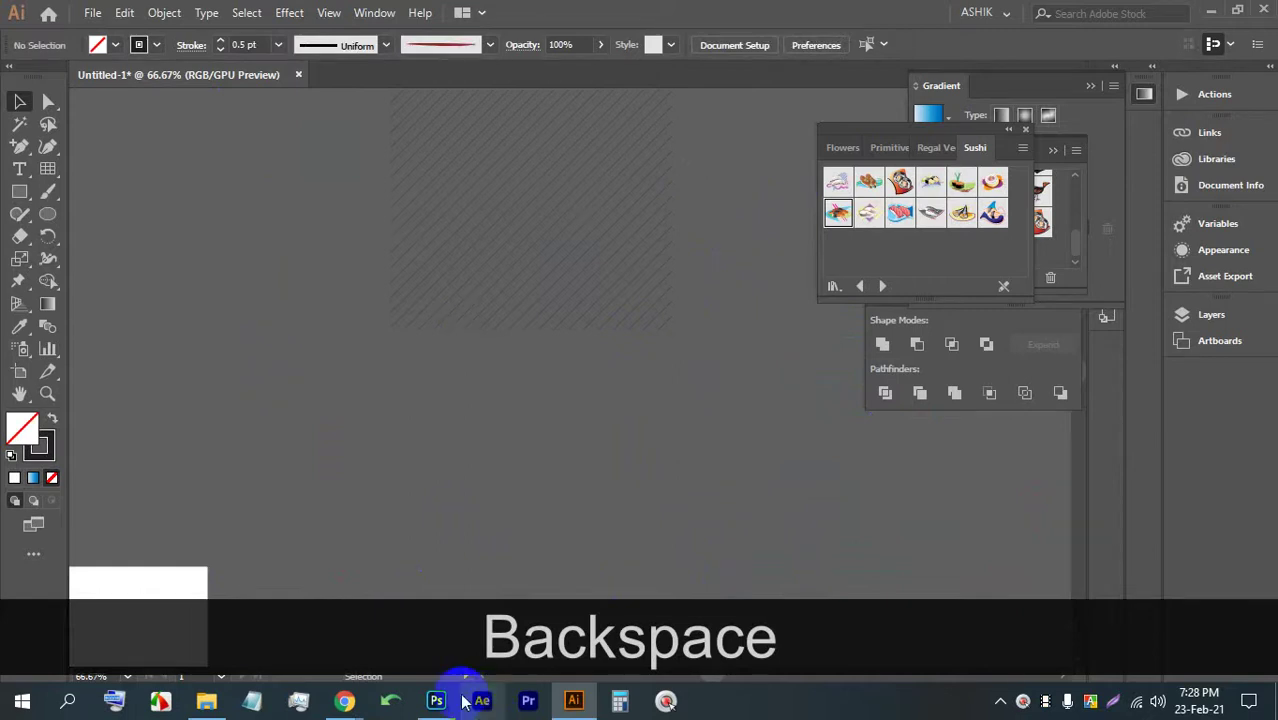
- Switch to the Google Meet call in Chrome to check on the participants
left_click(436, 700)
left_click(436, 700)
mouse_move(343, 700)
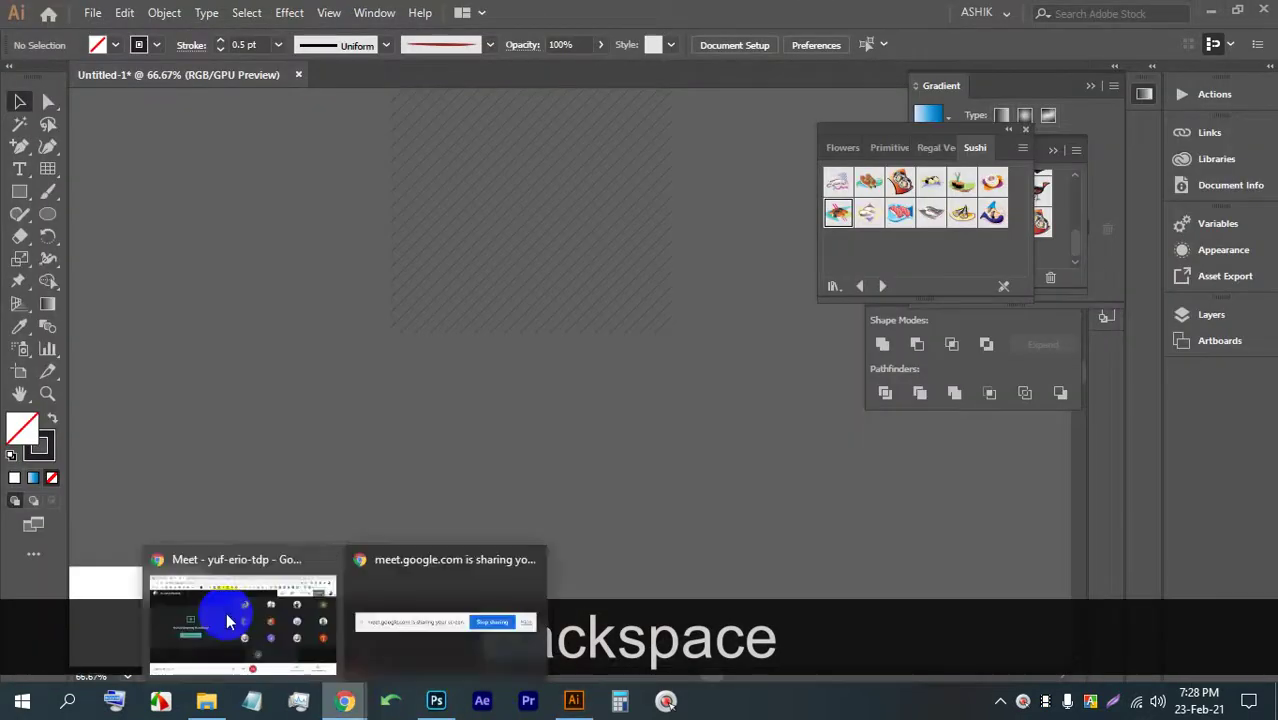
left_click(240, 608)
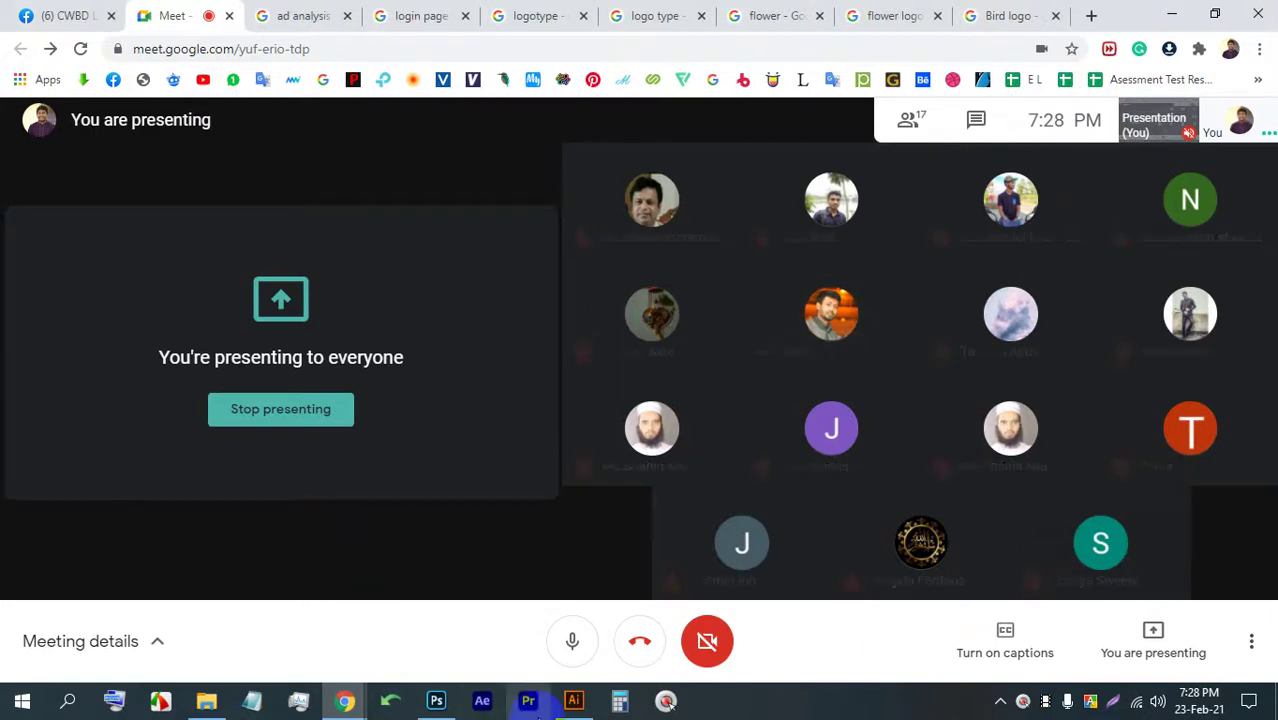
- Close Photoshop without saving changes to its open documents and return to Illustrator
left_click(448, 714)
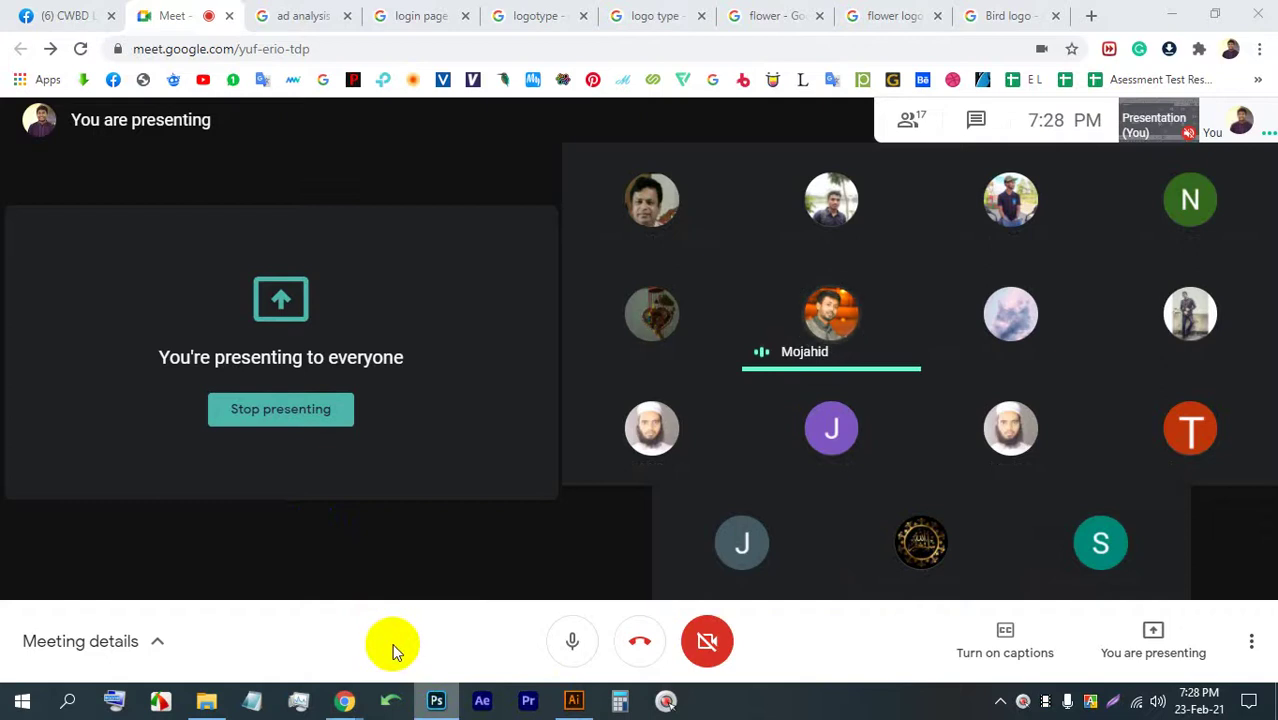
right_click(436, 701)
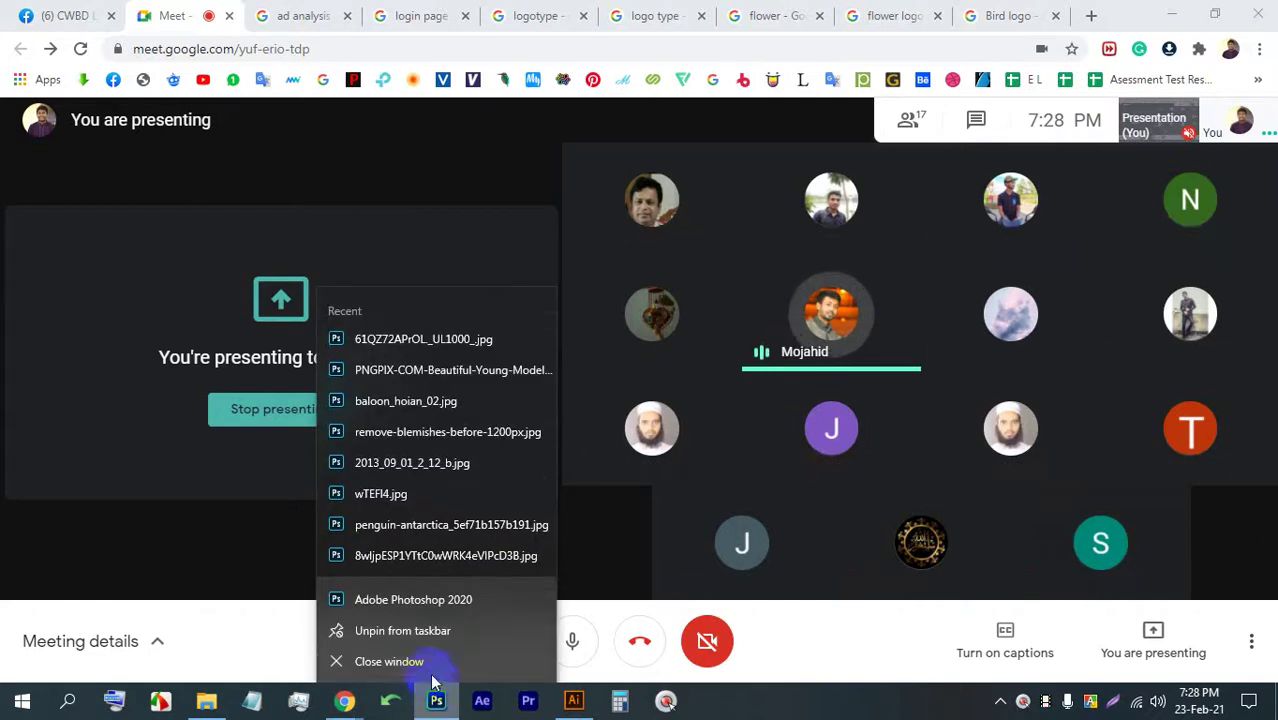
left_click(424, 662)
left_click(622, 273)
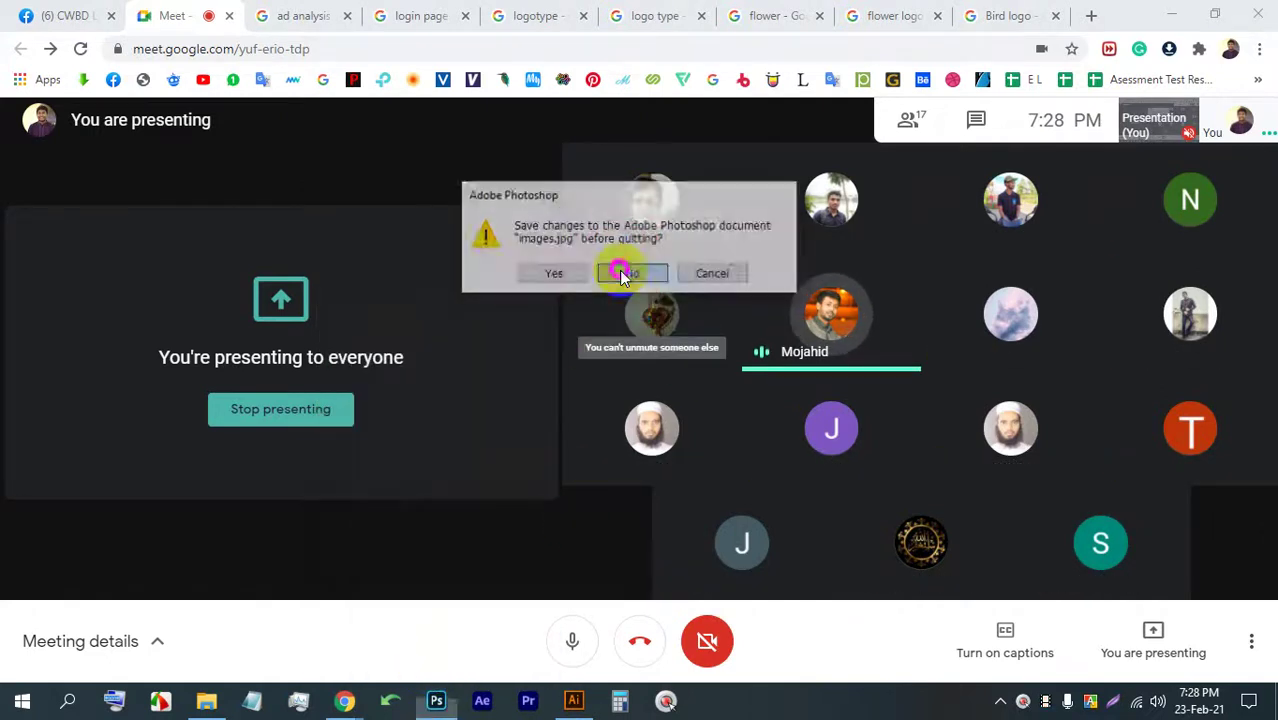
left_click(621, 273)
left_click(621, 273)
left_click(621, 274)
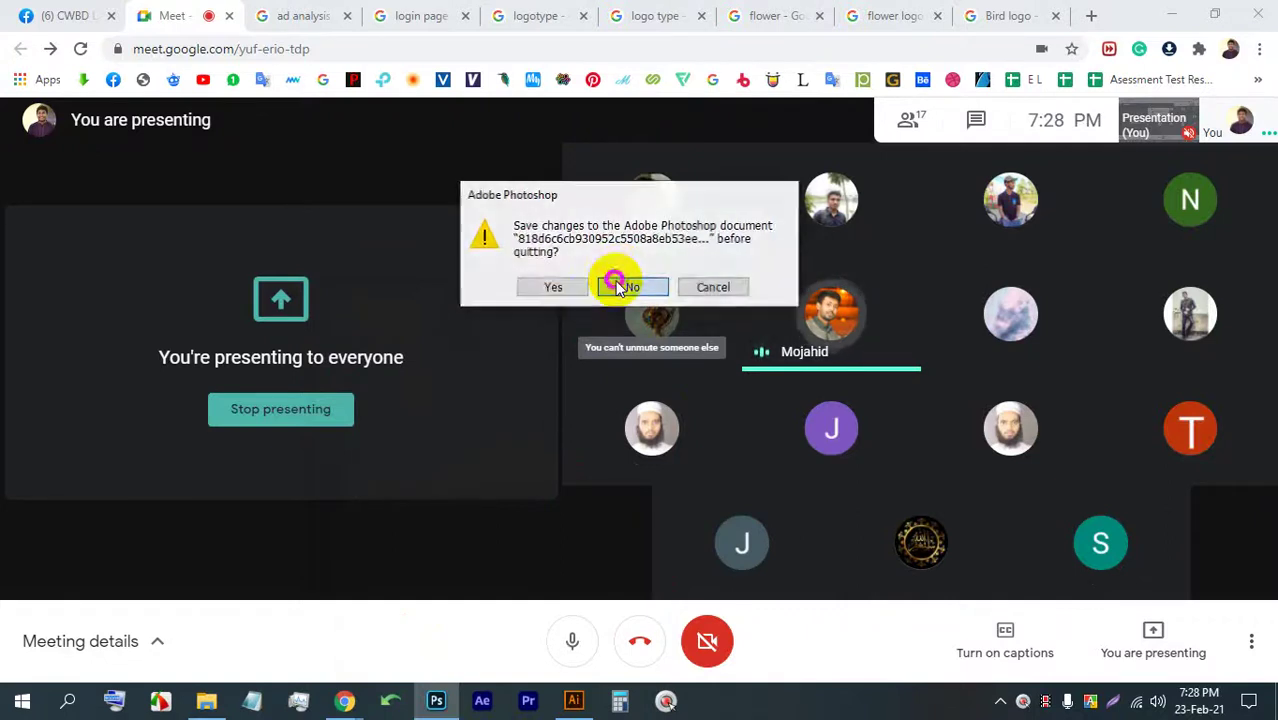
left_click(574, 703)
- Move the diagonally striped clip group onto the white square and send the square behind the stripes
key("space")
left_click_drag(491, 411, 641, 297)
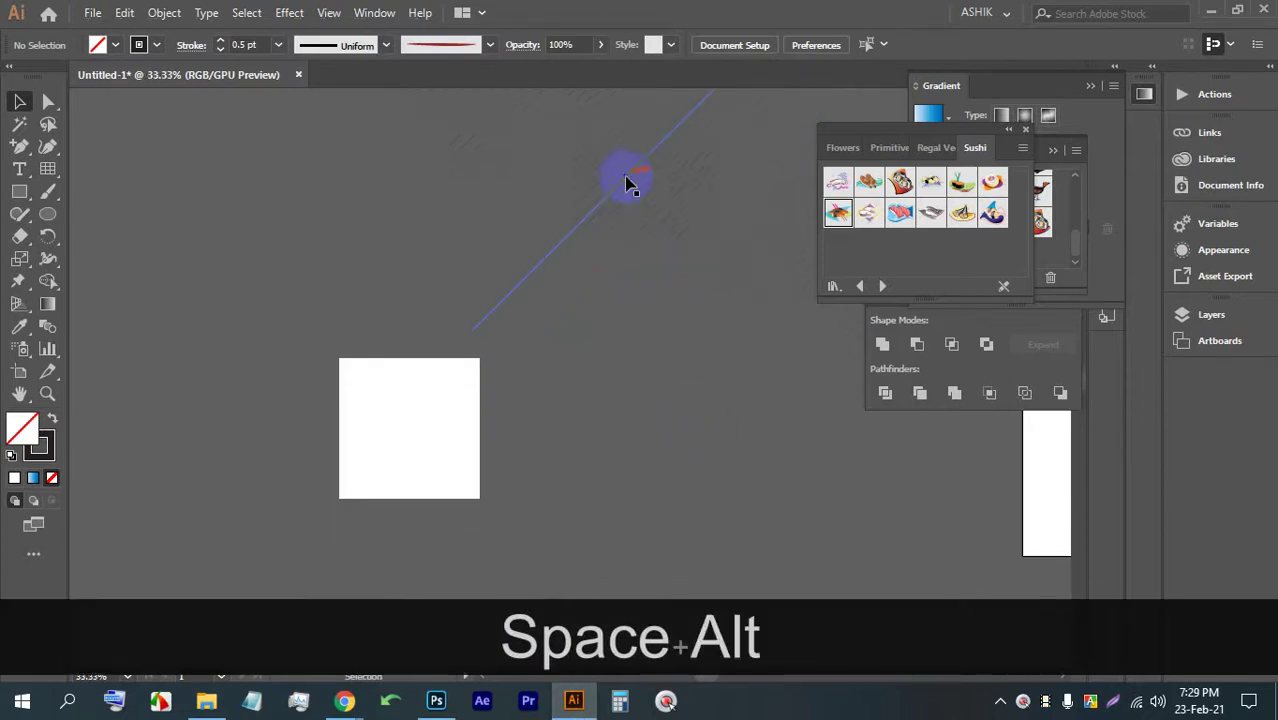
left_click_drag(651, 140, 381, 398)
scroll(381, 398, "up", 2)
left_click_drag(440, 475, 454, 382)
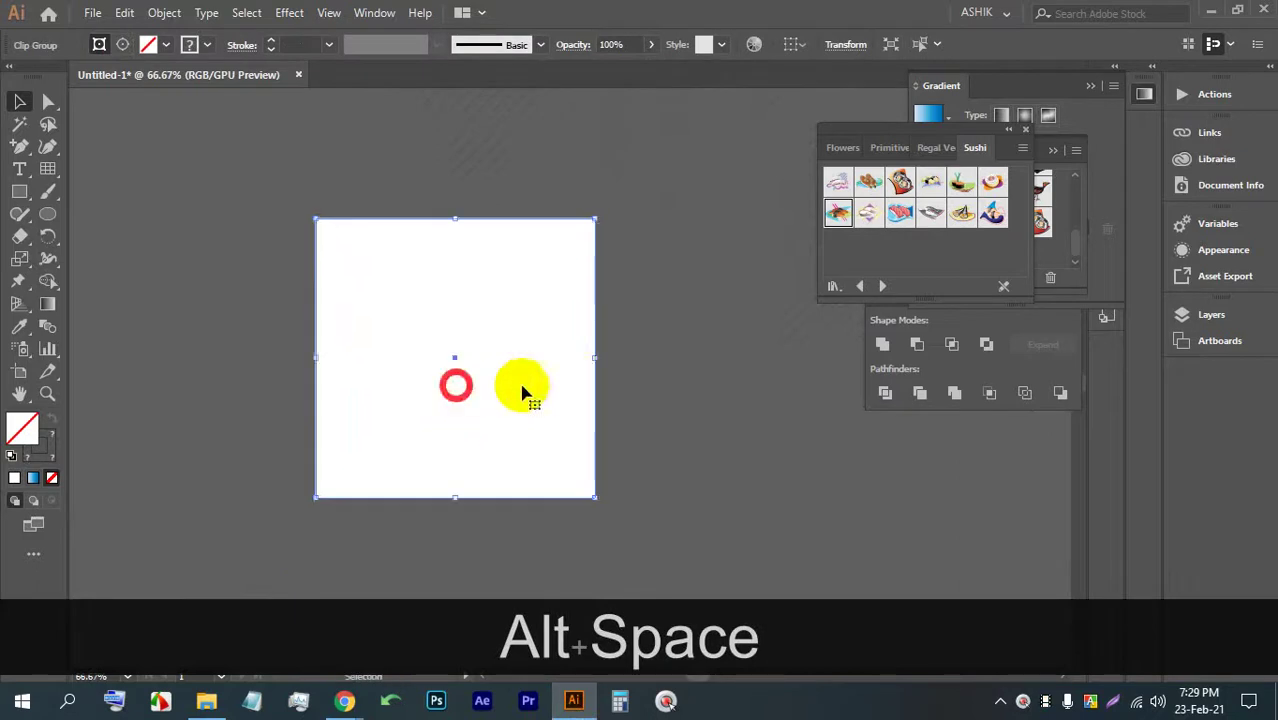
left_click(491, 345, "ctrl")
key("ctrl+bracketleft")
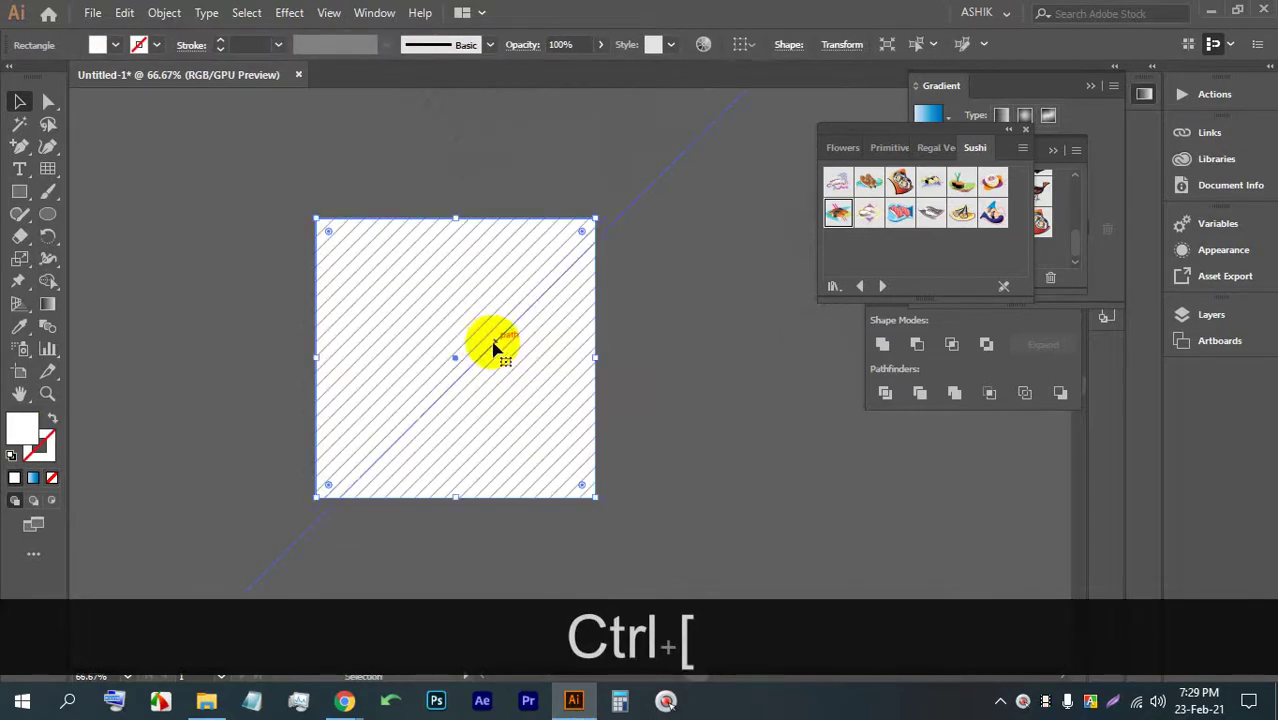
left_click(690, 351)
- Move the striped clip group aside to uncover most of the white square
scroll(658, 328, "down", 1)
scroll(560, 410, "up", 1)
mouse_move(565, 442)
left_mouse_down()
mouse_move(542, 414)
mouse_move(556, 399)
mouse_move(535, 405)
left_mouse_up()
left_click_drag(462, 363, 776, 419)
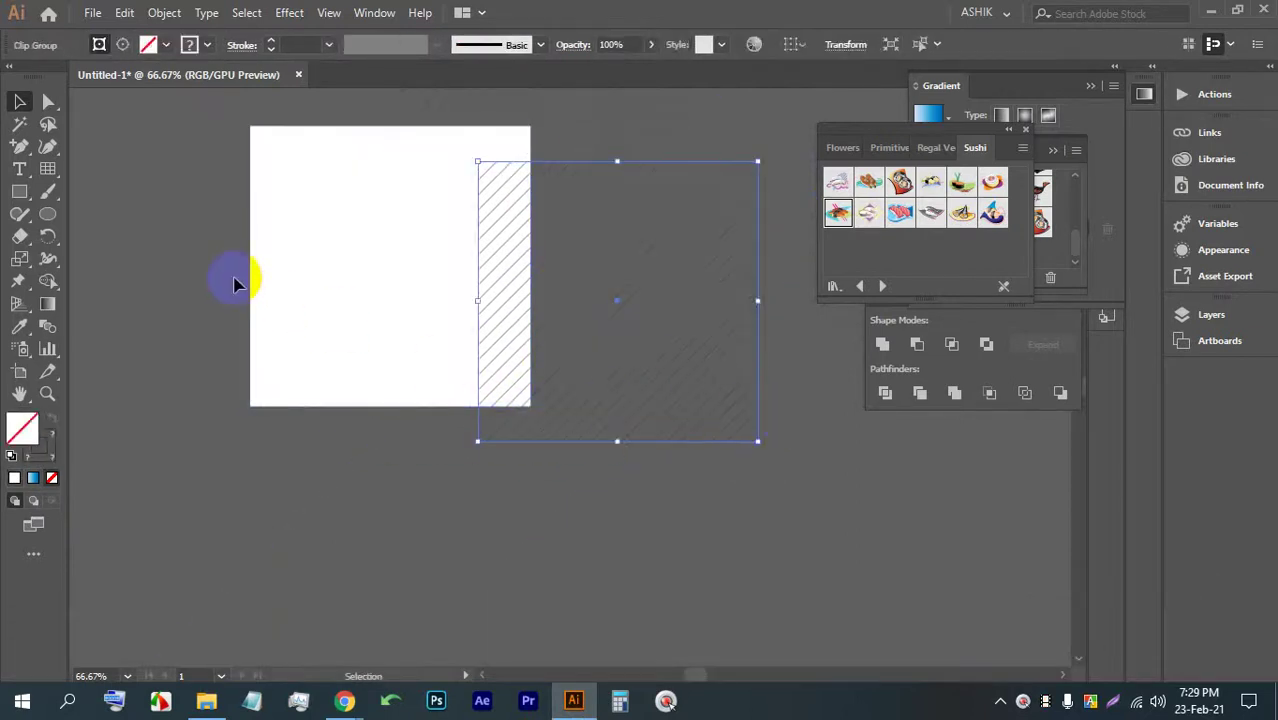
- Paste a copy of the white square behind it, enlarge the copy evenly from its centre and fill it with green
scroll(354, 297, "up", 2)
scroll(340, 330, "down", 3)
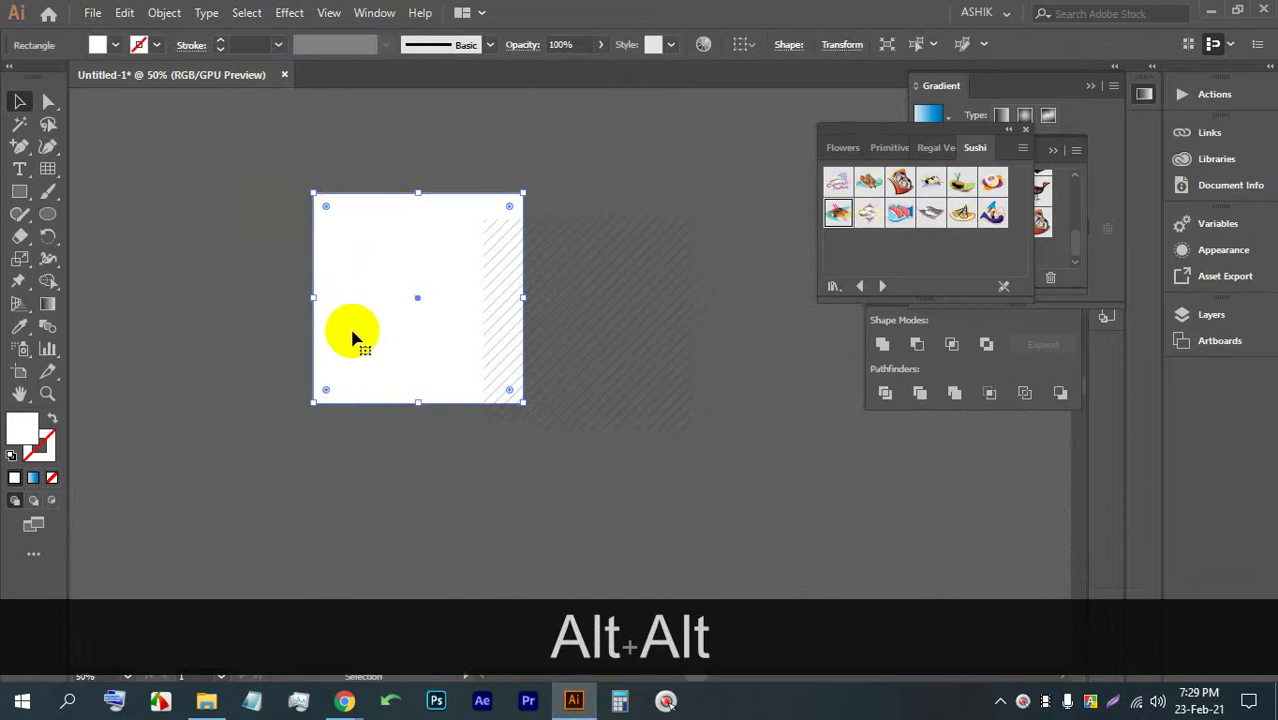
key("ctrl+c")
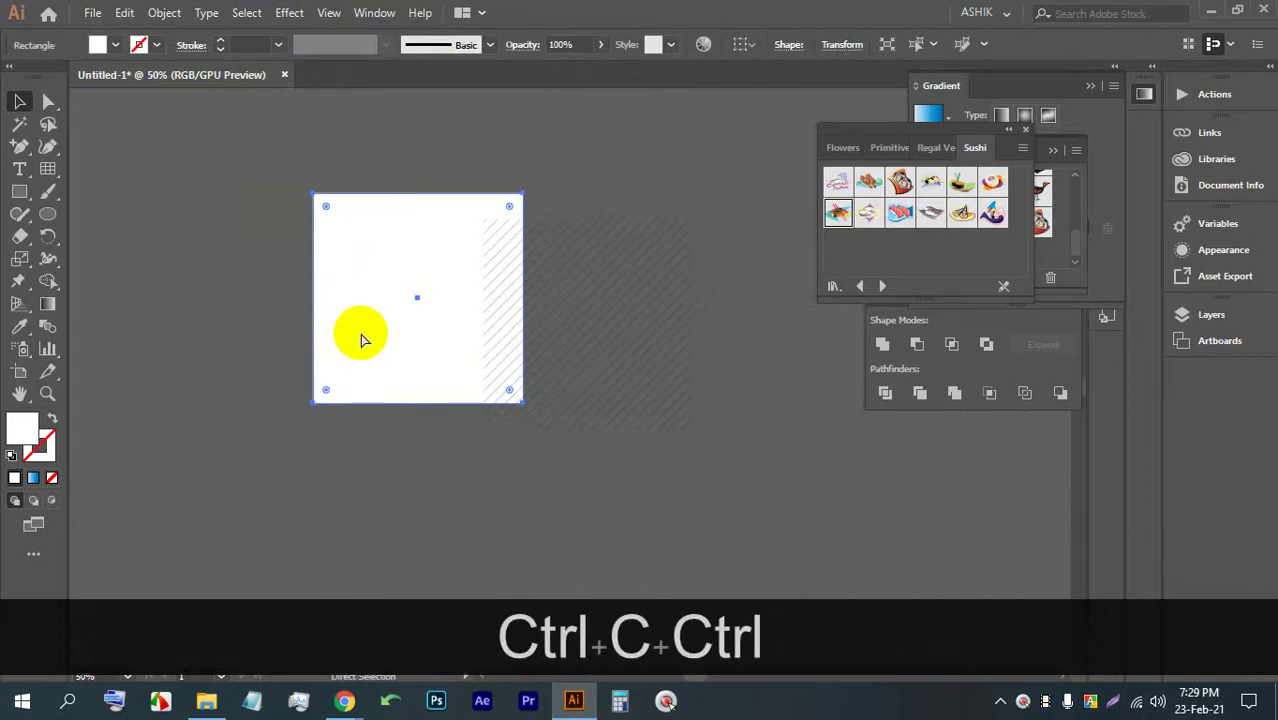
key("ctrl+b")
left_click_drag(418, 402, 419, 420)
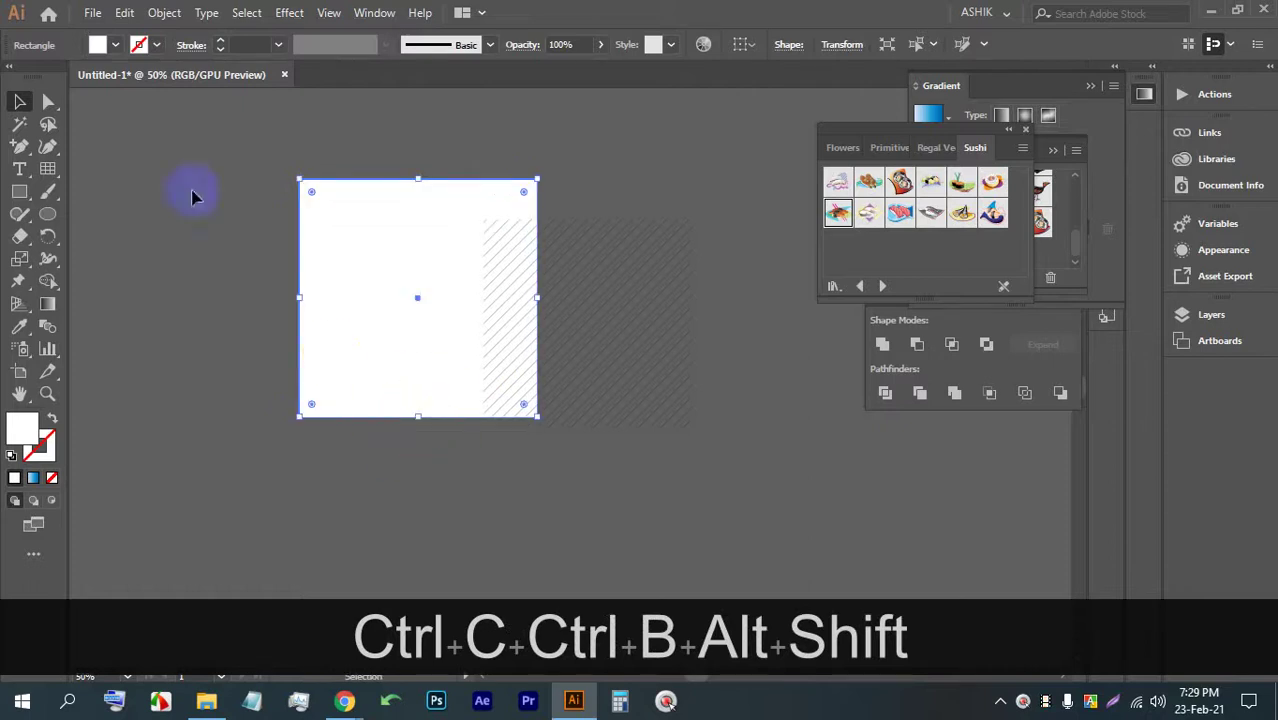
left_click(115, 47)
left_click(102, 92)
left_click(519, 128)
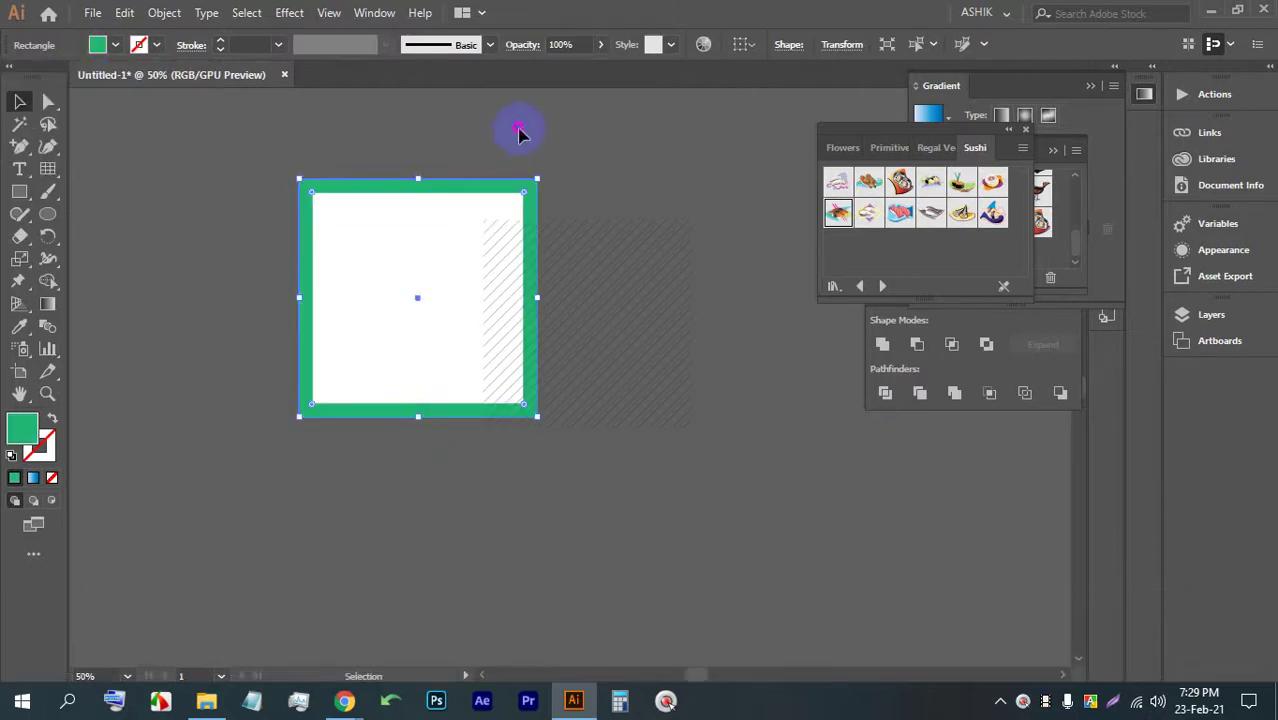
- Move the striped clip group back so it fits exactly over the white square inside the green frame
left_click(613, 128)
mouse_move(617, 274)
left_mouse_down()
mouse_move(590, 248)
mouse_move(432, 236)
left_mouse_up()
left_click(688, 274)
scroll(282, 237, "up", 1)
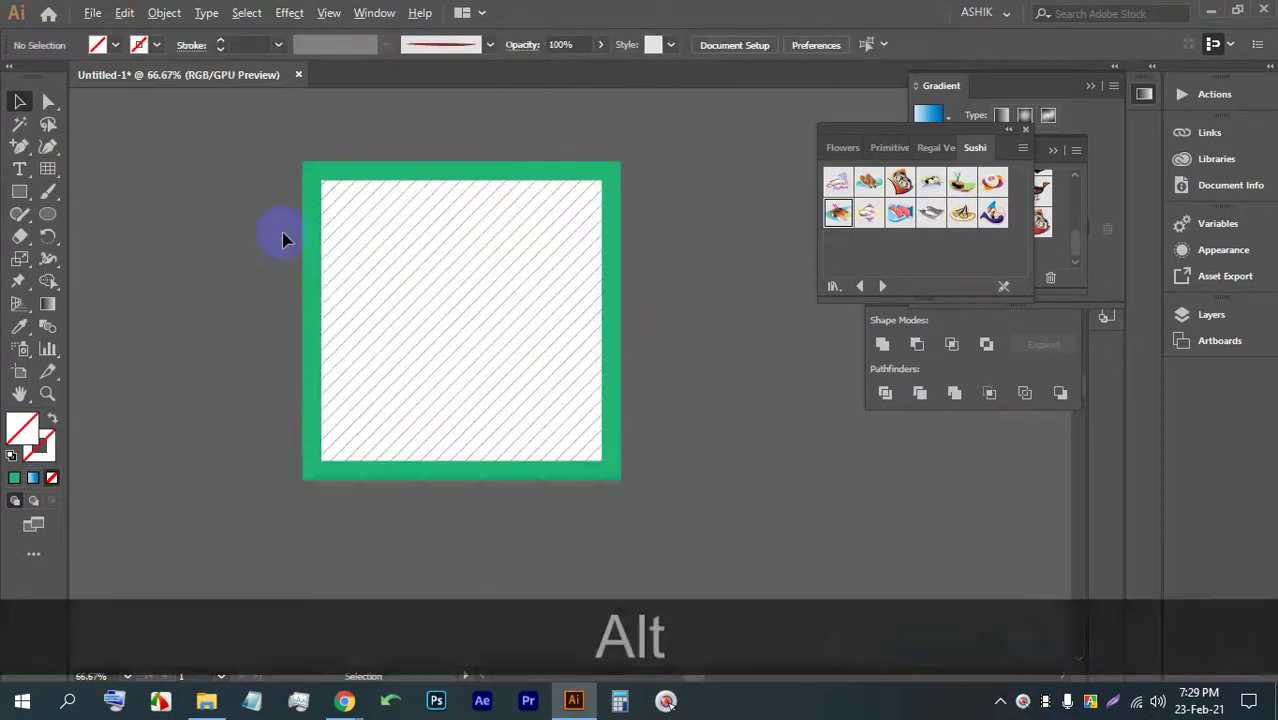
scroll(485, 265, "down", 1)
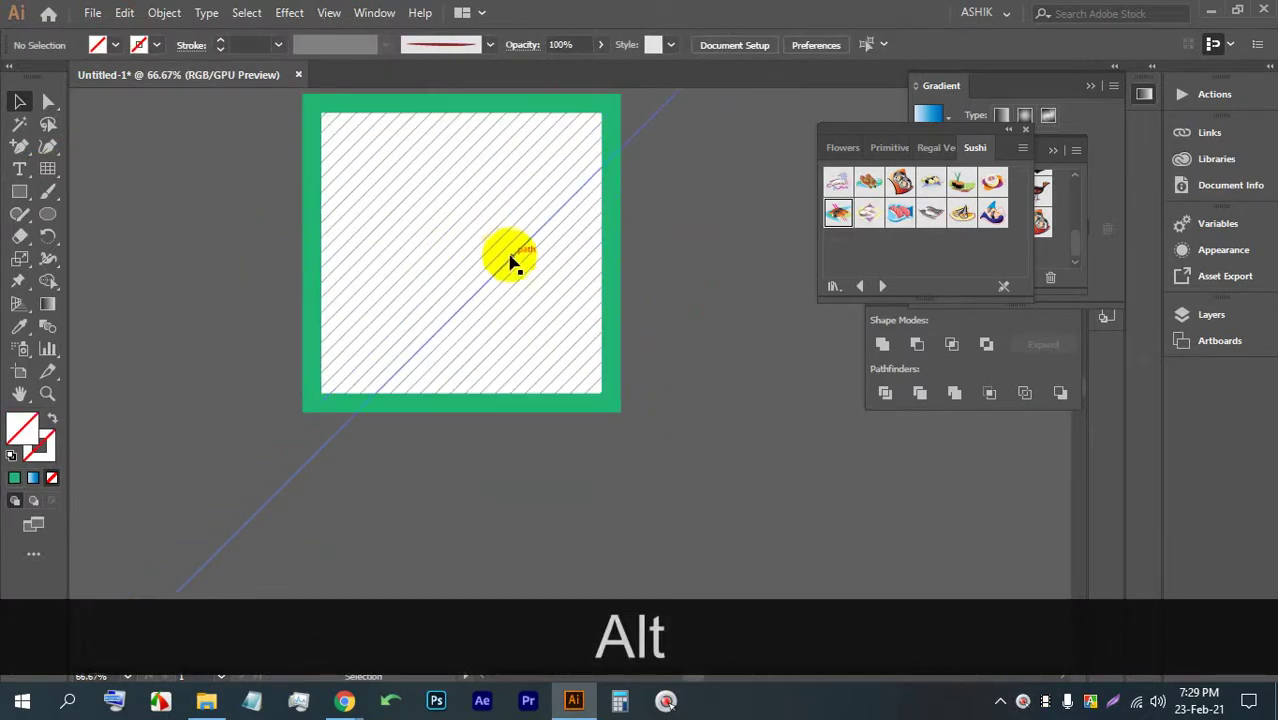
scroll(515, 258, "down", 1, "alt")
left_click(503, 487)
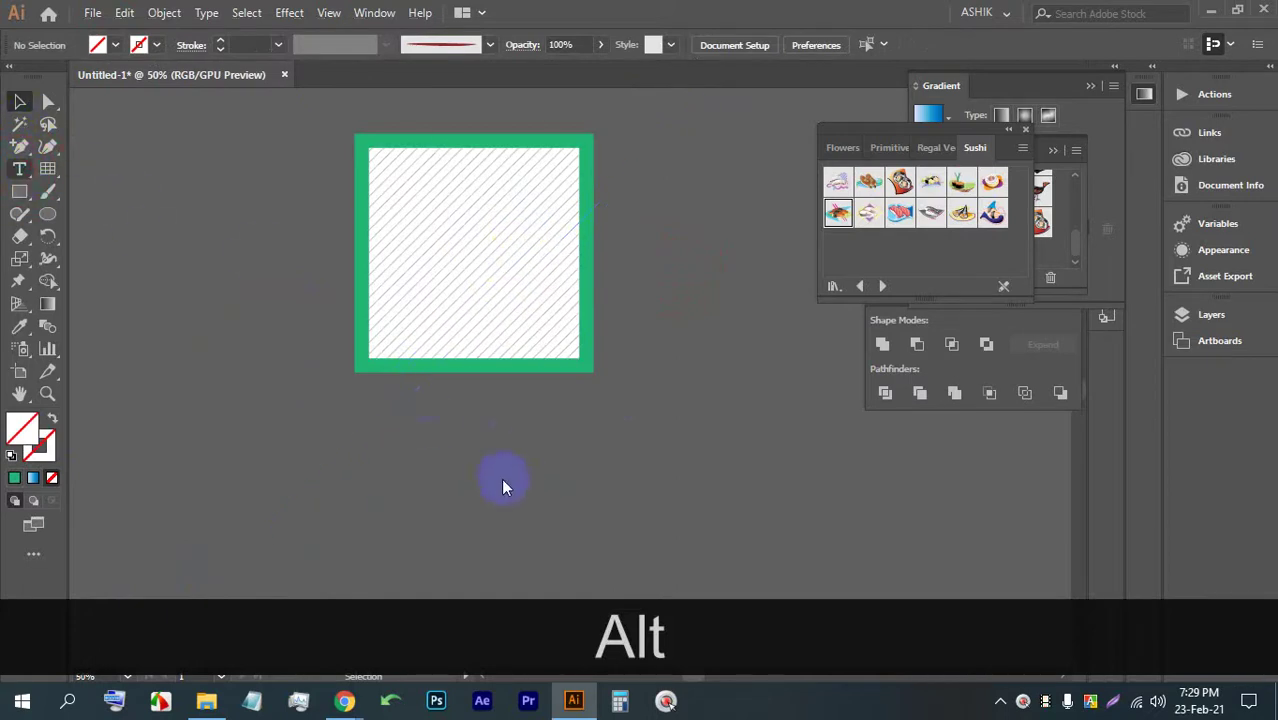
left_click_drag(236, 285, 418, 436)
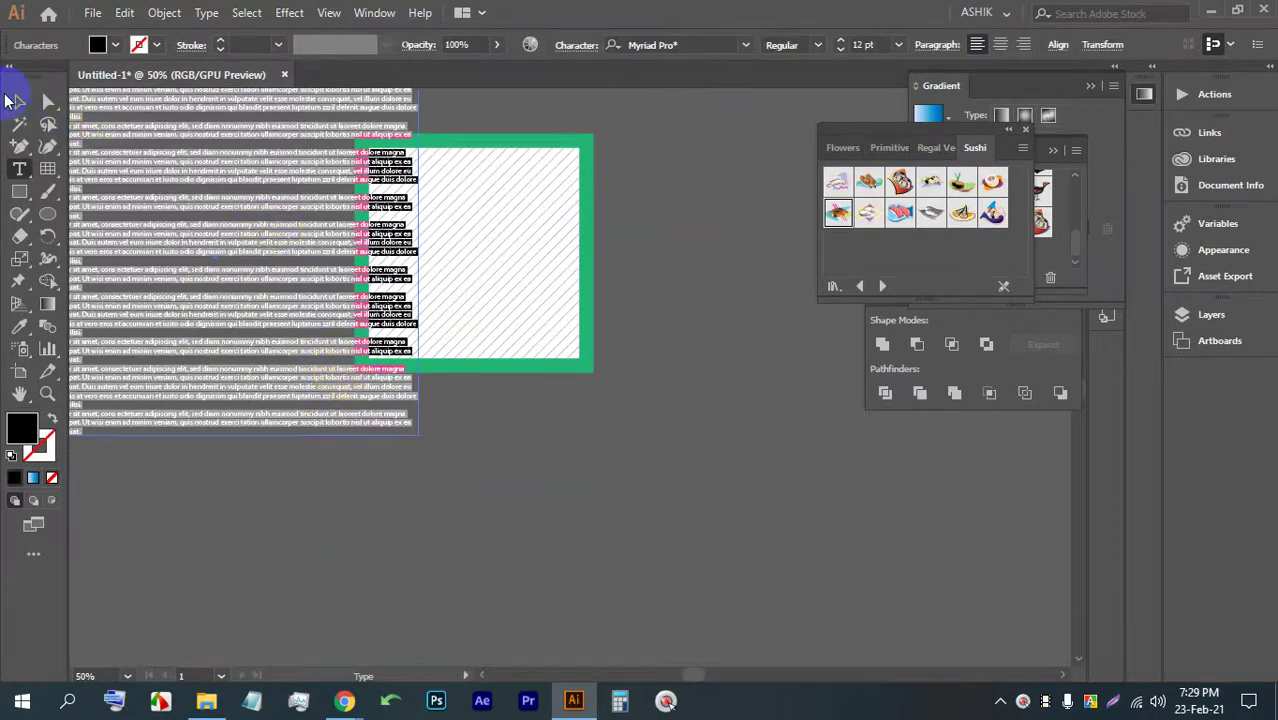
left_click(19, 101)
key("BackSpace")
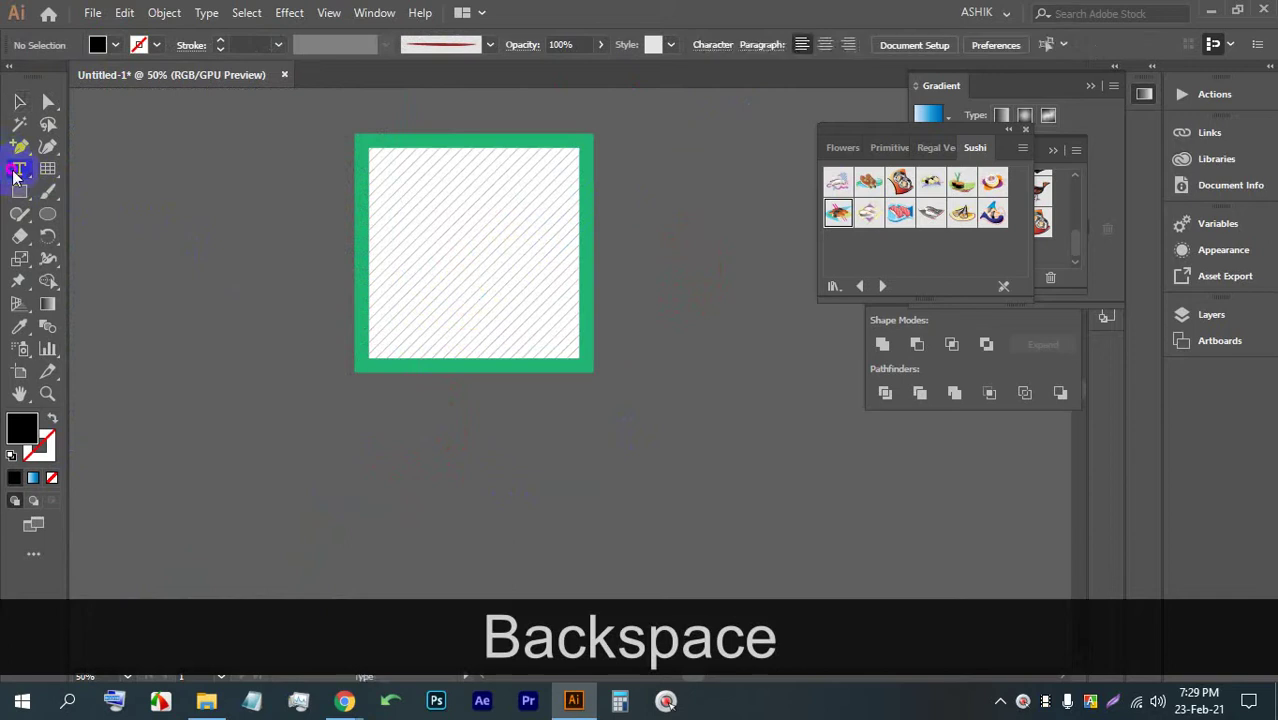
- Place a point text just below the green-framed square and scale it up to 99.54 pt
left_click(432, 400)
left_click(19, 101)
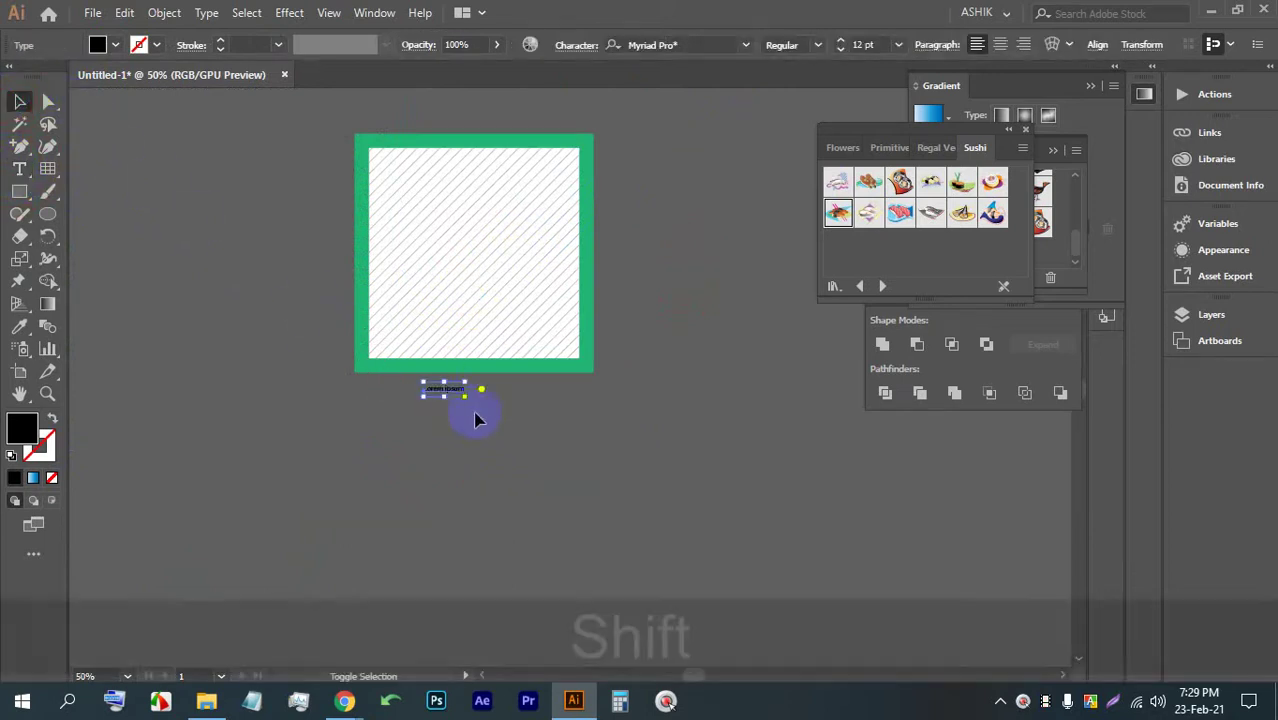
left_click_drag(463, 400, 762, 540)
left_click_drag(570, 448, 463, 418)
- Replace the placeholder text with "LOGO" and scale it to about 144 pt, centred under the green-framed square
double_click(463, 418)
triple_click(414, 402)
type("logo")
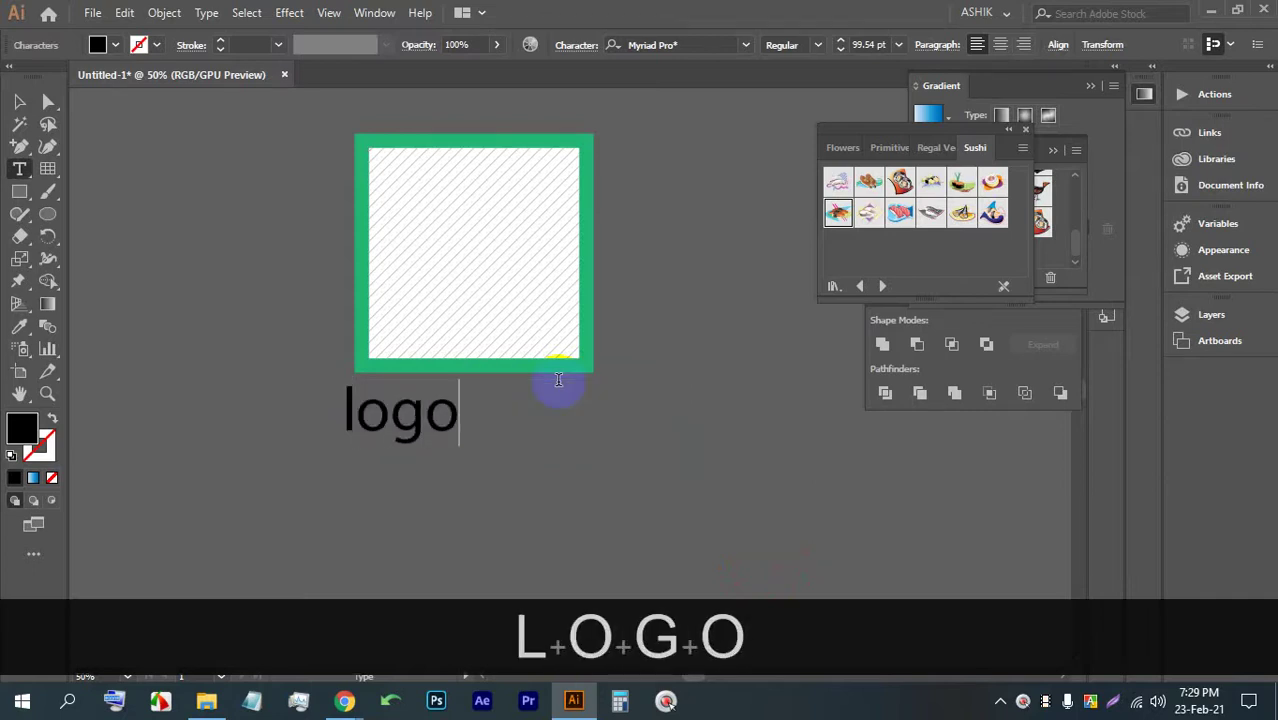
key("BackSpace")
key("Caps_Lock")
type("LOGO")
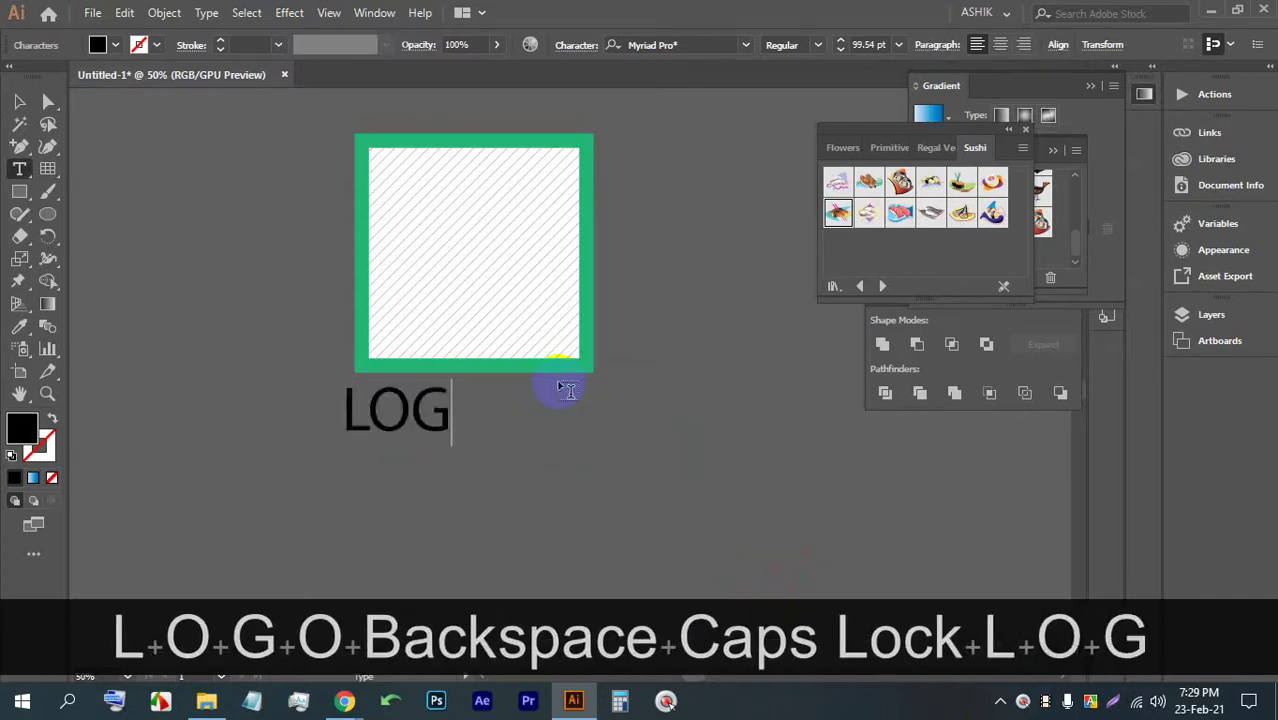
left_click(19, 101)
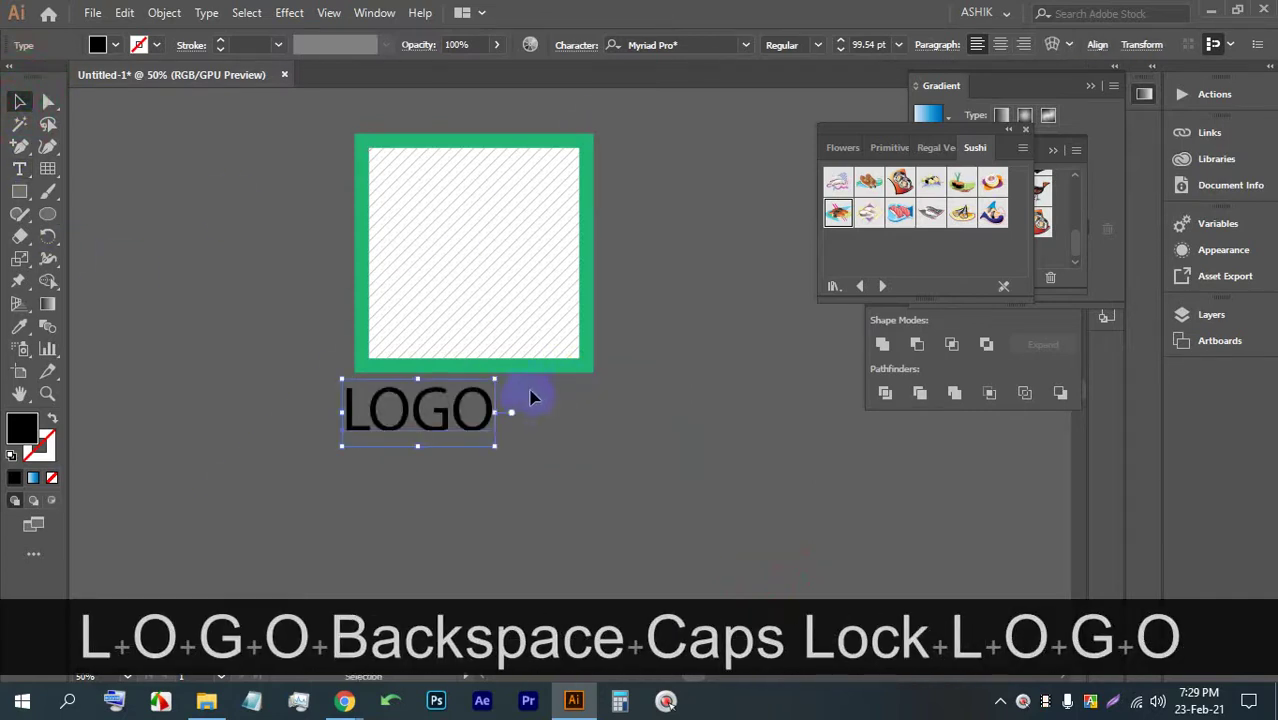
mouse_move(499, 443)
left_mouse_down()
mouse_move(603, 478)
mouse_move(499, 432)
left_mouse_up()
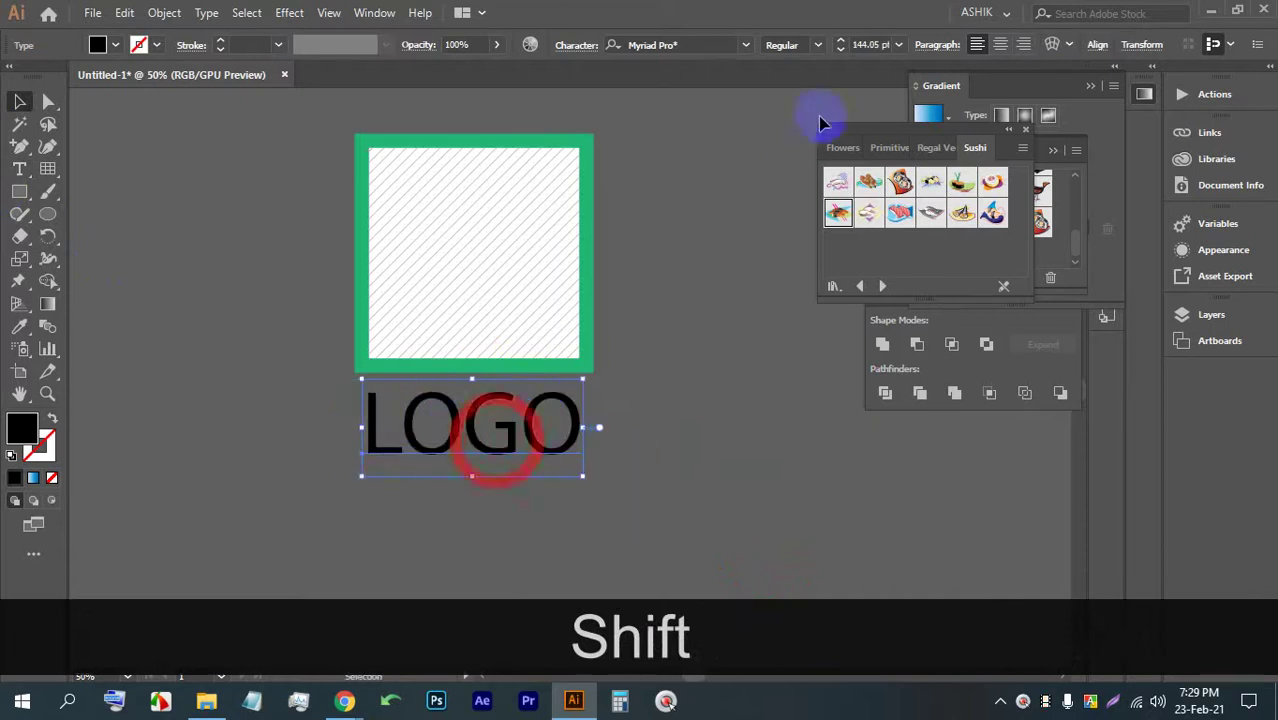
- Set the LOGO text's font to Bauhaus 93 and position it just below the green-framed square
left_click(745, 45)
left_click(748, 45)
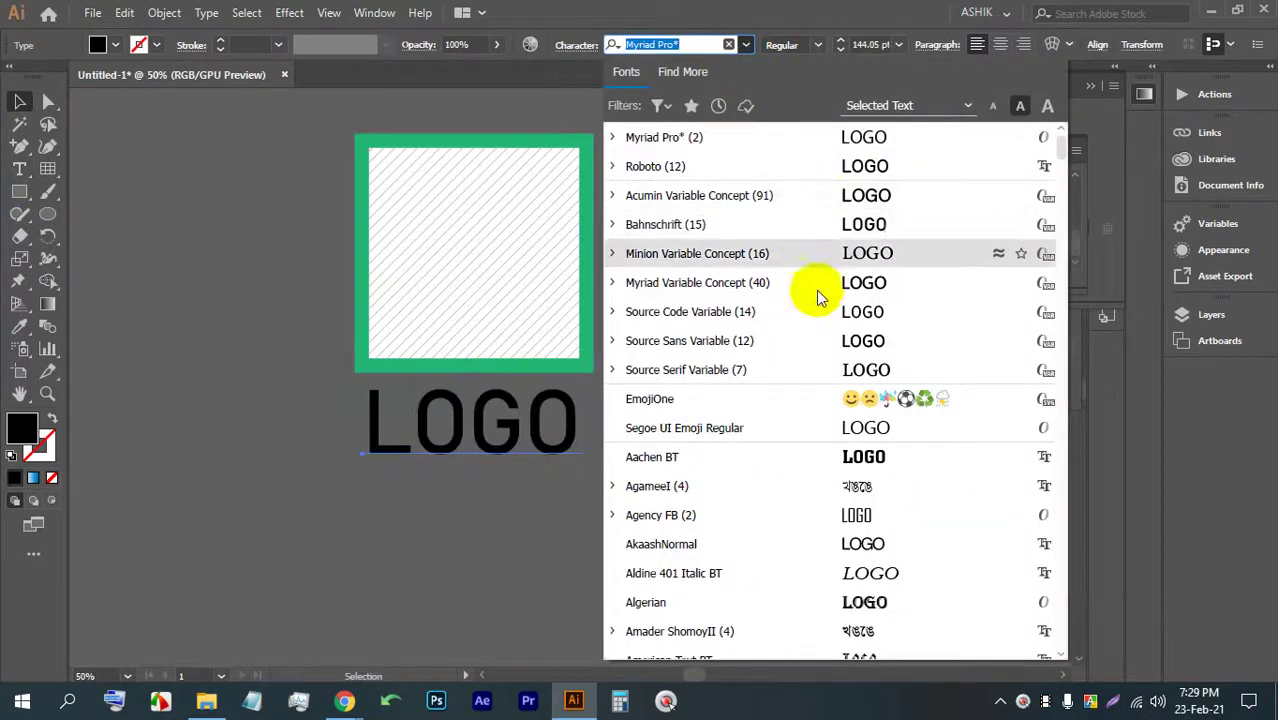
scroll(878, 457, "down", 3)
scroll(878, 457, "down", 10)
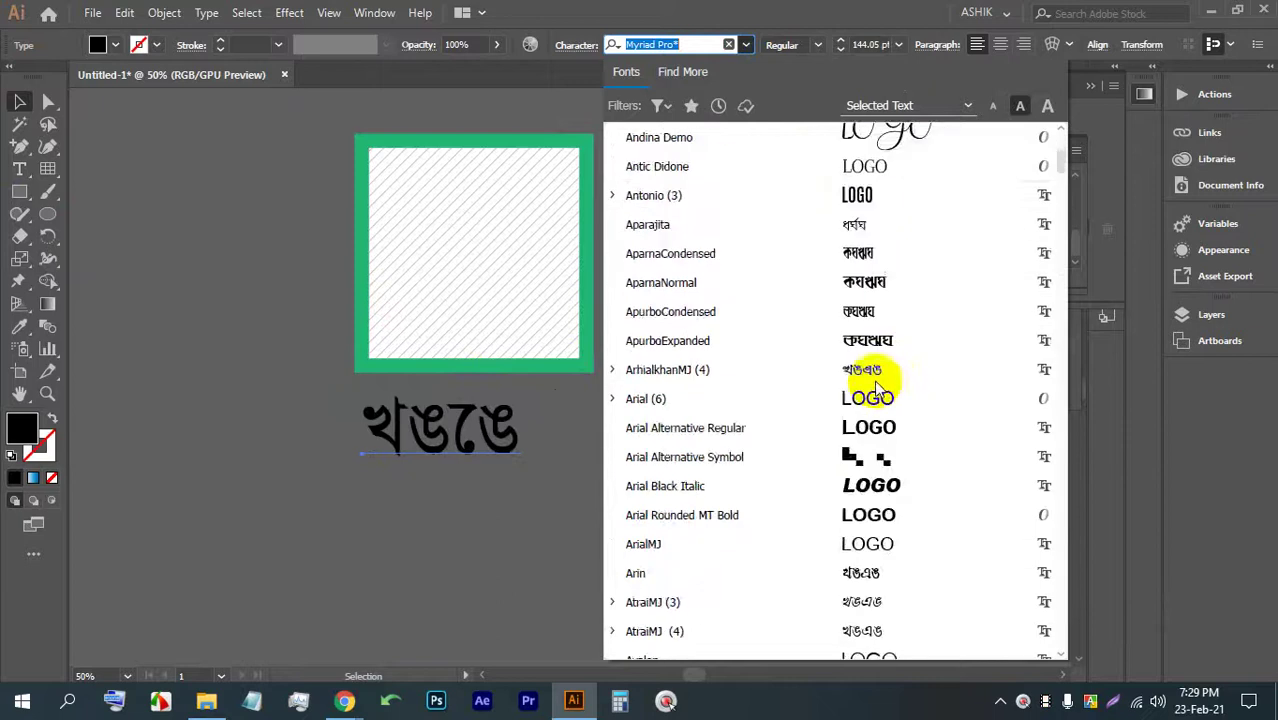
scroll(888, 420, "down", 1)
left_click(885, 471)
left_click_drag(542, 422, 510, 405)
left_click_drag(552, 308, 414, 305)
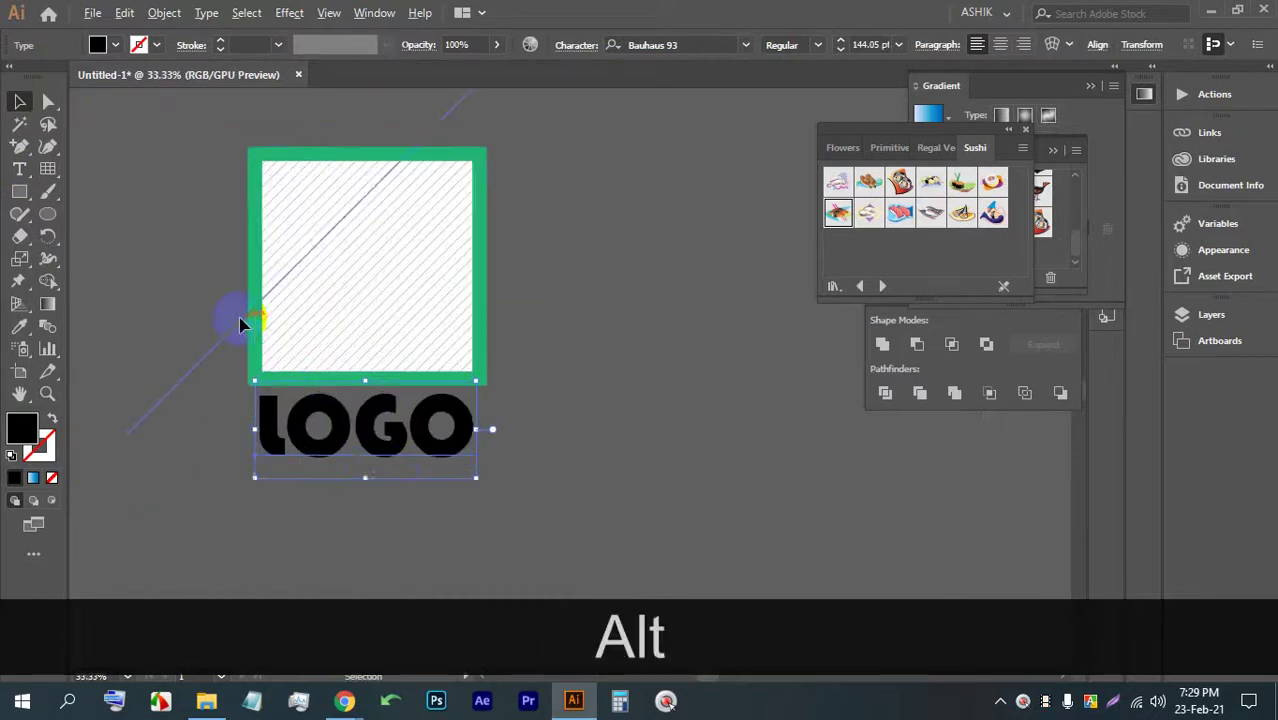
left_click_drag(391, 442, 340, 474)
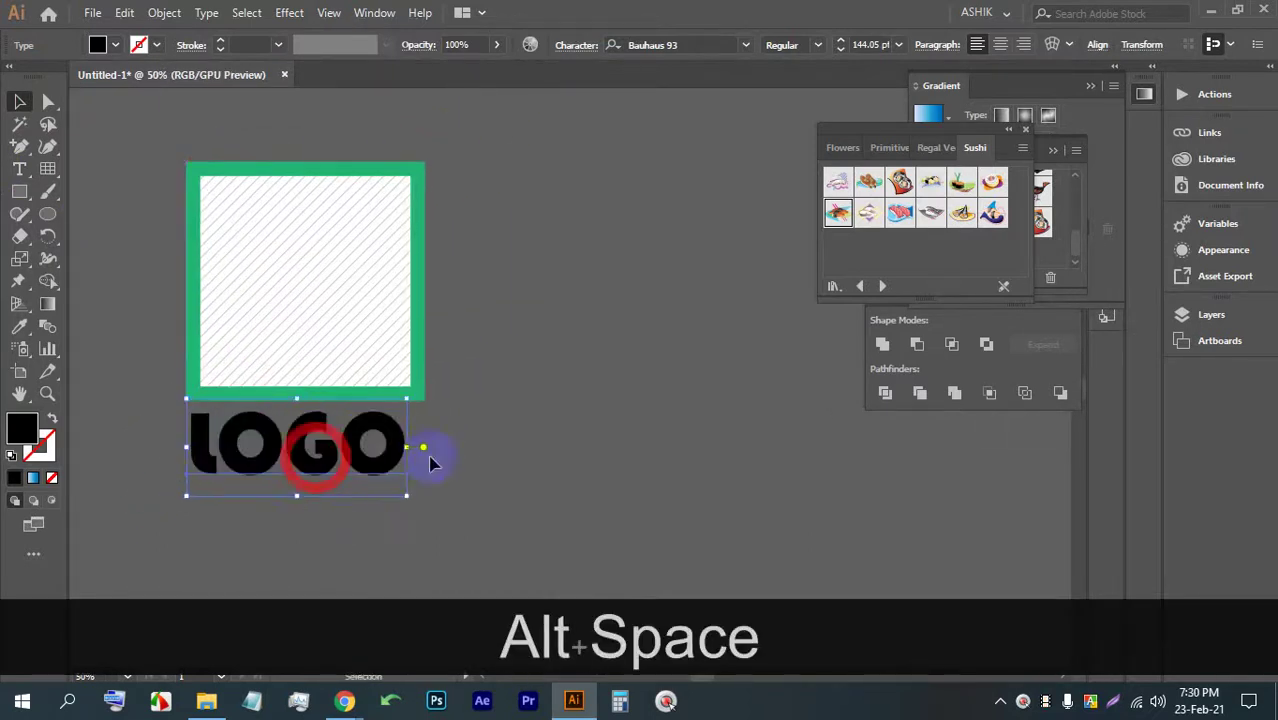
- Duplicate the green-framed striped square together with its LOGO text alongside the original
left_click(517, 473)
left_click(247, 165)
left_click(593, 311)
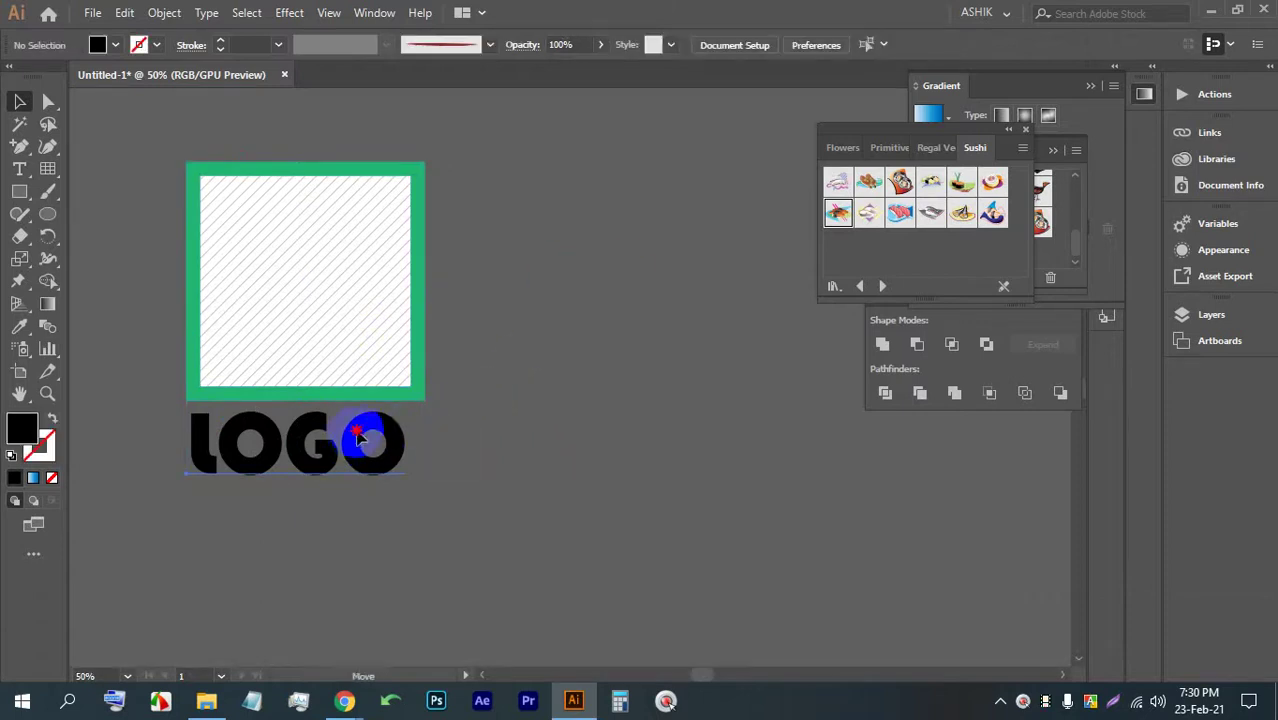
left_click(498, 441)
left_click_drag(208, 251, 585, 251)
key("space")
scroll(622, 257, "up", 1)
left_click(750, 268)
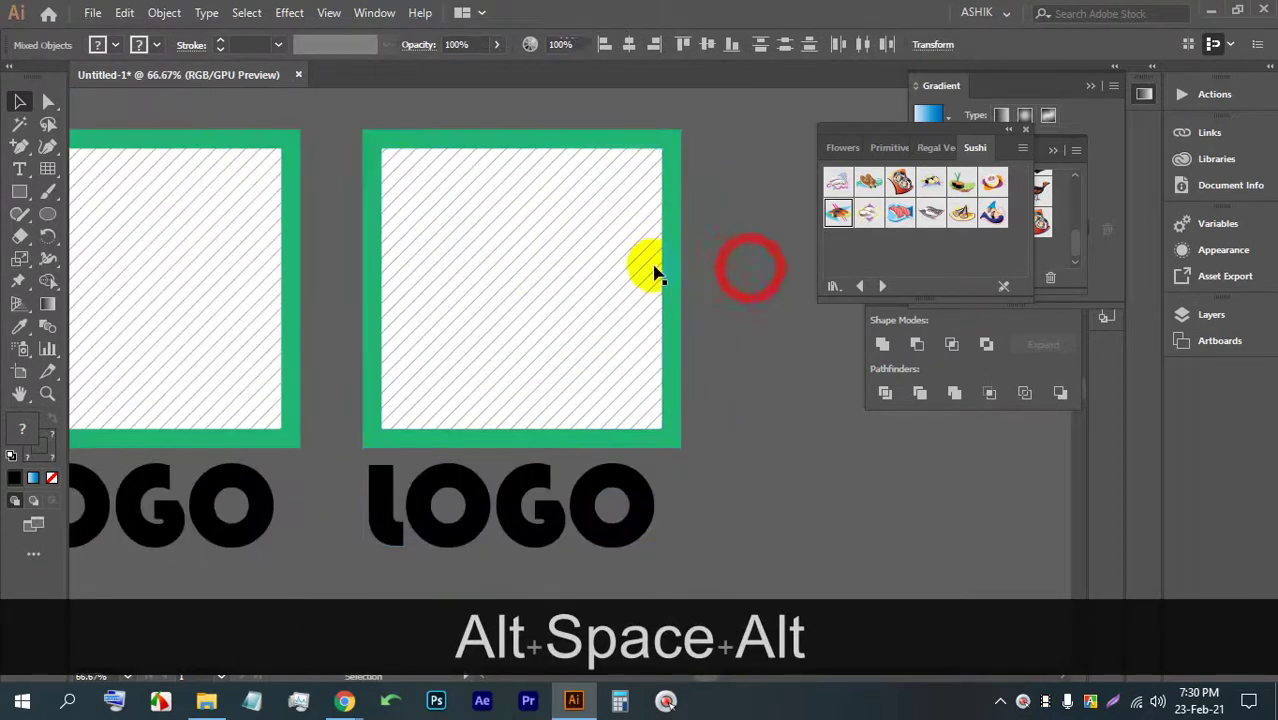
- Delete the clipped diagonal line pattern from the duplicated green-framed square
left_click(655, 273)
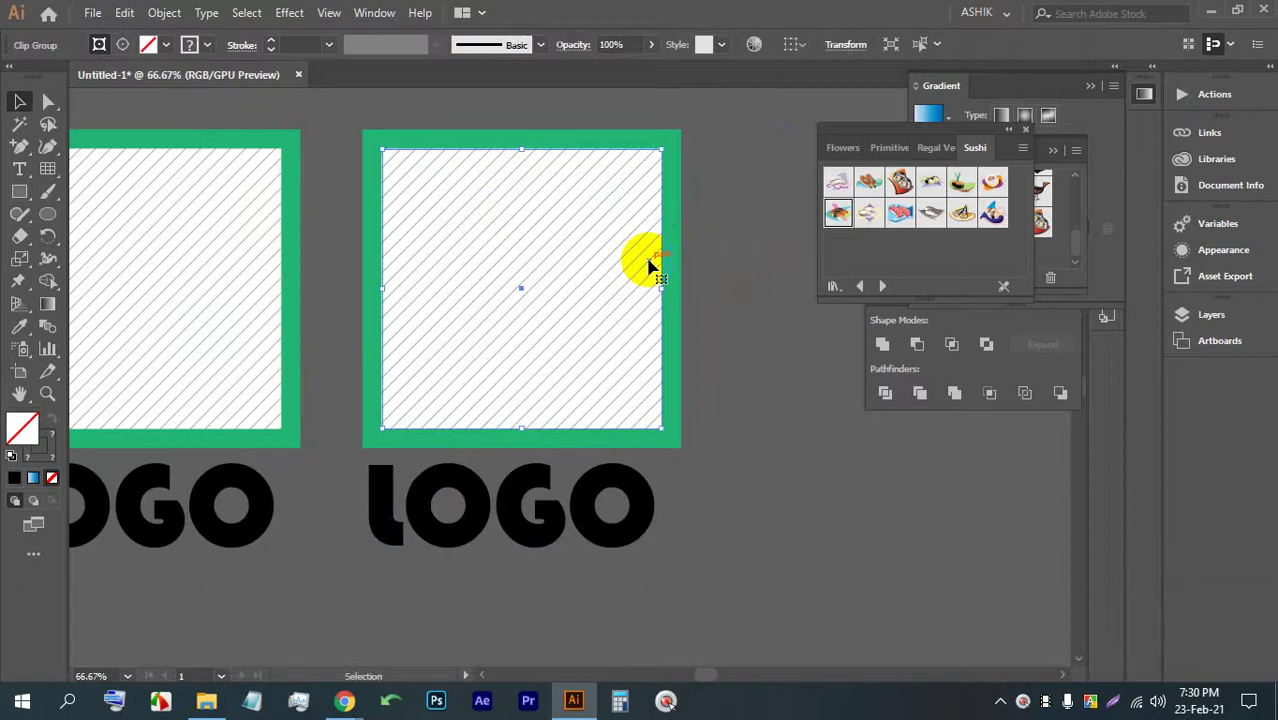
key("BackSpace")
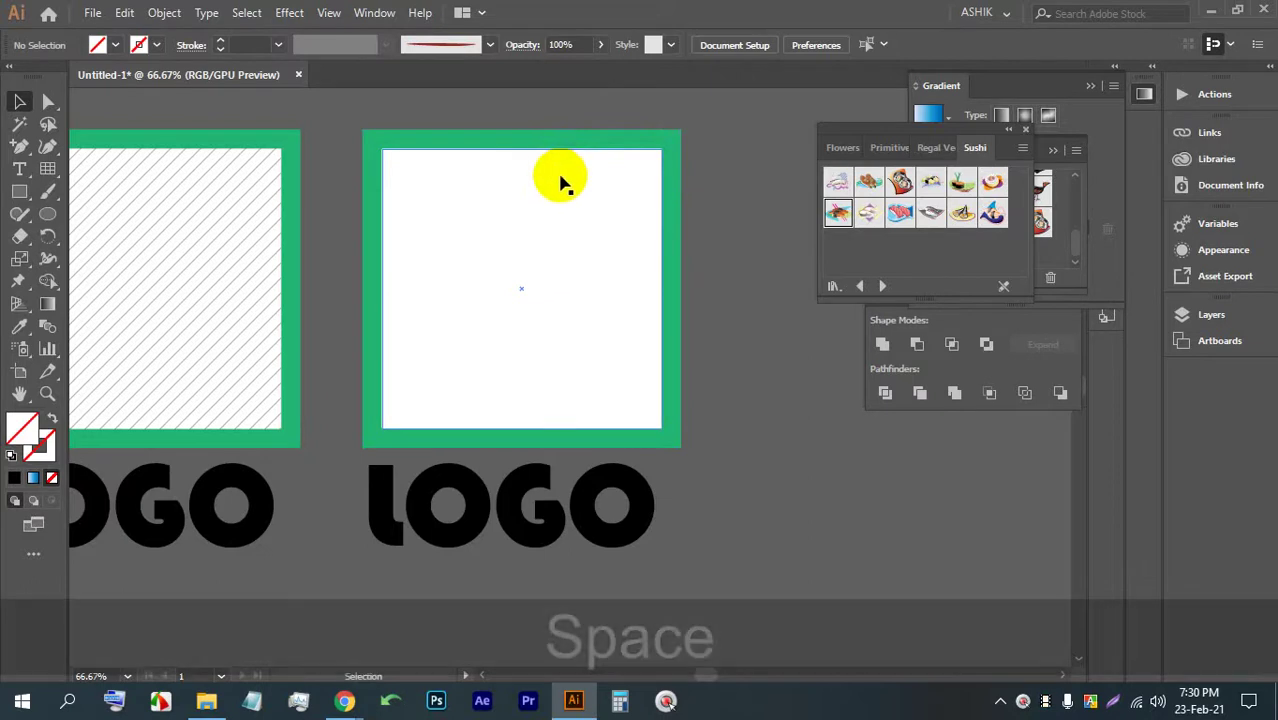
left_click(547, 172, "ctrl")
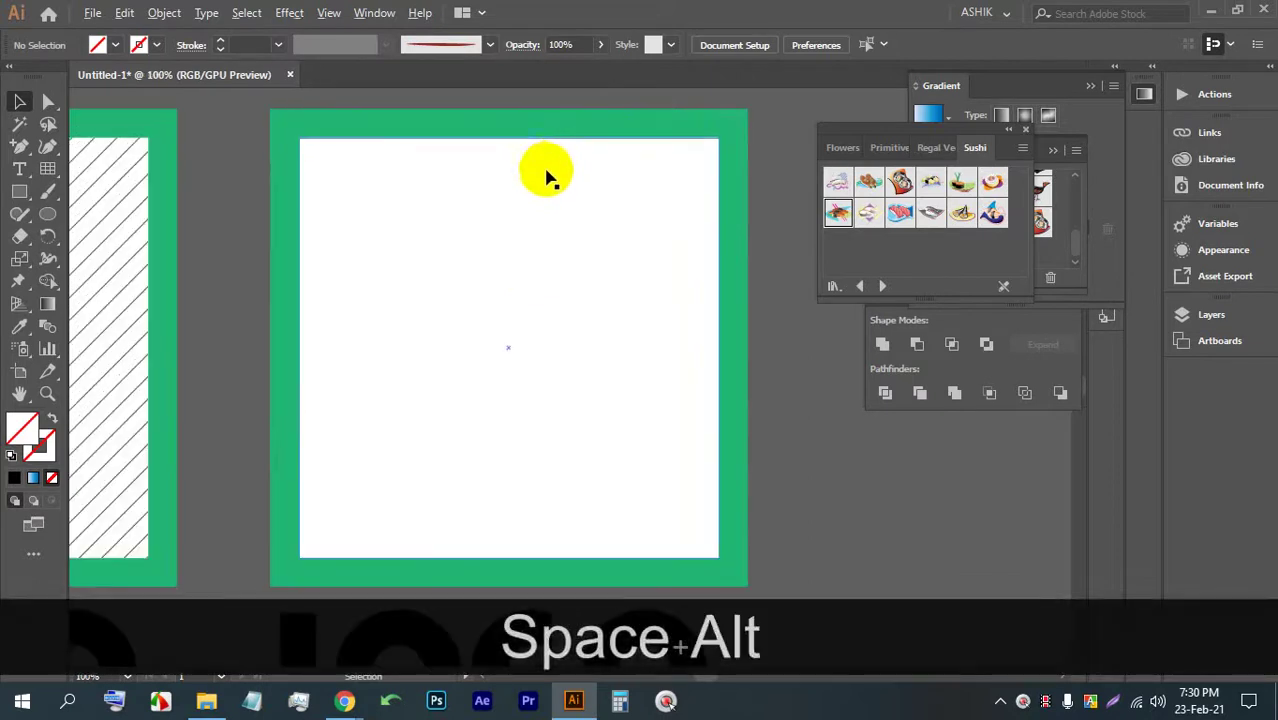
- Draw a narrow vertical rectangle spanning the full height of the white square near its middle and fill it green
left_click(17, 191)
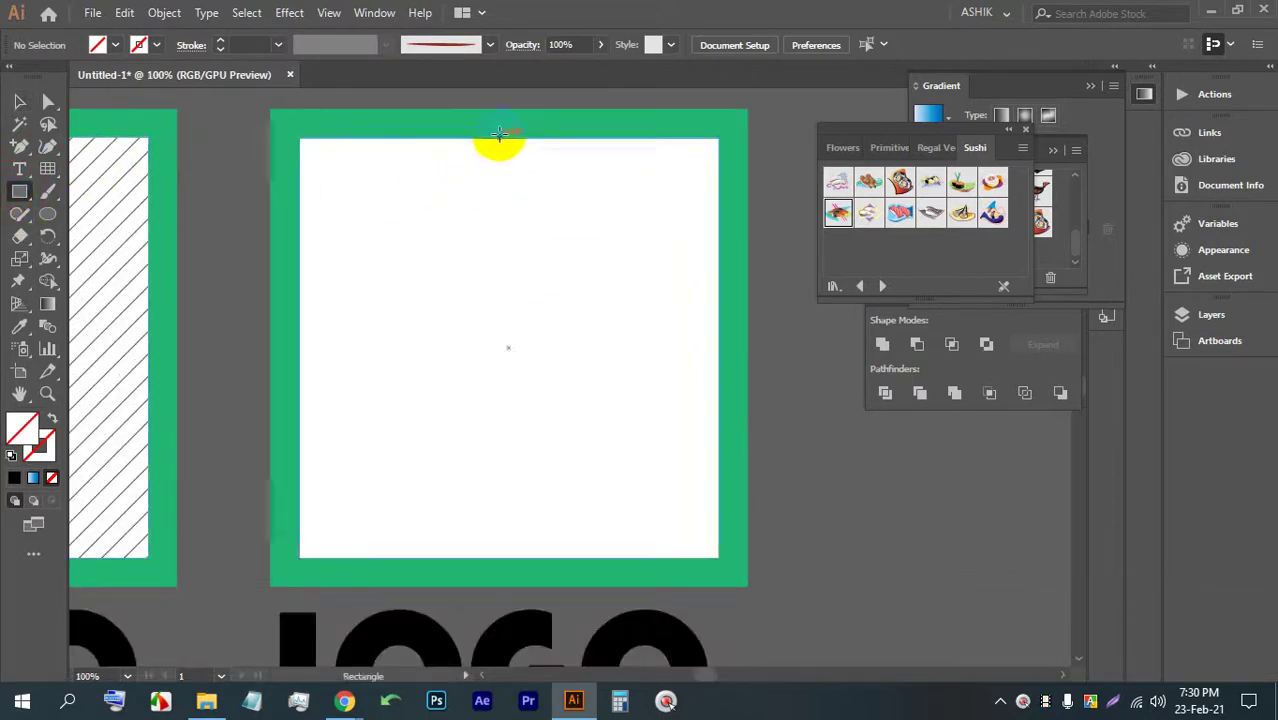
left_click_drag(509, 138, 529, 557)
left_click(115, 45)
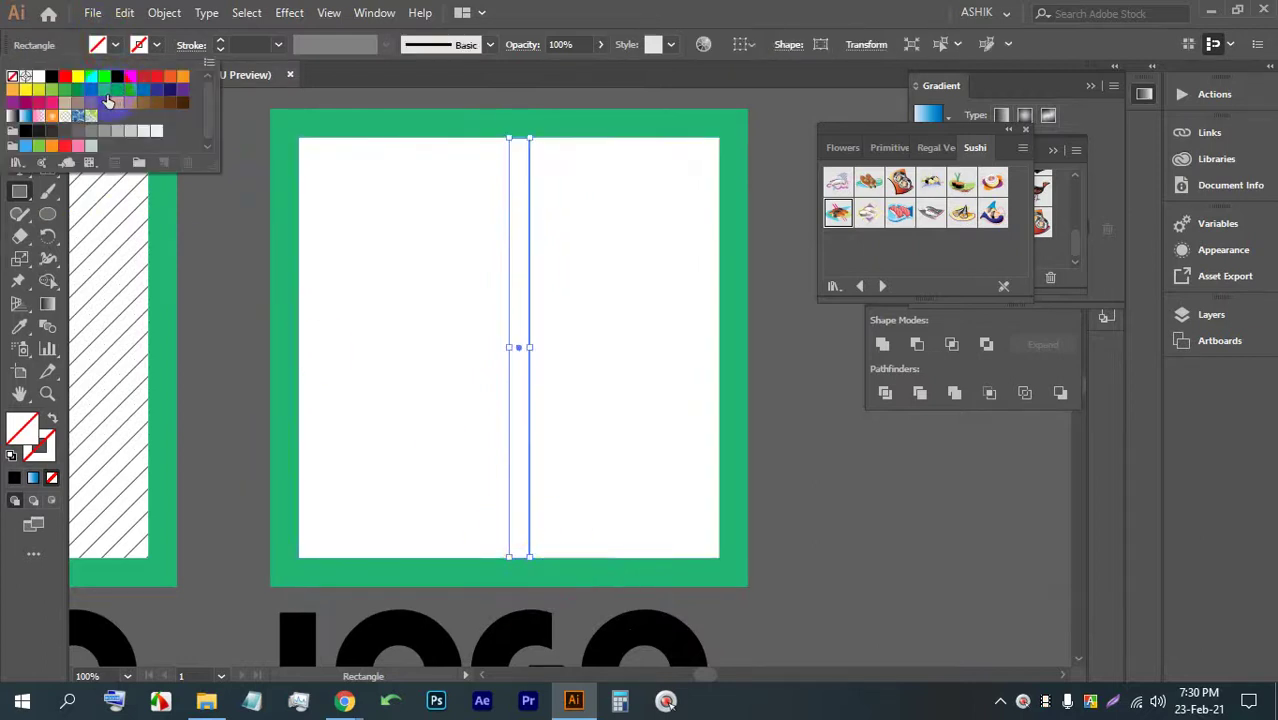
left_click(108, 101)
left_click(19, 101)
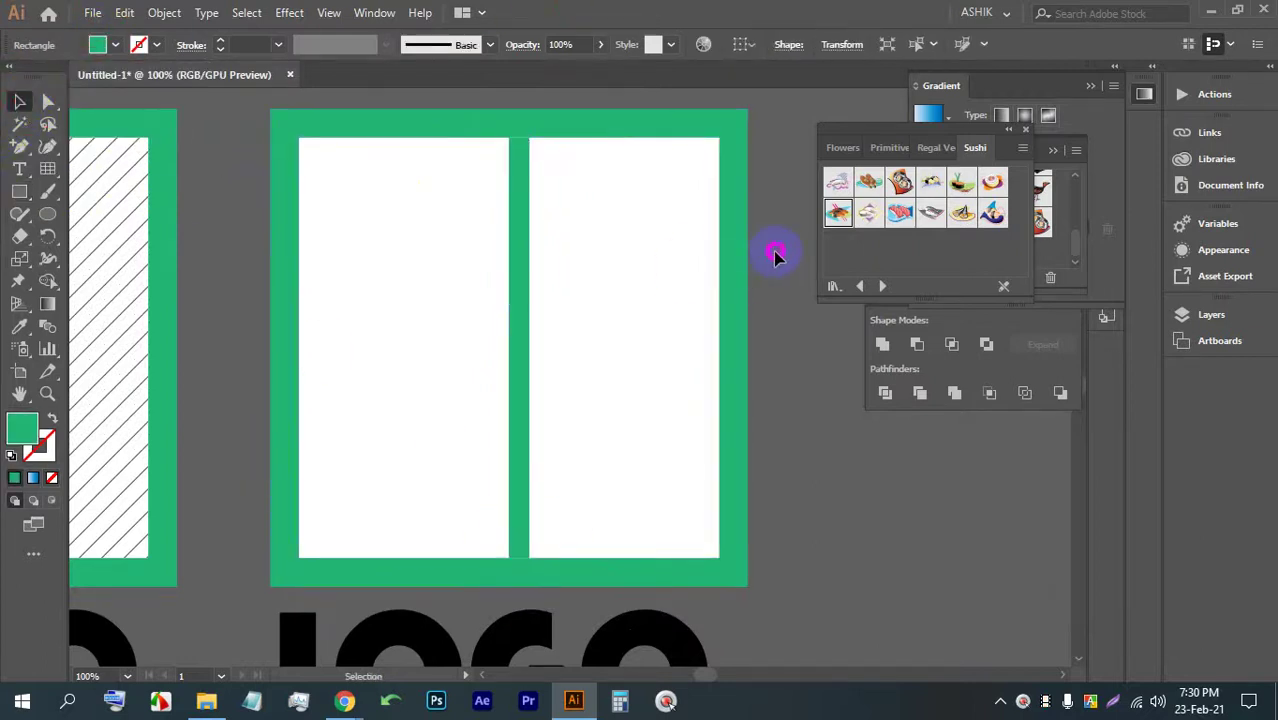
- Duplicate the vertical green bar, rotate the copy 90° and place it as a horizontal crossbar across the middle of the white square
left_click(525, 211)
left_click_drag(525, 211, 596, 211)
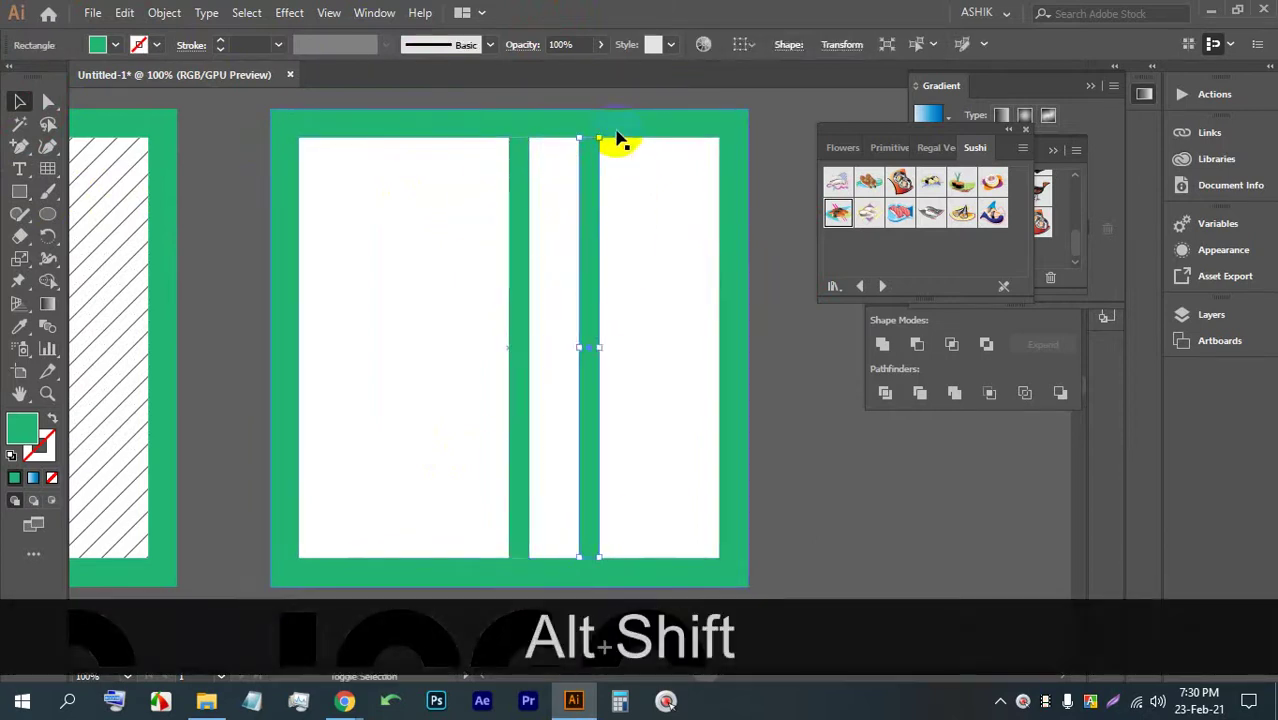
left_click_drag(603, 133, 357, 280)
left_click_drag(597, 341, 533, 334)
scroll(645, 326, "down", 1)
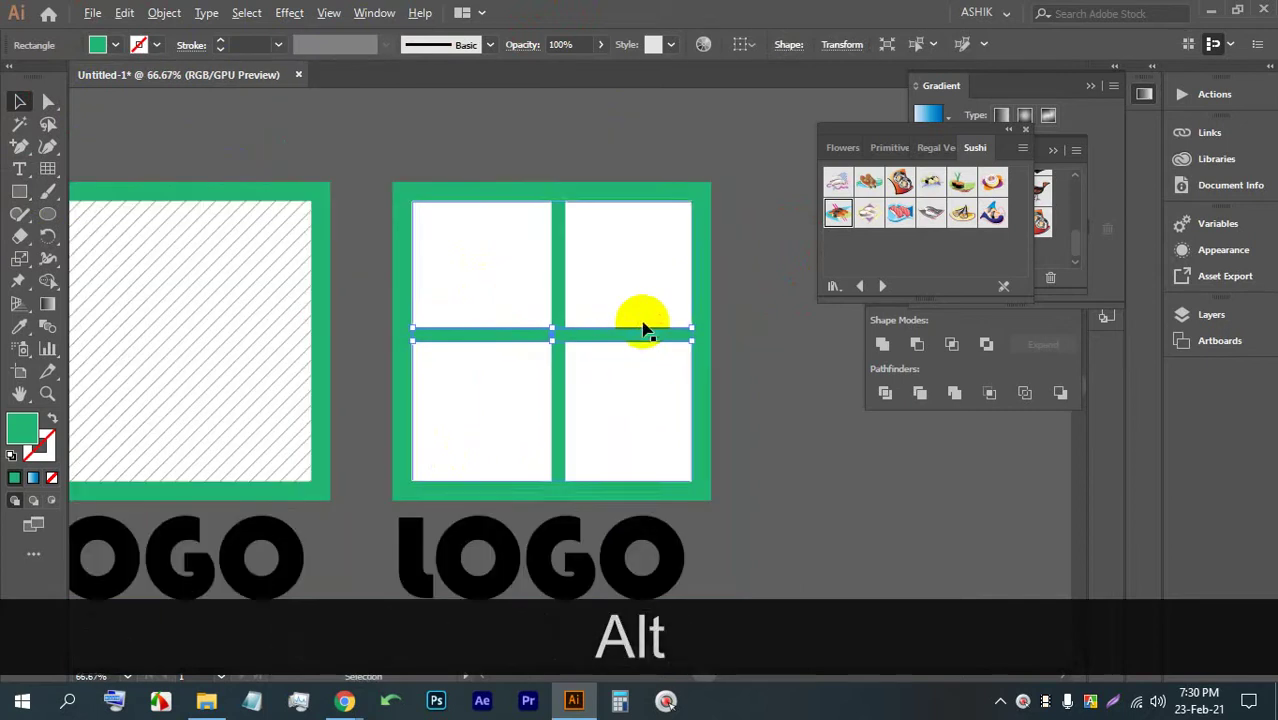
- Select the frame, white square and both bars and align their centres horizontally
left_click(756, 257)
left_click_drag(511, 227, 380, 199)
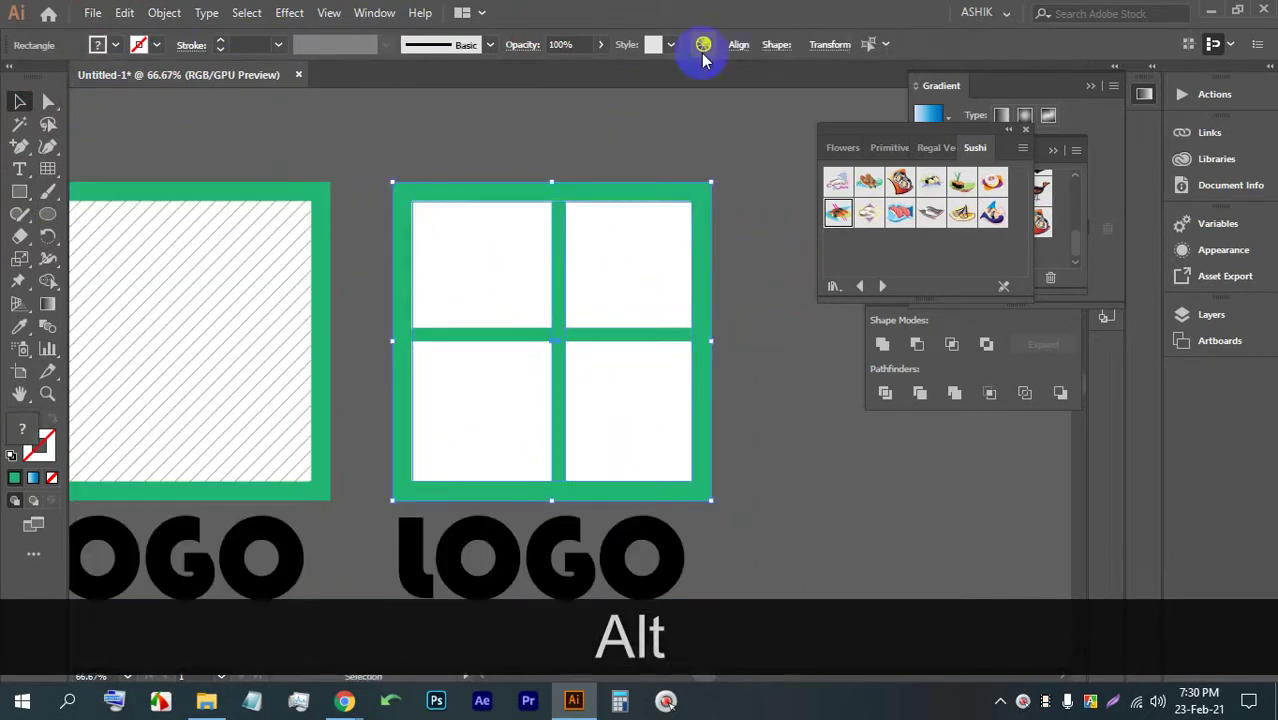
left_click(738, 44)
left_click(584, 99)
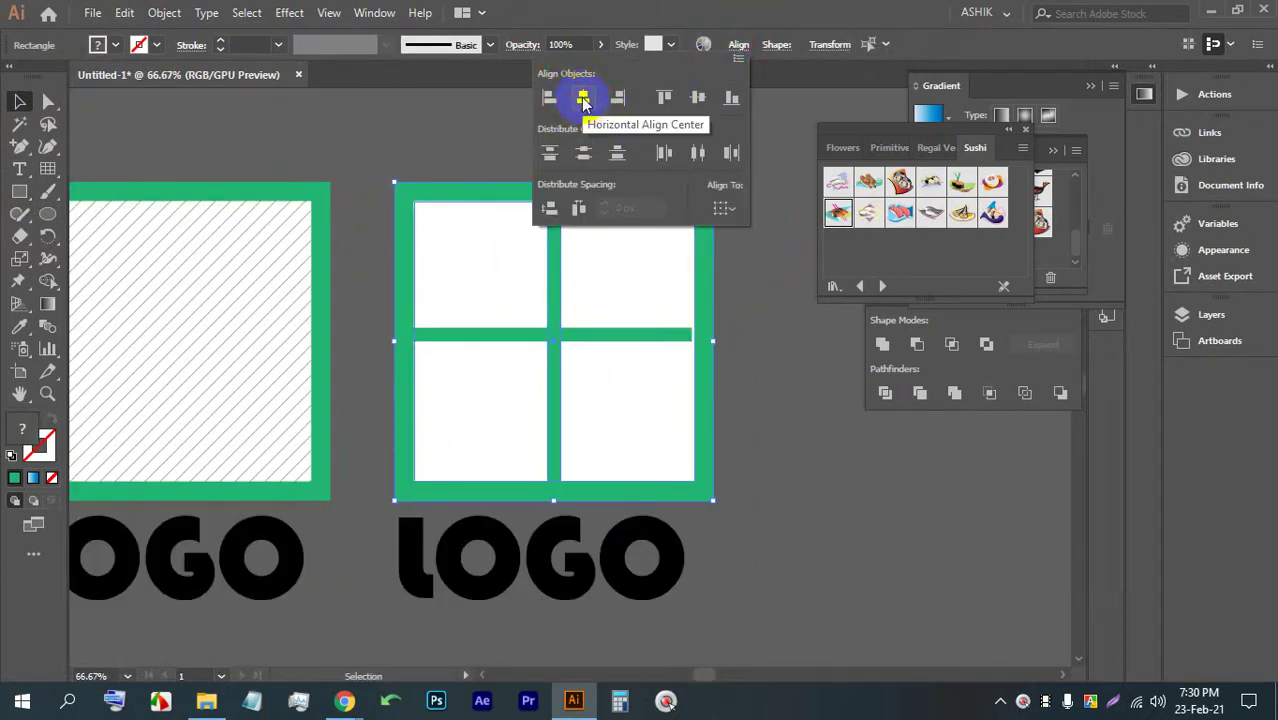
key("ctrl+g")
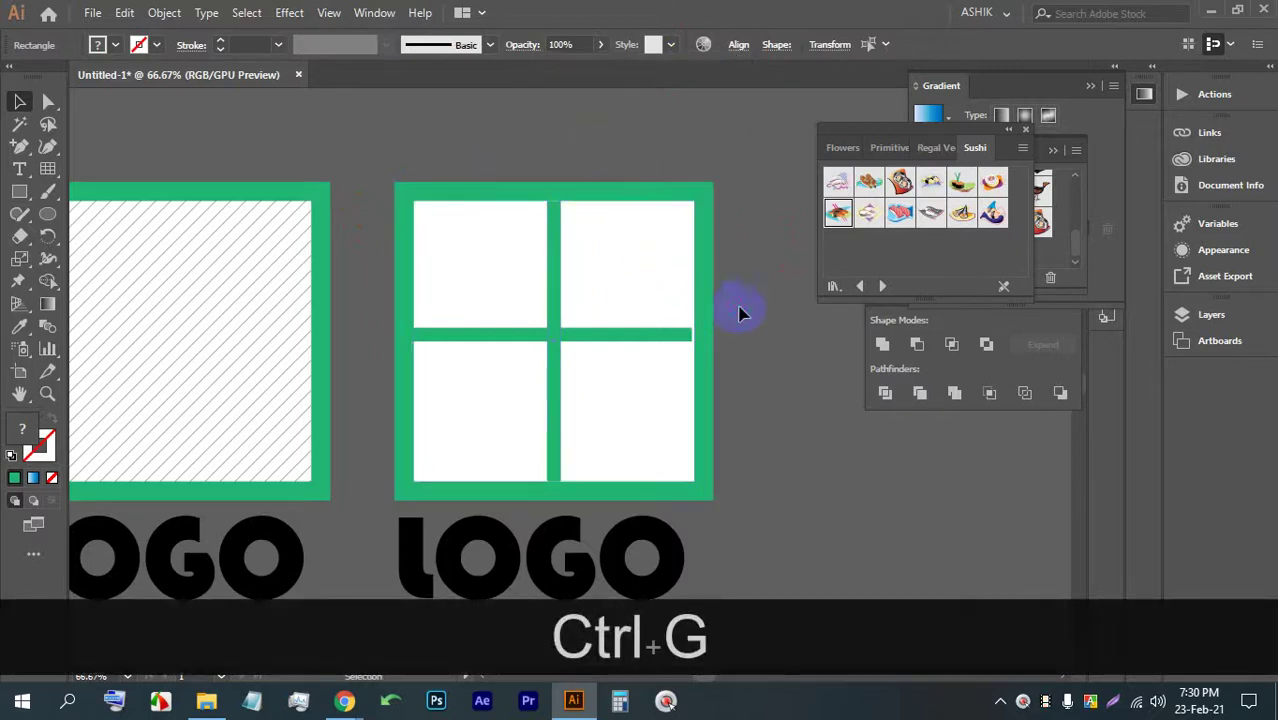
- Align the centres of the frame, white square and both bars vertically and group them
left_click(570, 308)
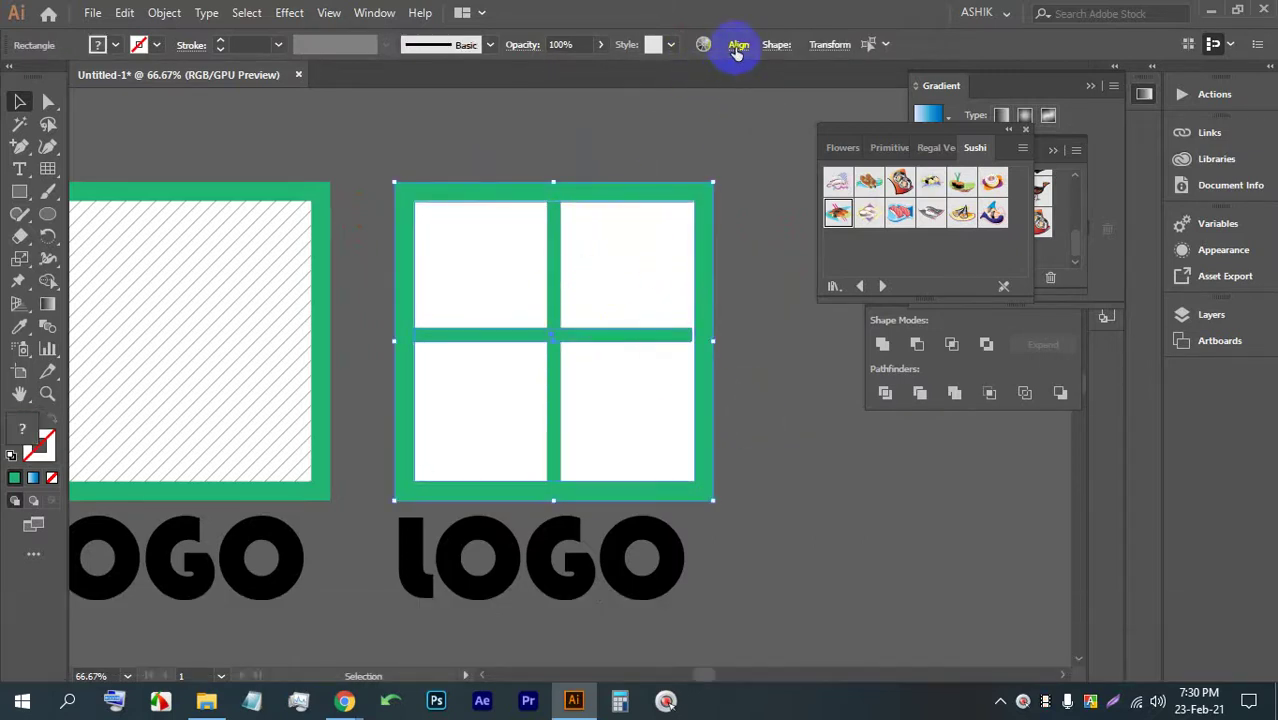
left_click(737, 45)
left_click(690, 100)
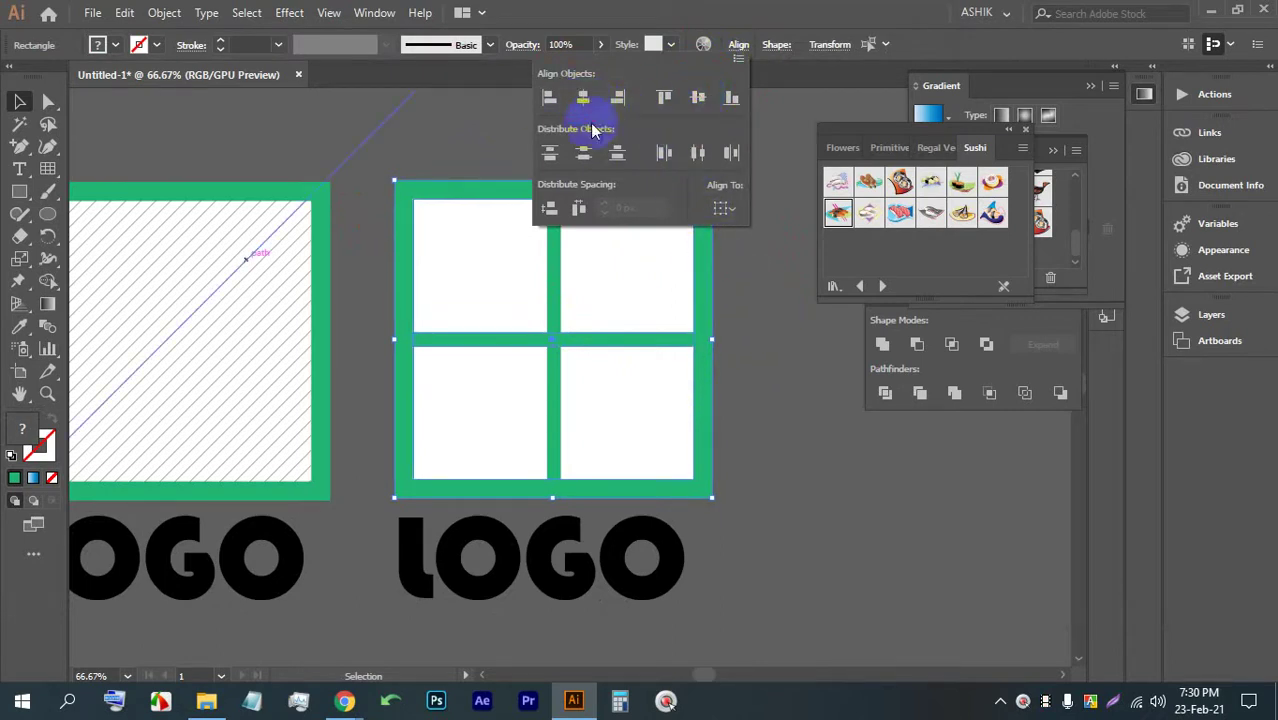
left_click(736, 338)
left_click(507, 272, "ctrl")
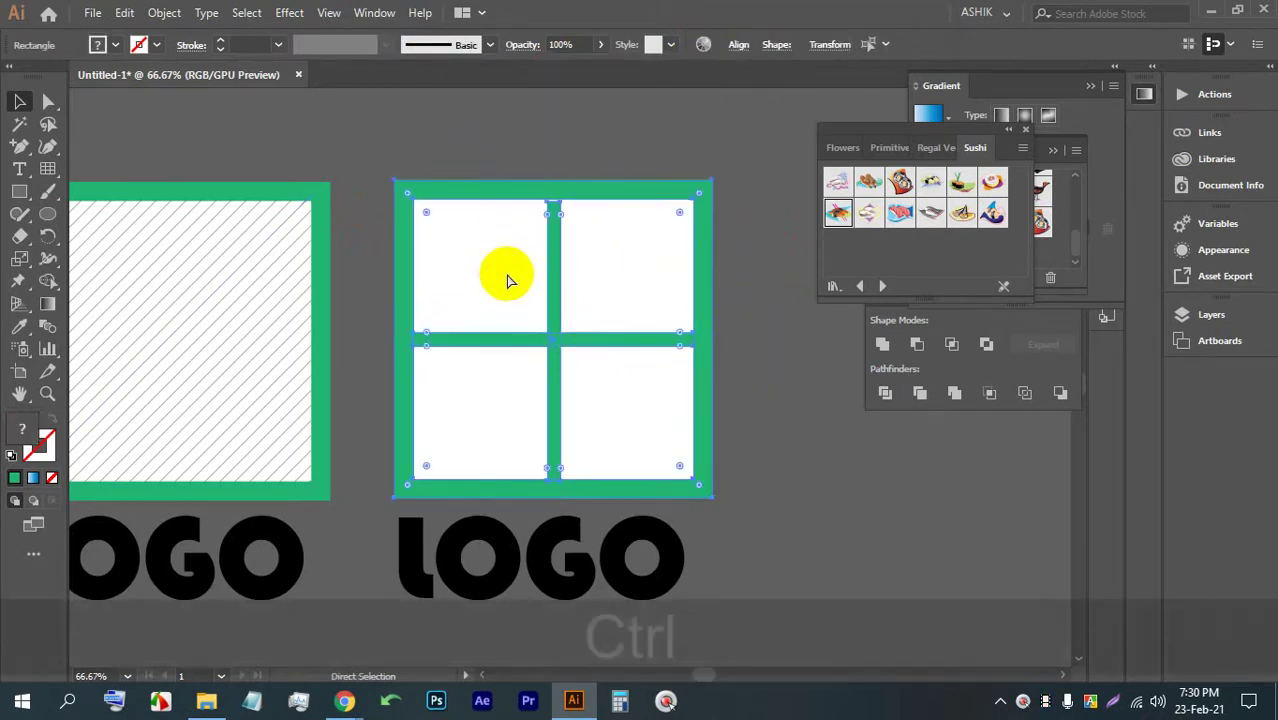
key("ctrl+g")
- Shift the LOGO text slightly up and sideways beneath the four-pane square
scroll(736, 357, "down", 1)
left_click_drag(643, 508, 650, 494)
scroll(590, 243, "up", 1)
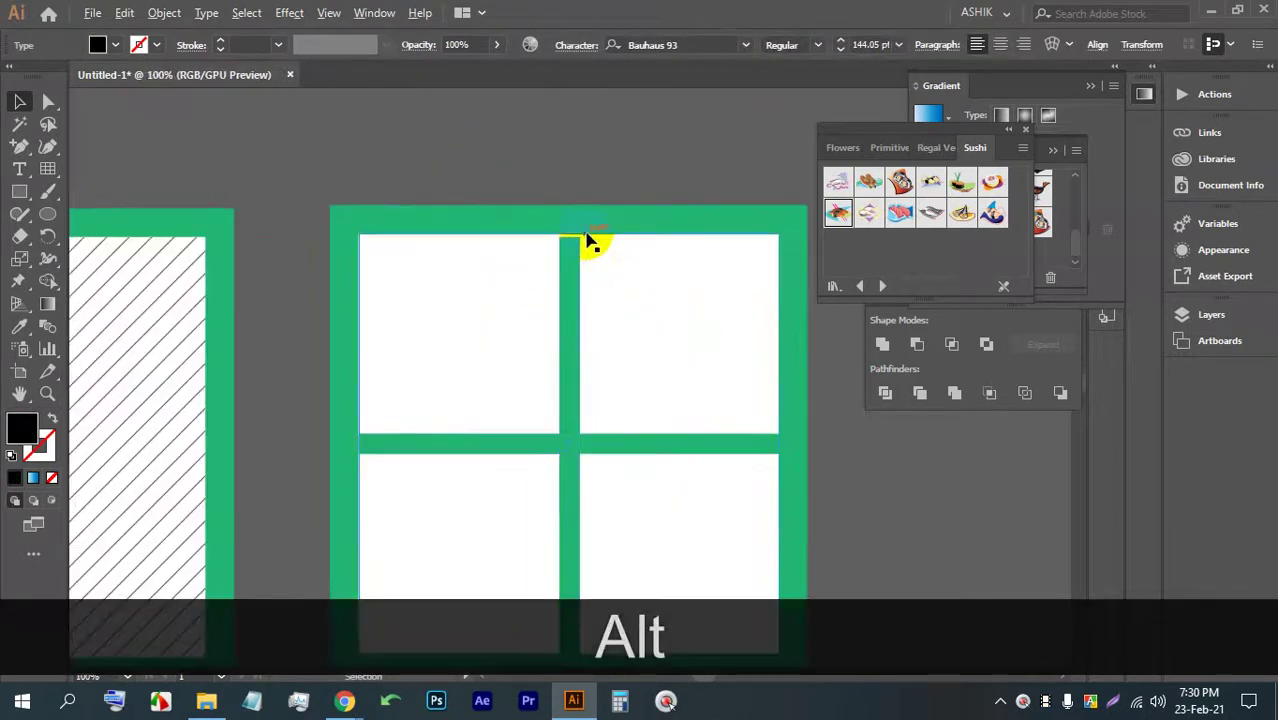
- Isolate the four-pane group, nudge its vertical bar up to meet the frame's upper edge and leave isolation mode
double_click(572, 265)
left_click(570, 265)
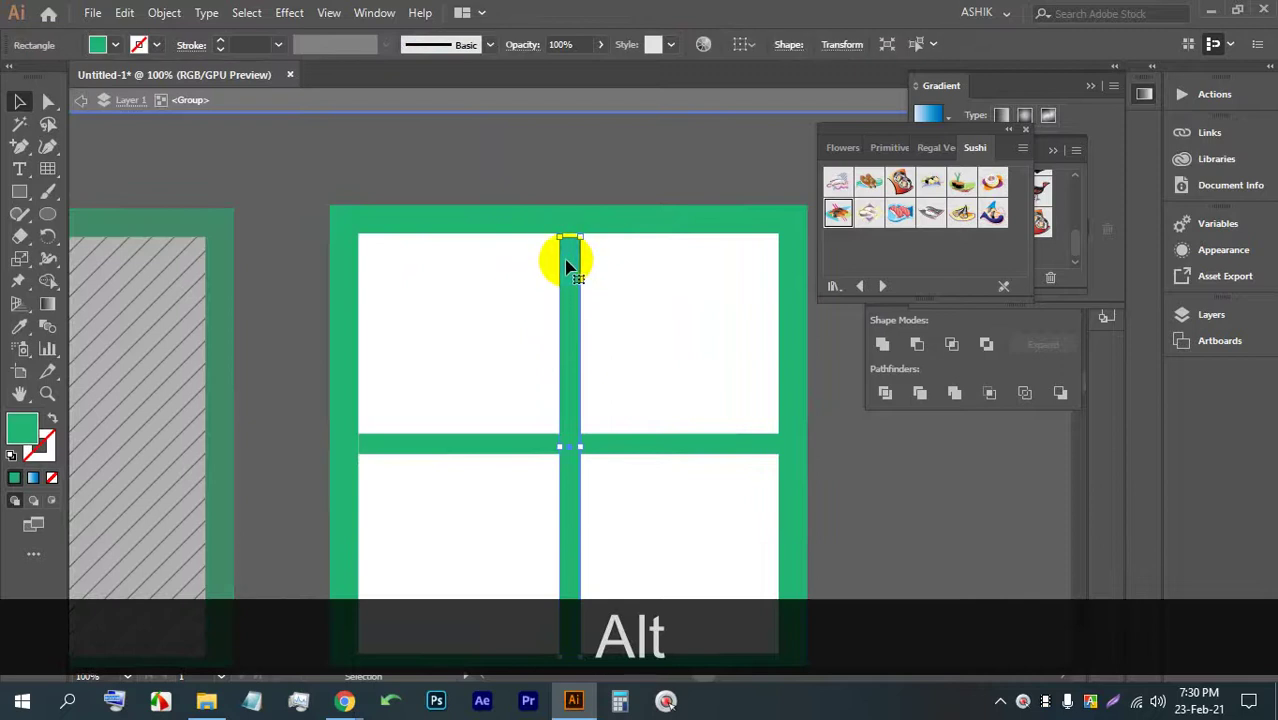
scroll(566, 265, "down", 1)
key("Up")
key("Up")
key("Up")
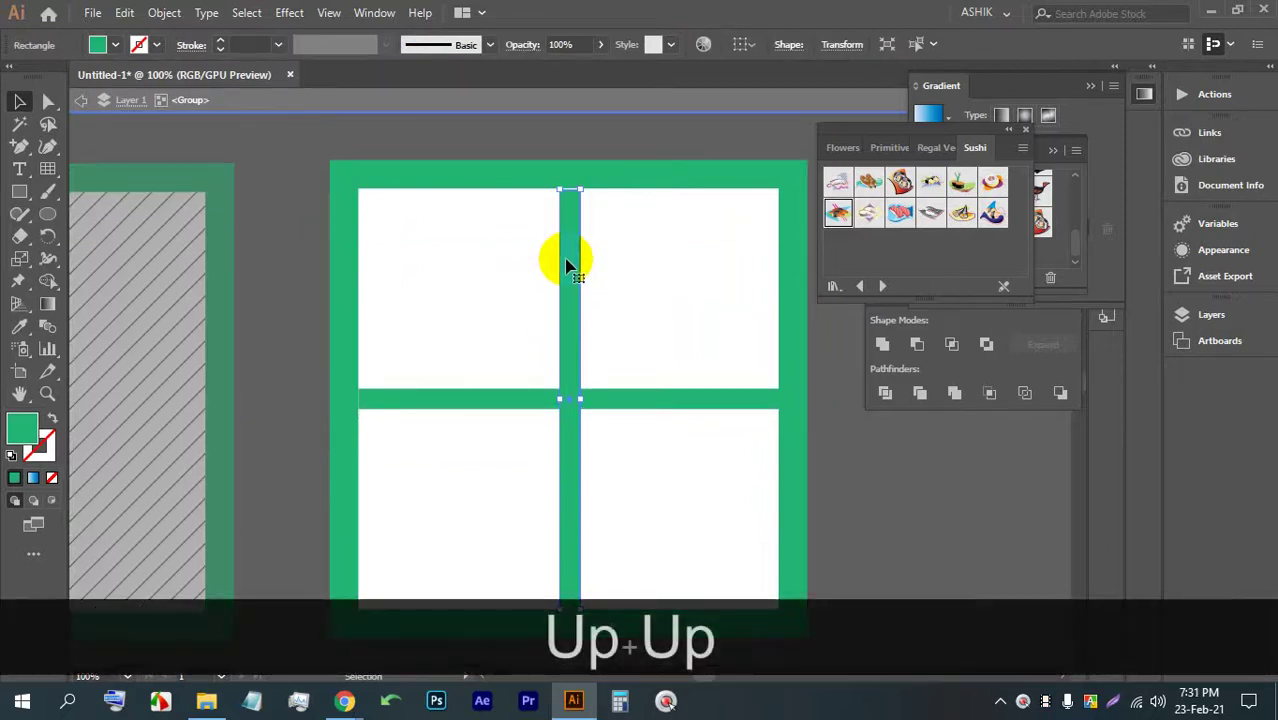
scroll(577, 245, "down", 1)
left_click(795, 387)
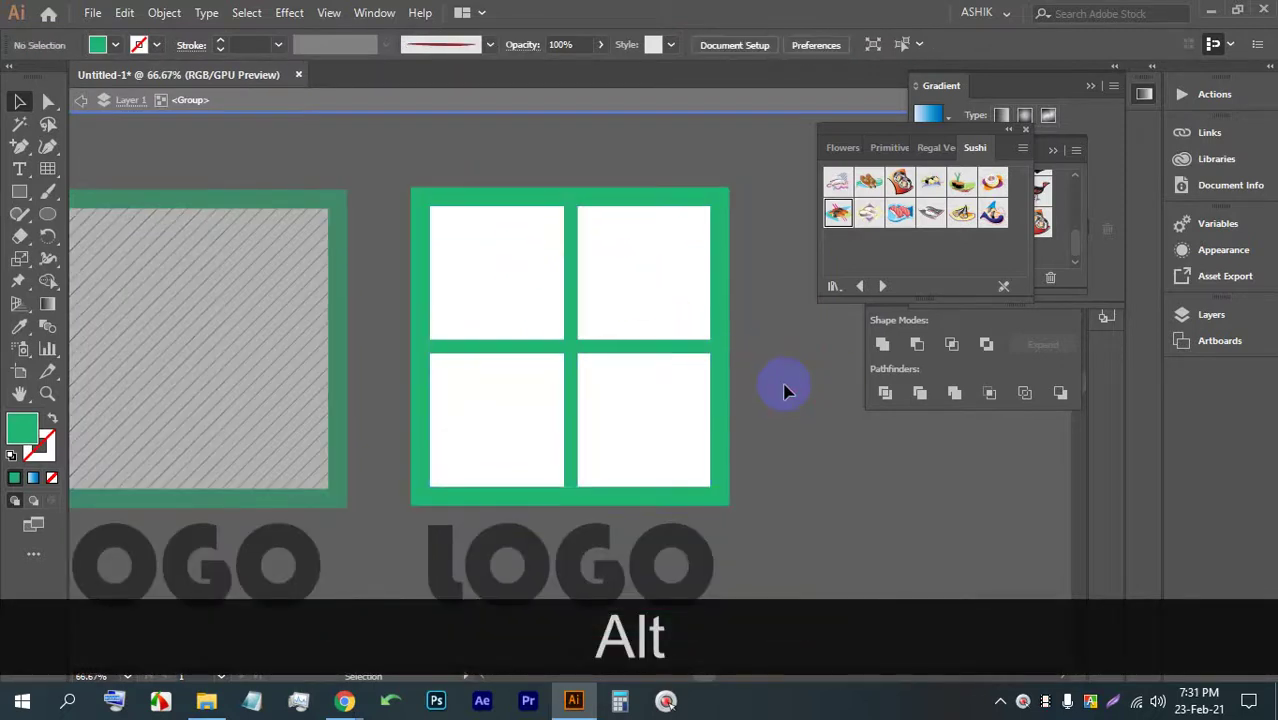
scroll(690, 310, "down", 1)
left_click_drag(693, 308, 618, 300)
scroll(725, 337, "down", 1)
double_click(710, 337)
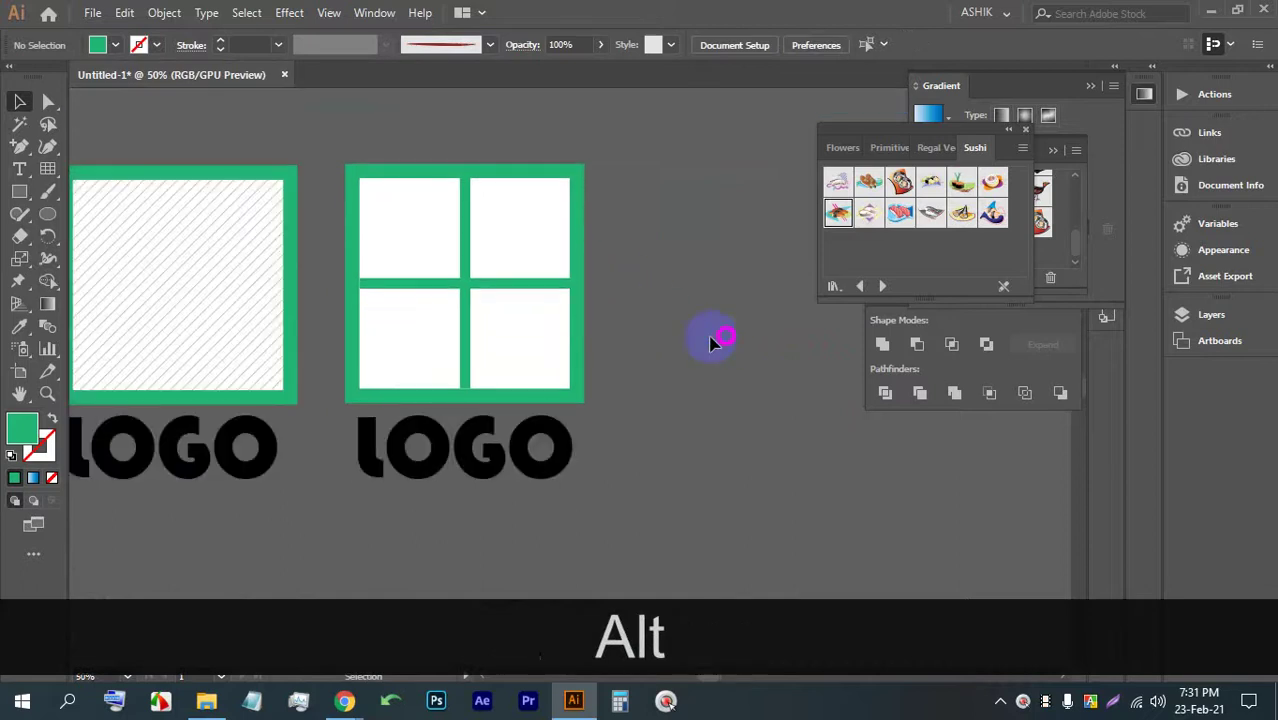
- Duplicate the striped square with its LOGO text beyond the four-pane square and delete the copy's diagonal line pattern
scroll(685, 357, "down", 1)
left_click_drag(685, 357, 617, 350)
left_click(217, 293)
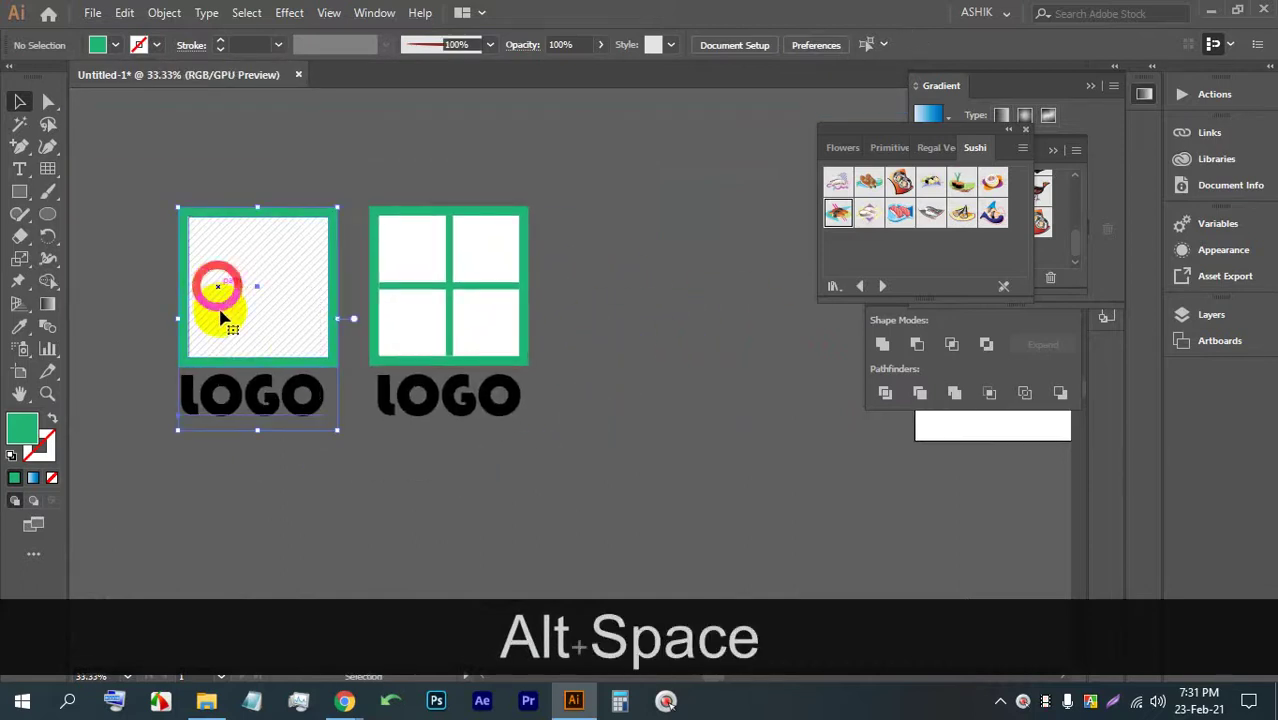
left_click_drag(228, 330, 614, 333)
scroll(640, 320, "up", 1)
left_click(793, 354)
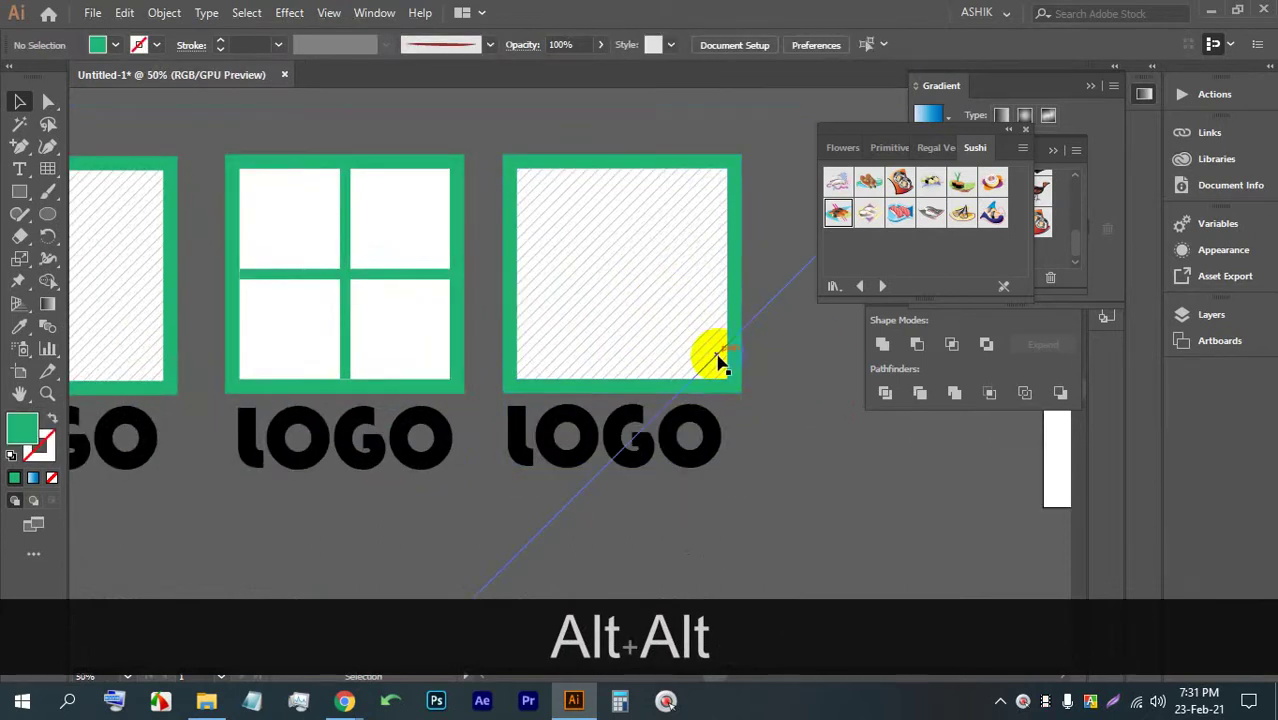
left_click(718, 362)
key("BackSpace")
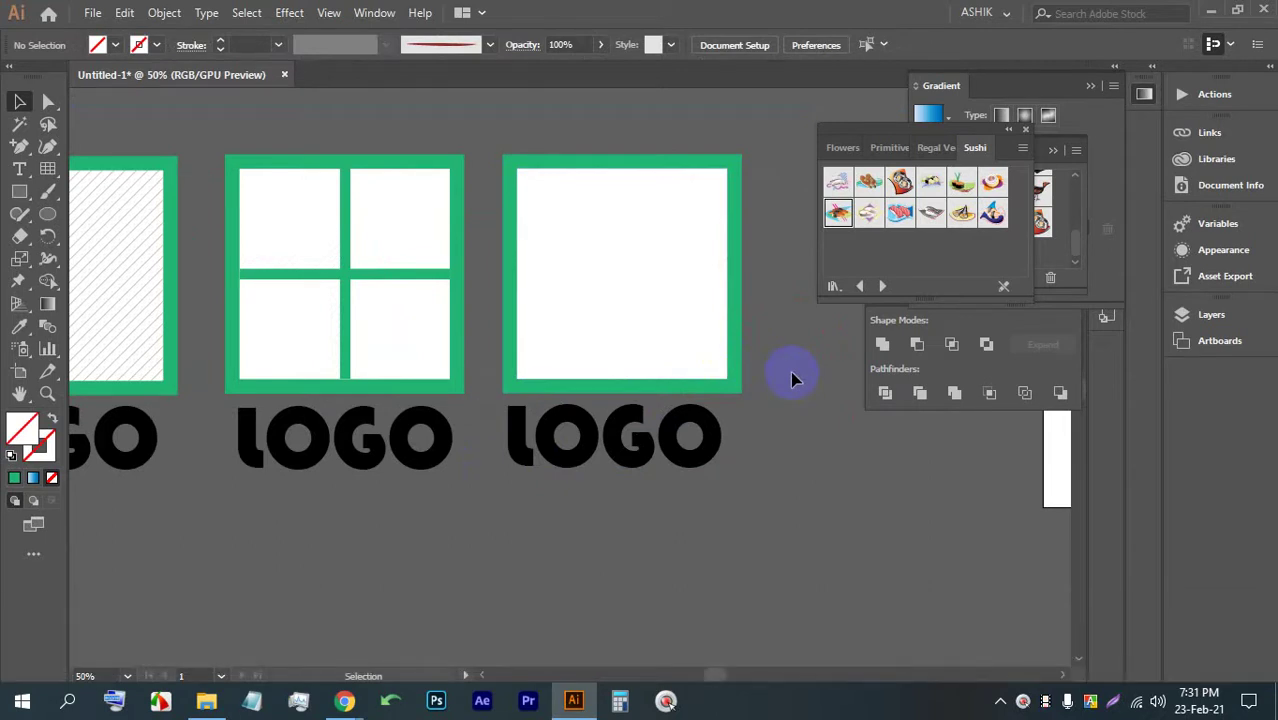
- Delete the empty green-framed square copy together with its LOGO text
scroll(692, 284, "up", 1)
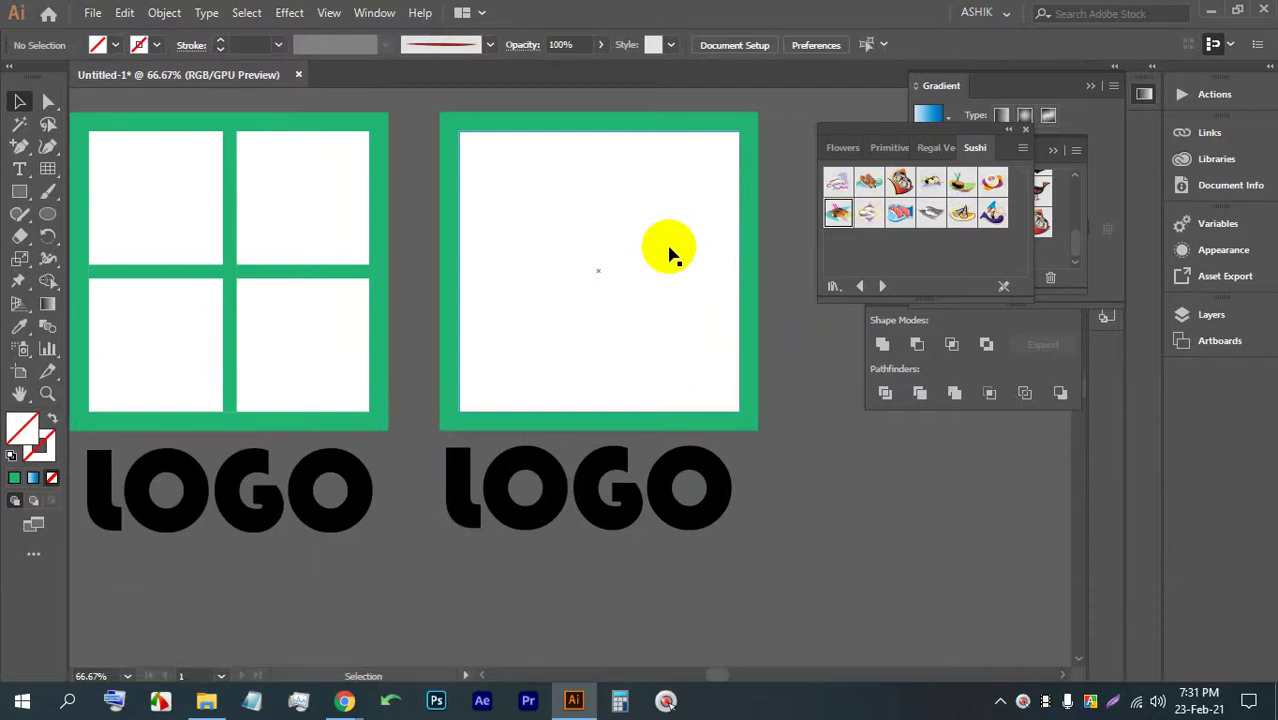
left_click(620, 209)
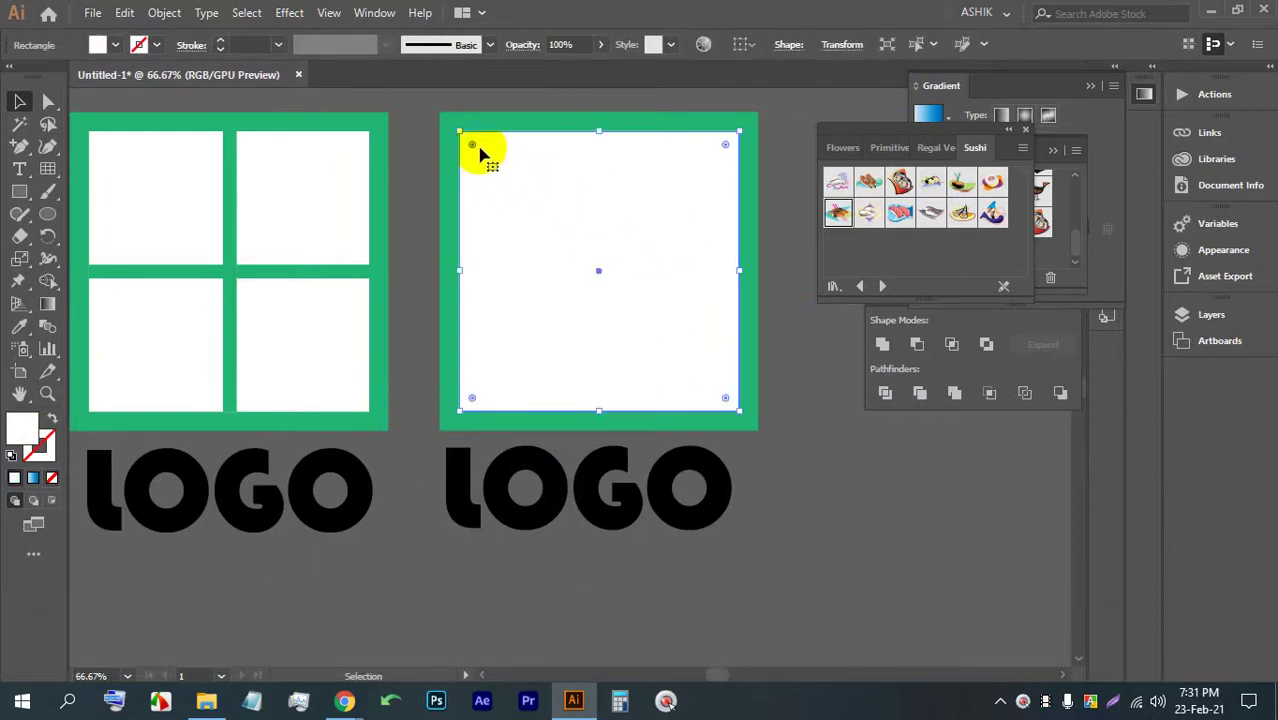
scroll(608, 148, "up", 1)
scroll(686, 206, "down", 2)
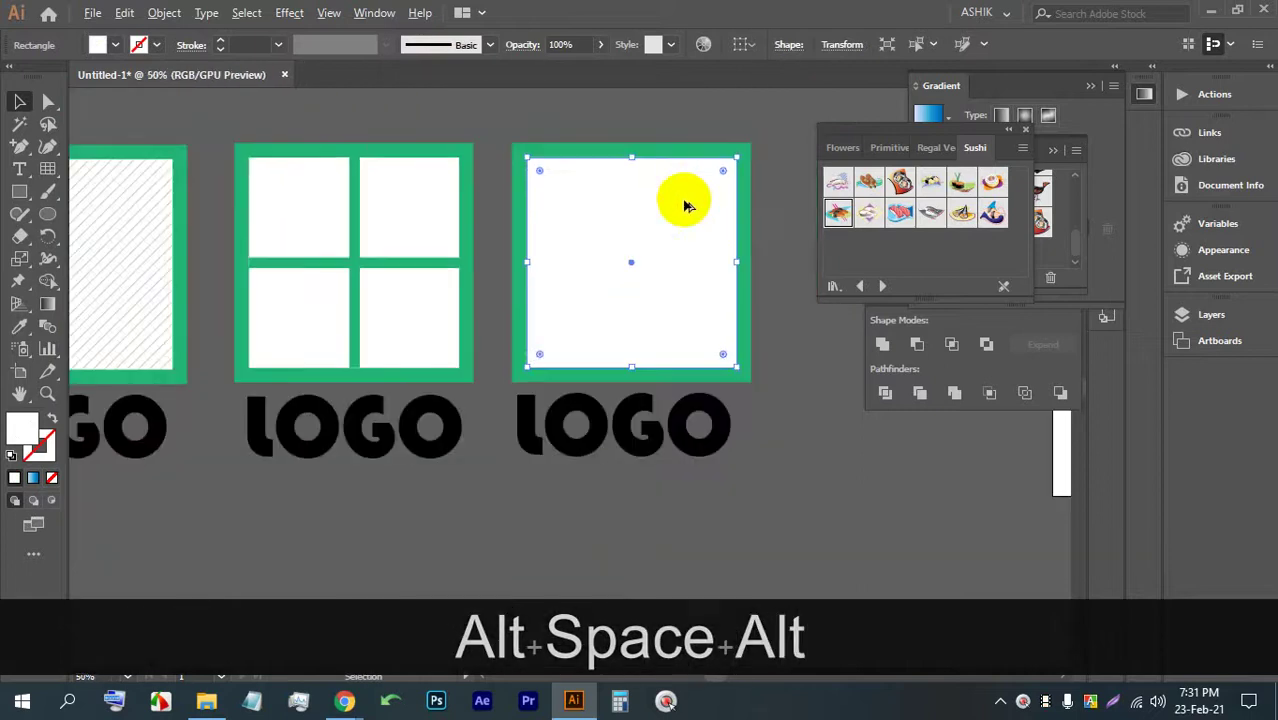
key("space")
left_click_drag(653, 260, 585, 242)
left_click(739, 305)
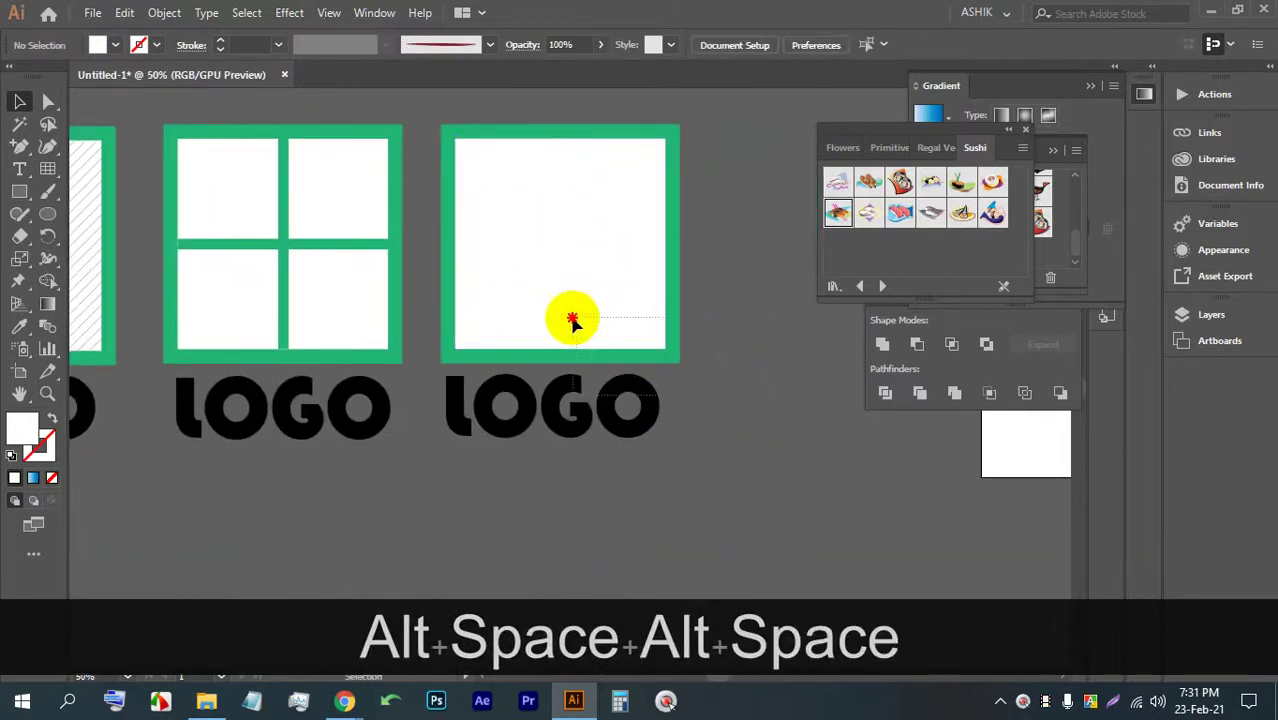
left_click(605, 302)
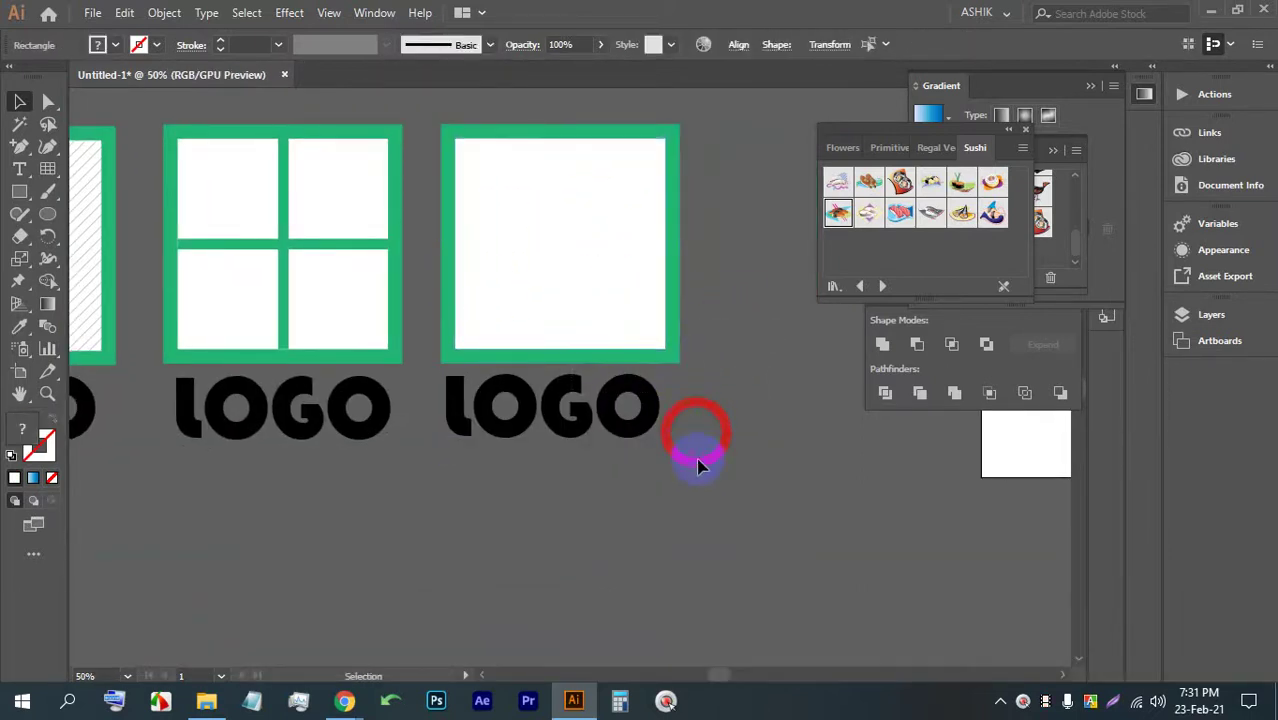
key("BackSpace")
- Duplicate the four-pane square and its LOGO text alongside the original
left_click(294, 271)
key("alt")
left_click_drag(294, 271, 616, 313)
- Ungroup the copied four-pane square
right_click(642, 277)
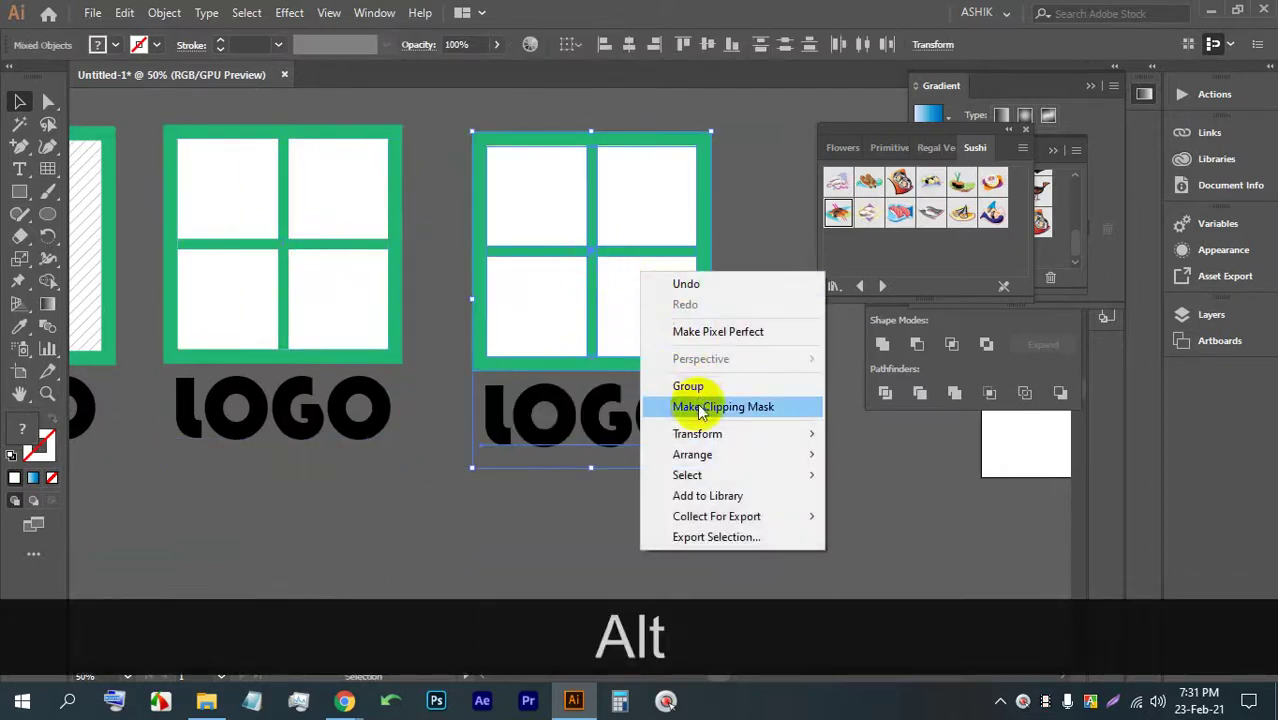
left_click(663, 228)
right_click(663, 228)
left_click(716, 377)
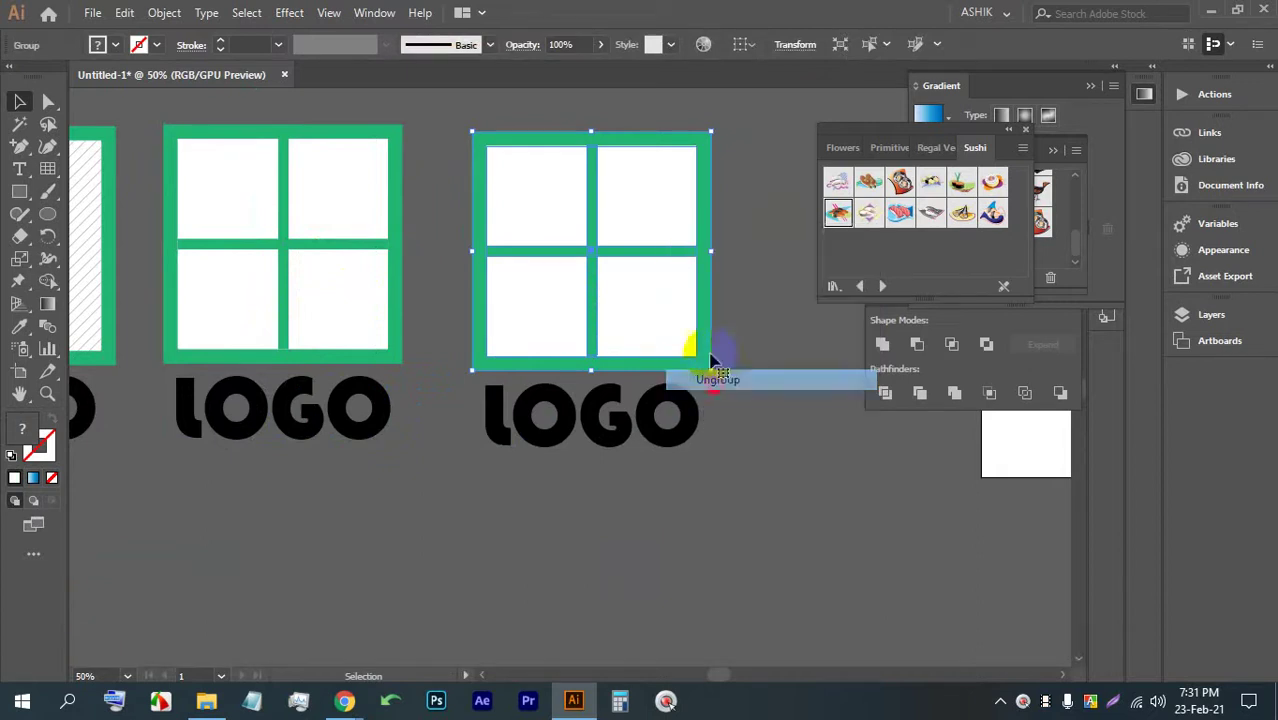
- Extend the lower end of the copied vertical bar to close the gap with the green frame
left_click(737, 206)
scroll(597, 333, "up", 3)
left_click_drag(597, 333, 536, 134)
scroll(590, 408, "up", 2)
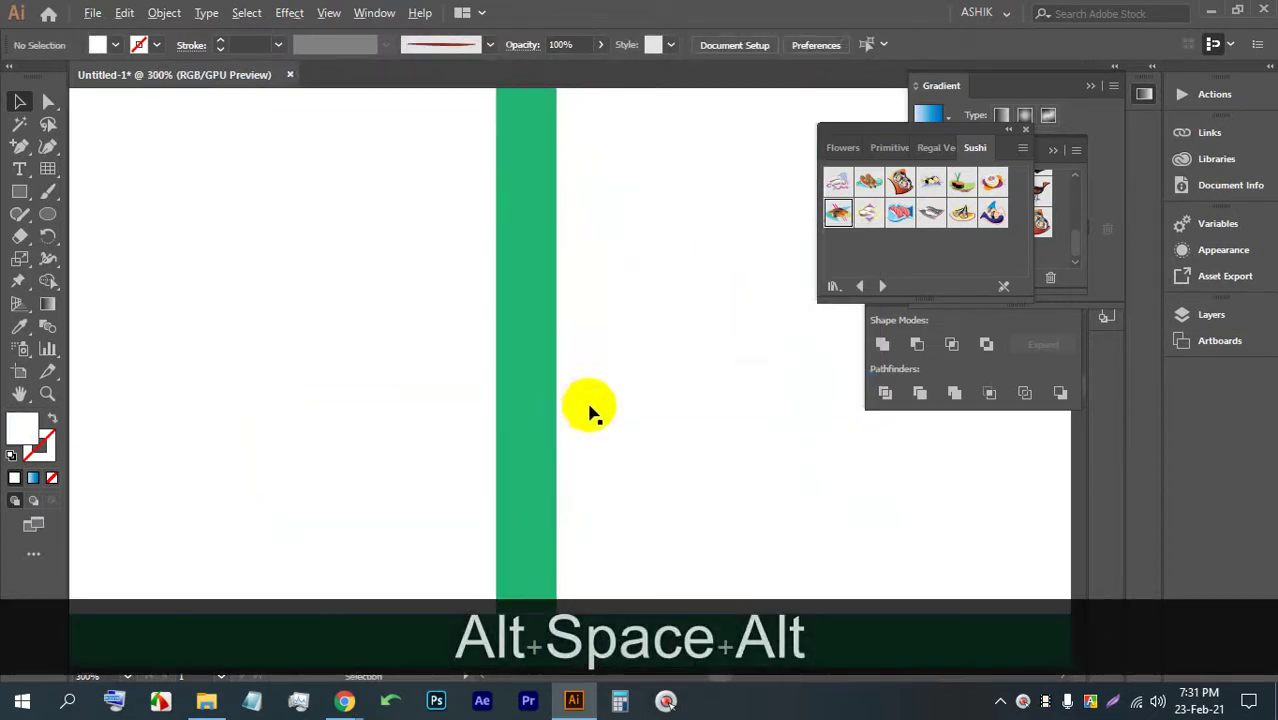
scroll(510, 405, "down", 3)
scroll(510, 405, "up", 3)
left_click(530, 410)
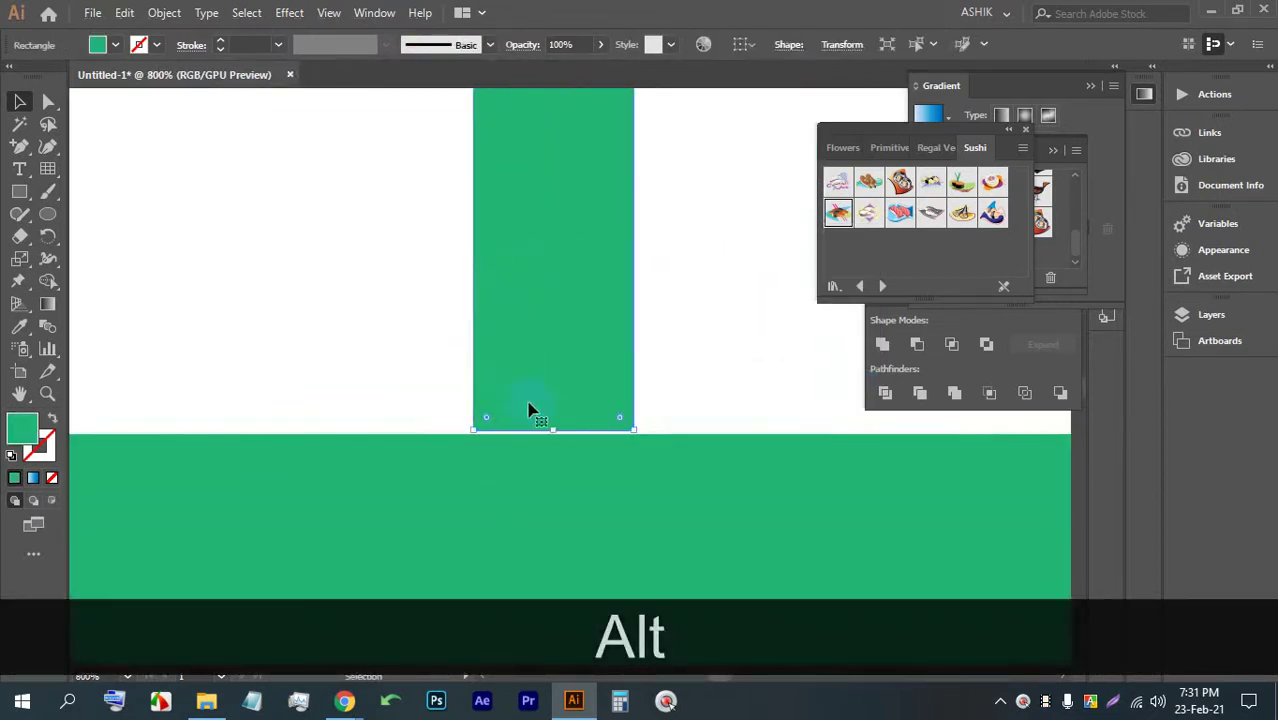
left_click_drag(551, 441, 551, 436)
scroll(505, 420, "down", 5)
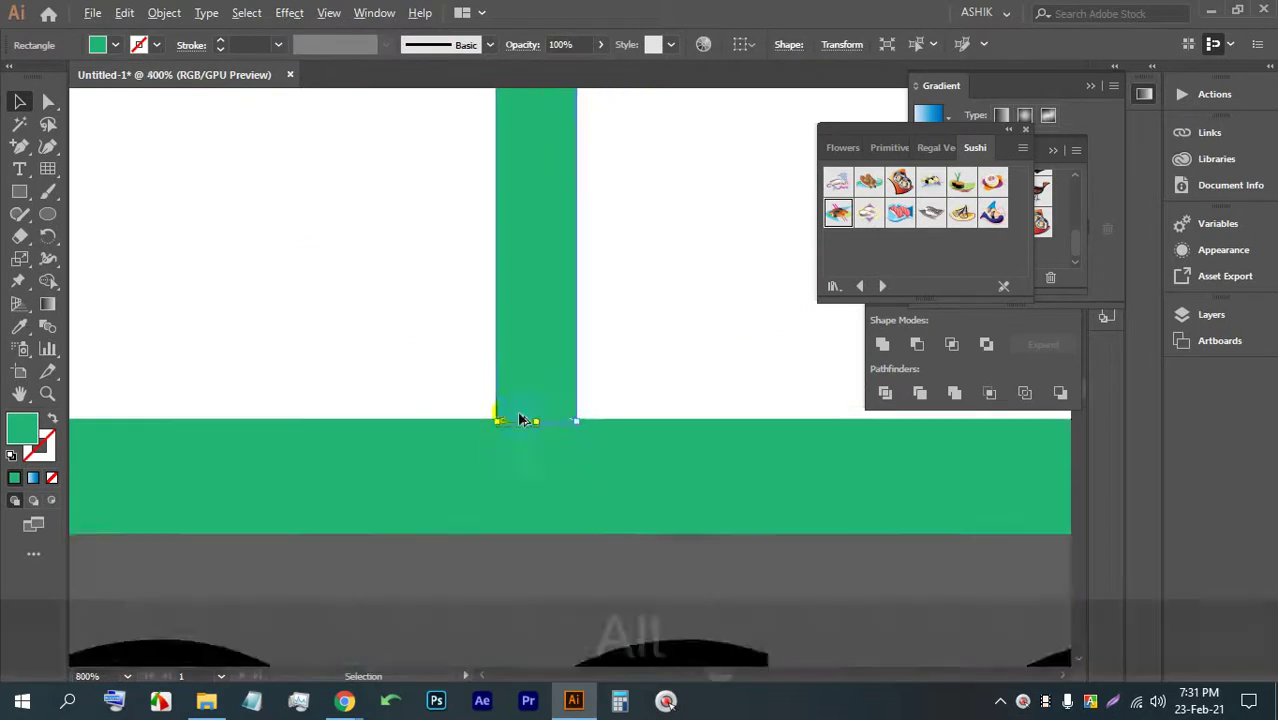
scroll(502, 362, "up", 3)
scroll(508, 380, "down", 1)
scroll(512, 377, "down", 2)
left_click(713, 271)
- Divide the copied four-pane square into separate pieces with Pathfinder and ungroup them
left_click_drag(540, 373, 385, 234)
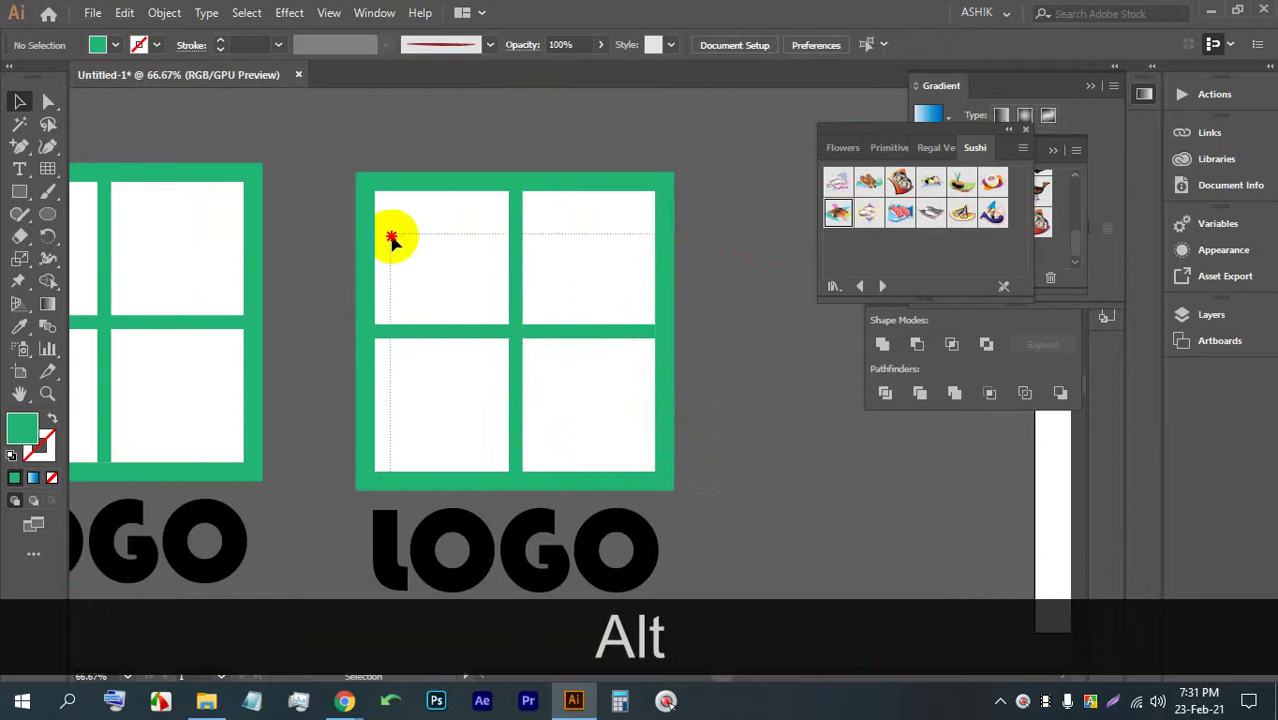
left_click(585, 334)
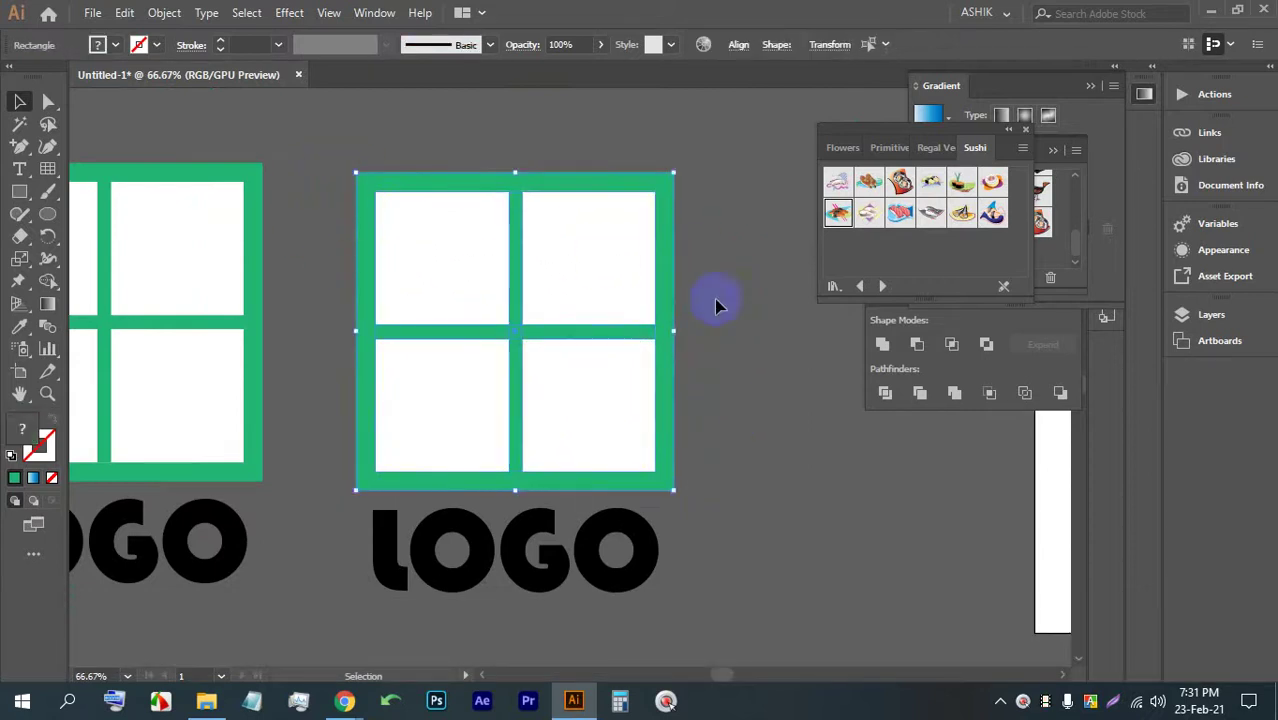
left_click(886, 393)
right_click(606, 219)
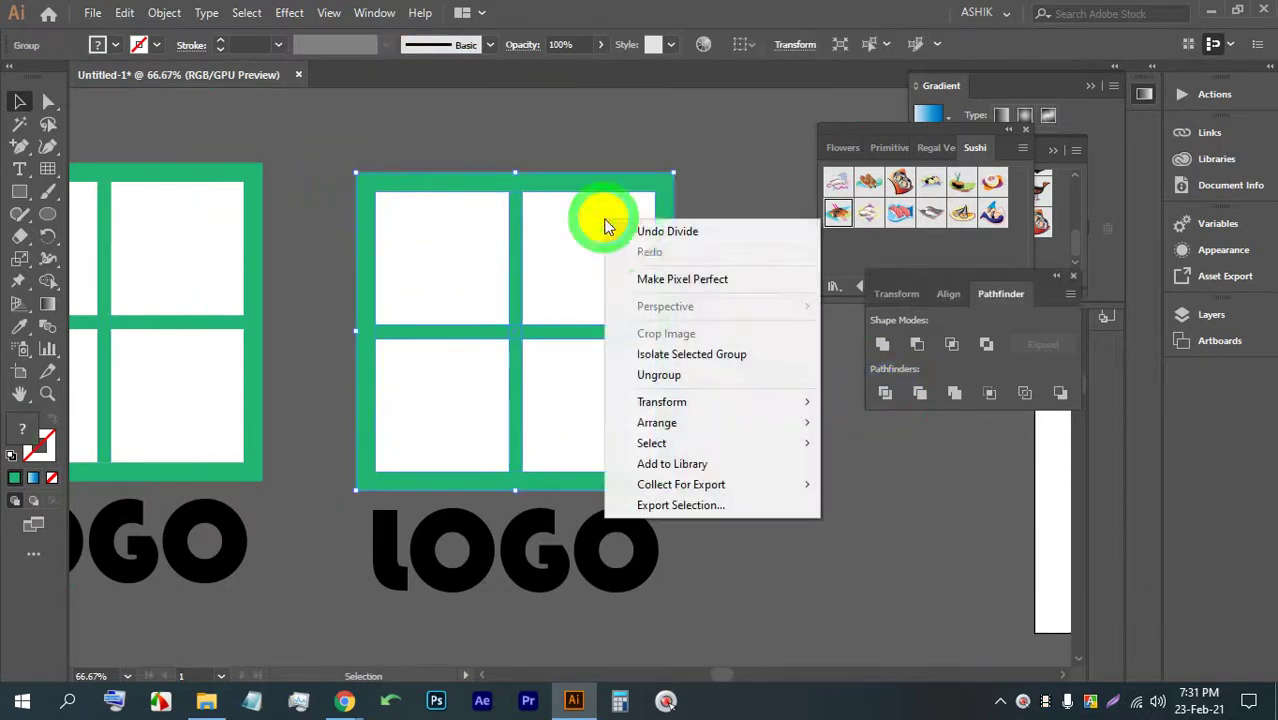
left_click(659, 375)
left_click(739, 262)
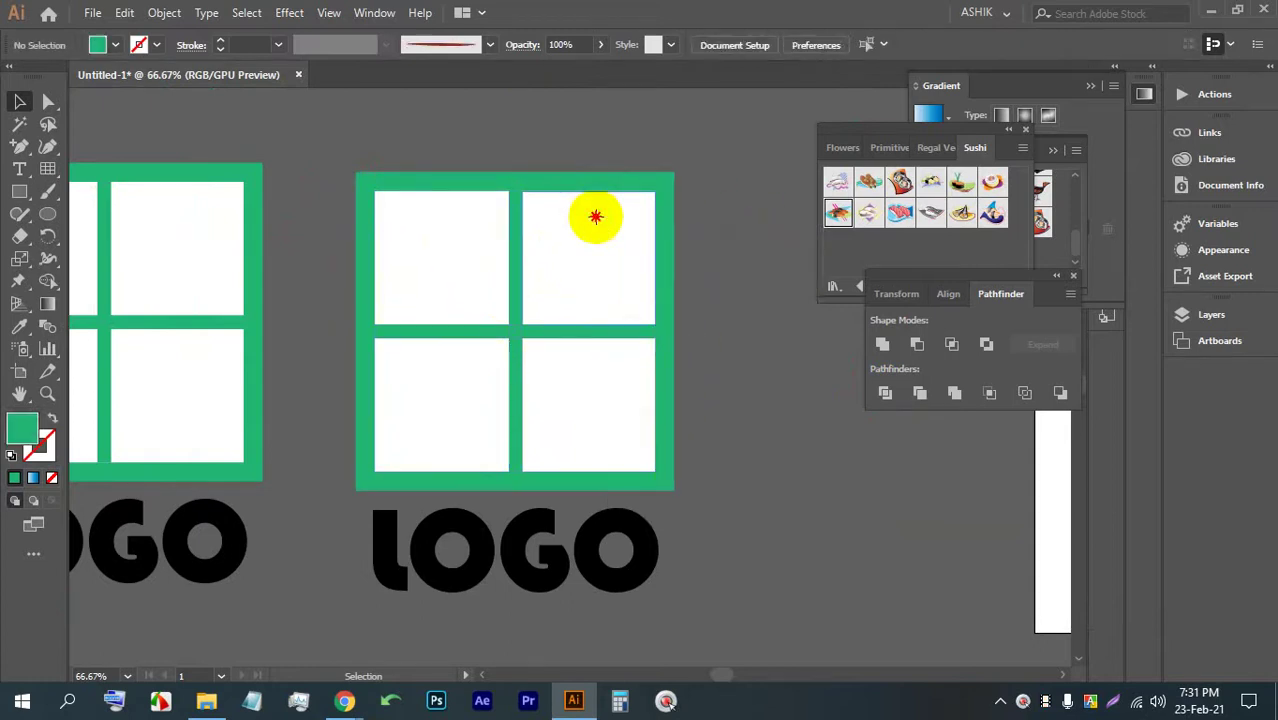
- Round the corners of the four white panes by about 27 px
left_click(543, 228)
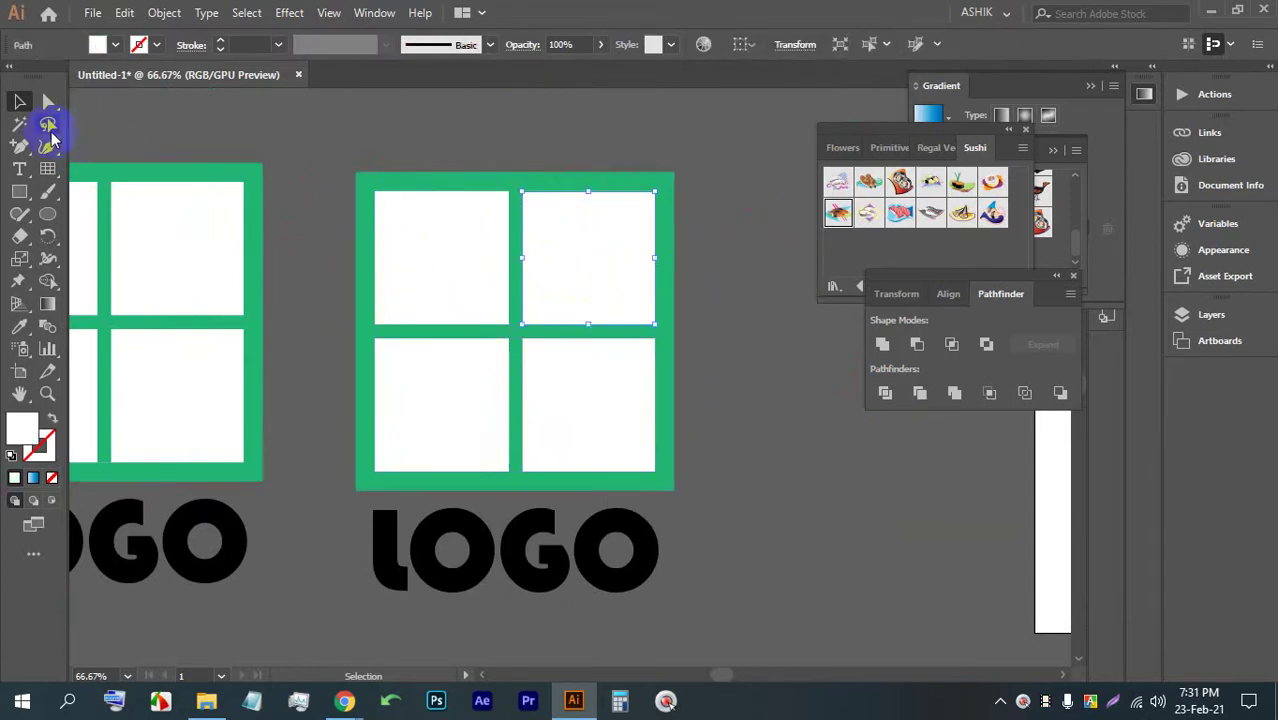
left_click(48, 102)
left_click(530, 237)
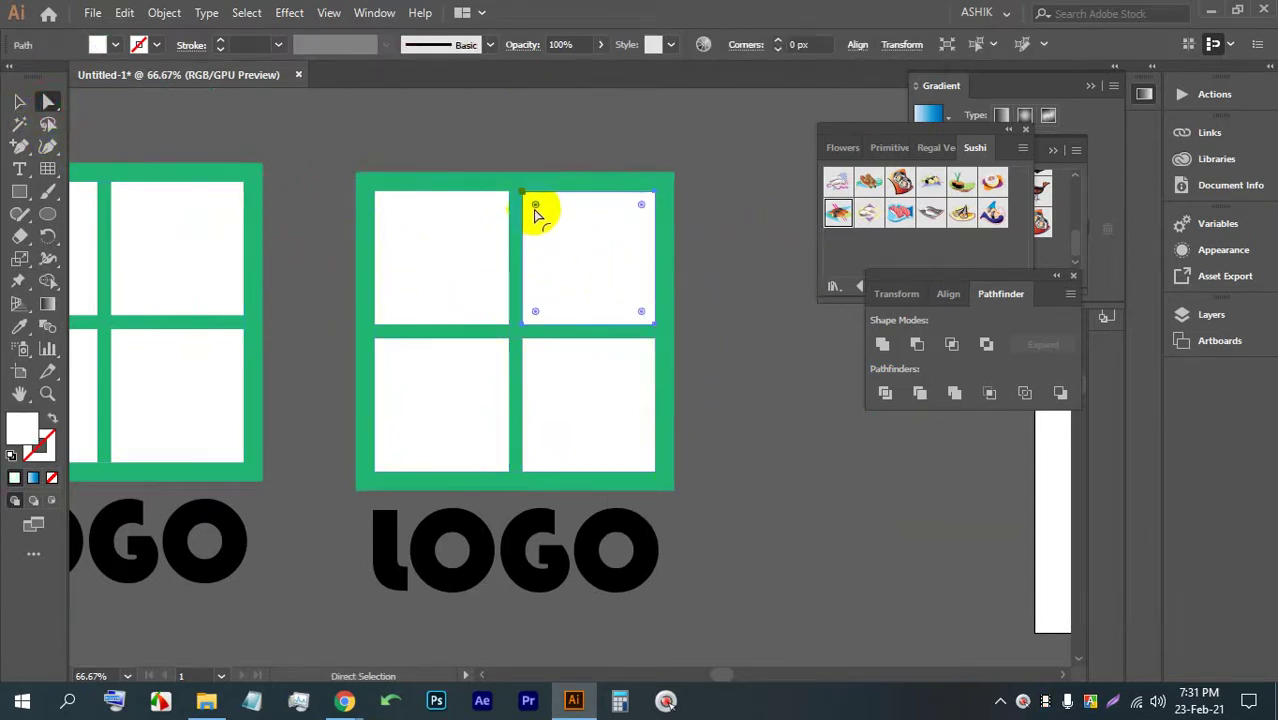
left_click(450, 205, "shift")
left_click(471, 383, "shift")
left_click(571, 380, "shift")
left_click_drag(537, 205, 543, 222)
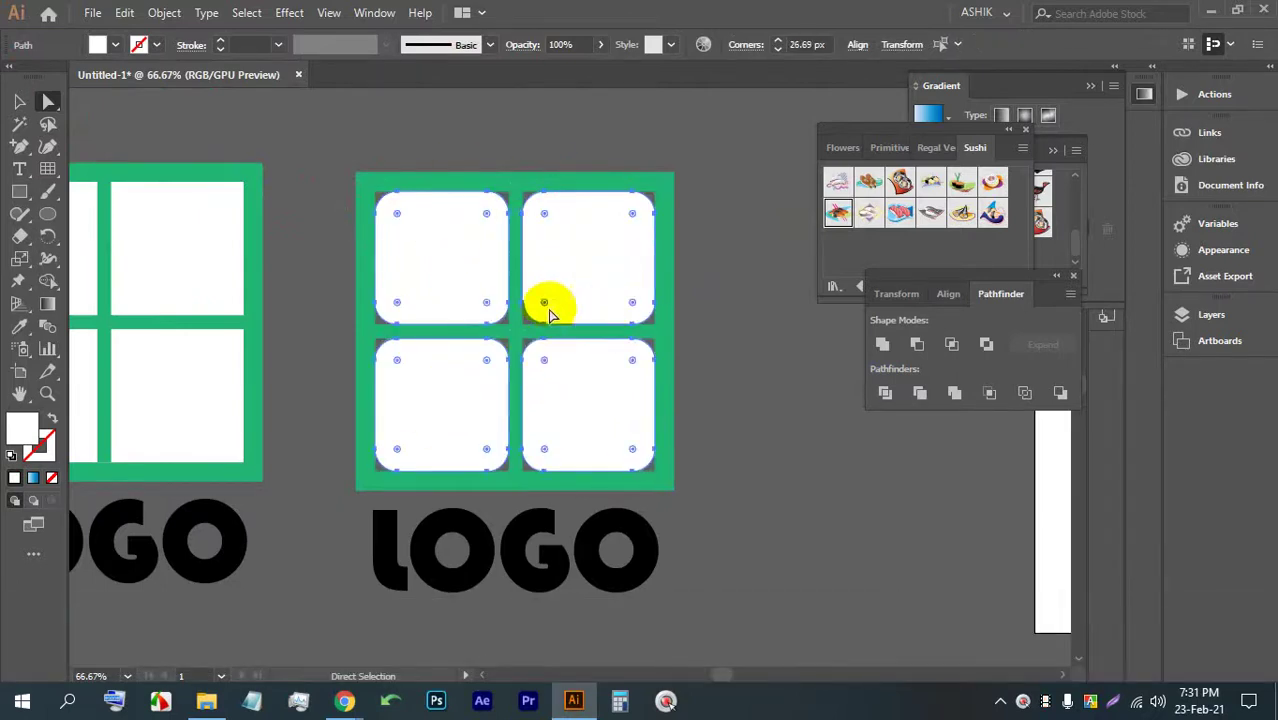
left_click(712, 350)
- Undo the corner rounding of the four white panes
scroll(673, 320, "down", 2)
scroll(650, 309, "up", 2)
key("ctrl+alt+z")
key("a")
left_click(745, 322)
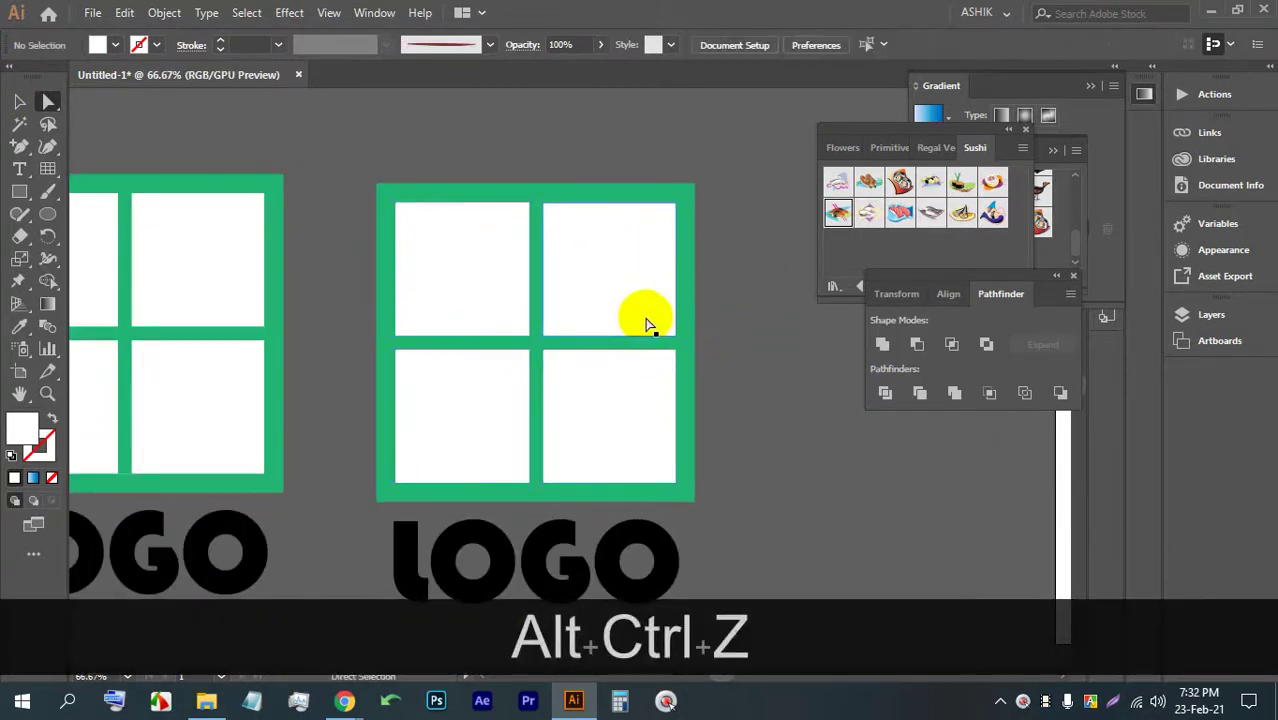
left_click(653, 295)
left_click(610, 400, "shift")
left_click(455, 388, "shift")
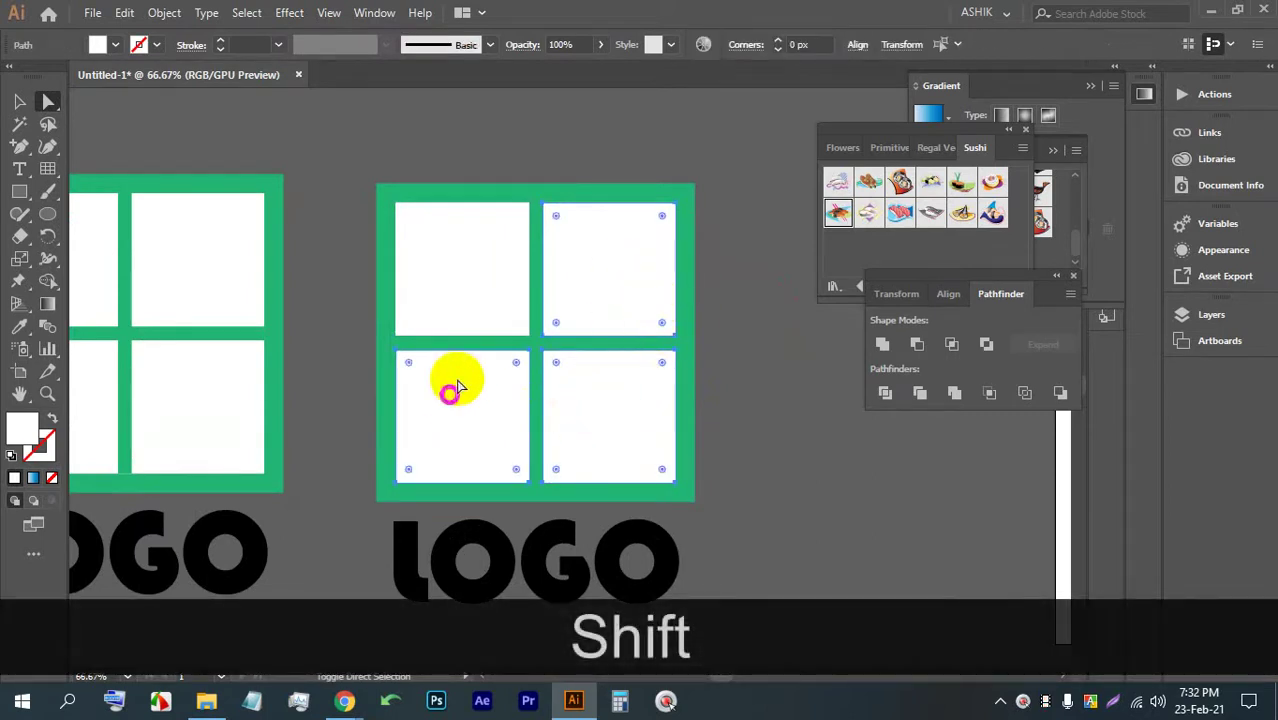
left_click(490, 285, "shift")
key("ctrl")
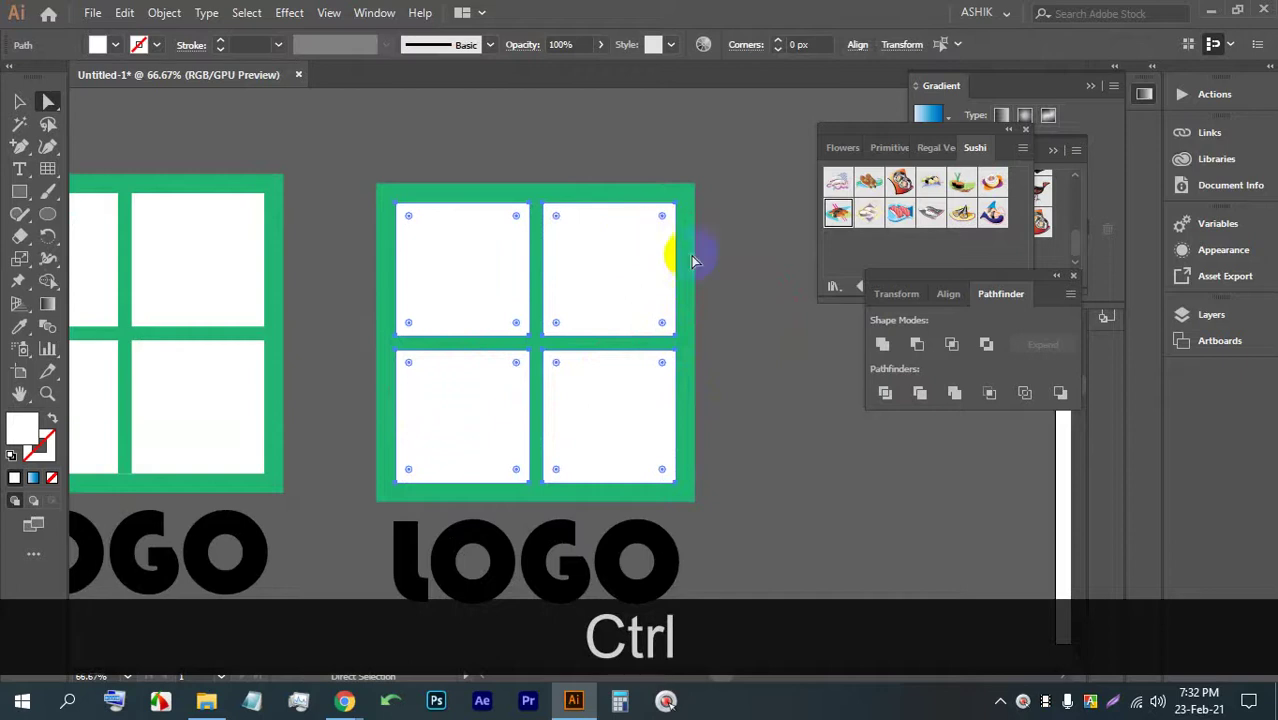
key("space")
left_click_drag(747, 299, 690, 270)
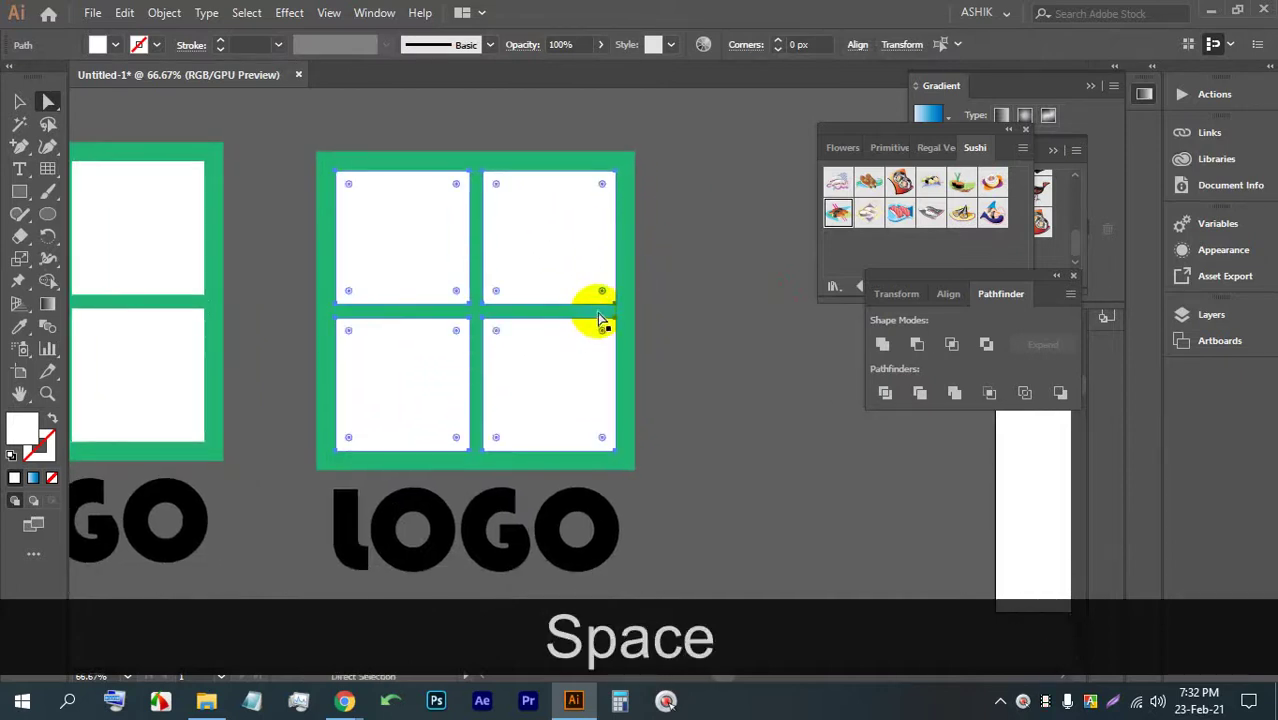
left_click(686, 291)
left_click(624, 289)
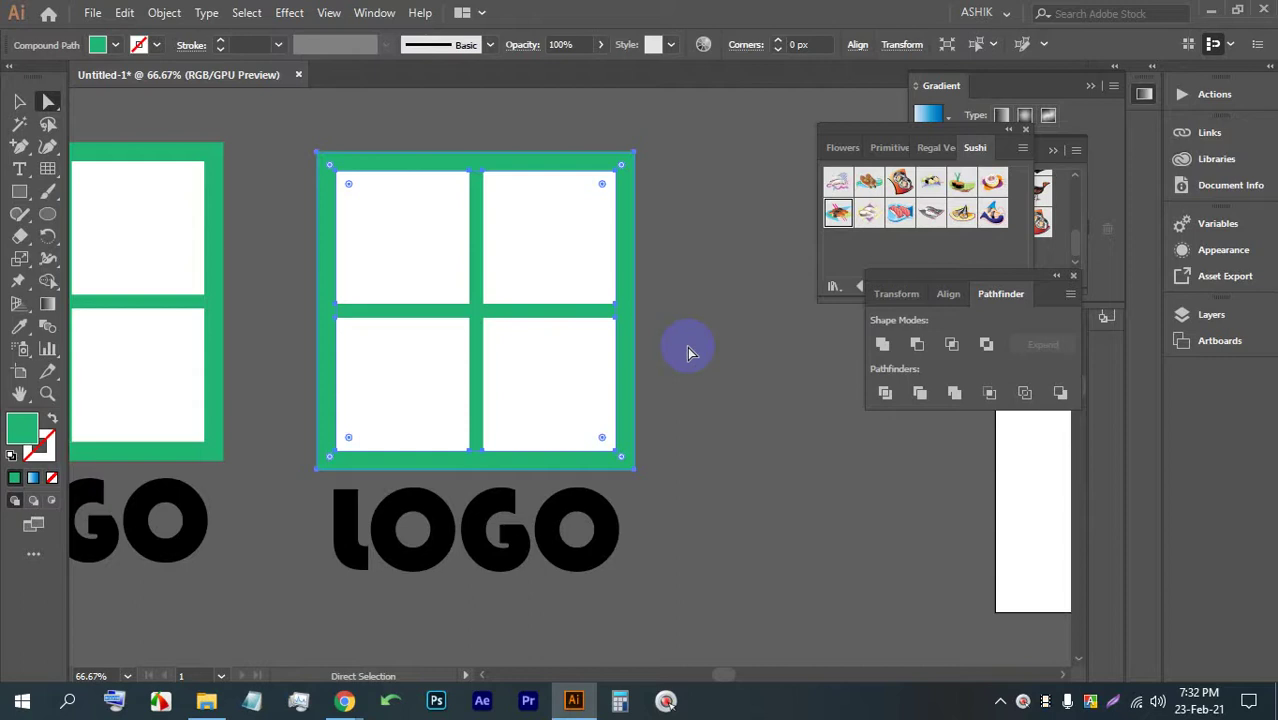
- Undo the ungrouping and the division of the copied four-pane square
key("space")
key("ctrl+z")
key("ctrl+z")
left_click(733, 242)
right_click(599, 280)
left_click(678, 182)
left_click_drag(562, 256, 650, 300)
key("ctrl+z")
- Divide only the inner white square and its two crossing bars with Pathfinder, excluding the green frame, and ungroup the pieces
left_click(571, 251)
left_click(471, 314, "shift")
left_click(474, 280, "shift")
left_click(522, 234, "shift")
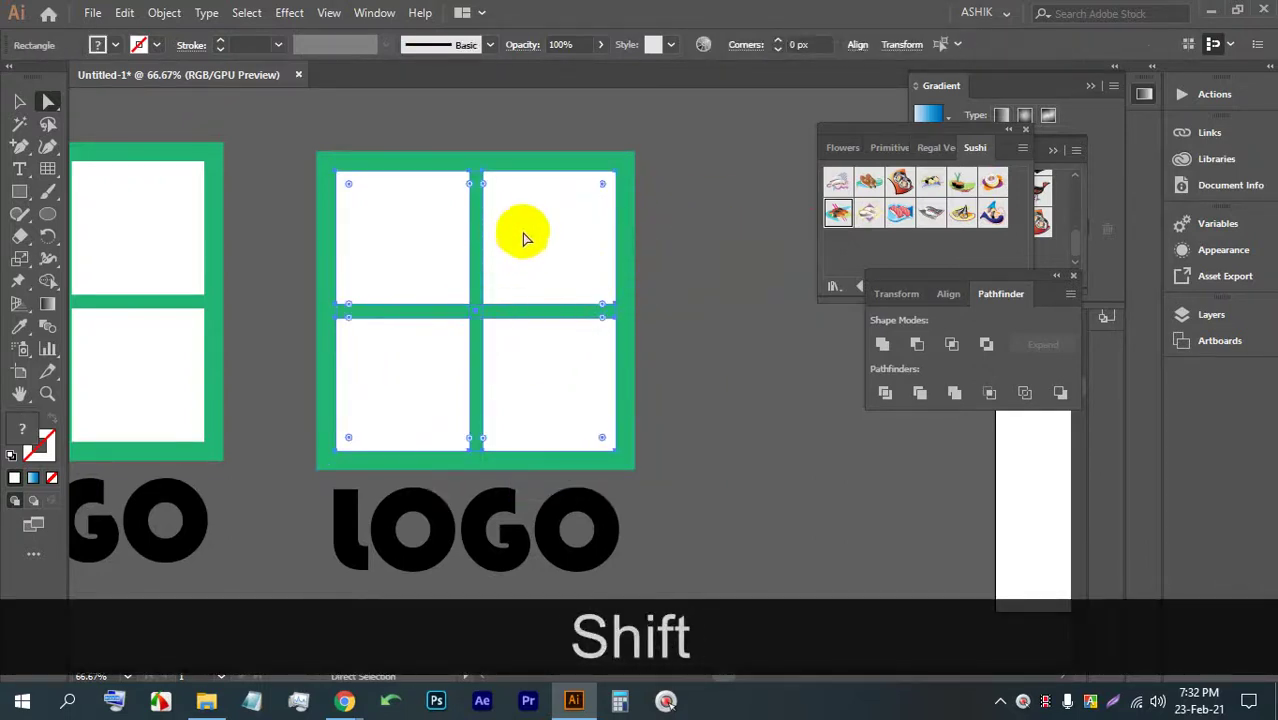
left_click(885, 396)
right_click(534, 204)
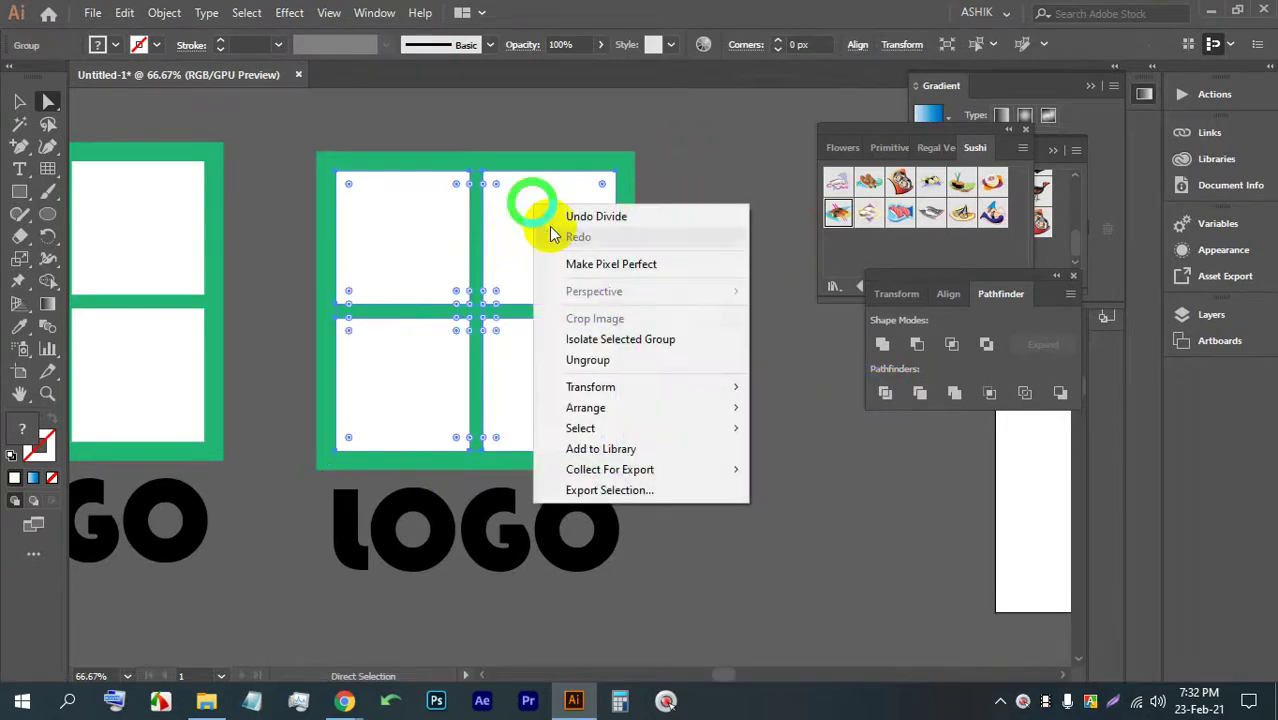
left_click(583, 362)
- Round the corners of all the divided panes and bar pieces by about 8 px
left_click_drag(496, 185, 497, 189)
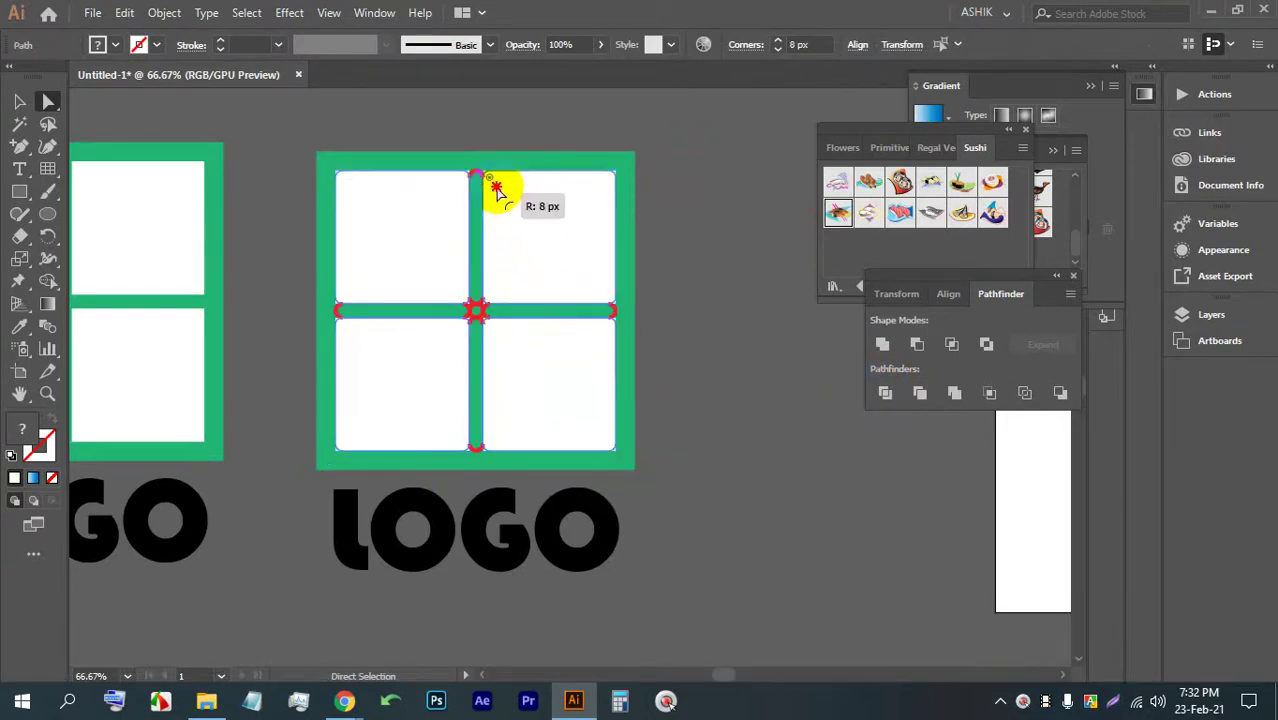
left_click(679, 208)
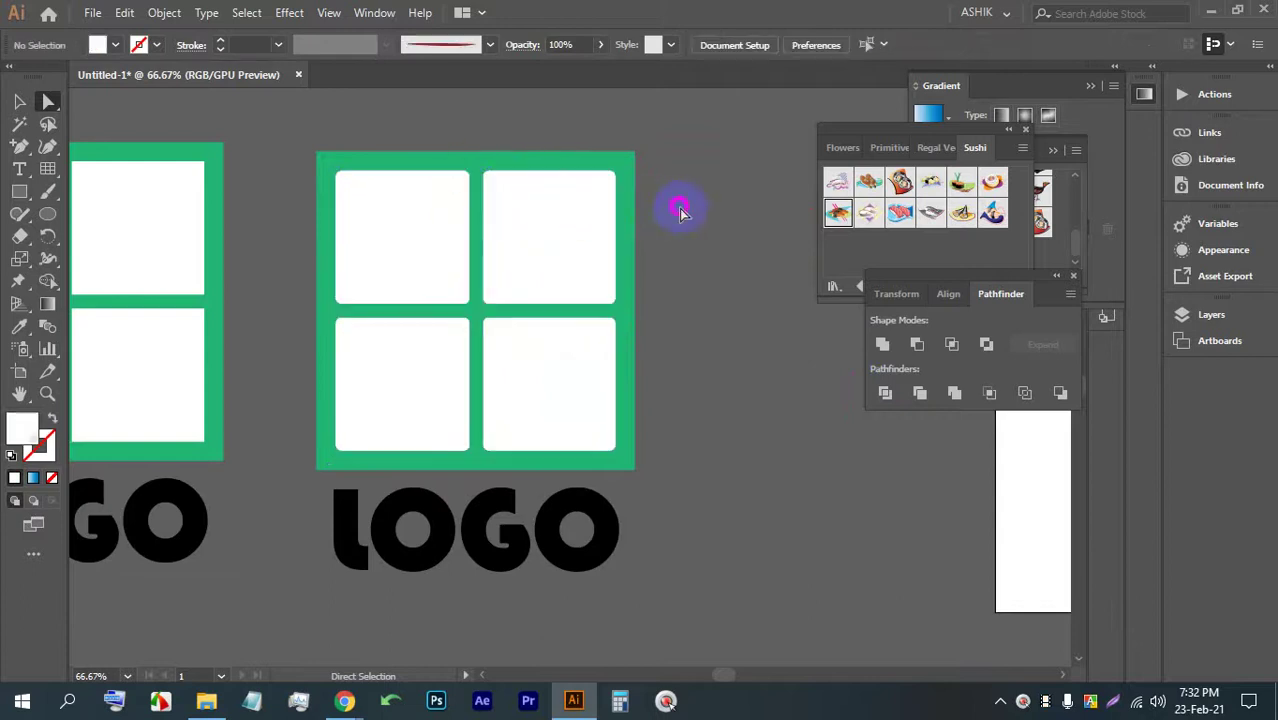
scroll(465, 212, "down", 2, "alt")
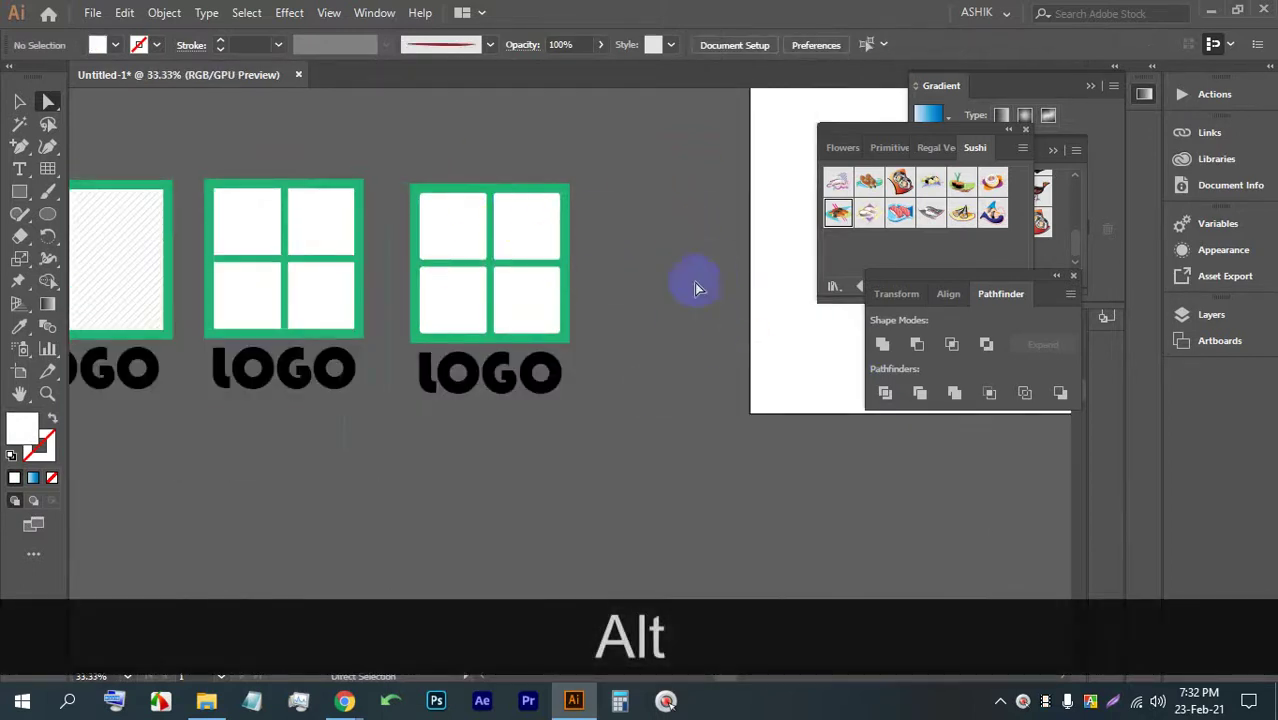
- Examine the rounded pane corners up close and compare the window with the neighbouring logo variations
scroll(628, 223, "up", 2, "alt")
scroll(365, 185, "up", 2, "alt")
key("space")
left_click_drag(613, 294, 533, 253)
scroll(533, 253, "down", 1, "alt")
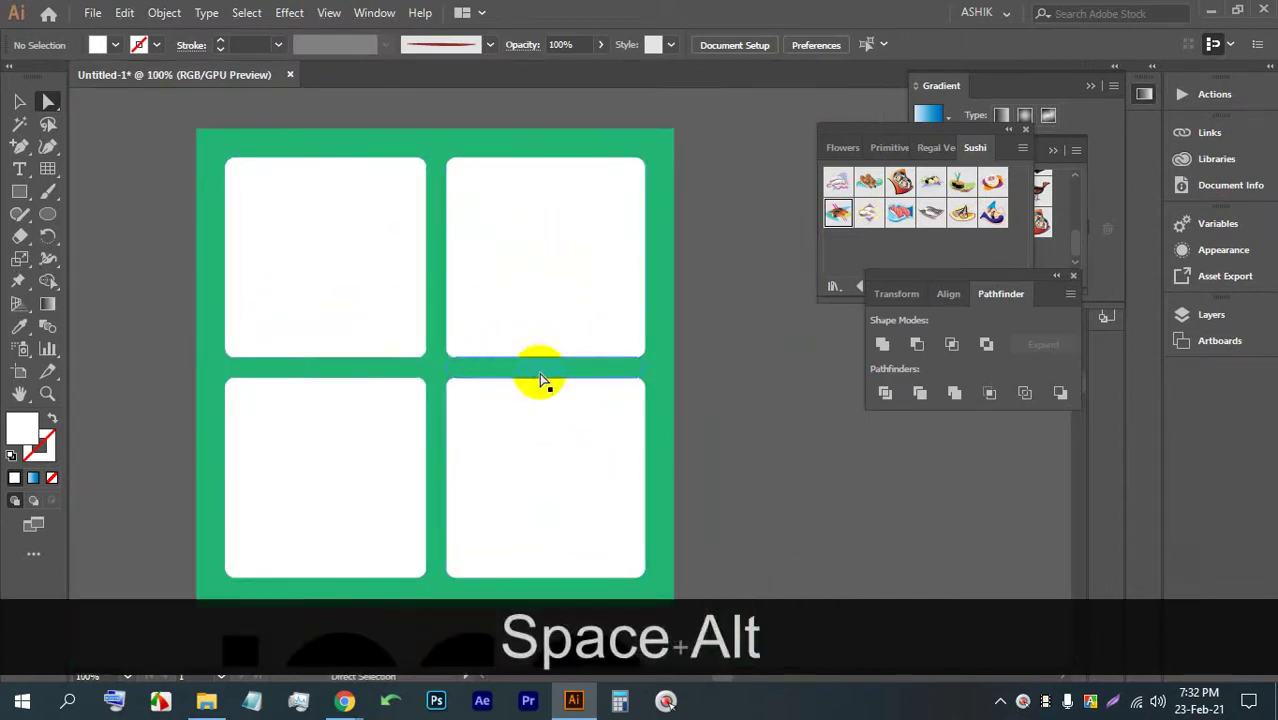
key("space")
left_click_drag(513, 400, 385, 354)
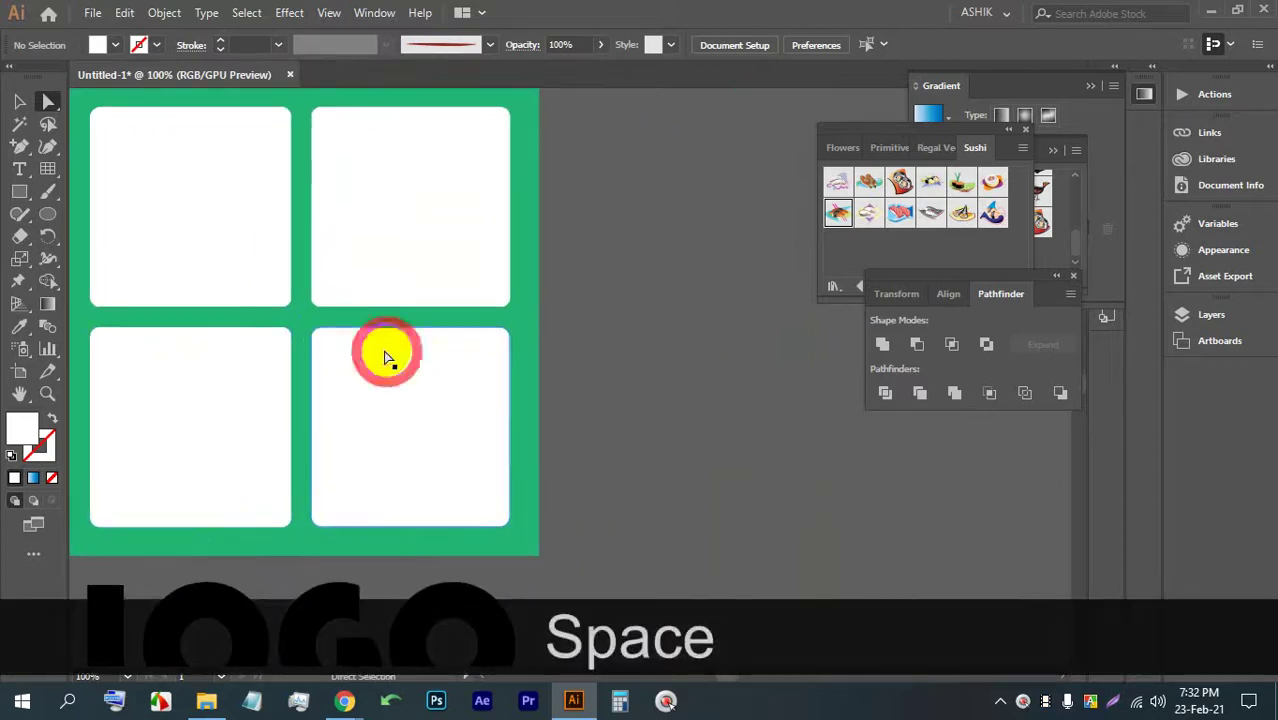
scroll(479, 397, "down", 2, "alt")
left_click_drag(479, 397, 403, 386)
scroll(403, 386, "down", 1, "alt")
left_click_drag(390, 272, 455, 278)
- Duplicate the rounded-pane window logo and its LOGO text directly below the original
left_click_drag(694, 342, 585, 134)
scroll(639, 163, "down", 2)
left_click_drag(657, 211, 662, 400)
key("ctrl+alt+z")
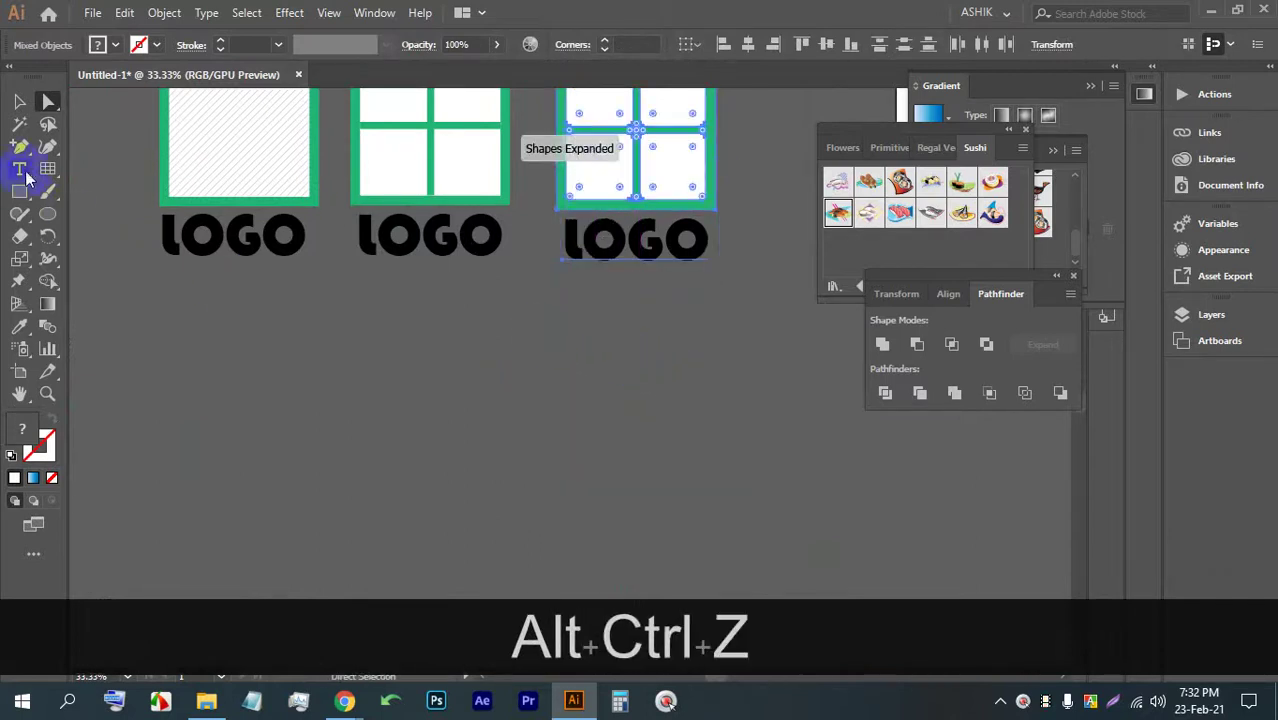
left_click(19, 101)
left_click_drag(629, 146, 633, 417)
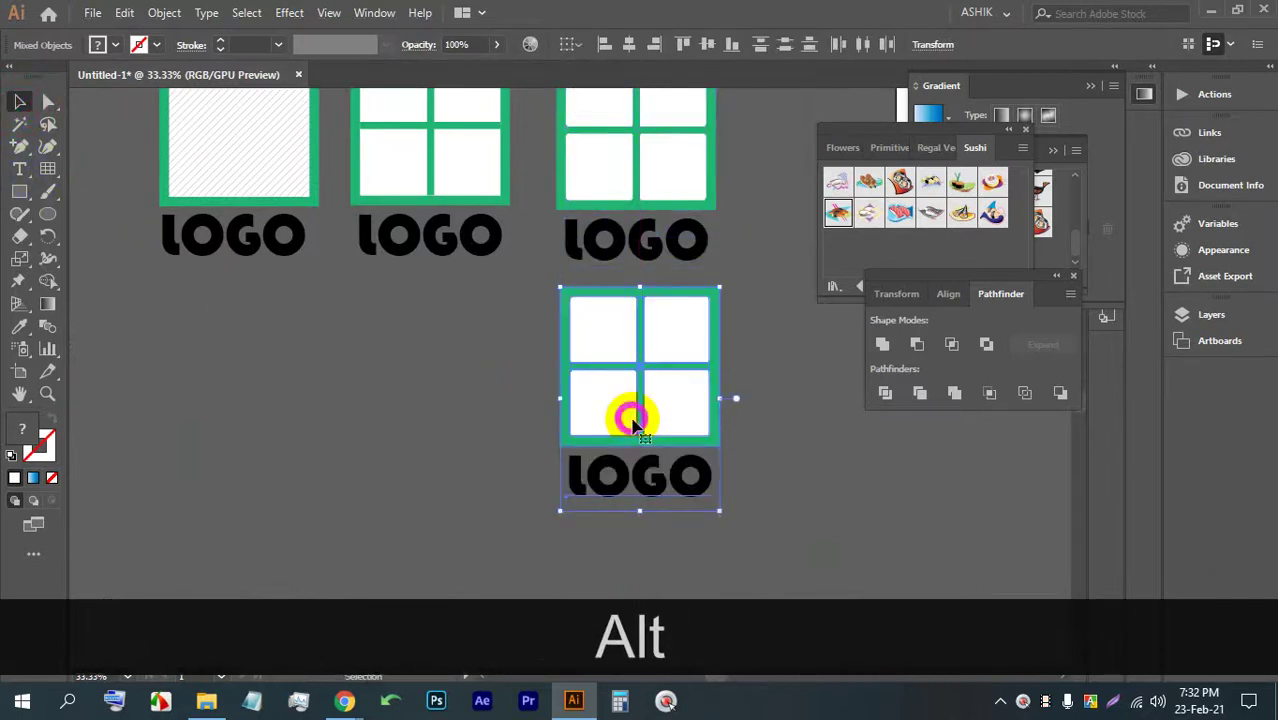
- Round the four white panes of the lower copy into full circles with a corner radius of about 80 px
scroll(633, 417, "up", 2, "alt")
left_click_drag(748, 428, 512, 405)
left_click(48, 101)
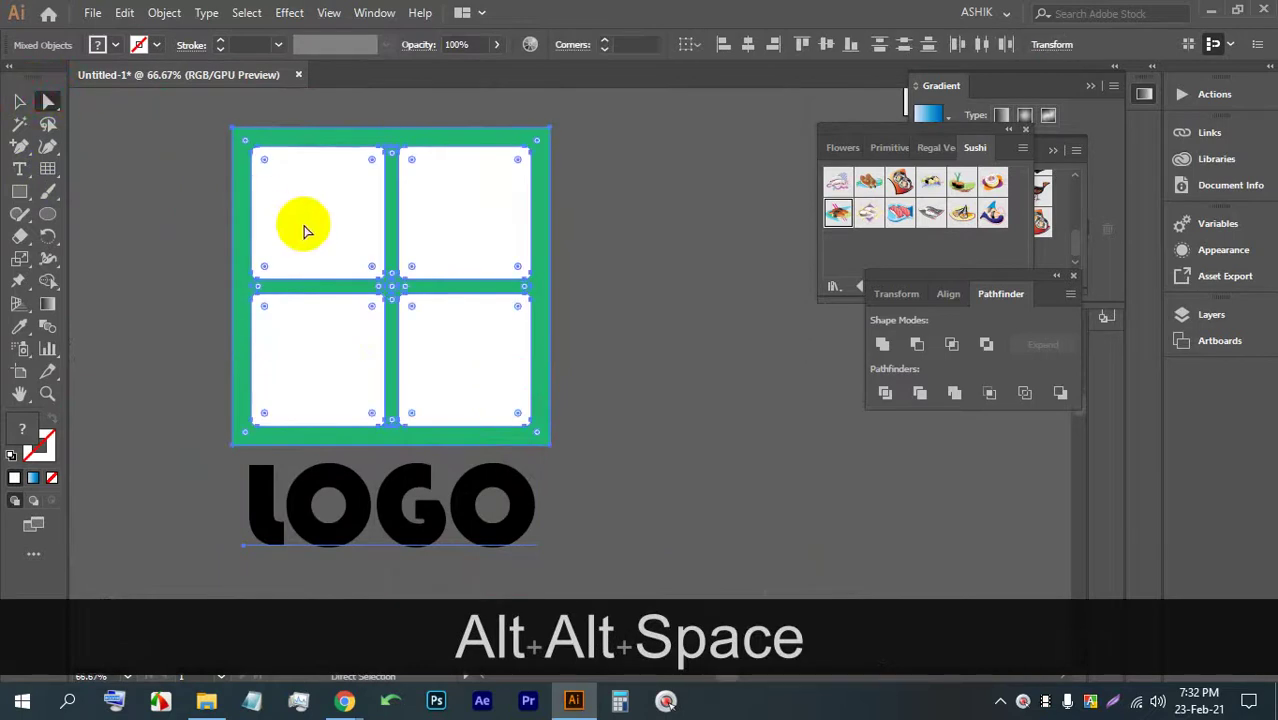
left_click(451, 222)
left_click(476, 337, "shift")
left_click(313, 329, "shift")
left_click(314, 245, "shift")
left_click_drag(264, 163, 297, 251)
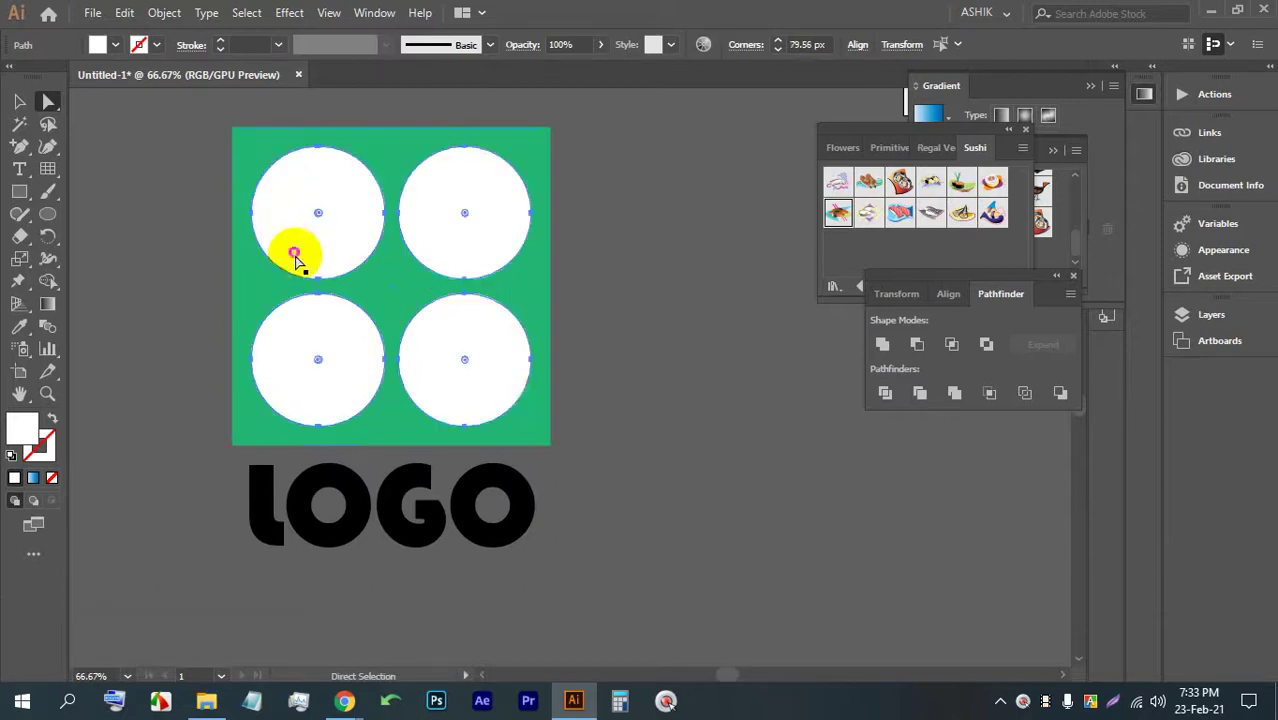
left_click(606, 282)
- Reduce the corner radius of the lower copy's four circular panes to make softly rounded squares
scroll(562, 300, "down", 2)
left_click(465, 271)
scroll(505, 262, "up", 1)
left_click(482, 318, "shift")
left_click(373, 314, "shift")
left_click(391, 246, "shift")
left_click_drag(393, 245, 352, 150)
left_click(654, 286)
- Examine the softly rounded window logo up close and alongside the other logo variations
scroll(556, 296, "down", 2)
scroll(556, 296, "up", 1)
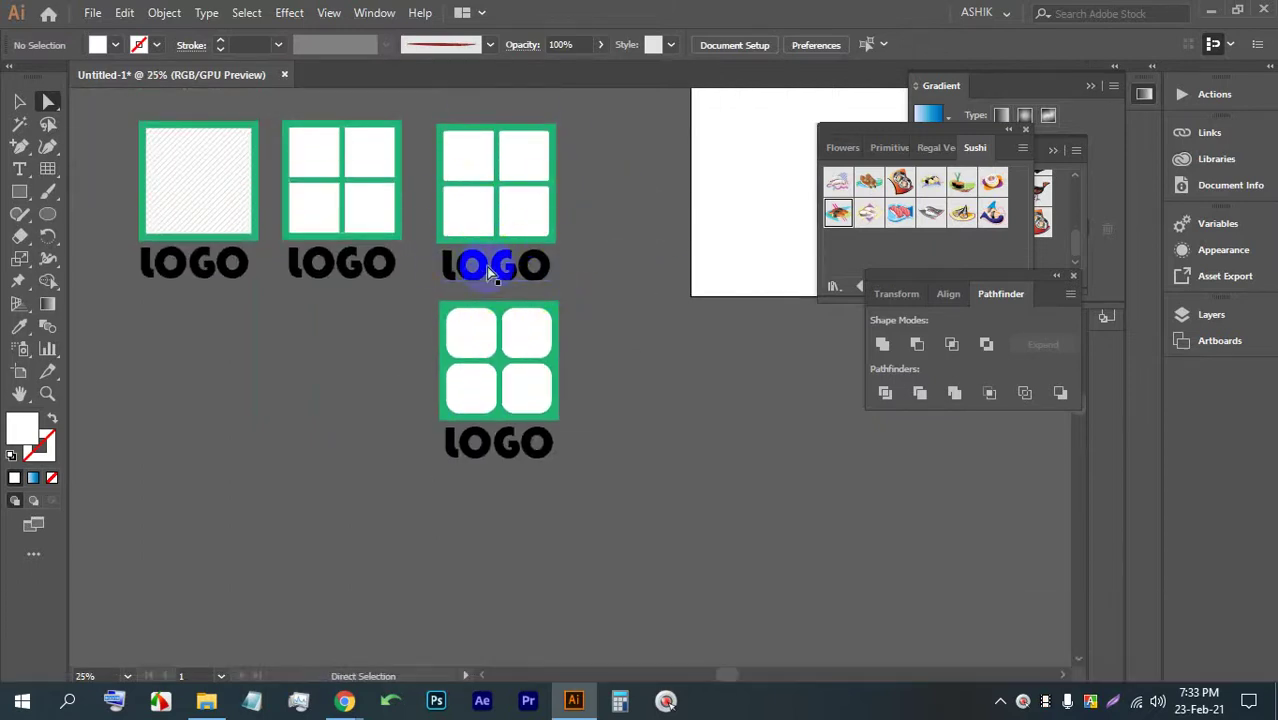
key("space")
left_click_drag(505, 418, 562, 405)
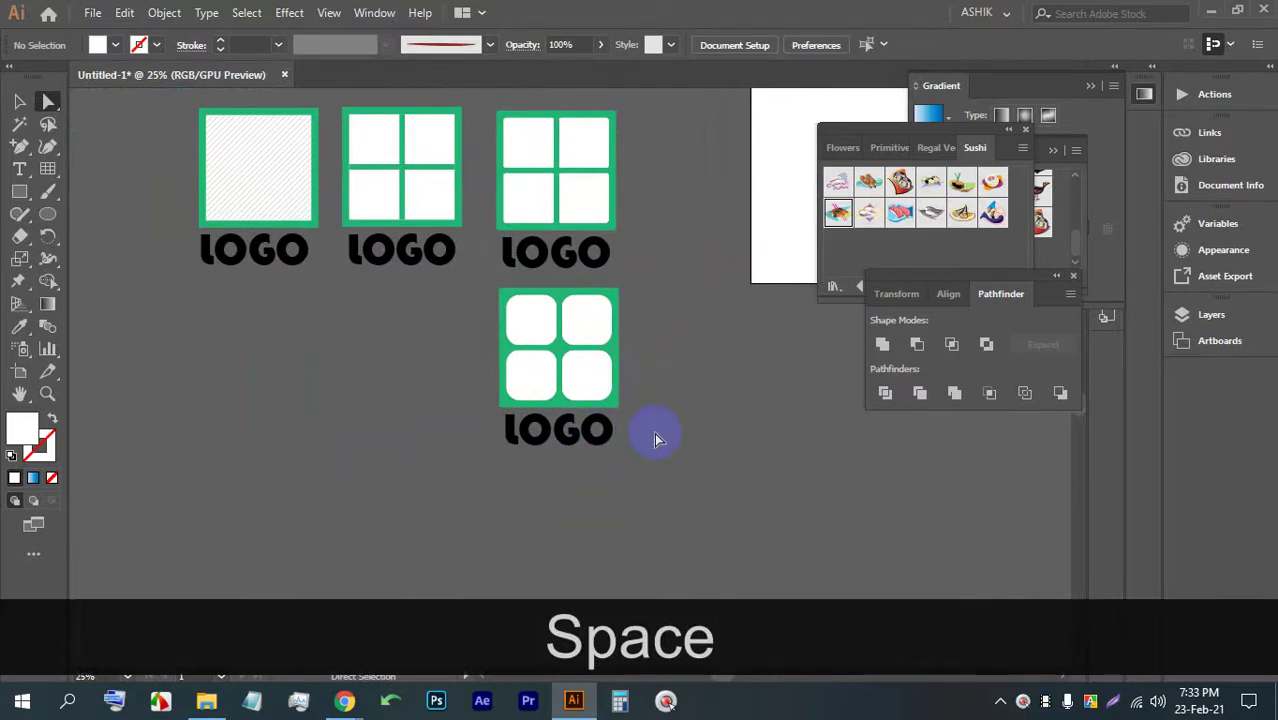
scroll(585, 328, "up", 4)
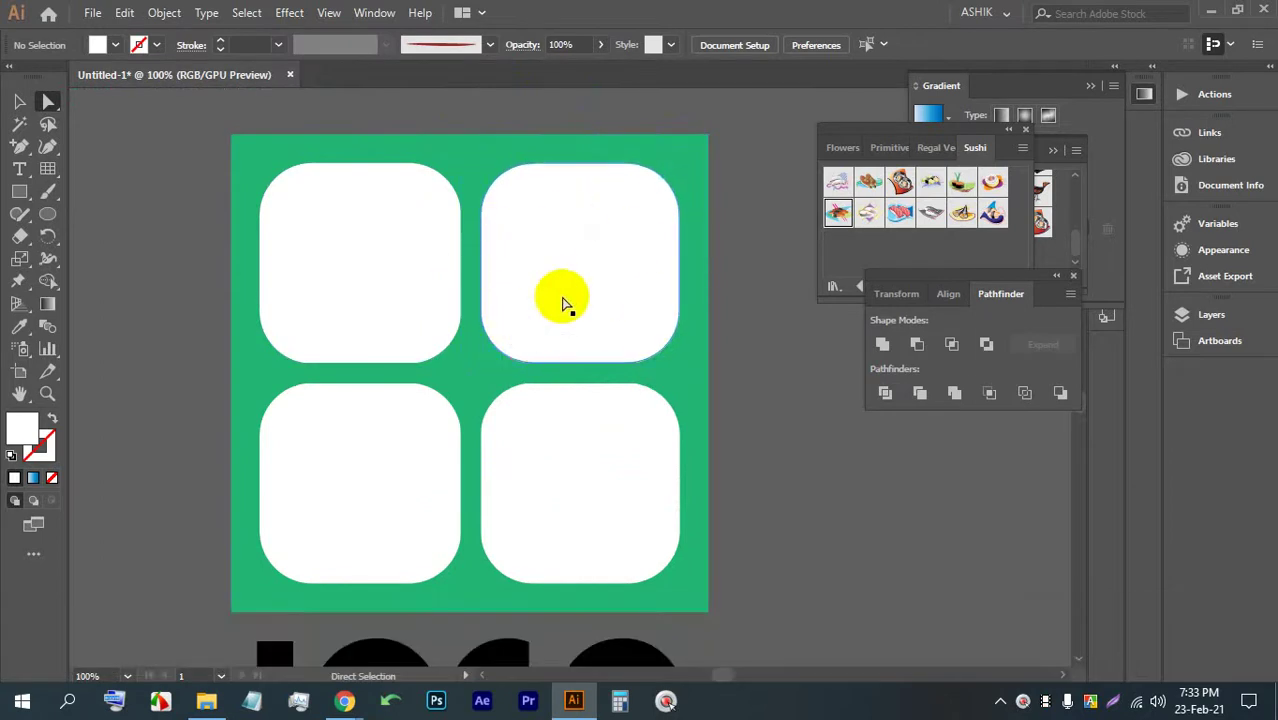
scroll(600, 298, "down", 2)
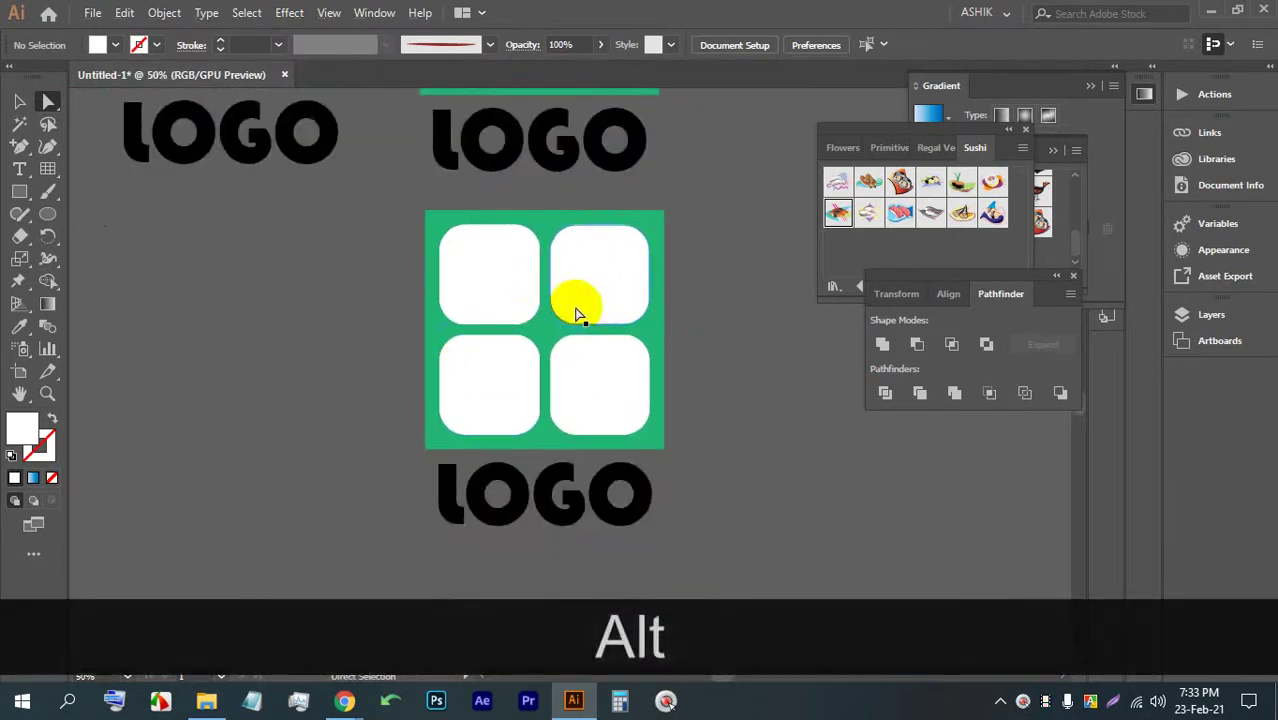
- Place "Lorem ipsum" placeholder text beside the lower window logo and enlarge it to about 456 pt
left_click_drag(390, 325, 524, 297)
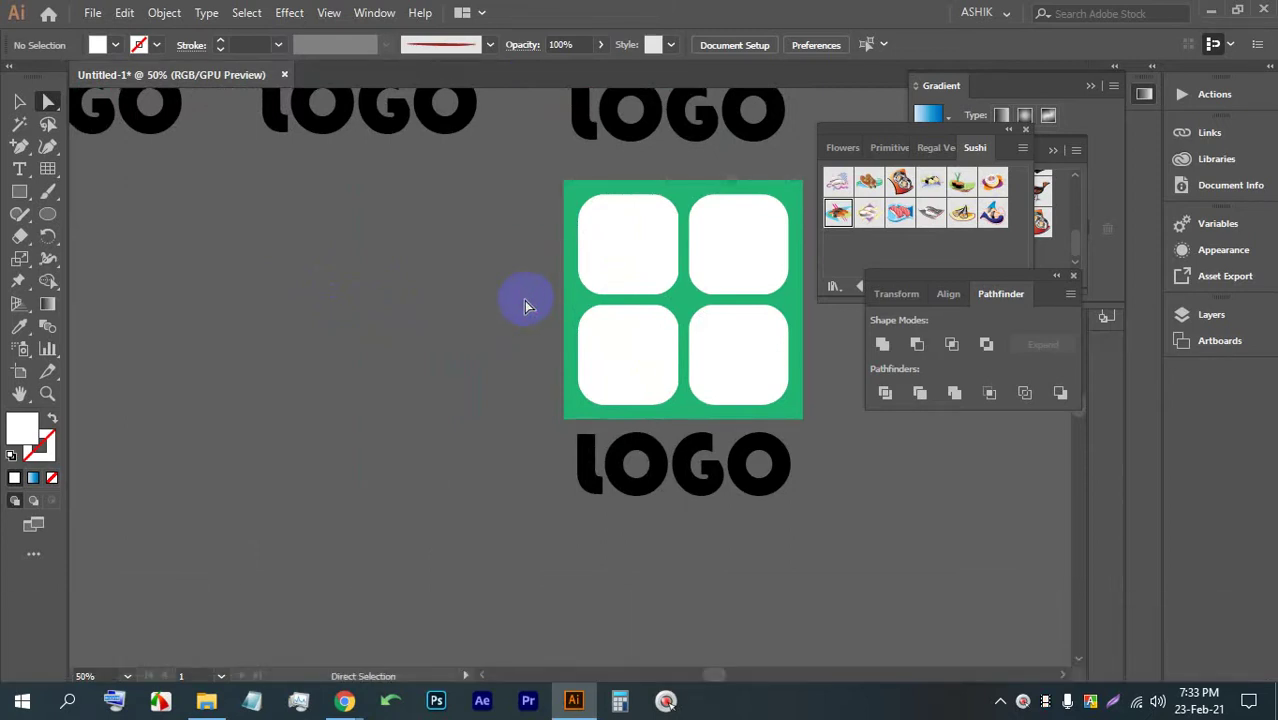
left_click(20, 172)
left_click(343, 289)
left_click(18, 101)
left_click_drag(363, 296, 388, 499)
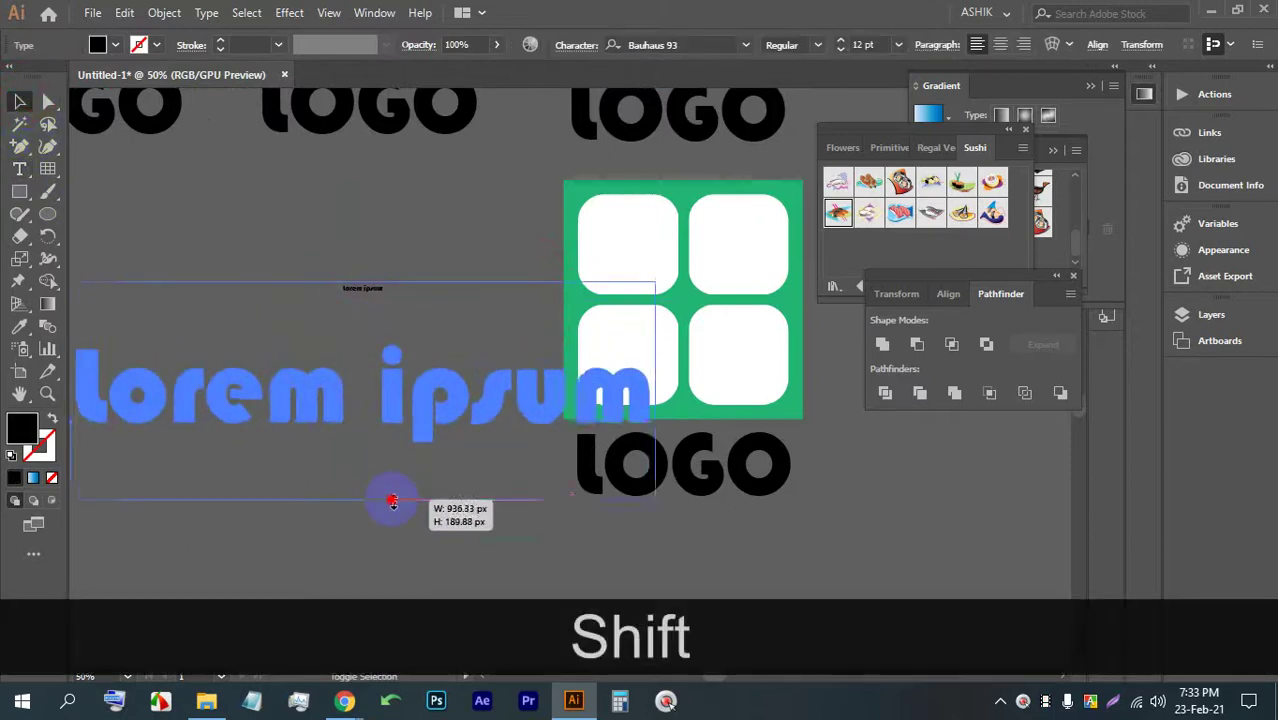
scroll(440, 325, "down", 2)
left_click_drag(397, 362, 296, 380)
scroll(322, 310, "down", 2)
left_click_drag(334, 316, 278, 355)
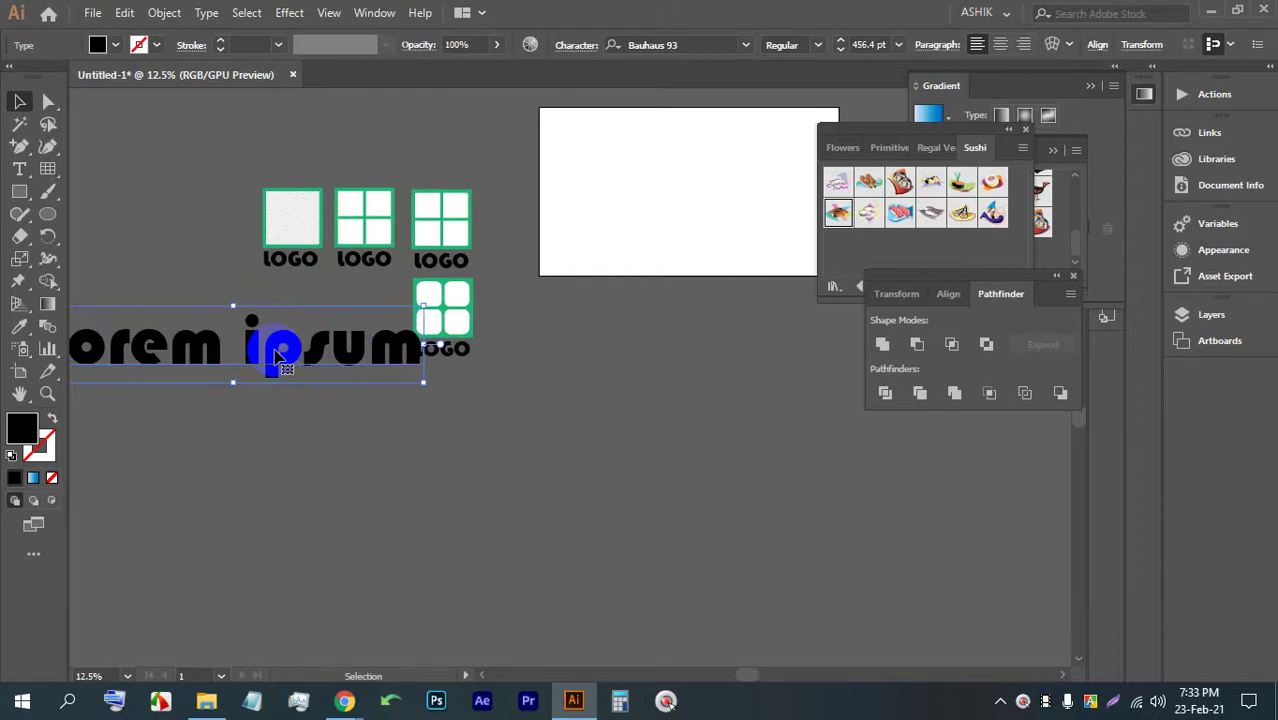
- Switch to Chrome to check the Google Meet call and return to Illustrator
left_click(344, 700)
left_click(330, 620)
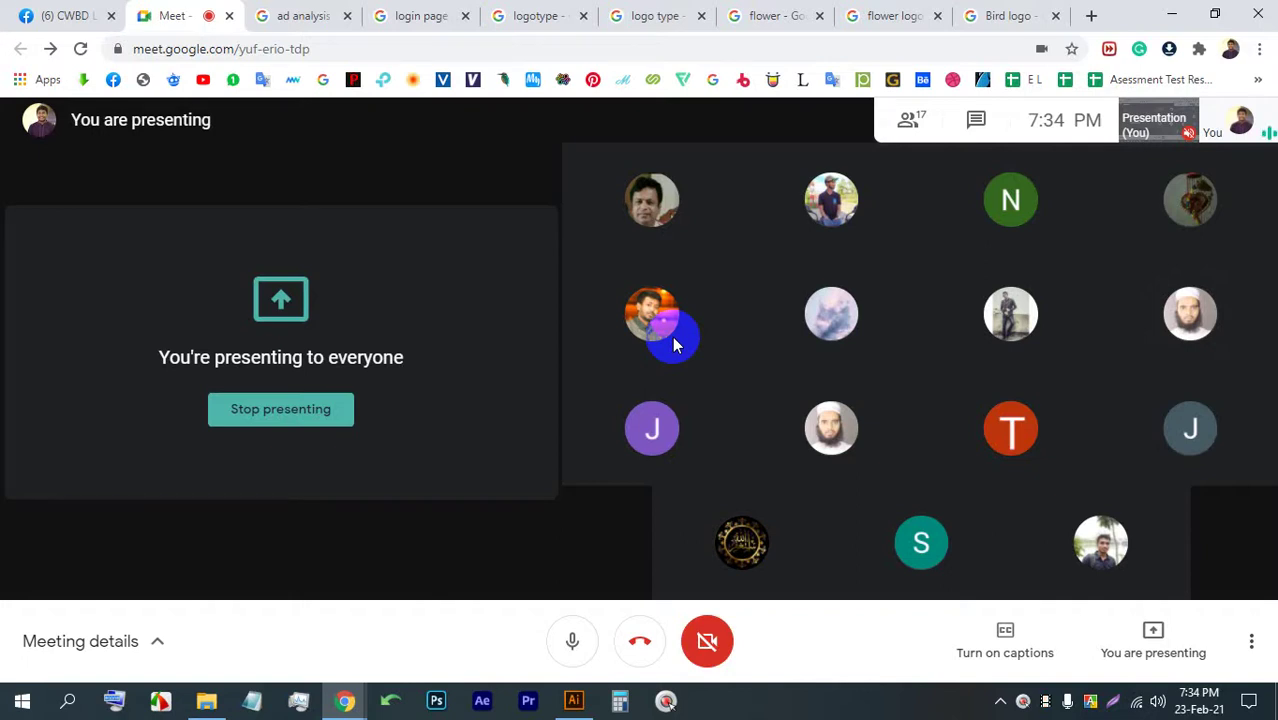
left_click(573, 700)
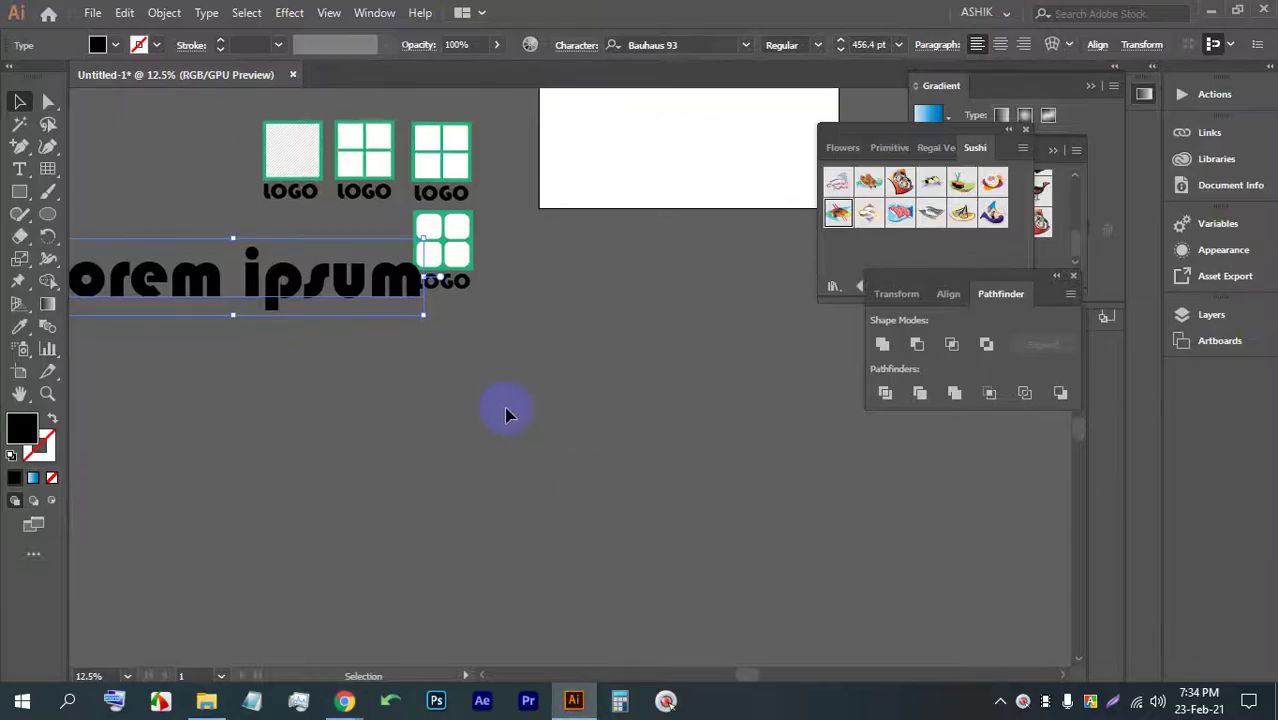
key("space")
left_click_drag(621, 360, 468, 462)
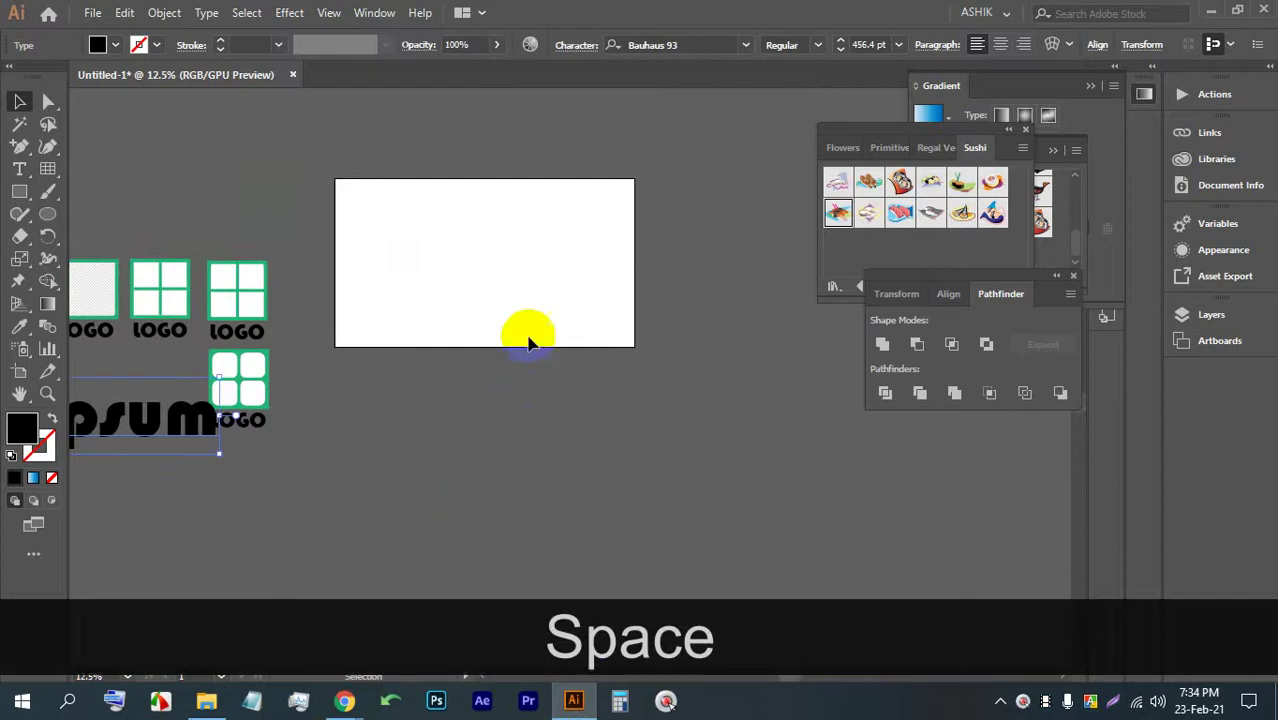
key("alt")
scroll(452, 255, "up", 1)
scroll(455, 249, "up", 1)
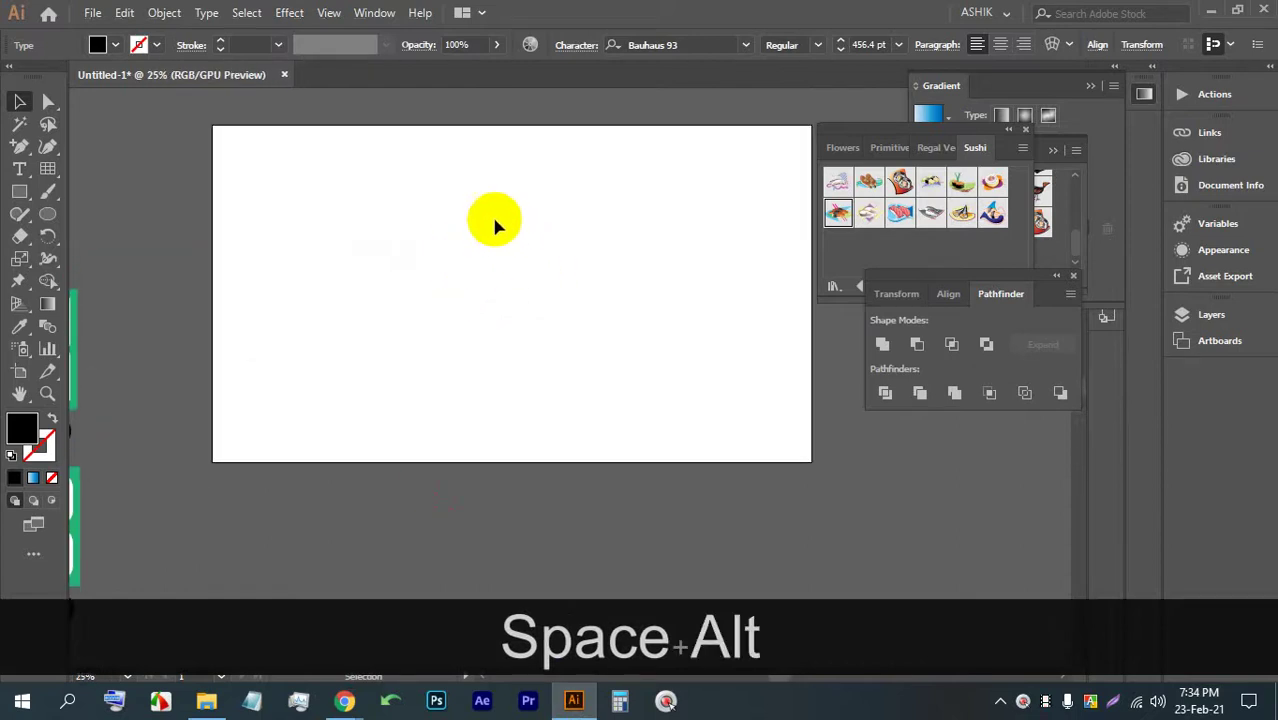
scroll(368, 235, "up", 2)
left_click(374, 283)
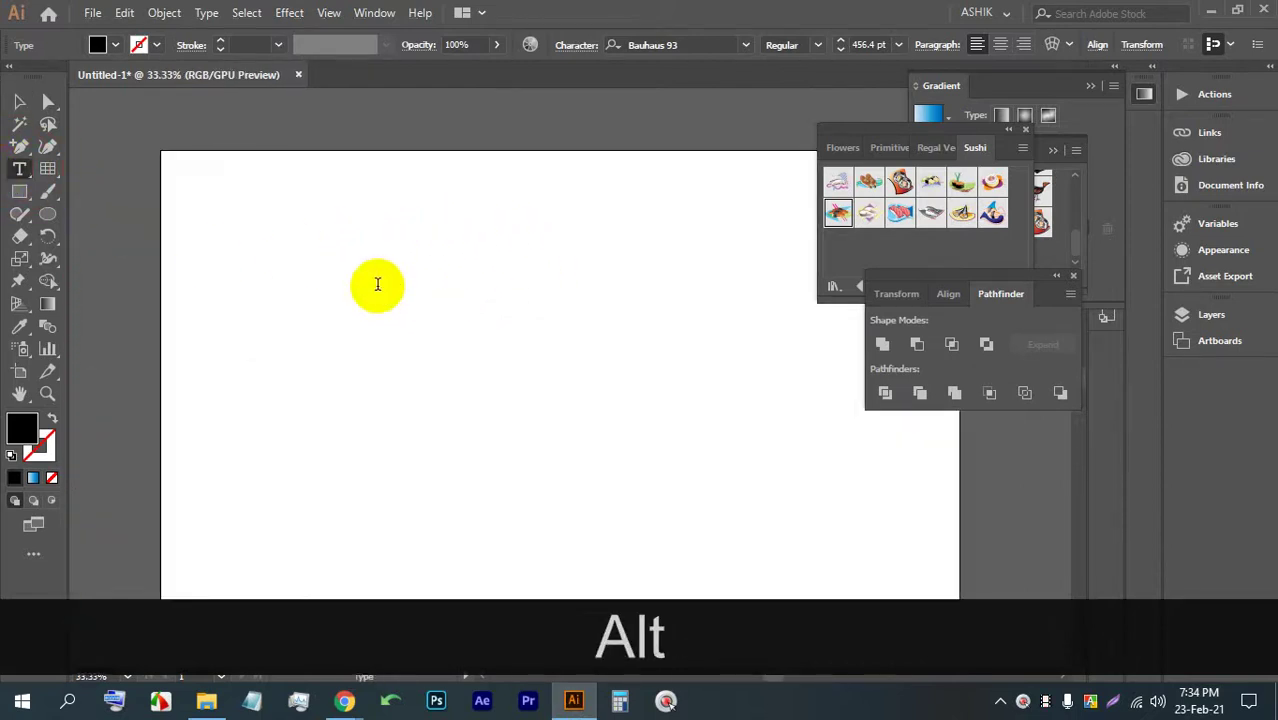
scroll(94, 143, "up", 1)
left_click(19, 101)
left_click_drag(390, 310, 405, 524)
left_click_drag(387, 458, 502, 312)
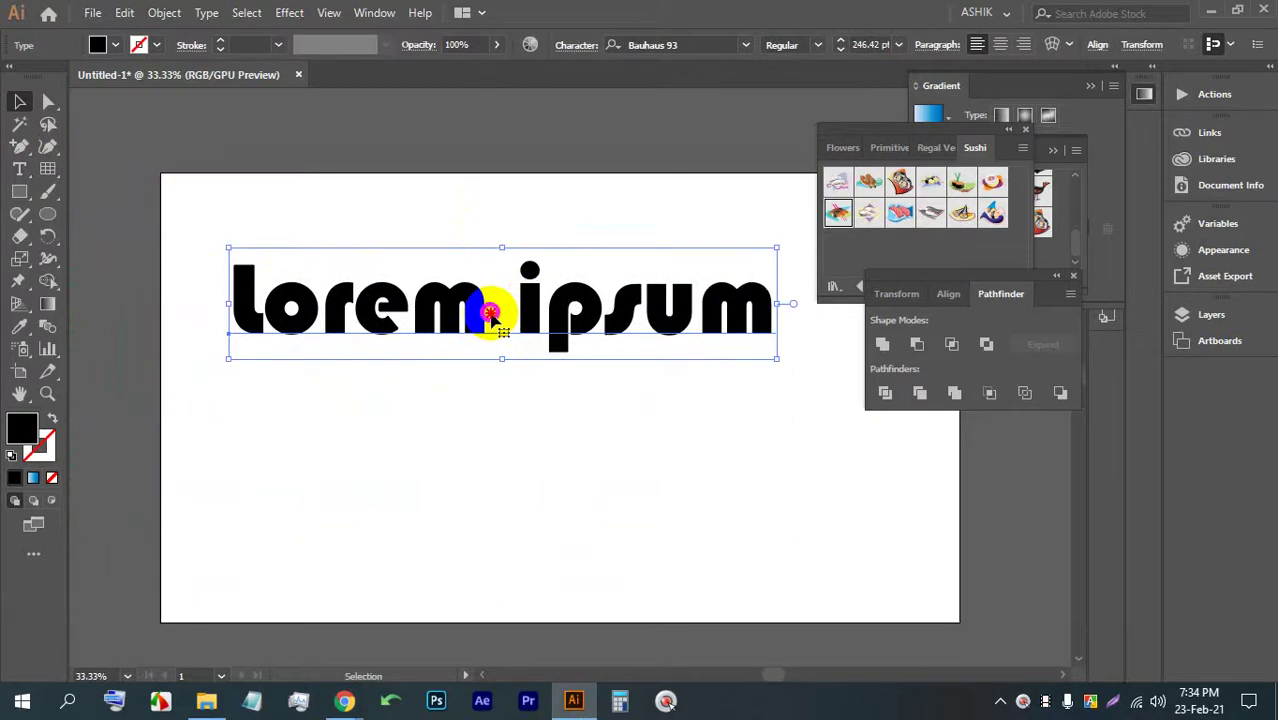
triple_click(505, 310)
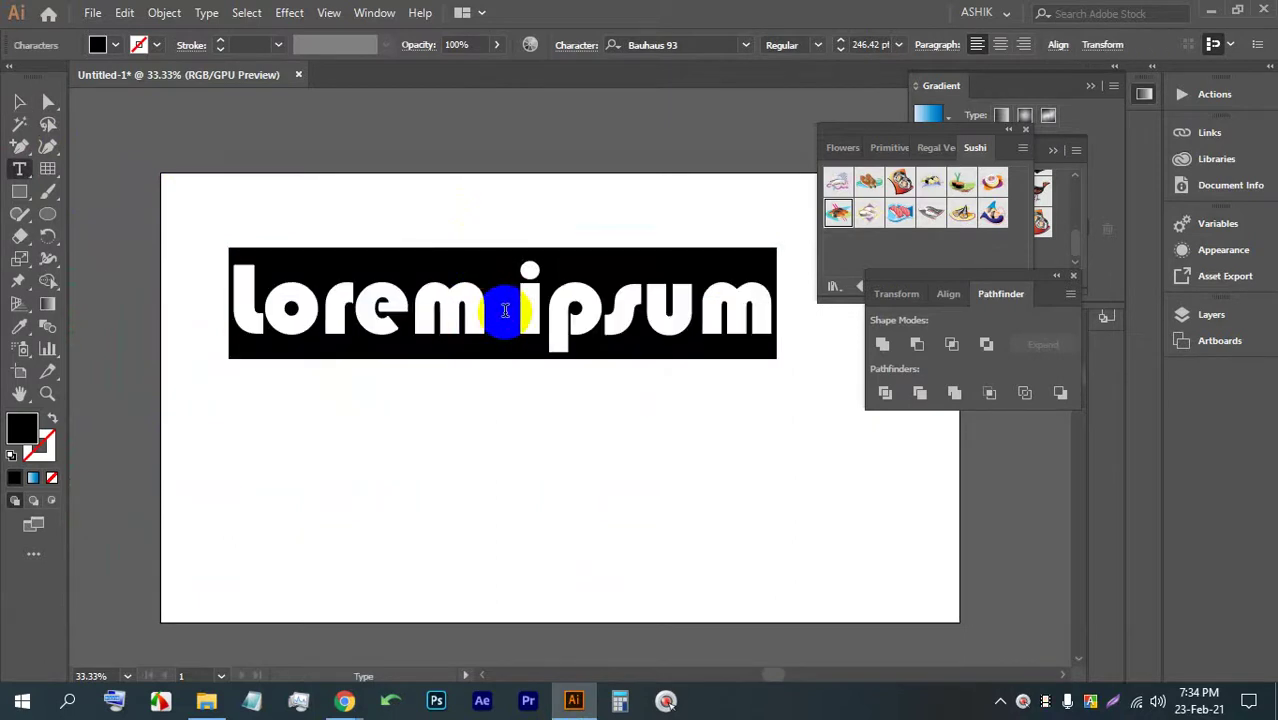
left_click(19, 101)
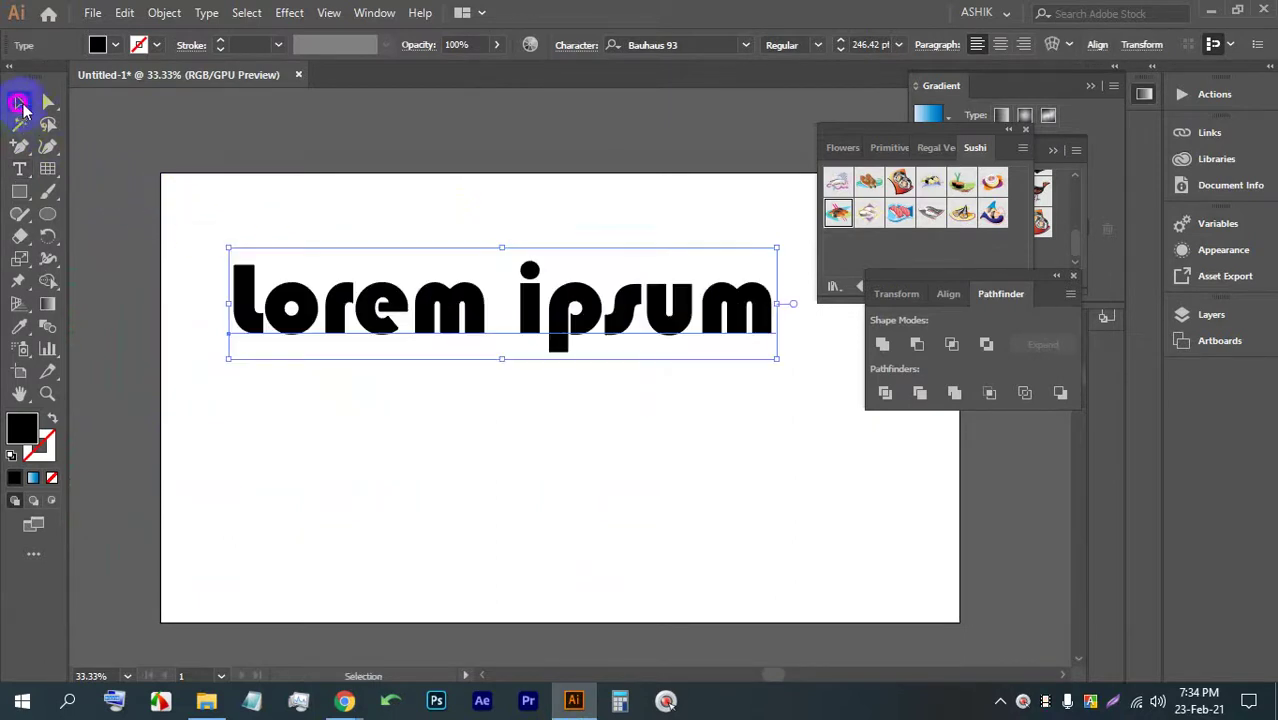
key("BackSpace")
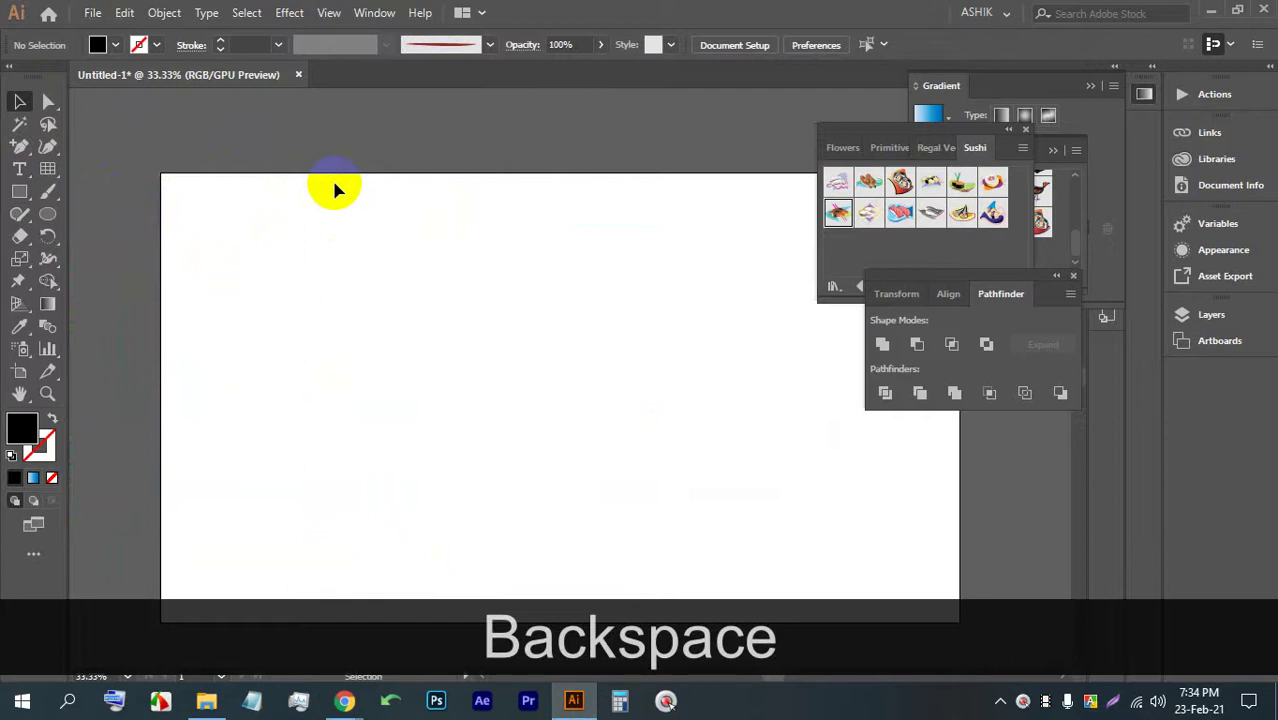
scroll(345, 222, "up", 1)
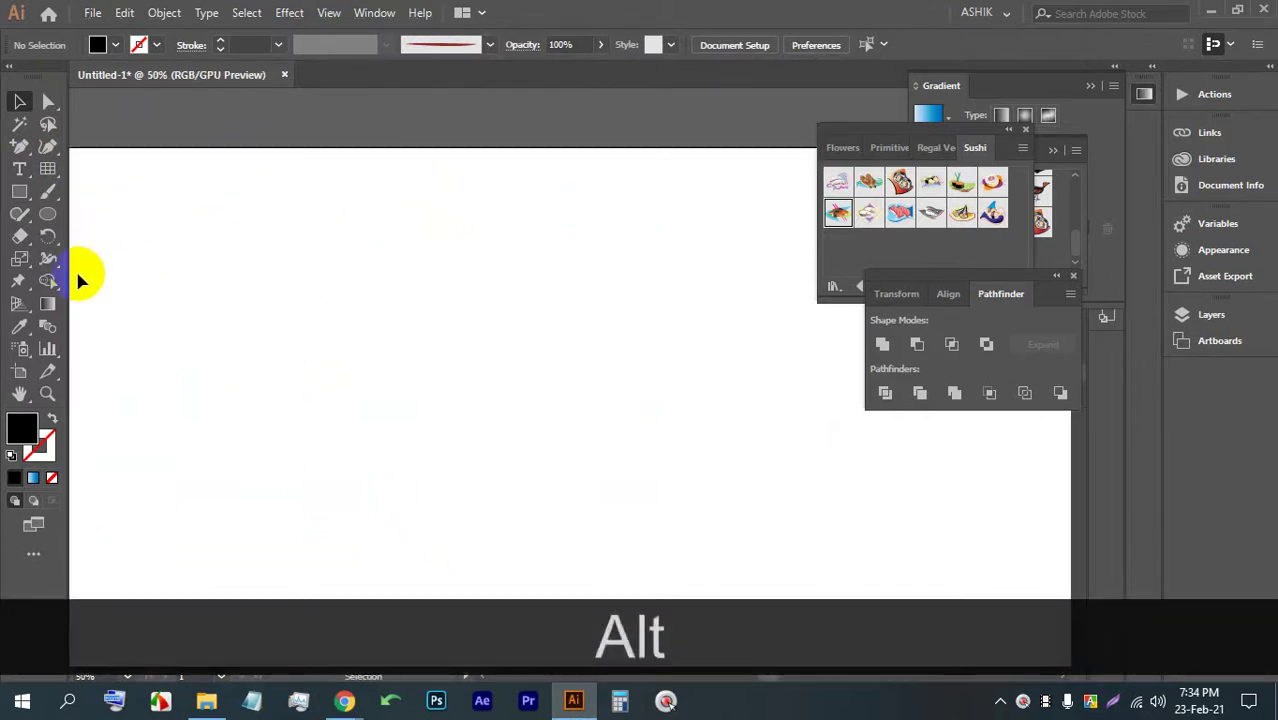
left_click(20, 192)
left_click_drag(20, 195, 57, 191)
left_click_drag(400, 269, 644, 512)
left_click(20, 101)
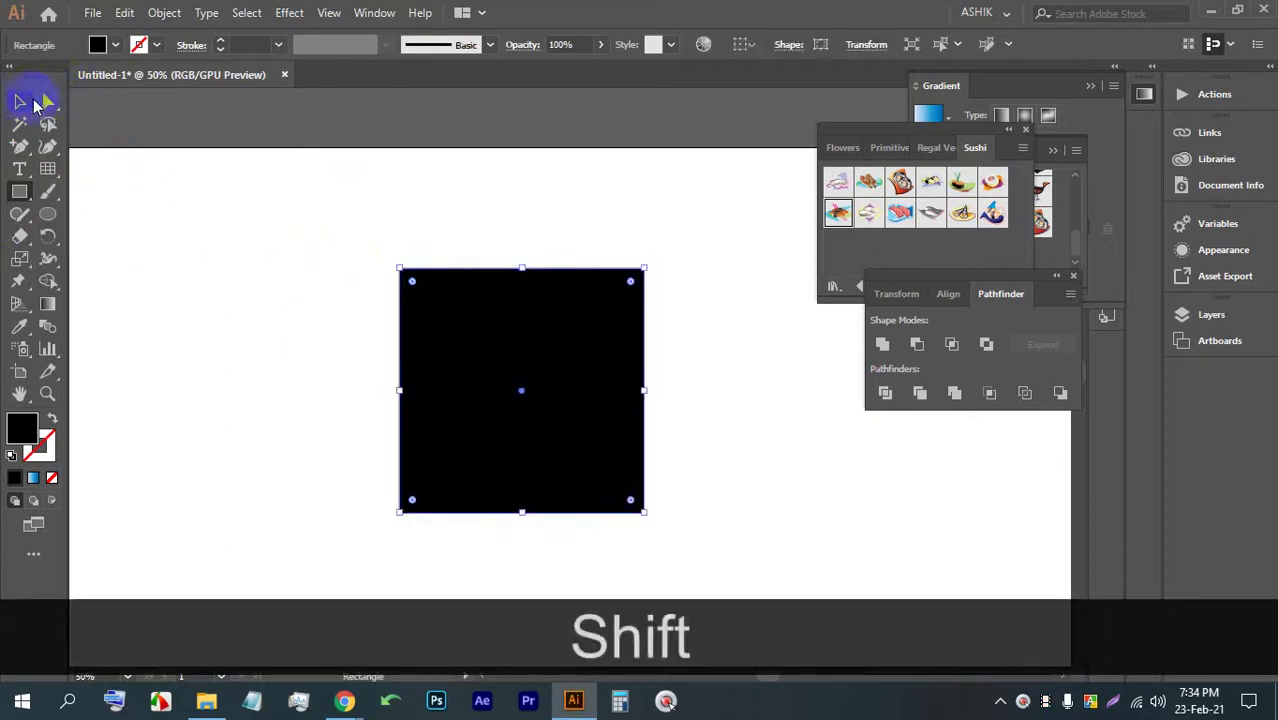
left_click_drag(647, 268, 479, 222)
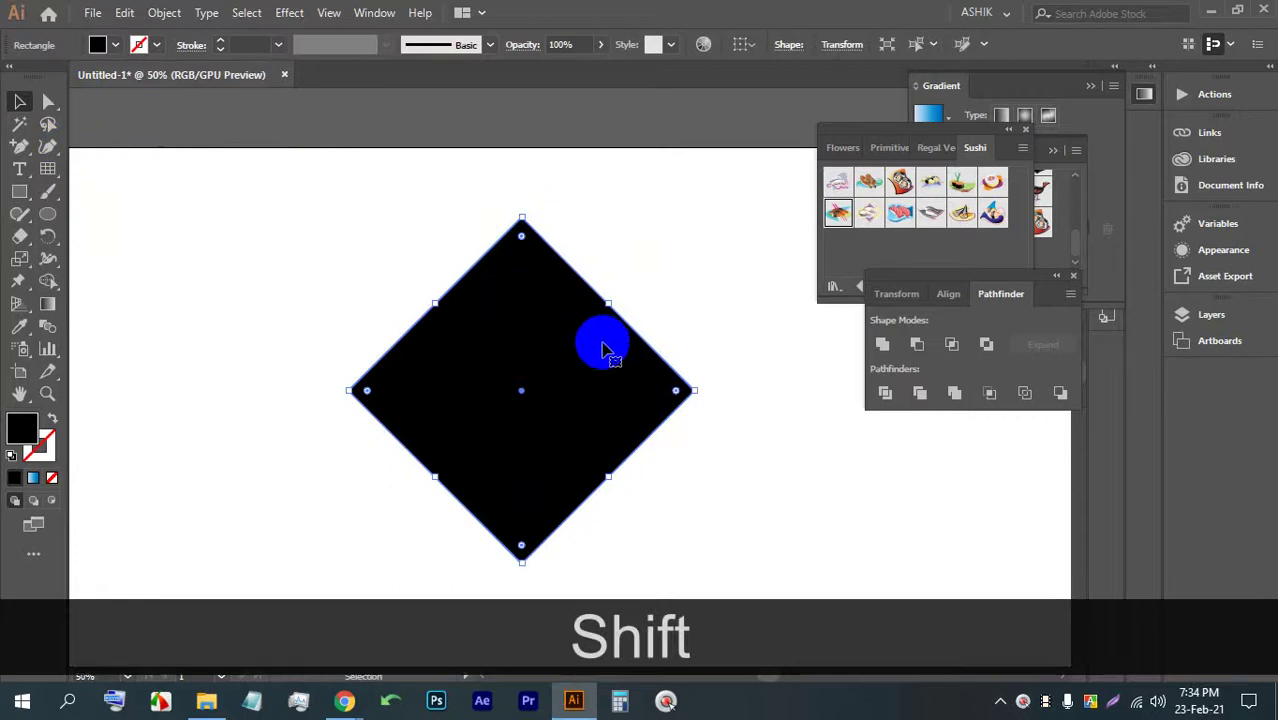
key("BackSpace")
- Draw a black upright triangle about 305 by 264 px on the artboard with the Polygon tool
left_click(110, 238)
left_click_drag(484, 298, 576, 347)
key("Down")
key("Down")
key("Down")
key("shift")
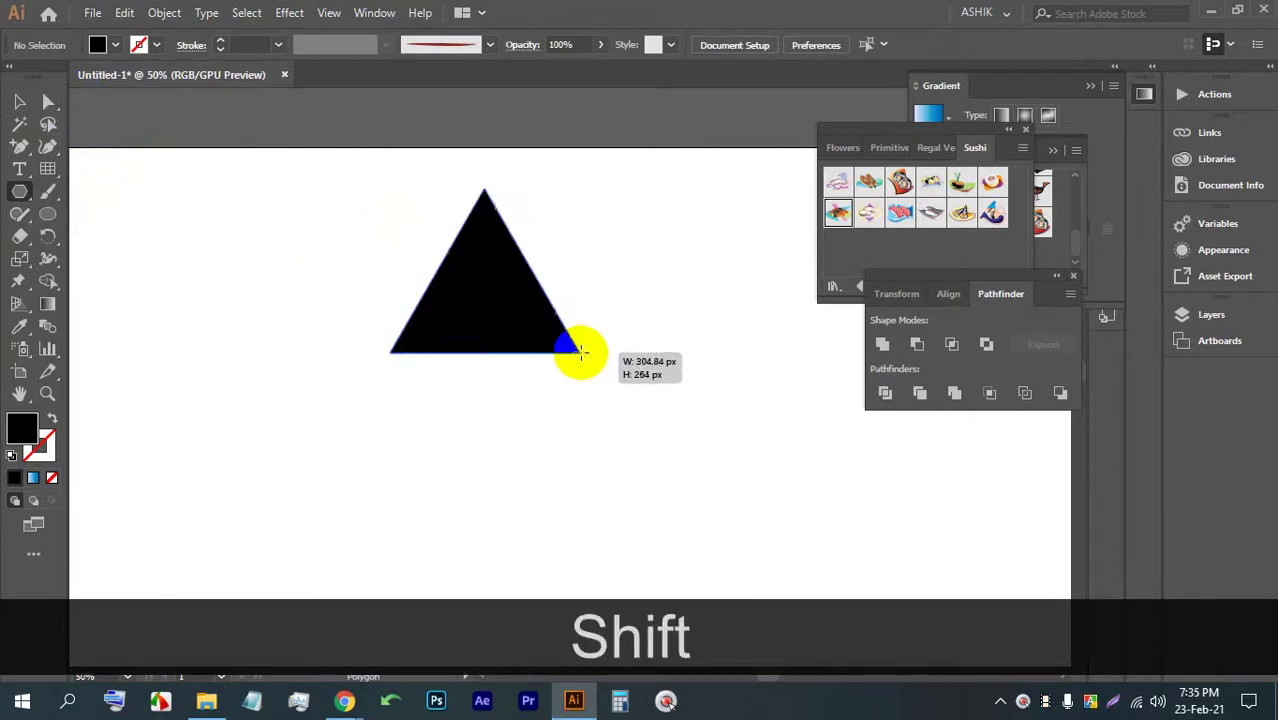
- Place a smaller copy of the triangle on each side of the large one, overlapping it along a common baseline
left_click(19, 101)
left_click(513, 280)
left_click_drag(513, 280, 507, 322)
left_click_drag(583, 335, 585, 316)
left_click_drag(586, 228, 379, 324)
- Distribute the three triangles evenly by their horizontal centers
left_click_drag(701, 352, 273, 248)
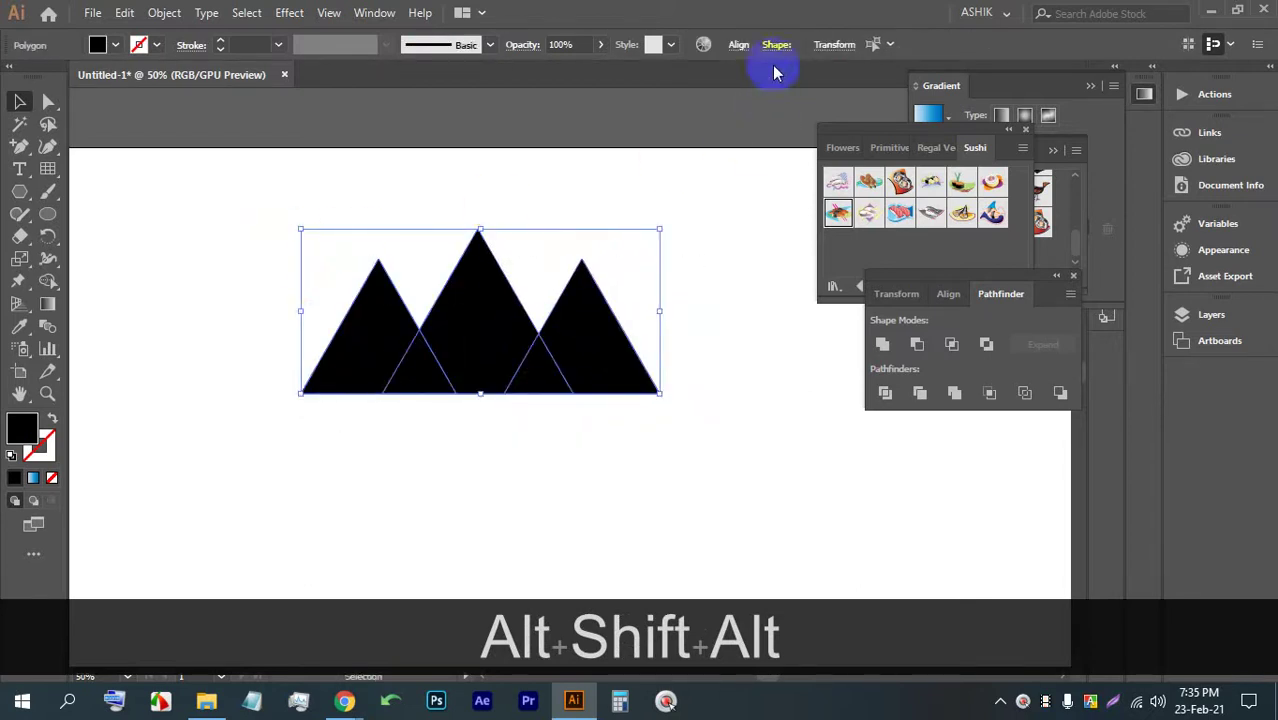
left_click(739, 46)
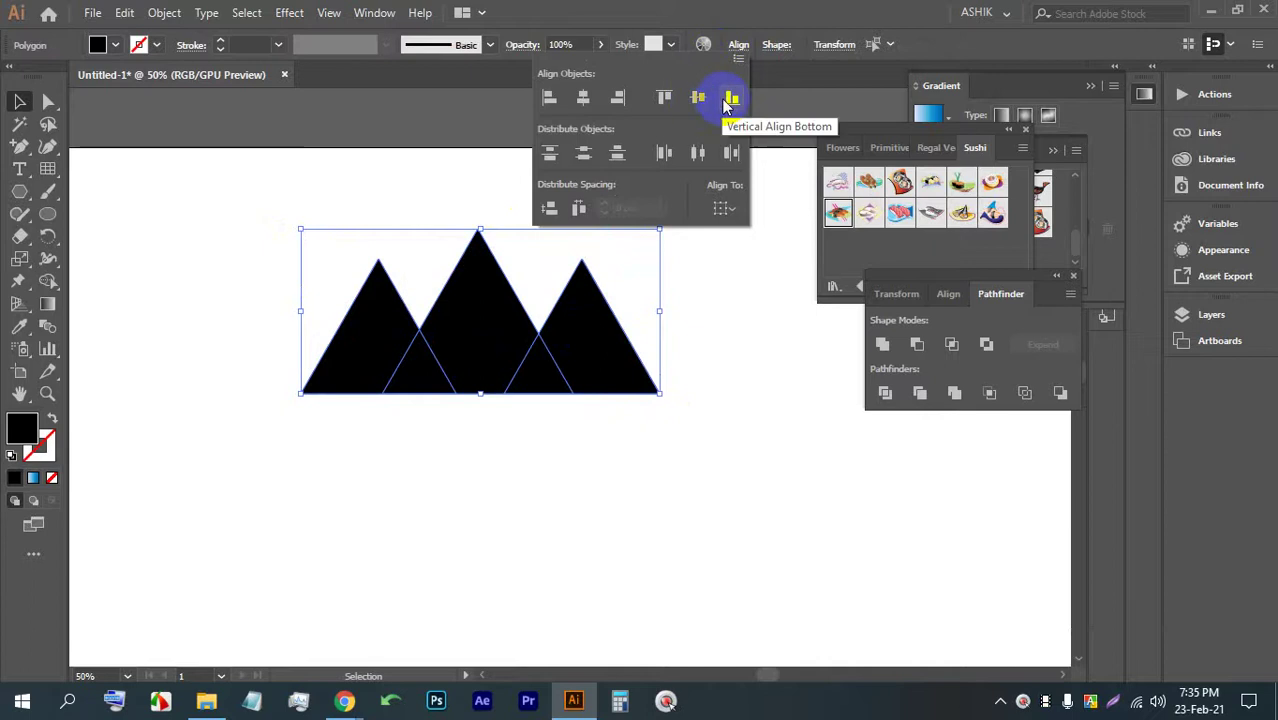
left_click(699, 155)
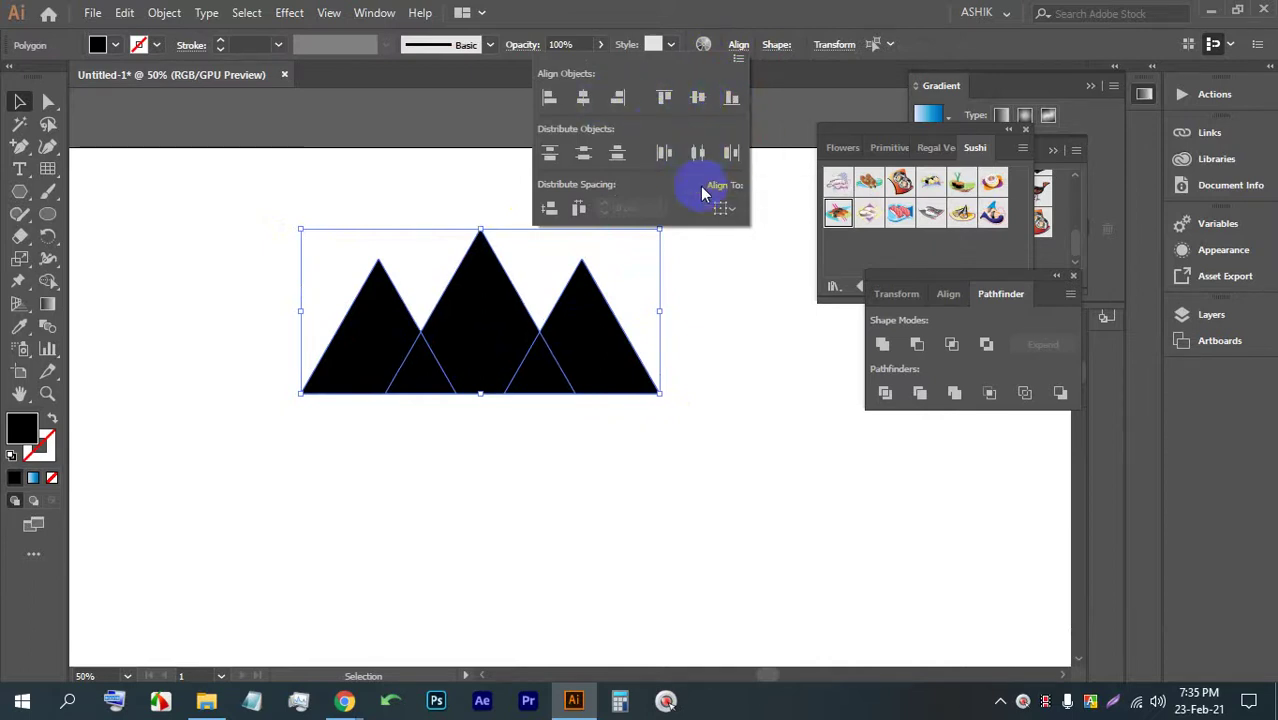
left_click(716, 303)
- Remove the fill from all three triangles and set their stroke weight to 14 pt
left_click_drag(726, 449, 570, 350)
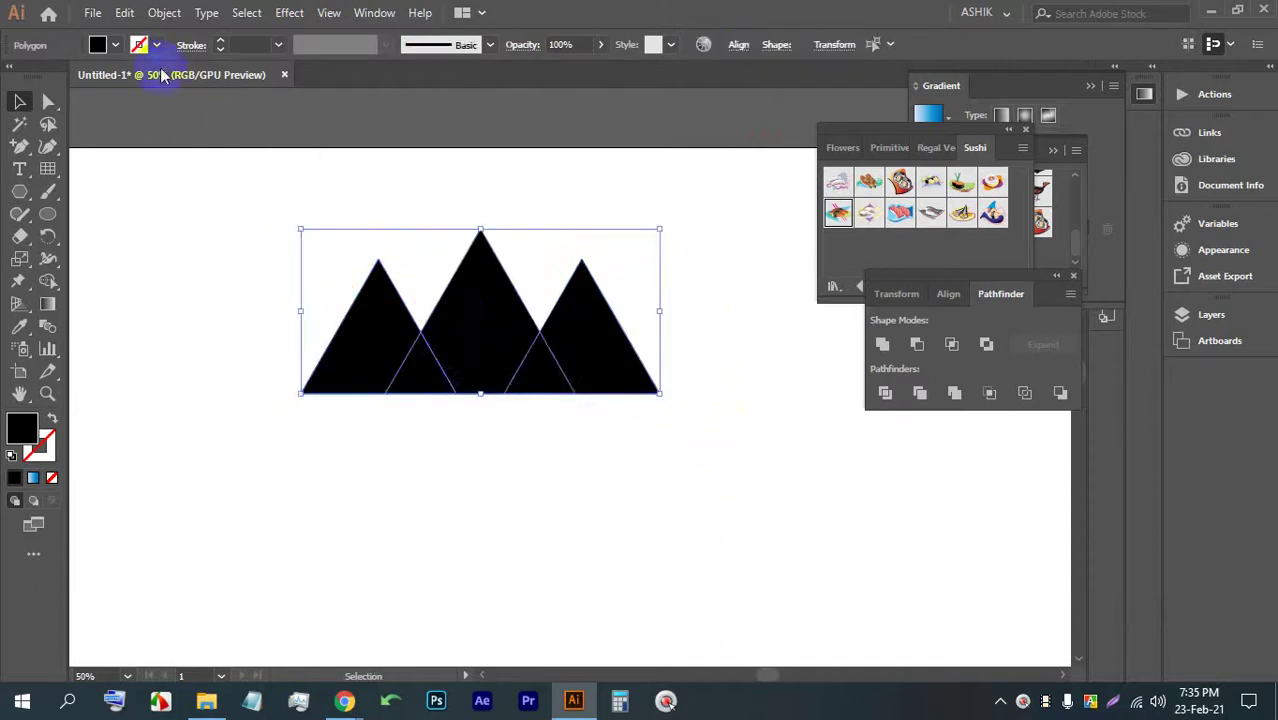
left_click(105, 48)
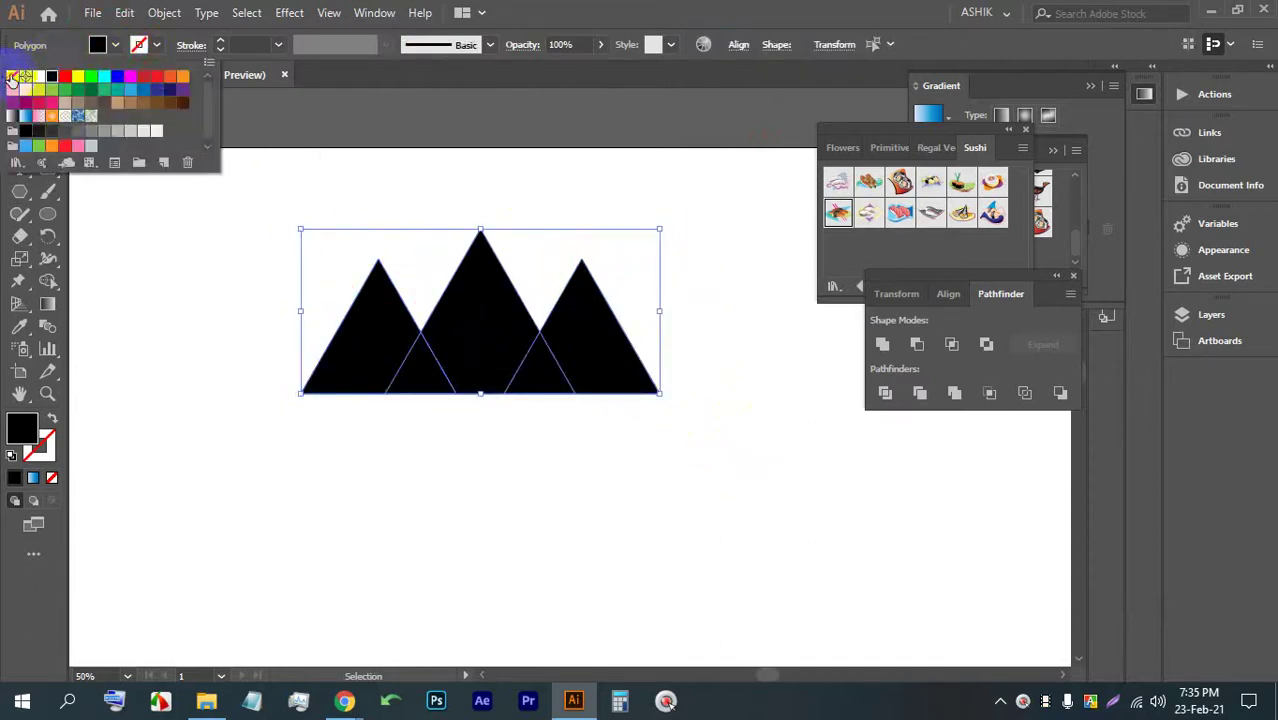
left_click(12, 77)
left_click(222, 45)
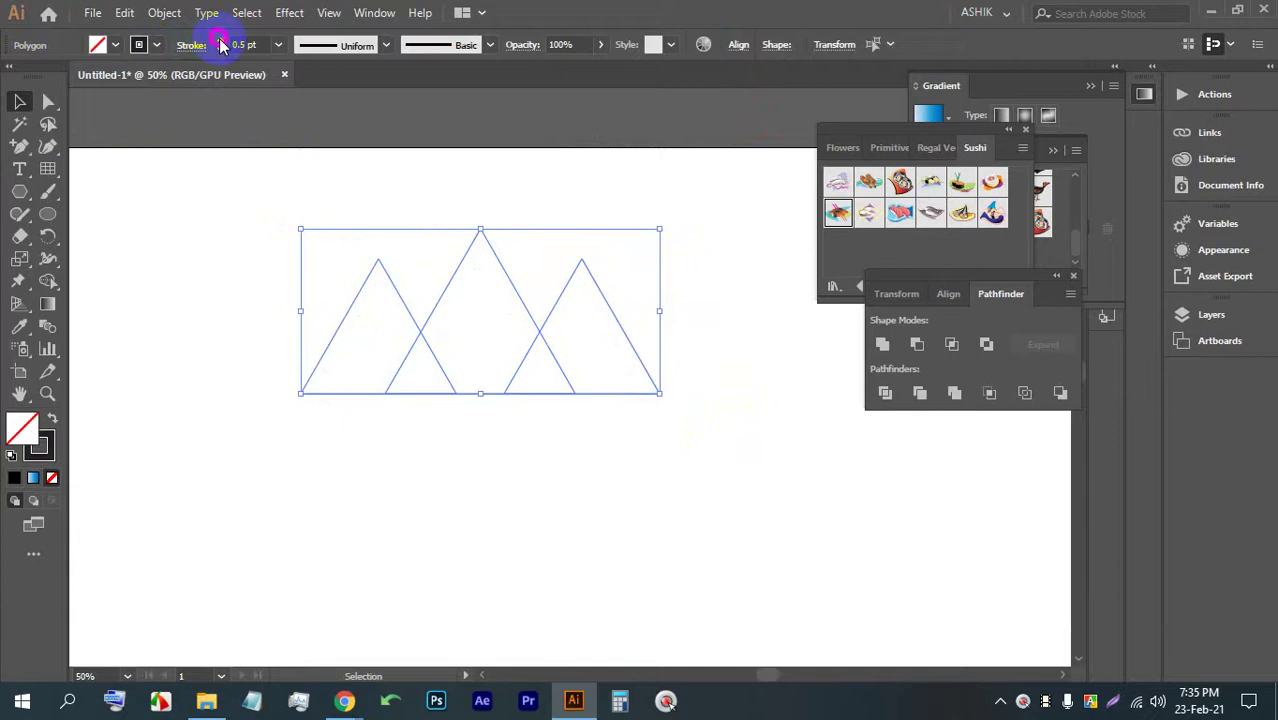
left_click(222, 45)
left_click(222, 45)
left_click(222, 45)
left_click(222, 45)
left_click(222, 45)
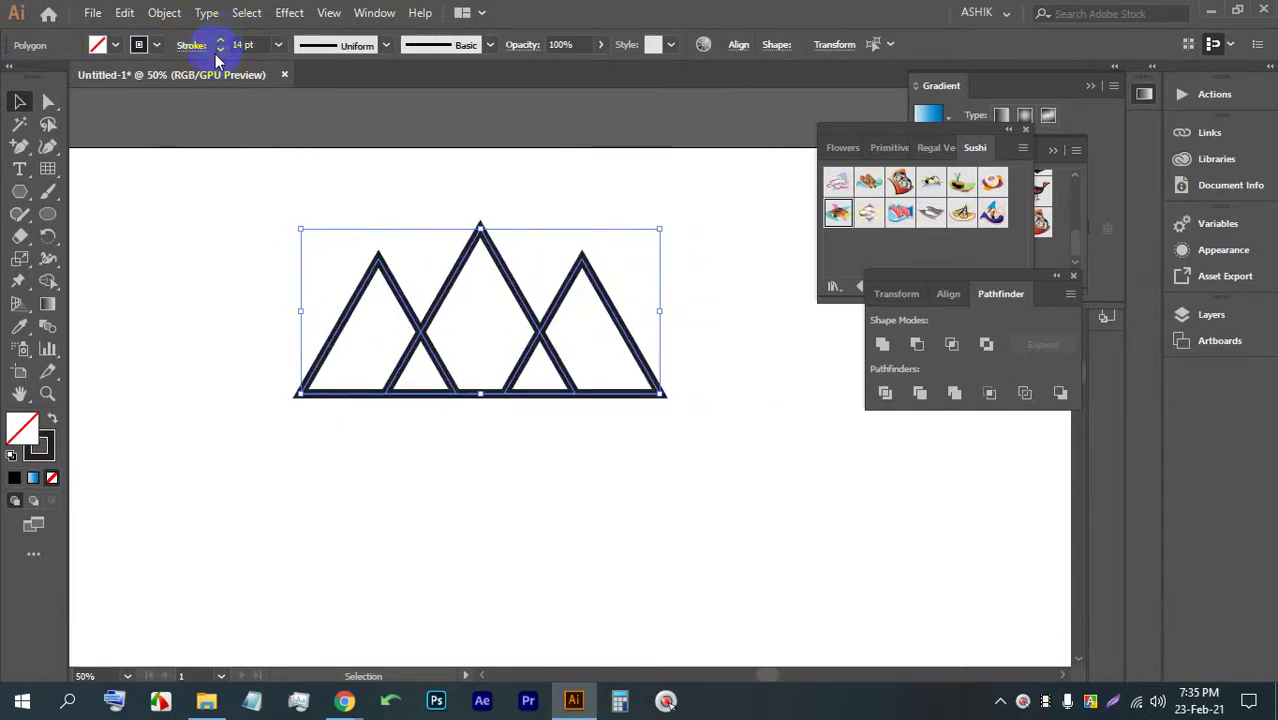
- Try out several tapered variable width profiles on the strokes of the three triangles
left_click(191, 47)
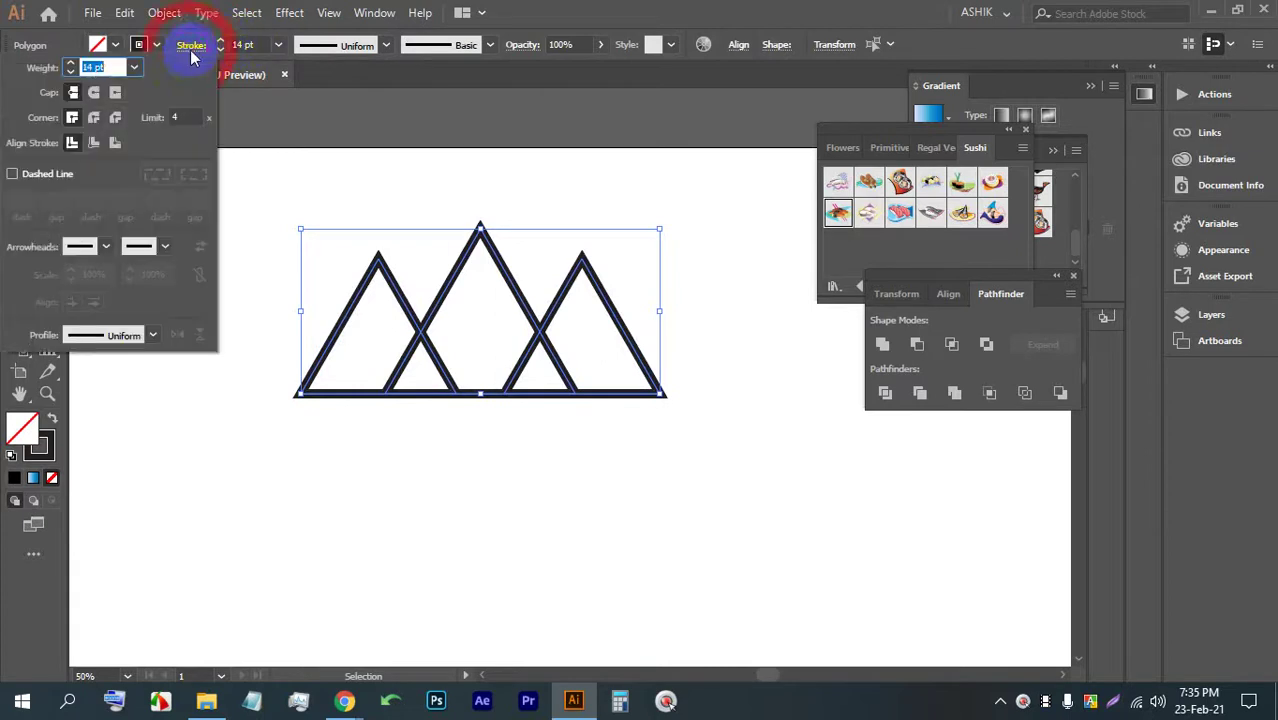
left_click(386, 45)
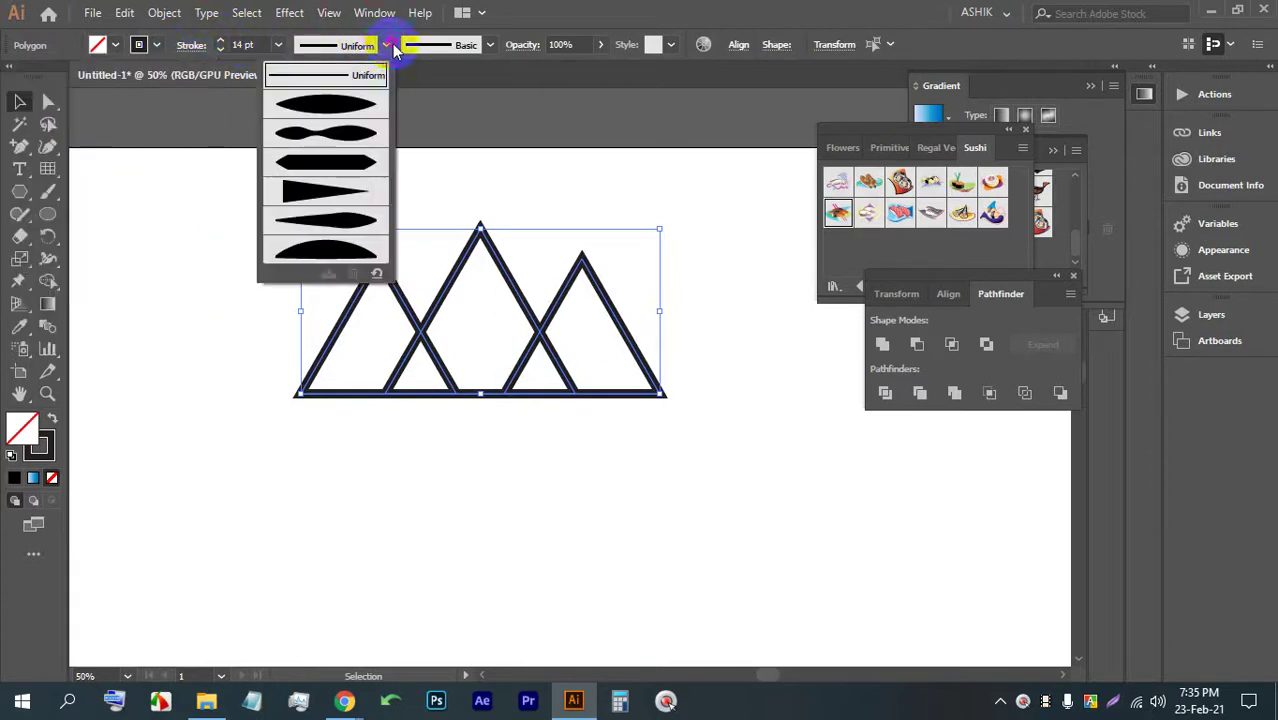
left_click(340, 192)
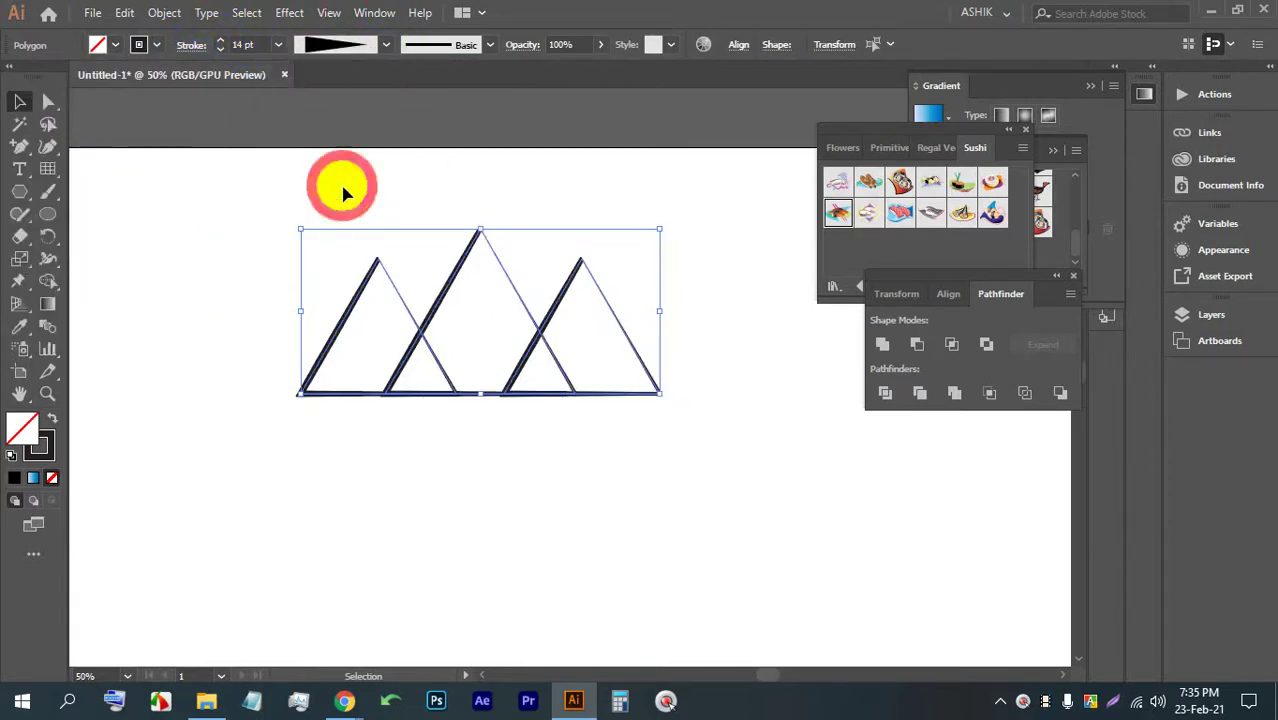
left_click(386, 45)
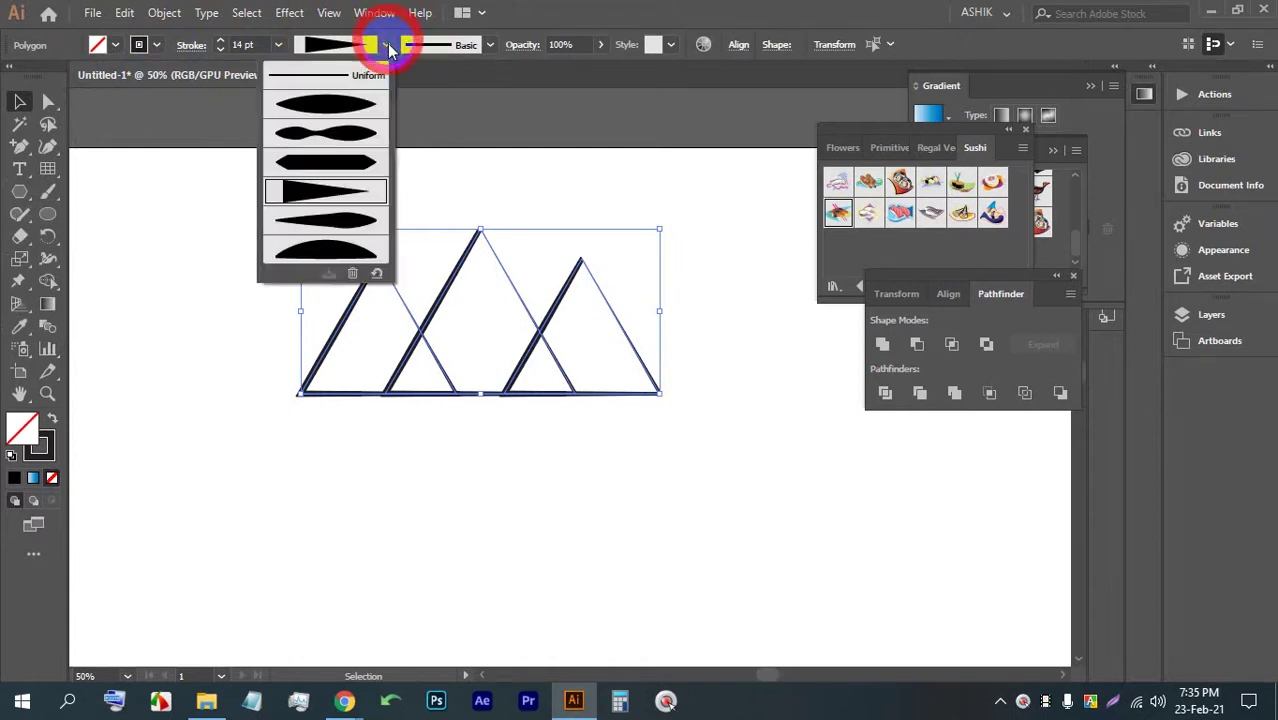
left_click(336, 158)
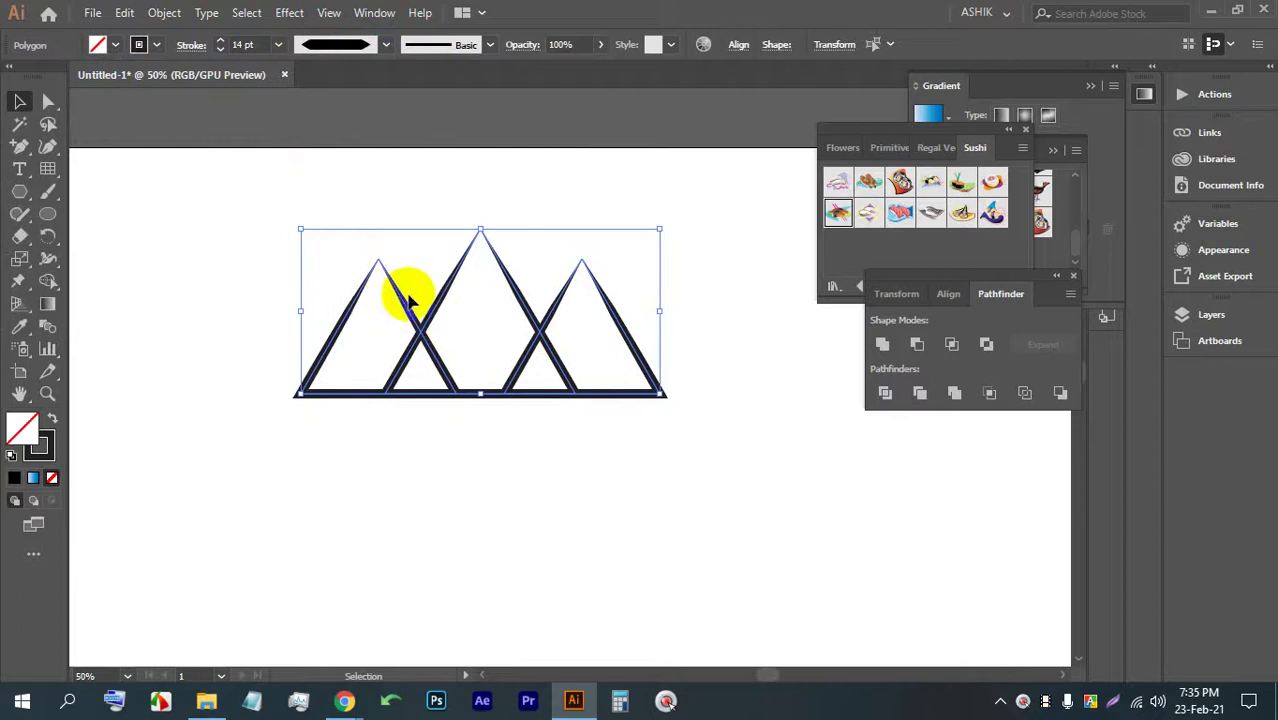
left_click(386, 45)
left_click(368, 101)
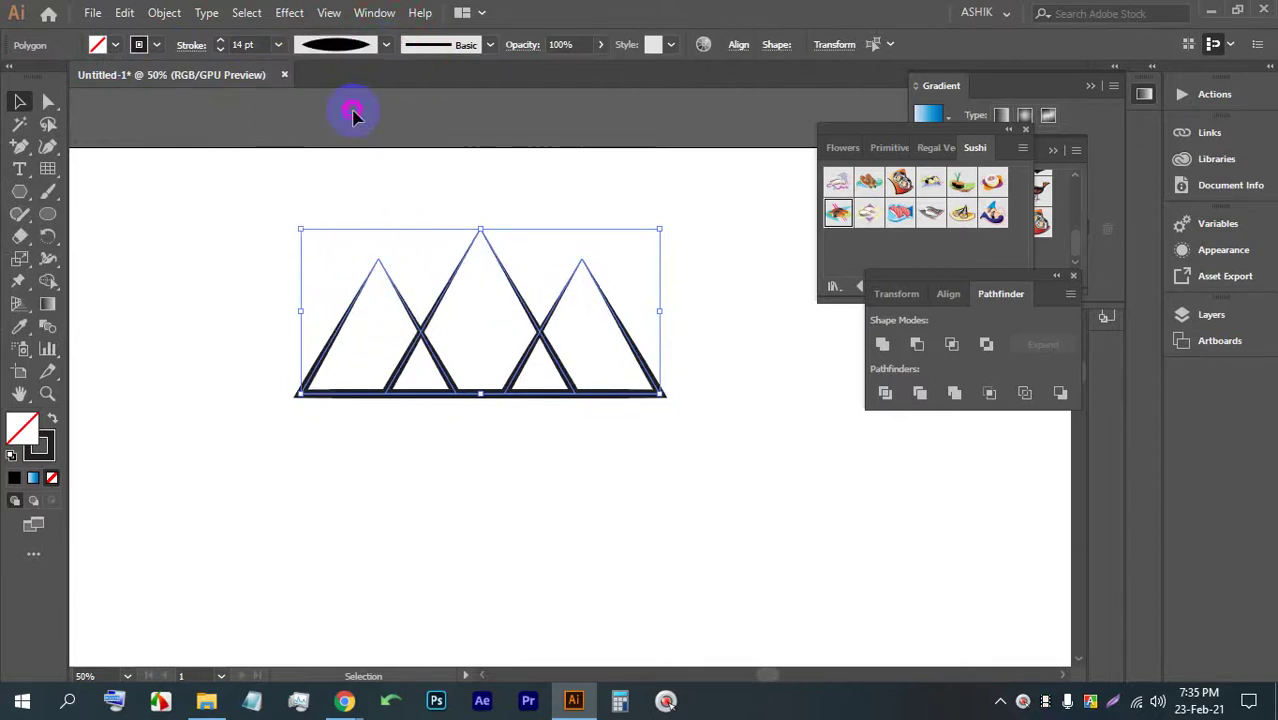
left_click(381, 46)
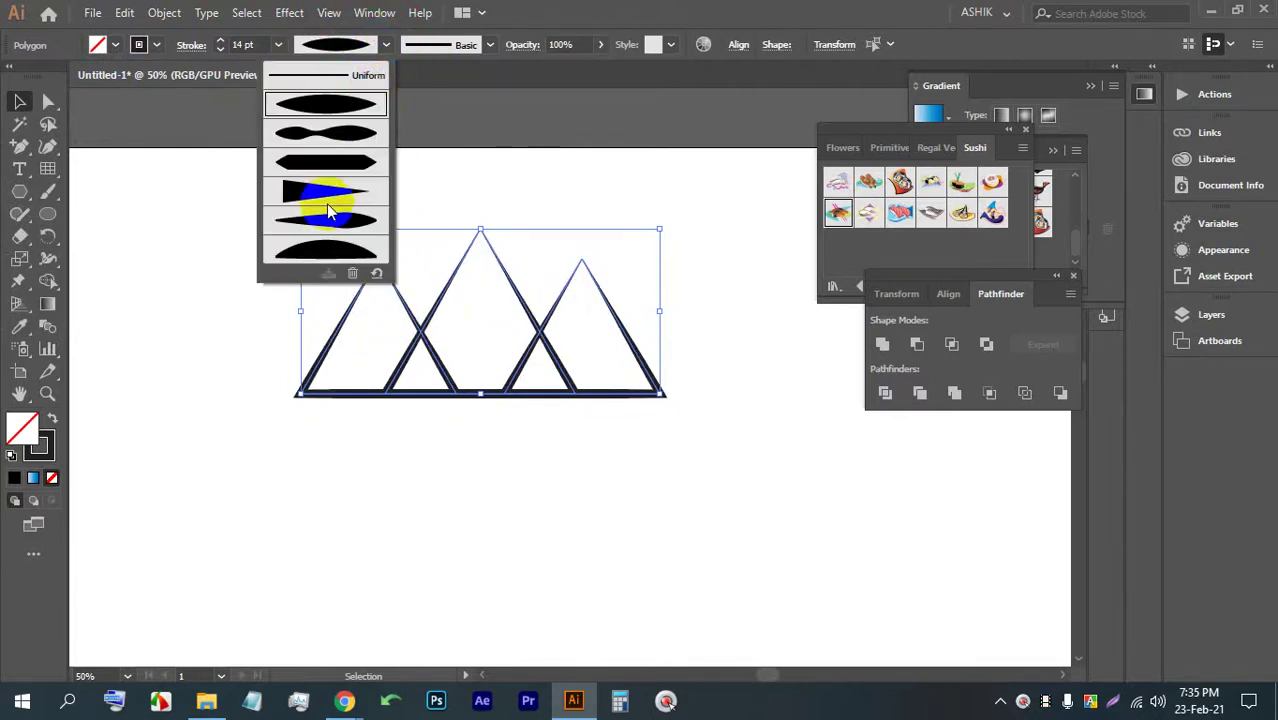
left_click(328, 226)
left_click(565, 455)
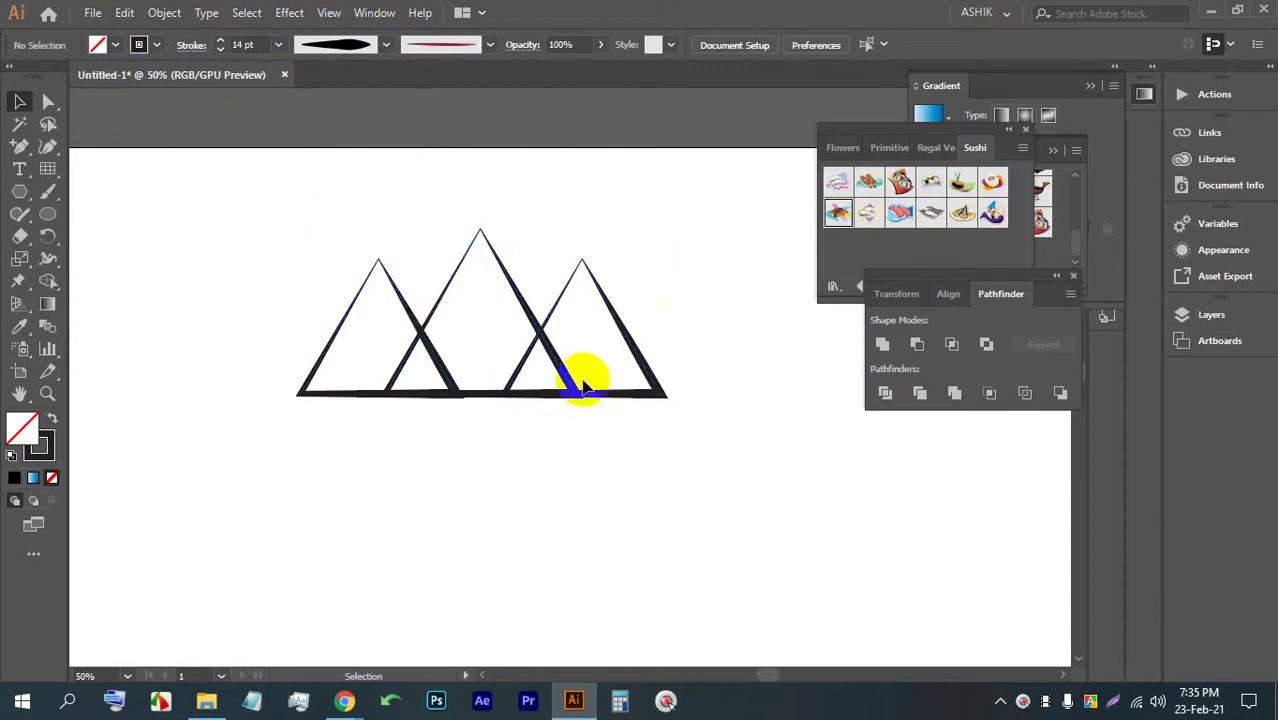
- Set the width profile of the three triangles' strokes to Uniform
scroll(592, 355, "up", 1)
left_click_drag(680, 485, 265, 280)
left_click(385, 46)
left_click(316, 88)
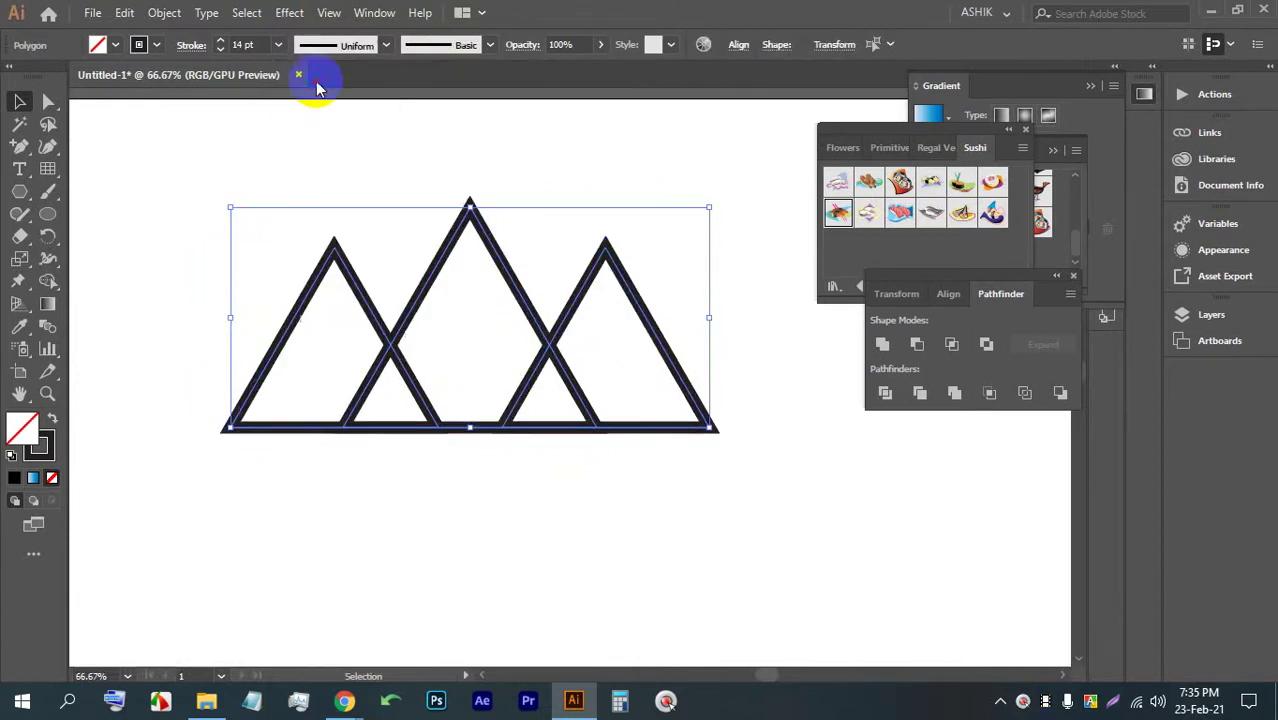
left_click(650, 553)
- Merge the three overlapping triangles into one three-peaked outline with the Shape Builder tool
left_click_drag(750, 530, 300, 291)
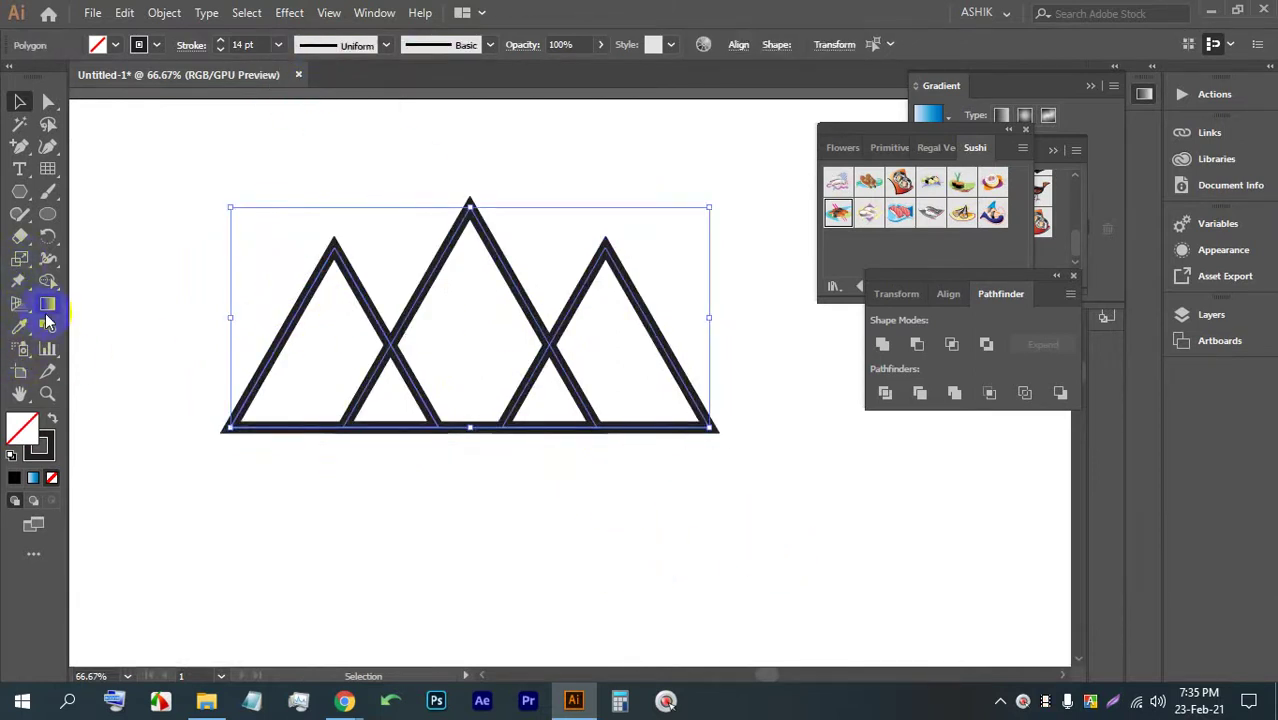
left_click(48, 285)
mouse_move(613, 366)
left_mouse_down()
mouse_move(534, 394)
mouse_move(479, 328)
mouse_move(335, 395)
mouse_move(285, 357)
left_mouse_up()
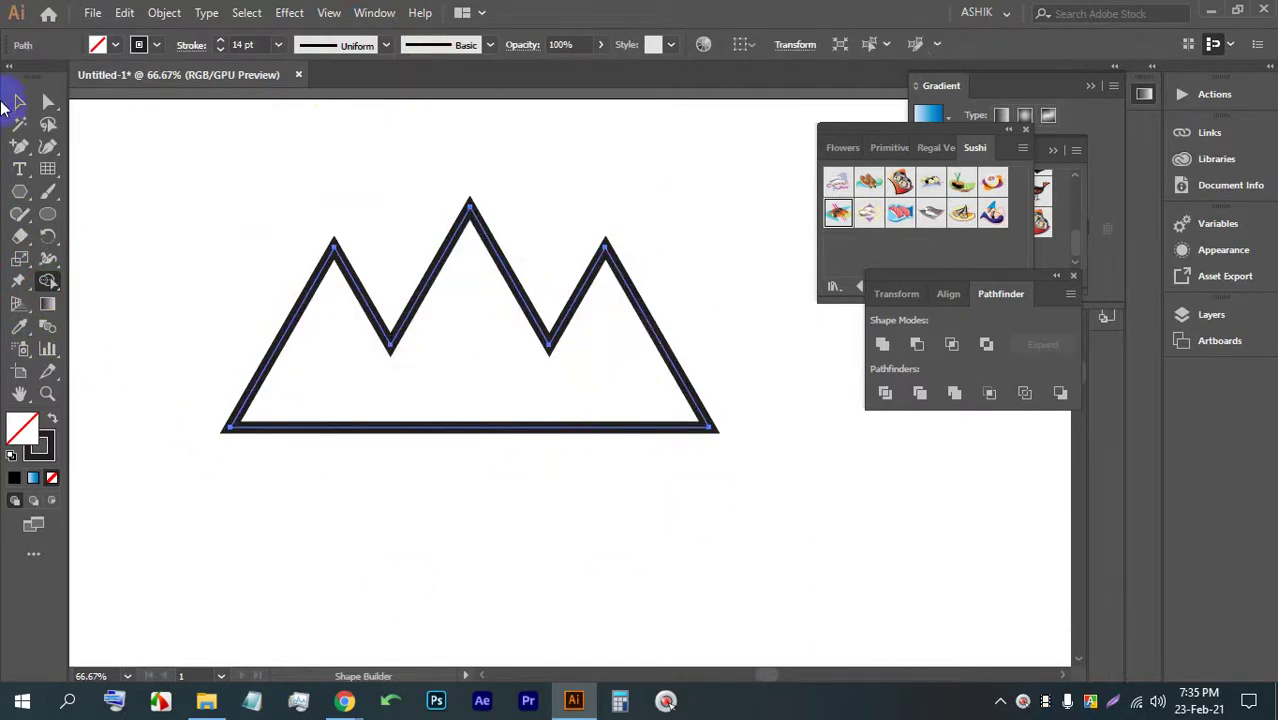
left_click(16, 103)
left_click(328, 177)
- Expand the three-peaked outline's fill and stroke into a filled shape
left_click_drag(448, 371, 579, 486)
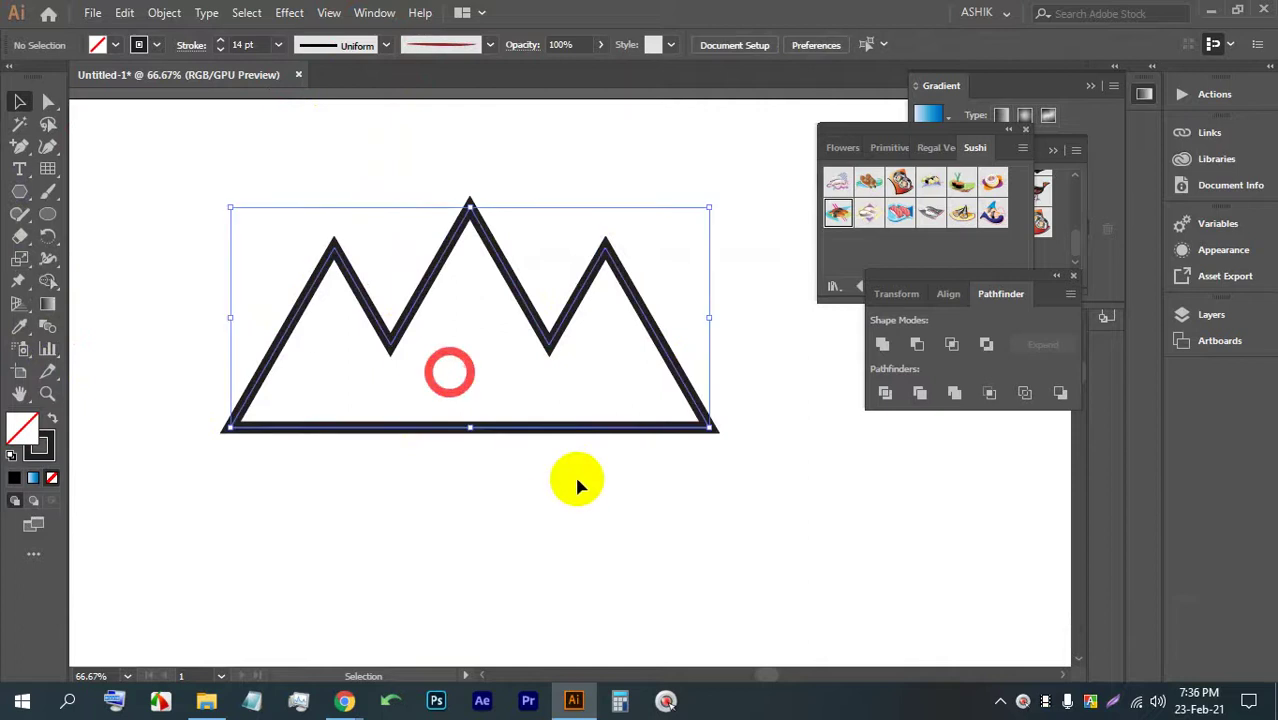
left_click(152, 14)
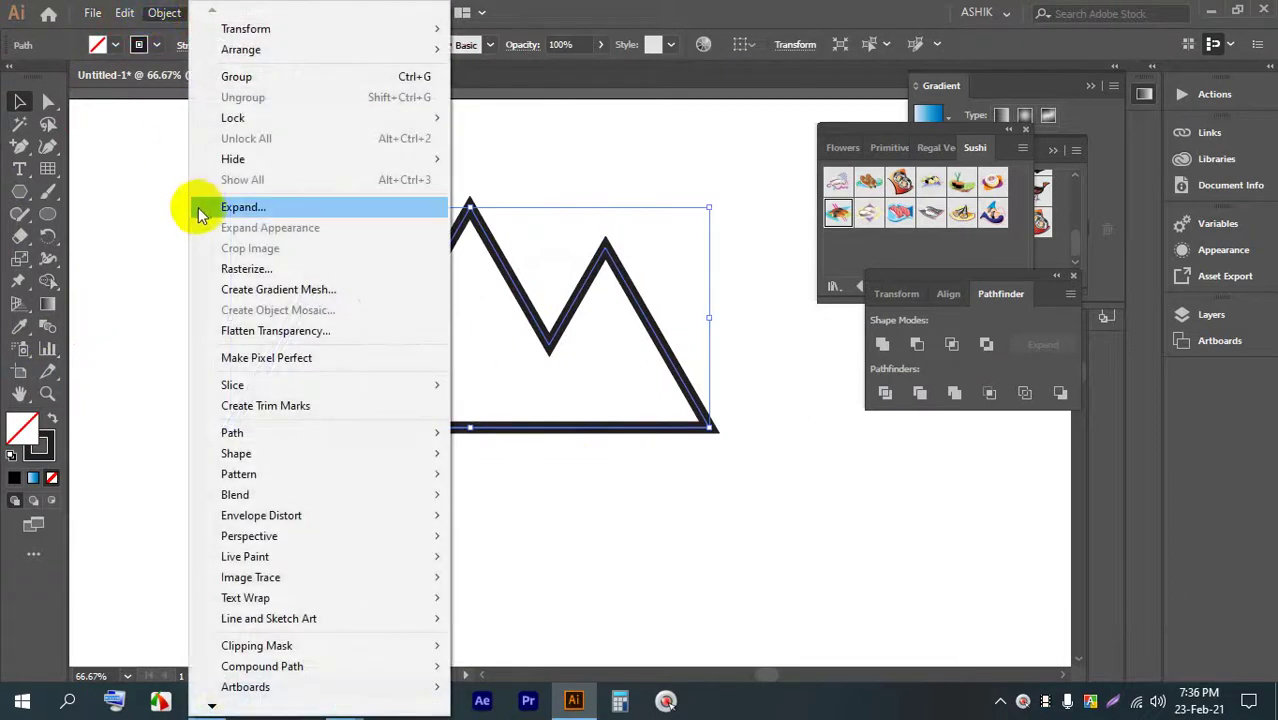
left_click(200, 204)
left_click(598, 455)
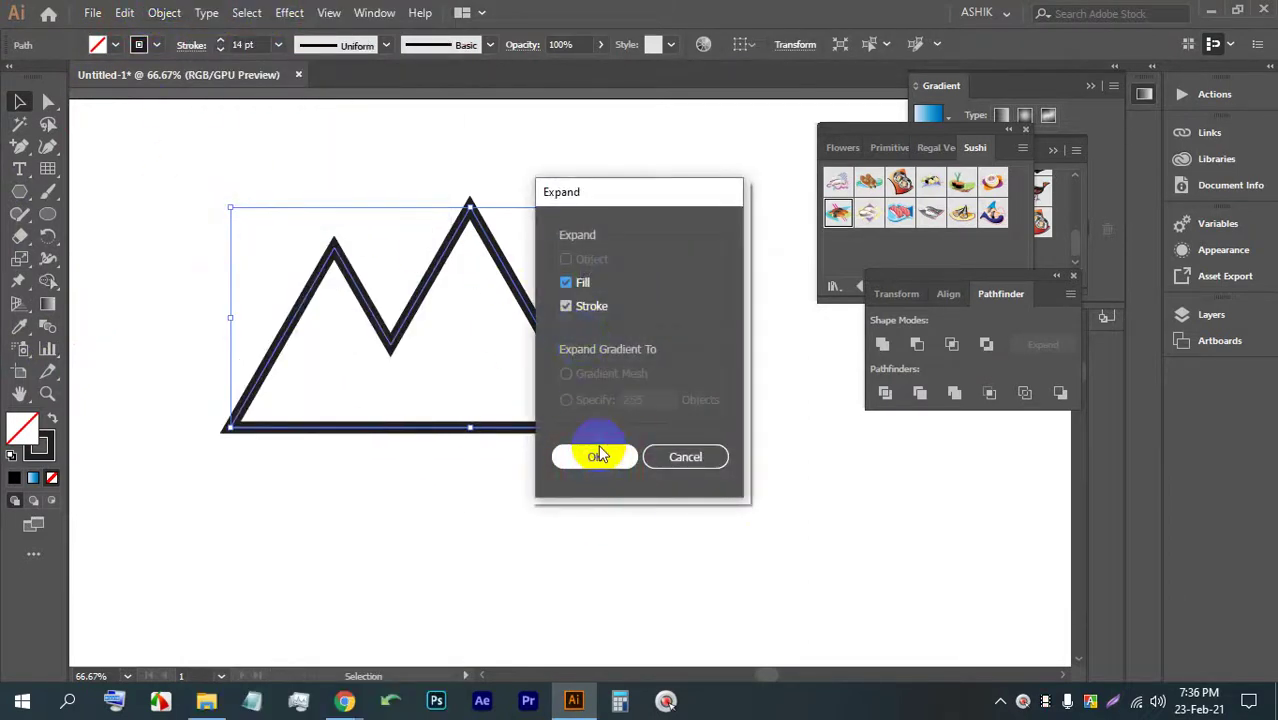
left_click(582, 538)
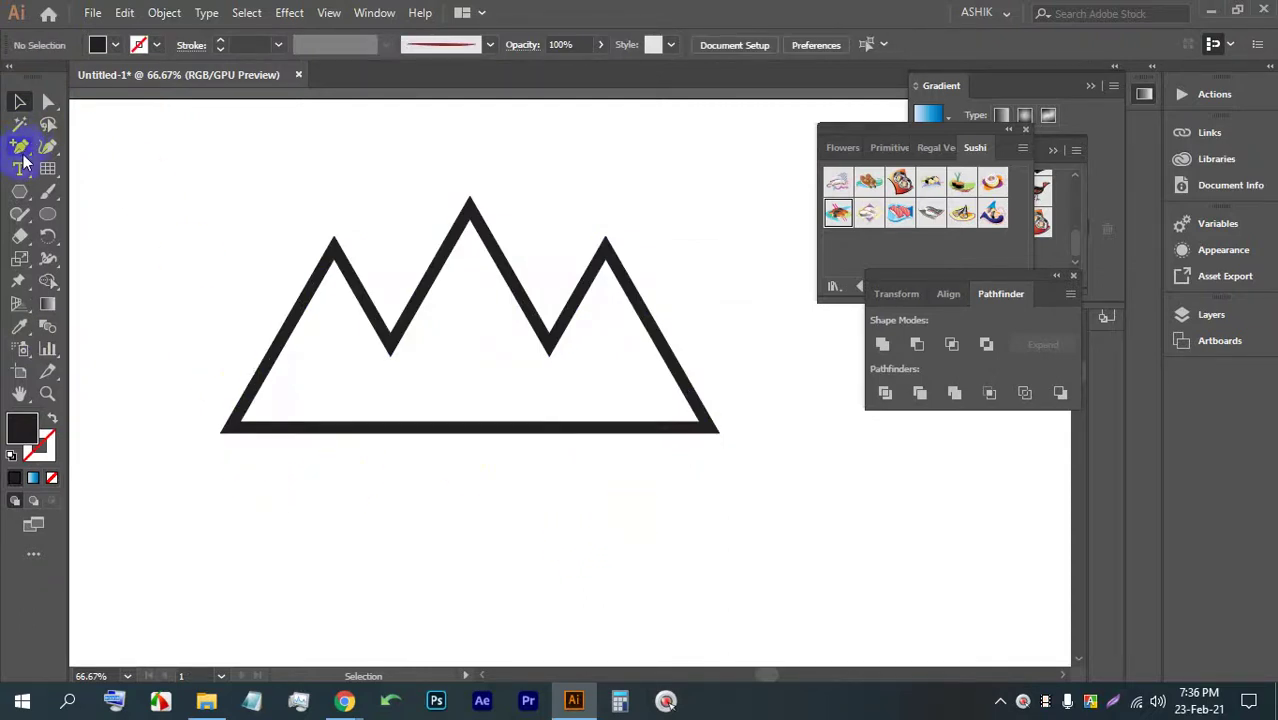
- Draw a closed, jagged ridge shape with the Pen tool across the lower mountains, spanning both bottom corners of the outline
left_click_drag(40, 150, 103, 165)
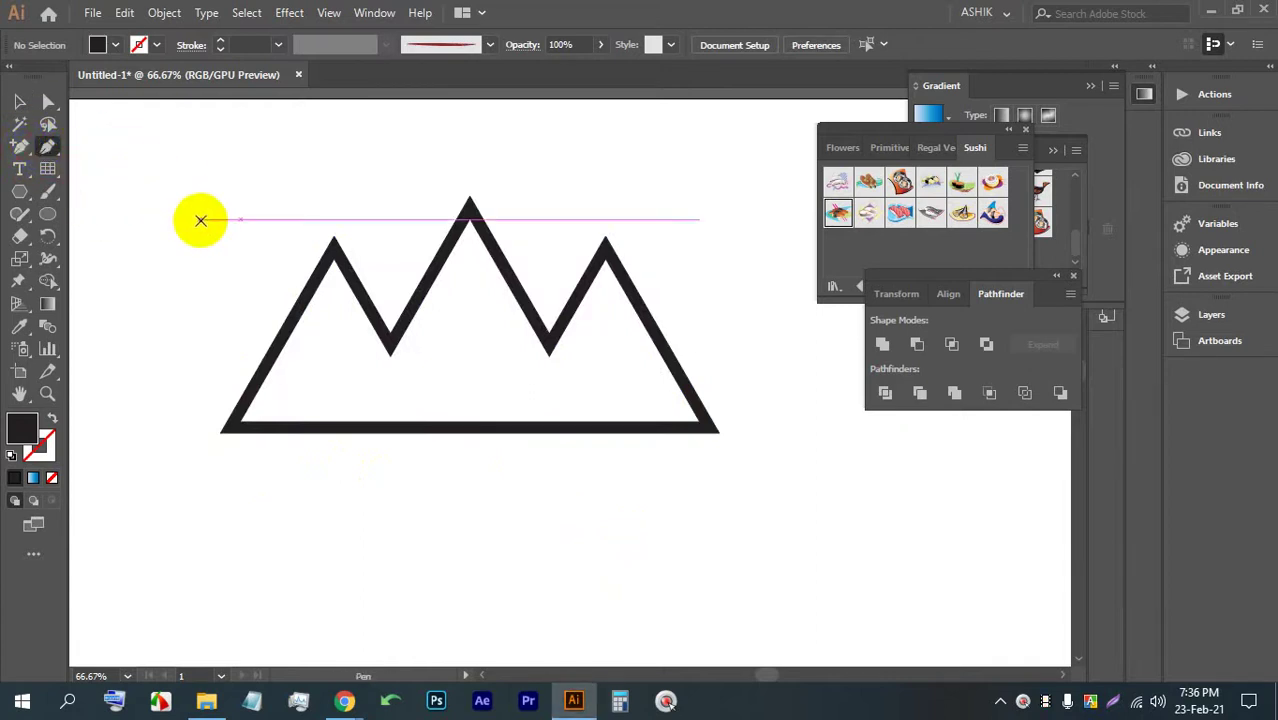
key("Caps_Lock")
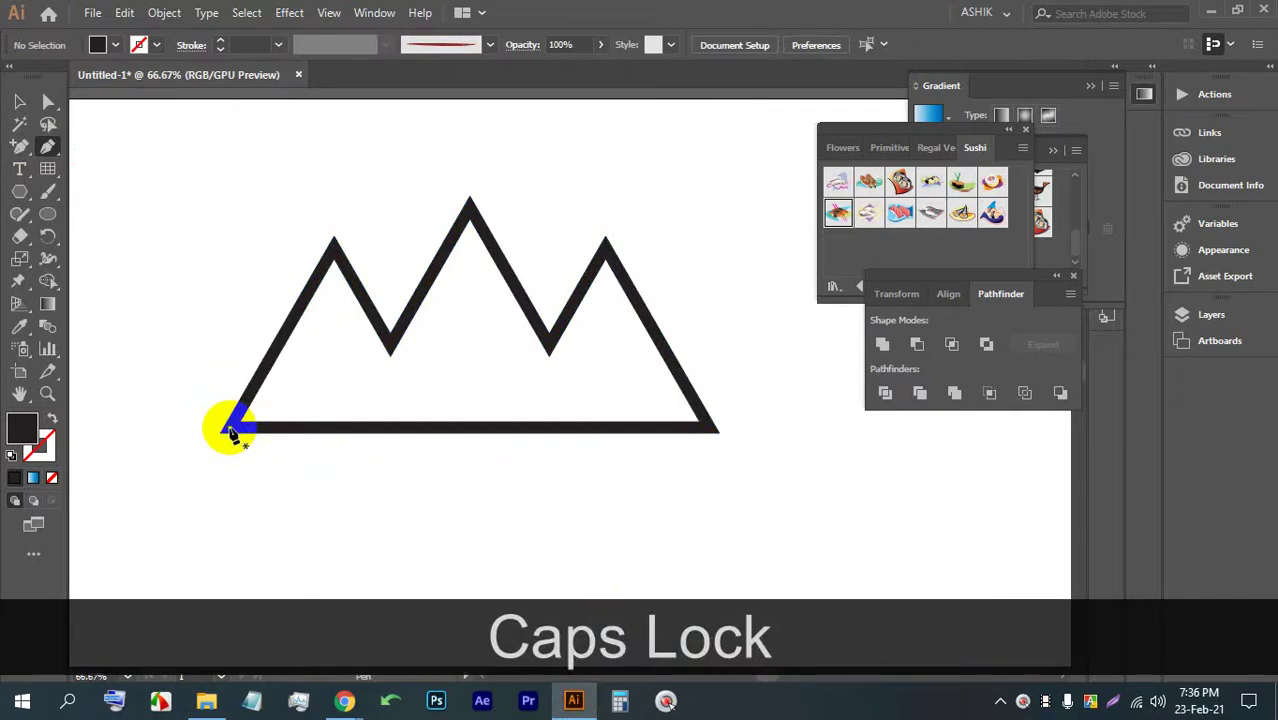
left_click(229, 430)
left_click_drag(312, 343, 457, 300)
key("alt")
left_click_drag(456, 296, 496, 385)
left_click_drag(496, 383, 566, 399)
key("alt")
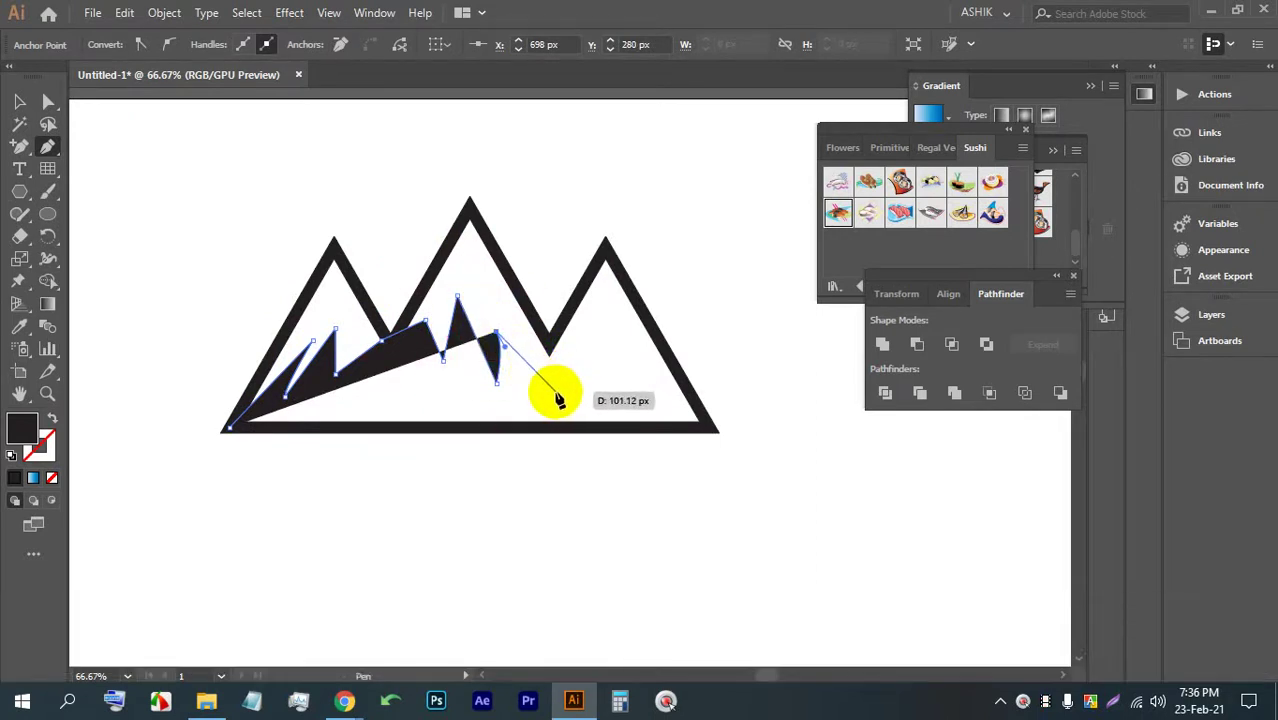
left_click(554, 389)
left_click_drag(547, 353, 640, 375)
key("alt")
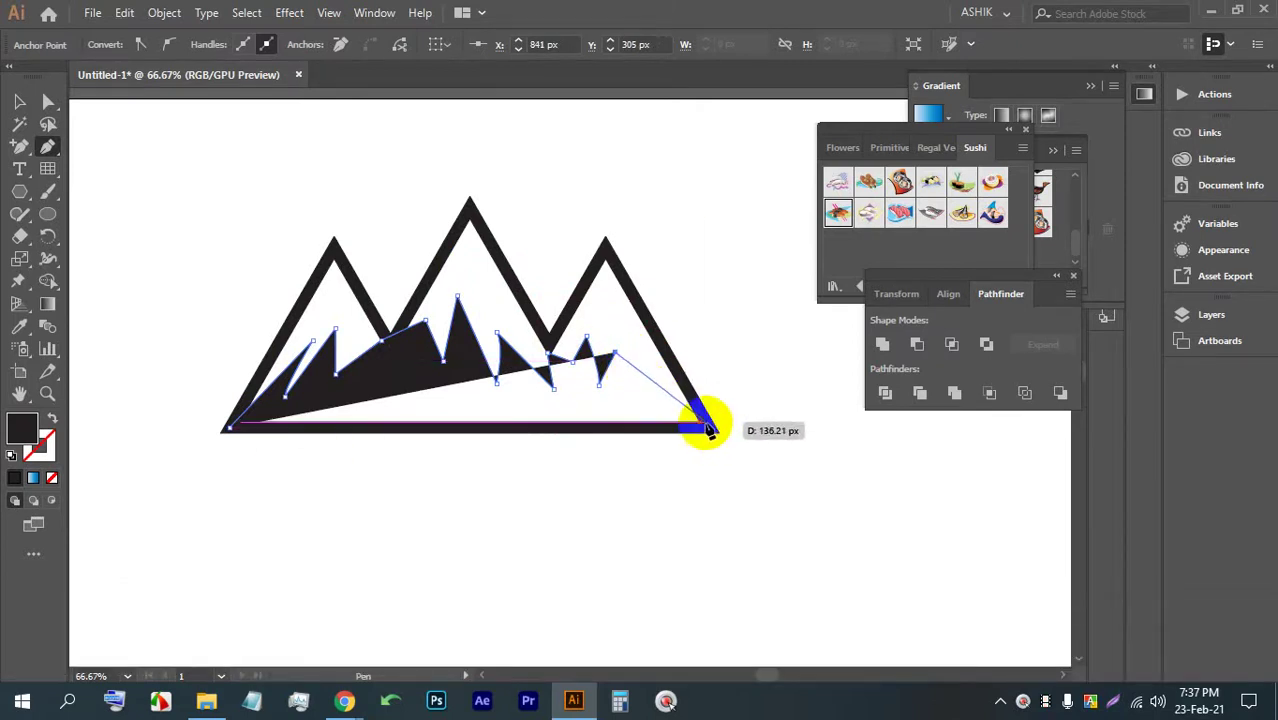
left_click(706, 428)
left_click_drag(711, 440, 234, 433)
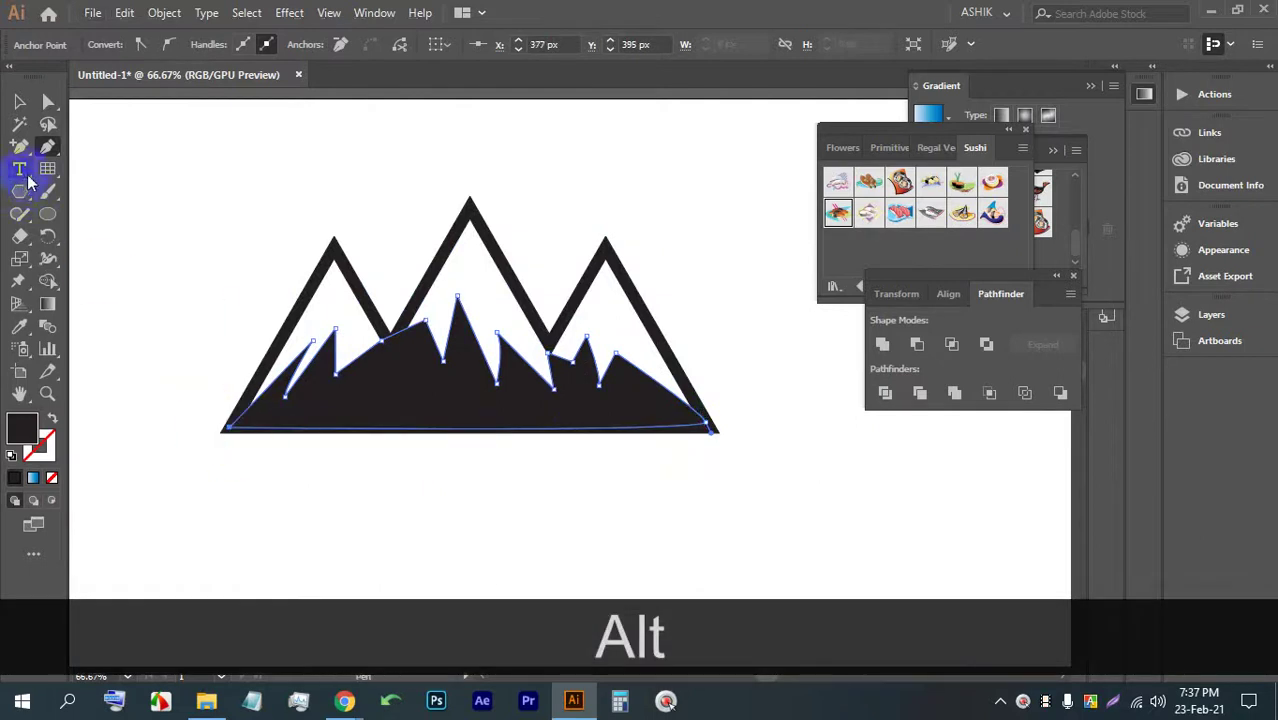
- Send the jagged ridge shape backward behind the three-peaked outline
left_click(19, 101)
left_click(513, 508)
left_click(420, 408)
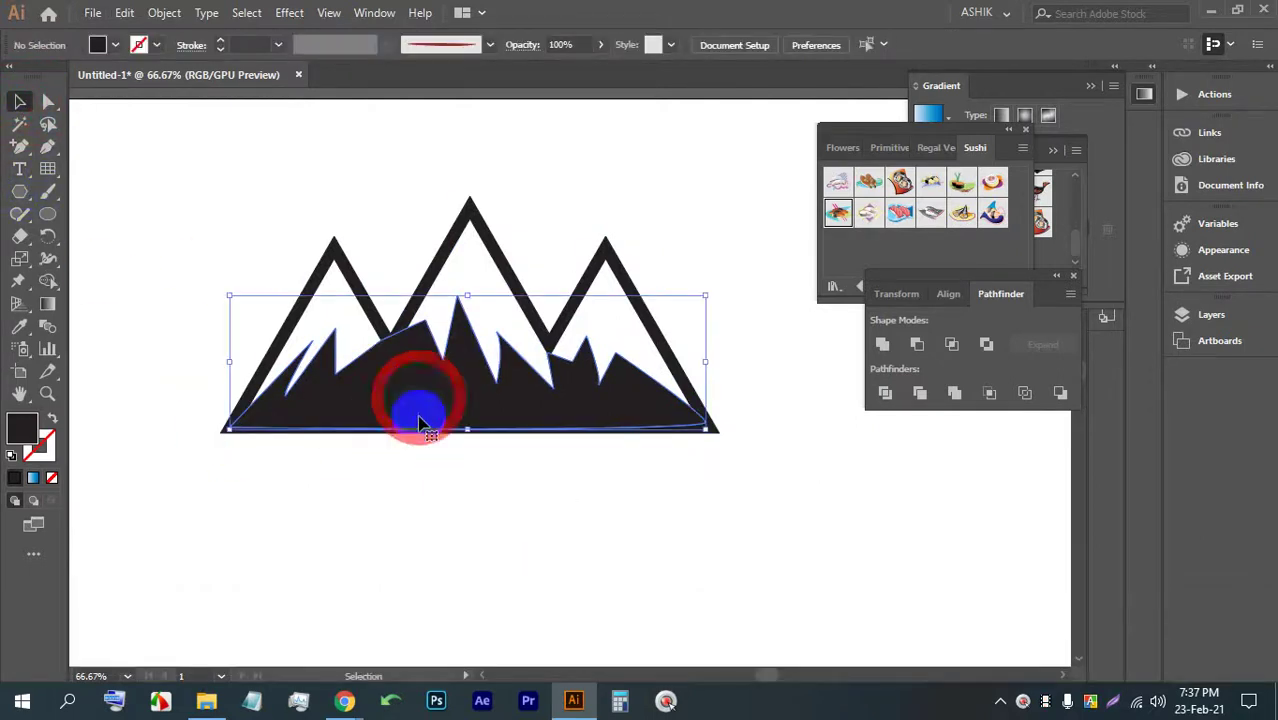
left_click(528, 556)
left_click_drag(710, 560, 322, 266)
left_click(542, 517)
left_click(662, 523)
left_click(470, 380)
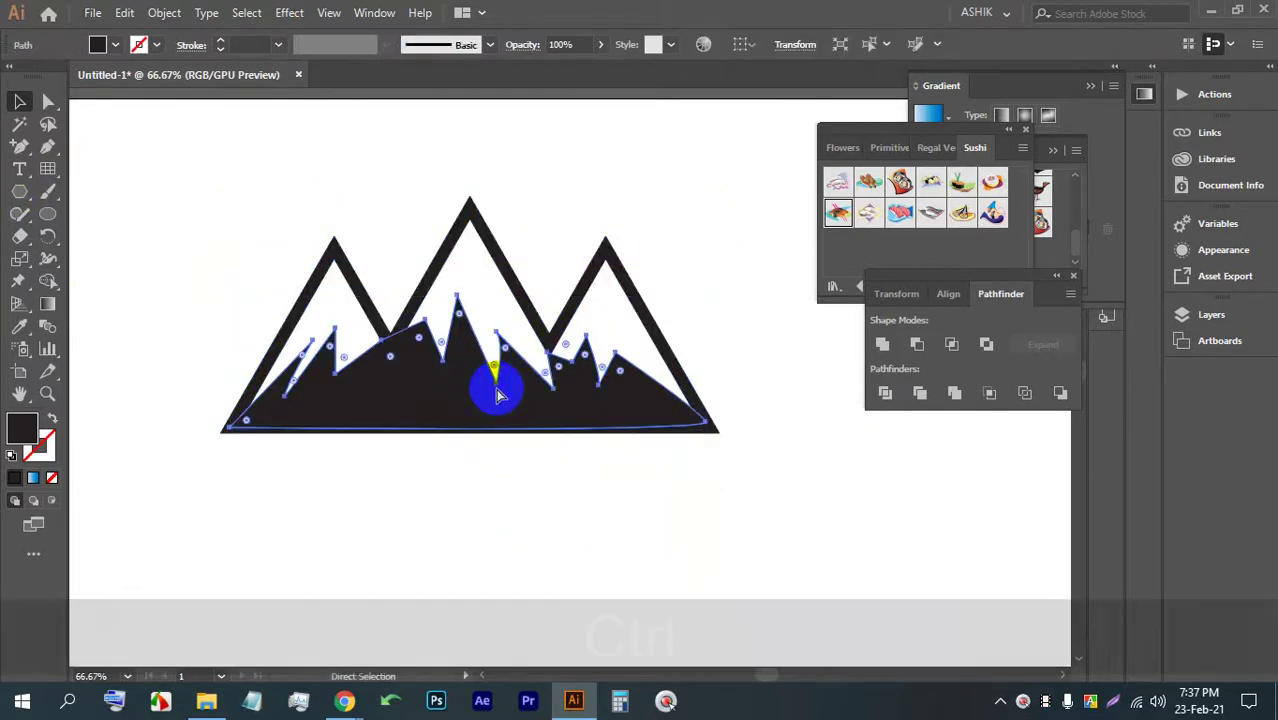
key("ctrl+bracketleft")
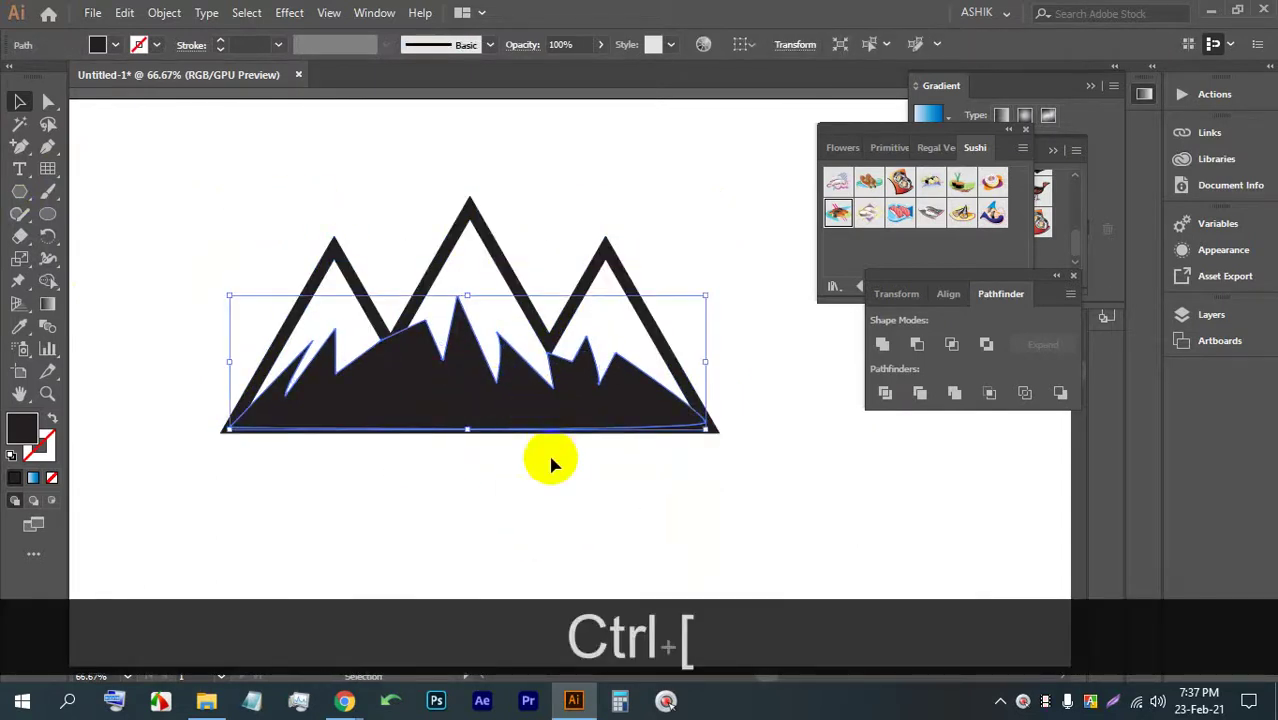
left_click(549, 462)
key("space")
left_click_drag(551, 456, 505, 505)
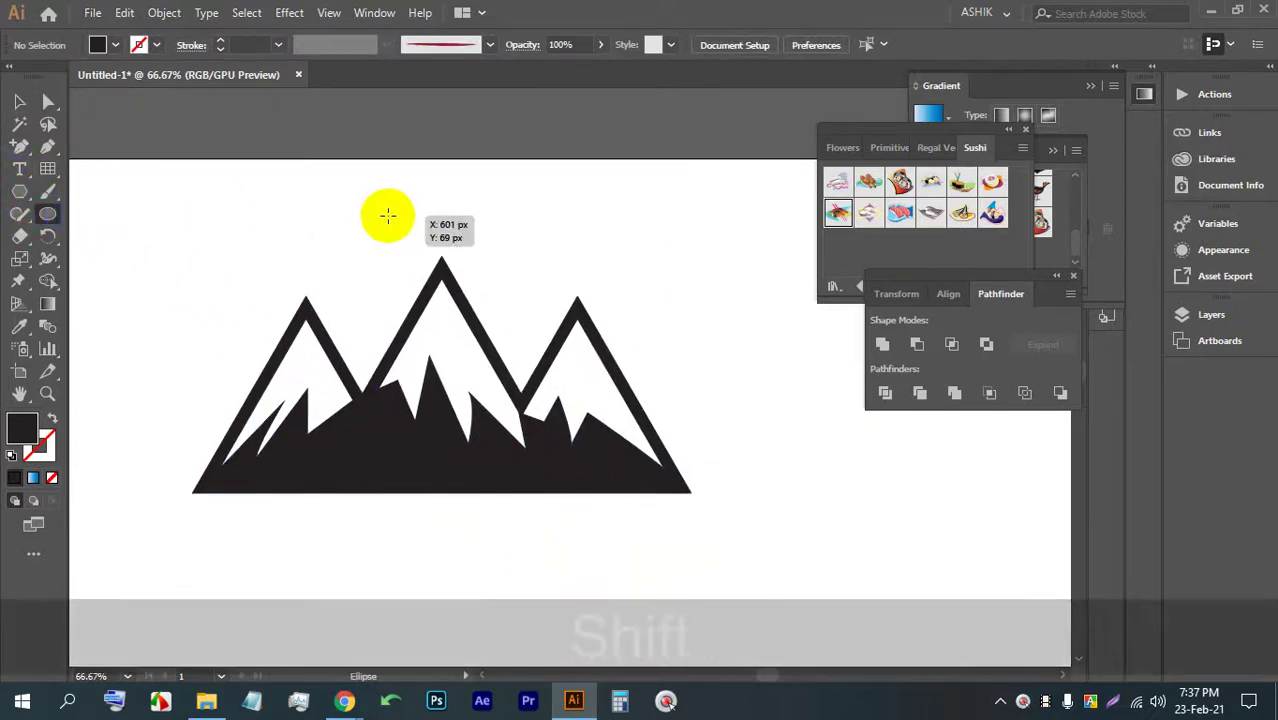
left_click(347, 198)
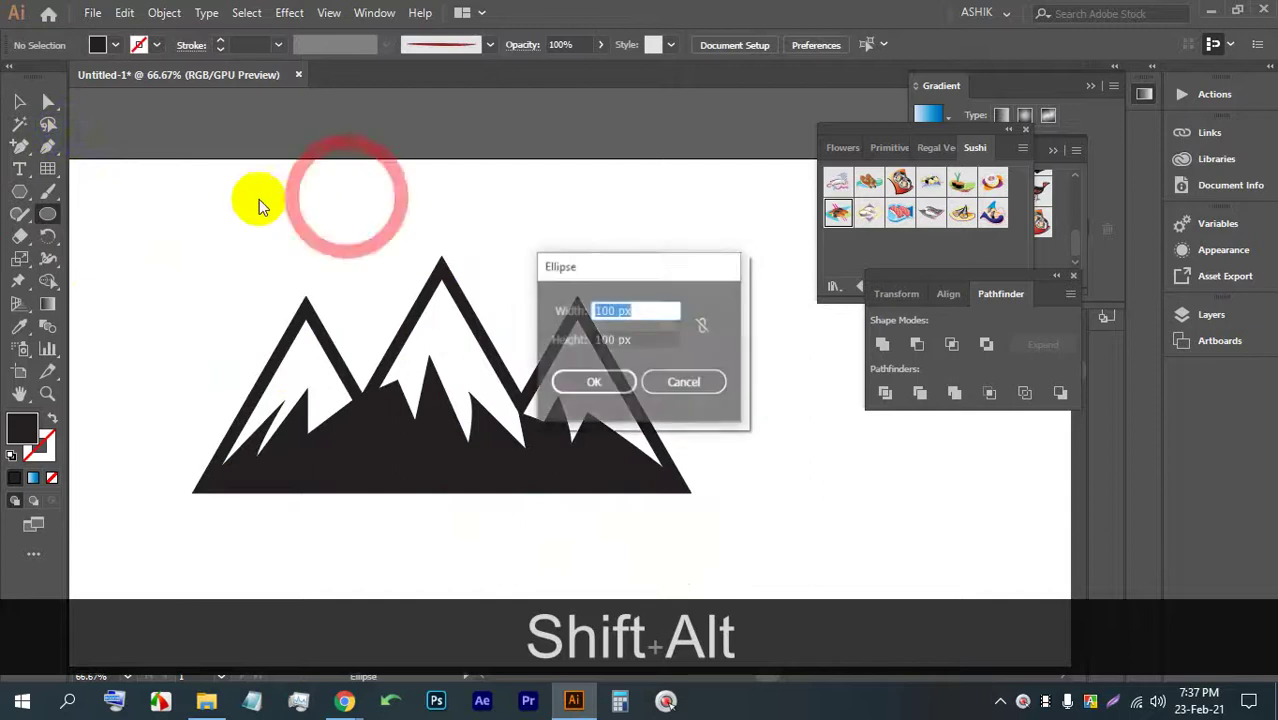
left_click(678, 380)
- Group the three-peaked outline and the jagged ridge shape together
left_click_drag(254, 189, 579, 432)
key("ctrl")
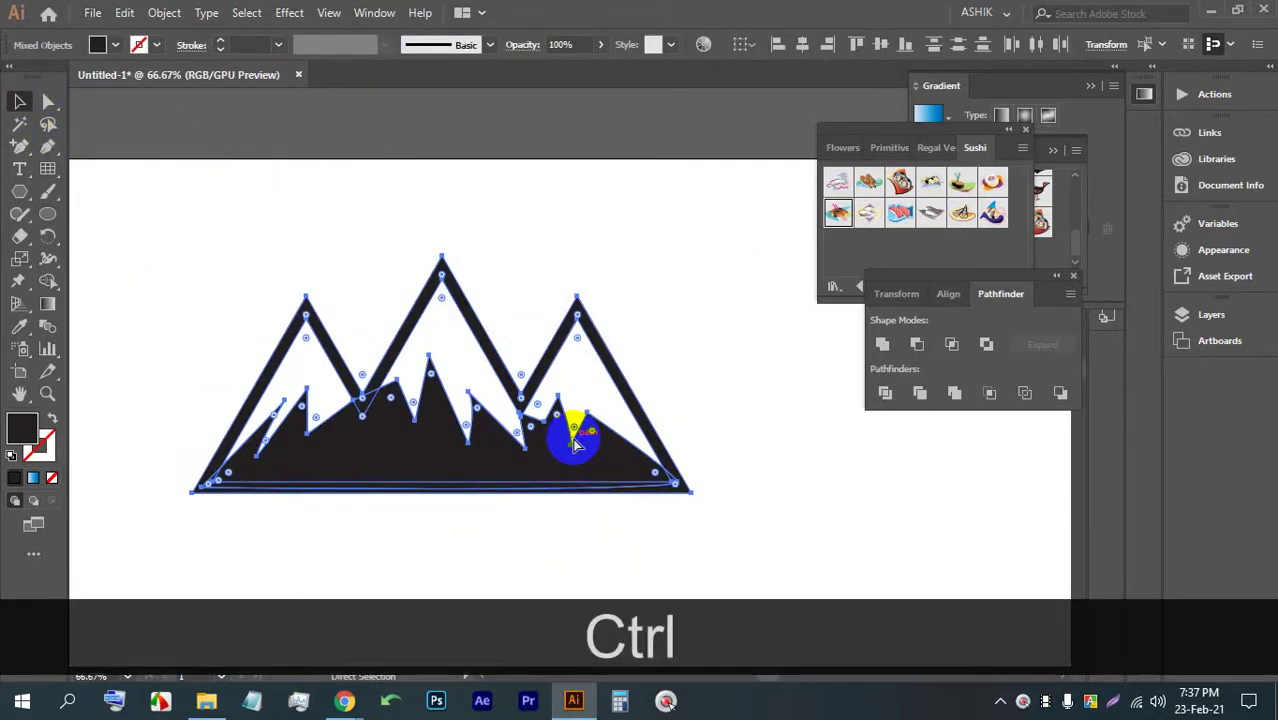
key("ctrl+g")
left_click(405, 228)
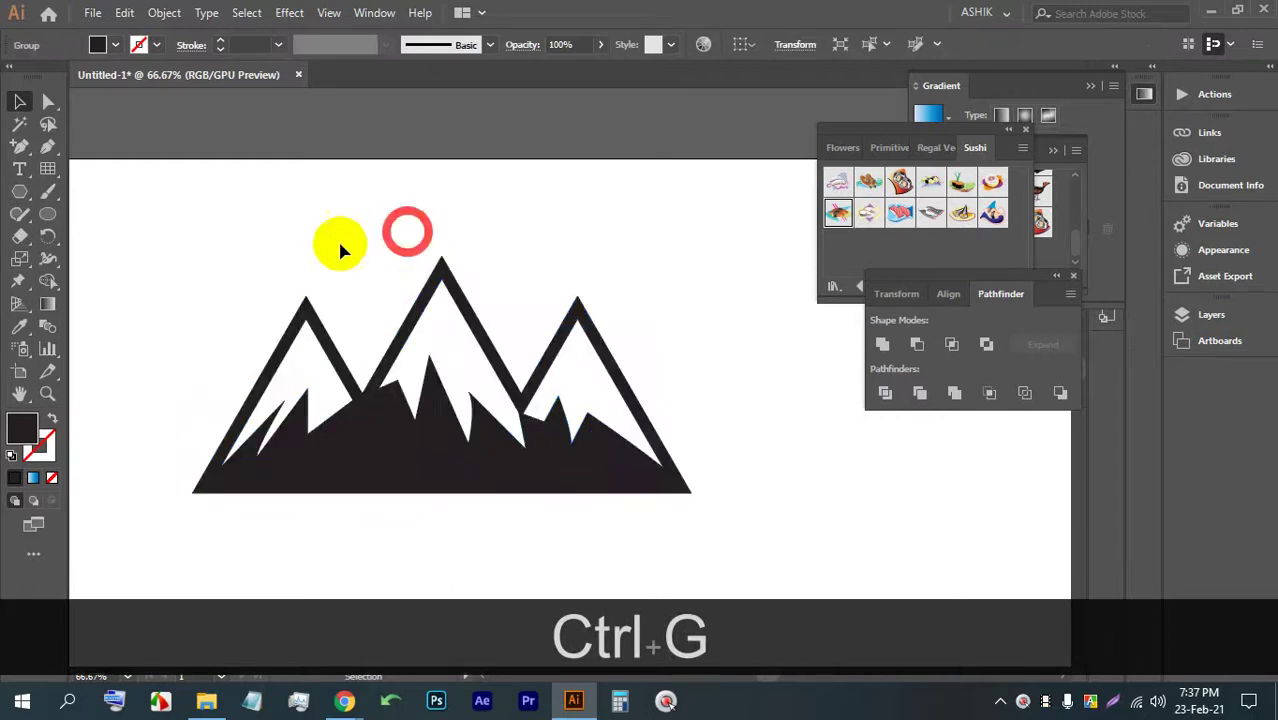
- Draw a large circle over the middle peak with the Ellipse tool and raise it slightly above the summit
left_click(47, 213)
key("alt+shift")
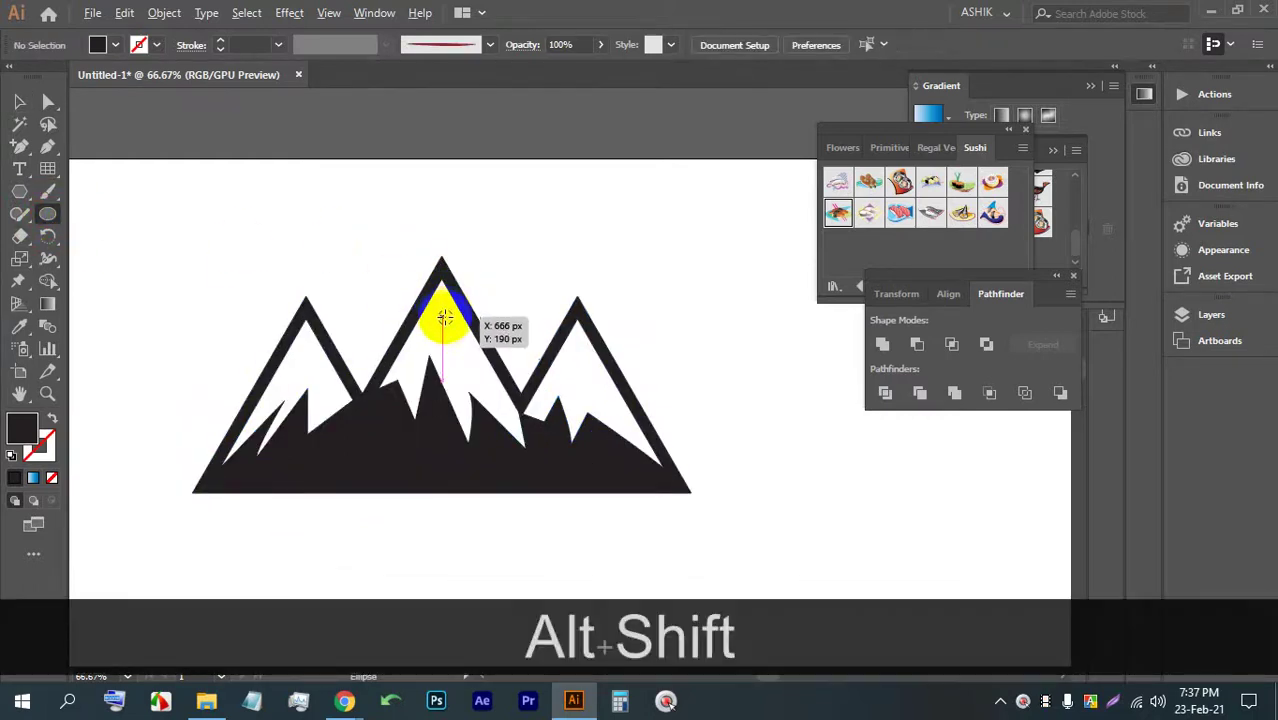
left_click_drag(443, 366, 382, 231)
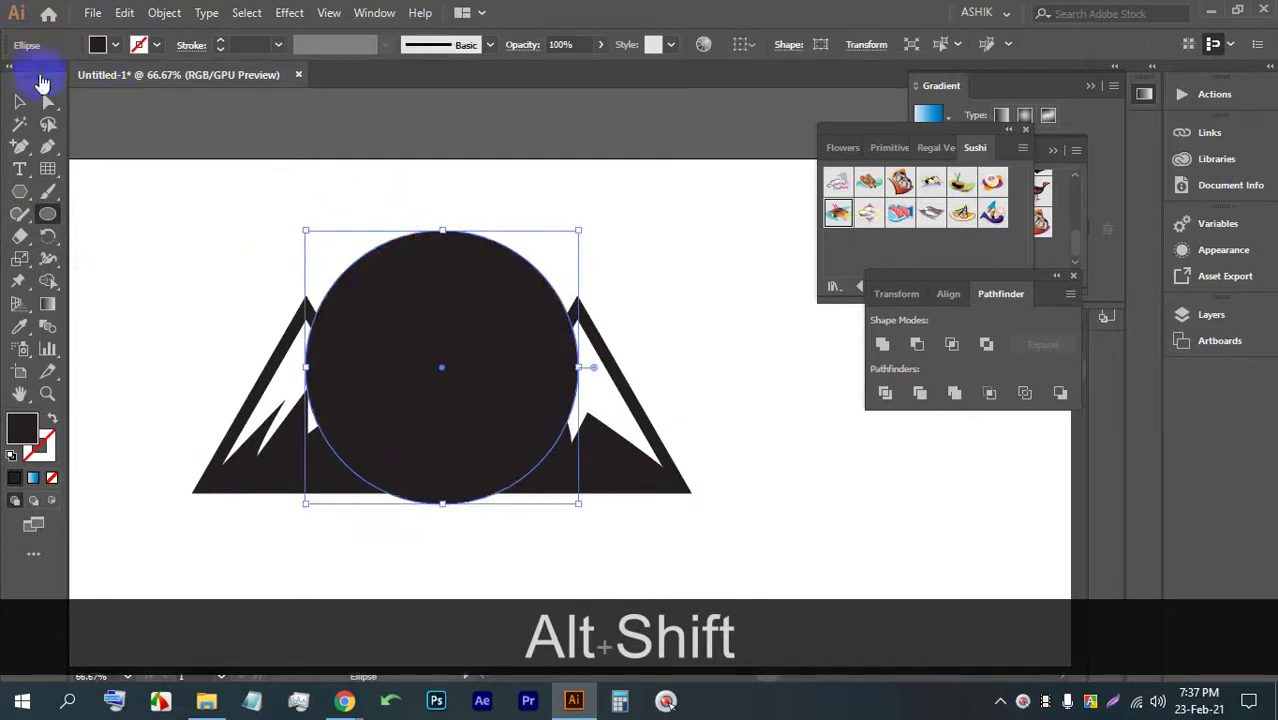
left_click(20, 101)
left_click_drag(508, 366, 505, 330)
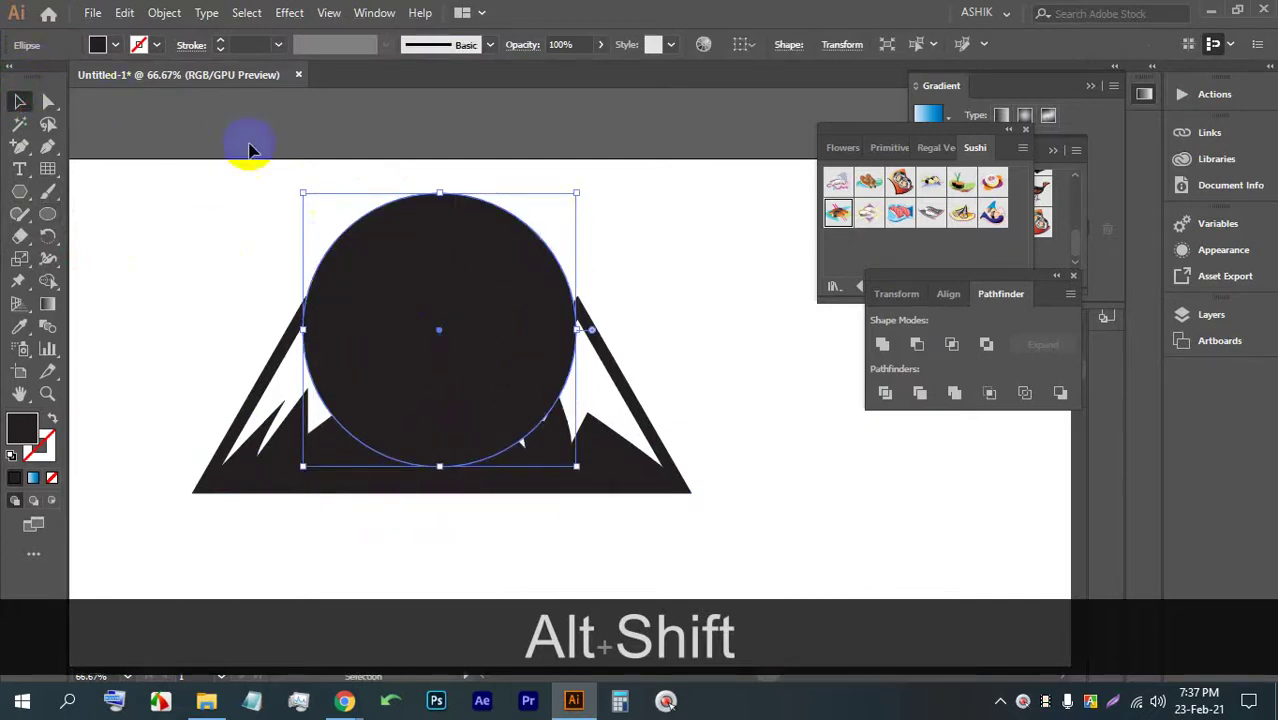
- Fill the large circle with orange
left_click(115, 45)
left_click(182, 76)
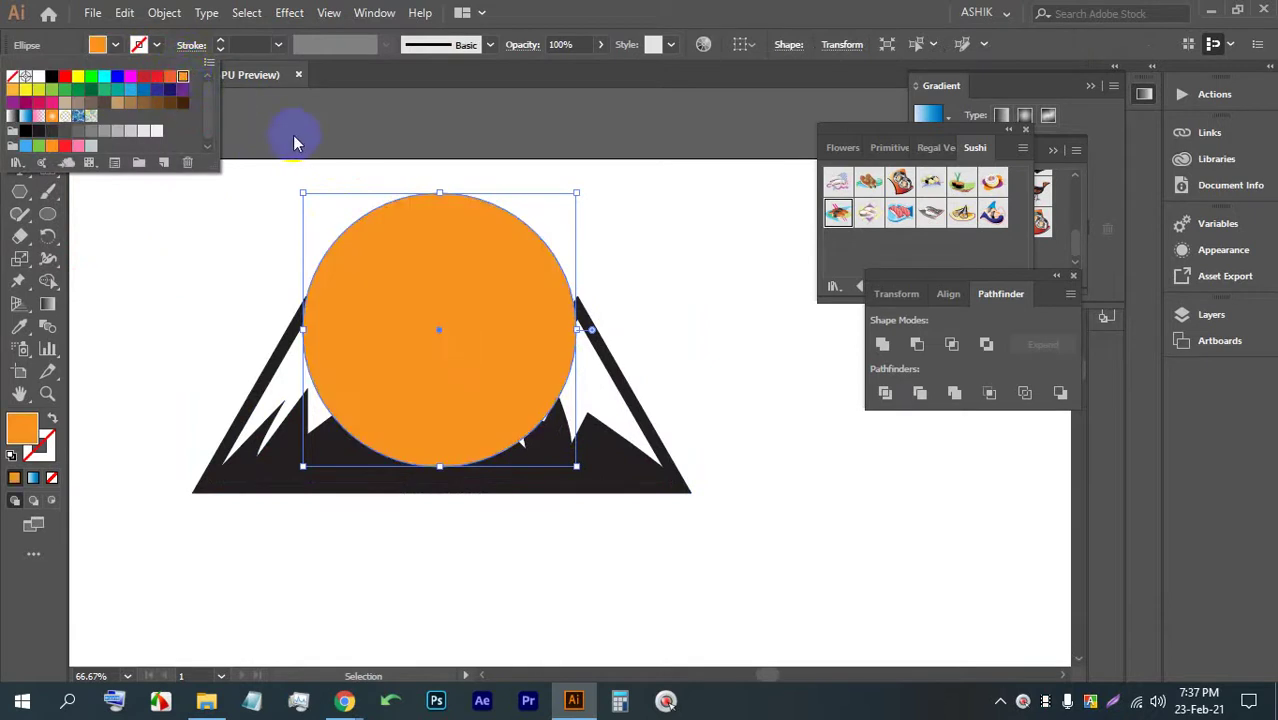
left_click(542, 165)
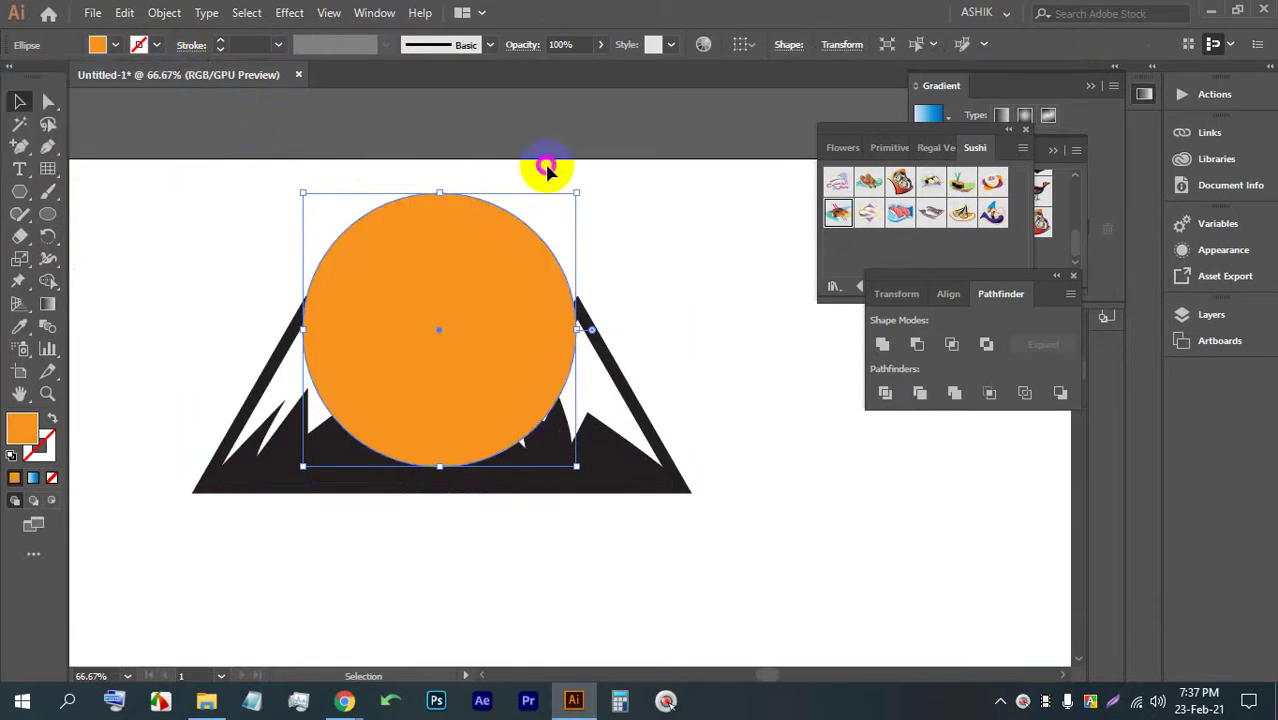
- Paste a copy of the orange circle in front and shrink it about its centre to form an inner circle
left_click(496, 292)
key("ctrl+c")
key("ctrl+f")
left_click(502, 291)
mouse_move(439, 193)
left_mouse_down()
mouse_move(425, 220)
mouse_move(436, 234)
left_mouse_up()
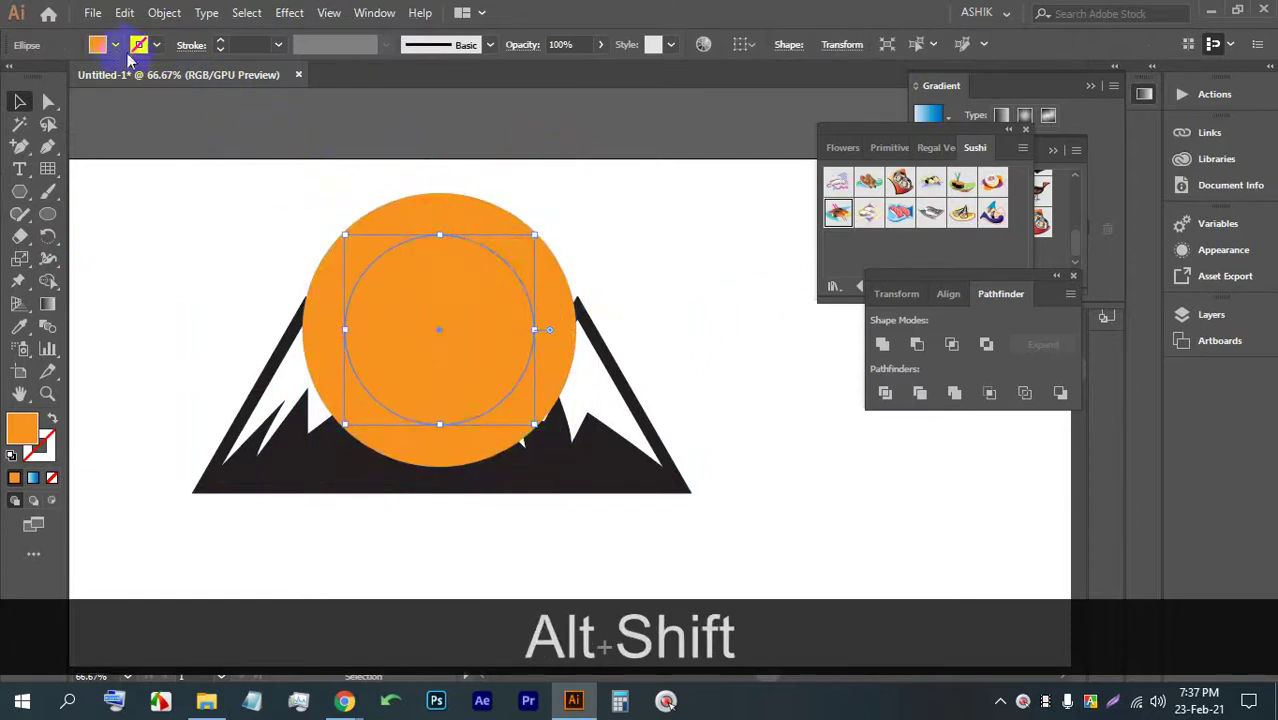
- Fill the smaller inner circle with a darker red-orange
left_click(156, 44)
left_click(171, 78)
left_click(648, 183)
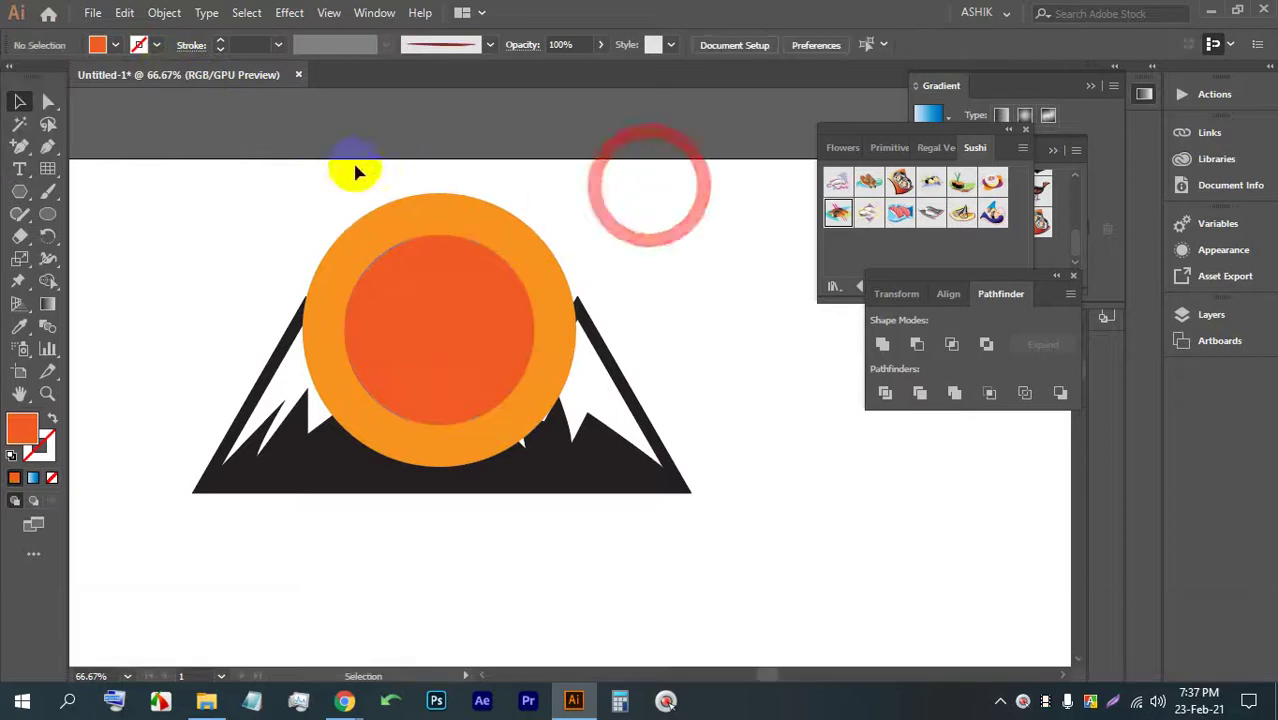
- Send both sun circles backward behind the mountain group
left_click(450, 242)
left_click(458, 251, "shift")
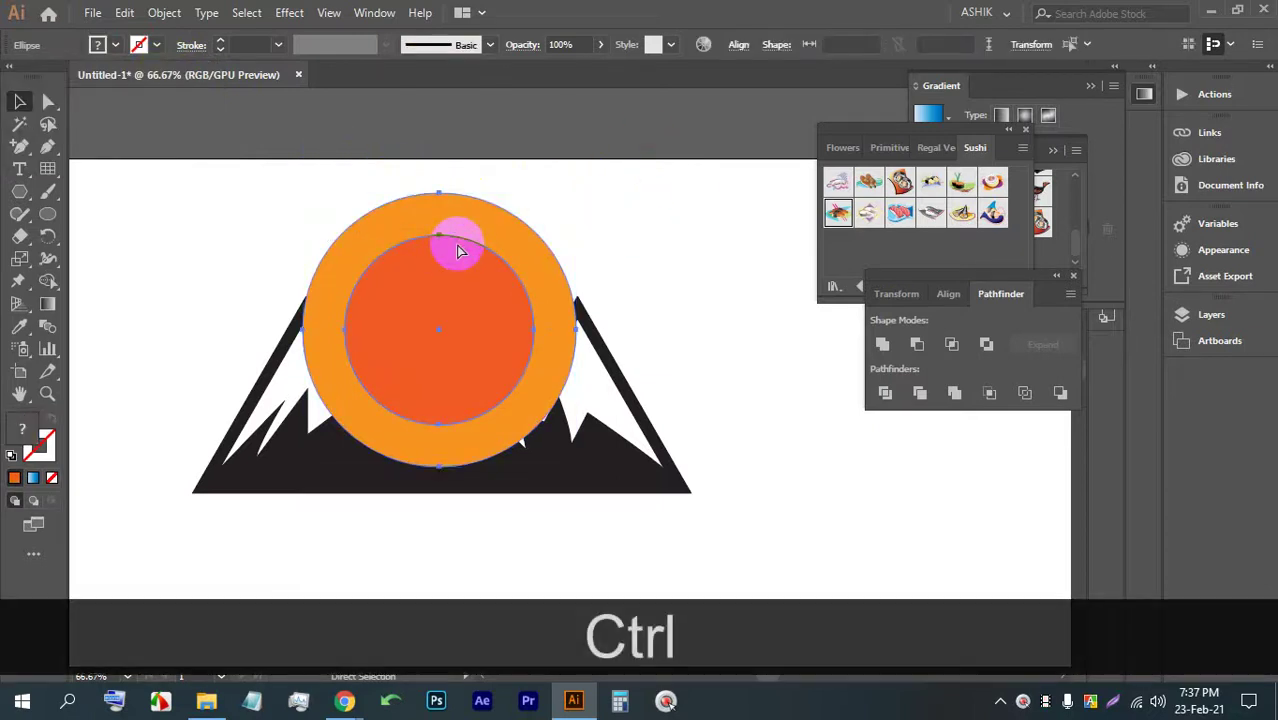
key("ctrl+bracketleft")
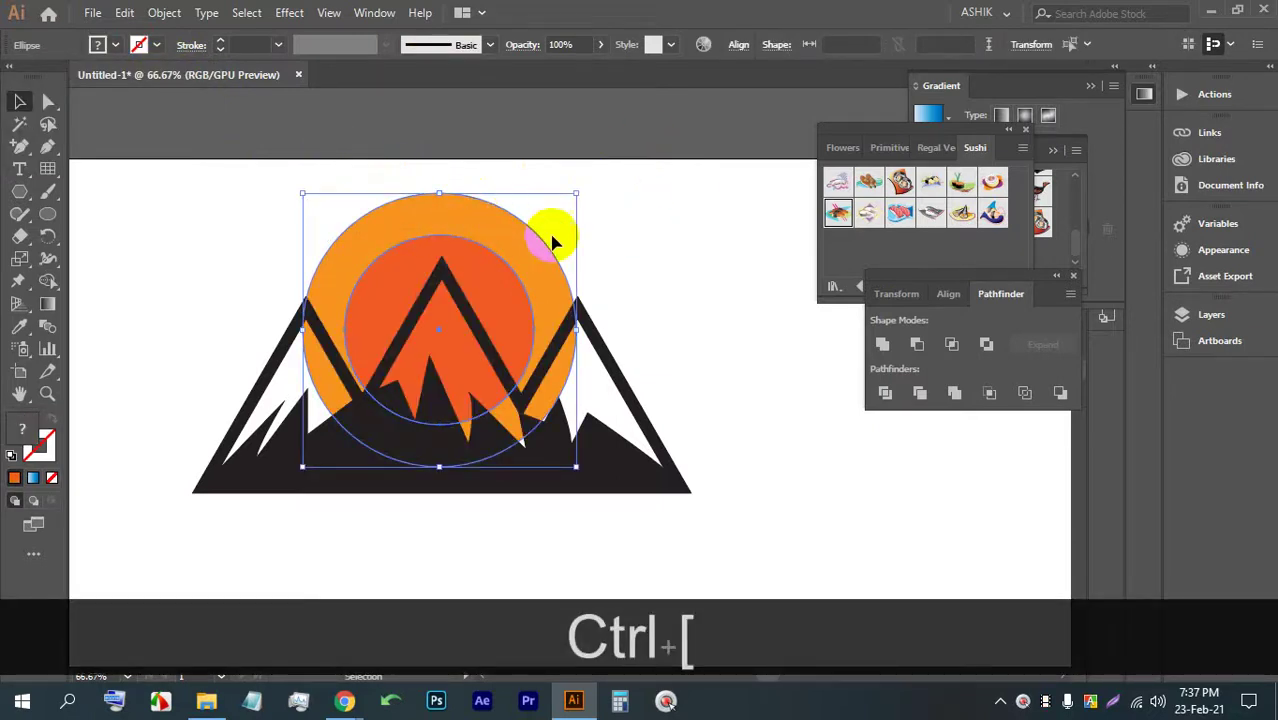
left_click(719, 277)
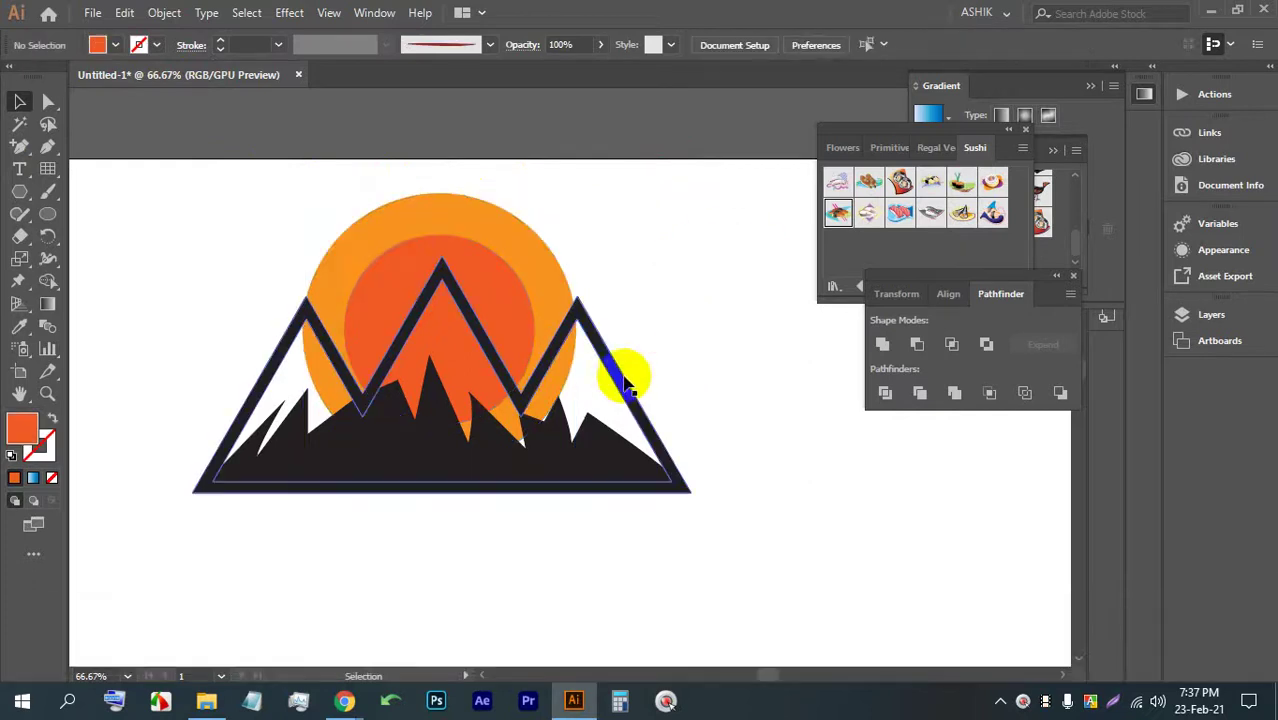
- Try a white fill on the whole mountain group
left_click(613, 362)
left_click(733, 277)
left_click(590, 325)
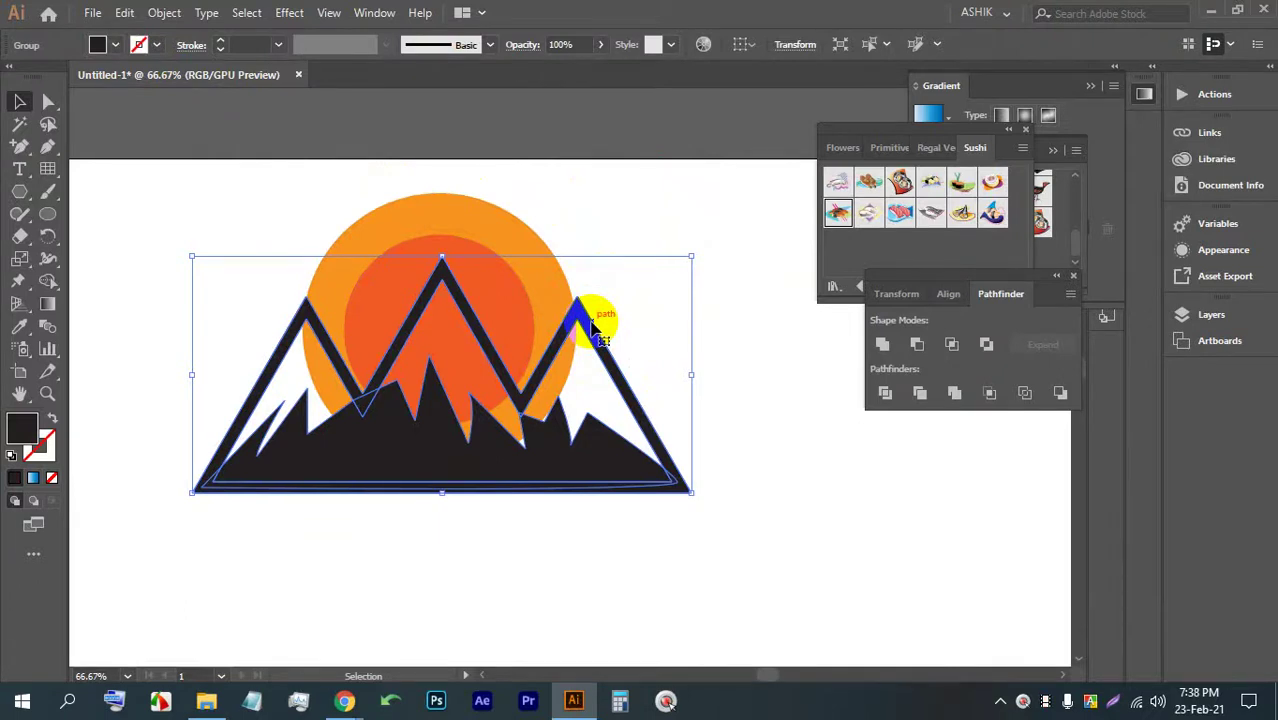
left_click(117, 45)
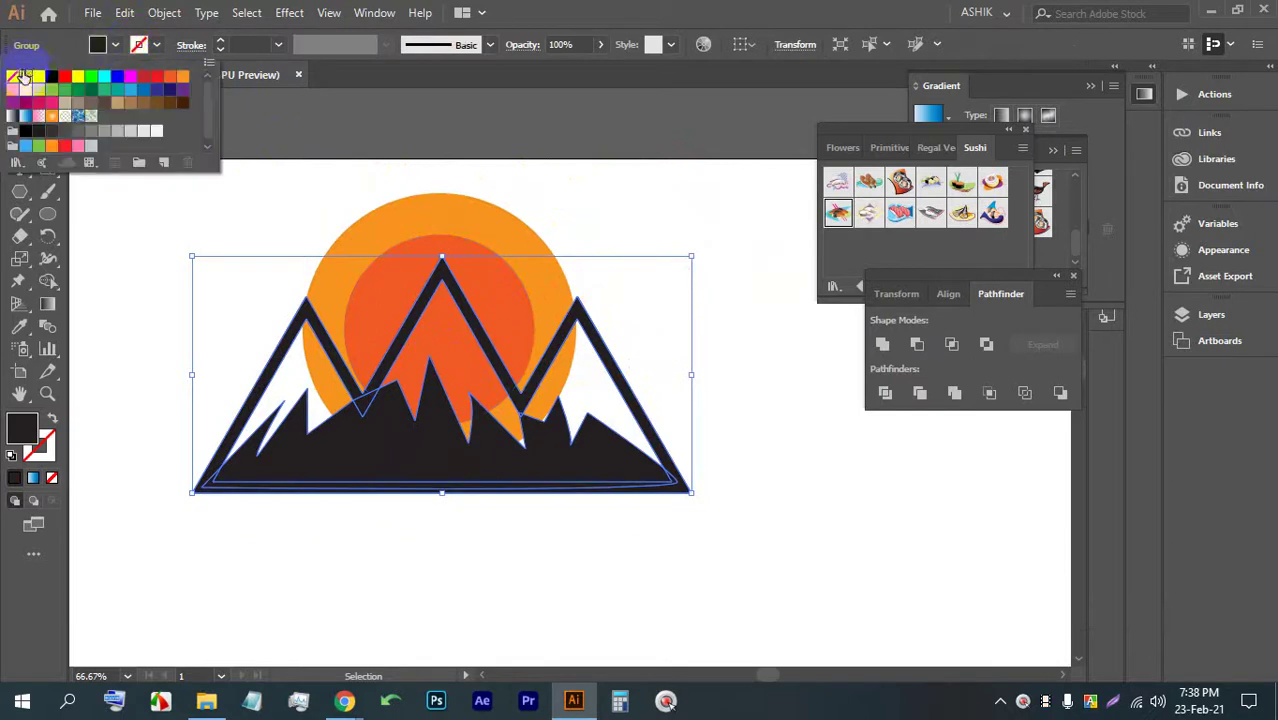
left_click(37, 78)
key("ctrl+z")
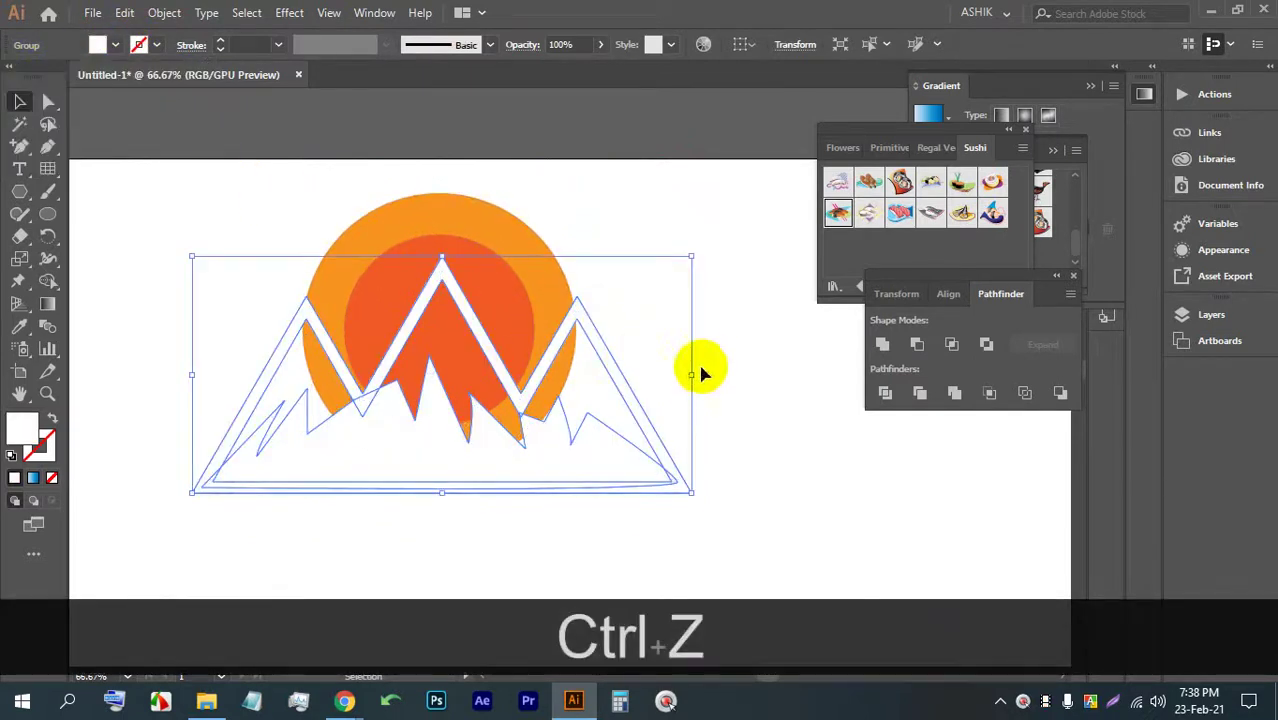
key("ctrl+z")
- Isolate the three-peaked outline's compound path inside the nested mountain groups
left_click(712, 350)
left_click(613, 370)
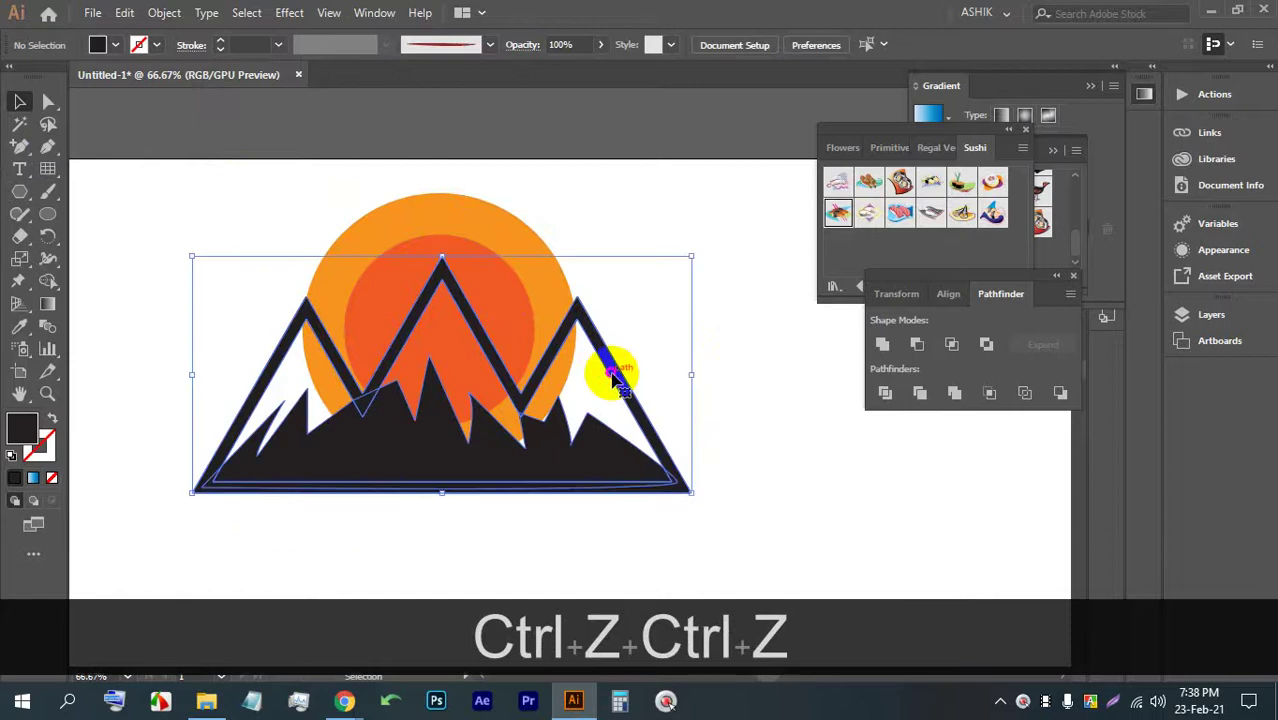
double_click(613, 370)
double_click(598, 342)
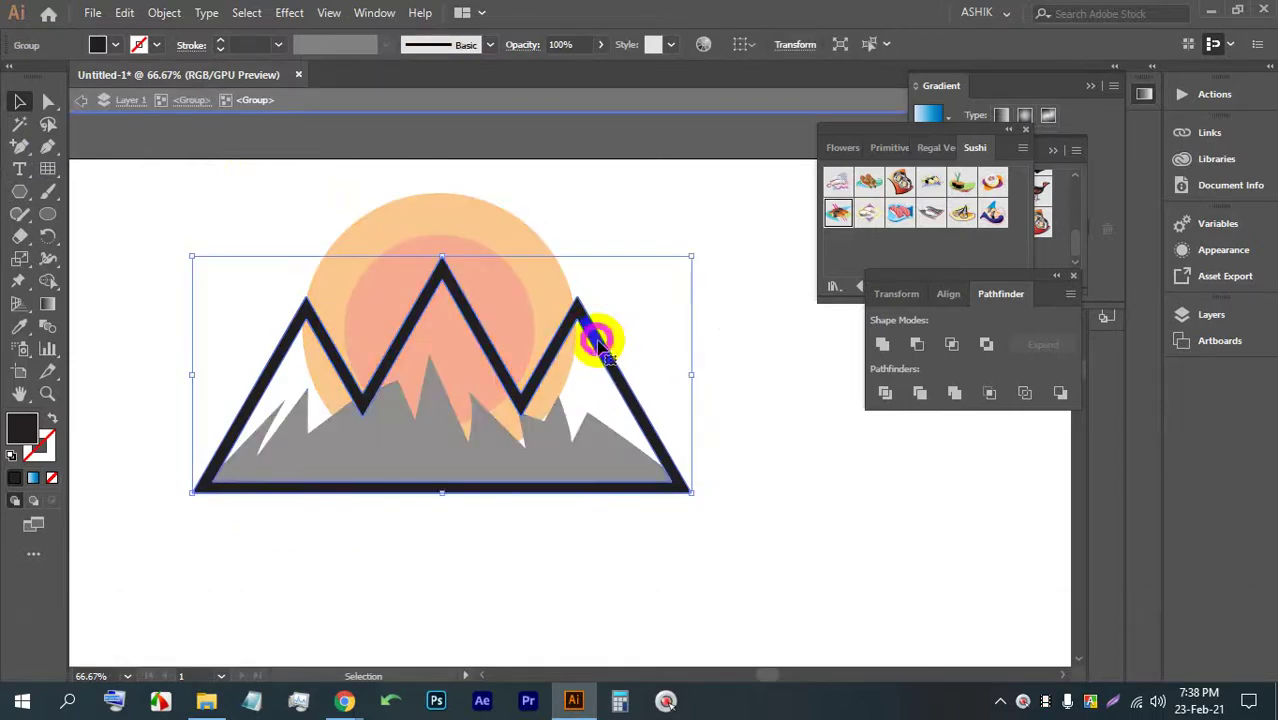
double_click(596, 340)
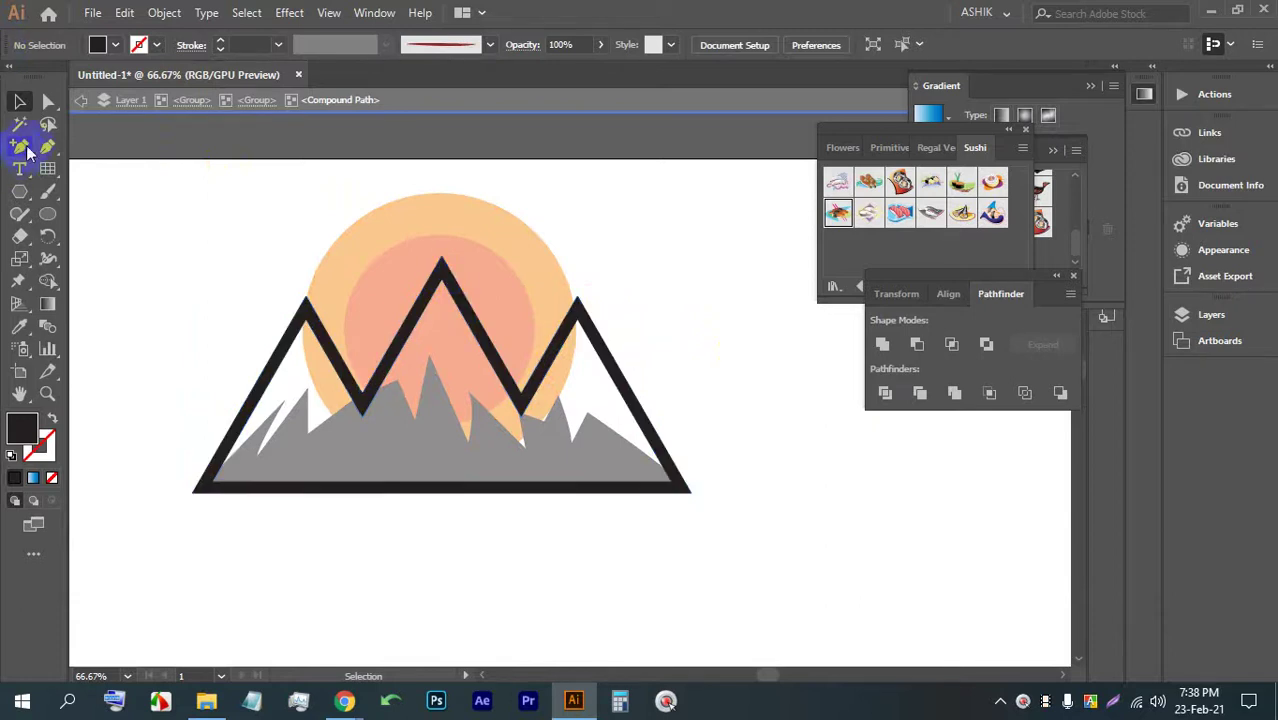
- Trace a closed three-peaked shape with the Pen tool along the mountain outline's peaks, valleys and bottom corners
left_click(200, 485)
left_click(305, 303)
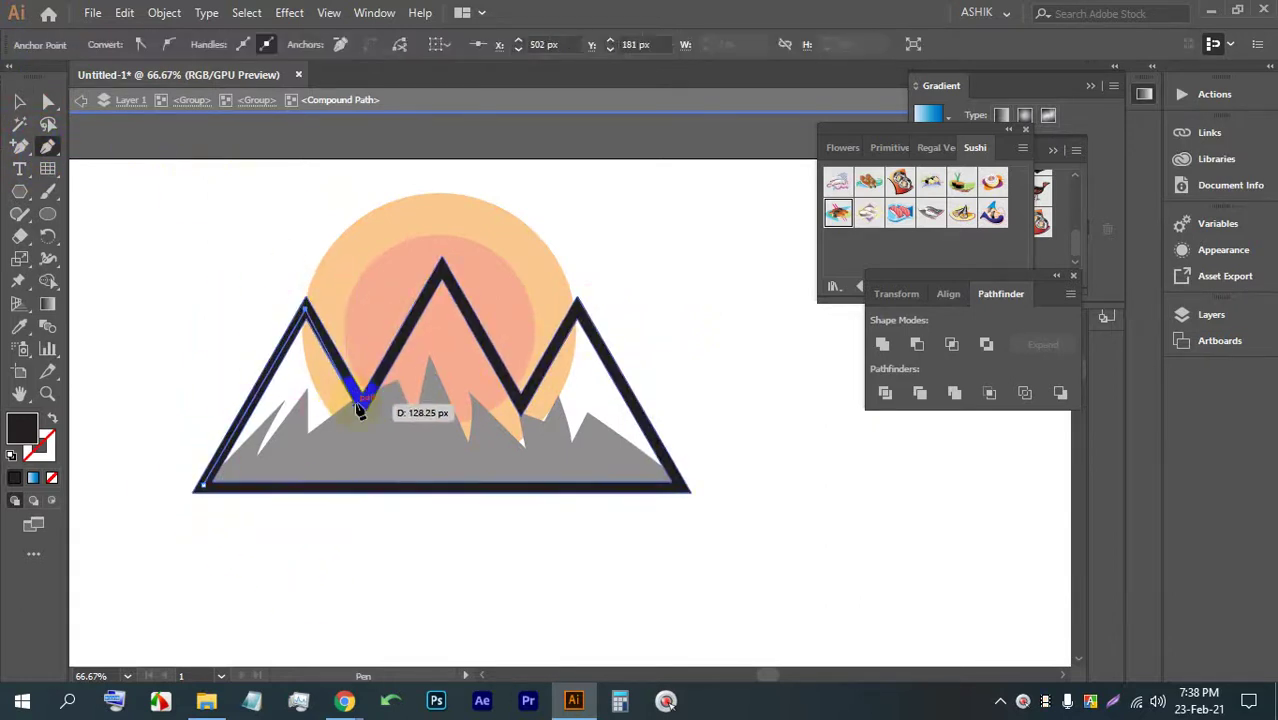
left_click(360, 407)
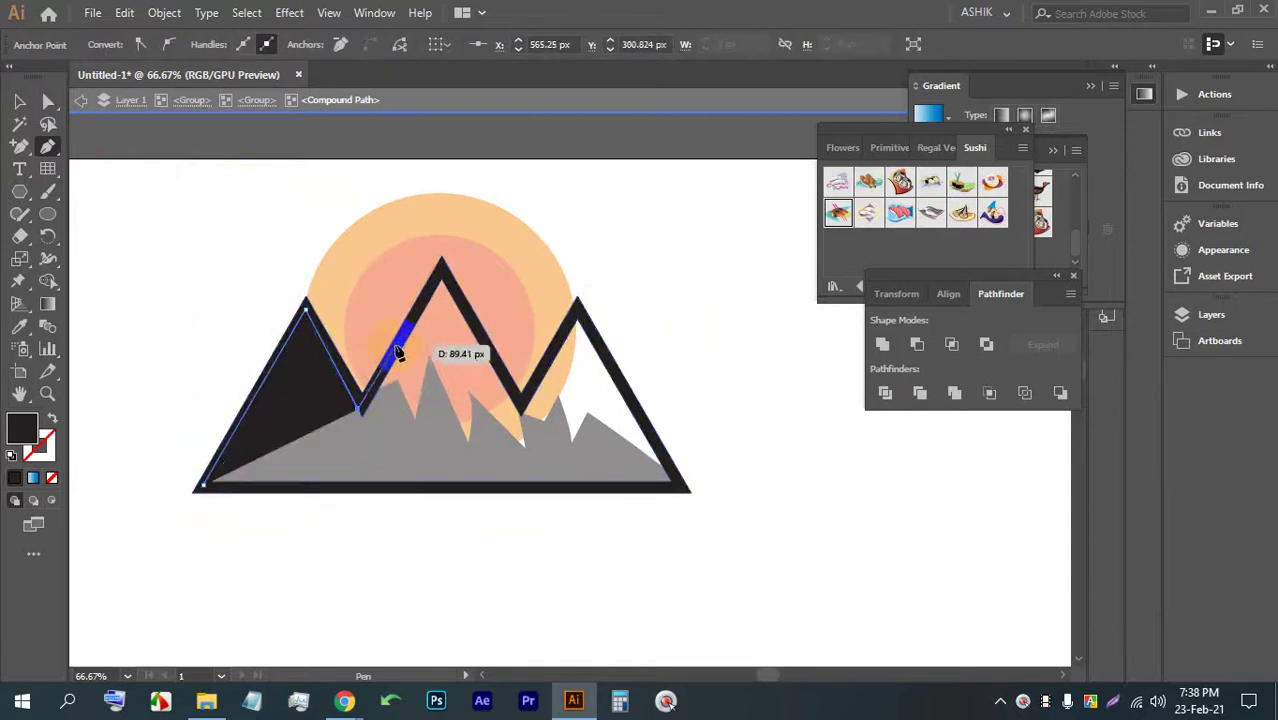
key("ctrl+z")
left_click(364, 404)
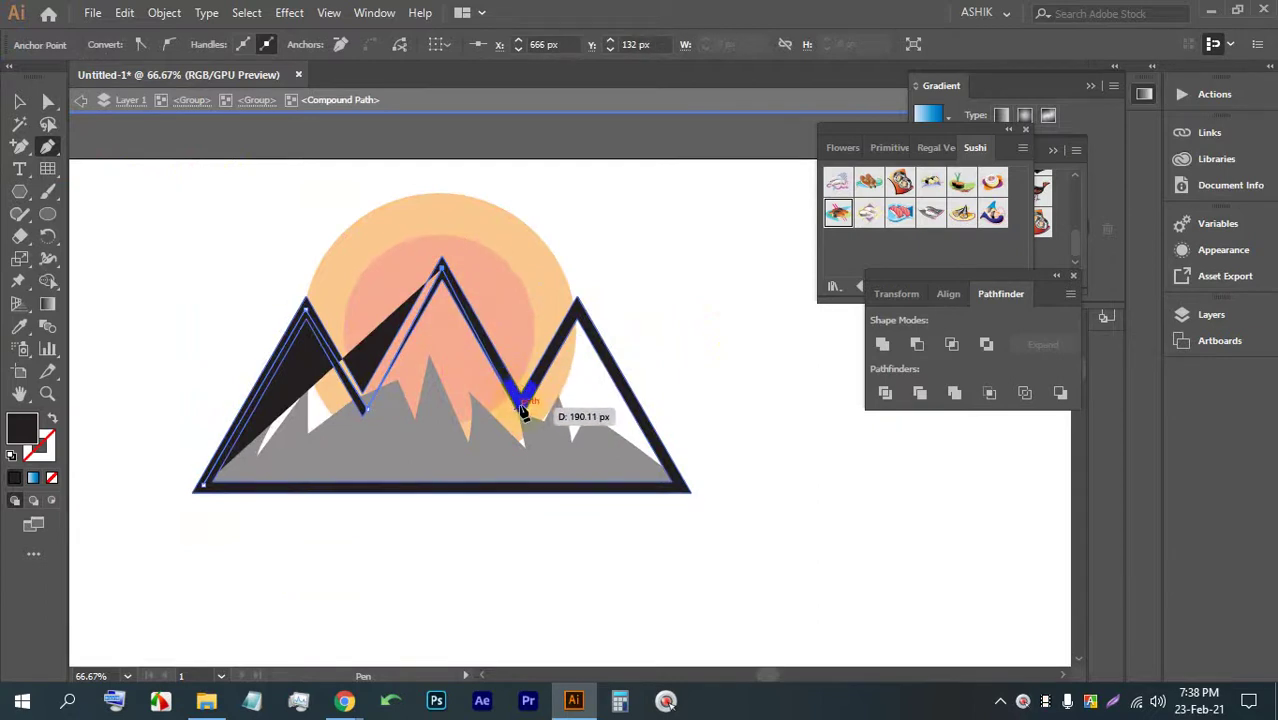
left_click(578, 302)
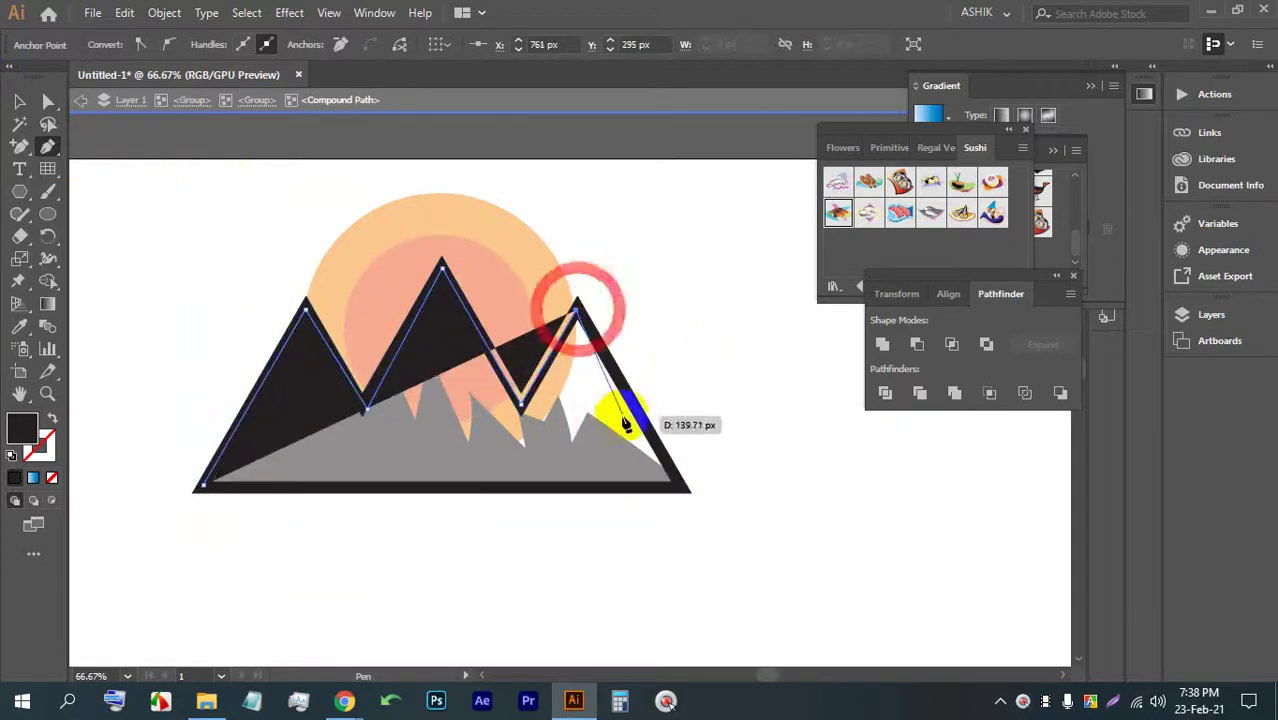
left_click(682, 488)
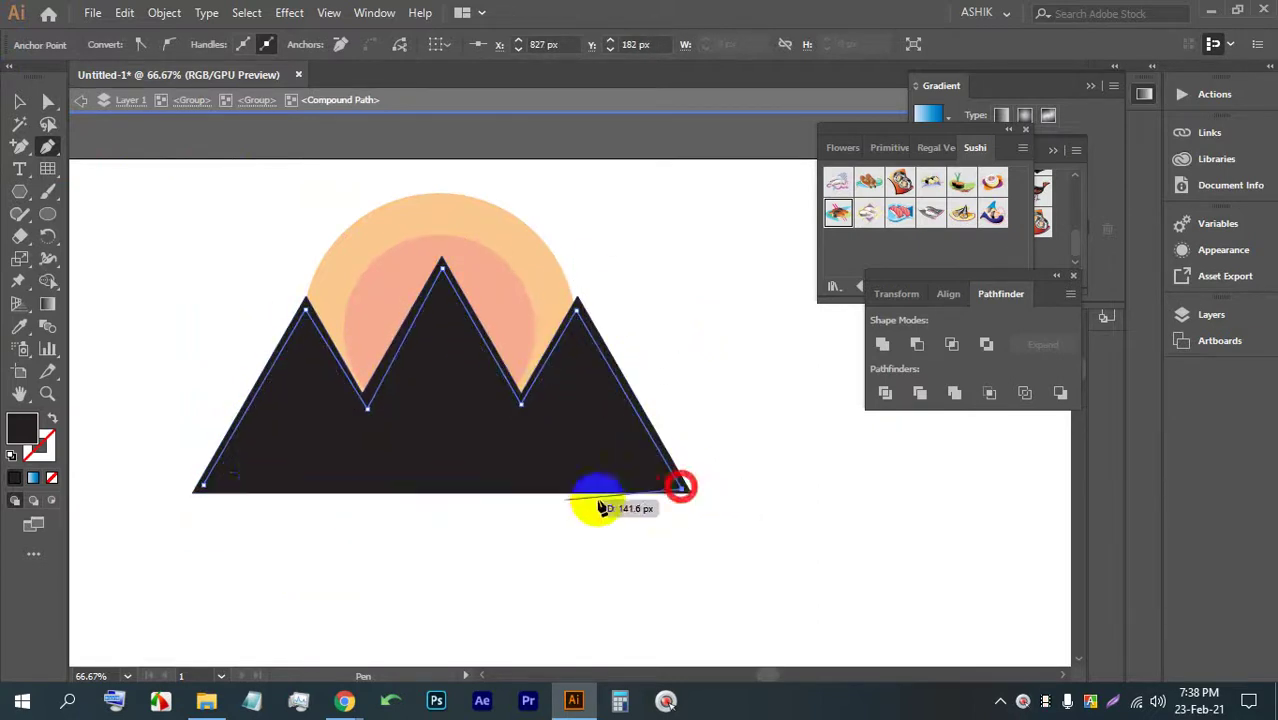
left_click(206, 488)
- Try filling the traced three-peaked shape with white sampled from the blank artboard, and undo it
left_click(19, 101)
left_click(531, 408)
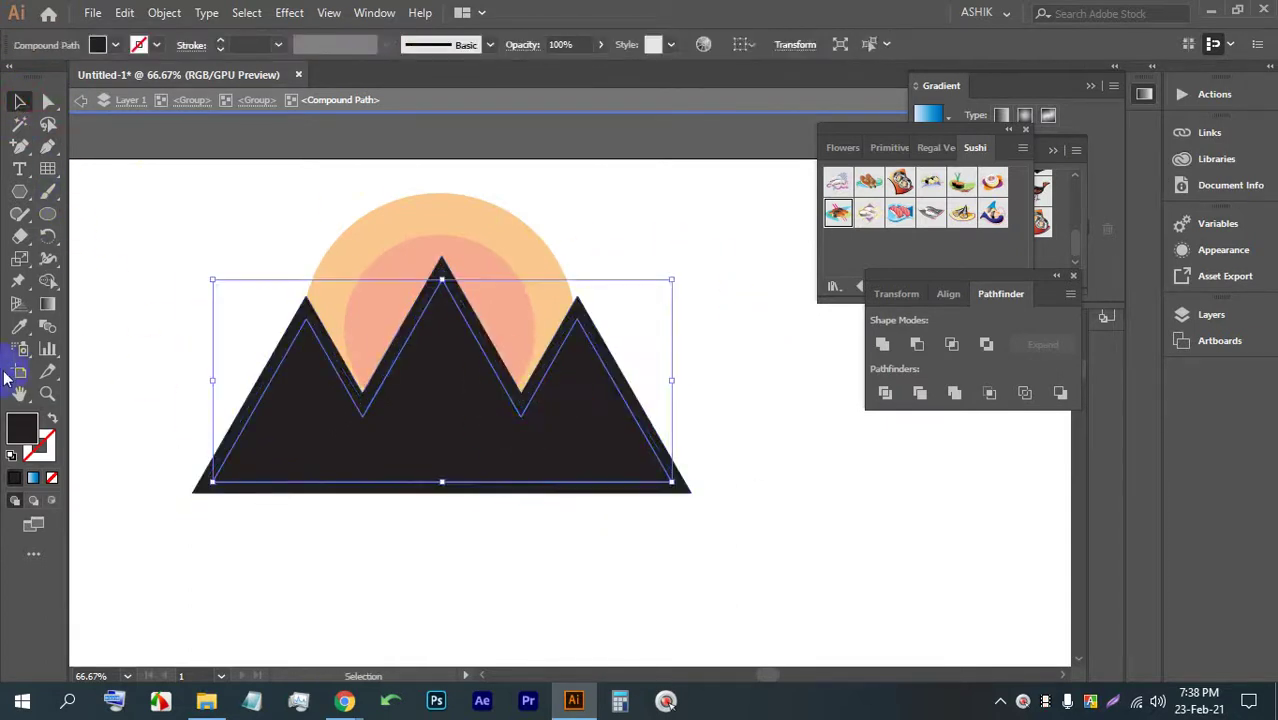
left_click(292, 402)
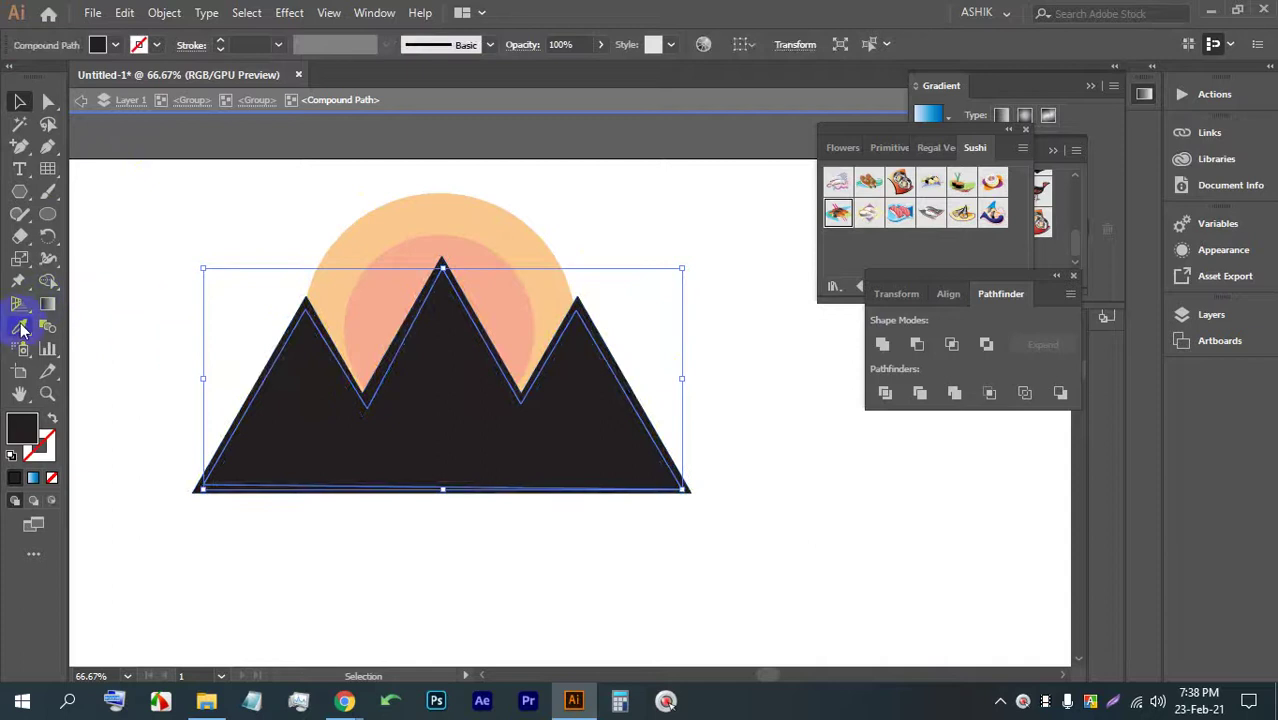
left_click(22, 330)
left_click(177, 291)
key("ctrl+z")
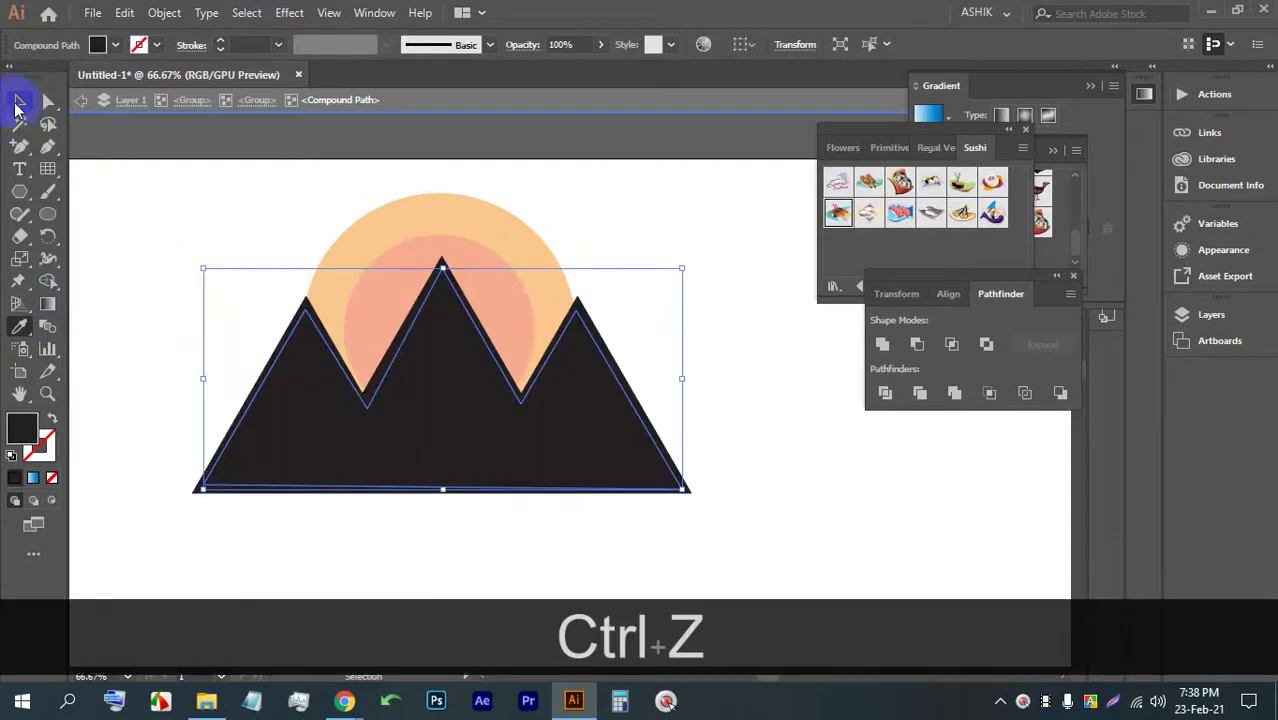
- Try moving the nested mountain group sideways in isolation, and undo the move
left_click(17, 105)
double_click(131, 177)
left_click(309, 429)
left_click(367, 435)
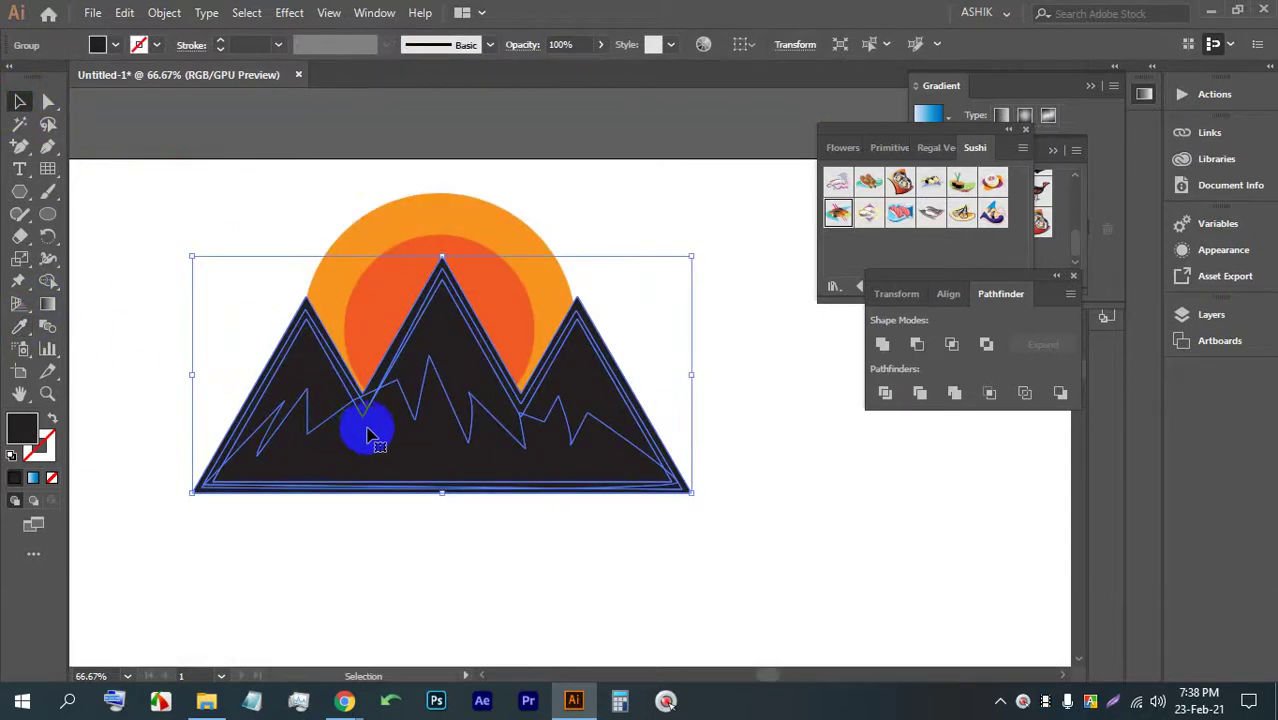
double_click(442, 330)
left_click(438, 342)
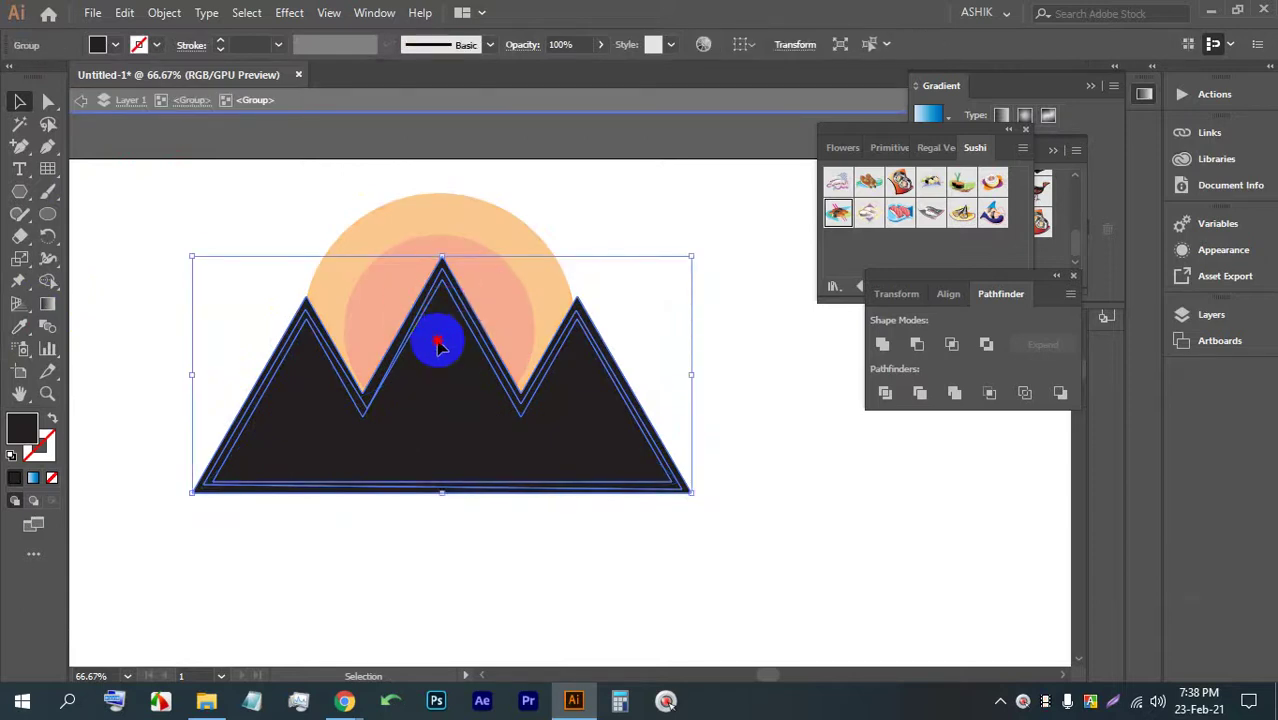
left_click_drag(438, 342, 643, 343)
key("ctrl+z")
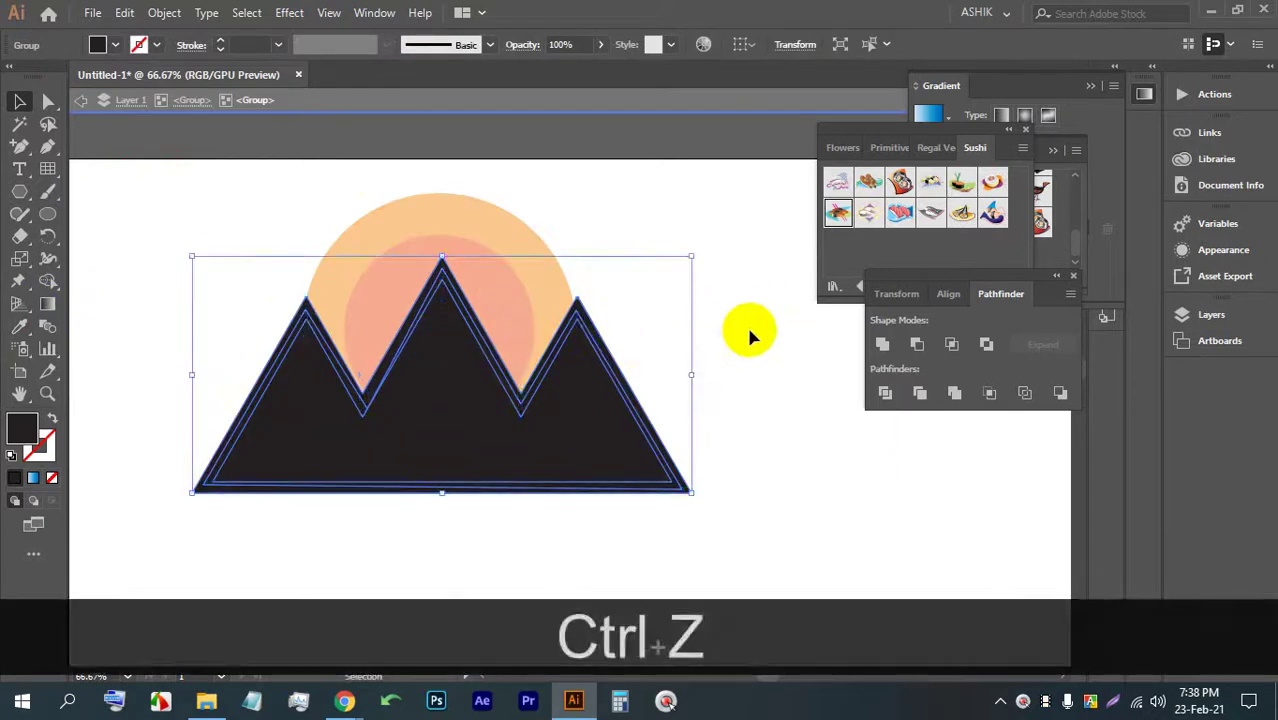
- Isolate the mountain group, ungroup its inner group and release the mountain's compound path
double_click(748, 333)
left_click(599, 399)
key("ctrl")
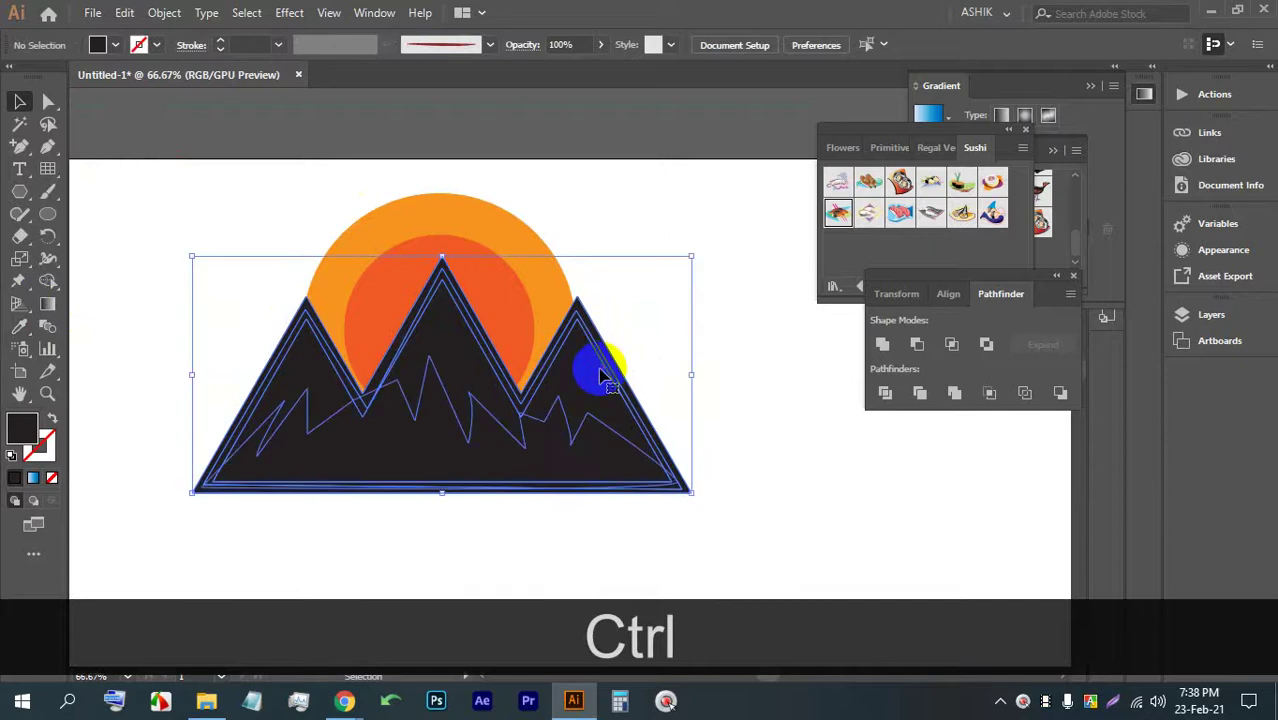
double_click(597, 365)
right_click(595, 347)
left_click(690, 268)
right_click(597, 368)
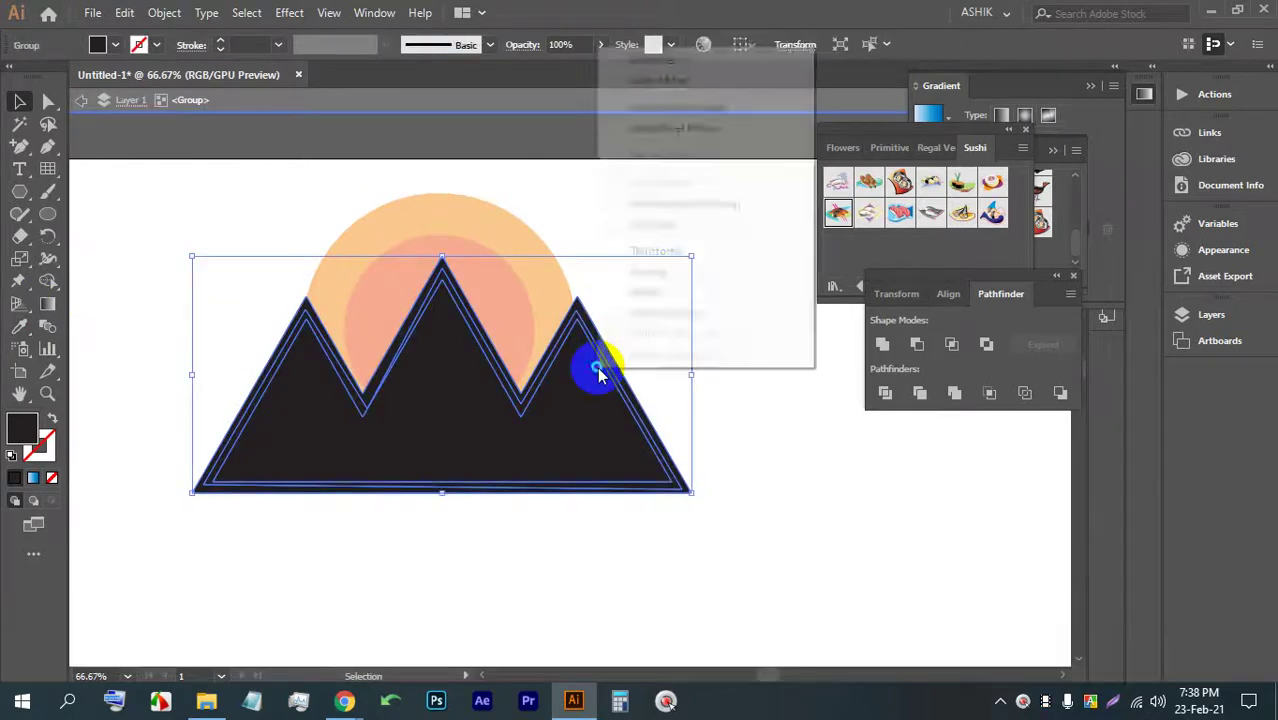
left_click(671, 229)
left_click(714, 423)
left_click(612, 350)
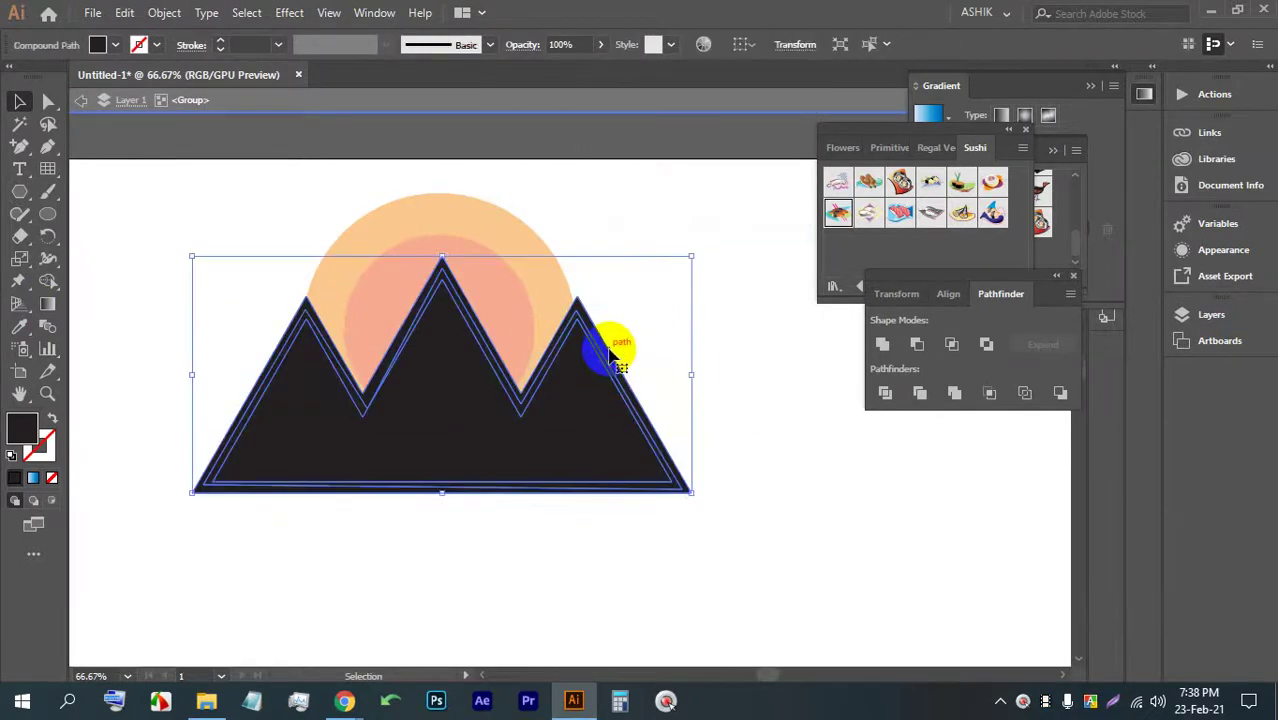
right_click(610, 352)
left_click(680, 505)
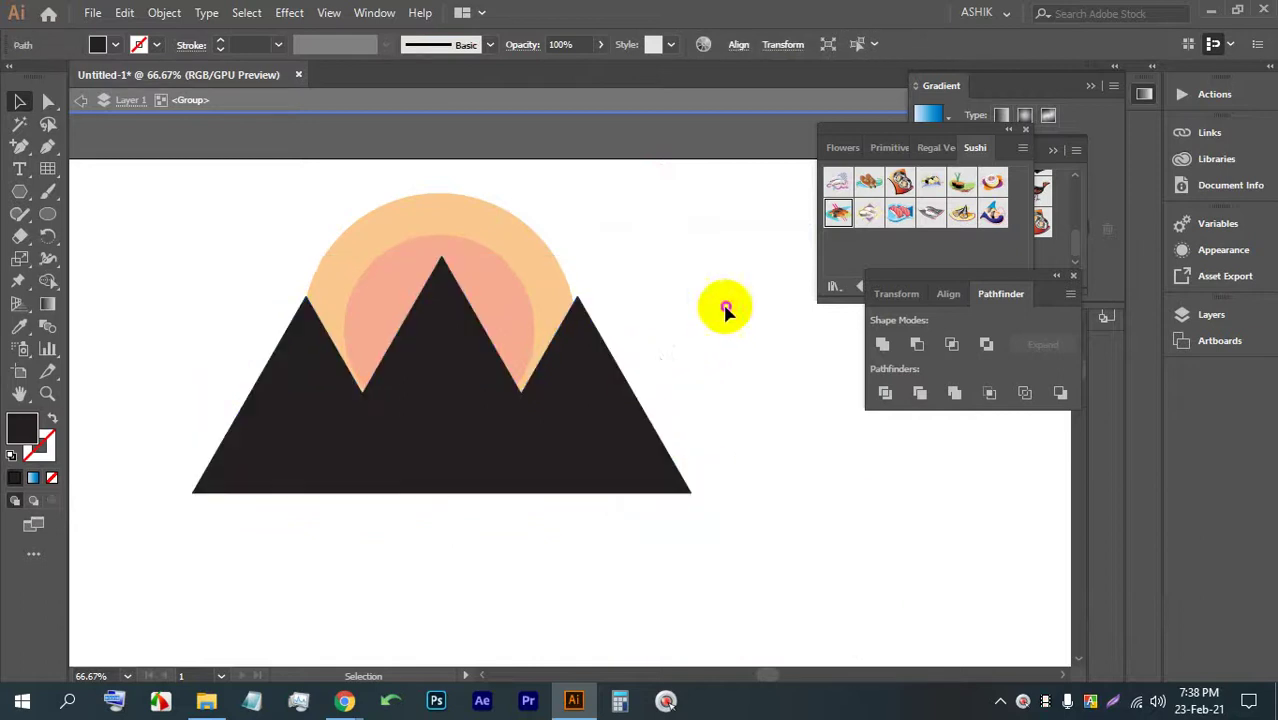
- Fill the traced three-peaked path with white sampled from the blank artboard, and exit isolation
left_click(571, 385)
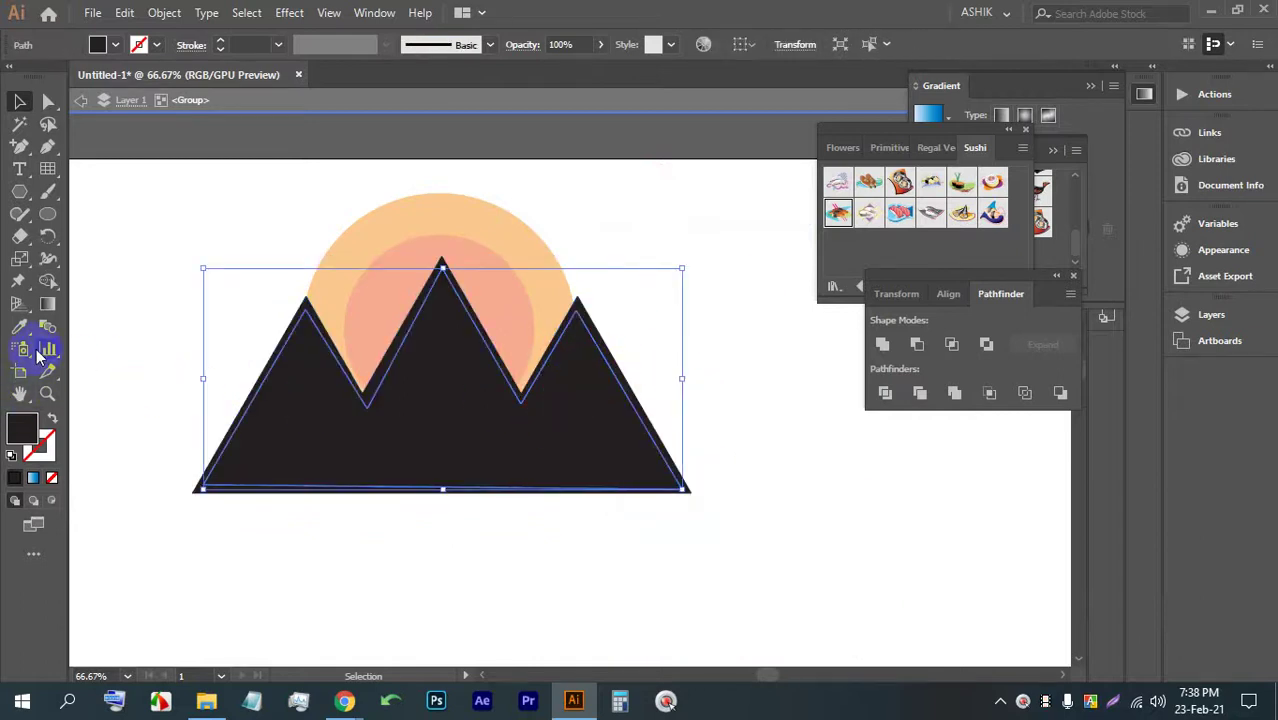
left_click(21, 325)
left_click(177, 217)
left_click(20, 101)
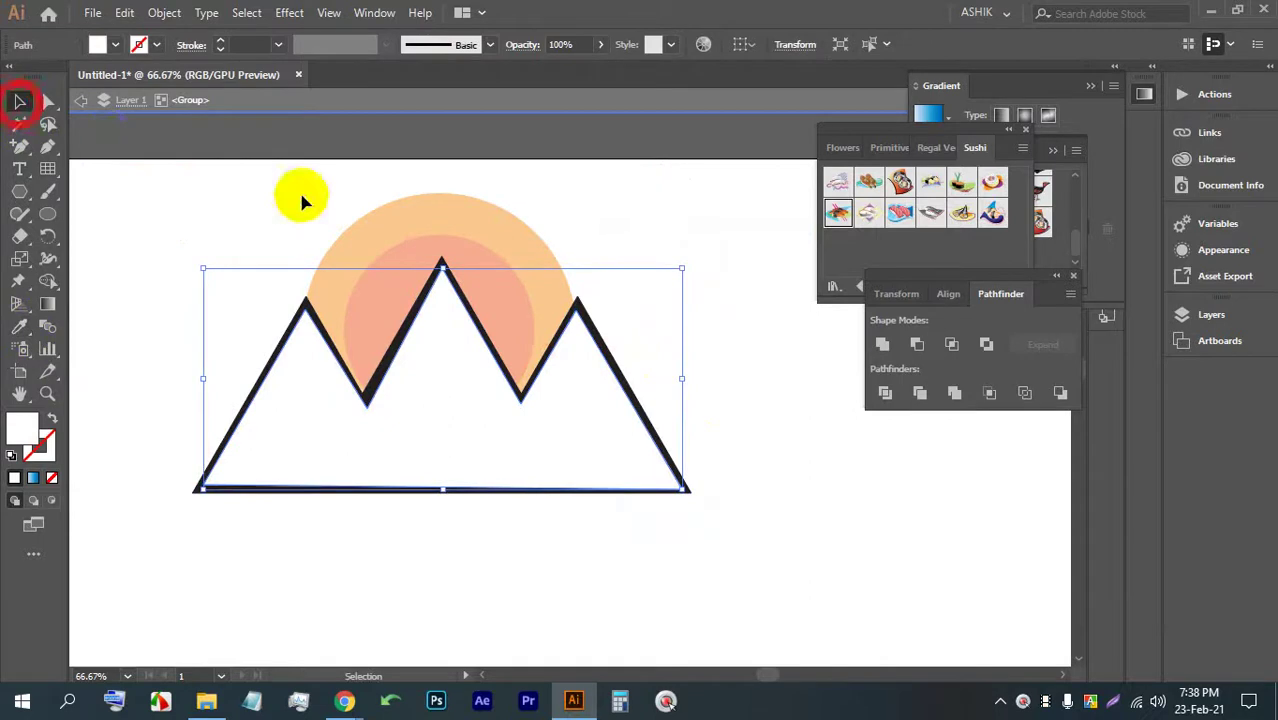
double_click(692, 232)
- Ungroup the outer mountain group and select the white three-peaked shape on its own
left_click(609, 388)
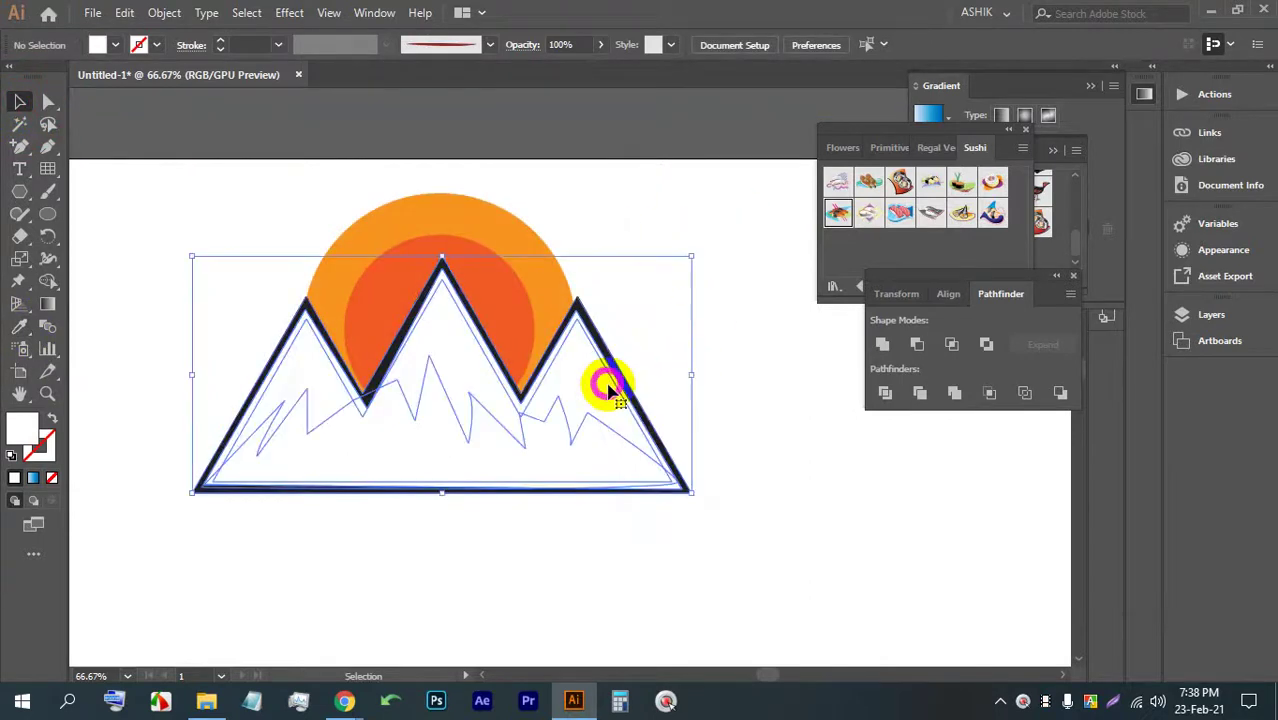
key("ctrl")
right_click(618, 412)
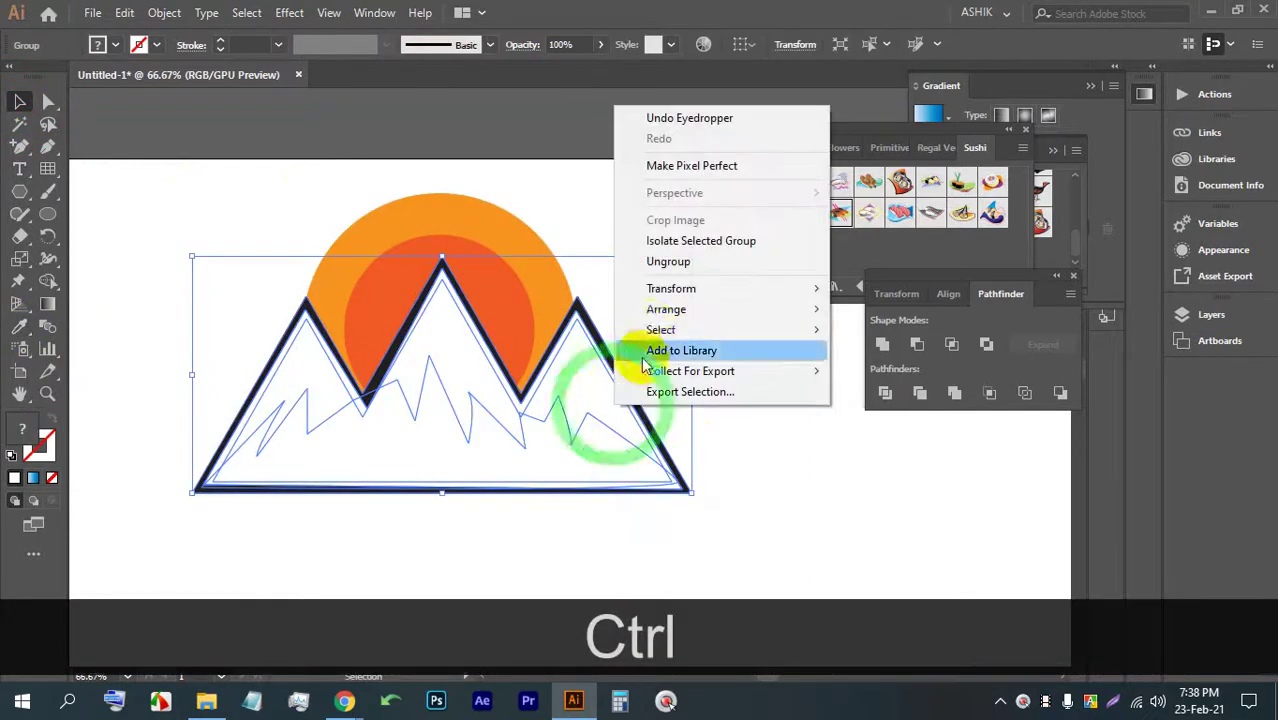
left_click(651, 262)
left_click(633, 243)
left_click(558, 379)
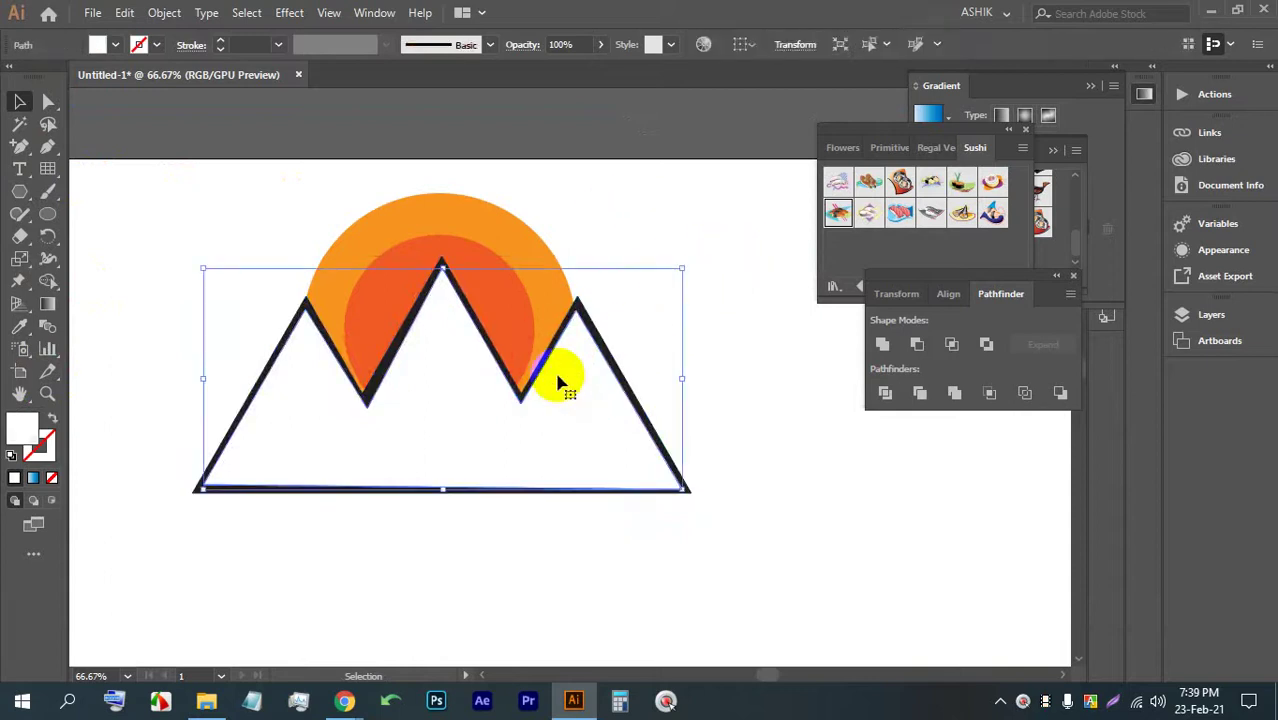
- Try restacking the white shape behind the other mountain pieces, and move the pieces apart on the artboard
key("ctrl+[")
key("ctrl+[")
key("ctrl+[")
key("ctrl+]")
left_click_drag(560, 382, 437, 442)
scroll(579, 296, "down", 2)
left_click_drag(557, 258, 727, 392)
- Undo the ungrouping, white fills and trace back to the outlined mountain with its jagged snow line
key("ctrl+z")
key("ctrl+z")
key("ctrl+z")
key("ctrl+z")
key("ctrl+z")
key("ctrl+z")
key("ctrl+z")
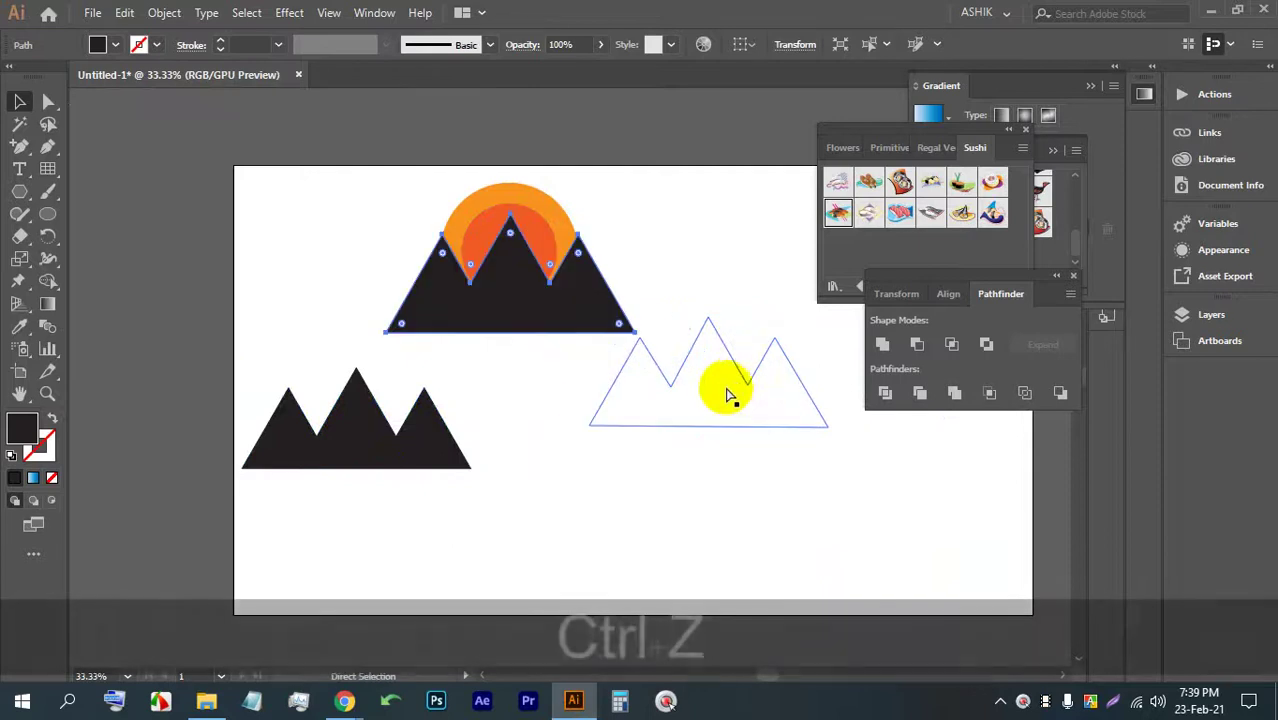
key("ctrl+z")
key("ctrl+z")
key("ctrl+z")
key("ctrl+z")
key("ctrl+z")
key("ctrl+z")
key("ctrl+z")
key("ctrl+z")
key("ctrl+z")
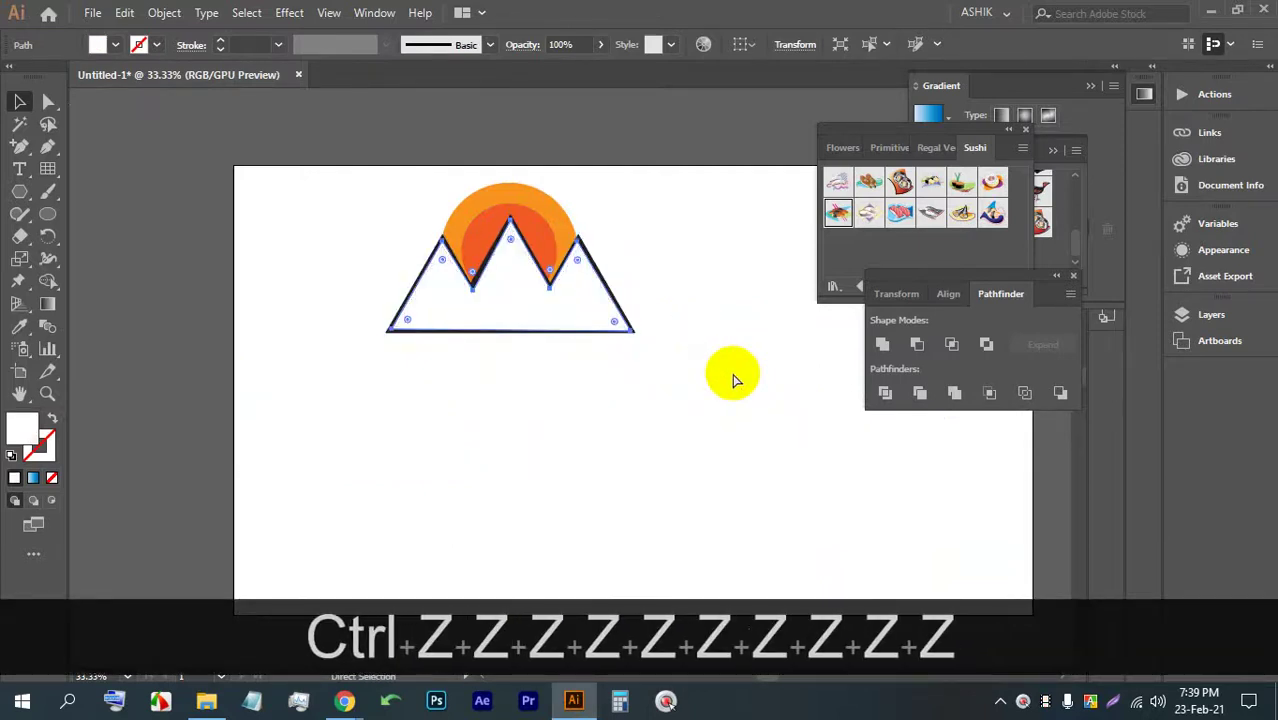
key("ctrl+z")
key("ctrl+z")
key("ctrl+z")
key("ctrl+z")
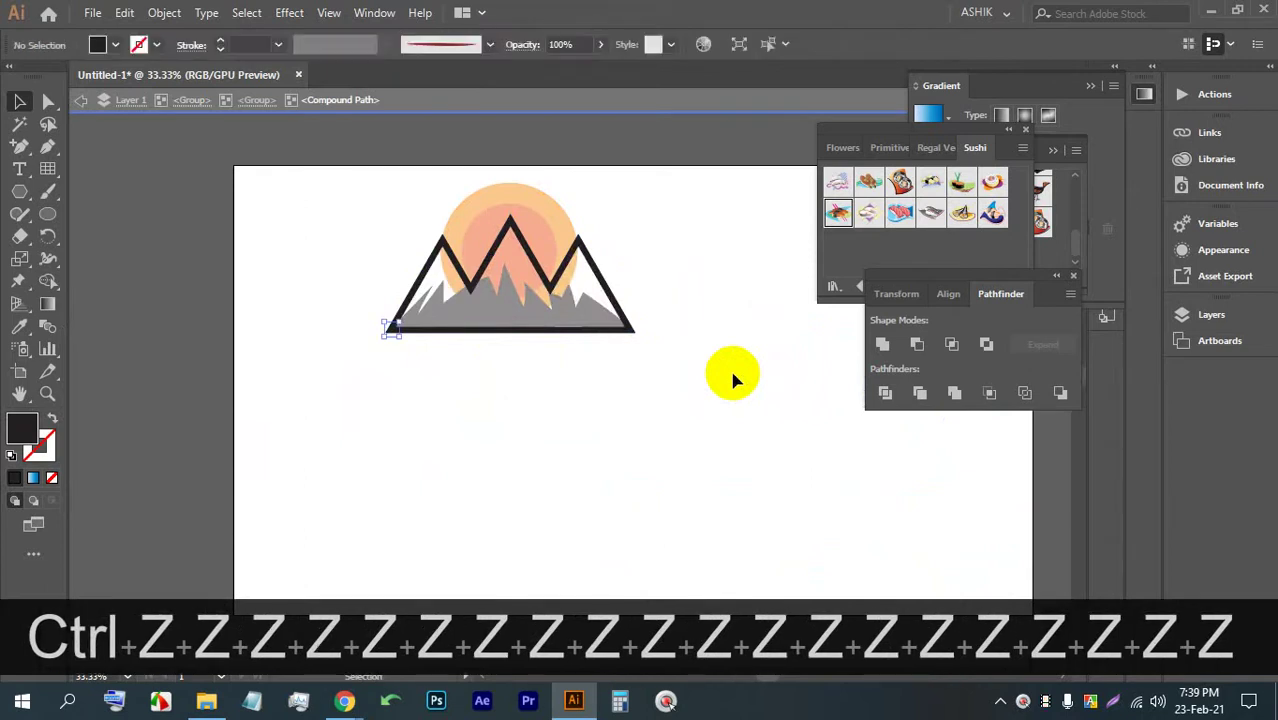
key("ctrl+z")
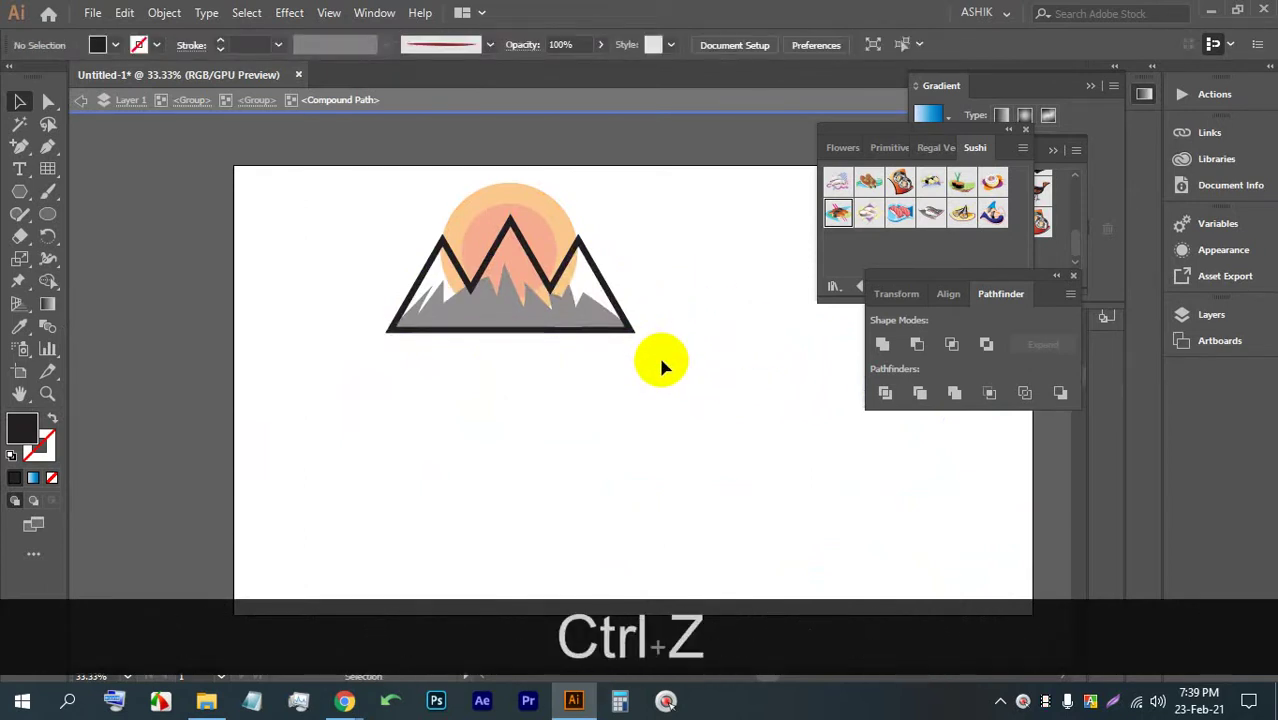
- Exit isolation, group the mountain and sun artwork together, and lock it
double_click(658, 353)
scroll(604, 170, "up", 1)
left_click_drag(712, 487, 257, 191)
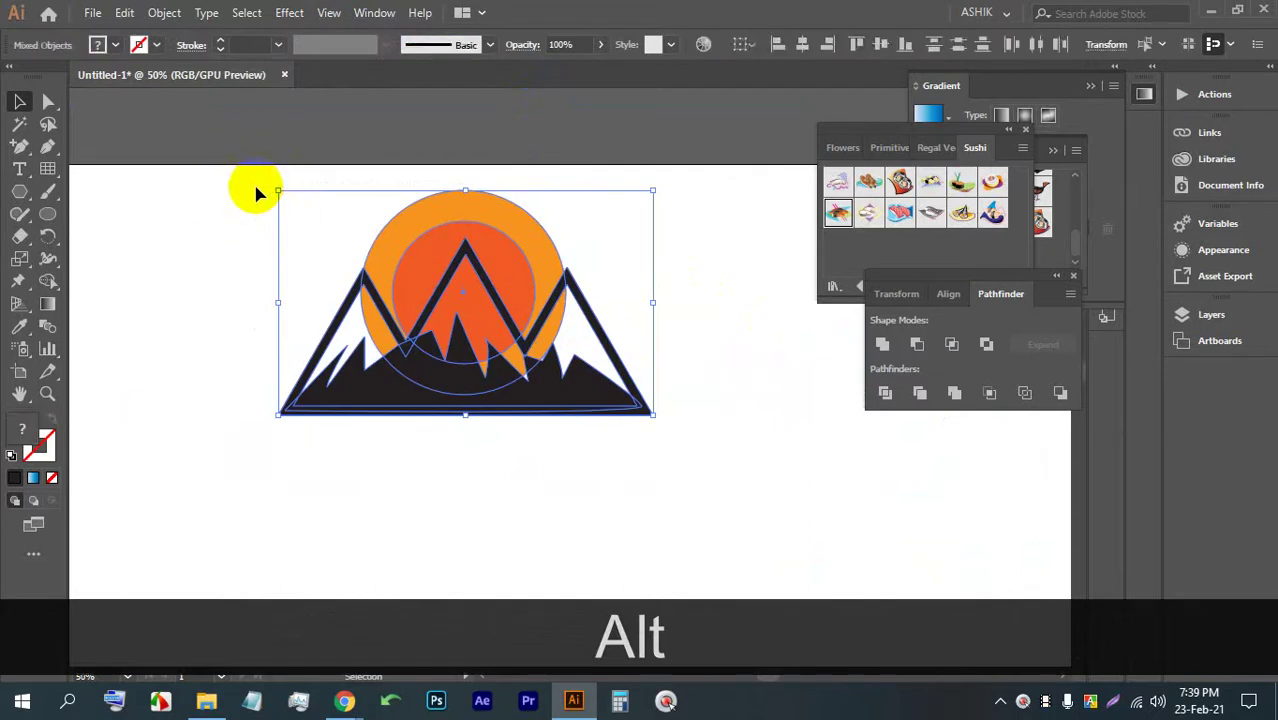
key("ctrl+g")
left_click(675, 335)
left_click_drag(557, 471, 312, 186)
key("ctrl+2")
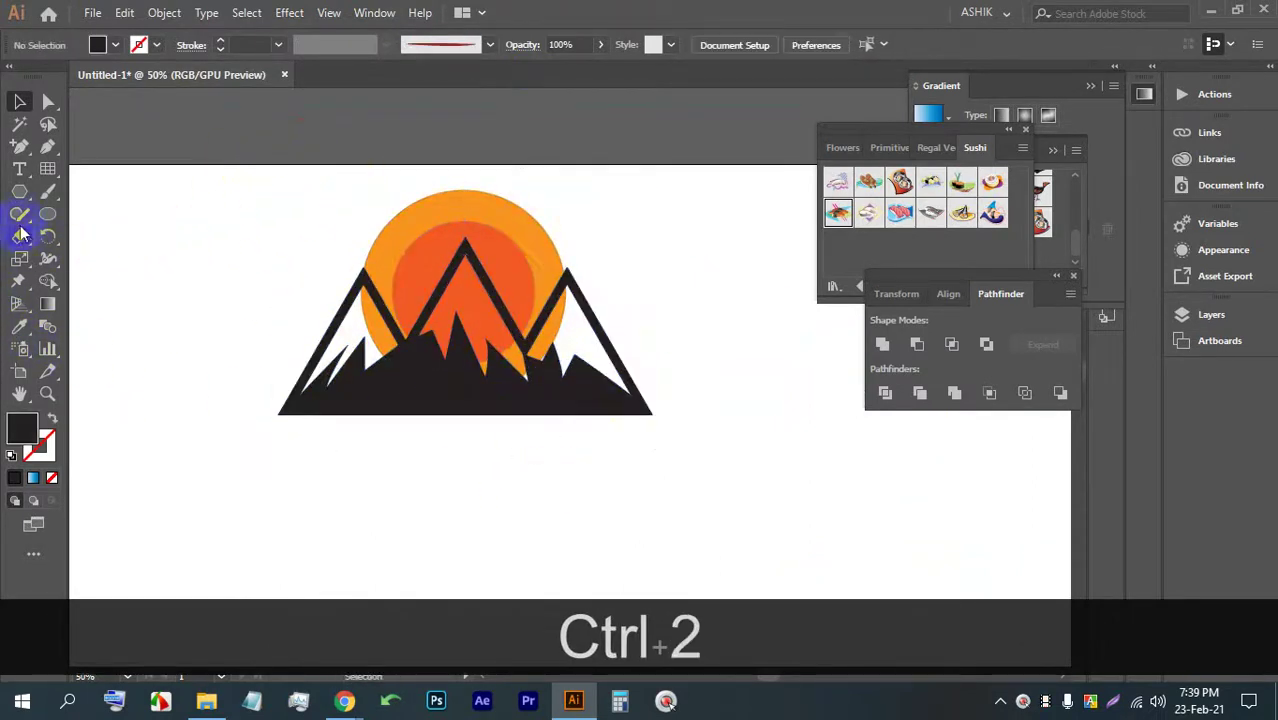
- Start a Pen path at the mountain's bottom-left corner and trace it over the left peak and first valley to the centre peak
left_click(47, 146)
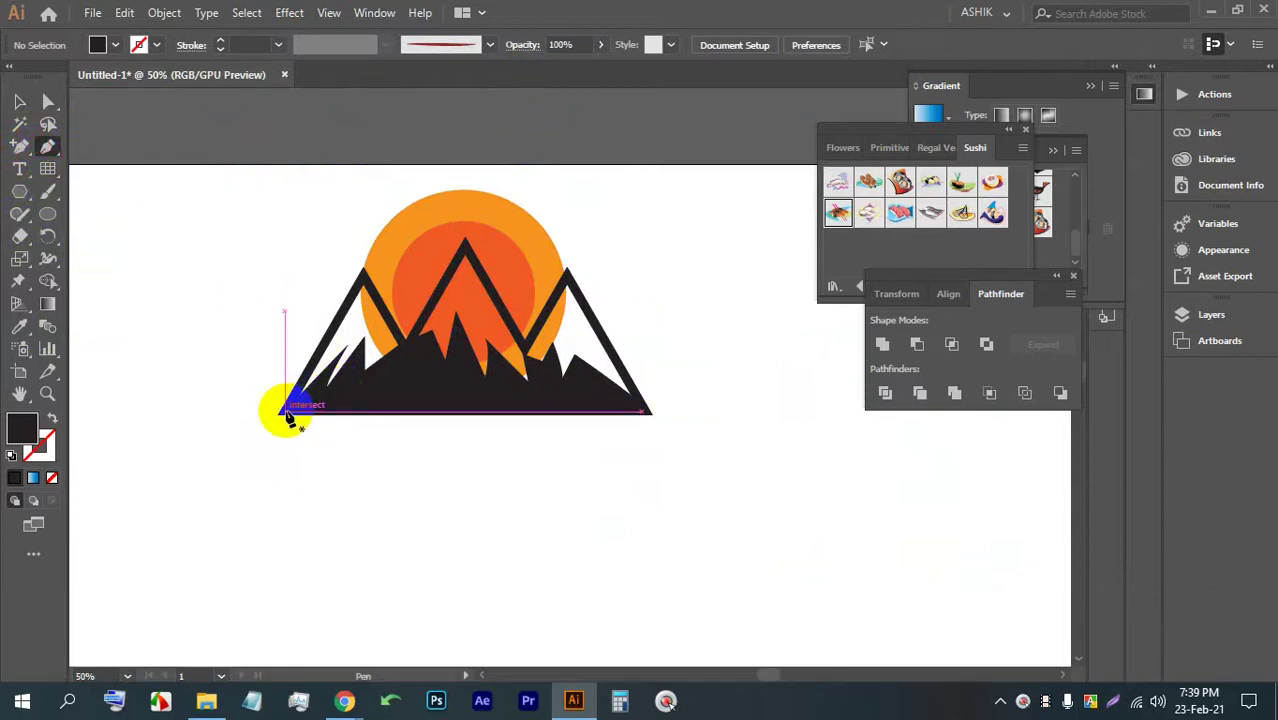
left_click(286, 410)
left_click(363, 280)
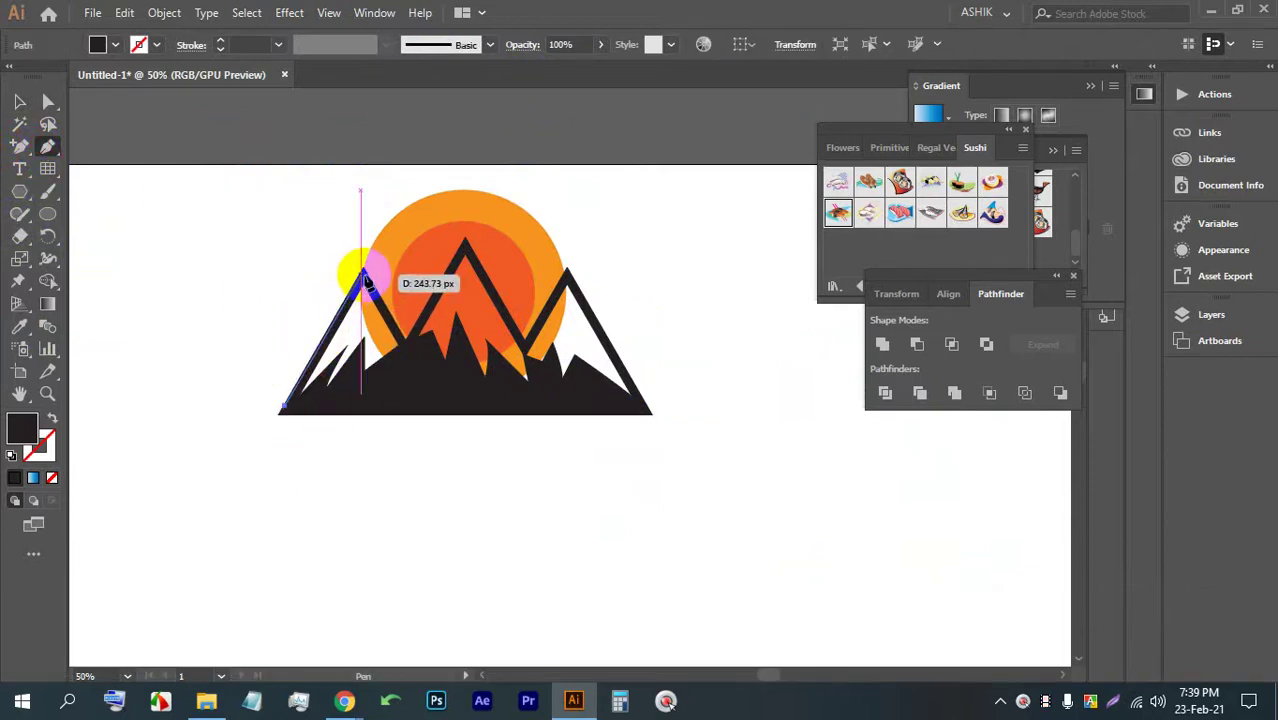
left_click(366, 280)
key("ctrl+z")
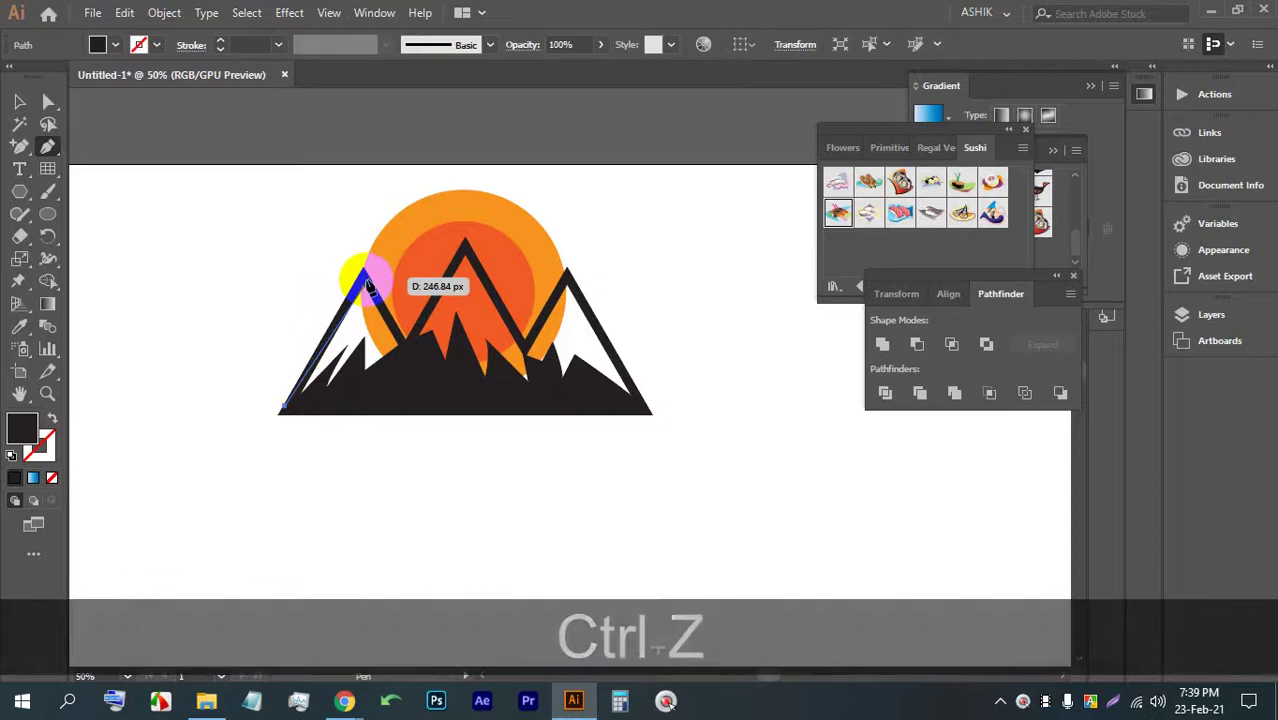
left_click(365, 280)
left_click(402, 343)
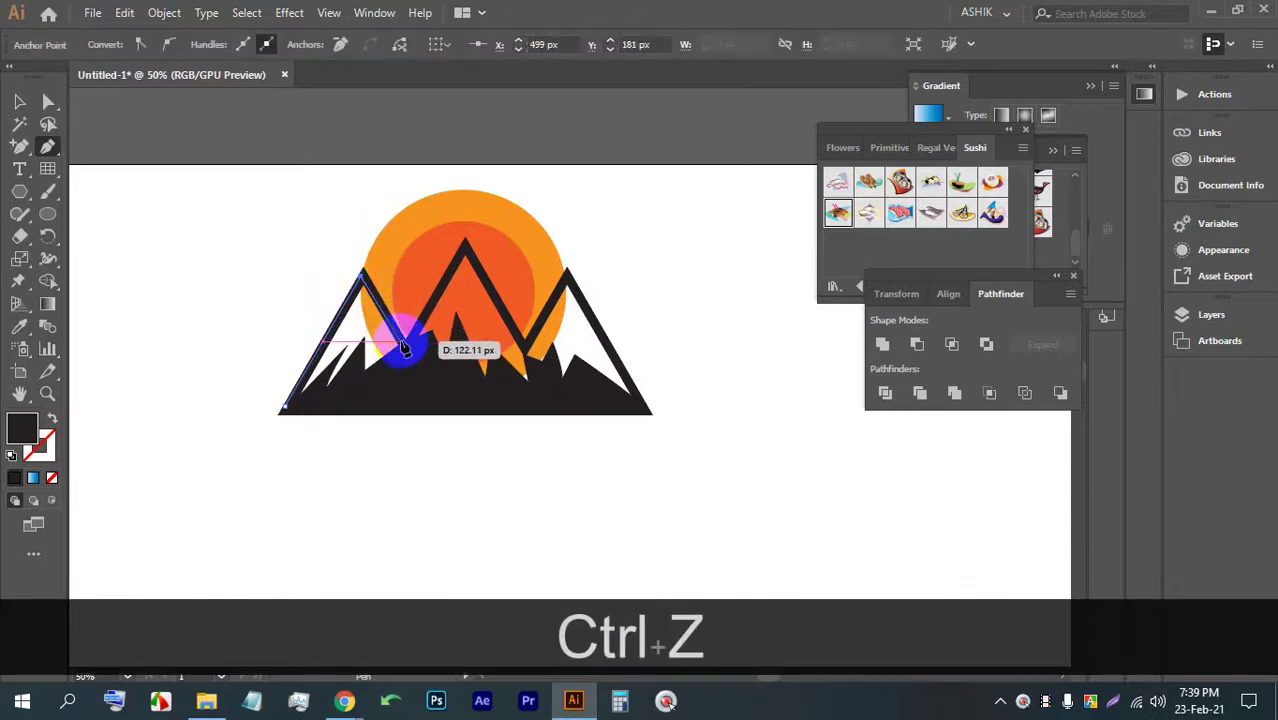
left_click(465, 245)
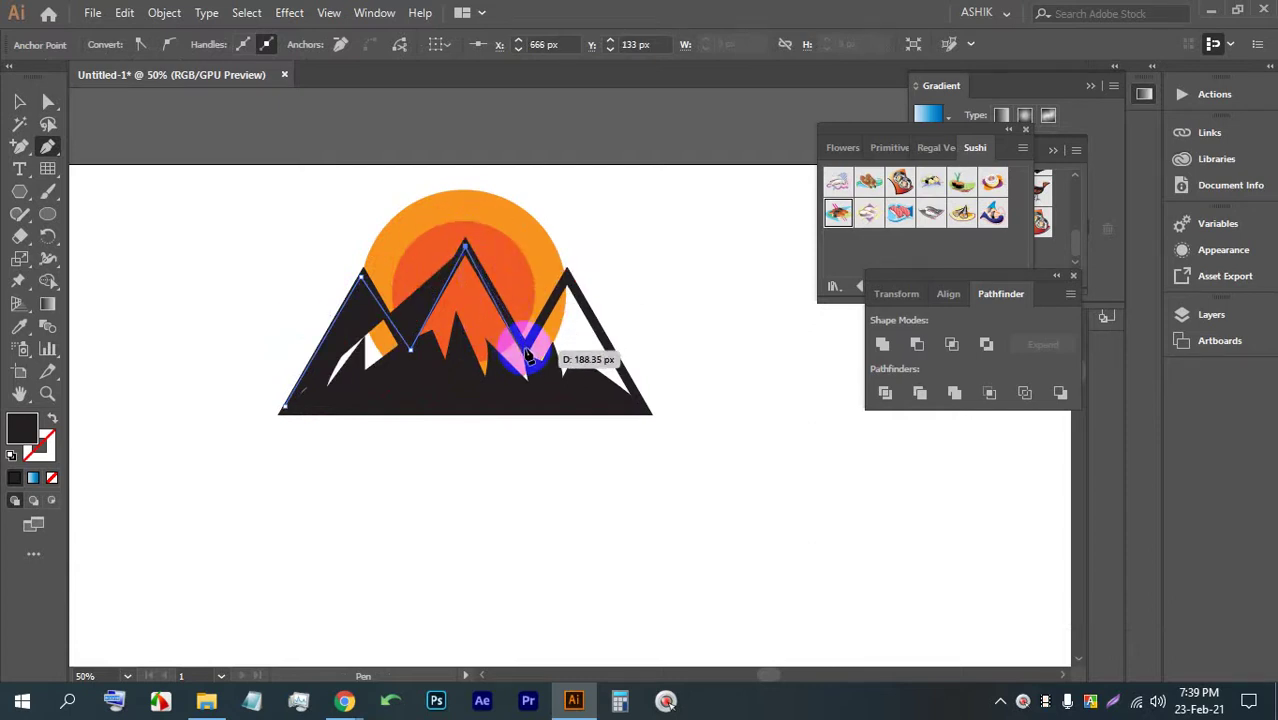
- Turn off Snap to Pixel and complete the Pen path through the second valley, right peak and bottom-right corner, closing it at the start
left_click(330, 14)
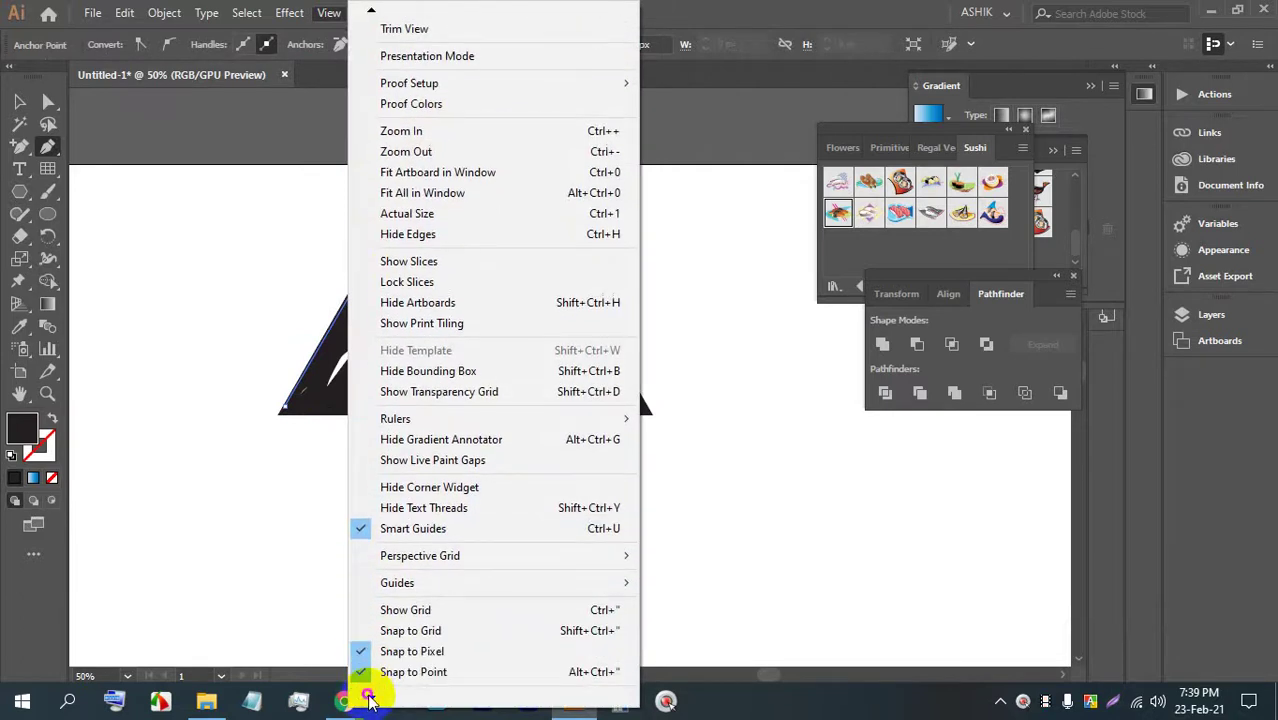
left_click(360, 622)
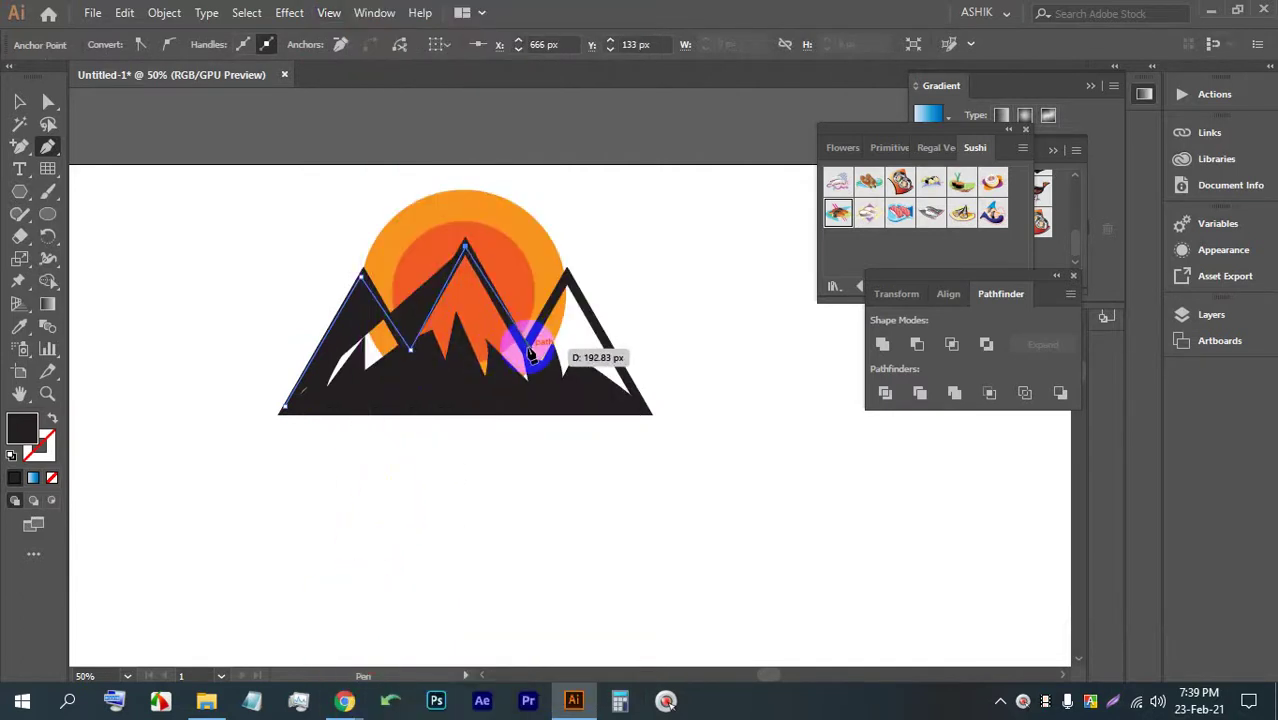
scroll(530, 350, "up", 2)
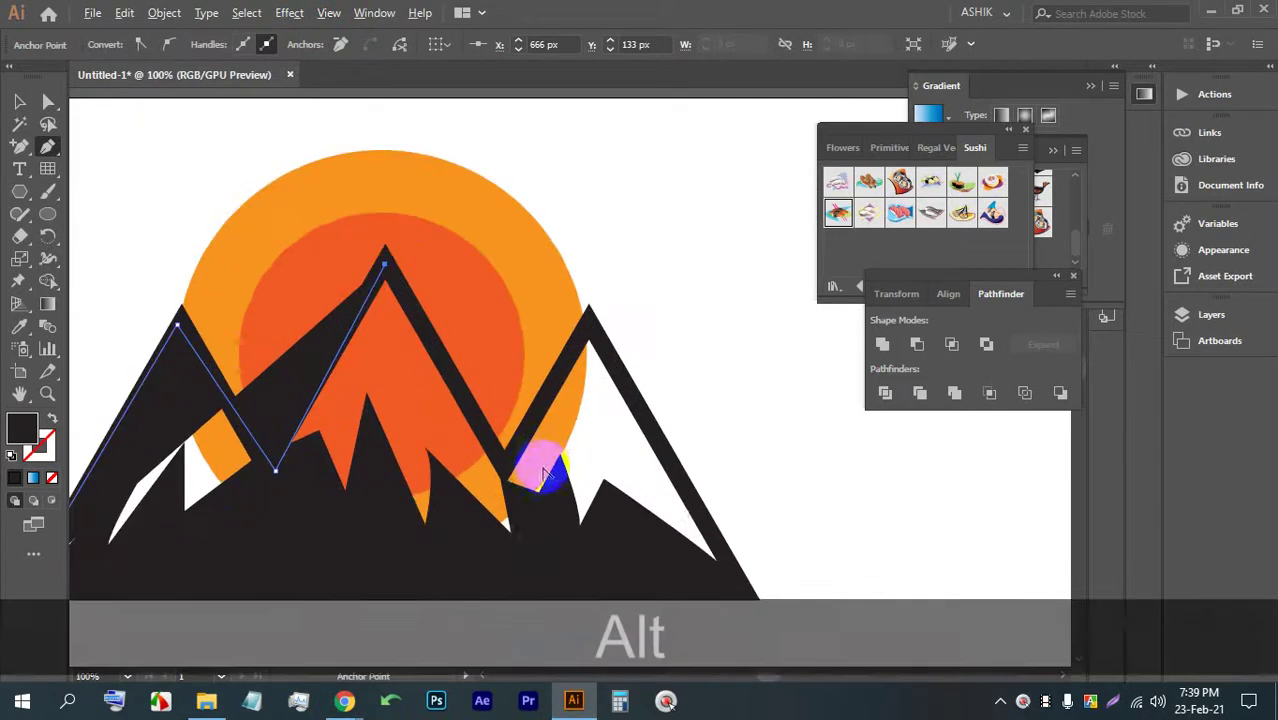
left_click(508, 472)
left_click(585, 319)
scroll(585, 319, "down", 5)
scroll(590, 353, "up", 3)
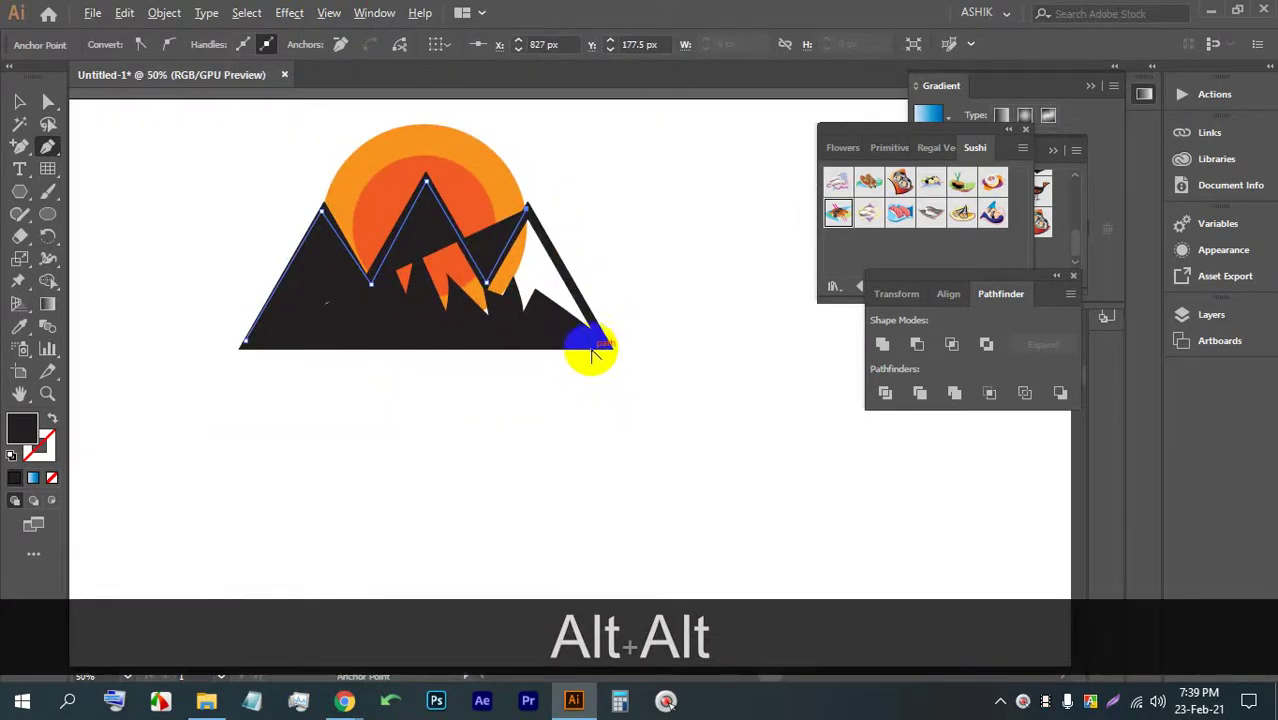
left_click(605, 346)
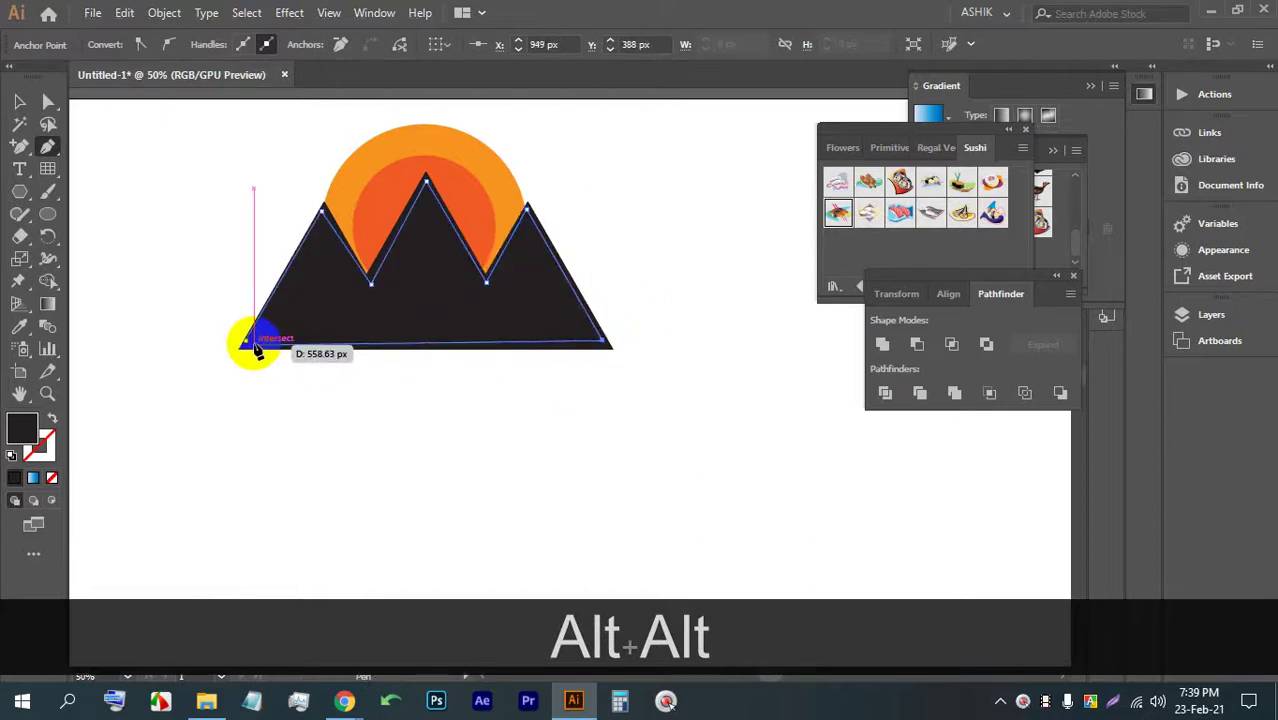
left_click(244, 342)
- Switch to the Google Meet call in Chrome, admit the waiting participant, and return to Illustrator
mouse_move(344, 700)
left_click(434, 542)
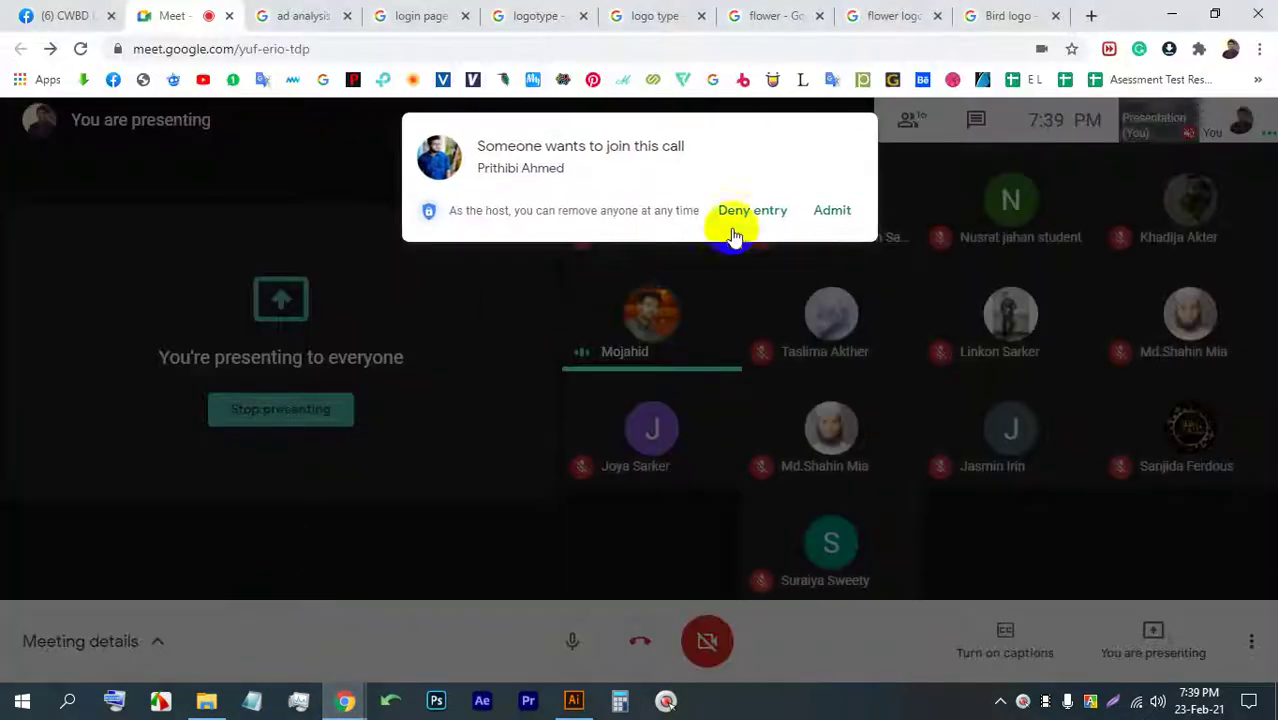
left_click(845, 218)
left_click(573, 699)
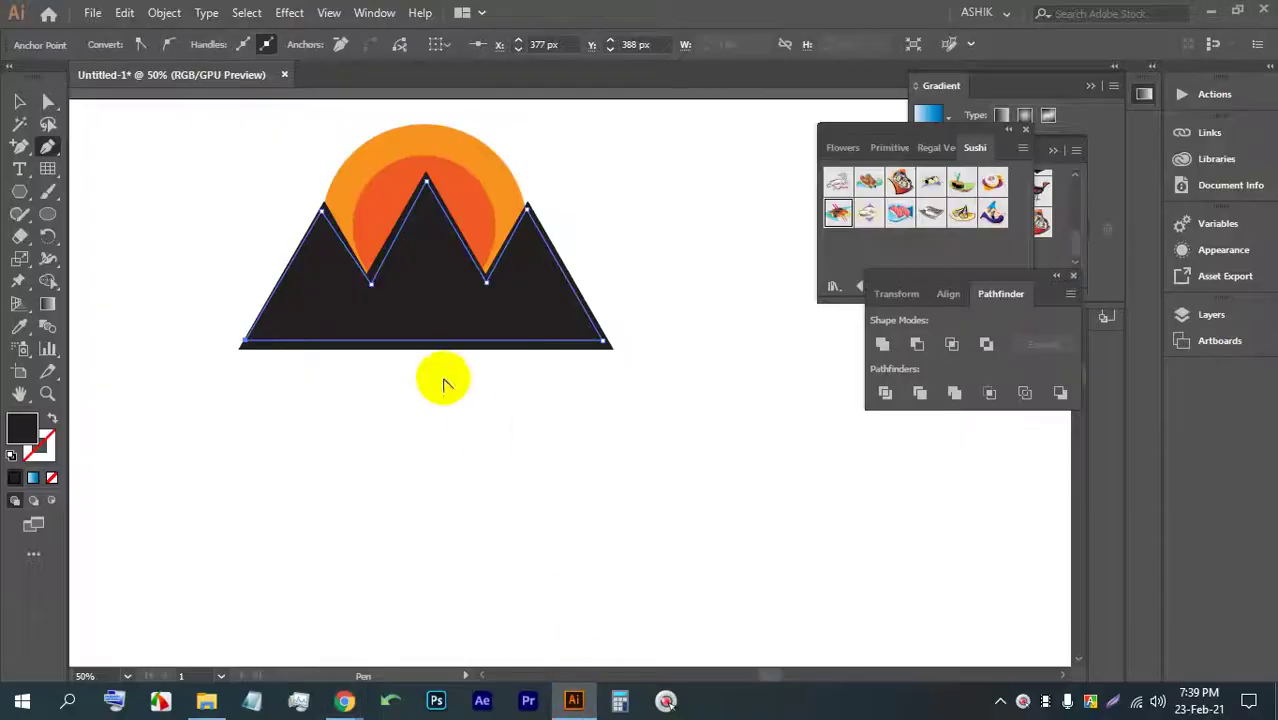
- Fill the traced three-peaked shape with white sampled from the blank artboard, and keep it selected
scroll(442, 379, "up", 1)
left_click(20, 102)
left_click(542, 285)
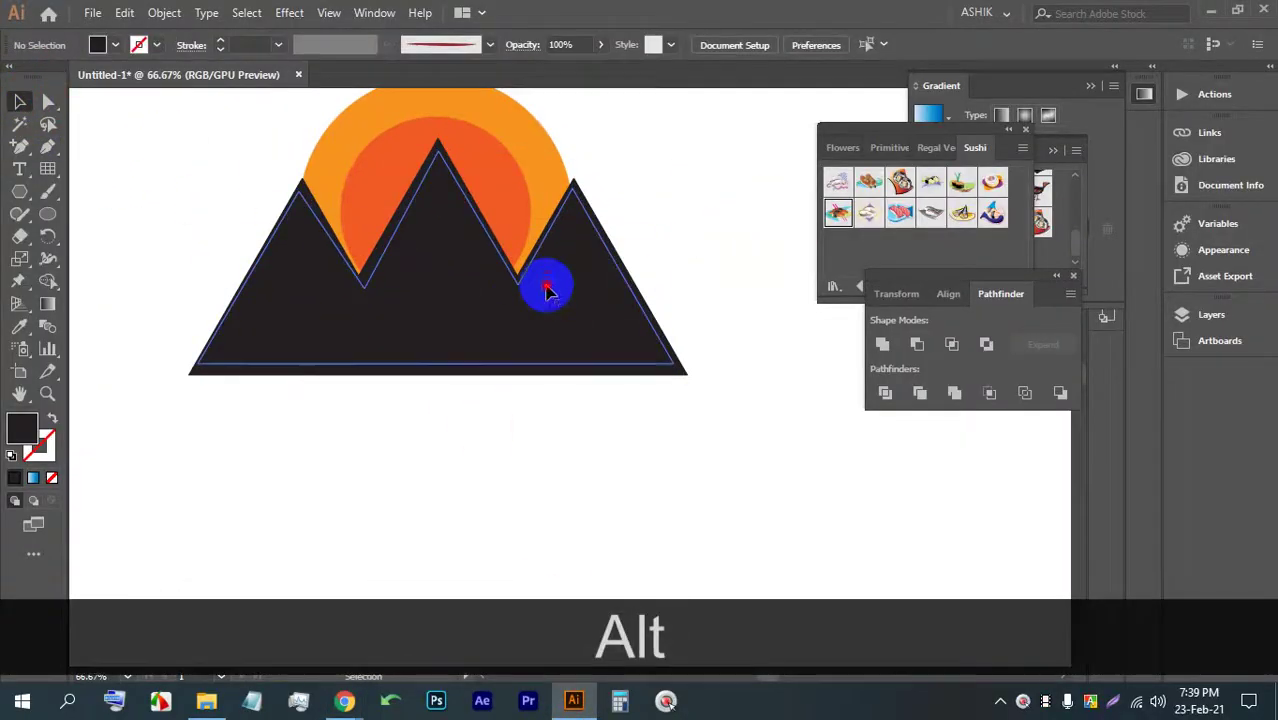
left_click(18, 327)
left_click(150, 400)
left_click(20, 102)
left_click(718, 225)
left_click(590, 272)
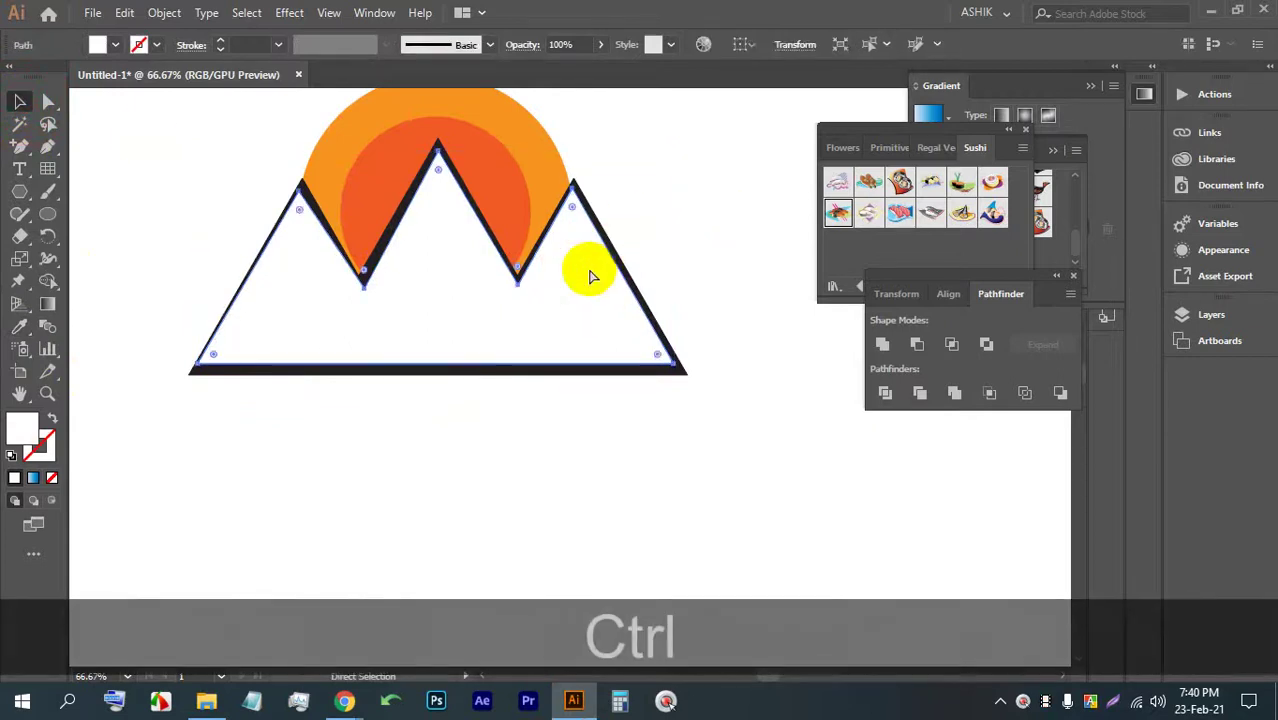
- Try shifting the white shape's stacking order behind and in front of the artwork, move it aside to the lower right and deselect it
key("ctrl+bracketleft")
key("ctrl+bracketright")
key("ctrl+bracketright")
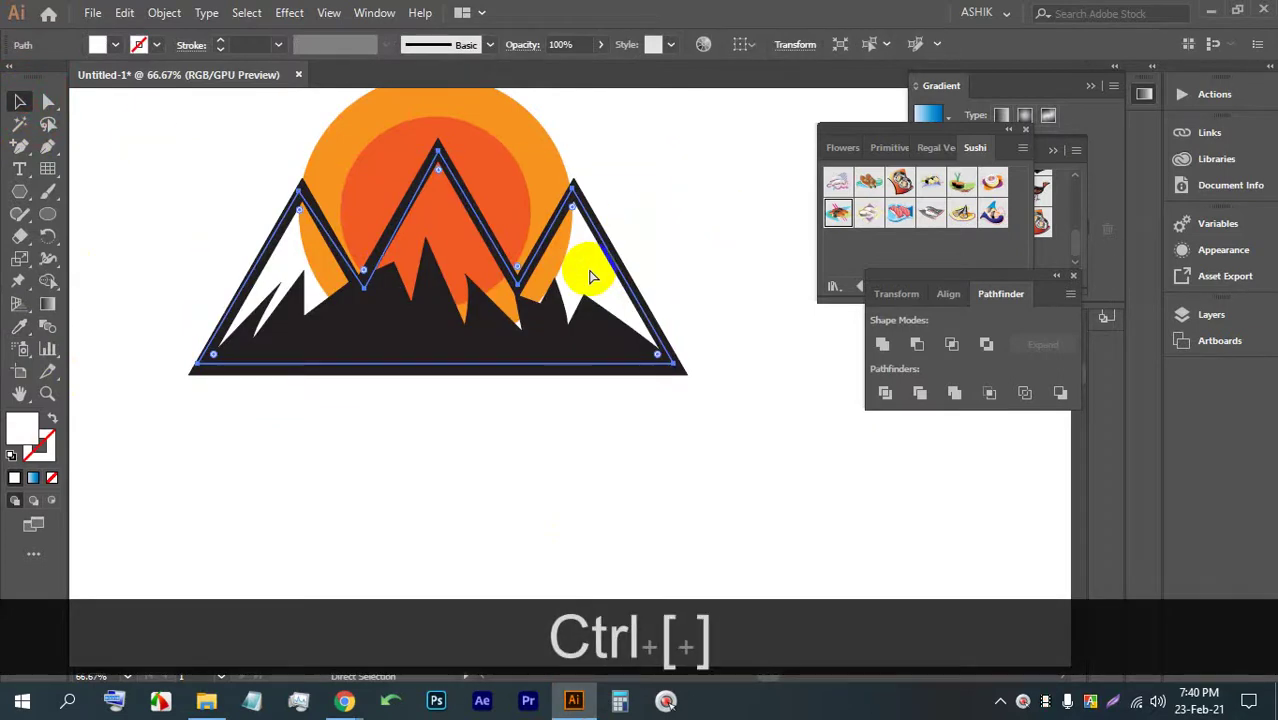
left_click_drag(615, 305, 705, 485)
left_click(618, 215)
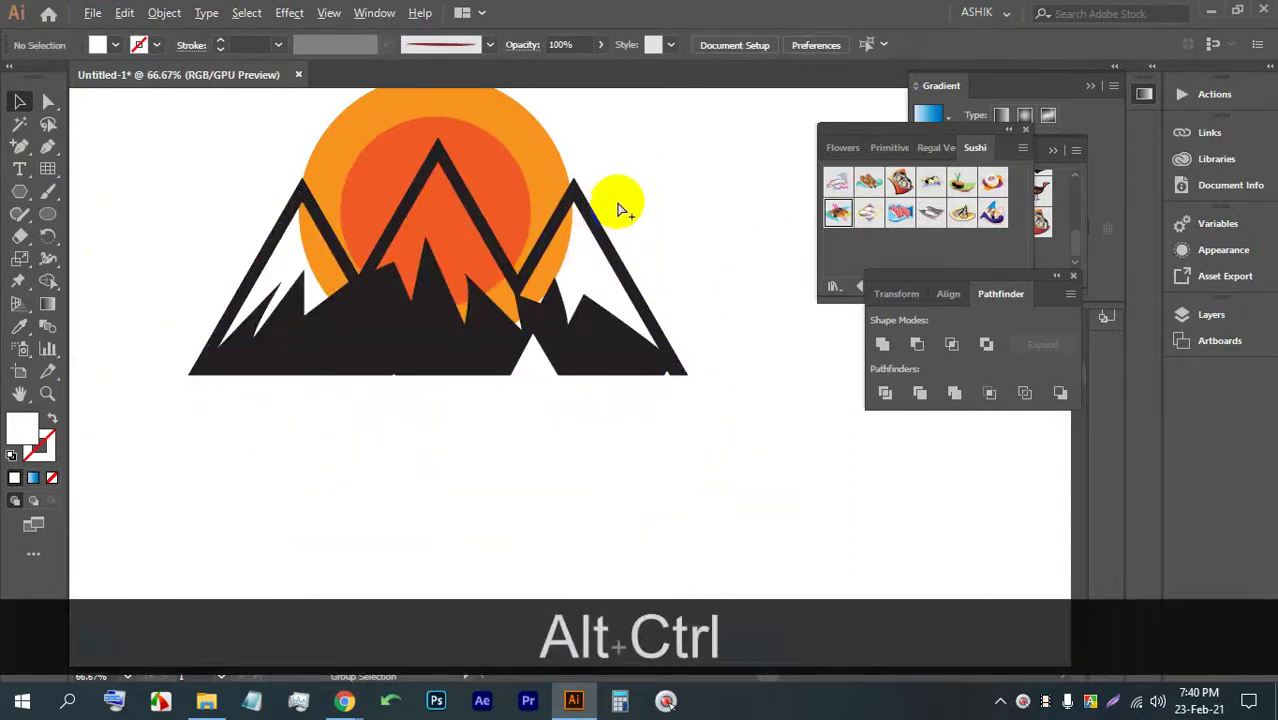
- Unlock all objects and select the grouped mountain and sun artwork
key("alt+ctrl+2")
left_click(775, 275)
left_click(656, 412)
left_click(645, 306)
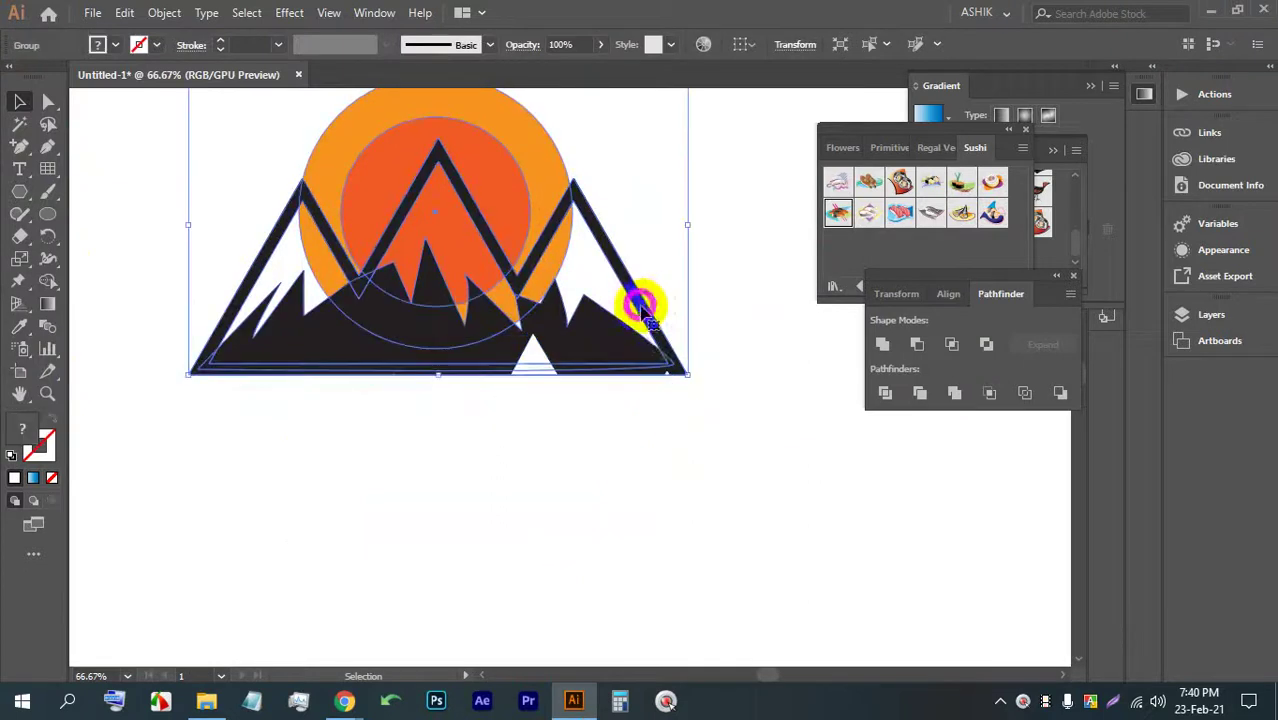
left_click(706, 337)
scroll(636, 341, "down", 1)
left_click(618, 340)
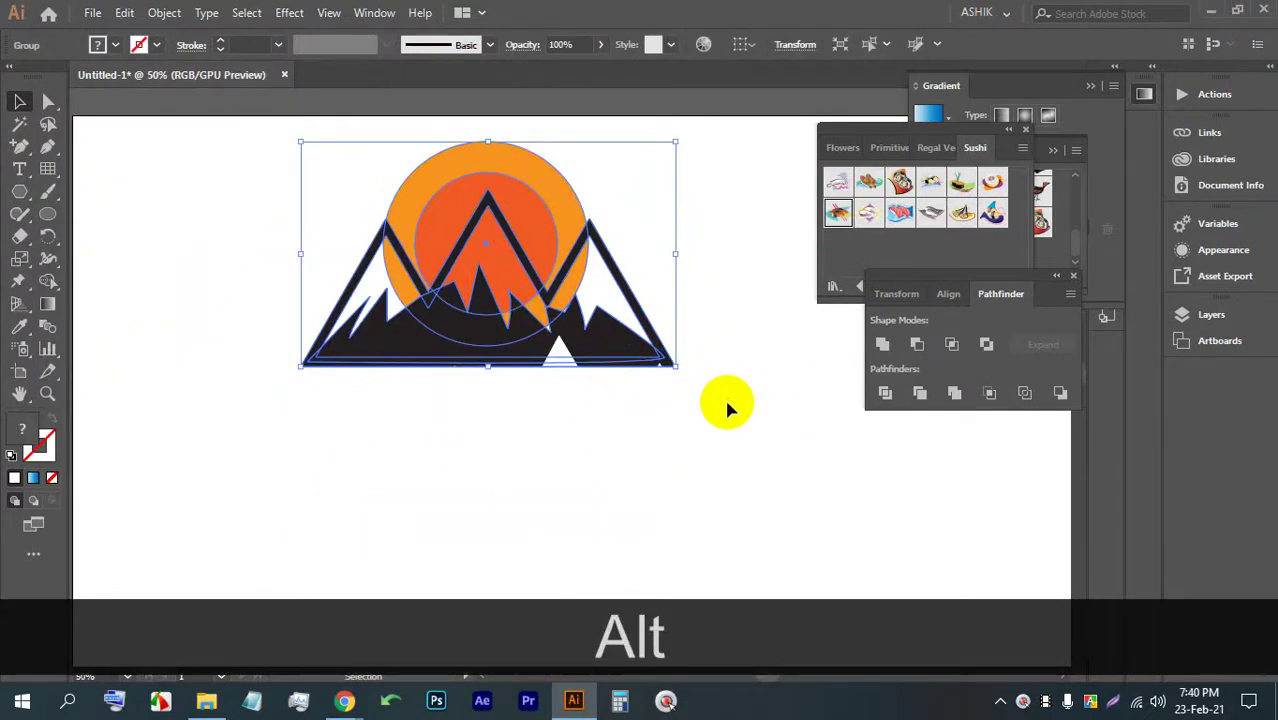
- Switch to the Google Meet call in Chrome, stop presenting, share the entire screen again, and return to Illustrator
mouse_move(344, 703)
left_click(280, 622)
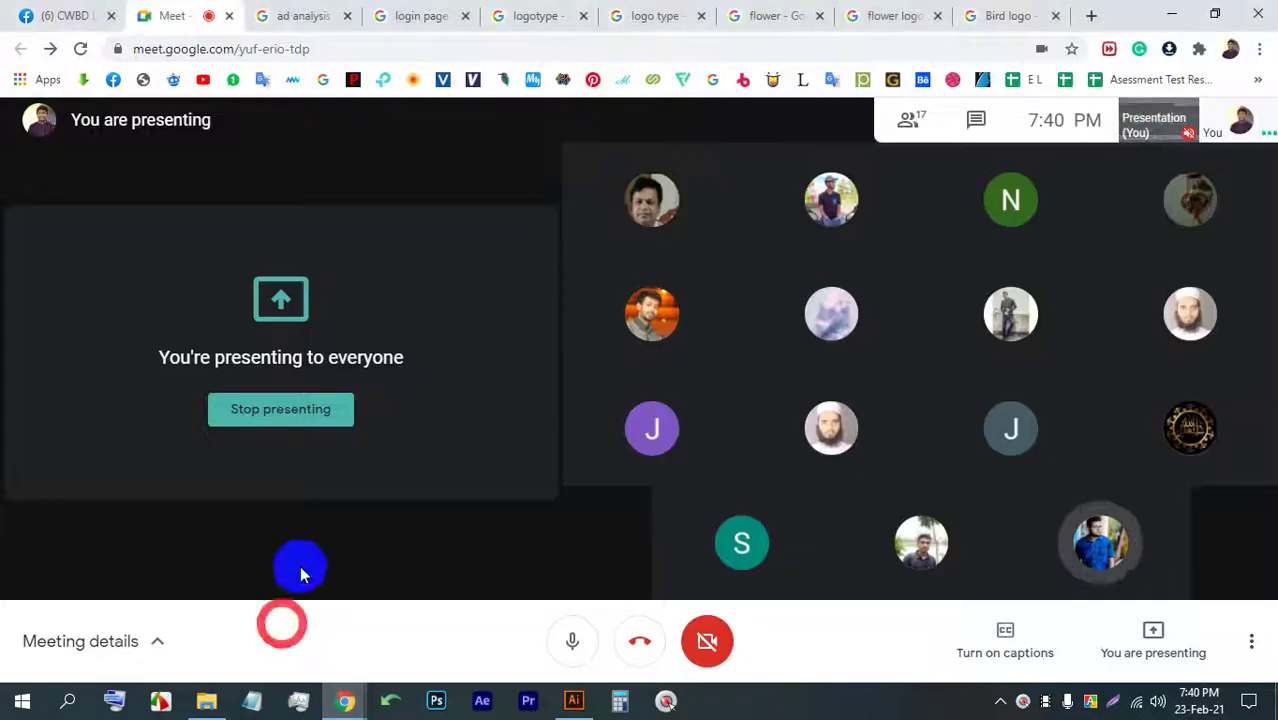
left_click(328, 423)
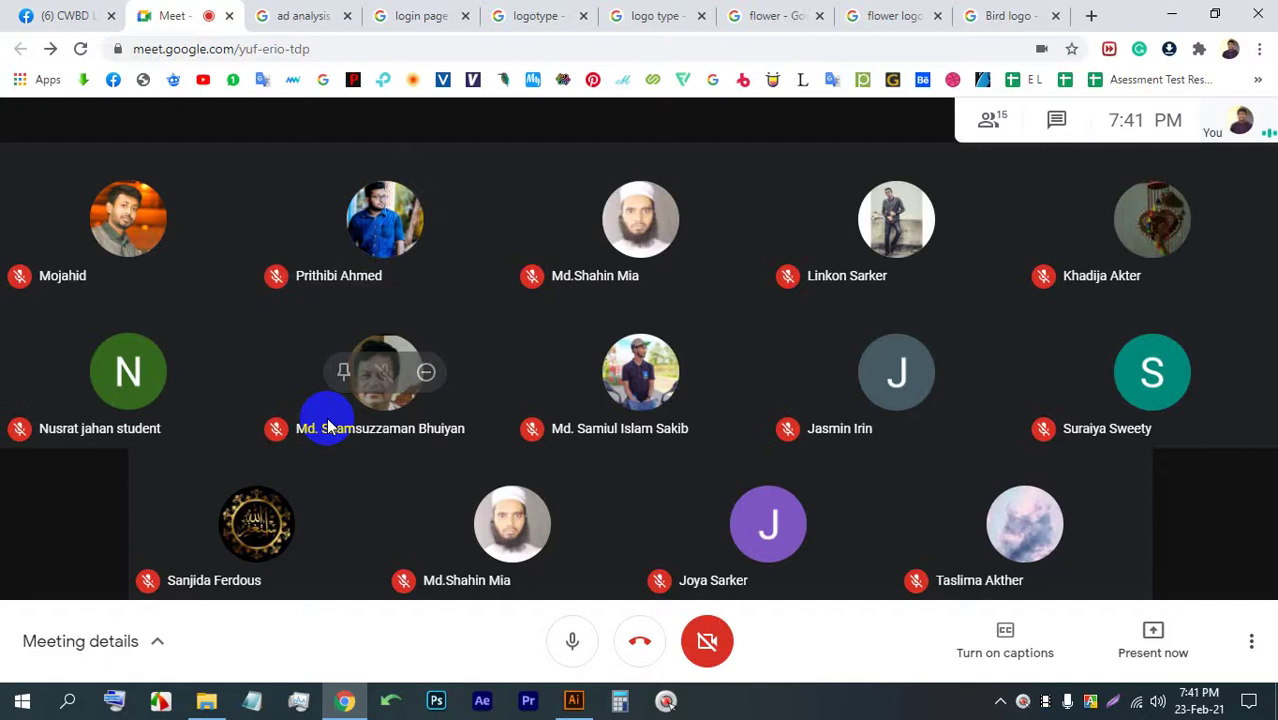
left_click(1150, 640)
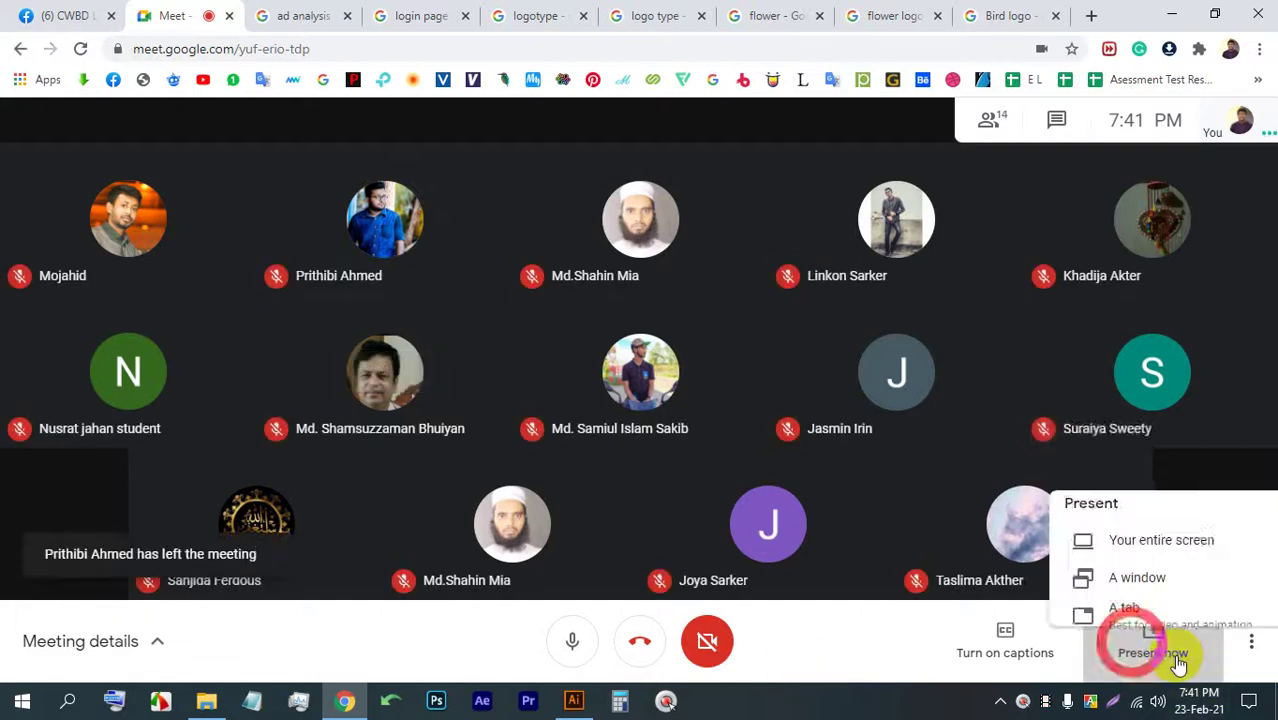
left_click(1093, 474)
left_click(803, 435)
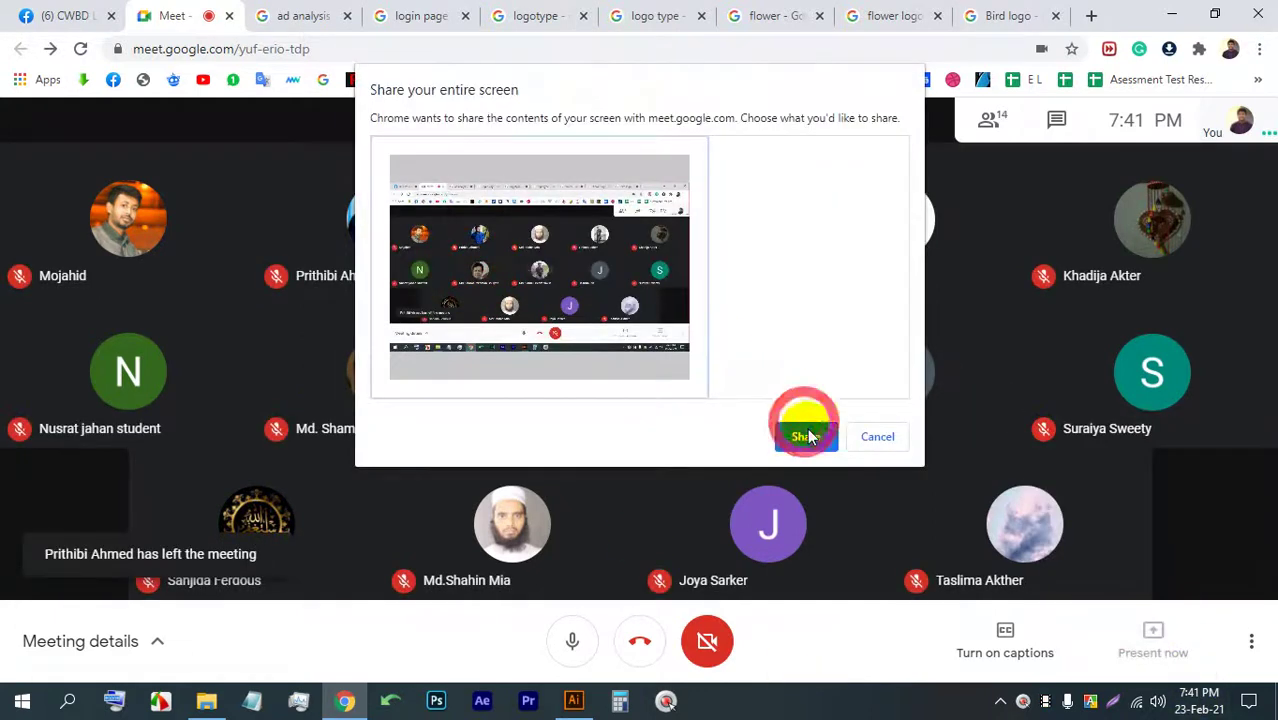
left_click(803, 655)
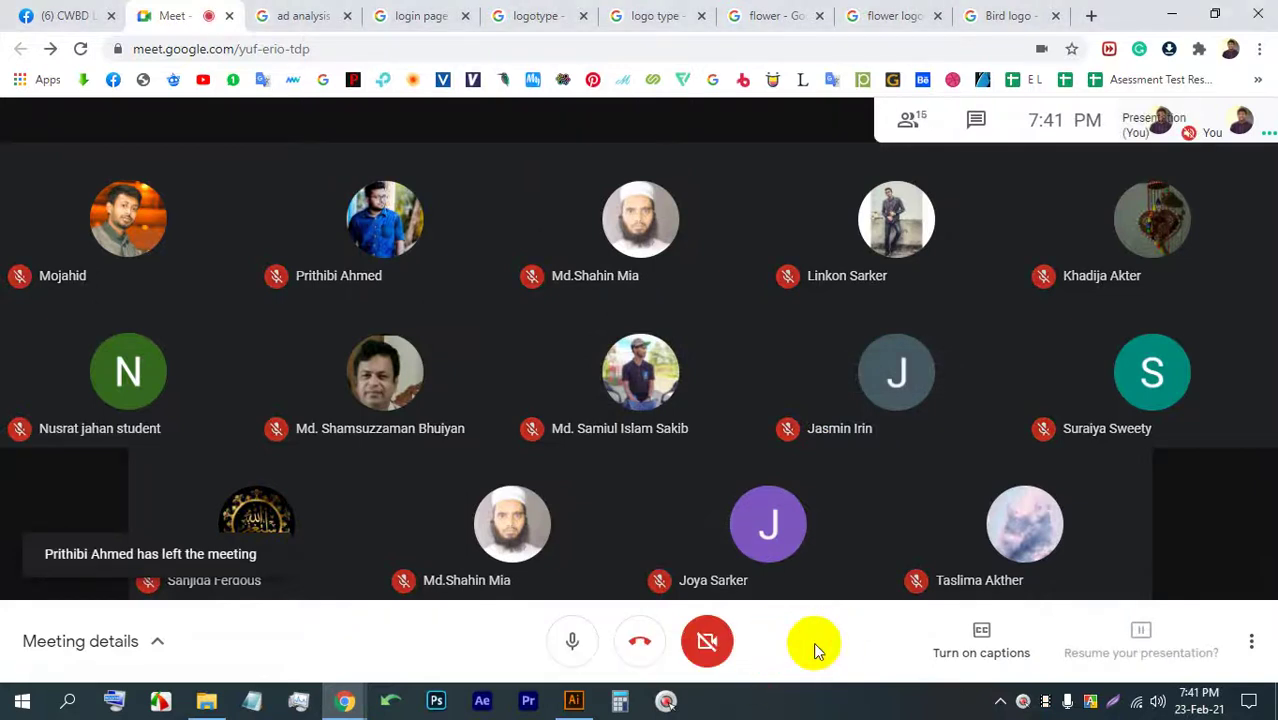
left_click(583, 705)
- Move the white shape up over the mountain's lower right part and try sending it behind the artwork and bringing it forward
left_click(722, 456)
left_click(666, 360)
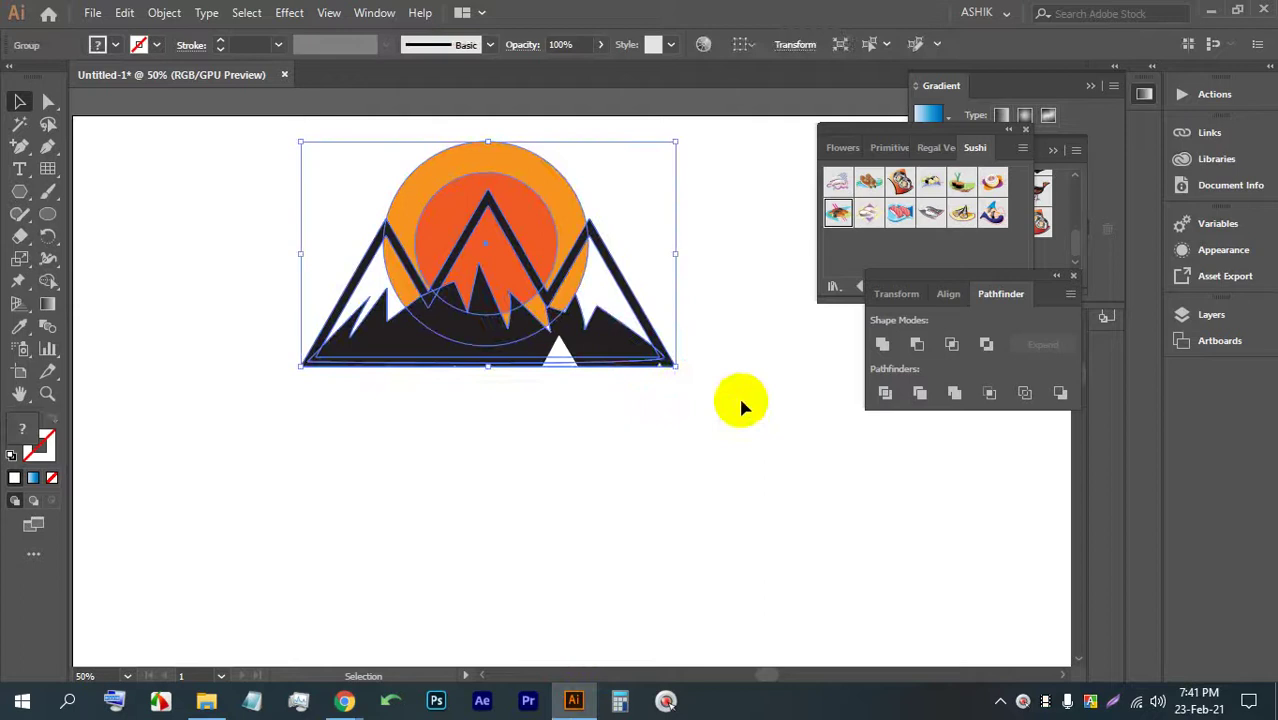
left_click_drag(563, 418, 573, 350)
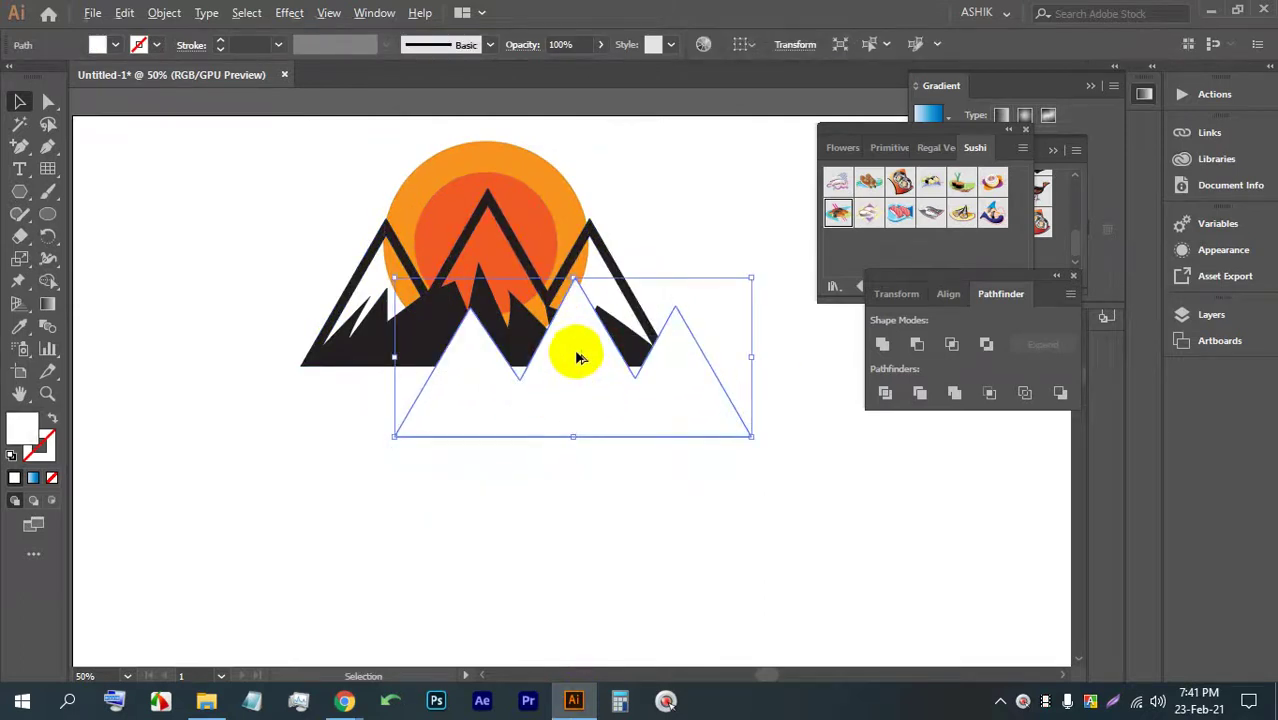
scroll(630, 379, "up", 1)
key("ctrl+alt+bracketleft")
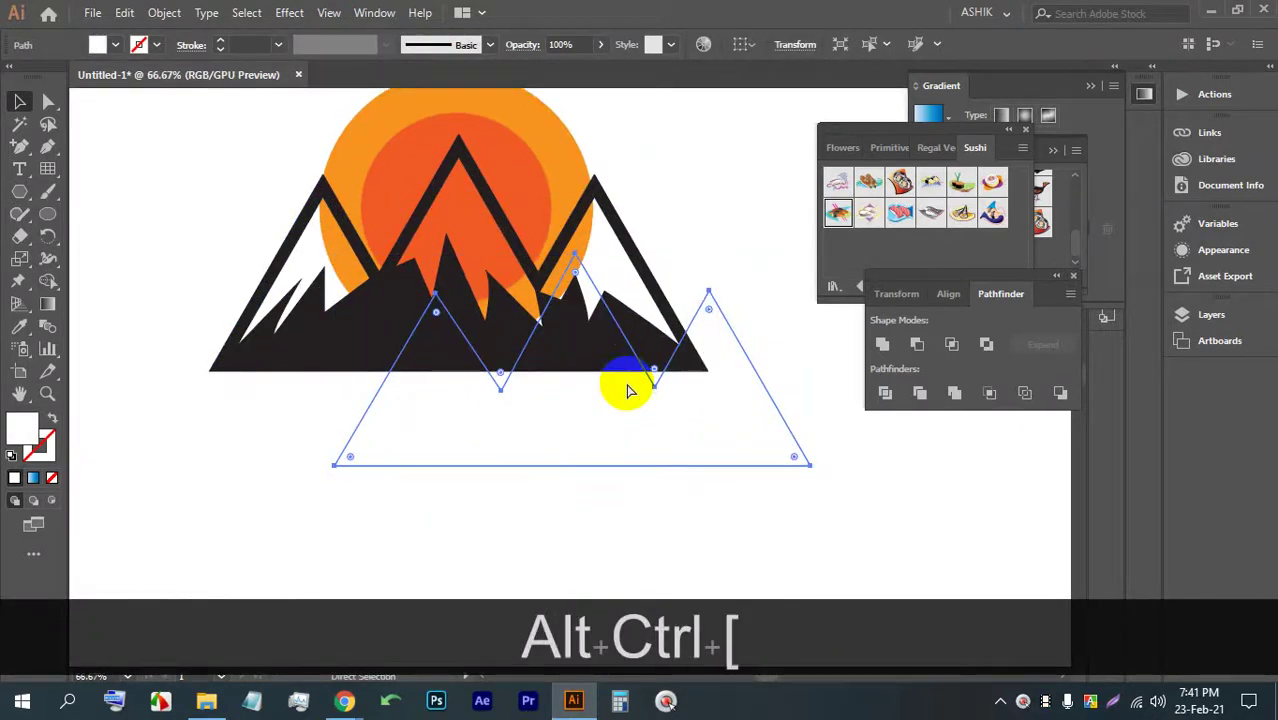
key("ctrl+bracketright")
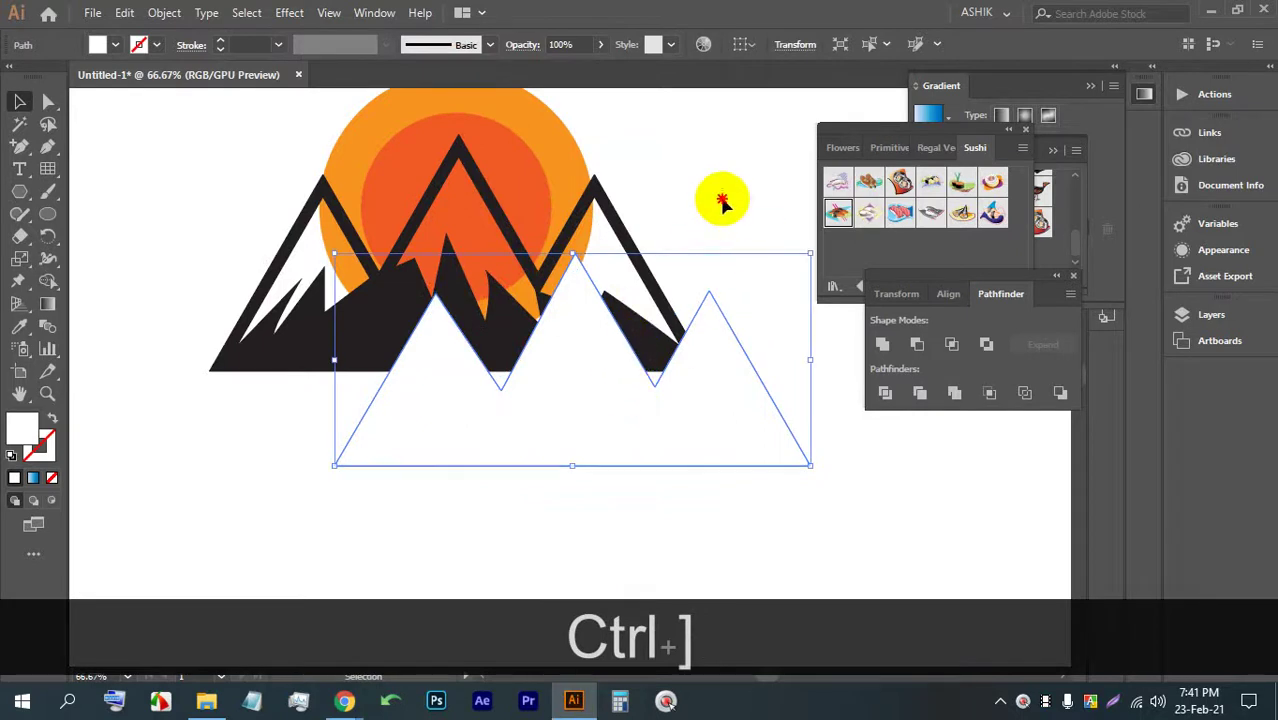
- Ungroup the mountain and sun artwork, including its nested group
left_click(718, 197)
left_click(612, 208)
right_click(632, 211)
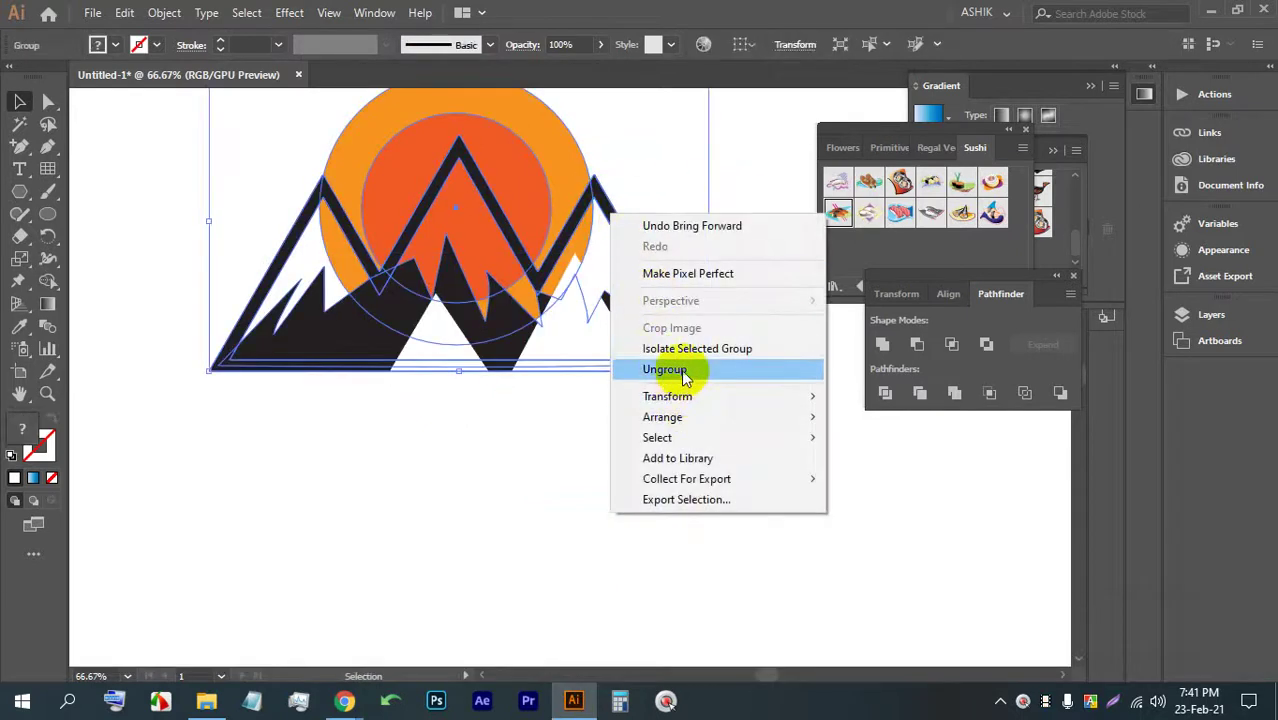
left_click(665, 368)
left_click(757, 219)
left_click(628, 228)
right_click(640, 262)
left_click(688, 411)
- Send the white shape backward to sit between the mountain and the sun, and align it inside the three-peaked mountain outline
left_click(764, 232)
left_click(628, 432)
key("ctrl+bracketleft")
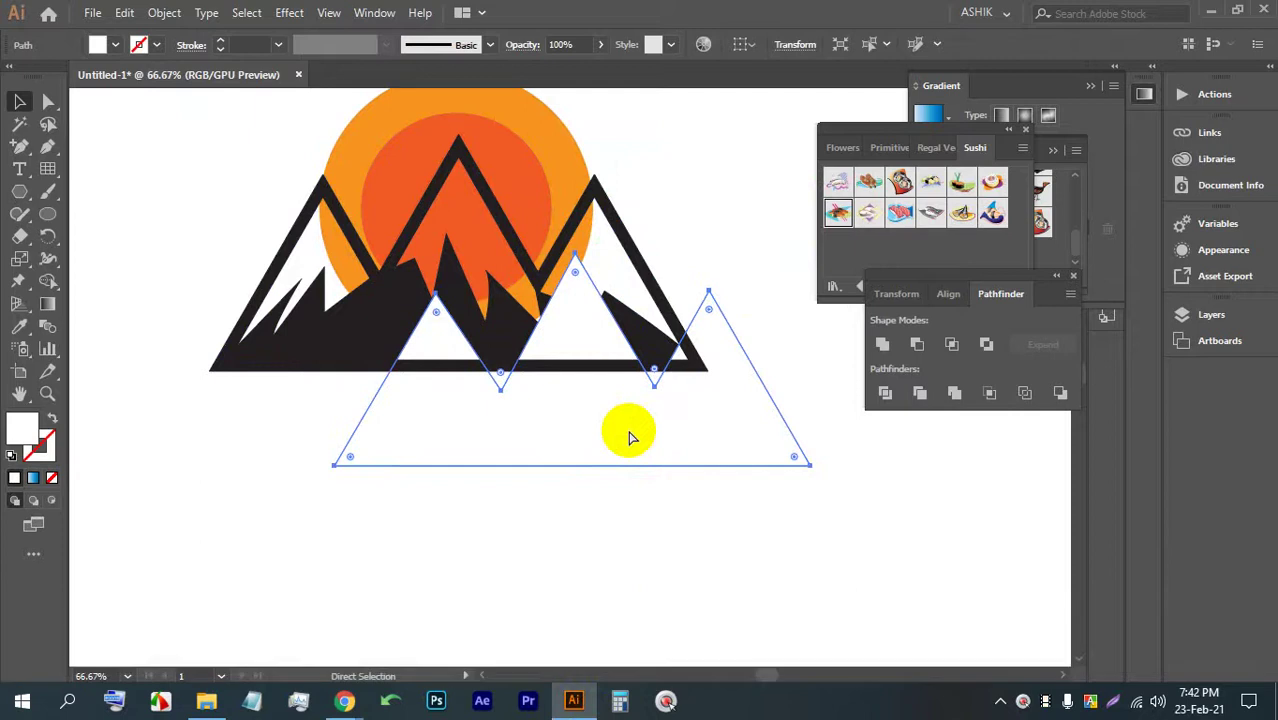
key("ctrl+bracketleft")
left_click_drag(689, 425, 571, 314)
scroll(510, 275, "down", 1)
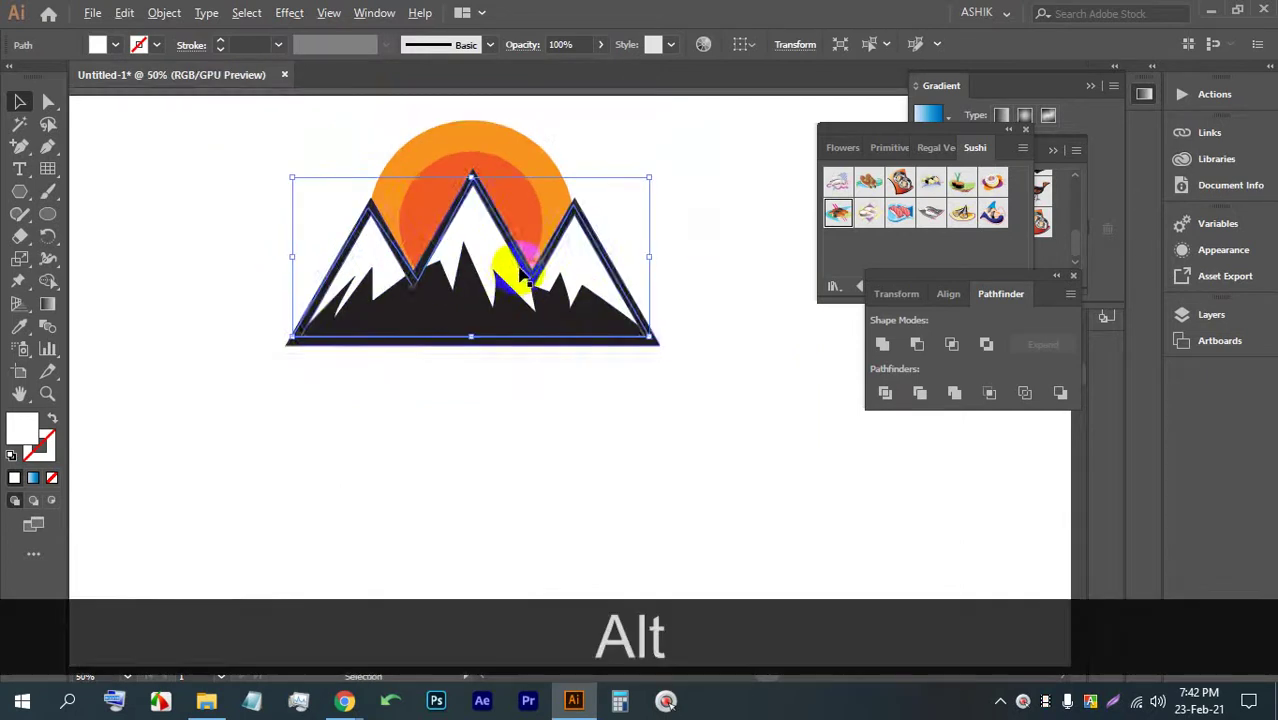
left_click(570, 410)
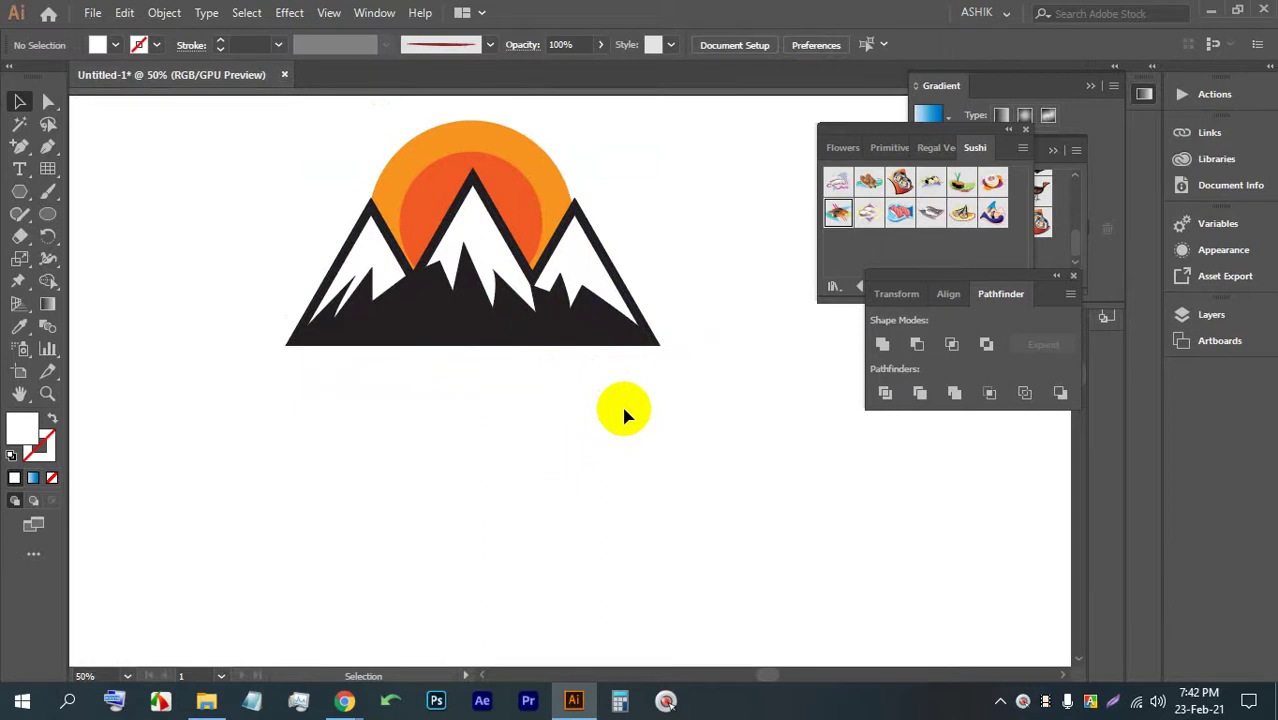
- Place a line of placeholder text below the mountain, enlarge it to about 97.7 pt and position it under the logo
scroll(621, 403, "down", 4)
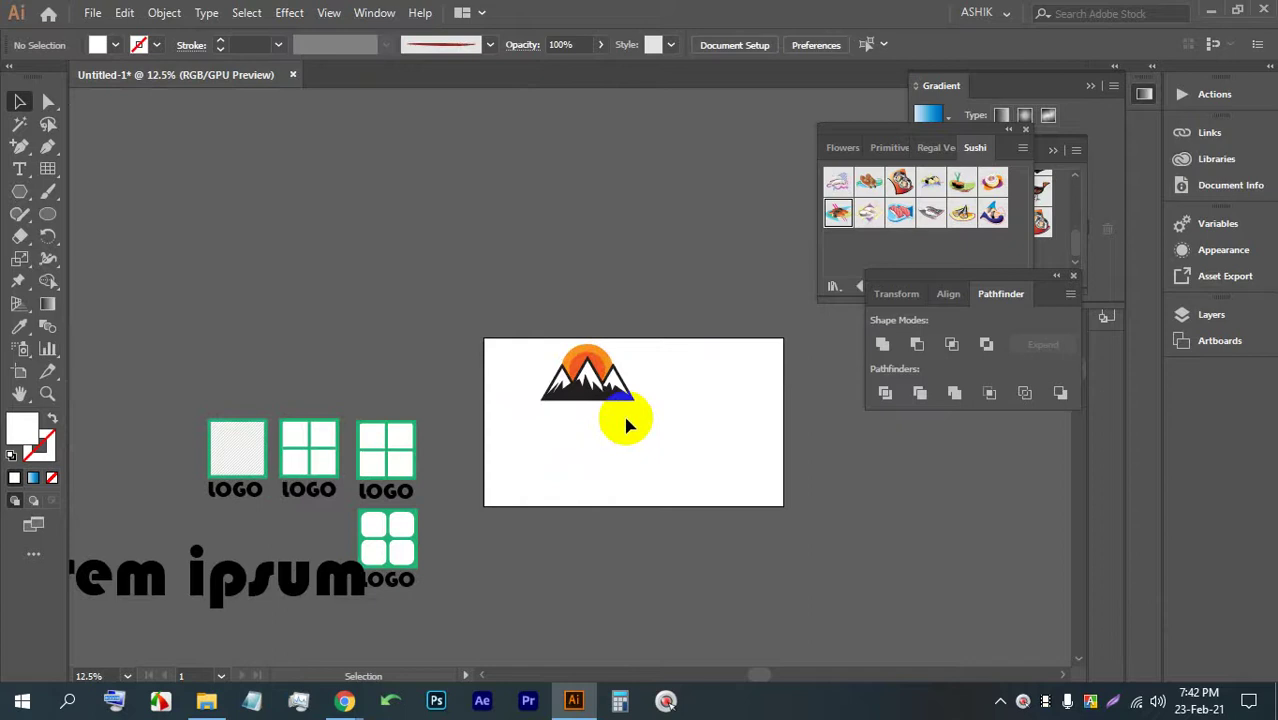
scroll(600, 425, "up", 4)
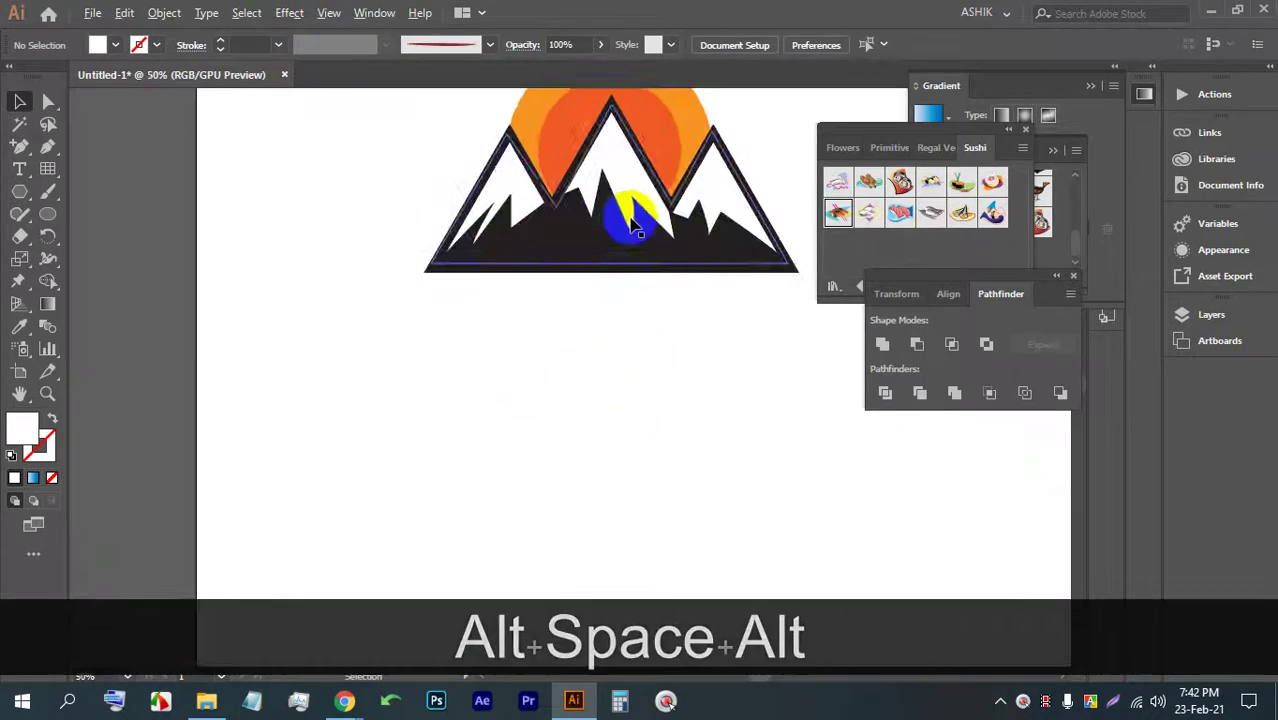
left_click(20, 169)
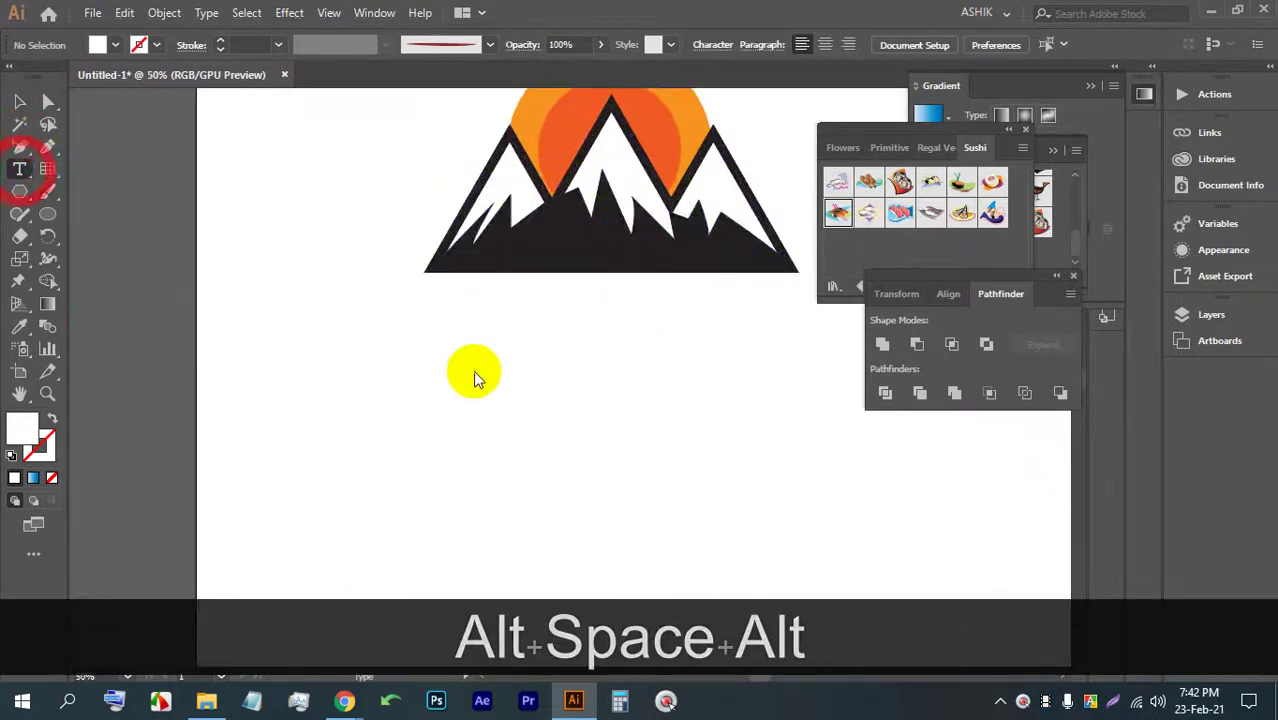
left_click(521, 367)
left_click(20, 102)
left_click_drag(563, 374, 846, 453)
left_click_drag(707, 422, 433, 328)
scroll(433, 330, "up", 2)
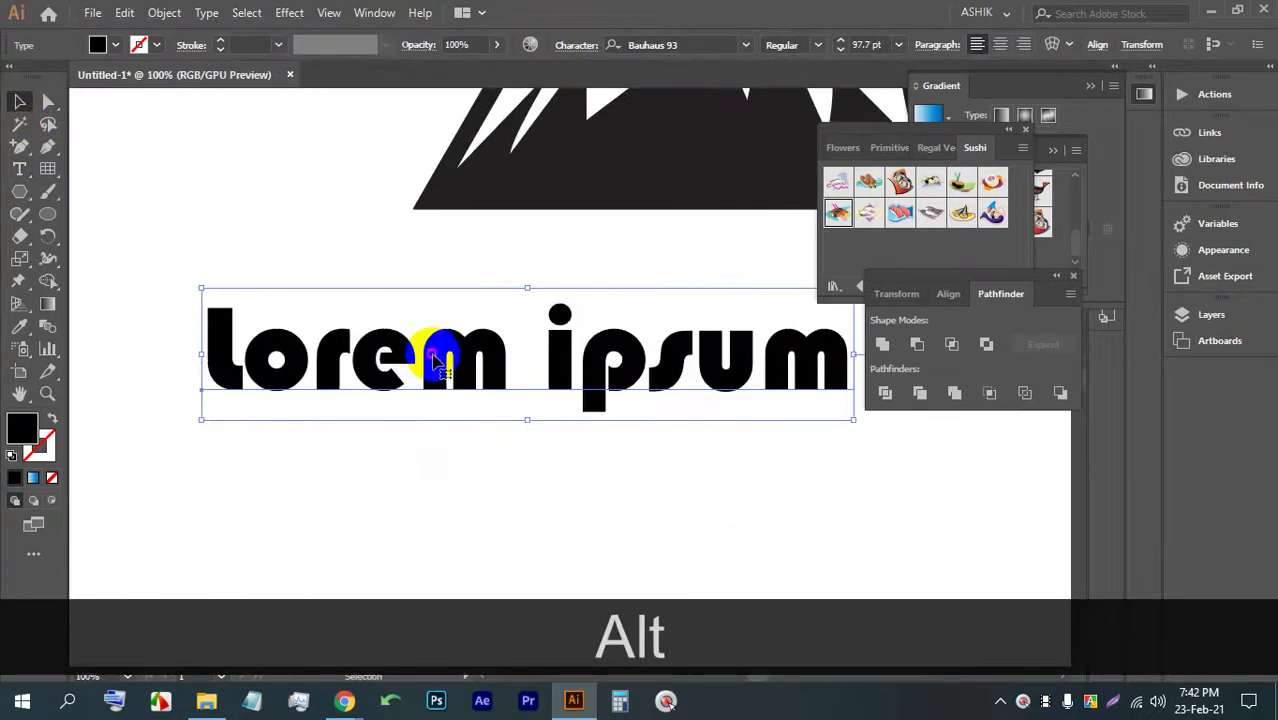
- Replace the placeholder text below the mountain with MOUNTAIN in capitals
triple_click(440, 355)
key("Caps_Lock")
type("mou")
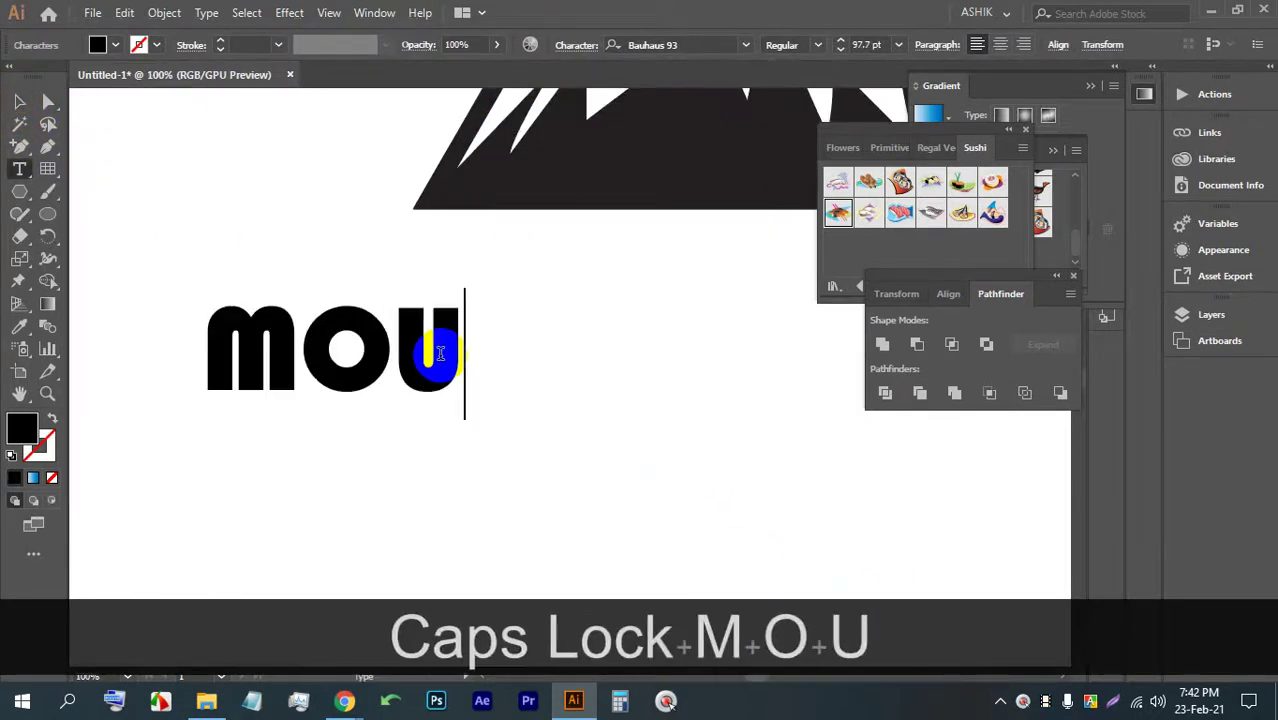
type("NTAIN")
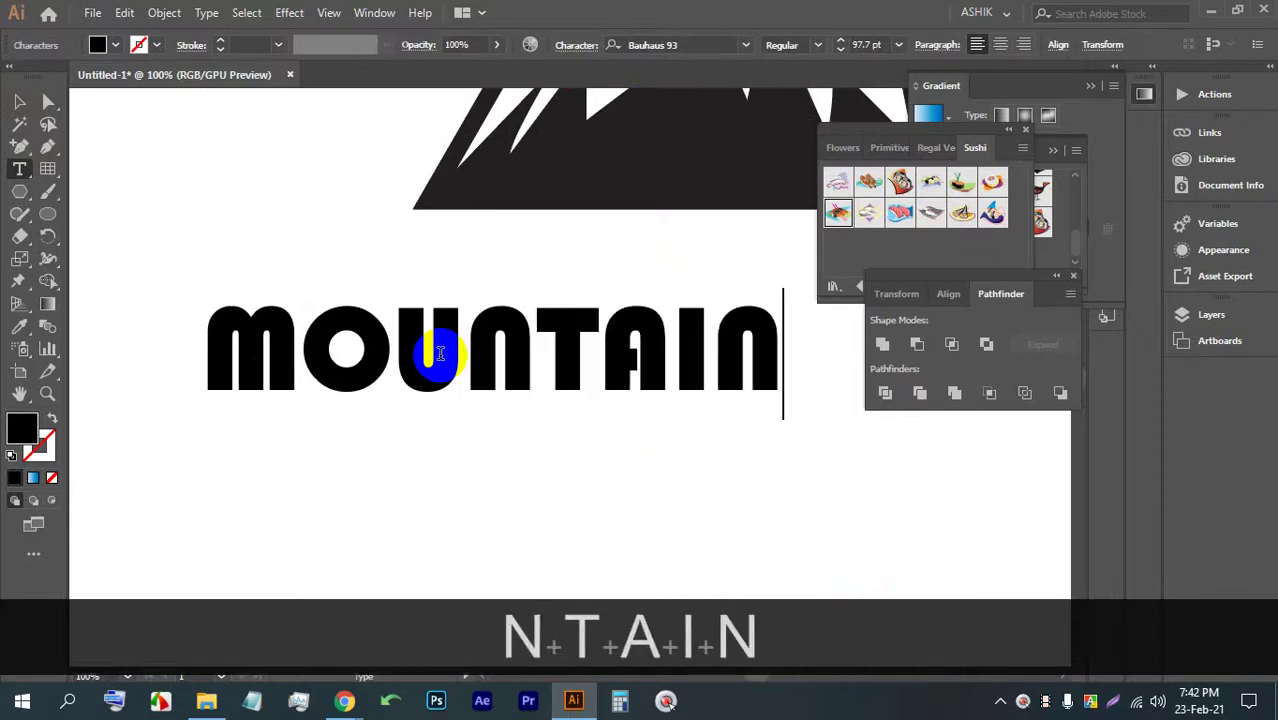
scroll(440, 355, "down", 3)
scroll(442, 386, "up", 1)
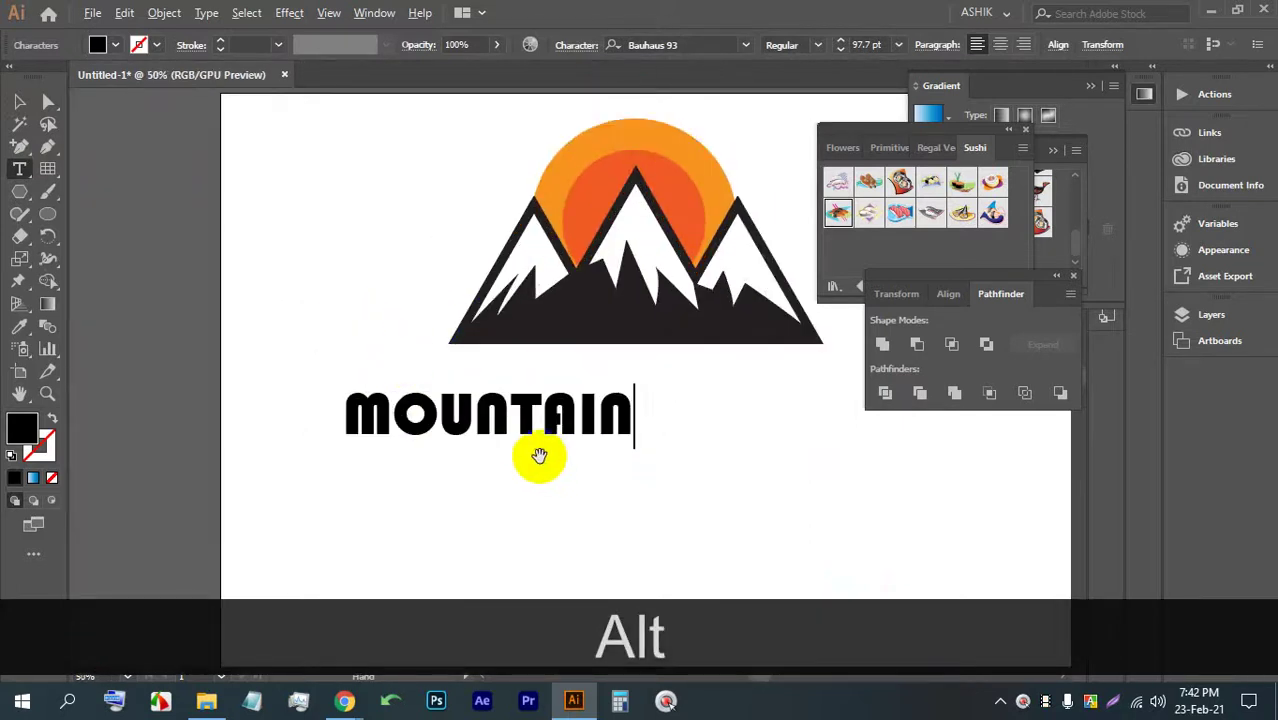
key("ctrl+z")
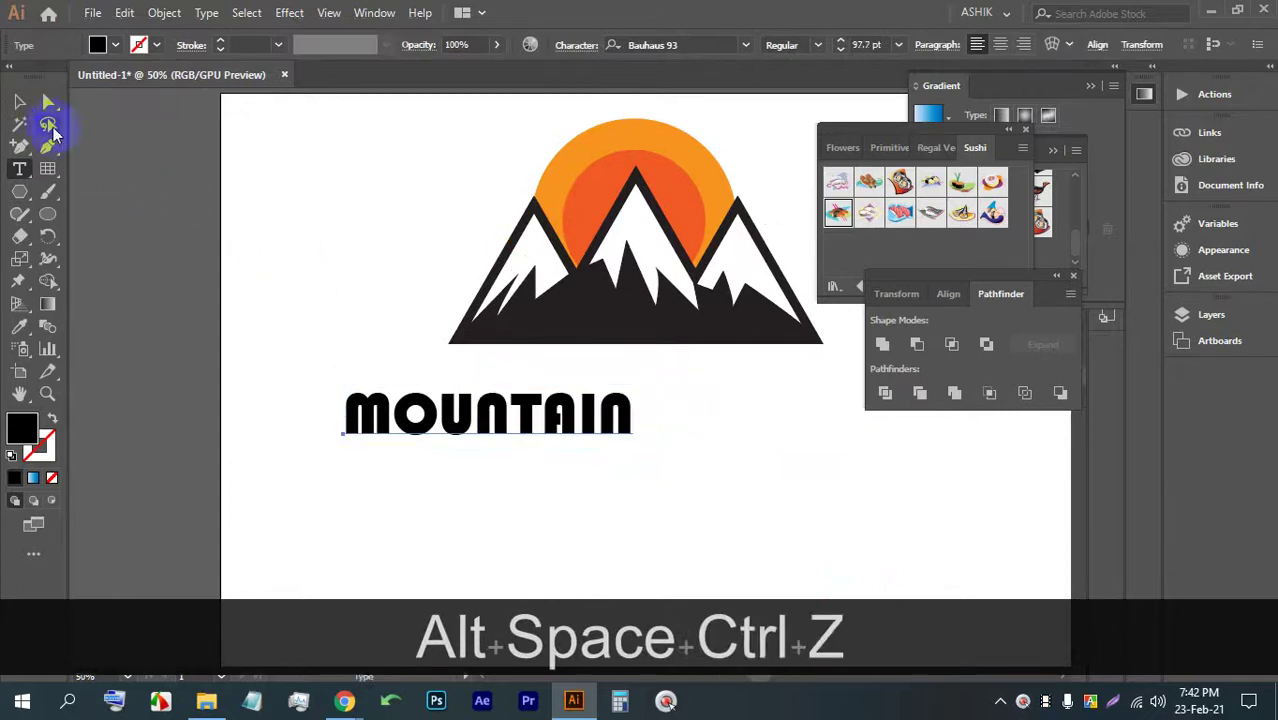
- Move the MOUNTAIN text directly beneath the mountain and enlarge it to about 124.38 pt to match the mountain's base width
left_click(19, 101)
left_click_drag(496, 425, 647, 390)
scroll(727, 371, "up", 2)
left_click_drag(727, 371, 494, 361)
scroll(545, 360, "down", 1)
mouse_move(655, 382)
left_mouse_down()
mouse_move(772, 450)
mouse_move(650, 354)
mouse_move(661, 379)
left_mouse_up()
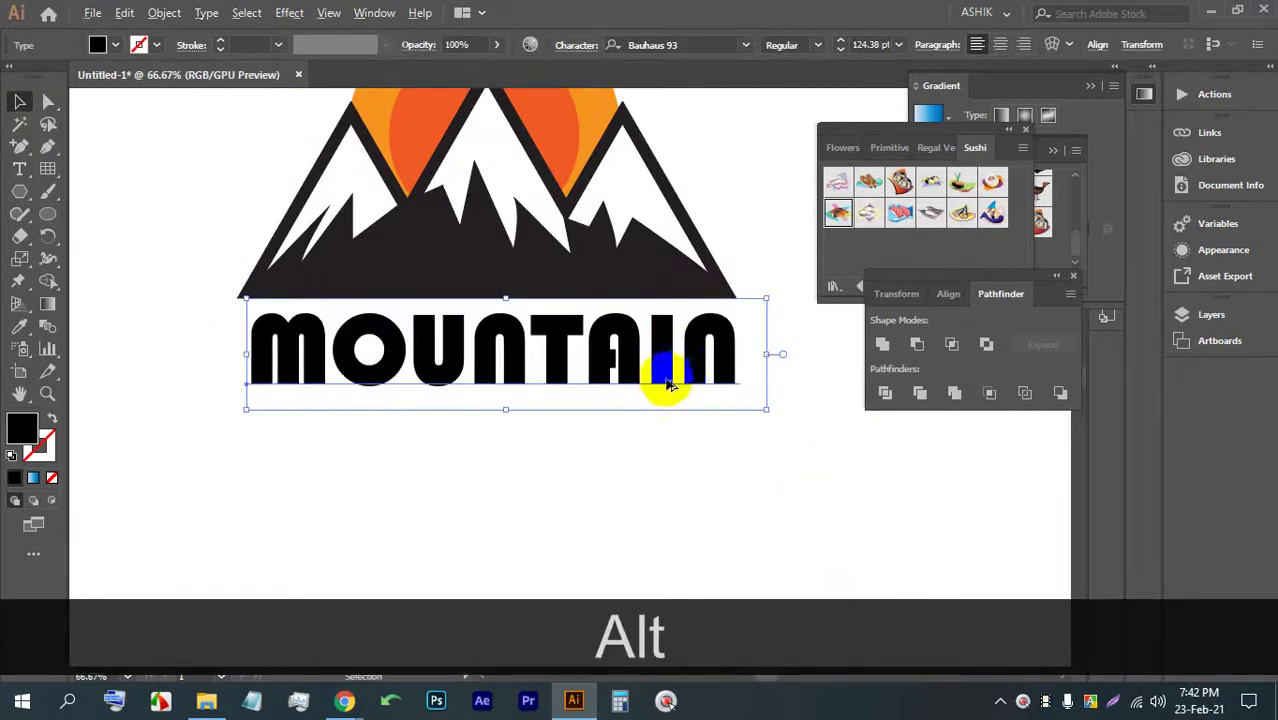
scroll(661, 379, "down", 2)
left_click(701, 445)
left_click_drag(736, 417, 699, 397)
scroll(702, 411, "down", 4)
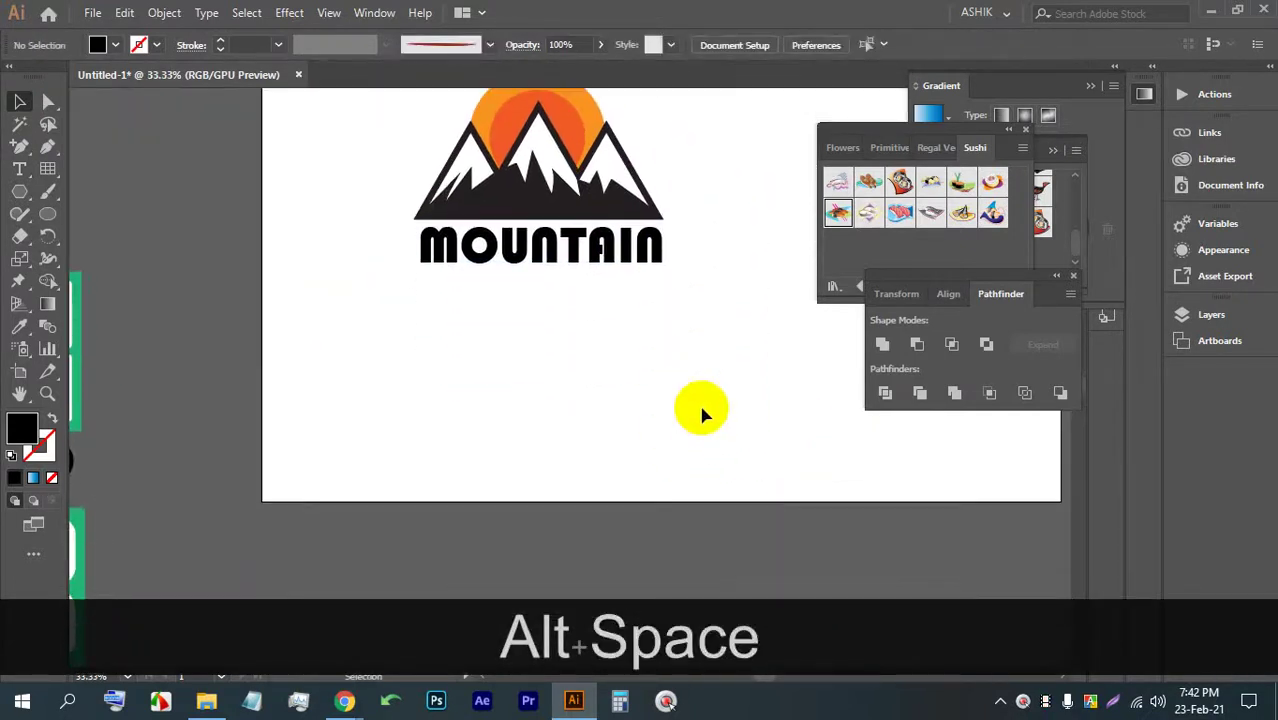
scroll(701, 397, "down", 2)
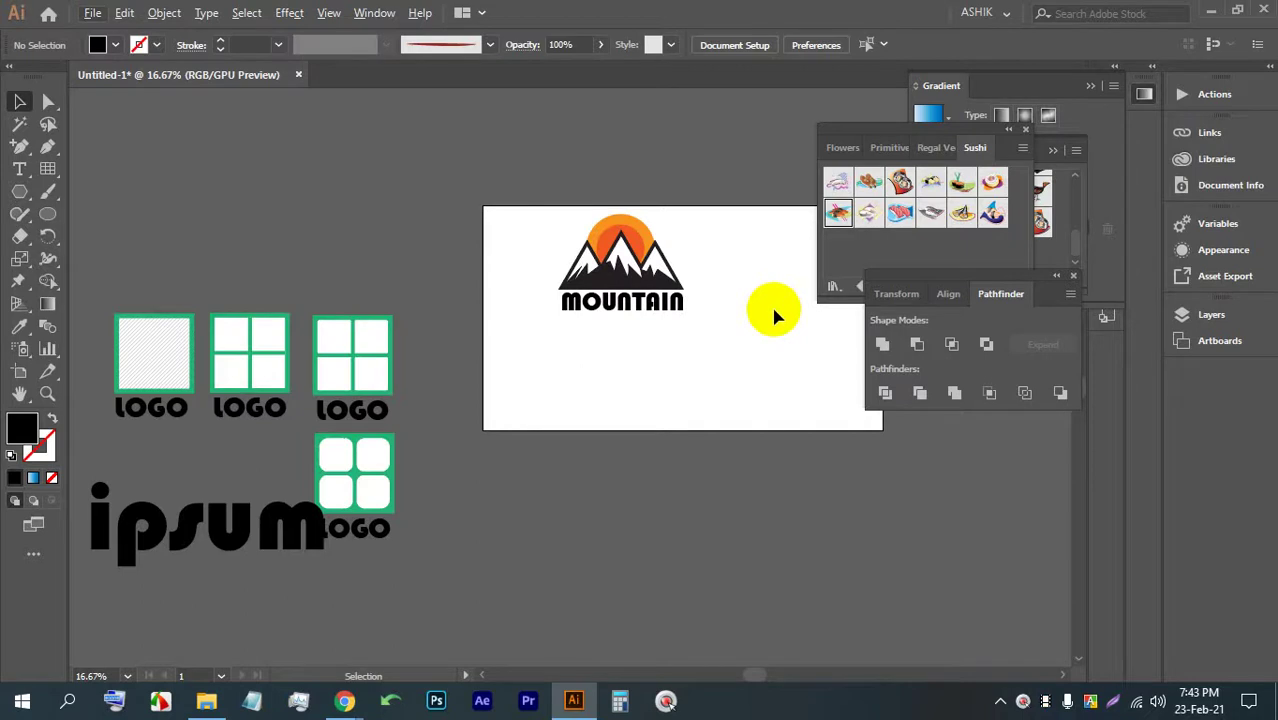
- Show the perspective grid on the artboard and close the two floating symbol panels
left_click_drag(855, 372, 512, 192)
left_click(708, 333)
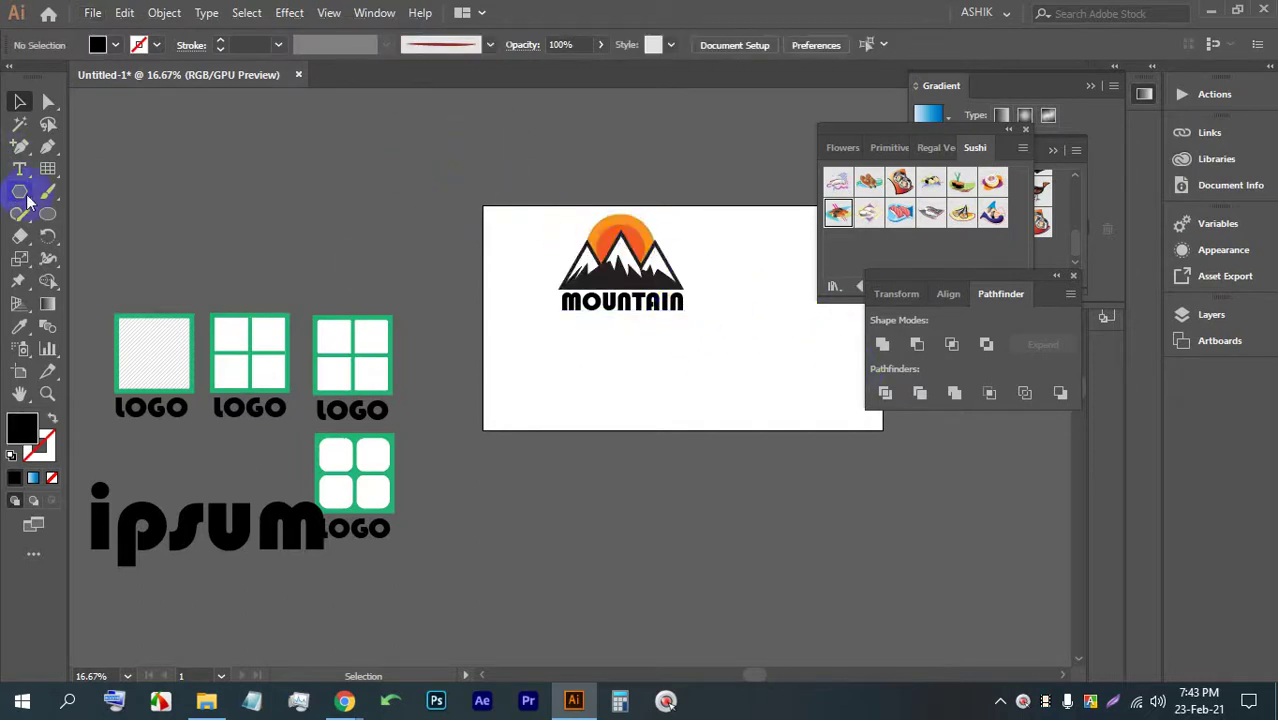
left_click(22, 259)
left_click(20, 283)
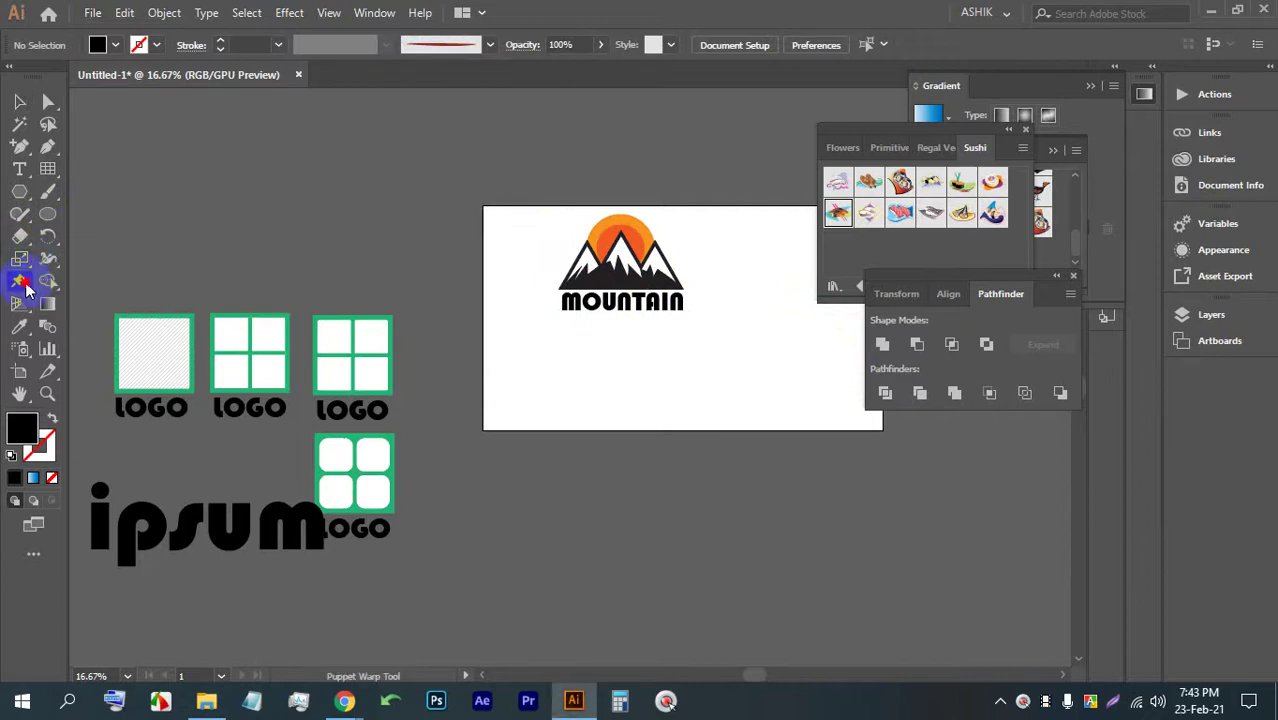
left_click(19, 303)
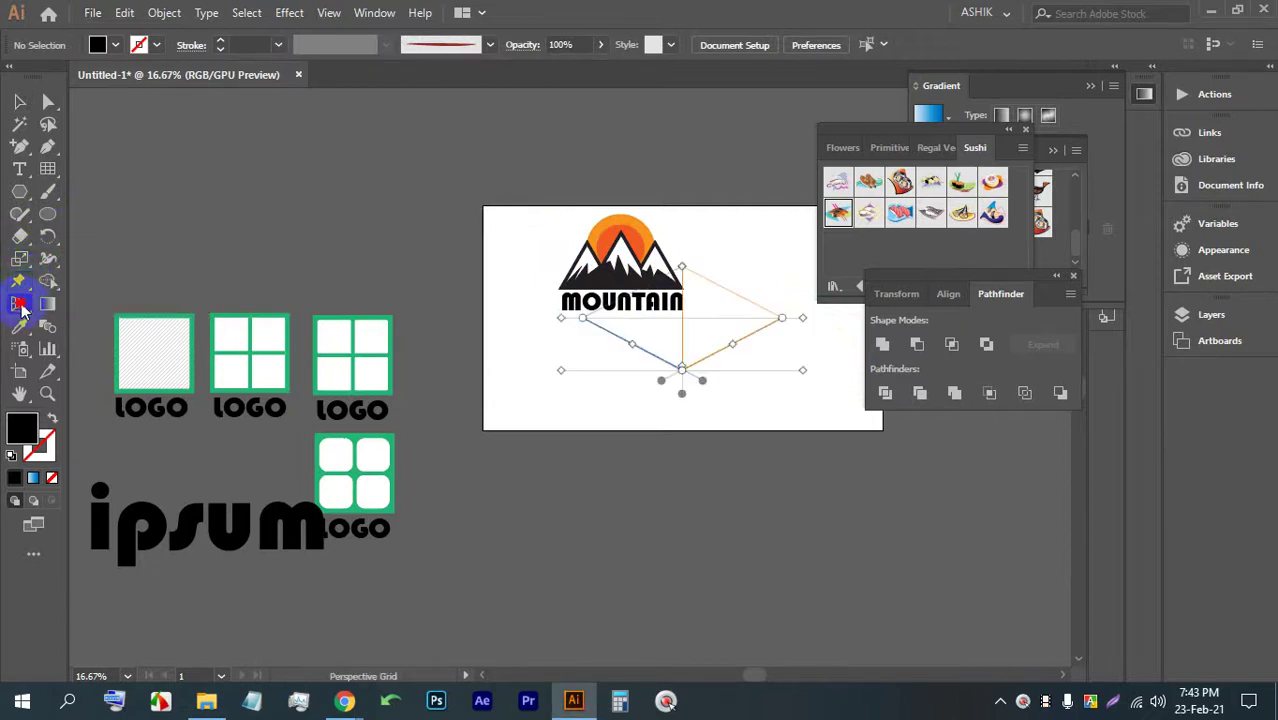
left_click(18, 104)
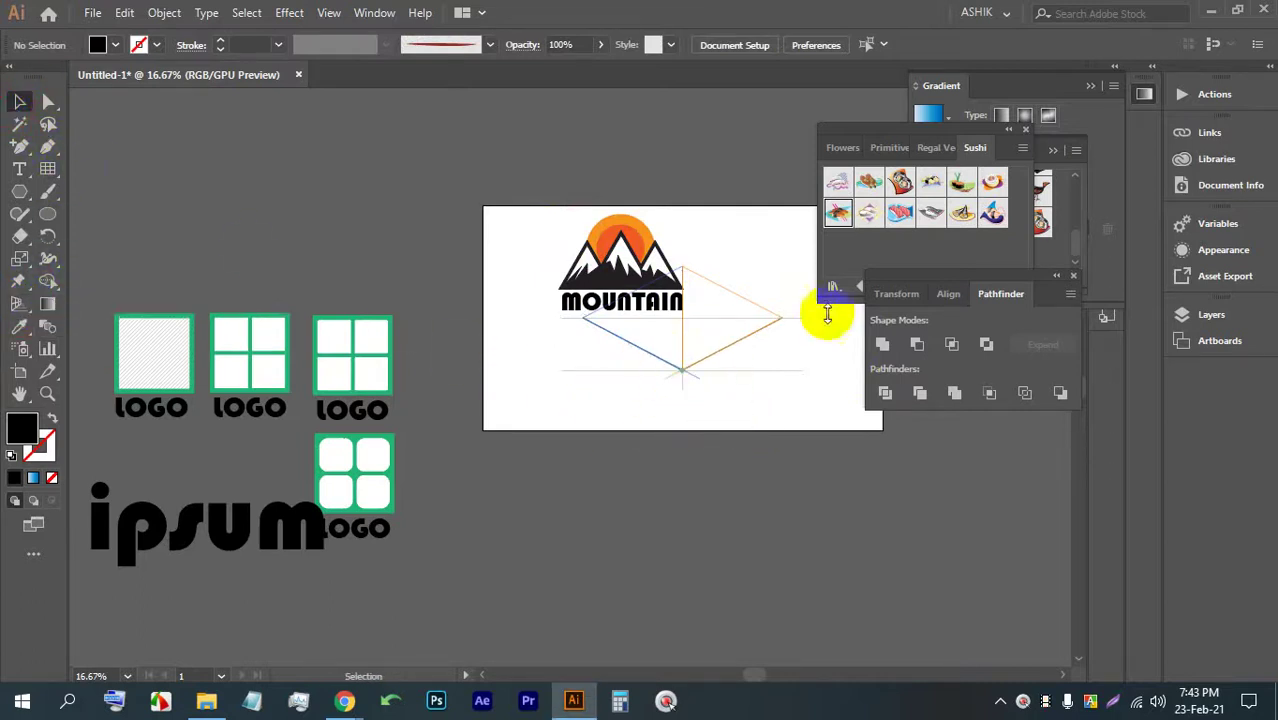
left_click(1025, 130)
left_click(1058, 152)
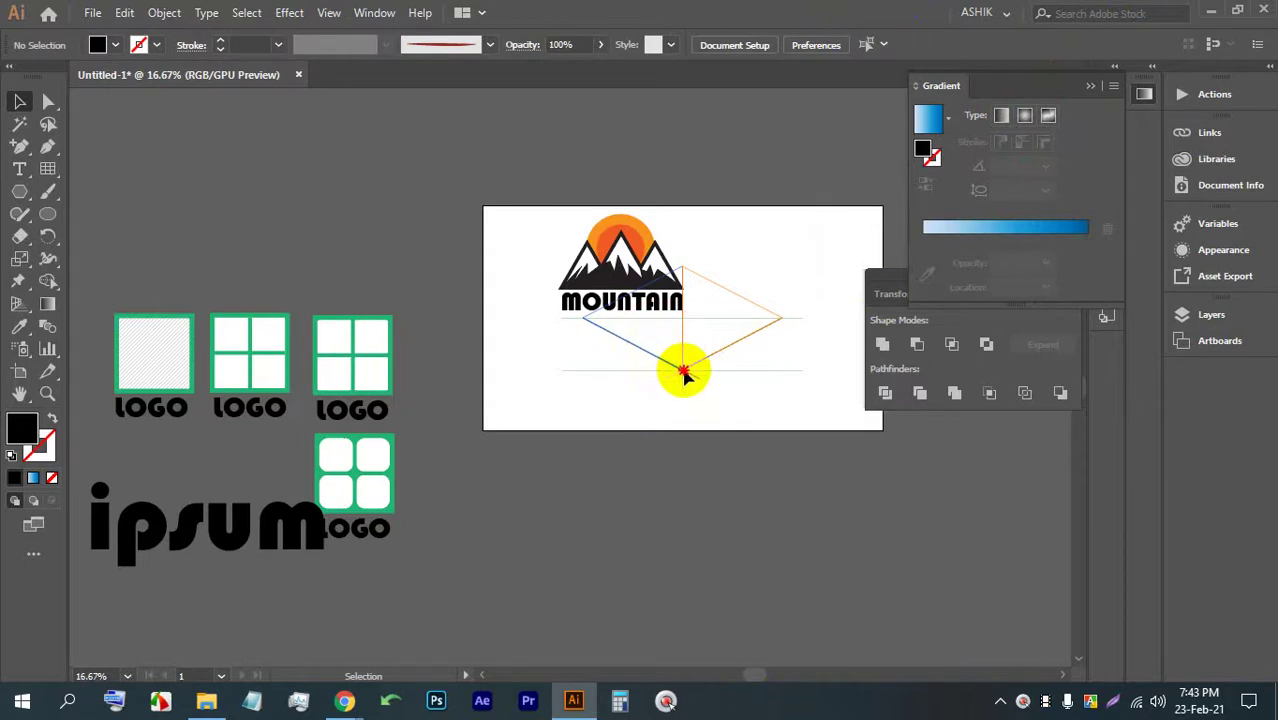
- Activate the Perspective Grid tool and adjust the grid's control point at its lower centre corner
left_click_drag(18, 303, 131, 300)
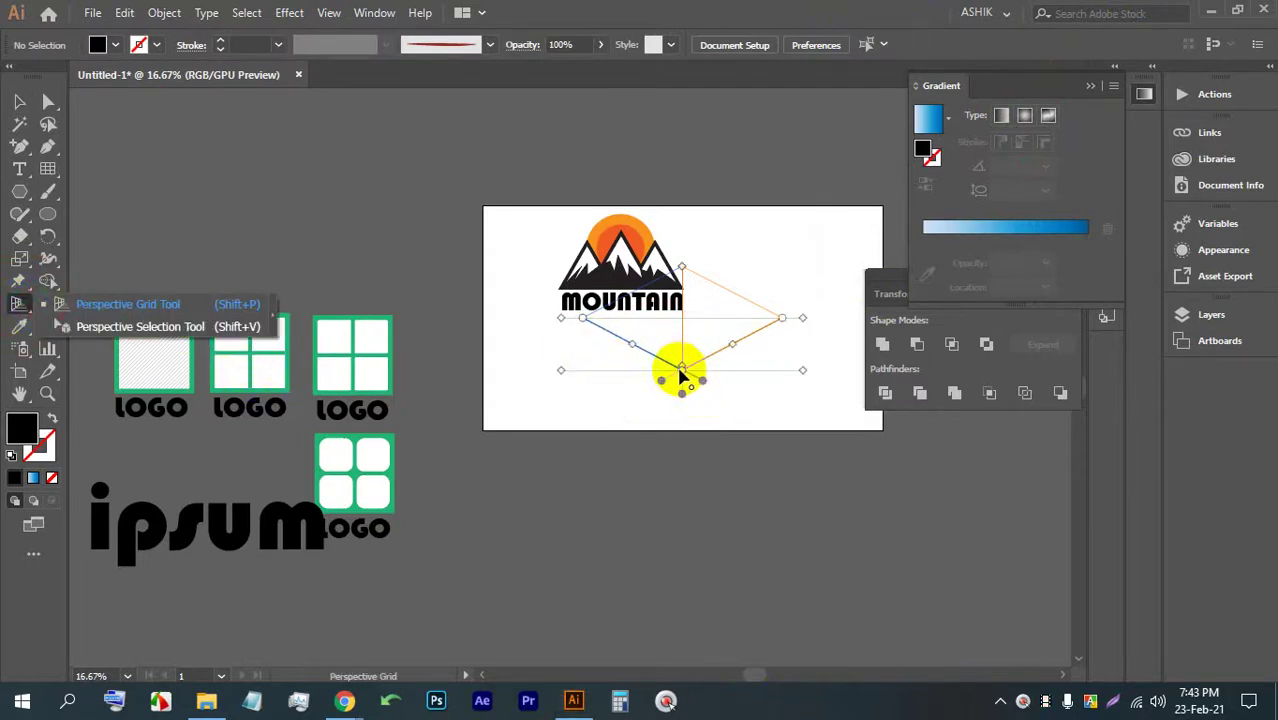
left_click(691, 437)
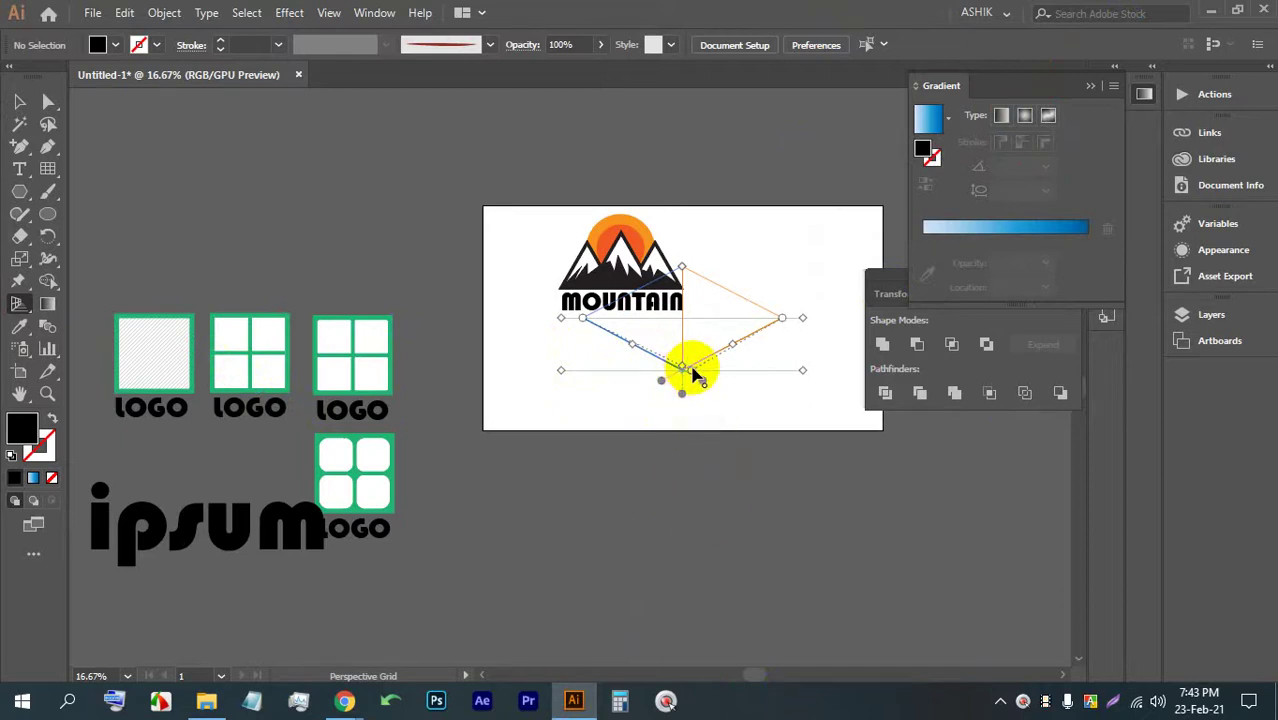
left_click_drag(684, 372, 684, 372)
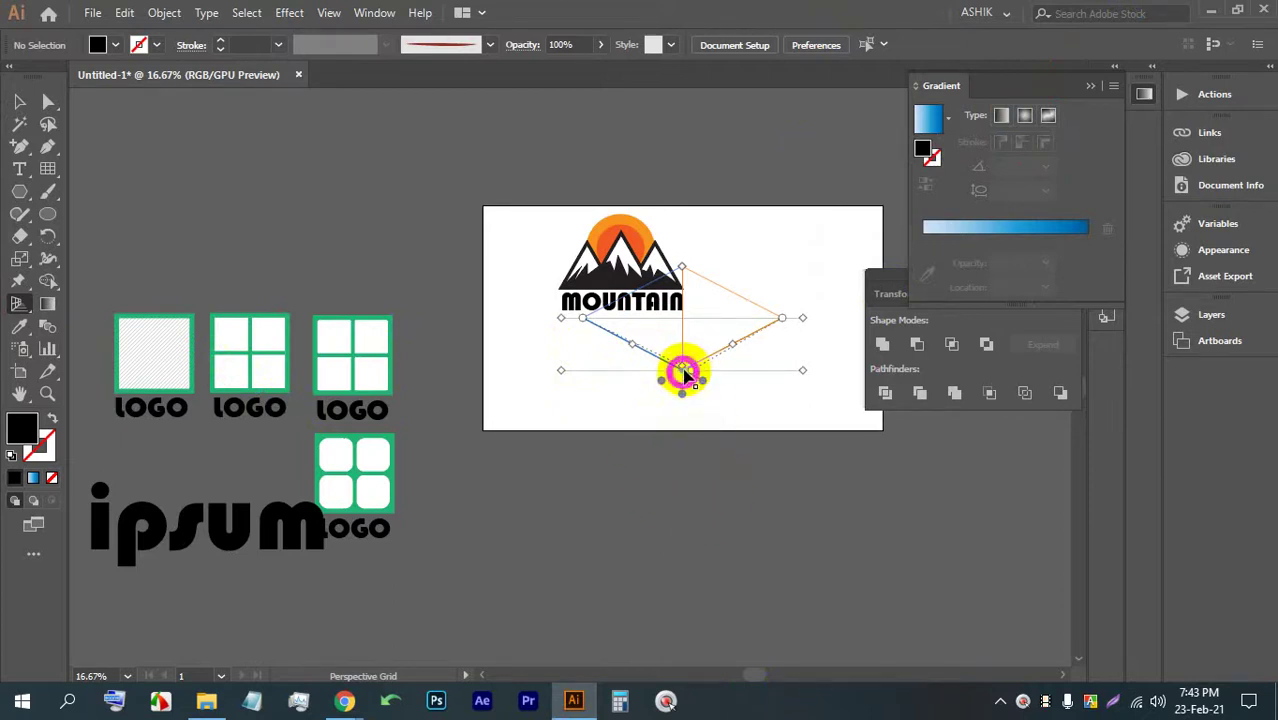
left_click(684, 372)
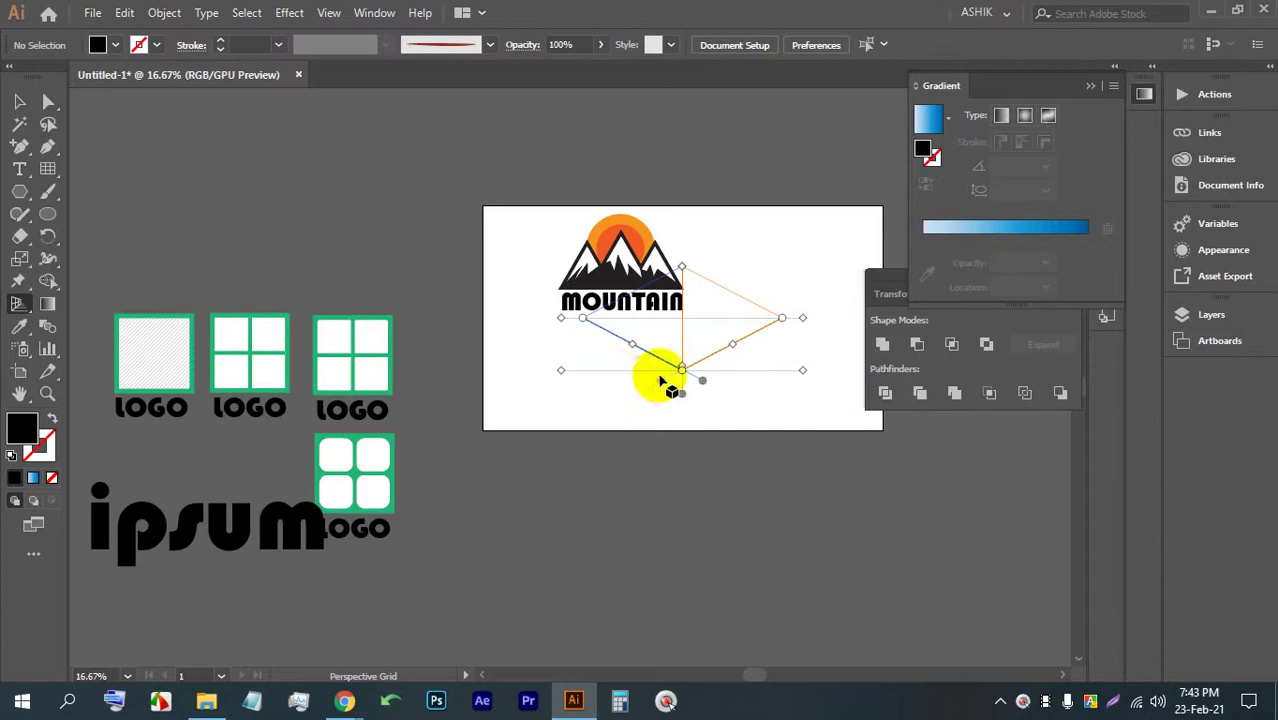
- Switch to Chrome and look through the open searches for logotype, logo type, flower logo and login page size
mouse_move(344, 698)
left_click(240, 625)
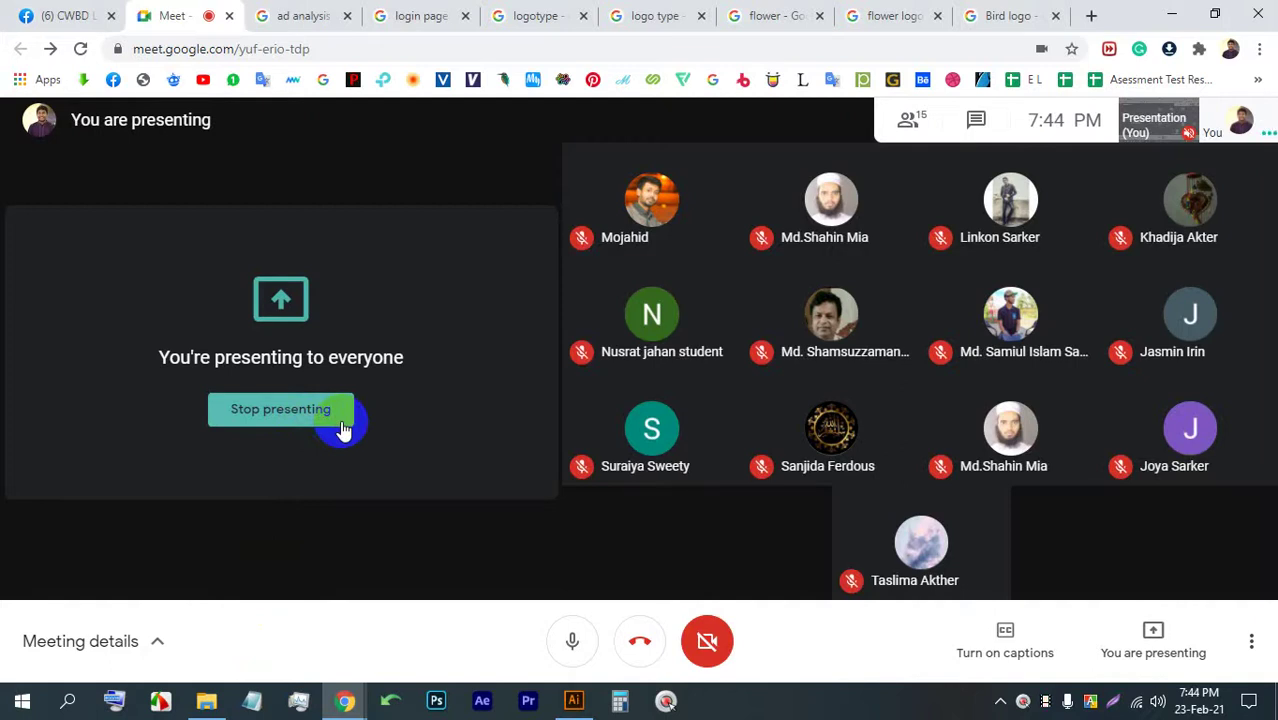
left_click(510, 12)
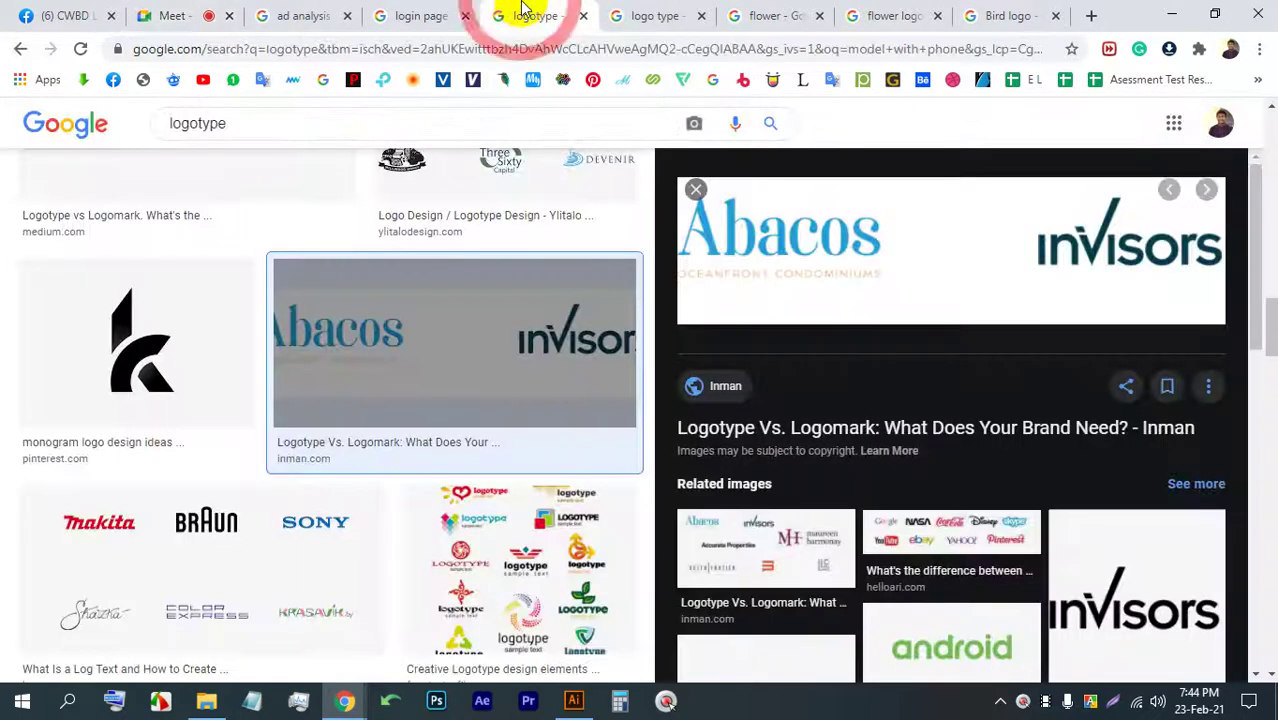
left_click(395, 12)
left_click(520, 14)
left_click(655, 14)
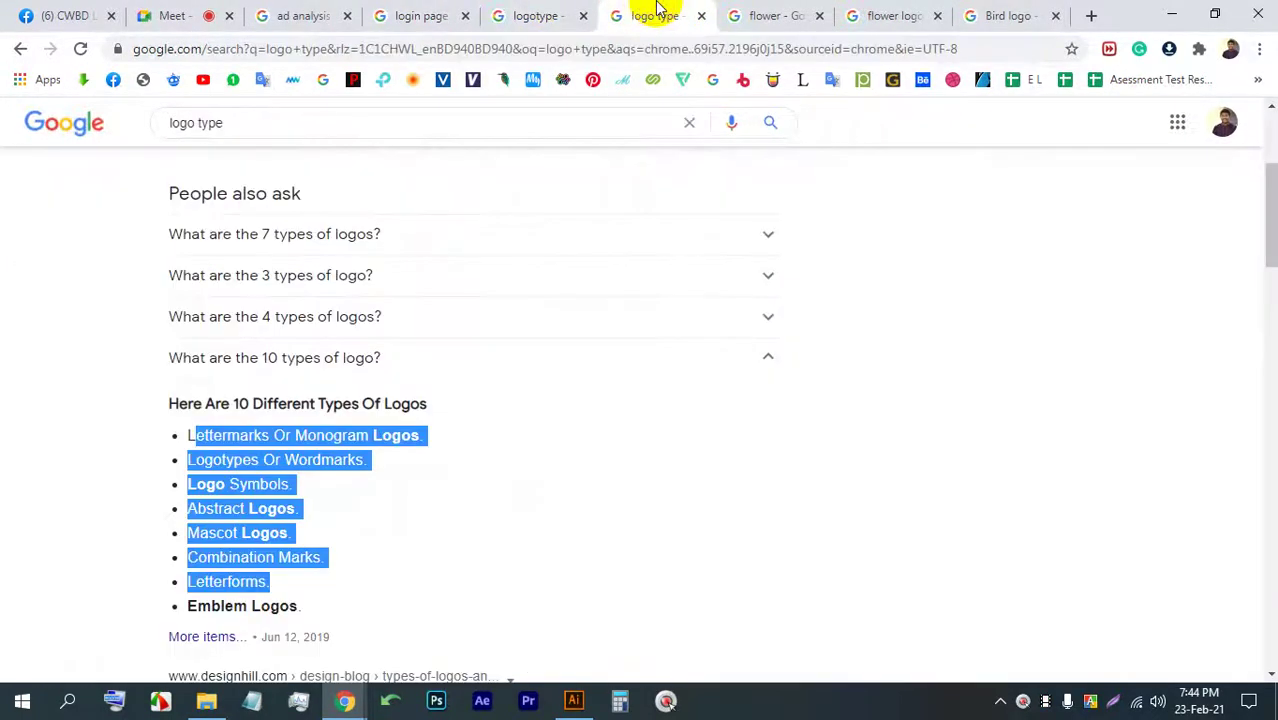
left_click(890, 14)
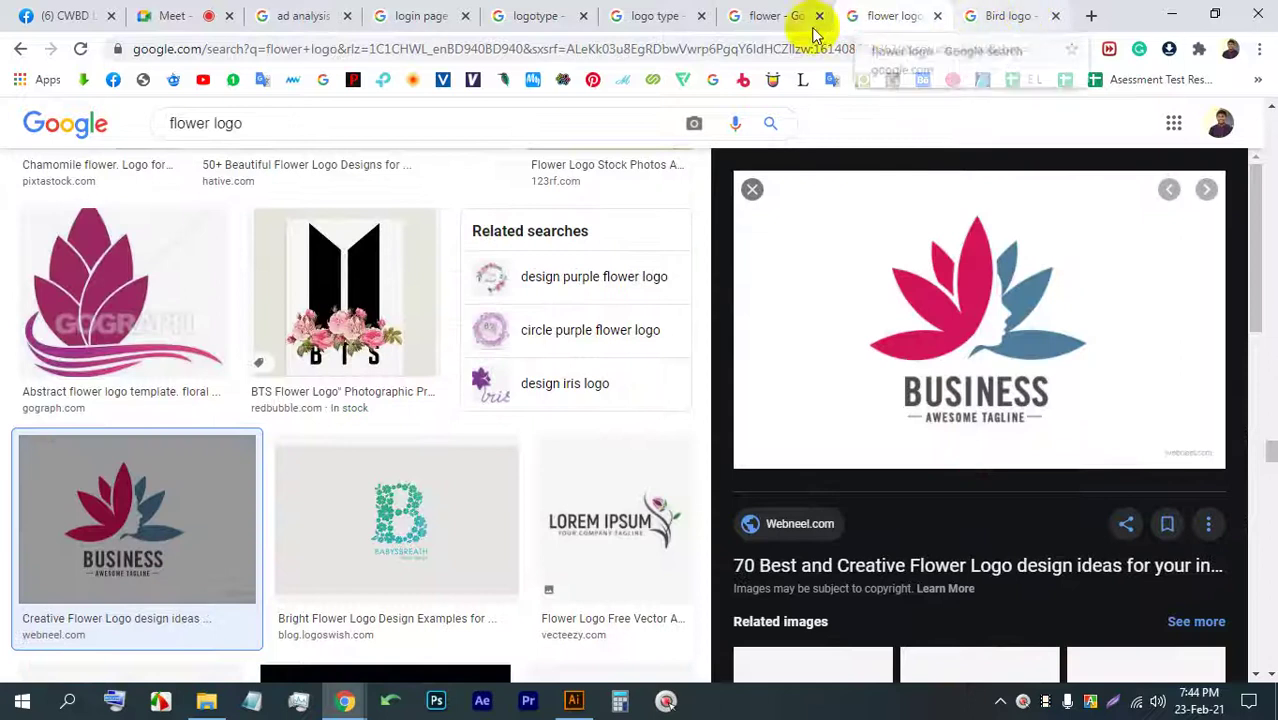
left_click(655, 14)
left_click(535, 14)
left_click(415, 14)
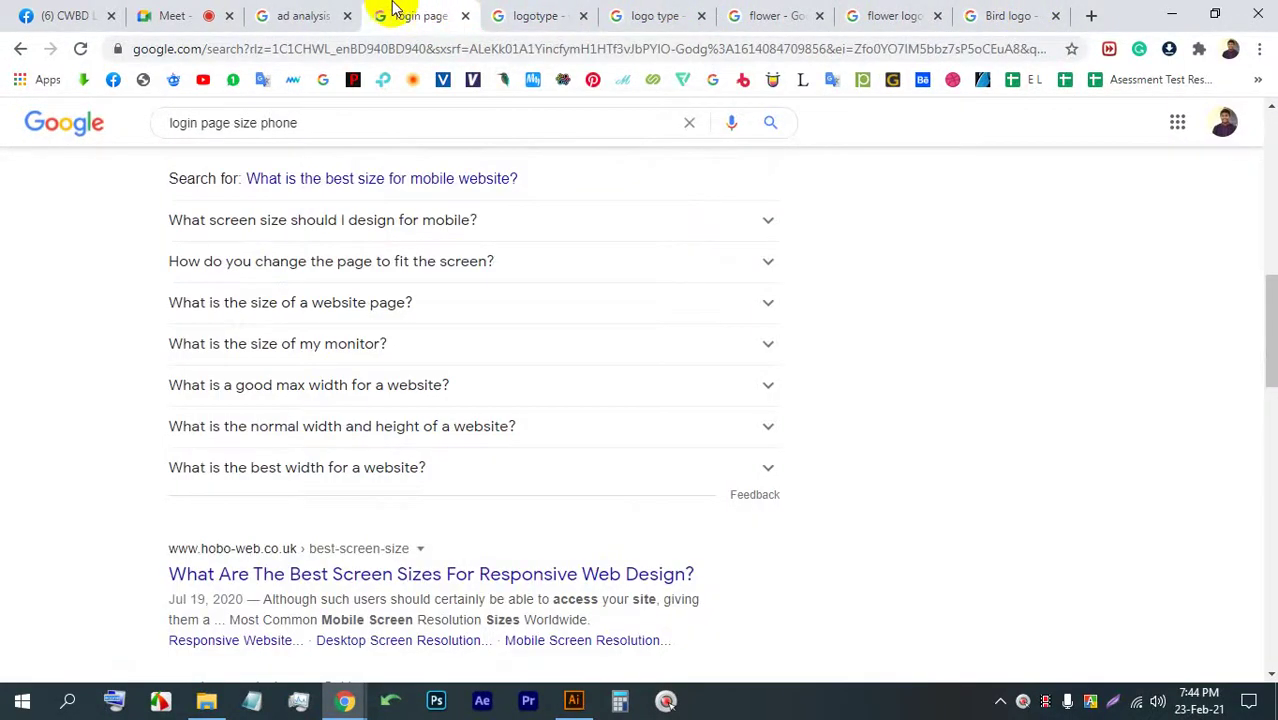
left_click(295, 14)
- Return to the Google Meet call and stop presenting the screen
left_click(172, 15)
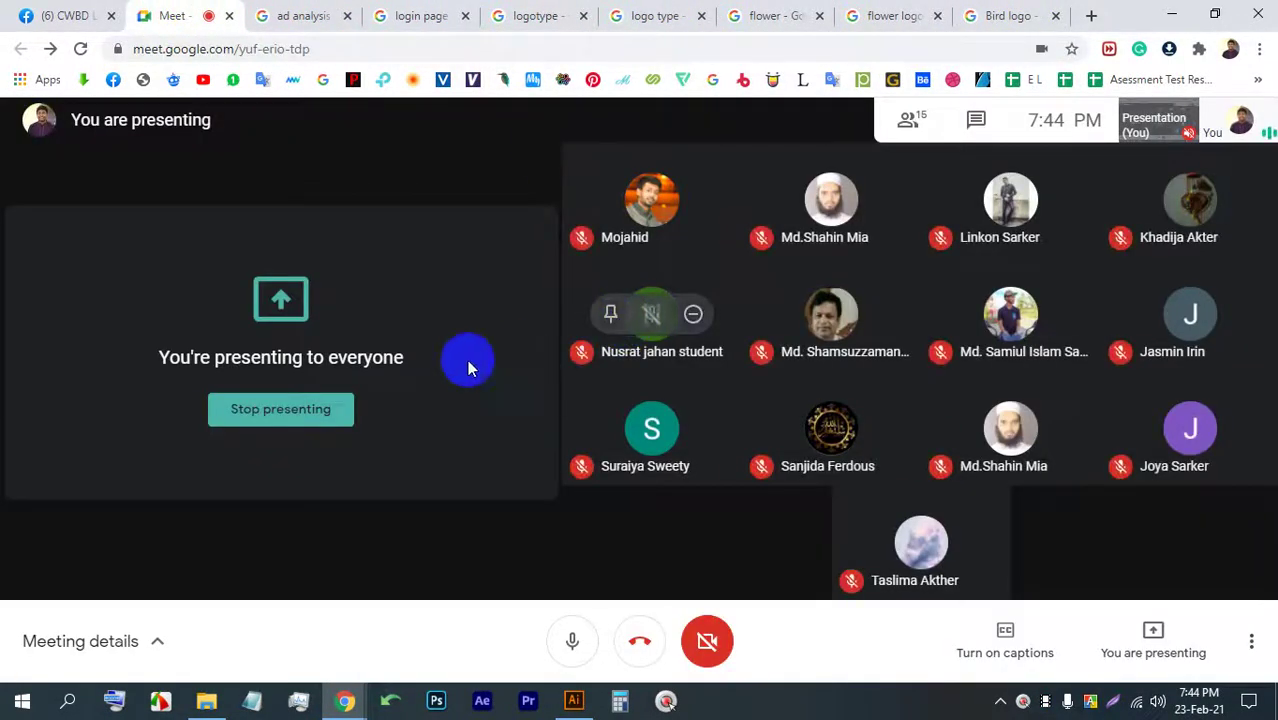
left_click(320, 405)
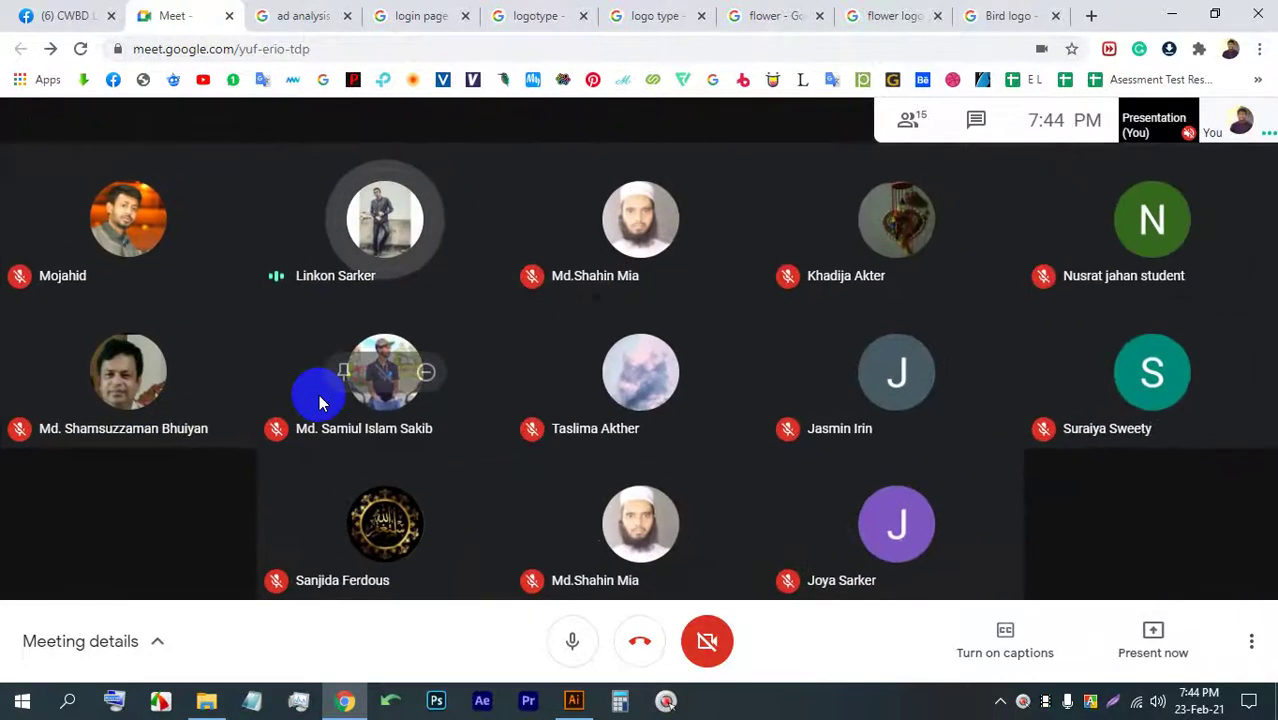